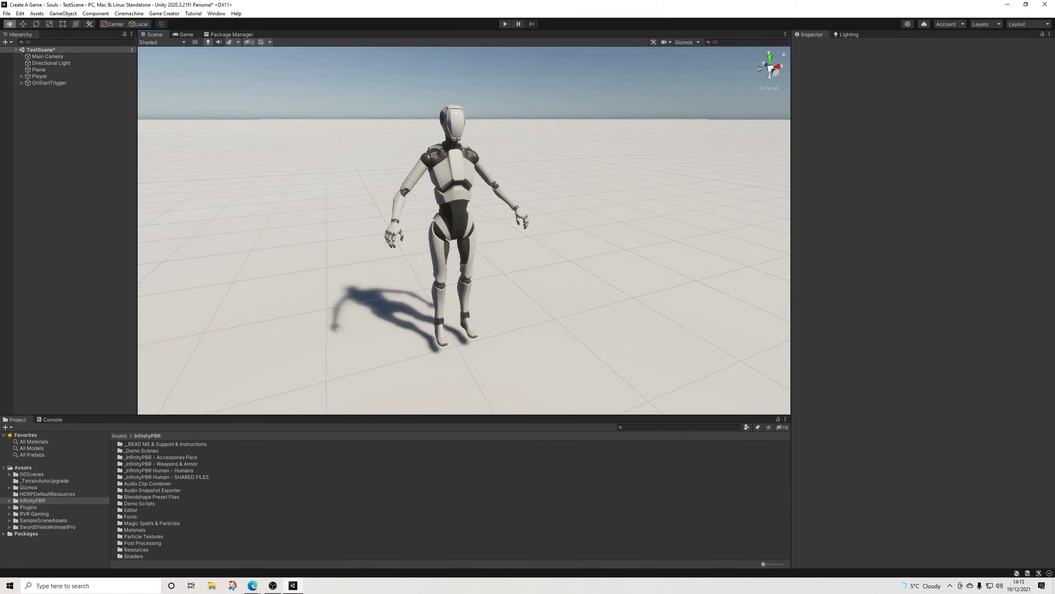
left_click_drag(403, 233, 553, 222, "alt")
scroll(528, 225, "up", 4)
scroll(474, 258, "down", 3)
middle_click_drag(554, 222, 532, 220)
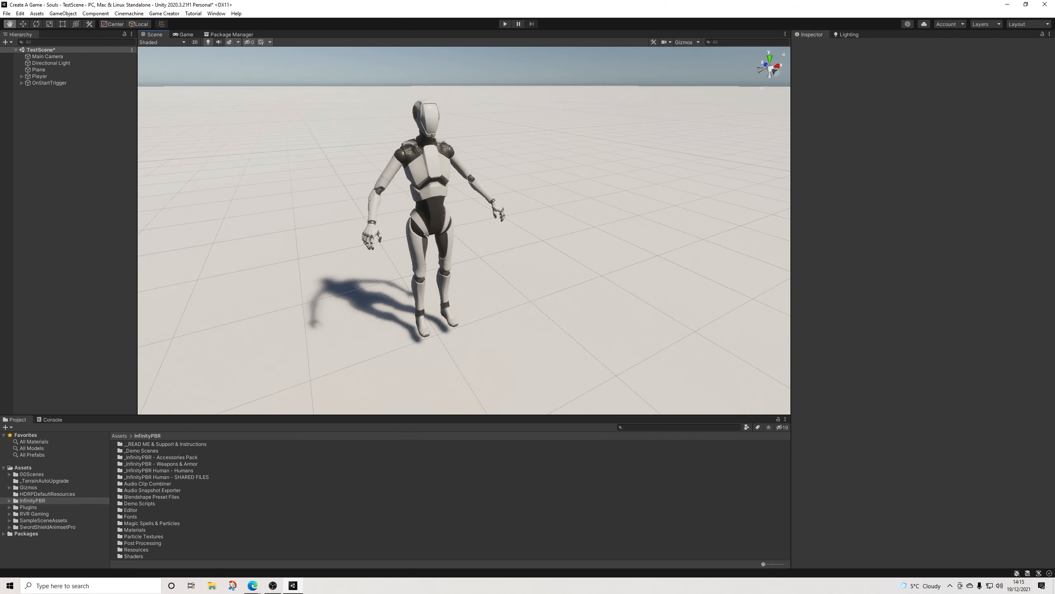
left_click_drag(531, 219, 463, 227, "alt")
scroll(463, 227, "down", 5)
middle_click_drag(464, 226, 394, 227)
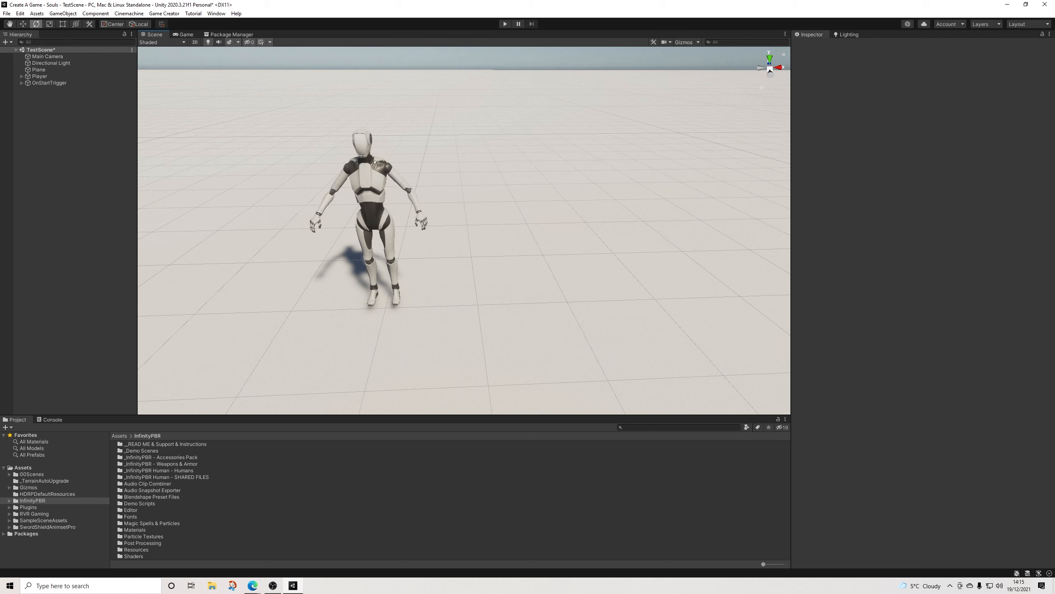
Step: Open the Characters prefab folder inside InfinityPBR's _InfinityPBR Human - Humans assets
left_click(9, 500)
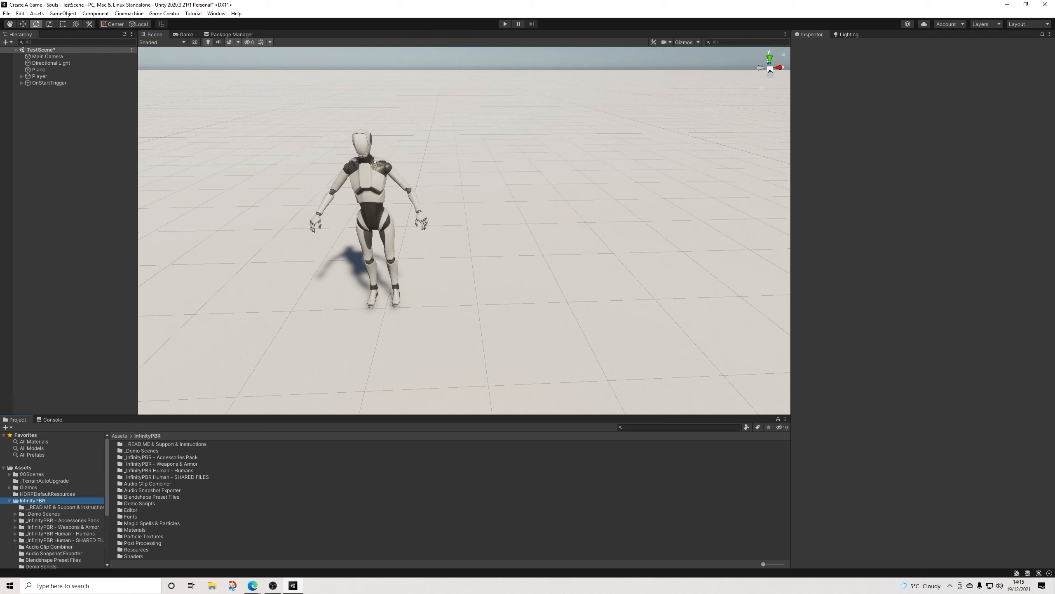
left_click(9, 501)
left_click(9, 501)
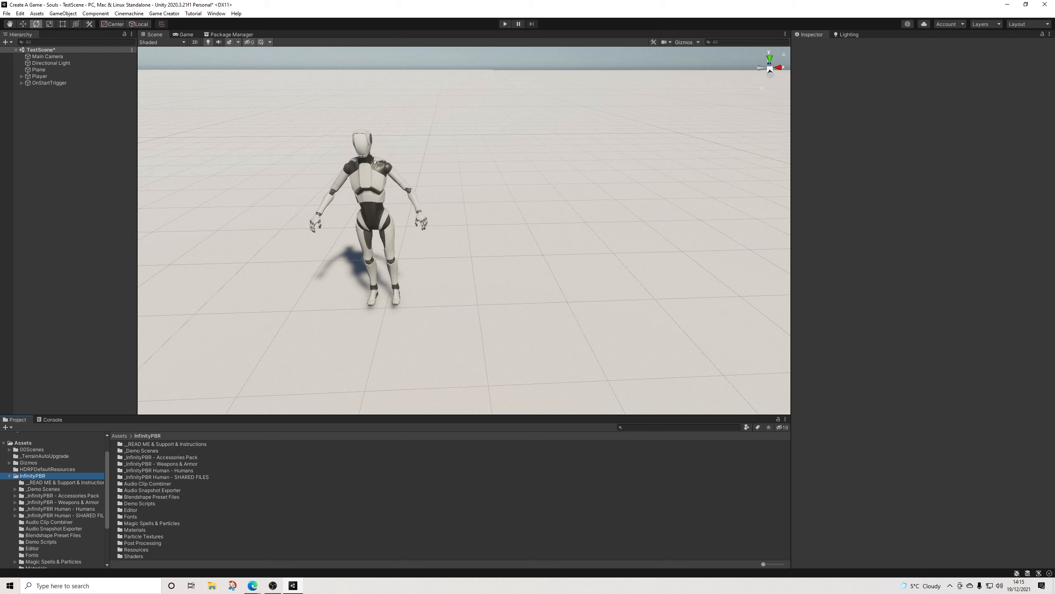
left_click(14, 509)
left_click(21, 516)
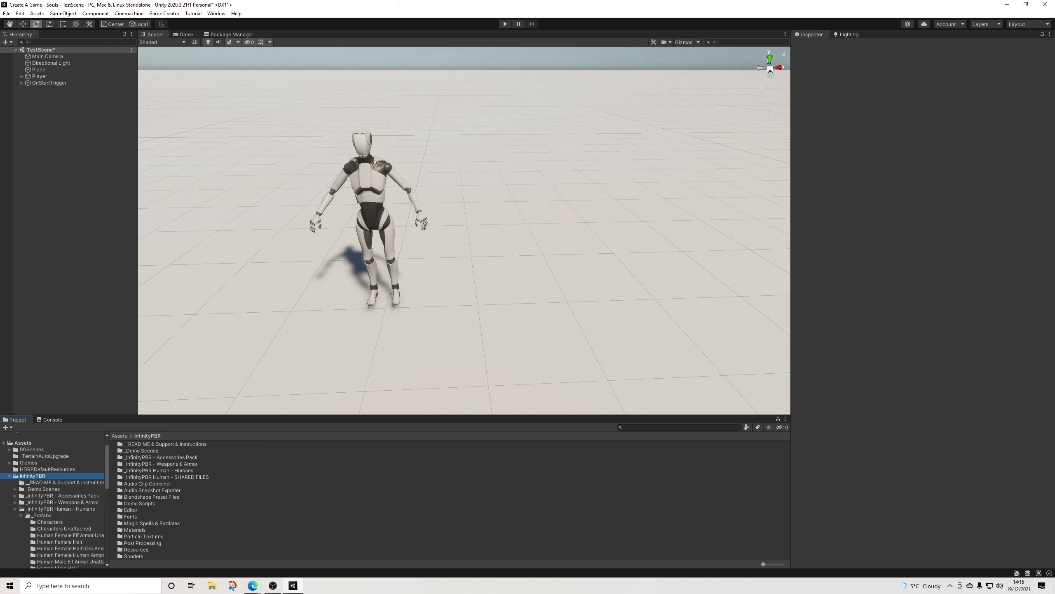
left_click(49, 523)
Step: Place the Human Male (v4) and Human Female (v4) prefabs side by side on the plane next to the robot character
left_click(144, 451)
left_click_drag(144, 451, 538, 306)
left_click_drag(146, 444, 710, 307)
middle_click_drag(710, 307, 572, 317)
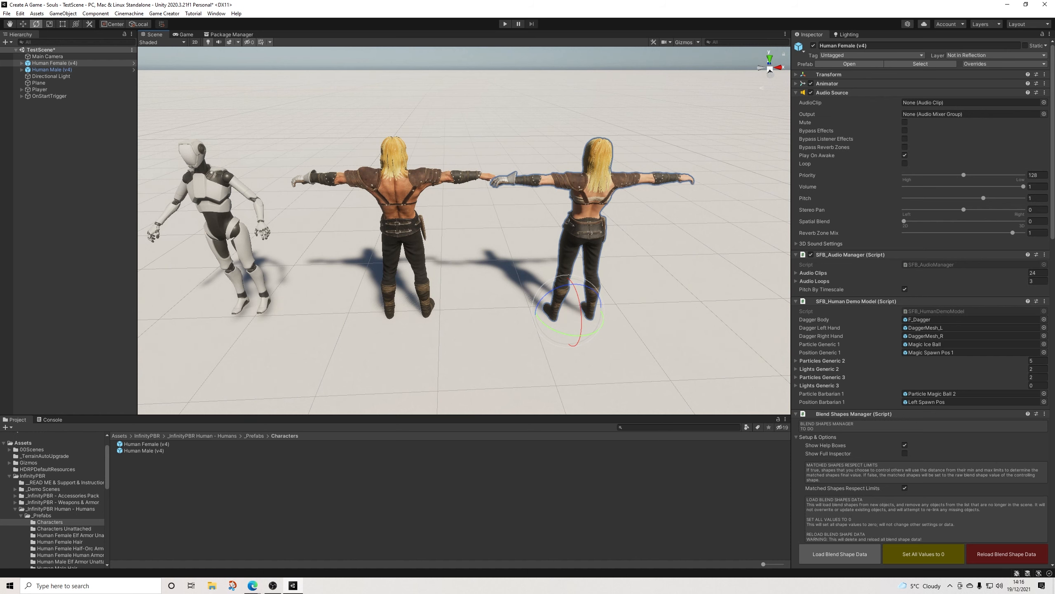
Step: Select the male character's HumanMaleHairLong mesh and choose the AV/HDRP/Hair 2020.3.4.f1 shader for its hair material
scroll(233, 266, "up", 2)
middle_click_drag(233, 266, 171, 312)
left_click_drag(171, 312, 201, 300, "alt")
left_click(339, 189)
left_click(340, 189)
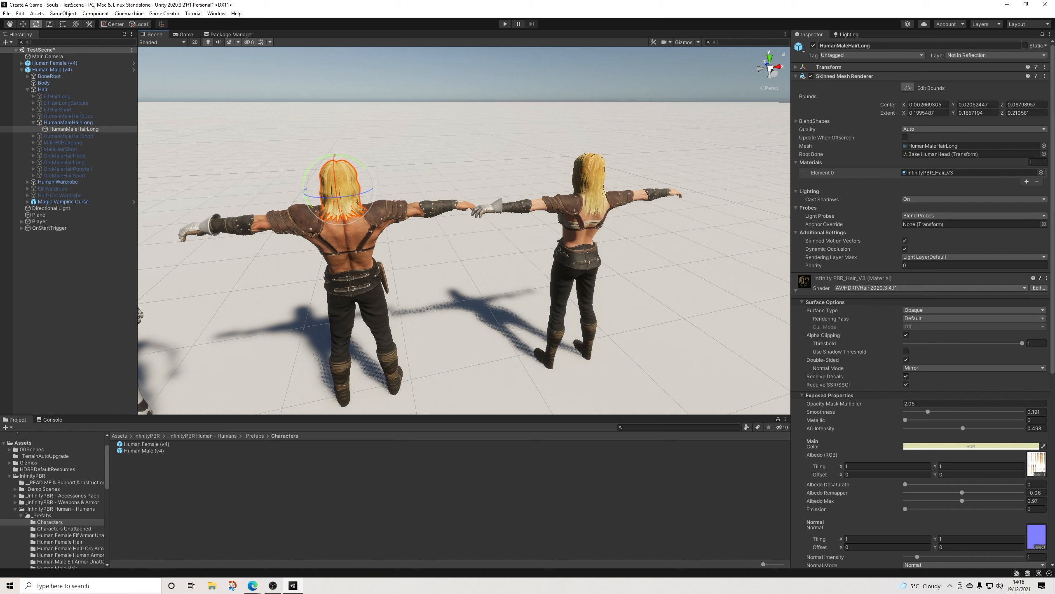
left_click(931, 288)
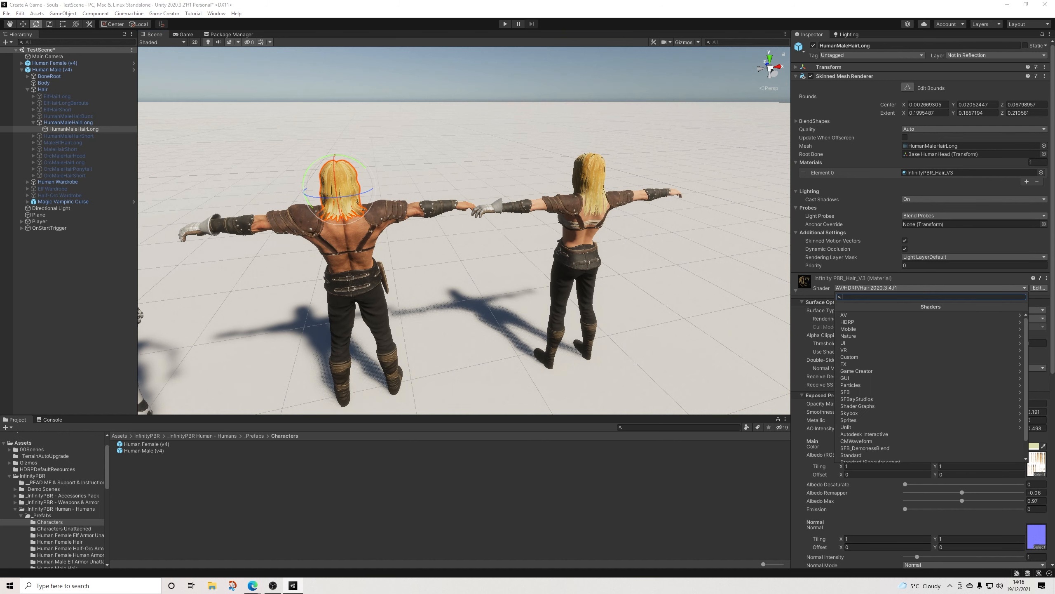
left_click(931, 315)
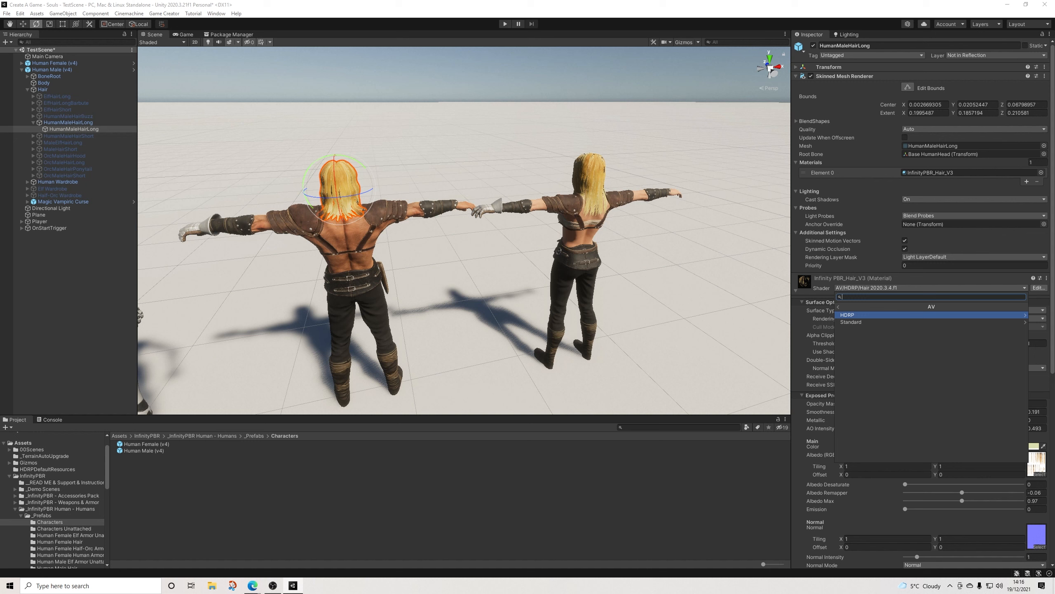
left_click(893, 315)
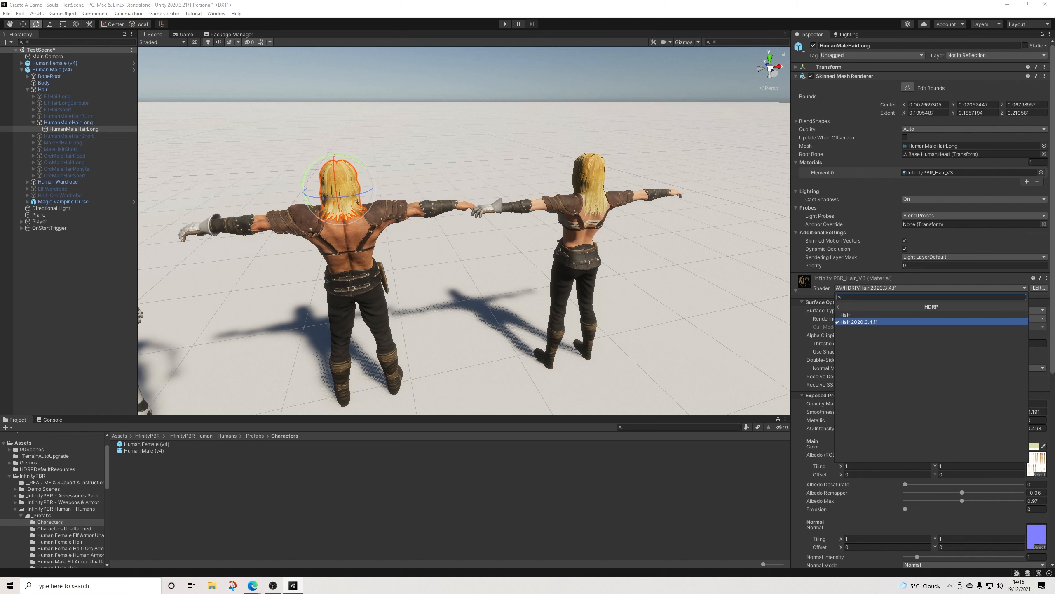
left_click(893, 322)
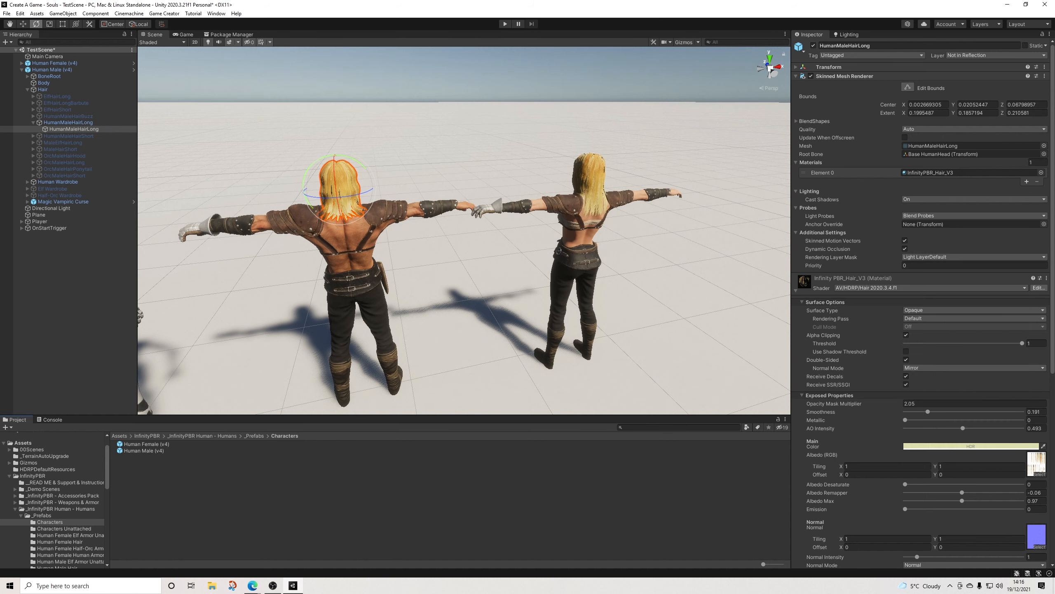
Step: Examine the hair material's alpha clipping threshold and hair variation settings alongside the hair's look on both characters
mouse_move(457, 250)
left_mouse_down("alt")
mouse_move(472, 252)
mouse_move(438, 242)
left_mouse_up("alt")
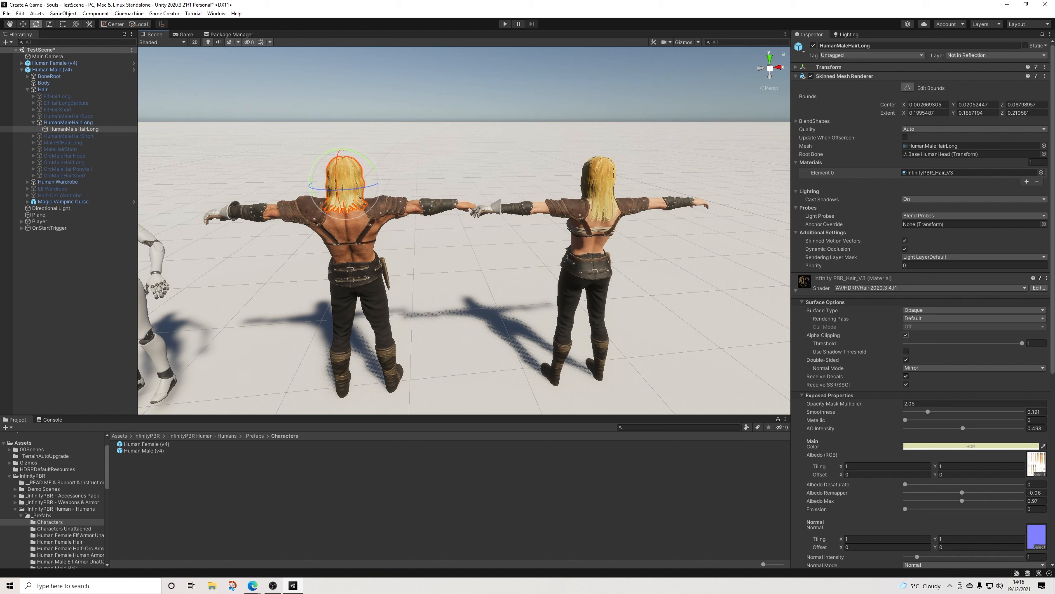
mouse_move(1023, 344)
left_mouse_down()
mouse_move(905, 344)
mouse_move(1023, 343)
left_mouse_up()
left_click(450, 507)
scroll(921, 316, "down", 12)
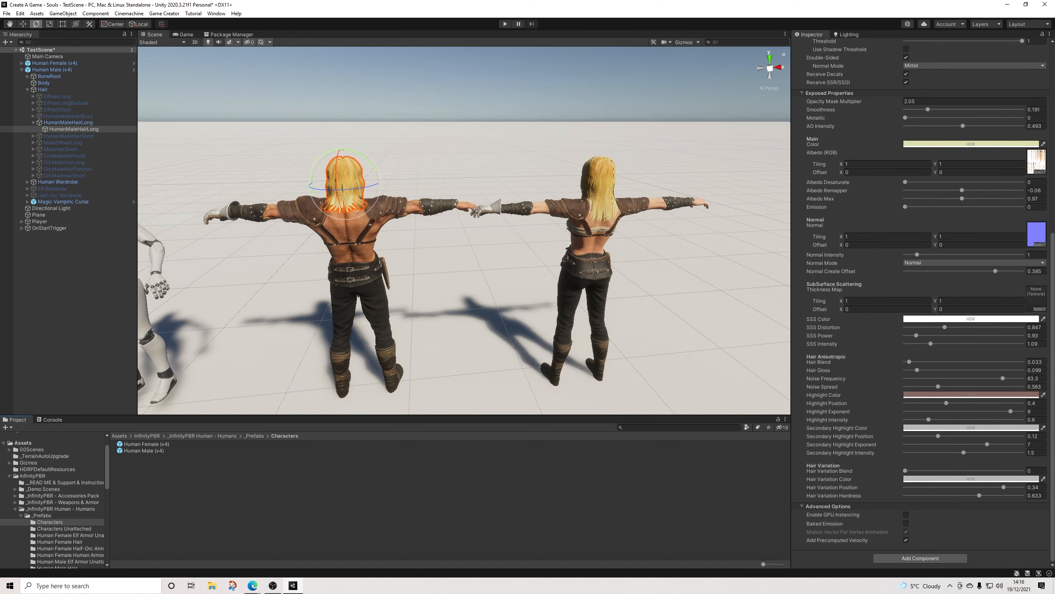
mouse_move(905, 470)
left_mouse_down()
mouse_move(1022, 470)
mouse_move(906, 471)
left_mouse_up()
left_click_drag(360, 197, 402, 188, "alt")
scroll(402, 188, "down", 1)
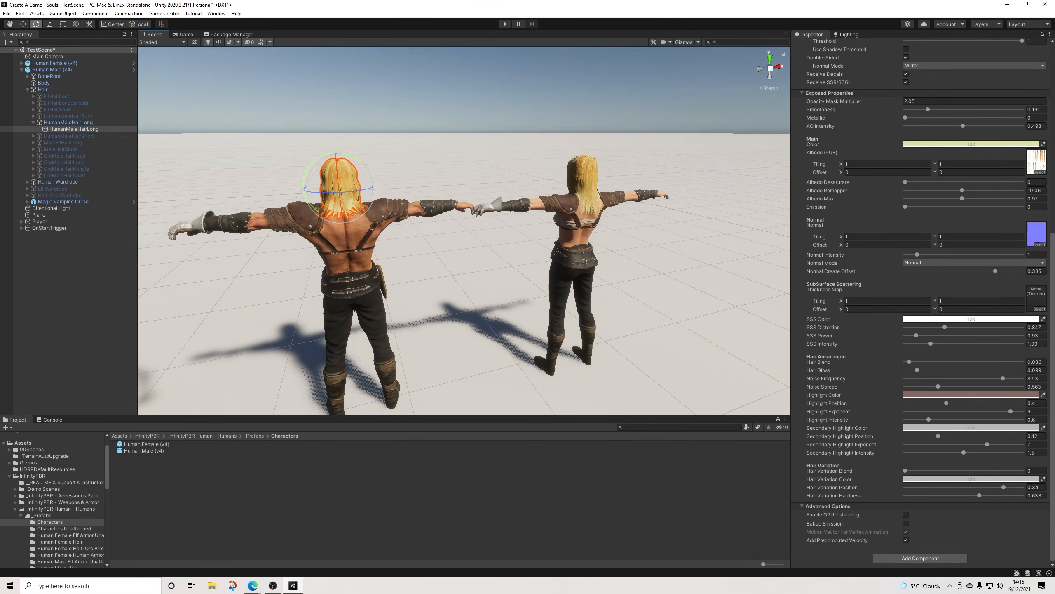
middle_click_drag(402, 188, 429, 153)
left_click_drag(429, 152, 389, 155, "alt")
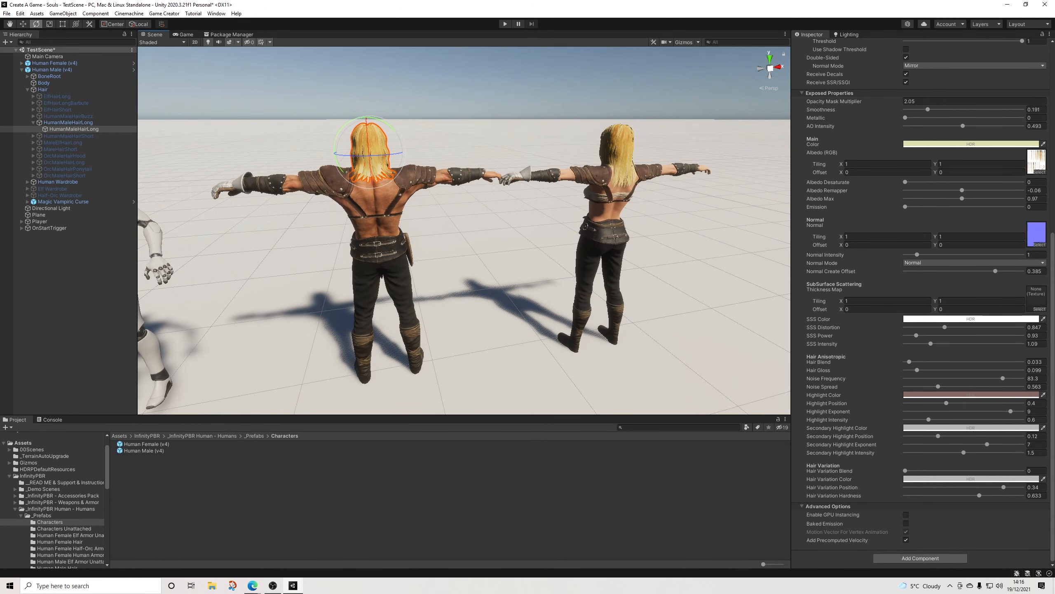
Step: Rotate the human male and female characters together 180 degrees about the Y axis
left_click(52, 70)
left_click(54, 63, "ctrl")
left_click_drag(506, 376, 297, 393)
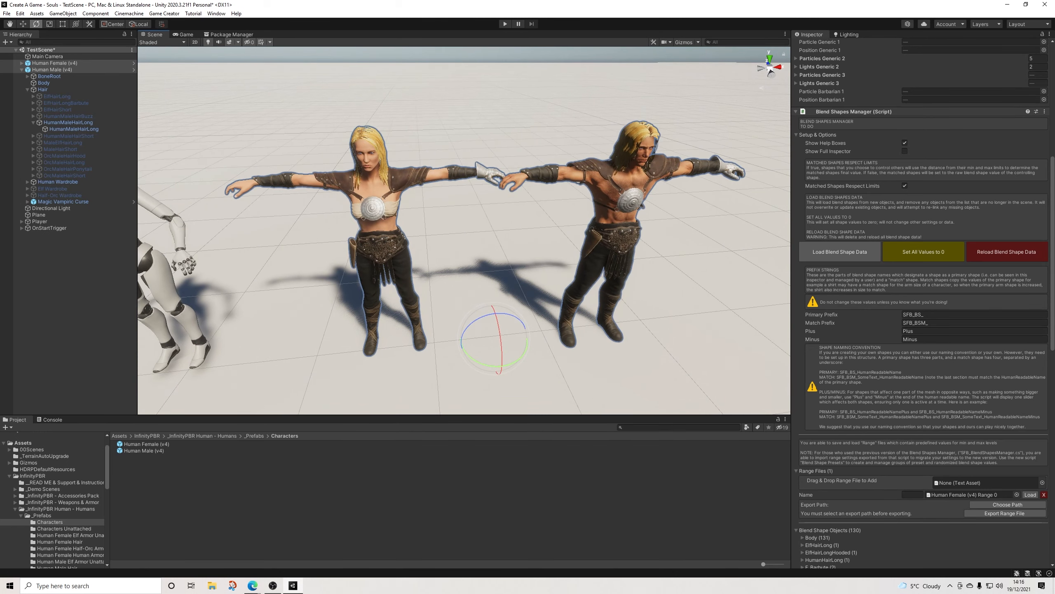
Step: Set the Z position of both human characters to 0
scroll(922, 291, "up", 10)
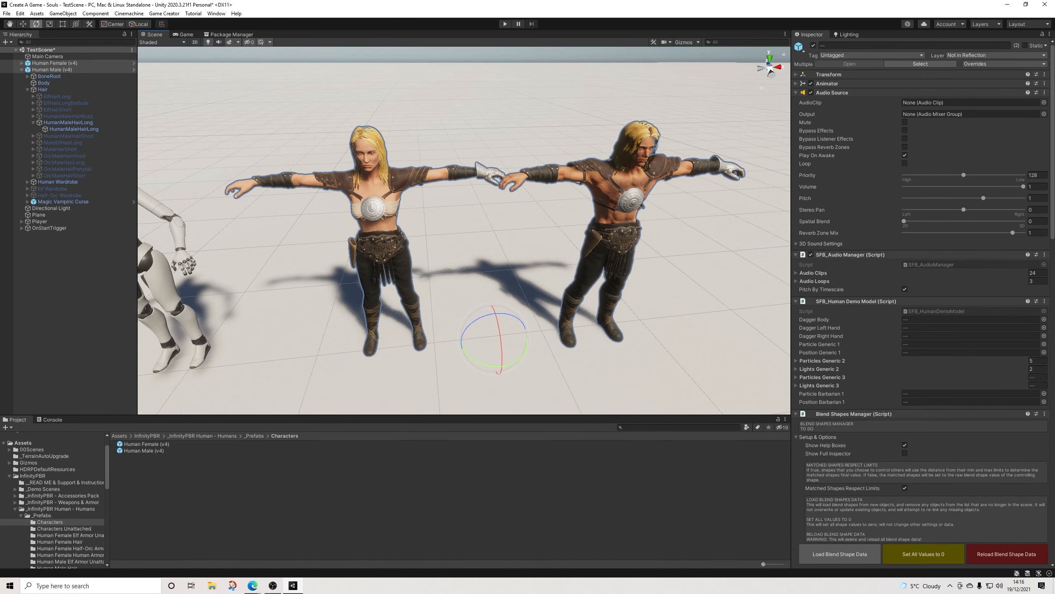
left_click(827, 75)
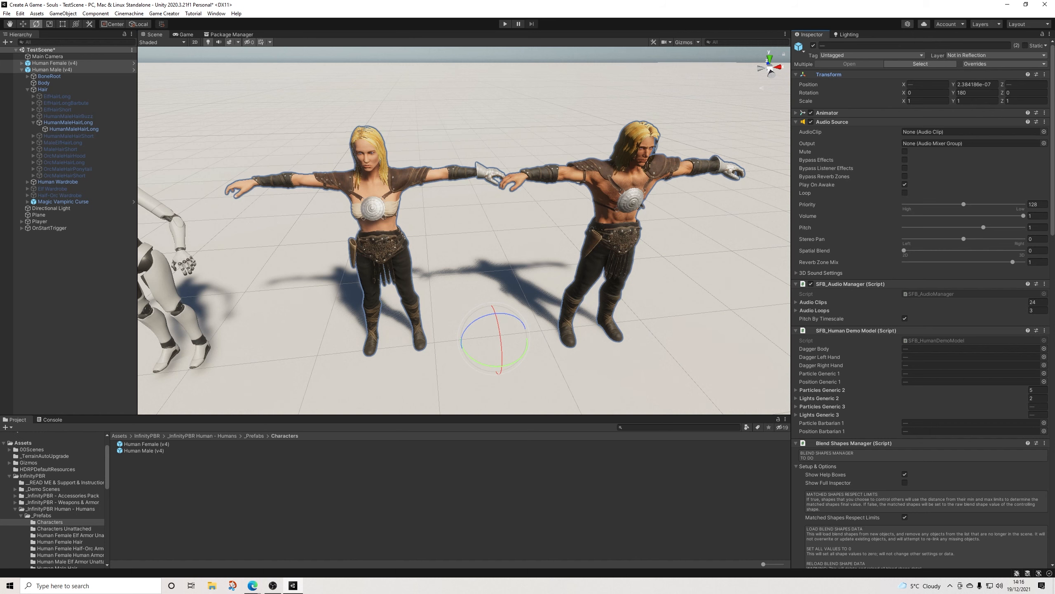
mouse_move(490, 233)
left_mouse_down("alt")
mouse_move(491, 302)
mouse_move(490, 231)
left_mouse_up("alt")
left_click(1026, 84)
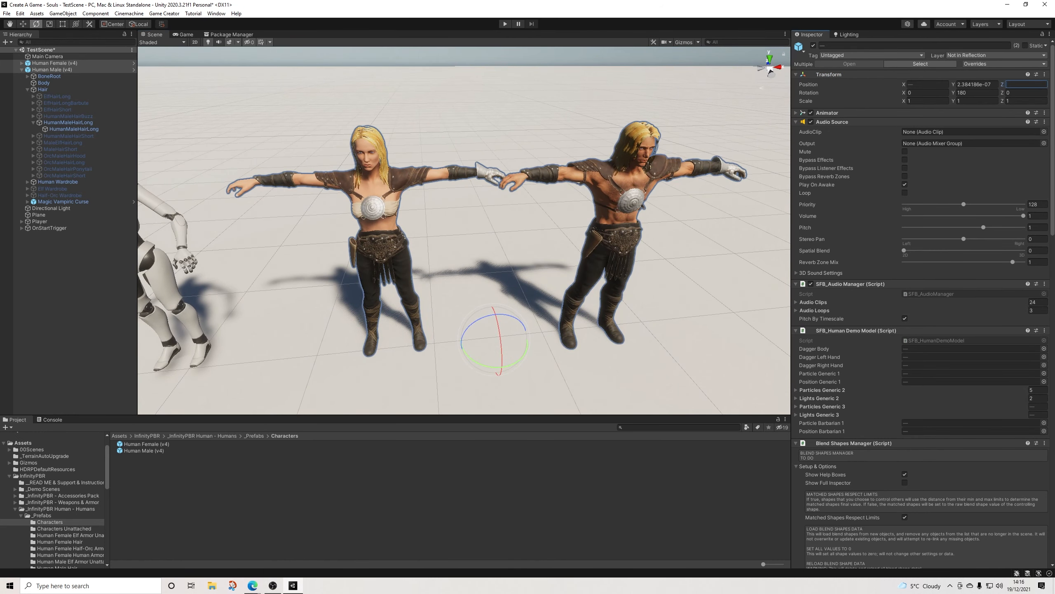
type("0")
Step: Move Human Male (v4) along the X axis away from the female character, to about X 3.561
left_click(23, 24)
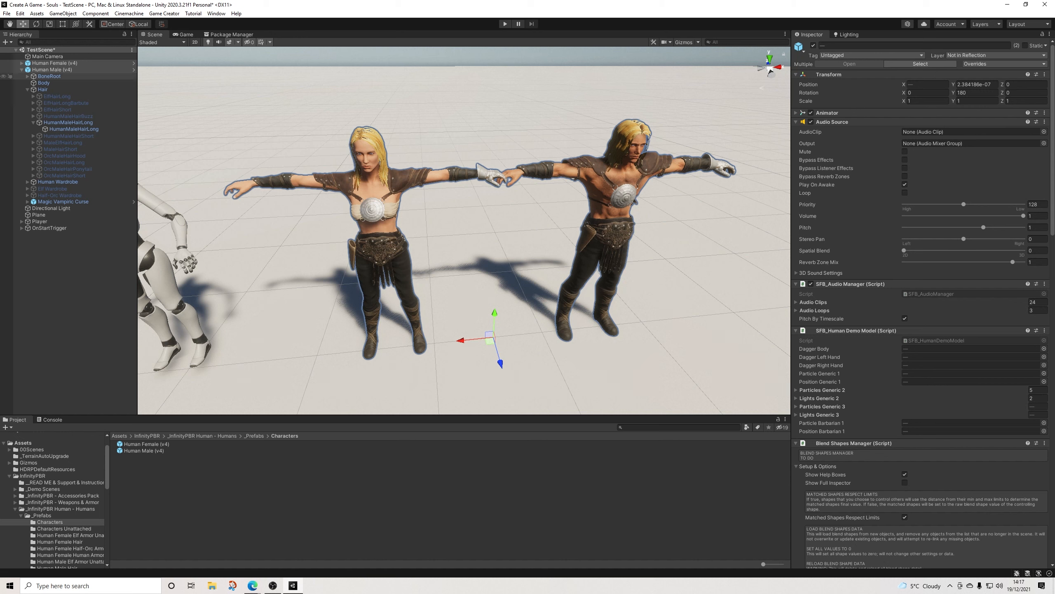
left_click(52, 70)
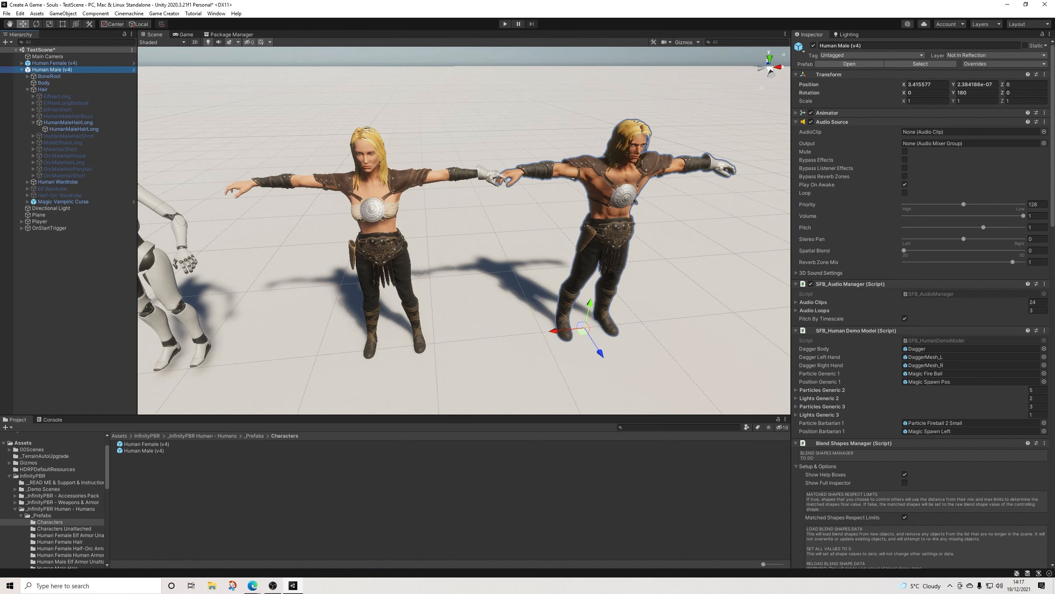
left_click_drag(554, 332, 570, 329)
left_click_drag(570, 329, 611, 302, "alt")
scroll(611, 303, "up", 1)
scroll(611, 302, "down", 1)
left_click_drag(611, 302, 572, 295, "alt")
middle_click_drag(572, 295, 537, 276)
left_click_drag(537, 275, 539, 275, "alt")
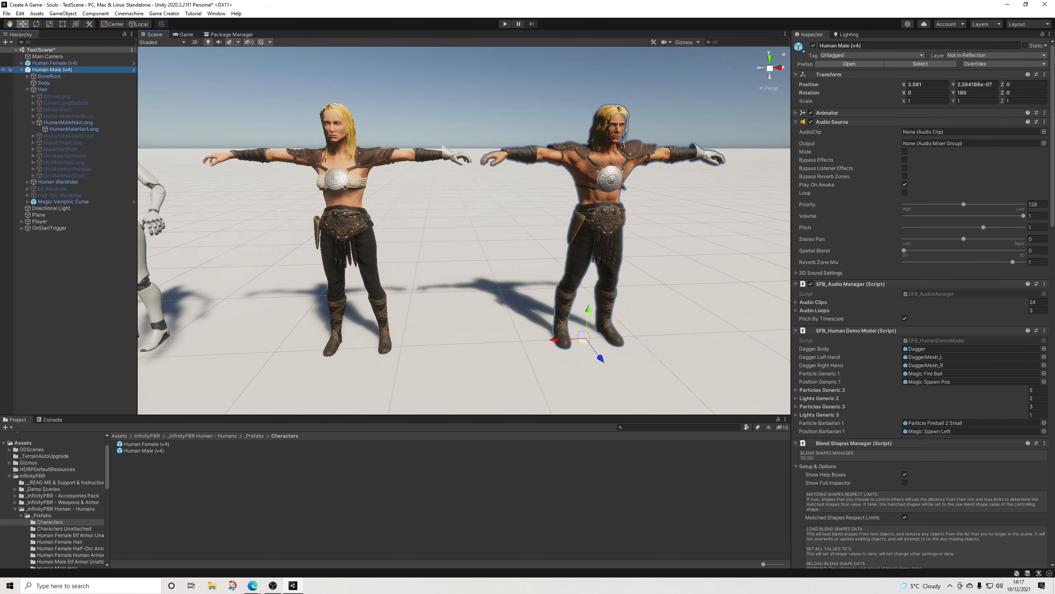
Step: Unpack the Human Female (v4) and Human Male (v4) prefab instances, and collapse the male's hierarchy
right_click(53, 69)
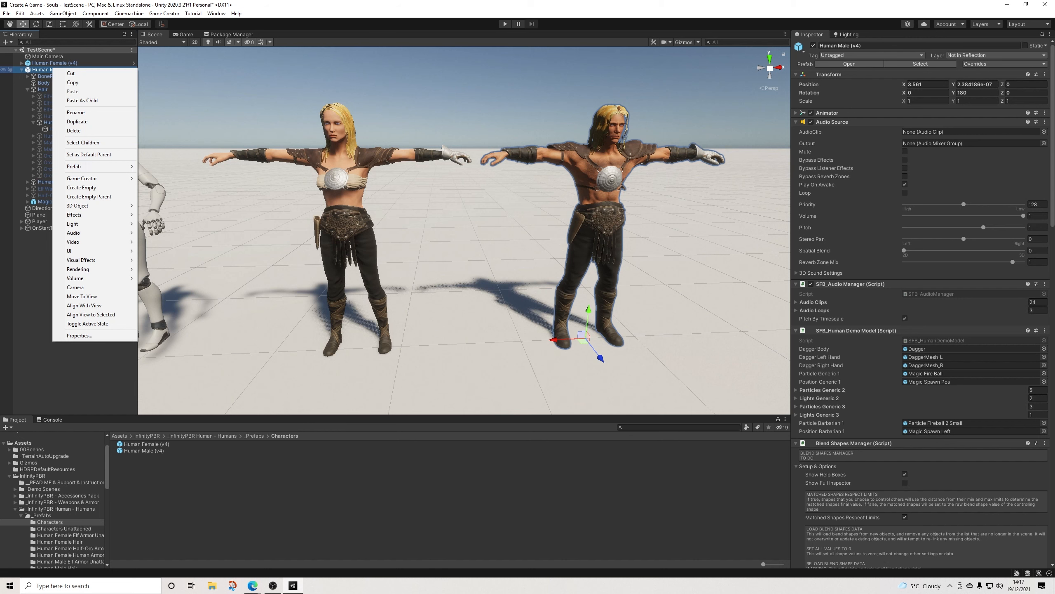
left_click(52, 63, "ctrl")
right_click(52, 63)
mouse_move(96, 160)
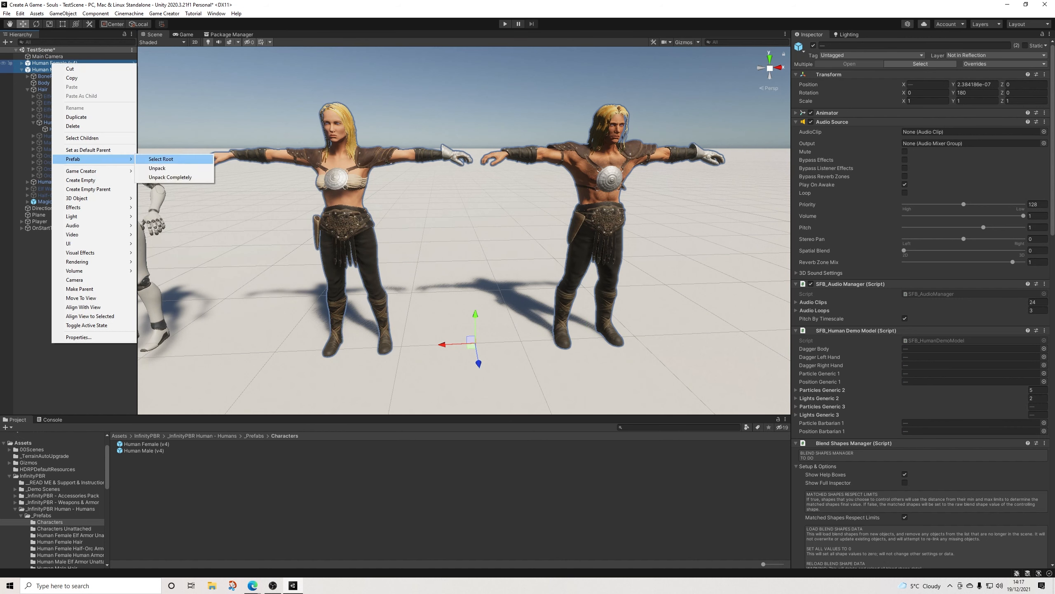
left_click(161, 158)
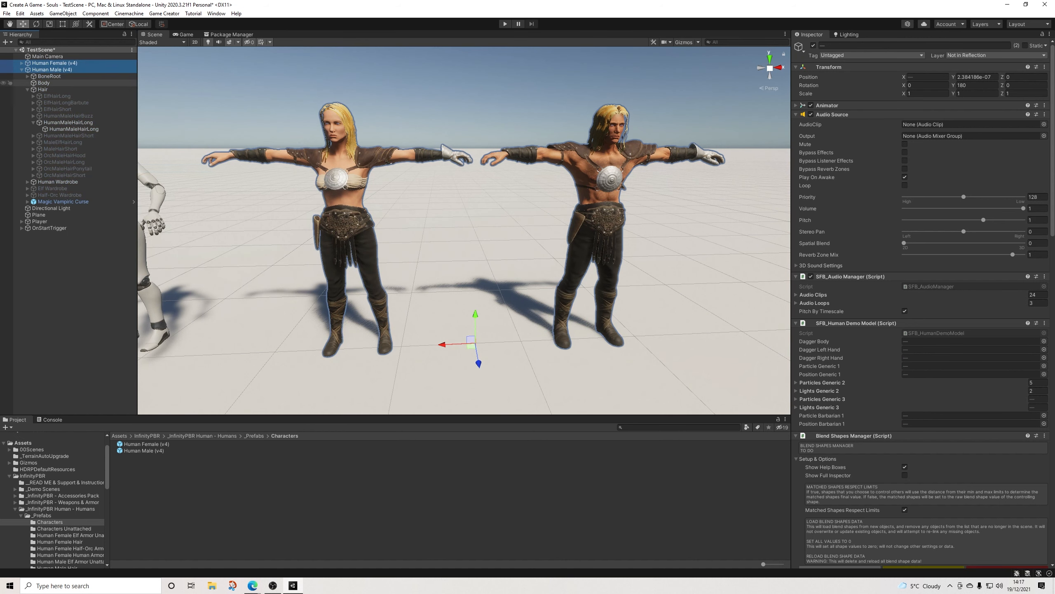
left_click(21, 69)
Step: Rename the Human Male (v4) object to Human Male
left_click(51, 69)
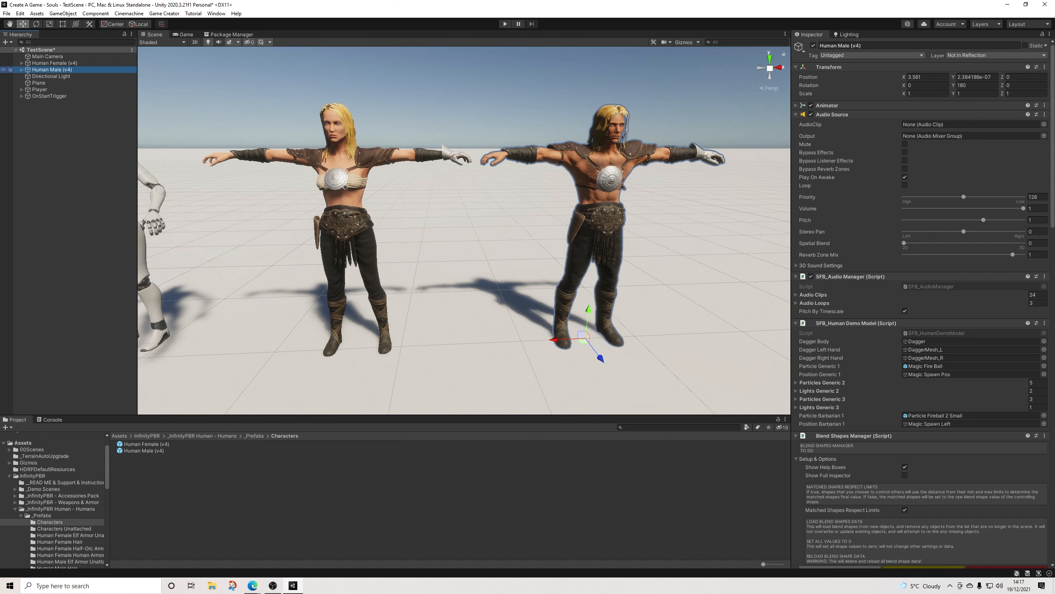
left_click(864, 45)
left_click_drag(864, 46, 851, 46)
left_click(864, 46)
key("BackSpace")
key("Return")
Step: Rename the Human Female (v4) object to Human Female
left_click(54, 63)
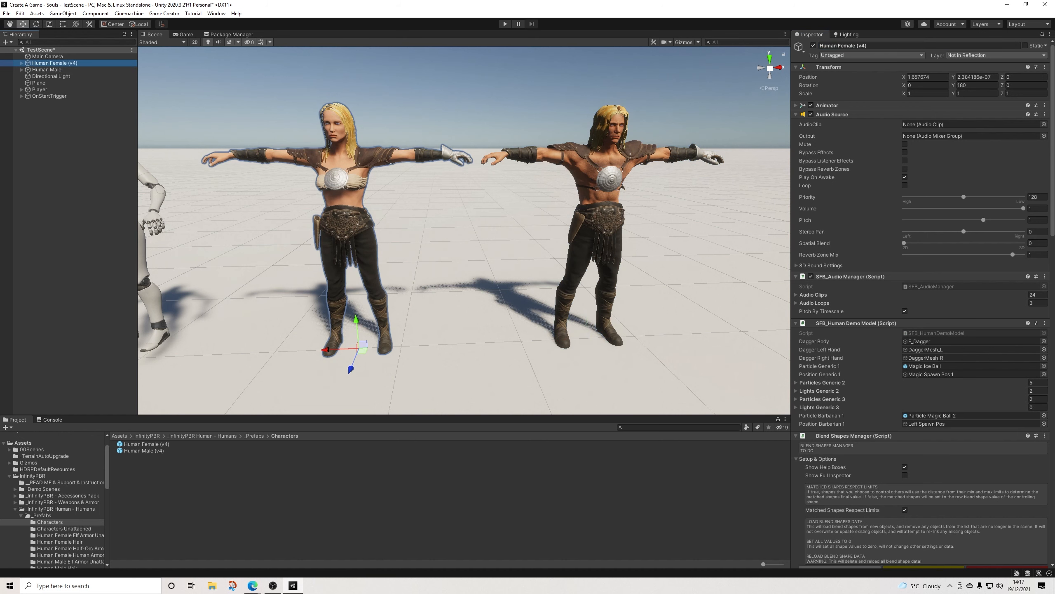
left_click_drag(869, 45, 856, 46)
key("BackSpace")
key("Return")
Step: Deactivate Human Male's Human Wardrobe pieces from Armband_L through Spaulder_R, keeping the Trousers active
left_click(46, 70)
left_click(22, 70)
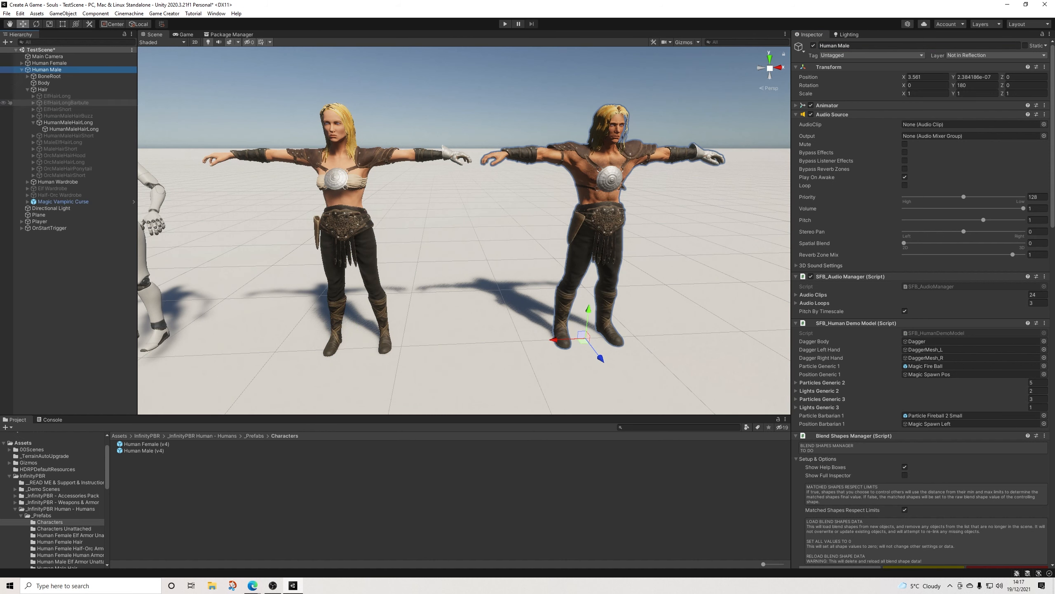
left_click(34, 122)
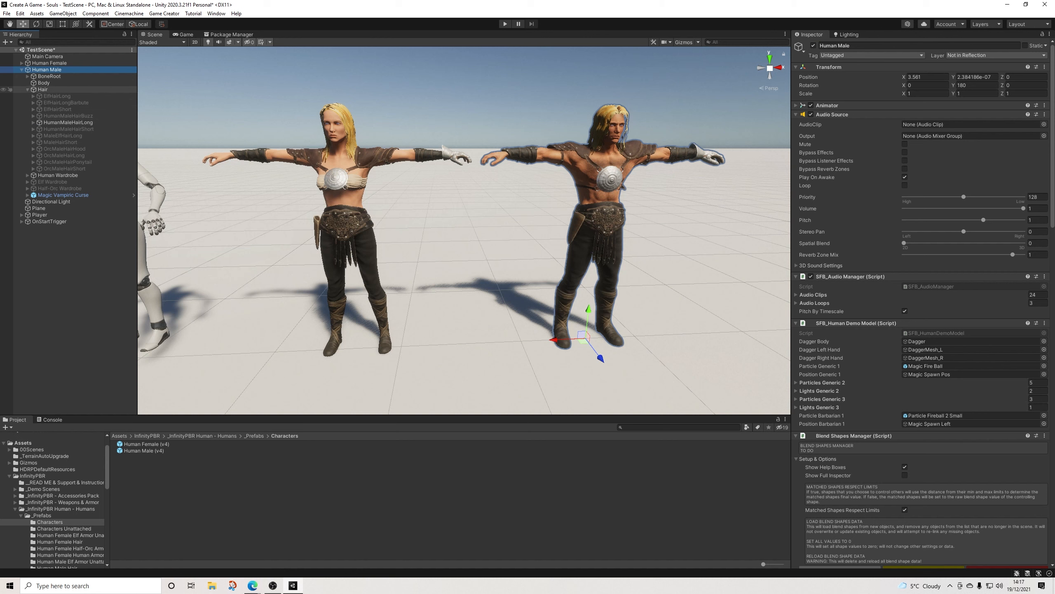
left_click(28, 90)
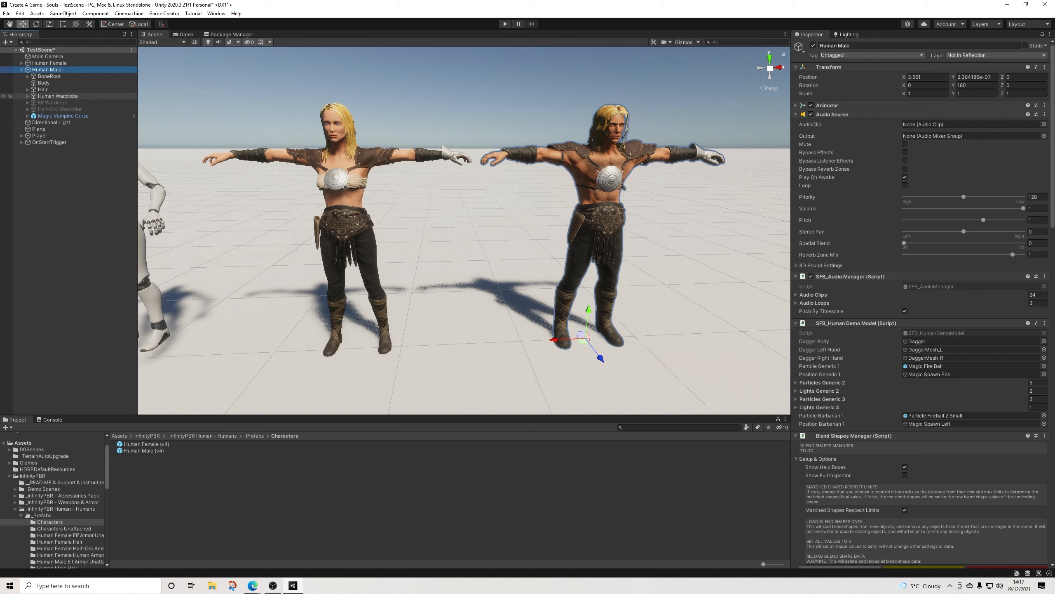
left_click(27, 96)
scroll(62, 179, "down", 1)
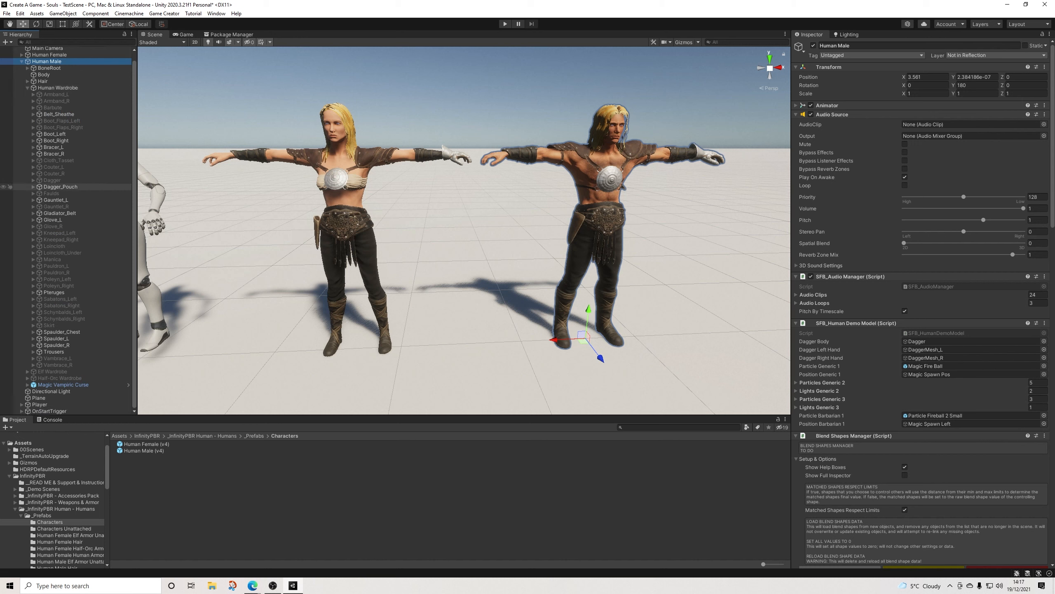
left_click(56, 345)
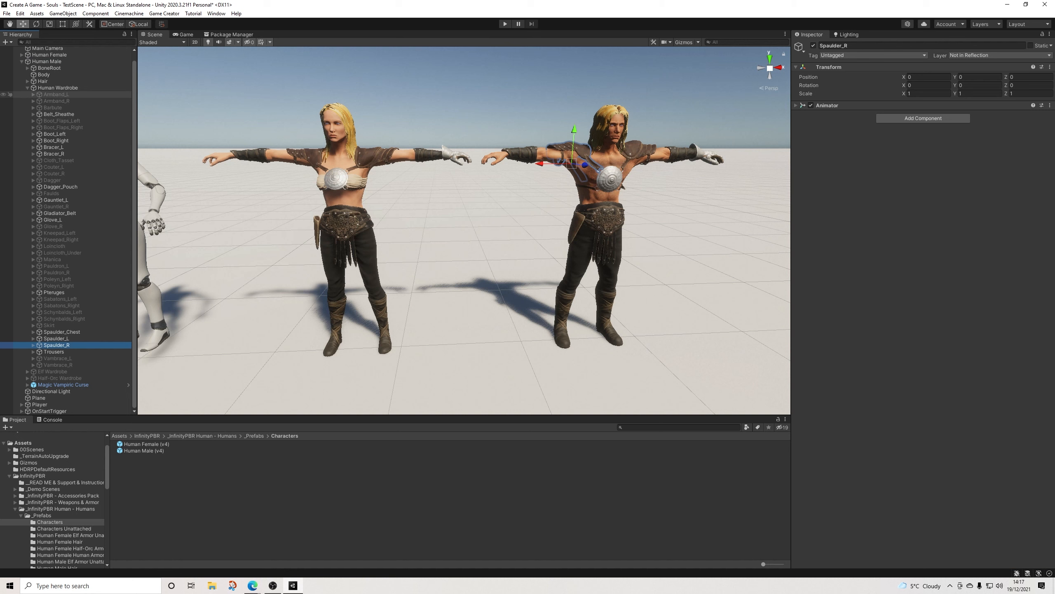
left_click(56, 94, "shift")
left_click(813, 45)
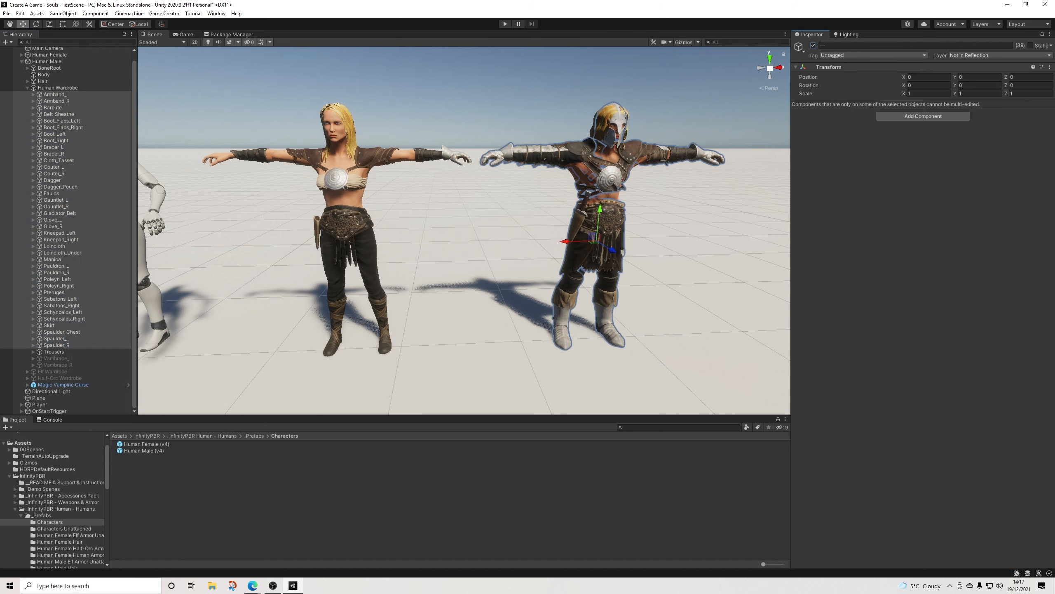
left_click(813, 46)
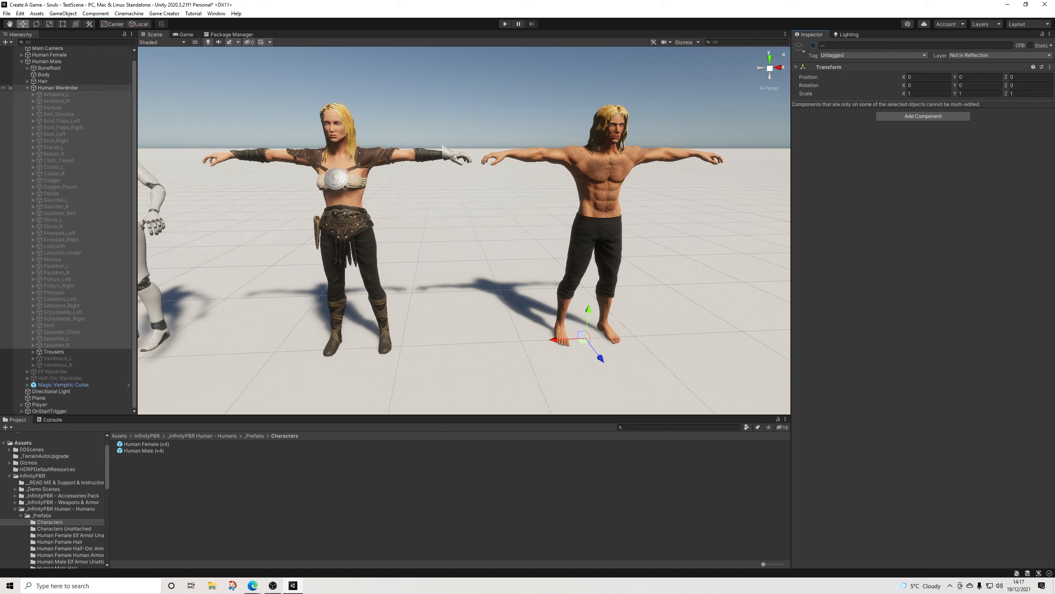
left_click(28, 88)
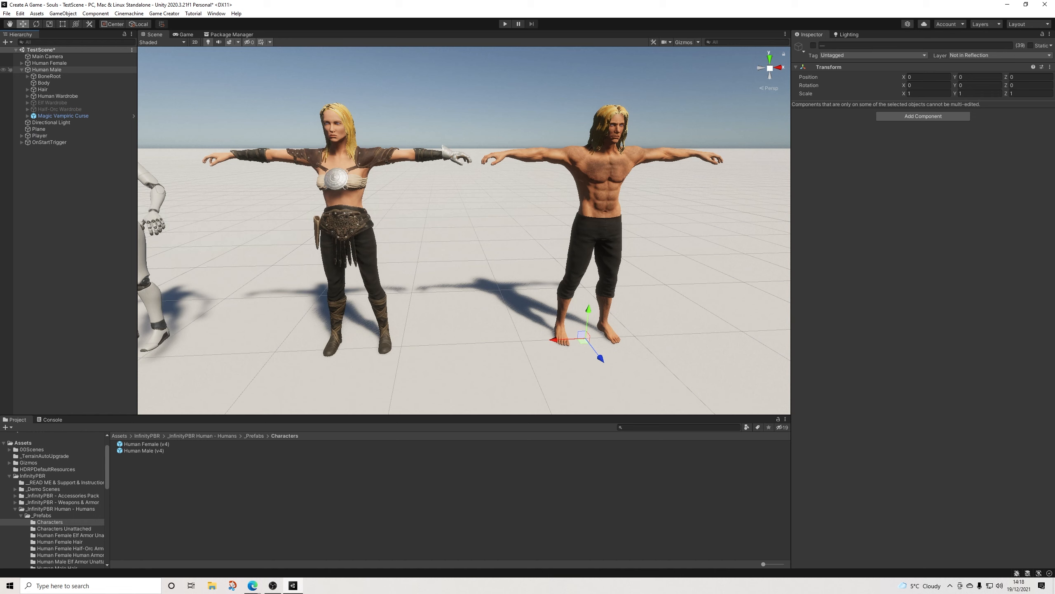
Step: Deactivate Human Female's Human Wardrobe pieces from F_Armband_L through F_Spaulder_R, keeping F_Trousers and F_Undergarment_Top active
left_click(21, 69)
left_click(22, 63)
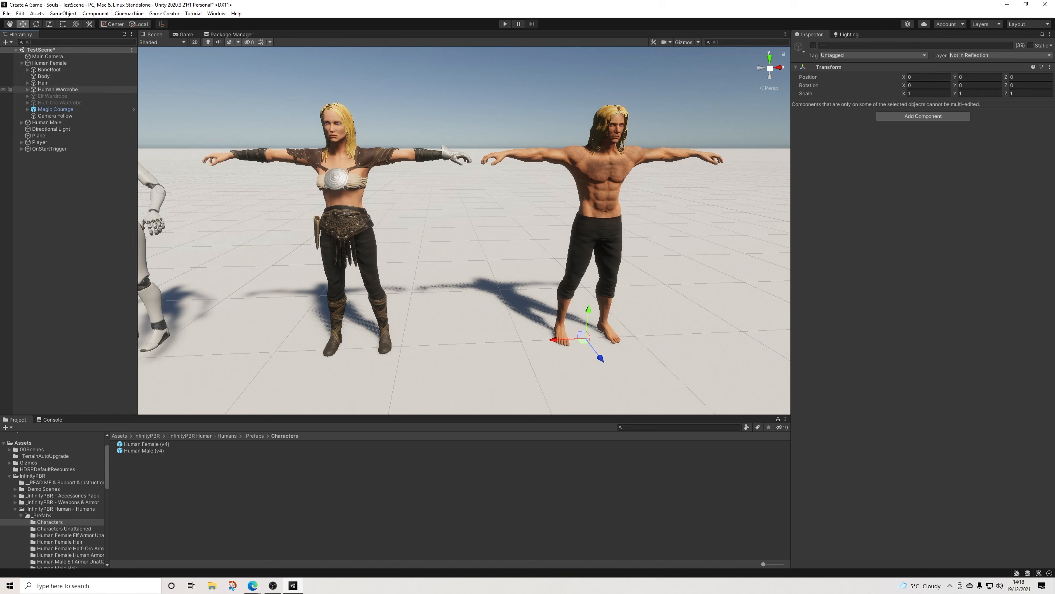
left_click(27, 89)
left_click(58, 96)
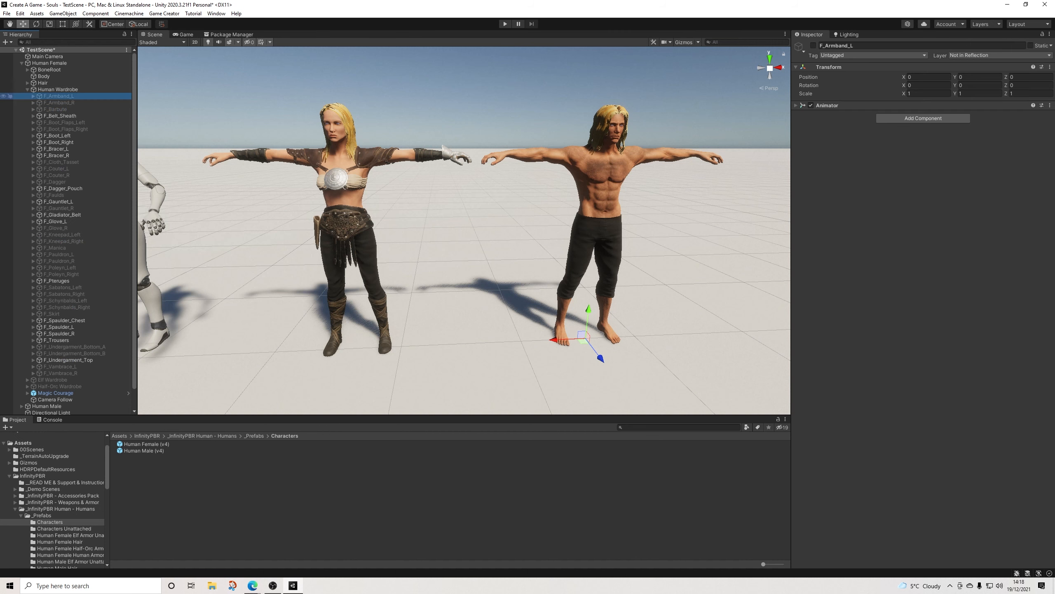
scroll(67, 176, "down", 1)
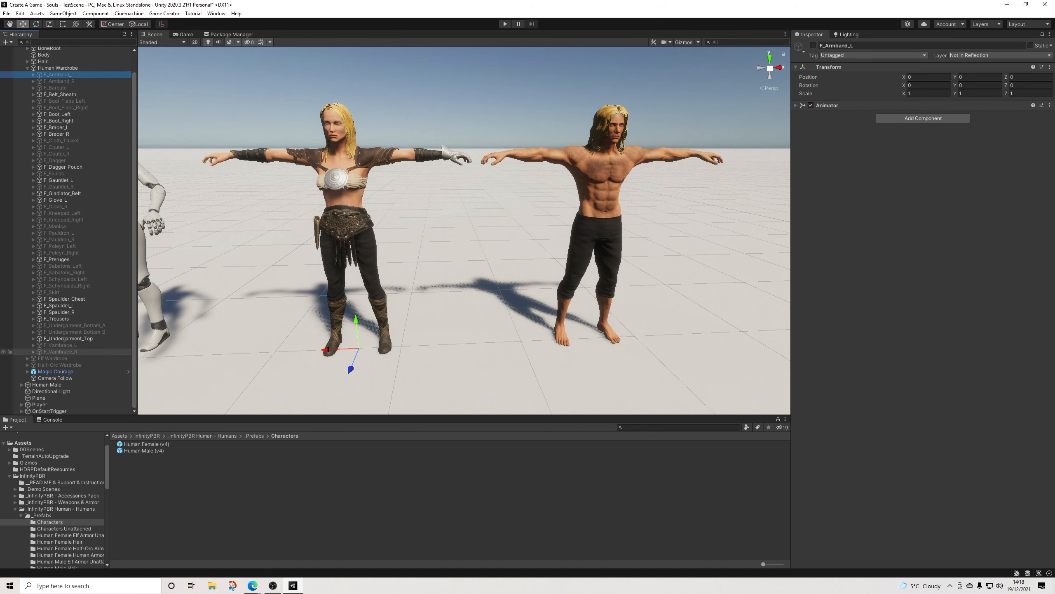
left_click(58, 311, "shift")
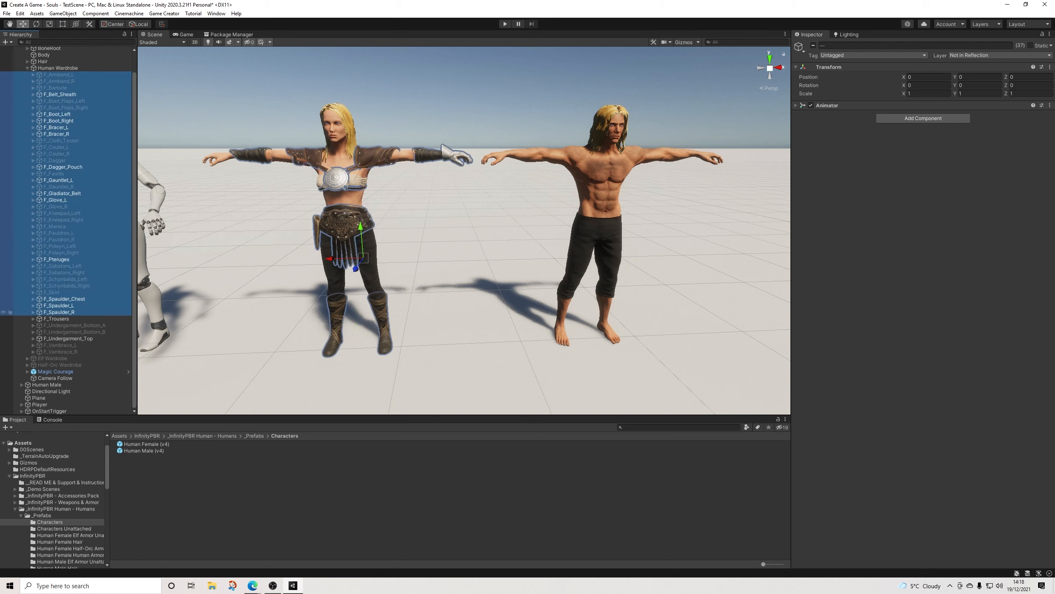
left_click(813, 46)
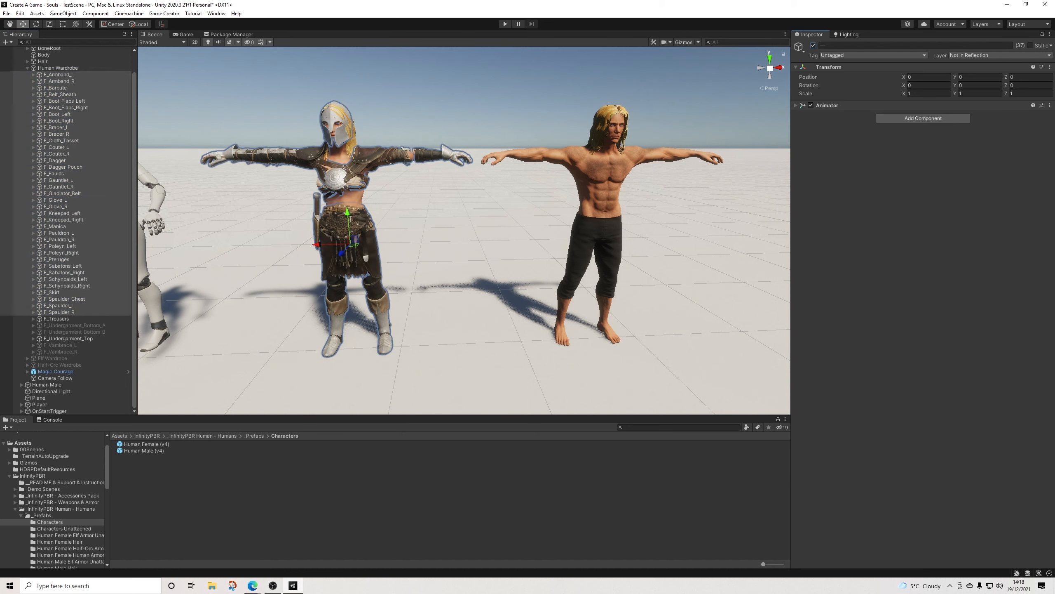
left_click(813, 46)
left_click_drag(534, 233, 583, 235, "alt")
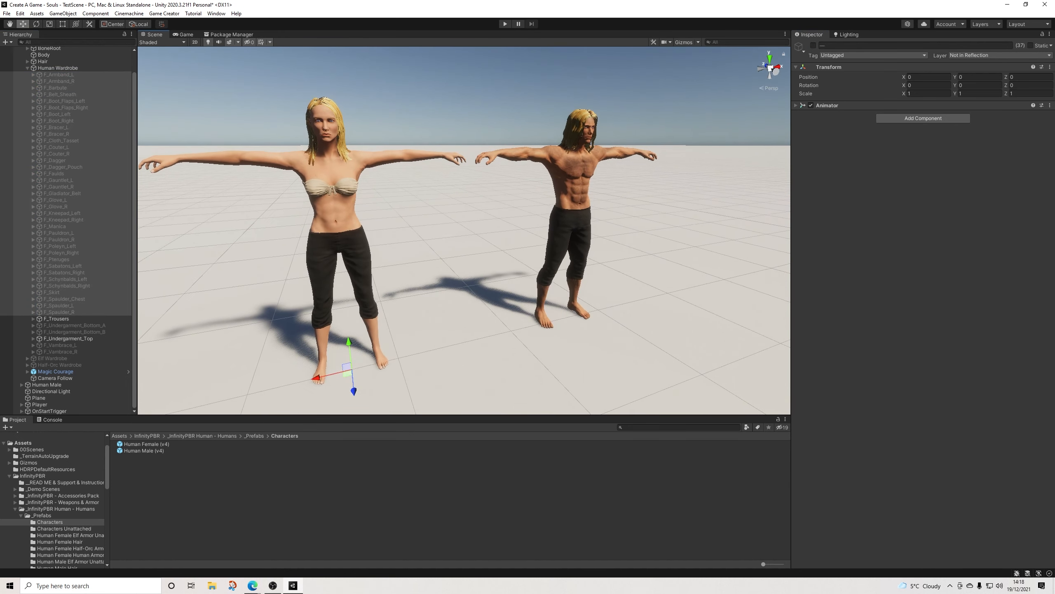
left_click(499, 99)
left_click_drag(498, 100, 473, 101, "alt")
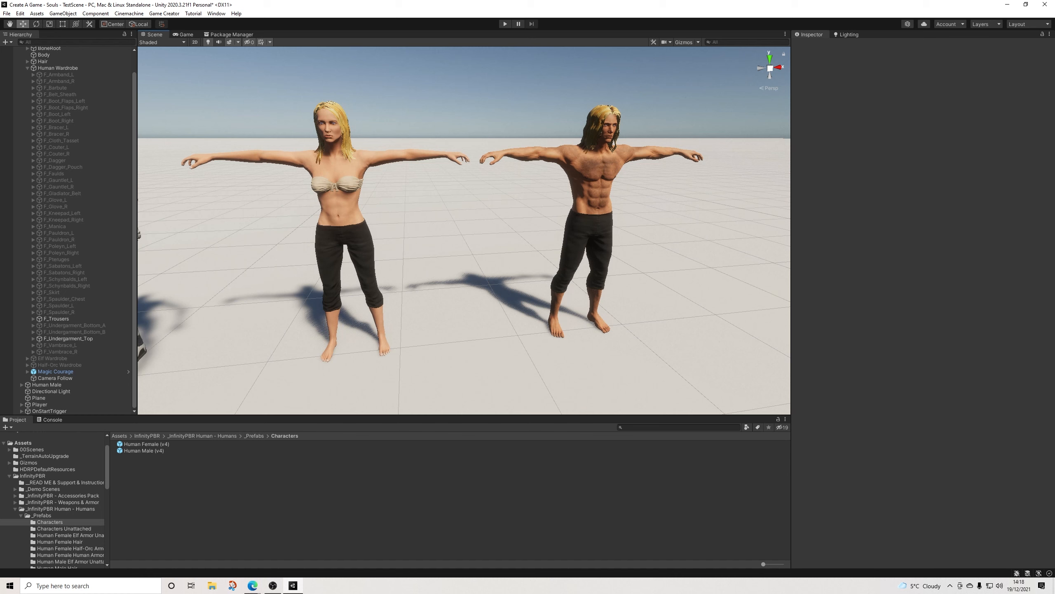
Step: Collapse the Human Wardrobe group and the whole Human Female hierarchy
scroll(66, 114, "up", 2)
left_click(28, 89)
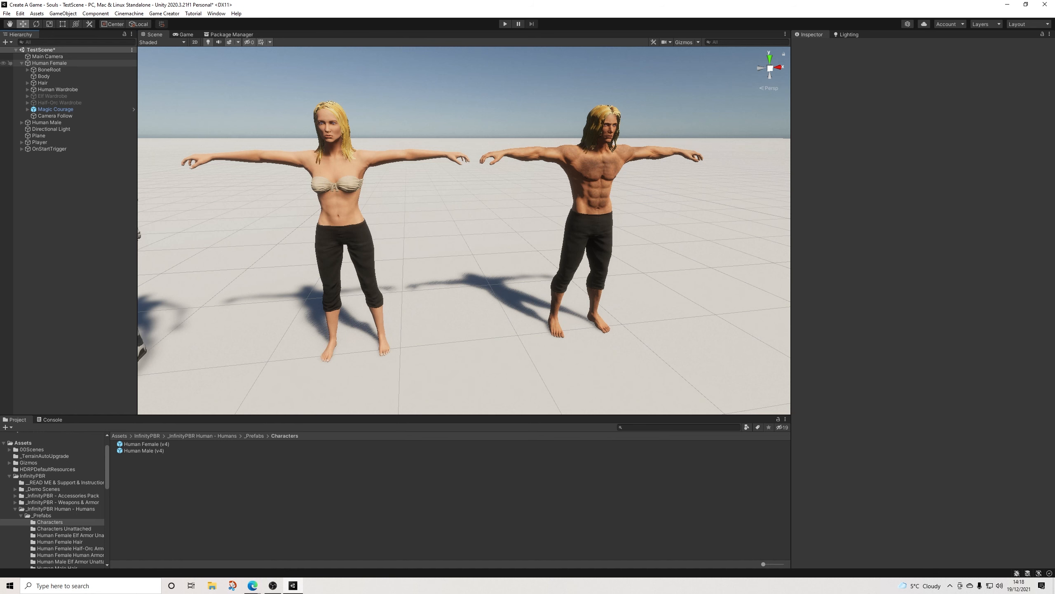
left_click(21, 63)
Step: Expand the Body blend shapes of Human Male's Blend Shapes Manager and widen the Inspector to reveal their value fields
left_click(46, 69)
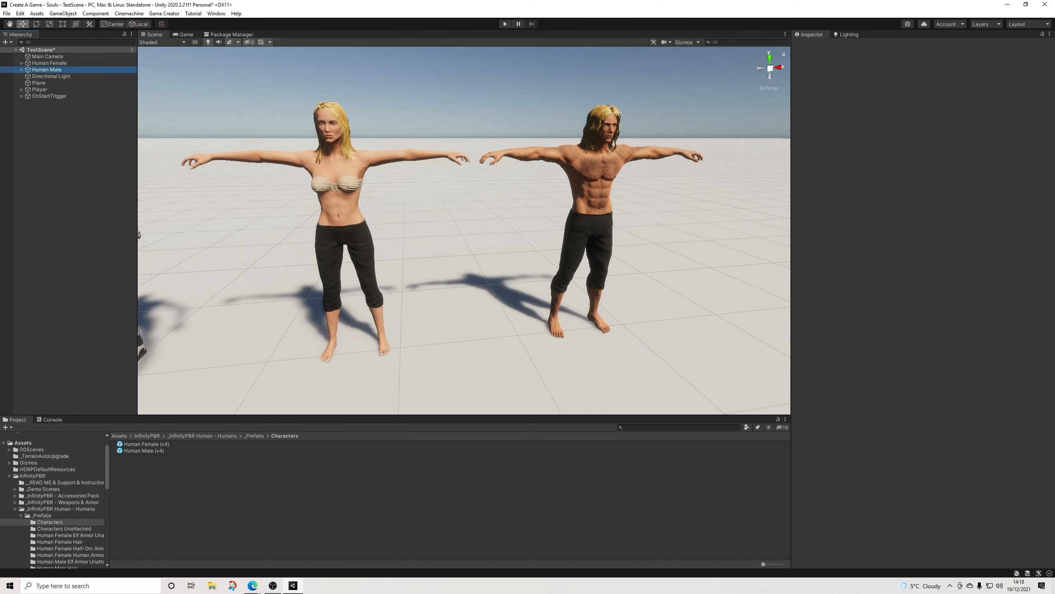
scroll(922, 291, "down", 15)
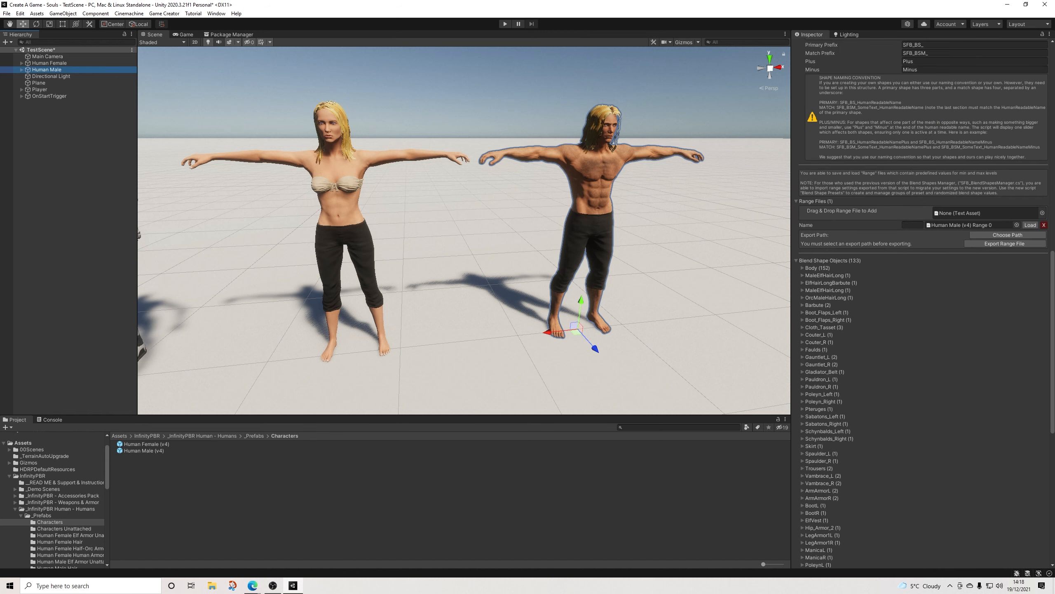
left_click(802, 268)
middle_click_drag(603, 249, 507, 270)
scroll(484, 248, "up", 3)
left_click_drag(507, 270, 510, 244, "alt")
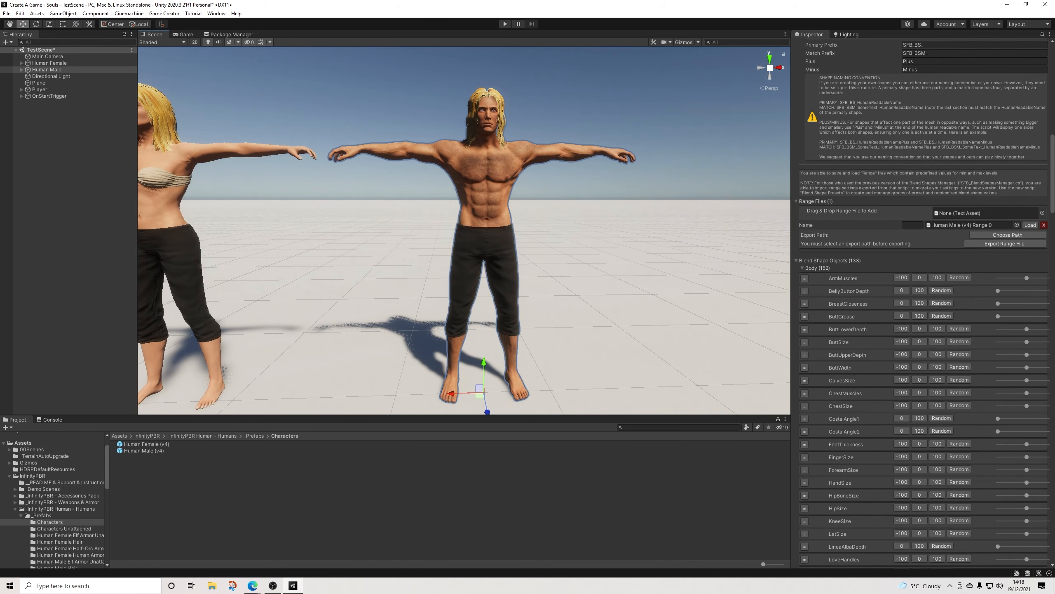
left_click_drag(791, 299, 759, 300)
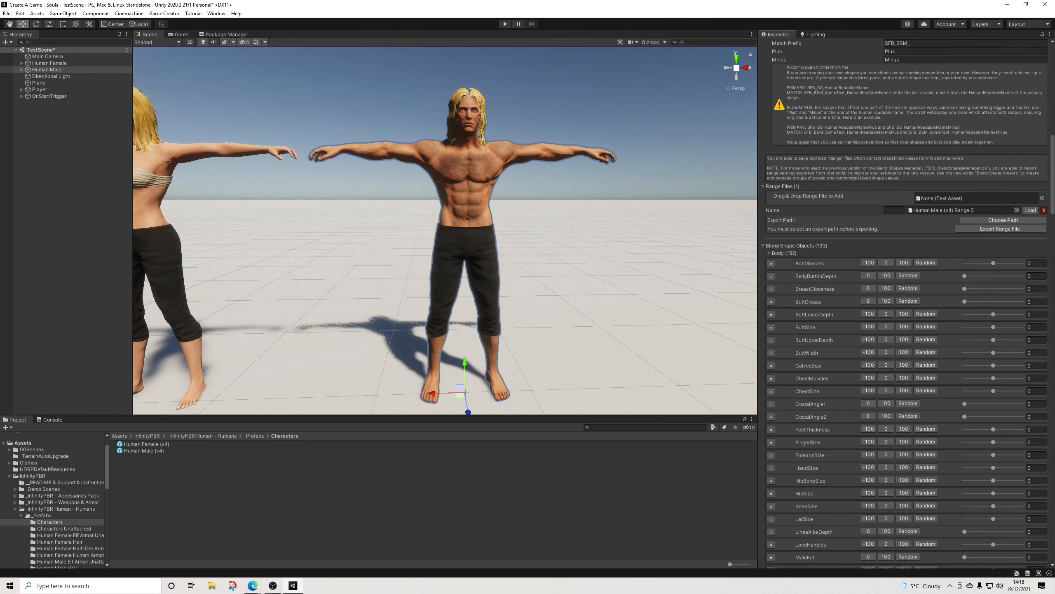
Step: Try Human Male's ArmMuscles blend shape at -100, and reset it to 0
mouse_move(993, 263)
left_mouse_down()
mouse_move(1022, 263)
mouse_move(972, 263)
mouse_move(1011, 263)
left_mouse_up()
mouse_move(964, 263)
left_mouse_down()
mouse_move(980, 263)
mouse_move(965, 263)
left_mouse_up()
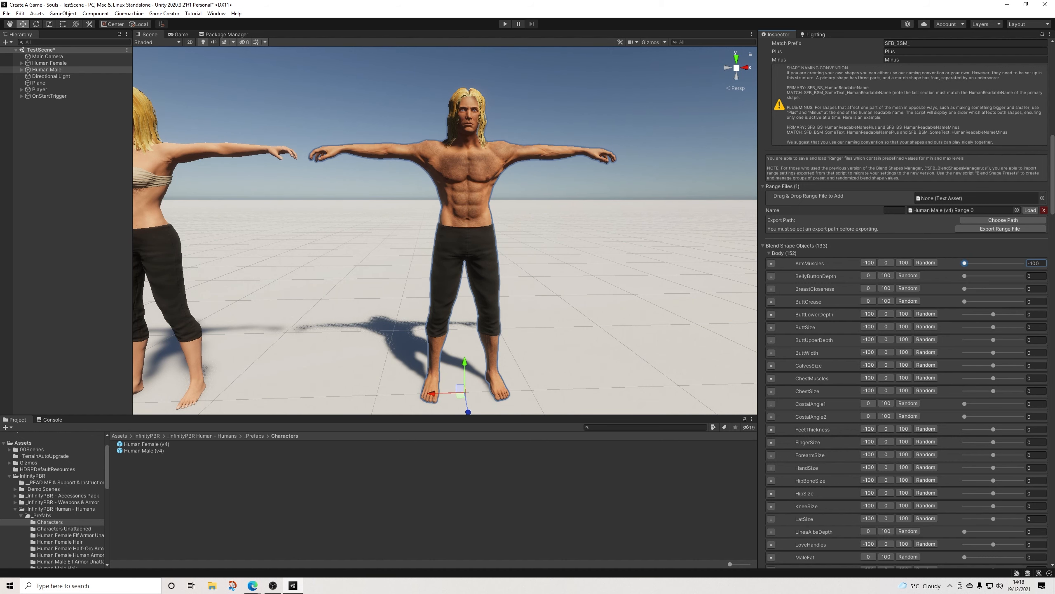
key("ctrl+z")
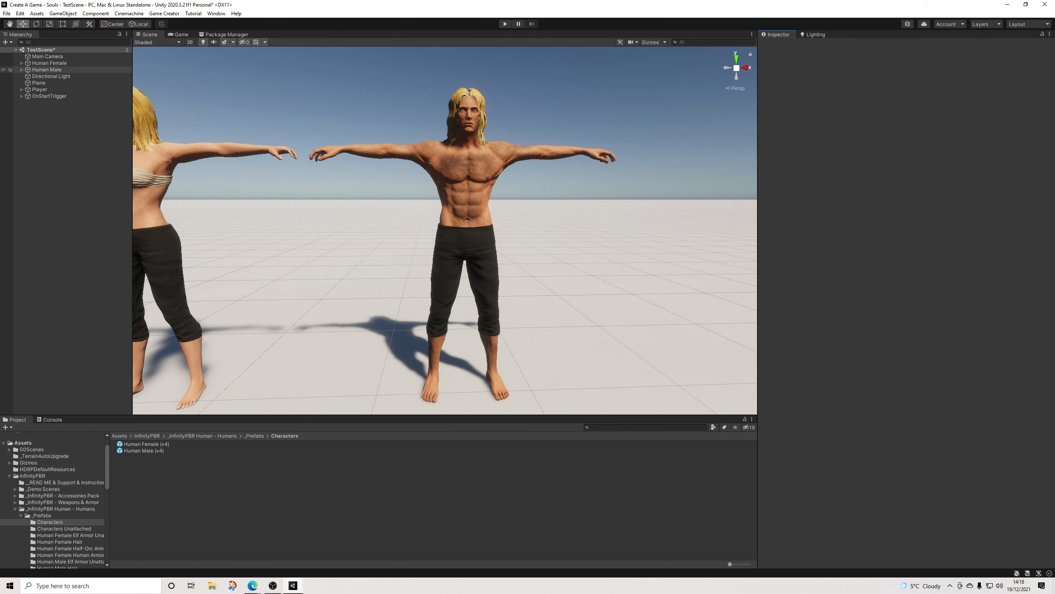
left_click(47, 69)
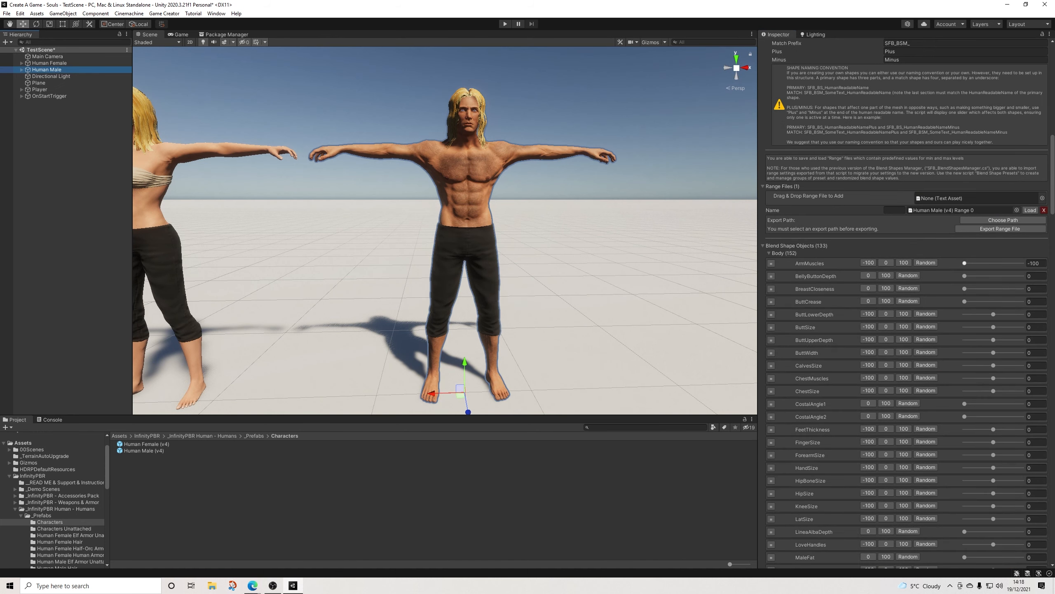
left_click(886, 262)
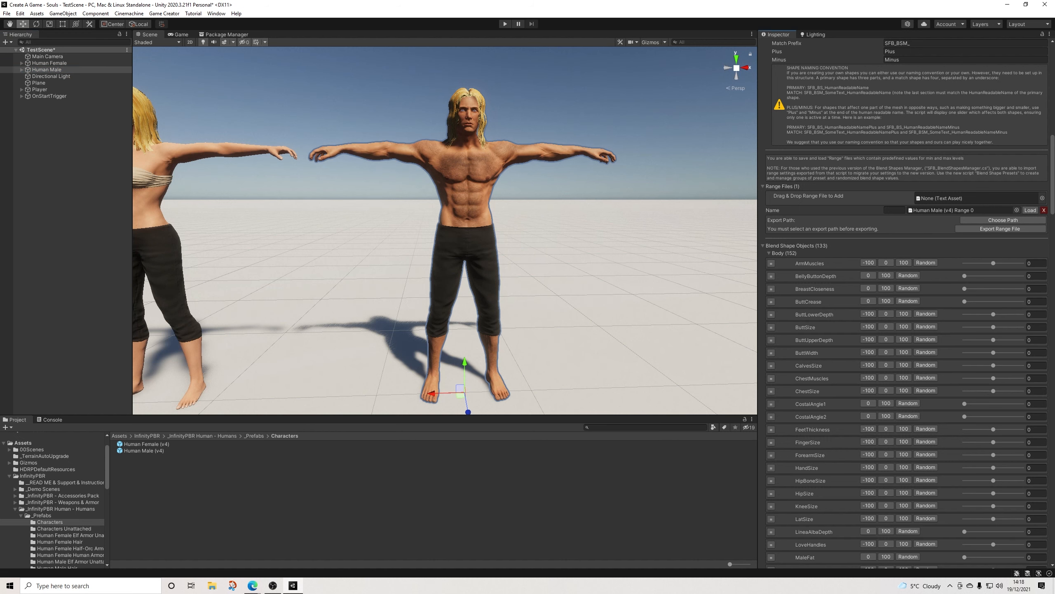
Step: Examine the body and face blend shapes available for Human Male
scroll(906, 303, "down", 20)
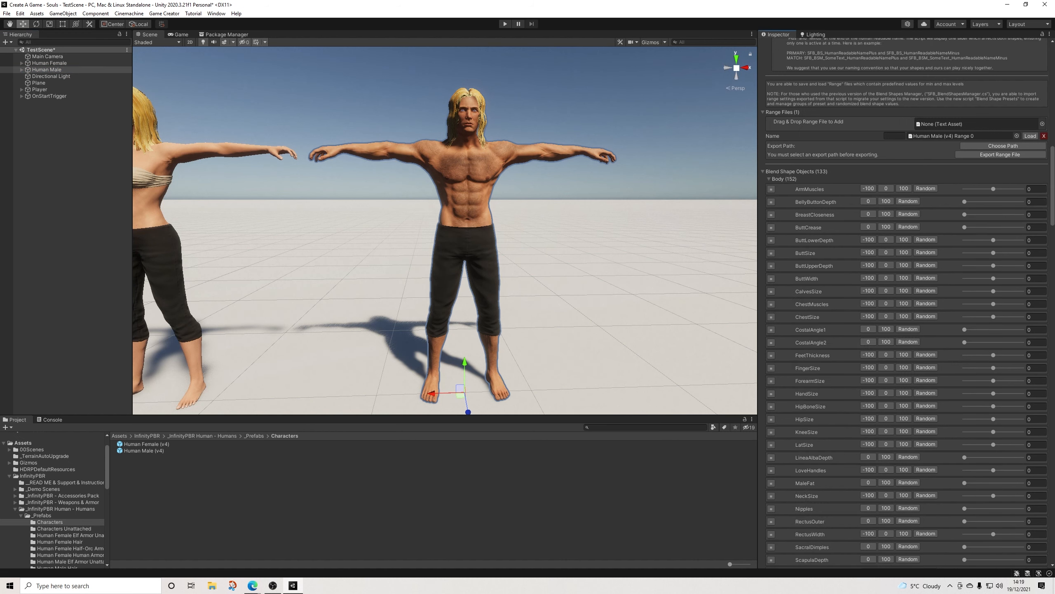
scroll(906, 303, "down", 10)
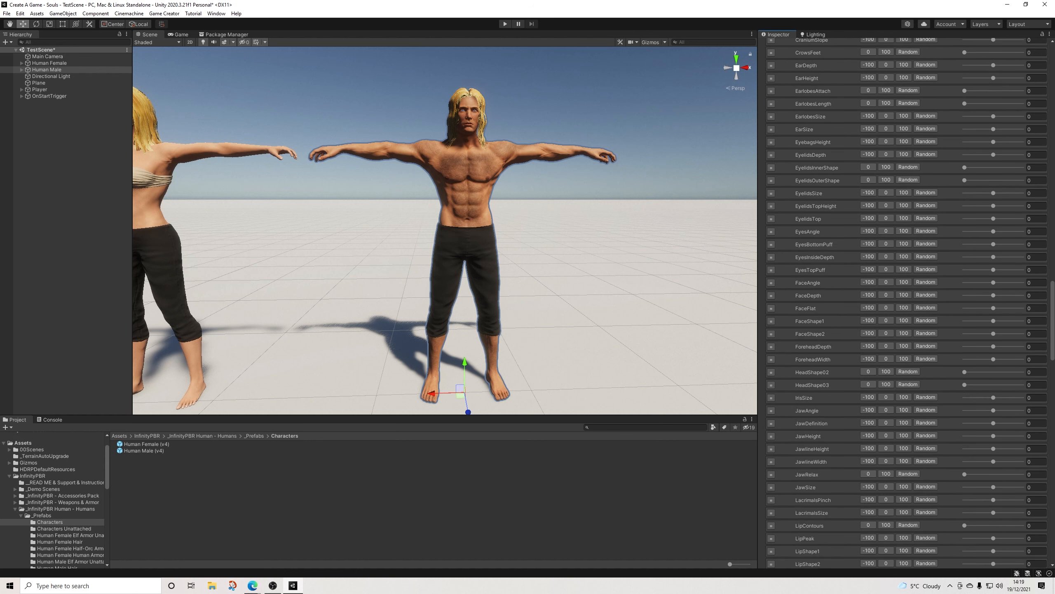
scroll(905, 304, "down", 20)
scroll(906, 304, "up", 20)
scroll(906, 303, "up", 15)
scroll(906, 303, "down", 12)
scroll(906, 303, "down", 10)
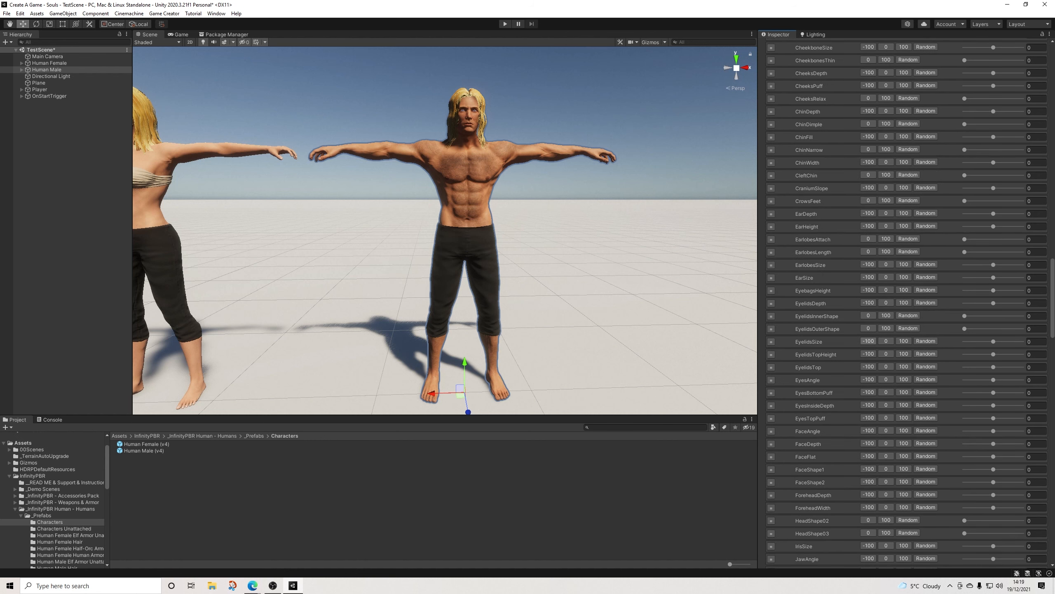
scroll(906, 303, "up", 2)
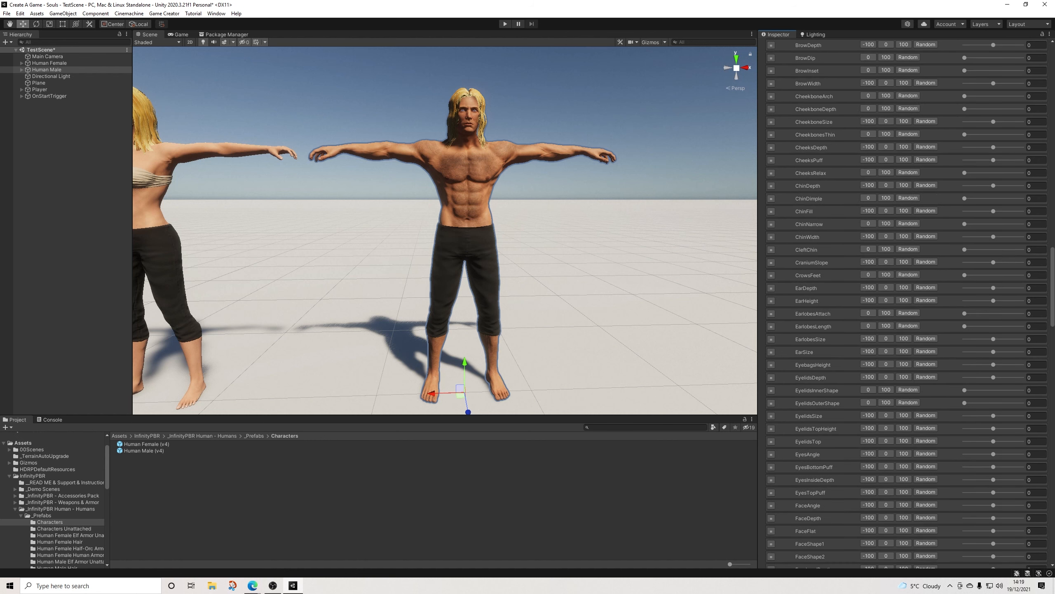
scroll(906, 303, "up", 15)
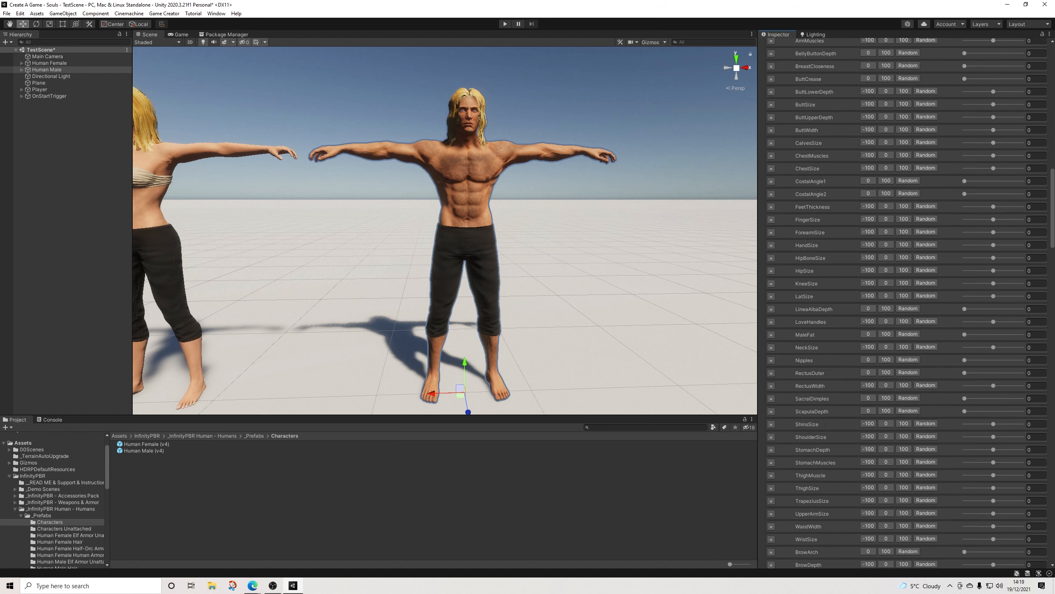
scroll(905, 304, "down", 3)
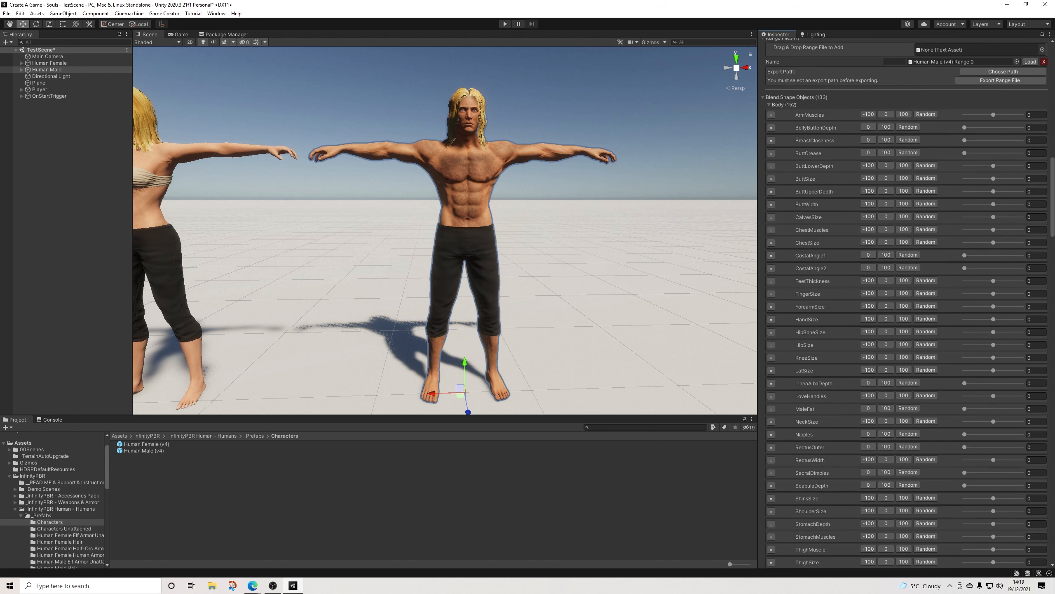
Step: Try Human Male's MaleFat blend shape at 100, and reset it to 0
scroll(444, 230, "up", 7)
middle_click_drag(445, 230, 449, 298)
left_click_drag(964, 408, 1022, 408)
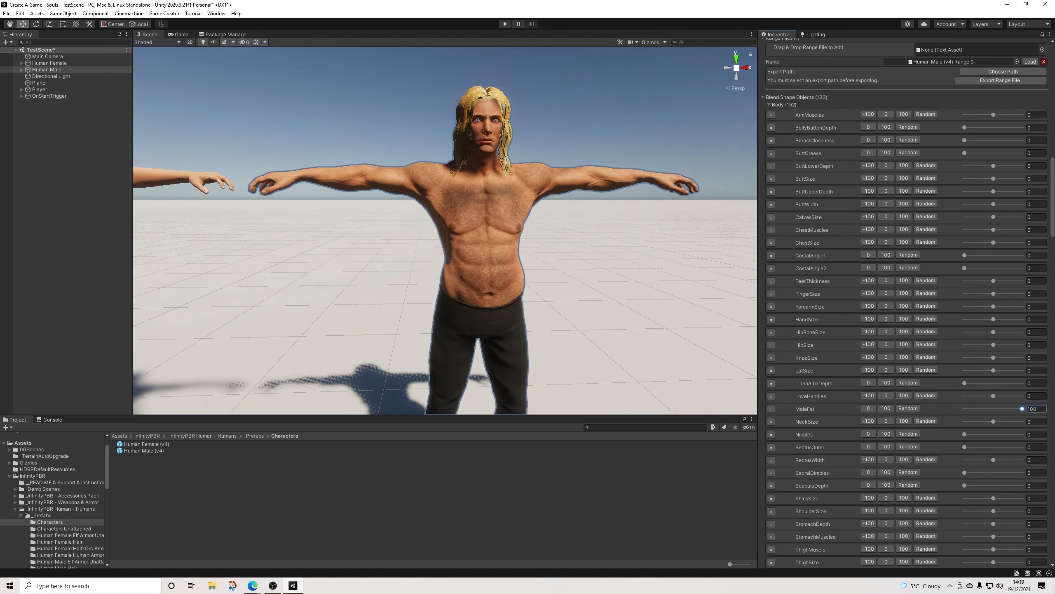
left_click_drag(540, 249, 577, 249, "alt")
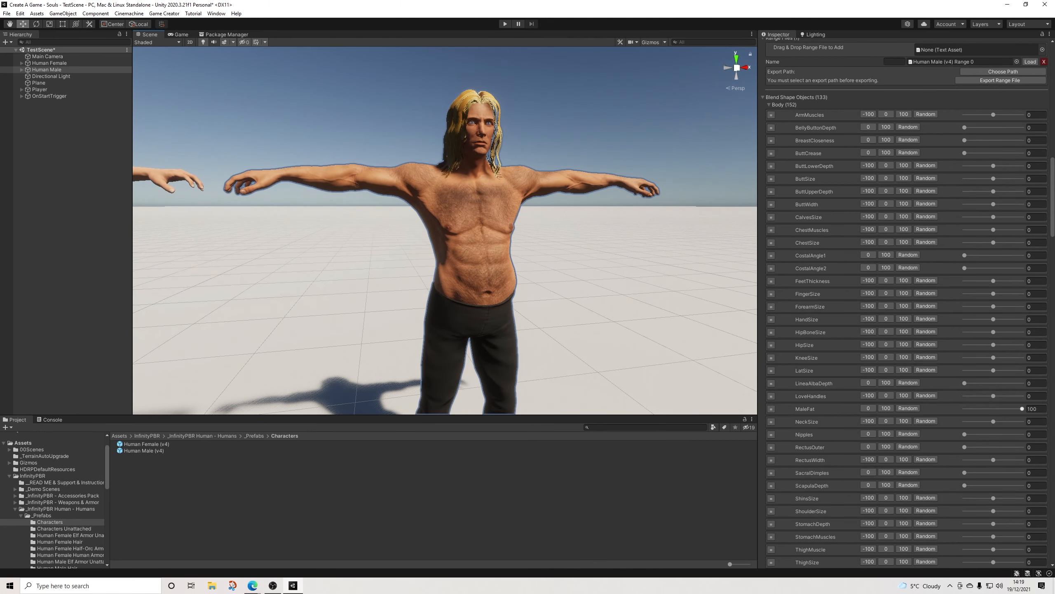
left_click(868, 409)
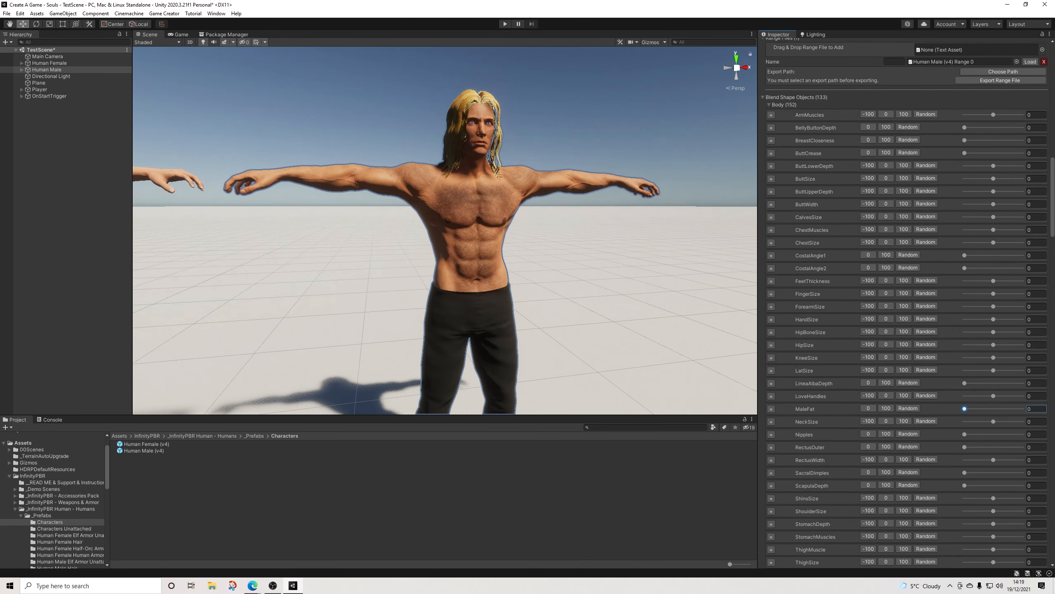
Step: Examine the Human Female and Human Male characters in the scene from several angles and distances
scroll(515, 249, "down", 6)
left_click_drag(515, 249, 404, 249, "alt")
scroll(515, 250, "up", 5)
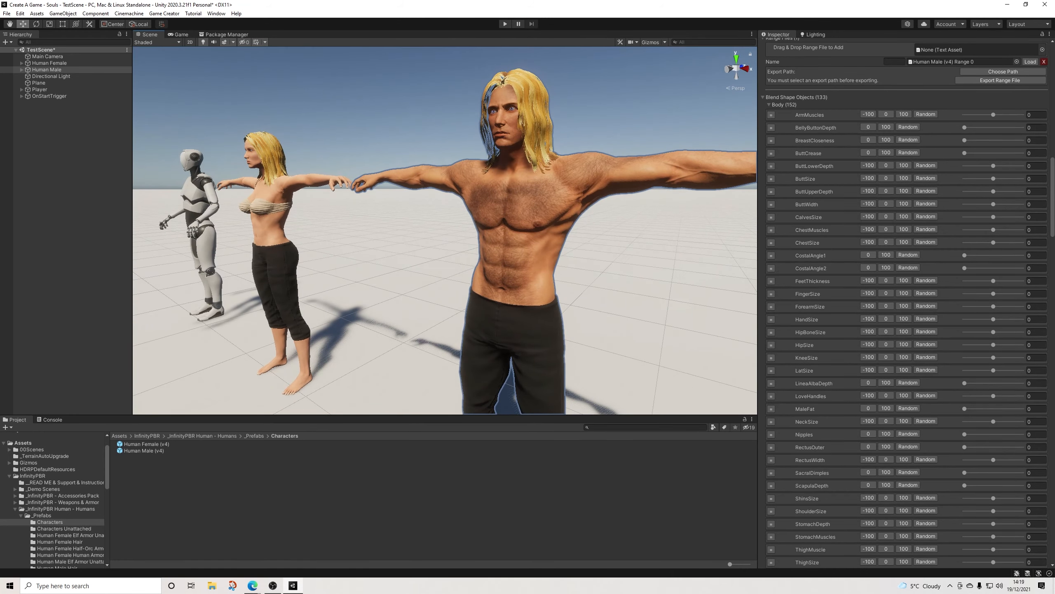
left_click(399, 125)
left_click_drag(399, 125, 494, 132, "alt")
scroll(470, 137, "down", 6)
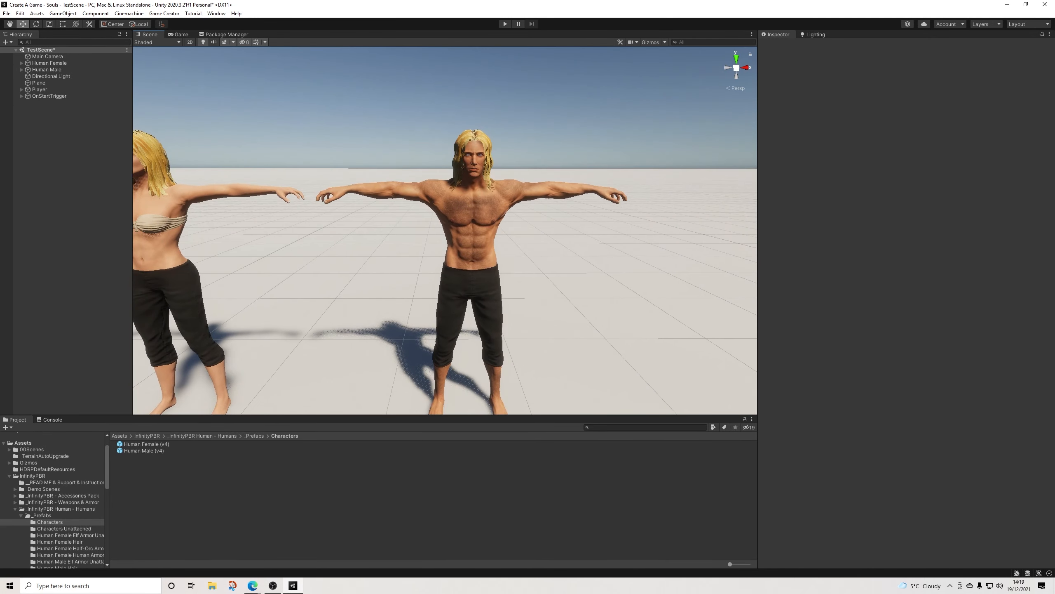
middle_click_drag(494, 132, 507, 87)
left_click_drag(507, 87, 544, 96, "alt")
middle_click_drag(544, 96, 598, 108)
left_click_drag(598, 108, 636, 114, "alt")
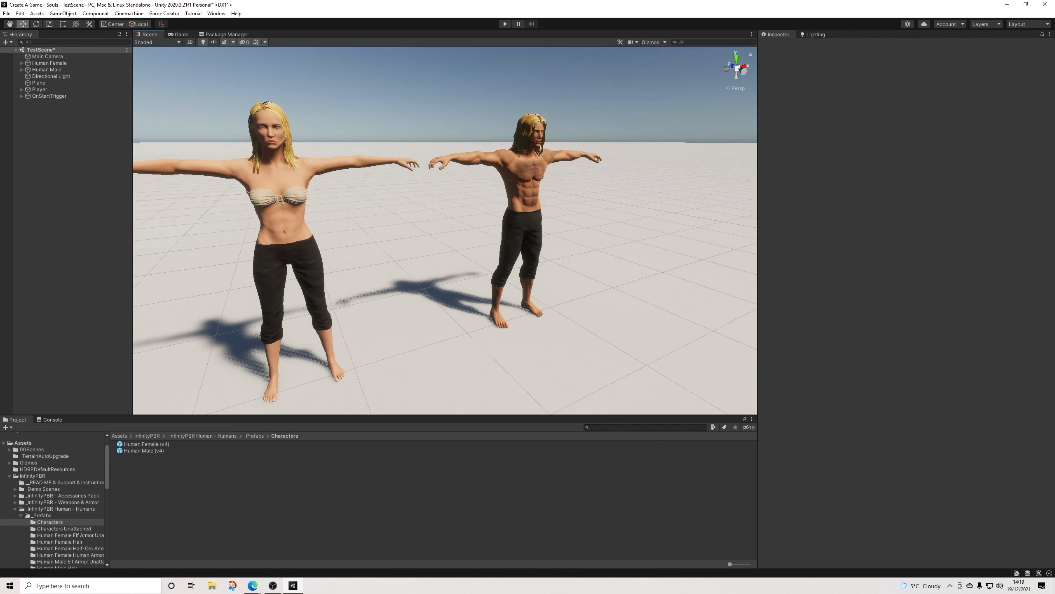
left_click_drag(636, 114, 536, 126, "alt")
middle_click_drag(536, 126, 444, 130)
scroll(444, 130, "up", 5)
left_click_drag(445, 130, 478, 114, "alt")
middle_click_drag(478, 114, 428, 177)
left_click_drag(428, 177, 453, 166, "alt")
scroll(409, 168, "down", 7)
scroll(453, 166, "down", 6)
middle_click_drag(453, 166, 513, 146)
scroll(512, 146, "up", 5)
left_click_drag(512, 147, 465, 145, "alt")
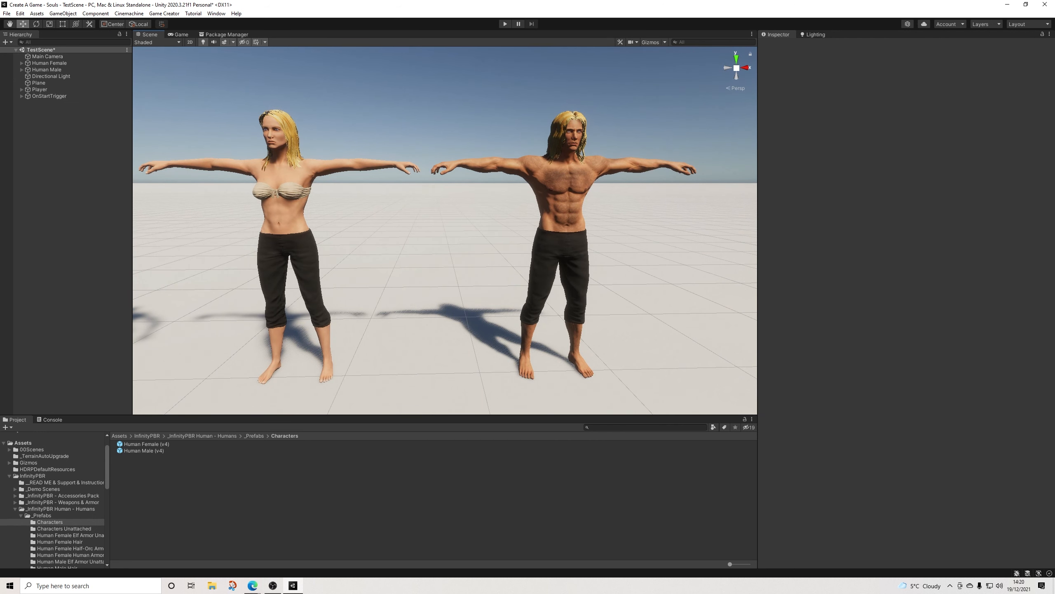
middle_click_drag(415, 233, 443, 241)
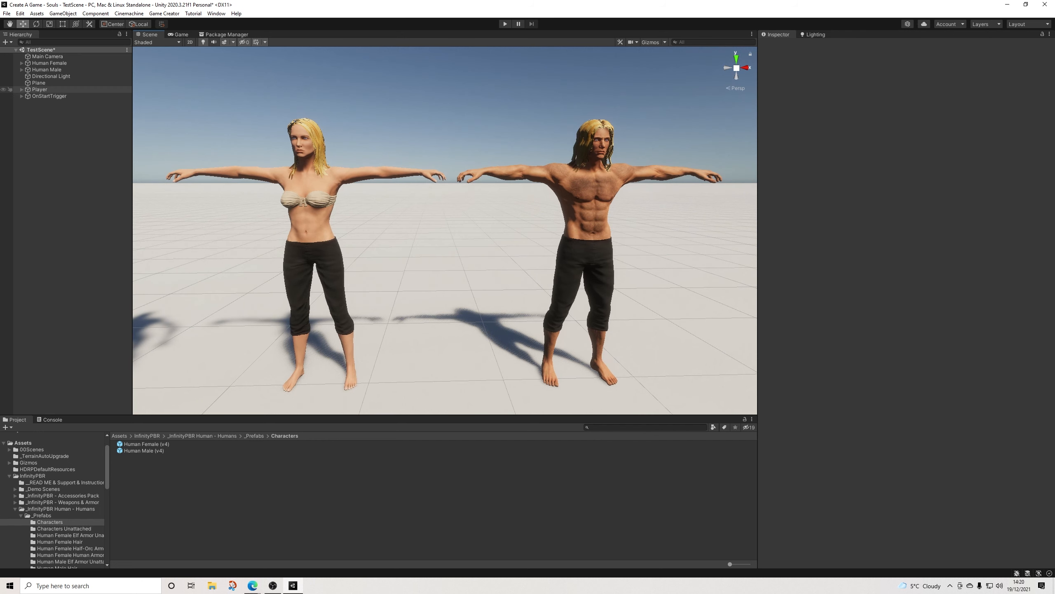
Step: Expand Human Male's hierarchy and collapse the _InfinityPBR Human - Humans project folder
left_click(21, 90)
left_click(21, 89)
left_click(47, 70)
left_click(22, 69)
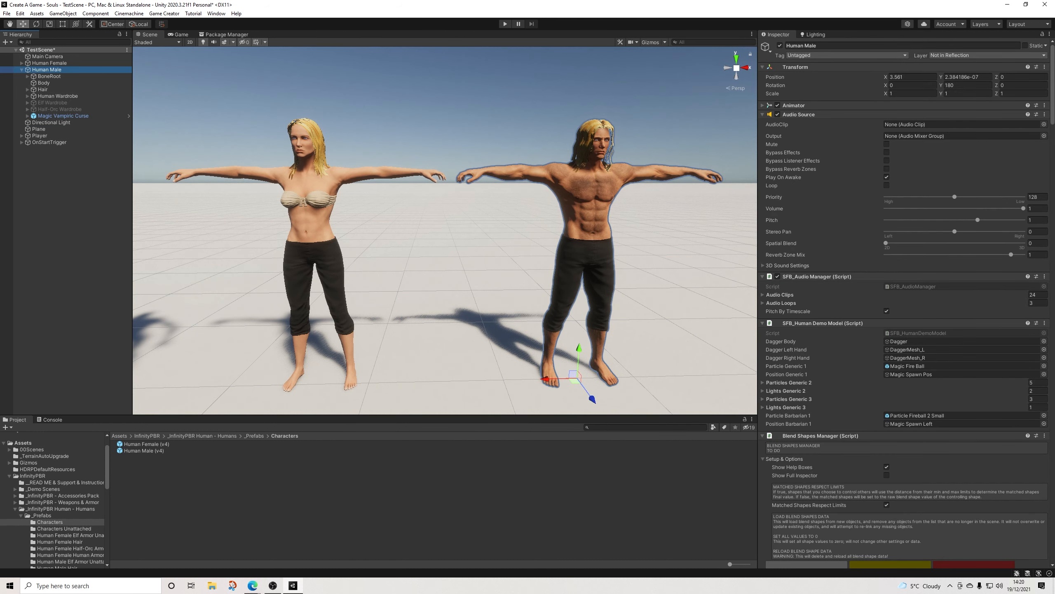
left_click(15, 509)
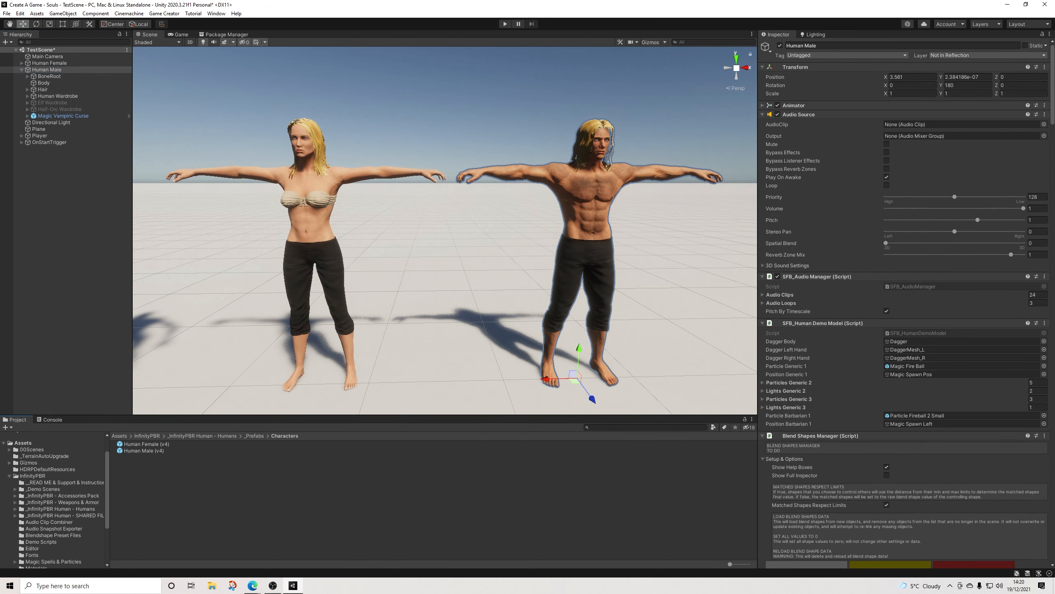
scroll(54, 499, "down", 3)
scroll(54, 499, "up", 4)
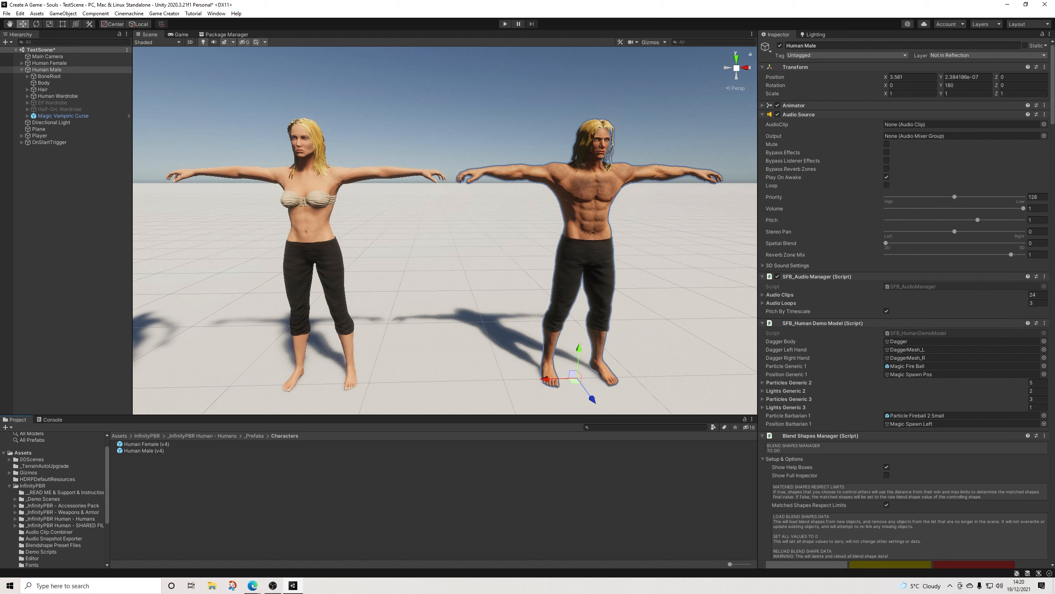
Step: Delete the Magic Vampiric Curse, Elf Wardrobe and Half-Orc Wardrobe objects from Human Male
middle_click_drag(436, 106, 456, 119)
left_click(406, 125)
left_click_drag(456, 120, 495, 135, "alt")
middle_click_drag(496, 135, 456, 134)
mouse_move(456, 134)
left_mouse_down("alt")
mouse_move(466, 125)
mouse_move(430, 125)
mouse_move(459, 123)
left_mouse_up("alt")
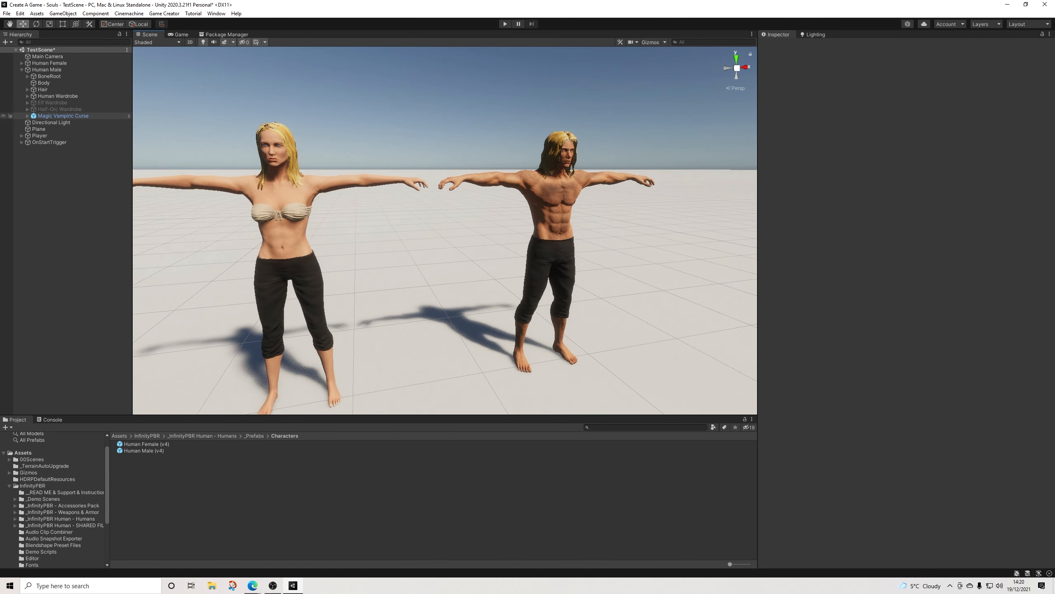
left_click(63, 115)
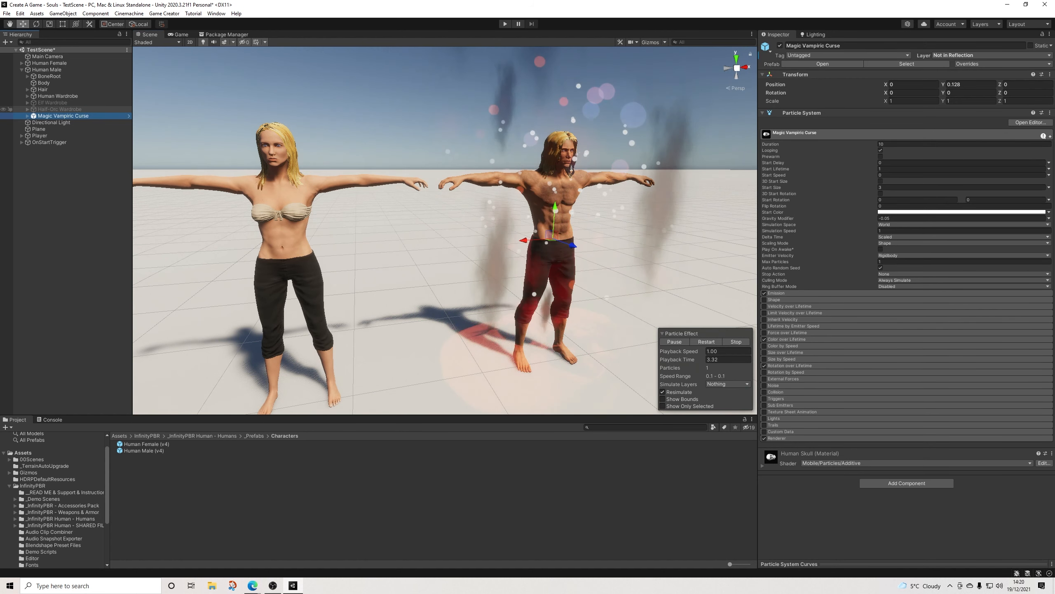
key("Delete")
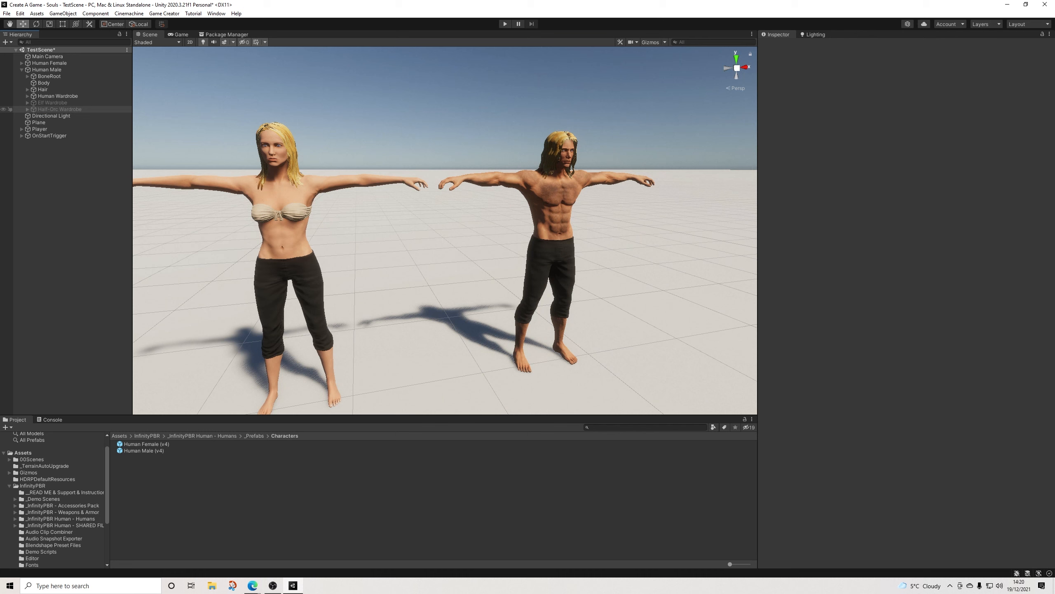
left_click(58, 103)
left_click(60, 108, "shift")
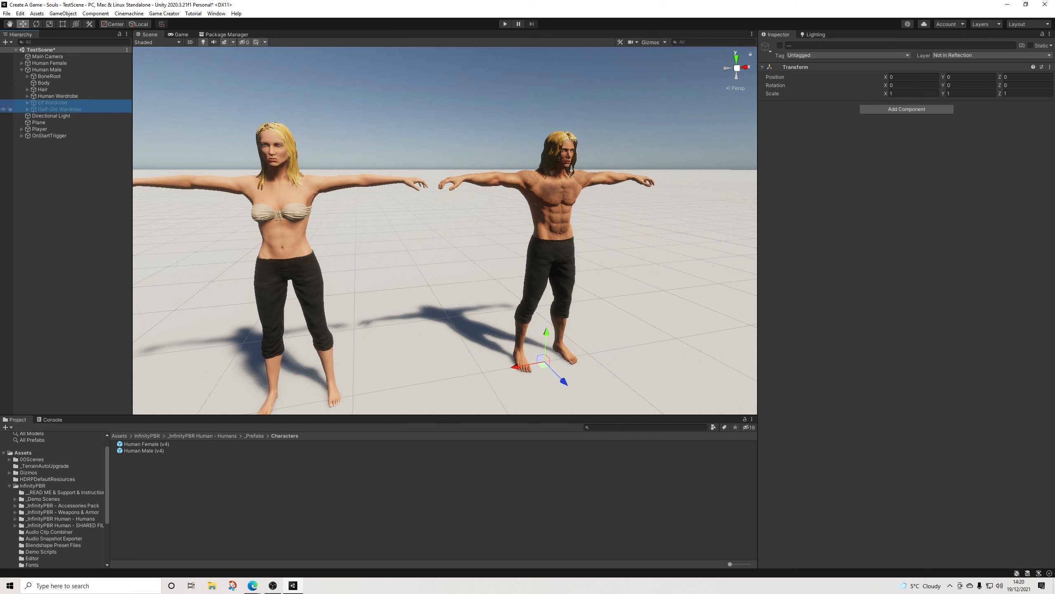
key("Delete")
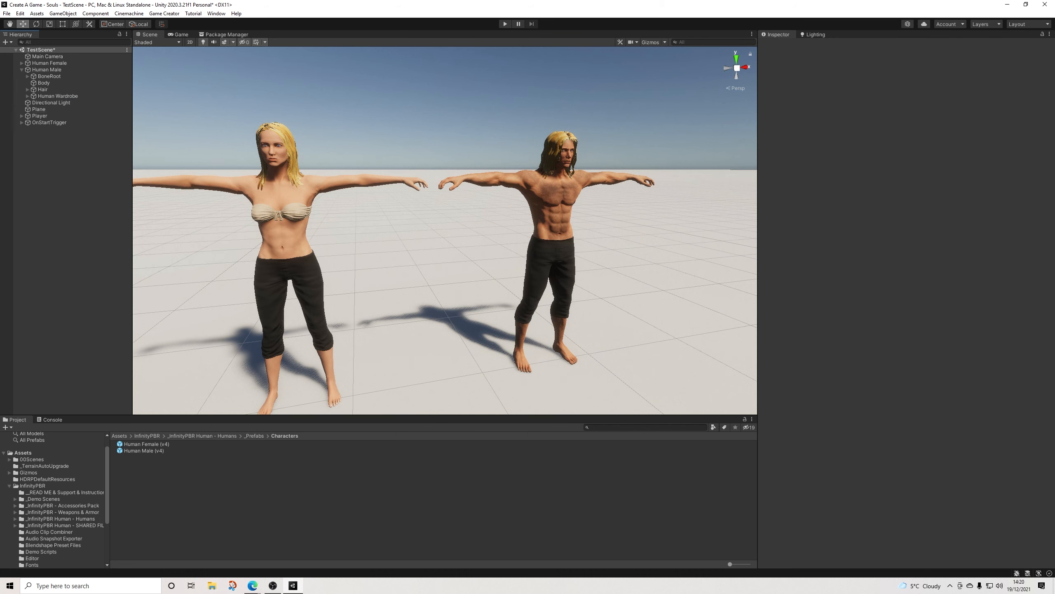
Step: Delete the Elf Wardrobe, Half-Orc Wardrobe and Magic Courage objects from Human Female
key("ctrl+z")
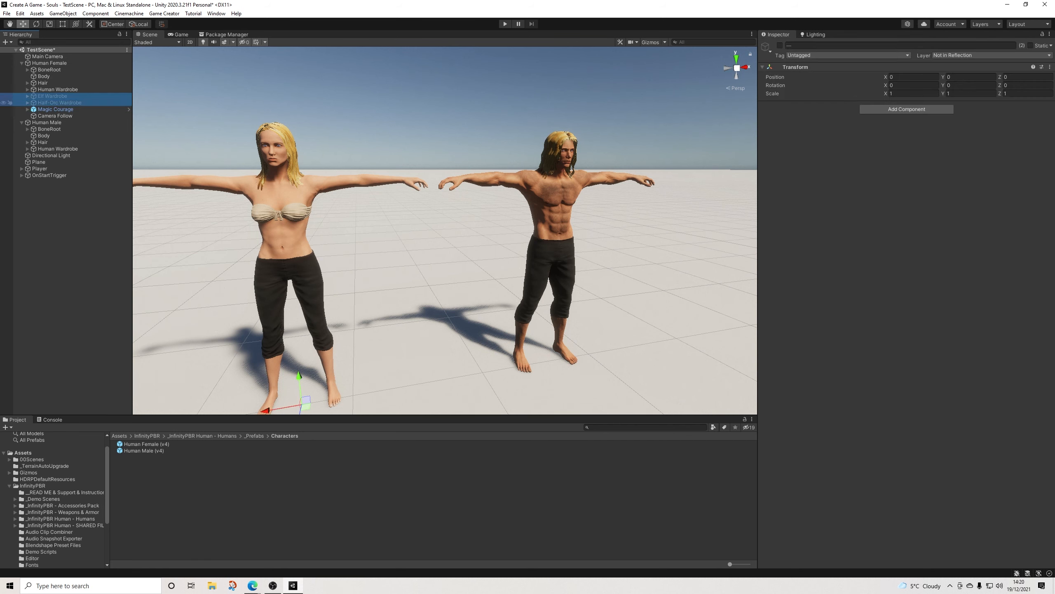
key("Delete")
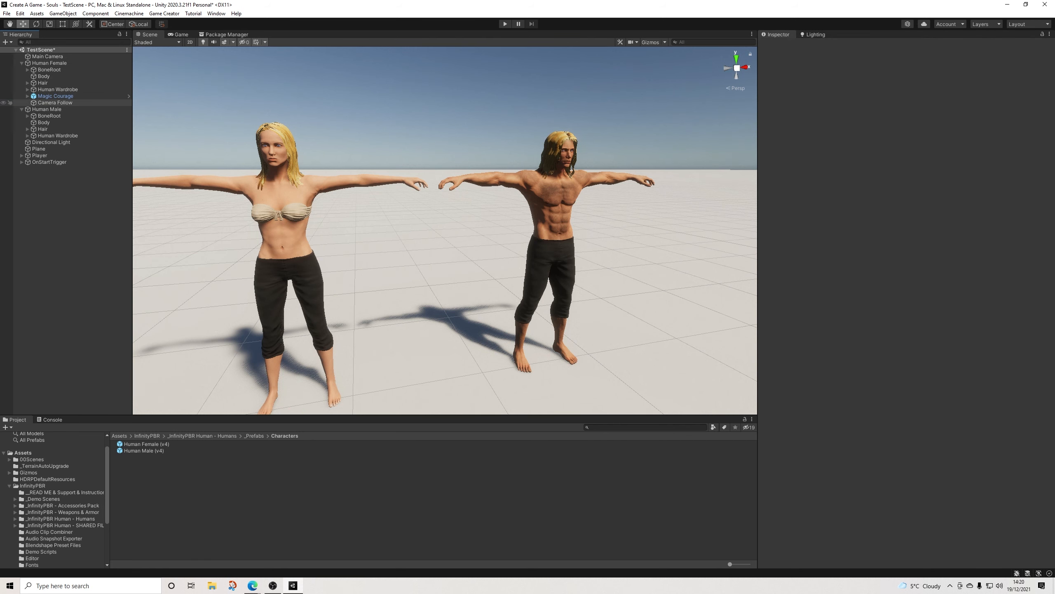
left_click(56, 95)
key("Delete")
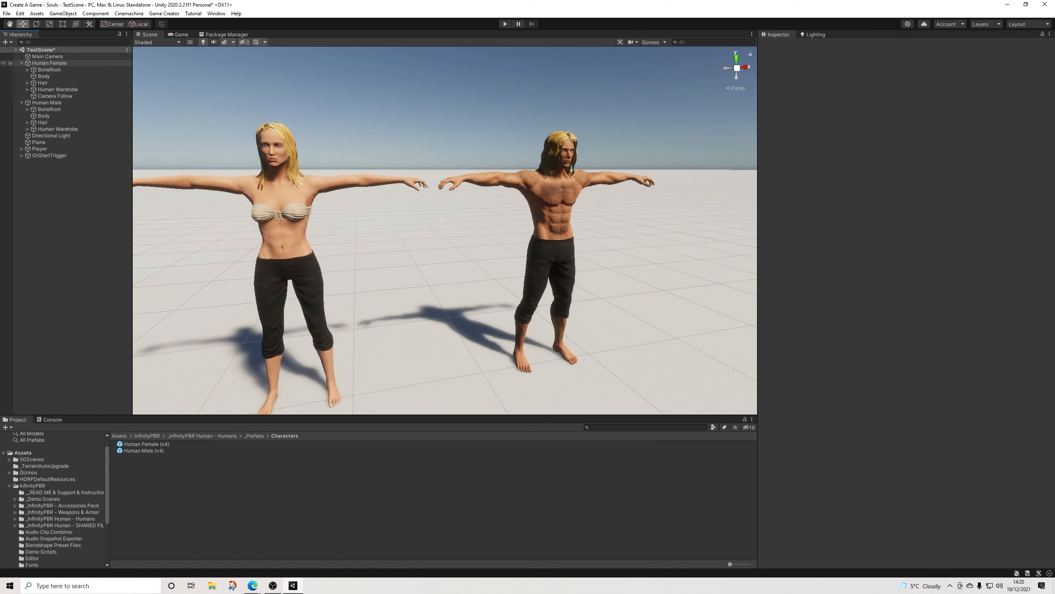
Step: Remove Human Female's Audio Source, SFB_Audio Manager and SFB_Human Demo Model components, and collapse its Blend Shapes Manager and Blend Shapes Preset Manager
left_click(49, 63)
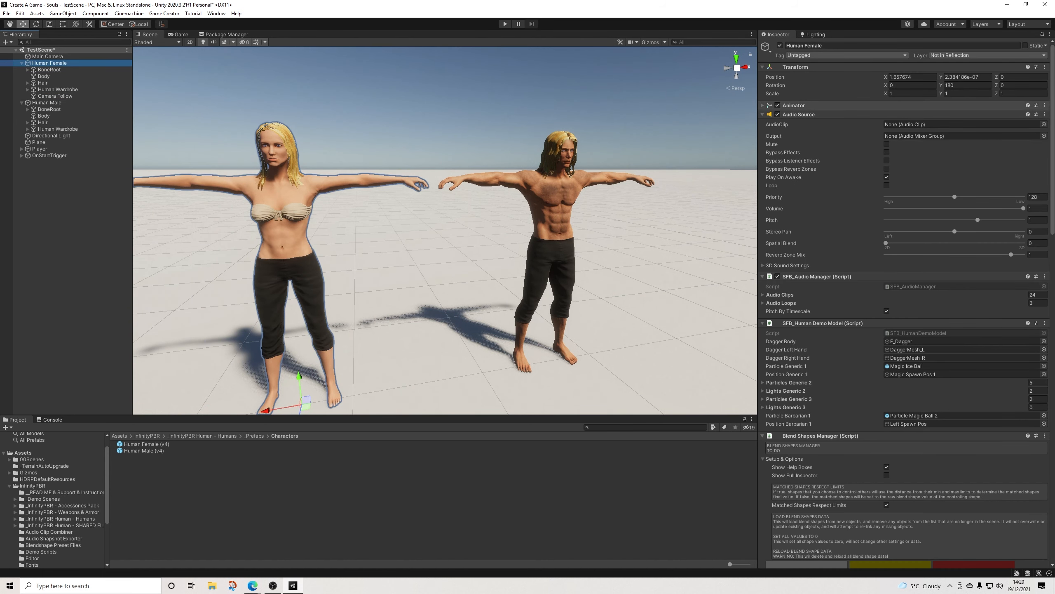
left_click(1045, 114)
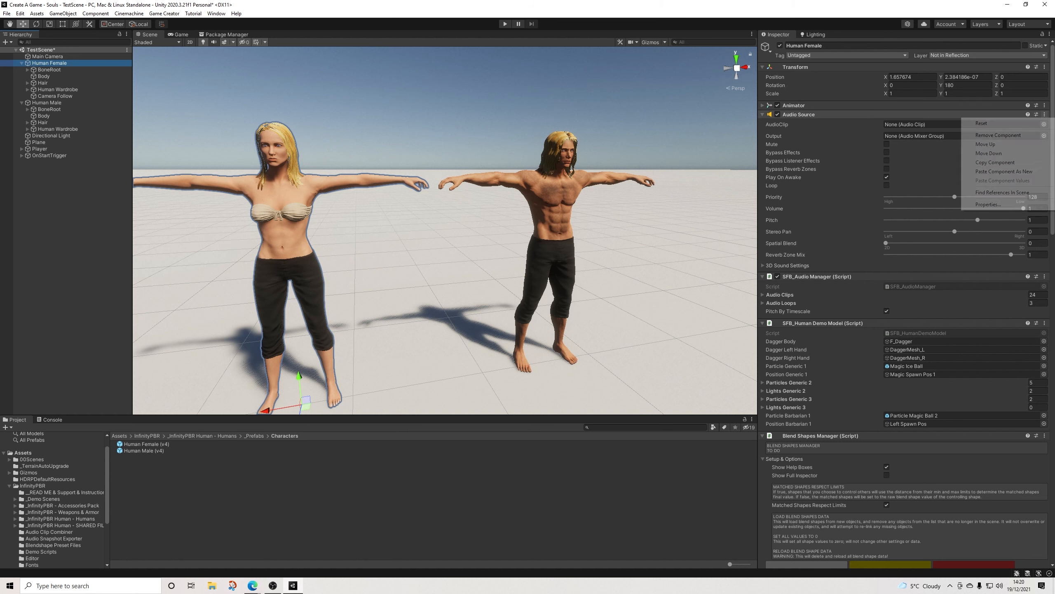
left_click(981, 135)
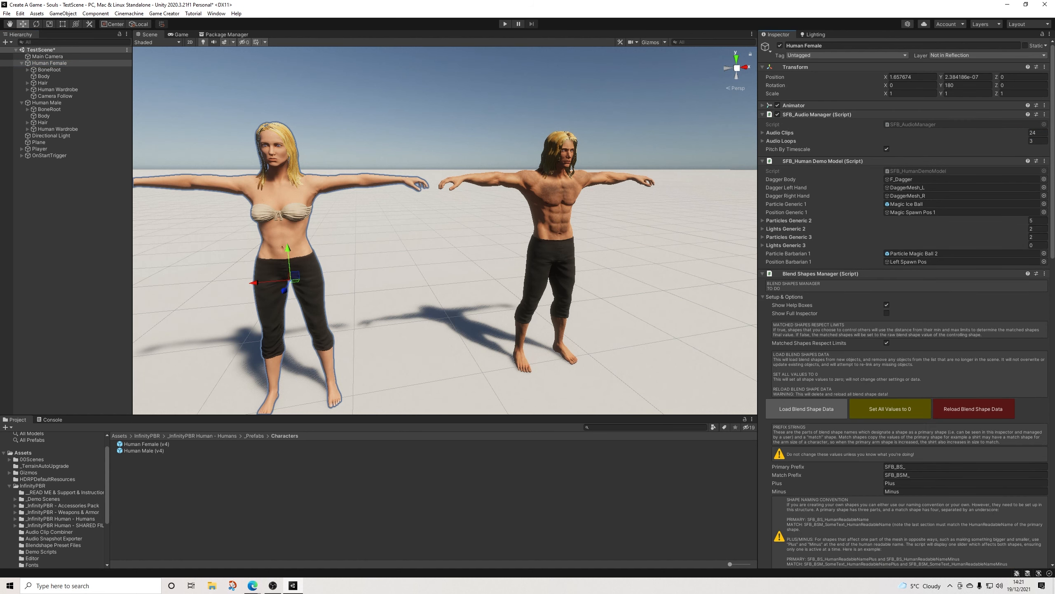
left_click(1044, 114)
left_click(981, 136)
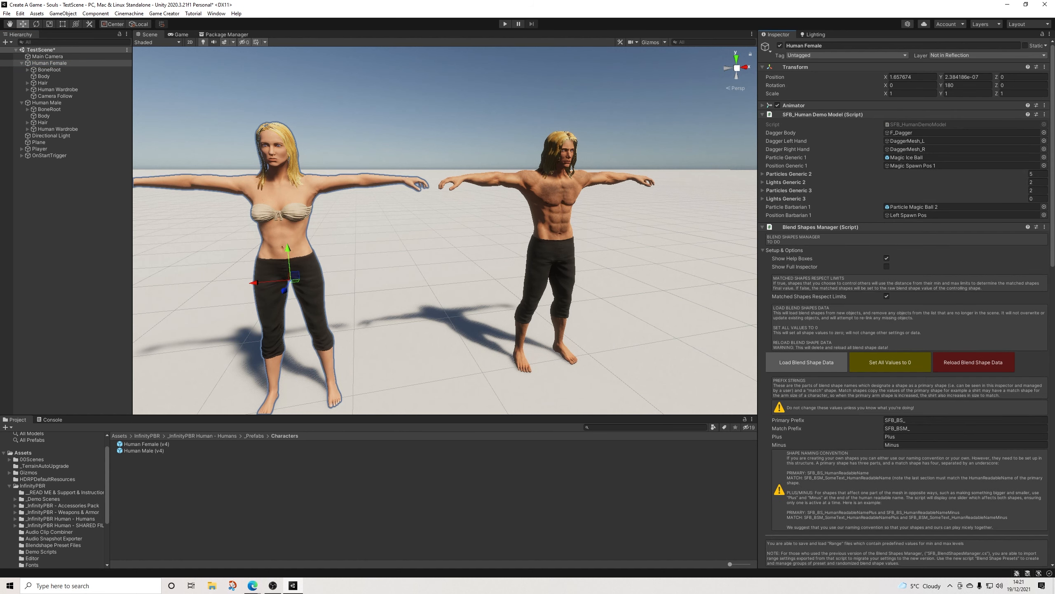
left_click(1045, 114)
left_click(998, 135)
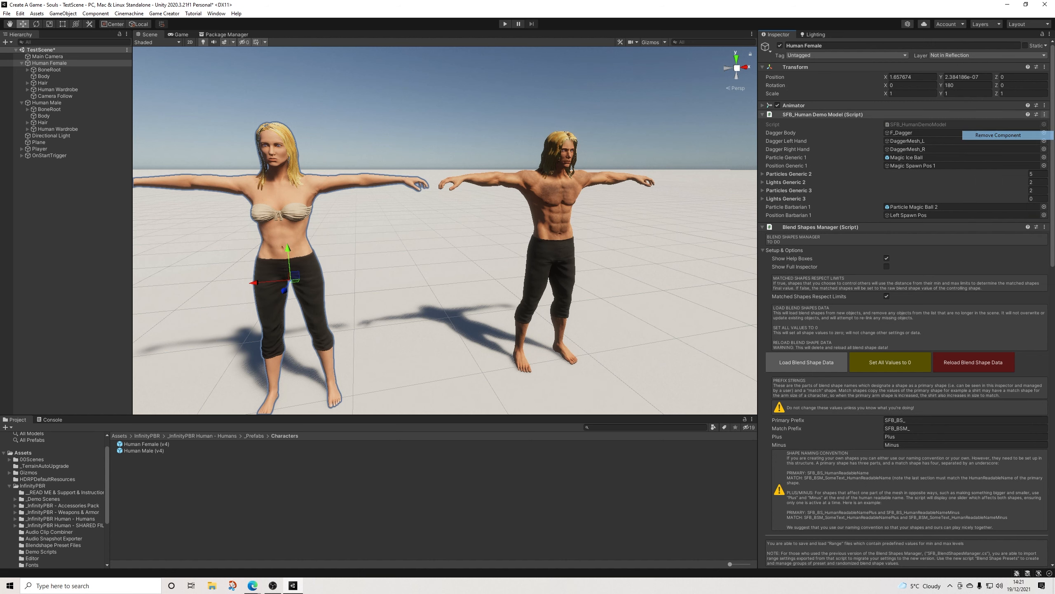
left_click(821, 114)
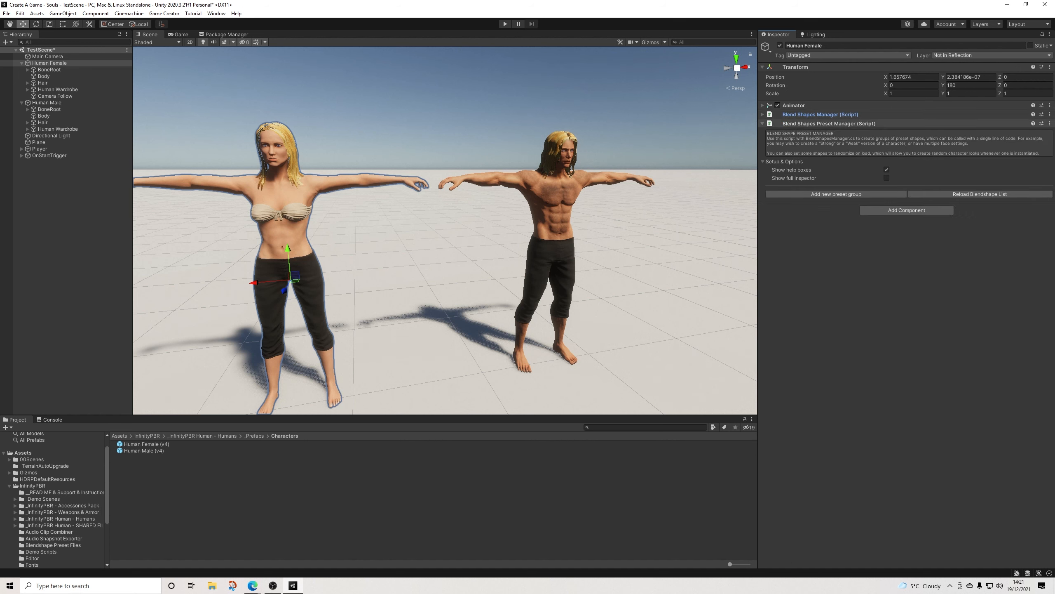
left_click(829, 123)
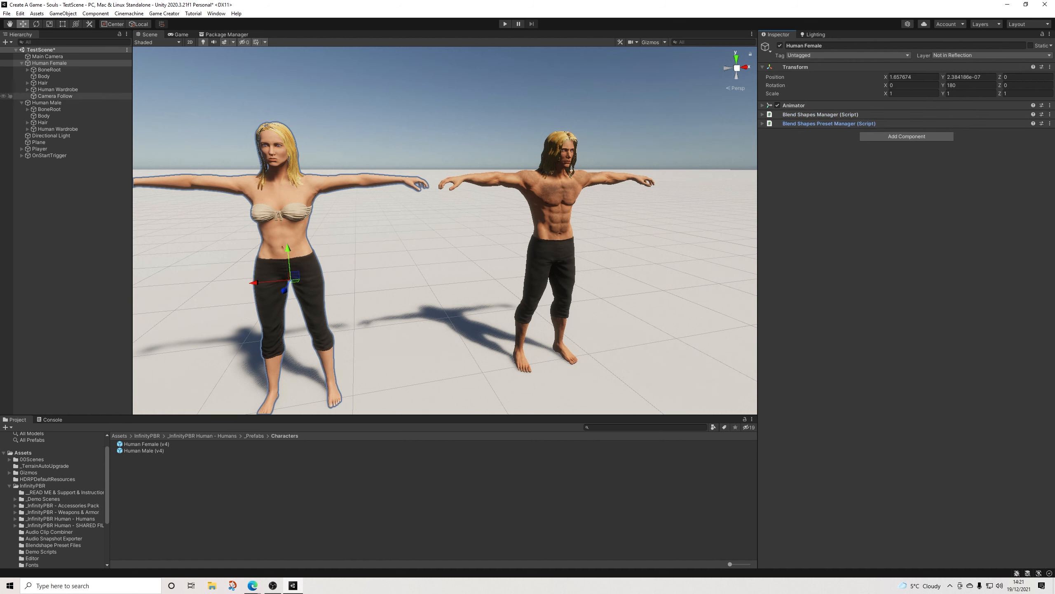
Step: Remove the Audio Source, SFB_Audio Manager and SFB_Human Demo Model components from Human Male
left_click(46, 102)
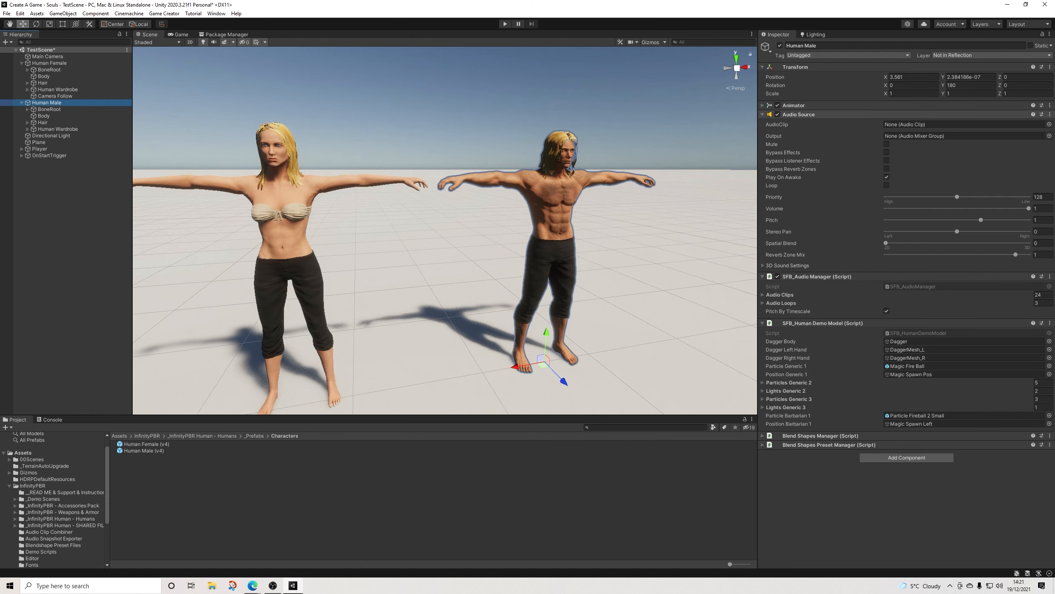
left_click(1050, 114)
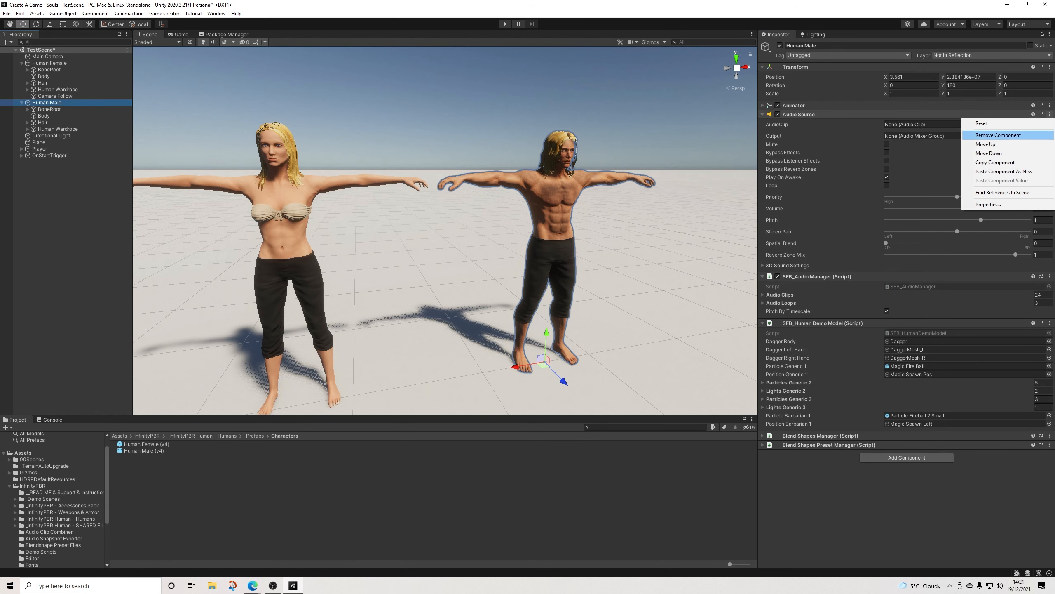
left_click(989, 135)
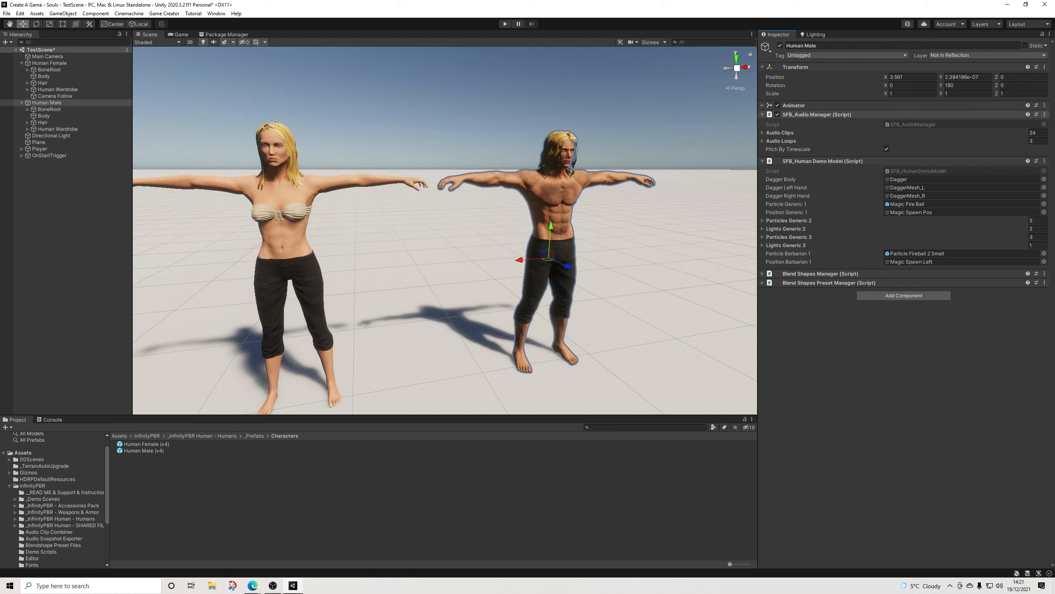
left_click(1045, 114)
left_click(999, 135)
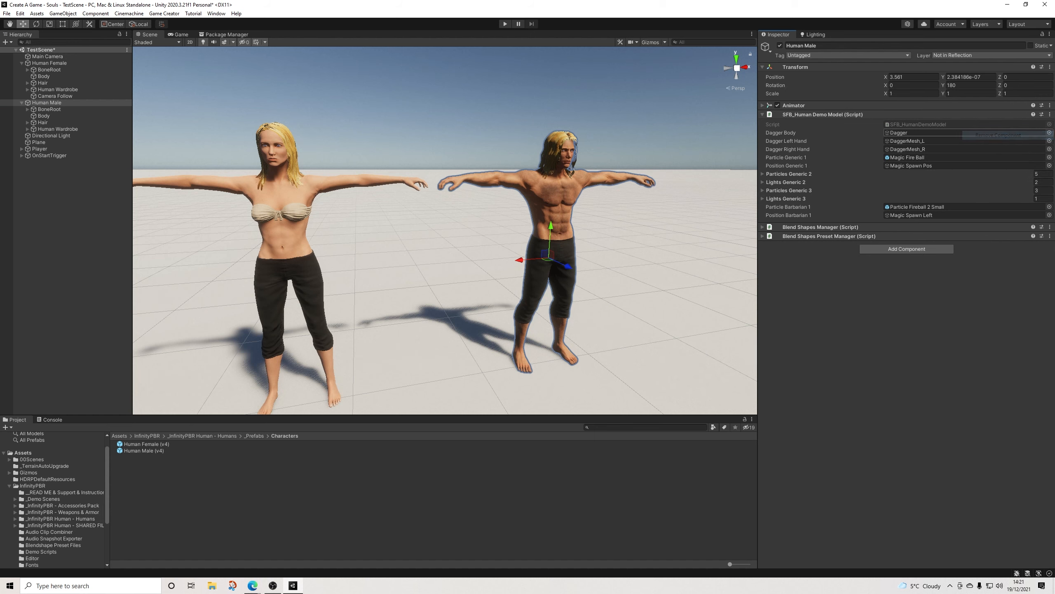
left_click(1050, 114)
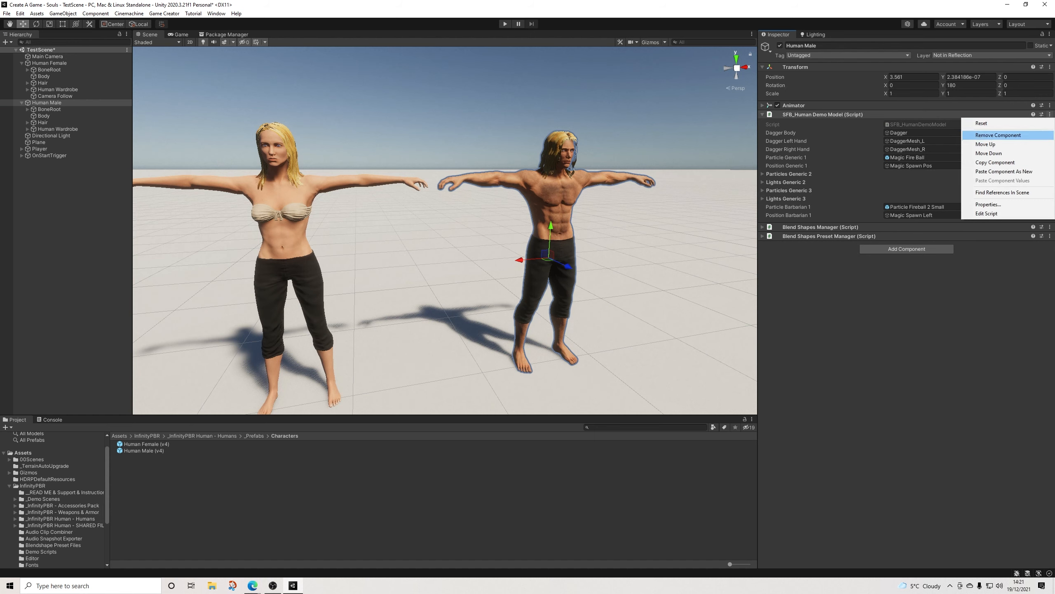
left_click(998, 135)
Step: Check Human Male's Blend Shapes Manager and Blend Shapes Preset Manager settings, and collapse both components
left_click(821, 114)
left_click(820, 114)
left_click(821, 123)
left_click(821, 123)
left_click(820, 115)
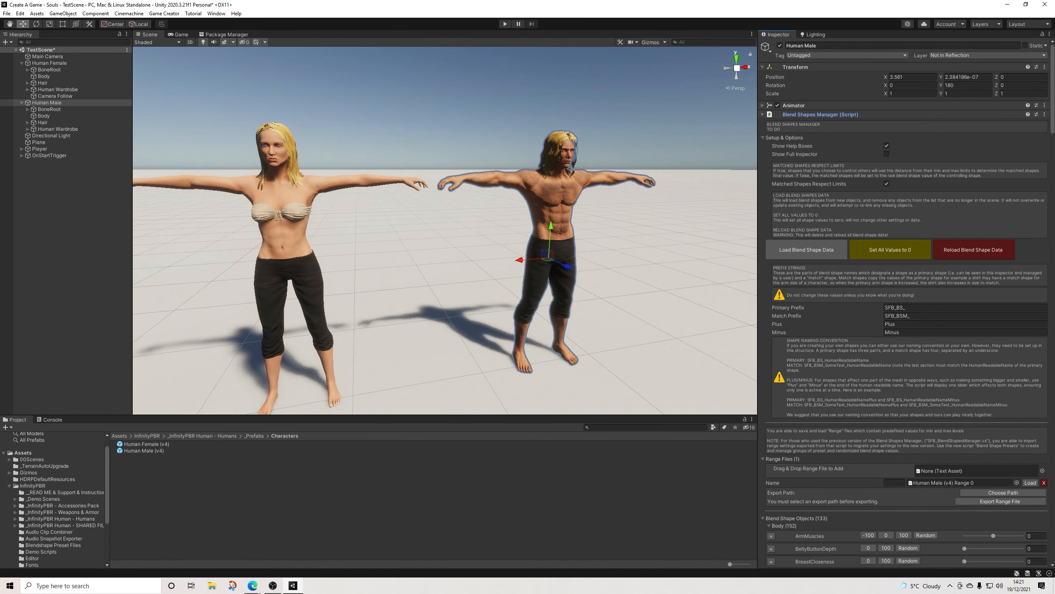
left_click(821, 115)
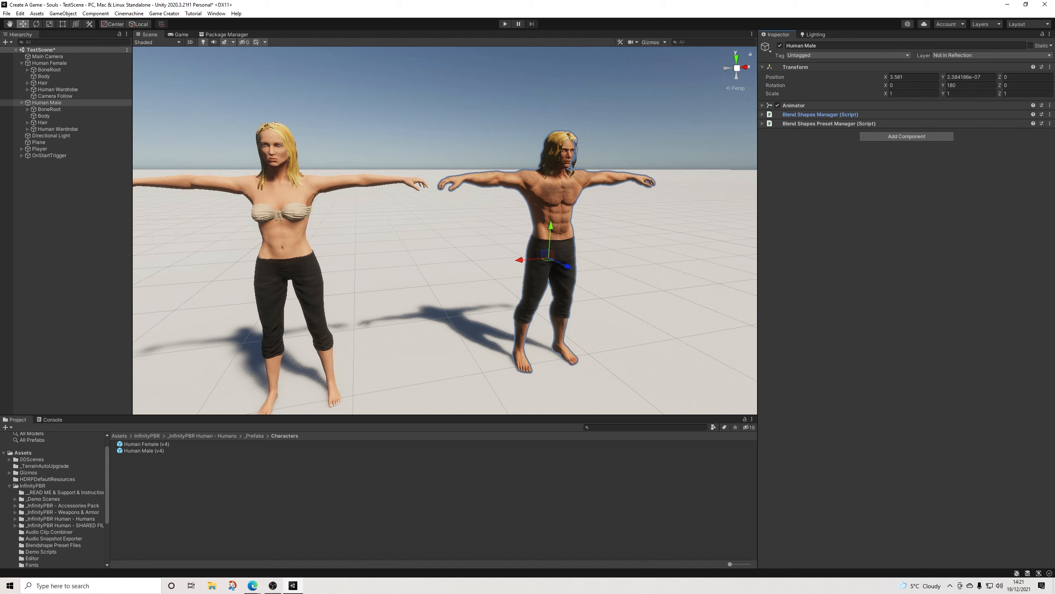
Step: Create a folder named 01Prefabs directly under Assets
right_click(16, 452)
mouse_move(34, 238)
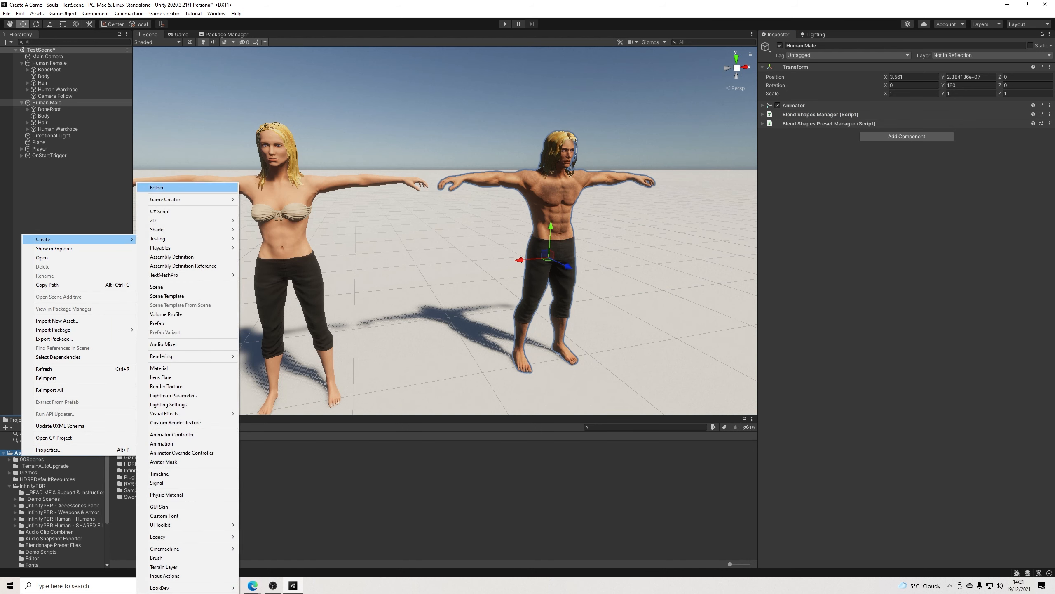
left_click(156, 186)
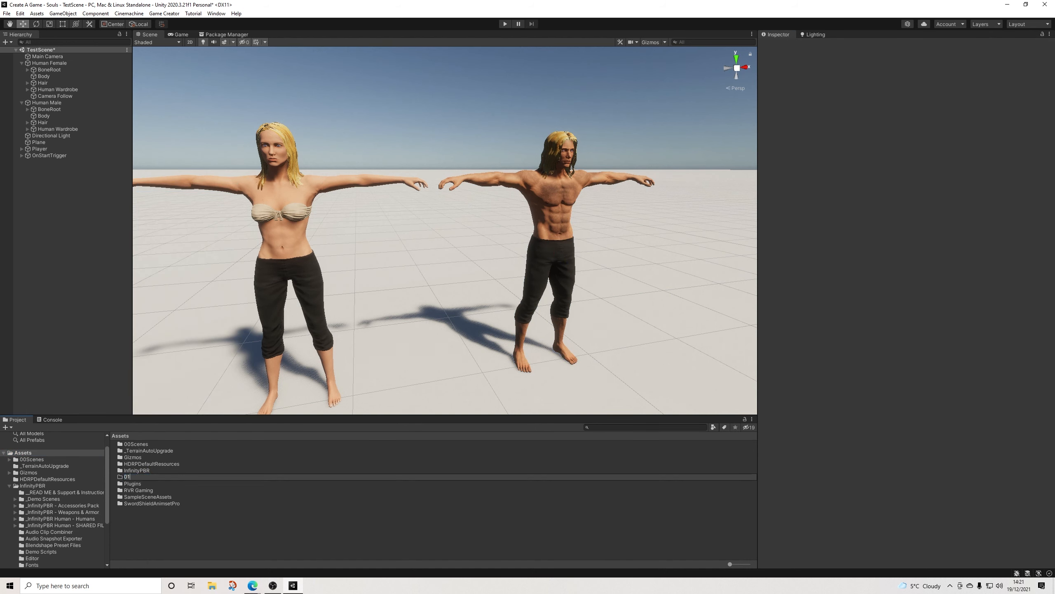
type("01Prefabs")
key("Return")
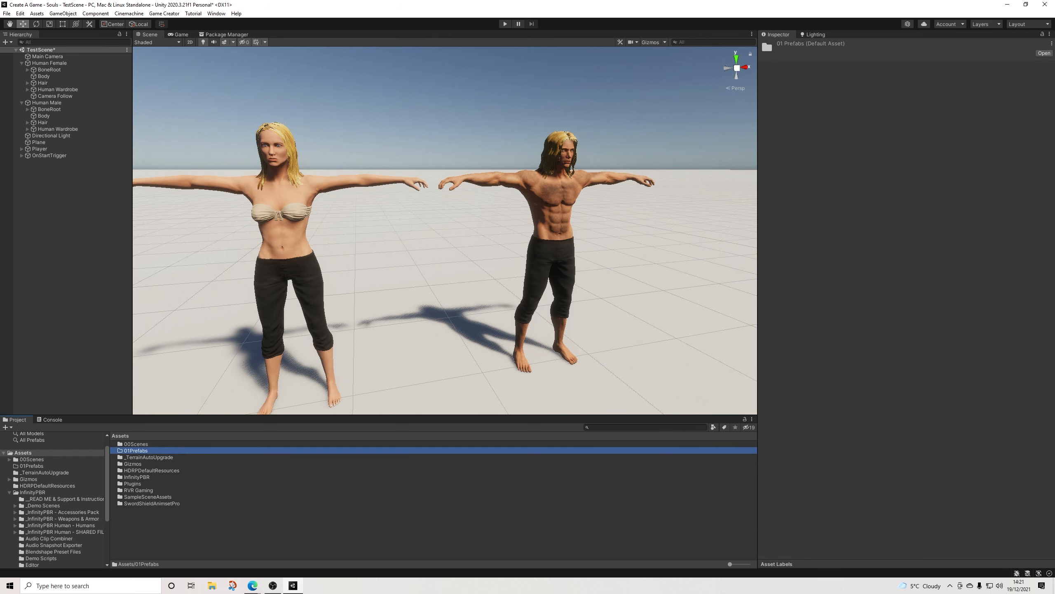
Step: Save Human Male and Human Female from the scene as prefabs in the 01Prefabs folder
left_click(32, 465)
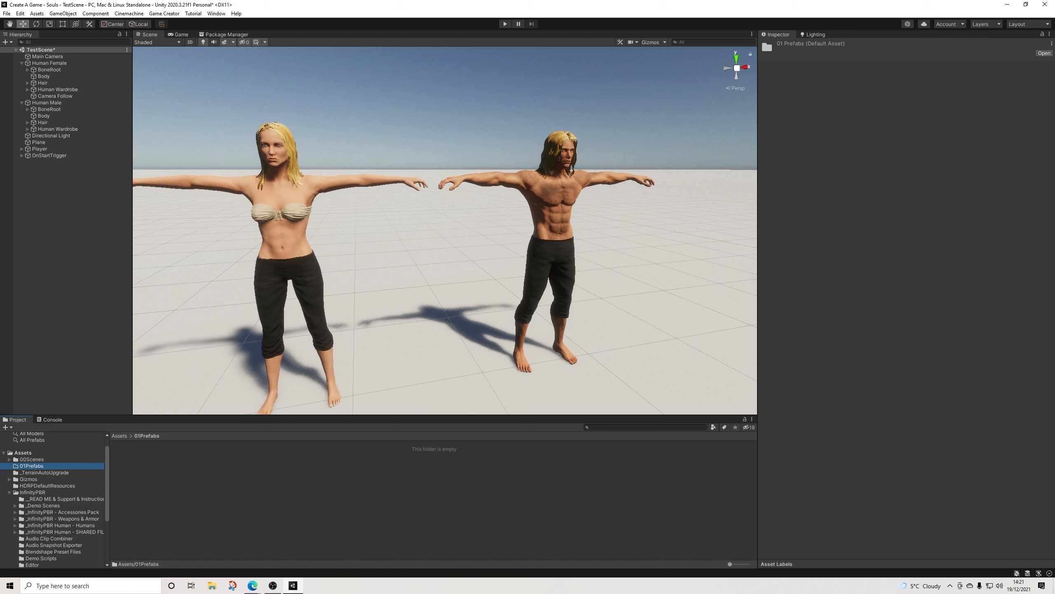
left_click_drag(47, 103, 175, 478)
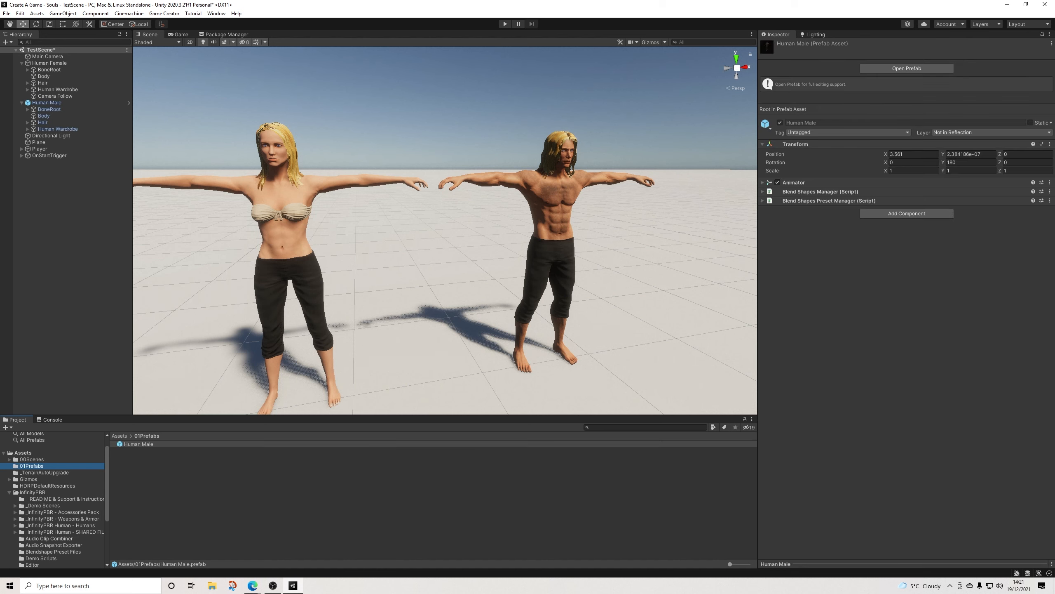
left_click_drag(49, 63, 174, 478)
Step: Delete Human Female and Human Male from the scene
left_click(49, 64)
key("Delete")
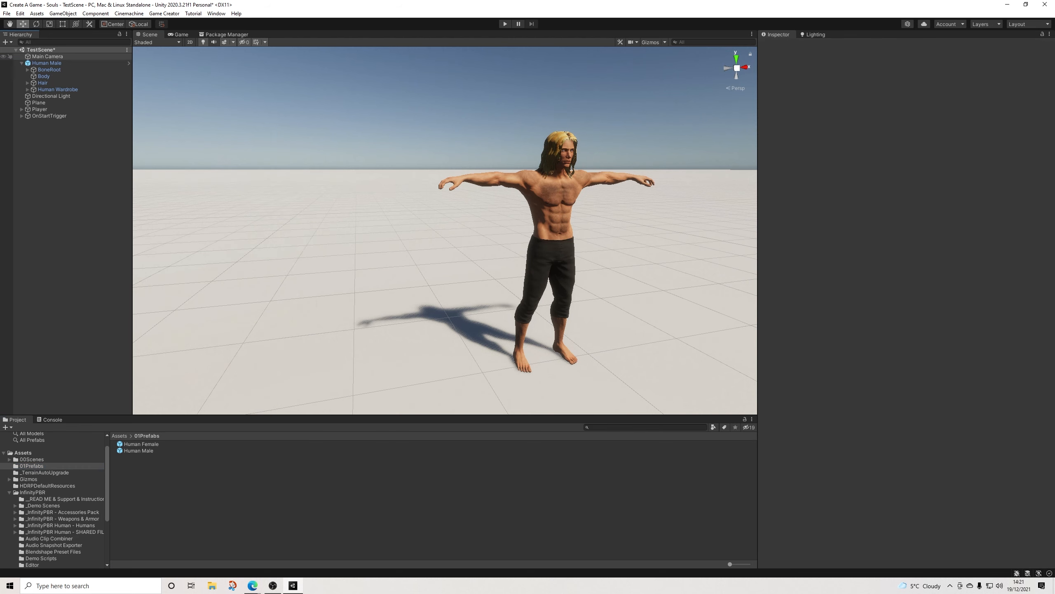
left_click(46, 63)
key("Delete")
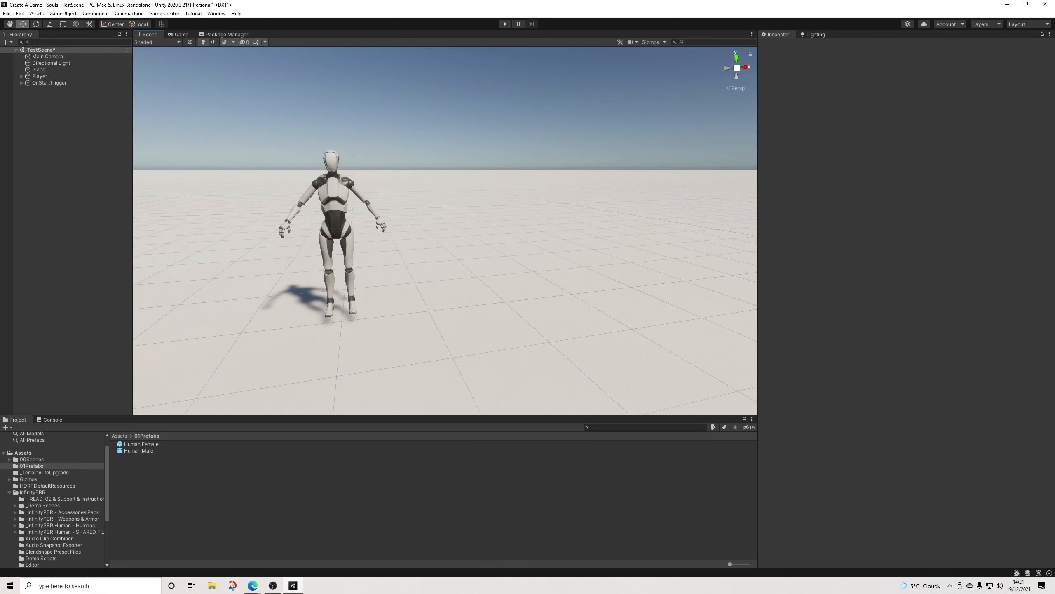
Step: Examine the Player mannequin in the scene from several angles and distances
scroll(445, 230, "up", 4)
left_click_drag(444, 231, 503, 257, "alt")
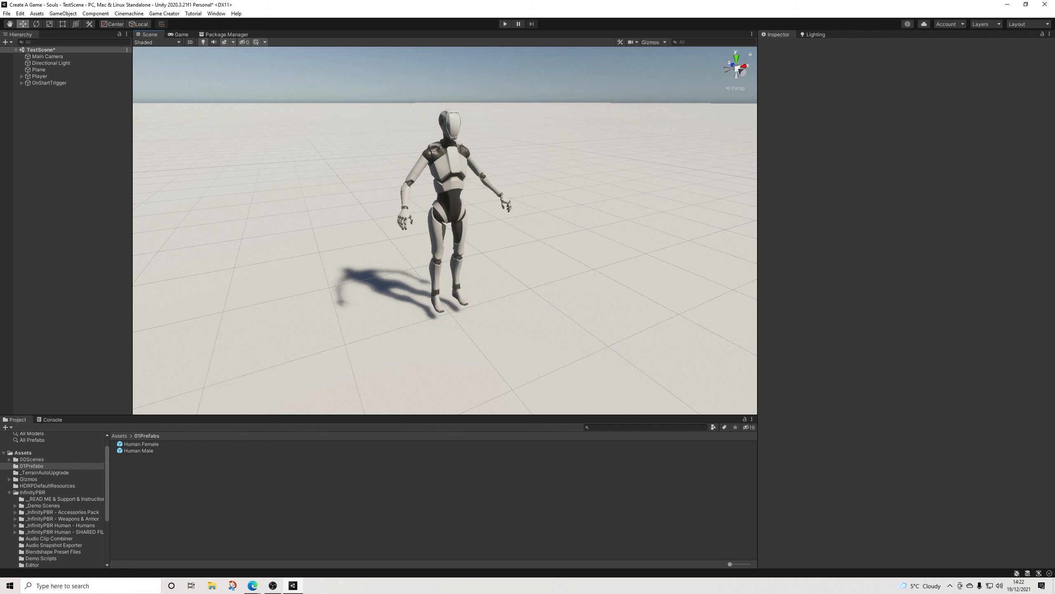
scroll(444, 230, "up", 3)
middle_click_drag(444, 230, 410, 238)
scroll(410, 237, "down", 3)
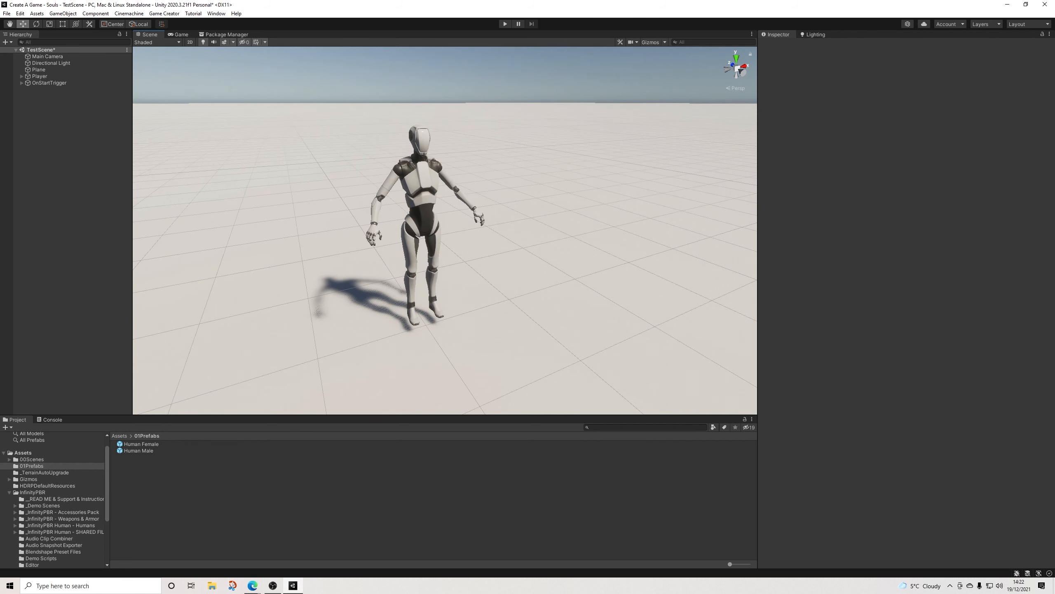
left_click_drag(445, 231, 445, 222, "alt")
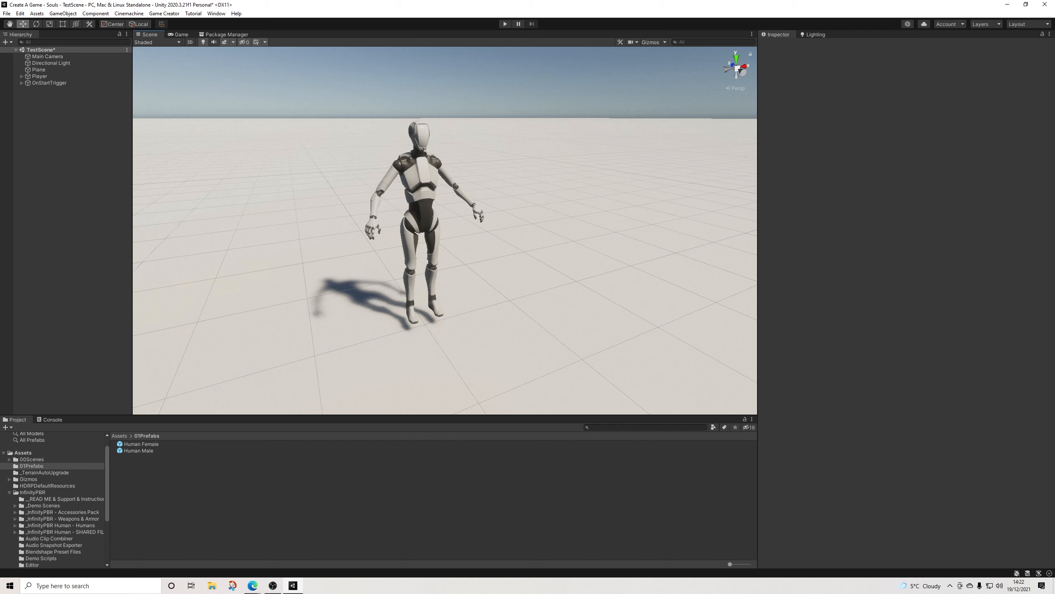
scroll(453, 236, "up", 4)
left_click_drag(453, 236, 453, 227, "alt")
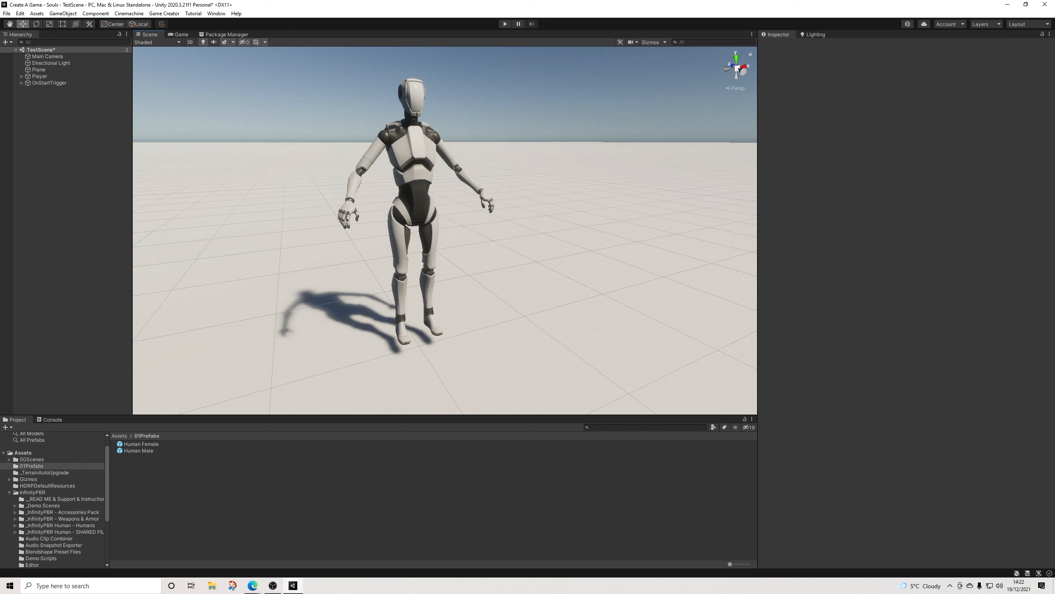
left_click_drag(454, 227, 446, 251, "alt")
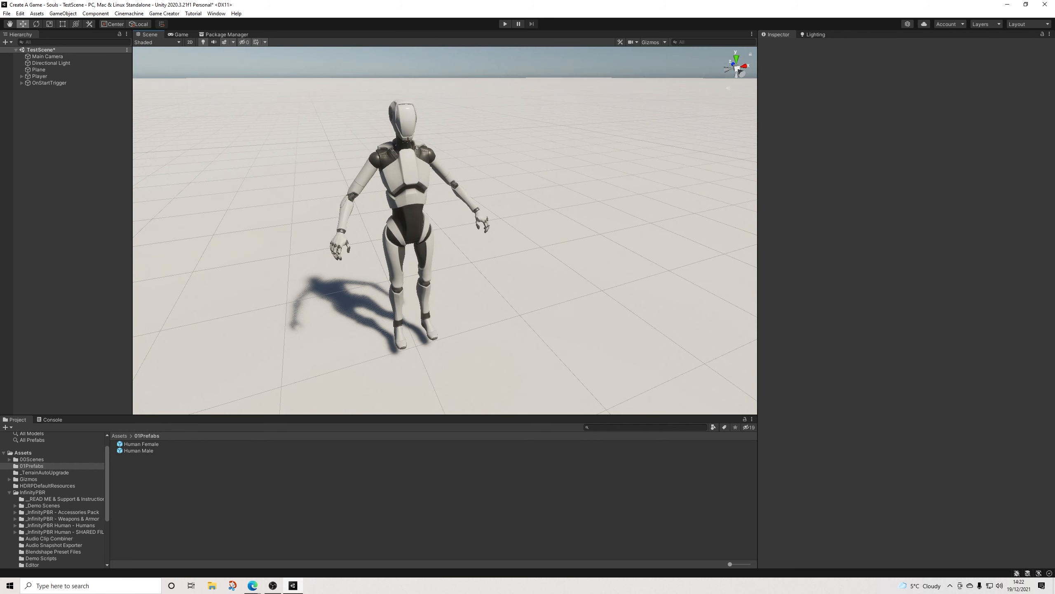
middle_click_drag(409, 245, 449, 224)
left_click_drag(449, 224, 449, 208, "alt")
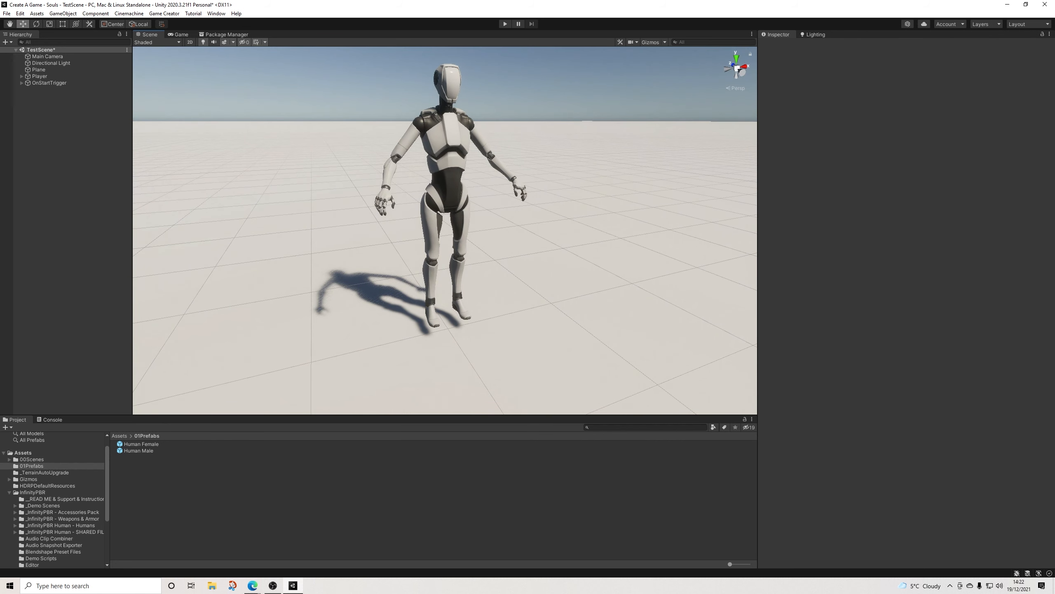
Step: Inspect the Player's components and view its mannequin model, collapsing the Stats component
left_click(40, 77)
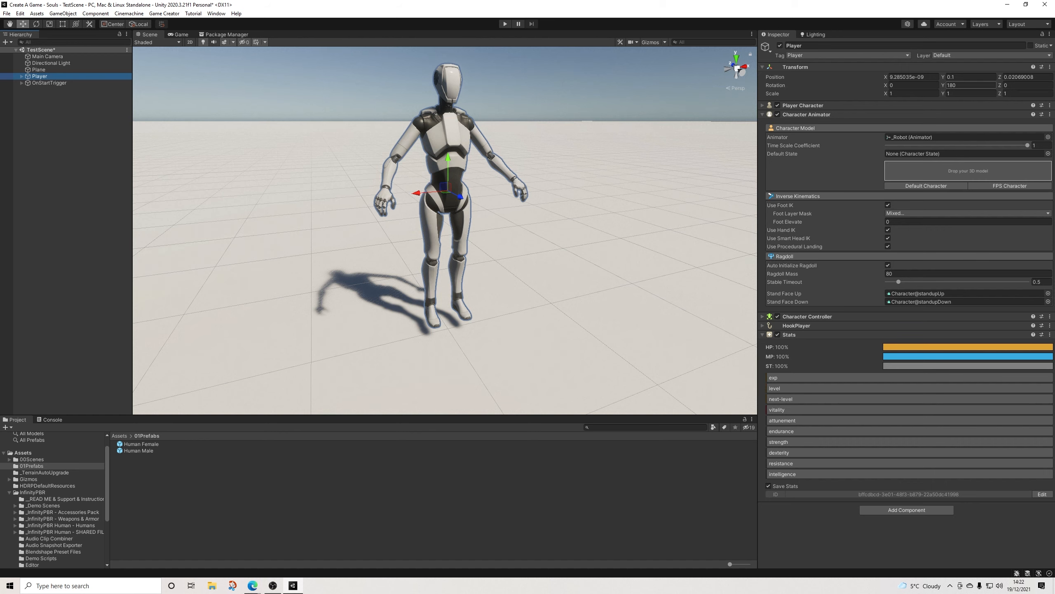
scroll(445, 231, "down", 3)
mouse_move(445, 208)
left_mouse_down("alt")
mouse_move(385, 235)
mouse_move(471, 225)
mouse_move(451, 208)
left_mouse_up("alt")
scroll(461, 225, "up", 6)
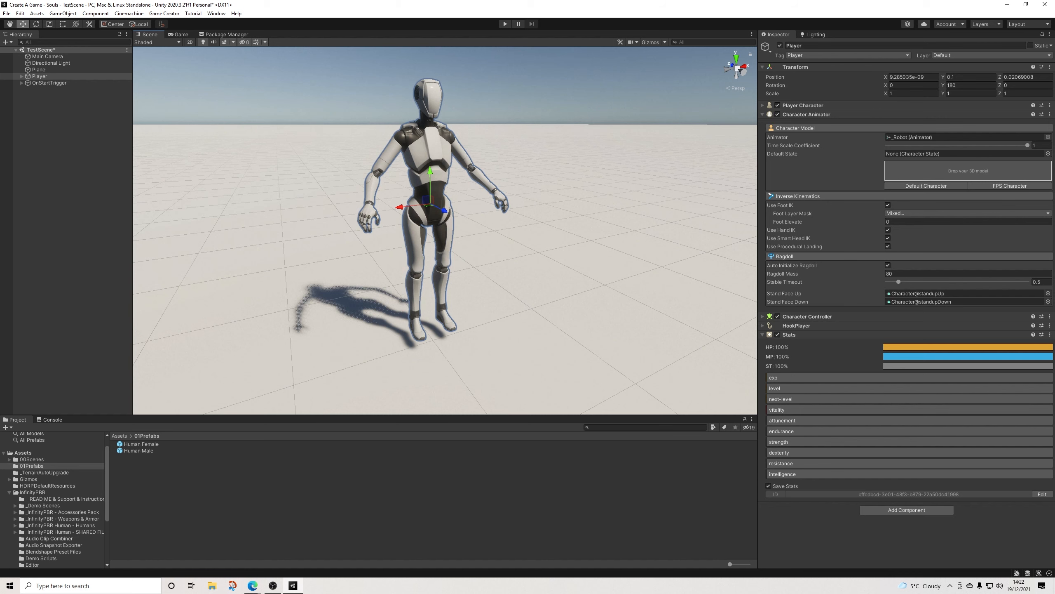
scroll(451, 208, "up", 3)
scroll(451, 208, "down", 3)
mouse_move(451, 208)
left_mouse_down("alt")
mouse_move(478, 206)
mouse_move(434, 206)
left_mouse_up("alt")
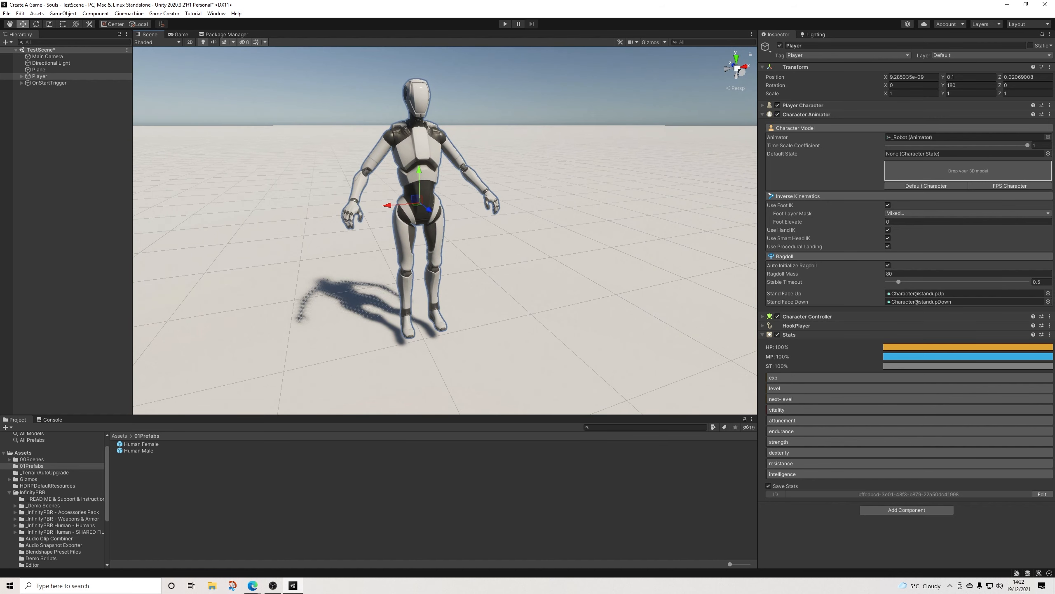
mouse_move(434, 206)
left_mouse_down("alt")
mouse_move(478, 207)
mouse_move(448, 207)
left_mouse_up("alt")
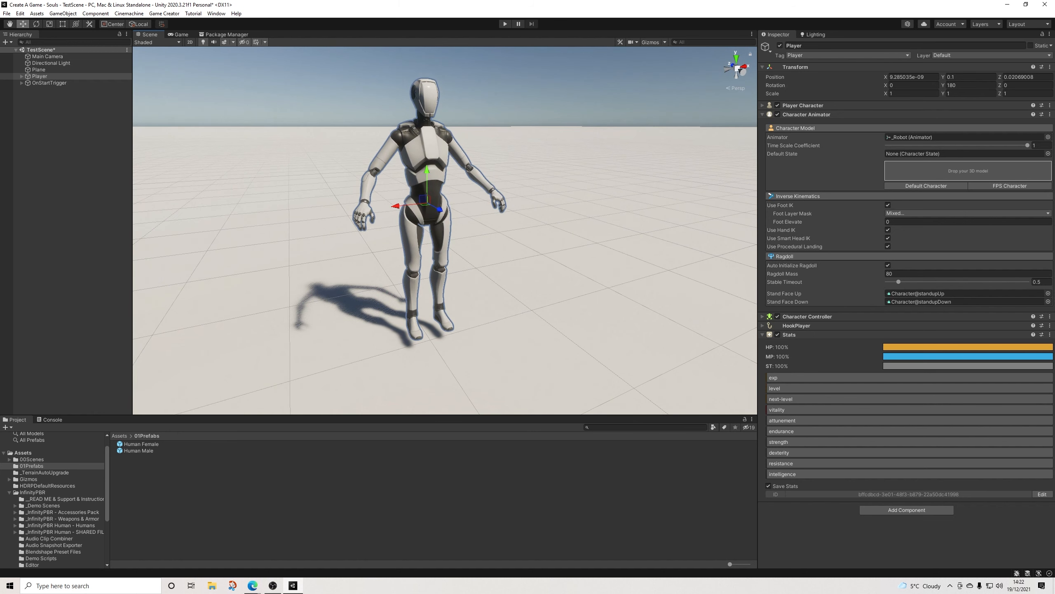
left_click(520, 90)
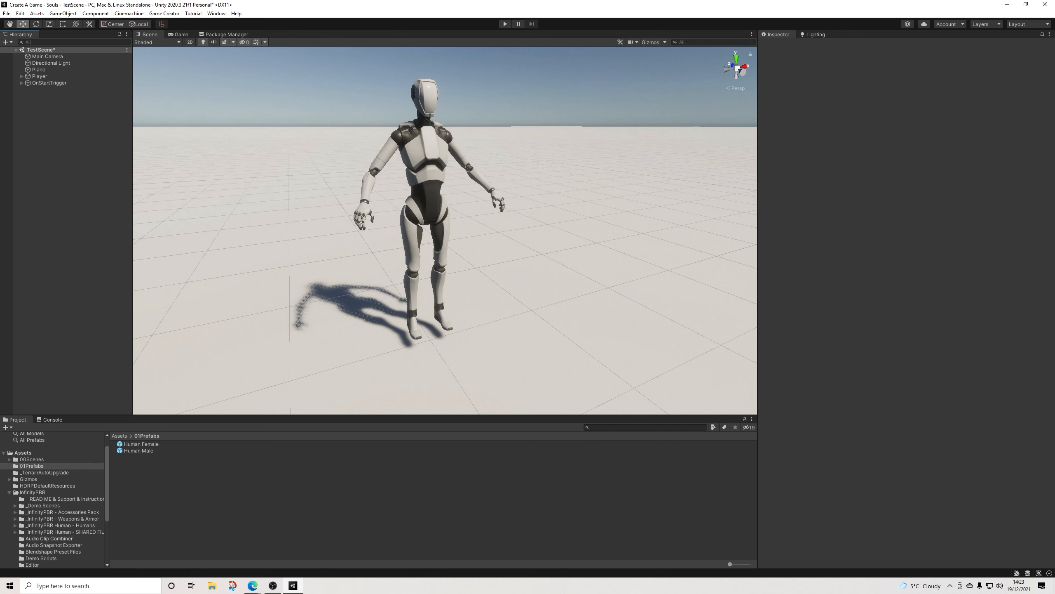
middle_click_drag(444, 207, 452, 224)
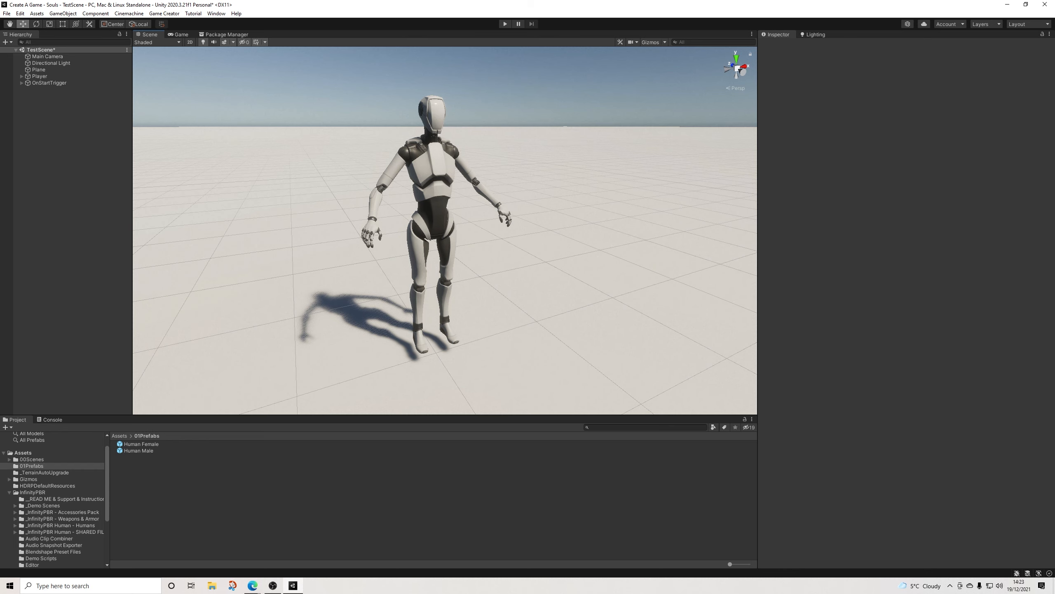
left_click_drag(444, 233, 435, 227, "alt")
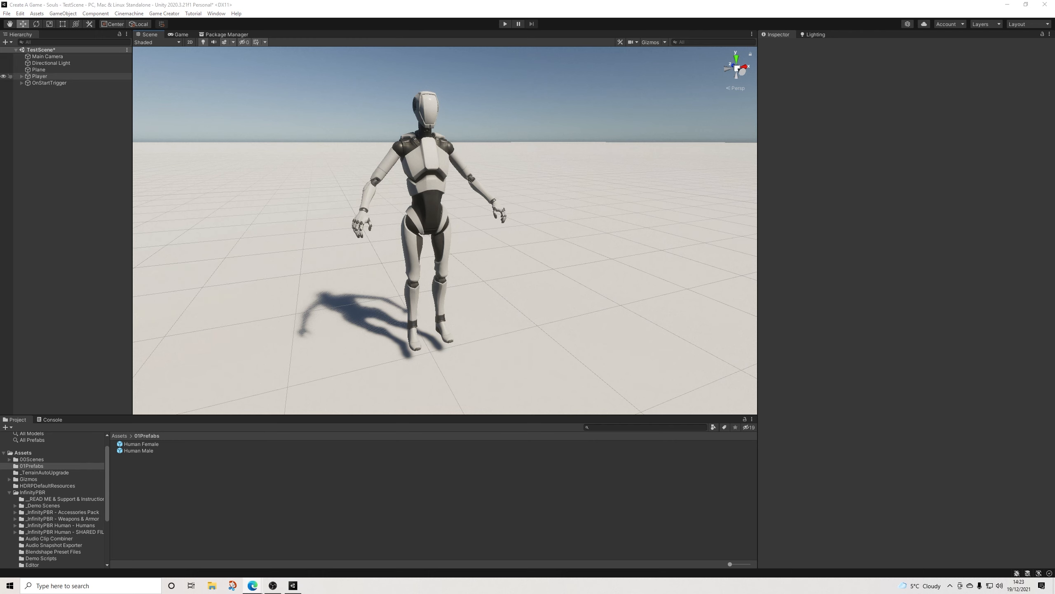
left_click(39, 76)
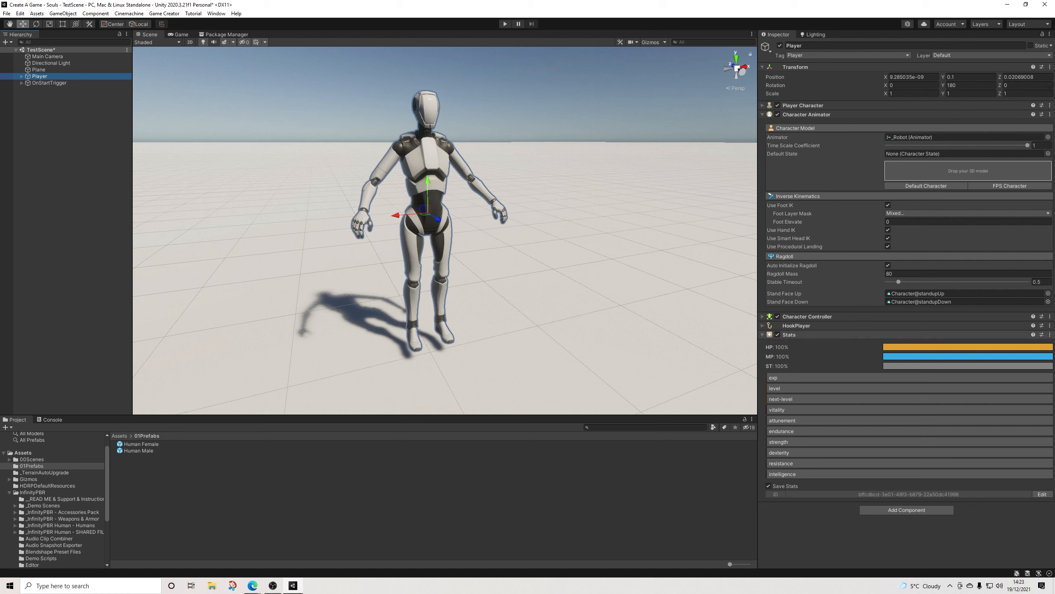
left_click(789, 335)
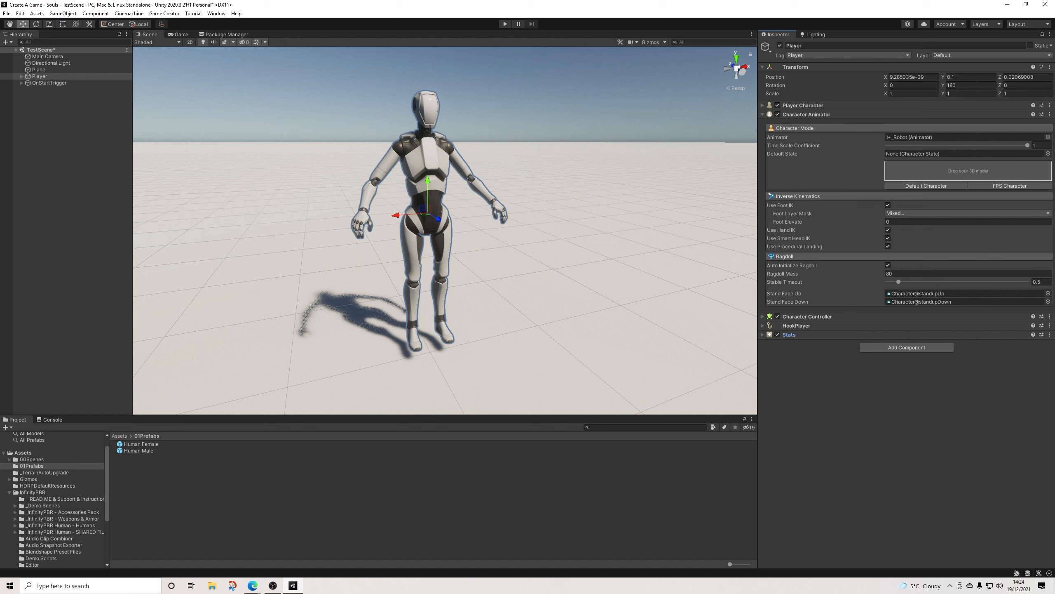
Step: Create an empty object in the scene and name it Movement
right_click(43, 112)
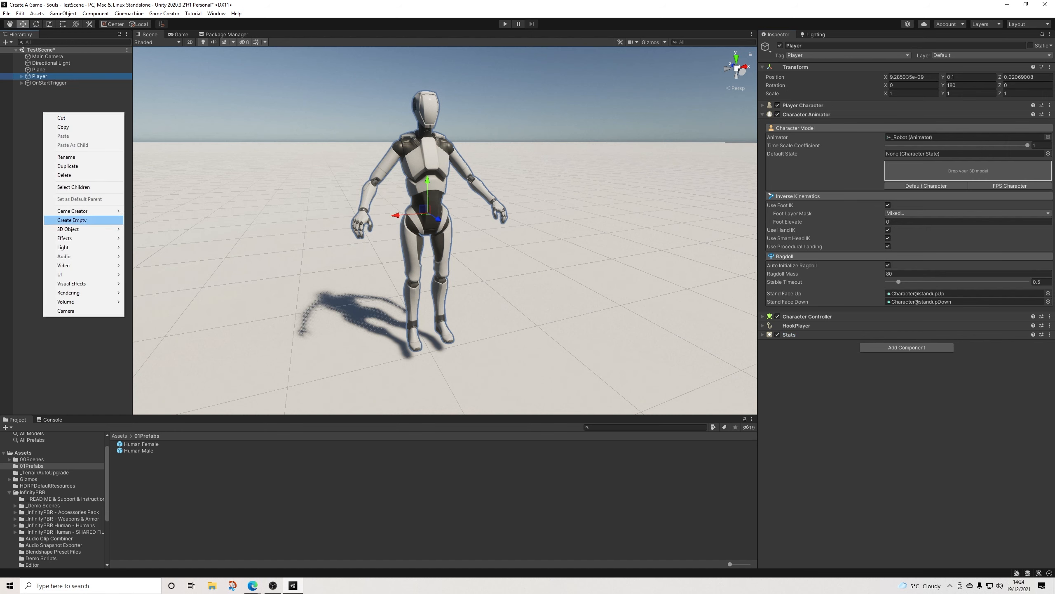
left_click(72, 219)
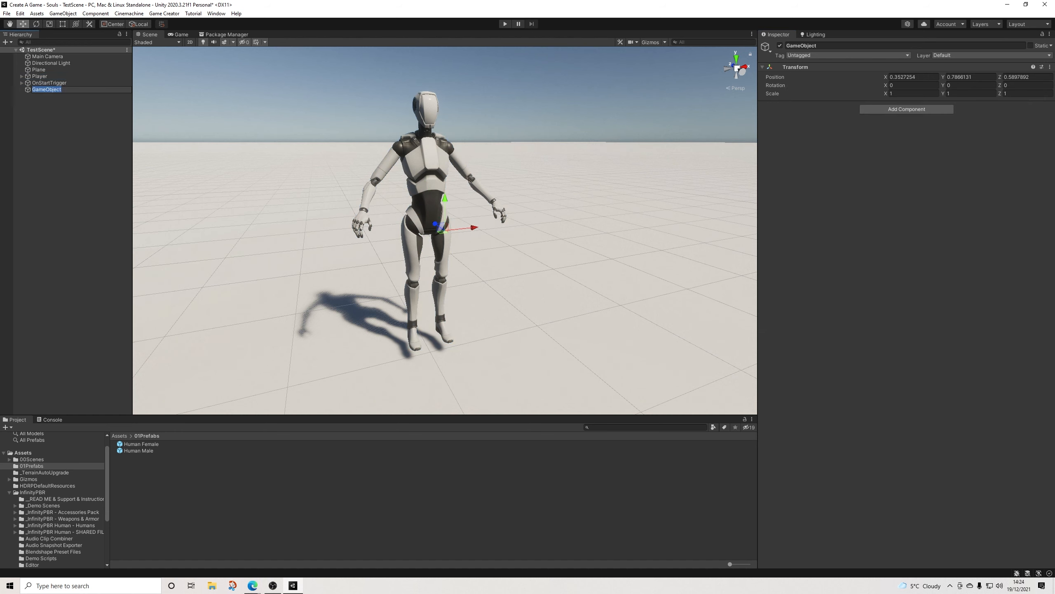
left_click(801, 46)
type("M")
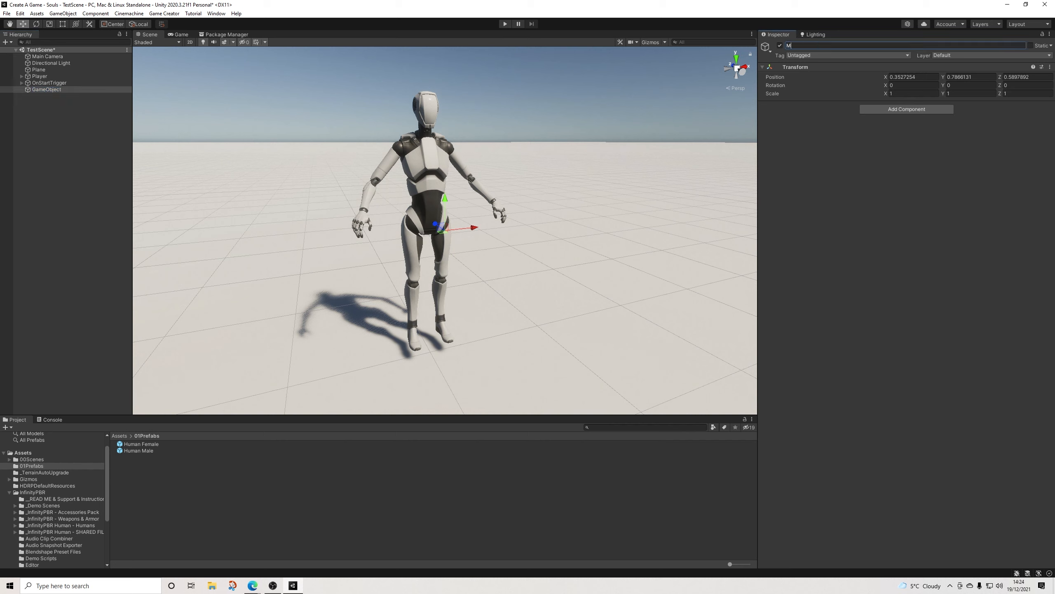
type("ovement")
key("Return")
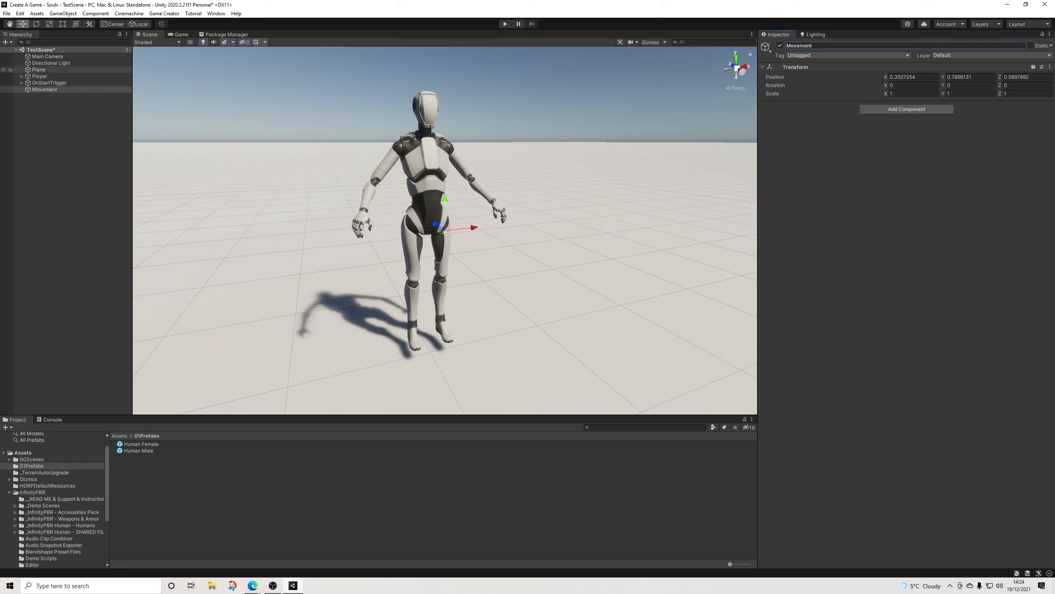
Step: Add a Game Creator Camera Motor to the scene and place it directly below Directional Light in the hierarchy
right_click(42, 103)
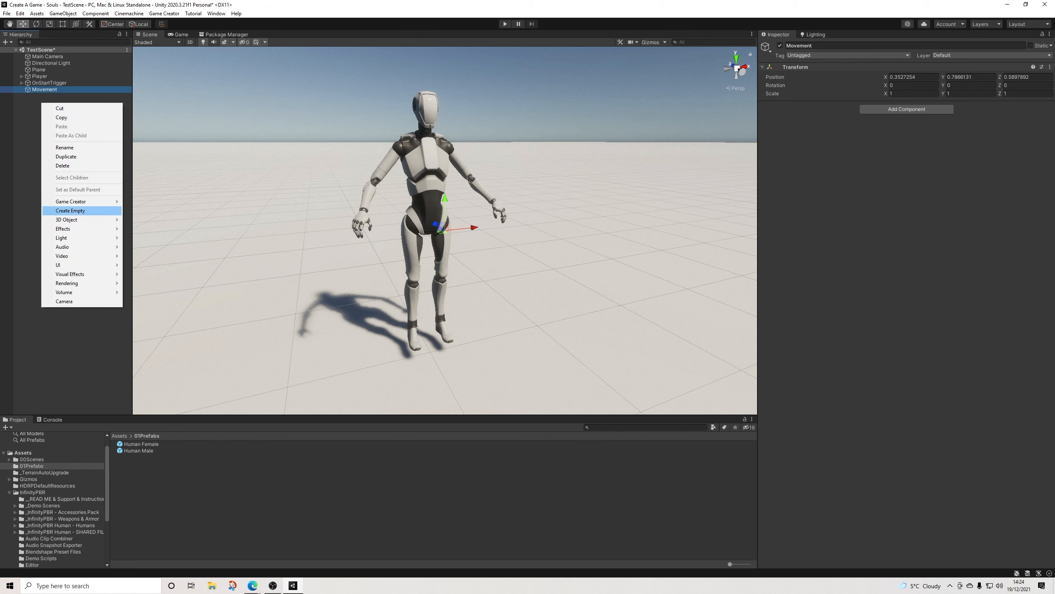
mouse_move(83, 201)
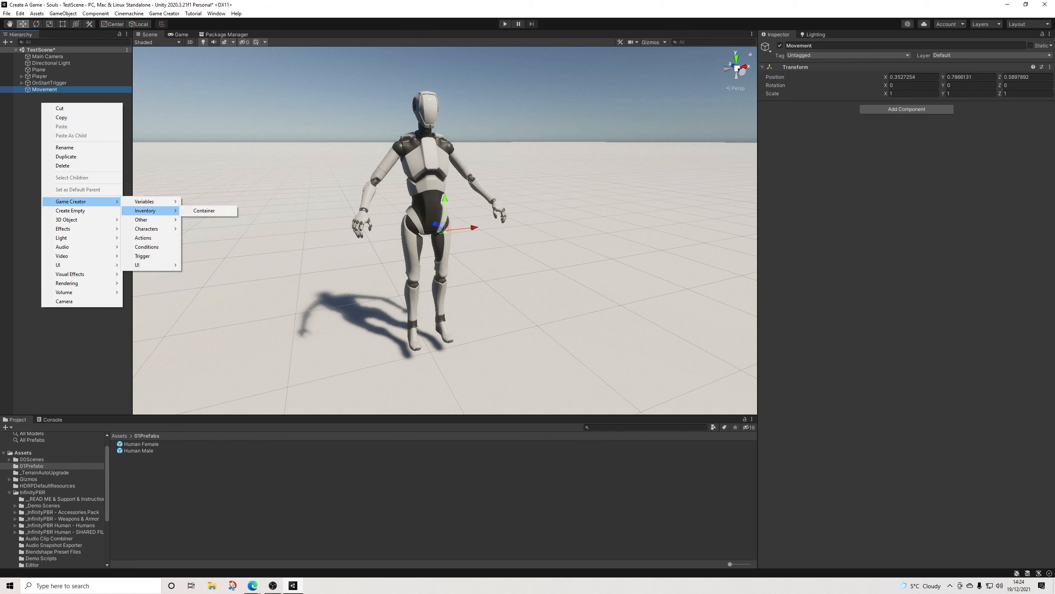
mouse_move(150, 220)
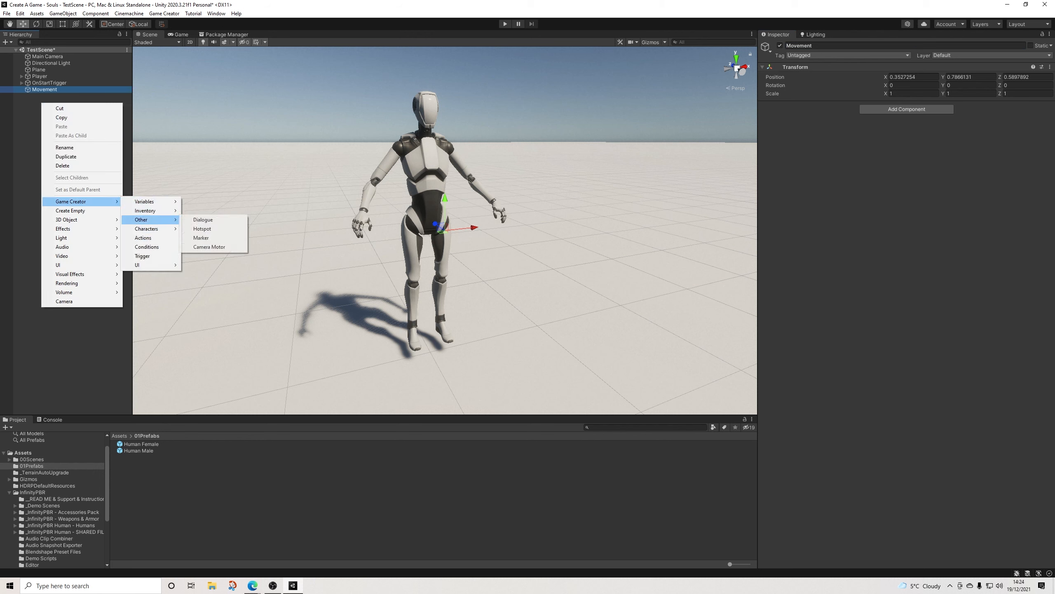
left_click(210, 247)
left_click_drag(49, 96, 49, 66)
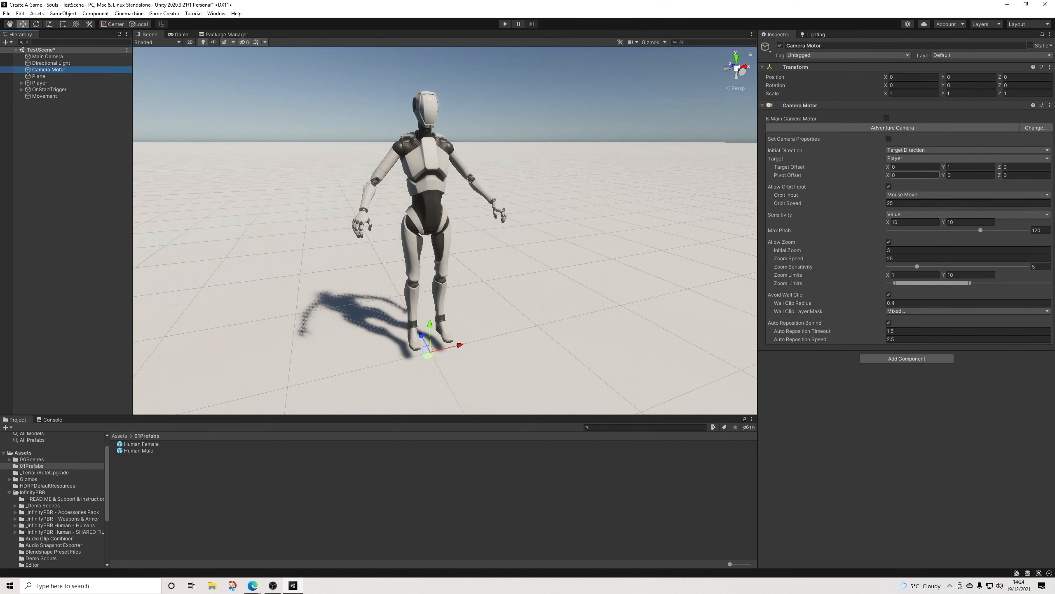
Step: Set the Camera Motor's target offset Y to 1.5 and turn off Allow Zoom
left_click(965, 166)
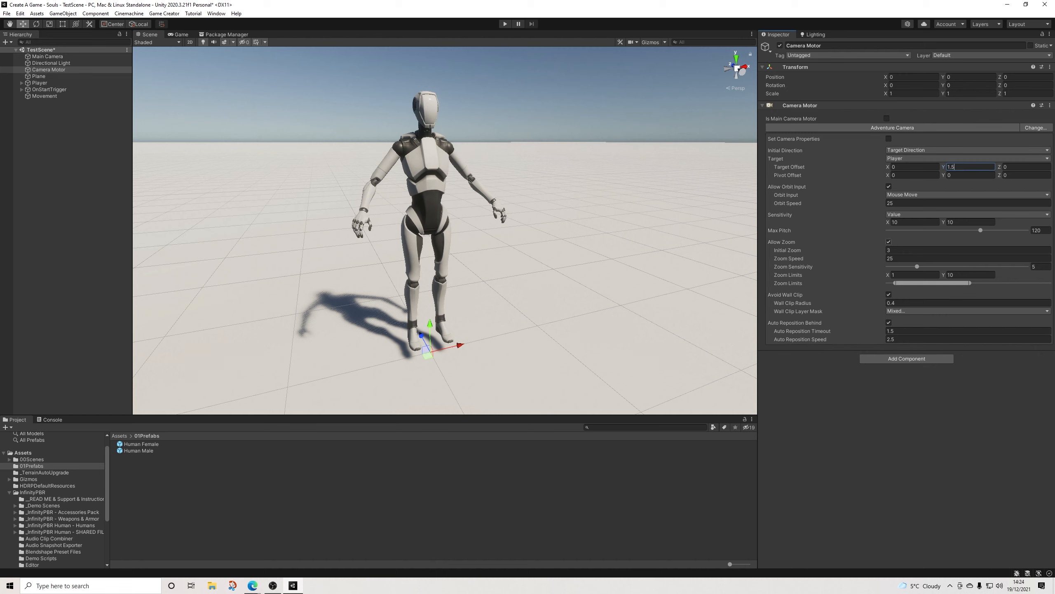
left_click(889, 242)
Step: Add a Game Creator Trigger as a child of Movement and rename it RunTriggers
left_click(45, 96)
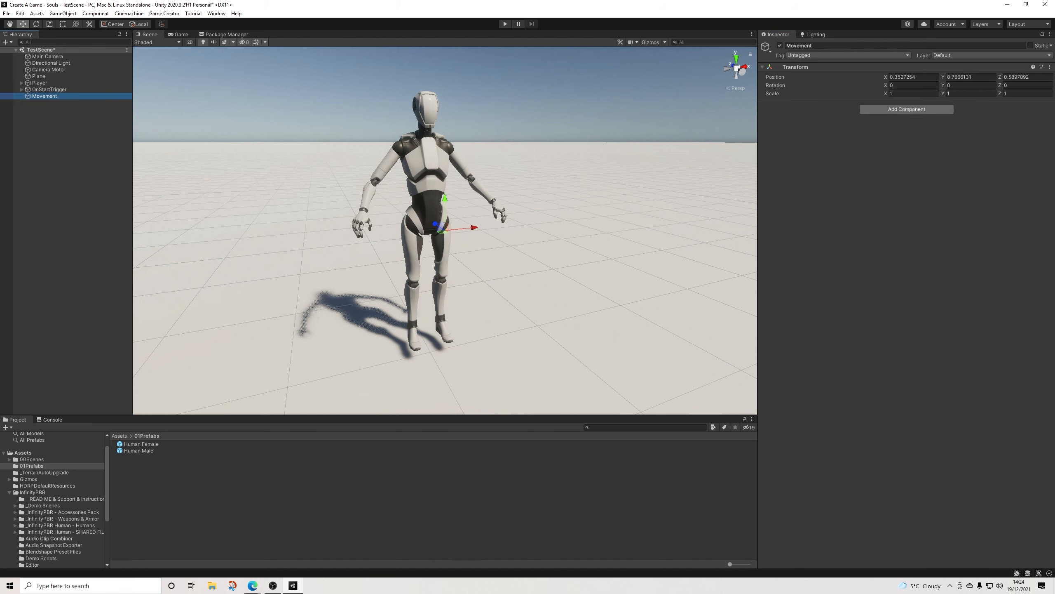
right_click(56, 96)
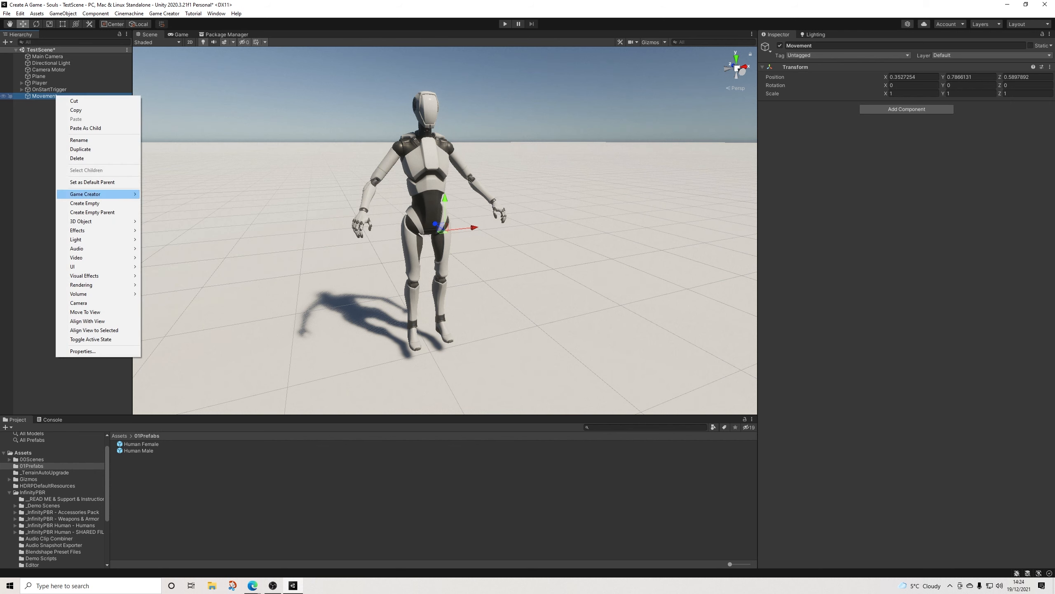
left_click(161, 248)
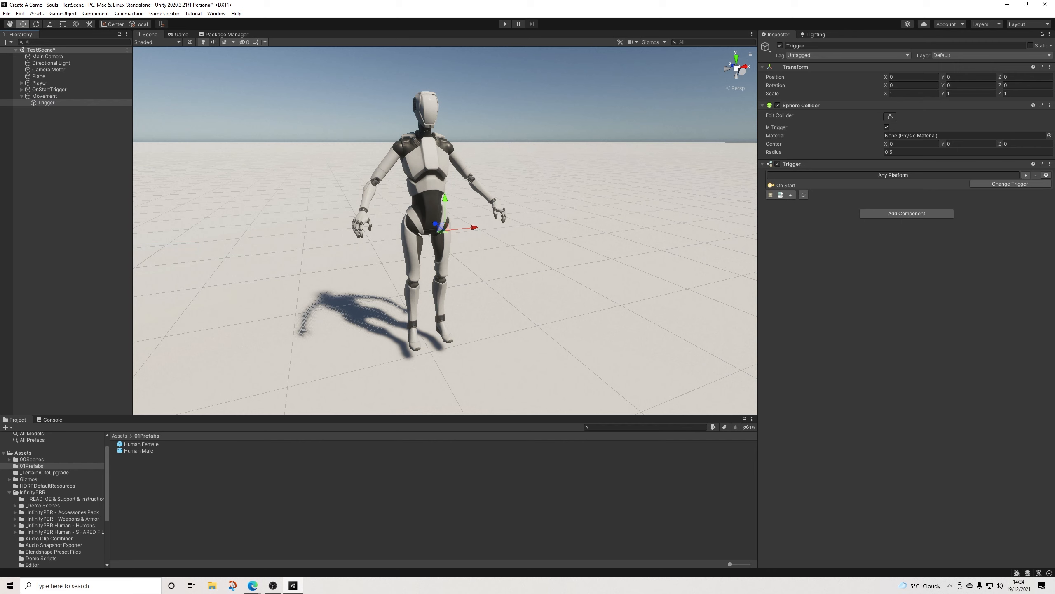
left_click(821, 46)
type("RunTrigge")
key("Return")
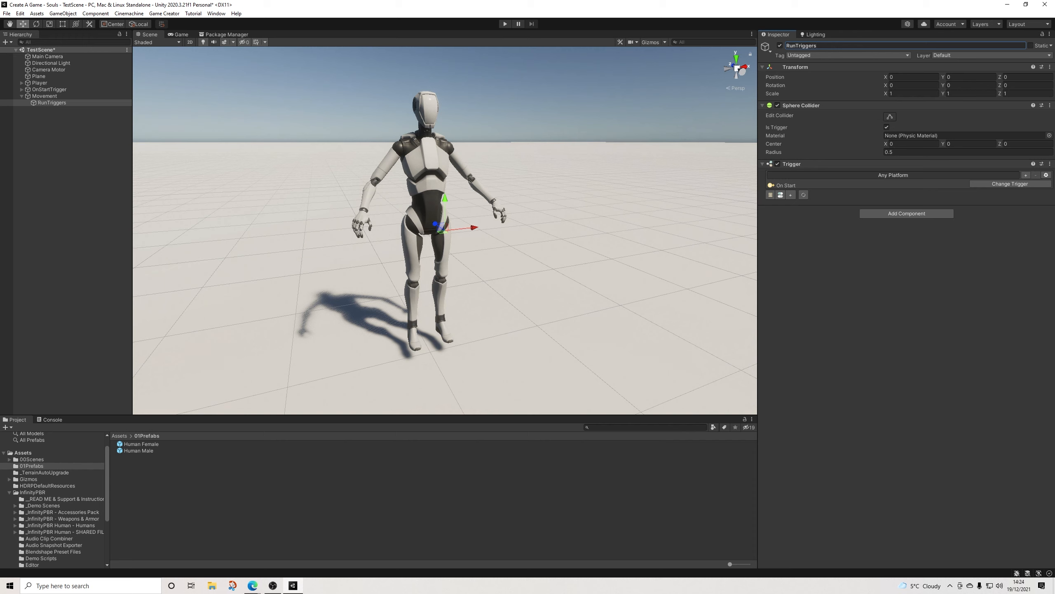
Step: Remove the Sphere Collider from RunTriggers and add a Conditions slot to its On Start trigger
left_click(1050, 105)
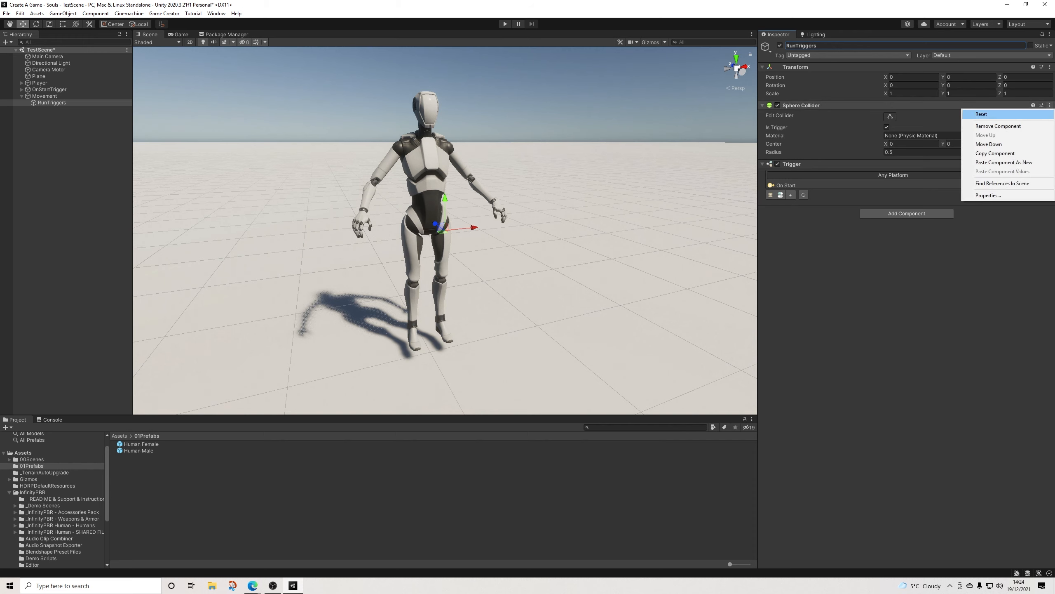
left_click(998, 126)
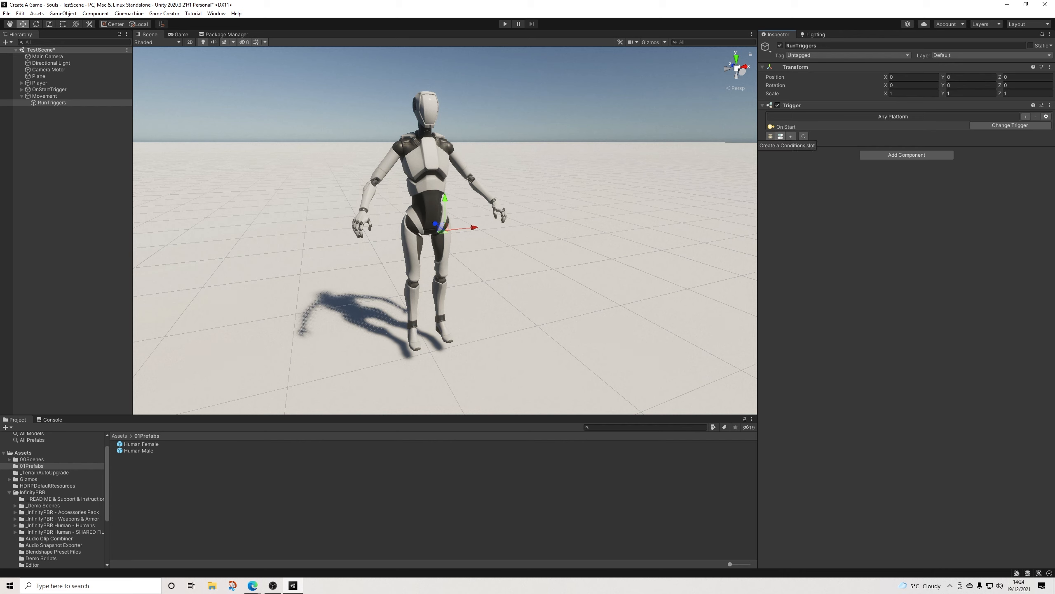
left_click(781, 136)
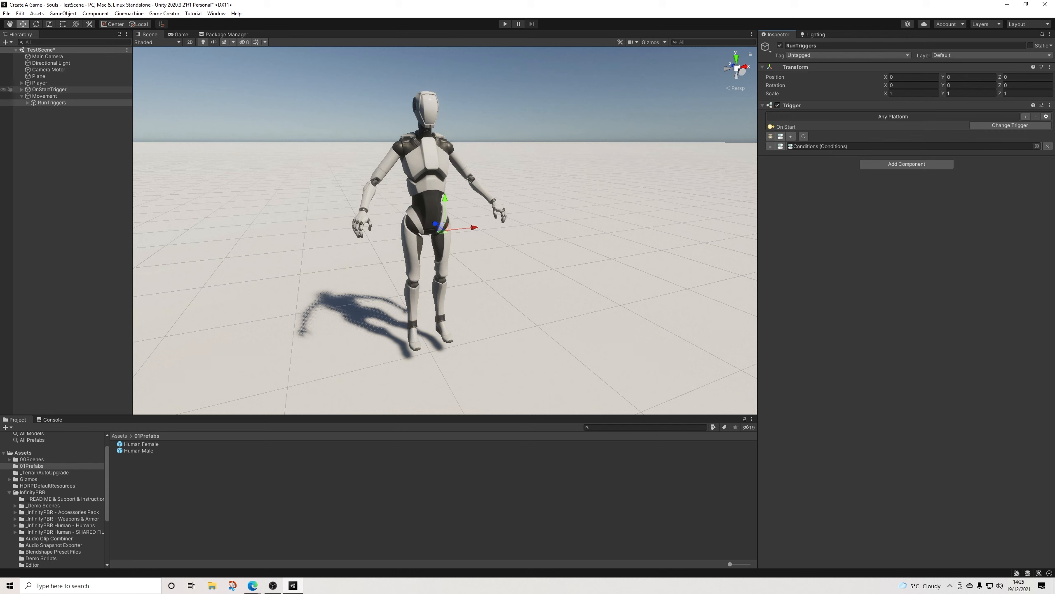
Step: Add a second Trigger component to RunTriggers and change its trigger type to While Key Down
left_click(907, 164)
type("trigger")
key("Return")
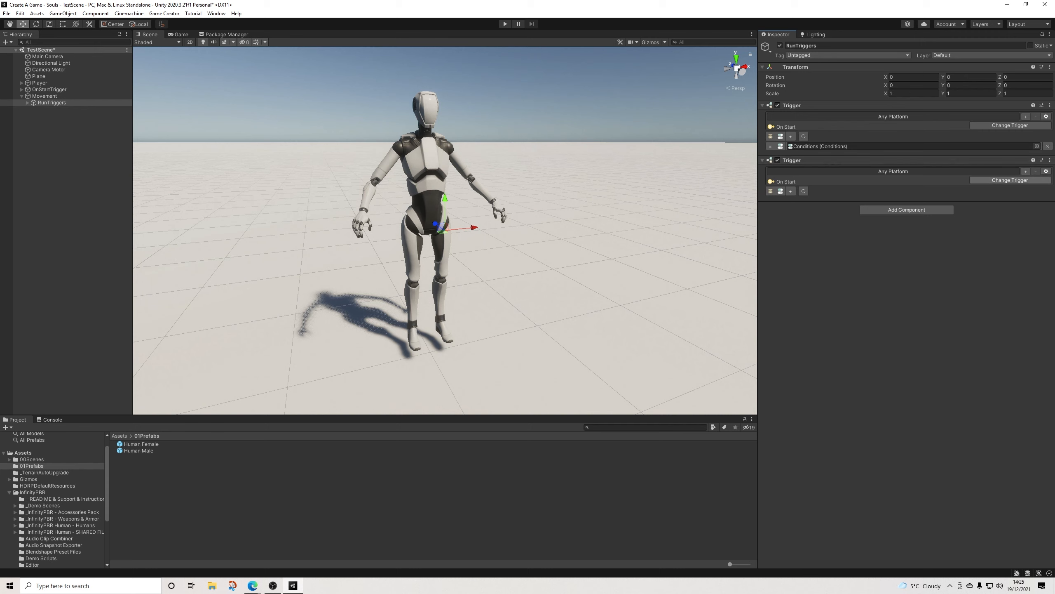
left_click(1010, 180)
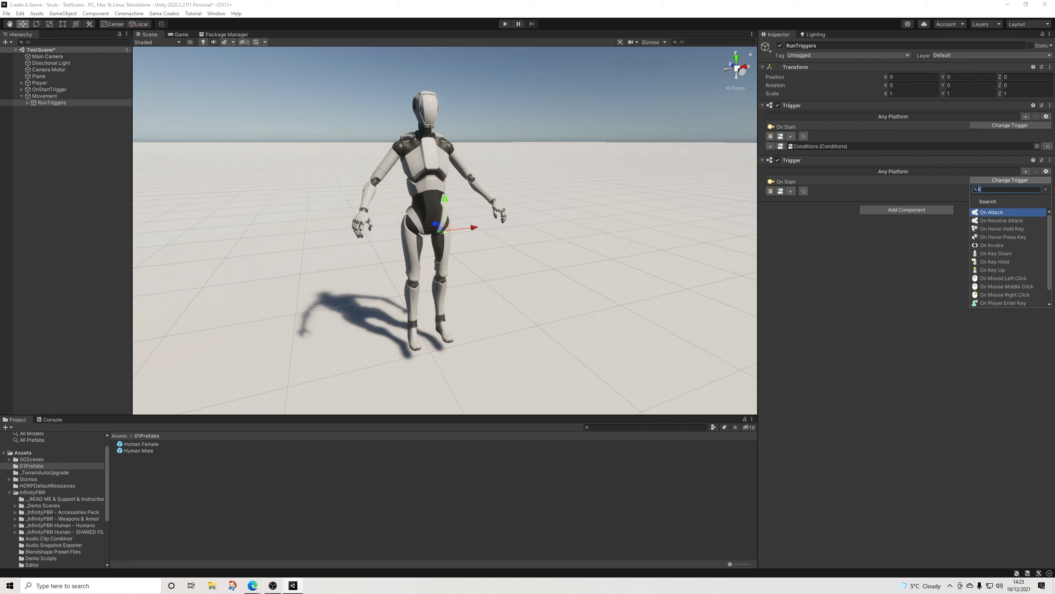
type("whil")
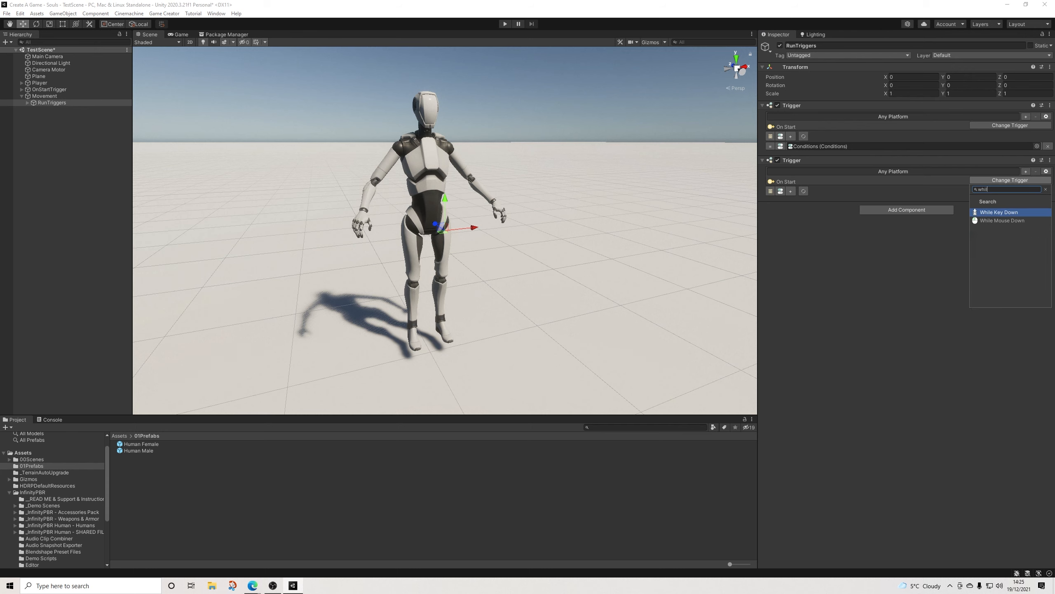
key("Return")
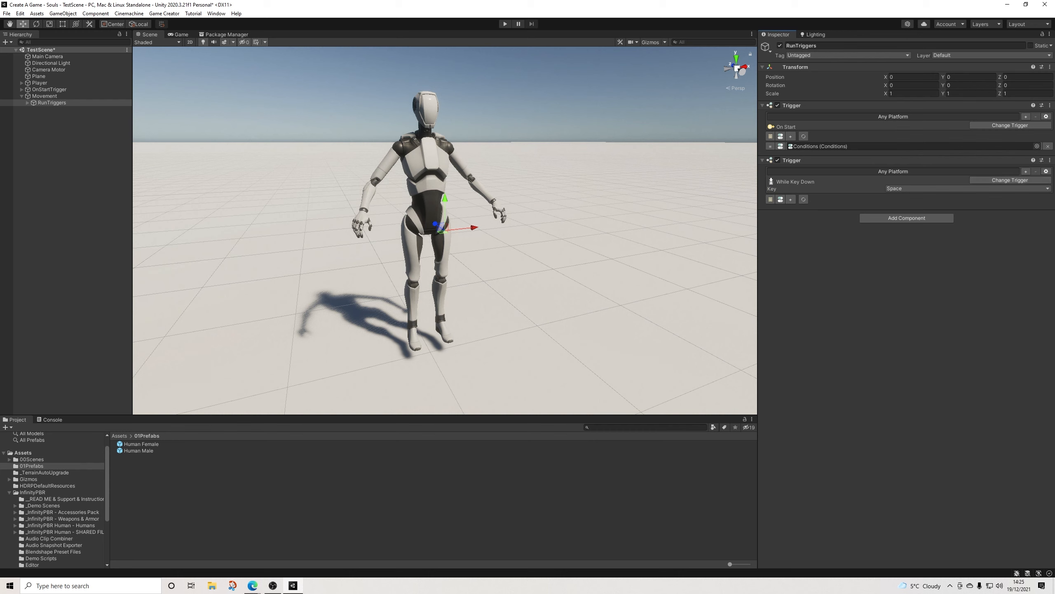
Step: Set the While Key Down trigger's key to Left Shift and add a Conditions slot to it
left_click(914, 188)
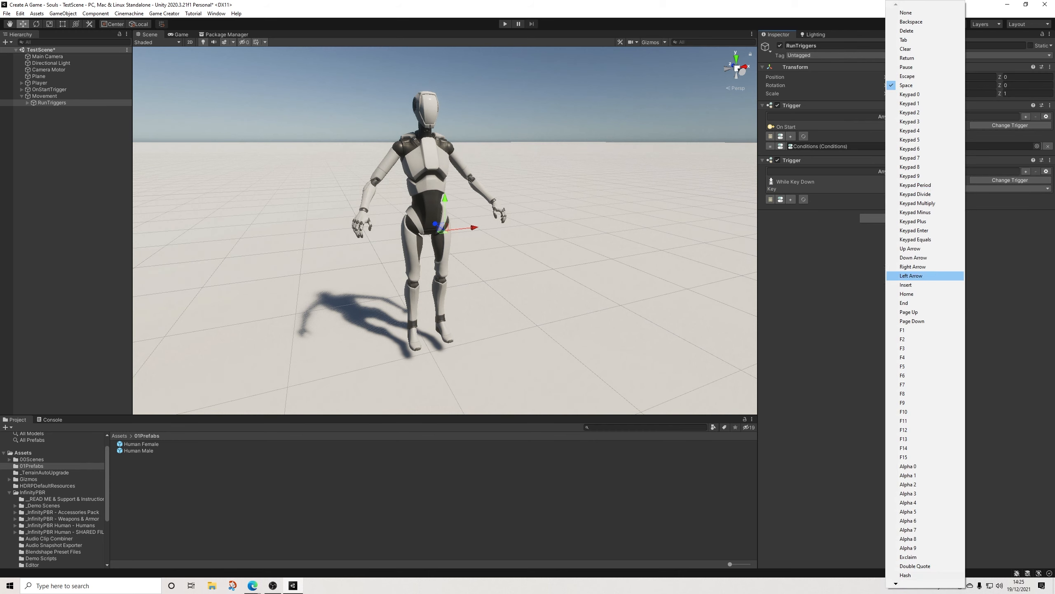
scroll(914, 575, "down", 4)
scroll(914, 575, "down", 5)
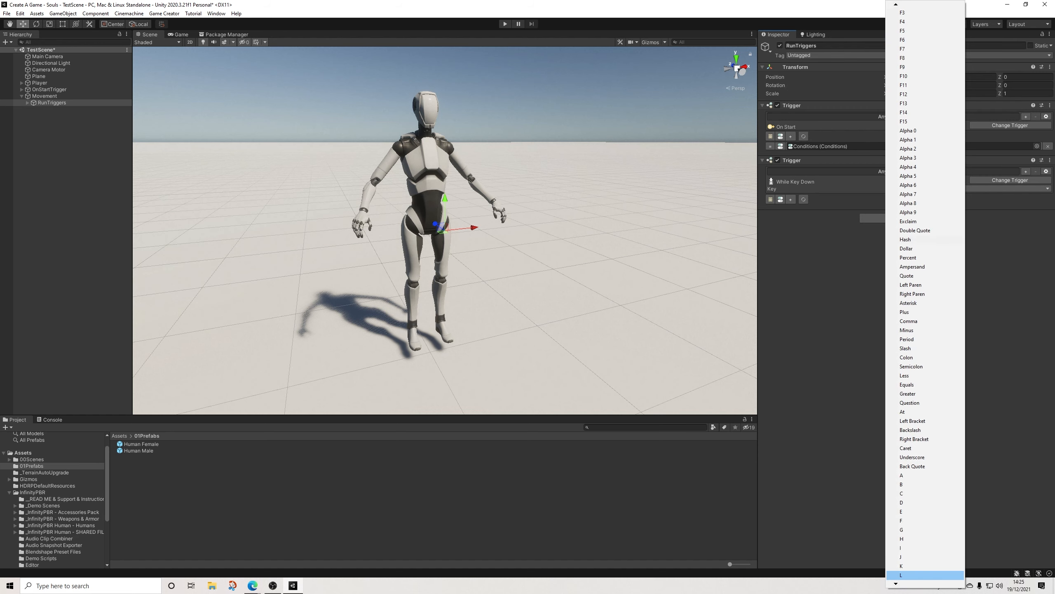
scroll(914, 575, "down", 6)
left_click(914, 575)
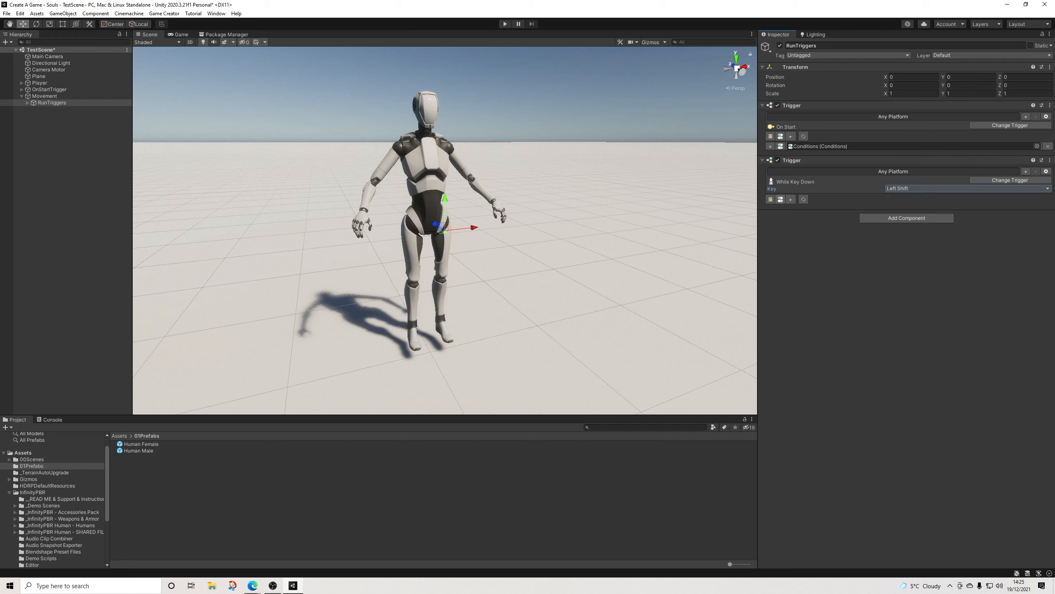
left_click(780, 199)
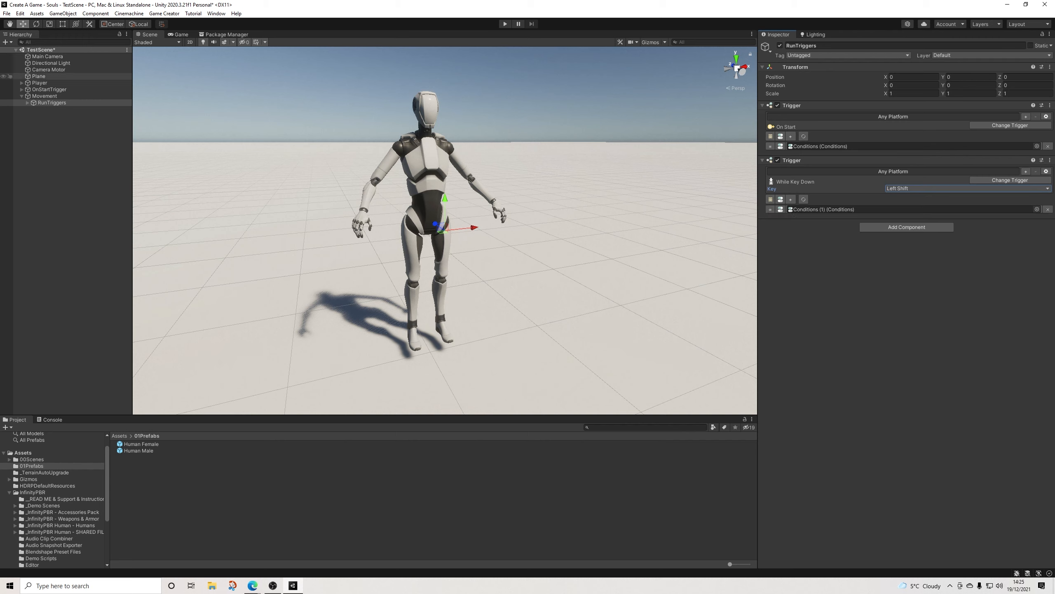
Step: Rename the first Conditions object under RunTriggers as OnStartConditions
left_click(28, 103)
left_click(56, 110)
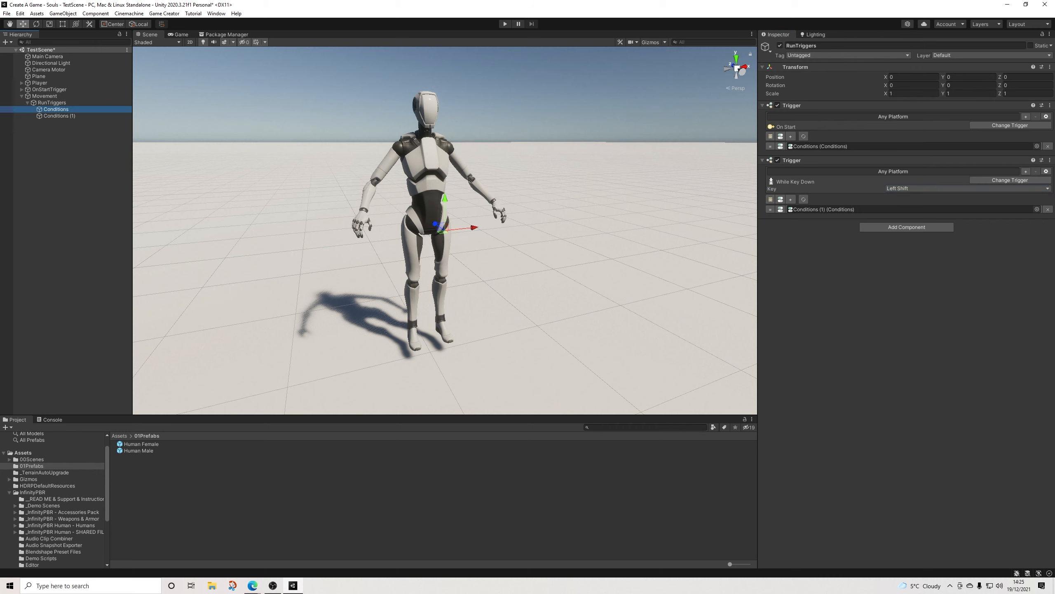
left_click(787, 46)
left_click(787, 46)
type("OnStart")
key("Return")
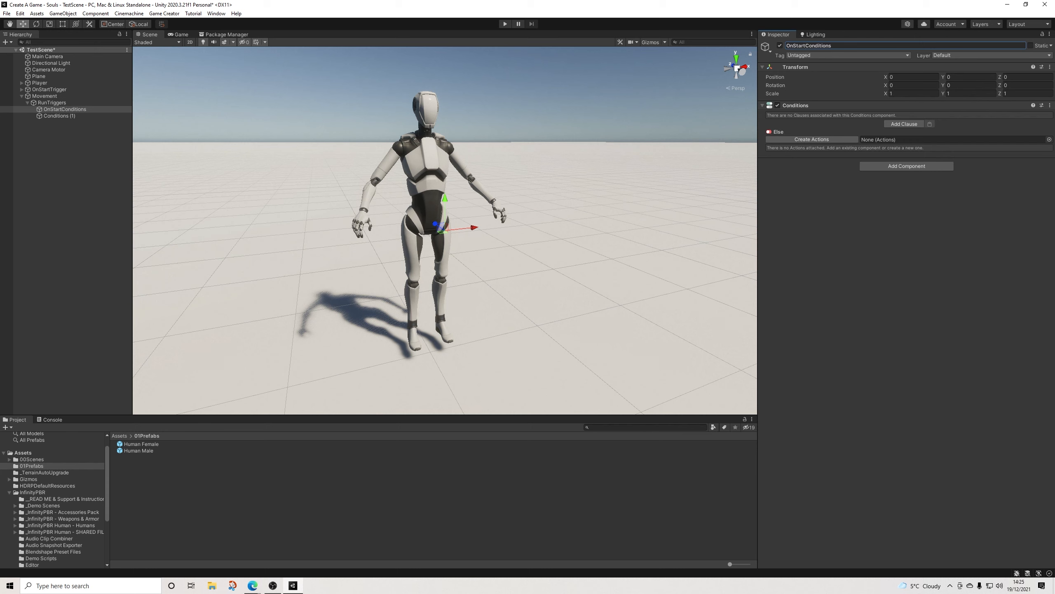
Step: Rename the second Conditions object under RunTriggers as RunConditions and check its assignment in the While Key Down trigger
left_click(59, 115)
left_click(789, 45)
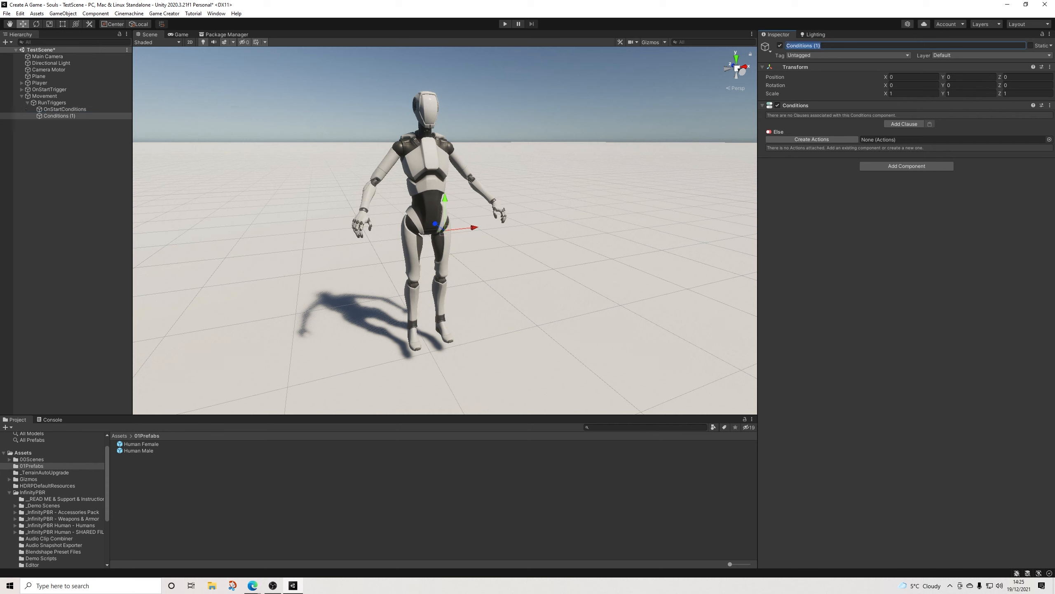
type("RunConditions")
key("Return")
left_click(51, 102)
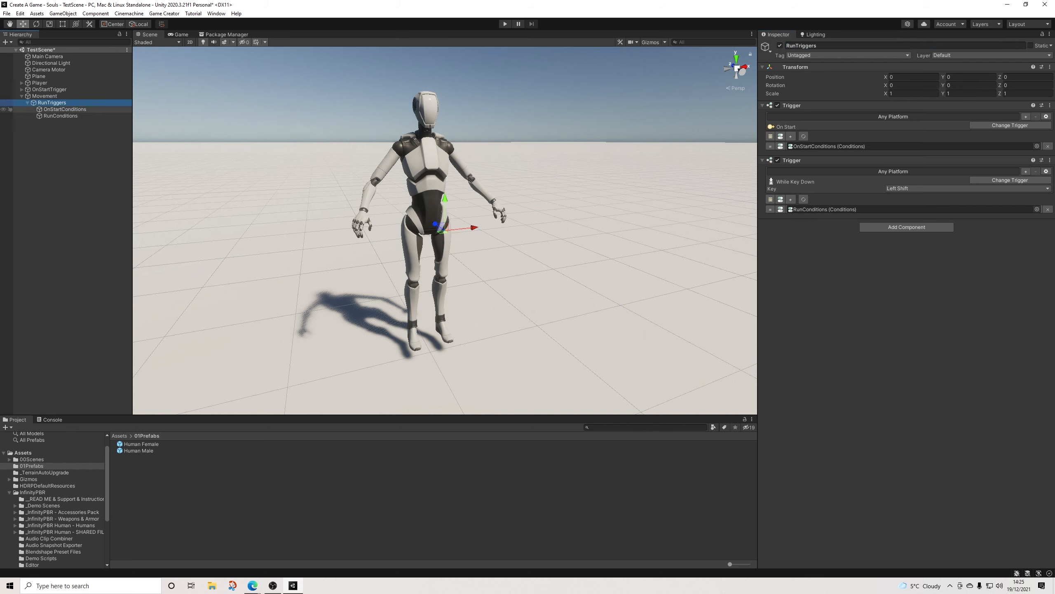
left_click(60, 116)
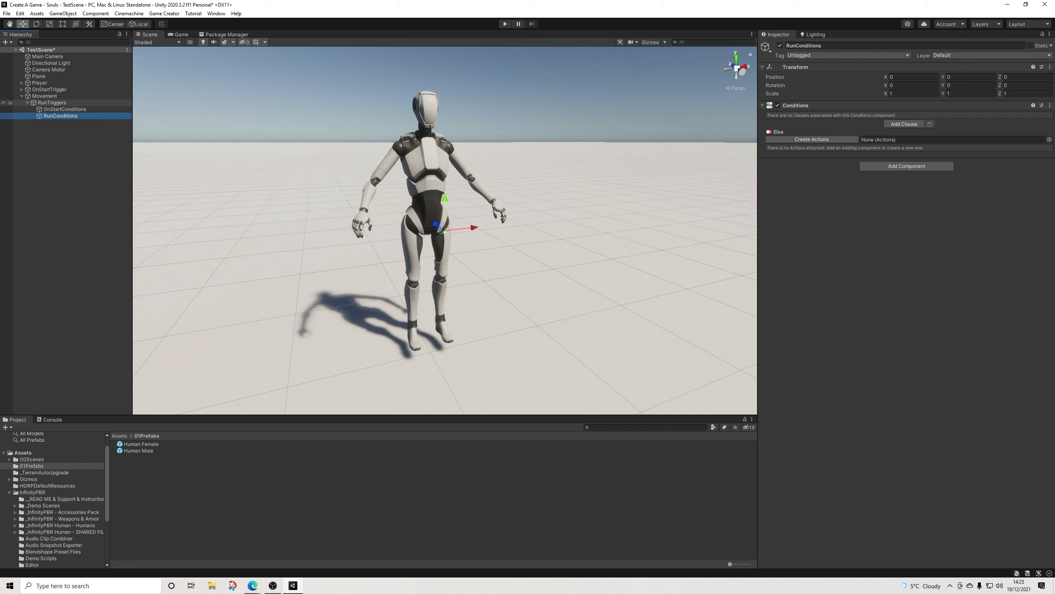
left_click(52, 102)
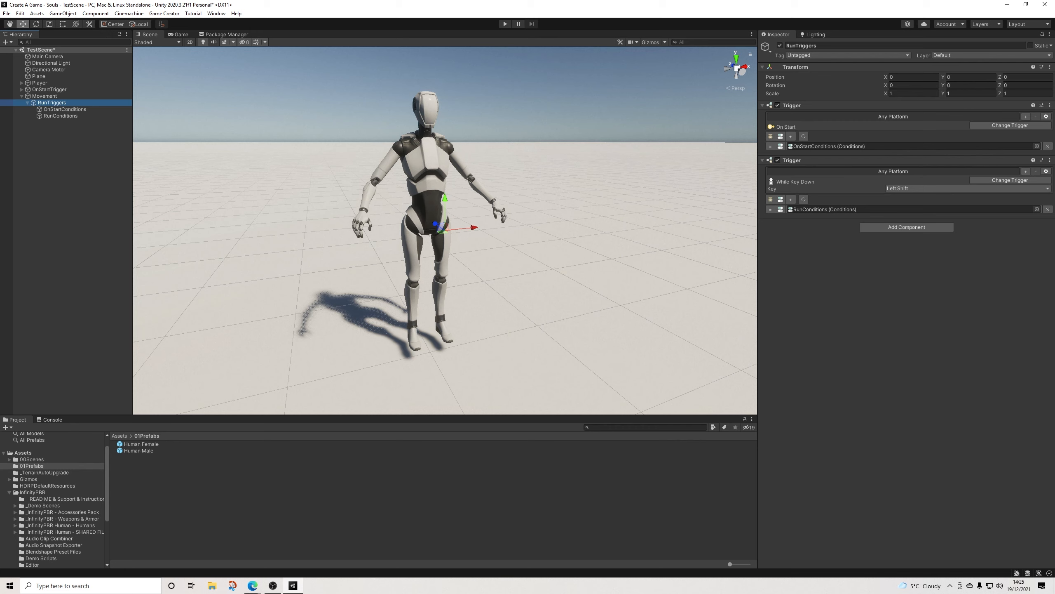
Step: Add a clause to RunConditions with an Attribute Value condition requiring the player's stamina to be greater than or equal to 0.5
left_click(61, 116)
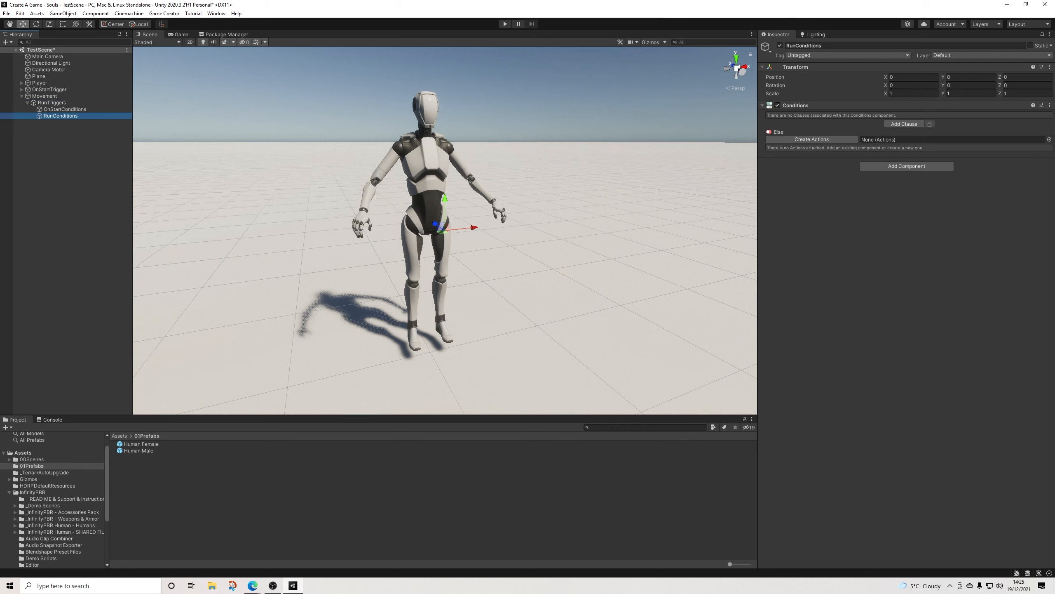
left_click(904, 124)
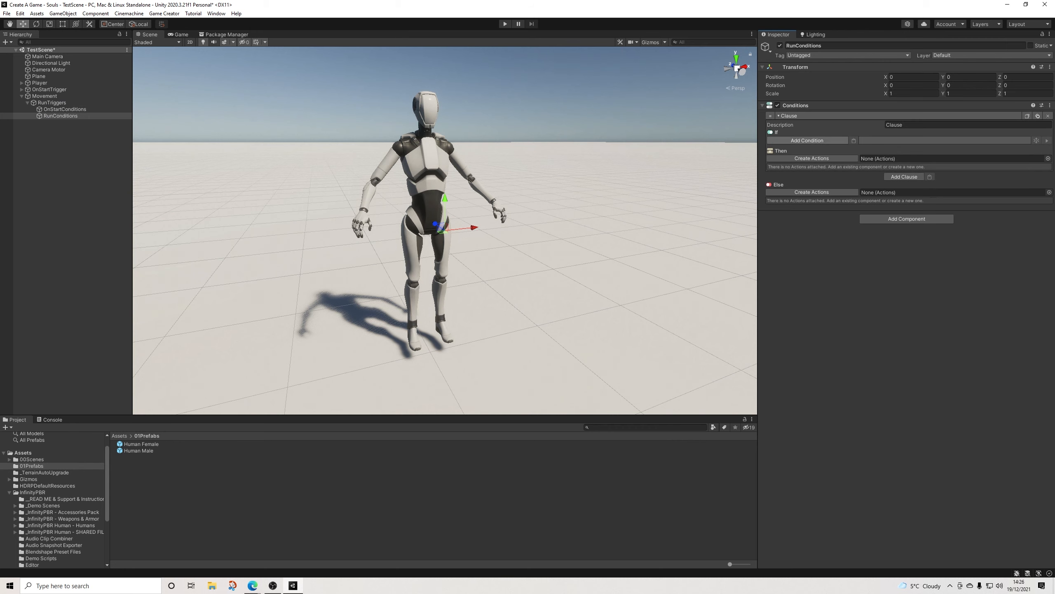
left_click(807, 140)
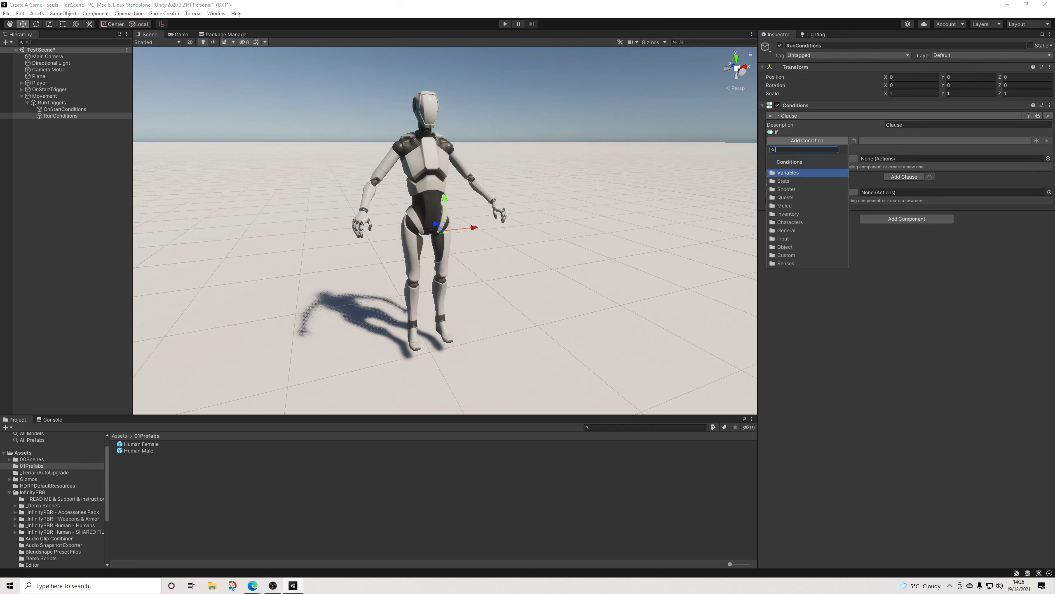
type("att")
key("Return")
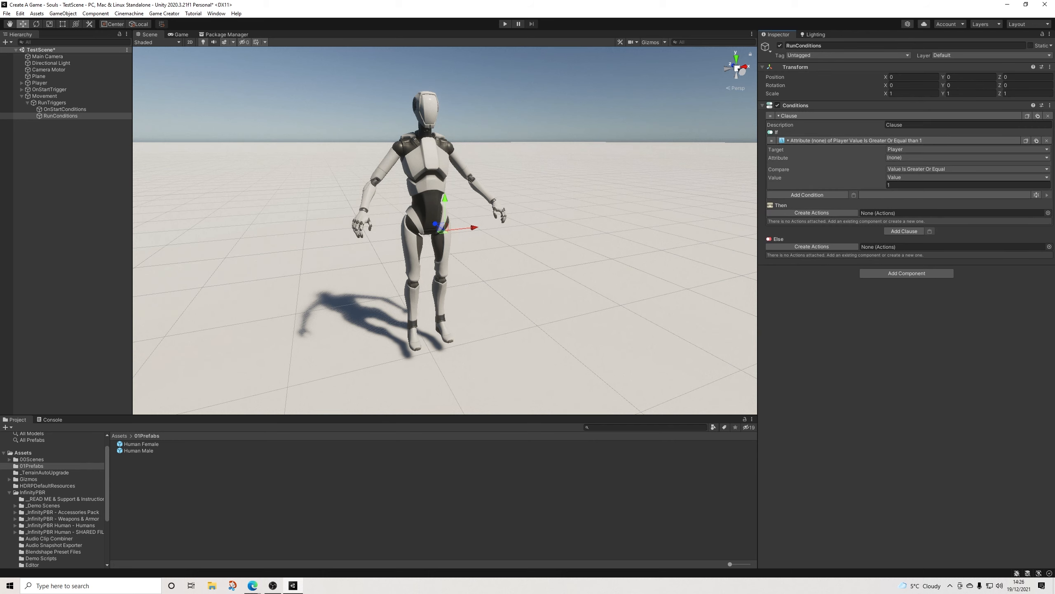
left_click(927, 157)
left_click(925, 192)
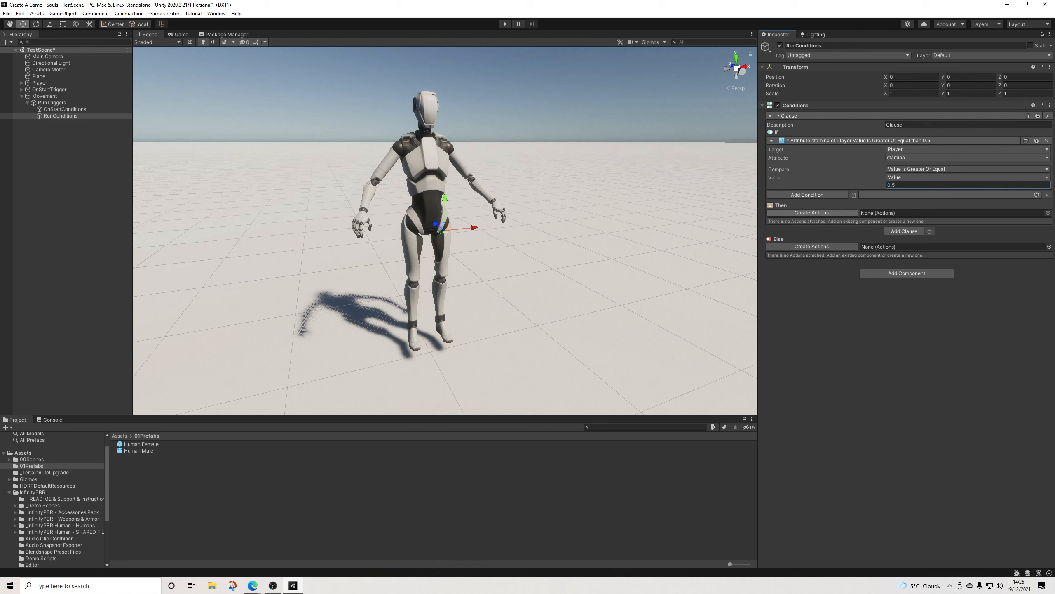
Step: Create Actions for both the Then and Else branches of RunConditions
left_click(812, 212)
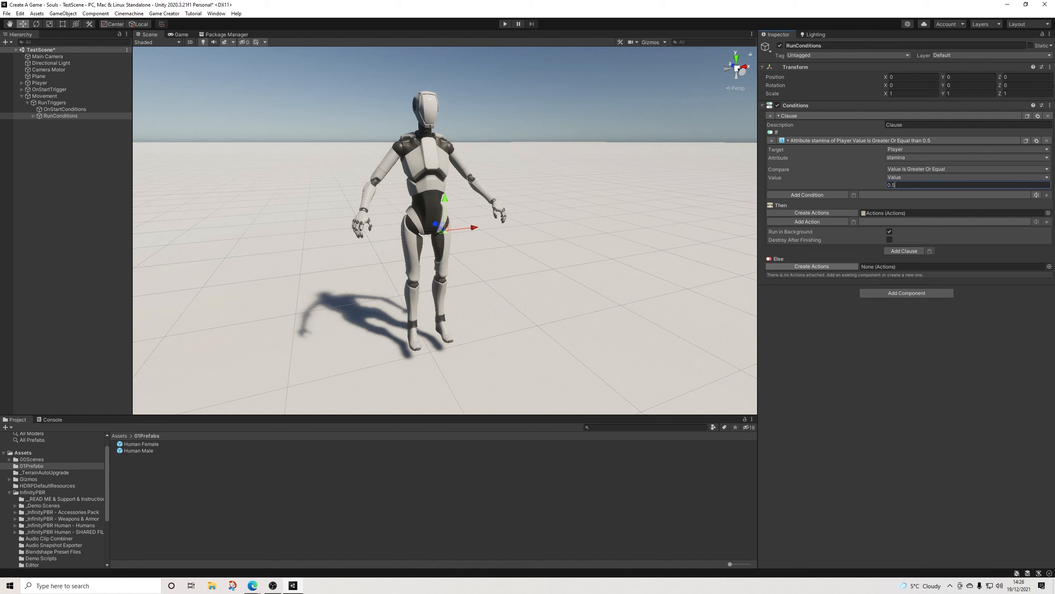
left_click(812, 266)
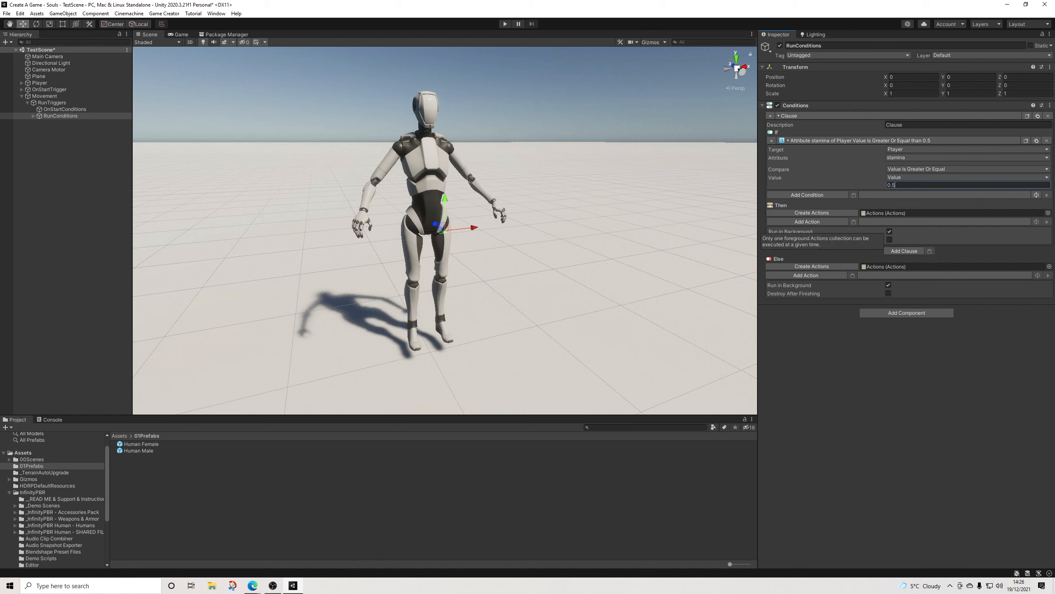
left_click(790, 231)
Step: Add Change Property actions for the player's Can Run, with the value enabled in the Then branch and disabled in the Else branch
left_click(807, 221)
type("prop")
key("Return")
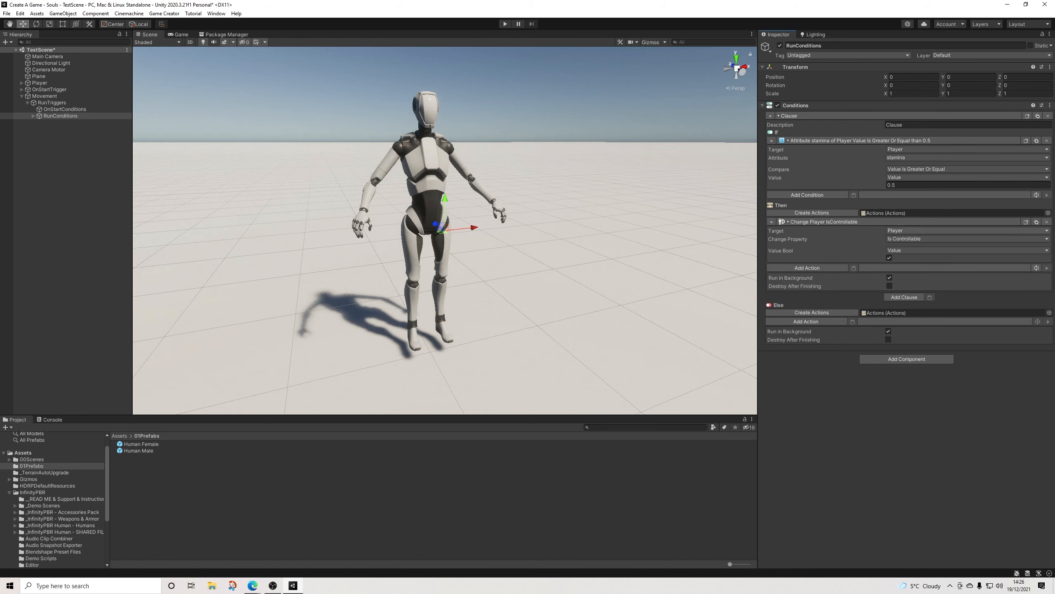
left_click(914, 238)
left_click(910, 257)
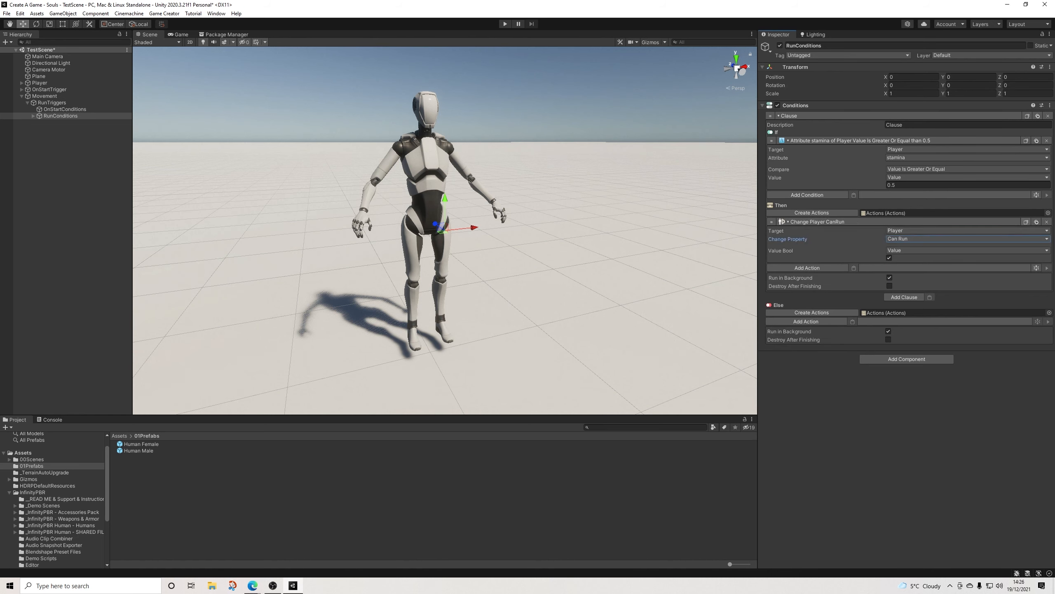
left_click(852, 321)
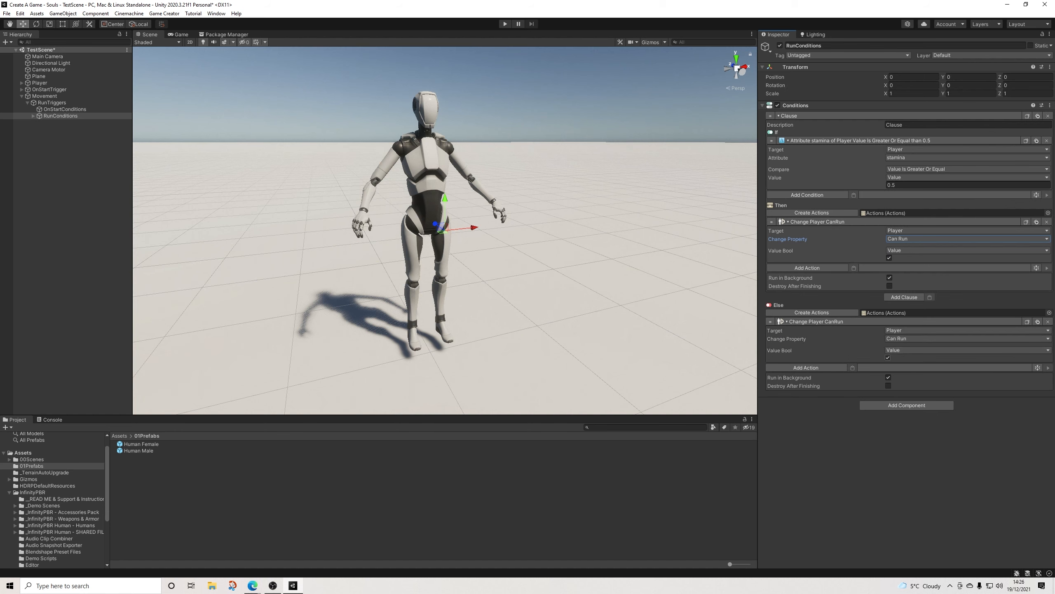
left_click(888, 357)
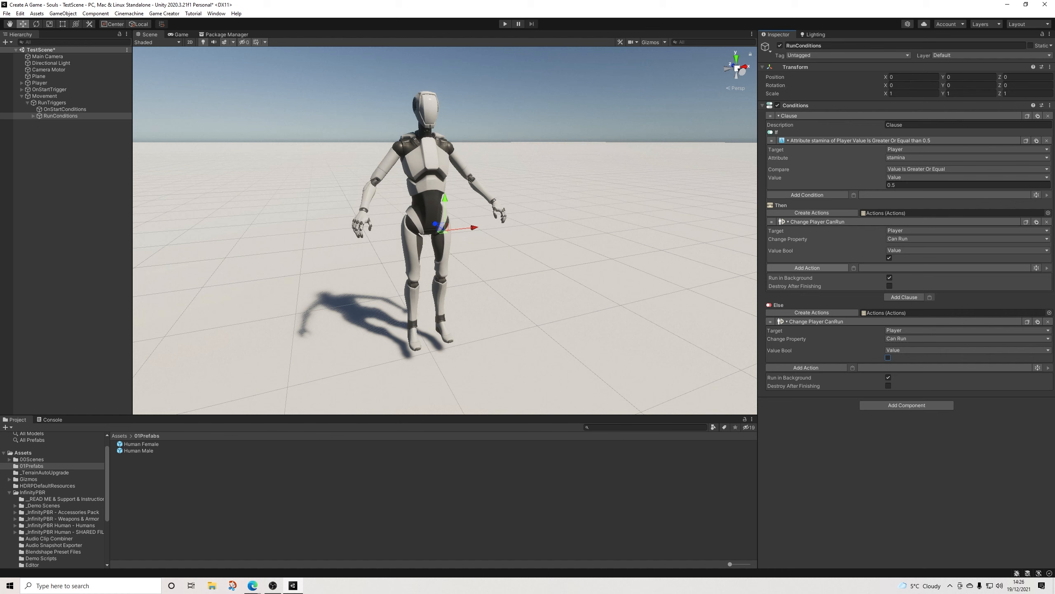
Step: Add a Change Attribute action to the Then branch that subtracts 0.6 from the player's stamina
left_click(807, 268)
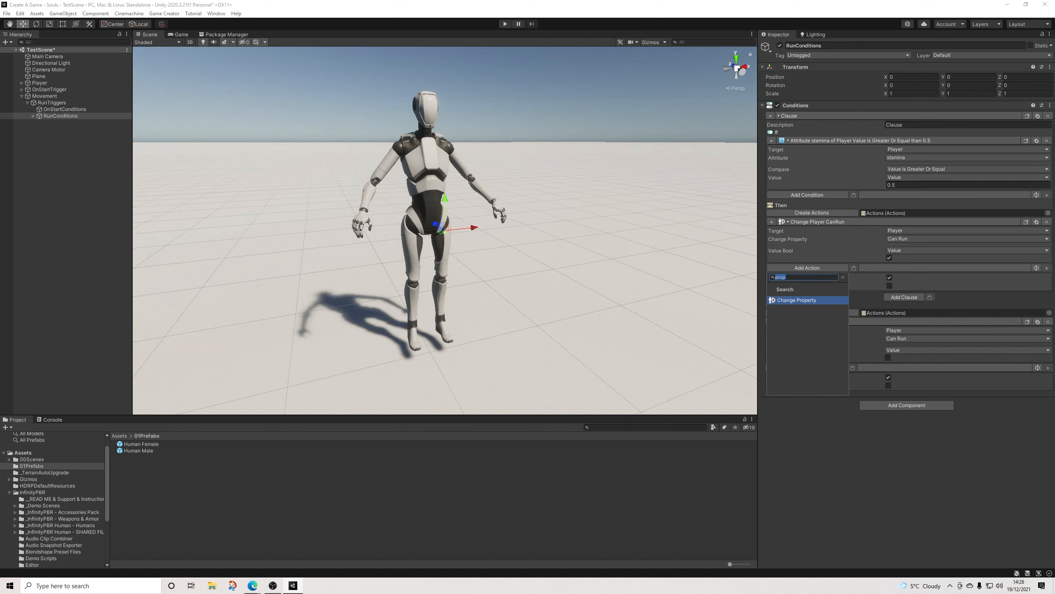
type("att")
key("Return")
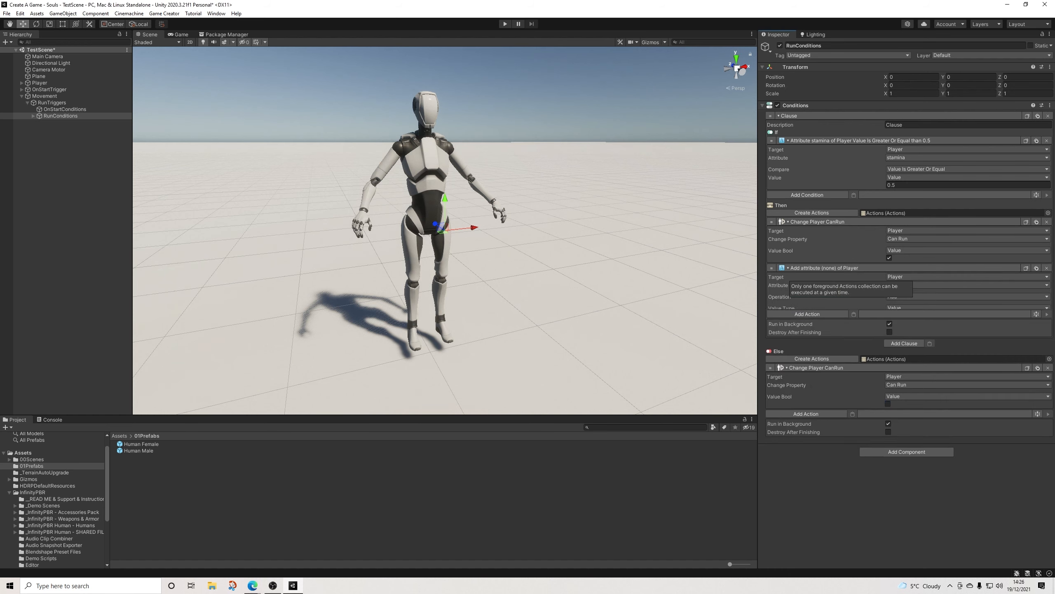
left_click(964, 285)
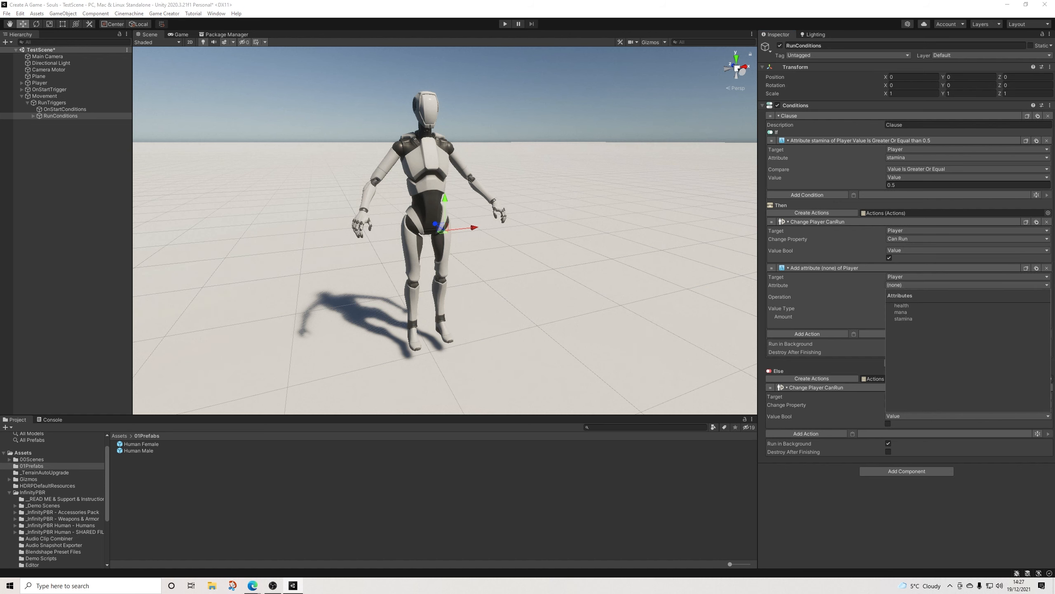
left_click(902, 319)
left_click(964, 296)
left_click(902, 321)
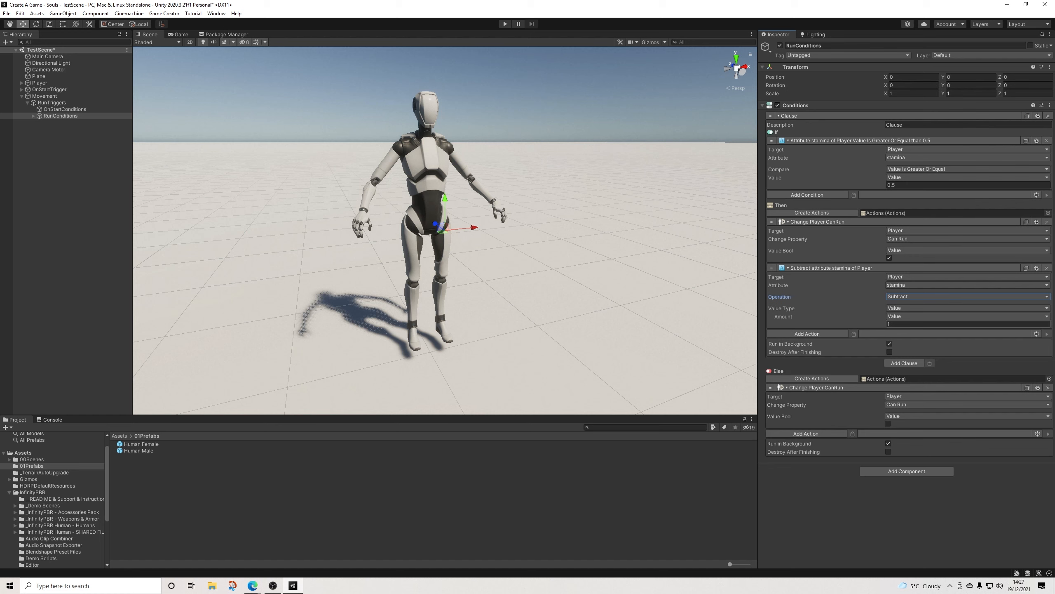
left_click(964, 324)
type("0.6")
Step: Add a Wait action of 0.01 seconds to the Then branch after the stamina subtraction
left_click(807, 333)
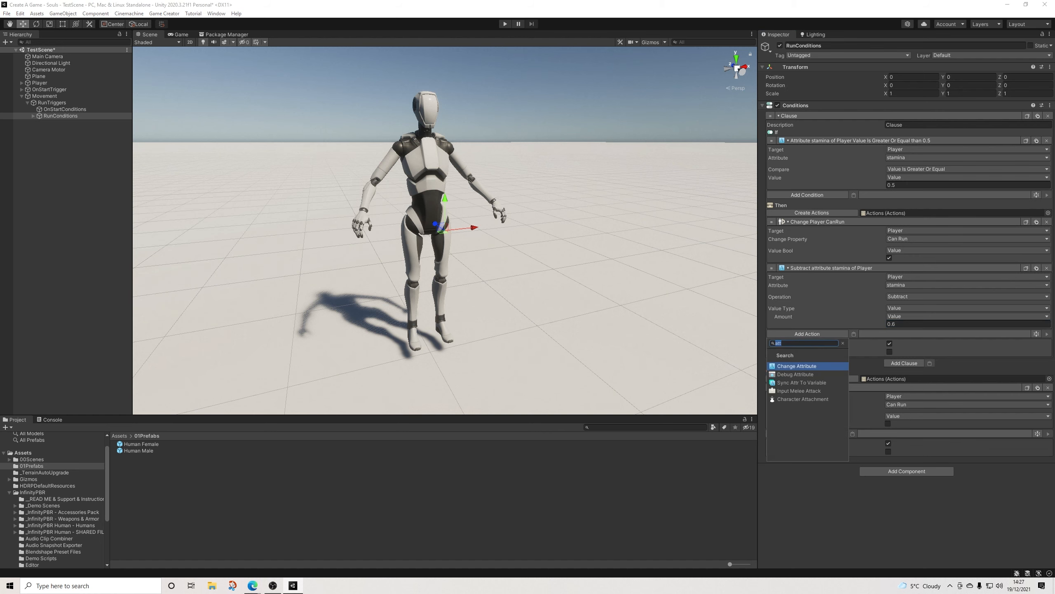
type("wai")
key("Return")
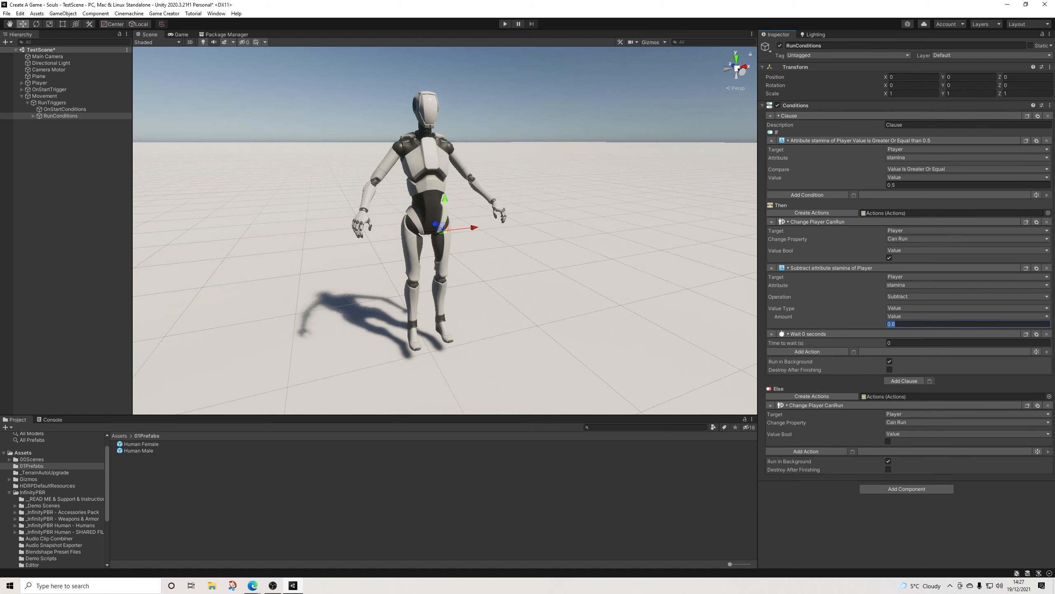
left_click(955, 343)
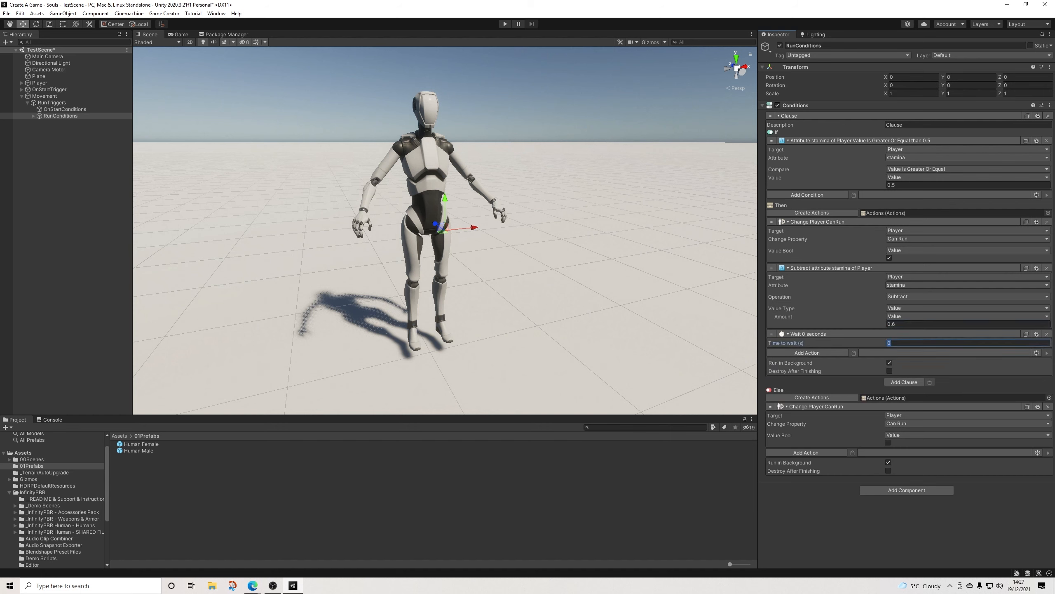
type("0.01")
Step: Add a Call Conditions action at the end of the Then branch and assign RunConditions as its target
left_click(807, 353)
type("cond")
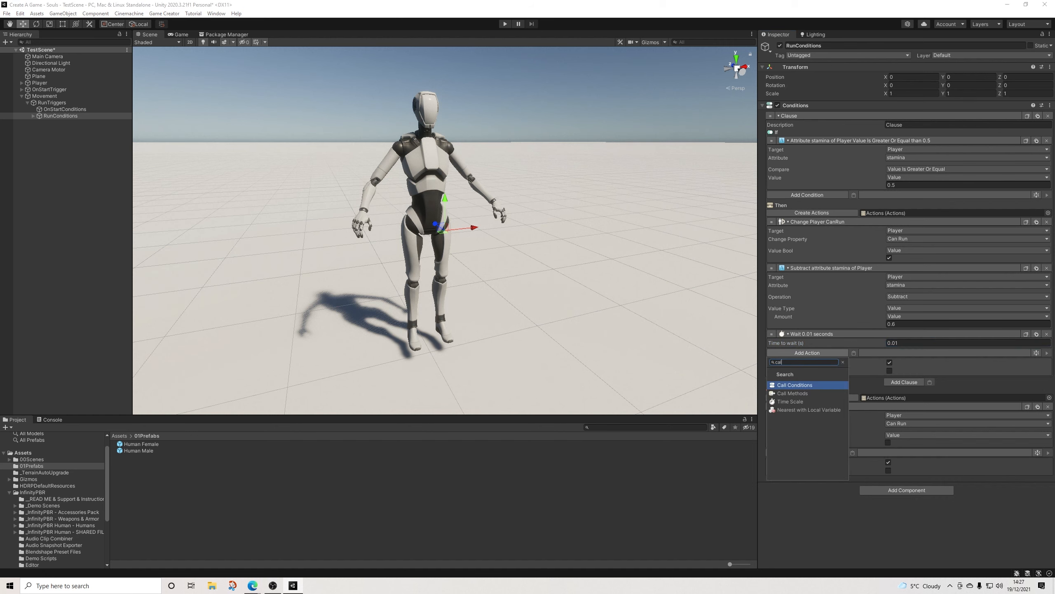
key("Return")
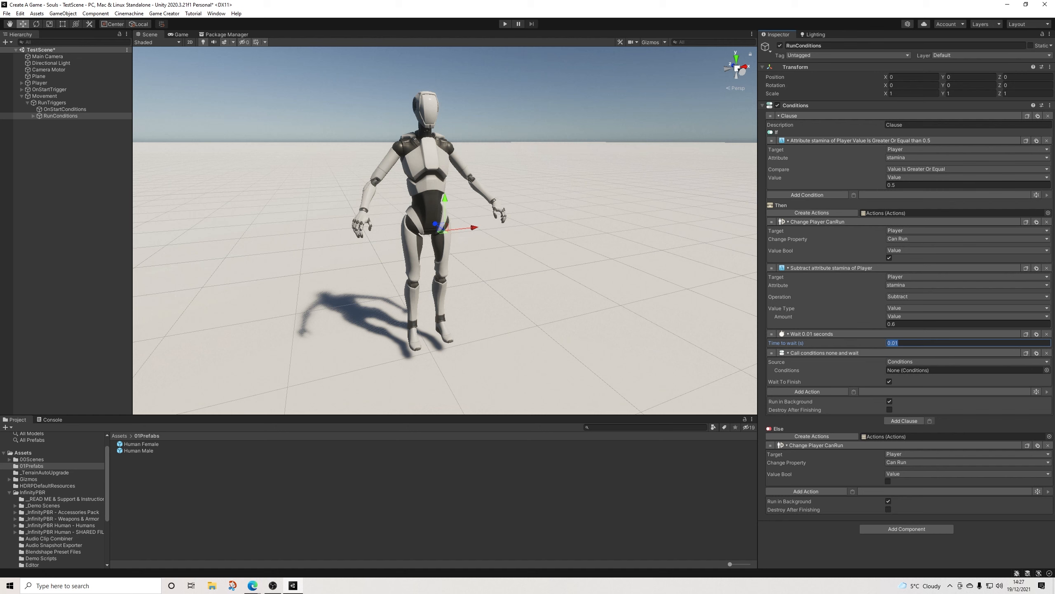
left_click_drag(61, 116, 955, 370)
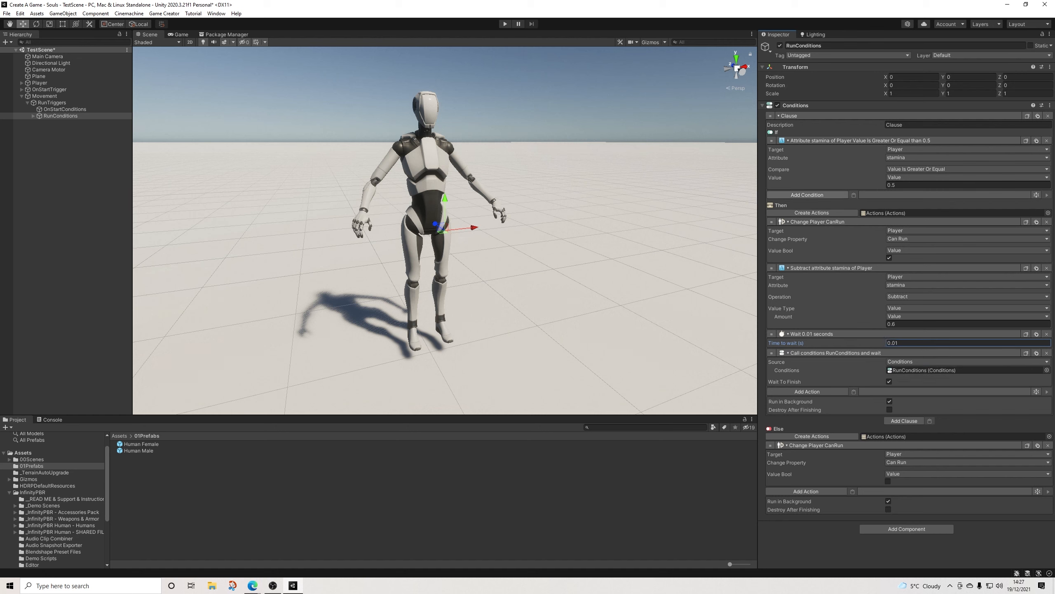
Step: Add a key condition to the RunConditions clause with the key set to Left Shift and the state to Being Pressed
left_click(807, 195)
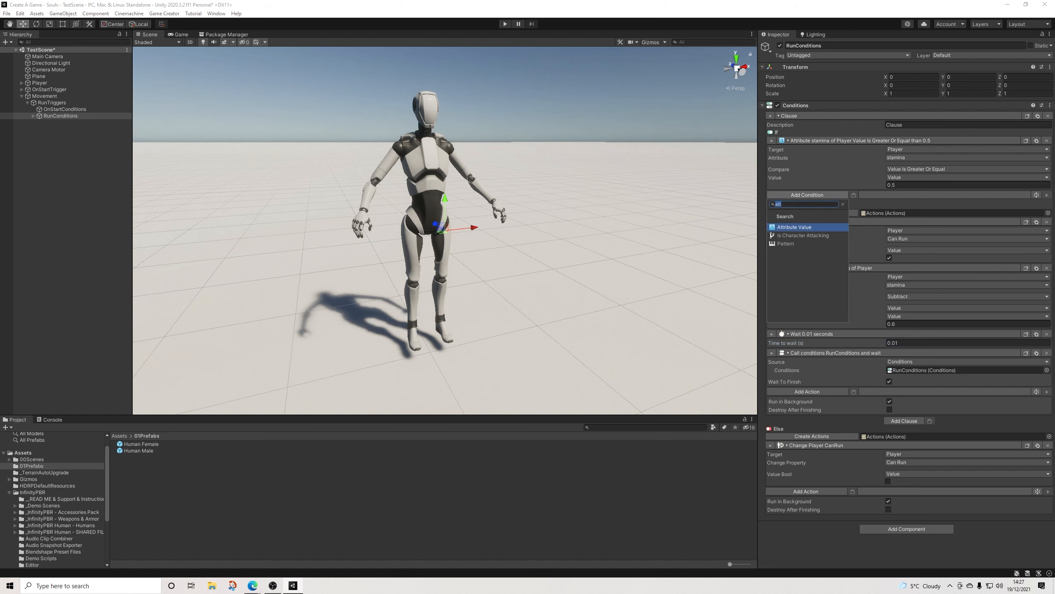
type("key")
key("Return")
left_click(968, 204)
key("l")
key("l")
key("l")
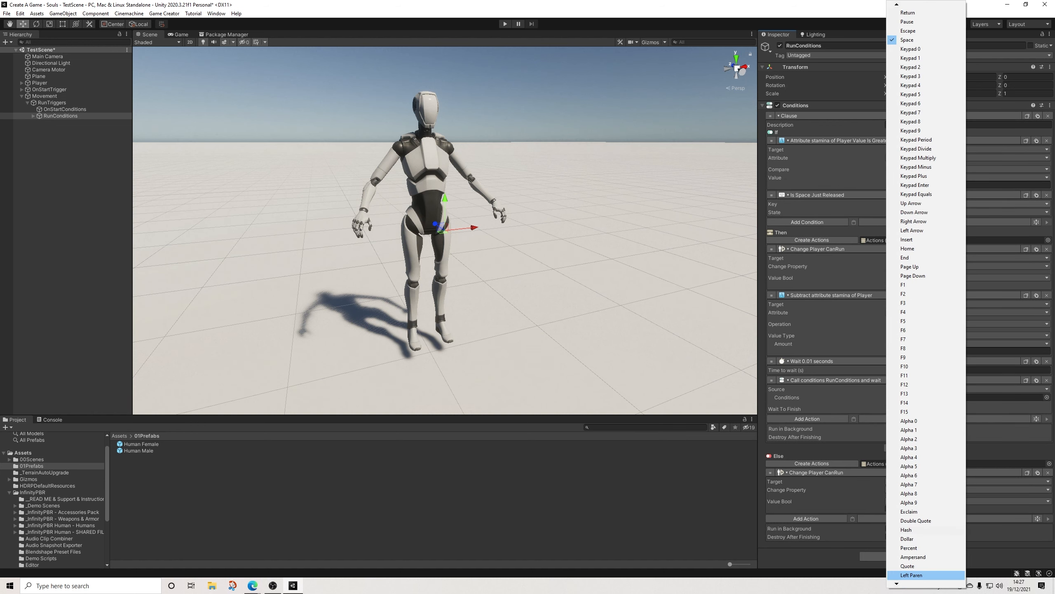
key("l")
key("l")
key("l")
key("l")
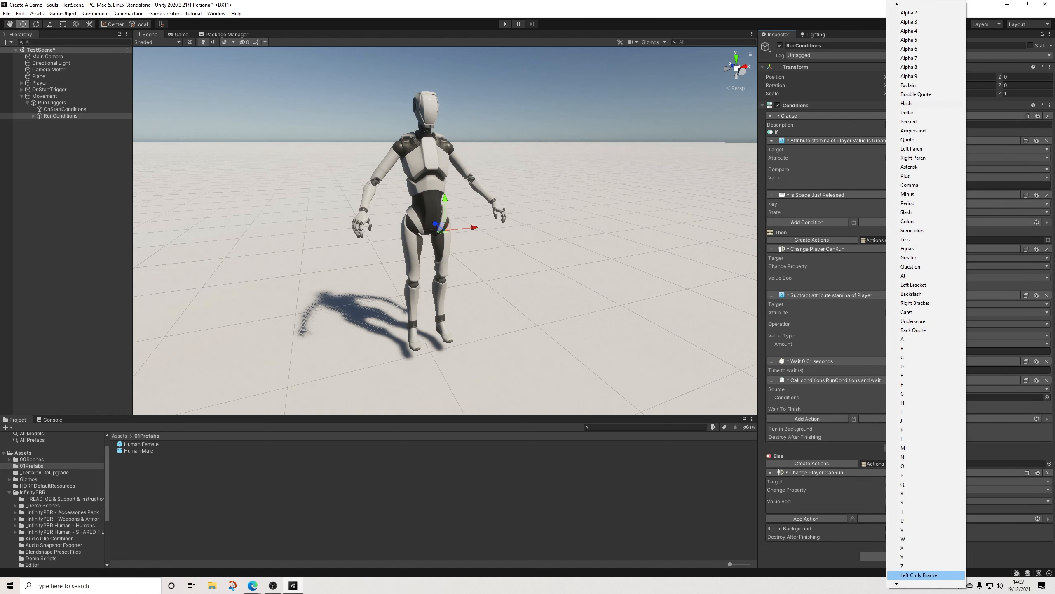
key("Return")
left_click(914, 212)
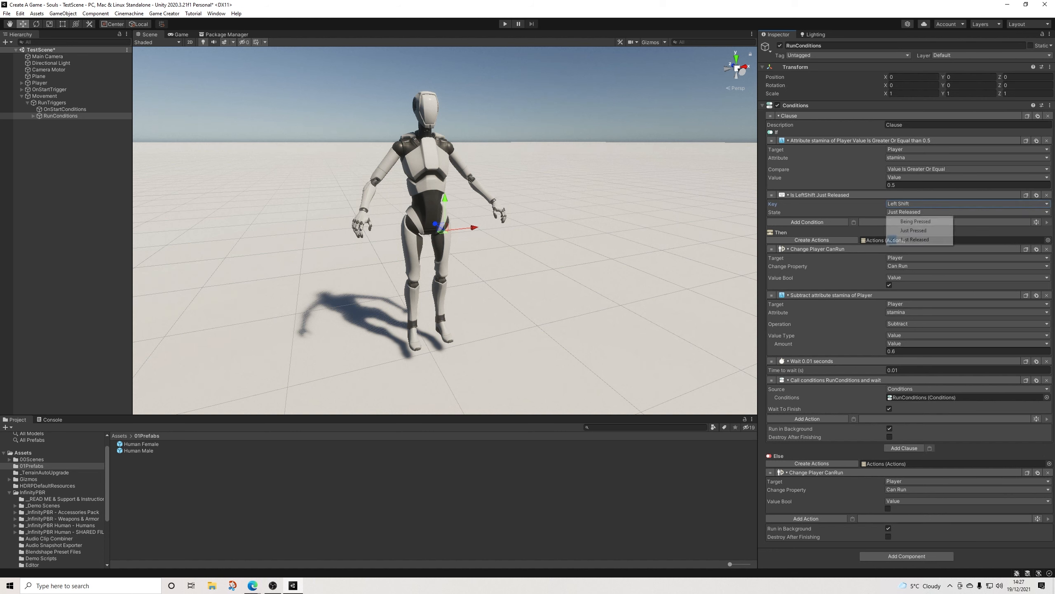
key("Return")
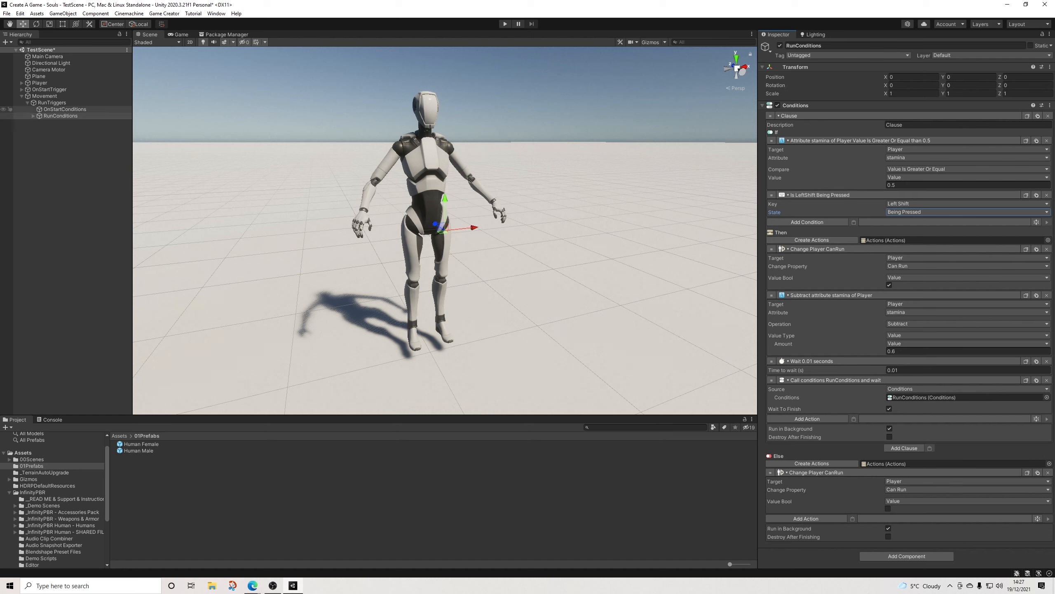
Step: Copy the stamina attribute condition from RunConditions and paste it into a new clause in OnStartConditions
left_click(65, 109)
left_click(60, 116)
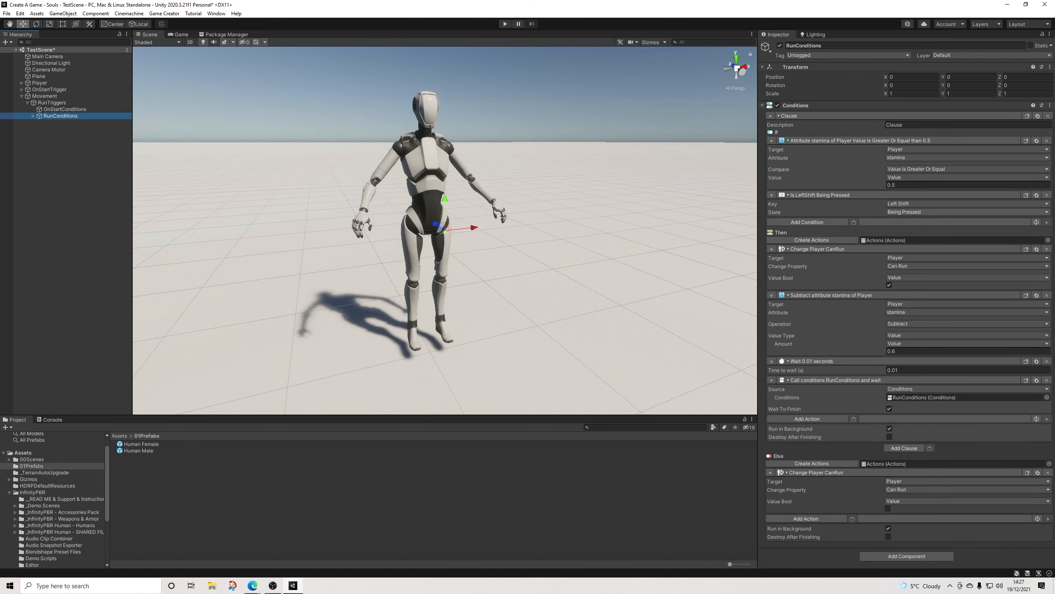
left_click(1026, 141)
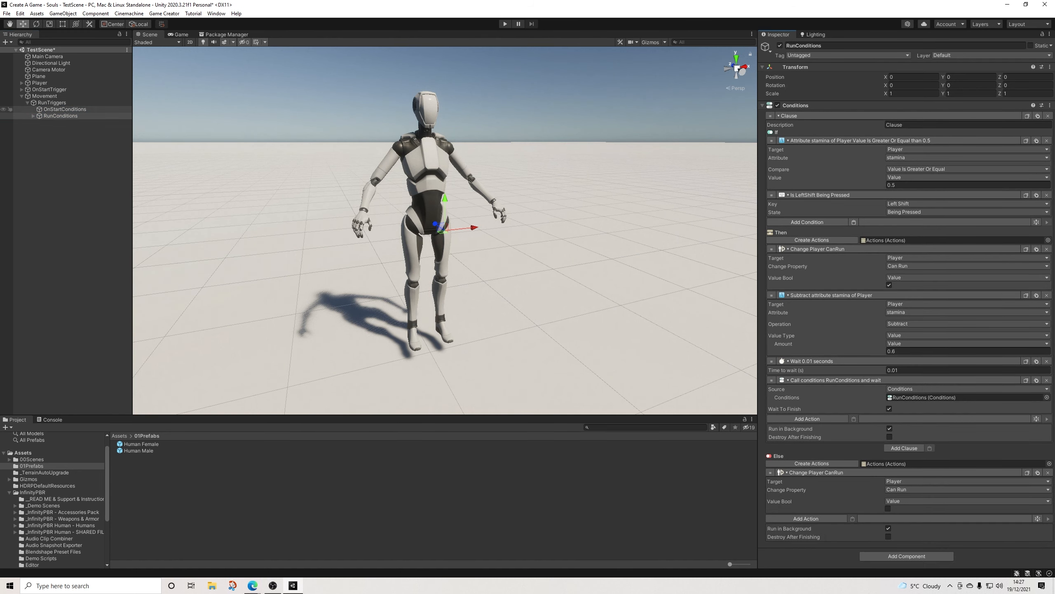
left_click(64, 109)
left_click(904, 124)
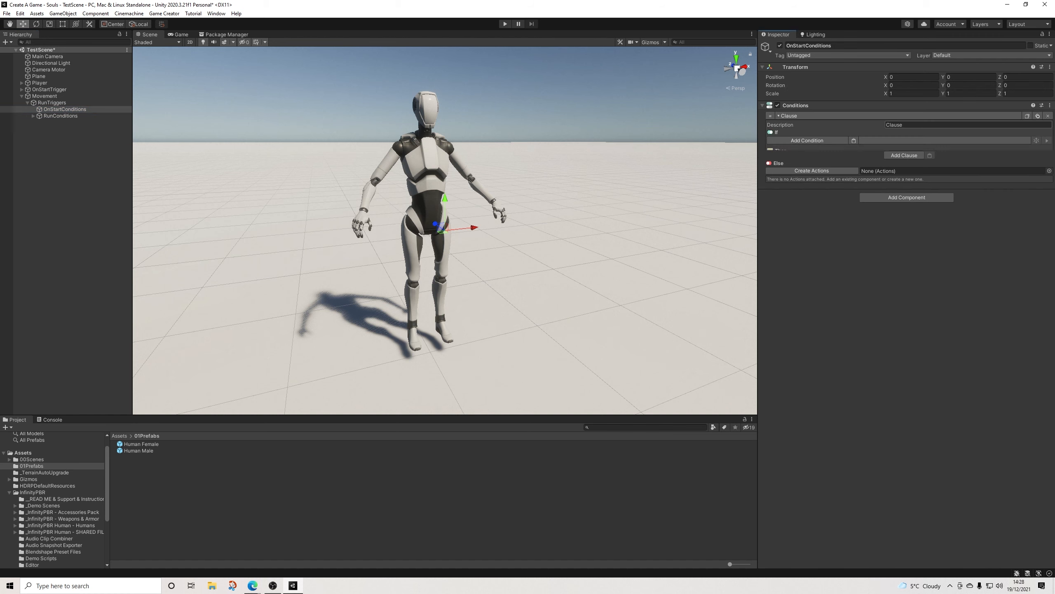
left_click(854, 141)
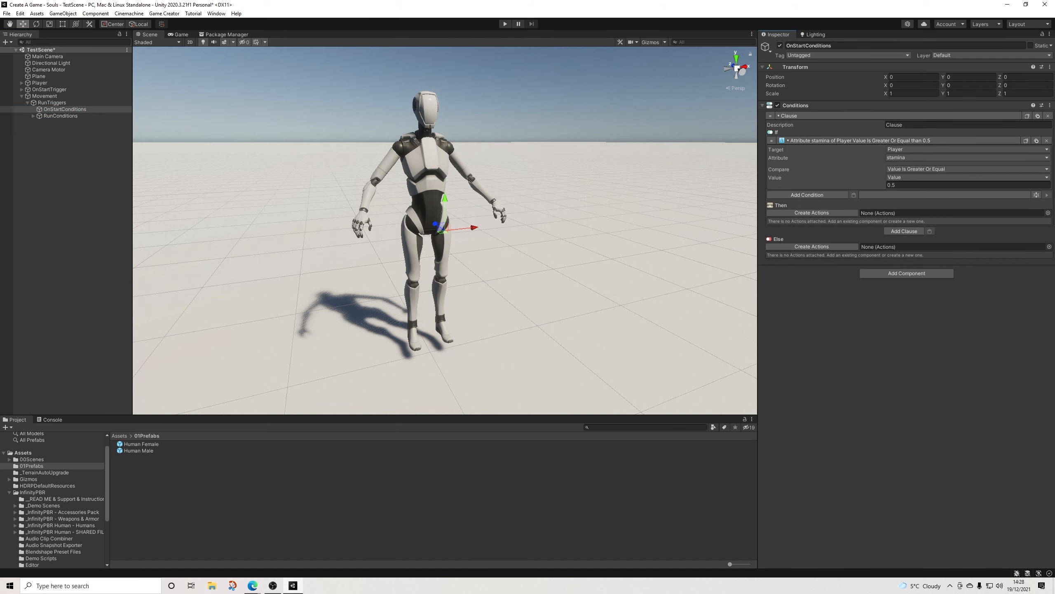
Step: Change the pasted stamina condition's comparison to Percent Is Less Or Equal and set the percent to 1
left_click(966, 168)
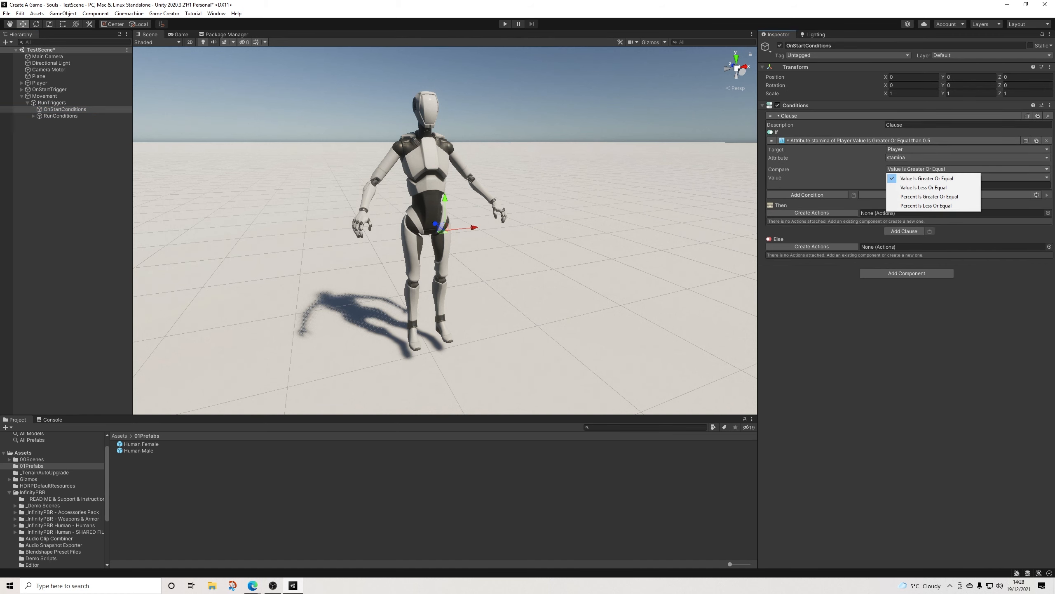
left_click(935, 197)
left_click(925, 185)
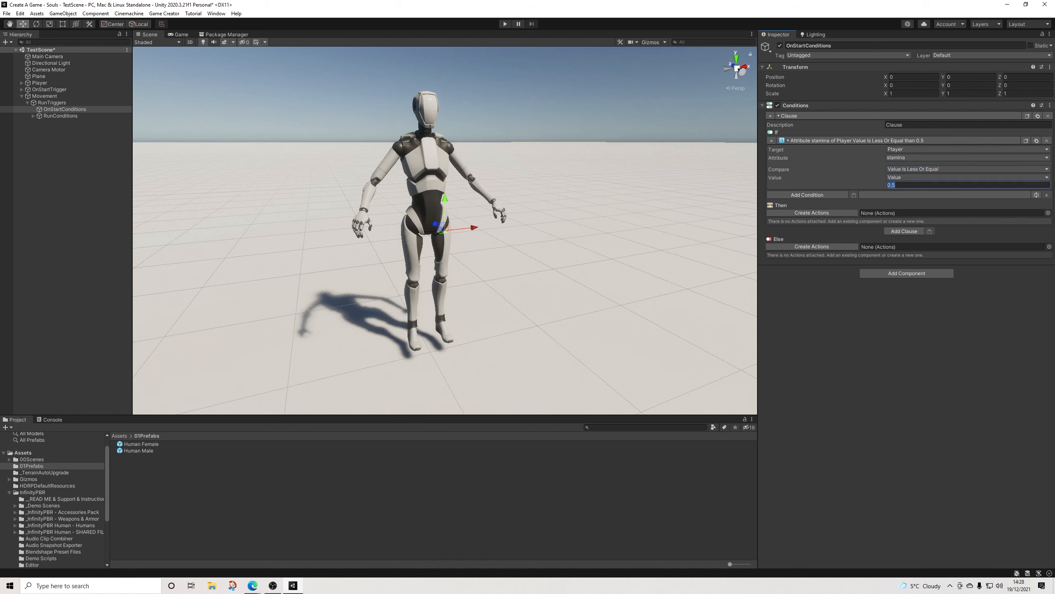
left_click(926, 178)
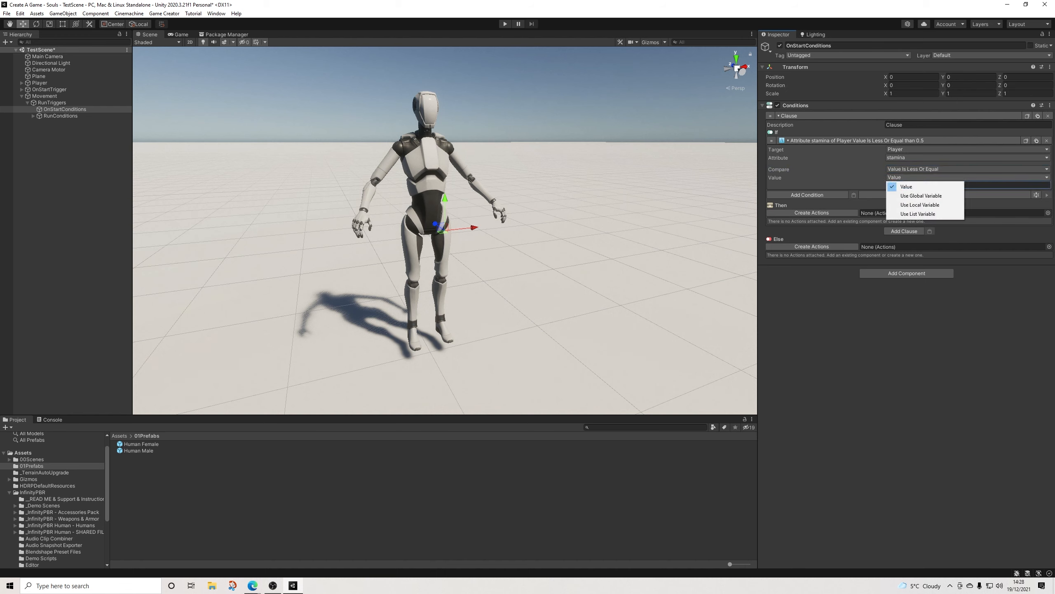
left_click(926, 169)
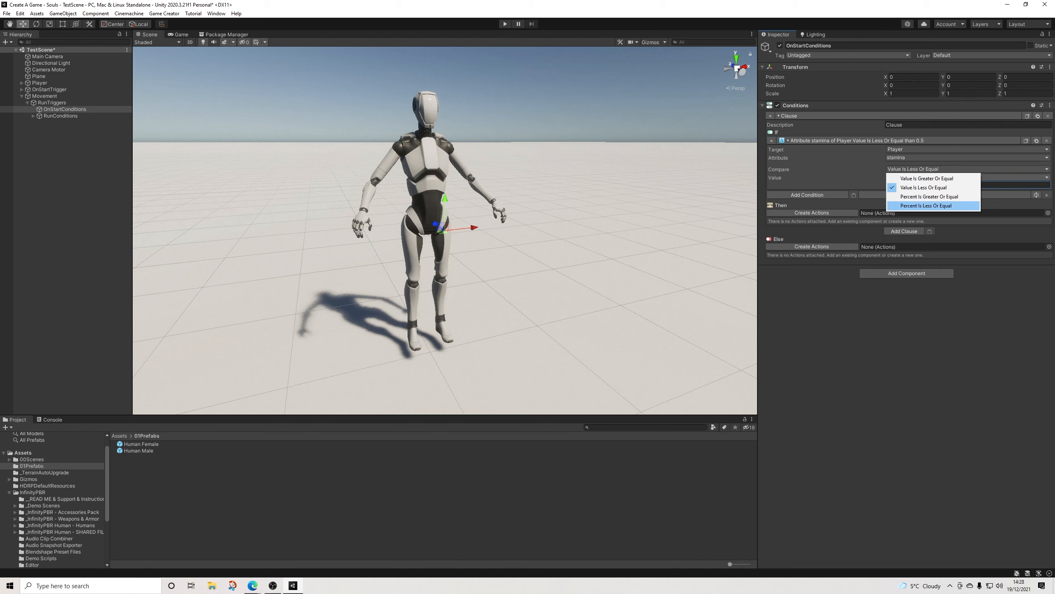
left_click(927, 206)
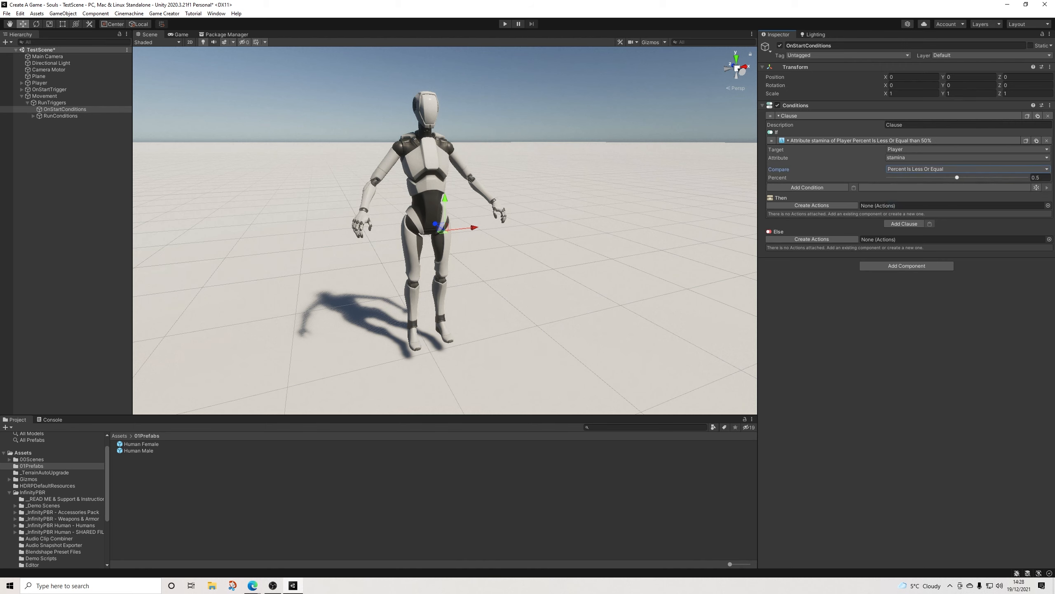
left_click_drag(957, 177, 1028, 178)
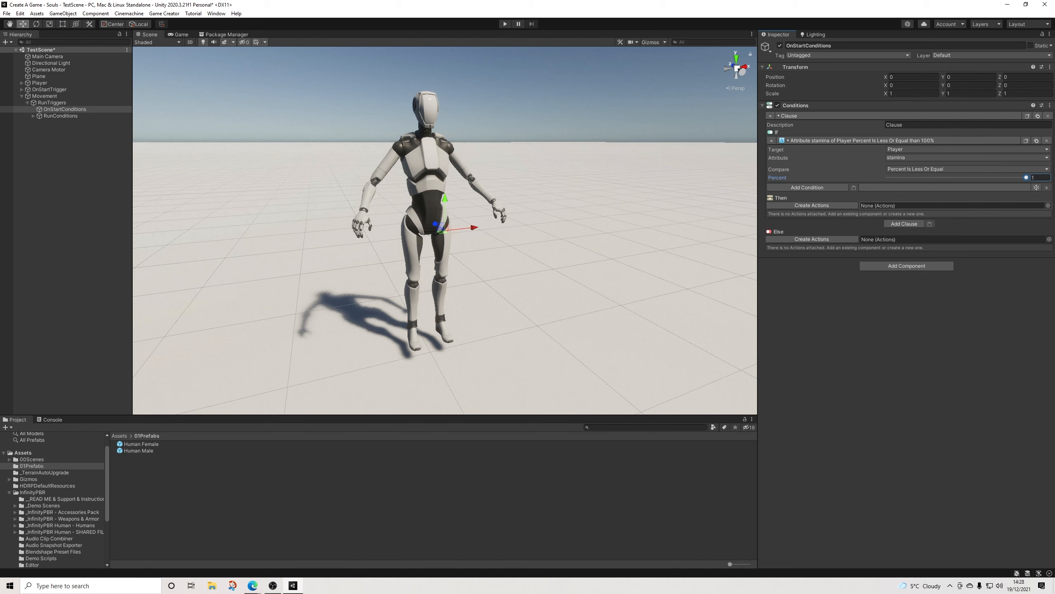
Step: Create actions for the OnStartConditions Then branch and add a Change Attribute action that adds 0.2 to the player's stamina
left_click(812, 205)
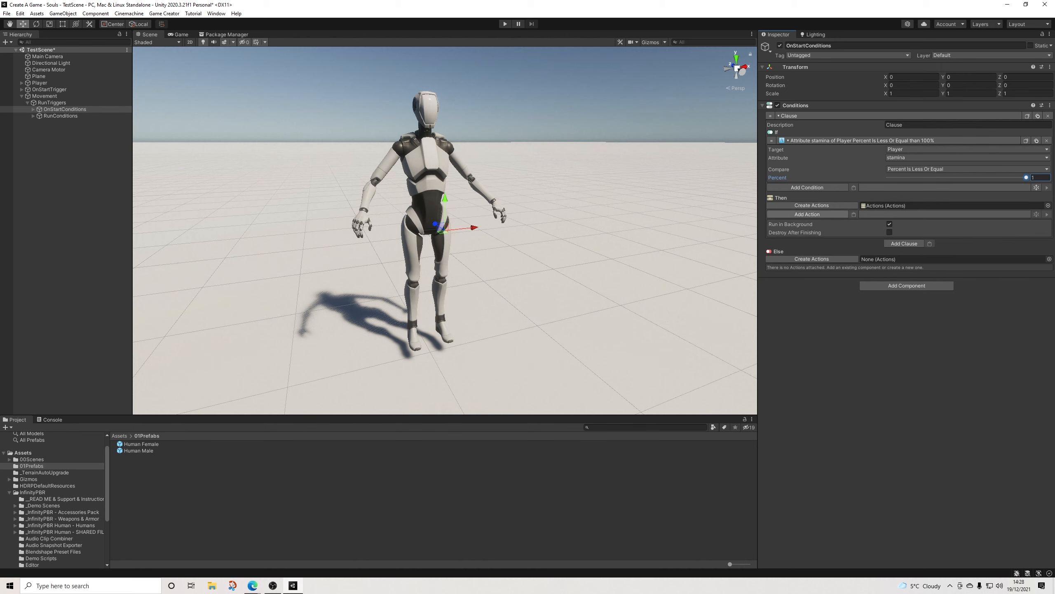
left_click(807, 214)
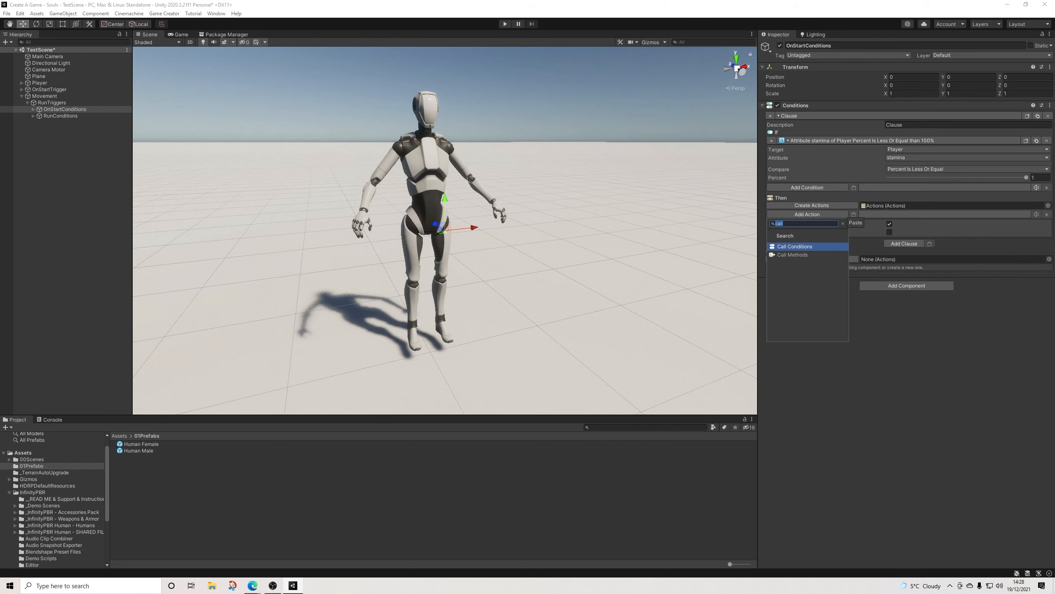
type("att")
key("Return")
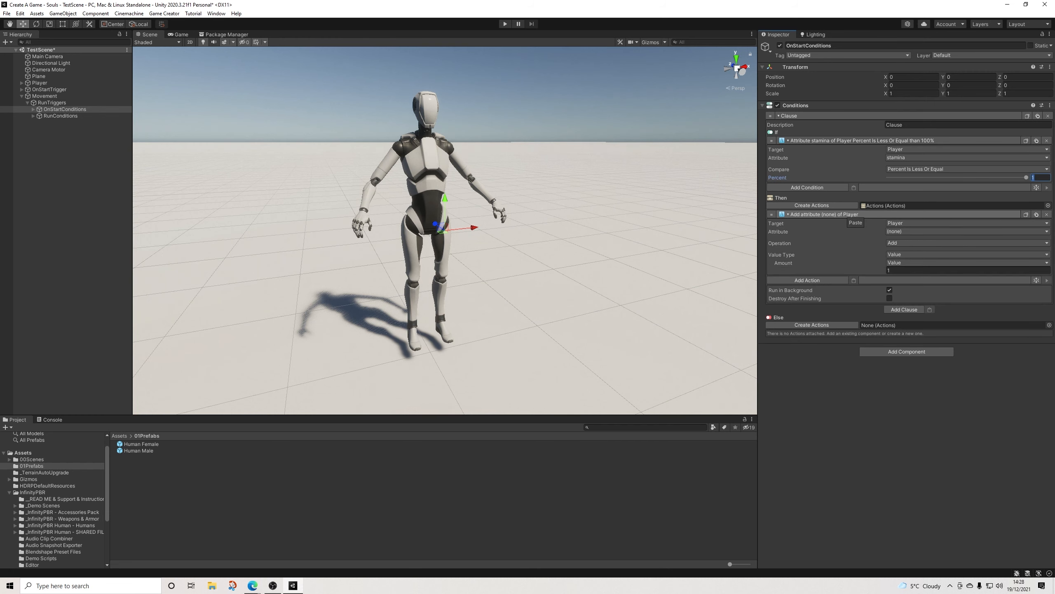
left_click(927, 232)
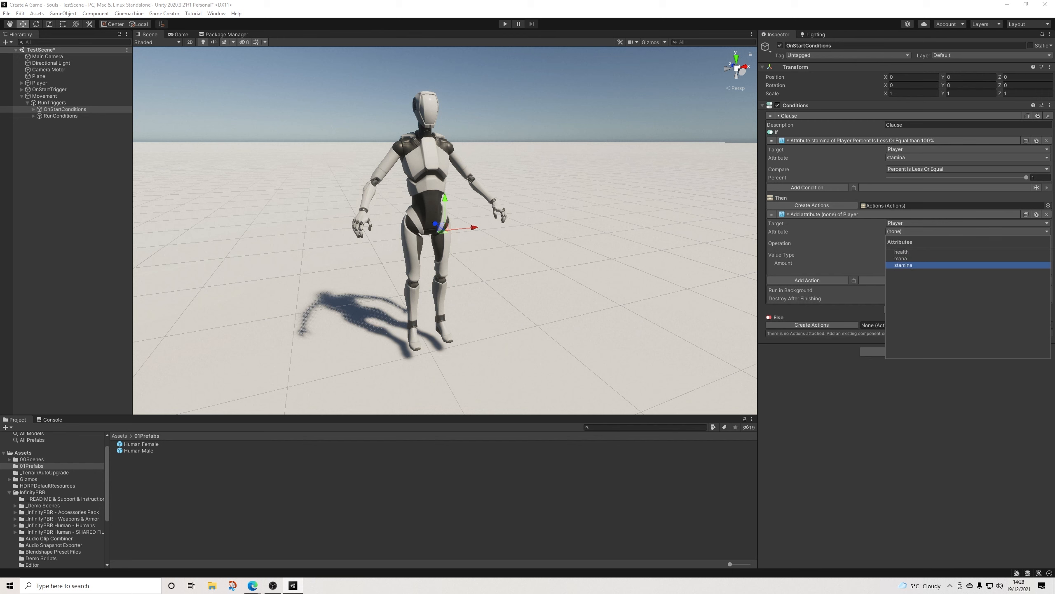
left_click(912, 265)
left_click(897, 270)
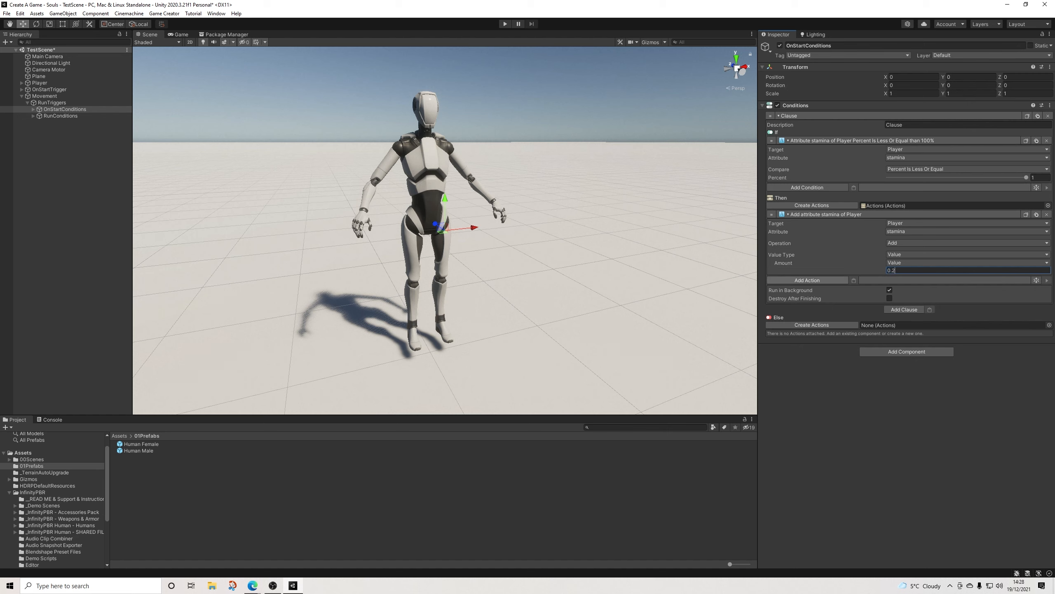
Step: Add a Wait action of 0.01 seconds after the stamina addition in the OnStartConditions Then branch
left_click(807, 280)
type("wait")
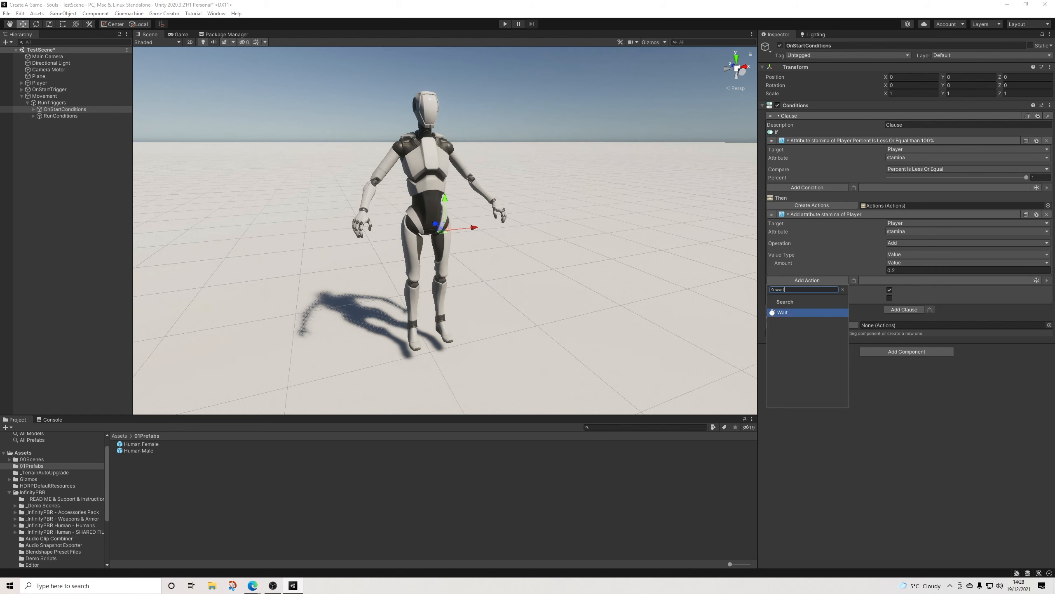
key("Return")
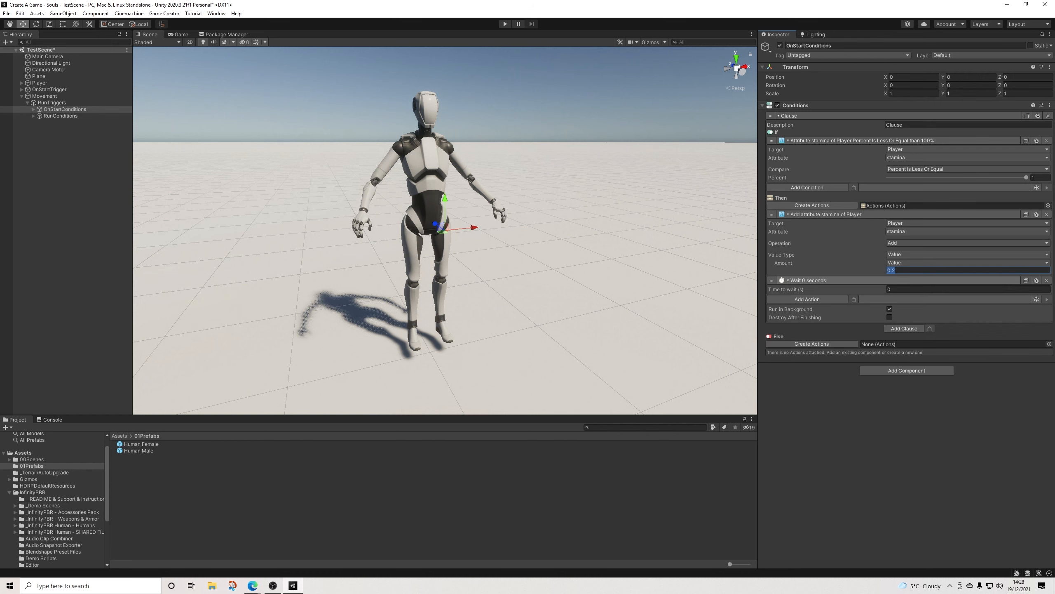
type(".01")
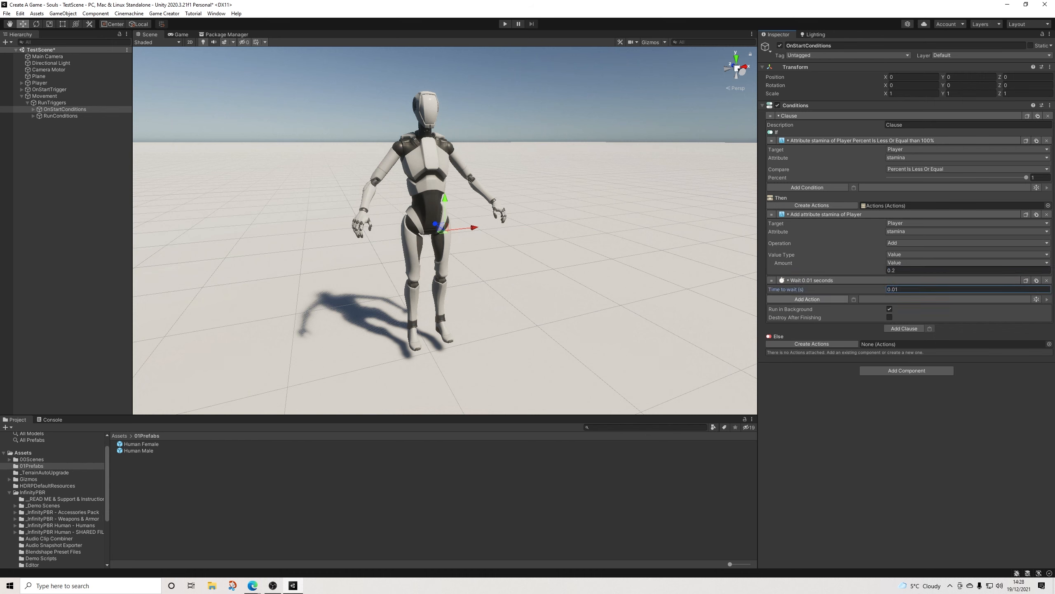
Step: Add a Call Conditions action at the end of the Then branch and assign OnStartConditions as its target
left_click(807, 298)
type("call")
key("Return")
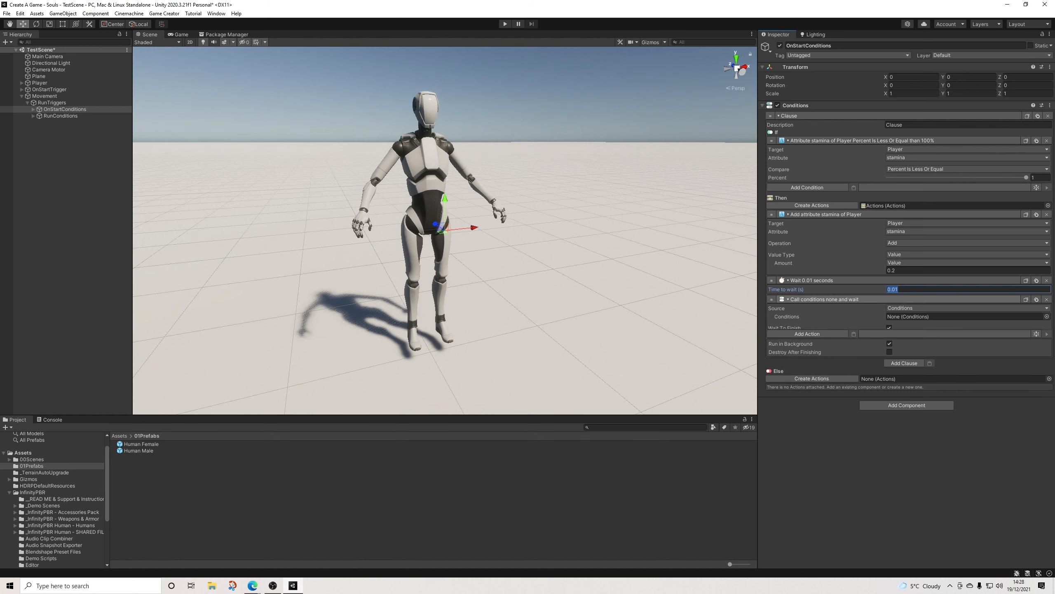
left_click_drag(64, 109, 956, 316)
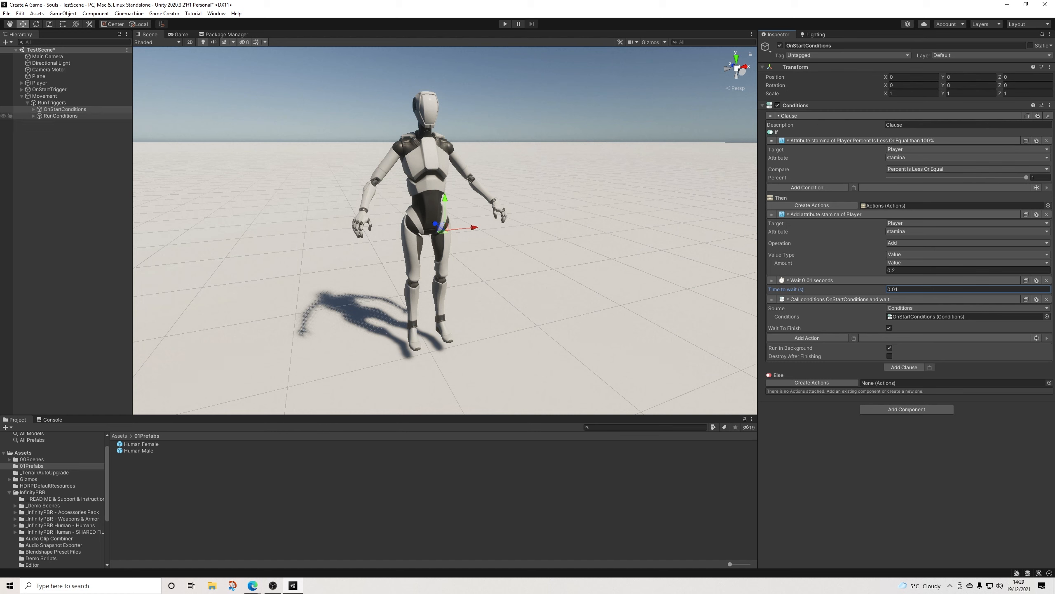
left_click(61, 115)
left_click(65, 109)
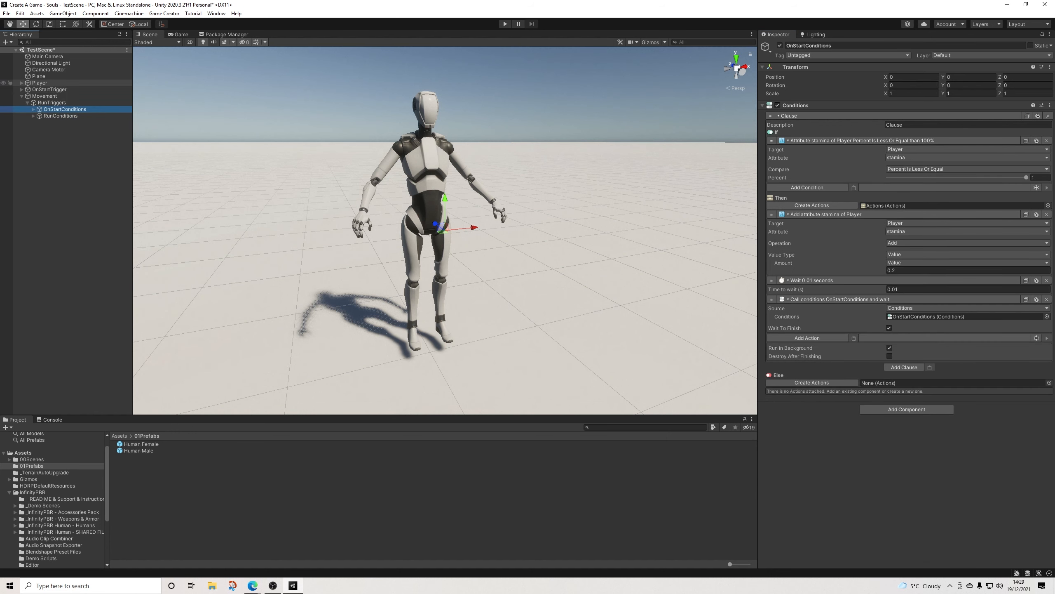
Step: Collapse the Player's Player Character and Character Animator components and expand its Stats component
left_click(40, 83)
left_click(803, 105)
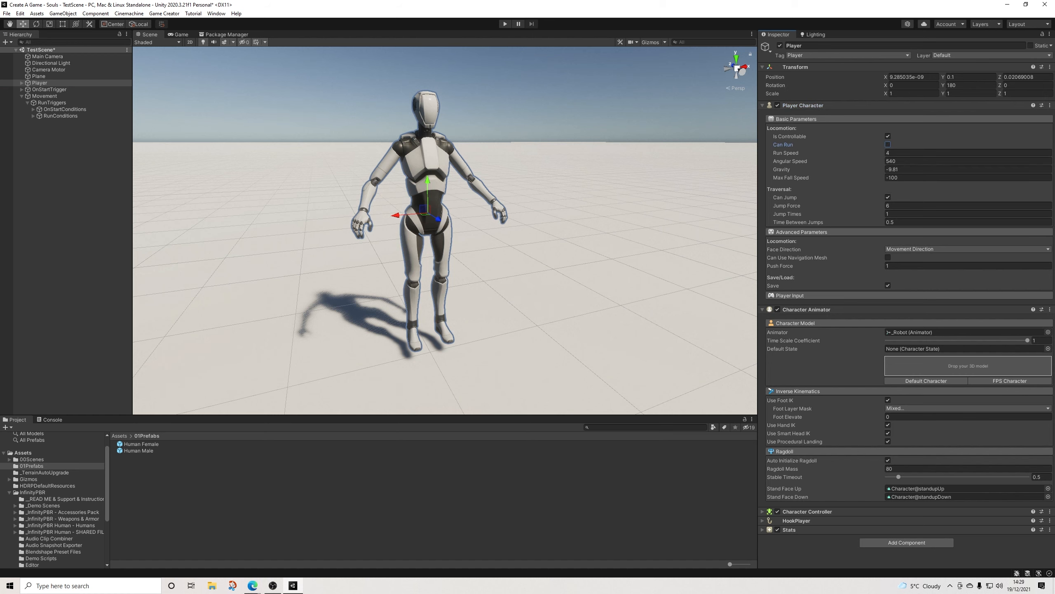
left_click(803, 105)
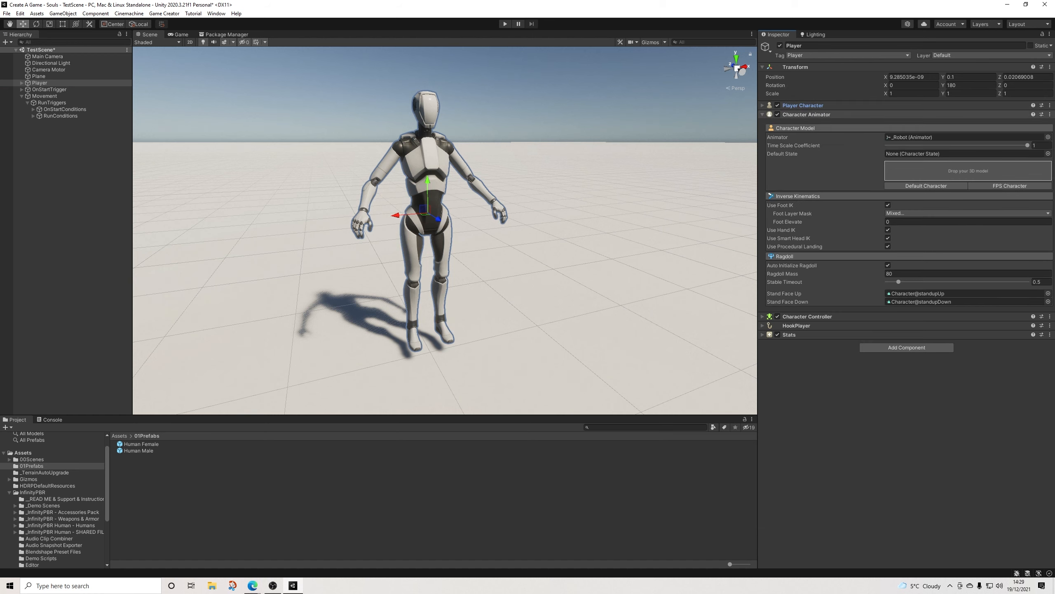
left_click(806, 114)
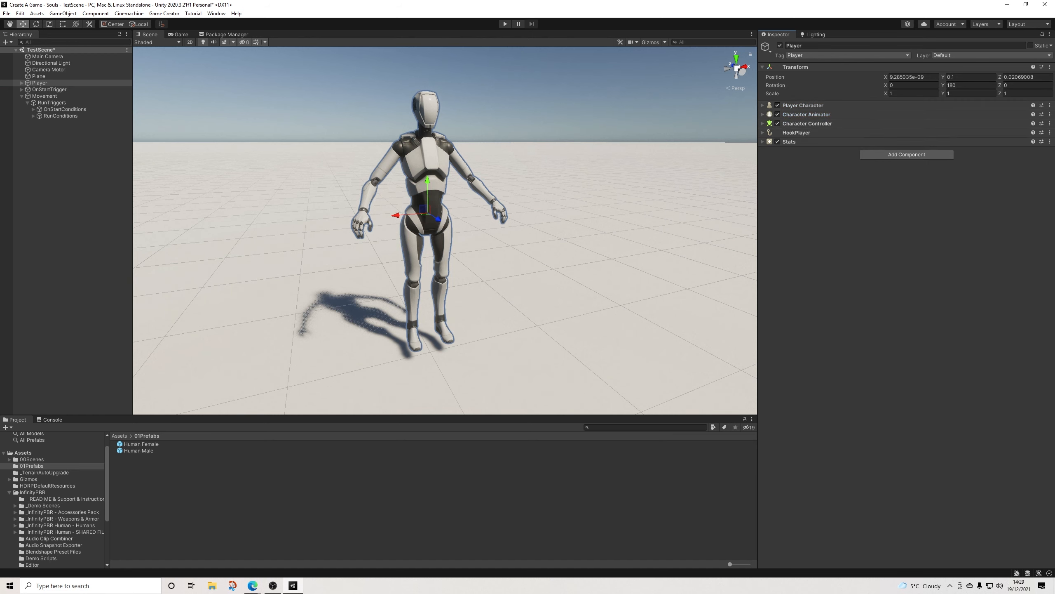
left_click(789, 142)
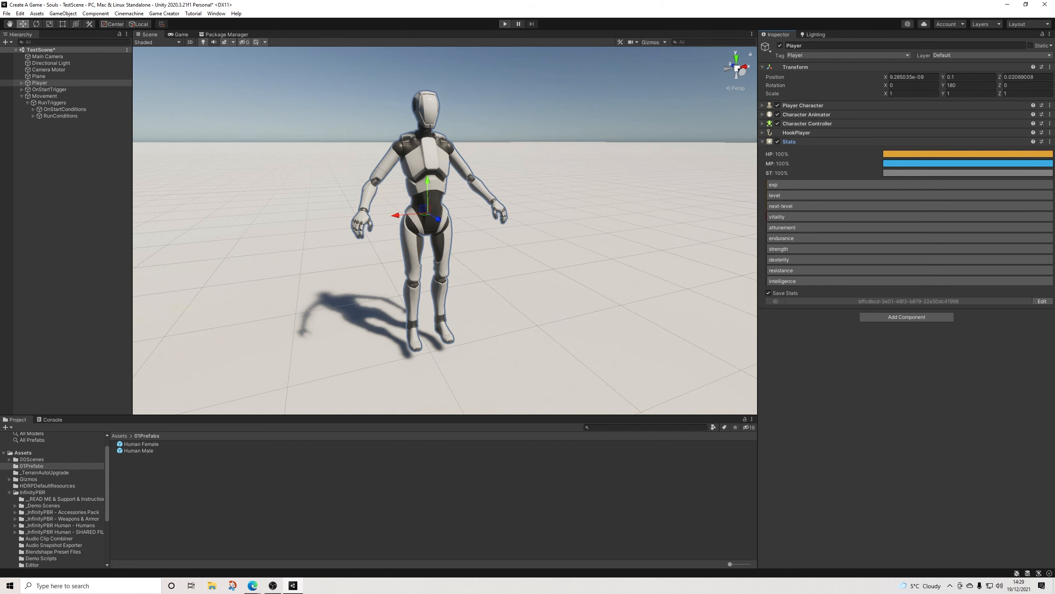
Step: Play-test the scene by walking forward and running with Left Shift while watching the stamina stat, and exit play mode
key("ctrl+p")
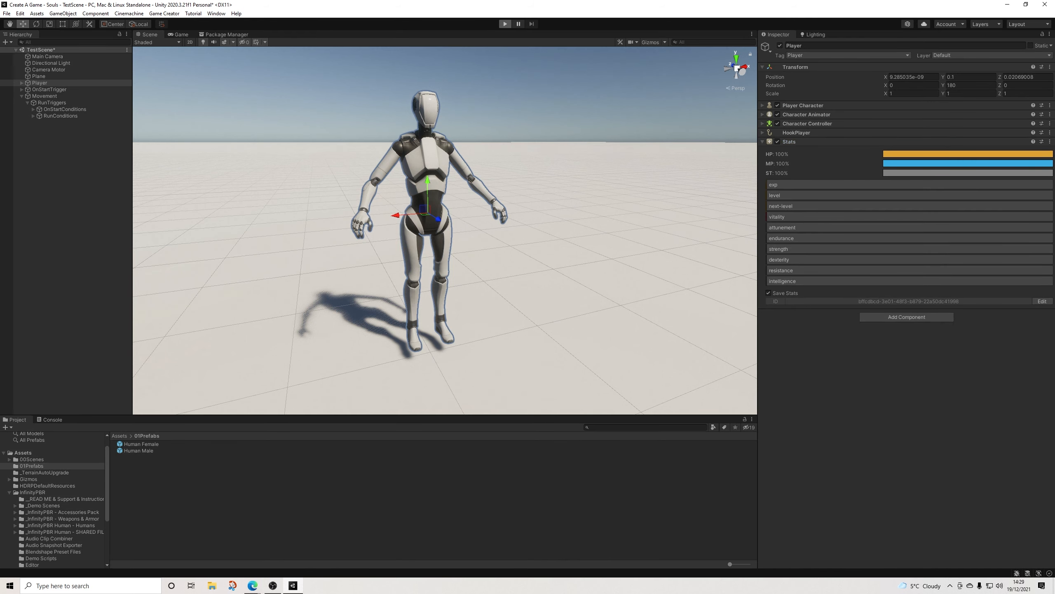
key("w")
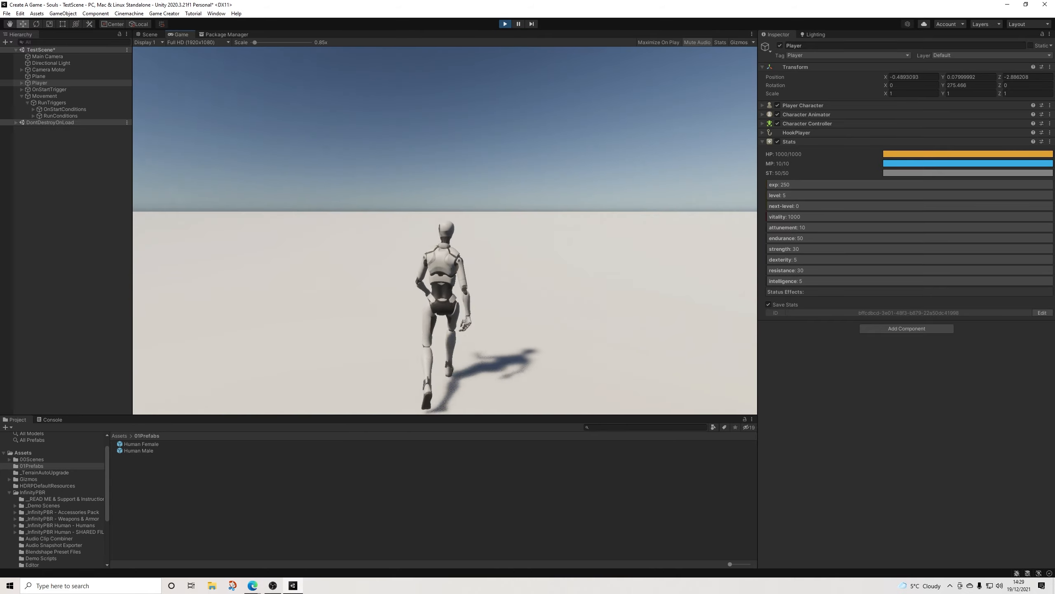
key("shift")
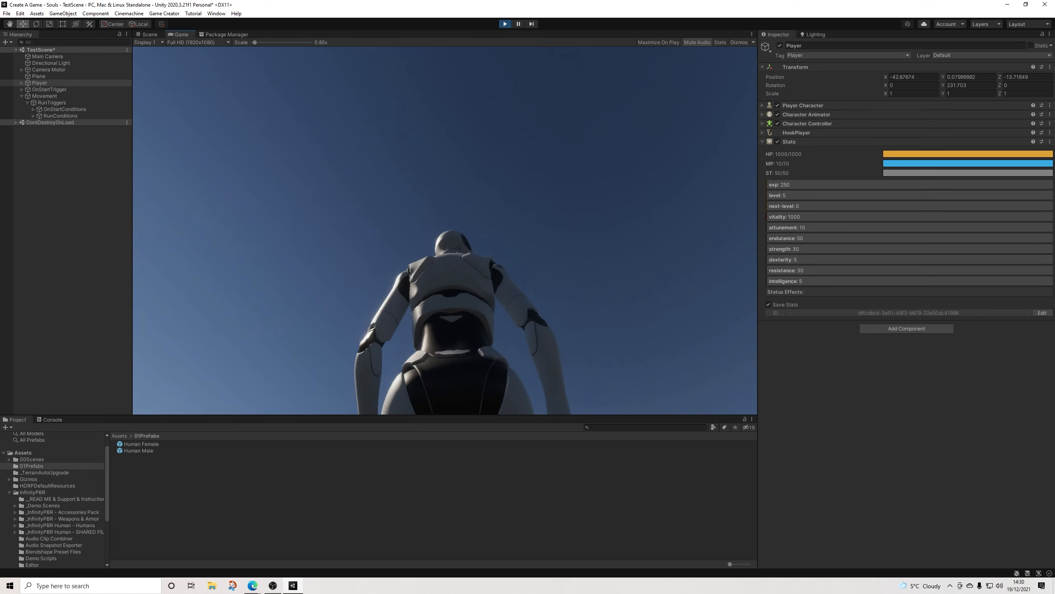
key("ctrl+p")
Step: Create a Game Creator Trigger under Movement, name it DashTrigger and remove its Sphere Collider
left_click(44, 96)
left_click(52, 103)
left_click(27, 103)
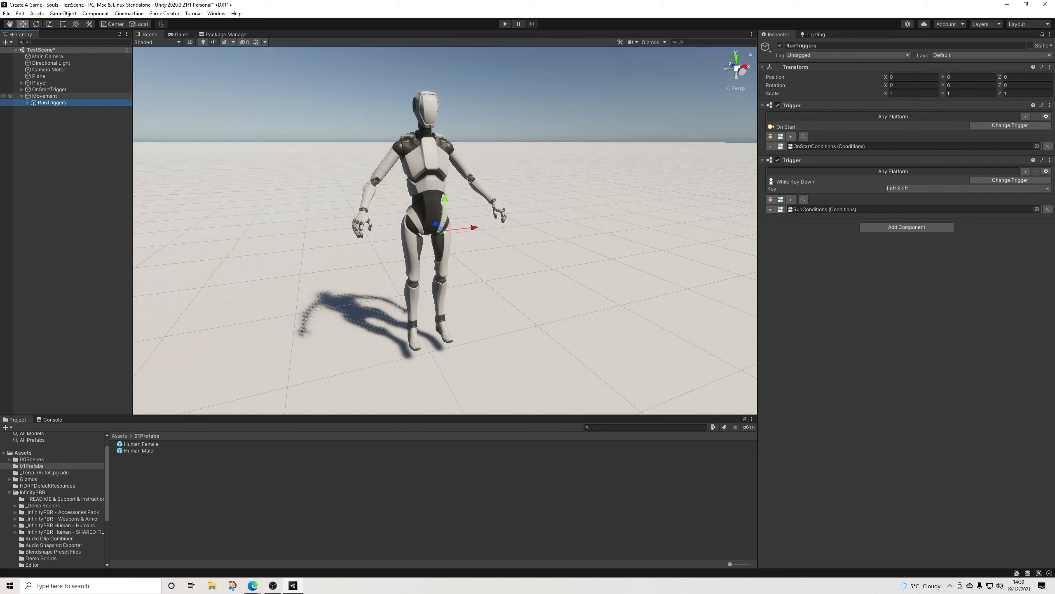
left_click(44, 96)
right_click(46, 96)
mouse_move(88, 195)
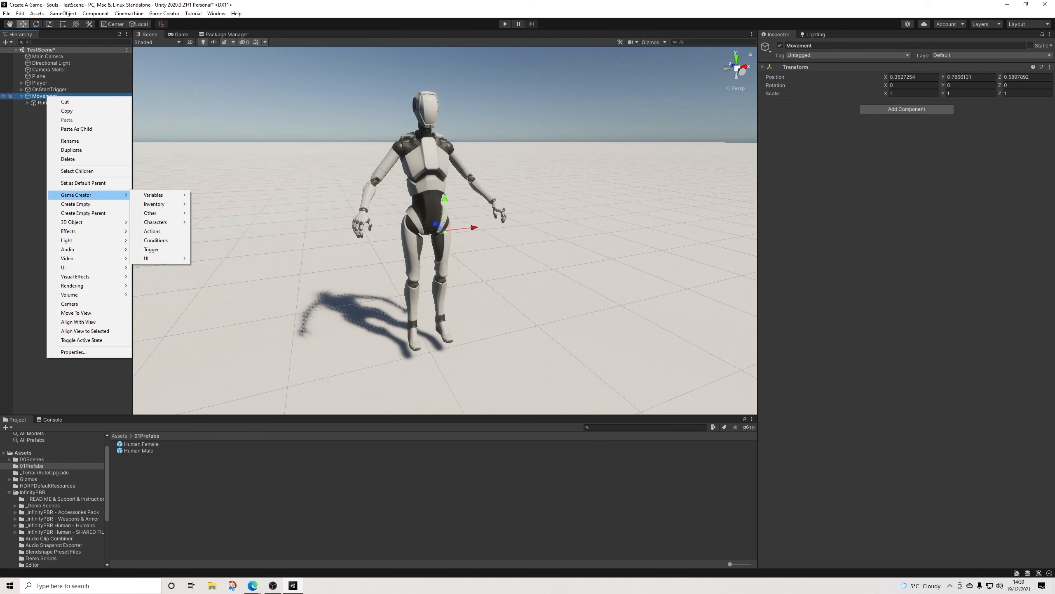
left_click(151, 249)
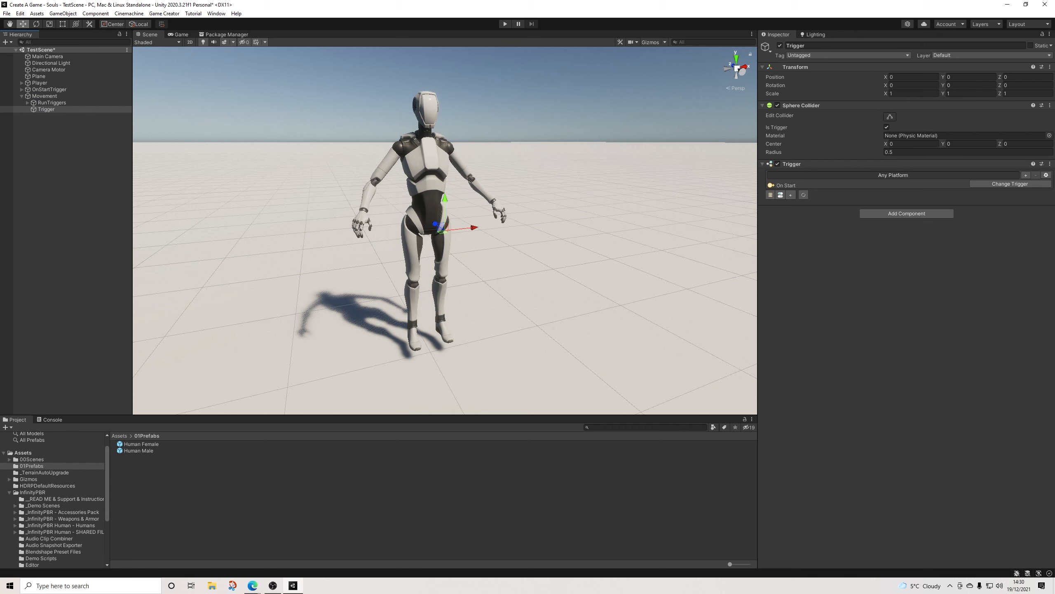
left_click(803, 46)
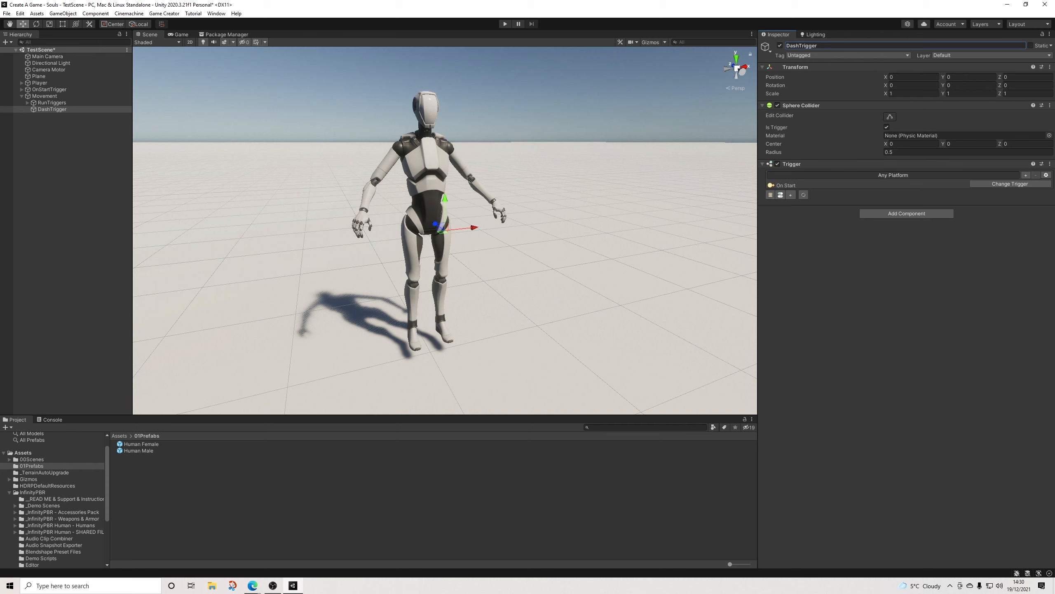
left_click(1050, 105)
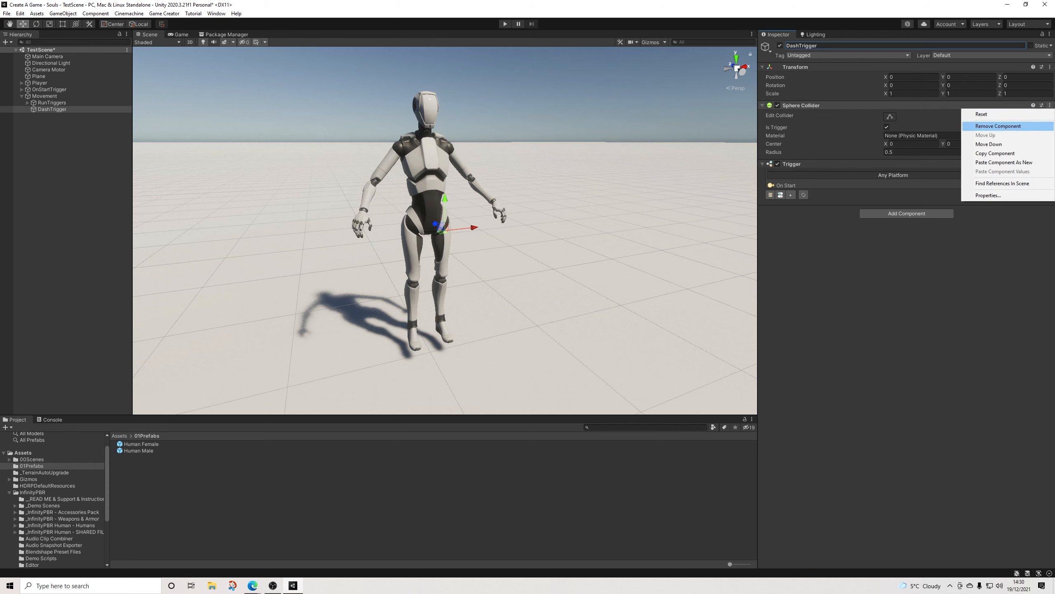
left_click(998, 127)
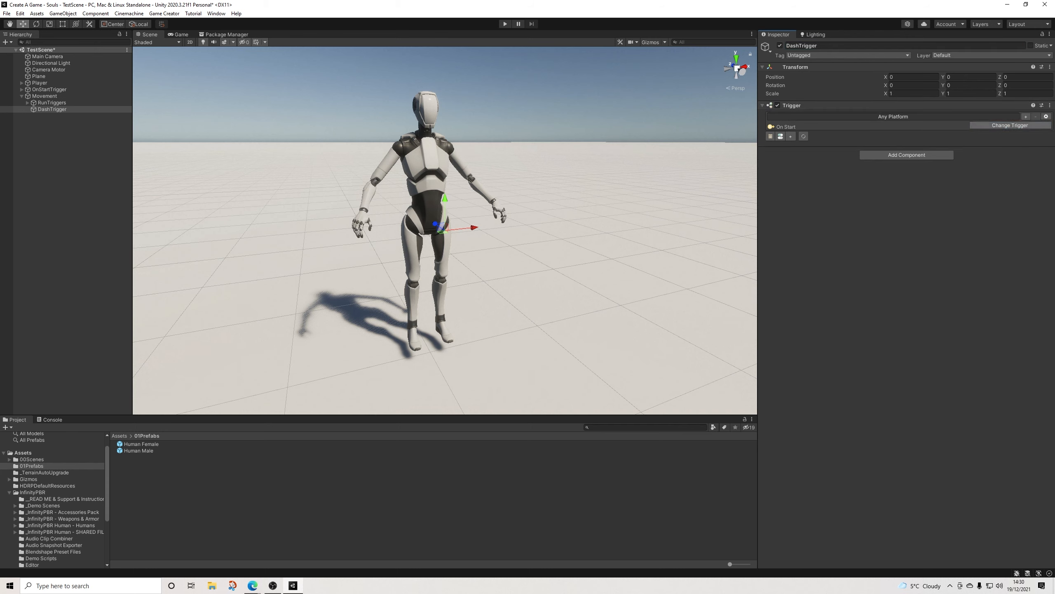
Step: Change DashTrigger's trigger type to On Key Down with Left Control as its key code
left_click(1010, 125)
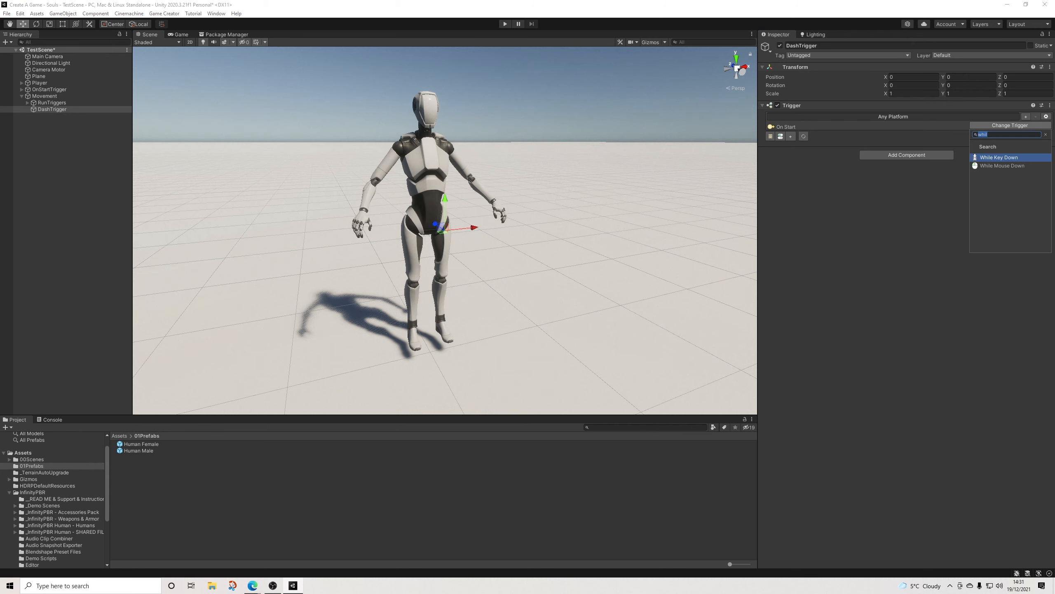
type("on")
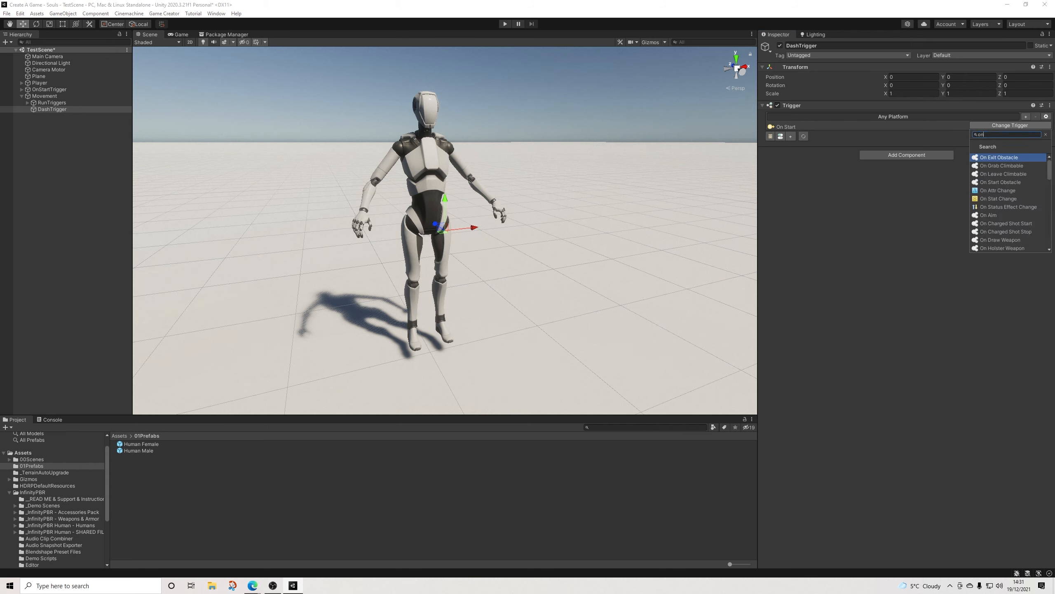
type(" key")
key("Return")
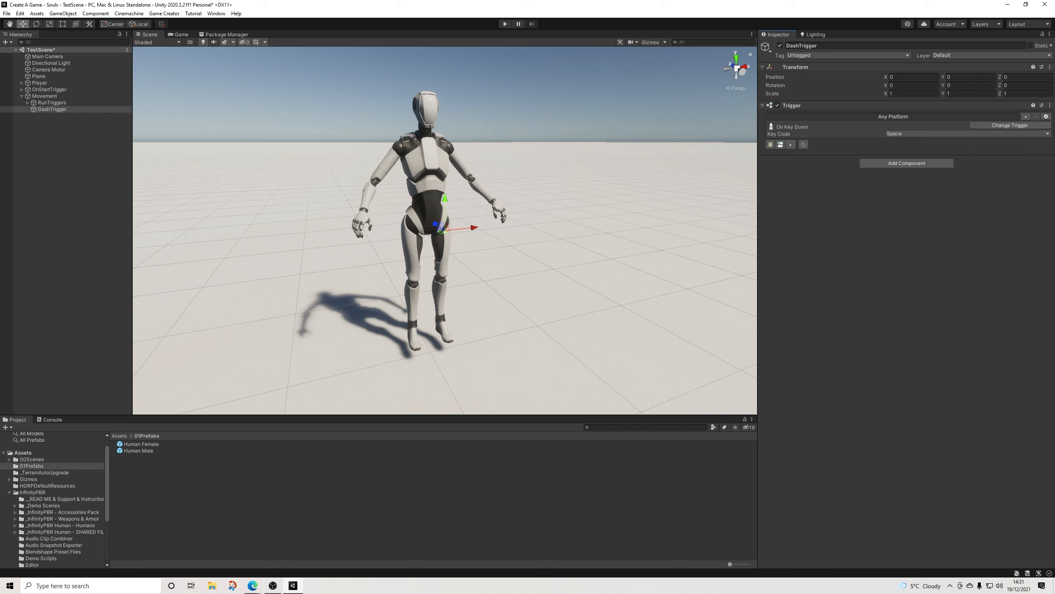
left_click(956, 134)
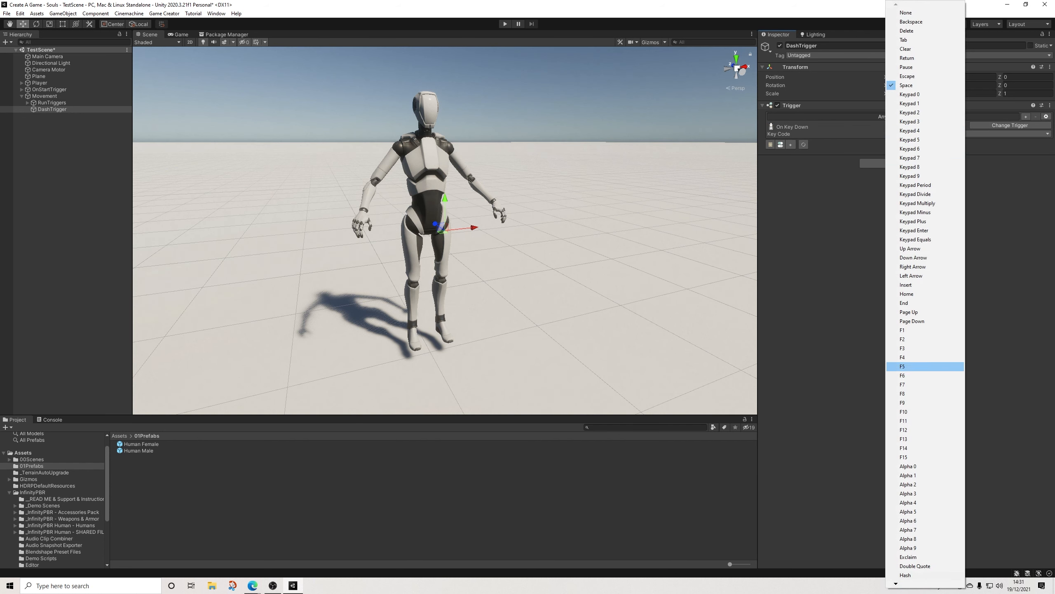
key("l")
key("l")
key("l")
key("l")
key("l")
key("l")
key("l")
key("Return")
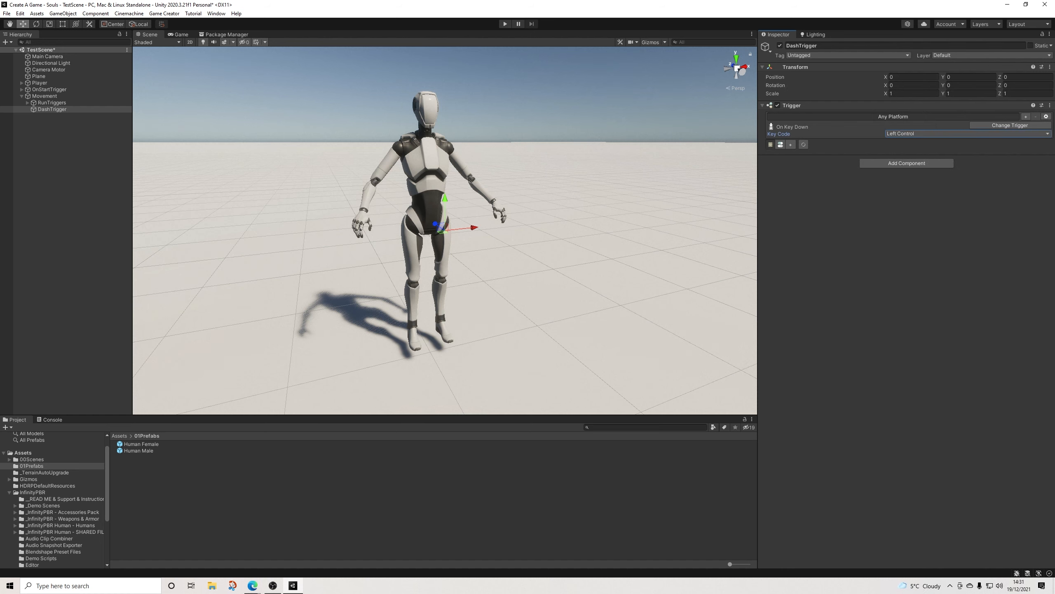
Step: Attach an Actions object to DashTrigger and add a Character Dash action for the Player with an impulse value of 3
left_click(771, 144)
left_click(28, 109)
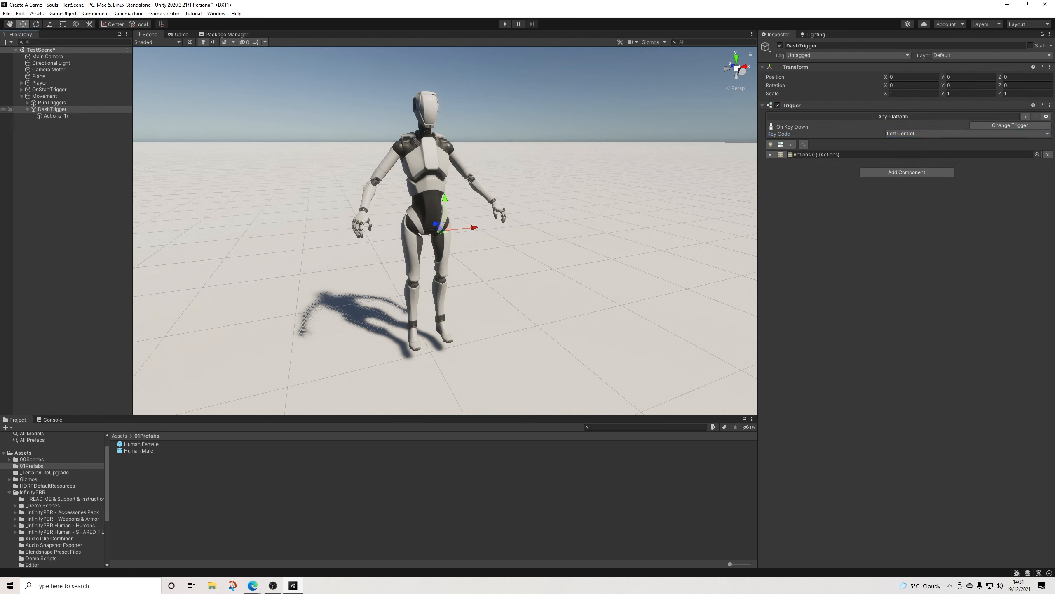
left_click(56, 116)
left_click(806, 116)
type("dash")
key("Return")
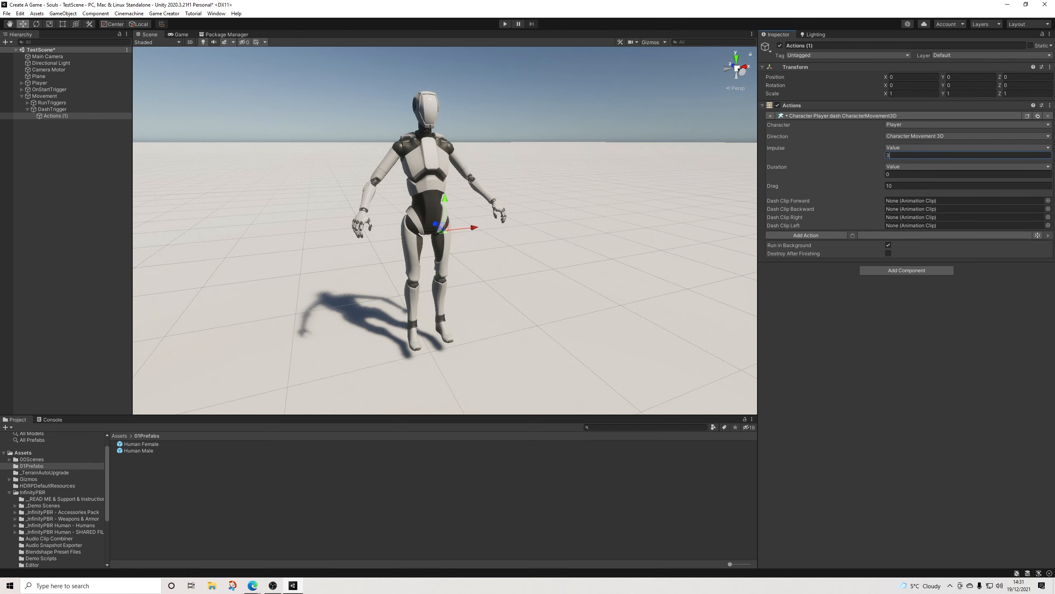
Step: Play-test the scene by walking in several directions and trying the jump and dash movements
left_click(506, 24)
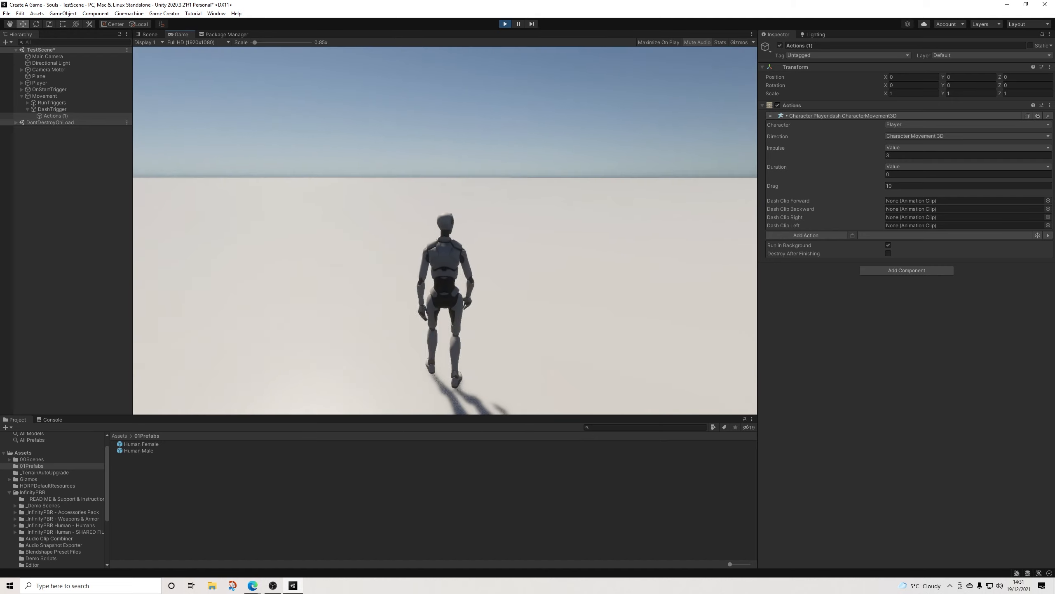
key("space")
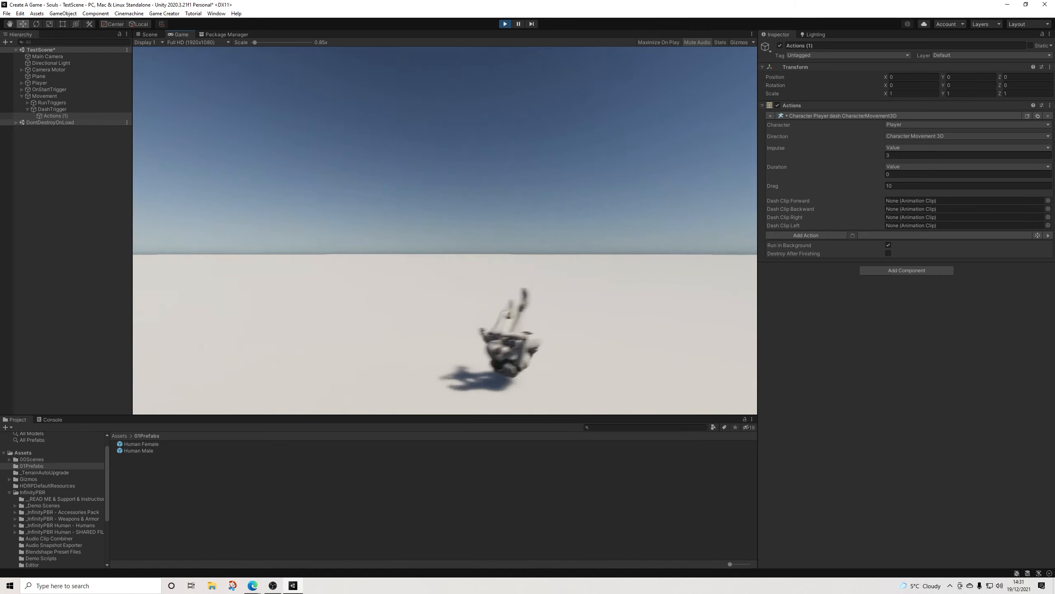
key("space")
key("w")
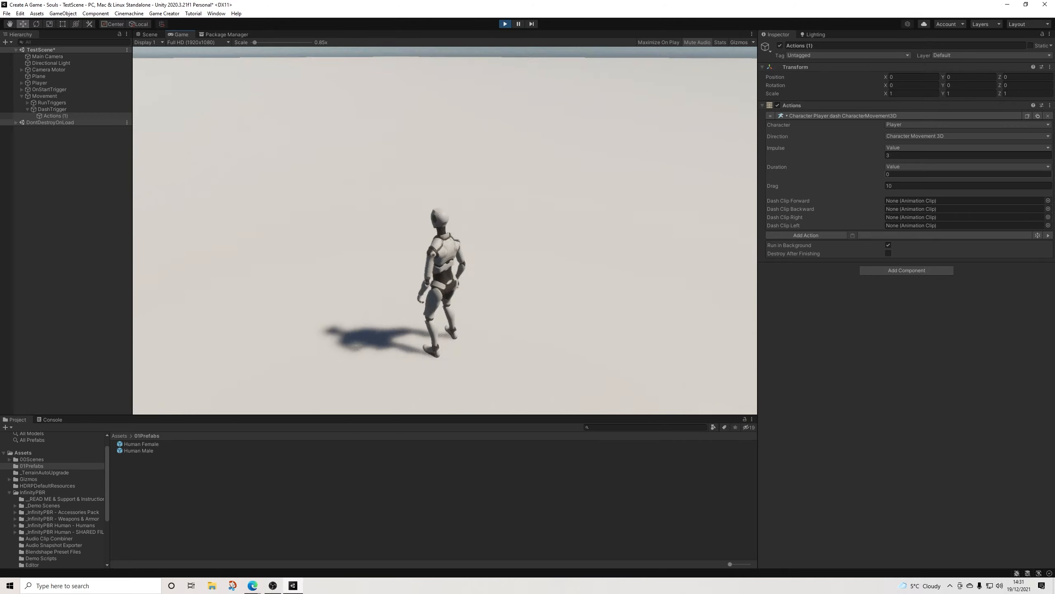
key("space")
key("a")
key("space")
key("space")
key("w")
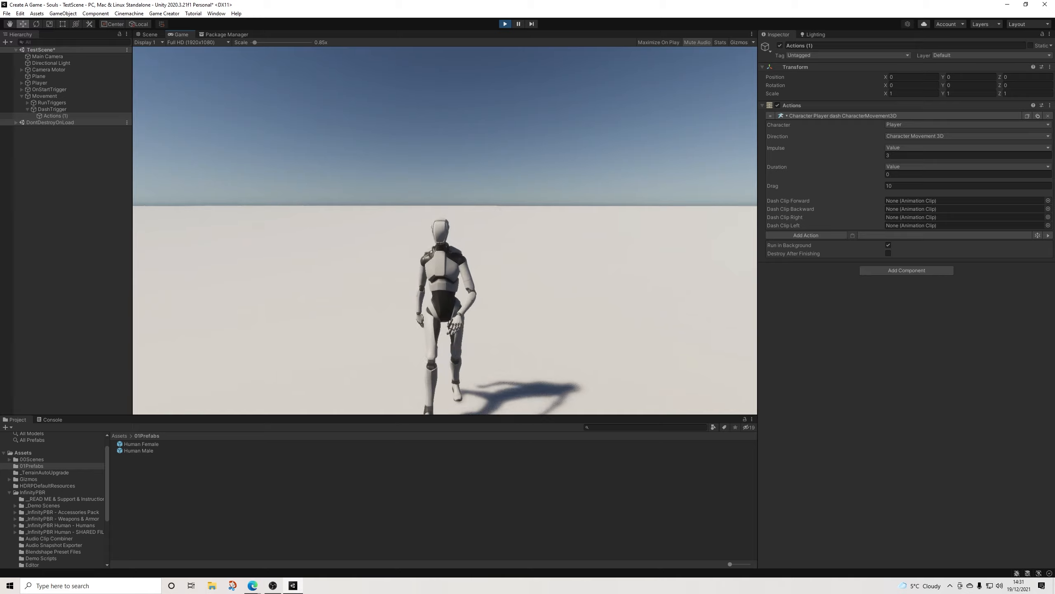
key("s")
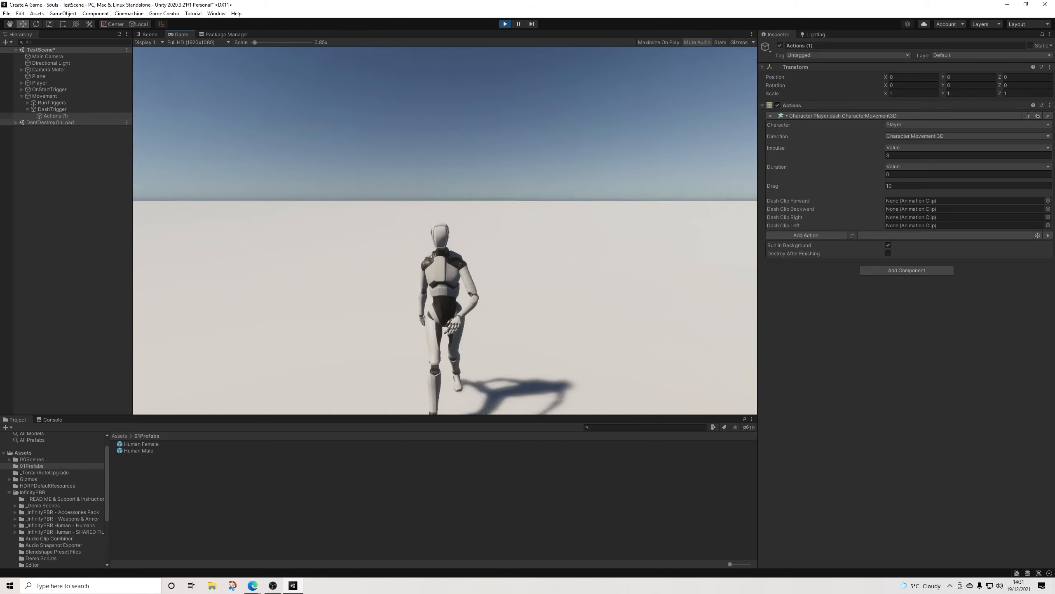
key("a")
key("w")
key("a")
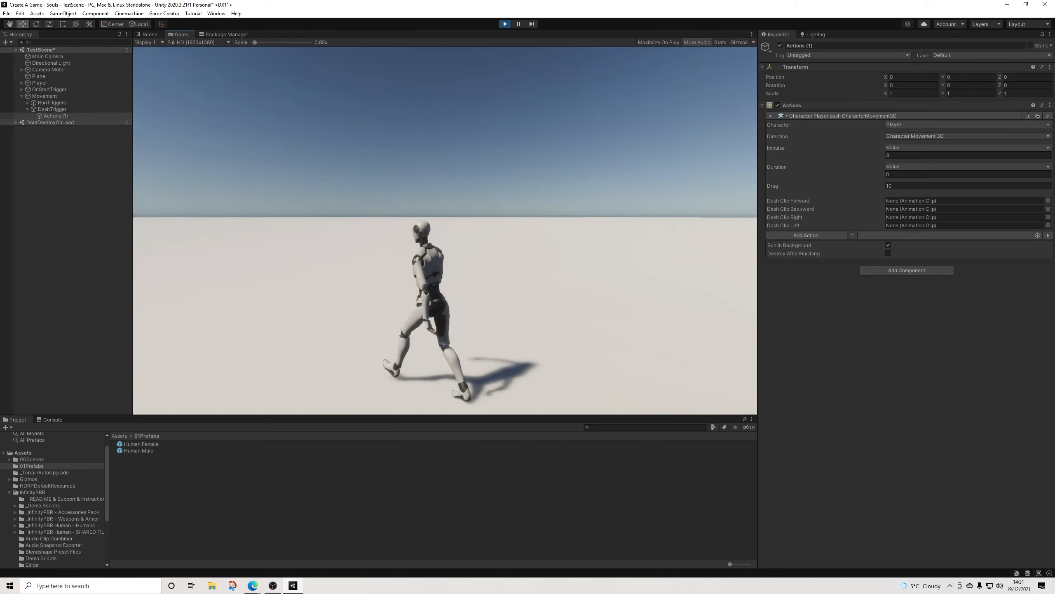
key("w")
key("space")
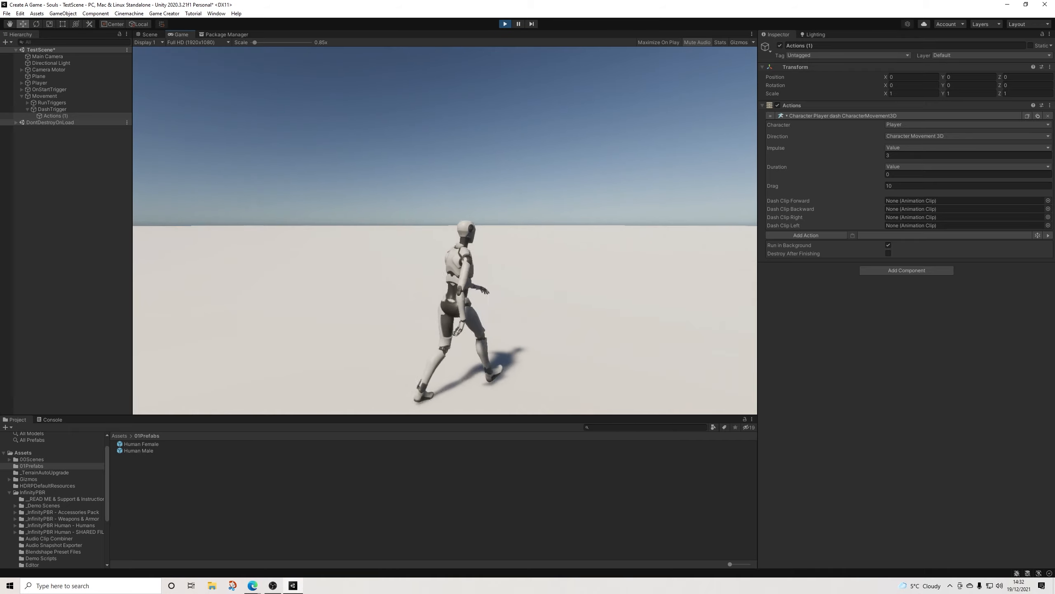
key("space")
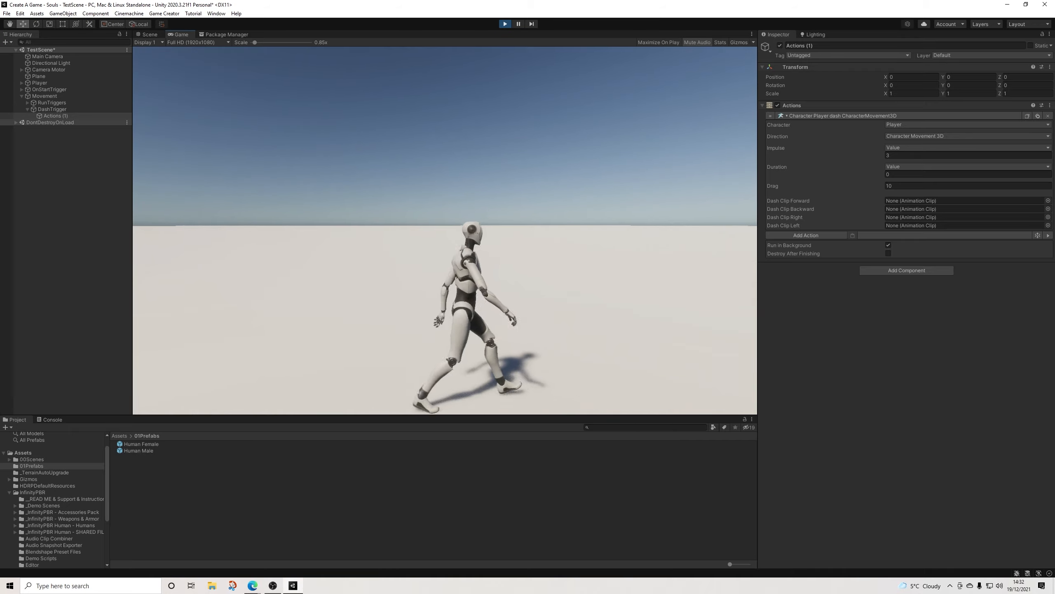
key("w")
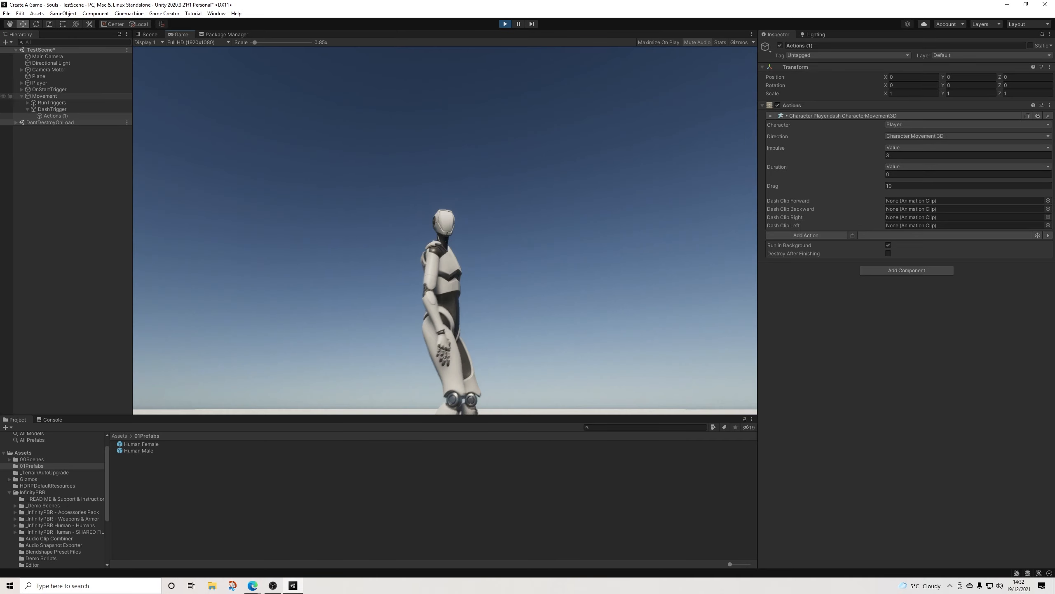
Step: Inspect the Player's Stats during play while walking, running and trying a dash to check stamina, and exit play mode
left_click(40, 83)
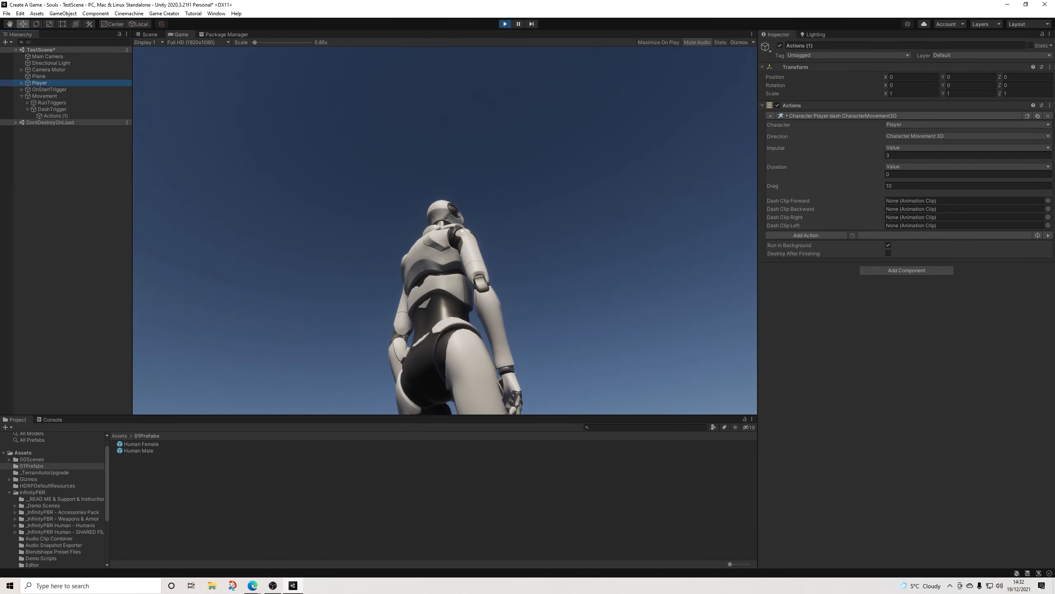
left_click(444, 230)
key("w")
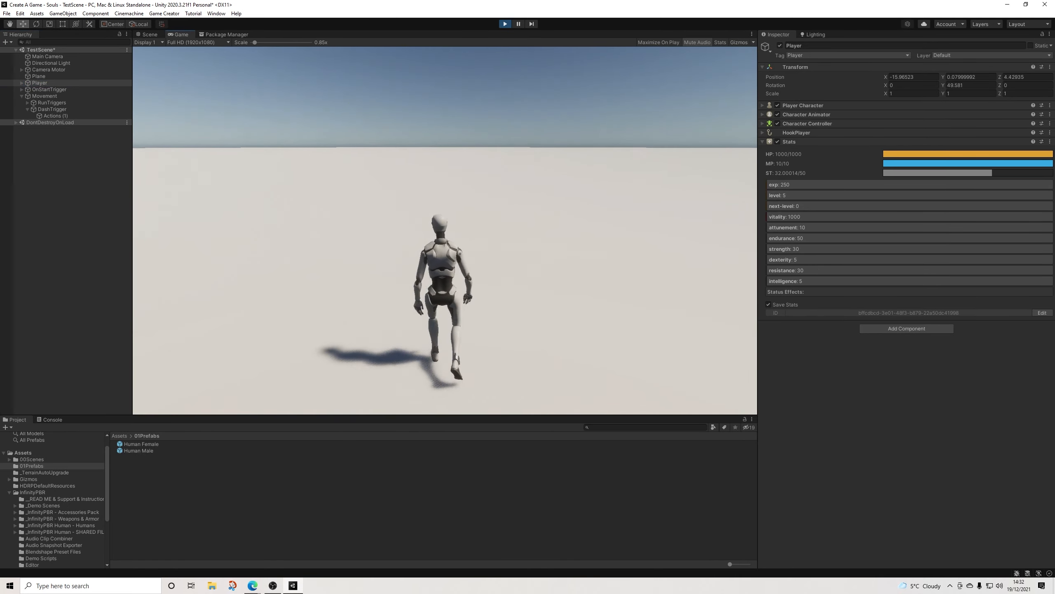
key("shift")
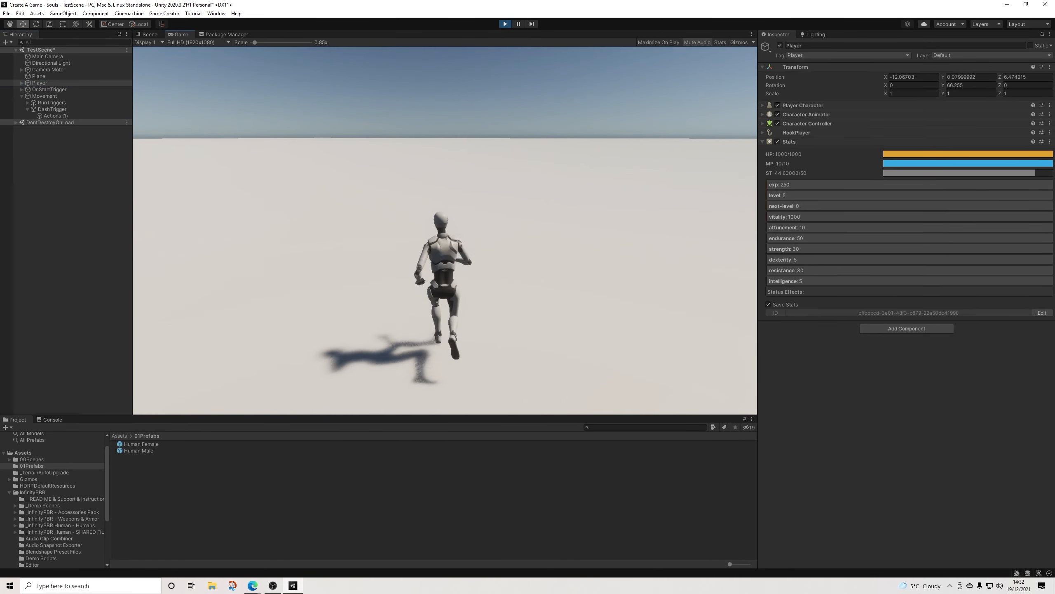
key("space")
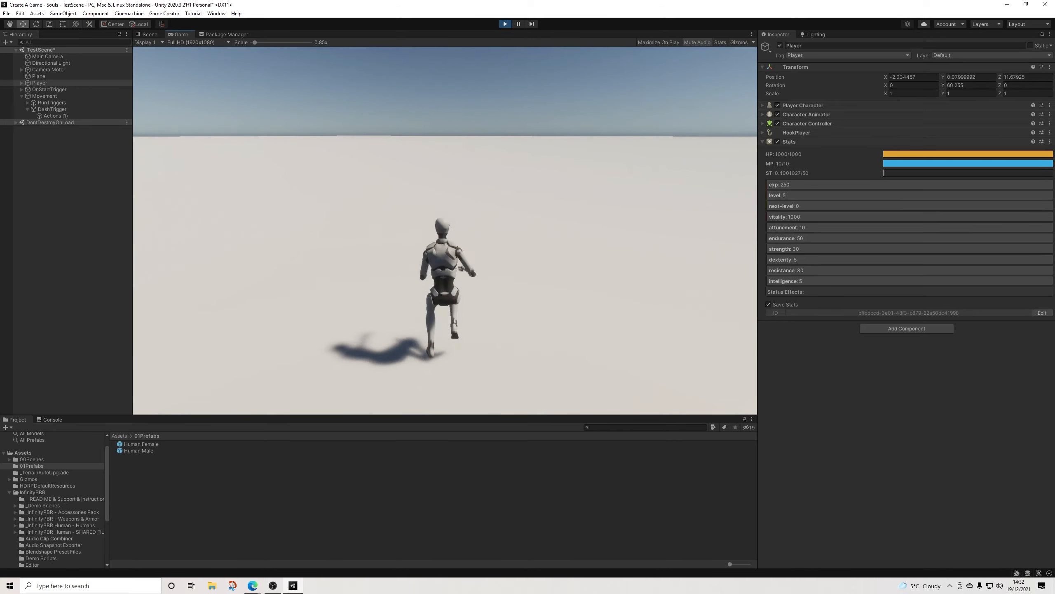
key("ctrl+p")
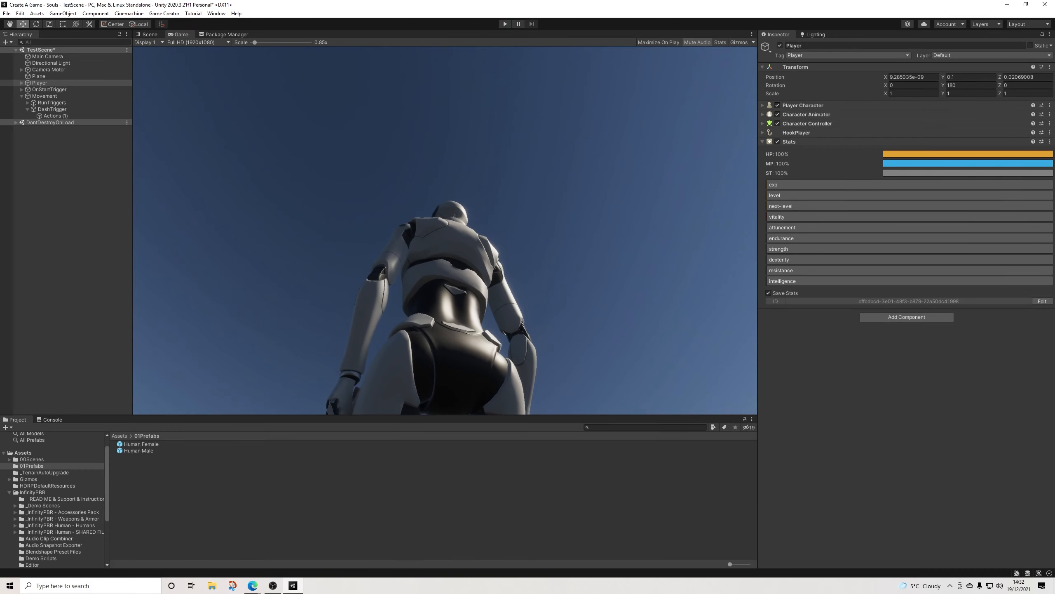
scroll(445, 230, "down", 5)
left_click(498, 104)
key("super")
key("super")
middle_click_drag(435, 225, 455, 235)
scroll(461, 231, "up", 3)
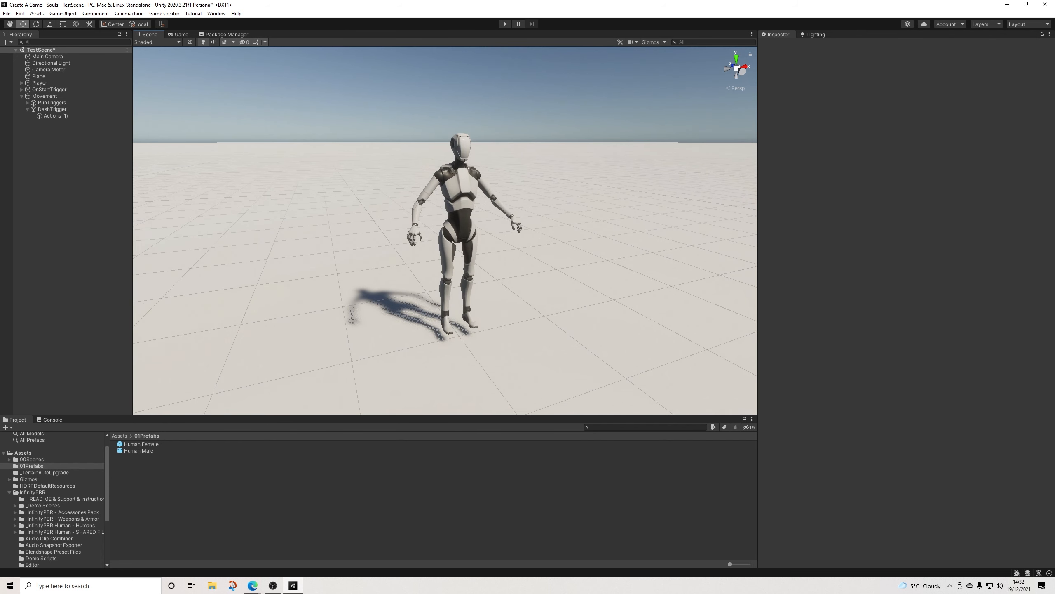
left_click_drag(455, 235, 649, 252, "alt")
middle_click_drag(648, 252, 555, 269)
left_click_drag(555, 269, 216, 252, "alt")
middle_click_drag(217, 252, 154, 237)
scroll(153, 237, "up", 2)
scroll(437, 208, "up", 1)
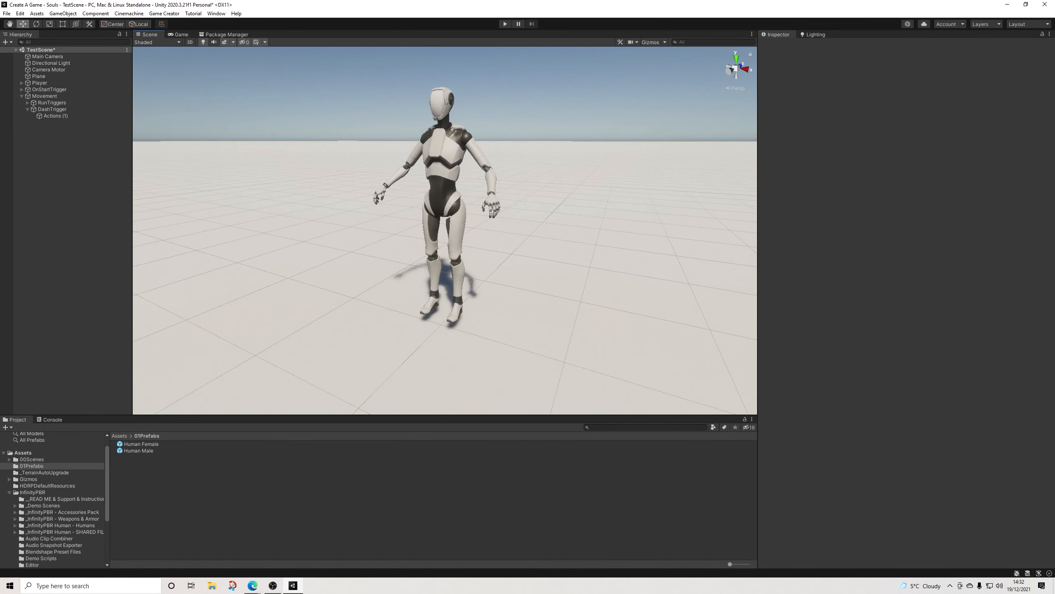
scroll(457, 245, "down", 3)
left_click_drag(457, 245, 523, 248, "alt")
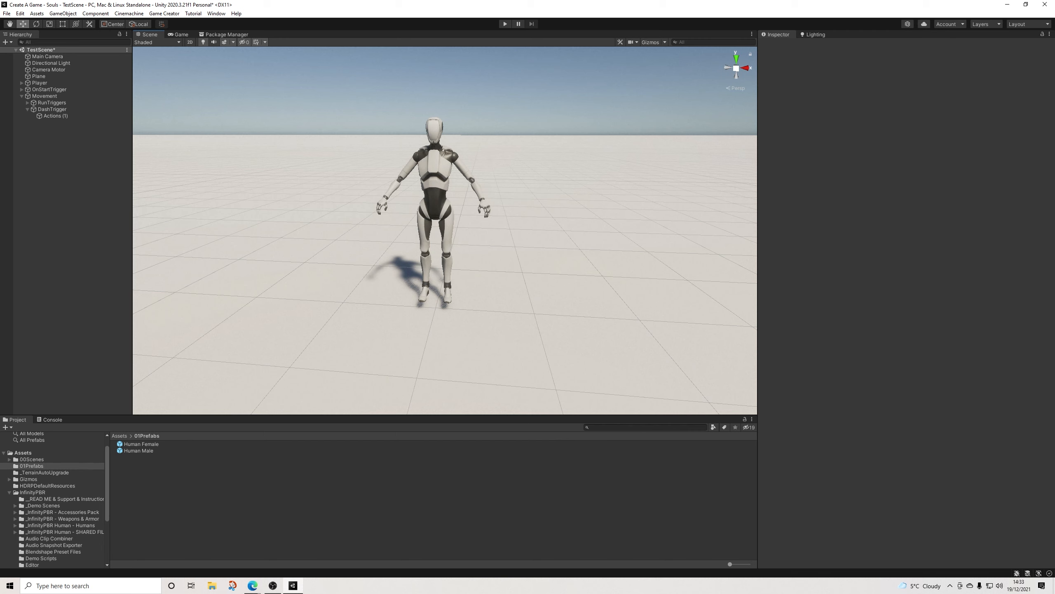
middle_click_drag(445, 220, 463, 231)
scroll(463, 231, "up", 4)
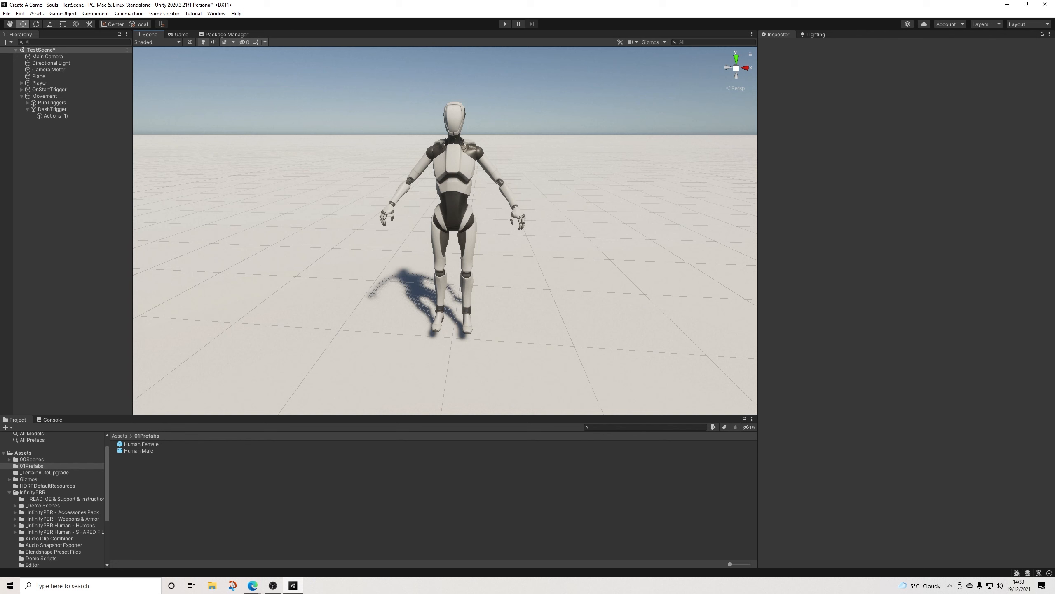
Step: Create a new scene named 02CharacterCreation in the 00Scenes folder
left_click(31, 459)
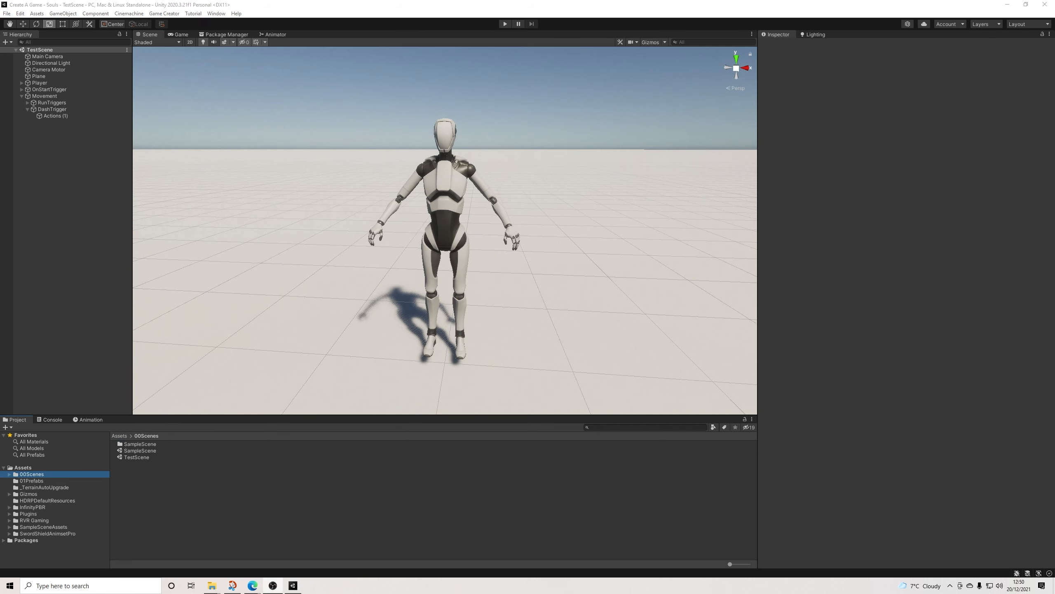
right_click(138, 477)
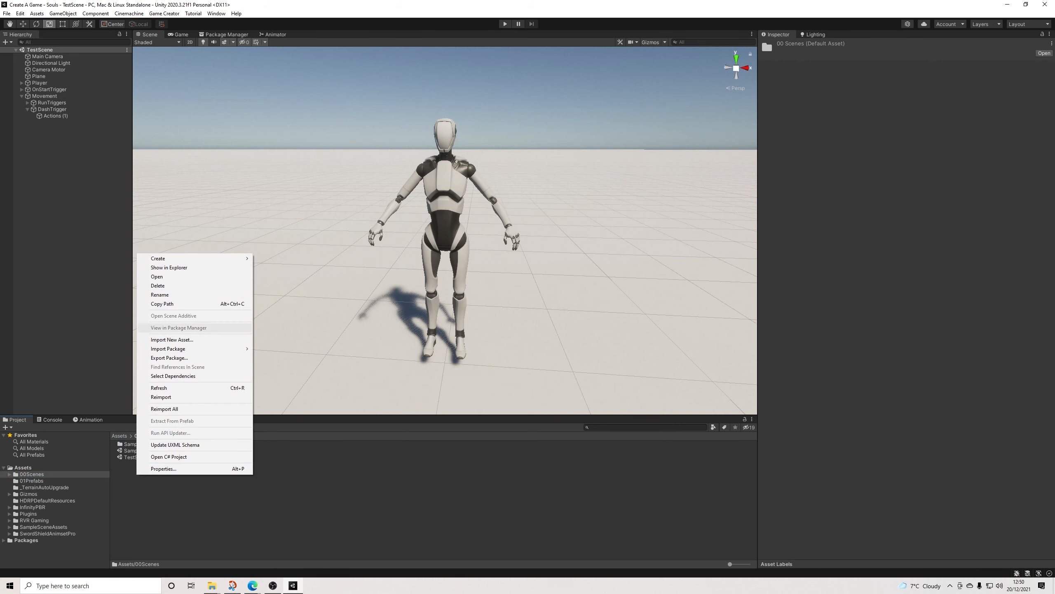
mouse_move(195, 258)
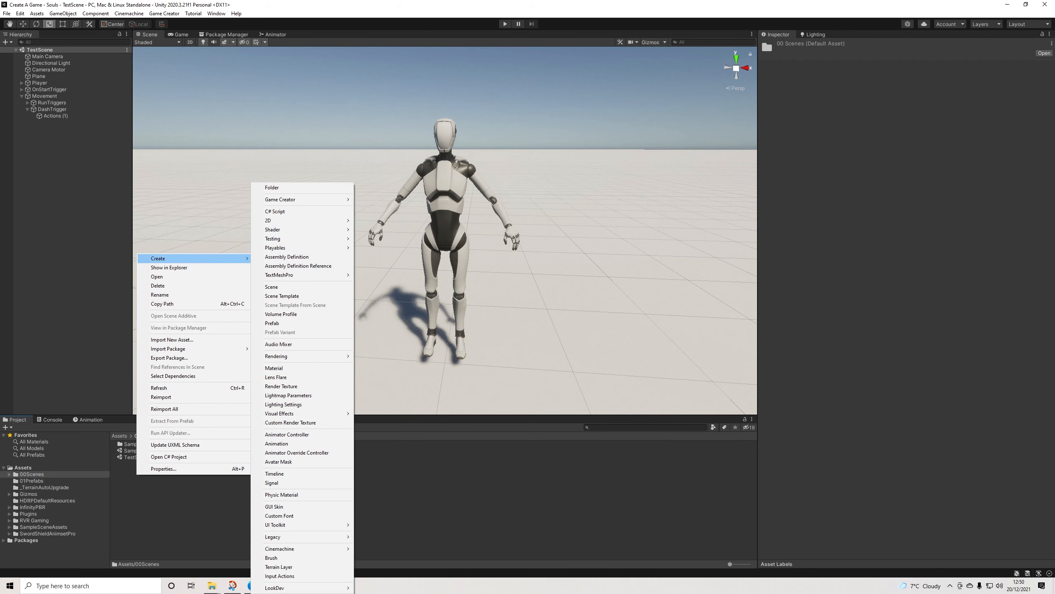
left_click(271, 287)
left_click(151, 450)
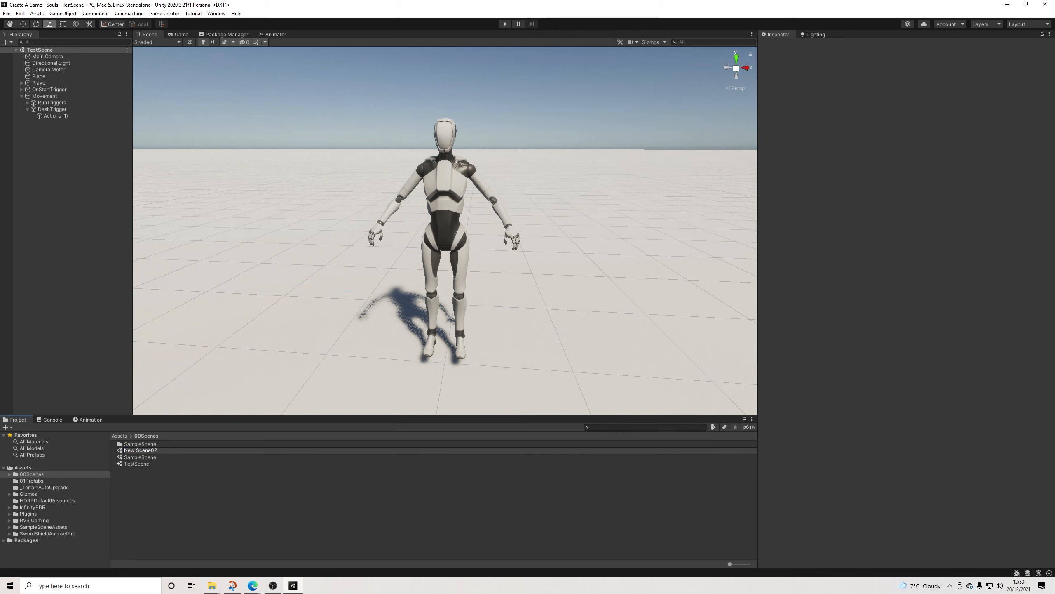
key("BackSpace")
key("BackSpace")
key("BackSpace")
key("BackSpace")
key("BackSpace")
key("BackSpace")
key("BackSpace")
key("BackSpace")
key("BackSpace")
key("BackSpace")
type("02comba")
key("BackSpace")
key("BackSpace")
key("BackSpace")
key("BackSpace")
key("BackSpace")
type("CharacterCreation")
key("Return")
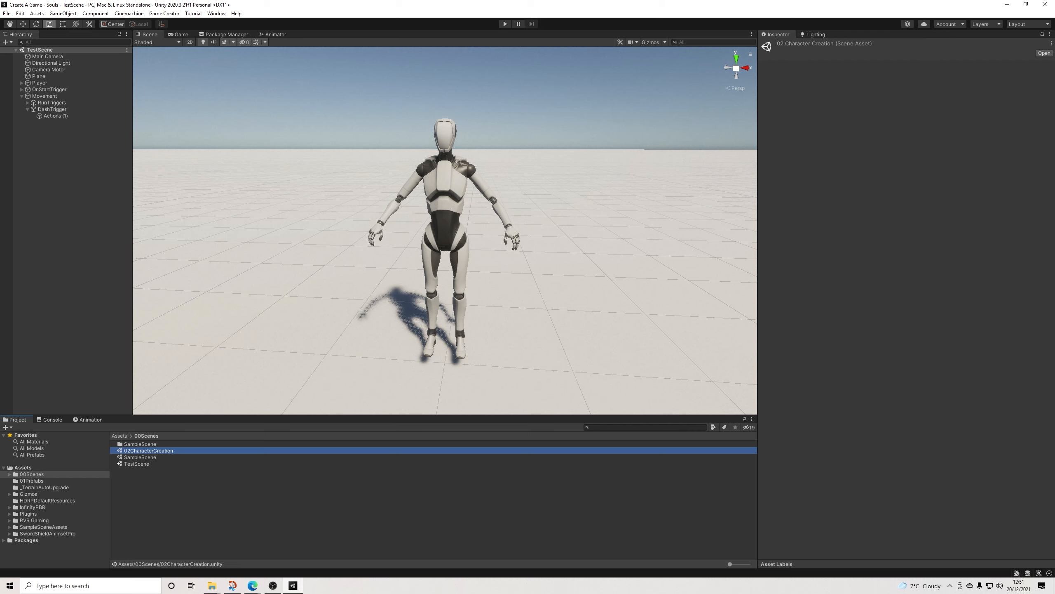
Step: Open the 02CharacterCreation scene and add a plane with its Y and Z positions set to 0
right_click(60, 106)
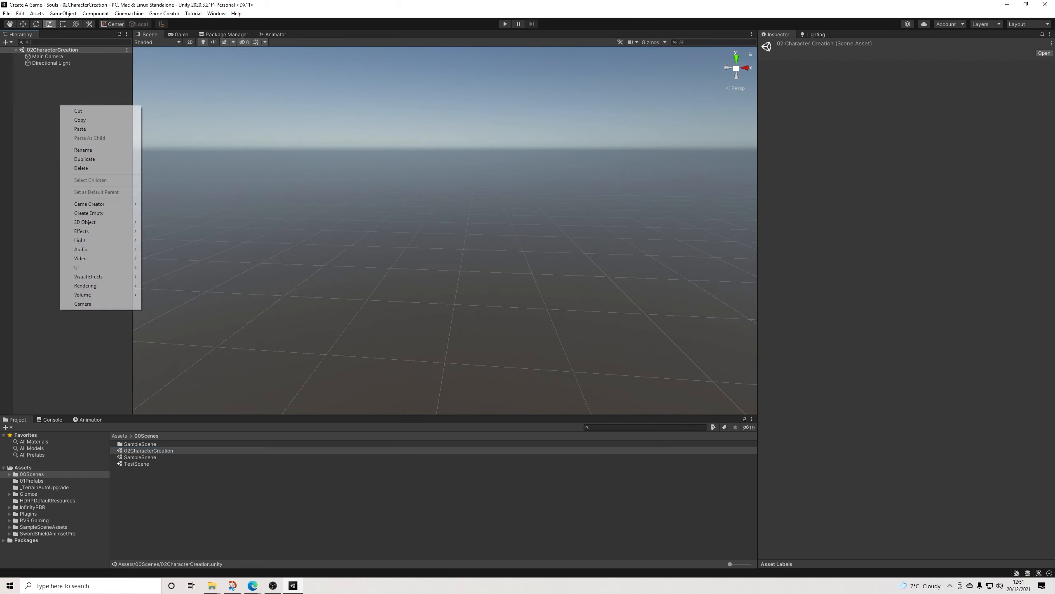
mouse_move(96, 204)
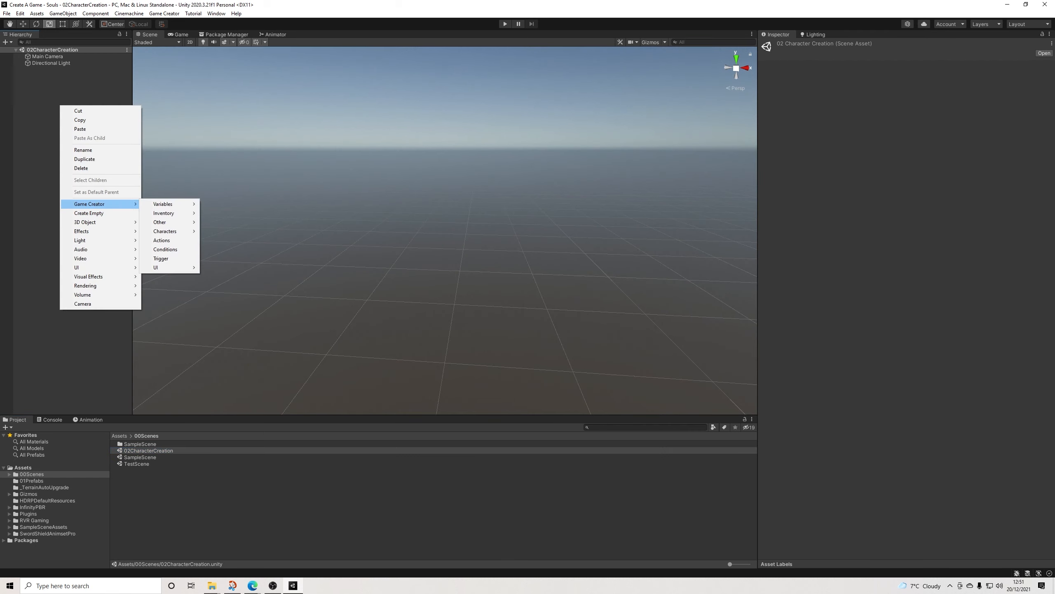
mouse_move(96, 221)
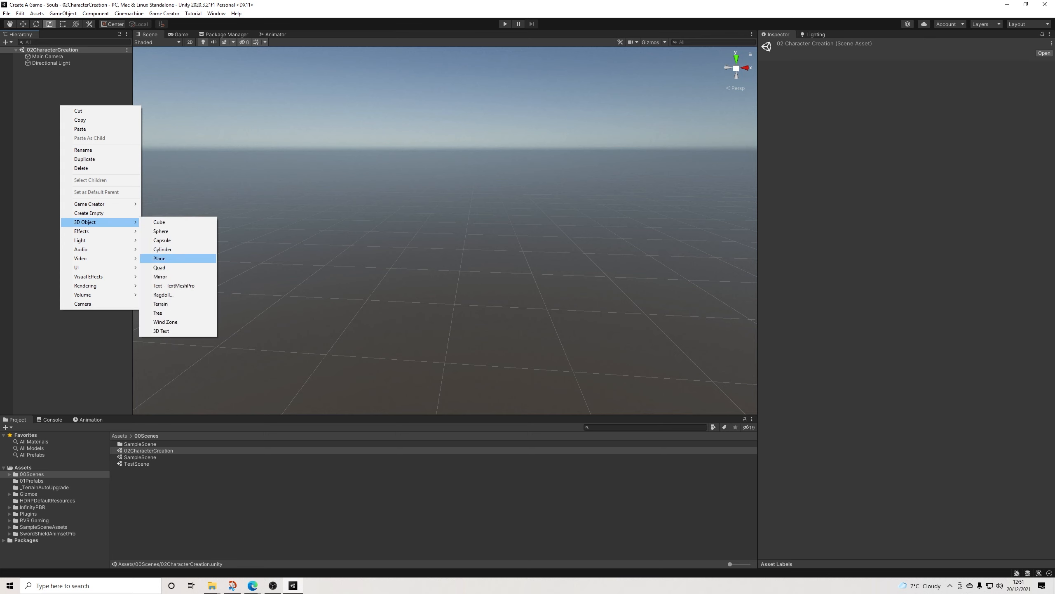
left_click(162, 258)
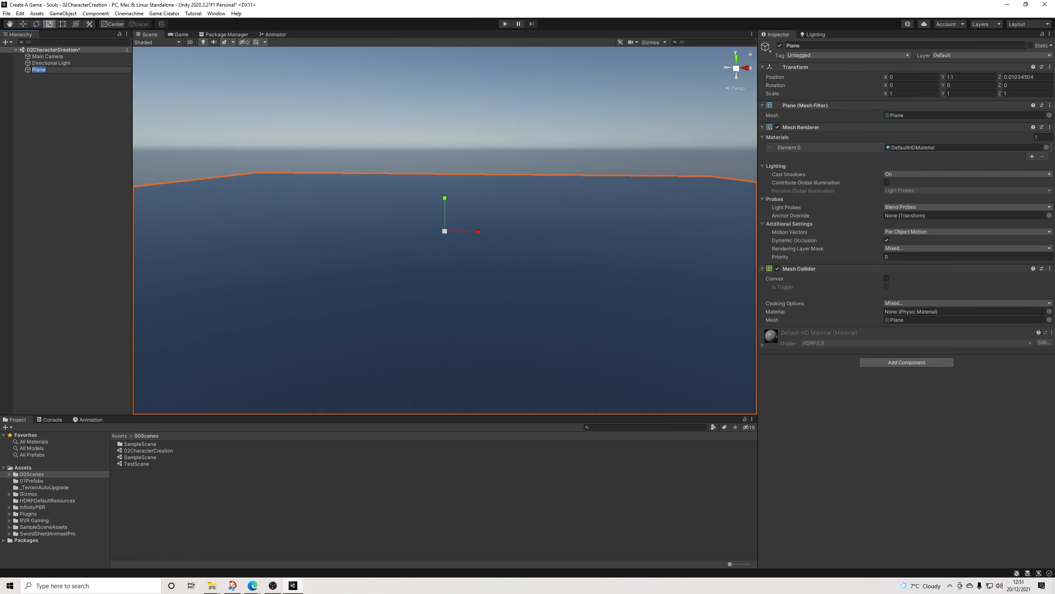
left_click(971, 78)
type("0")
key("Tab")
type("0")
left_click(46, 70)
left_click(51, 63)
left_click(62, 137)
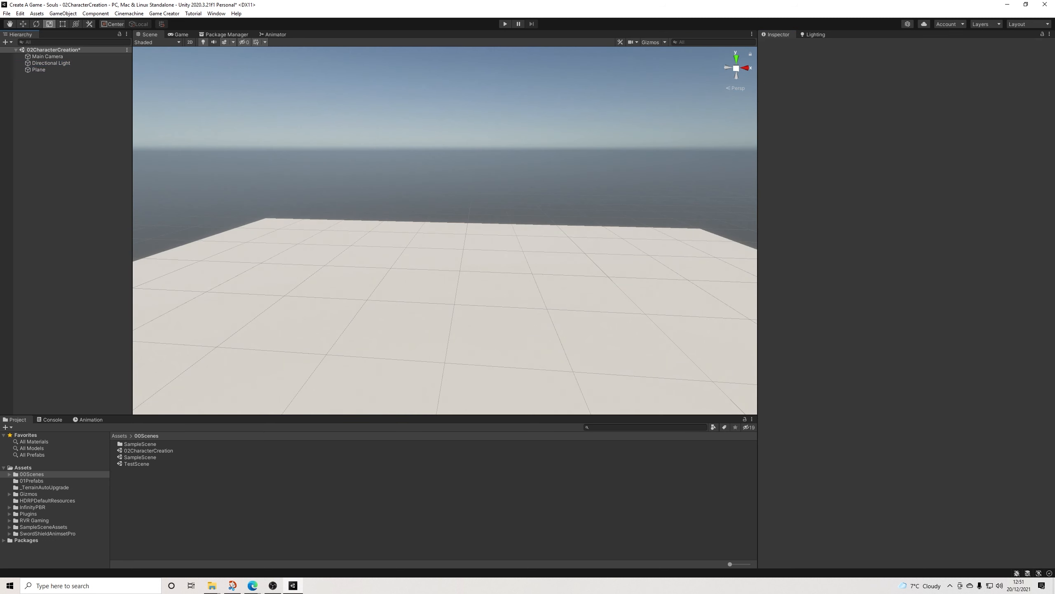
Step: Add two Game Creator Character objects to the scene
right_click(48, 116)
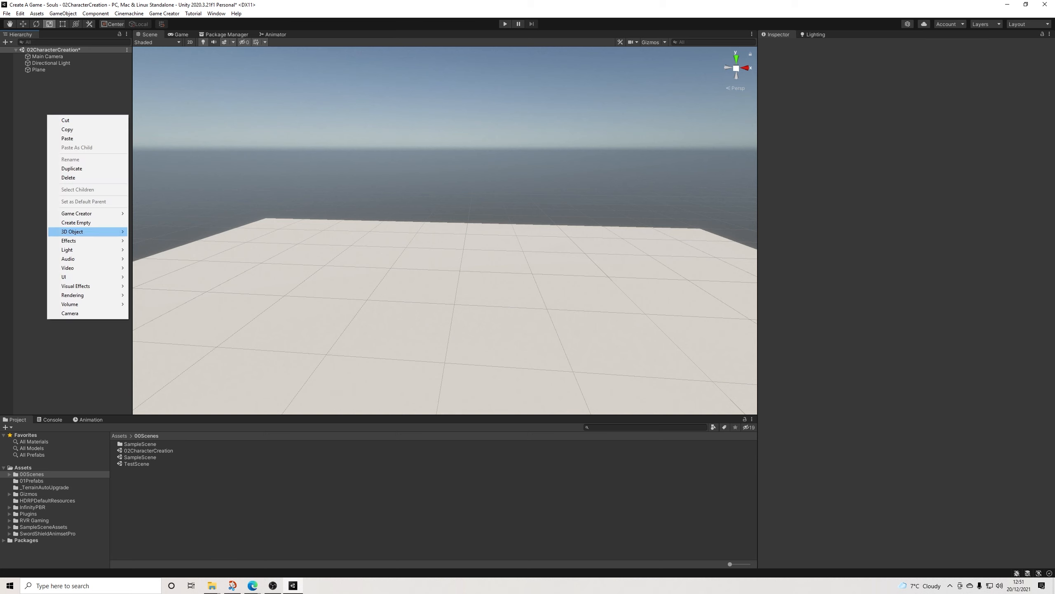
mouse_move(77, 213)
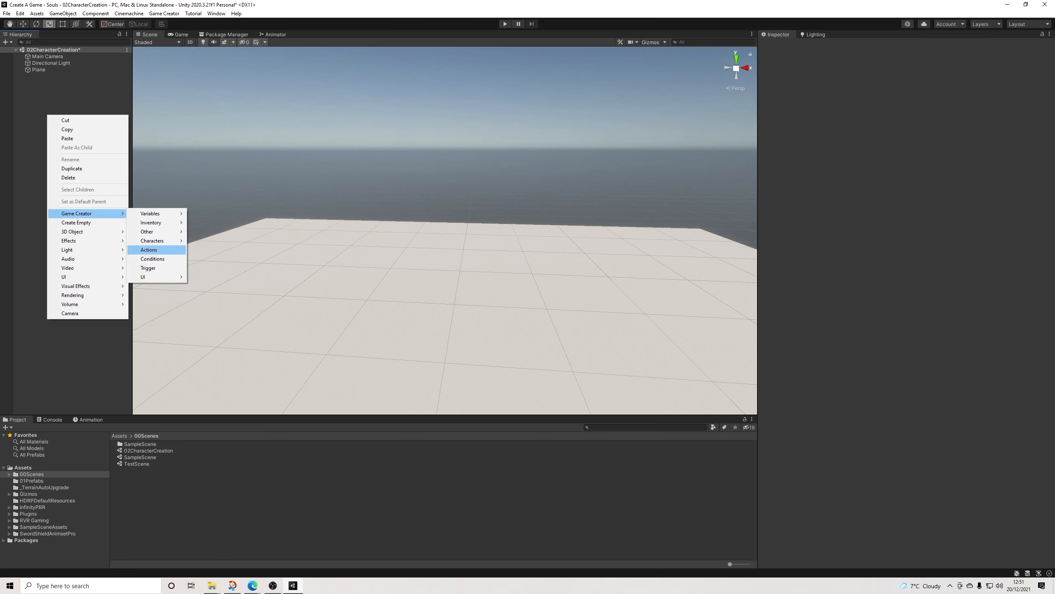
mouse_move(152, 240)
left_click(209, 240)
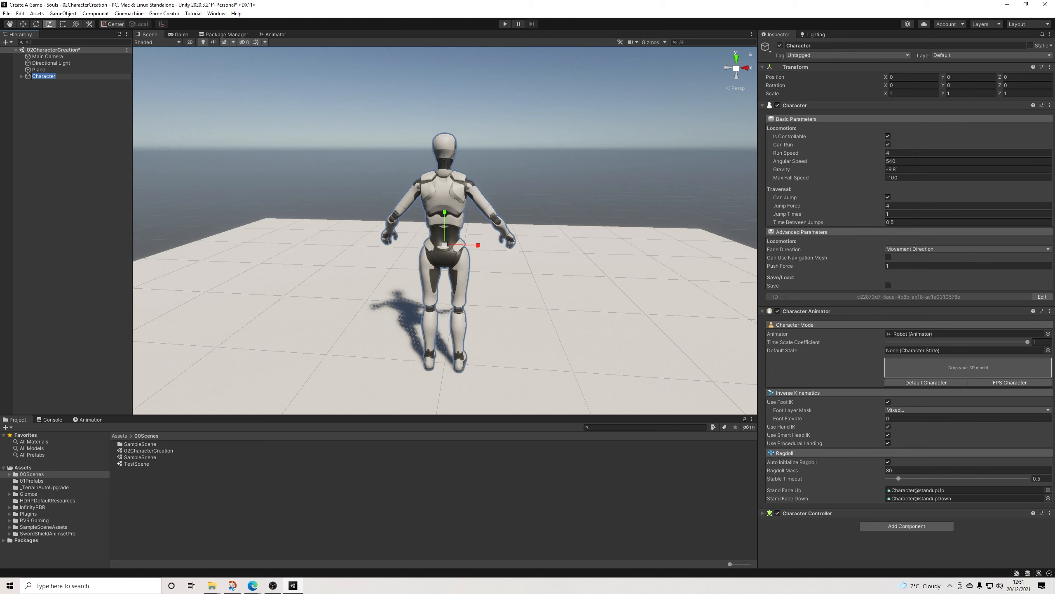
left_click(66, 145)
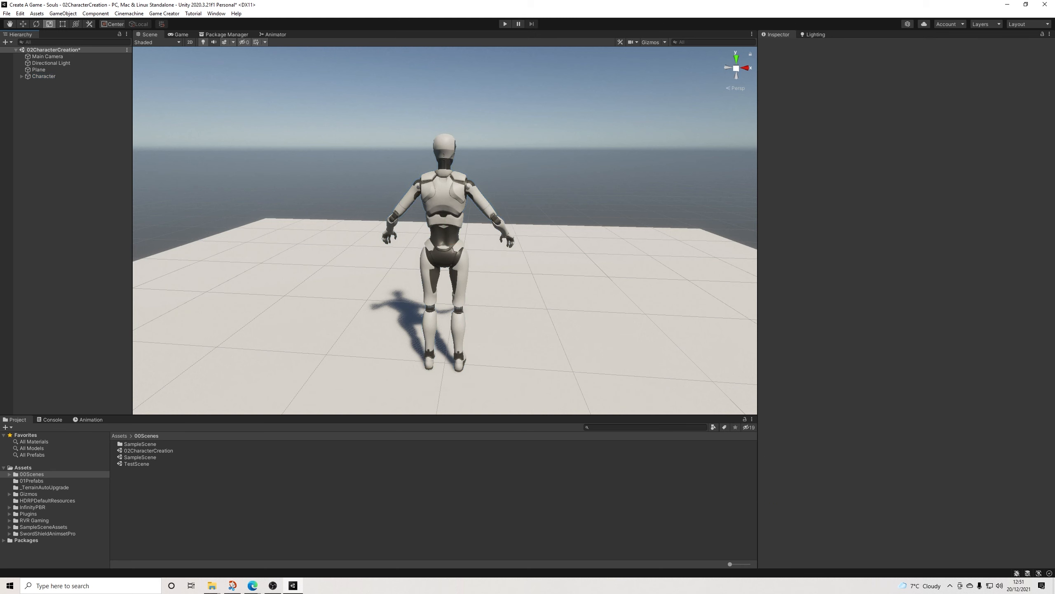
right_click(65, 97)
mouse_move(99, 195)
mouse_move(175, 223)
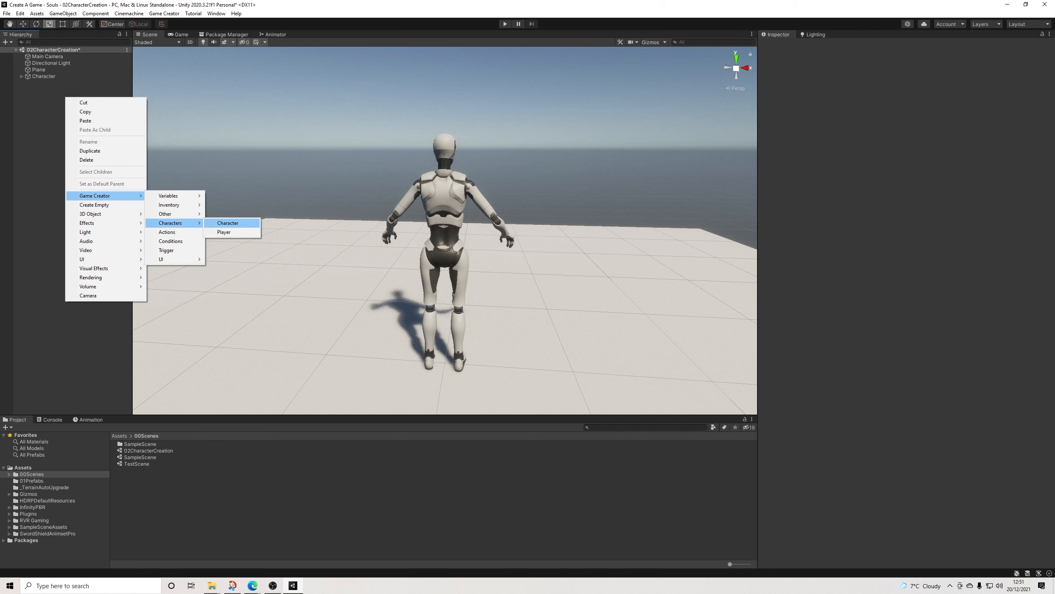
left_click(227, 223)
Step: Rename the first character object as CharacterMale
left_click(44, 77)
left_click(44, 77)
left_click(836, 46)
left_click(835, 46)
type("Male")
key("Return")
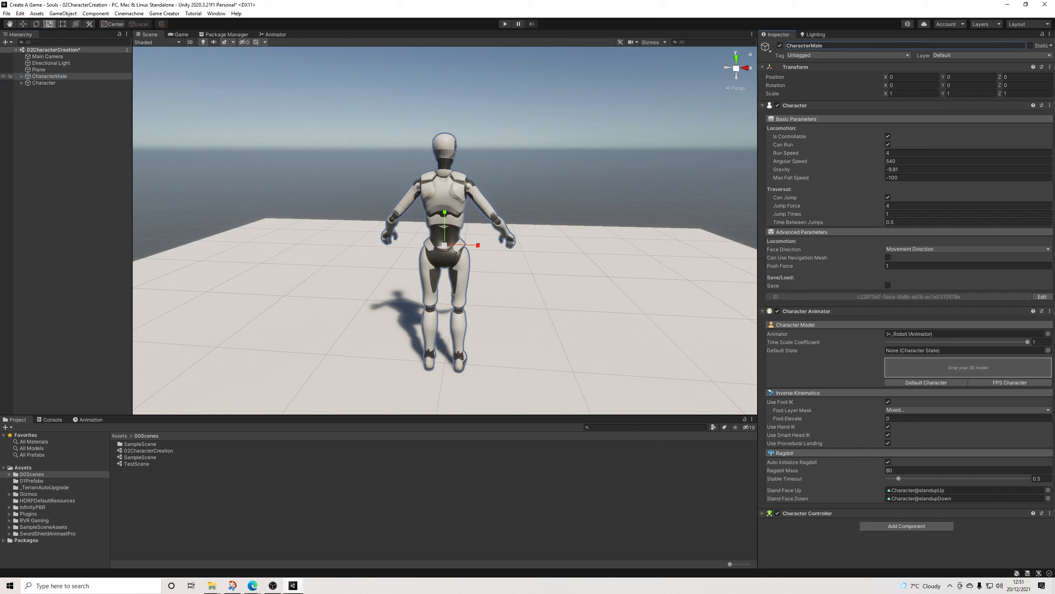
Step: Rename the second character object as CharacterFemale
left_click(44, 83)
left_click(835, 45)
left_click(835, 46)
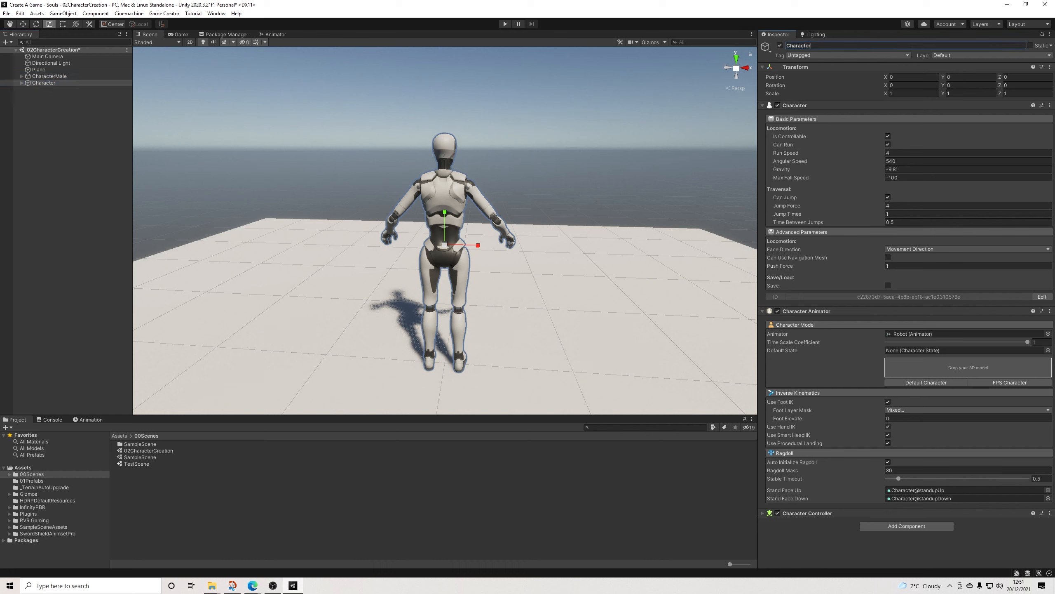
type("Female")
key("Return")
Step: Rotate CharacterMale and CharacterFemale together to 180 degrees about the Y axis
left_click_drag(665, 233, 249, 232, "alt")
left_click_drag(623, 233, 214, 249, "alt")
left_click(50, 76, "shift")
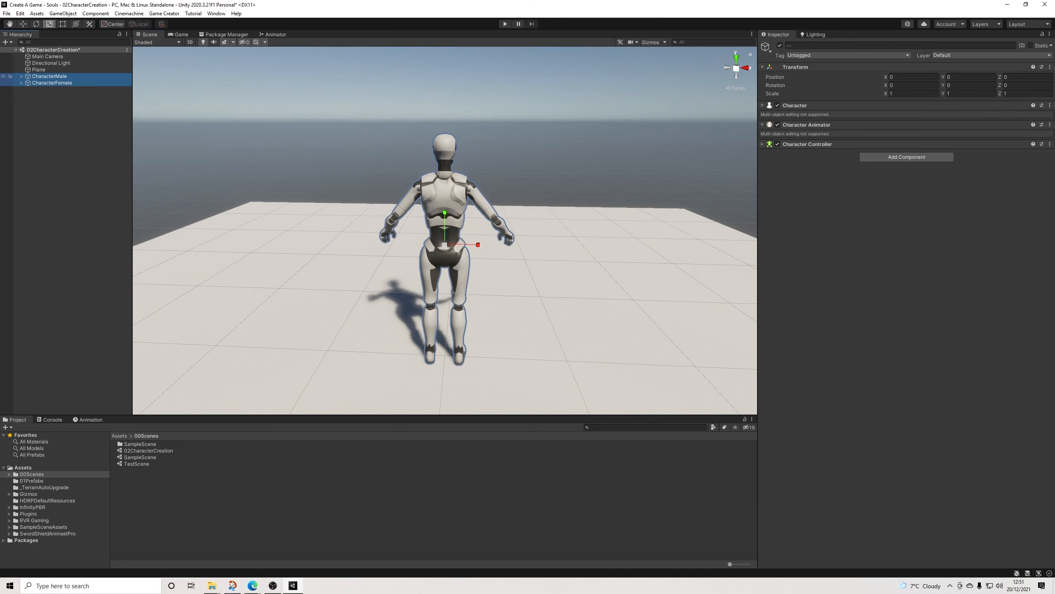
left_click(36, 23)
left_click_drag(459, 255, 240, 248)
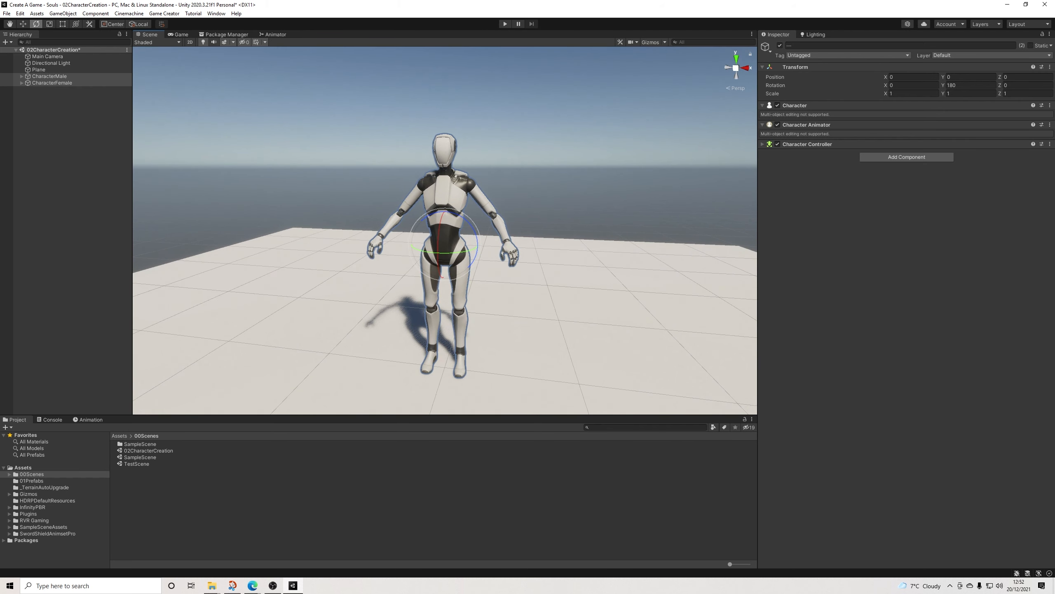
Step: Create a folder named 02Materials directly under Assets
right_click(27, 467)
mouse_move(62, 250)
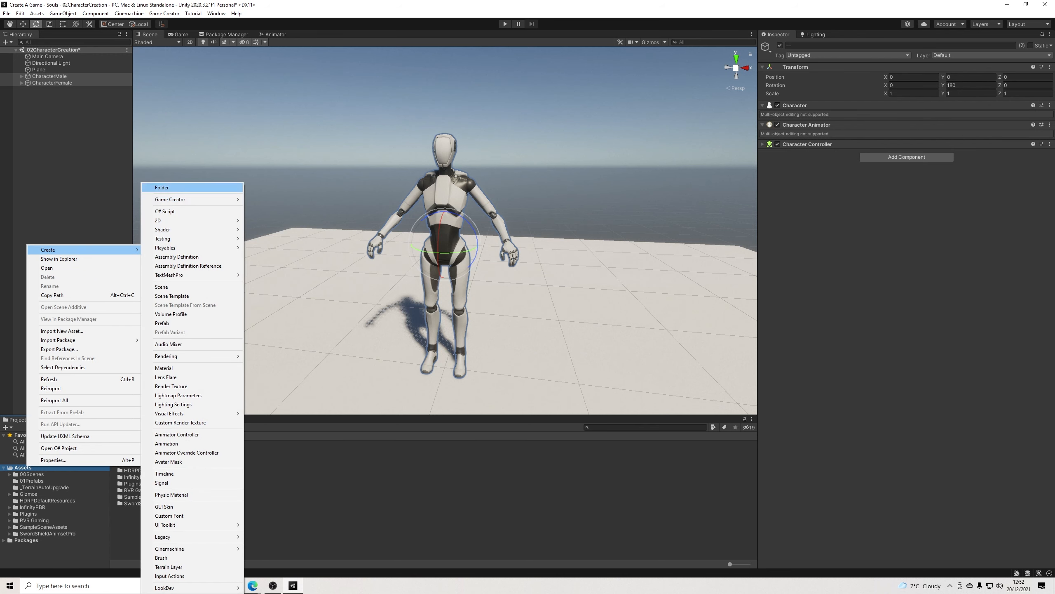
left_click(164, 187)
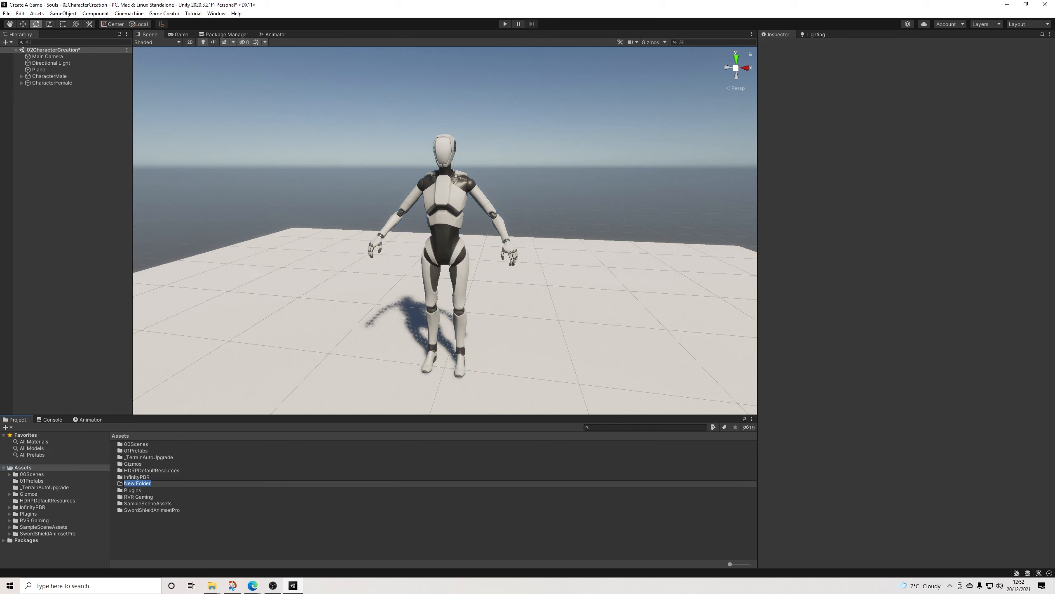
type("02Materials")
key("Return")
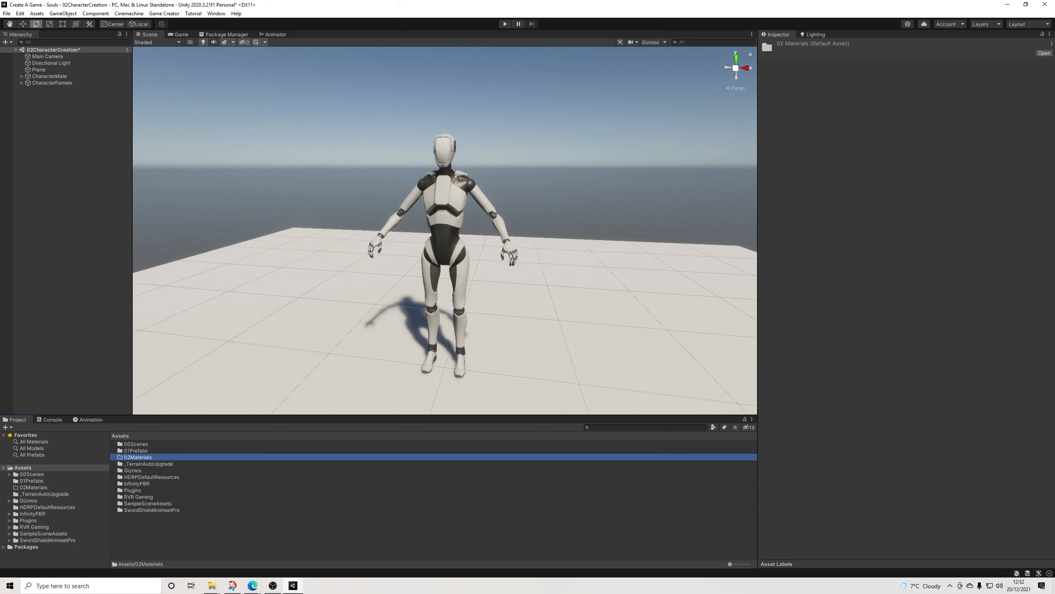
Step: Create a new material named Transparent in the 02Materials folder
left_click(34, 488)
right_click(30, 229)
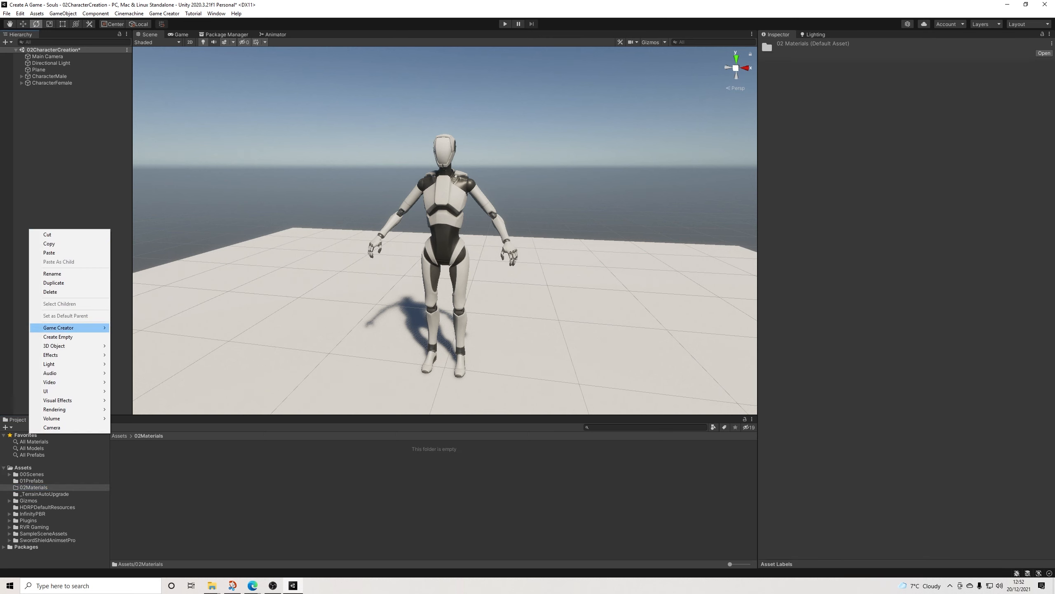
right_click(158, 501)
mouse_move(178, 285)
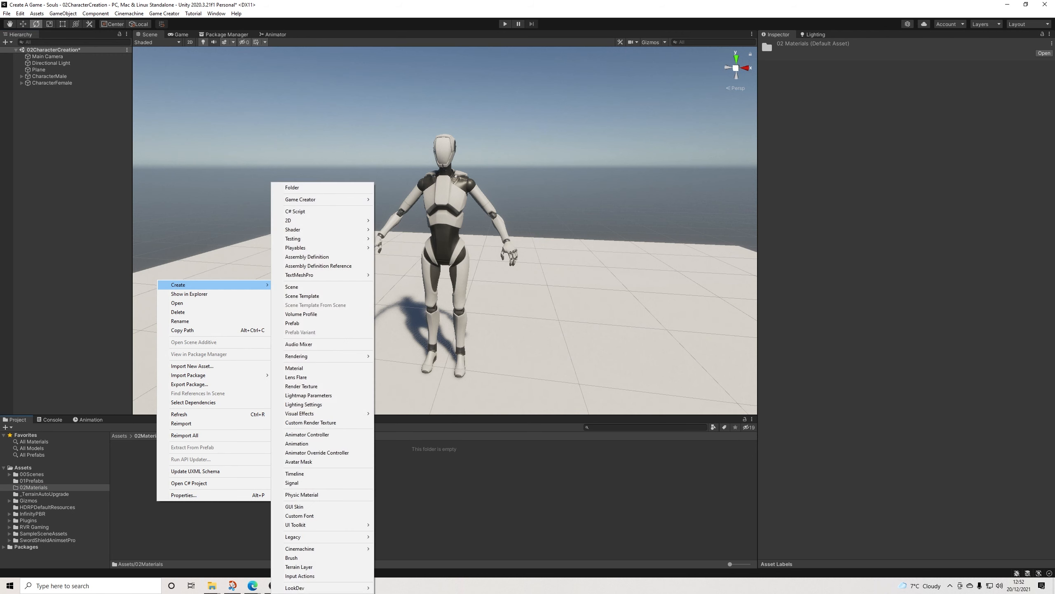
left_click(294, 367)
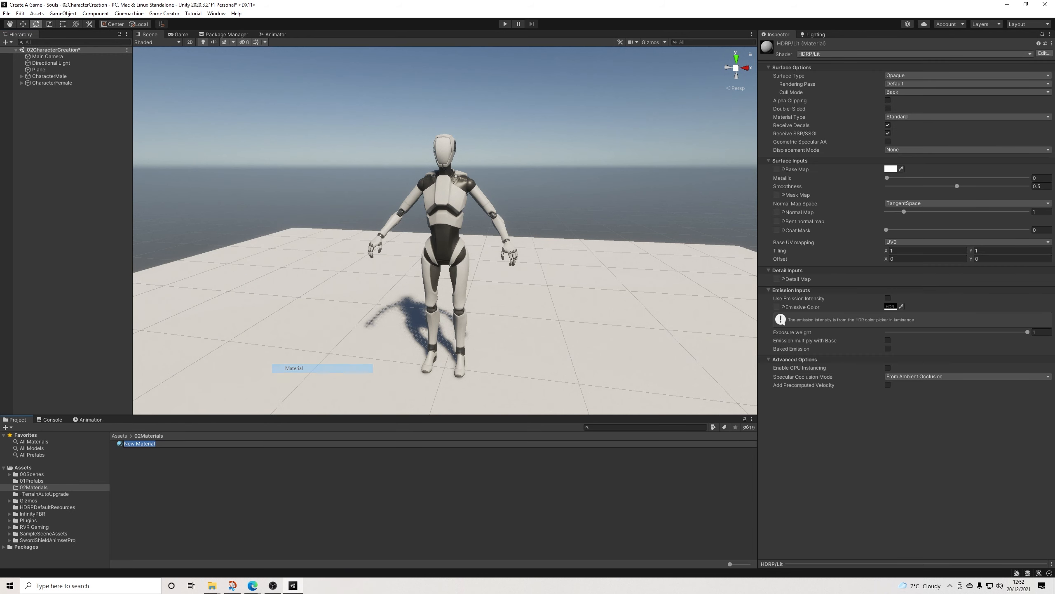
type("Trans")
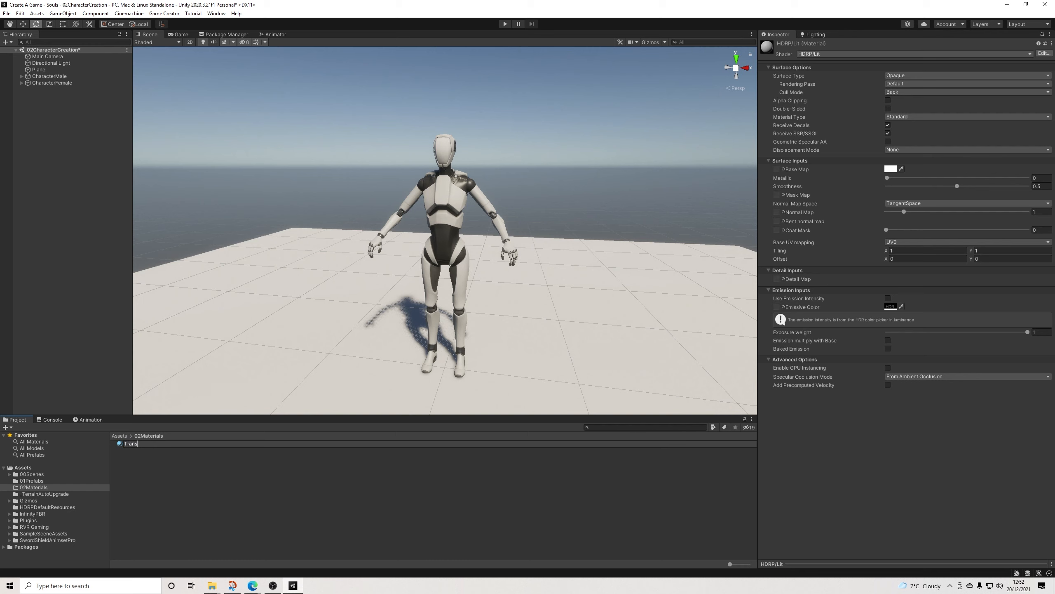
type("parent")
key("Return")
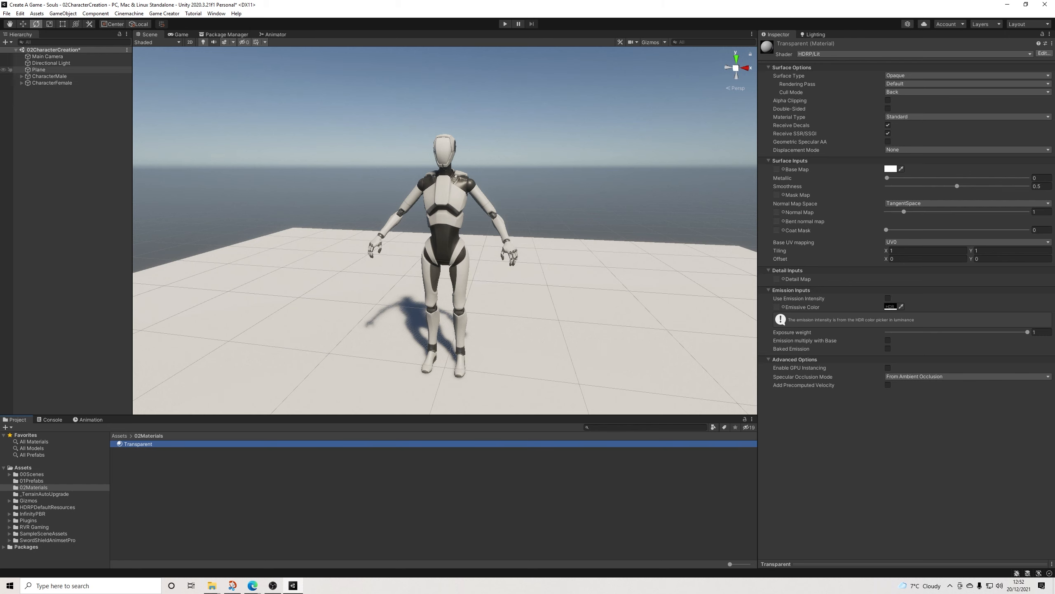
Step: Assign the Transparent material to the Plane and set the material's surface type to Transparent
left_click(39, 70)
left_click_drag(138, 444, 249, 353)
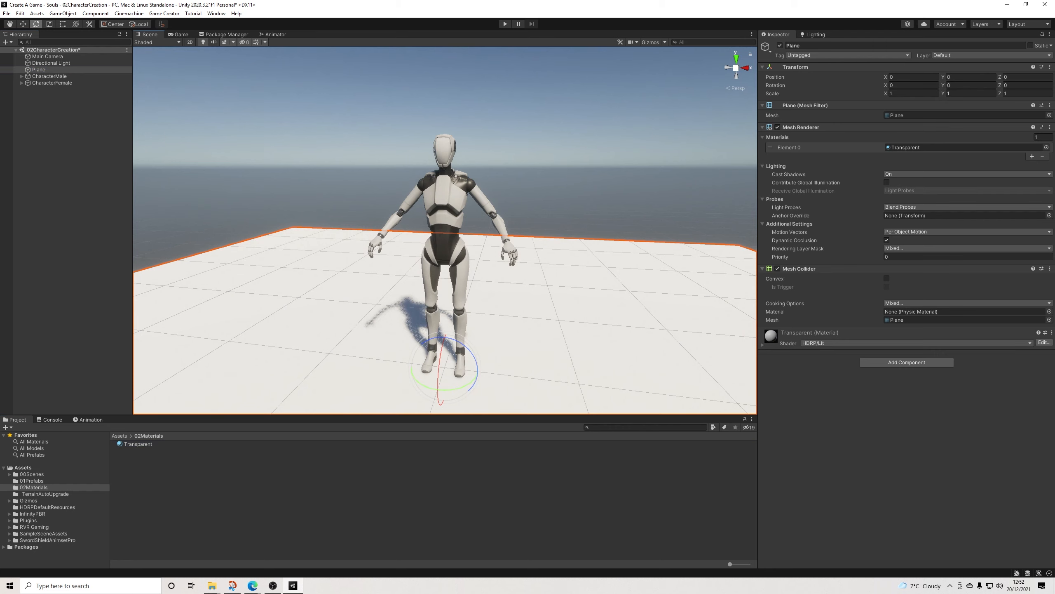
left_click(762, 345)
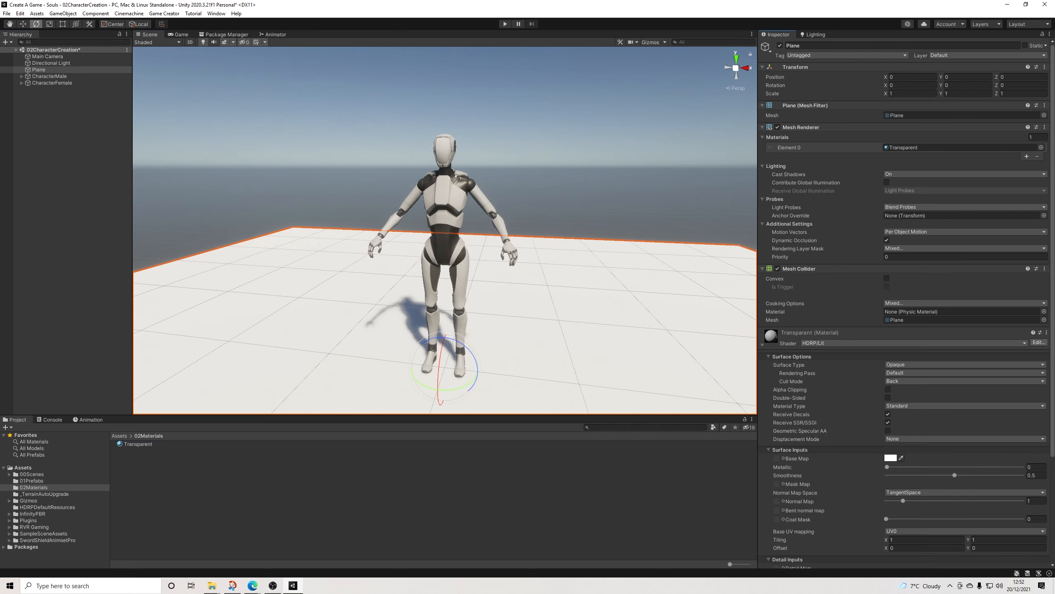
scroll(831, 346, "down", 6)
left_click(769, 222)
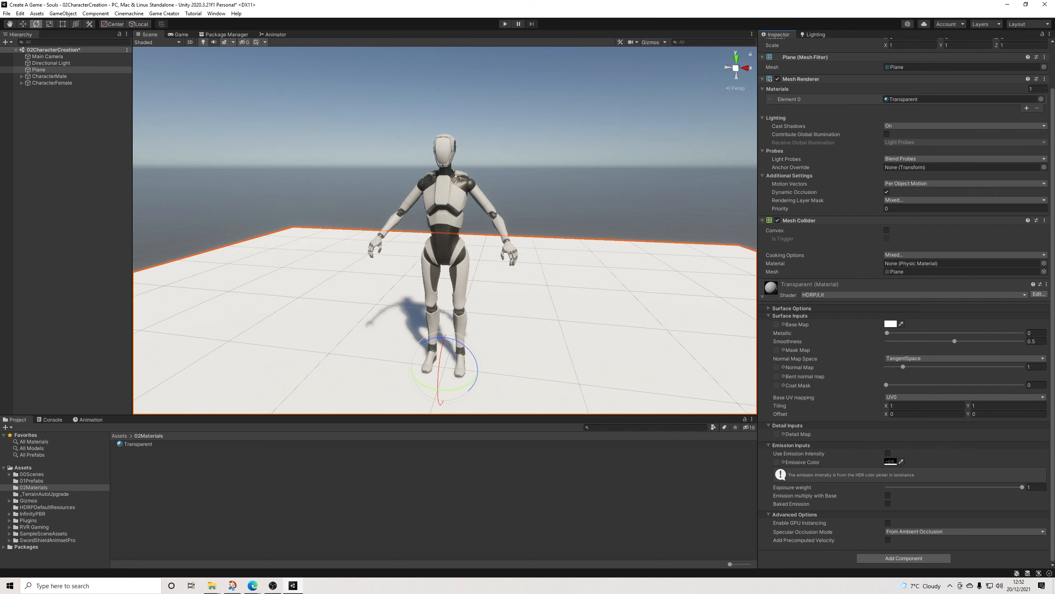
left_click(762, 296)
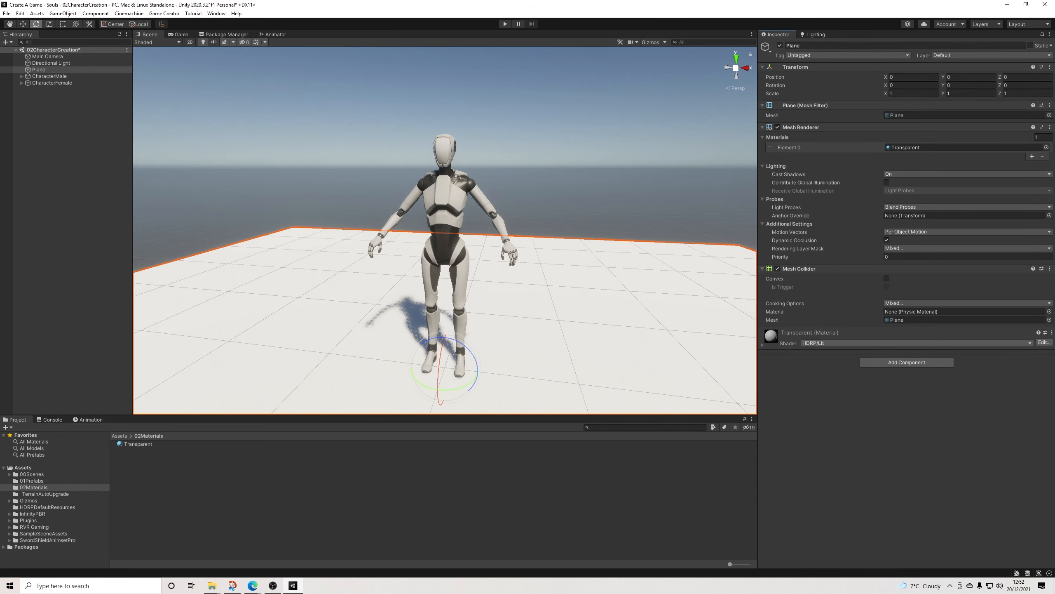
left_click(763, 345)
left_click(769, 356)
left_click(956, 365)
left_click(906, 381)
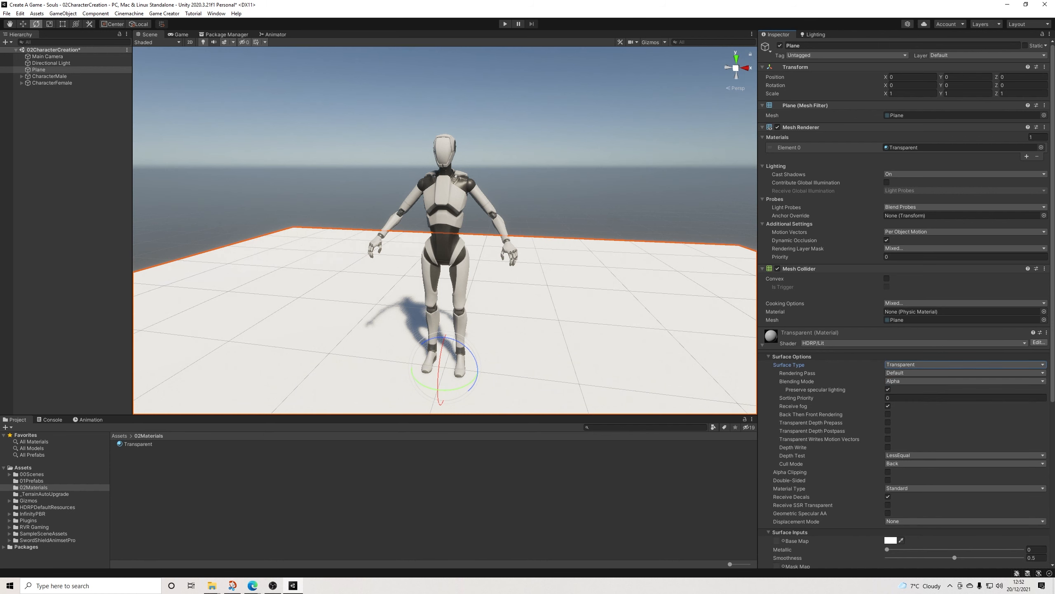
Step: Set the alpha of the Transparent material's base map colour to 0
scroll(890, 392, "down", 4)
left_click(891, 392)
left_click_drag(958, 518, 899, 519)
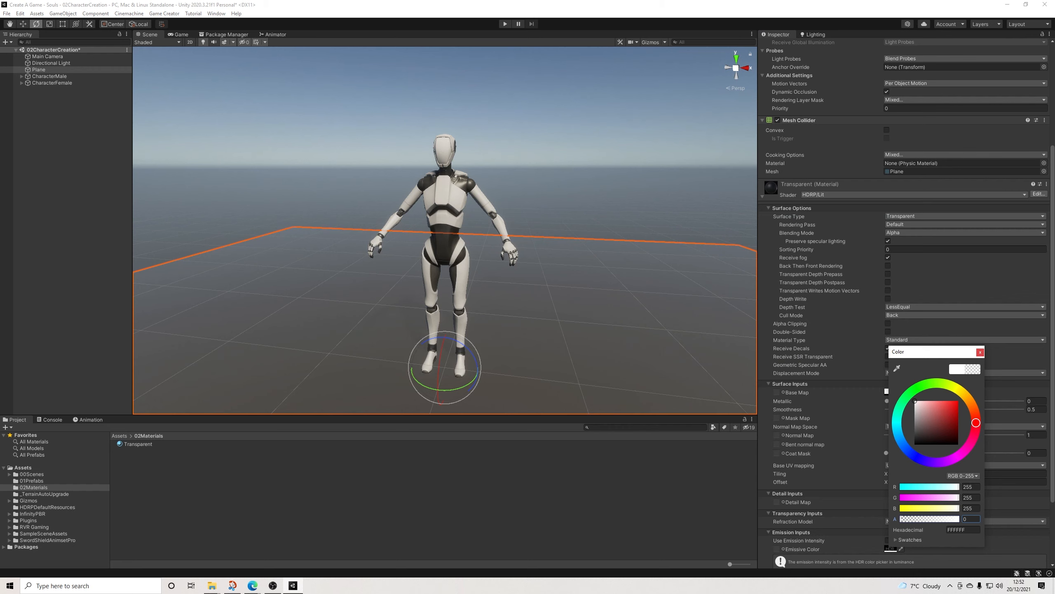
left_click(981, 352)
left_click(582, 125)
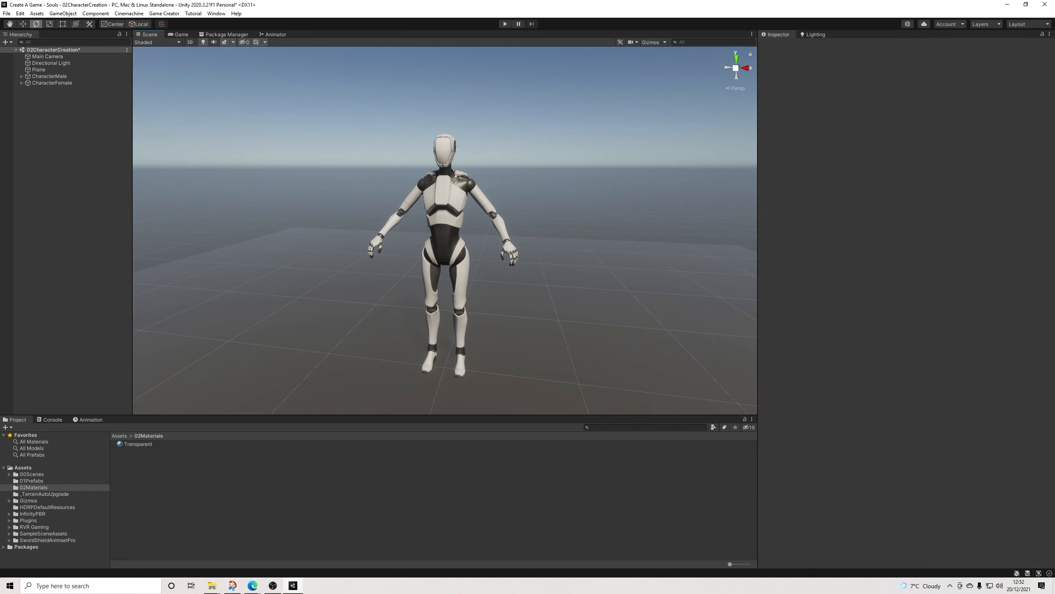
Step: Set the smoothness of the Plane's Transparent material to 0
left_click_drag(540, 187, 499, 208, "alt")
left_click(520, 245)
scroll(905, 291, "down", 3)
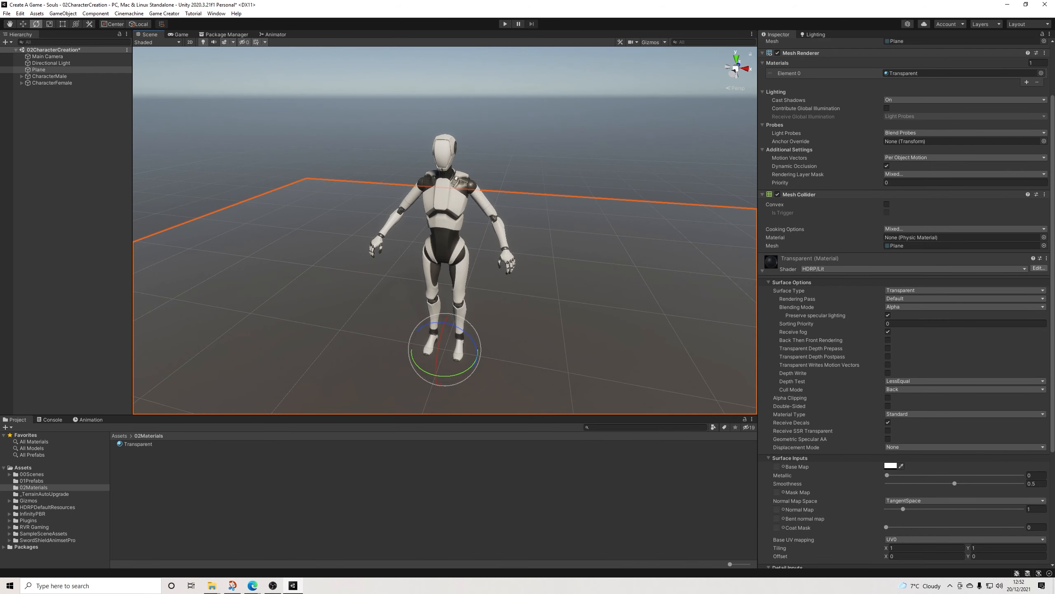
left_click_drag(954, 483, 886, 484)
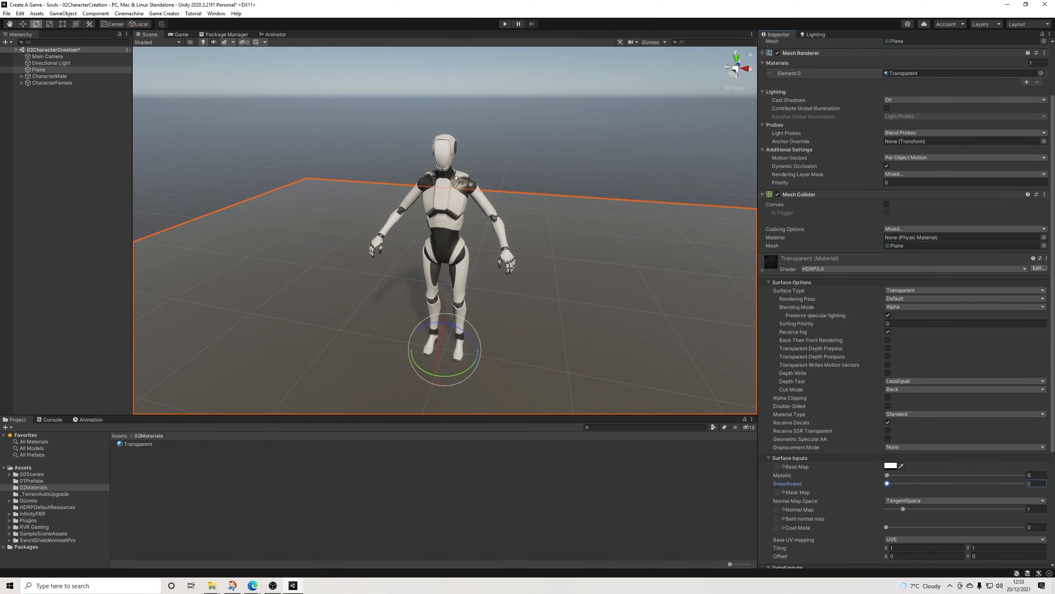
Step: Turn off Preserve specular lighting on the Plane's Transparent material
left_click(582, 125)
mouse_move(582, 133)
left_mouse_down("alt")
mouse_move(582, 116)
mouse_move(582, 130)
left_mouse_up("alt")
left_click(602, 283)
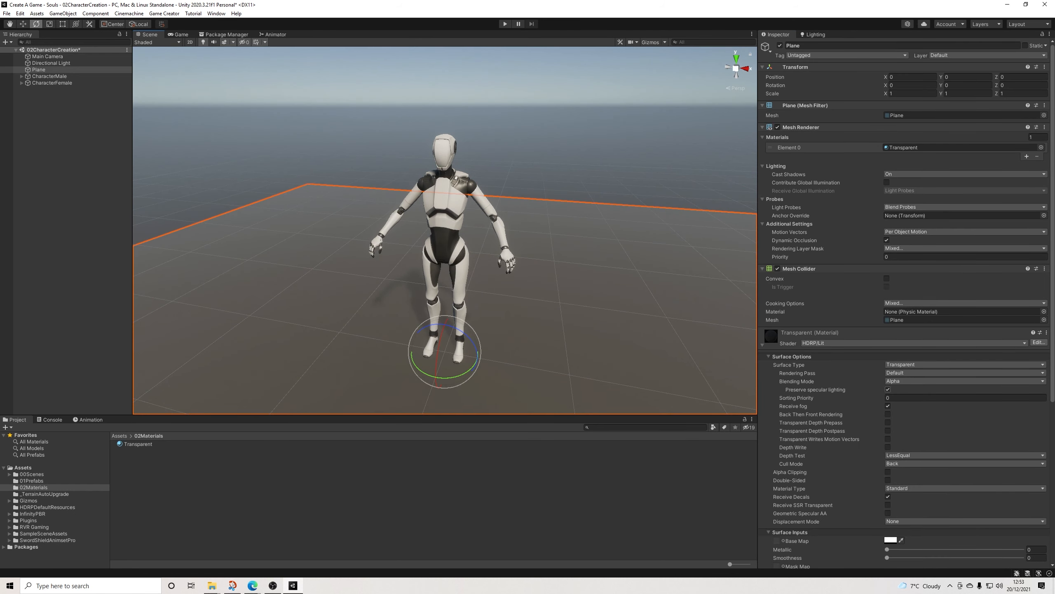
left_click(888, 389)
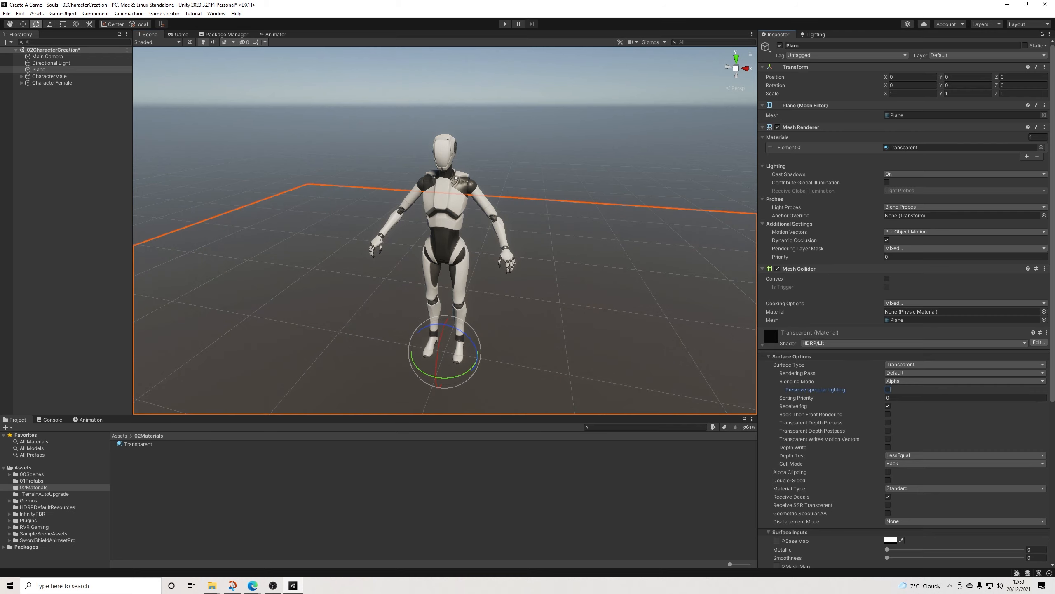
left_click(582, 166)
mouse_move(581, 166)
left_mouse_down("alt")
mouse_move(606, 136)
mouse_move(607, 102)
mouse_move(582, 72)
mouse_move(555, 130)
mouse_move(590, 160)
mouse_move(587, 148)
left_mouse_up("alt")
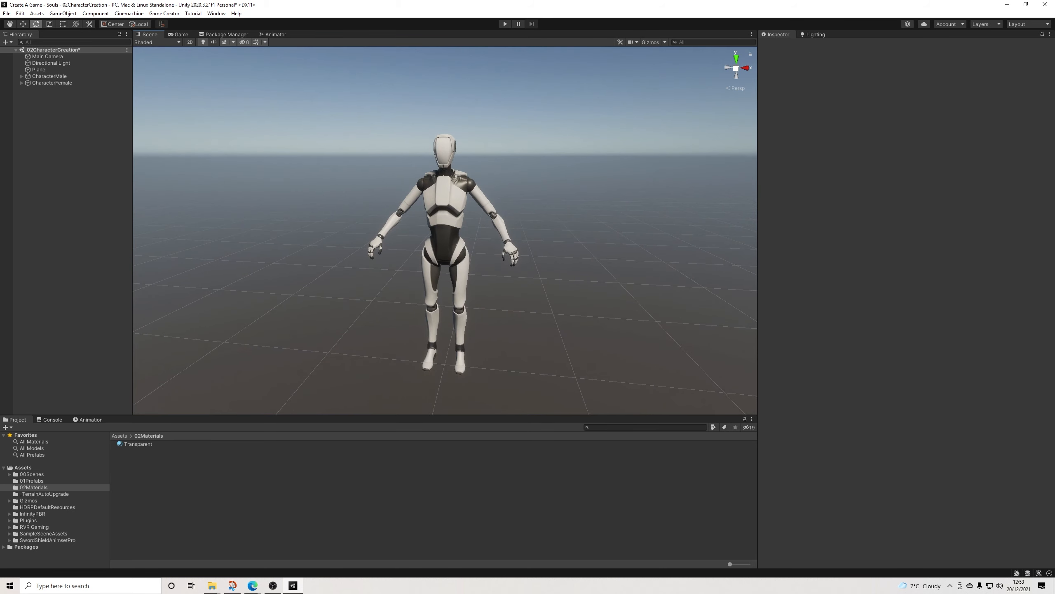
Step: Replace the robot models of CharacterMale and CharacterFemale with the Human Male and Human Female prefabs from the 01Prefabs folder
left_click(49, 76)
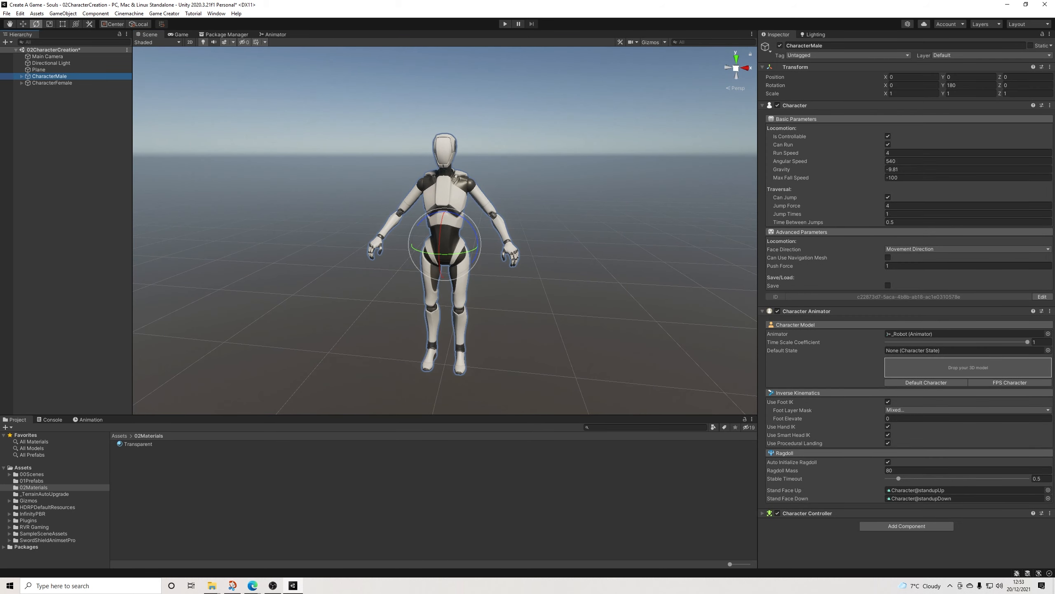
left_click(32, 481)
left_click_drag(138, 450, 968, 367)
left_click(52, 83)
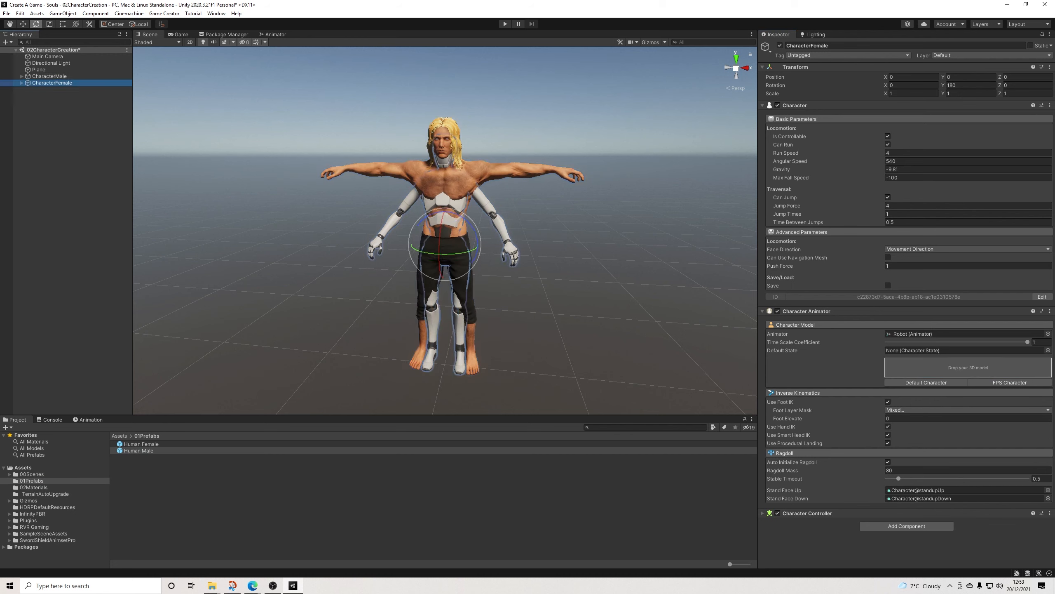
left_click_drag(142, 443, 968, 368)
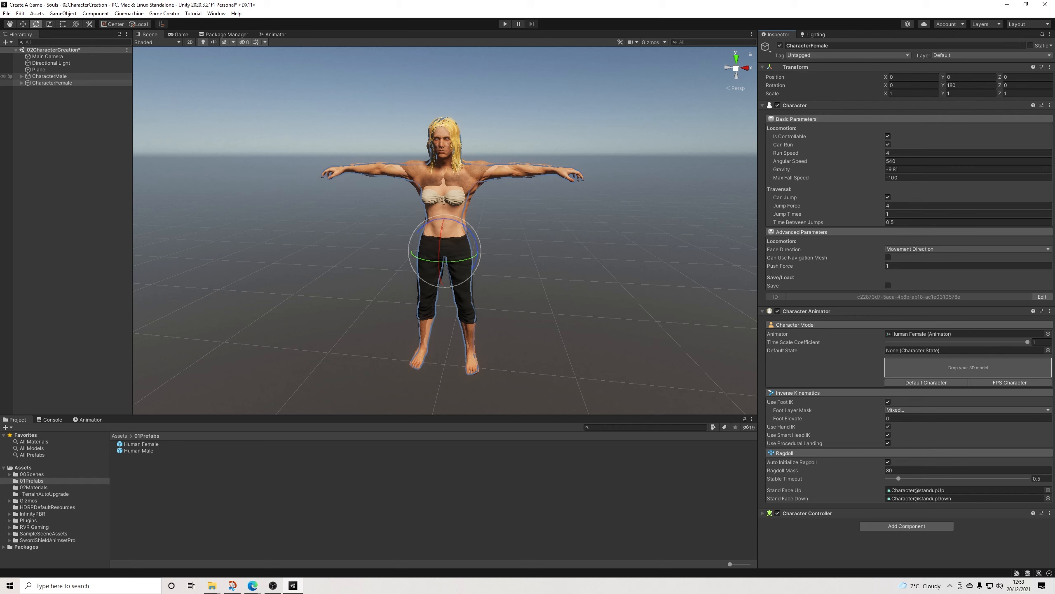
left_click(49, 76, "ctrl")
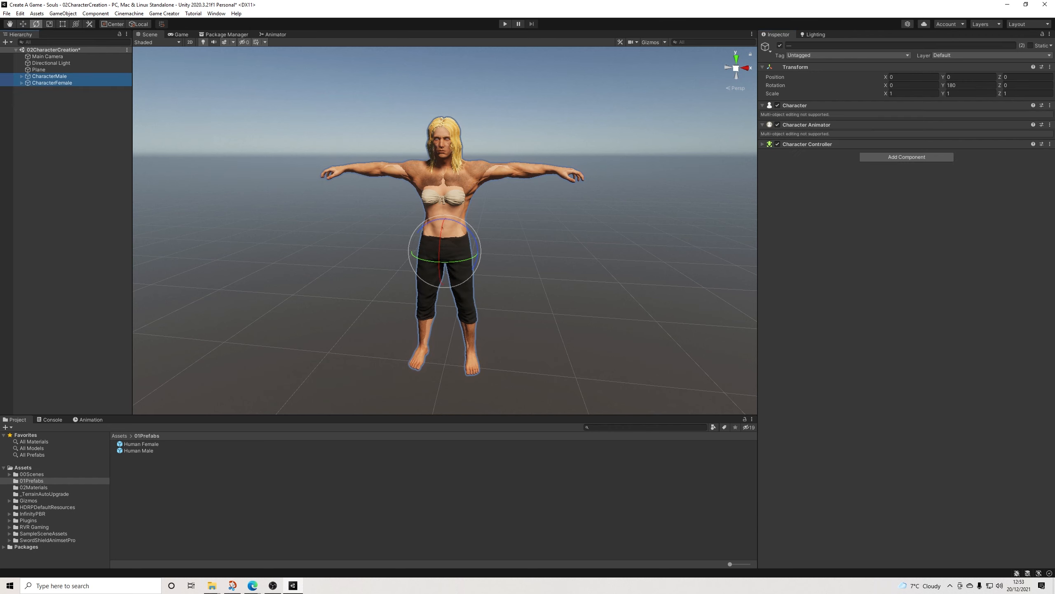
left_click(291, 200)
left_click_drag(291, 200, 291, 197, "alt")
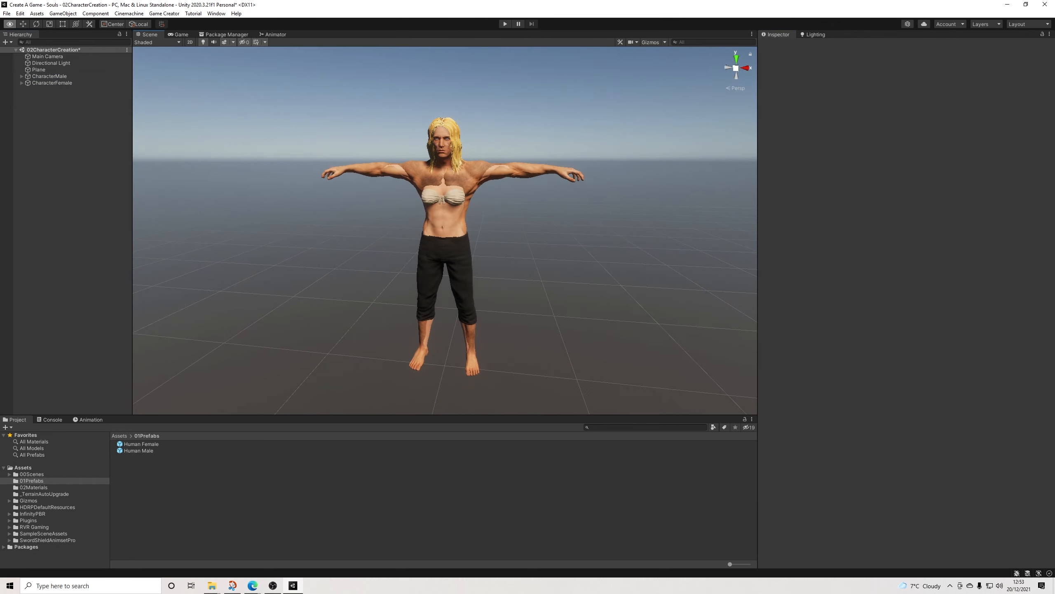
Step: Deactivate the CharacterFemale object so that only CharacterMale stays active in the scene
left_click(52, 83)
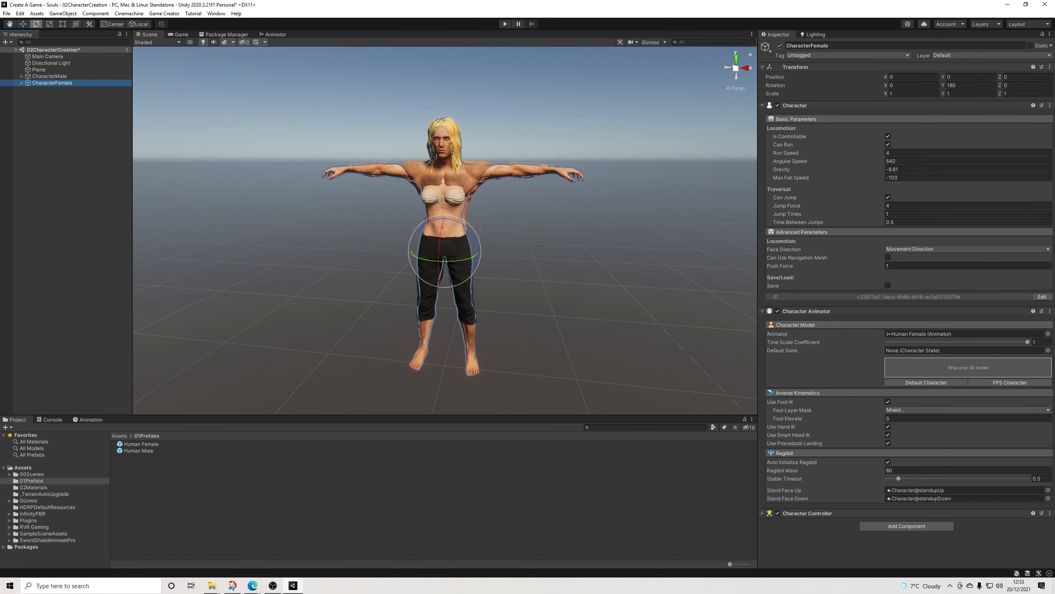
left_click(780, 45)
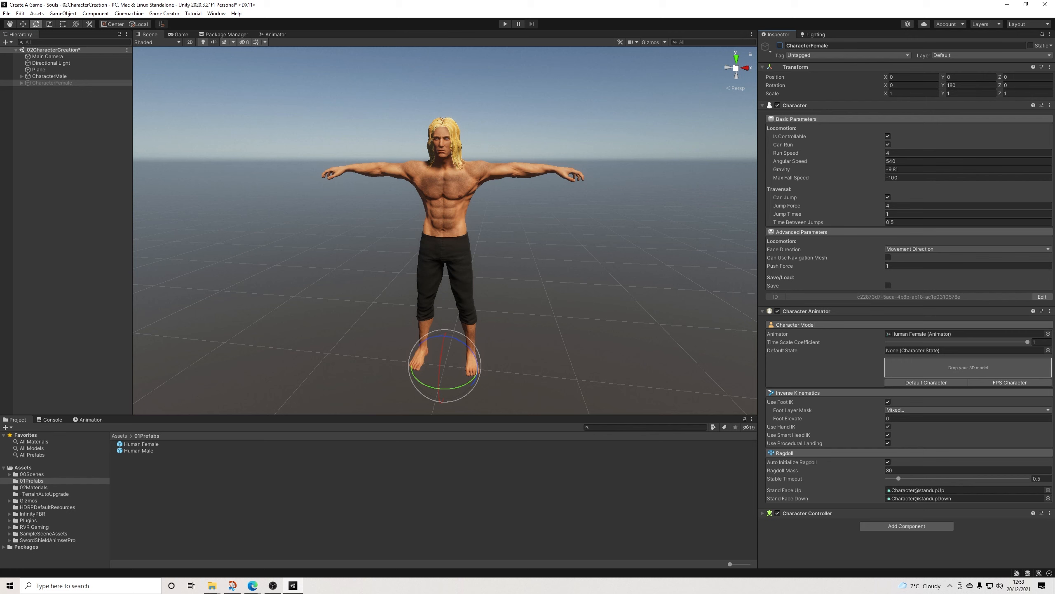
left_click(780, 46)
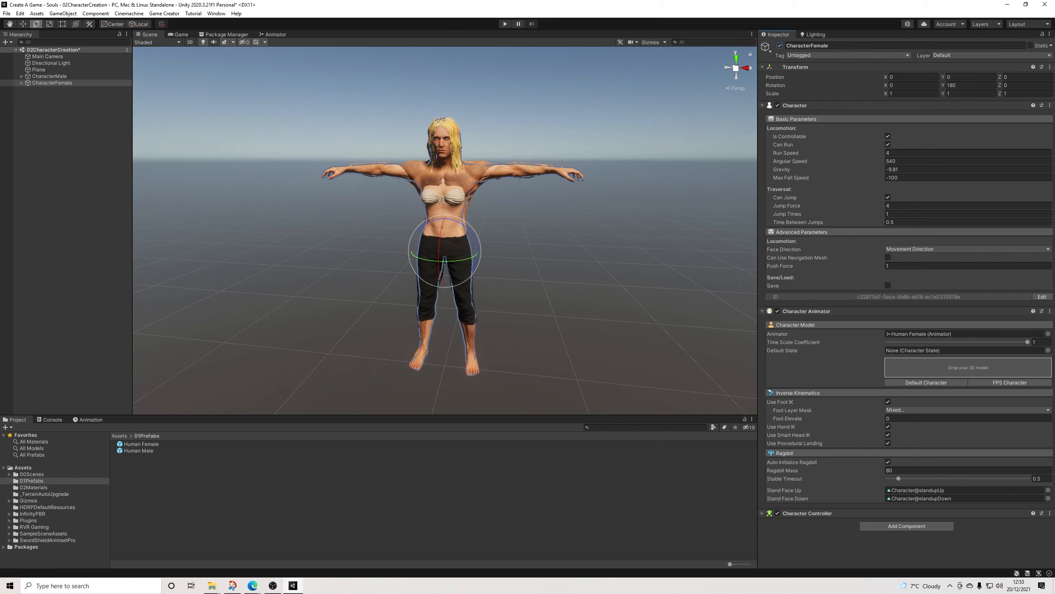
left_click(780, 45)
left_click(780, 46)
left_click(780, 46)
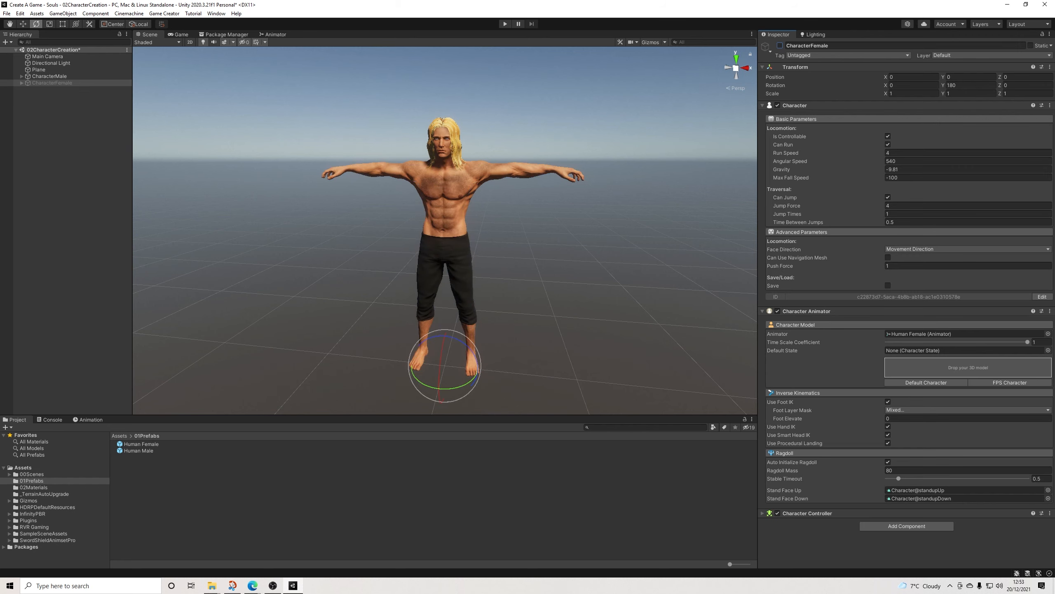
left_click(68, 166)
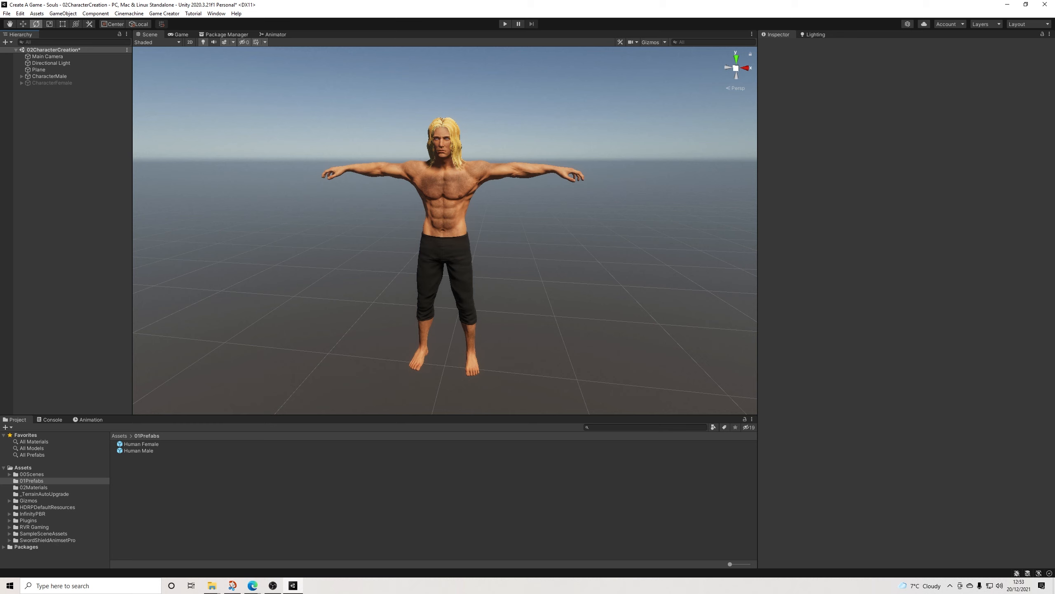
Step: Add a Game Creator Camera Motor to the scene
right_click(59, 114)
mouse_move(100, 213)
mouse_move(166, 213)
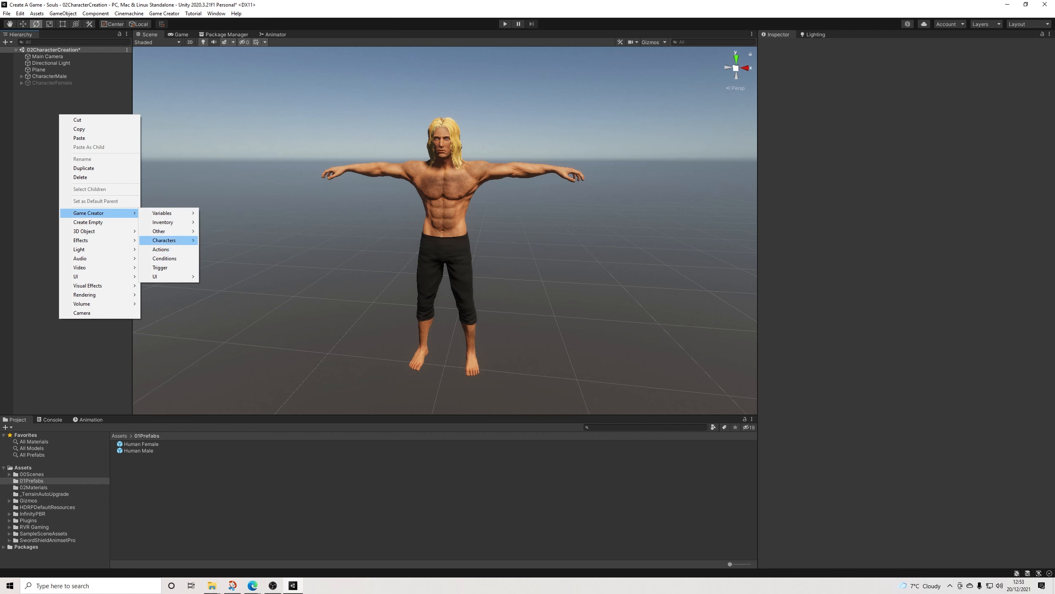
mouse_move(166, 231)
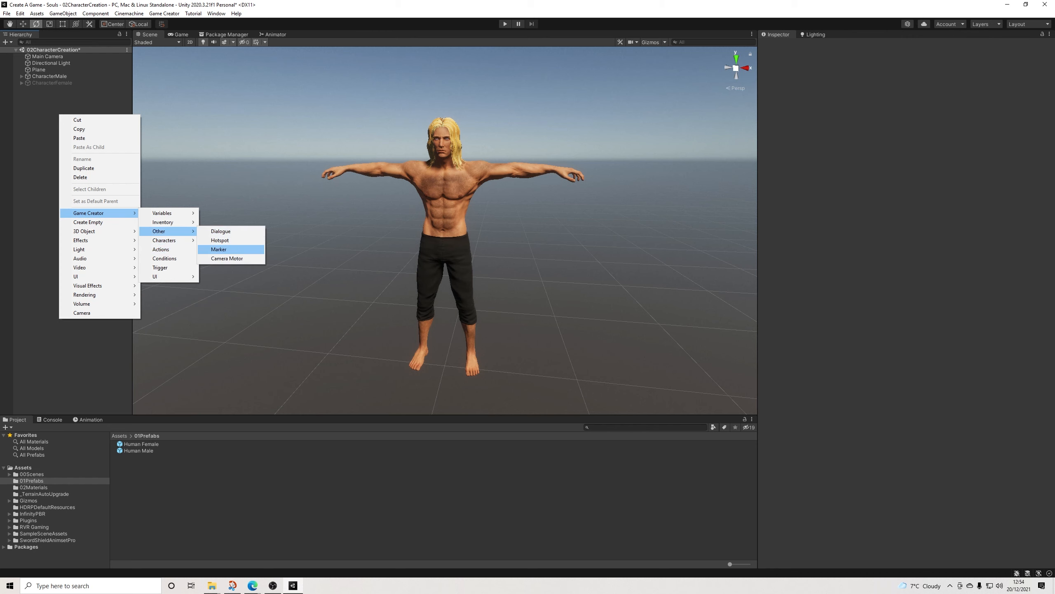
left_click(232, 258)
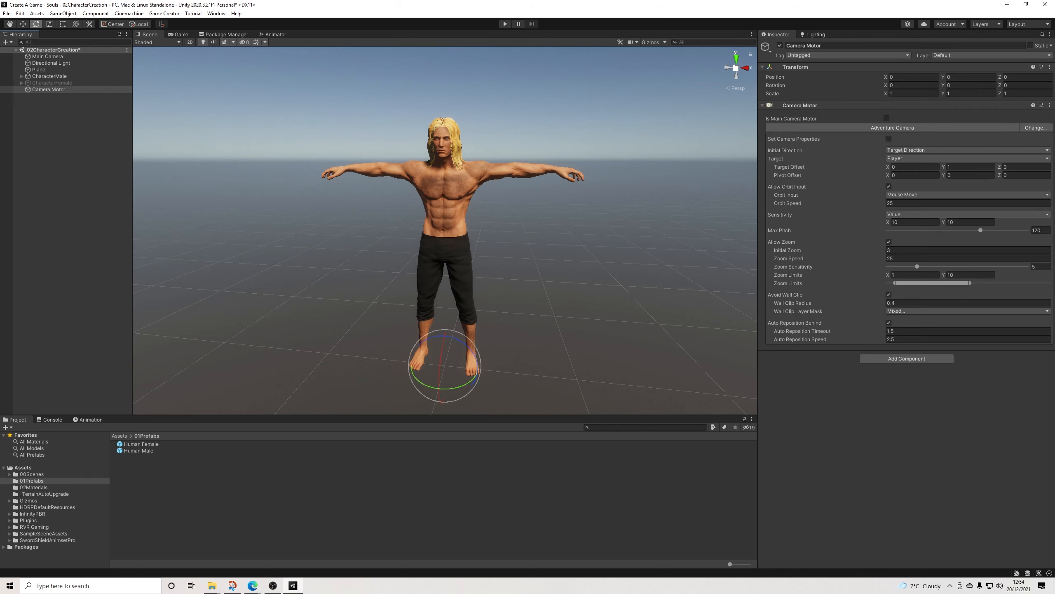
Step: Change the Camera Motor's type to Fixed Camera and expand its camera preview
left_click(1036, 128)
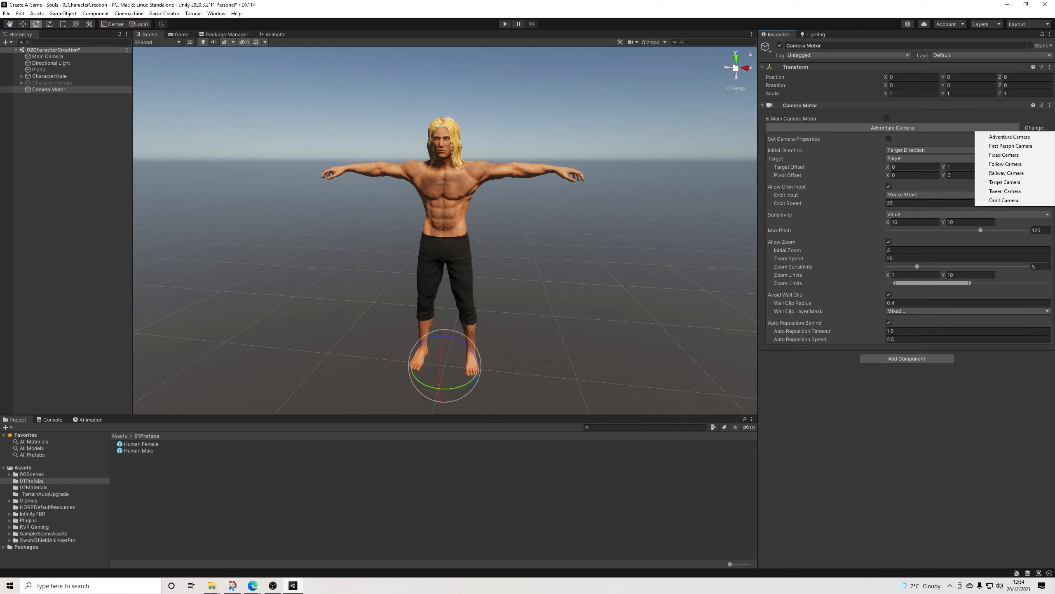
left_click(1004, 155)
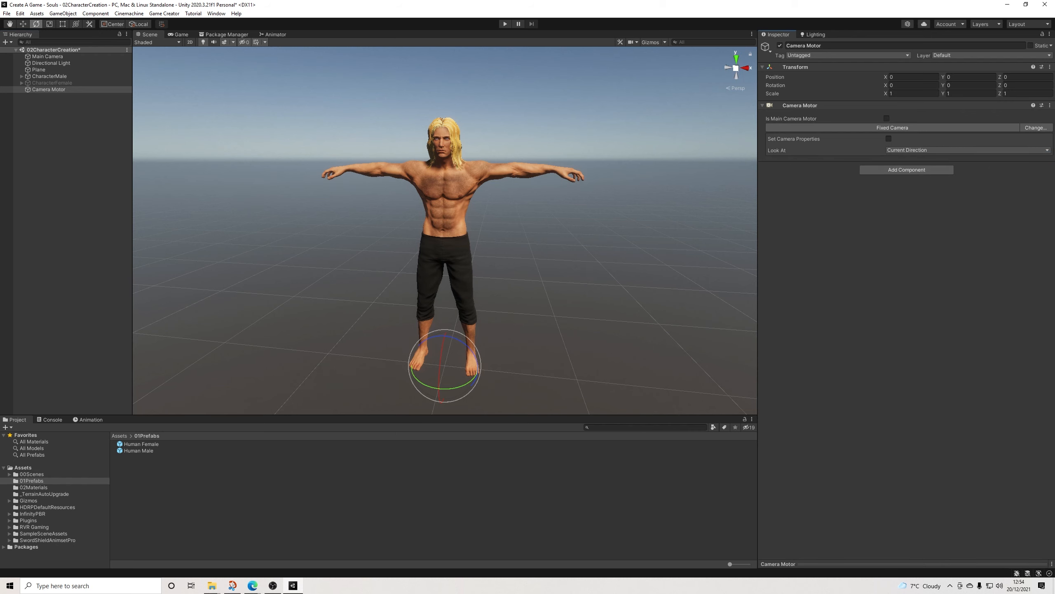
left_click(906, 564)
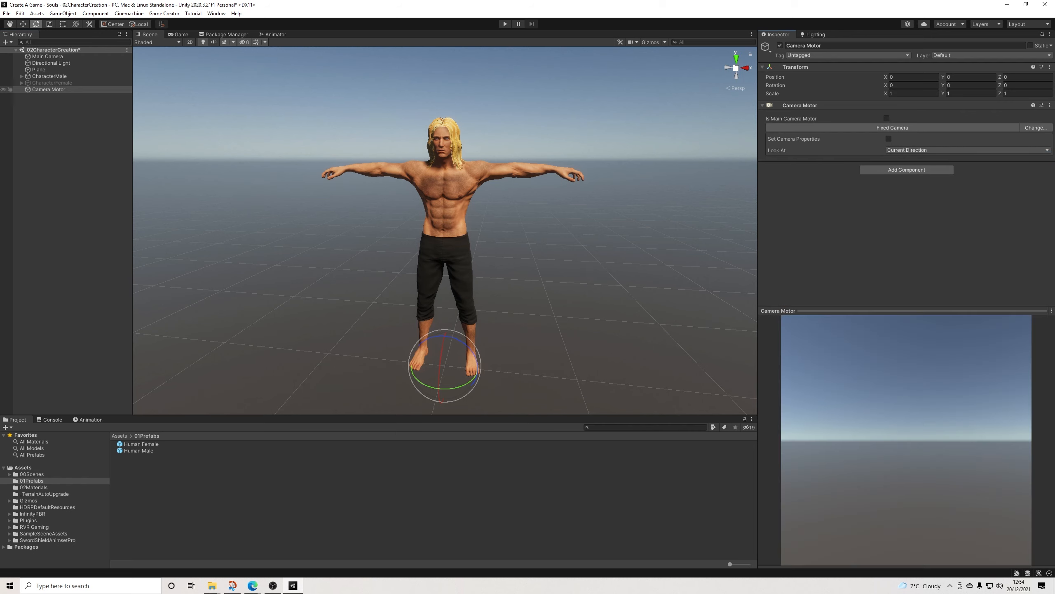
Step: Raise the Camera Motor and move it in front of the male character, to about Y 0.95 and Z -1.88
left_click(23, 23)
left_click_drag(444, 338, 343, 249)
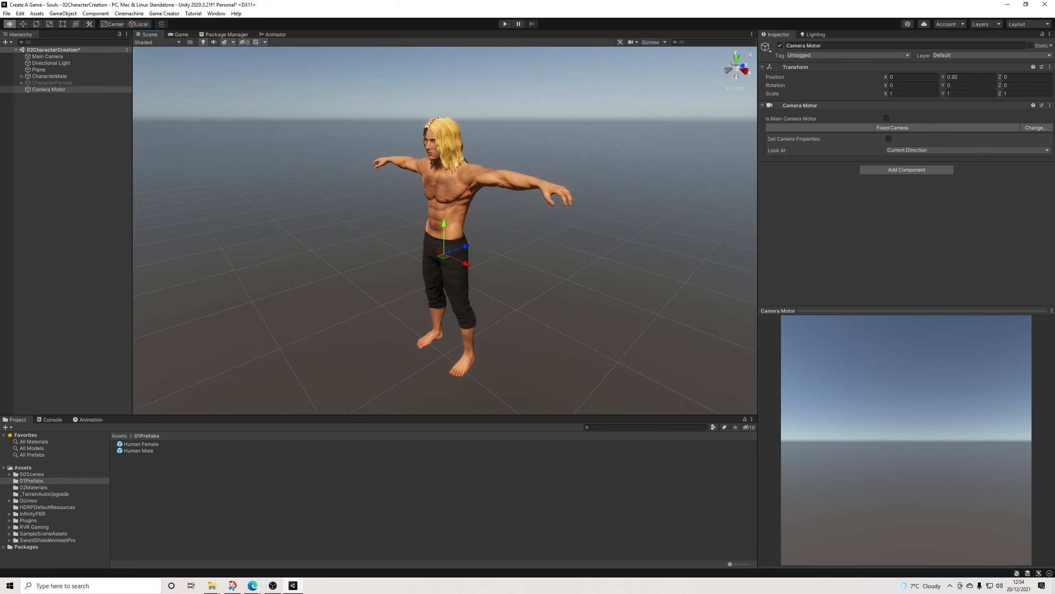
left_click_drag(466, 246, 289, 309)
scroll(289, 309, "down", 3)
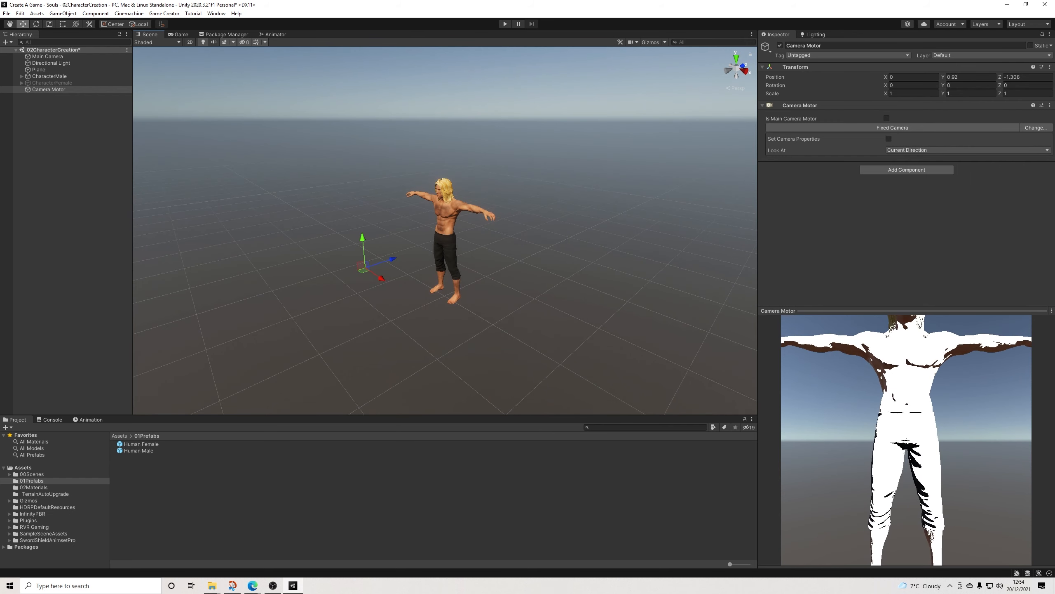
left_click_drag(385, 261, 315, 251)
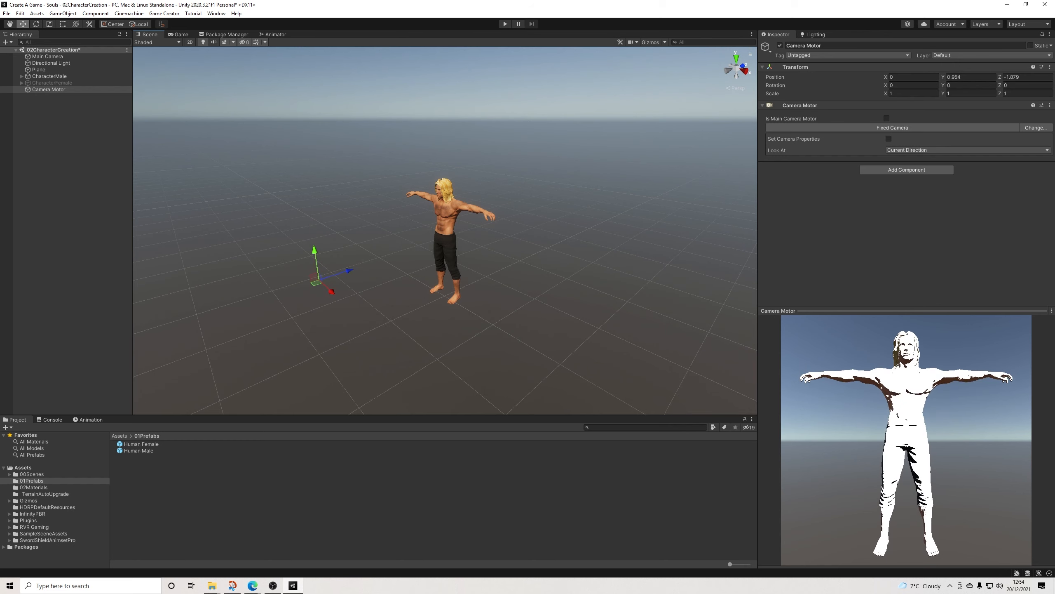
Step: Shift the Camera Motor sideways to about X 0.88 and rotate it about -25 degrees around Y to face the character
left_click_drag(331, 291, 409, 312)
key("e")
left_click(22, 24)
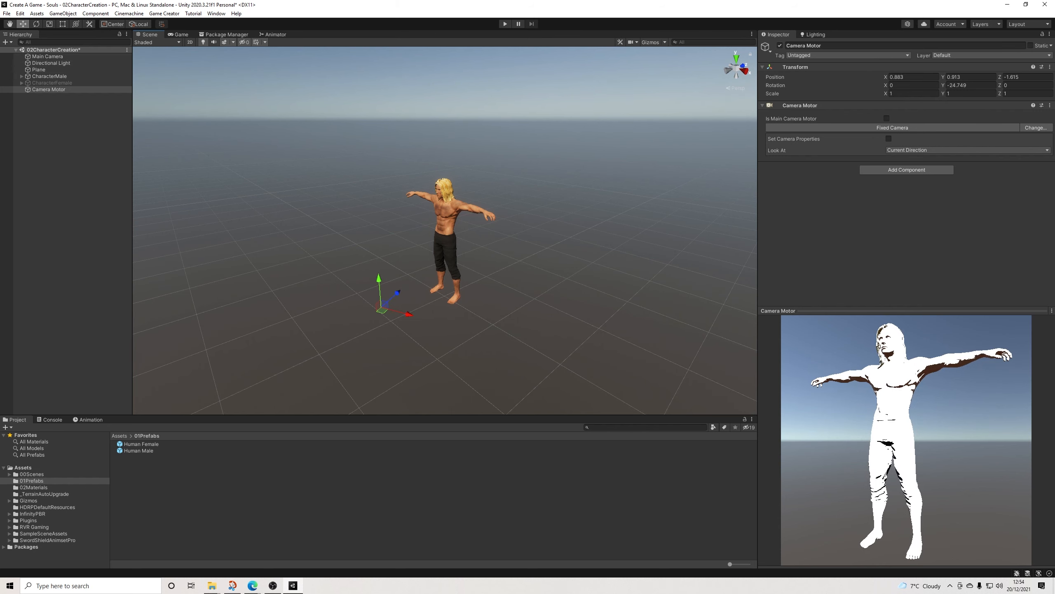
left_click(68, 146)
right_click(59, 111)
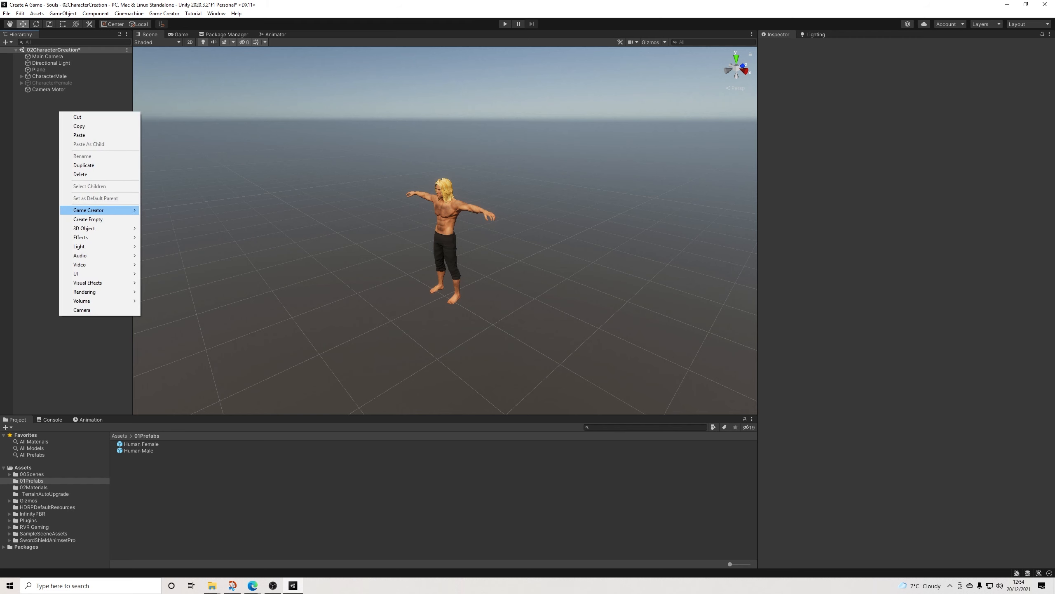
mouse_move(100, 210)
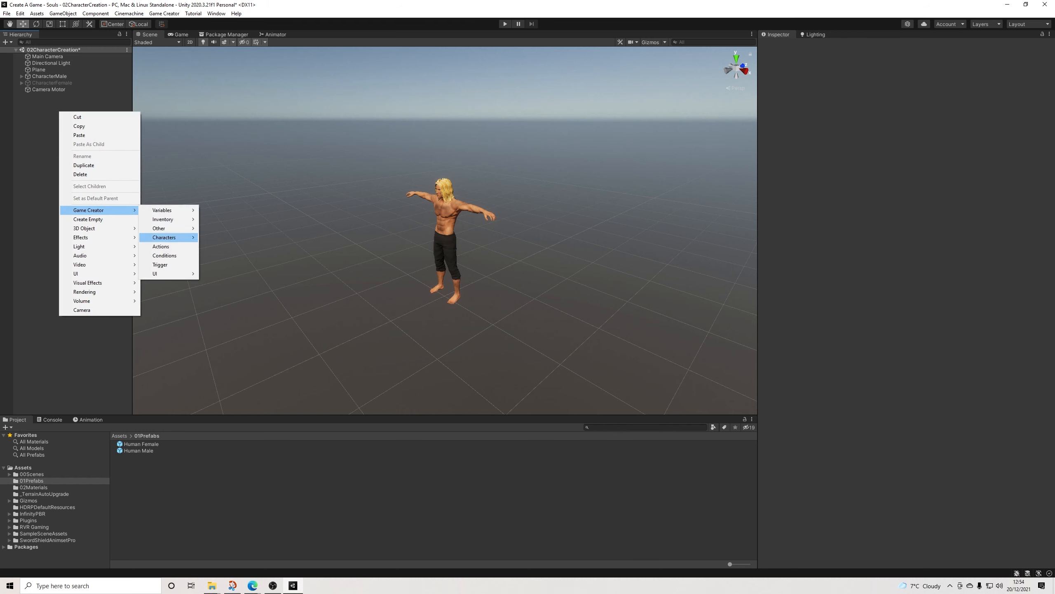
mouse_move(167, 229)
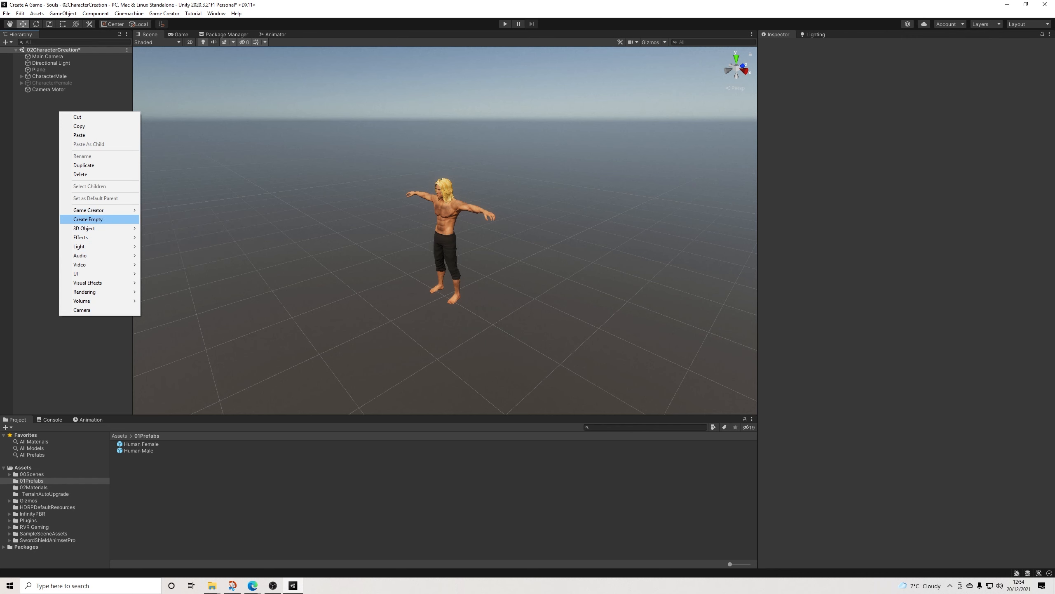
left_click(47, 56)
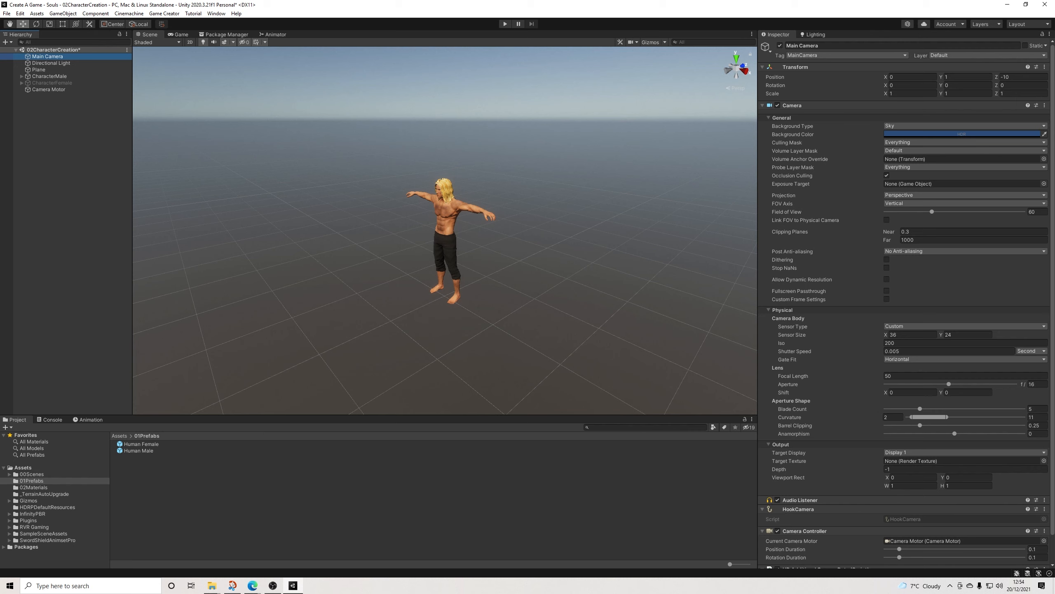
Step: Add a standard Camera object to the scene
left_click(67, 121)
right_click(68, 122)
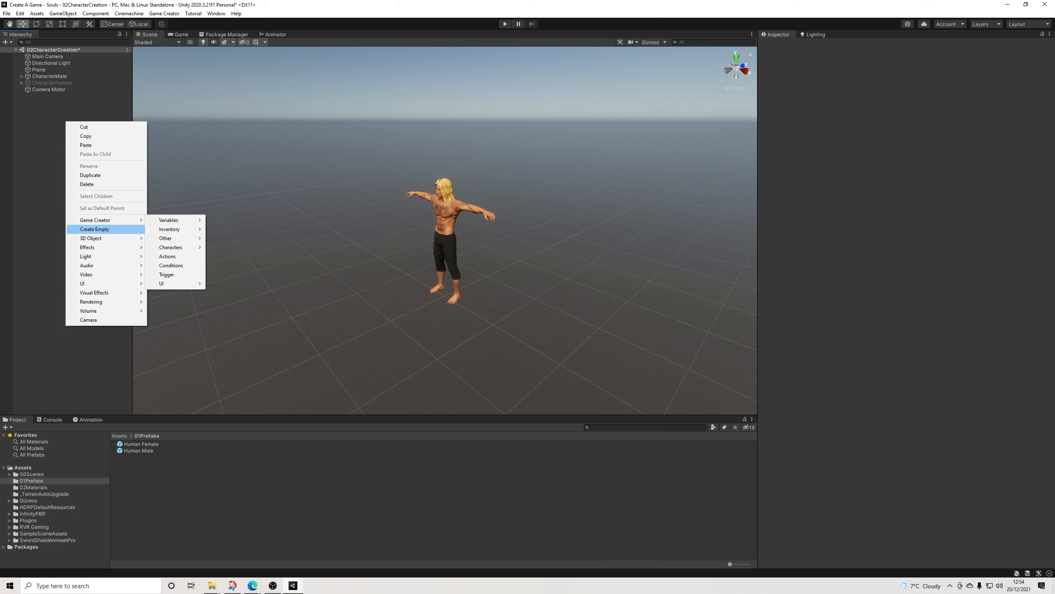
left_click(88, 320)
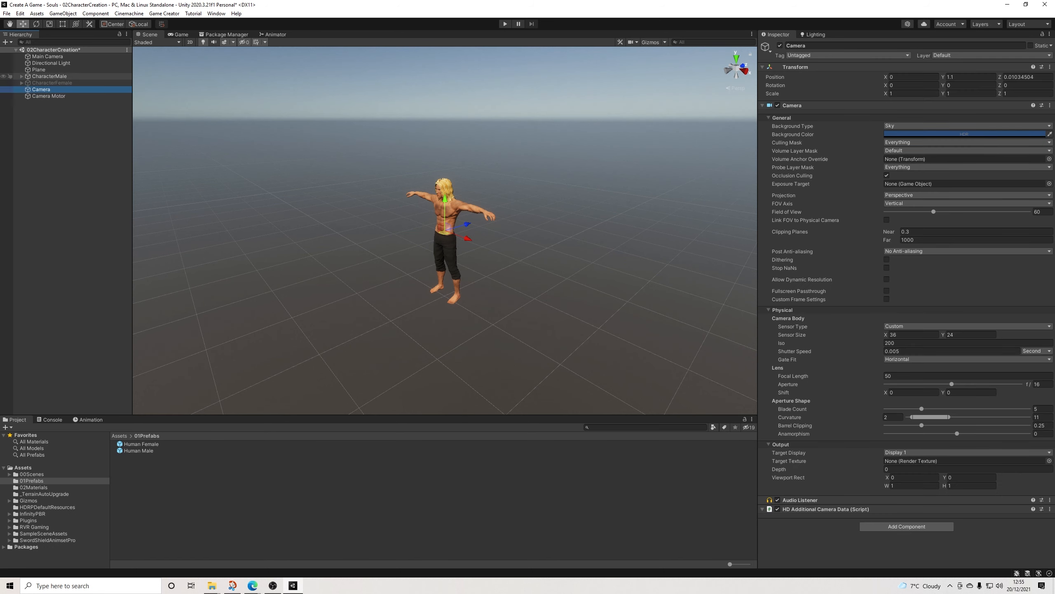
Step: Try to remove the HookCamera component from the Main Camera
left_click(48, 56)
scroll(955, 437, "down", 2)
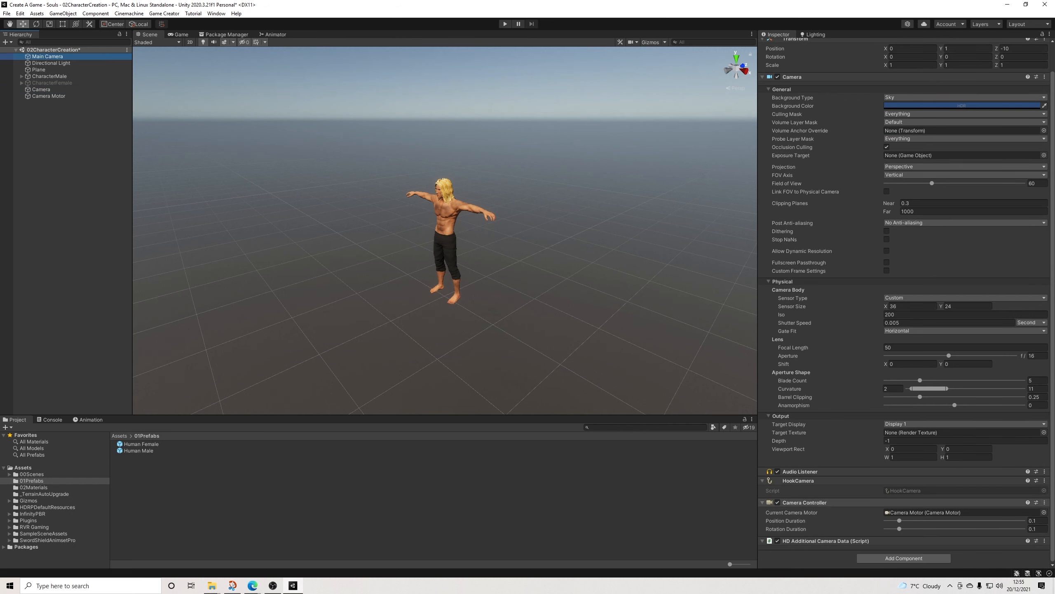
left_click(1045, 481)
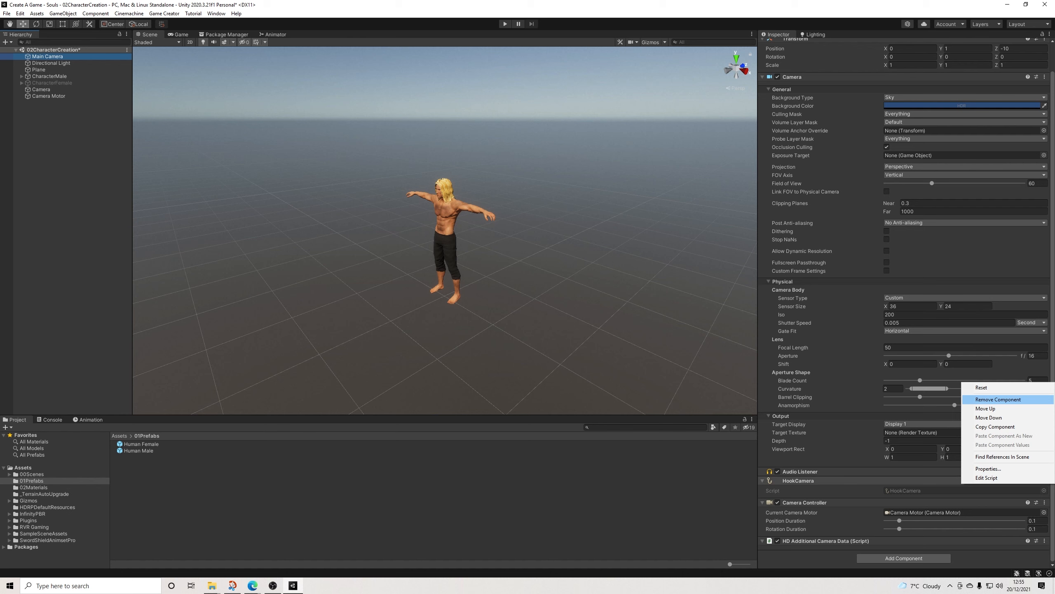
left_click(998, 399)
left_click(584, 309)
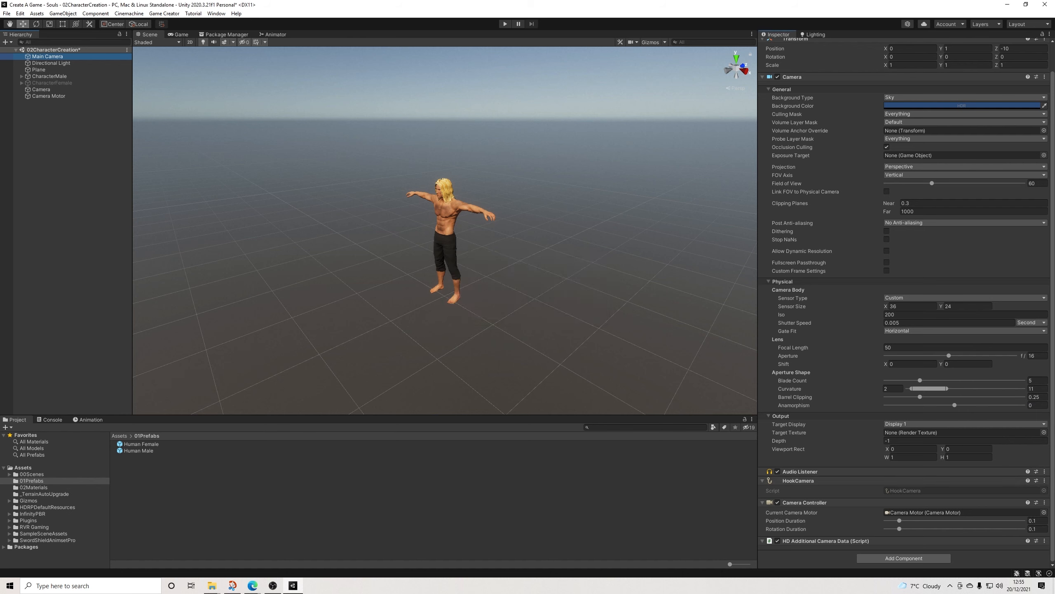
Step: Remove the Camera Controller component from the Main Camera
left_click(1045, 502)
left_click(998, 421)
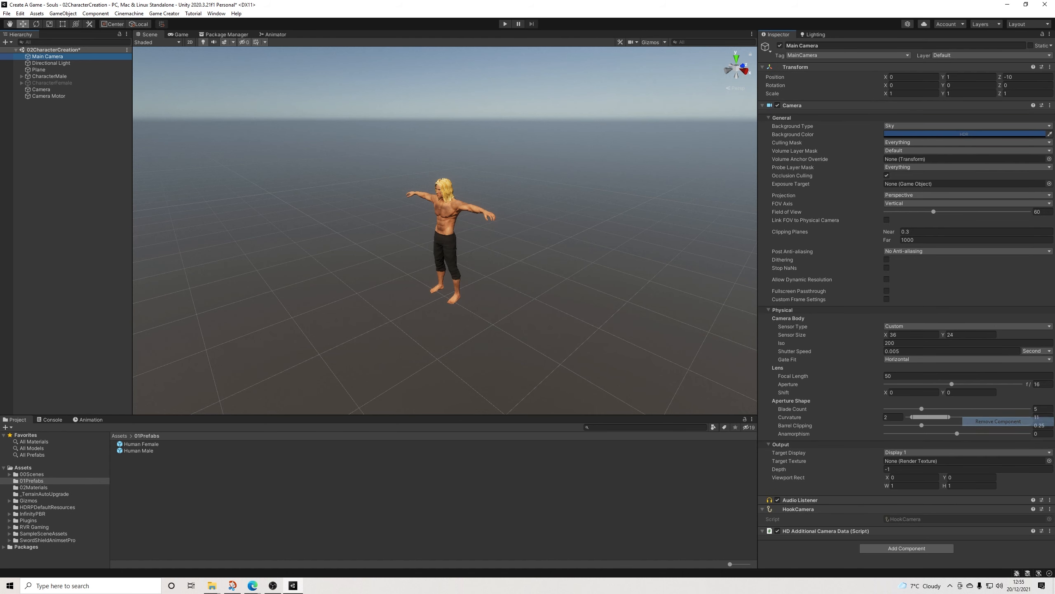
Step: Remove the HookCamera component from the Main Camera and add a HookCamera component to the new Camera object
left_click(1050, 509)
left_click(998, 428)
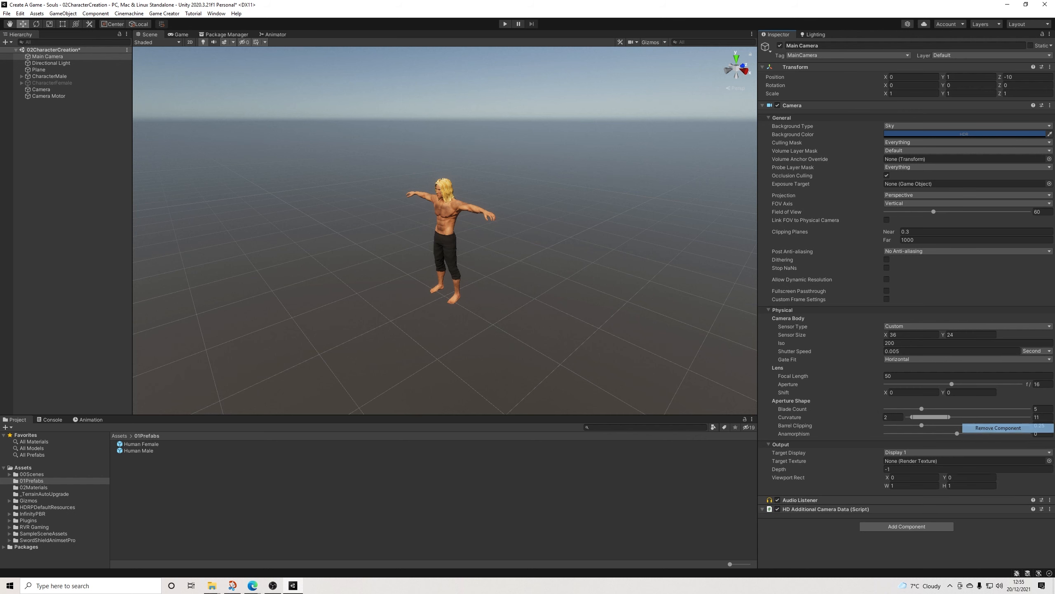
left_click(41, 89)
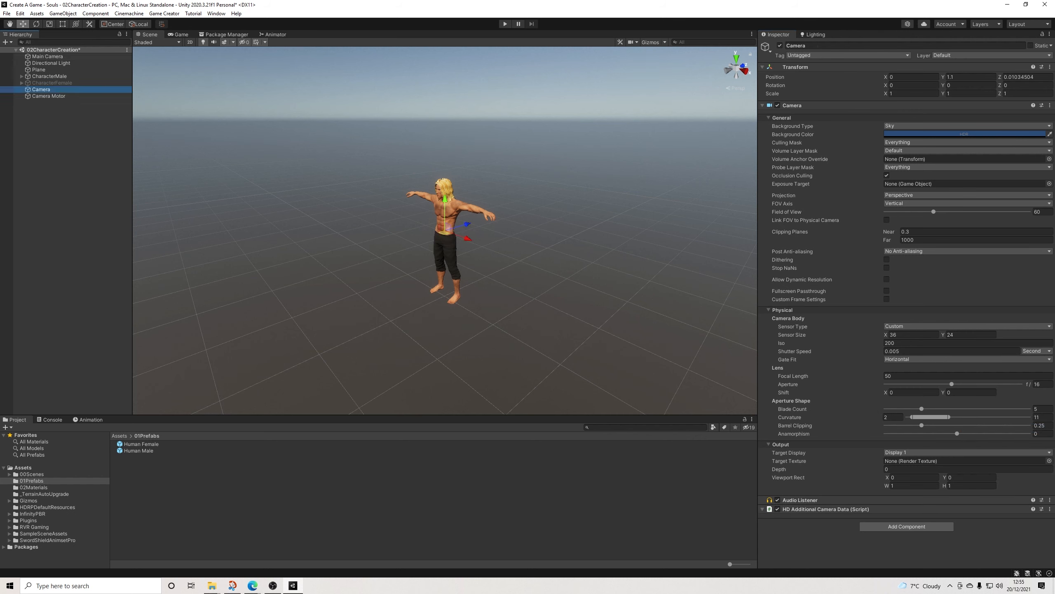
left_click(906, 526)
type("hook")
key("Return")
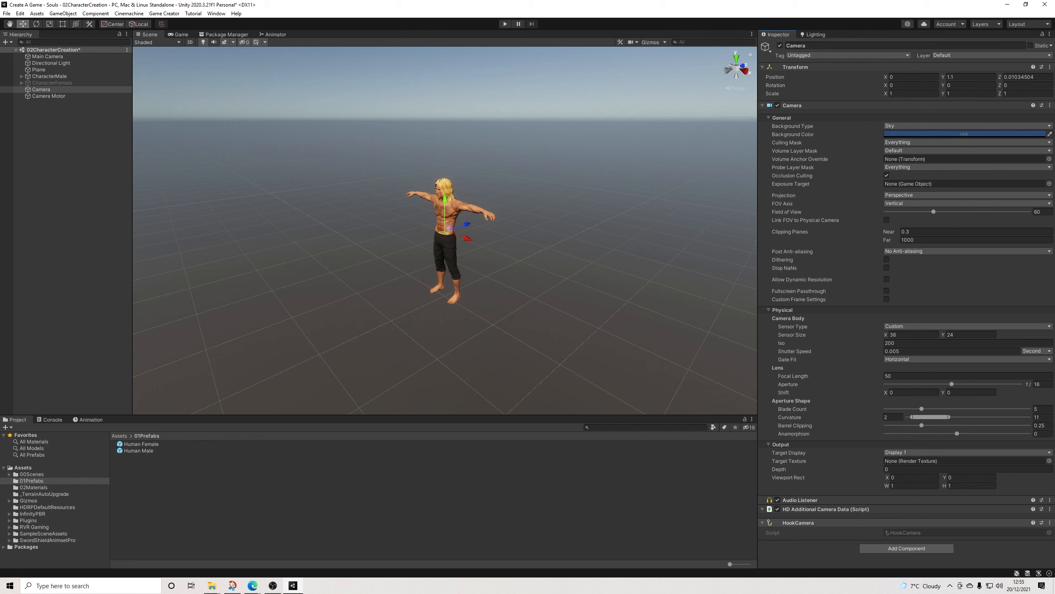
left_click(1050, 522)
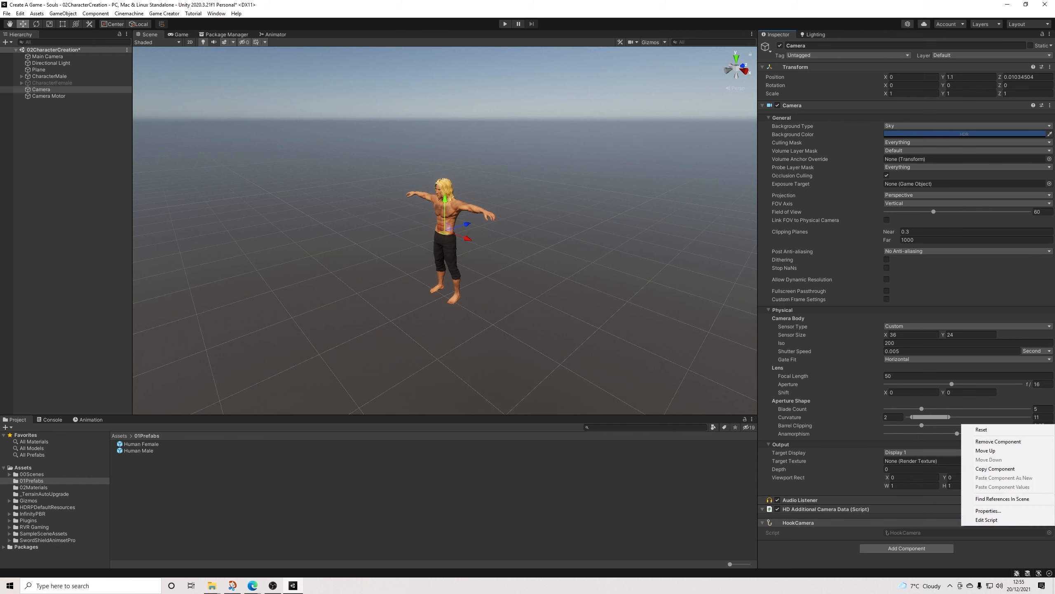
left_click(968, 554)
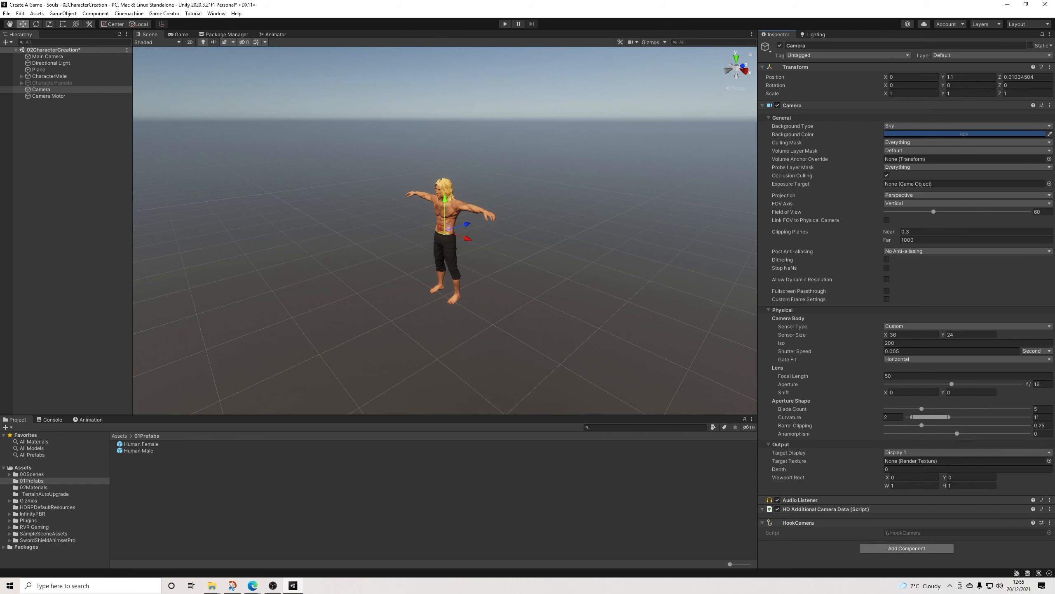
left_click(907, 549)
type("motor")
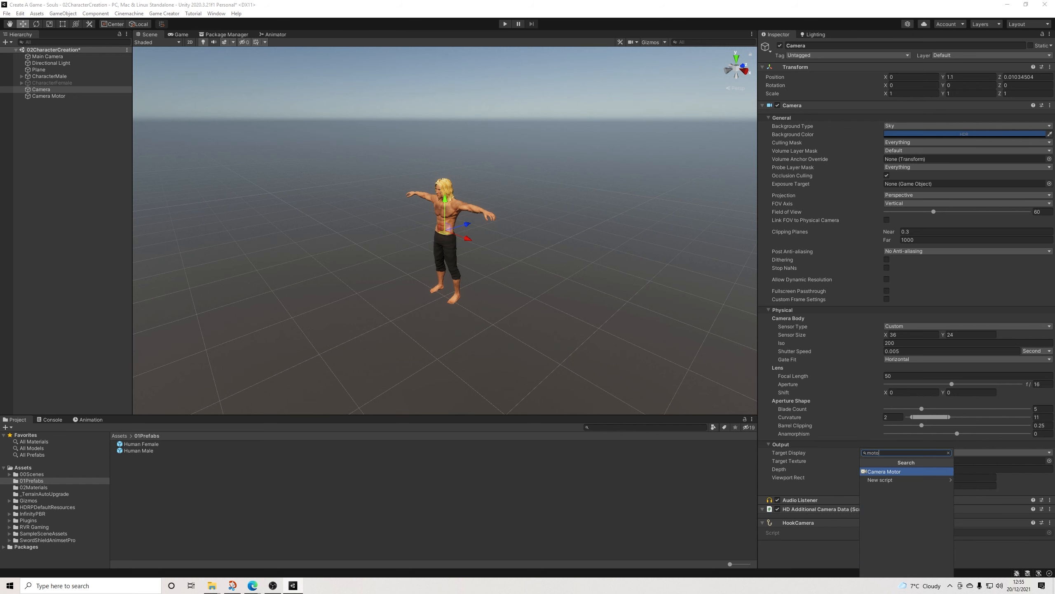
key("Return")
scroll(906, 299, "down", 5)
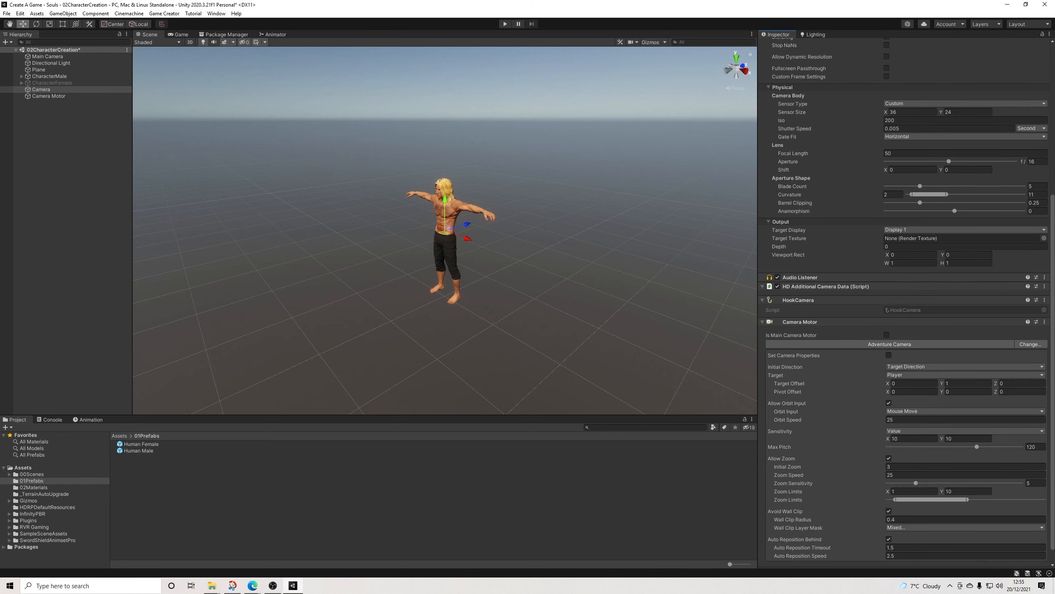
left_click(1045, 322)
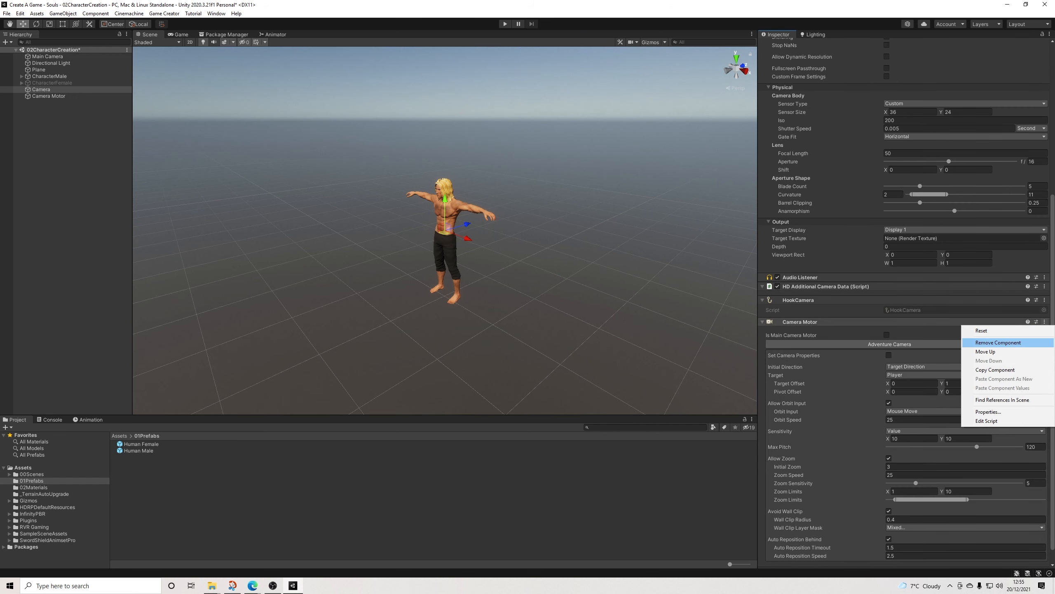
left_click(997, 342)
Step: Add a Camera Controller component to the Camera and assign the scene's Camera Motor as its Current Camera Motor
left_click(907, 548)
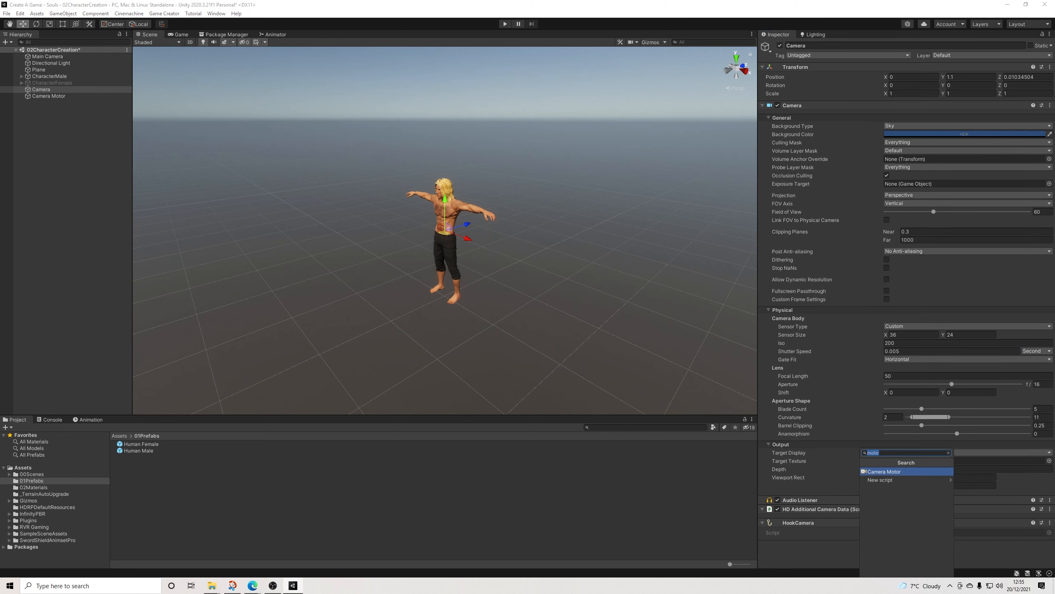
type("control")
key("Return")
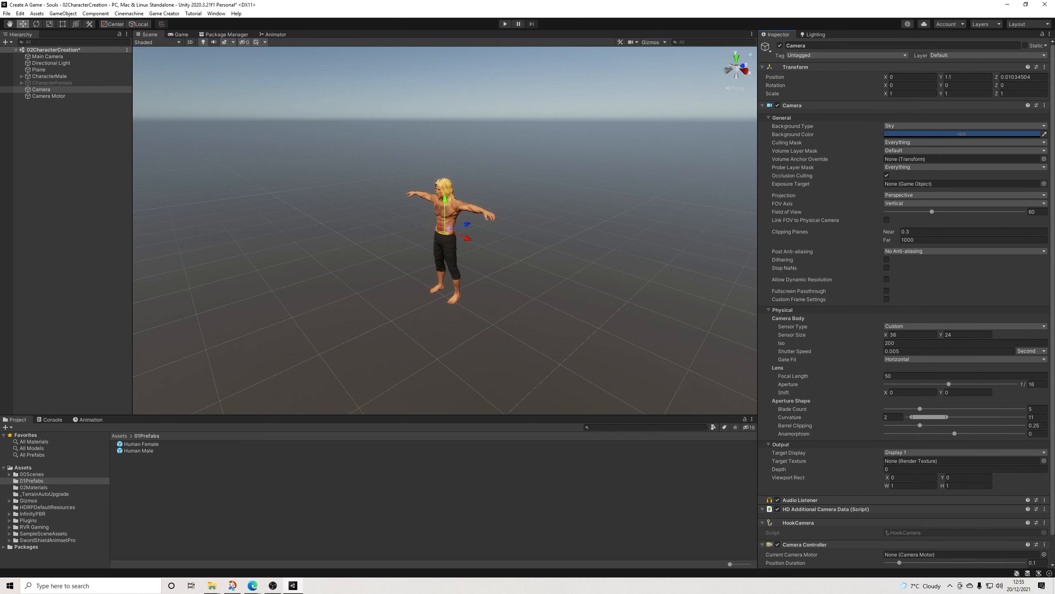
scroll(904, 303, "down", 2)
left_click_drag(49, 96, 956, 526)
left_click(49, 96)
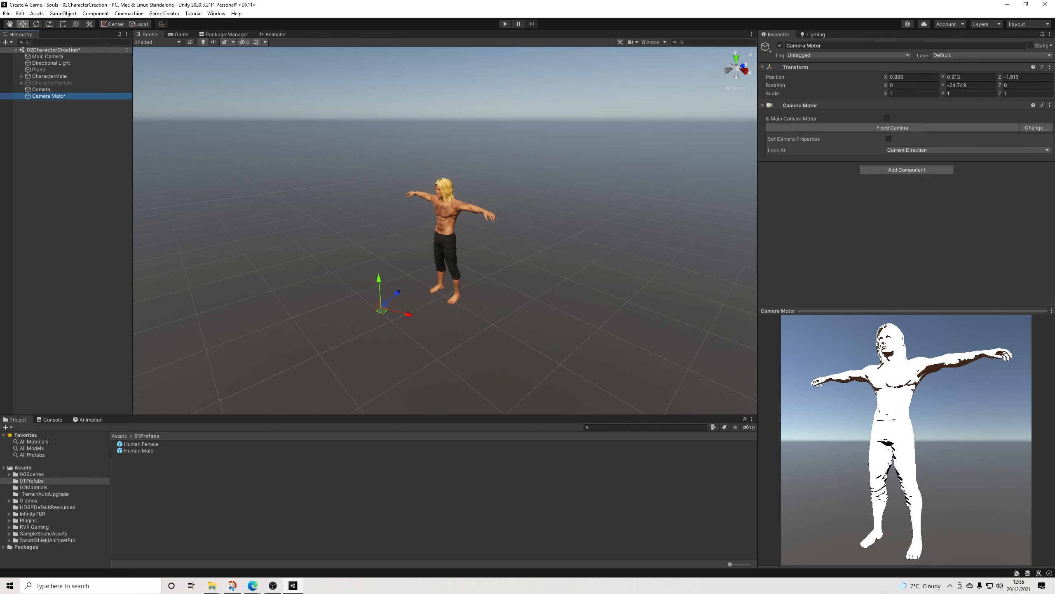
left_click(41, 89)
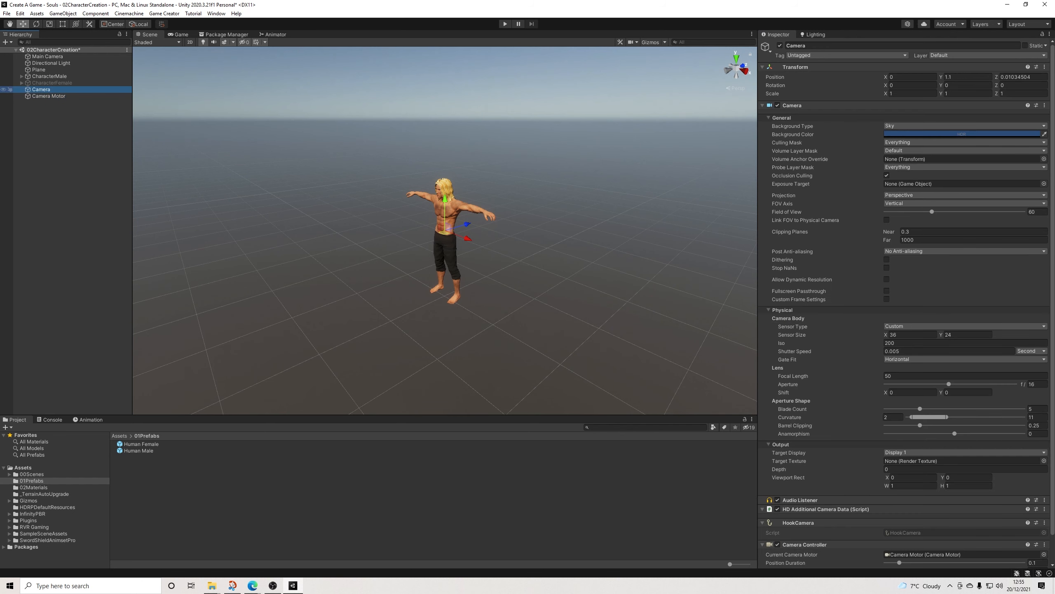
Step: Create a folder named 03UI in the project's Assets
left_click(23, 467)
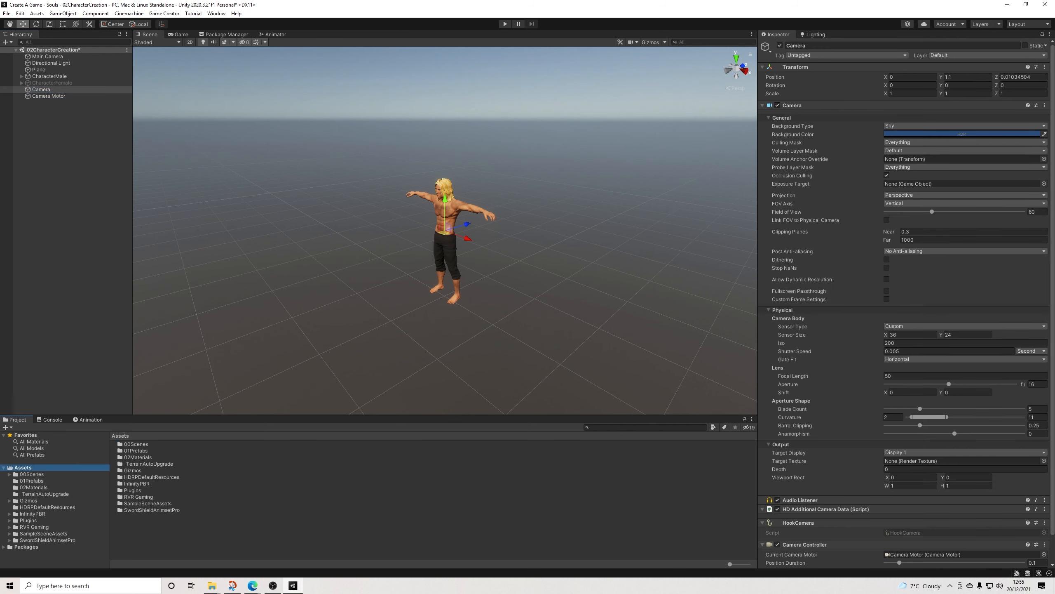
right_click(24, 466)
mouse_move(83, 249)
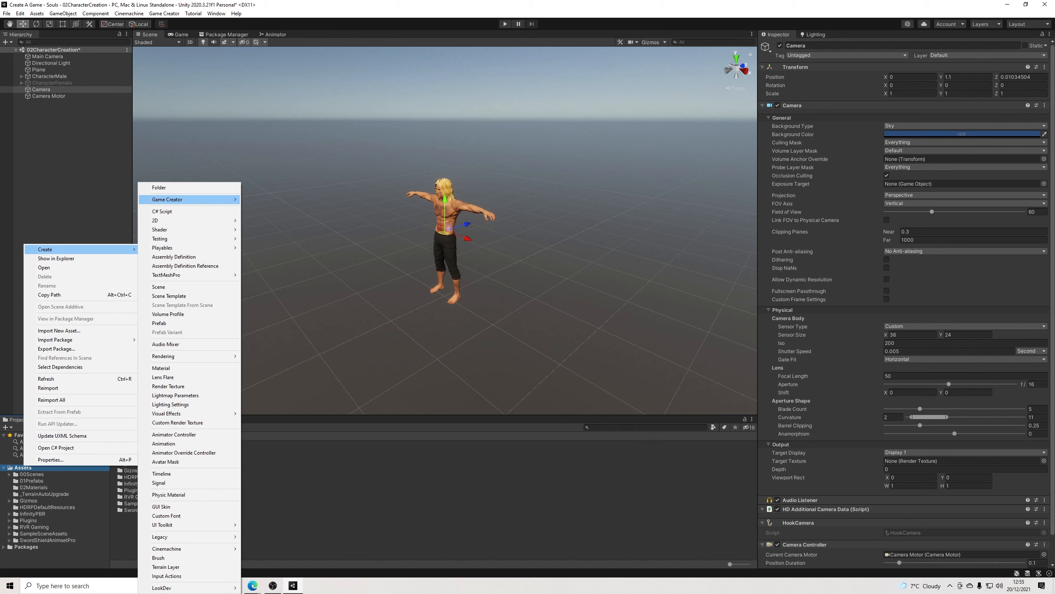
left_click(159, 187)
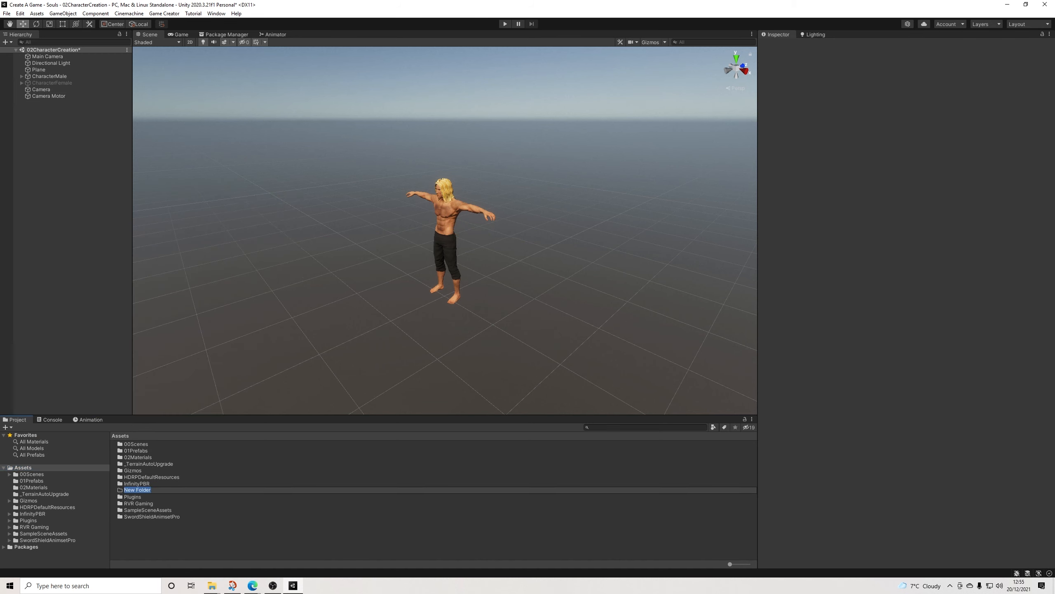
type("03")
key("BackSpace")
key("BackSpace")
key("Return")
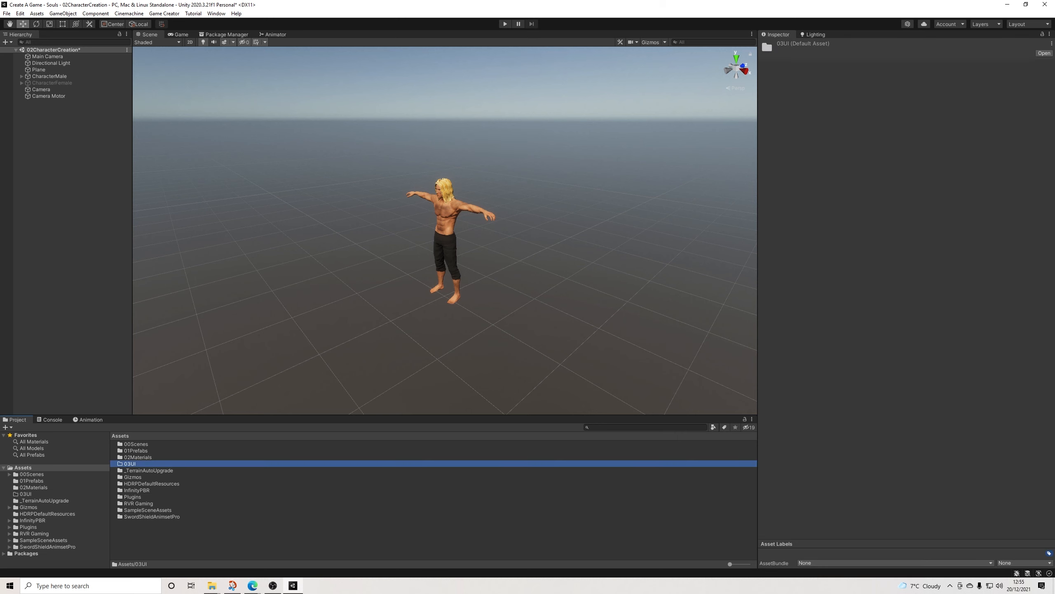
Step: Create a render texture named CharacterCreation in the 03UI folder and assign it as the Camera's Target Texture
left_click(25, 494)
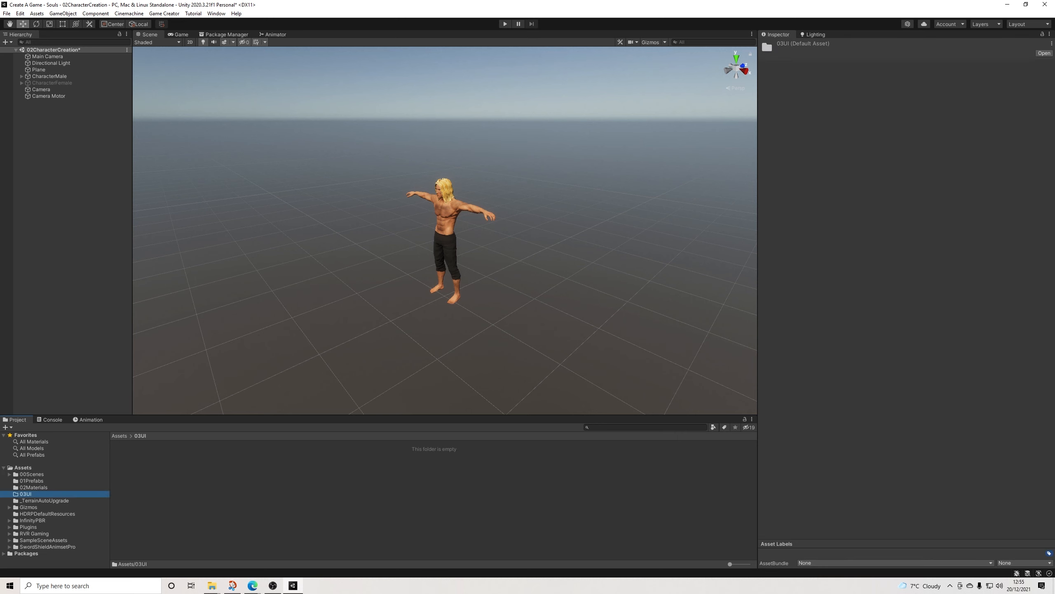
right_click(162, 464)
mouse_move(191, 248)
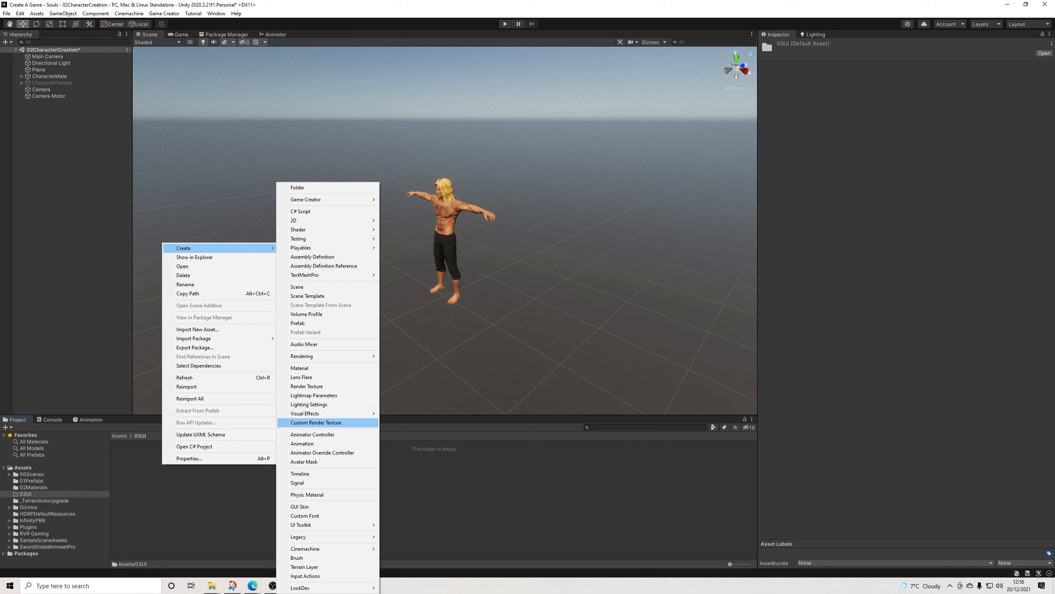
left_click(307, 386)
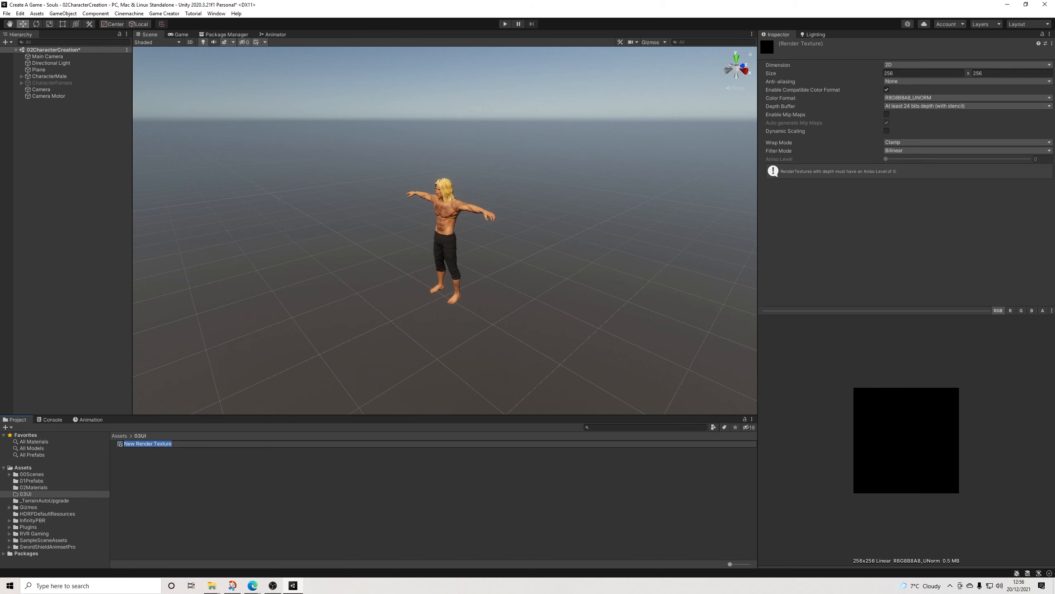
type("CharacterCreation")
key("Return")
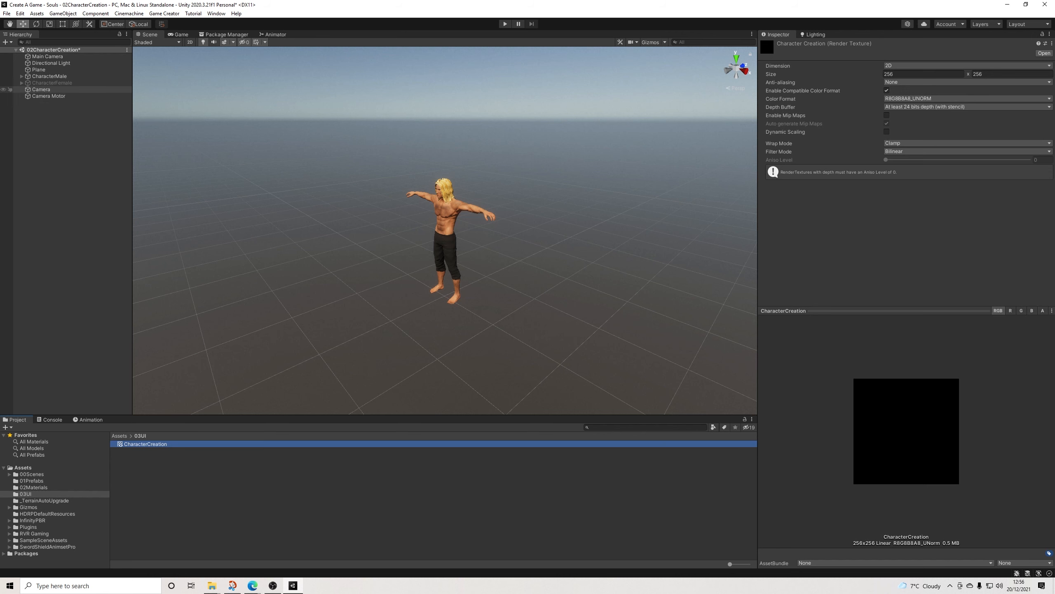
left_click(42, 89)
left_click_drag(145, 444, 956, 461)
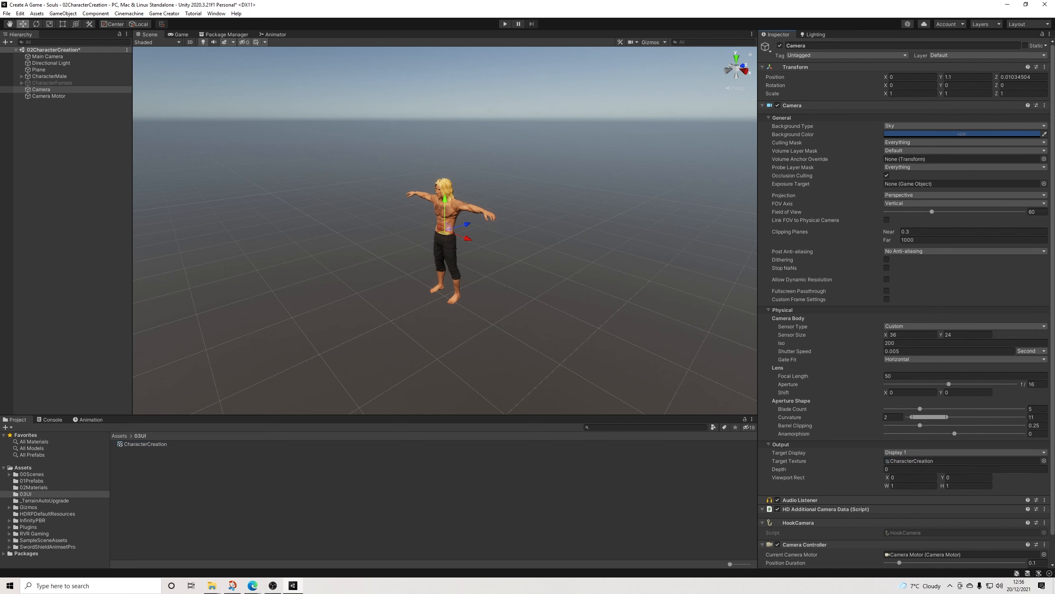
Step: Set the CharacterCreation render texture's size to 1080 x 1080 and its anti-aliasing to 2 samples
left_click(145, 444)
left_click(914, 73)
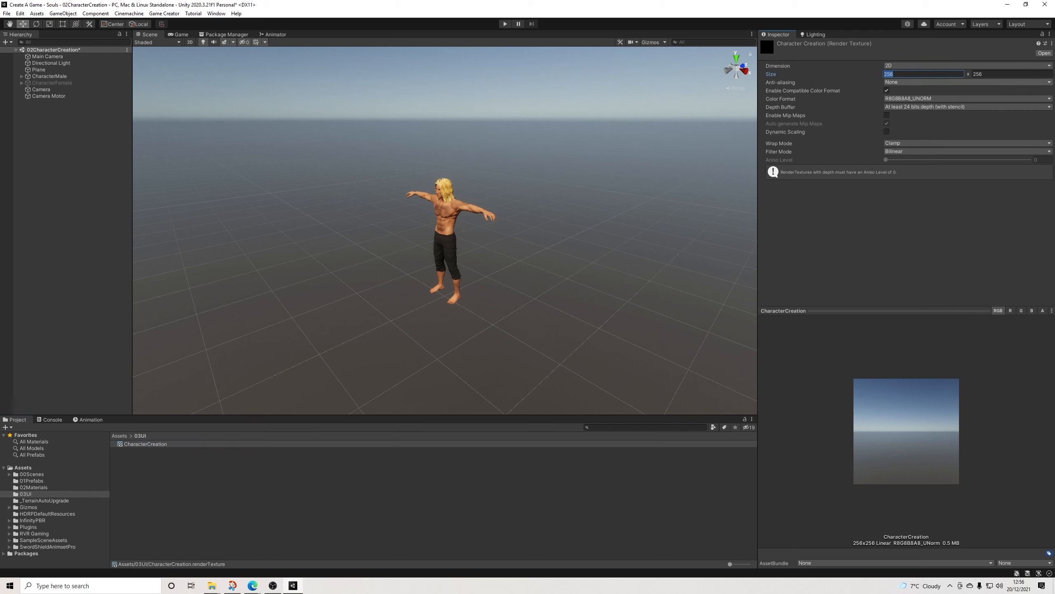
type("1080")
key("Tab")
type("10")
key("Tab")
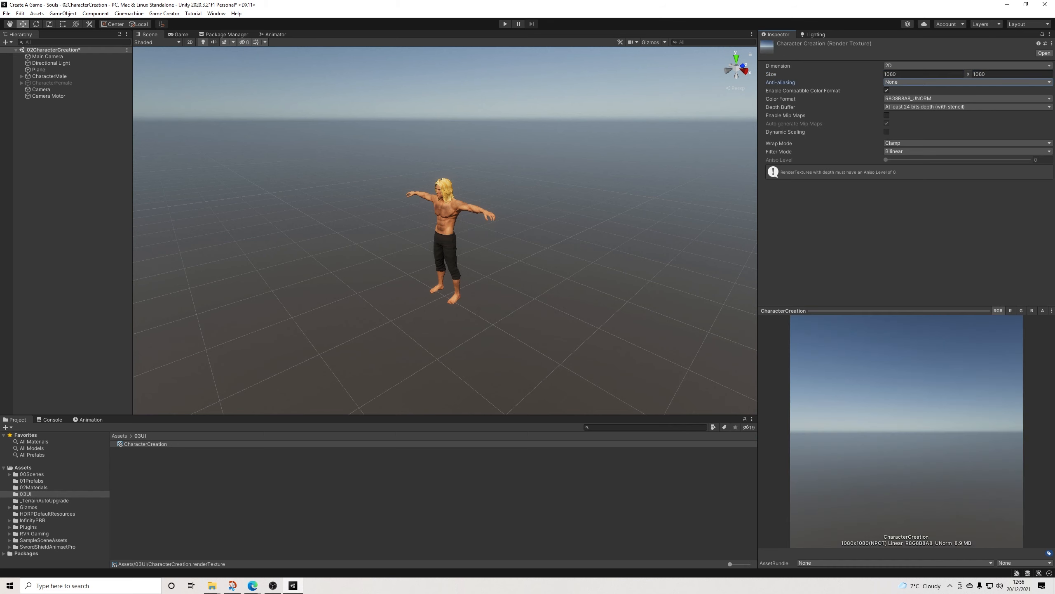
key("space")
key("Down")
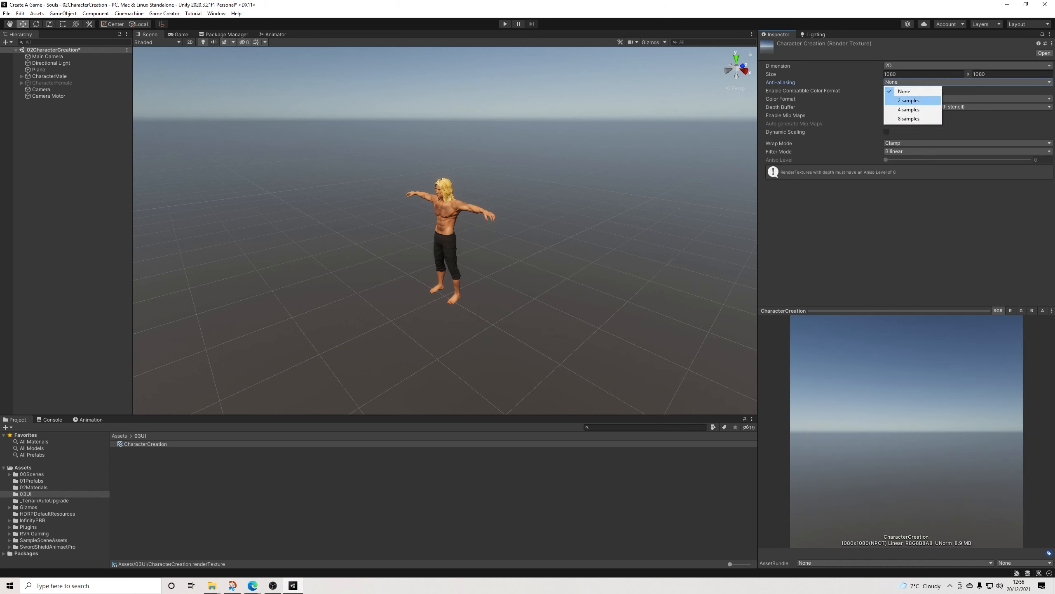
key("Return")
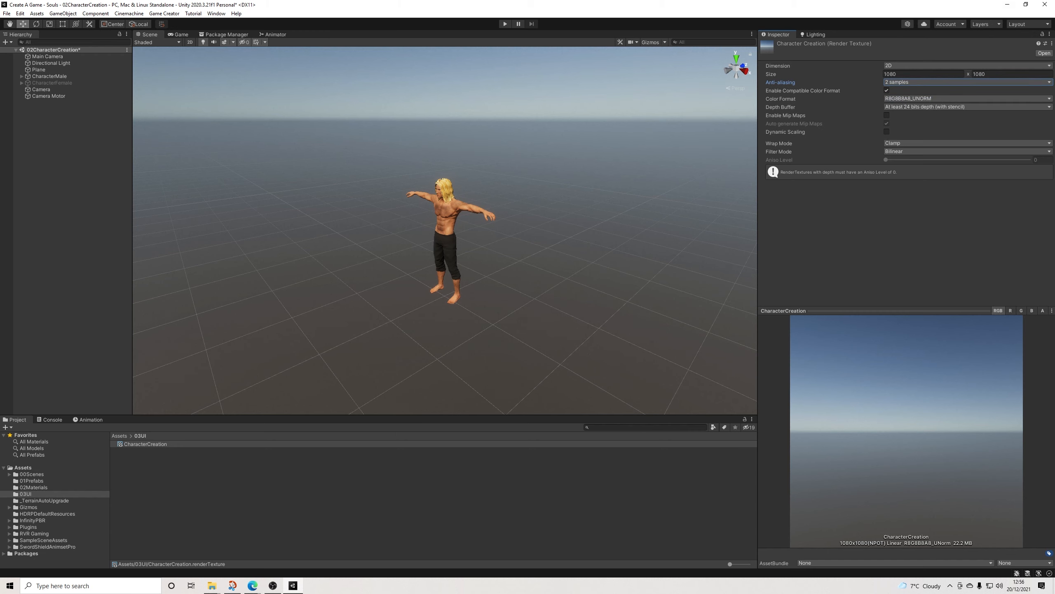
Step: Nest the Camera under the Camera Motor and set its local position to 0, 0, 0 and its Y rotation to 0
left_click(49, 96)
left_click(41, 90)
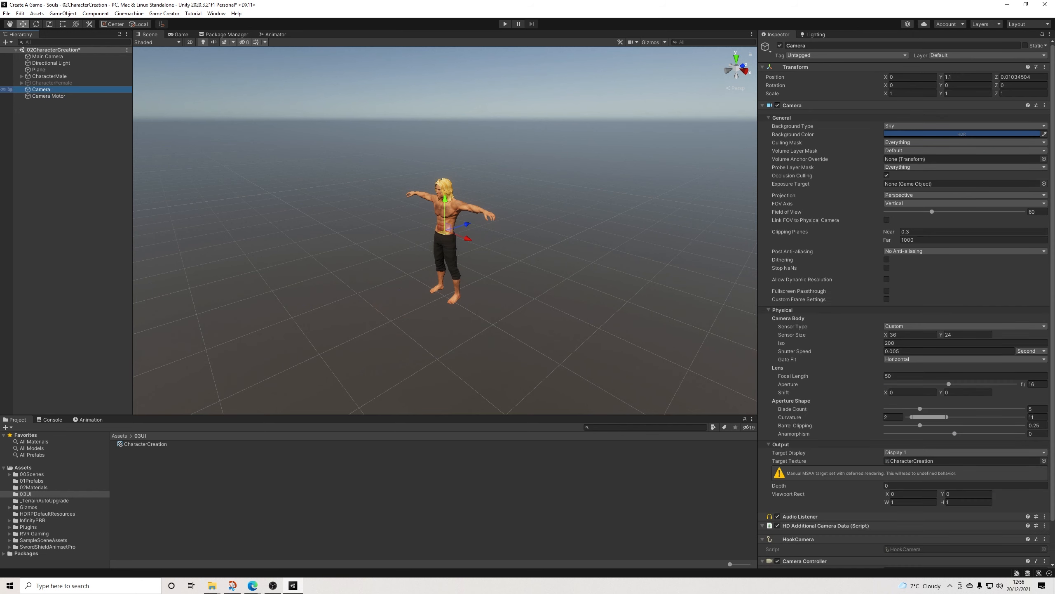
left_click_drag(42, 90, 48, 97)
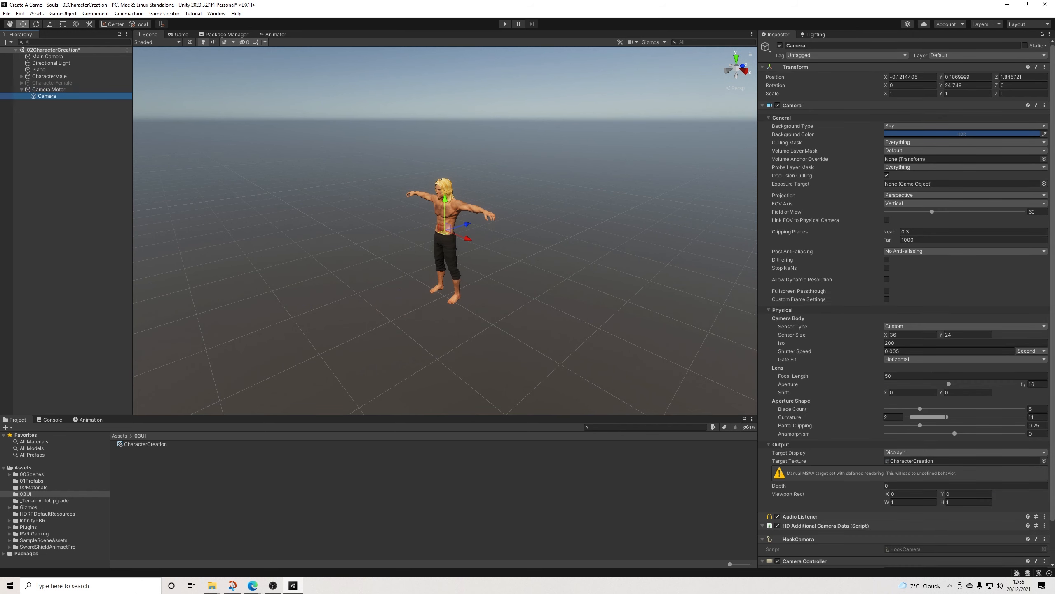
left_click(910, 77)
type("0")
key("Tab")
type("0")
key("Tab")
type("0")
key("Tab")
key("Tab")
type("0")
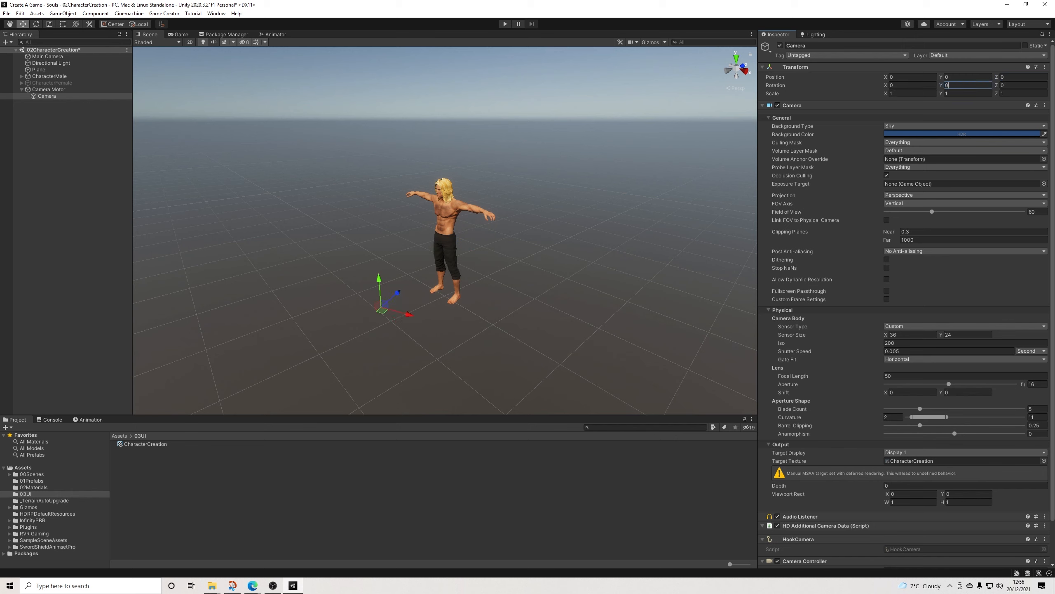
Step: Move the Camera back out of the Camera Motor to the scene root and check the CharacterCreation render texture's preview
key("ctrl+z")
key("ctrl+z")
key("ctrl+z")
key("ctrl+z")
key("ctrl+z")
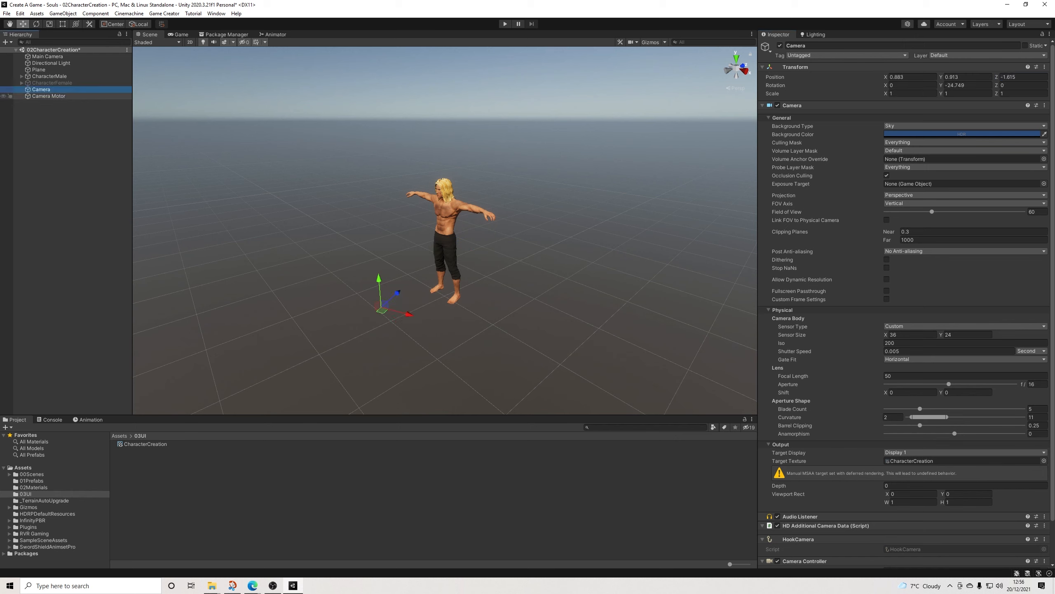
scroll(907, 301, "down", 2)
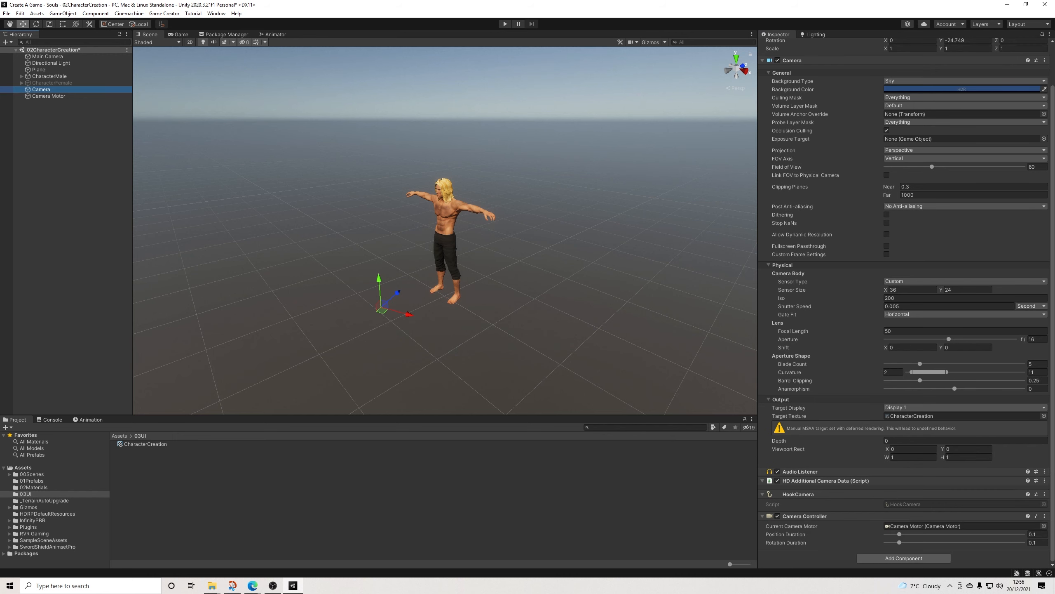
left_click(146, 444)
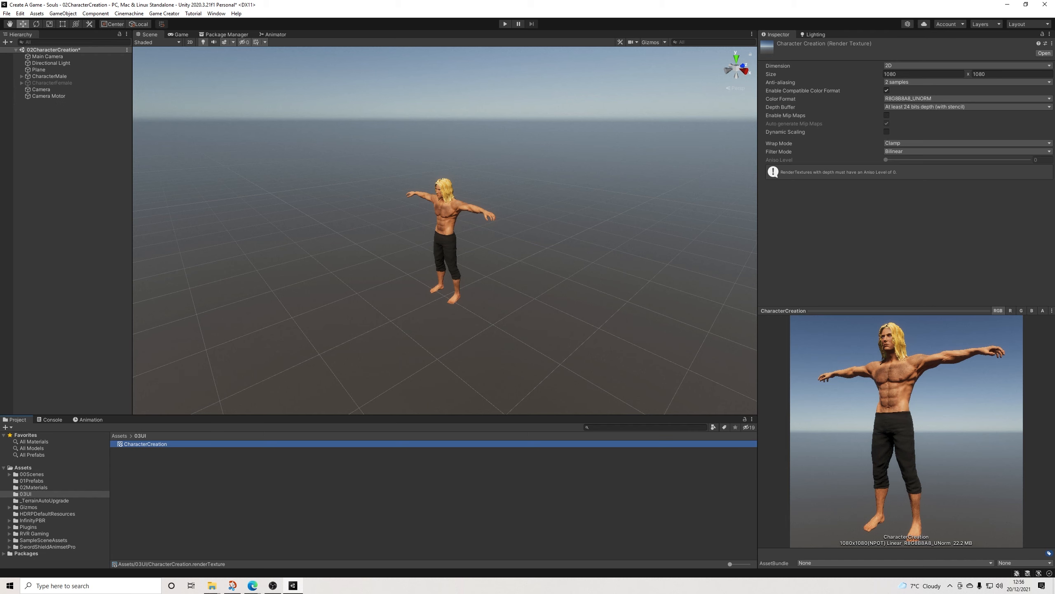
left_click(58, 133)
left_click(49, 76)
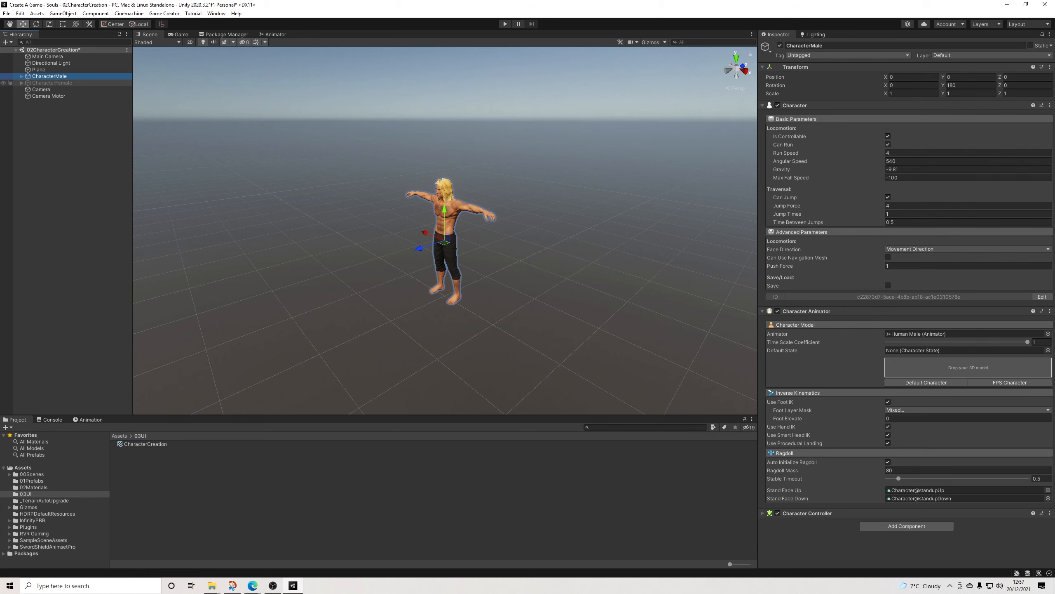
left_click(52, 82)
left_click(62, 138)
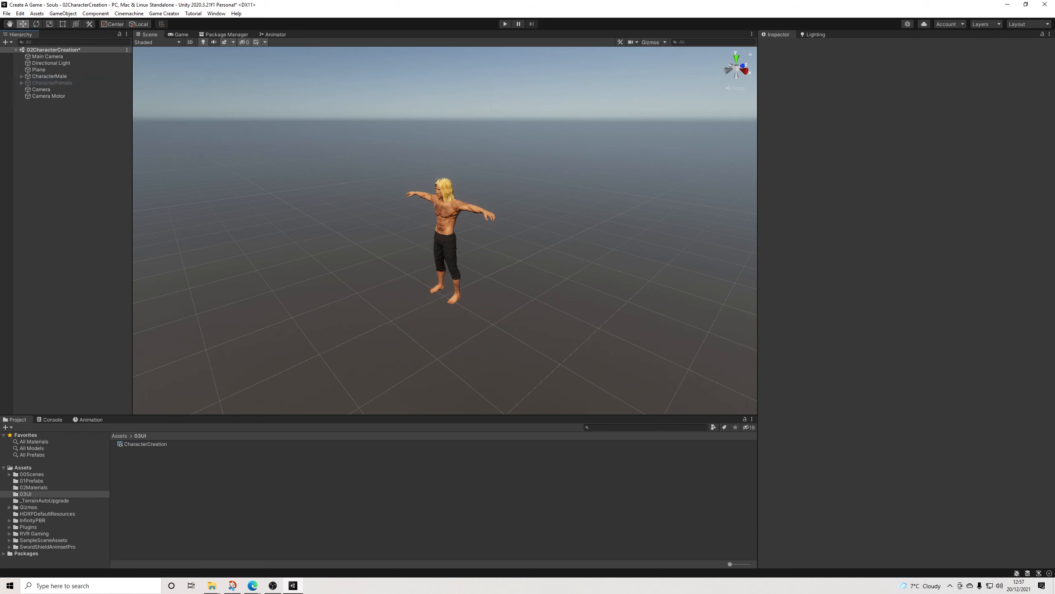
left_click(358, 275)
left_click_drag(358, 274, 411, 268, "alt")
left_click(374, 175)
scroll(445, 241, "up", 5)
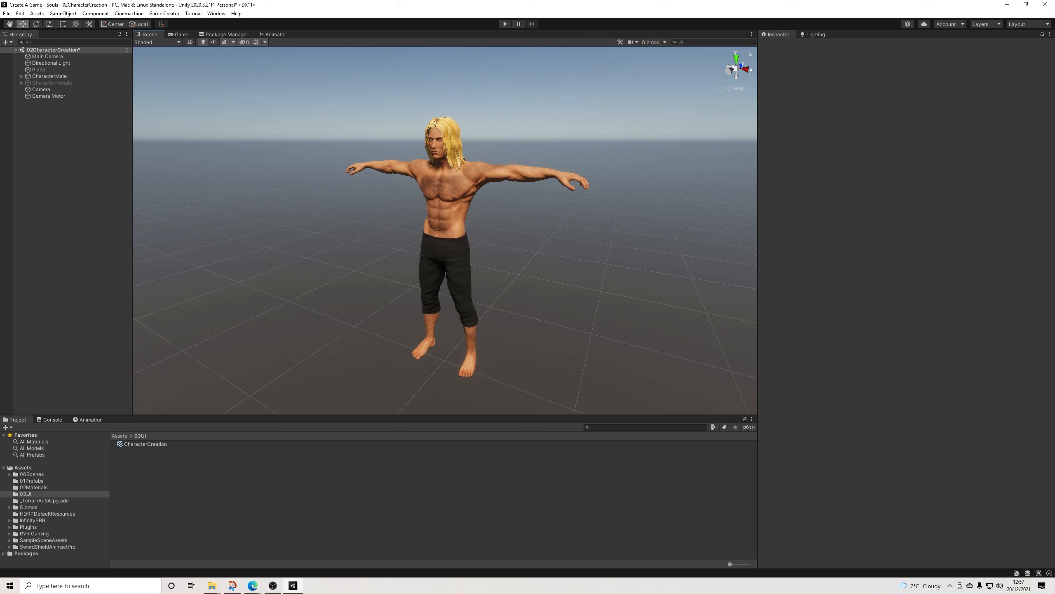
Step: Create an empty object at the scene root and name it with a row of dashes as a hierarchy separator
right_click(45, 119)
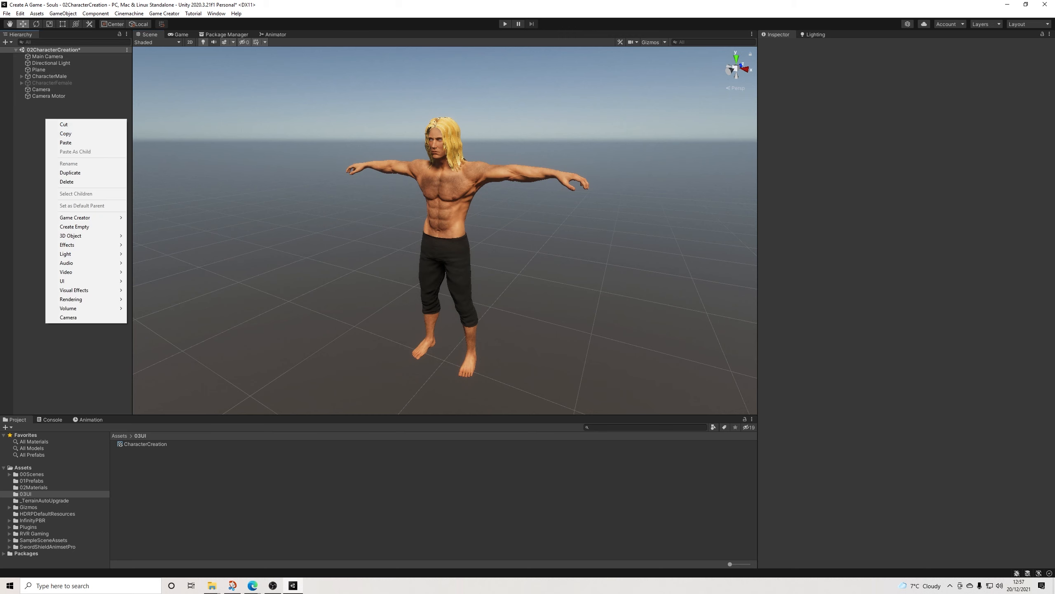
left_click(74, 227)
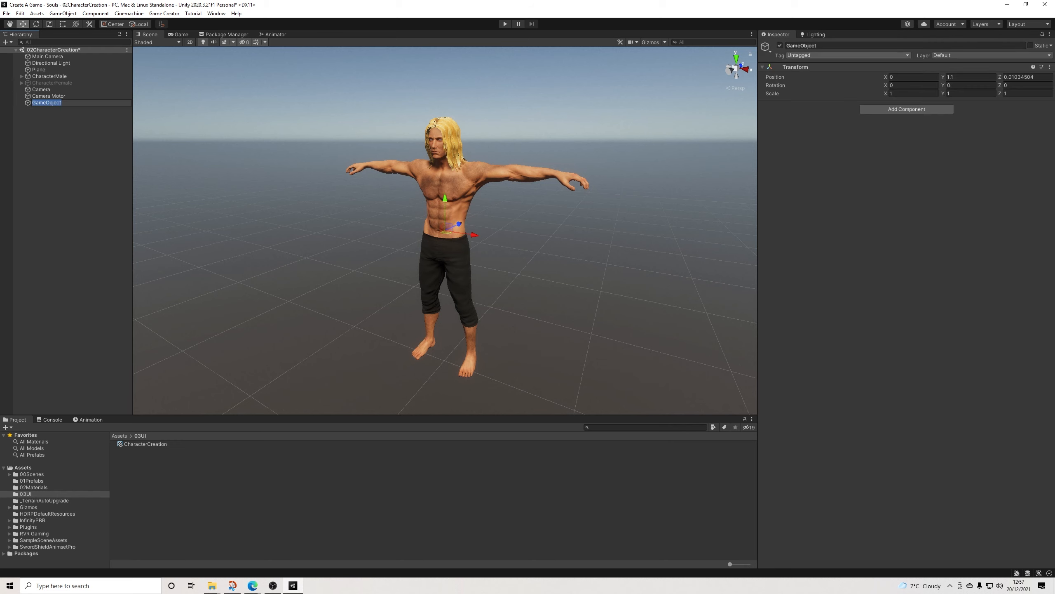
type("-----------------------")
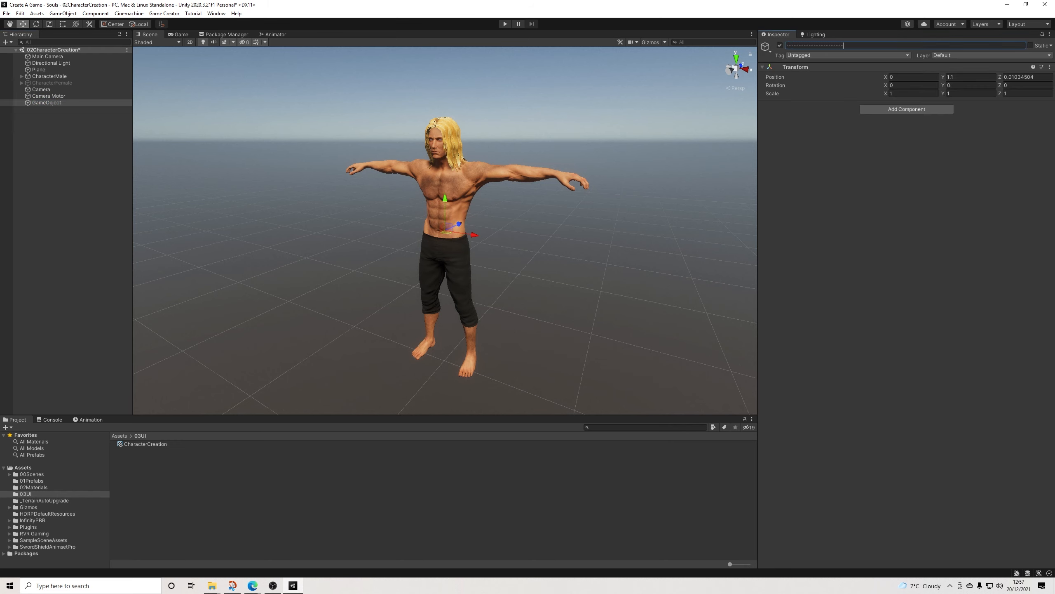
key("Return")
Step: Add a UI Canvas at the root of the scene
right_click(54, 129)
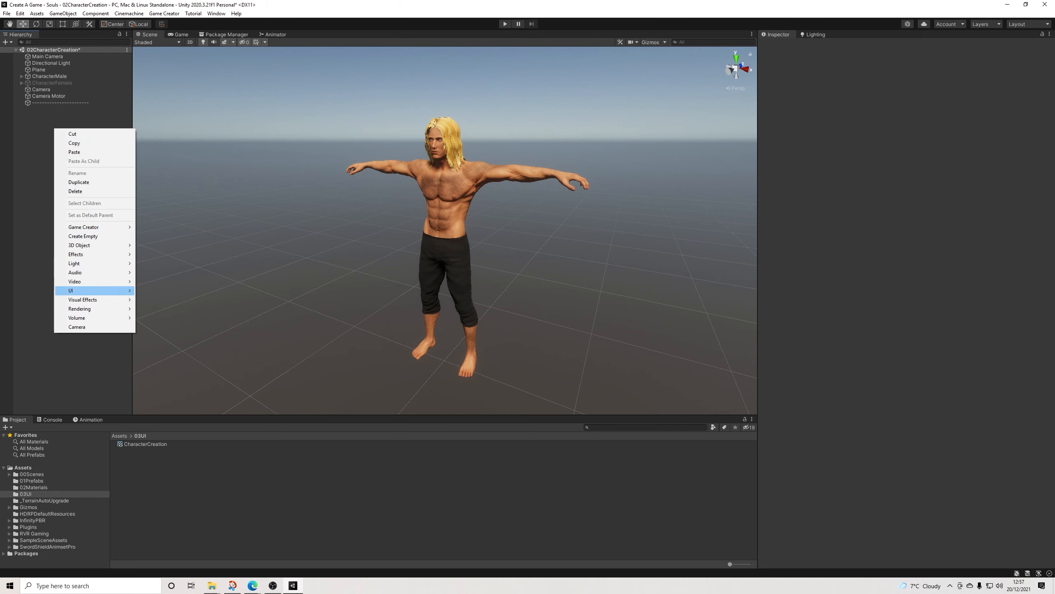
mouse_move(83, 290)
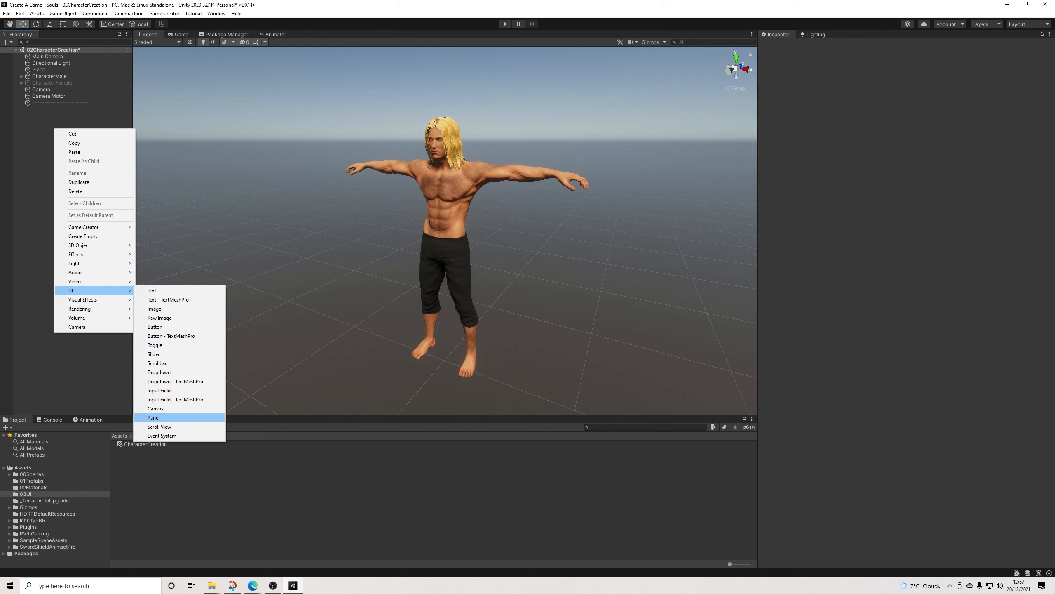
left_click(156, 408)
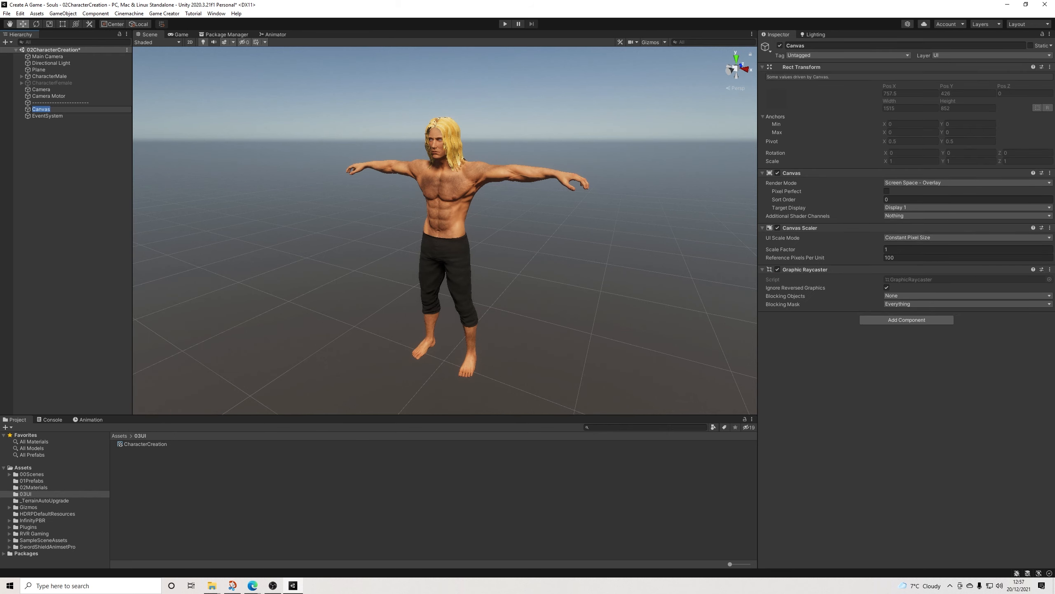
Step: Set the Canvas Scaler to Scale With Screen Size with a reference resolution of 1920 x 1080
left_click(927, 238)
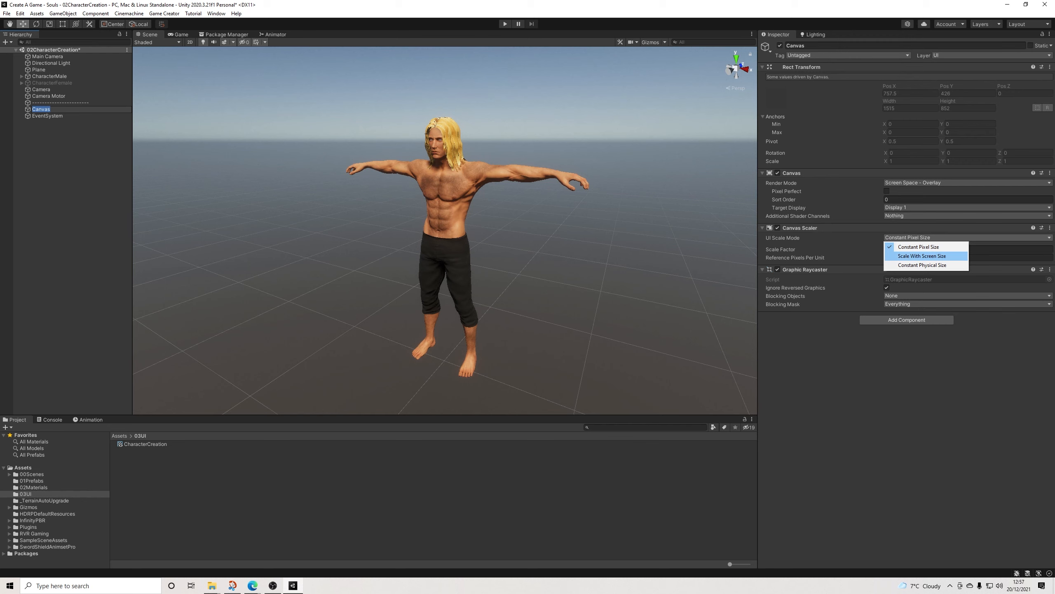
left_click(922, 255)
left_click(913, 249)
type("1920")
key("Tab")
type("10")
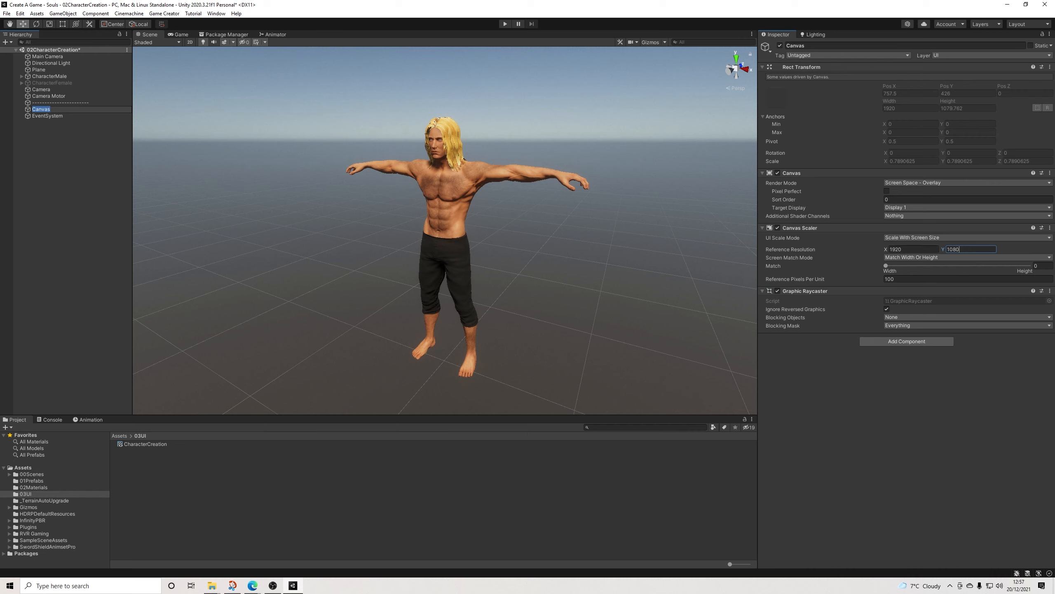
Step: Switch the Scene view to 2D and frame the whole Canvas in it
left_click_drag(445, 233, 447, 231, "alt")
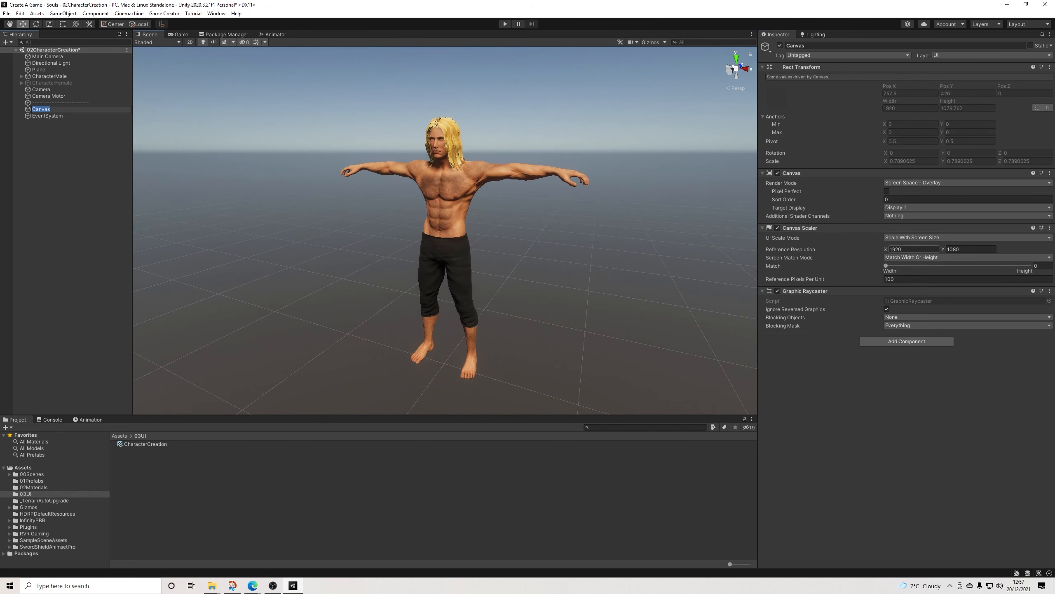
right_click(41, 109)
left_click(47, 116)
left_click(40, 109)
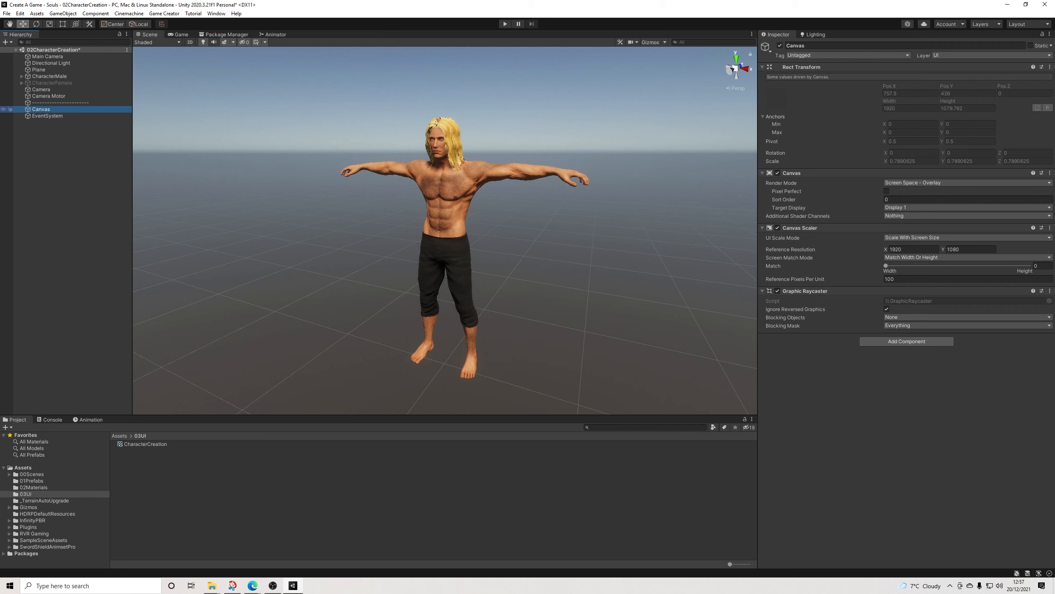
left_click(190, 42)
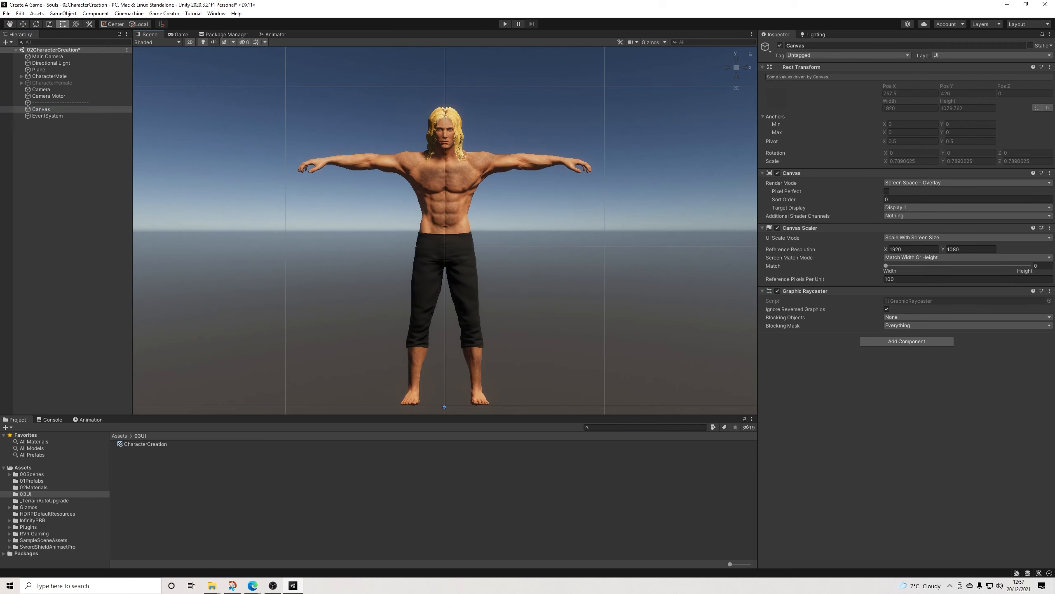
key("f")
scroll(468, 237, "up", 5)
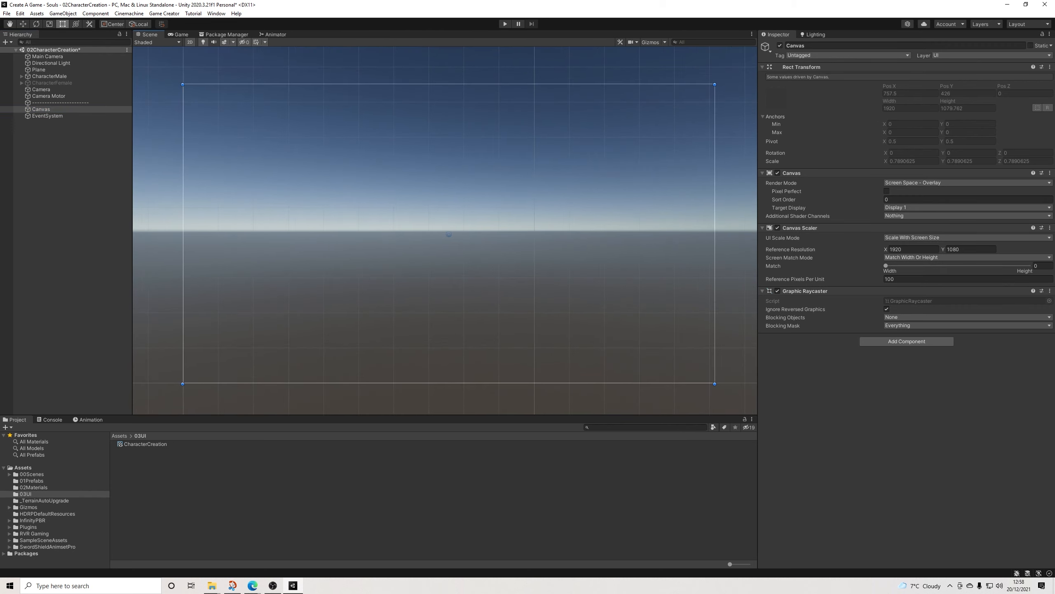
middle_click_drag(467, 237, 474, 239)
left_click(651, 42)
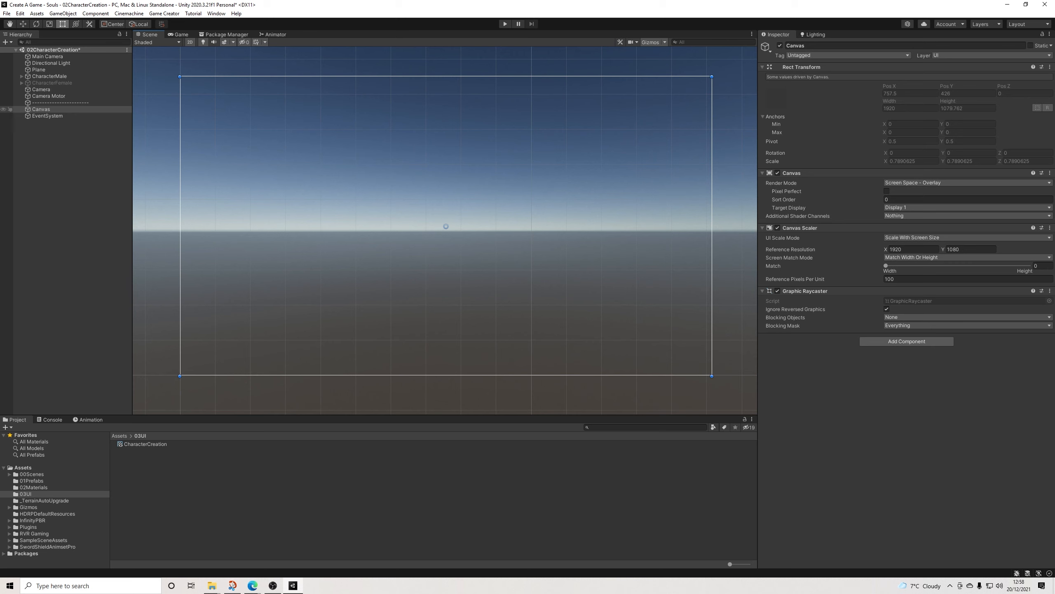
Step: Add a UI Image under the Canvas, anchor it to stretch both ways and resize it to fill the Canvas
right_click(42, 108)
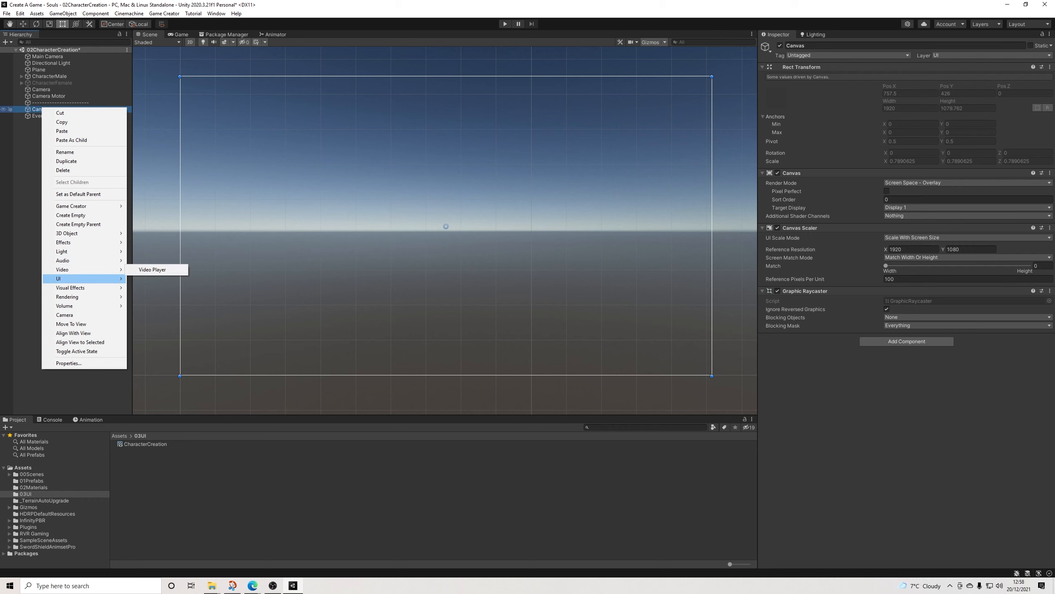
mouse_move(83, 279)
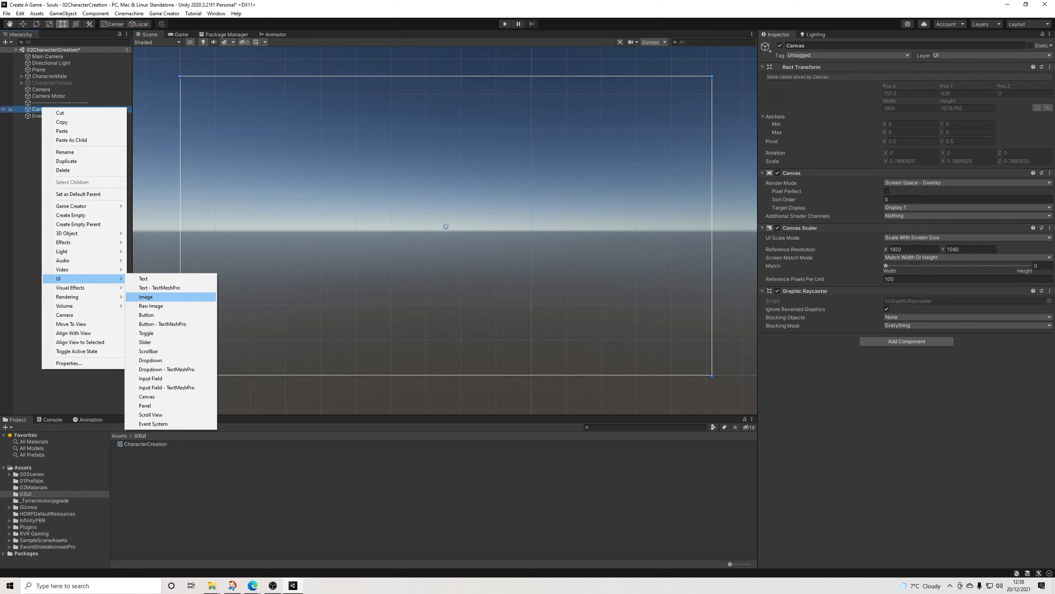
left_click(145, 296)
left_click(776, 91)
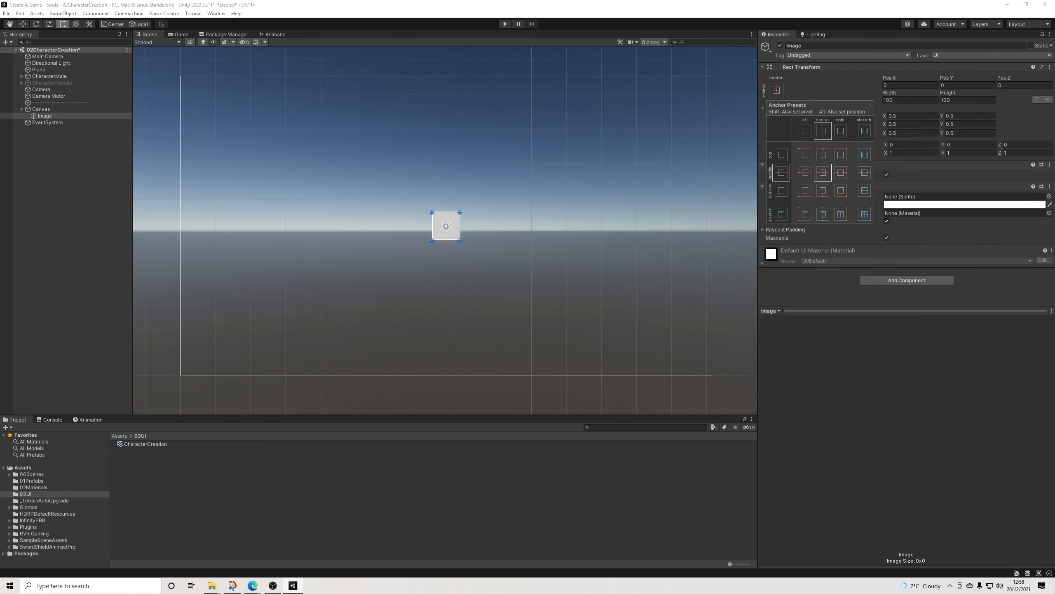
left_click(864, 214)
left_click_drag(432, 213, 180, 76)
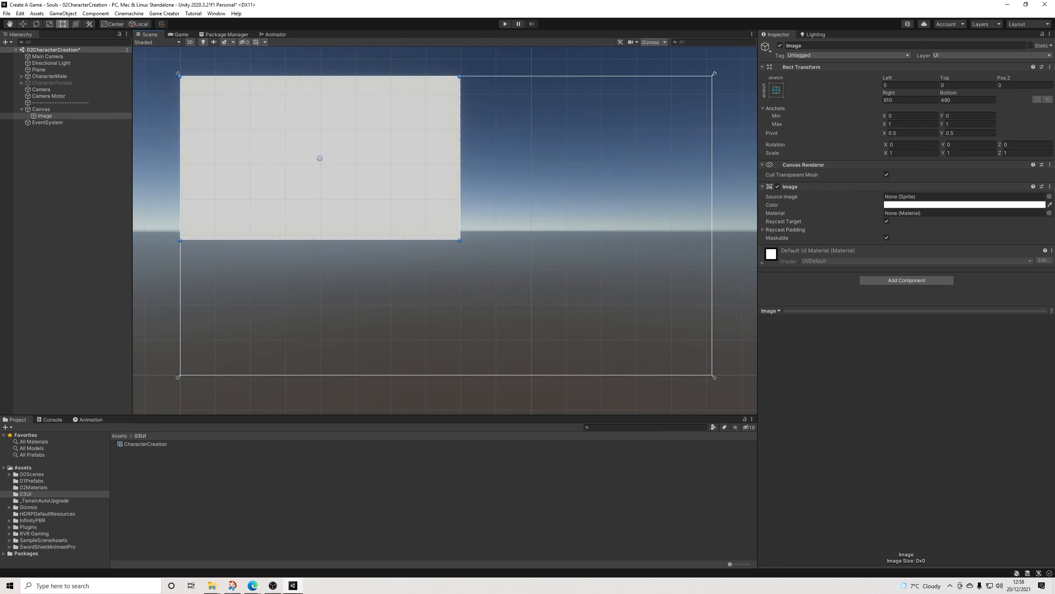
left_click_drag(460, 240, 713, 376)
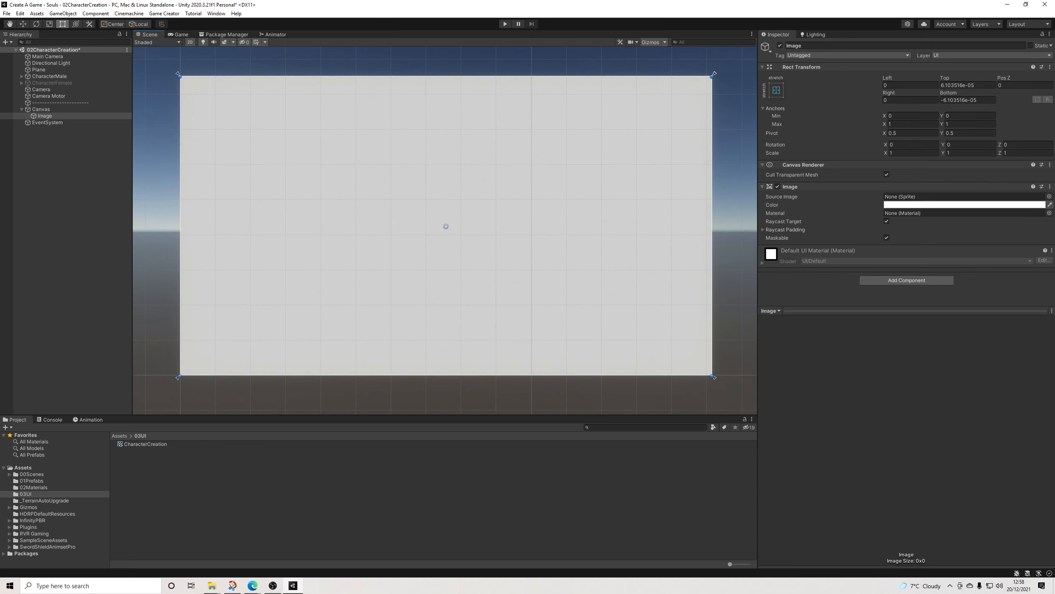
Step: Set the full-canvas Image's color to mid grey, hex 7B7B7B
left_click(964, 204)
left_click(949, 262)
left_click_drag(949, 263, 932, 267)
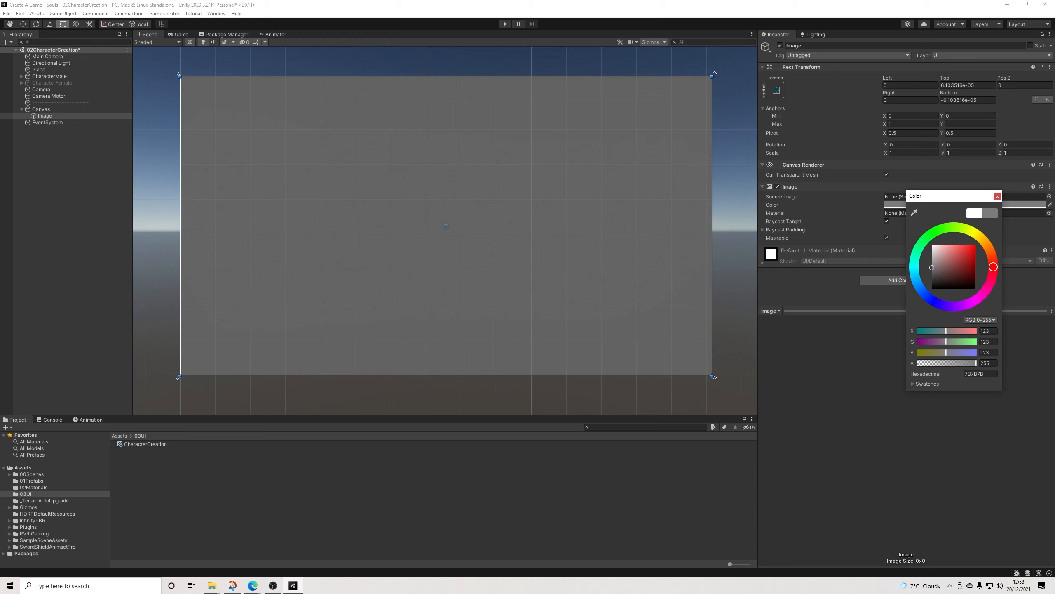
left_click(997, 195)
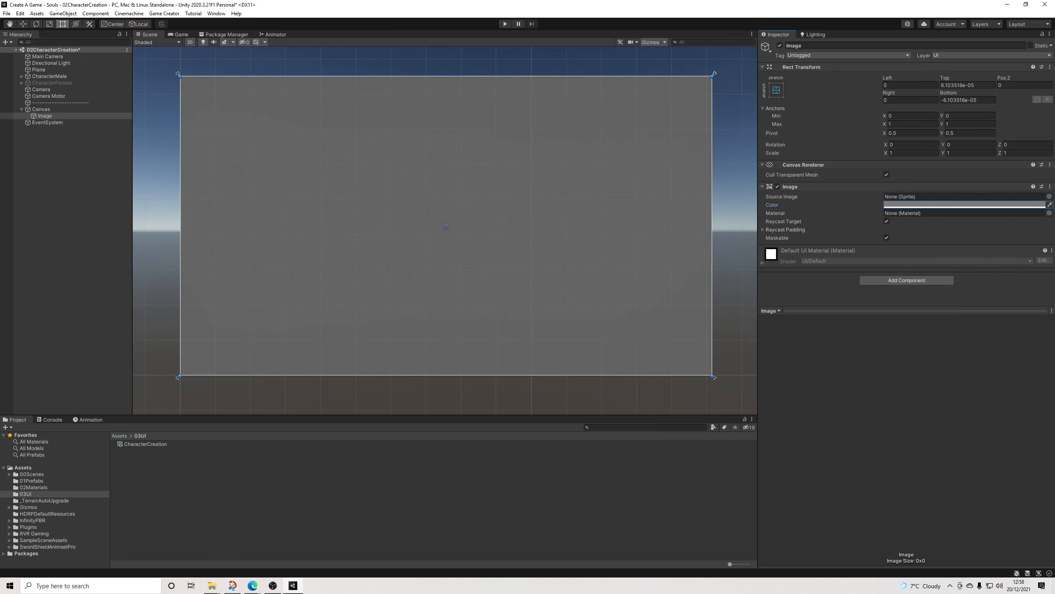
Step: Rename the grey full-canvas Image to BG
left_click(67, 179)
left_click(45, 116)
left_click(825, 46)
type("BG")
key("Return")
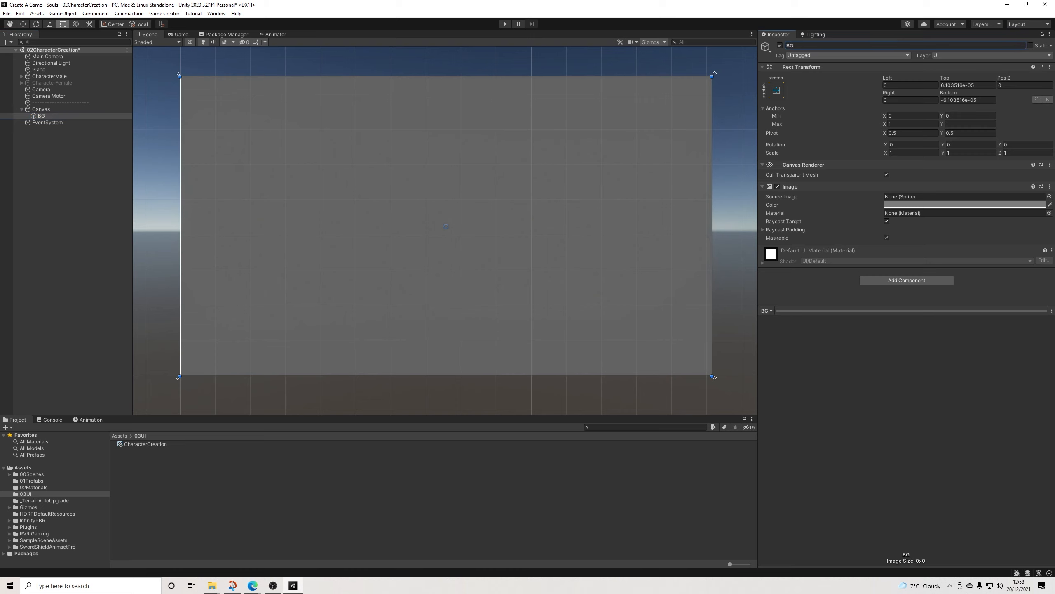
left_click(62, 160)
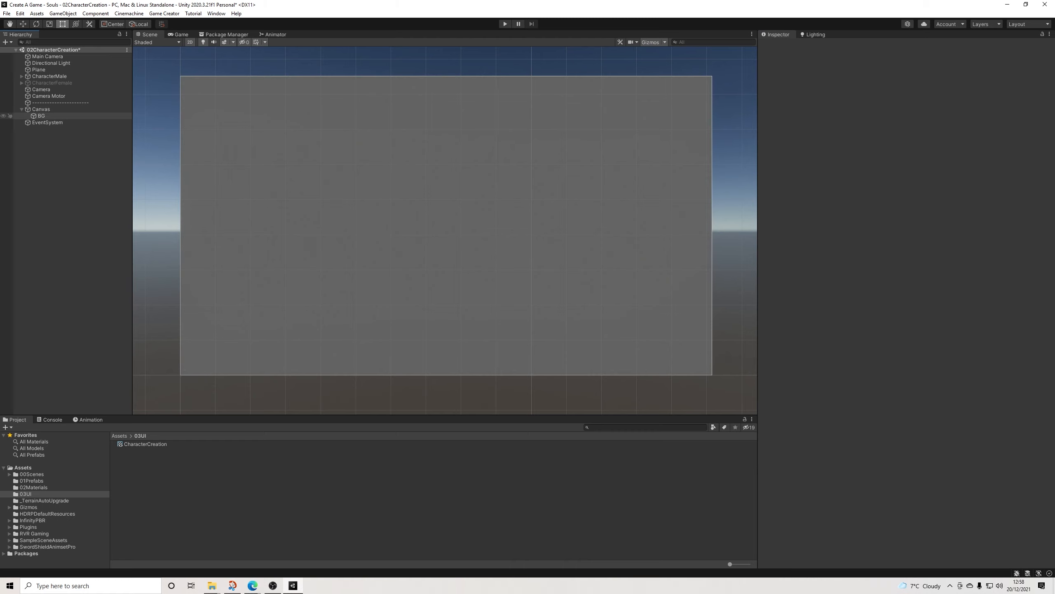
Step: Add a UI Image under BG and size it as a 1920 x 100 strip along the Canvas's top edge
right_click(39, 116)
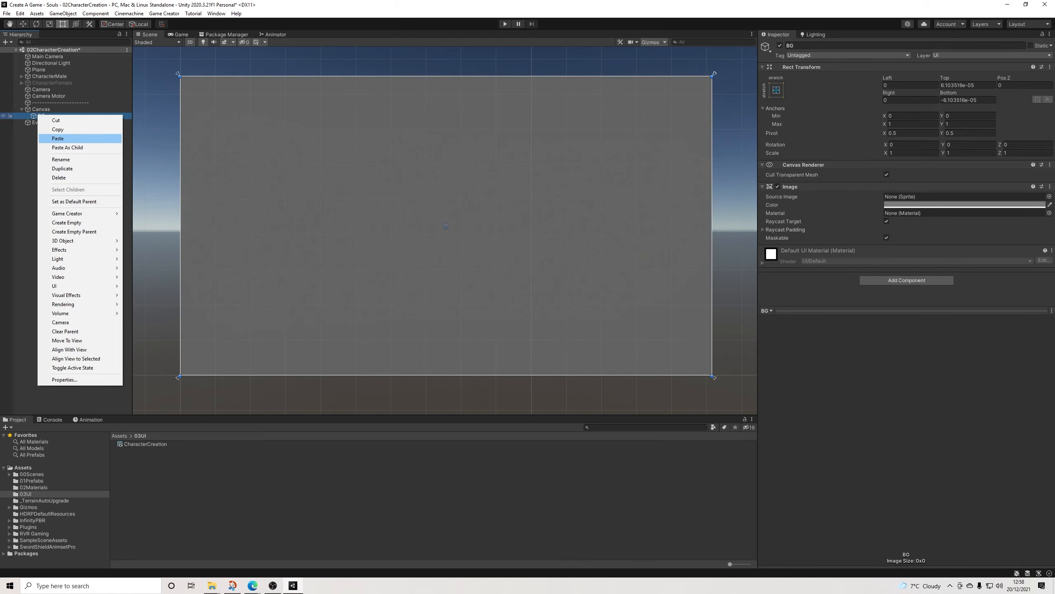
mouse_move(83, 286)
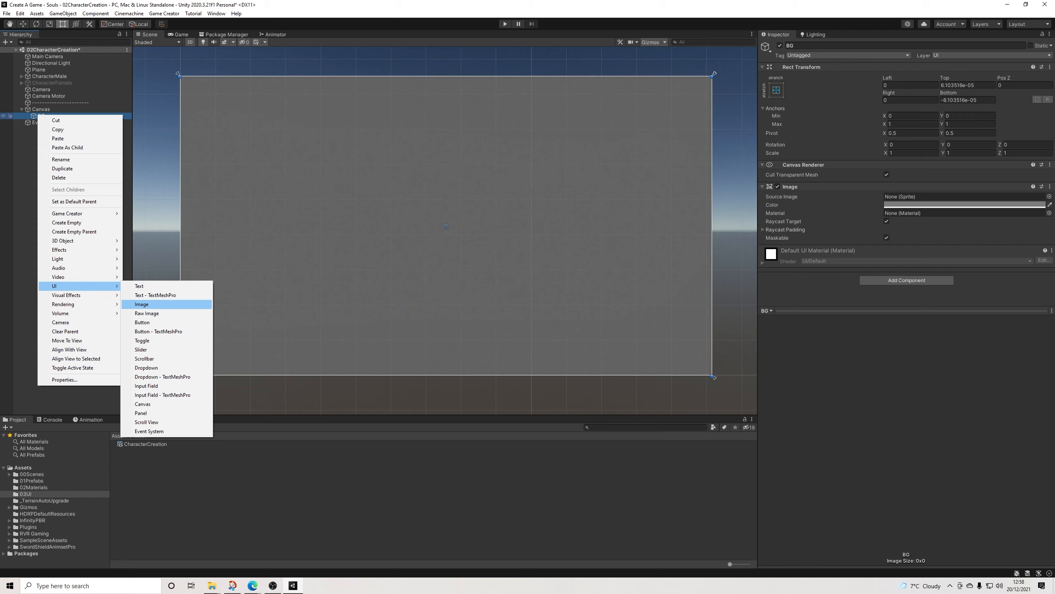
left_click(142, 304)
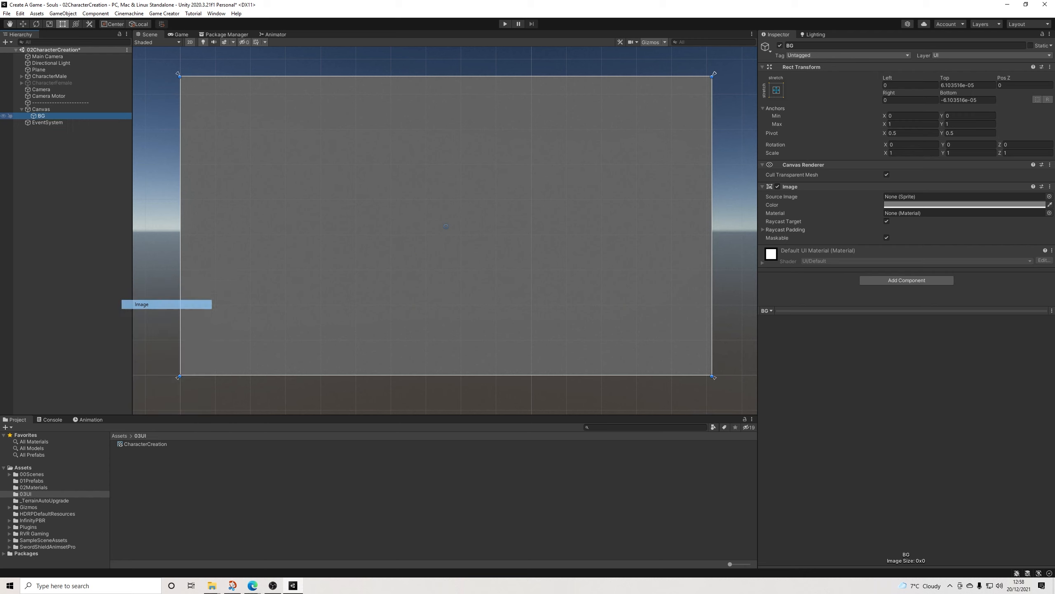
left_click_drag(446, 226, 711, 90)
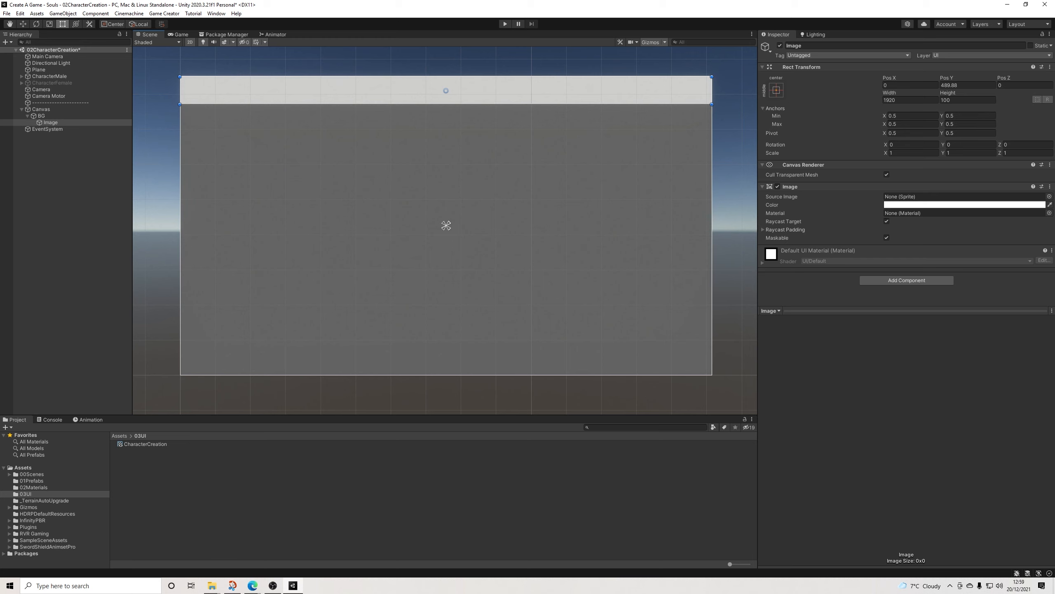
Step: Set the top strip Image's color to black
left_click(956, 204)
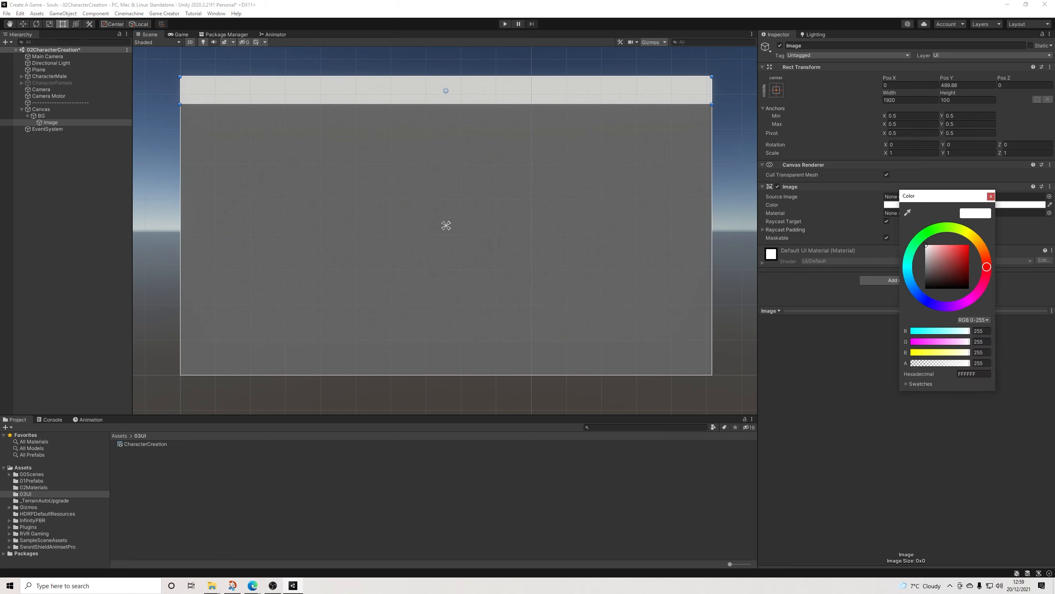
left_click(926, 288)
left_click(991, 196)
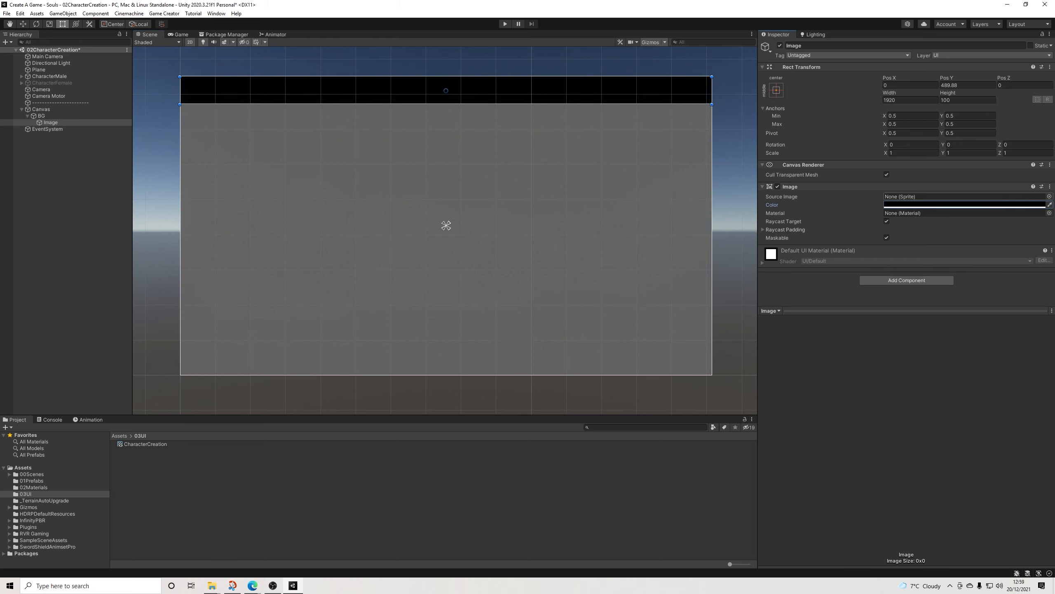
left_click(975, 205)
Step: Rename the black strip Image to TopBanner
left_click(50, 122)
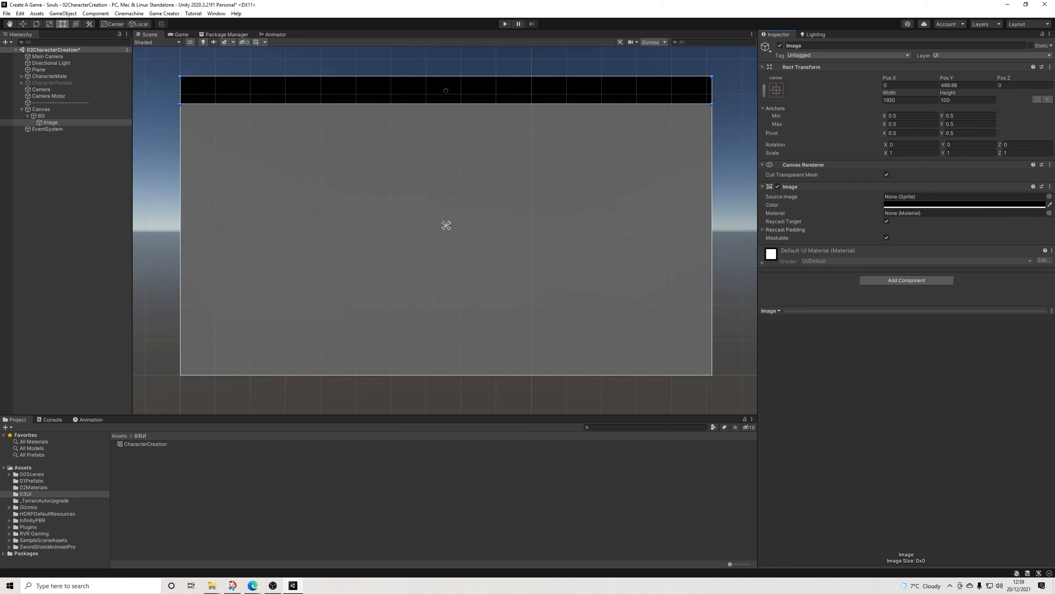
right_click(51, 122)
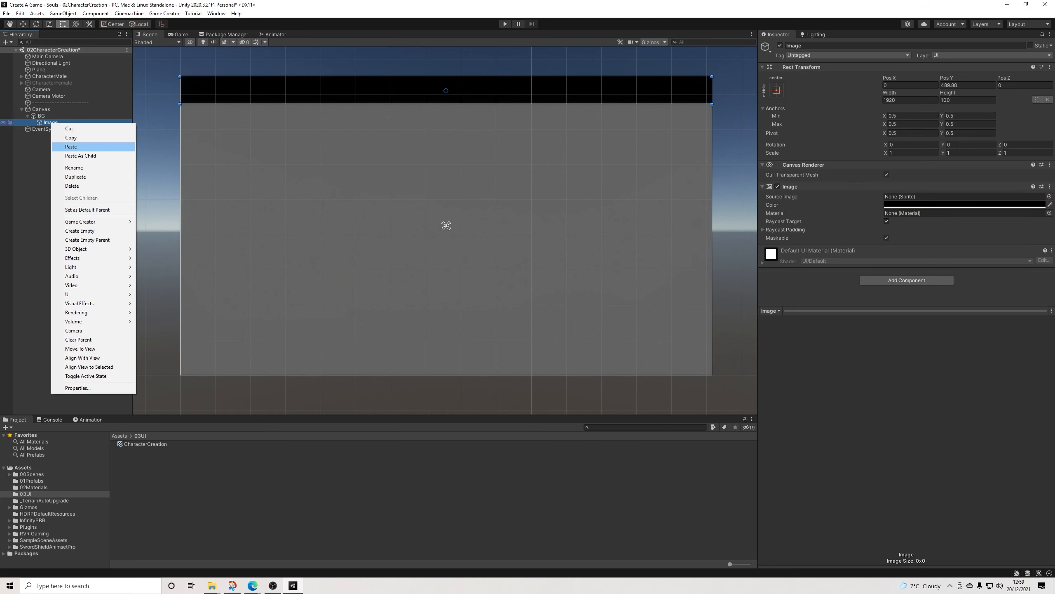
left_click(74, 168)
left_click(804, 46)
type("TopBanmn")
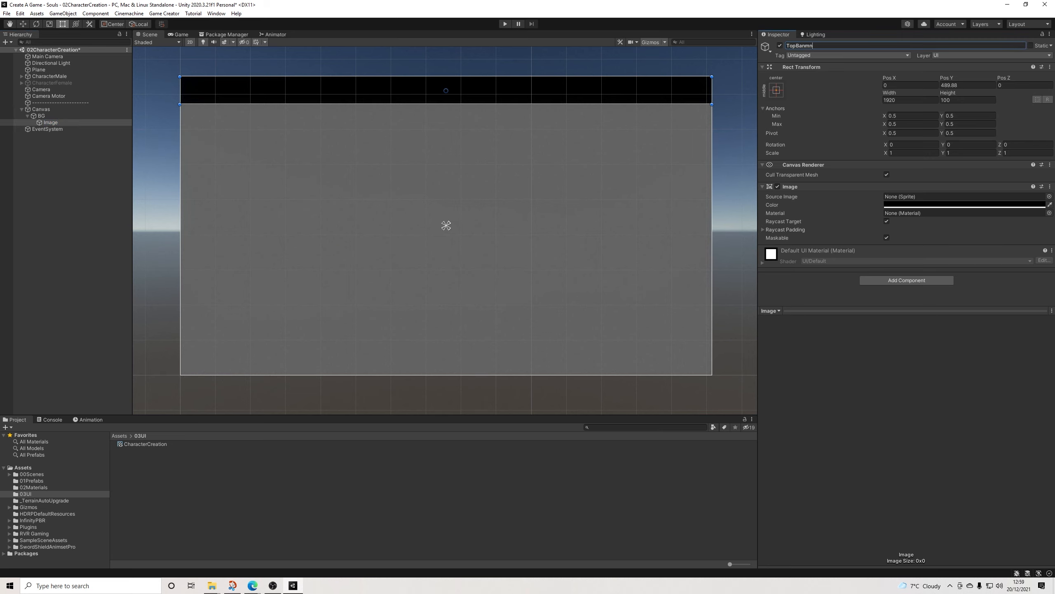
key("BackSpace")
type("ner")
key("Return")
Step: Add a 100 x 100 UI Image under TopBanner and place it near the banner's left end at Pos X -890
right_click(54, 121)
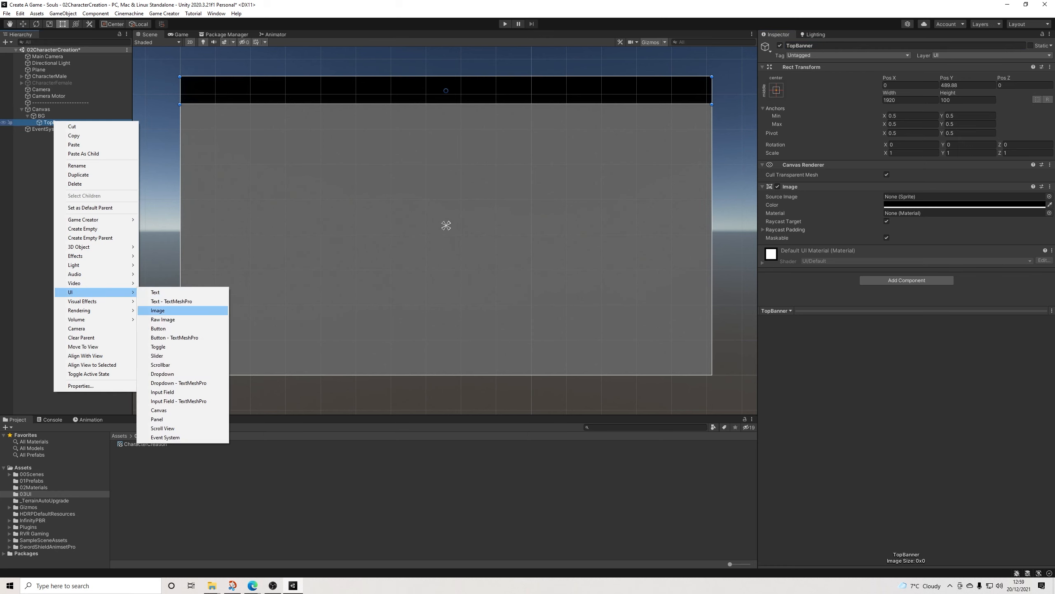
left_click(158, 310)
left_click_drag(445, 90, 200, 91)
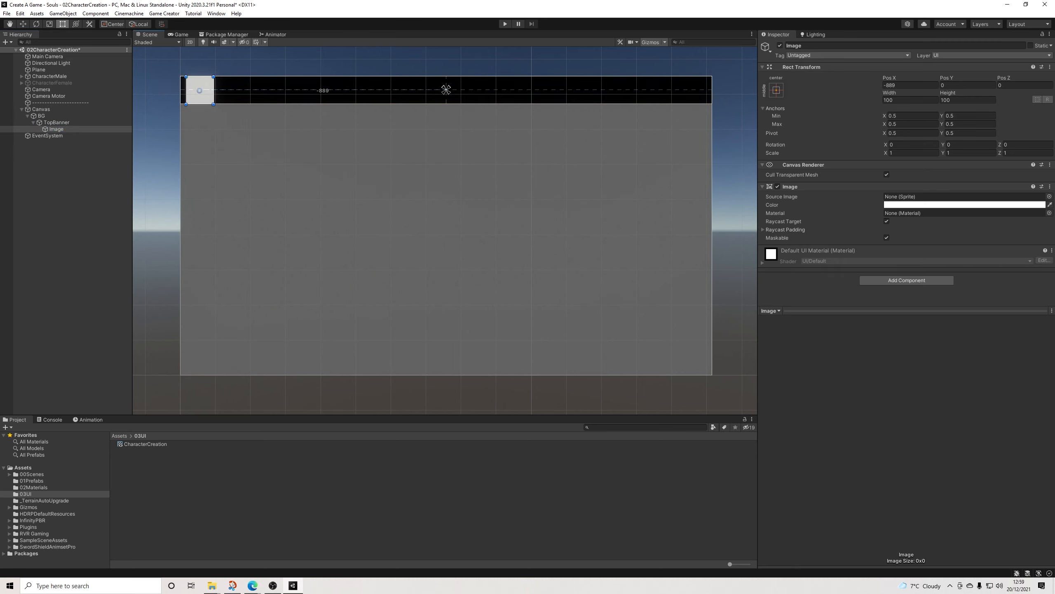
left_click(910, 84)
type("-890")
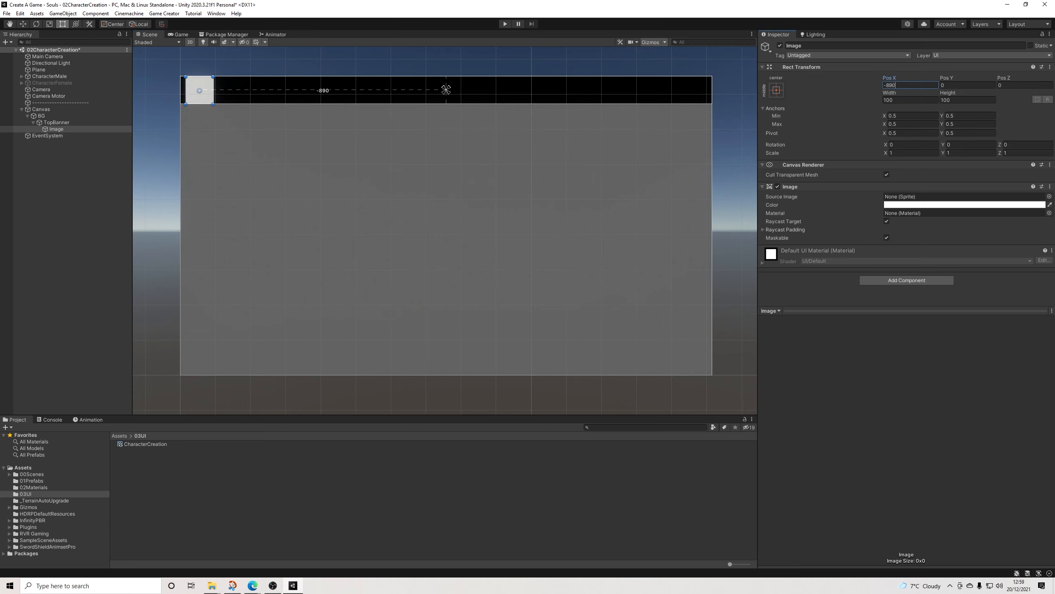
left_click(446, 90)
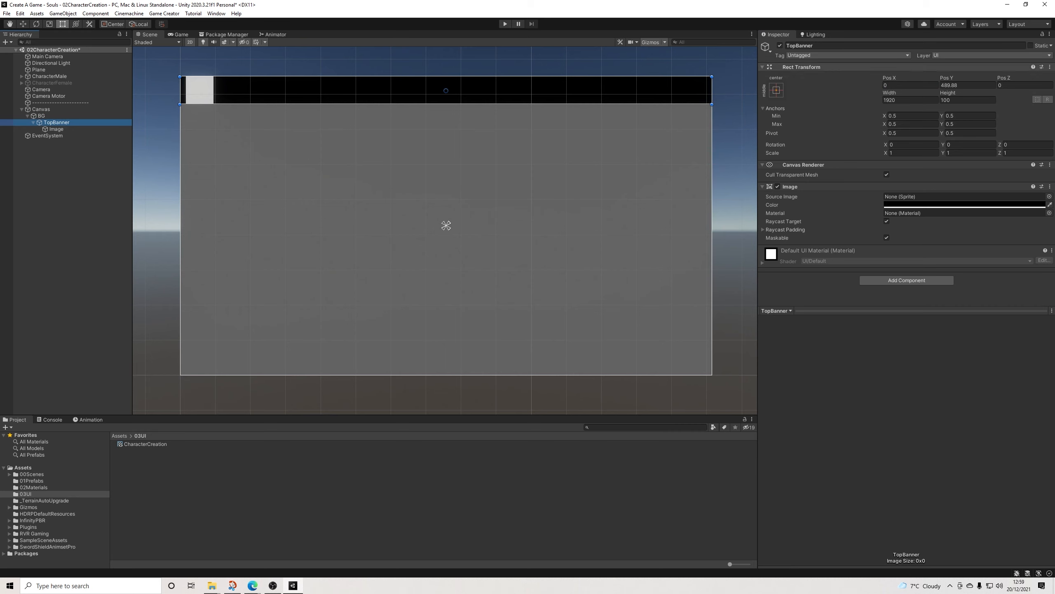
Step: Set TopBanner's anchor preset to top stretch so it spans the width of BG
left_click(776, 90)
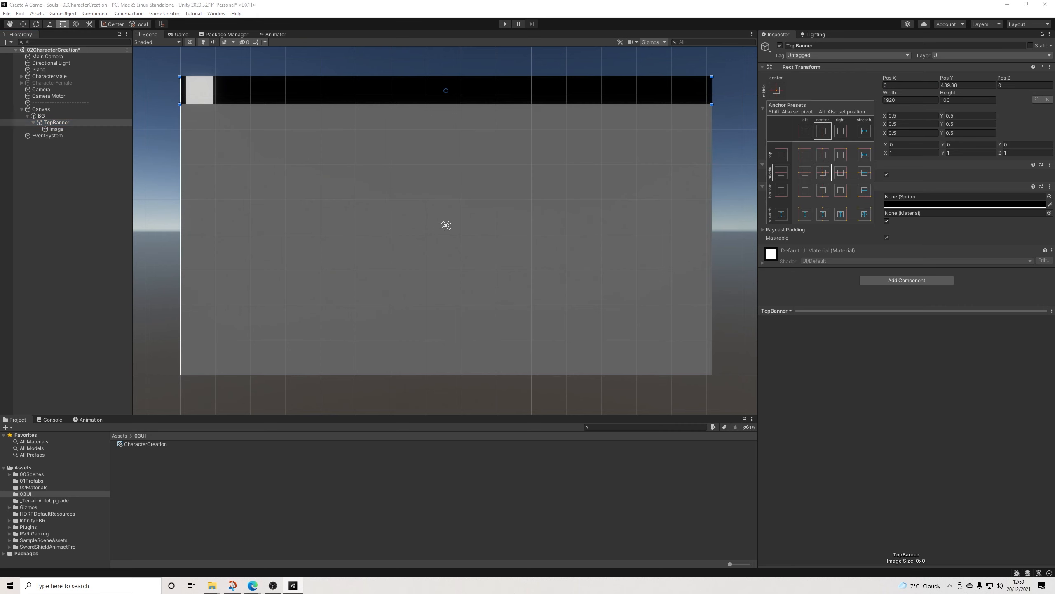
left_click(865, 172)
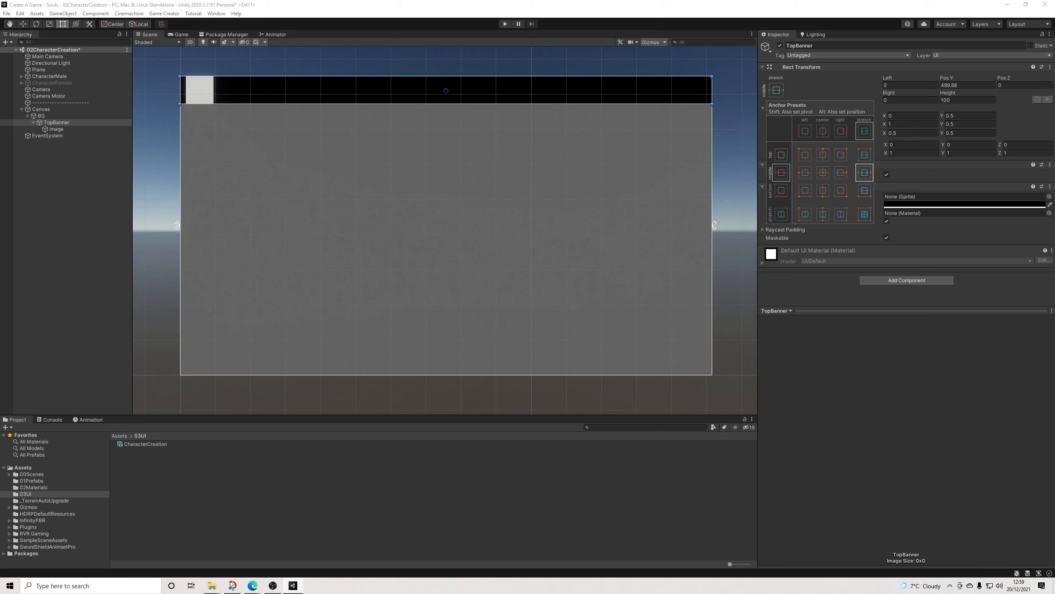
left_click(864, 155)
left_click(34, 122)
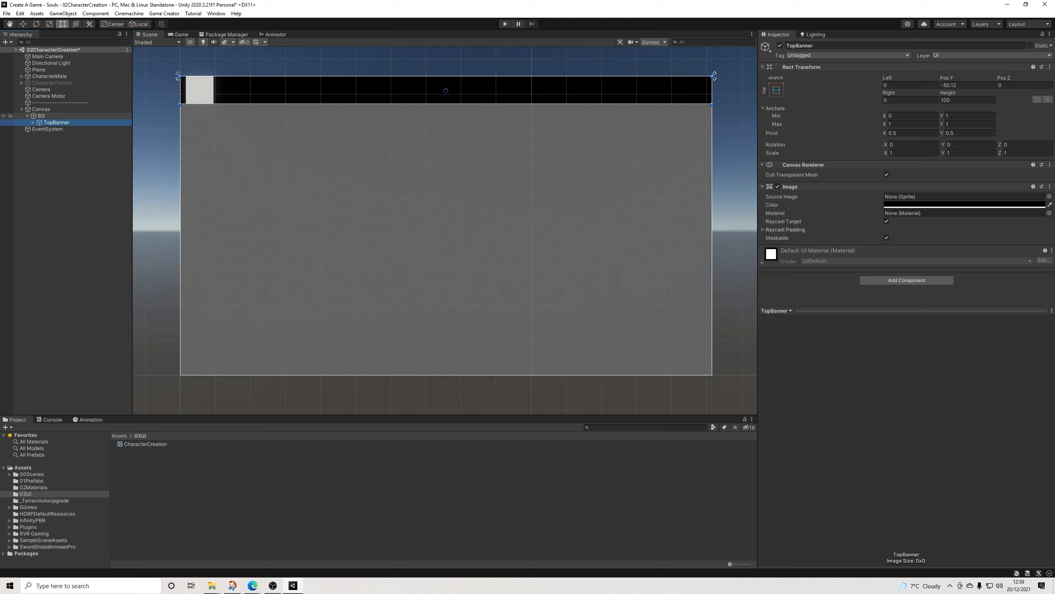
left_click(66, 175)
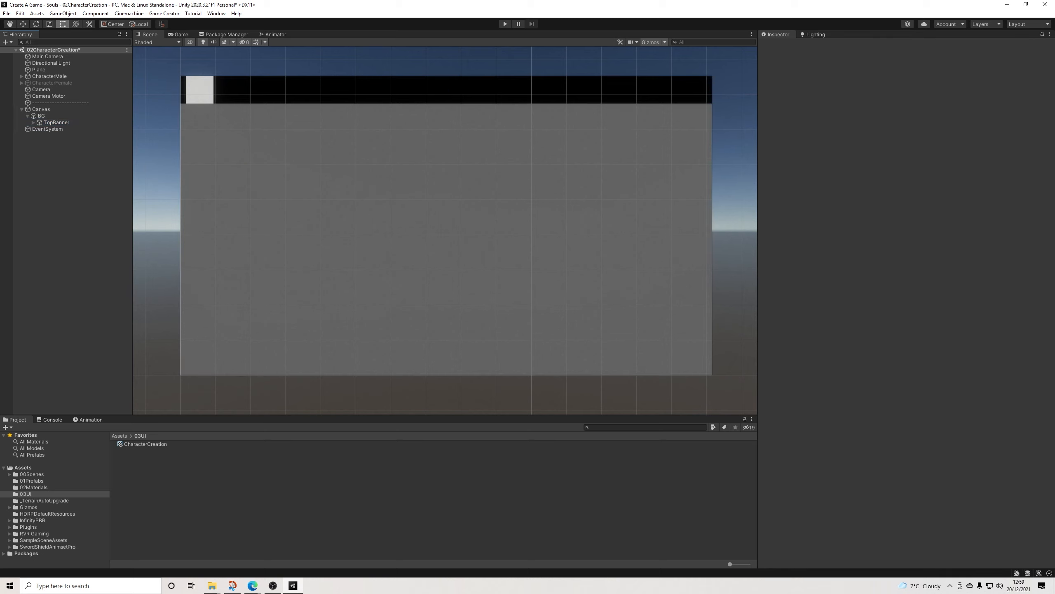
Step: Add a UI Text under TopBanner and place it beside the white Image, about 488 wide and 100 high
left_click(33, 122)
left_click(56, 122)
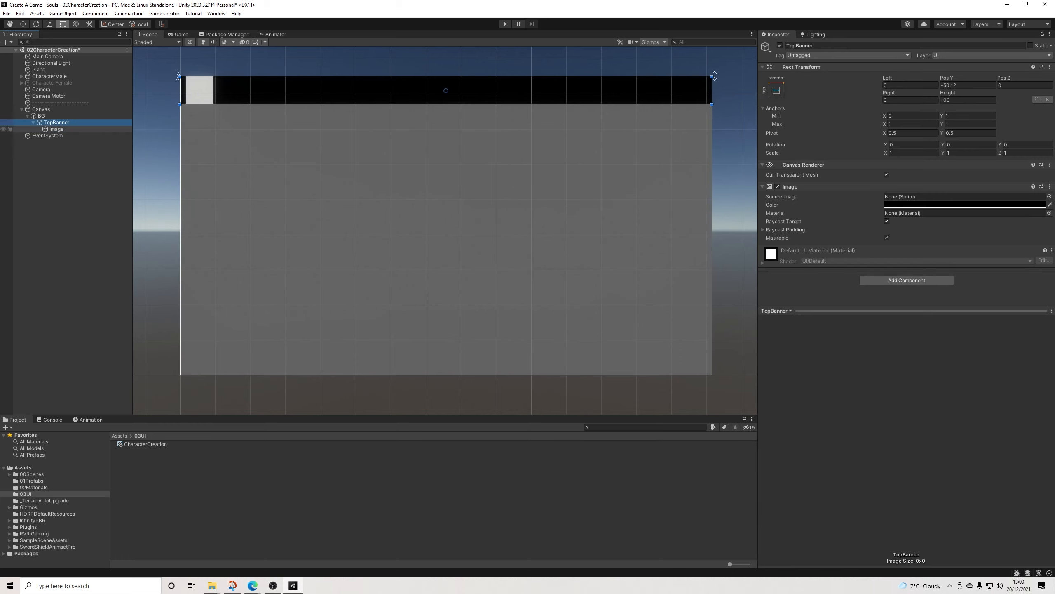
right_click(59, 122)
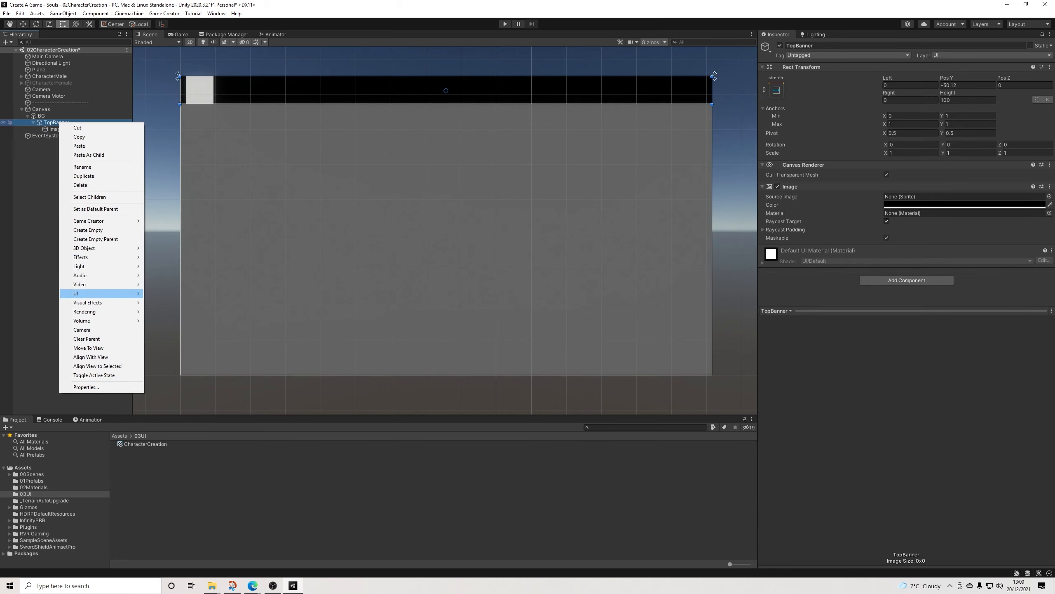
mouse_move(104, 293)
left_click(174, 292)
left_click_drag(445, 89, 376, 90)
left_click_drag(359, 90, 357, 91)
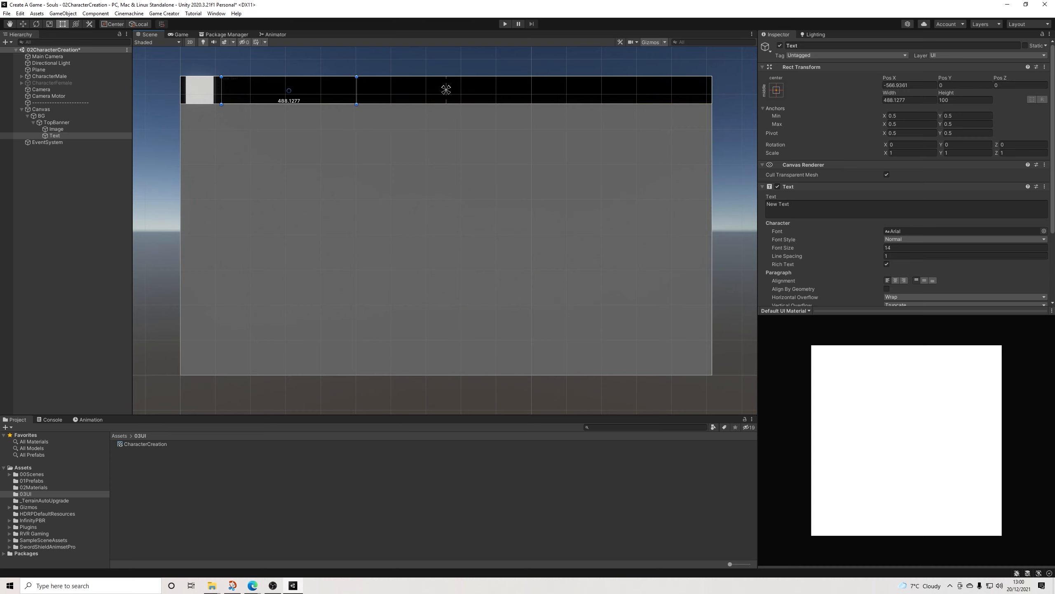
Step: Set the banner Text's horizontal and vertical overflow both to Overflow
scroll(904, 174, "down", 4)
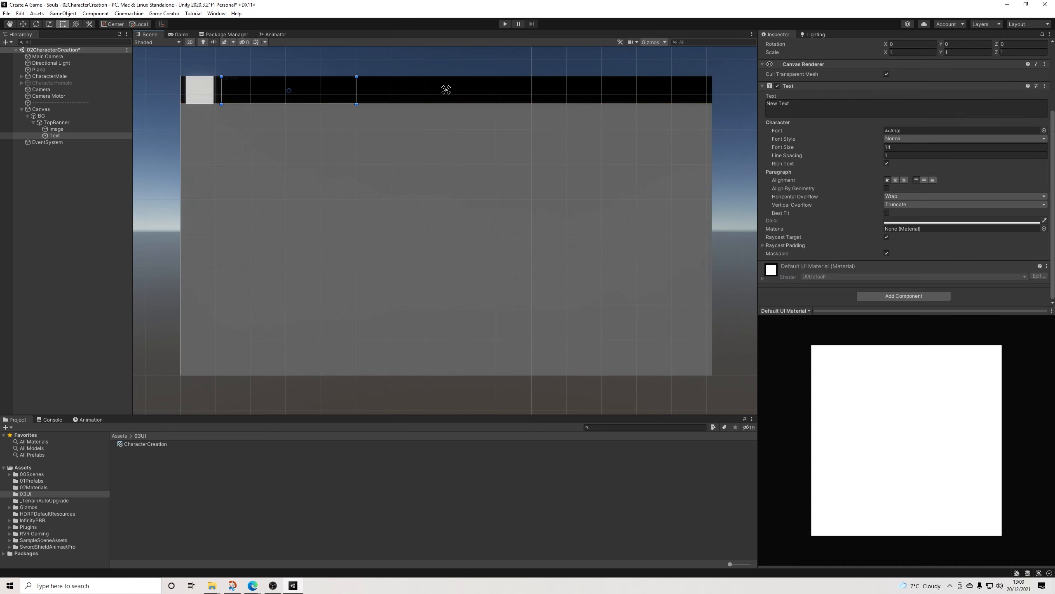
left_click(963, 196)
left_click(906, 214)
left_click(964, 204)
left_click(906, 223)
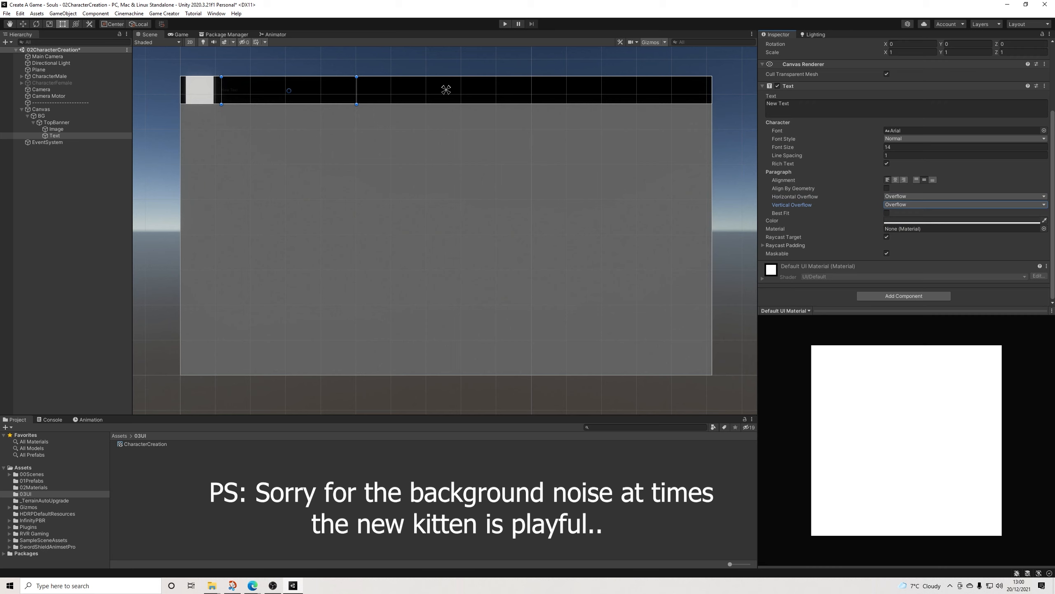
Step: Set the banner Text's content to "Character Creation" and its color to white
left_click(814, 106)
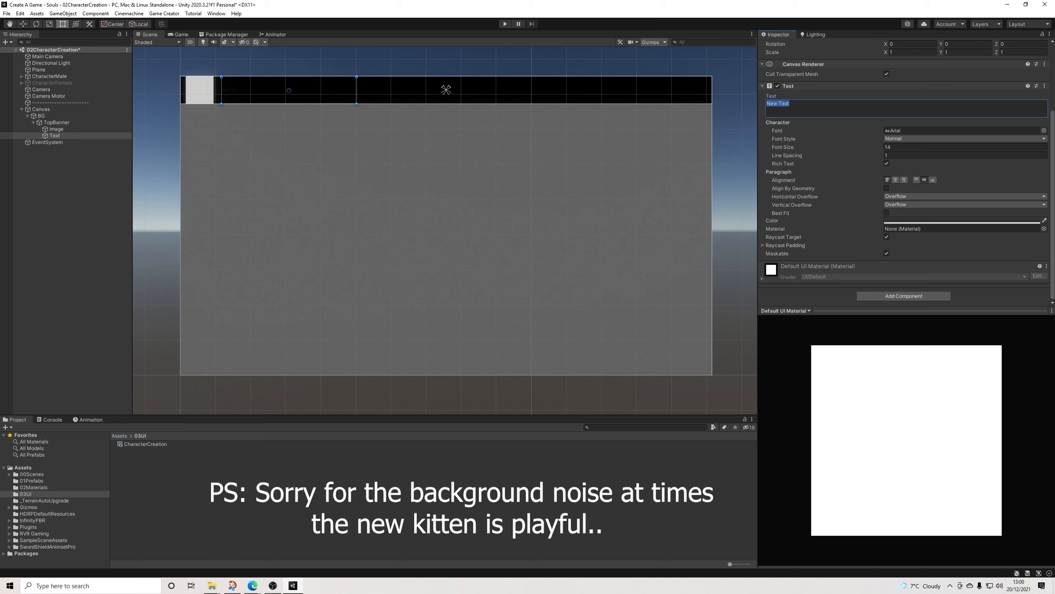
type("Character Creation")
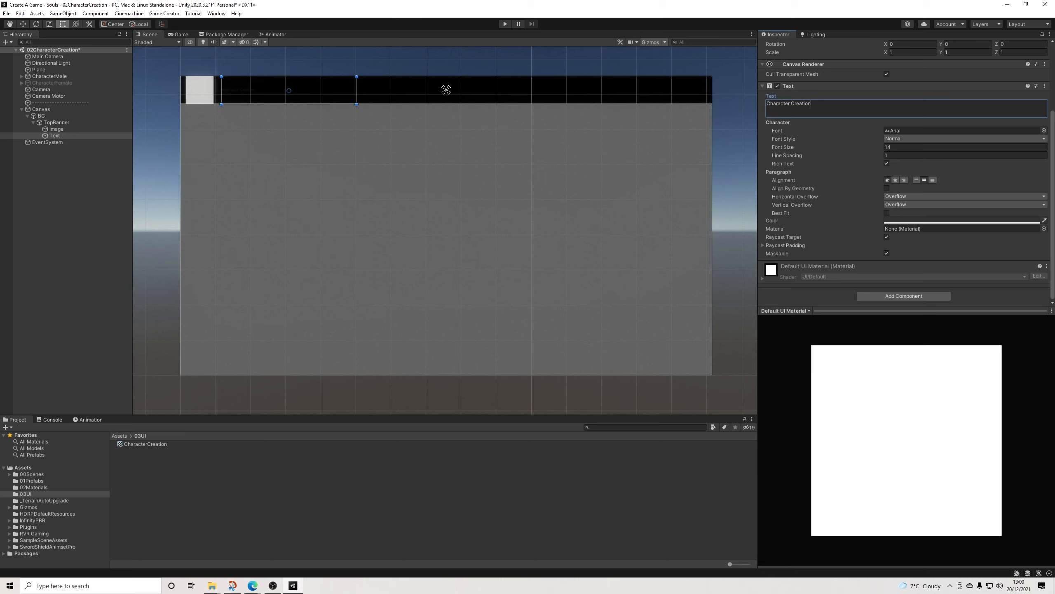
left_click(951, 221)
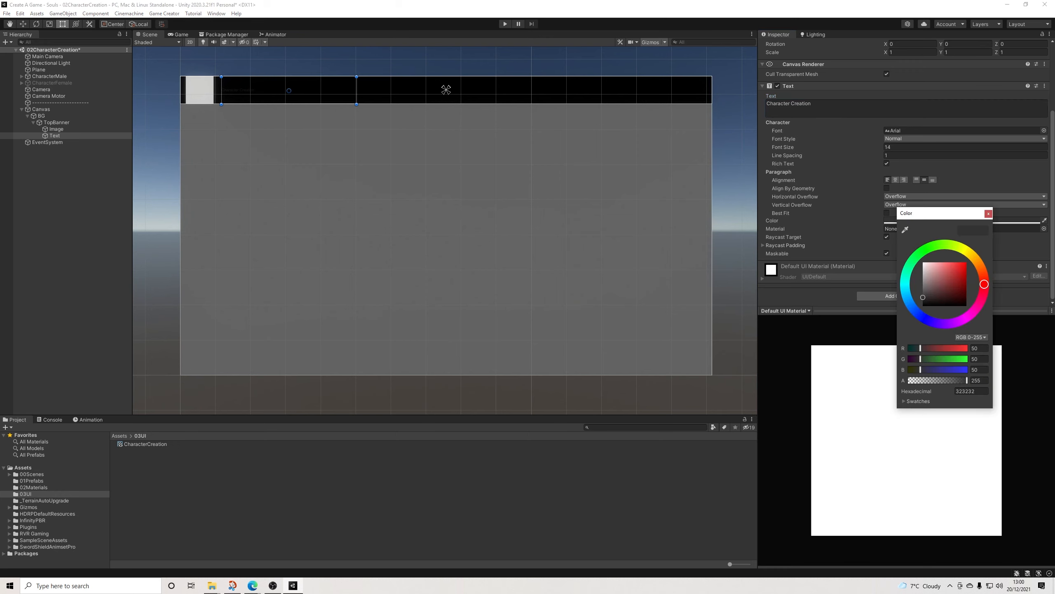
left_click_drag(922, 297, 923, 263)
left_click(989, 213)
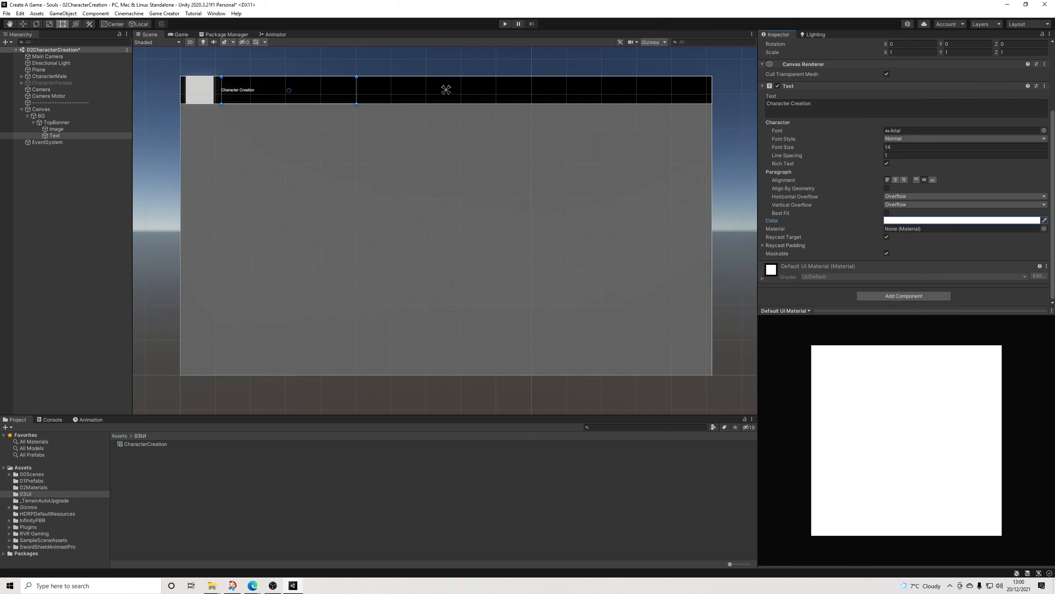
Step: Set the Character Creation text's font size to 40
left_click_drag(785, 147, 795, 147)
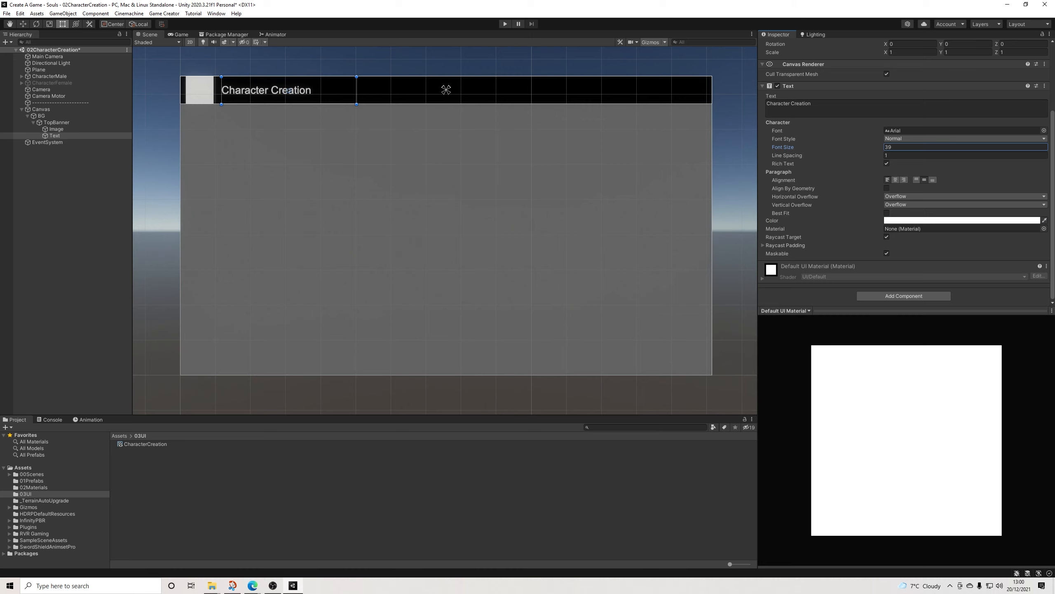
left_click(910, 148)
type("40")
left_click(446, 89)
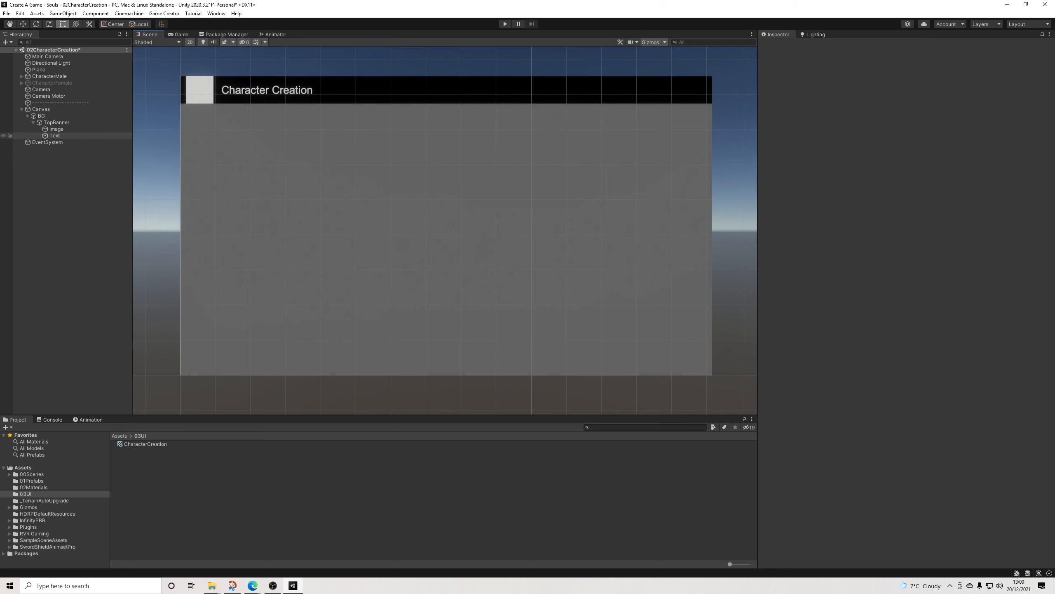
Step: Resize the white Image in TopBanner to 80 wide by 80 high
left_click(56, 129)
left_click(961, 99)
type("80")
key("Tab")
key("Tab")
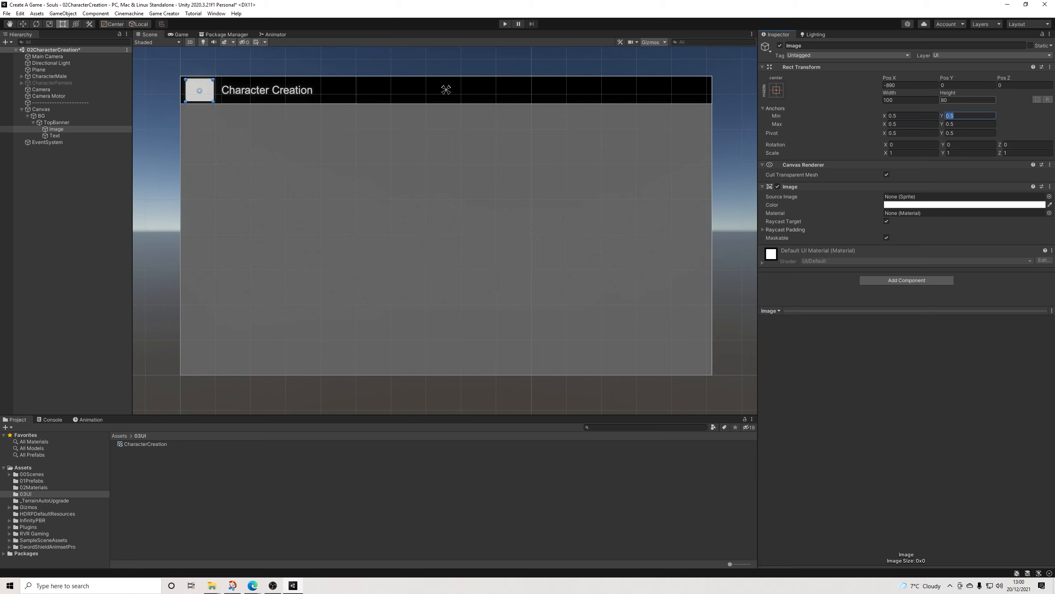
key("shift+Tab")
key("shift+Tab")
key("shift+Tab")
type("80")
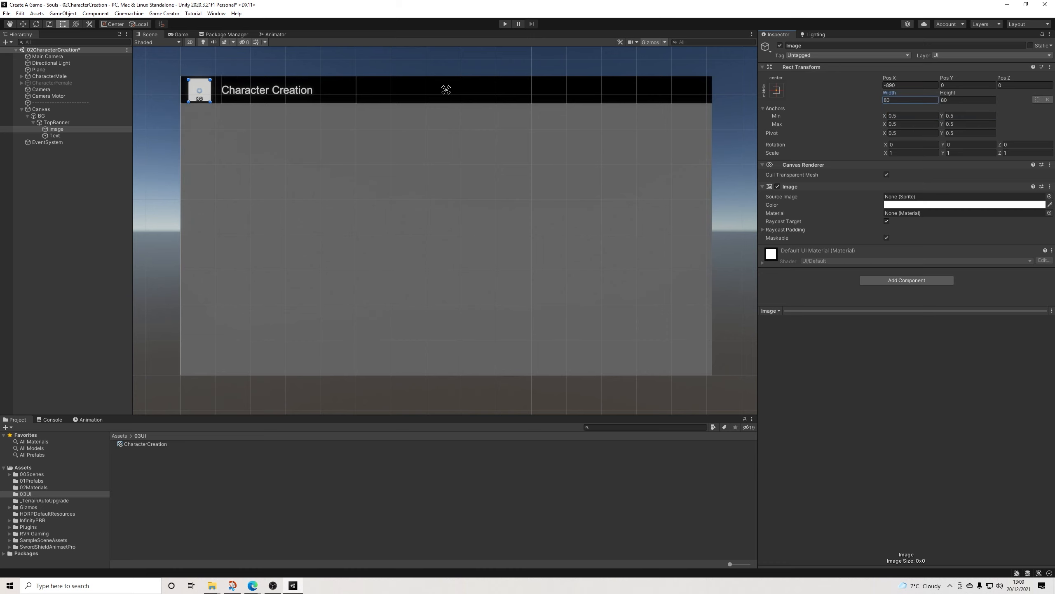
left_click(71, 199)
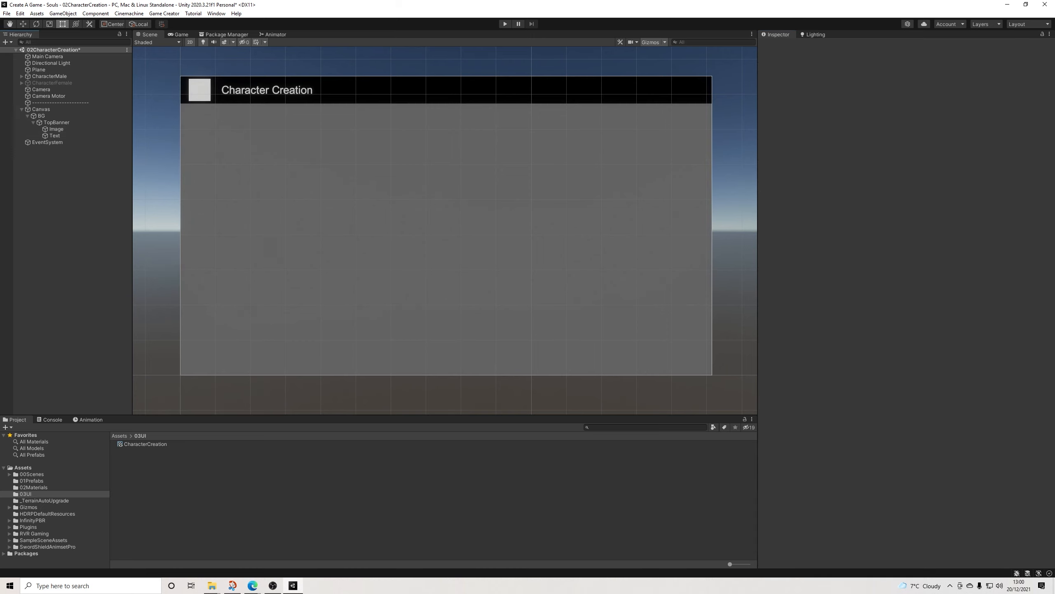
Step: Collapse TopBanner's children and add a UI Panel under BG
scroll(242, 140, "up", 1)
middle_click_drag(242, 141, 217, 143)
left_click(63, 122)
left_click(33, 122)
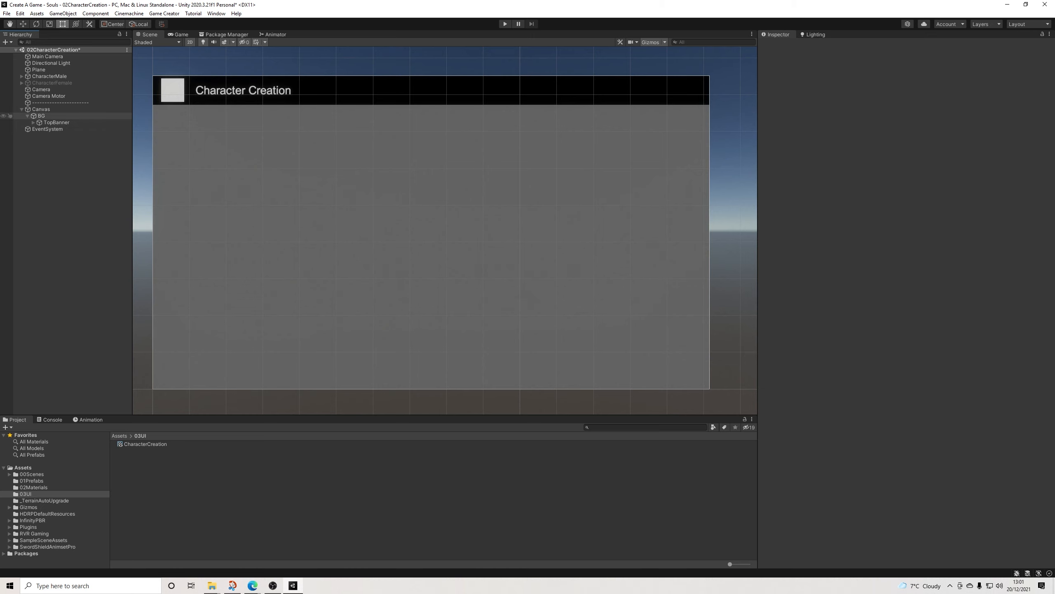
right_click(41, 116)
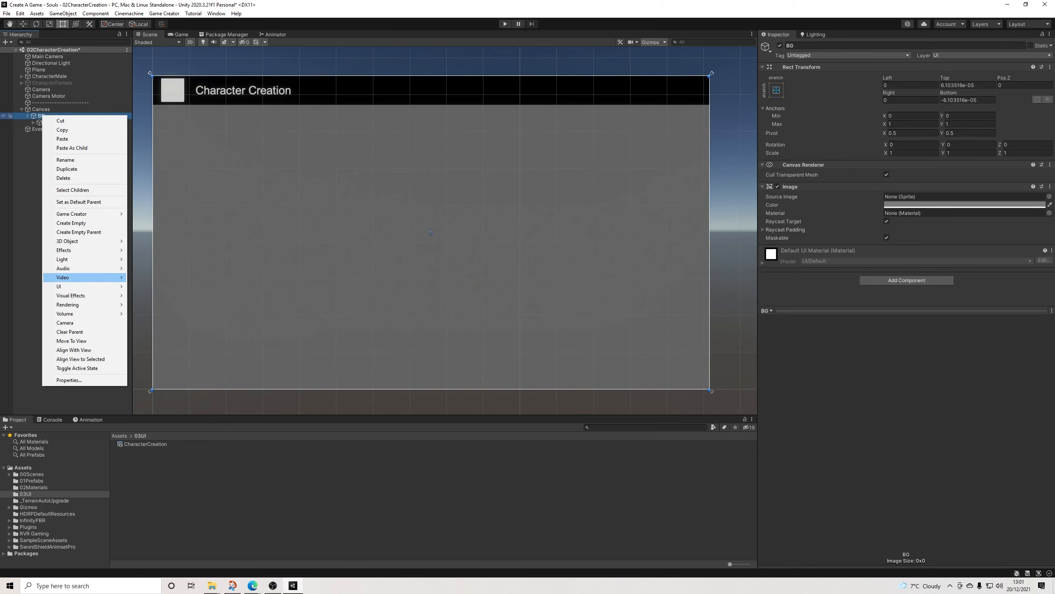
mouse_move(63, 286)
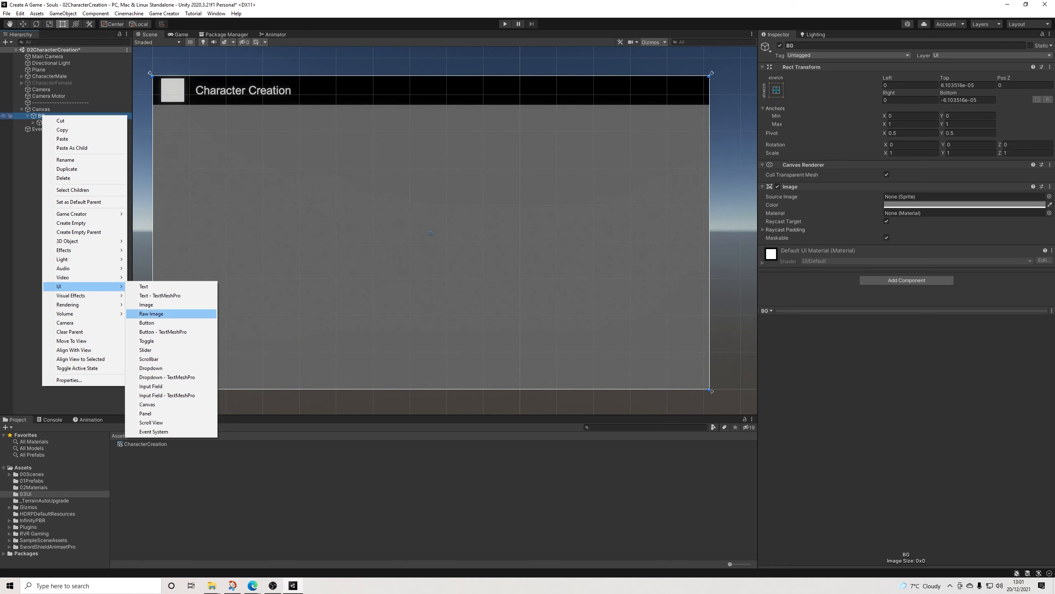
left_click(150, 413)
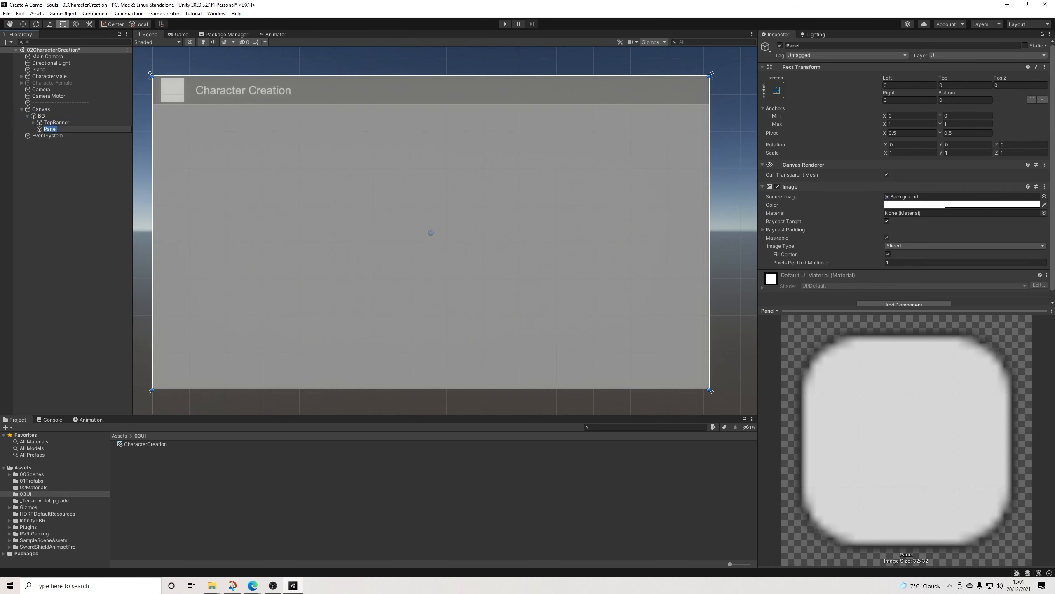
Step: Anchor the Panel with the left vertical-stretch preset and make it 500 wide along BG's left edge at Pos X 250
left_click(777, 90)
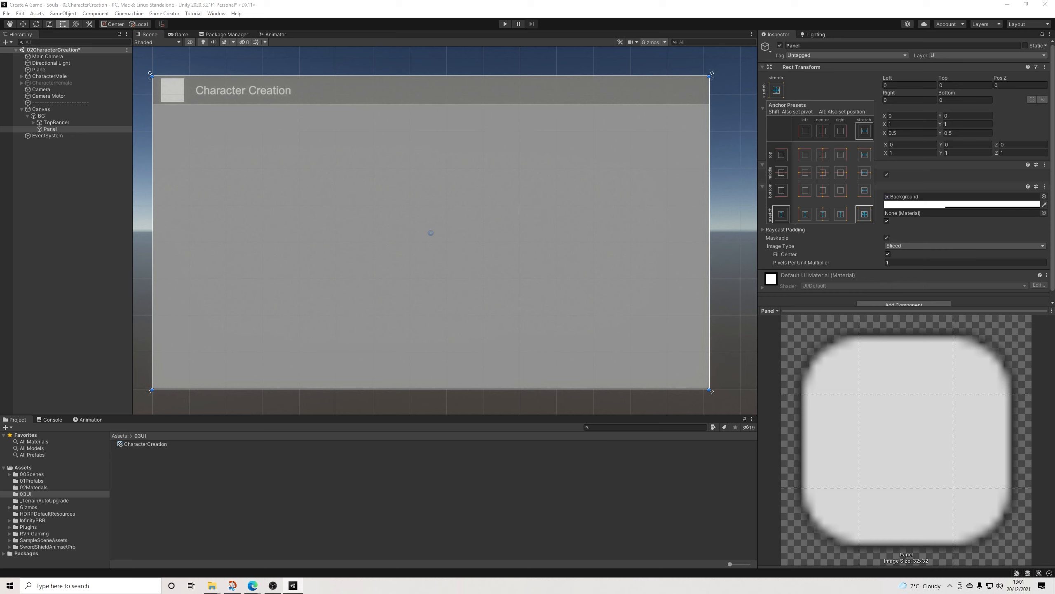
left_click(805, 214)
left_click_drag(709, 233, 298, 233)
left_click(909, 100)
type("500")
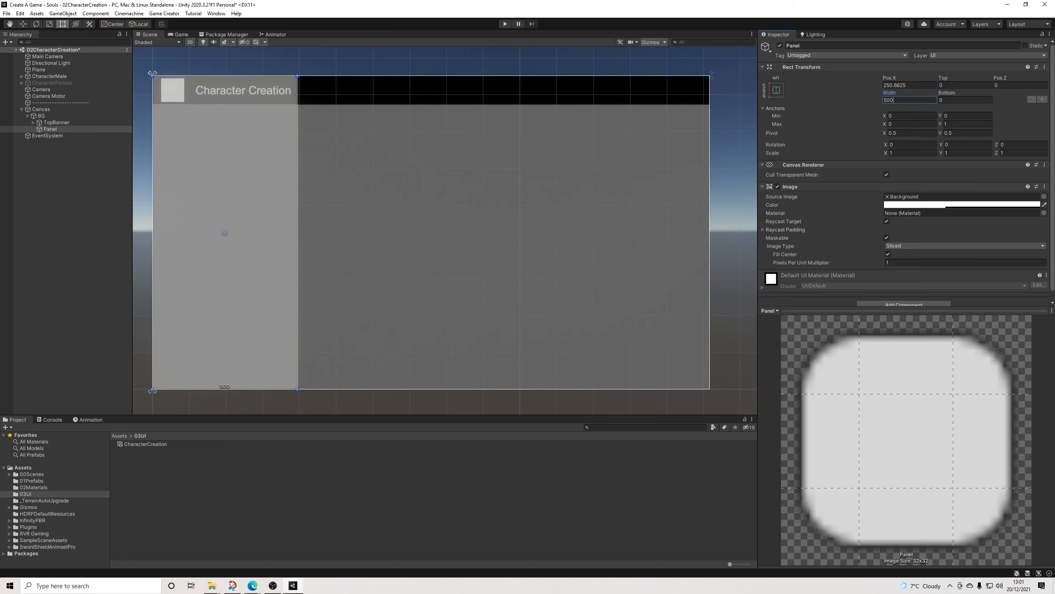
mouse_move(249, 200)
left_mouse_down()
mouse_move(268, 199)
mouse_move(250, 199)
left_mouse_up()
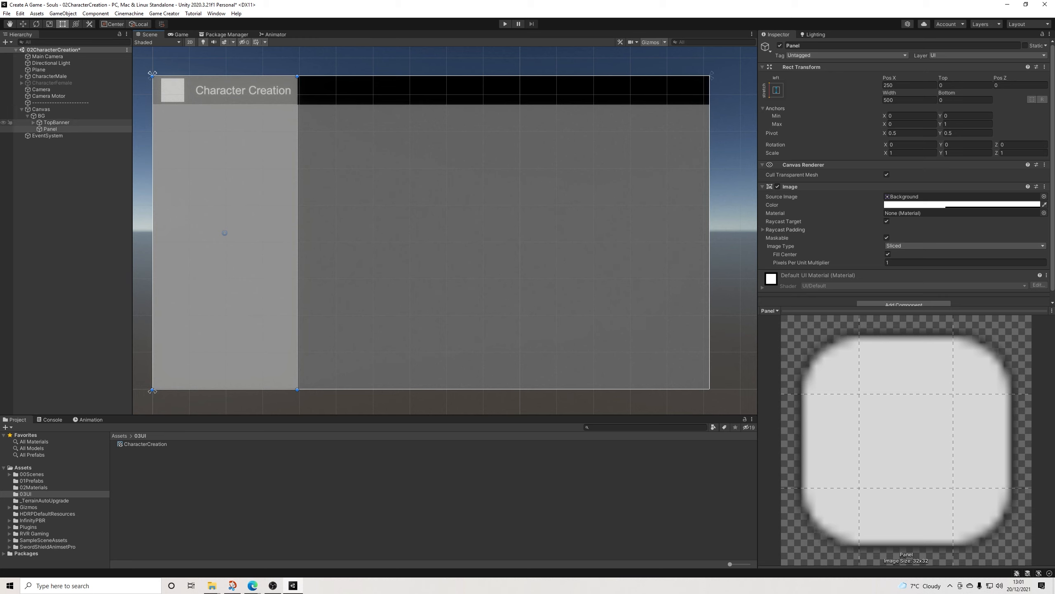
Step: Reorder BG's children so TopBanner comes after Panel and draws over it
left_click_drag(57, 122, 57, 133)
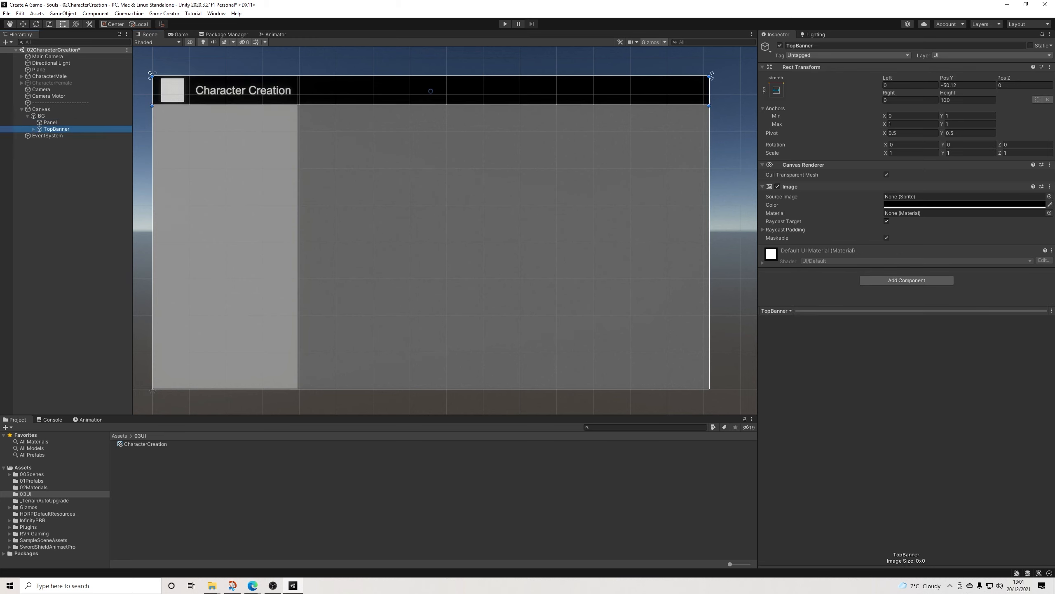
left_click(63, 166)
left_click(57, 129)
left_click(50, 122)
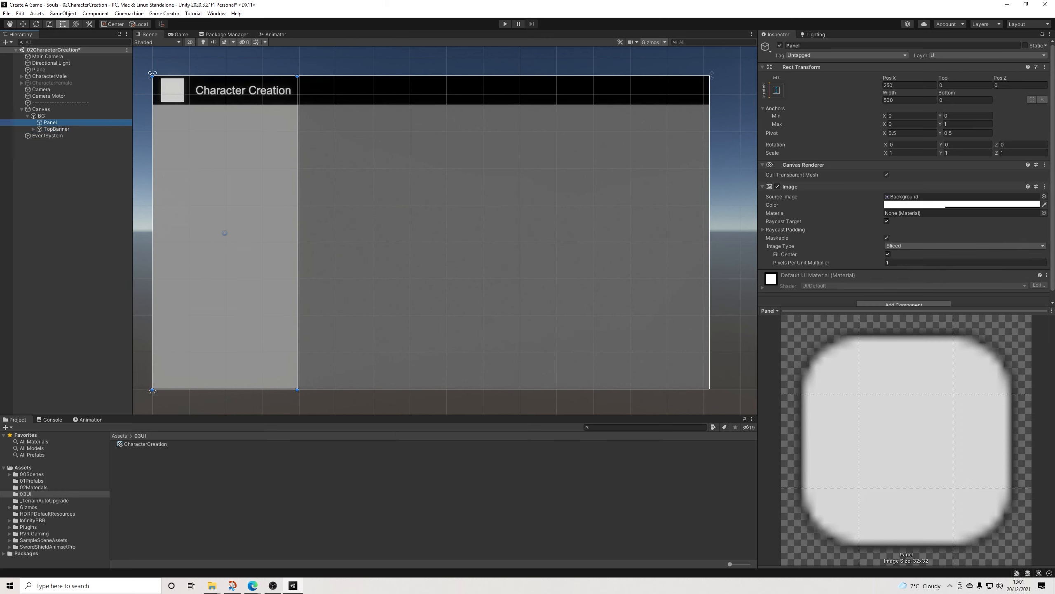
left_click(62, 166)
Step: Duplicate the Panel and move the copy to BG's right edge at Pos X 1670
left_click(50, 122)
key("ctrl+d")
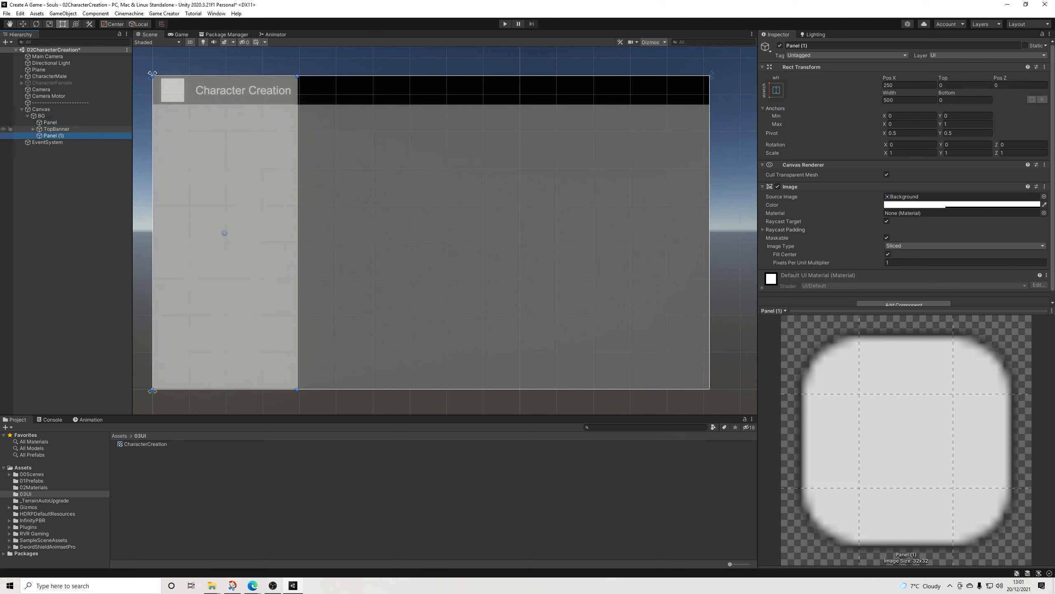
left_click_drag(225, 233, 636, 233)
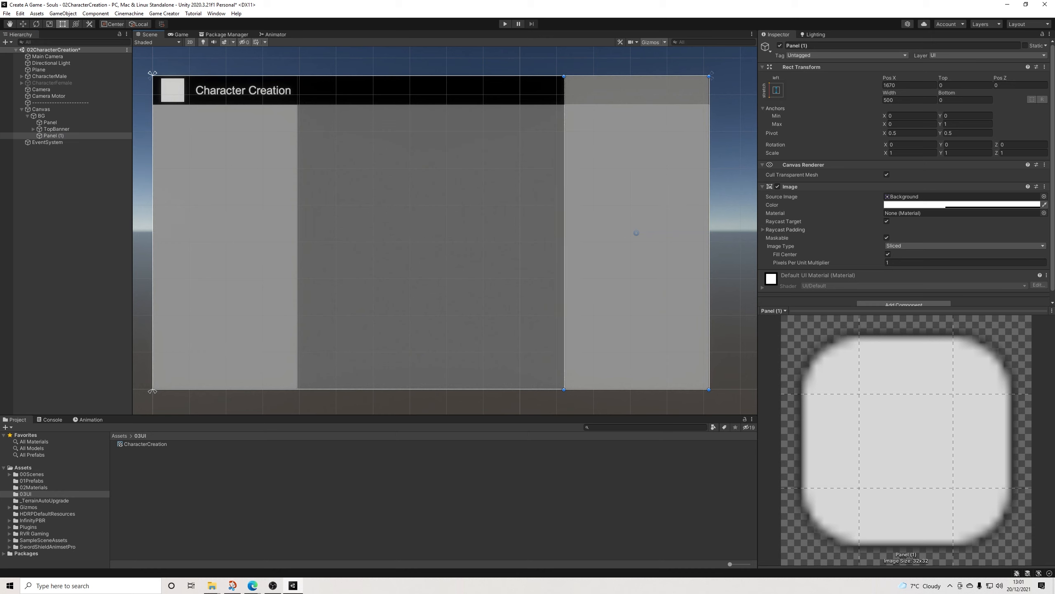
Step: Anchor Panel (1) with the right vertical-stretch preset and place it before TopBanner in the hierarchy
left_click(776, 90)
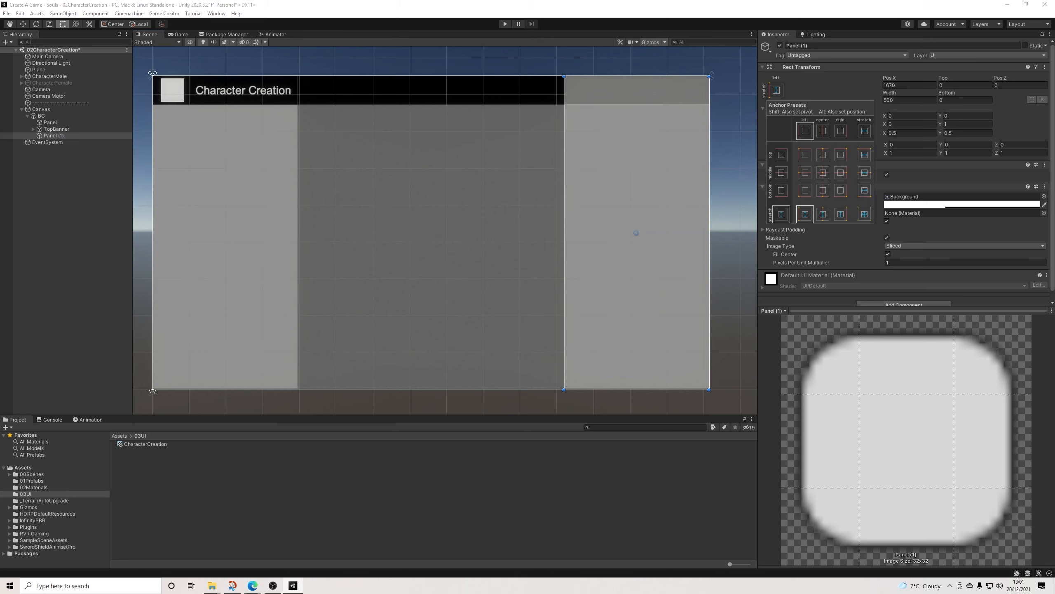
left_click(841, 214)
left_click(733, 216)
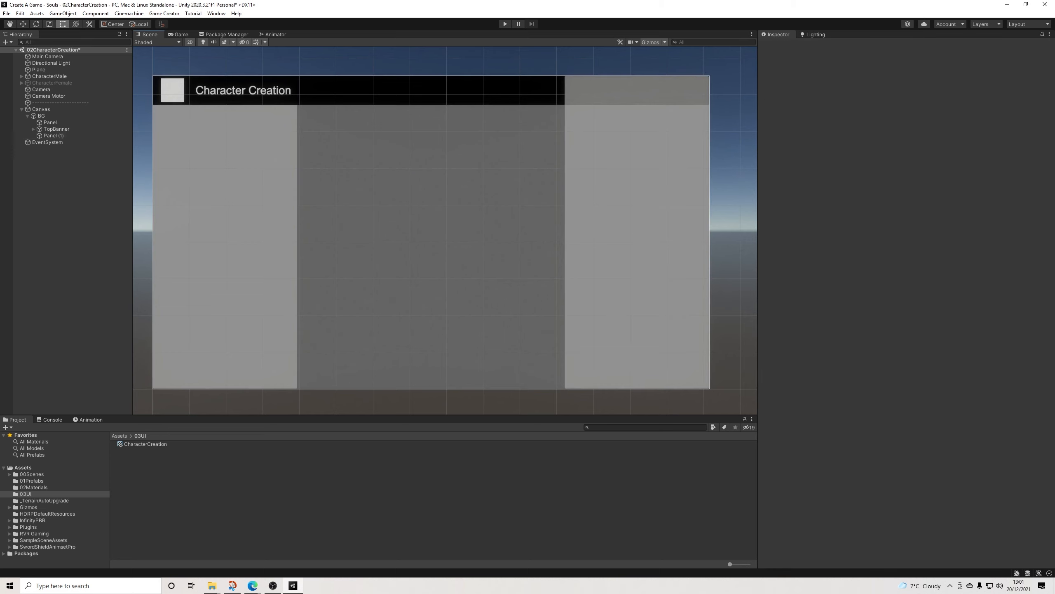
left_click_drag(53, 135, 53, 126)
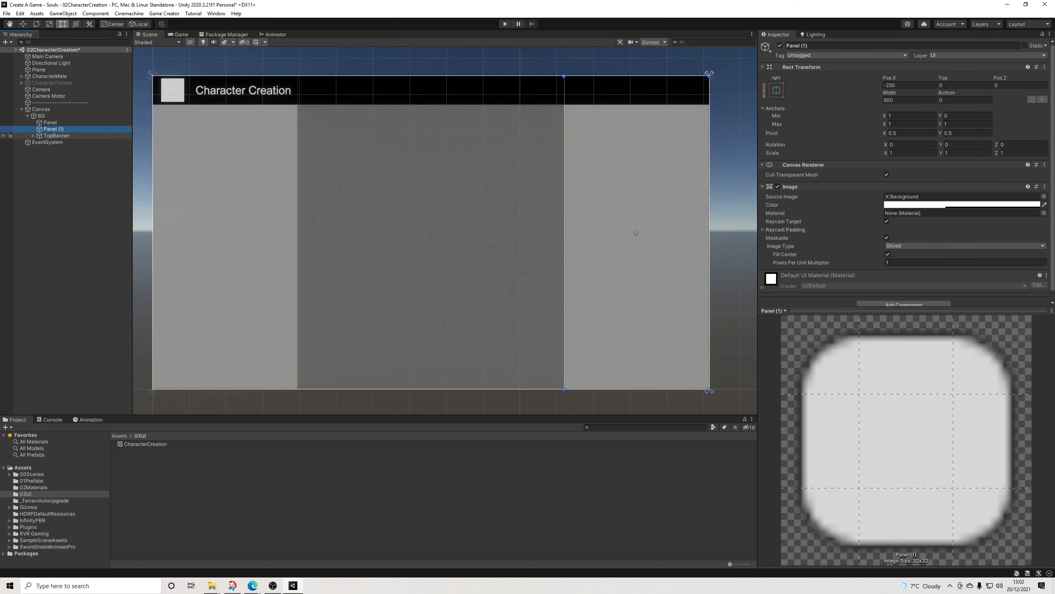
Step: Rename the left Panel to PanelOptions
left_click(51, 122)
left_click(801, 46)
left_click(801, 45)
type("Options")
key("Return")
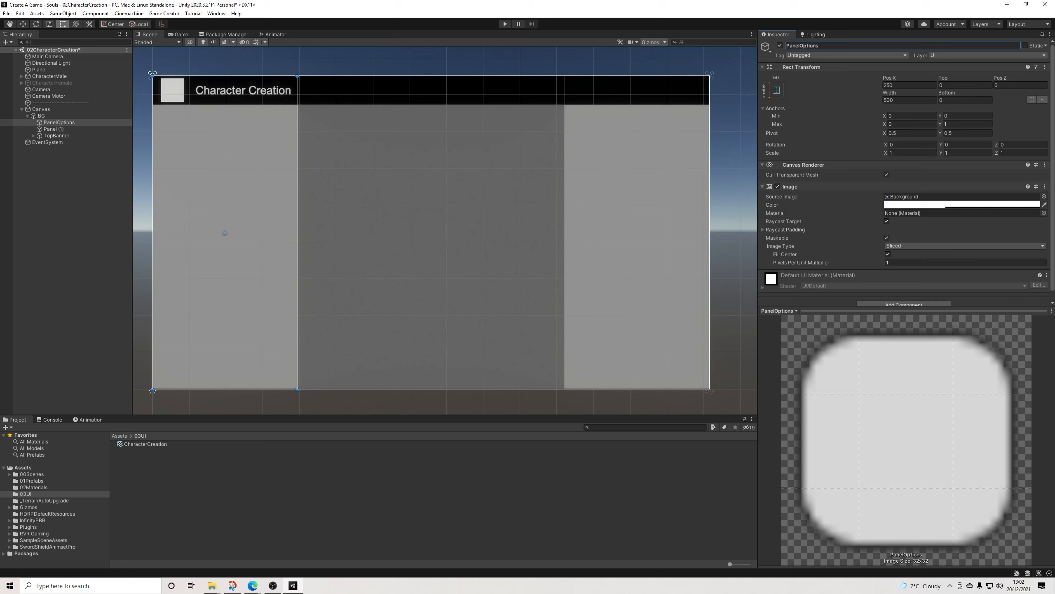
Step: Rename Panel (1) to PanelDetails
left_click(54, 130)
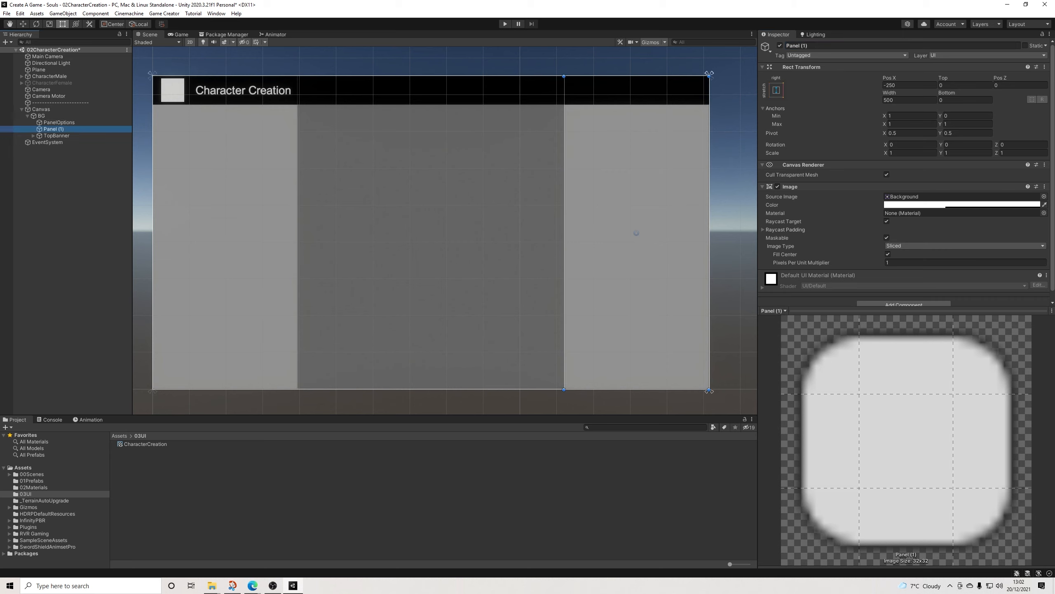
left_click_drag(809, 46, 797, 45)
key("BackSpace")
type("Deta")
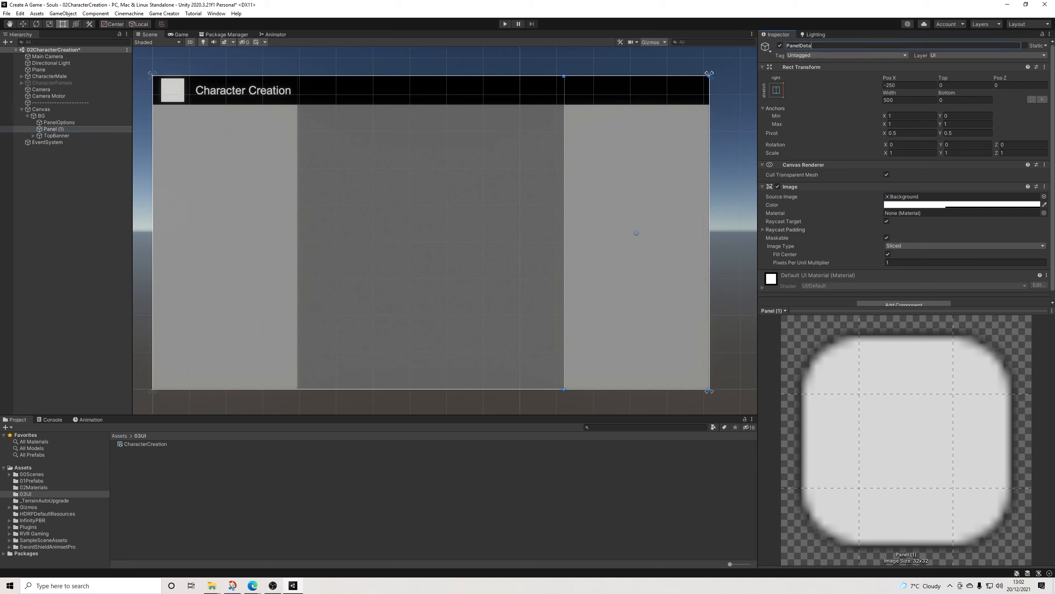
type("ils")
key("Return")
left_click(733, 138)
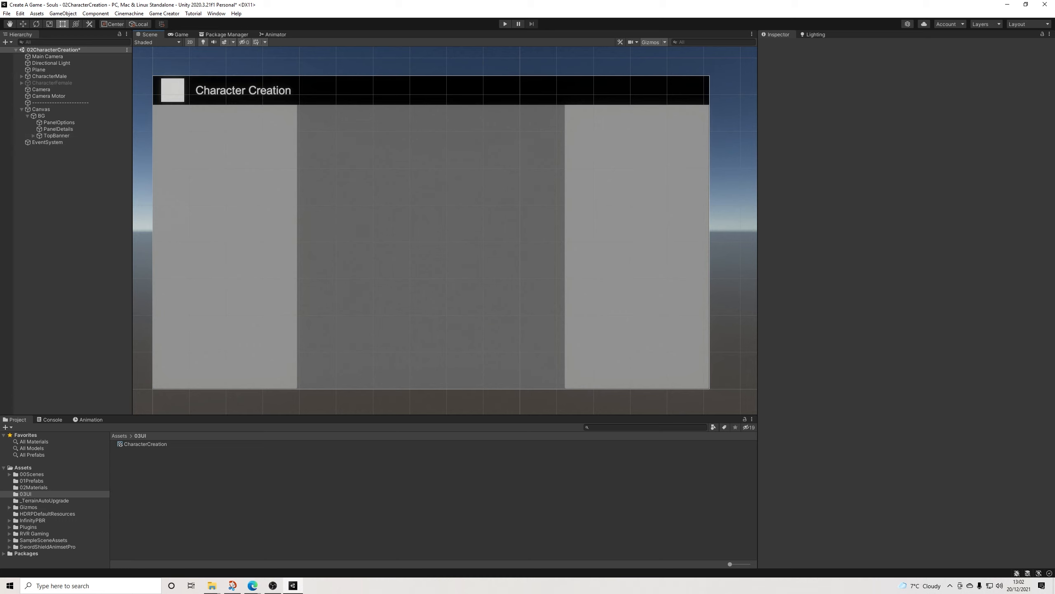
right_click(52, 162)
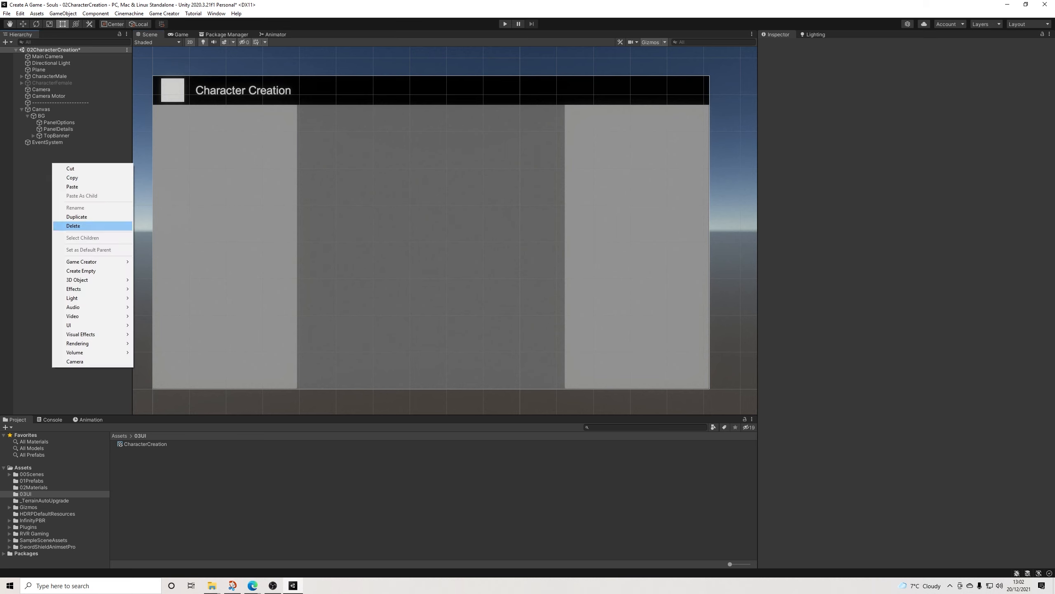
mouse_move(84, 261)
mouse_move(157, 280)
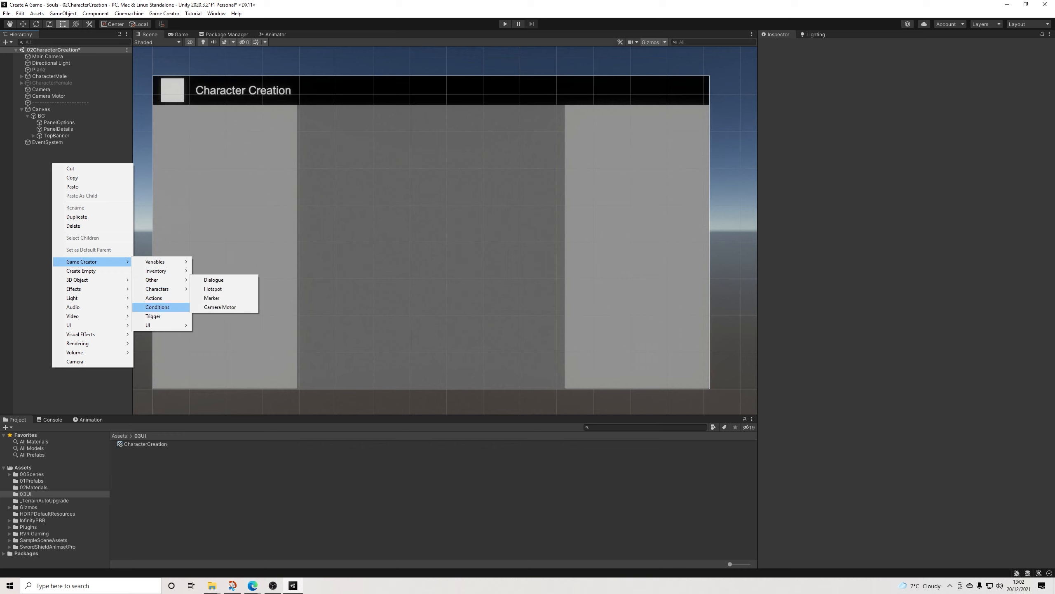
mouse_move(91, 326)
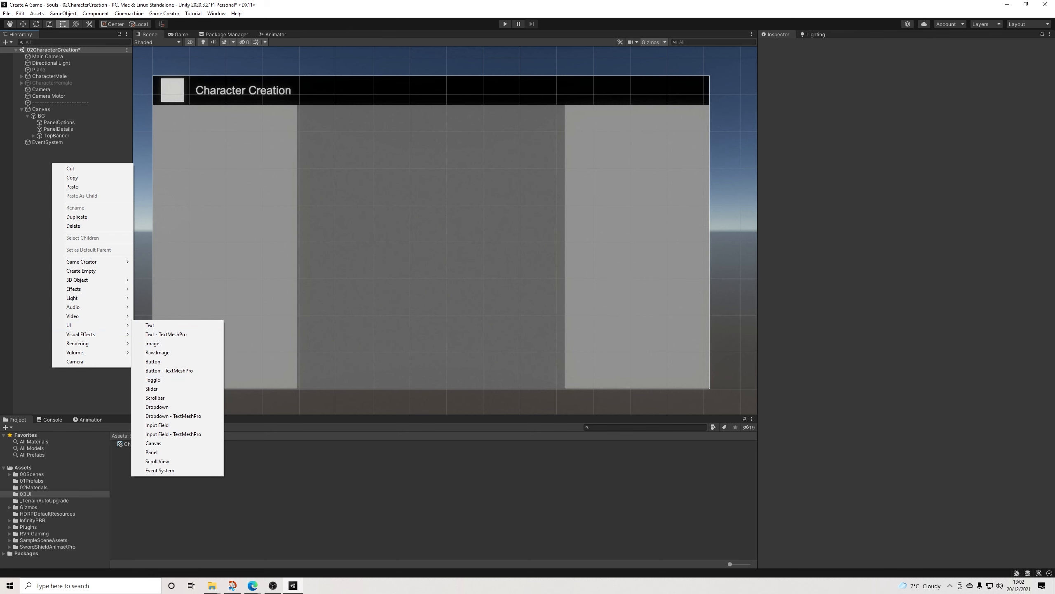
Step: Duplicate PanelDetails, keeping the copy before TopBanner, and move it against PanelOptions' right edge at Pos X -1170
left_click(58, 130)
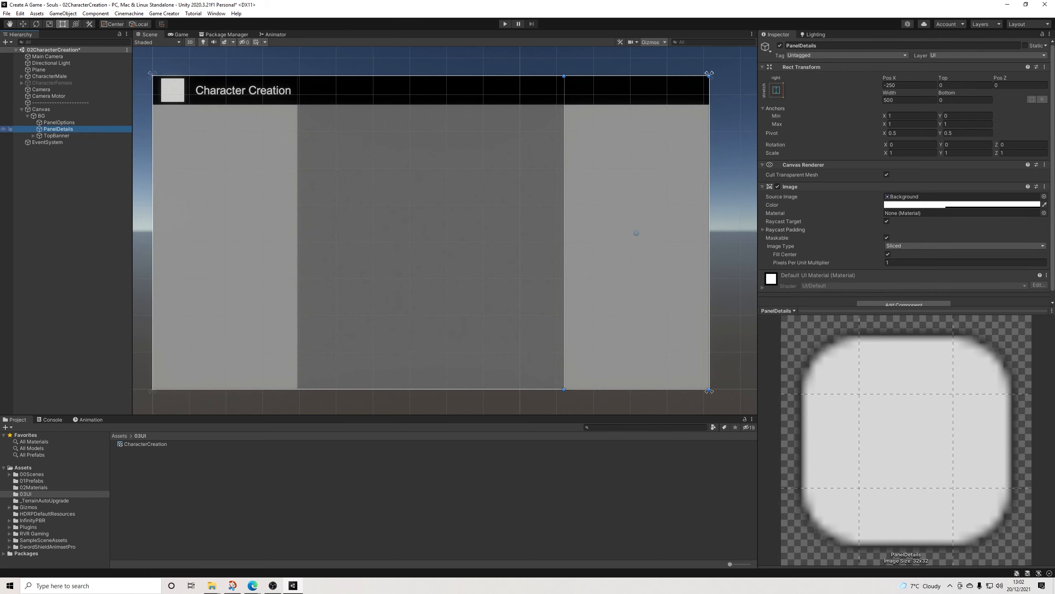
key("ctrl+d")
left_click_drag(61, 143, 62, 133)
left_click_drag(637, 233, 370, 233)
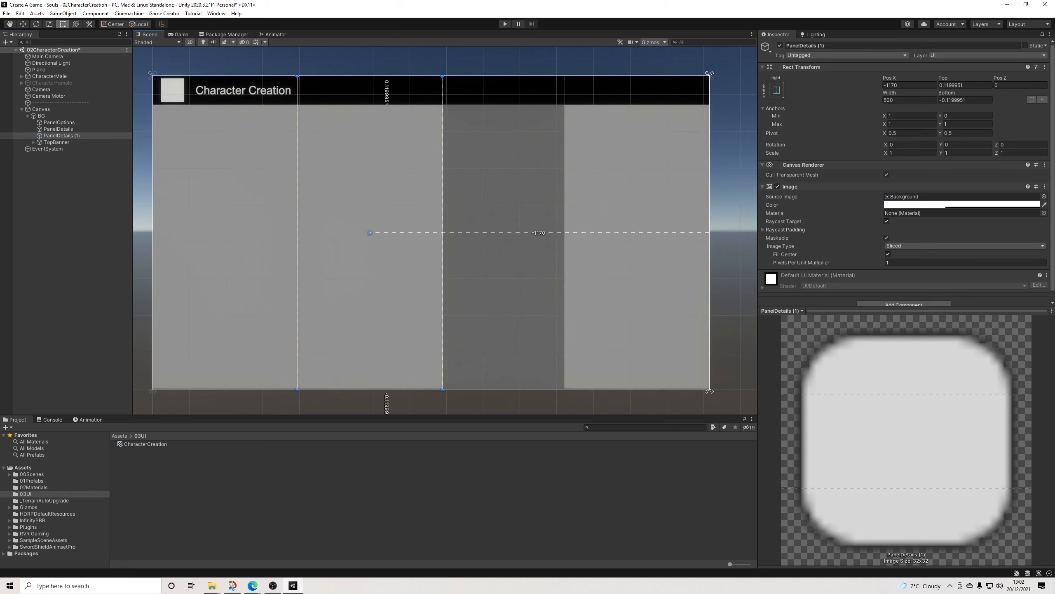
Step: Anchor PanelDetails (1) with the center vertical-stretch preset and widen it to 920 to fill the gap between the side panels
left_click(776, 90)
left_click(823, 214)
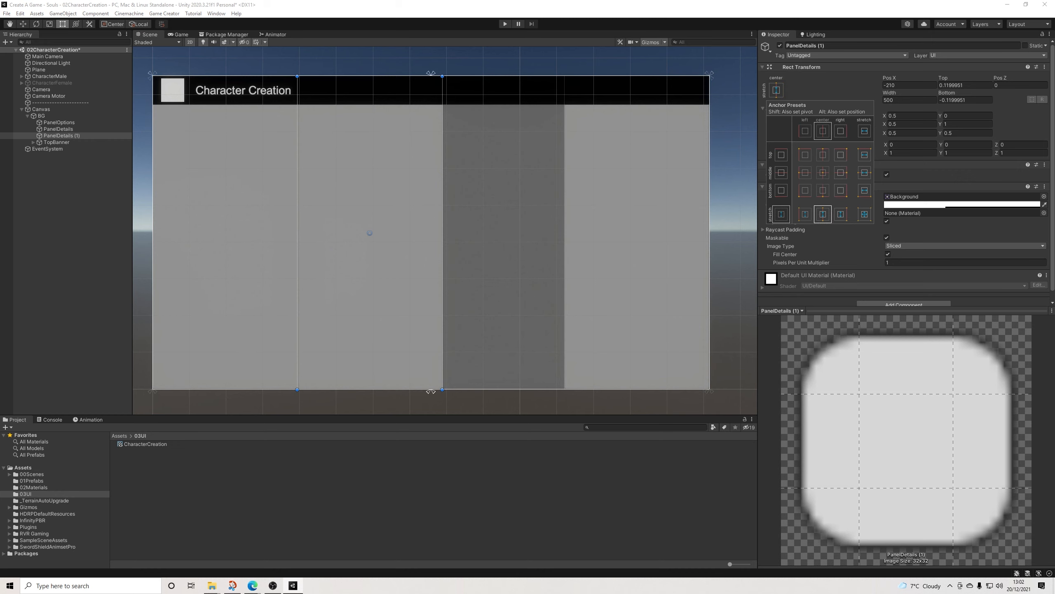
left_click_drag(442, 233, 564, 233)
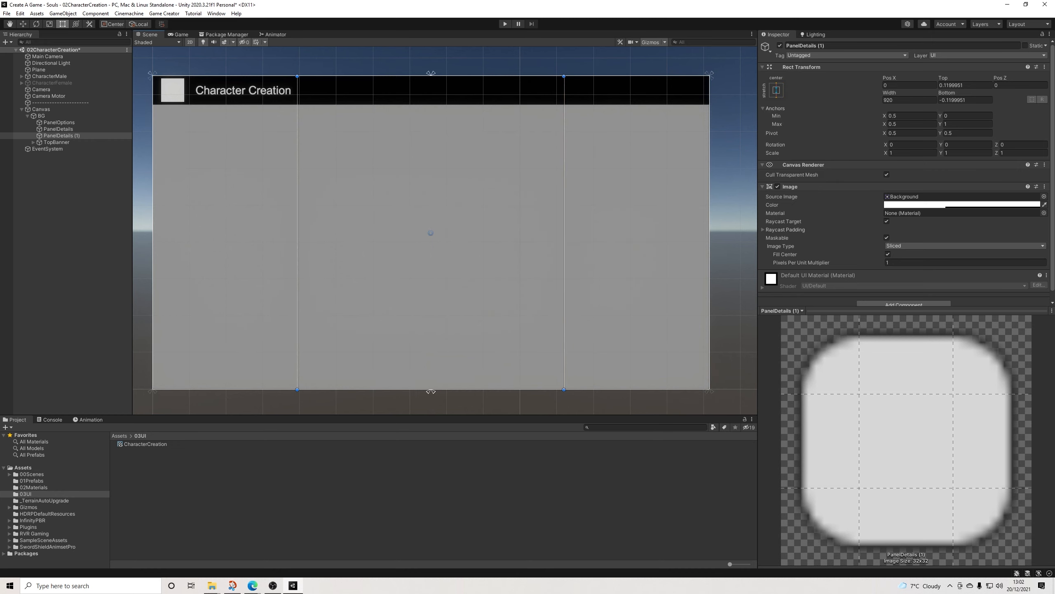
left_click(733, 233)
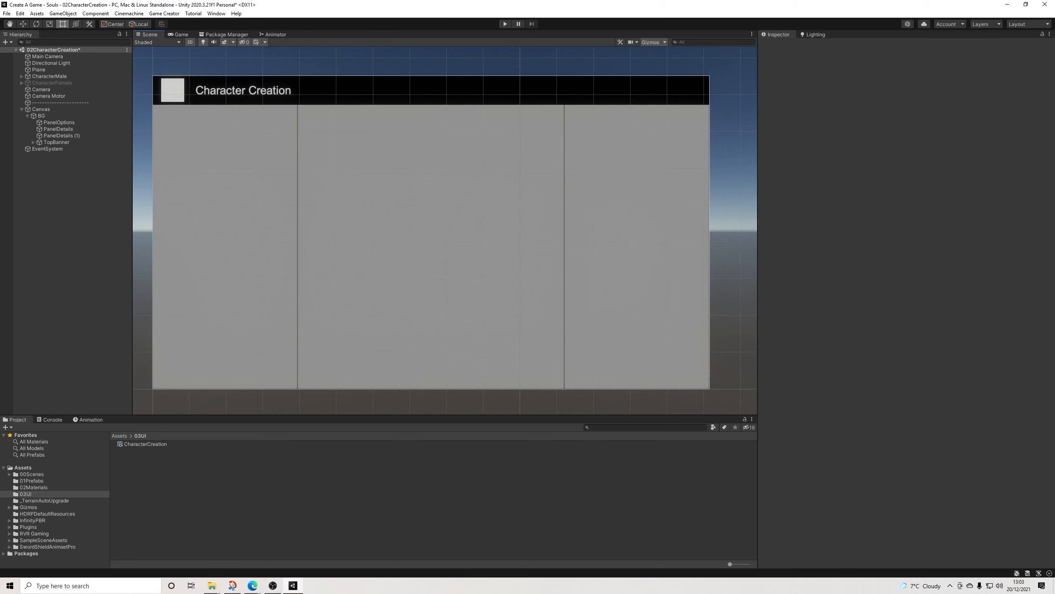
Step: Rename PanelDetails (1) to PanelCharacter
left_click(61, 135)
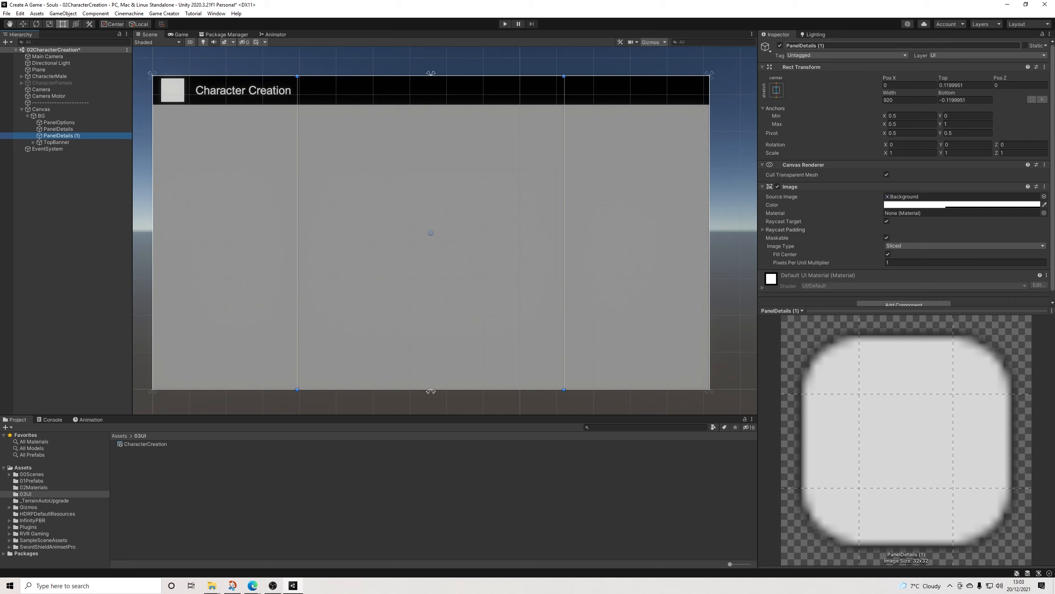
left_click_drag(787, 46, 800, 46)
type("Charaf")
type("ter")
key("Return")
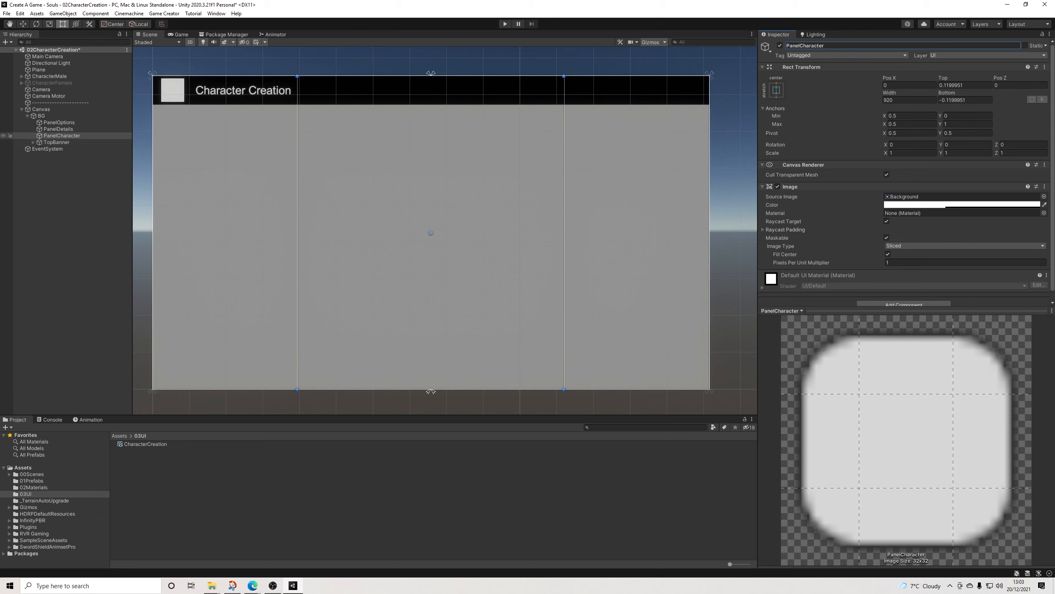
Step: Make PanelCharacter's image fully transparent by setting its color alpha to 0
right_click(57, 135)
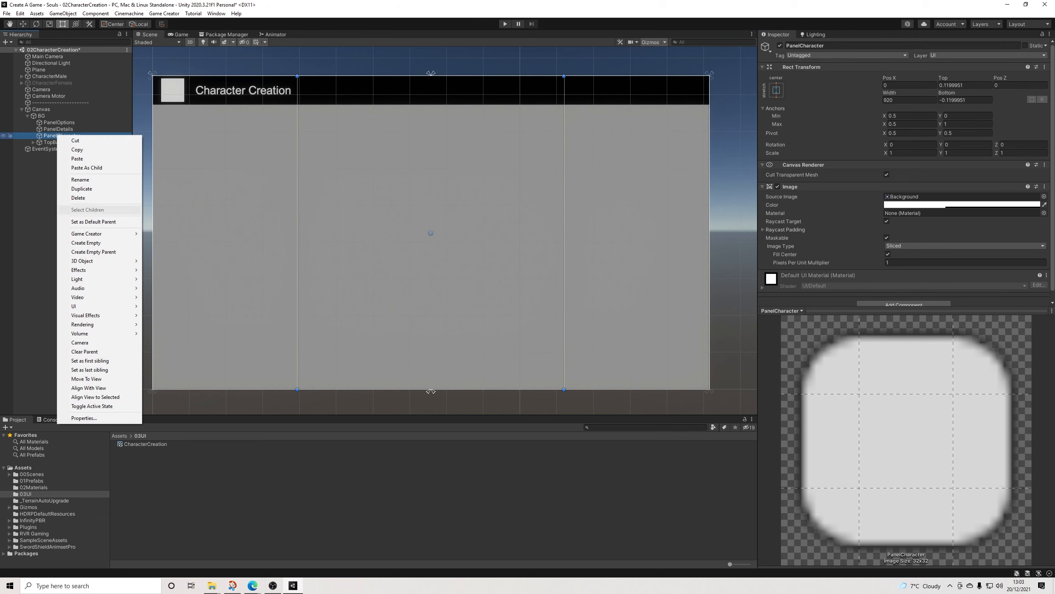
left_click(956, 204)
left_click_drag(943, 363, 919, 363)
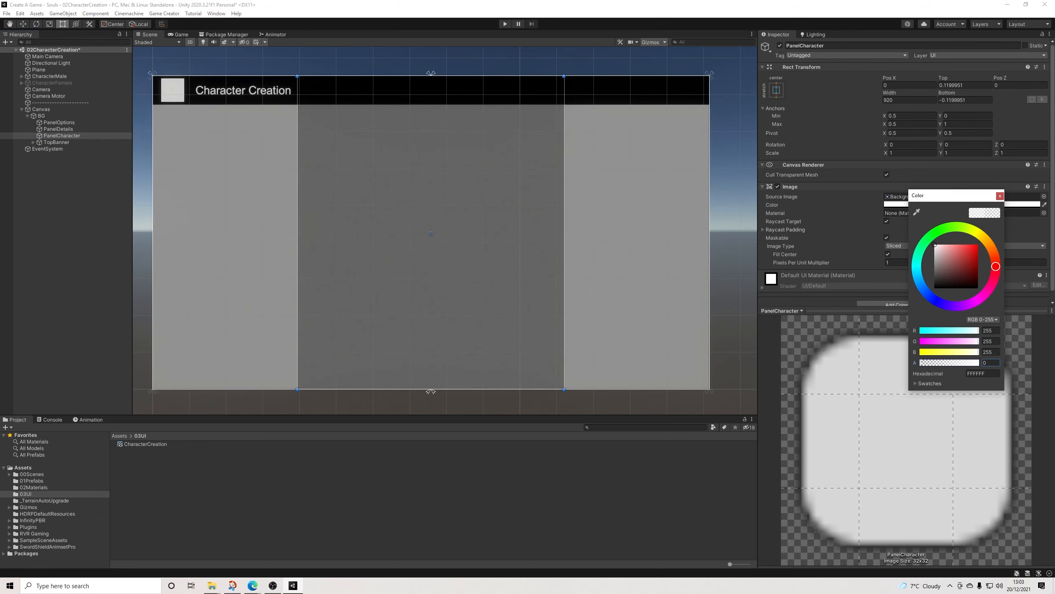
left_click(1000, 196)
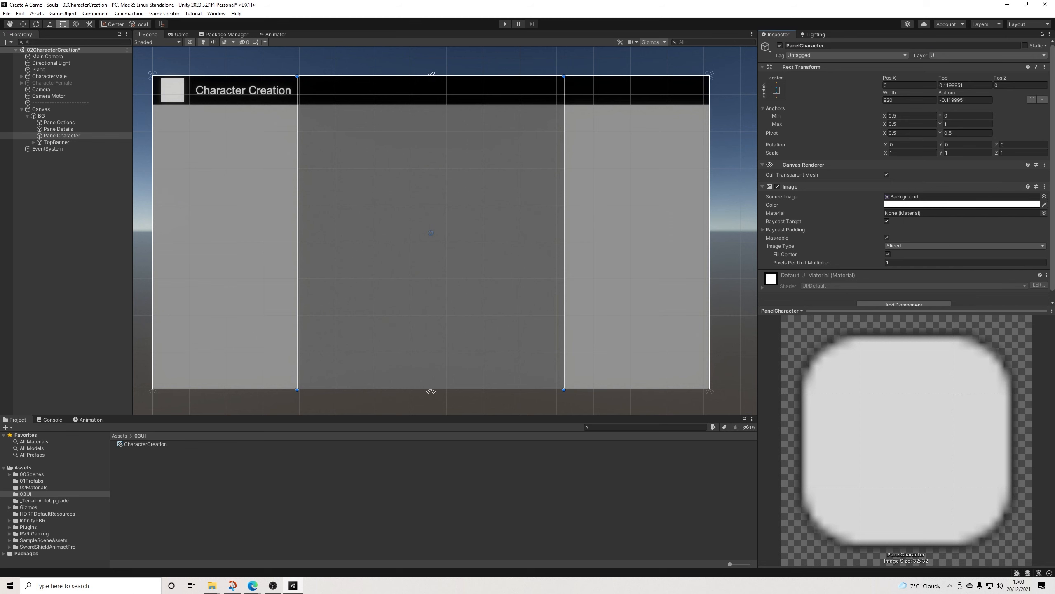
Step: Add a Raw Image as a child of PanelCharacter
right_click(72, 136)
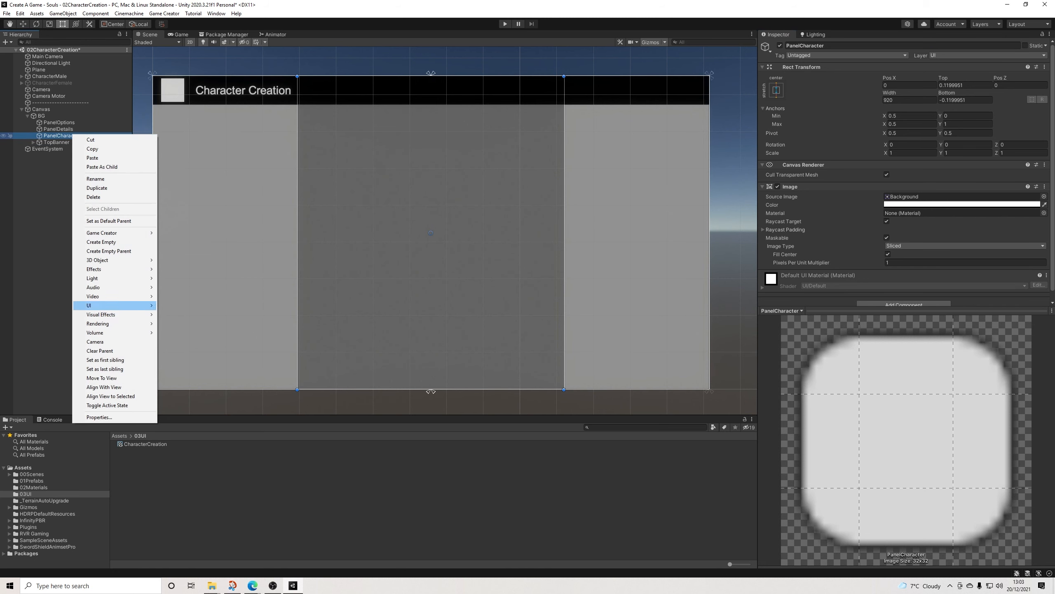
mouse_move(104, 305)
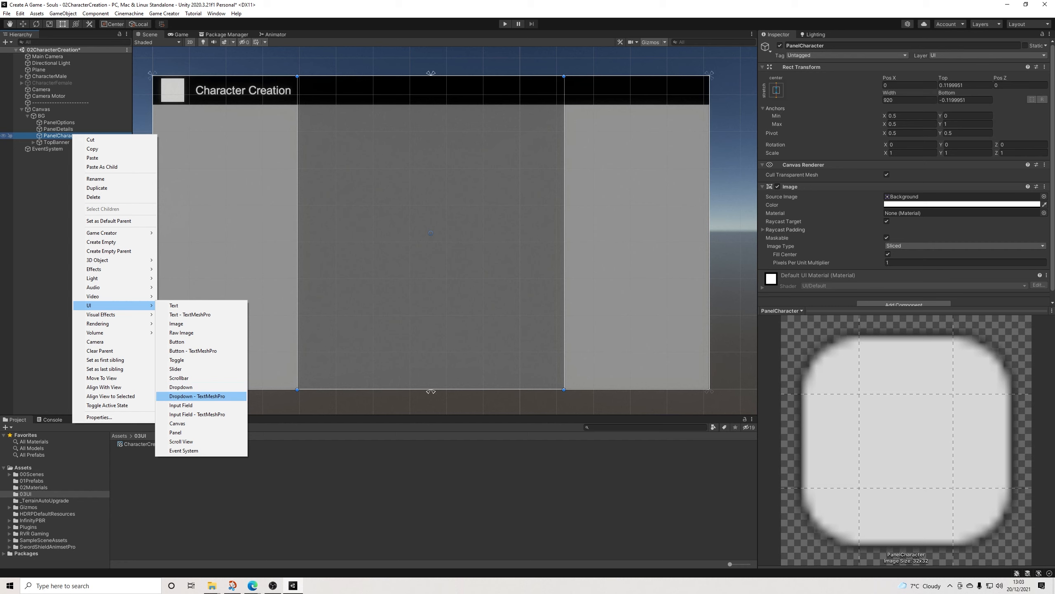
left_click(181, 332)
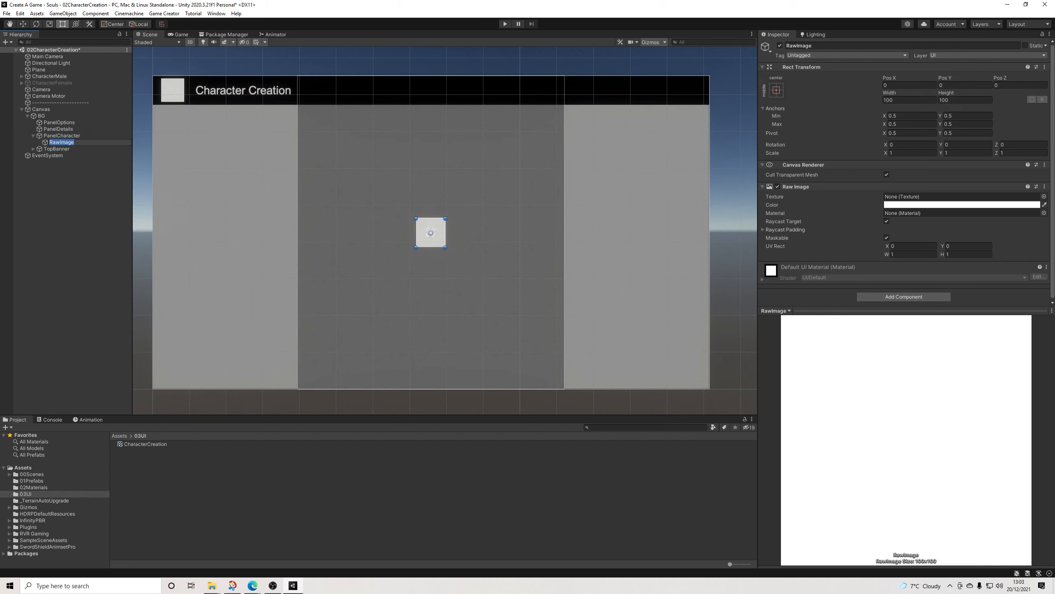
left_click(776, 90)
left_click(865, 213)
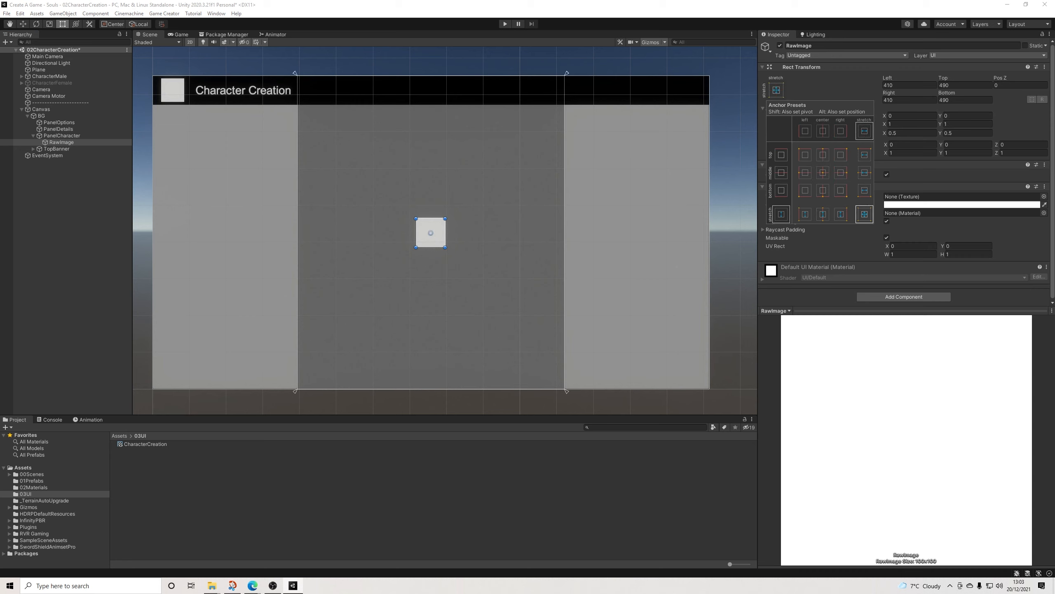
left_click(823, 172)
Step: Extend the RawImage's edges to fill PanelCharacter, about 920 wide and 1080 high
left_click_drag(431, 248, 431, 390)
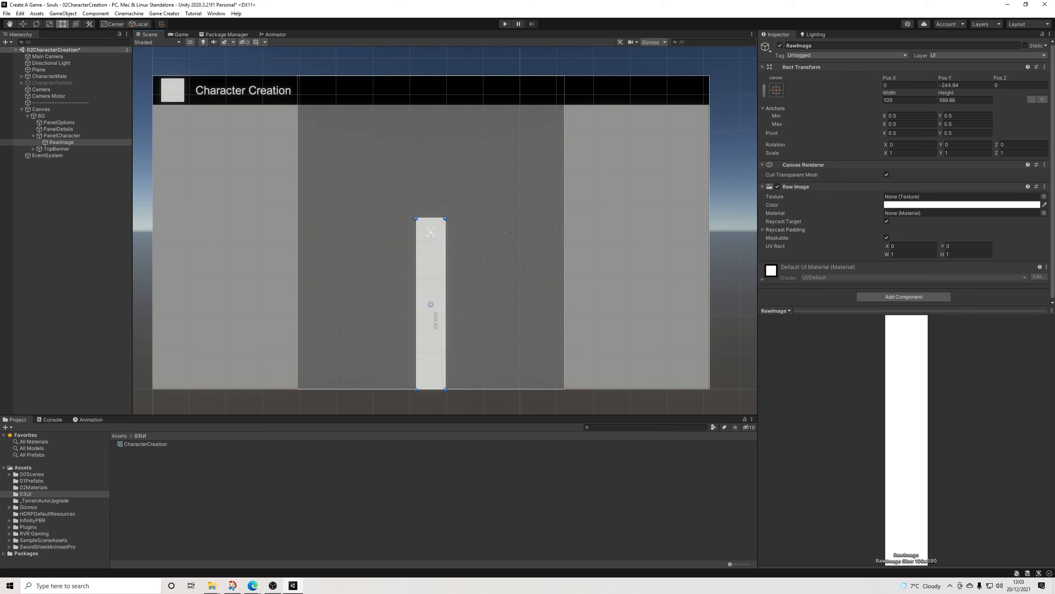
left_click_drag(416, 304, 298, 304)
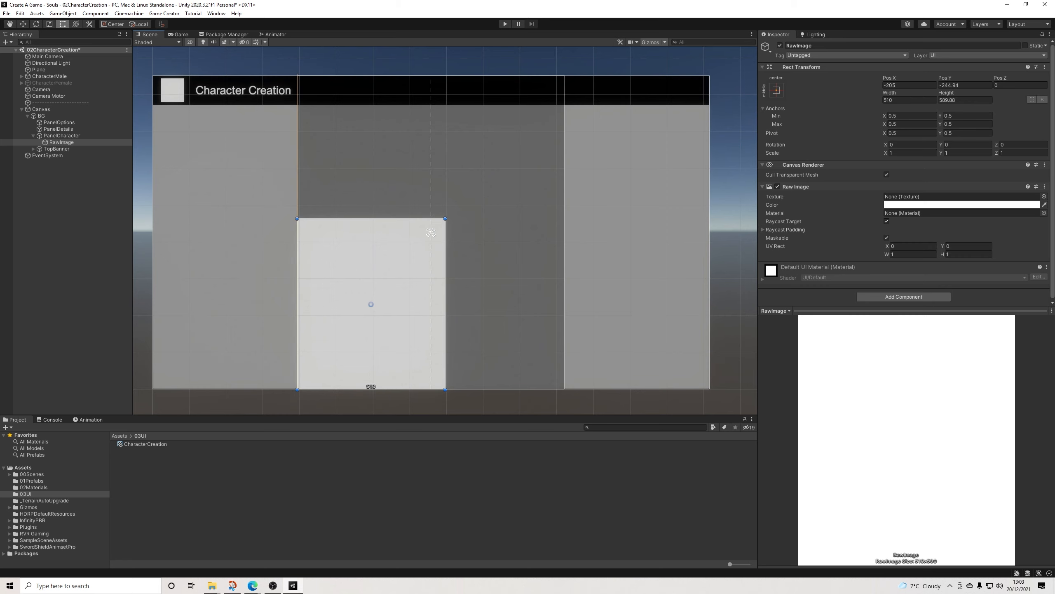
left_click_drag(445, 303, 564, 304)
left_click_drag(431, 218, 431, 76)
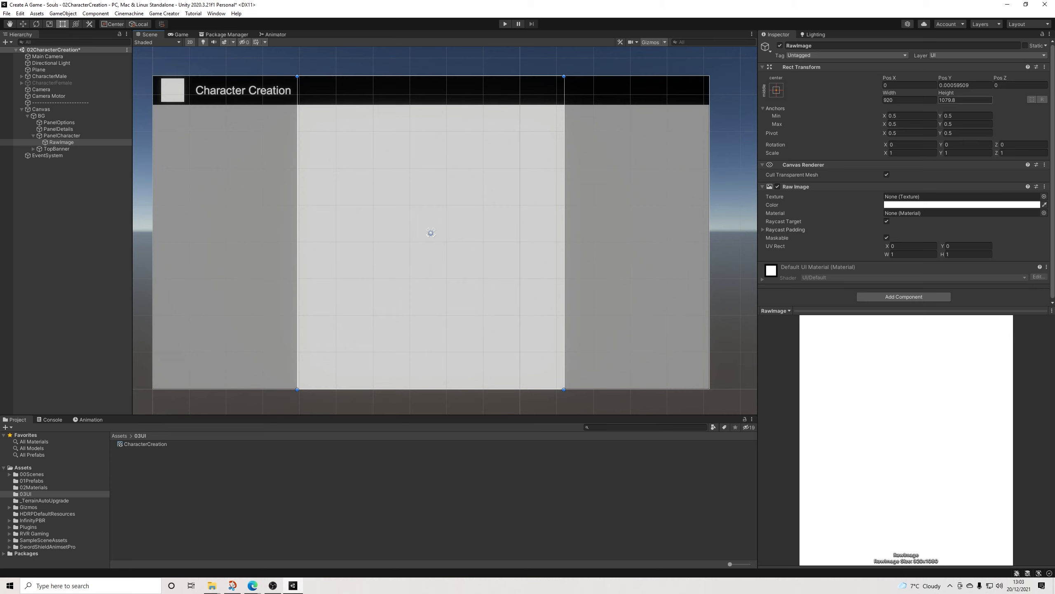
Step: Set the RawImage's height to 1080 and assign the CharacterCreation render texture as its texture
left_click(965, 100)
type("4")
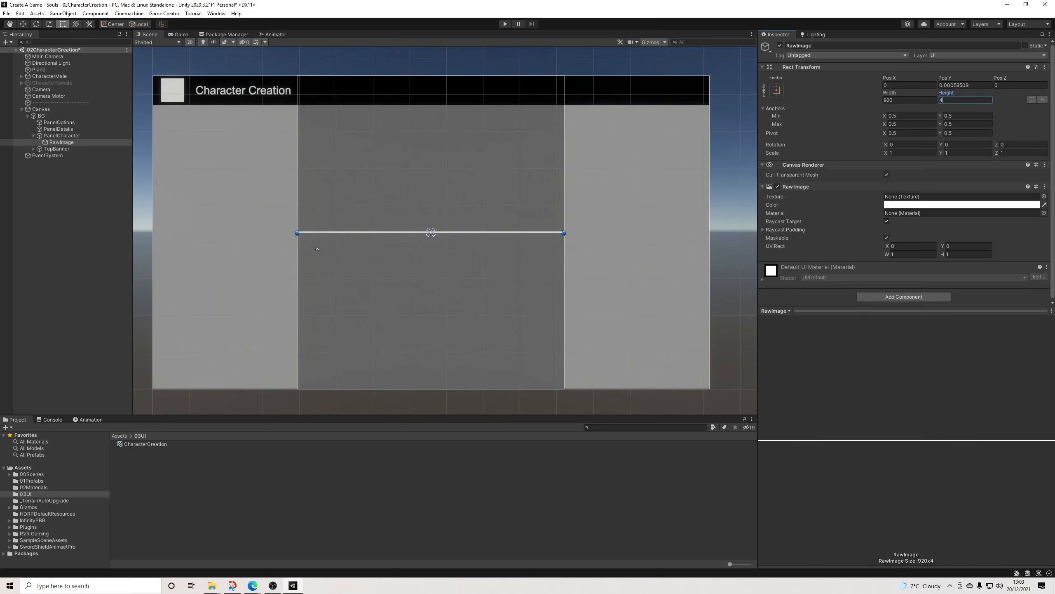
key("BackSpace")
type("1080")
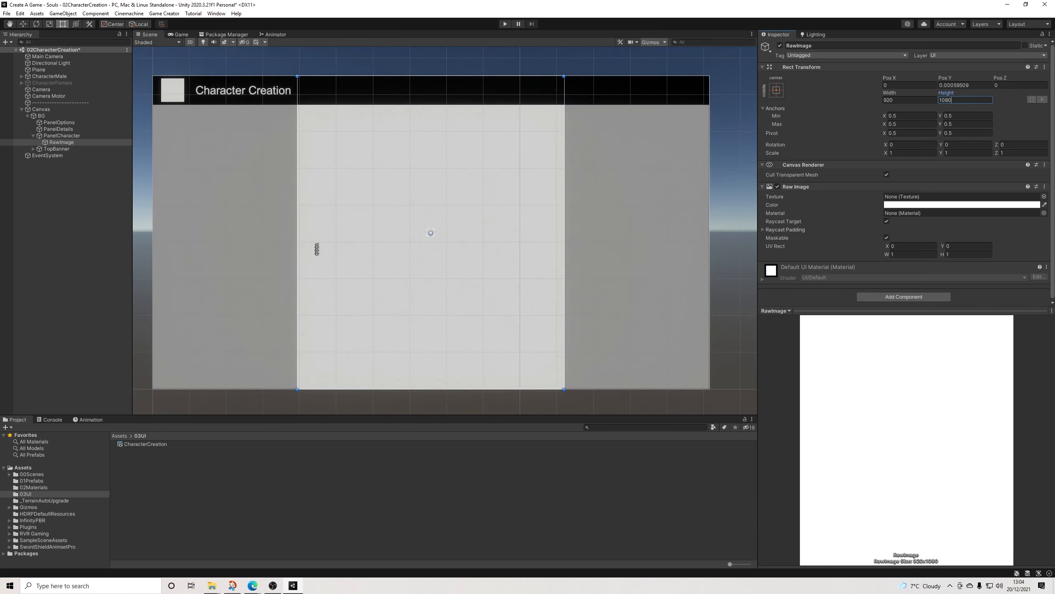
left_click(909, 100)
left_click_drag(447, 252, 446, 252)
left_click_drag(144, 444, 914, 196)
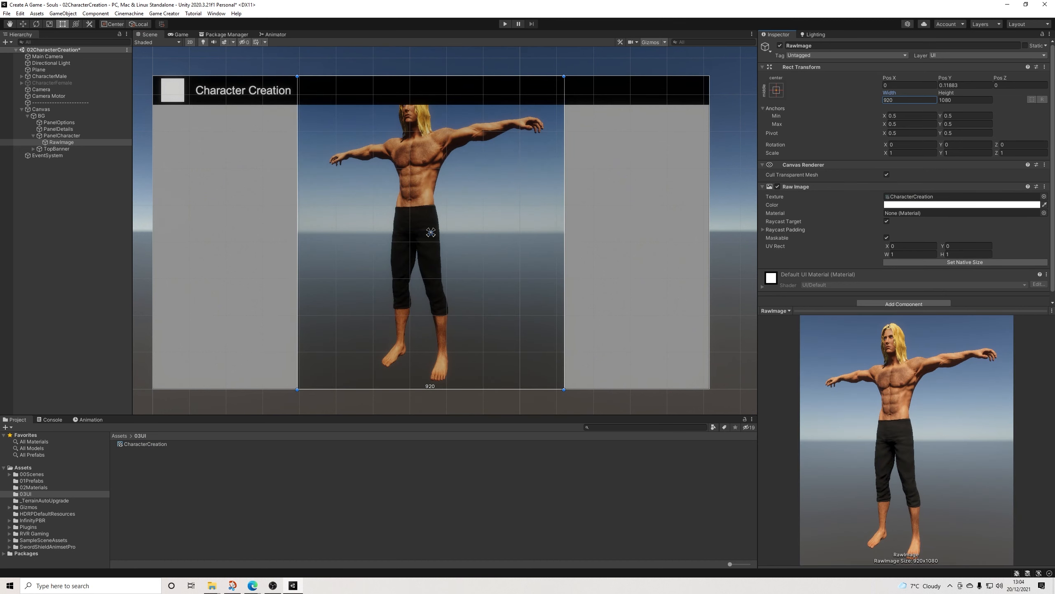
Step: Set the CharacterCreation render texture's width to 920, and play-test the scene briefly
left_click(139, 444)
left_click(910, 74)
type("920")
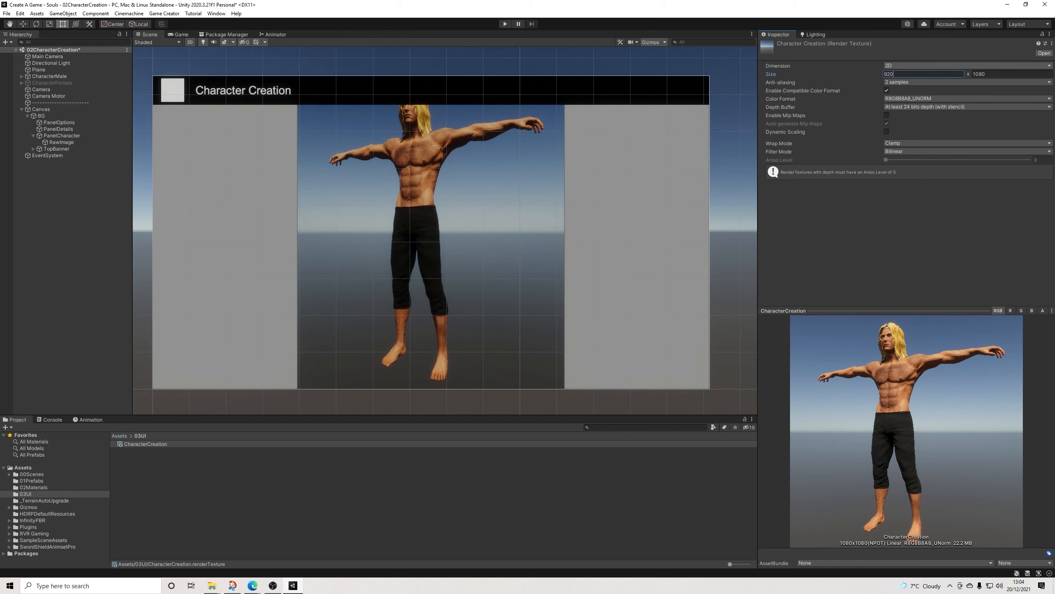
key("Return")
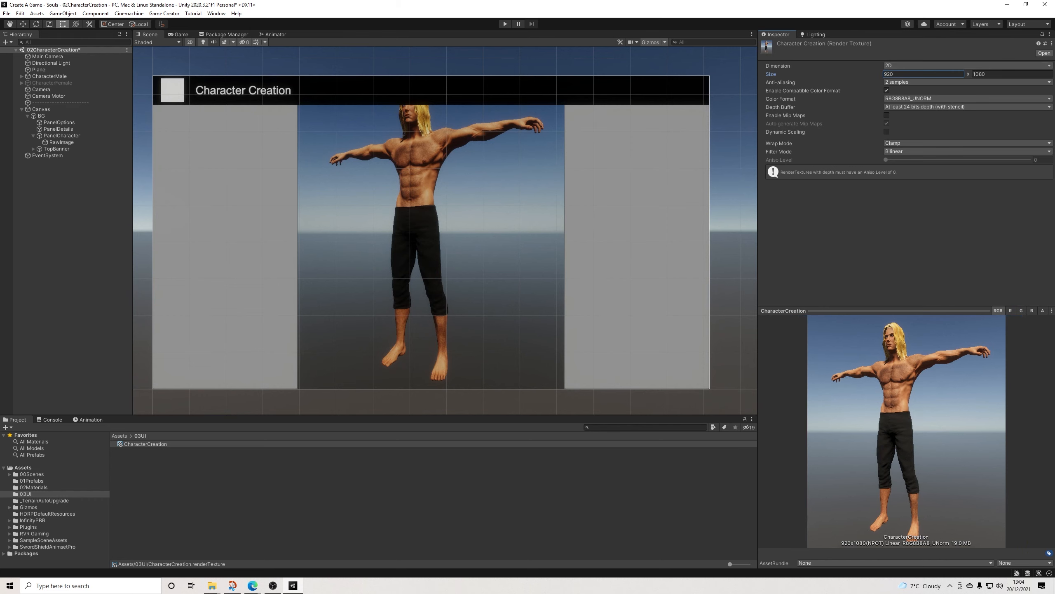
key("ctrl+p")
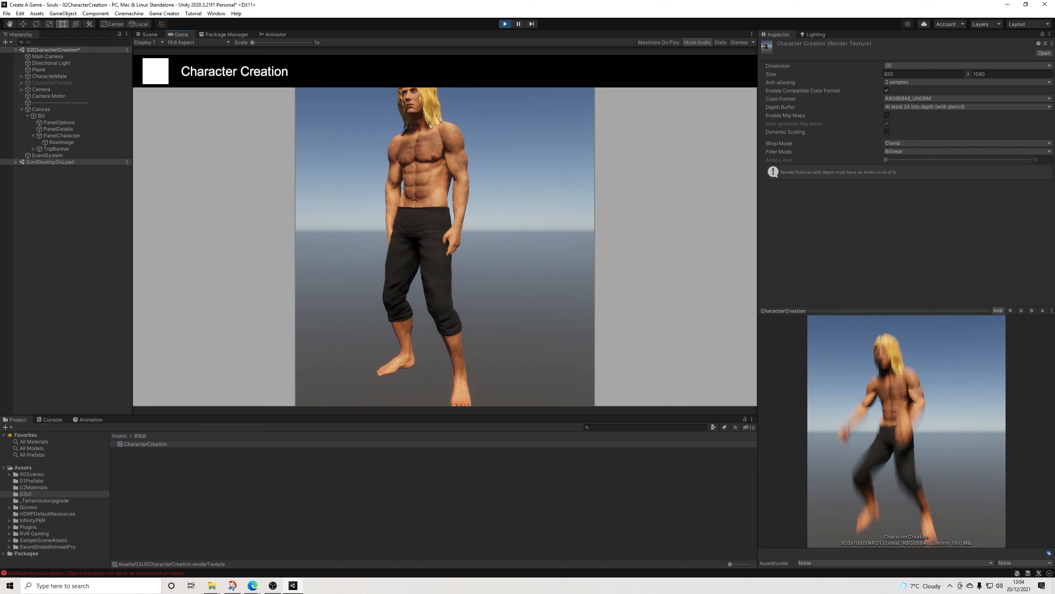
key("ctrl+p")
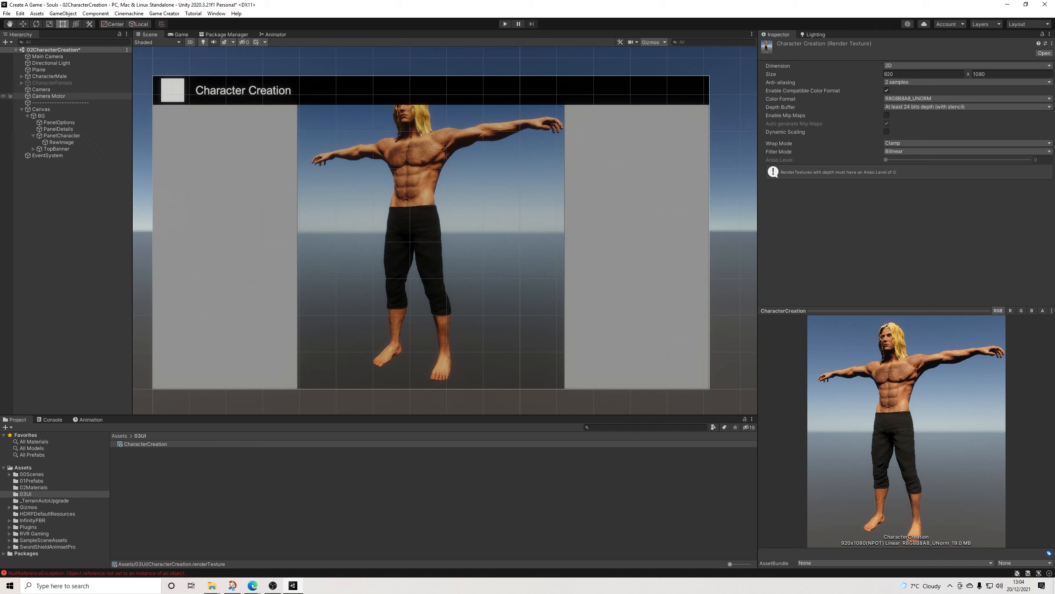
Step: Move Camera and Camera Motor together to about X 0.95, Y 0.96, Z -1.76
left_click(49, 95)
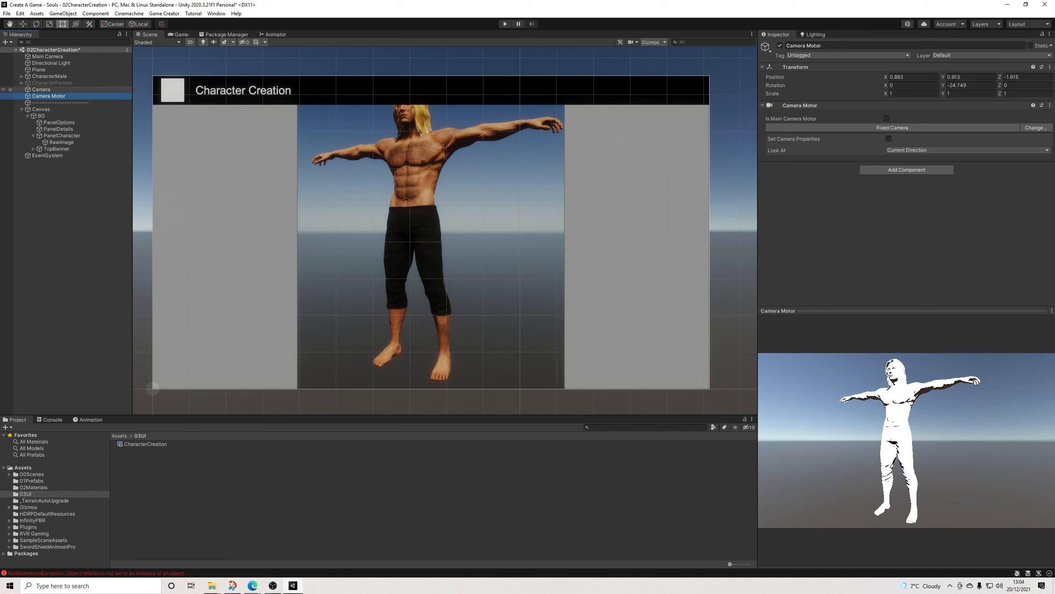
left_click(40, 89, "ctrl")
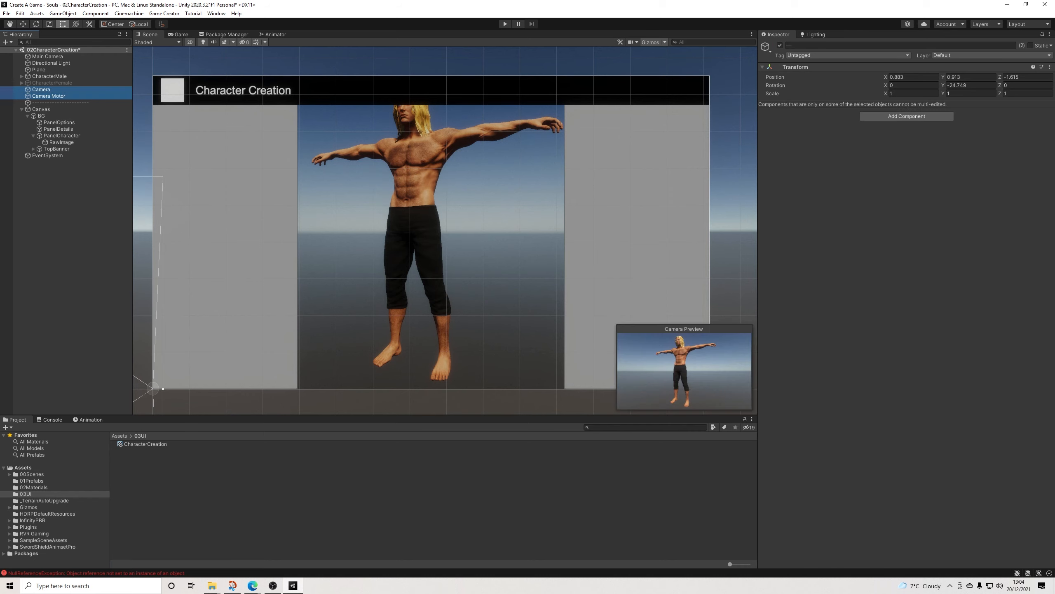
left_click(190, 43)
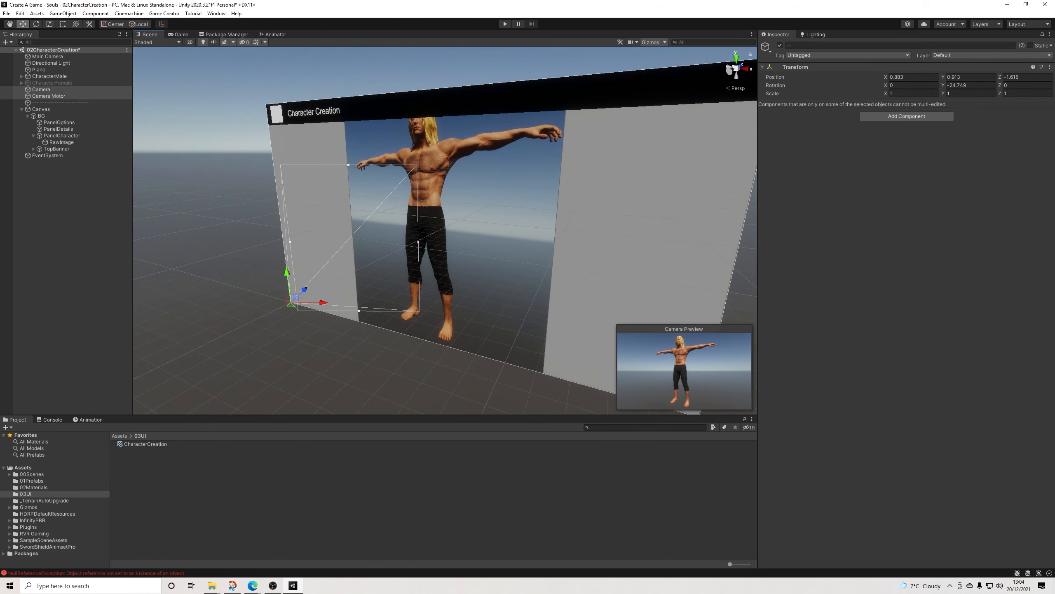
key("f")
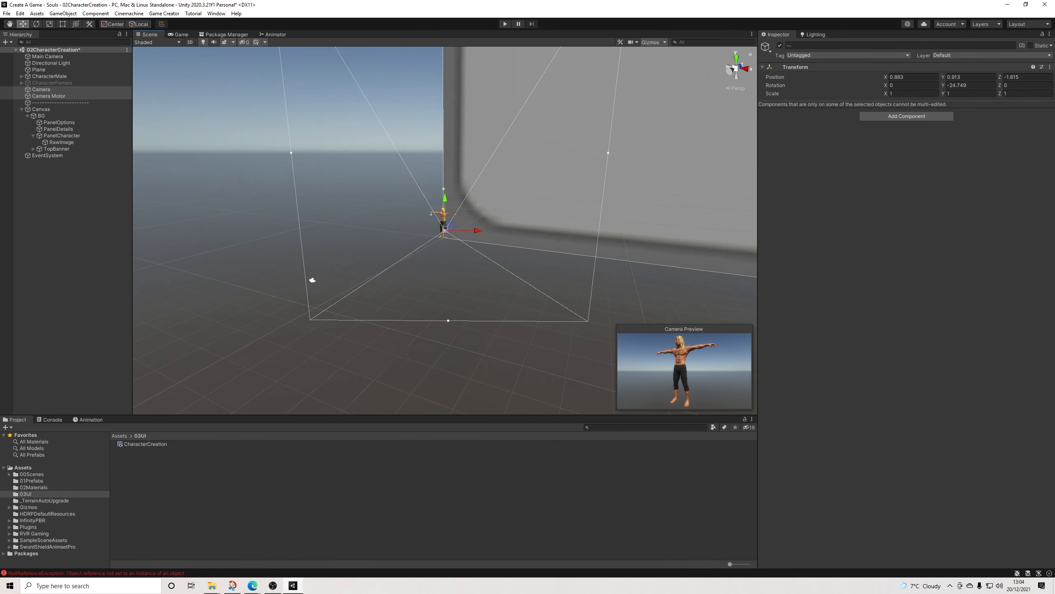
left_click_drag(520, 208, 384, 233, "alt")
left_click_drag(470, 224, 441, 201)
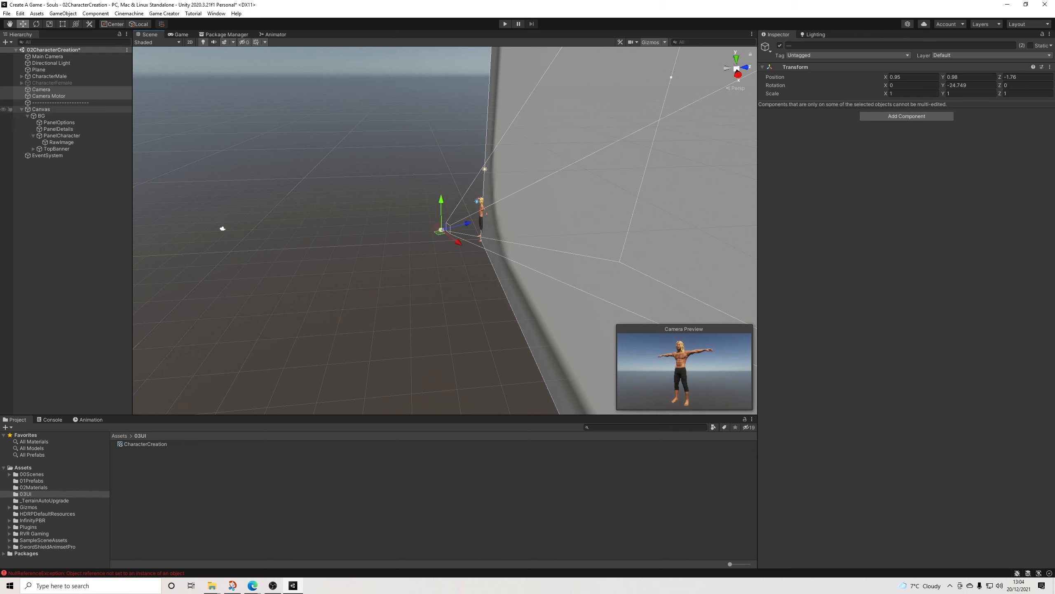
Step: Inspect the CharacterMale and CharacterFemale settings, and play-test the scene to check the character's framing
left_click(50, 77)
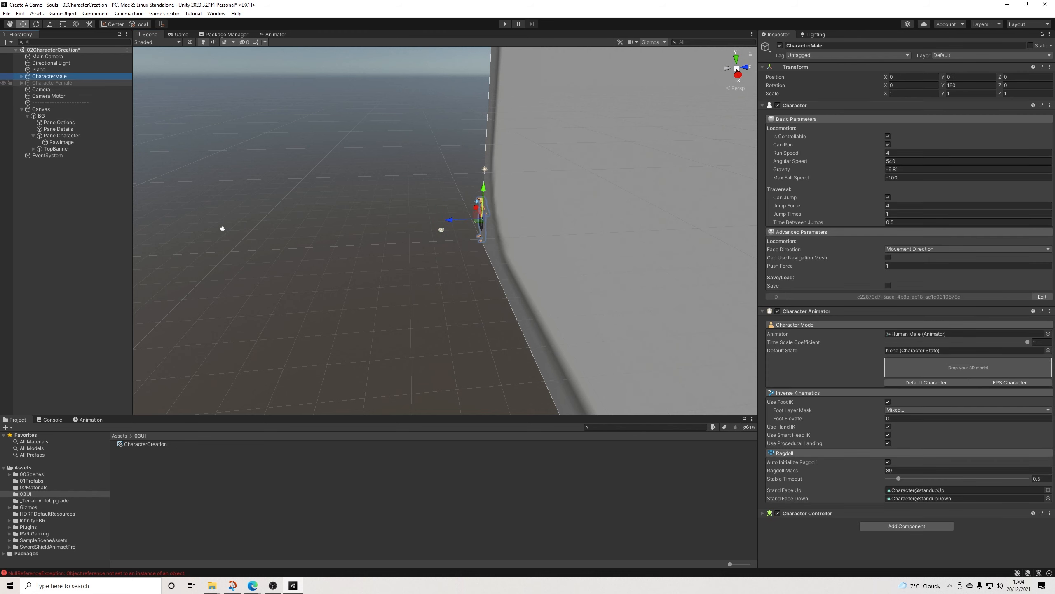
left_click(51, 82)
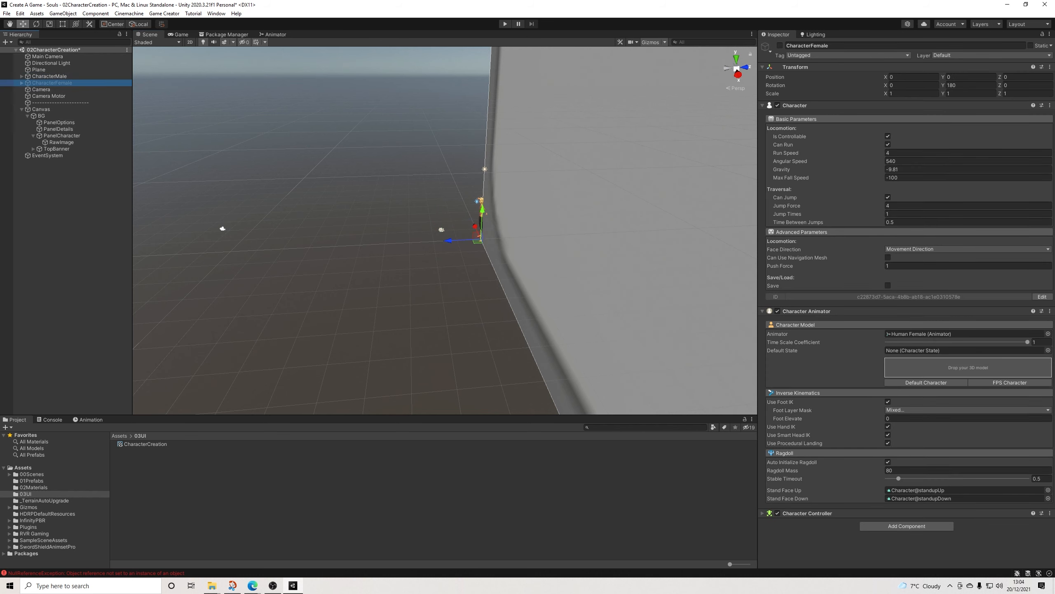
key("ctrl+p")
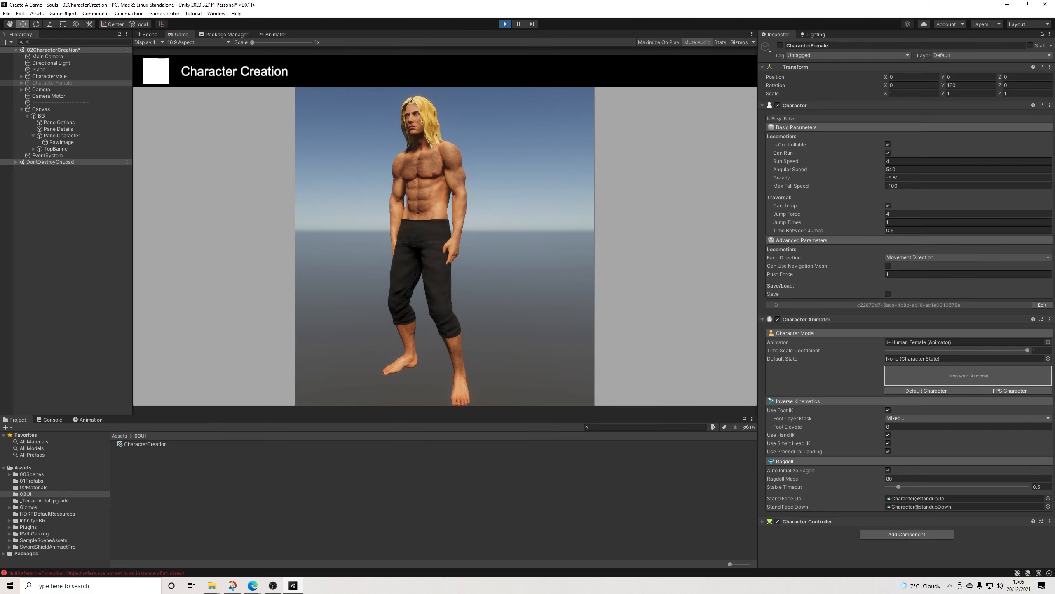
key("ctrl+p")
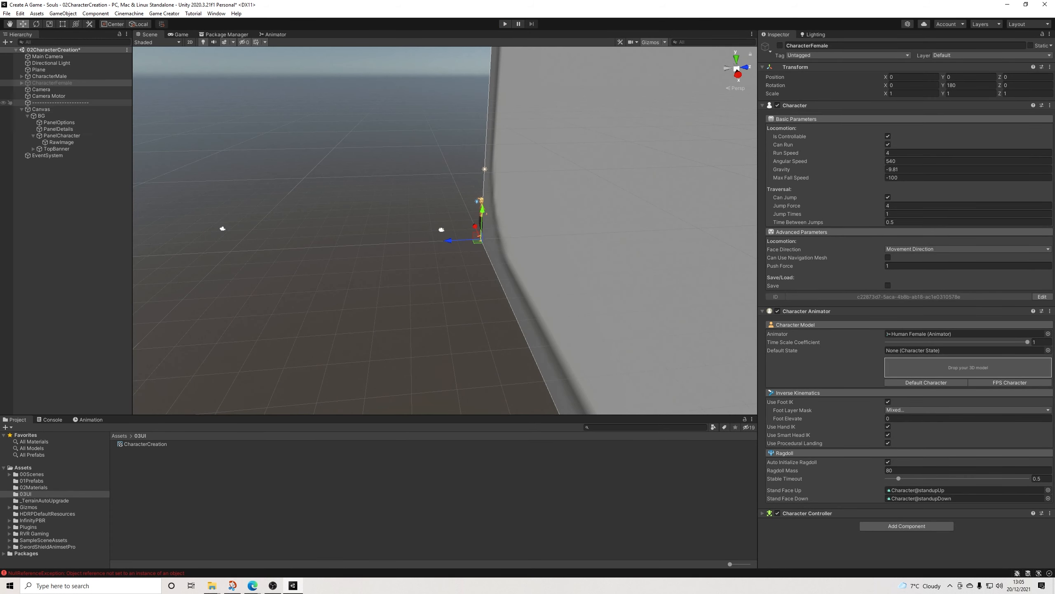
Step: Move Camera and Camera Motor together to about X 0.89, Z -1.79, and start play-testing the scene
left_click(41, 89)
left_click(49, 96, "ctrl")
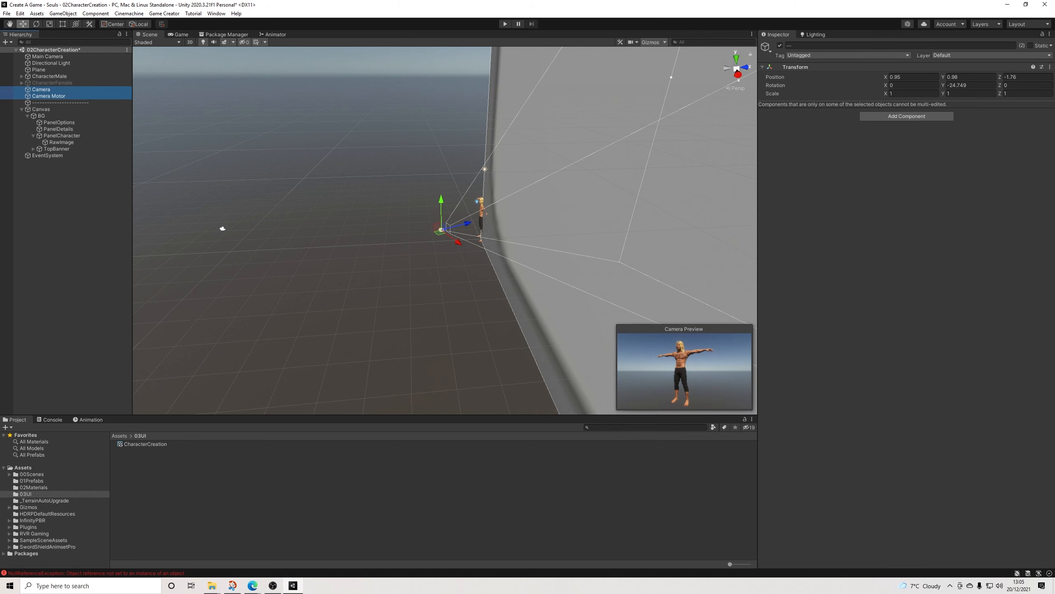
left_click_drag(459, 242, 457, 242)
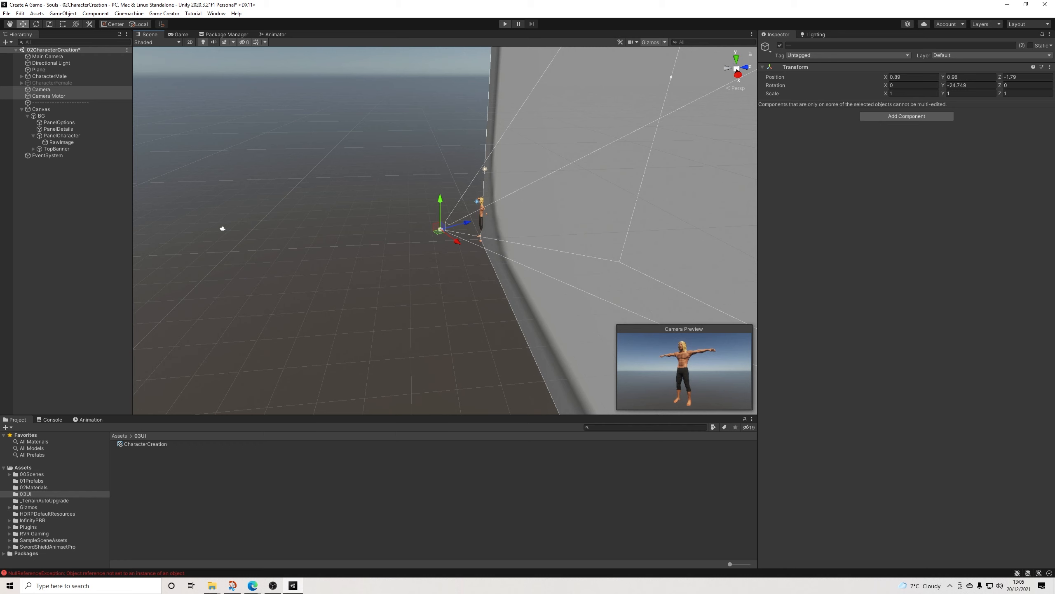
left_click(505, 23)
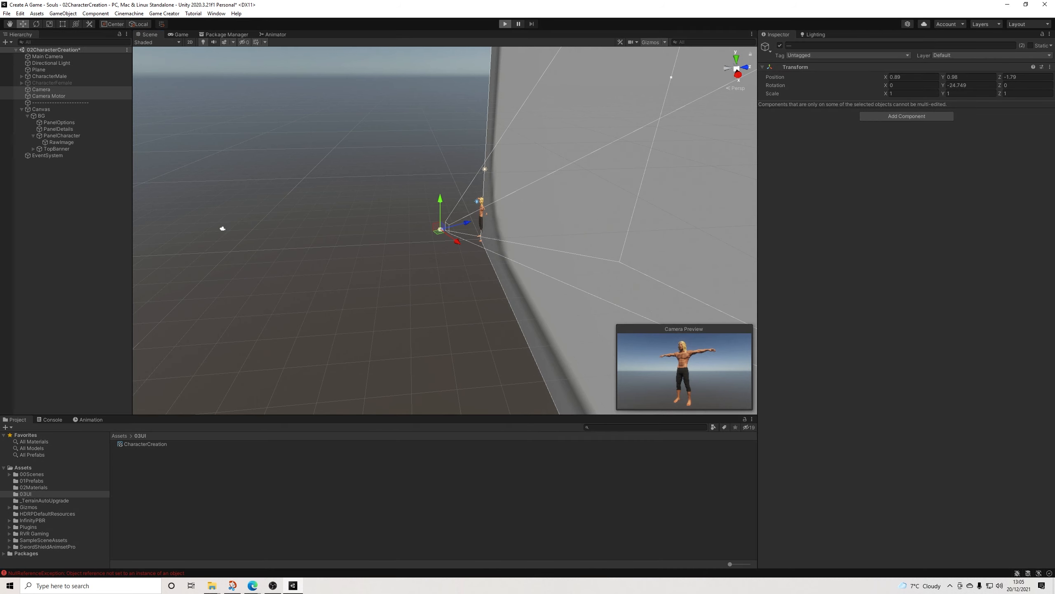
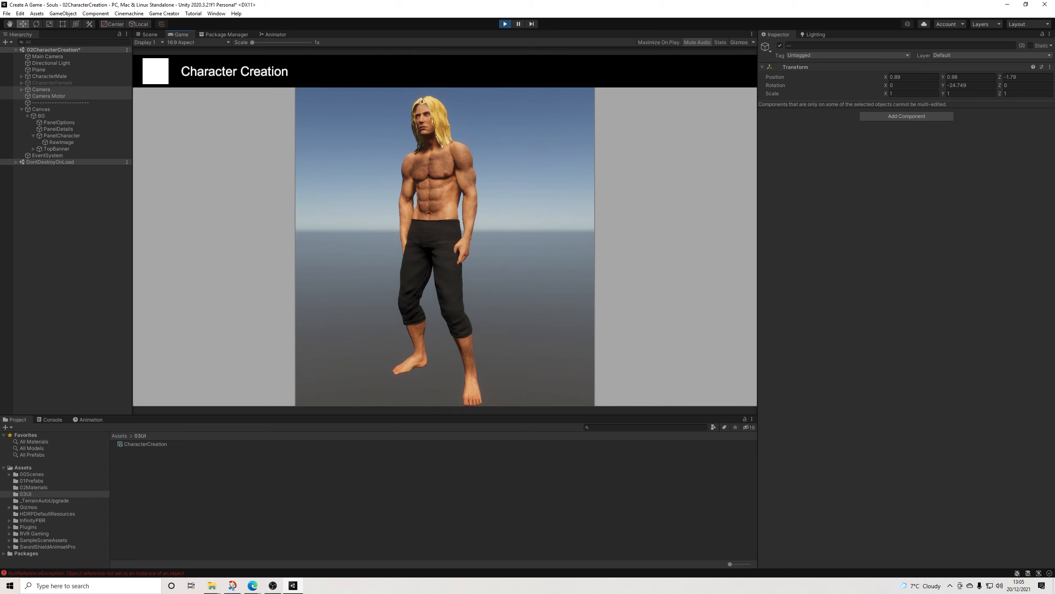
Step: Try the None and Color background types on the Camera during play mode
left_click(41, 116)
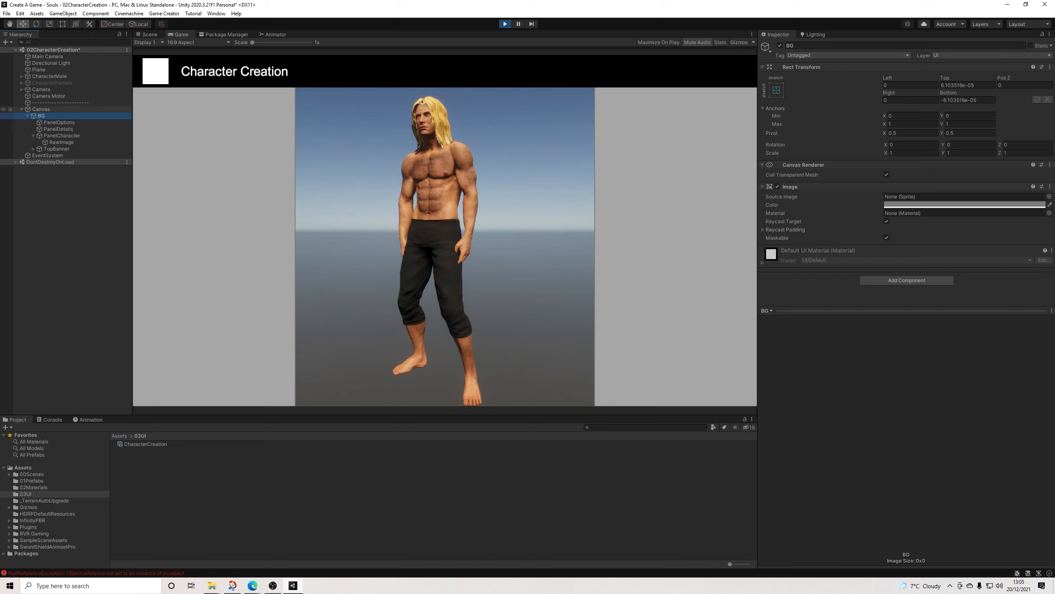
left_click(21, 109)
left_click(42, 89)
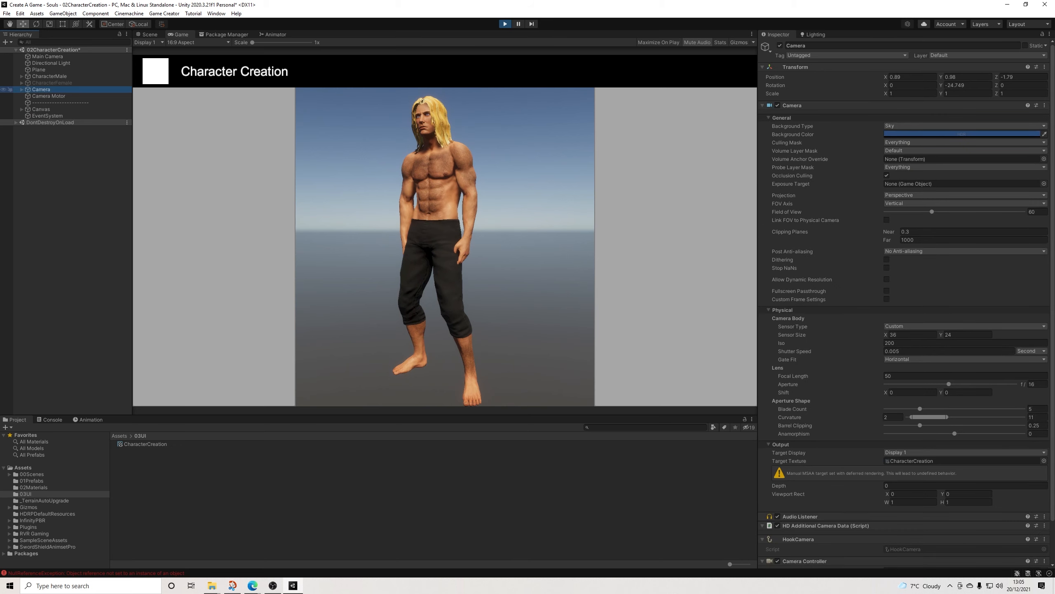
left_click(956, 126)
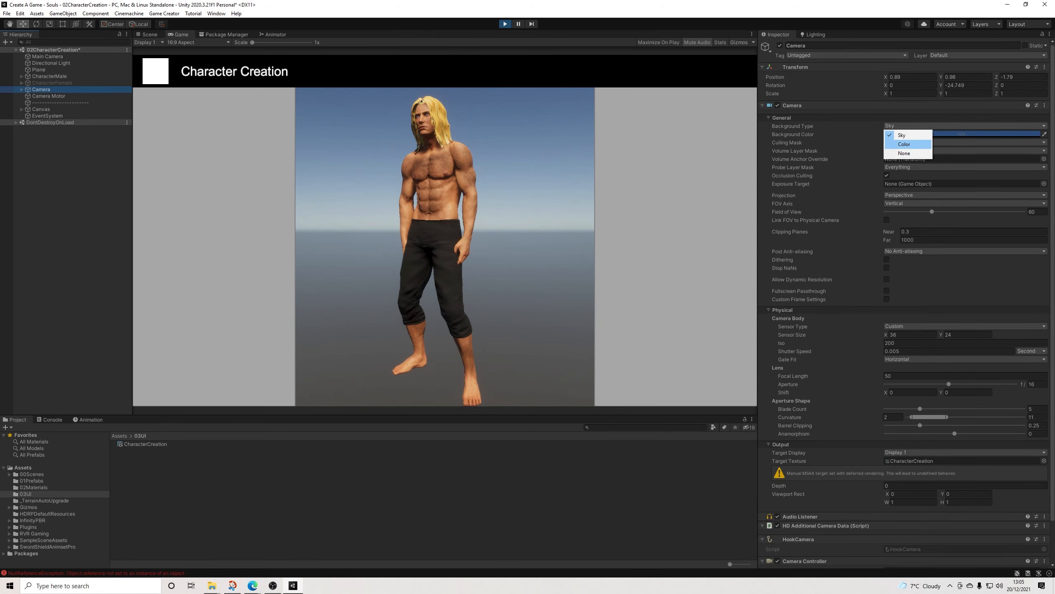
left_click(898, 155)
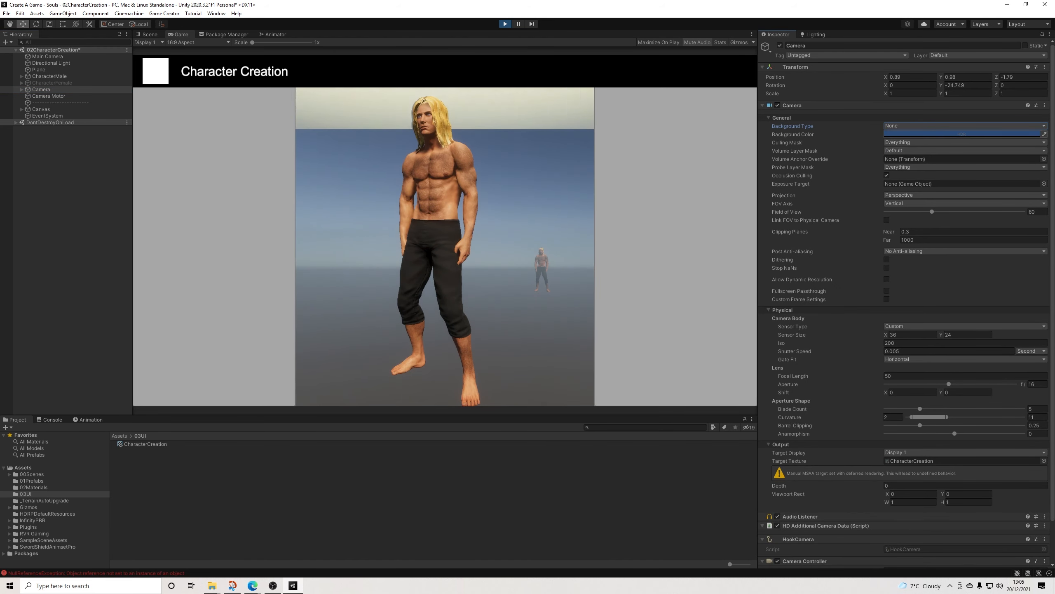
left_click(906, 126)
left_click(904, 144)
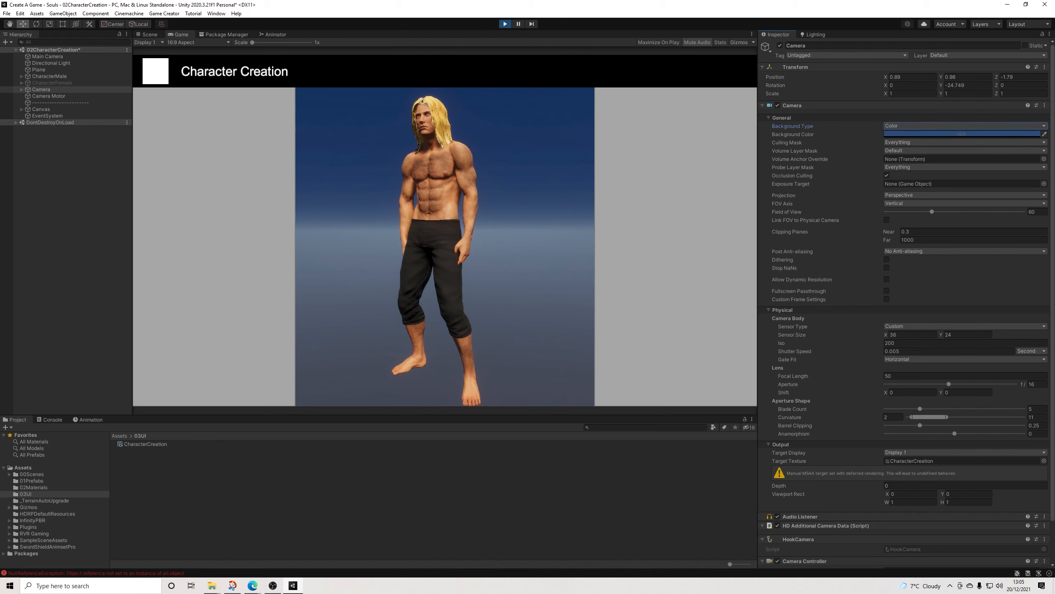
Step: Try white and light blue background colours on the Camera, and stop the play test
left_click(955, 134)
mouse_move(975, 211)
left_mouse_down()
mouse_move(937, 210)
mouse_move(936, 219)
mouse_move(936, 175)
left_mouse_up()
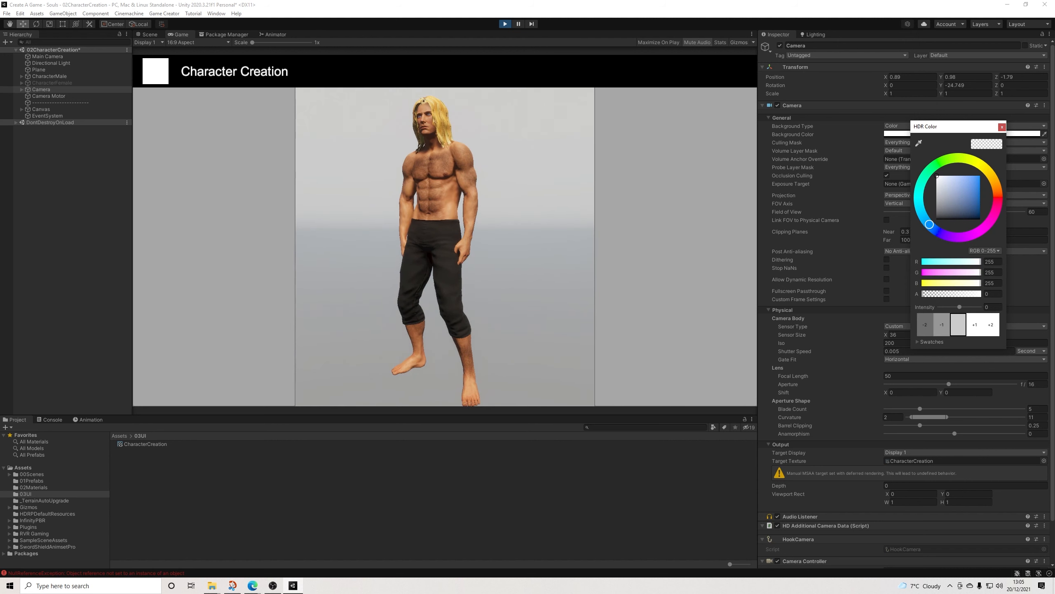
left_click_drag(936, 176, 972, 176)
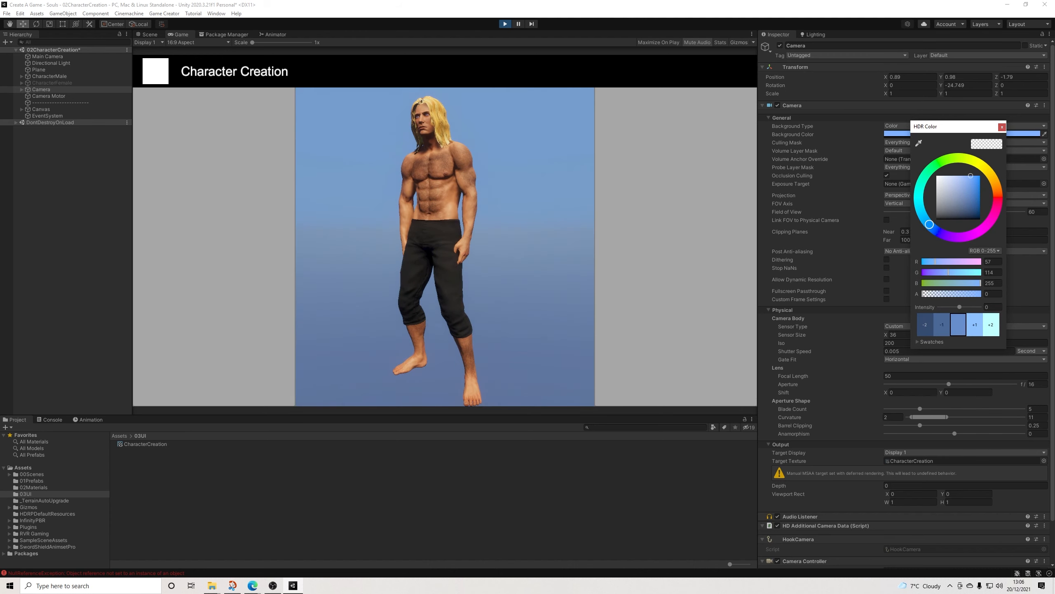
left_click(1002, 127)
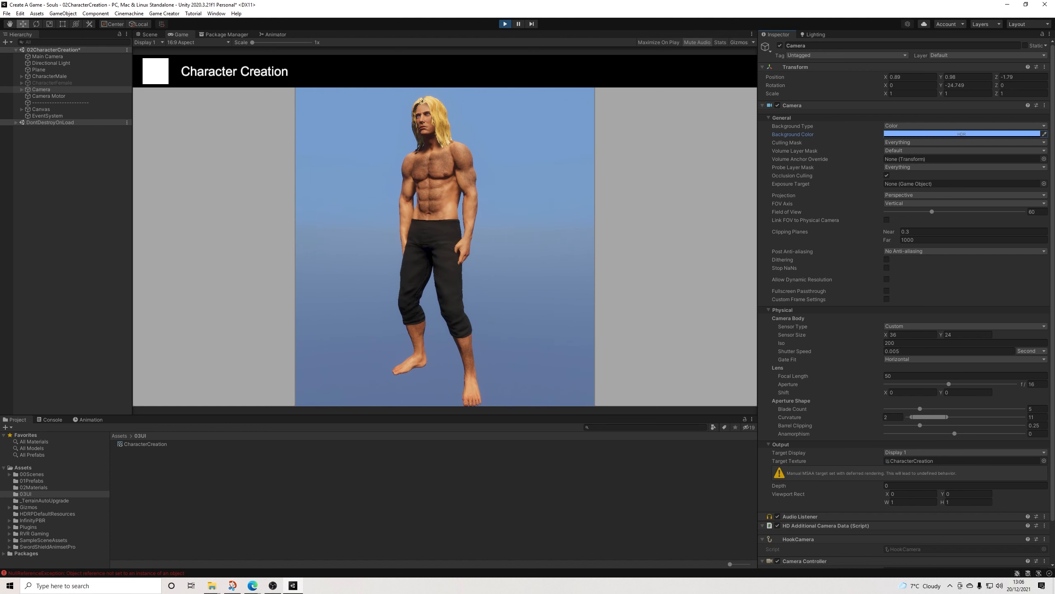
key("ctrl+p")
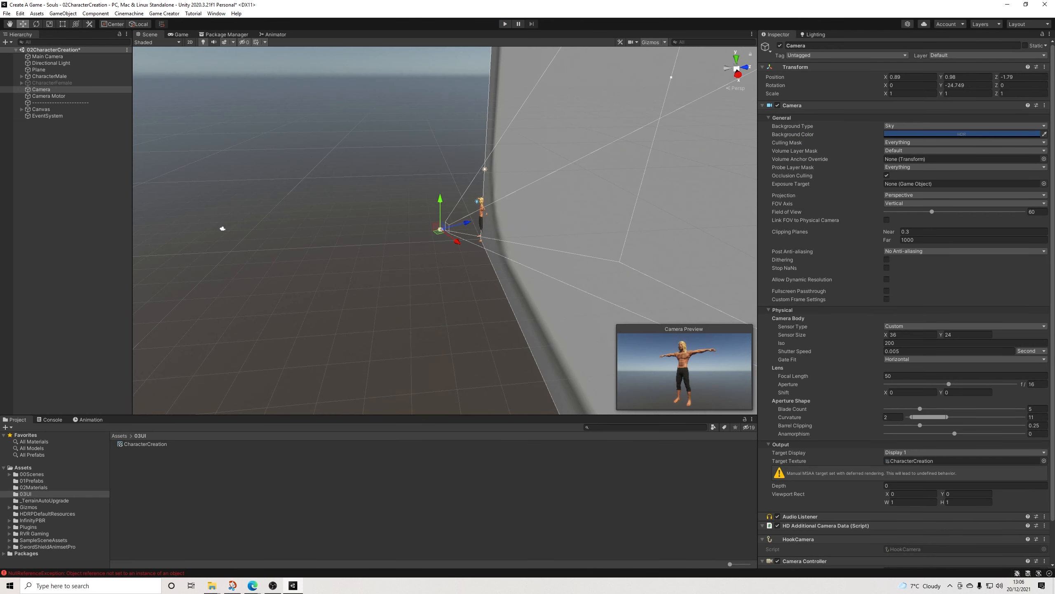
Step: Switch the Scene view to 2D, frame the Canvas and expand its hierarchy to show the panels
left_click(43, 109)
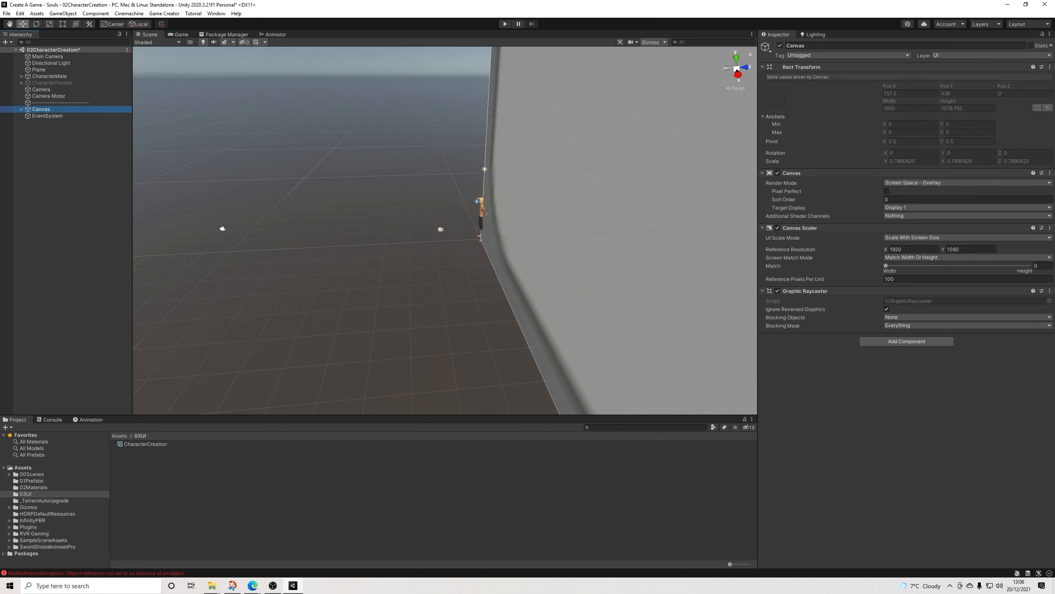
left_click(190, 42)
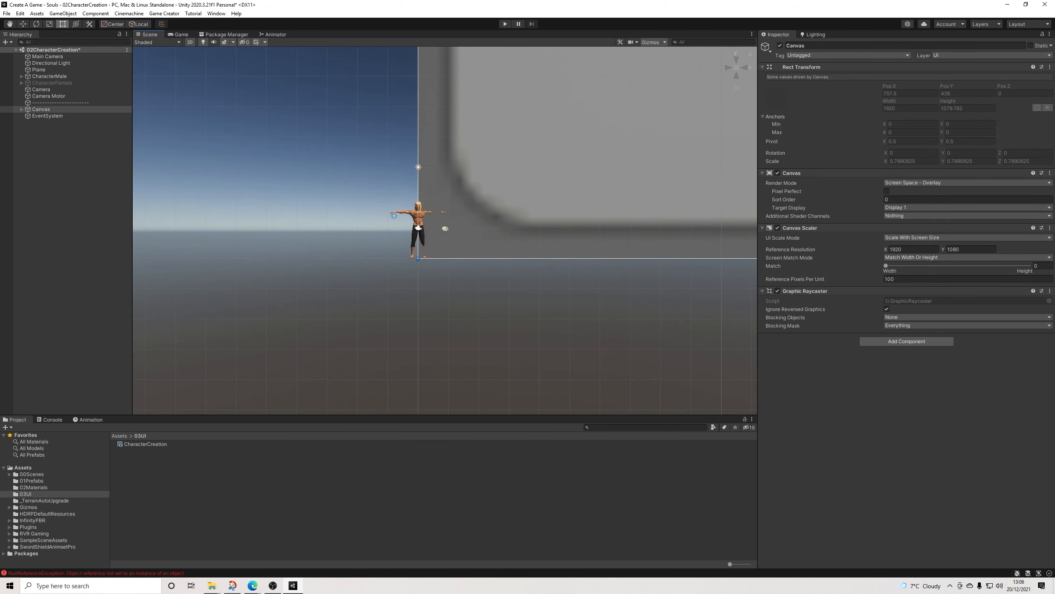
key("f")
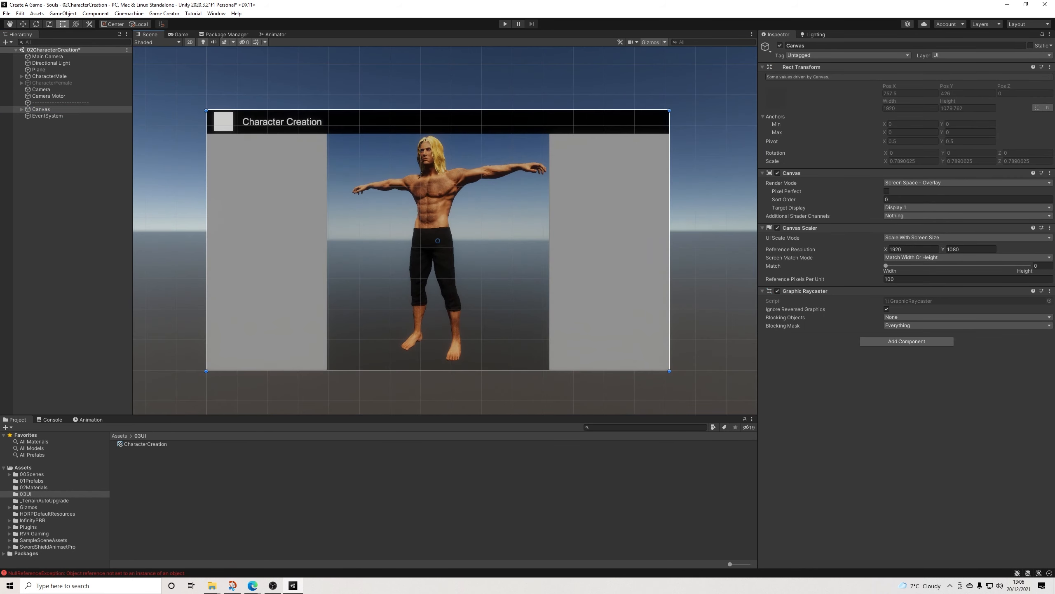
left_click(63, 166)
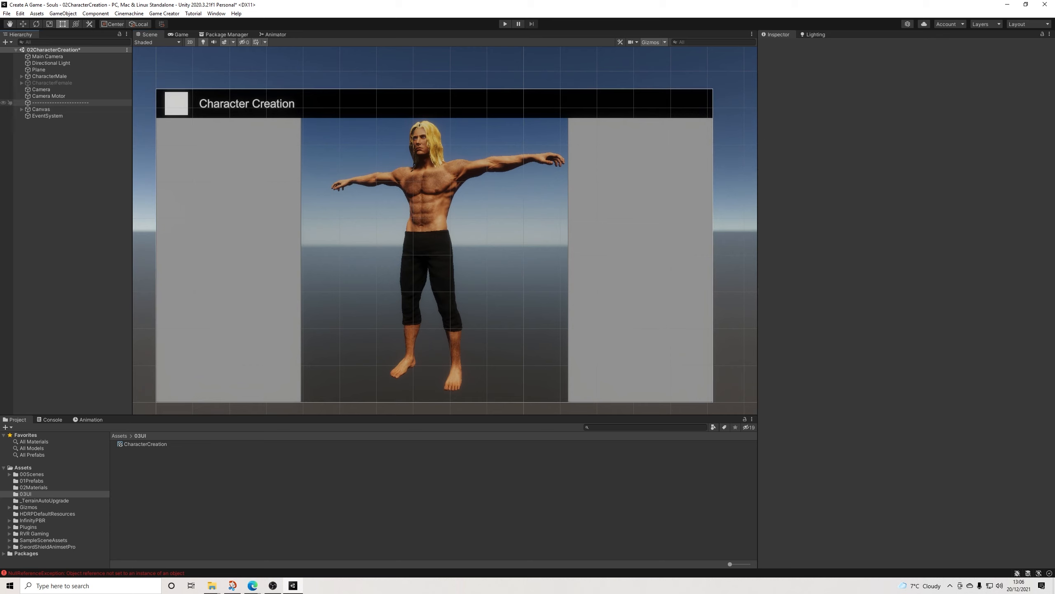
left_click(21, 109)
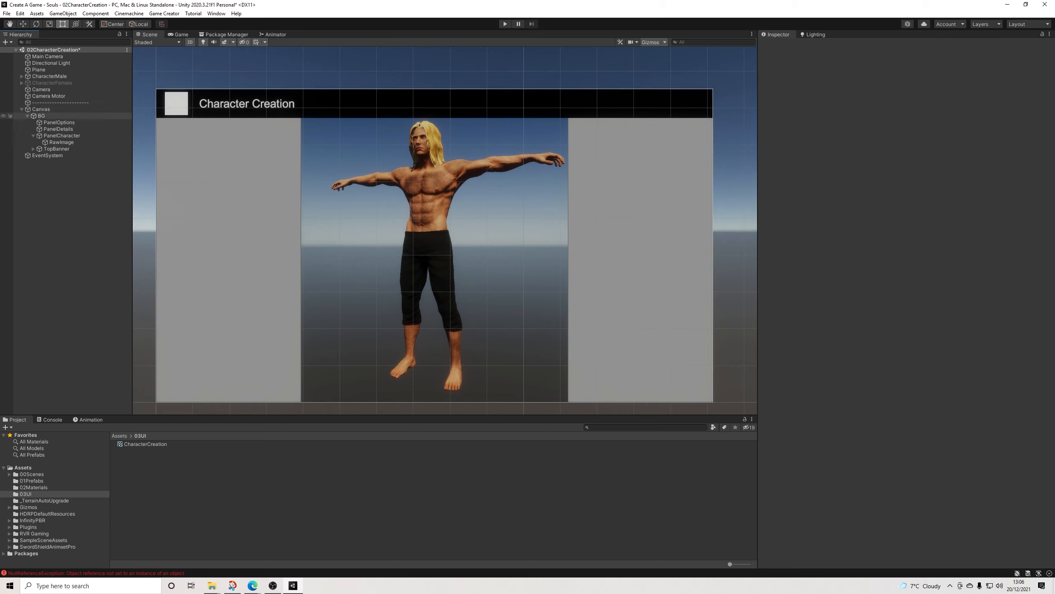
left_click(28, 116)
left_click(28, 116)
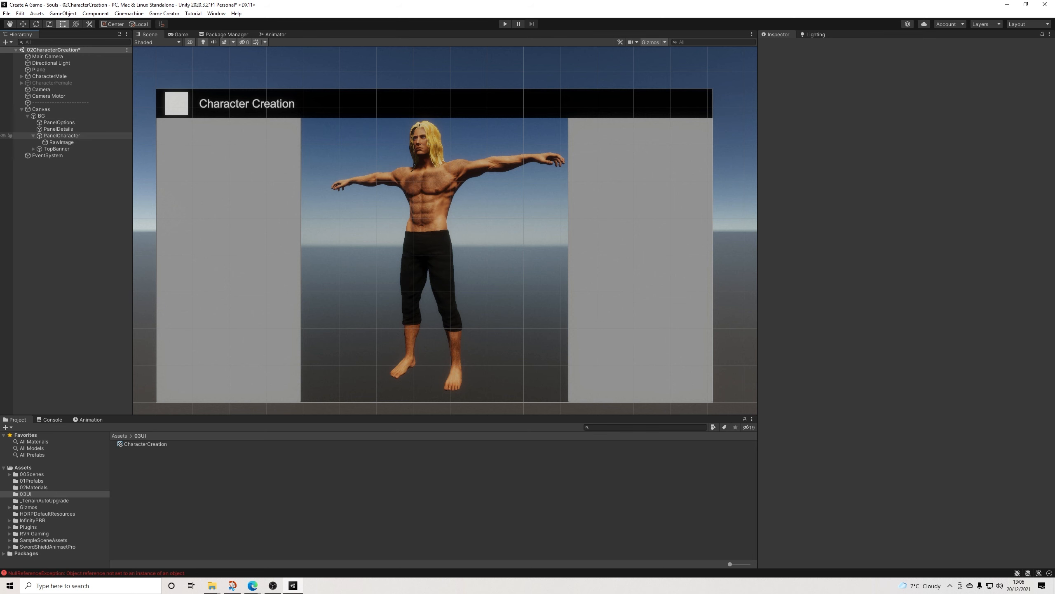
left_click(33, 135)
Step: Add an empty object named Name under PanelOptions, sized 500 by 100 and placed near the panel's upper edge at about Pos Y 366
left_click(58, 122)
right_click(58, 122)
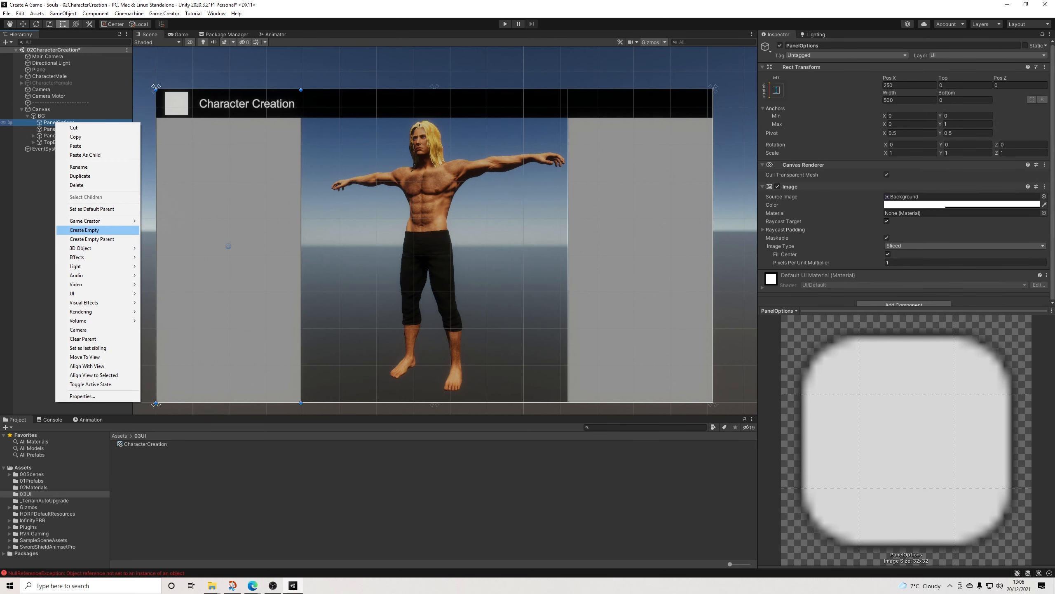
left_click(84, 230)
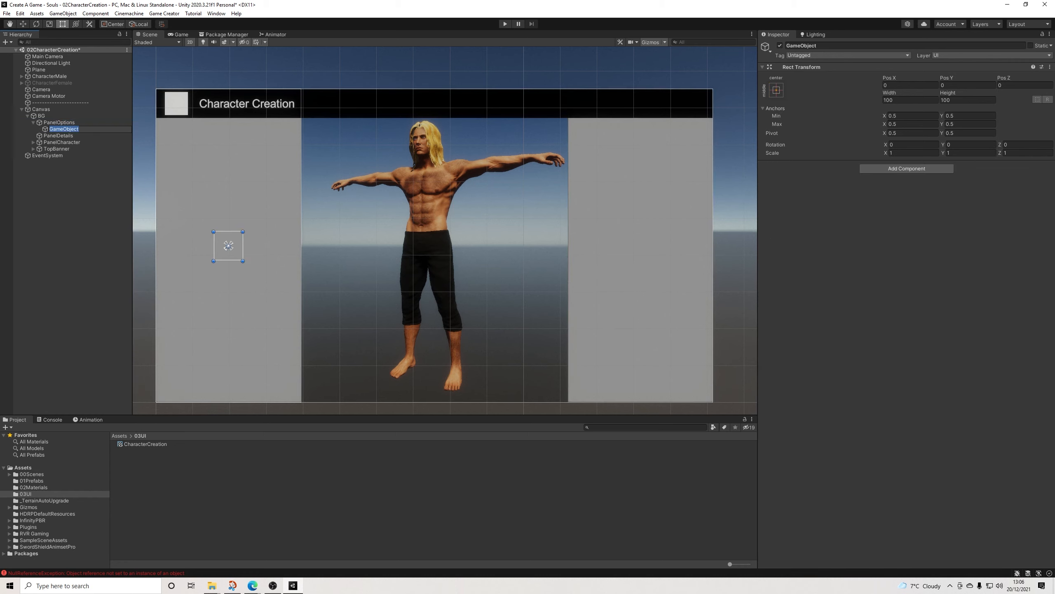
left_click_drag(228, 246, 301, 140)
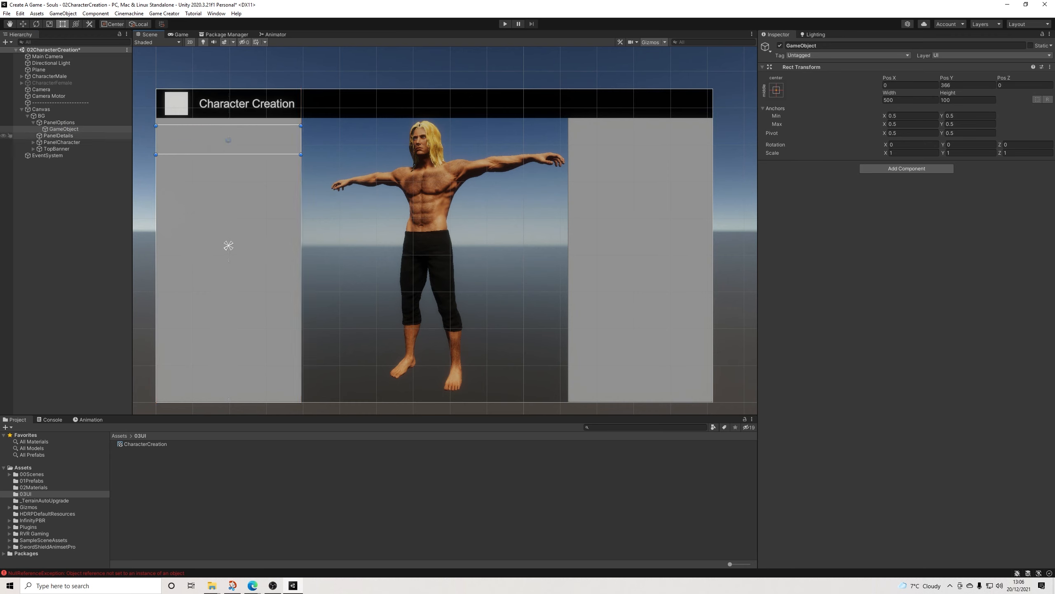
left_click(811, 45)
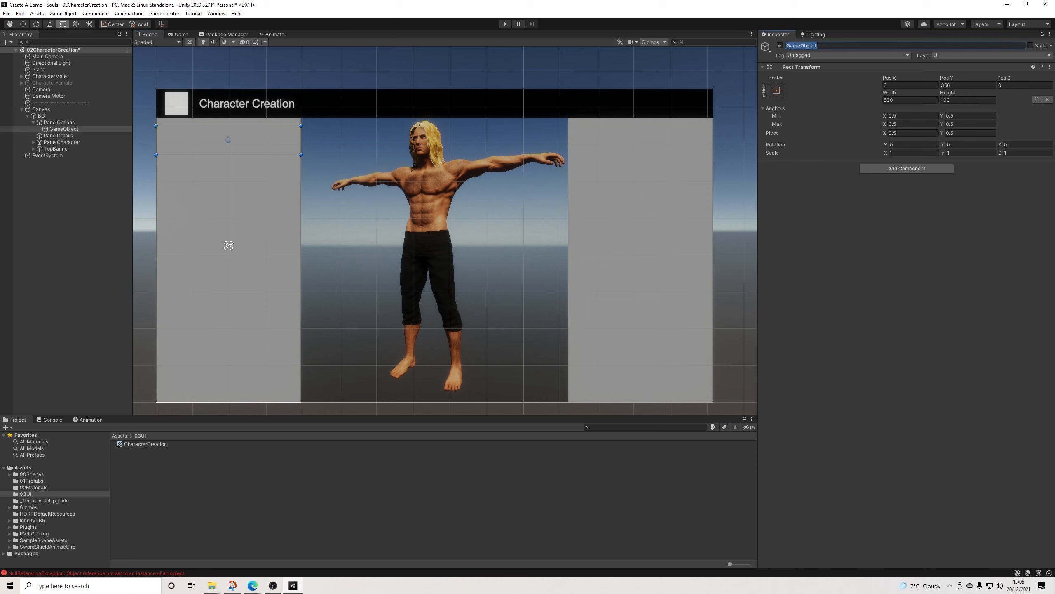
type("Name")
key("Return")
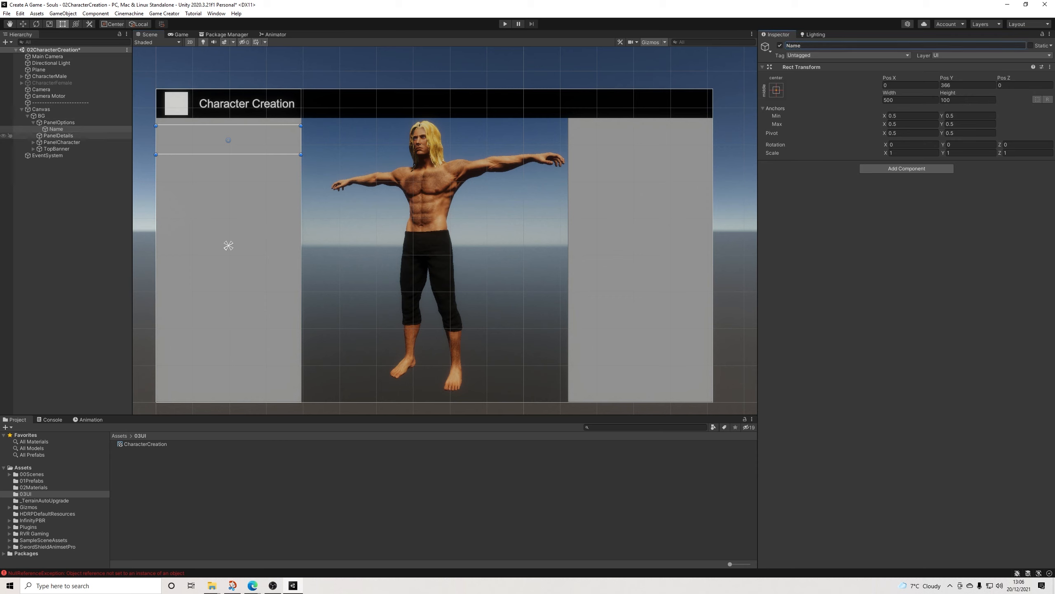
Step: Add a UI Text under Name and fit it as a 160 by 100 block at the row's left end, Pos X -170
right_click(57, 129)
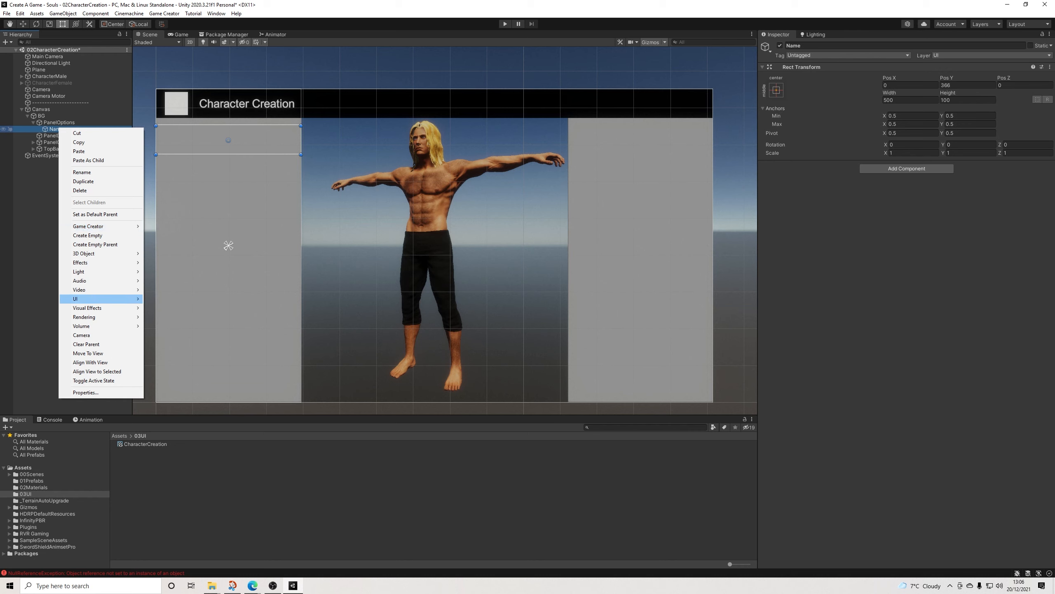
mouse_move(103, 299)
left_click(166, 299)
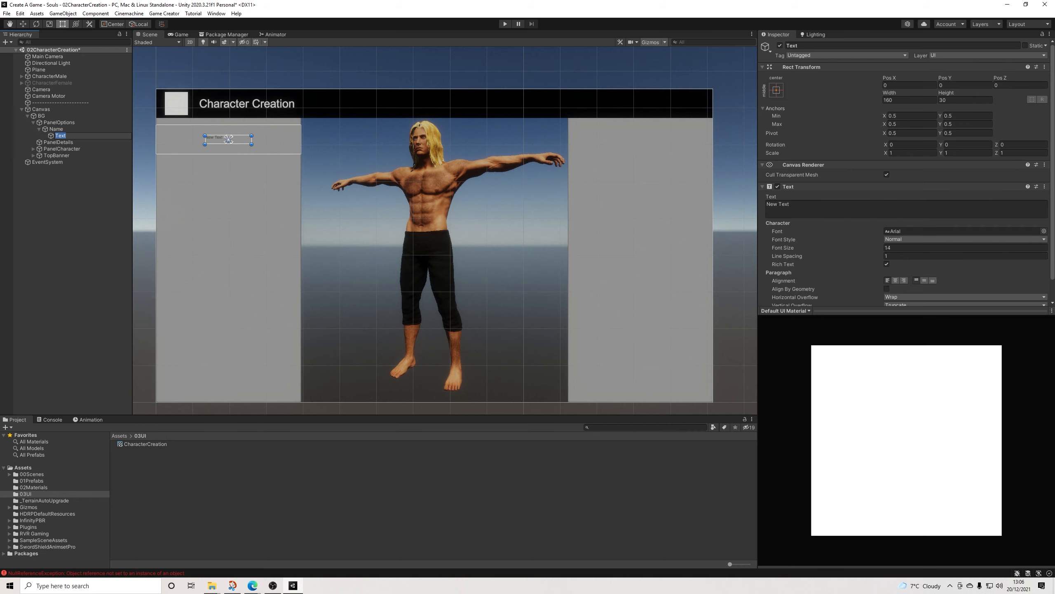
left_click_drag(228, 135, 178, 140)
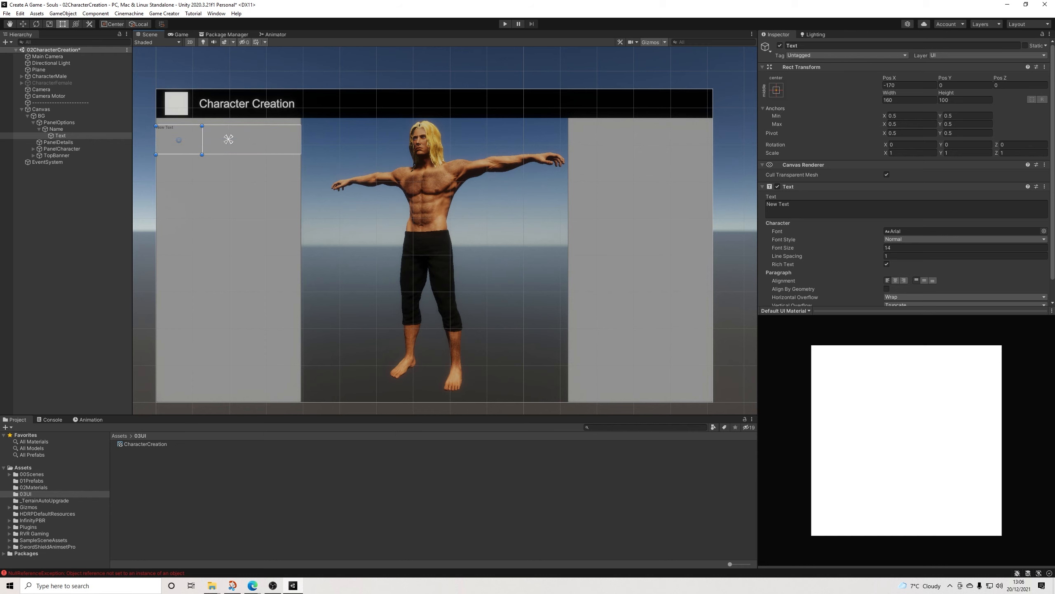
Step: Make the new text read Name at font size 24, centre it vertically, and shift its block slightly right
scroll(956, 253, "down", 3)
left_click(925, 206)
left_click(914, 174)
type("24")
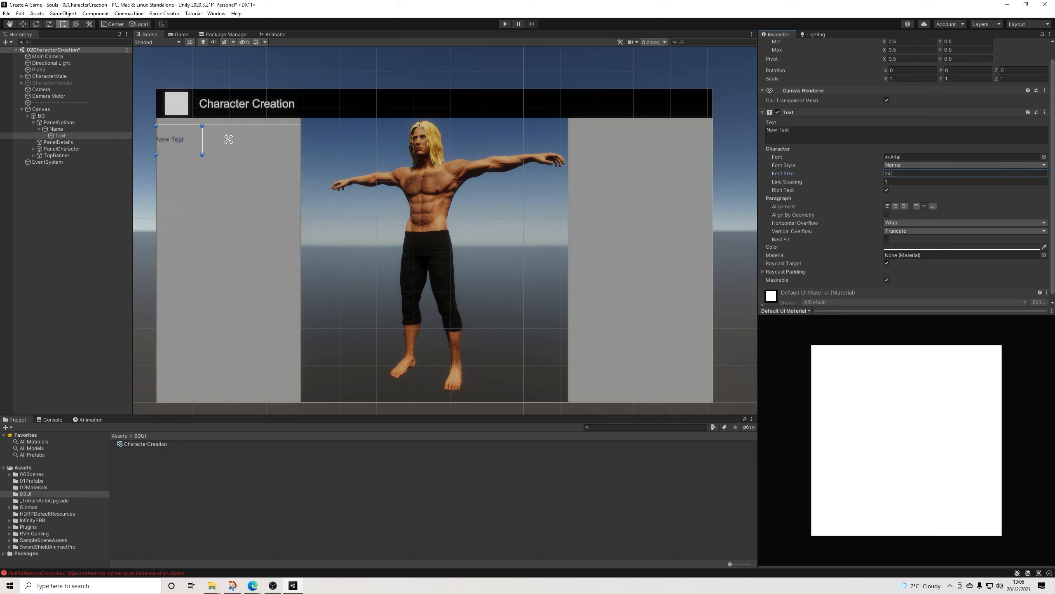
left_click_drag(178, 140, 183, 141)
left_click(790, 130)
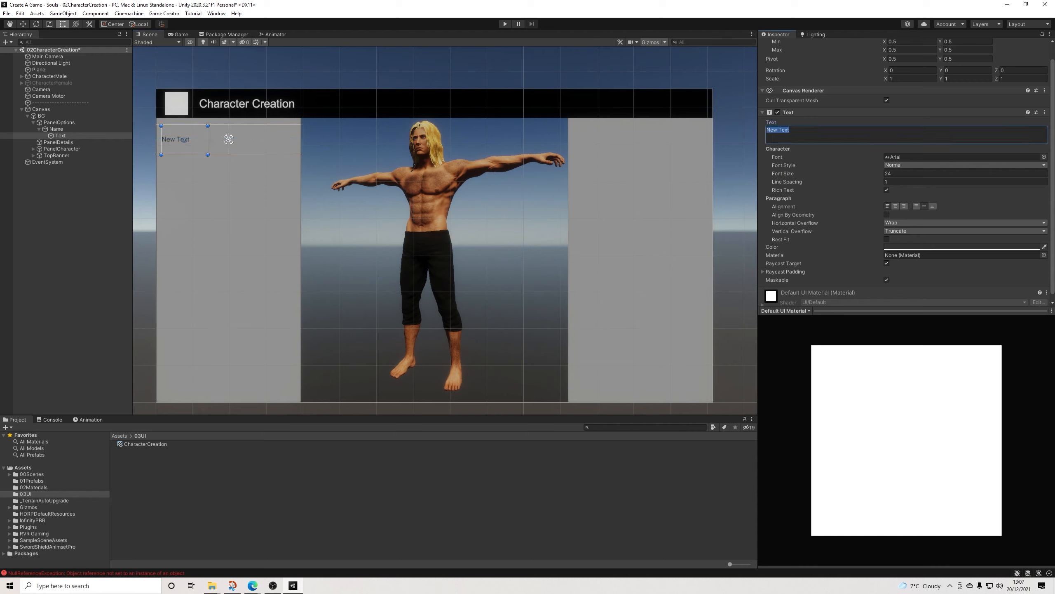
type("Name")
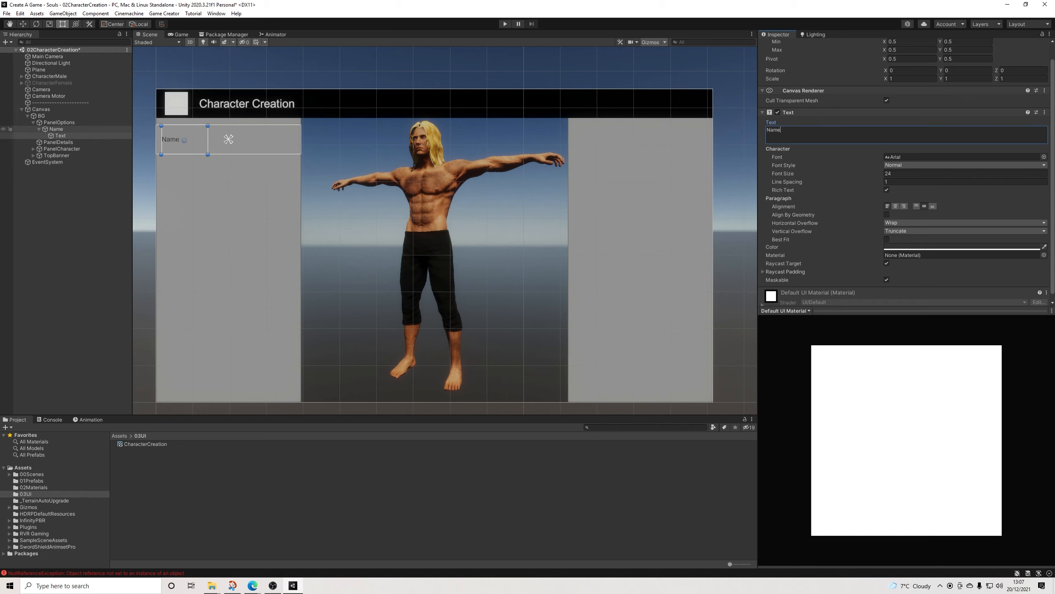
Step: Add a Game Creator Input Field, parent it to Name, and set its position to X 0, Y 0
right_click(53, 129)
mouse_move(96, 227)
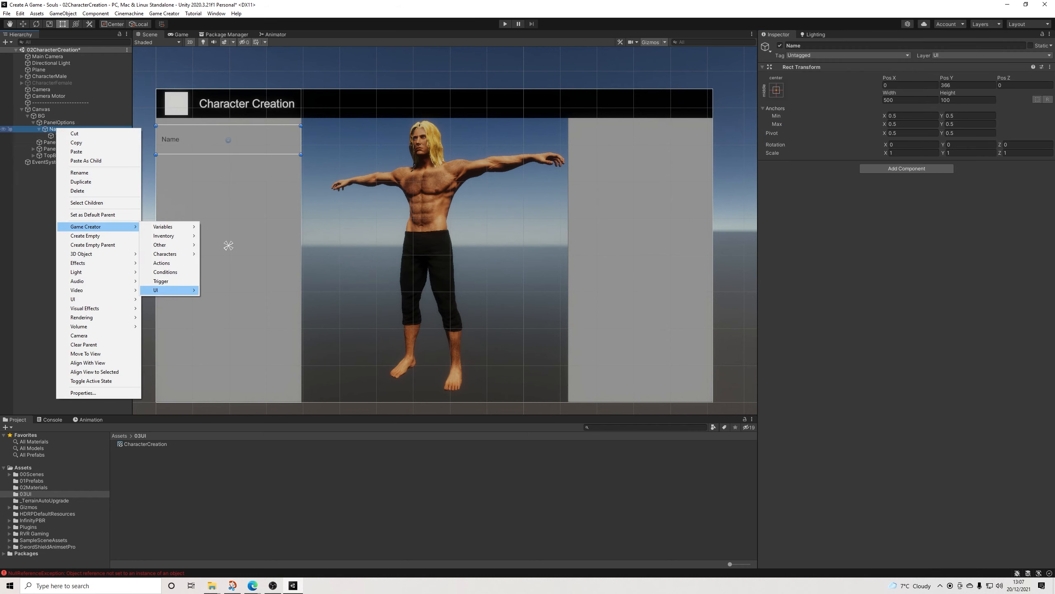
mouse_move(162, 290)
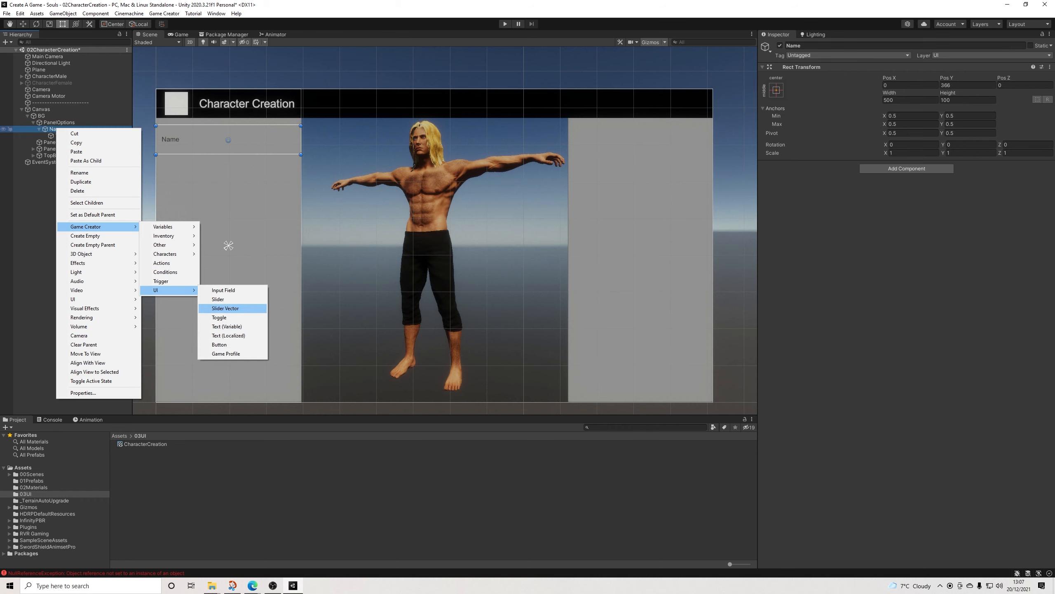
left_click(223, 290)
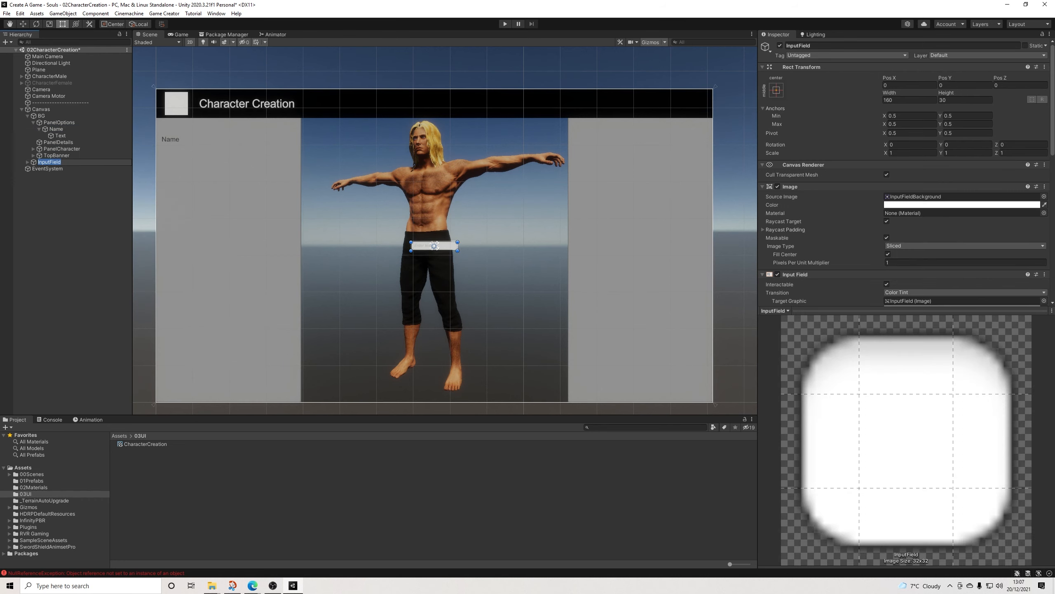
left_click_drag(49, 162, 56, 129)
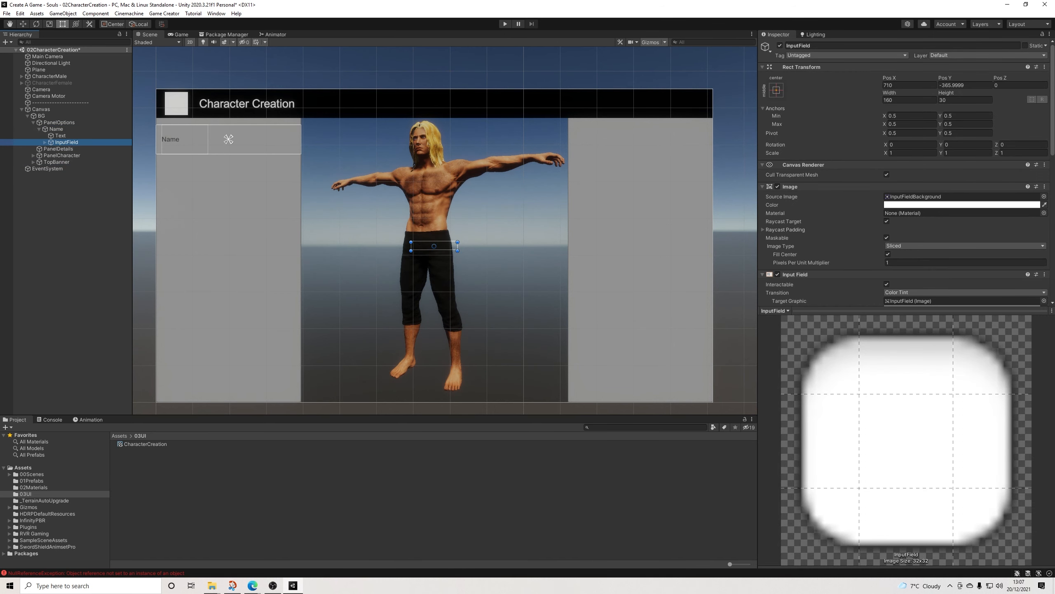
left_click(909, 85)
type("0")
key("Tab")
type("0")
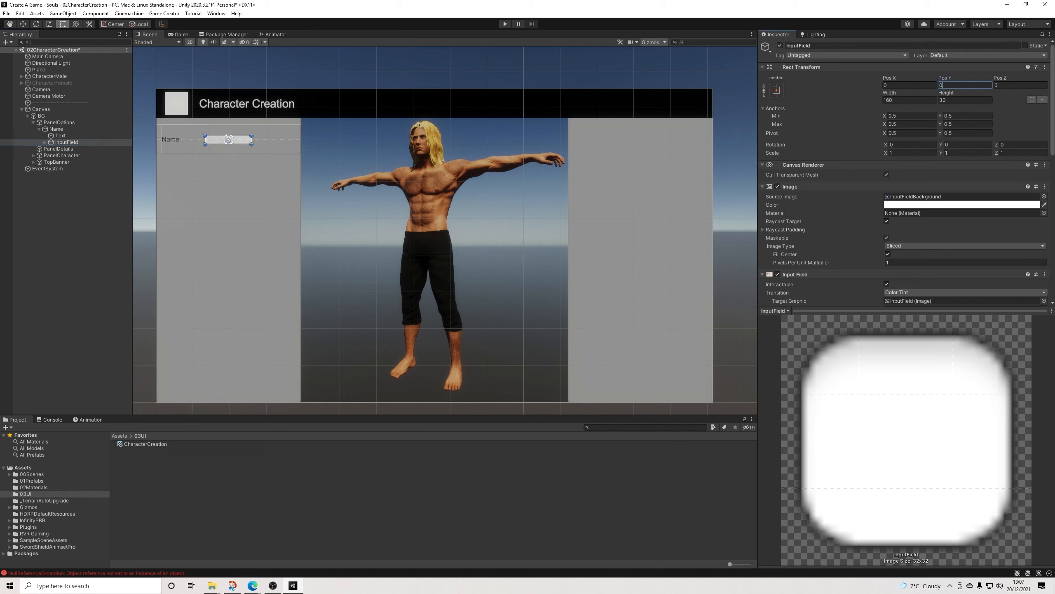
Step: Shift the InputField right to about Pos X 9 and set its height to 80
left_click_drag(228, 139, 231, 139)
left_click(228, 140)
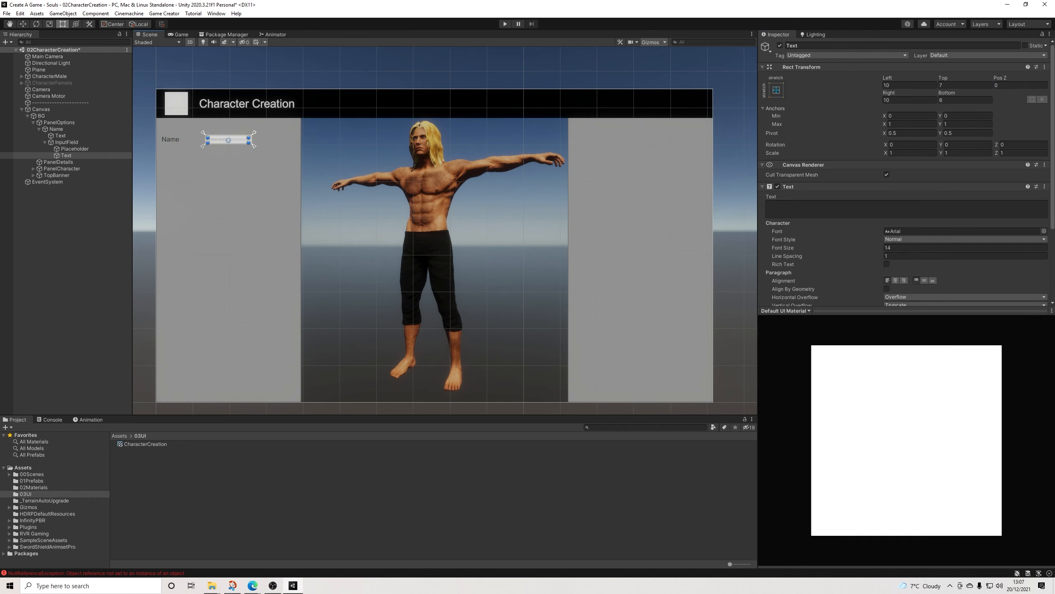
left_click(75, 149)
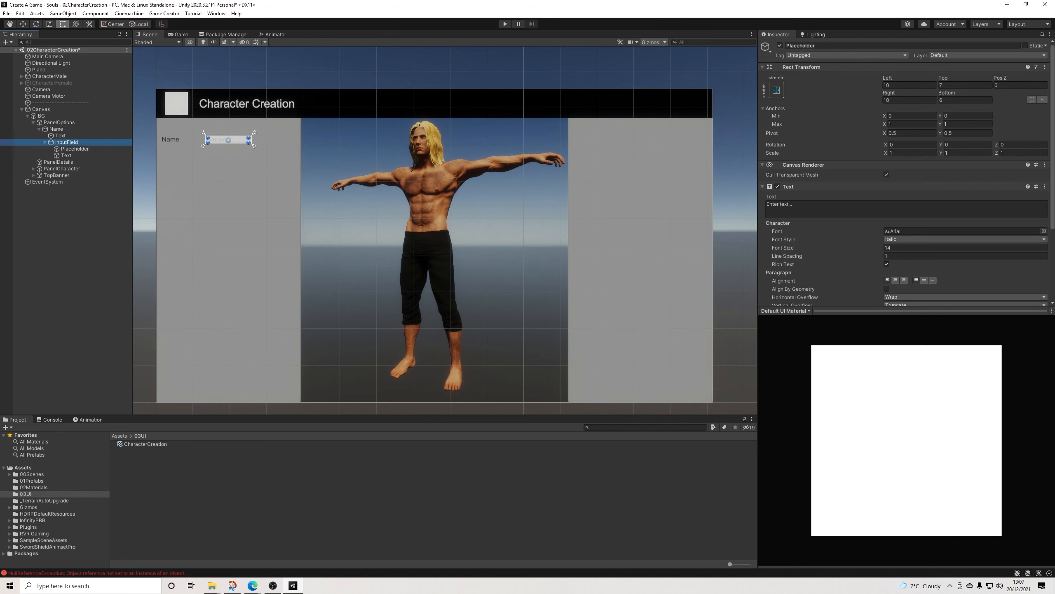
left_click(67, 142)
left_click_drag(228, 139, 230, 140)
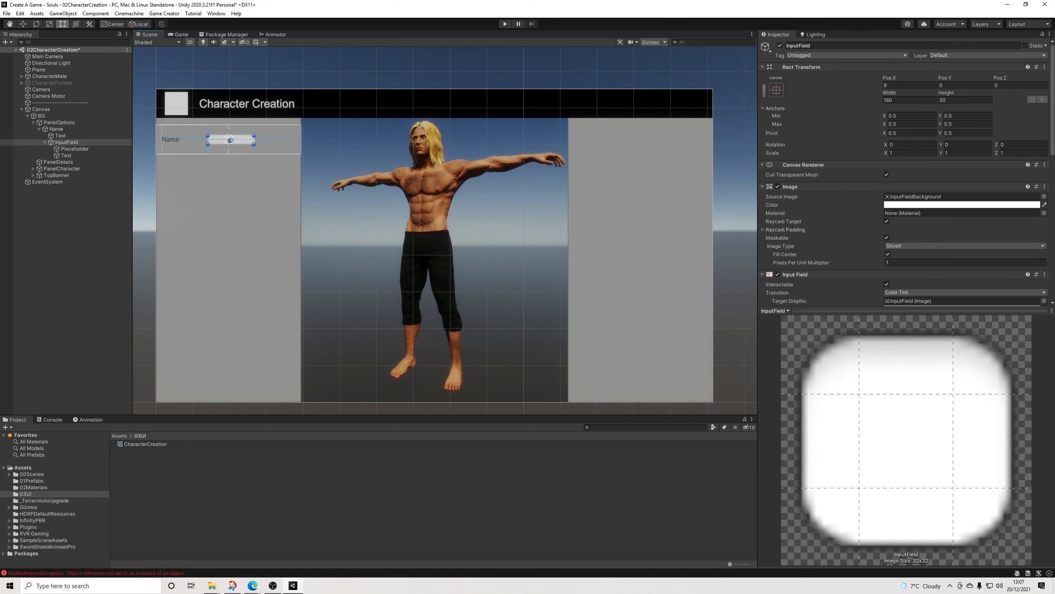
left_click(965, 100)
type("80")
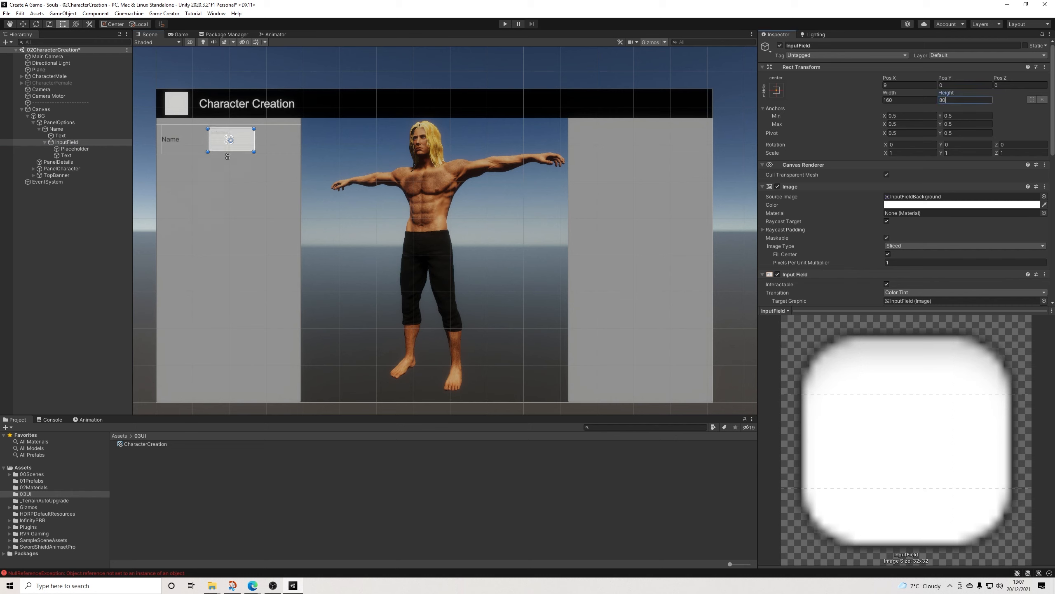
Step: Set the InputField's height to 60 and widen it towards the row's right end to a width of about 287
key("Return")
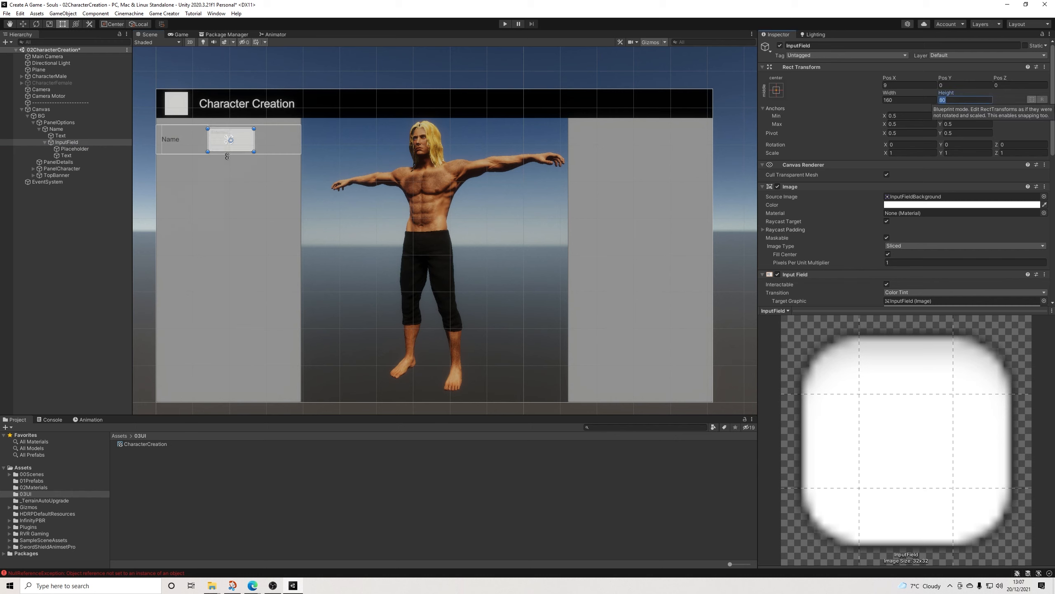
type("60")
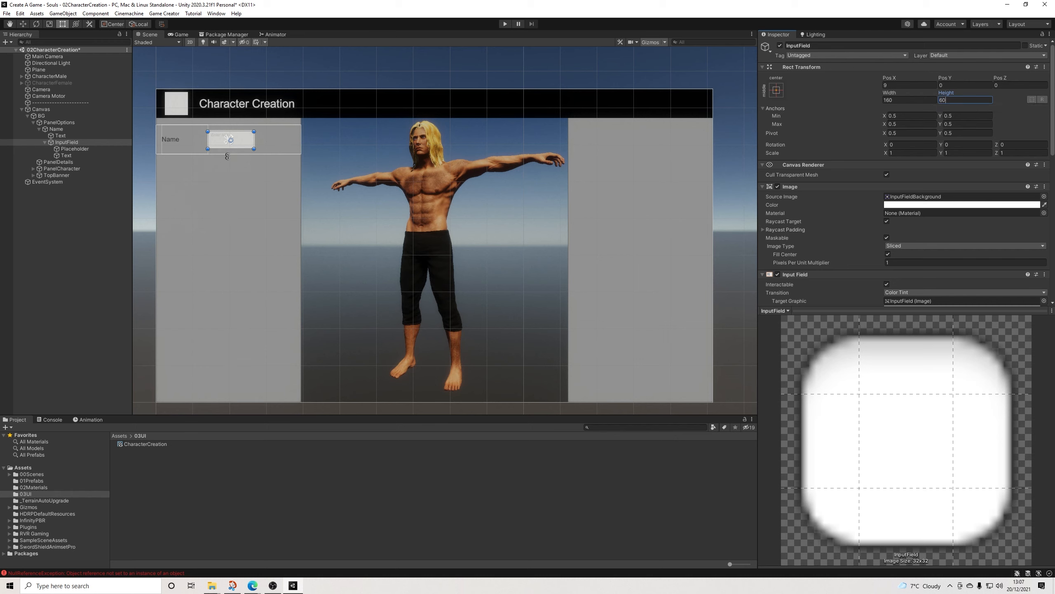
left_click_drag(254, 140, 291, 140)
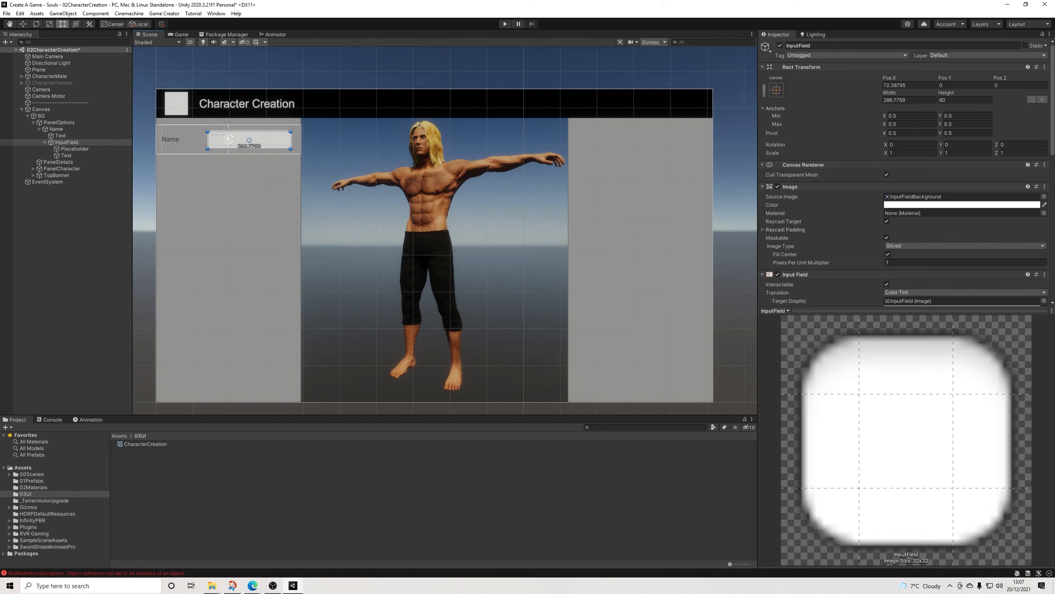
Step: Set the InputField's Placeholder and Text children to font size 24 and centre them vertically
left_click(72, 149)
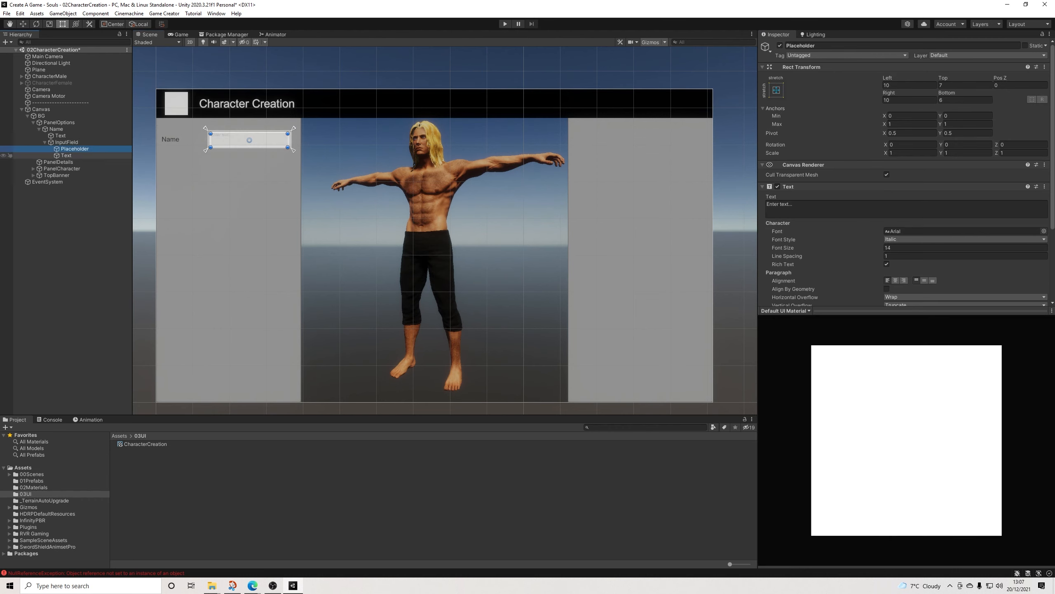
left_click(66, 155, "ctrl")
scroll(888, 183, "down", 4)
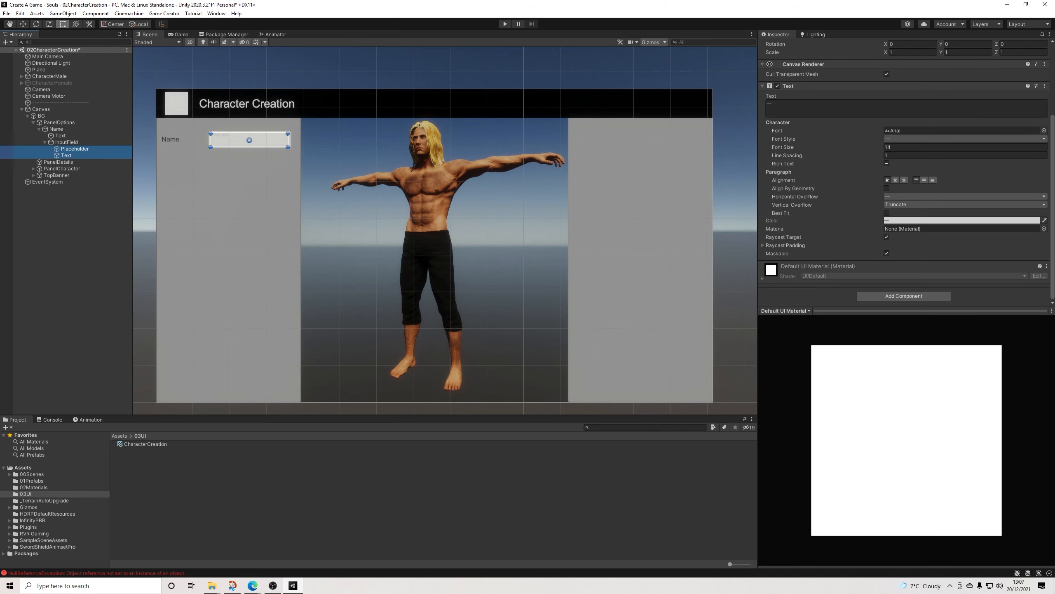
left_click(906, 147)
type("2")
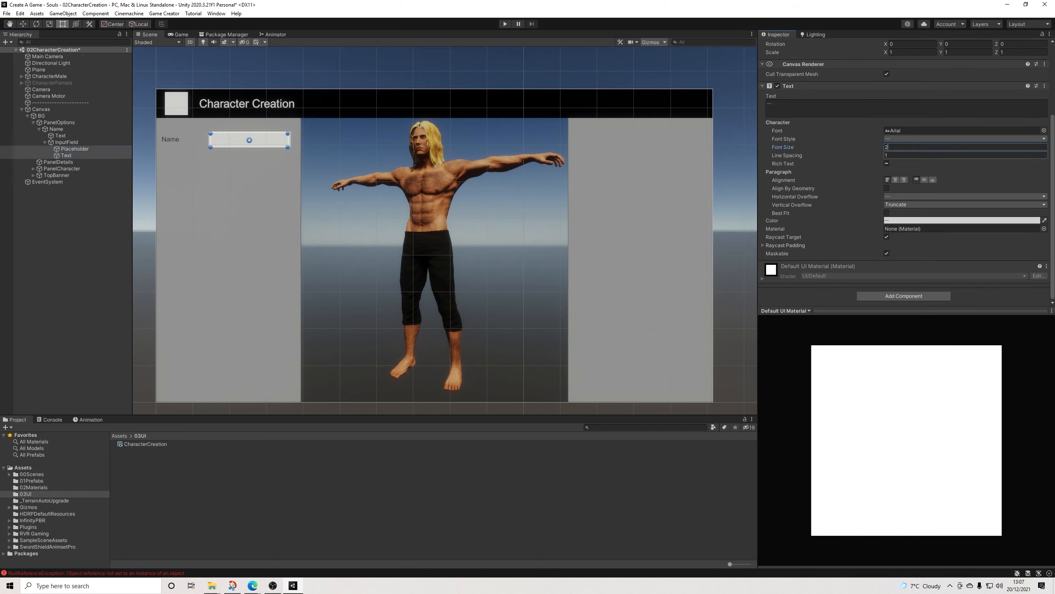
left_click(925, 179)
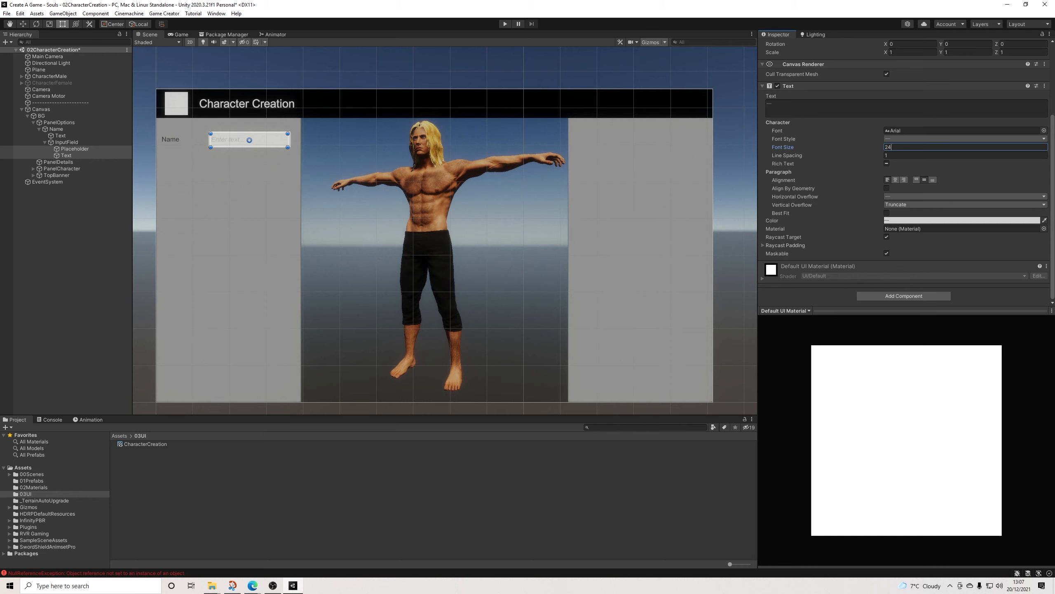
left_click(71, 203)
left_click(66, 155)
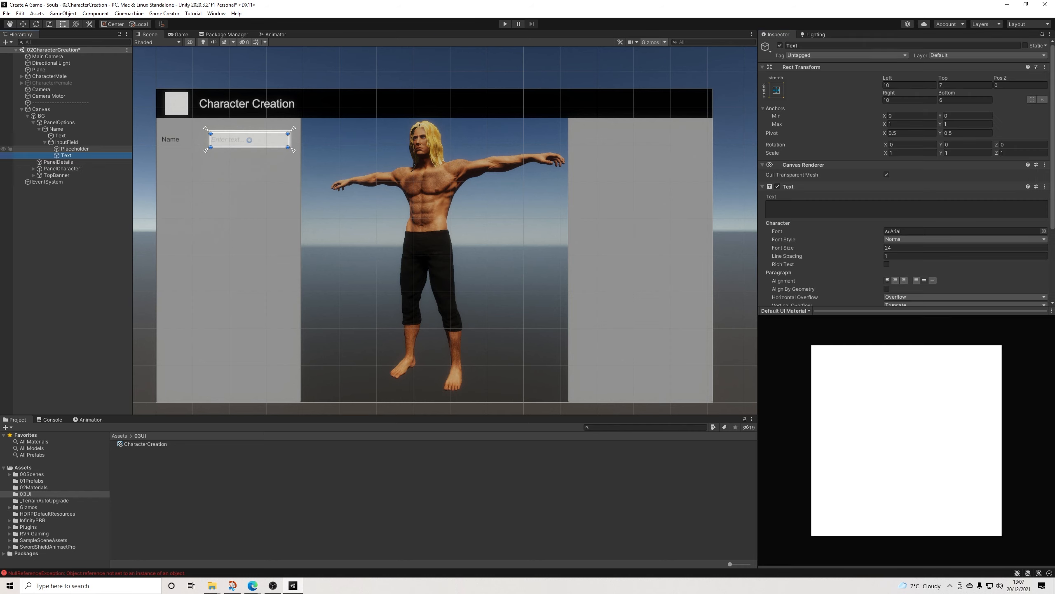
Step: Define Tag 2 in the Game Creator variable preferences as Creation with the colour Yellow
left_click(228, 139)
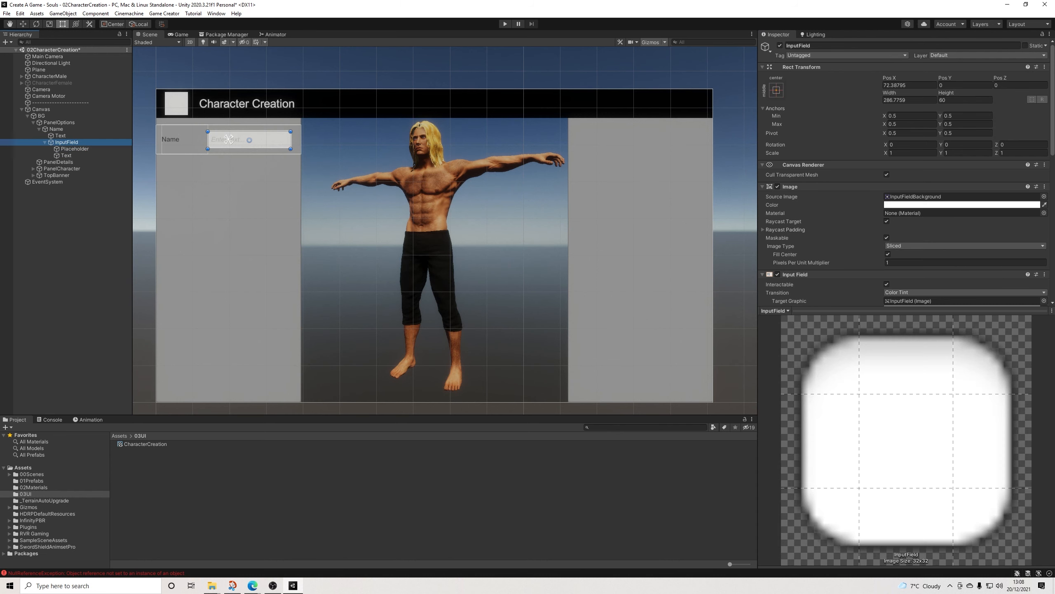
scroll(905, 187, "down", 6)
left_click(906, 310)
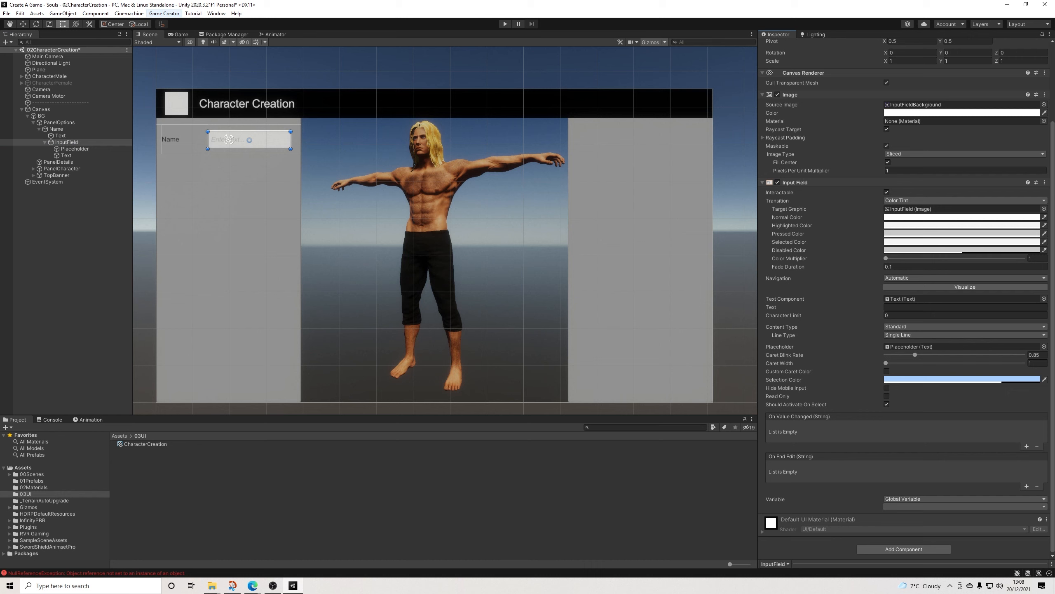
left_click(164, 13)
left_click(174, 63)
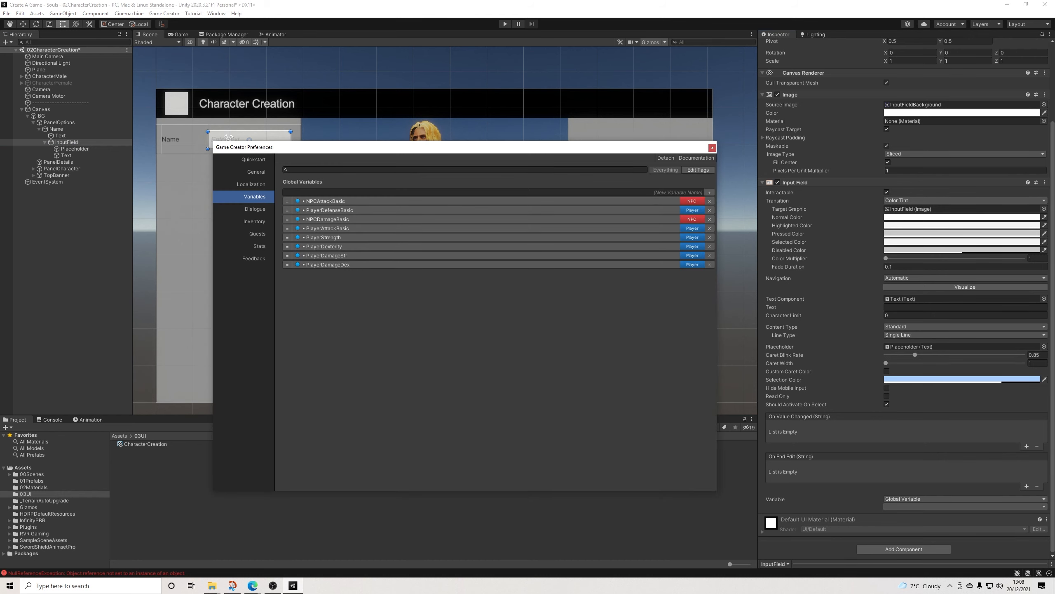
left_click(698, 170)
left_click(728, 209)
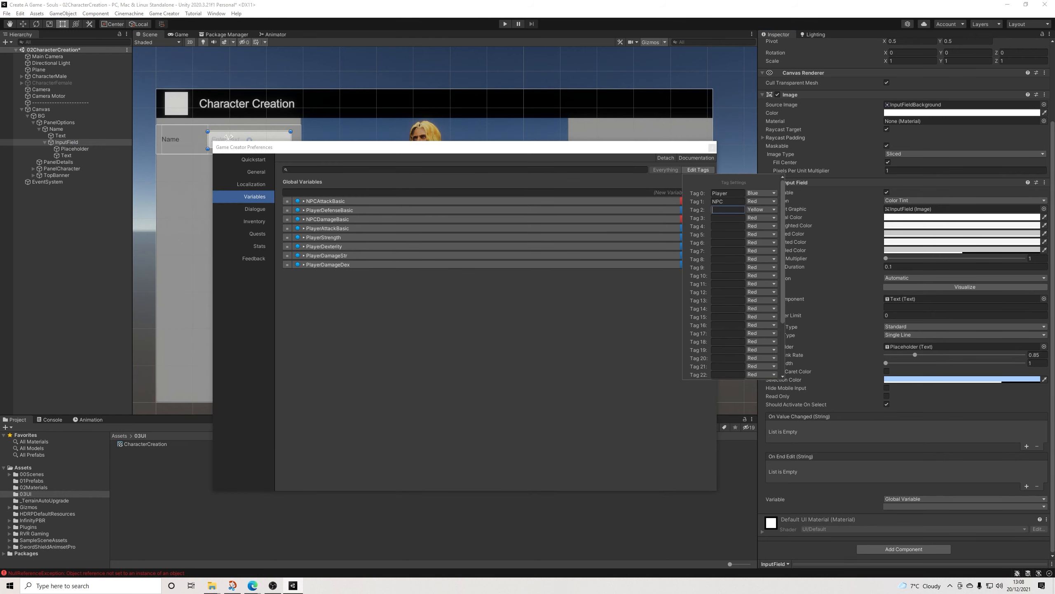
type("Creatop")
type("n")
left_click(762, 210)
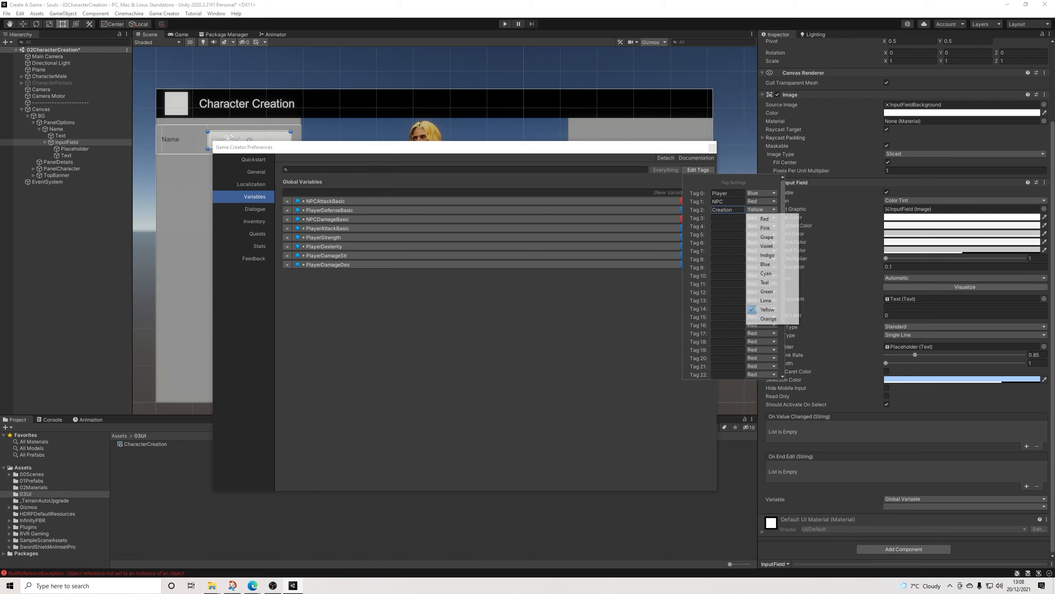
left_click(767, 310)
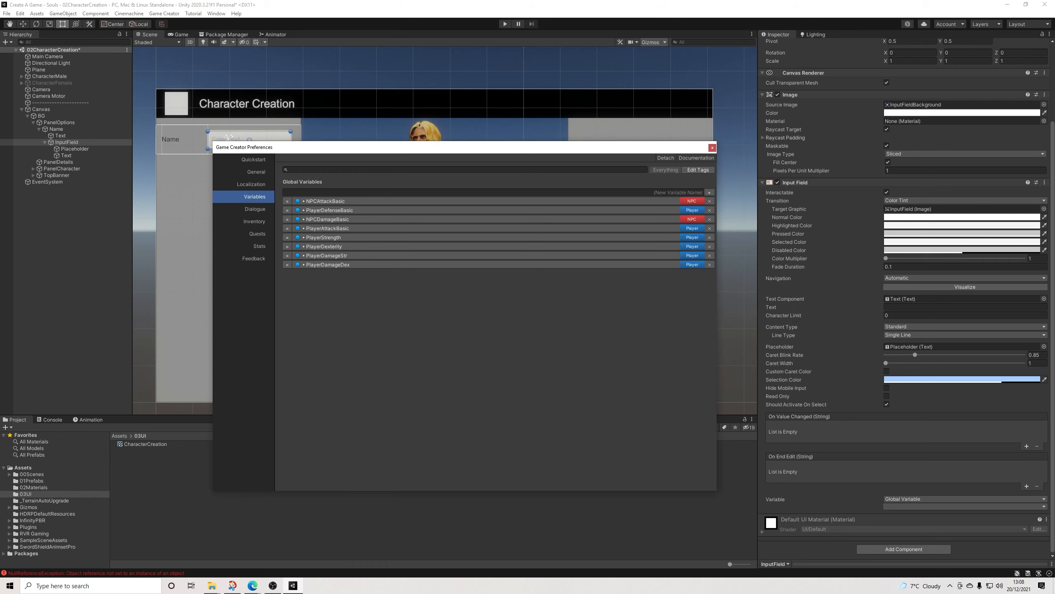
Step: Add a global variable called Name with the Creation tag and the String type
left_click(709, 192)
left_click(369, 299)
left_click(370, 346)
left_click(371, 284)
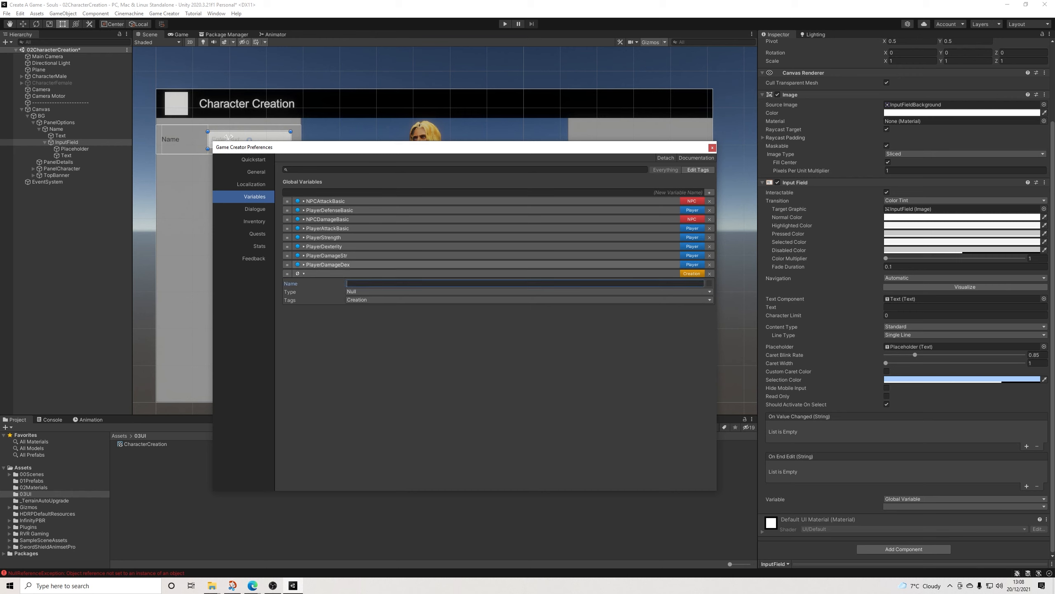
type("Name")
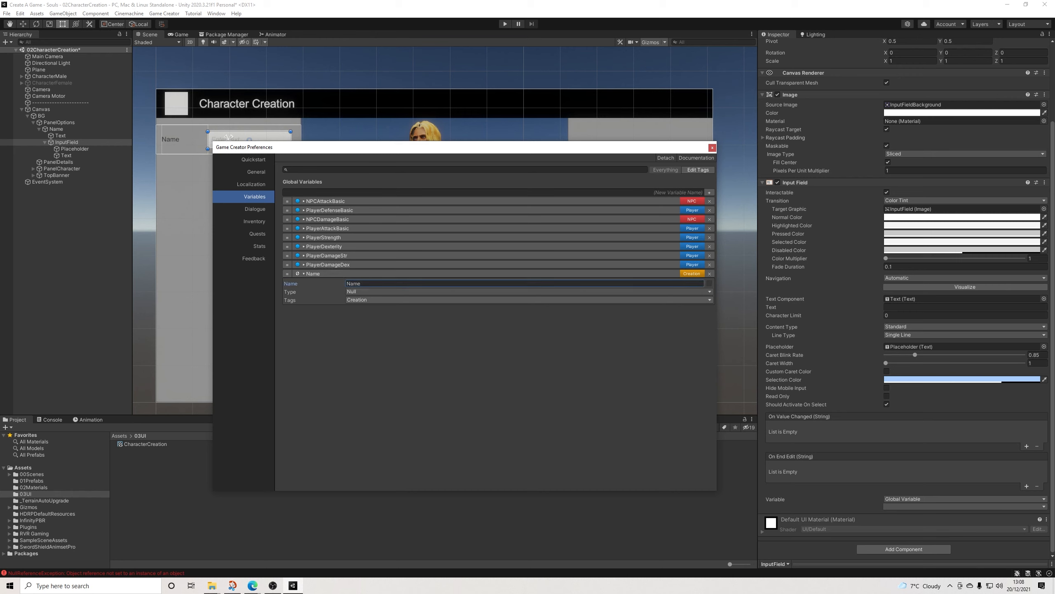
left_click(370, 291)
left_click(370, 365)
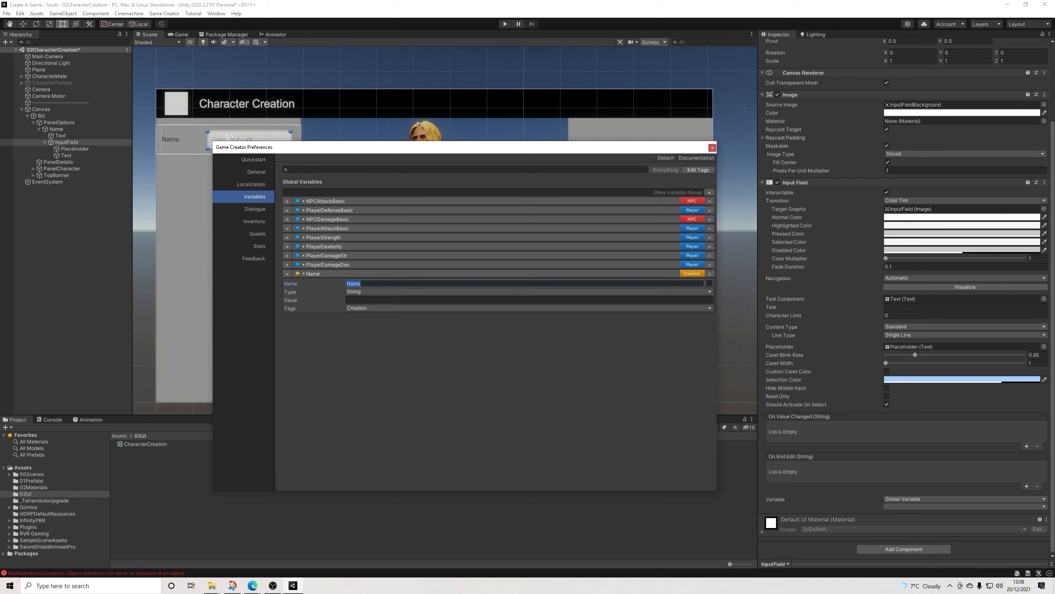
Step: Move the Name variable to the start of the global variables list and clear its value
left_click_drag(287, 274, 287, 200)
left_click(314, 201)
left_click(313, 201)
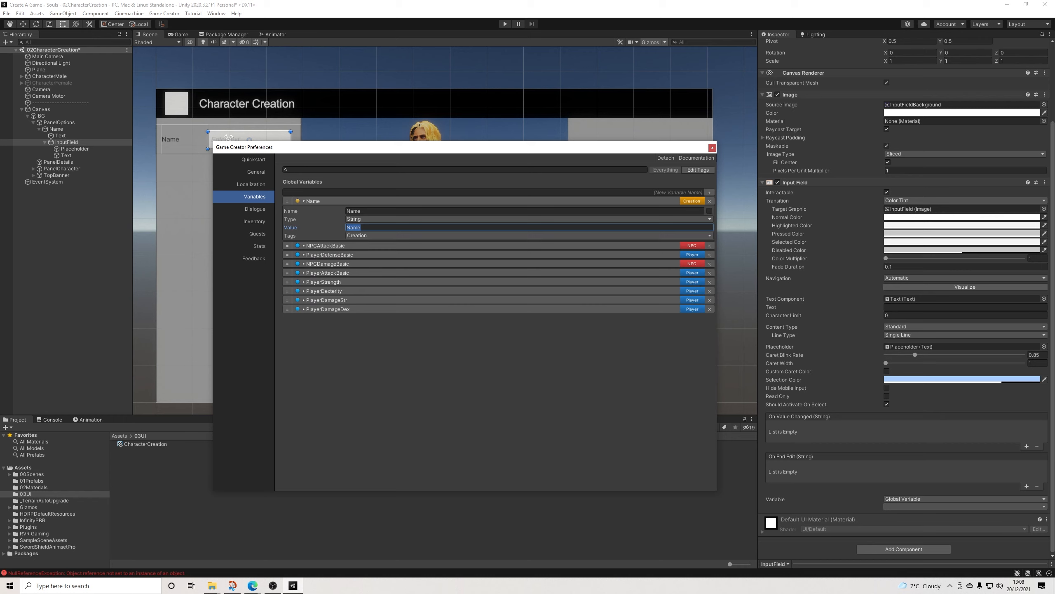
key("BackSpace")
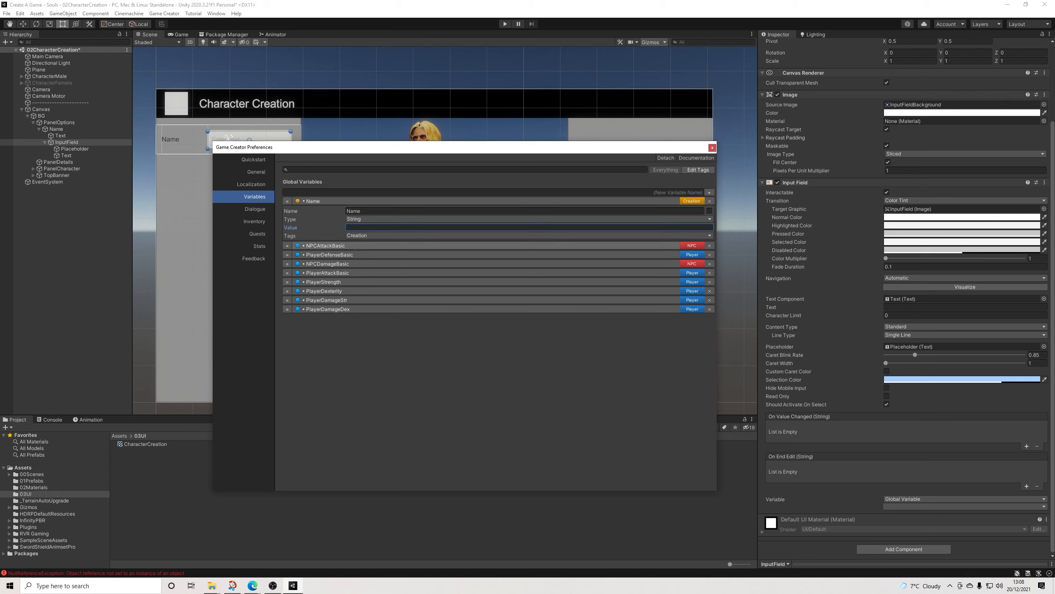
left_click(314, 201)
left_click(314, 200)
Step: Link the InputField to the global variable Name and enable saving for that variable
left_click(965, 506)
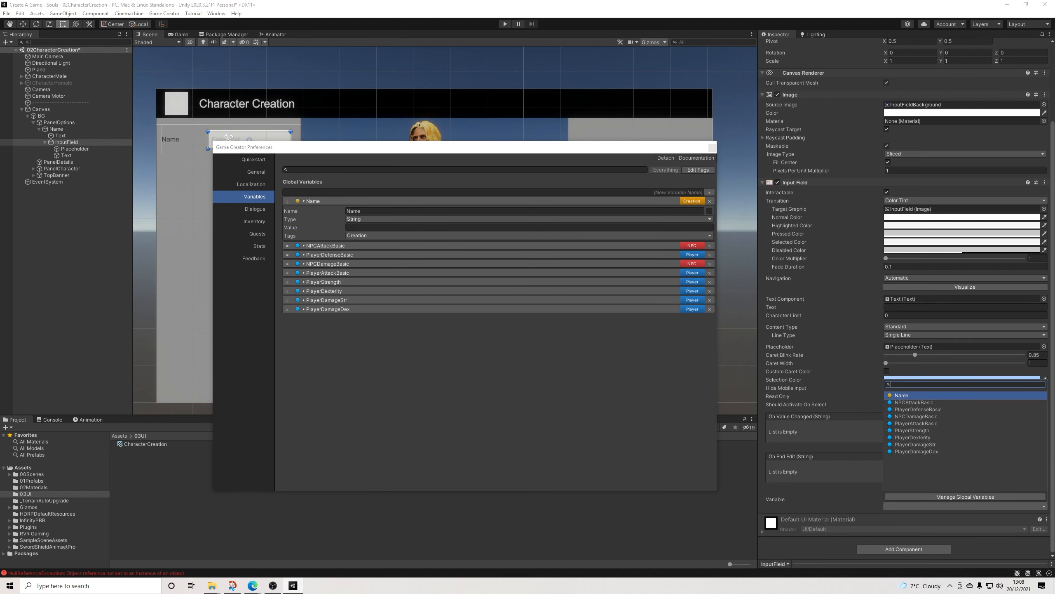
left_click(903, 395)
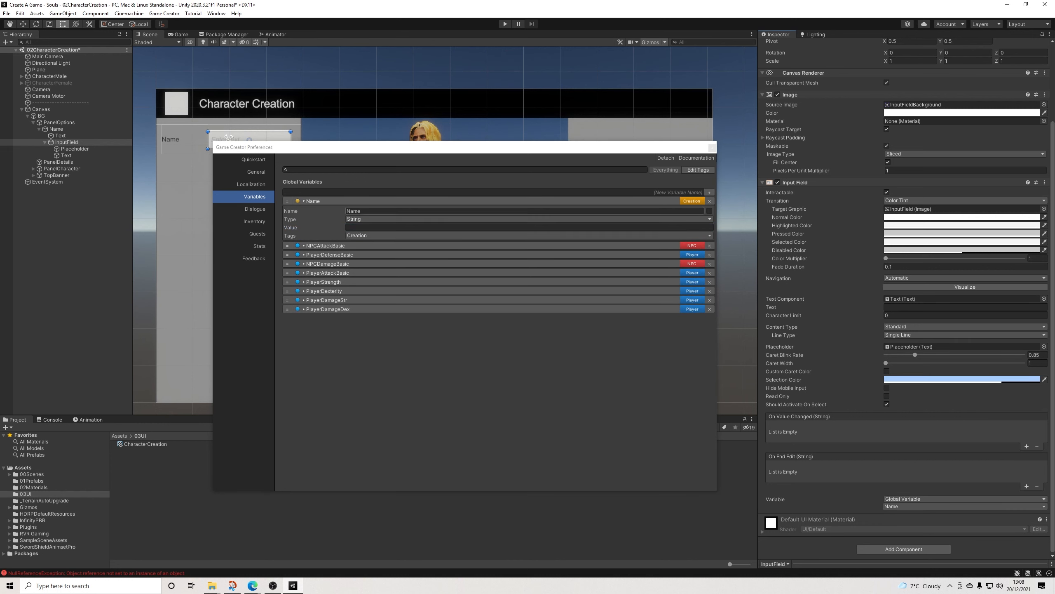
left_click(709, 211)
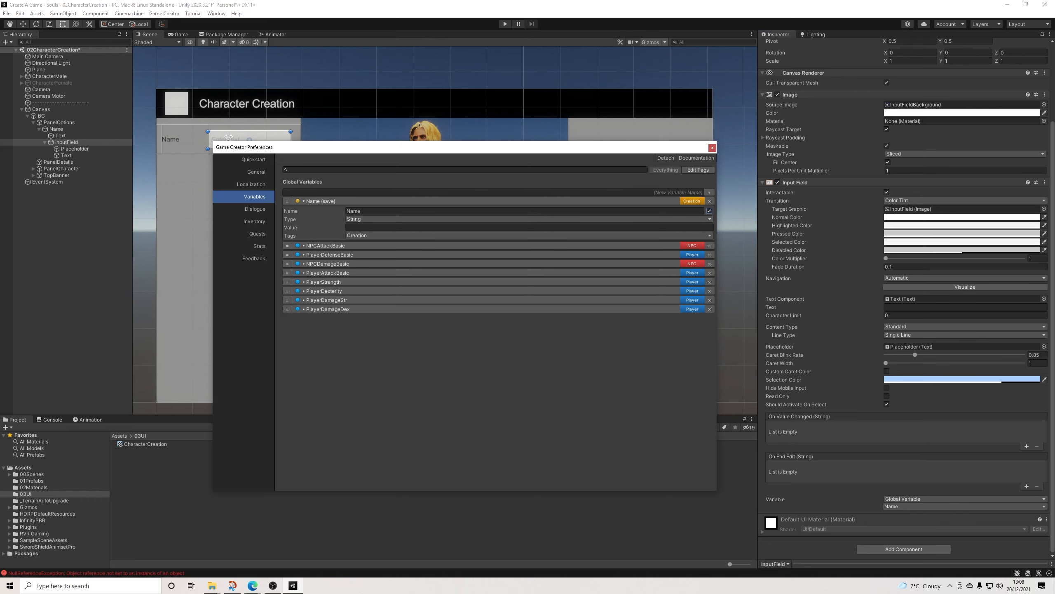
Step: Test the input field in play mode with RVR while watching the Name variable's runtime value, then stop and close the preferences
left_click_drag(486, 150, 466, 205)
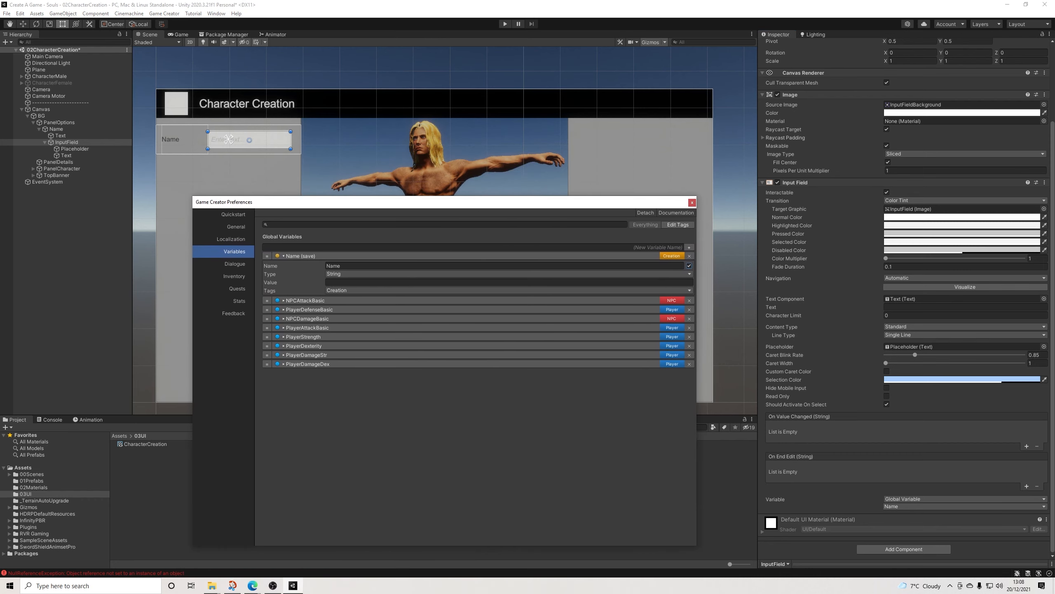
left_click(506, 24)
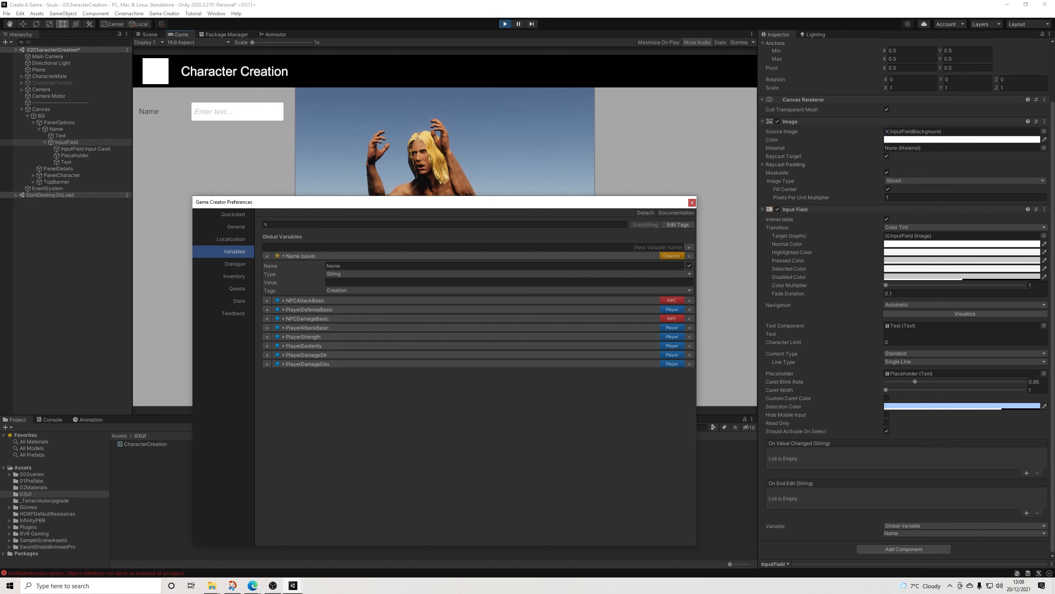
left_click_drag(453, 204, 453, 241)
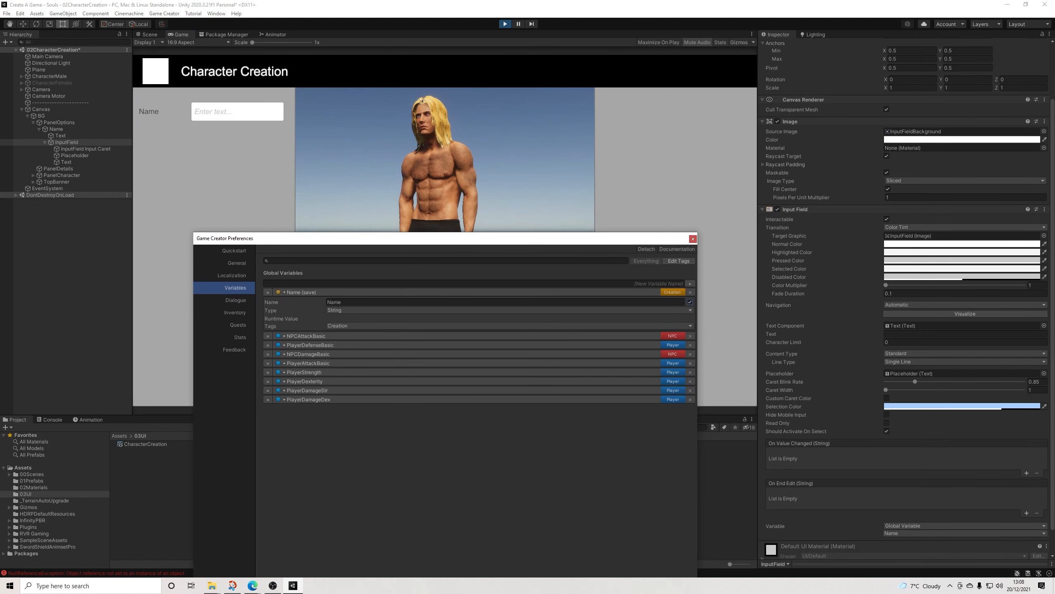
left_click(234, 112)
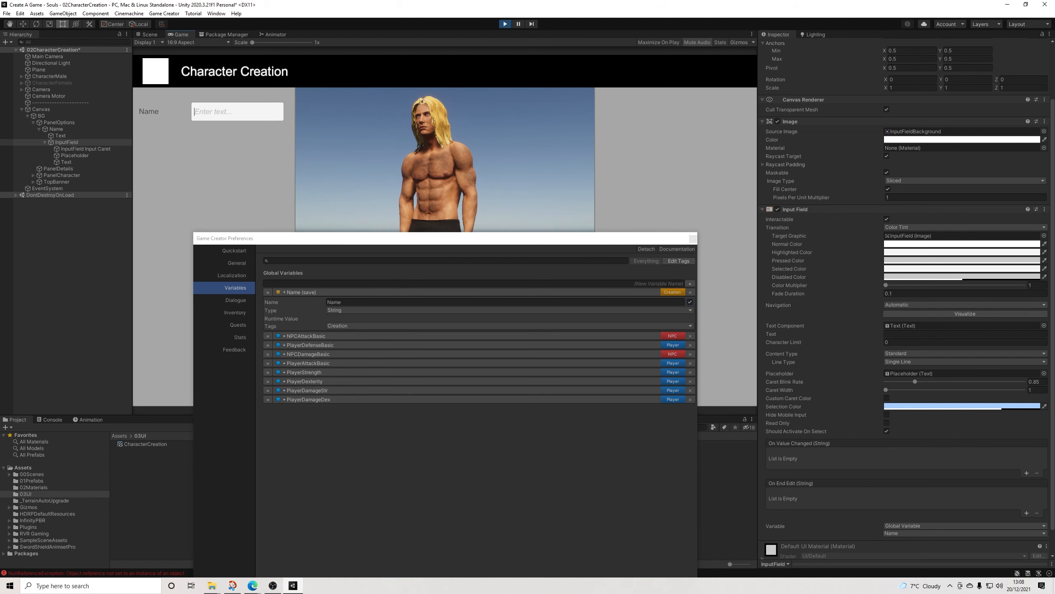
type("RVR")
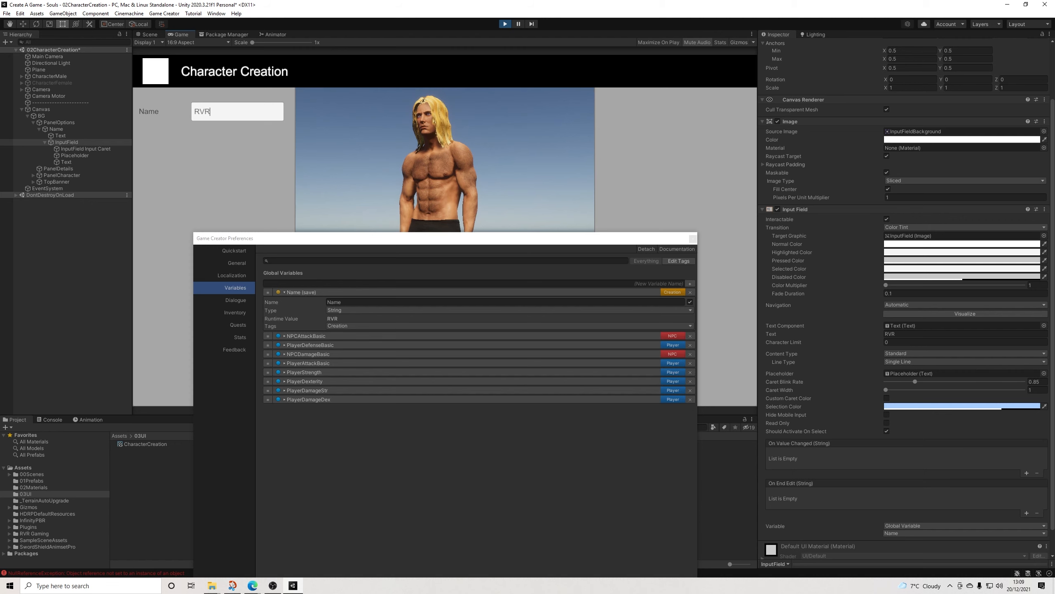
key("ctrl+p")
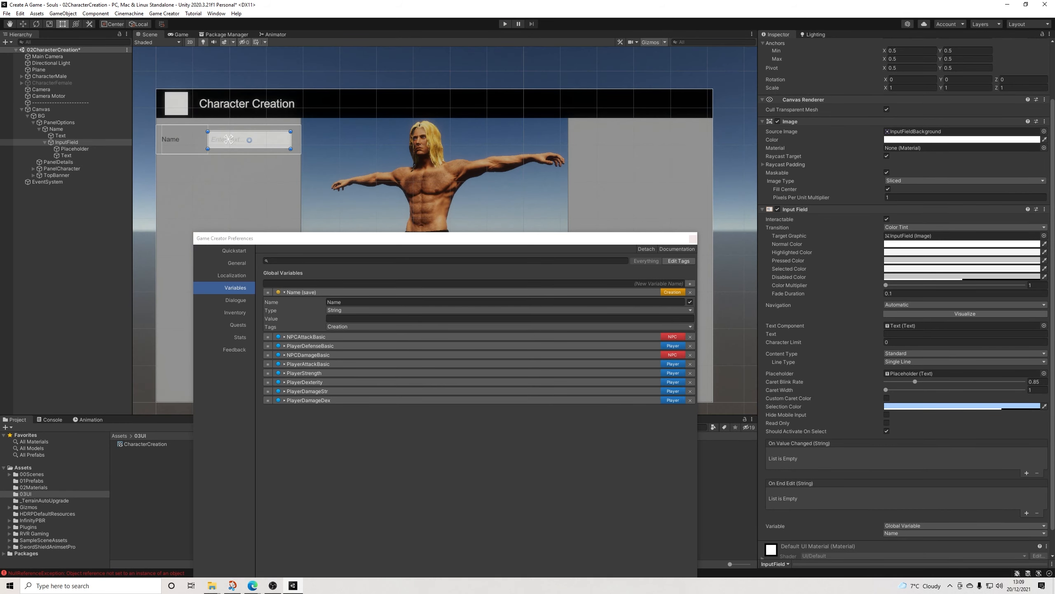
left_click(693, 238)
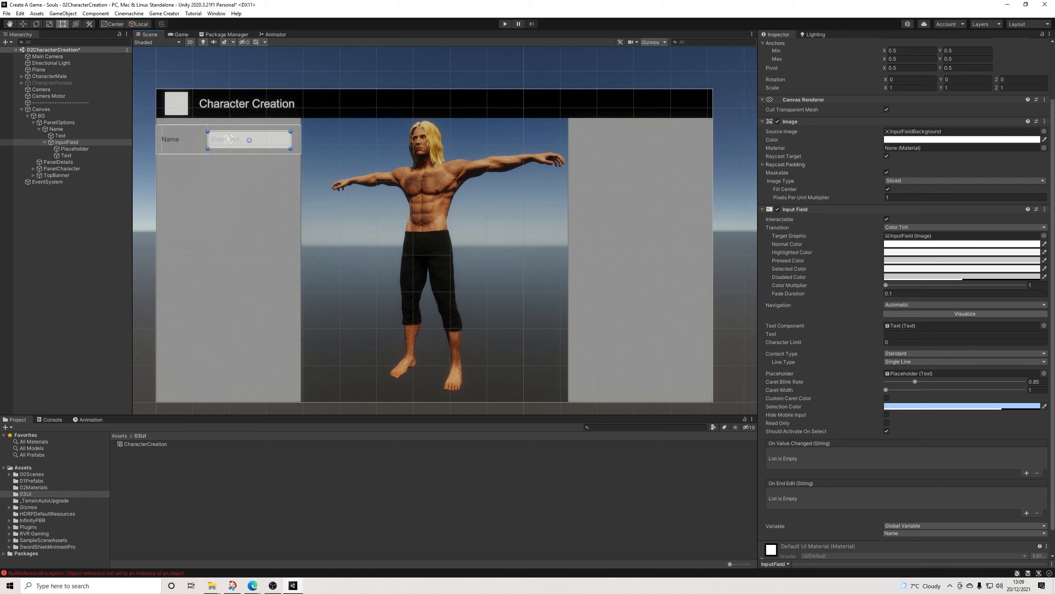
Step: Duplicate the Name row and place the copy directly beneath it at Pos Y 266
left_click(145, 183)
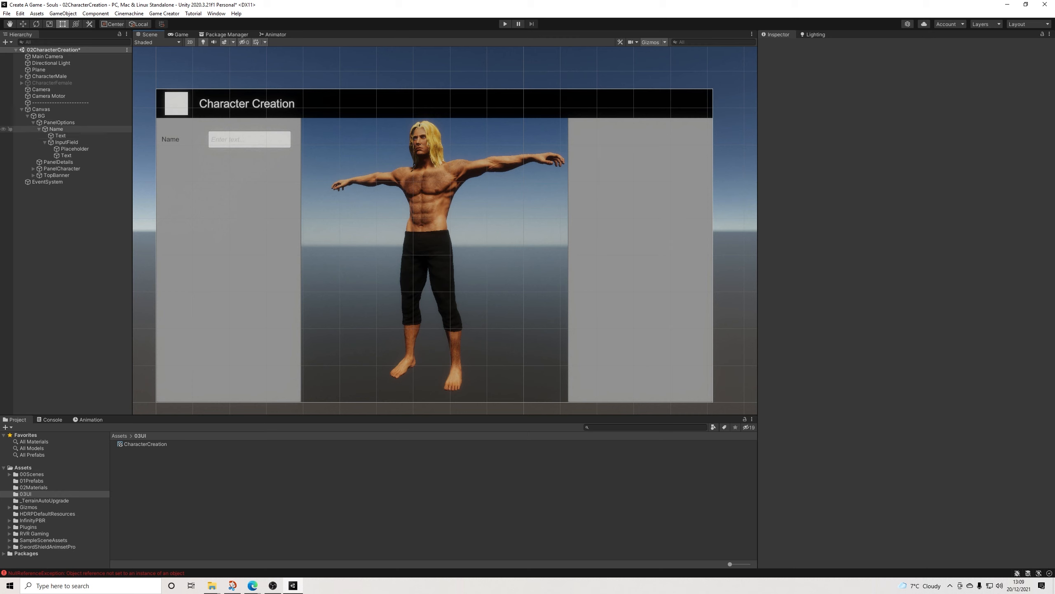
left_click(39, 130)
left_click(57, 130)
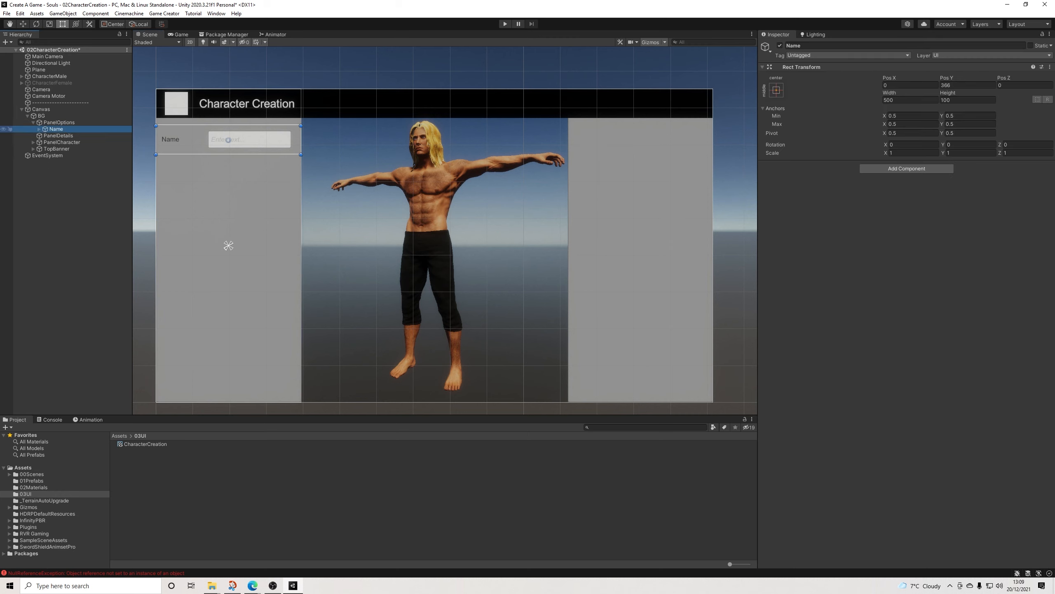
key("ctrl+d")
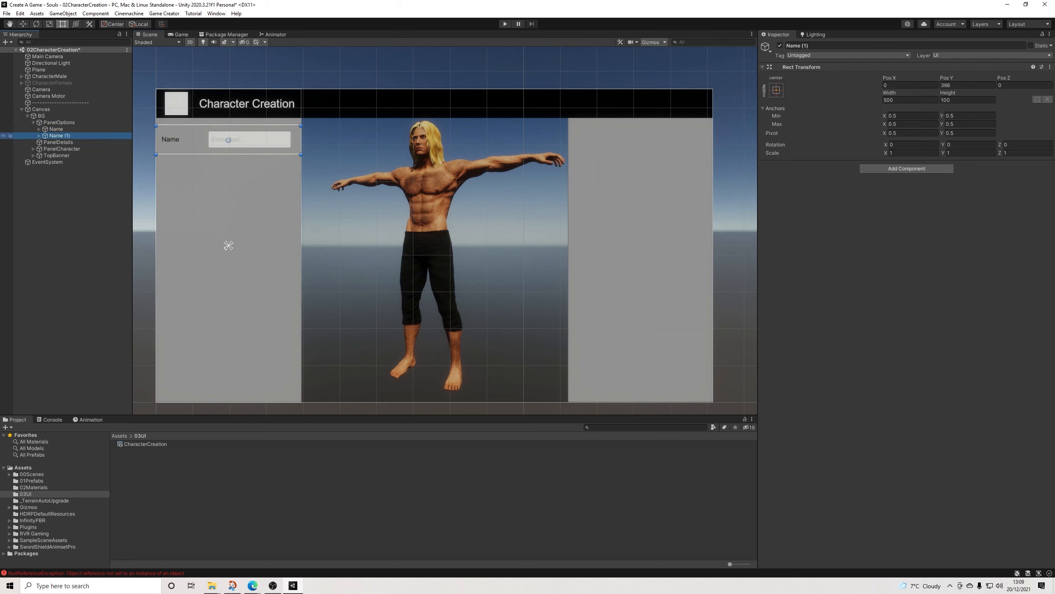
left_click_drag(228, 140, 228, 169)
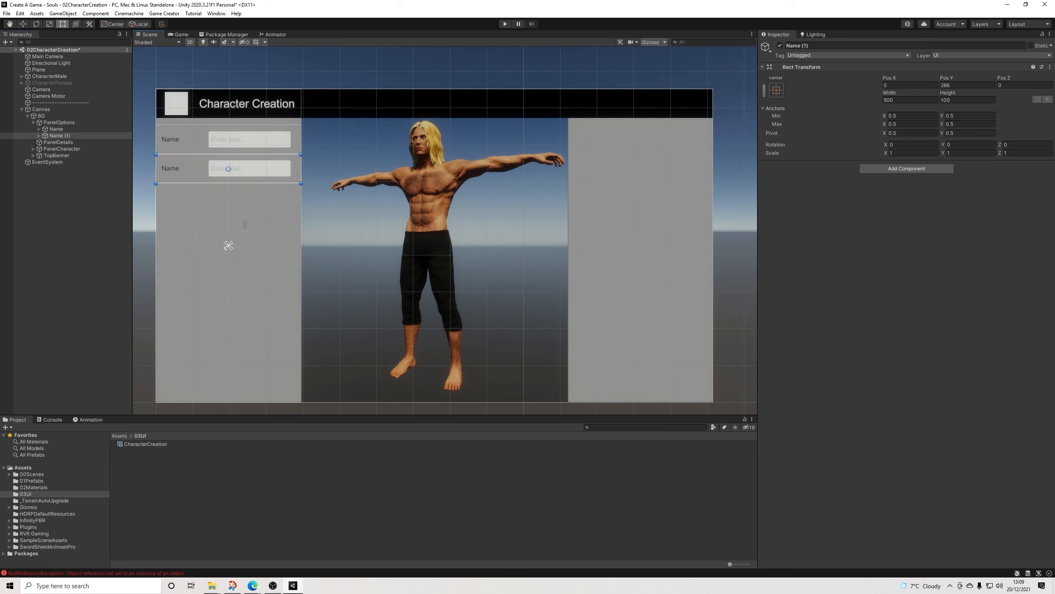
Step: Rename the duplicated row Gender and change its text label to Gender
left_click(798, 45)
type("G")
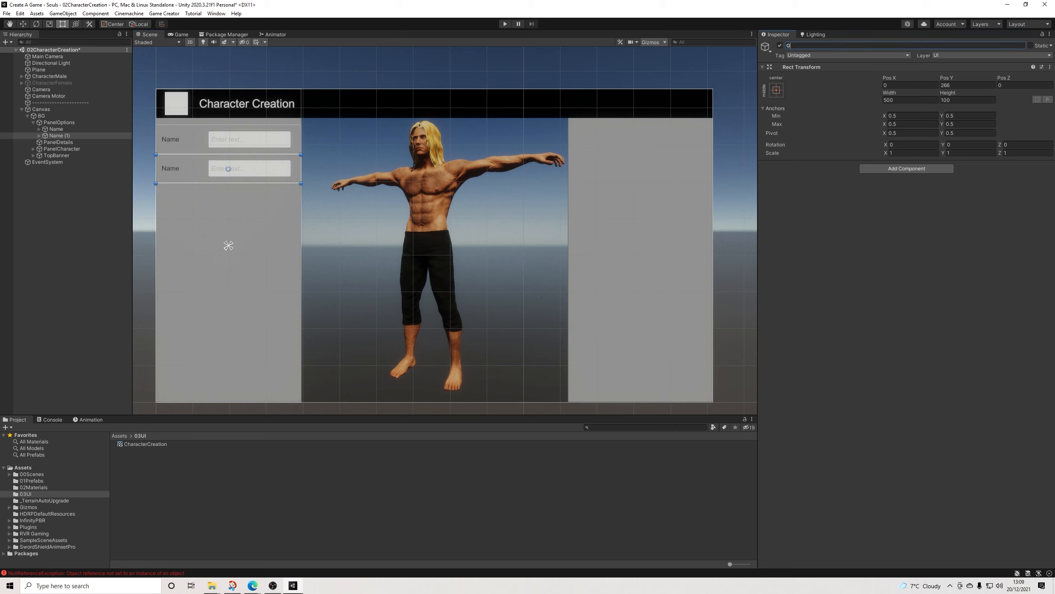
type("ender")
key("Return")
left_click(39, 135)
left_click(61, 143)
left_click(789, 207)
type("Gend")
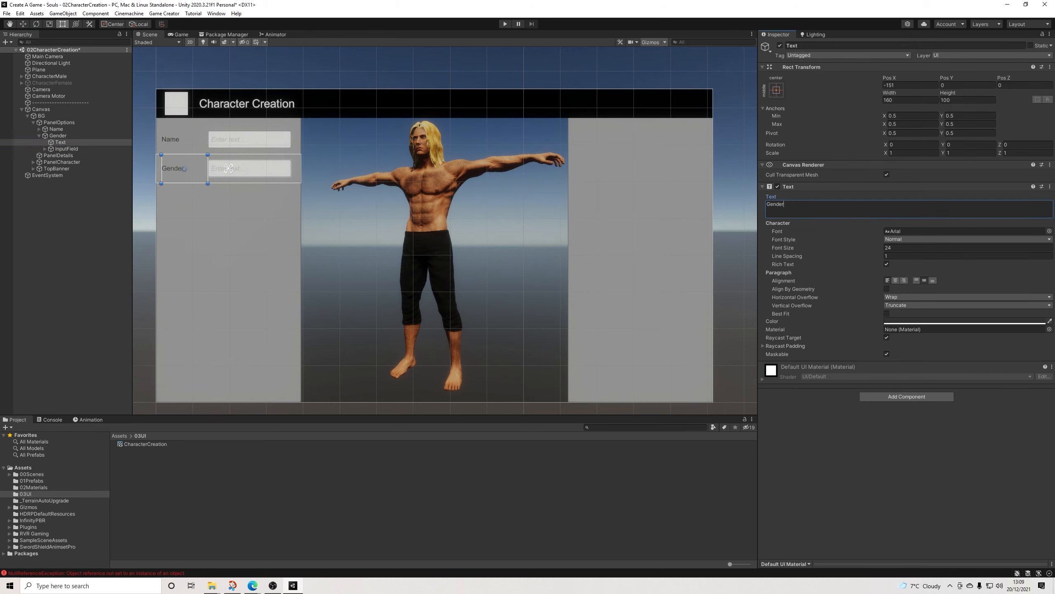
Step: Add a Game Creator UI Button as a child of the Gender row and place it over the left part of its input field
left_click(228, 168)
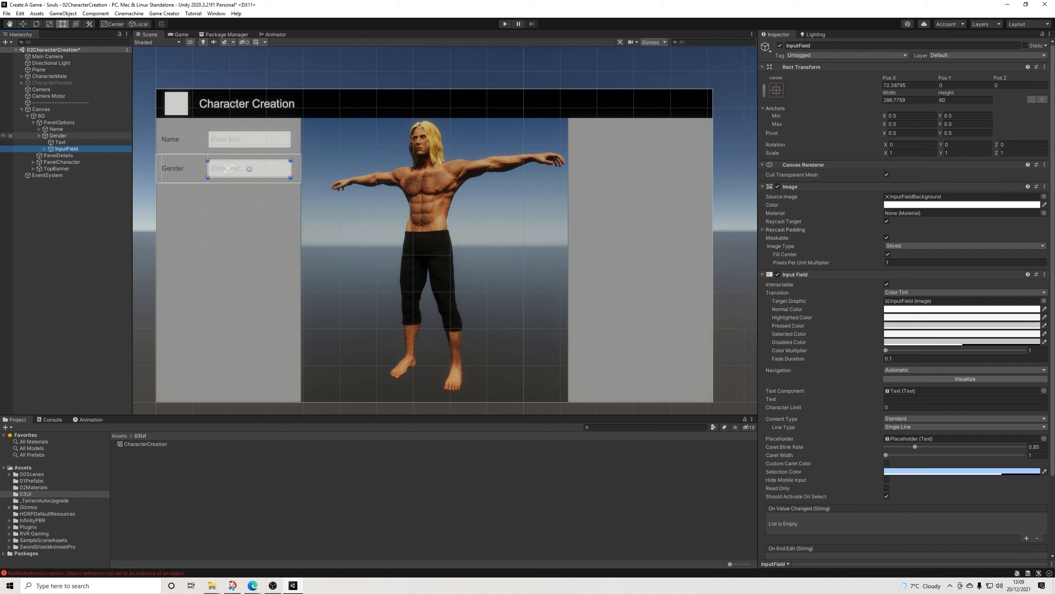
right_click(54, 136)
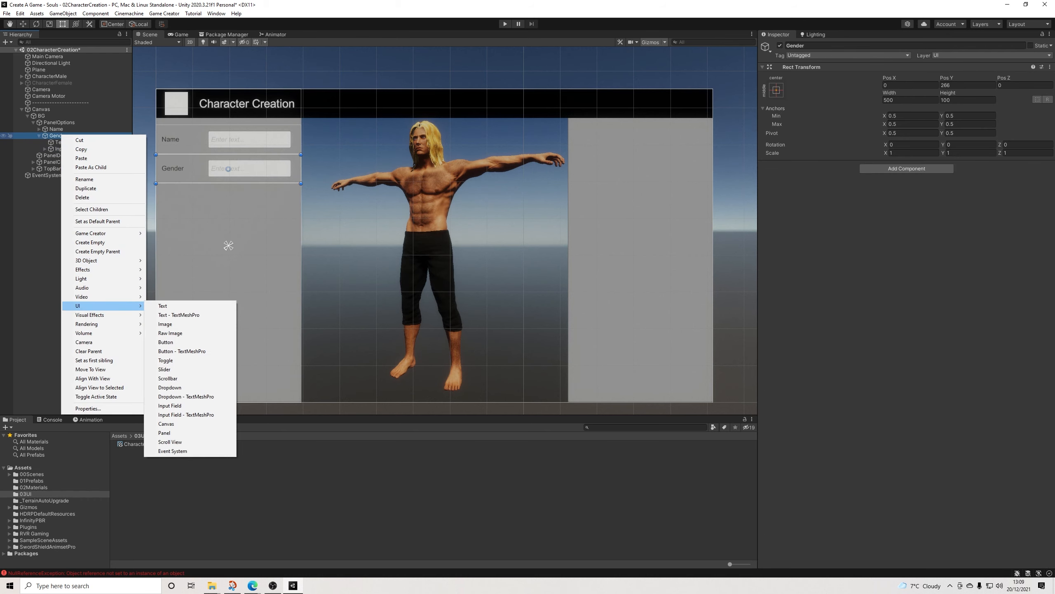
mouse_move(104, 233)
mouse_move(173, 296)
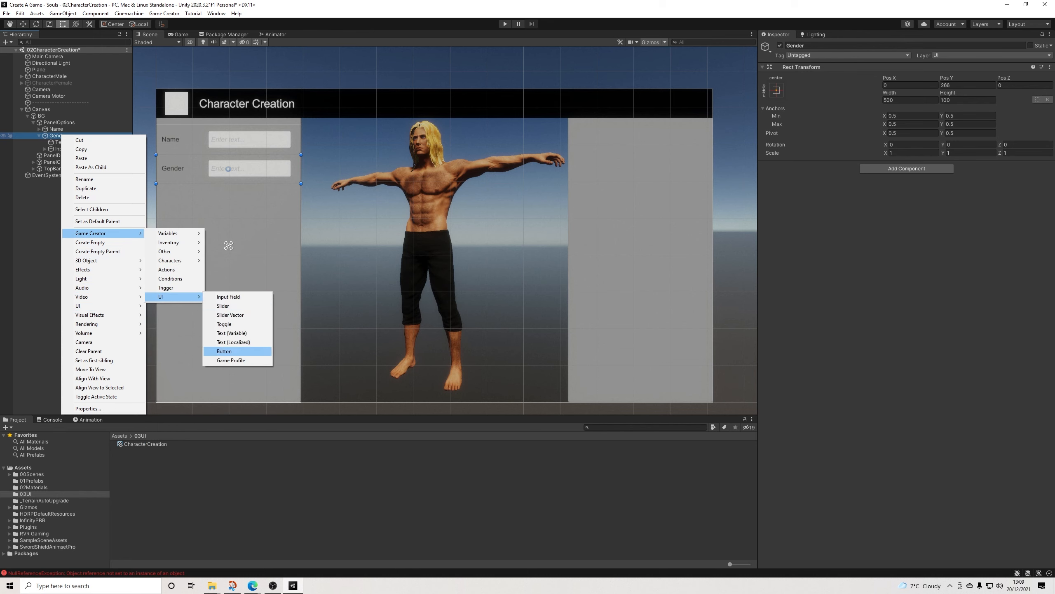
left_click(224, 351)
left_click_drag(45, 175, 50, 139)
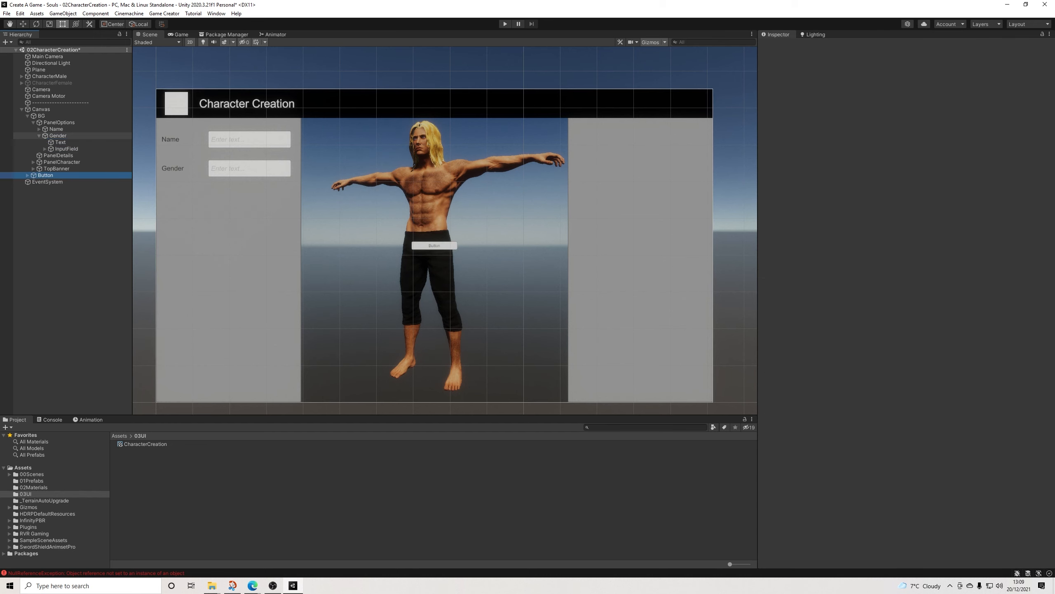
left_click_drag(431, 246, 244, 168)
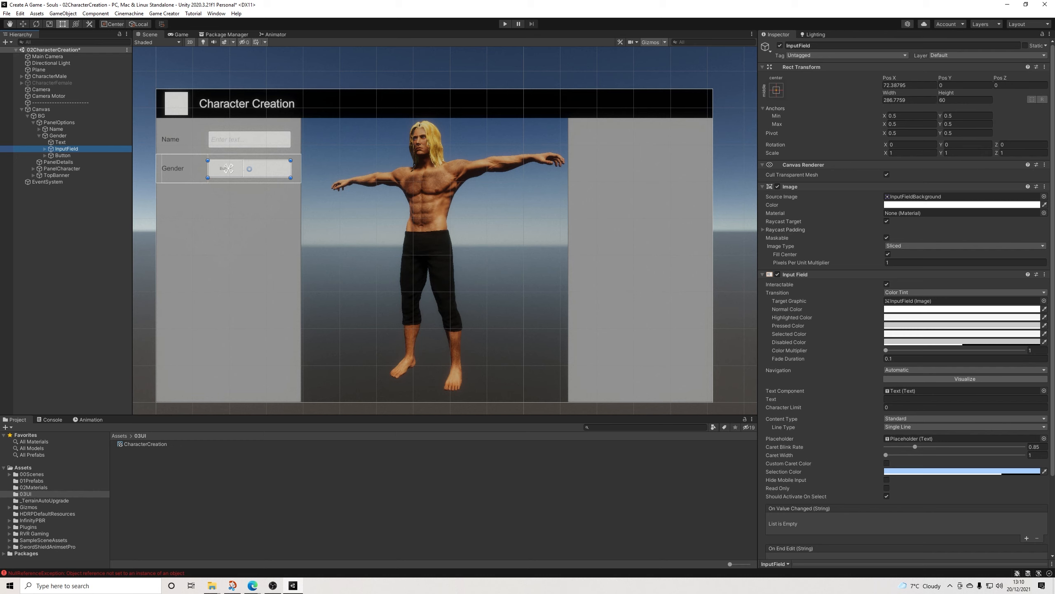
Step: Set the width of the Gender row's button to 140
left_click(63, 155)
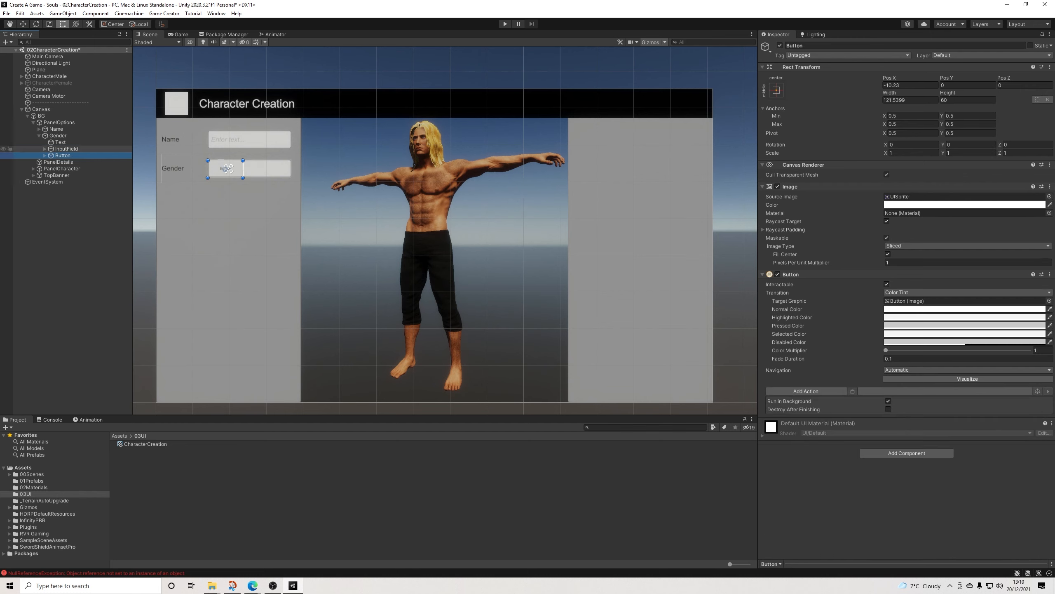
left_click(906, 100)
type("140")
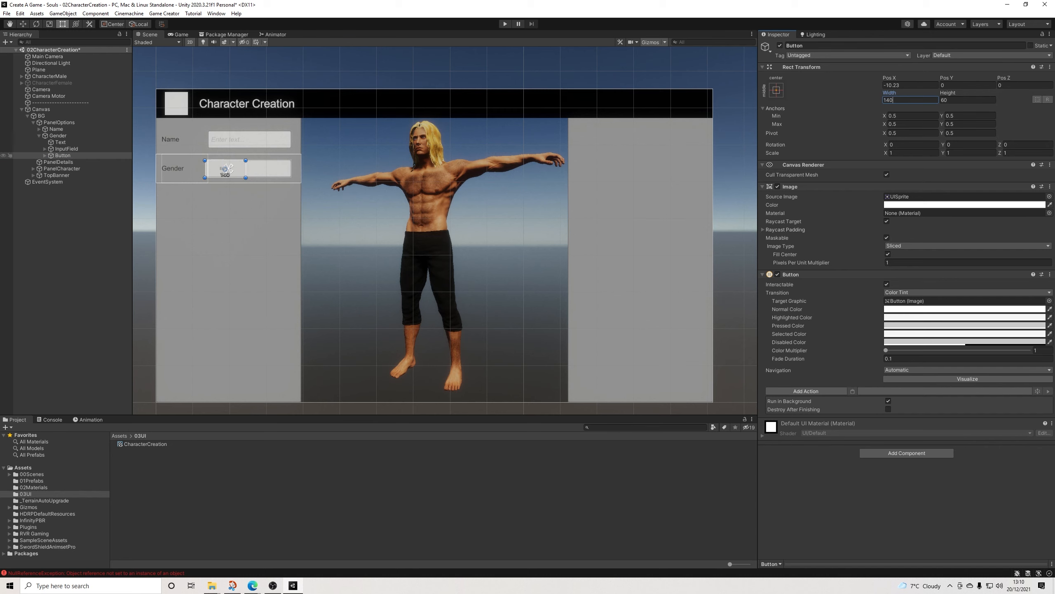
Step: Change the button's text label to Male with font size 24
left_click(45, 156)
left_click(66, 162)
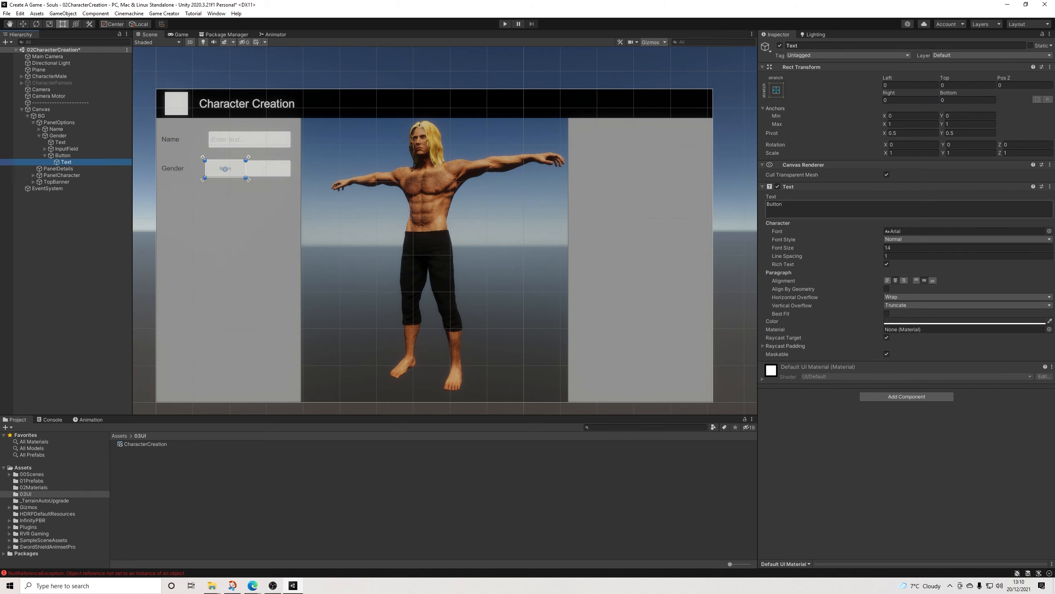
left_click(786, 205)
type("Male")
left_click(906, 248)
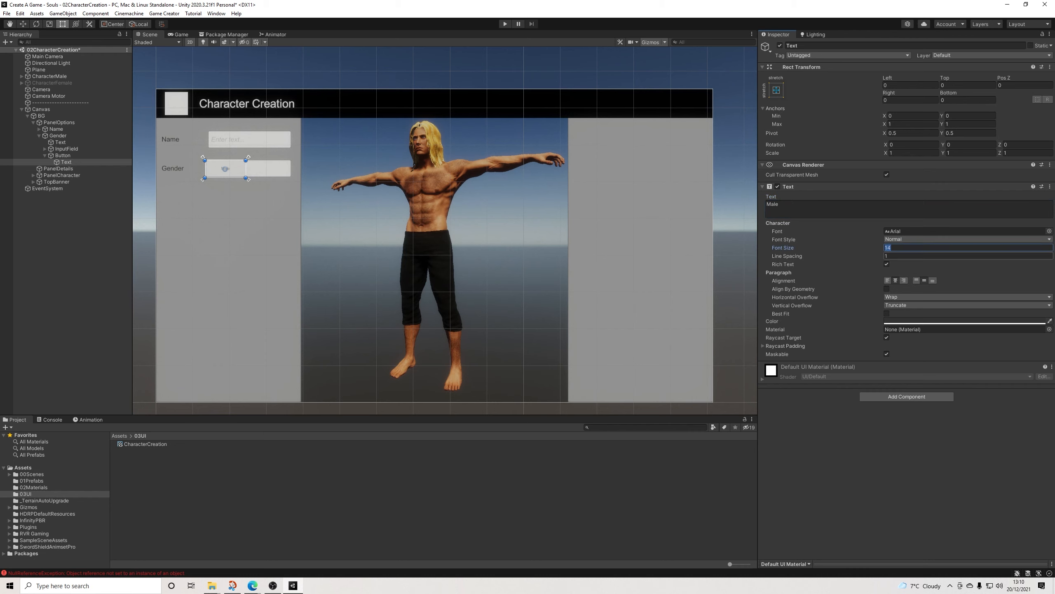
type("24")
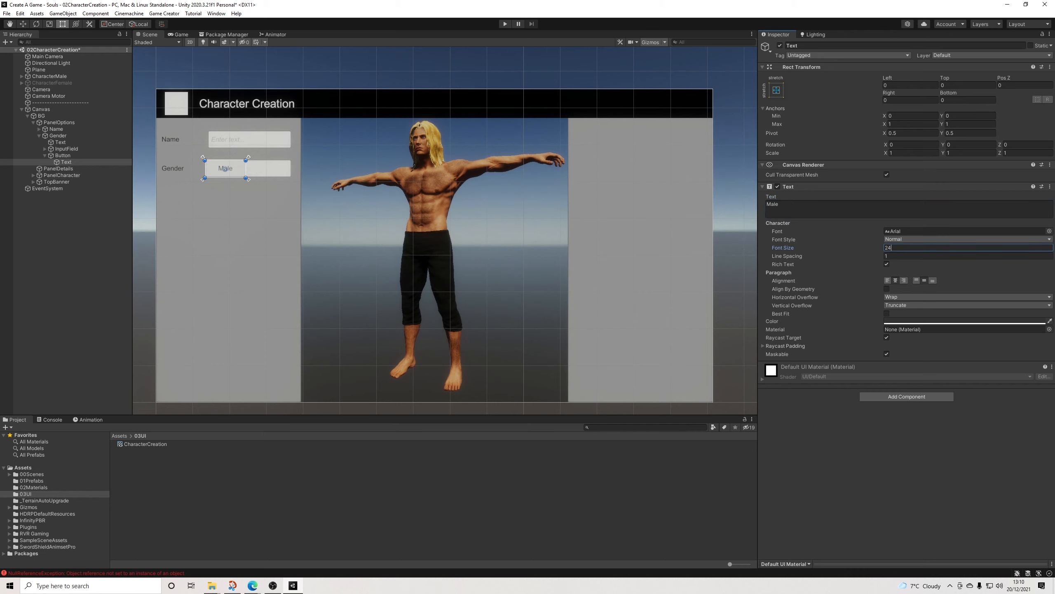
Step: Move the Male button to about Pos X 0 so its left edge lines up with the input field
left_click(225, 168)
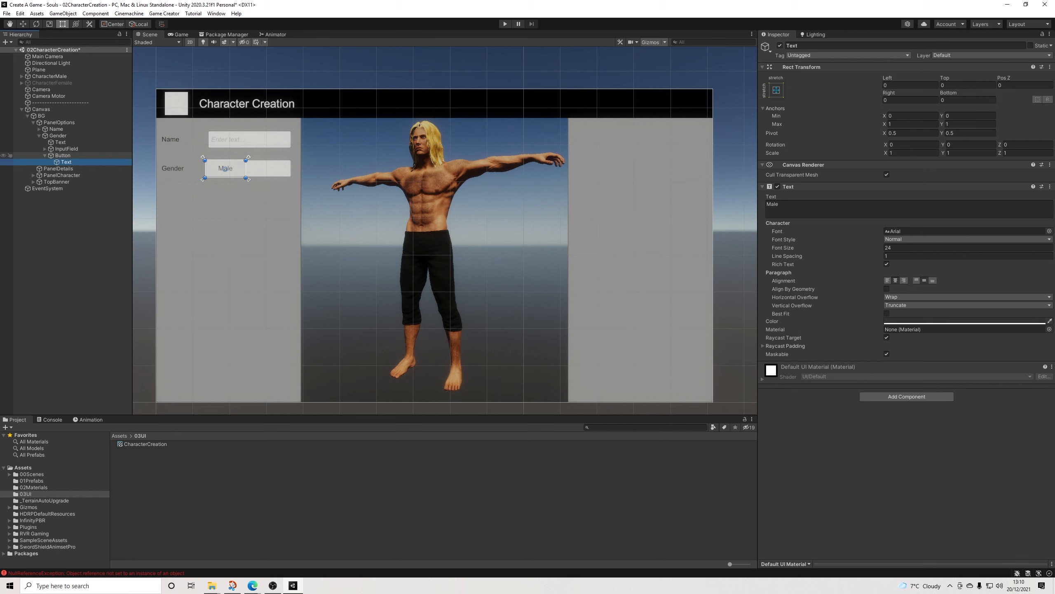
left_click_drag(225, 168, 228, 168)
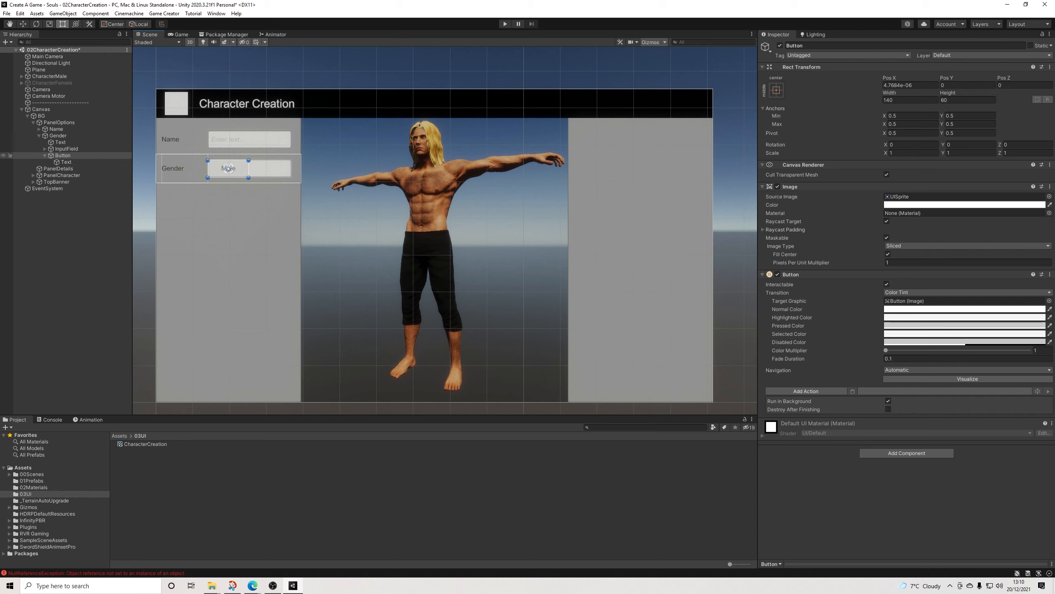
left_click(45, 155)
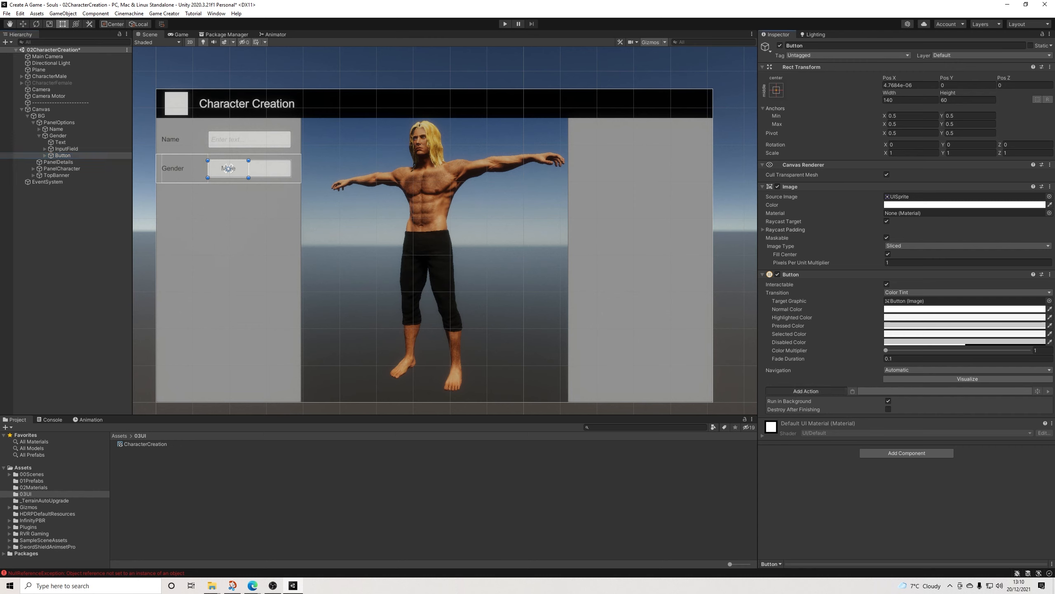
Step: Add a Set Active action to the Male button with CharacterMale as its target object
left_click(806, 391)
type("set")
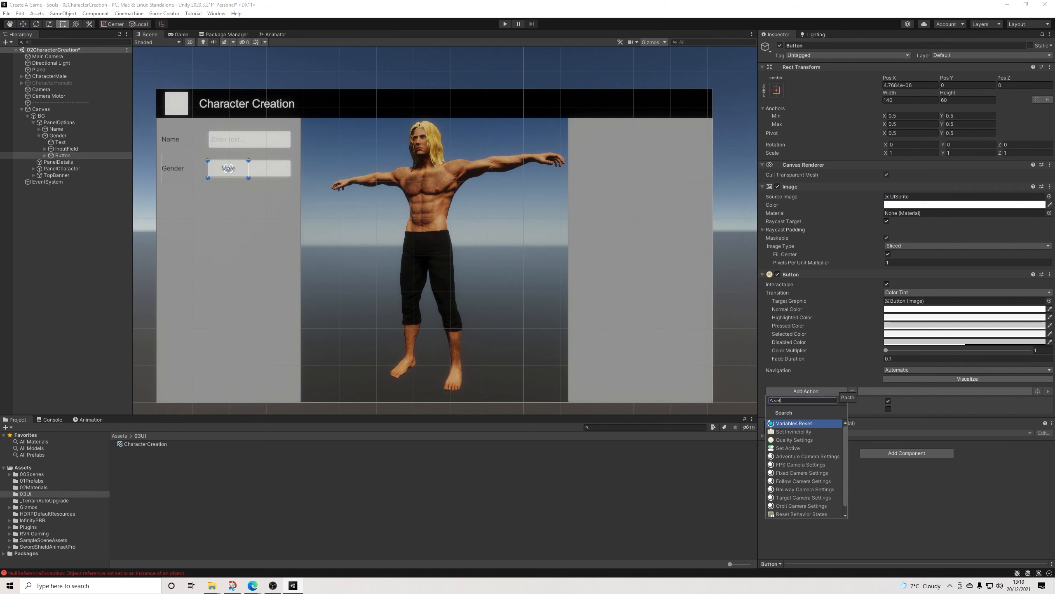
left_click(788, 448)
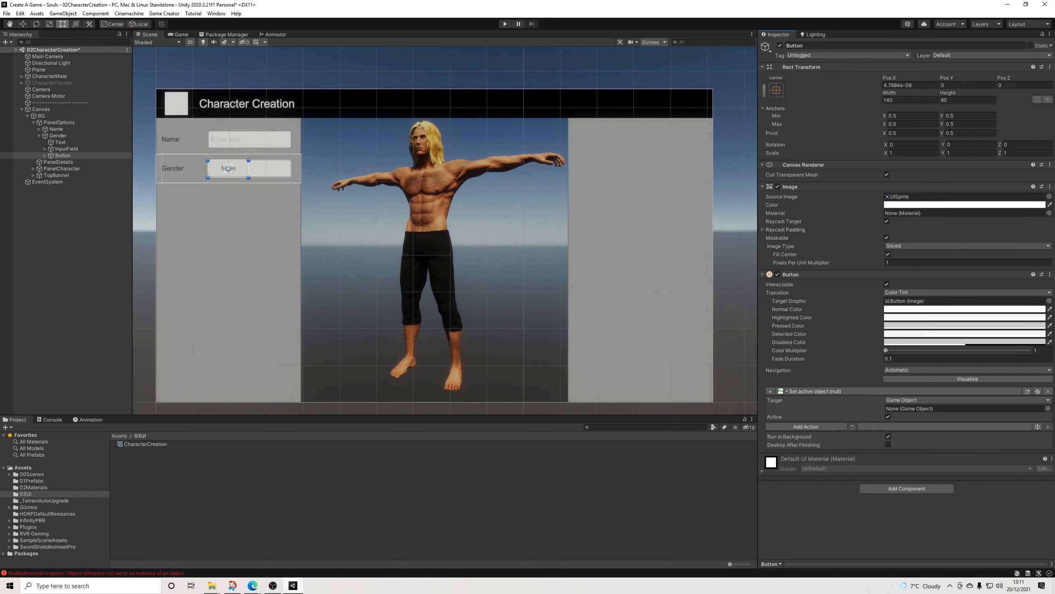
left_click_drag(50, 77, 909, 408)
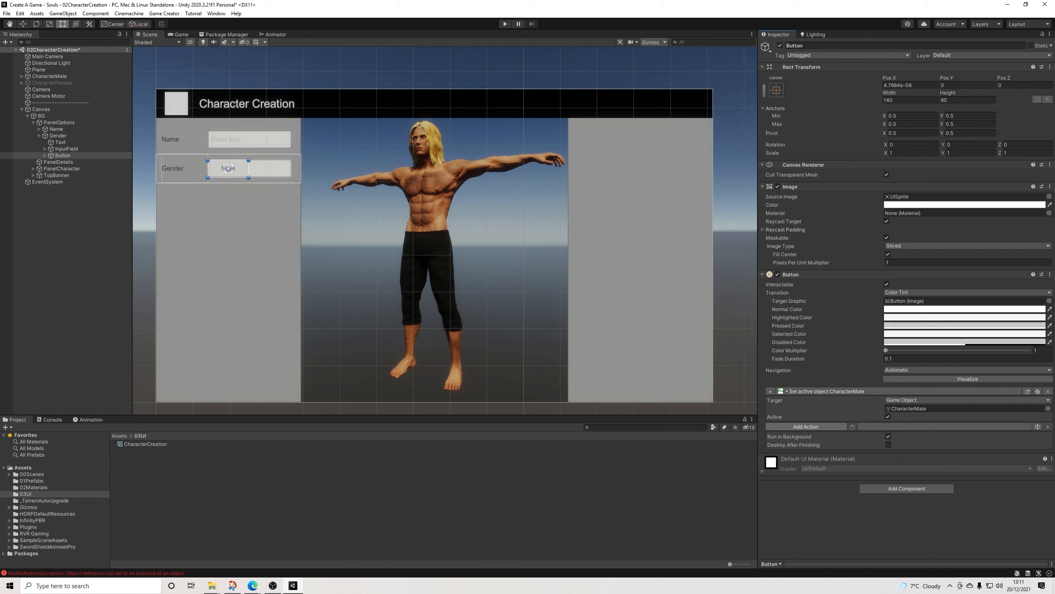
Step: Create a new global variable named Gender in the Game Creator preferences
left_click(806, 426)
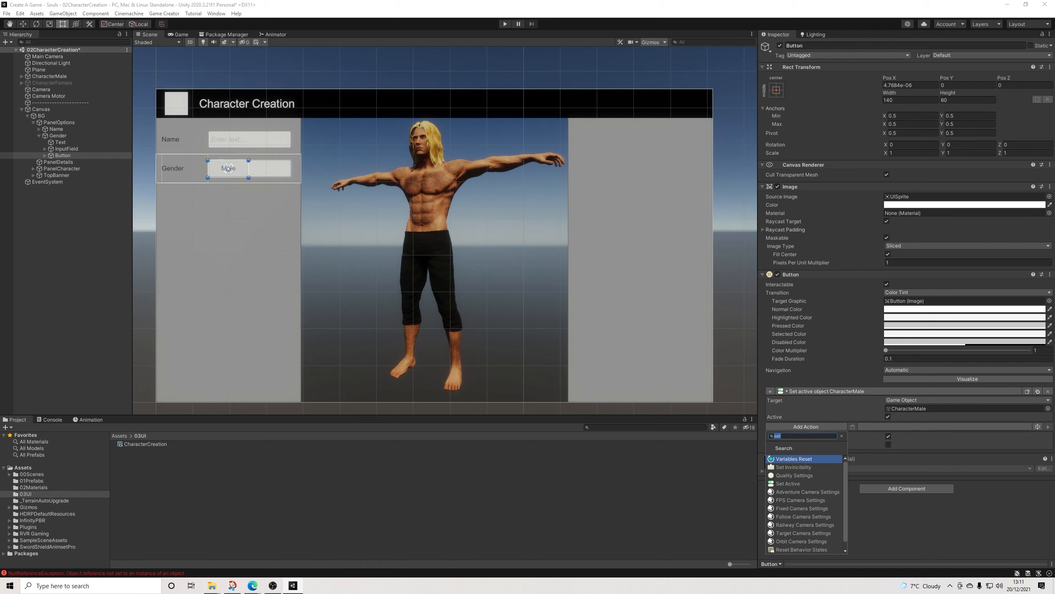
left_click(164, 13)
left_click(182, 62)
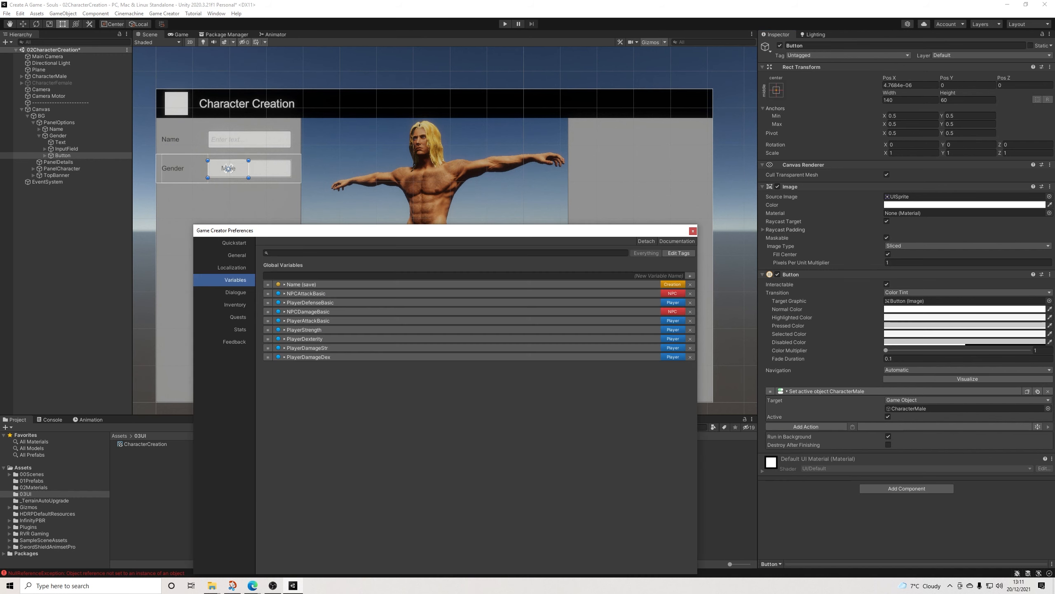
left_click(690, 276)
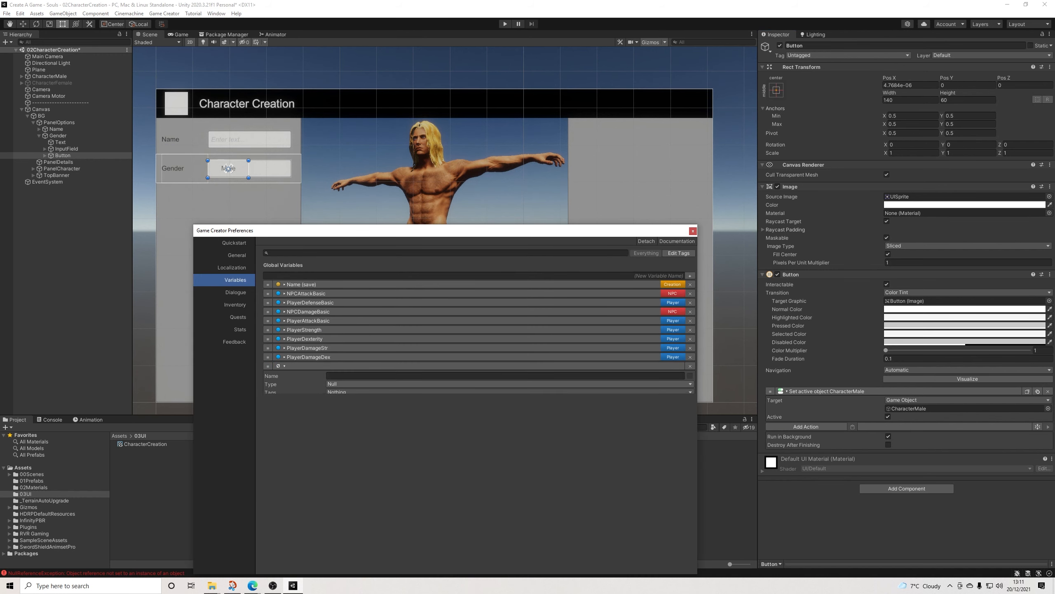
type("Chara")
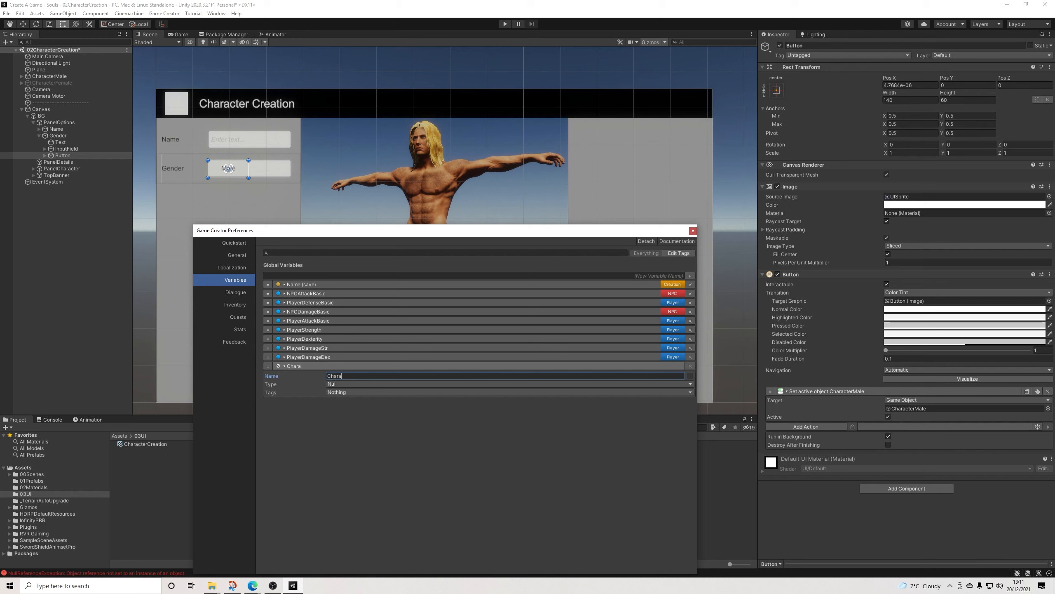
key("BackSpace")
key("BackSpace")
key("BackSpace")
key("BackSpace")
key("BackSpace")
type("Gender")
Step: Give the Gender variable the Game Object type and the Creation tag, and reorder it directly beneath the Name variable
left_click(511, 385)
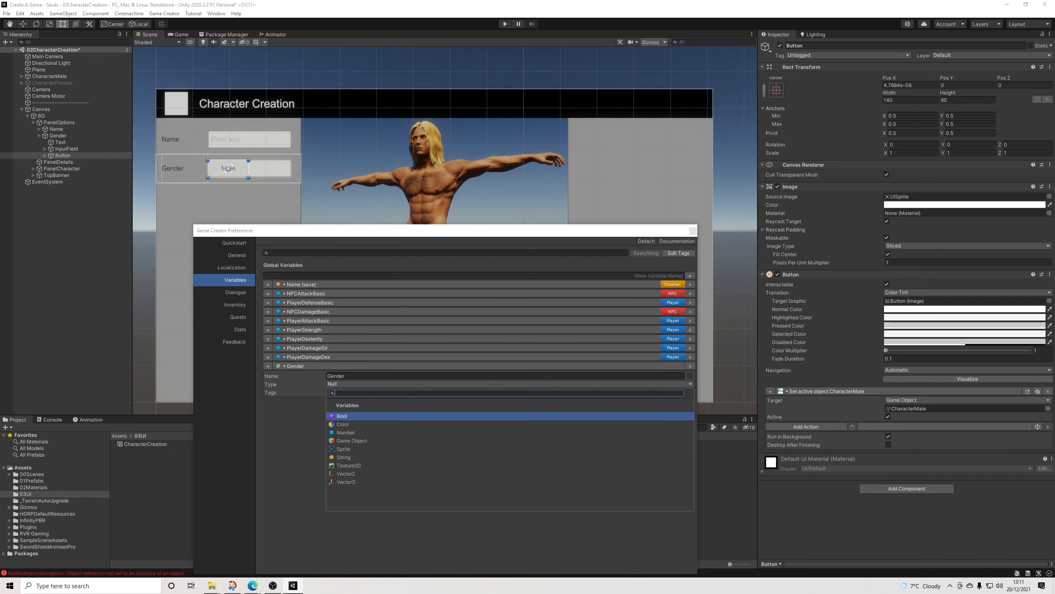
left_click(511, 442)
left_click(511, 401)
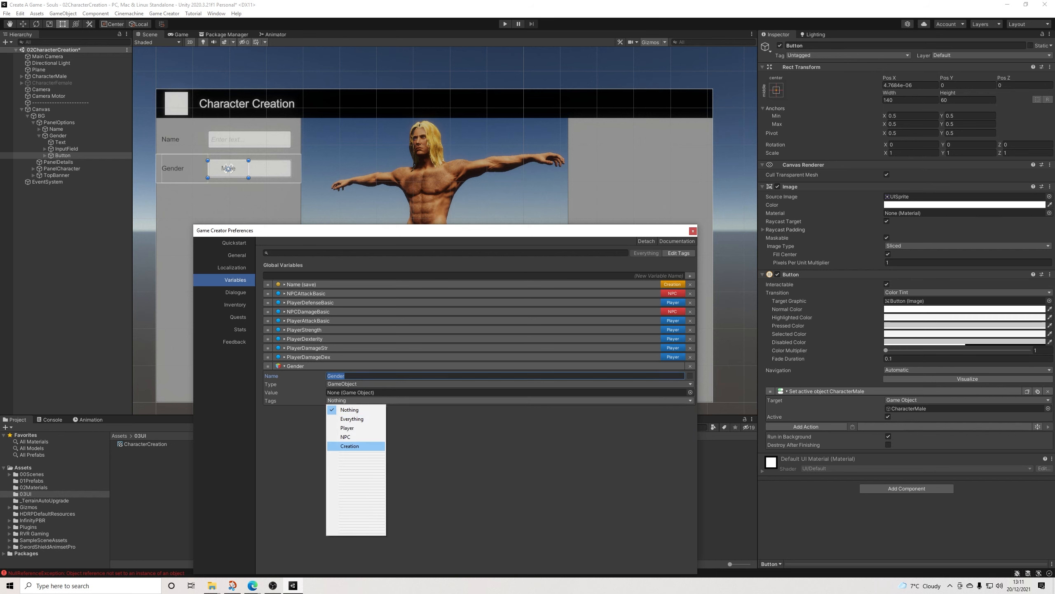
left_click(356, 447)
left_click_drag(268, 334, 268, 291)
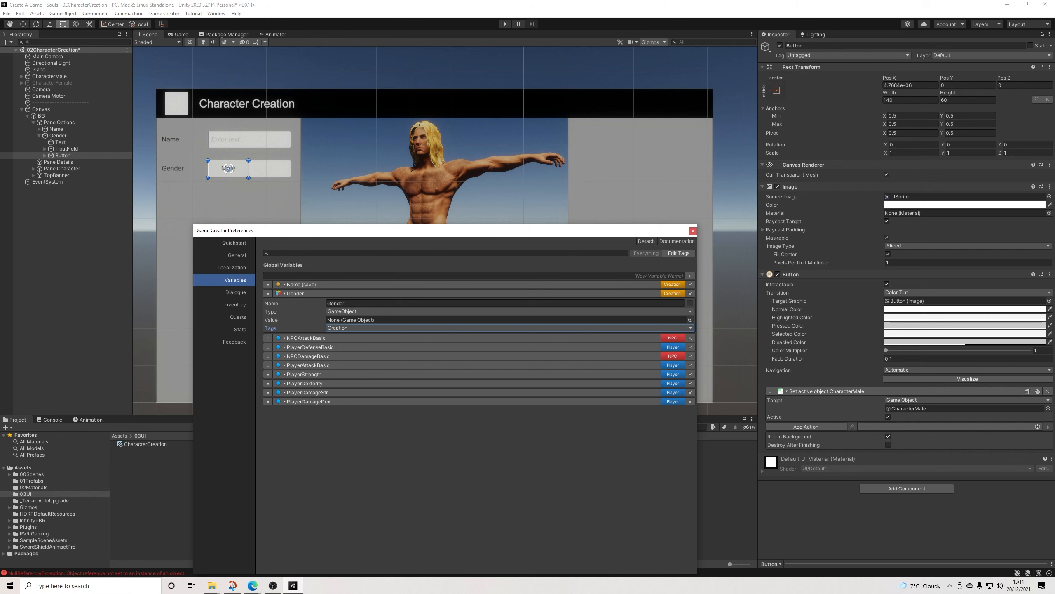
Step: Assign the Human Male prefab from 01Prefabs as the Gender variable's value and close the preferences
left_click(32, 480)
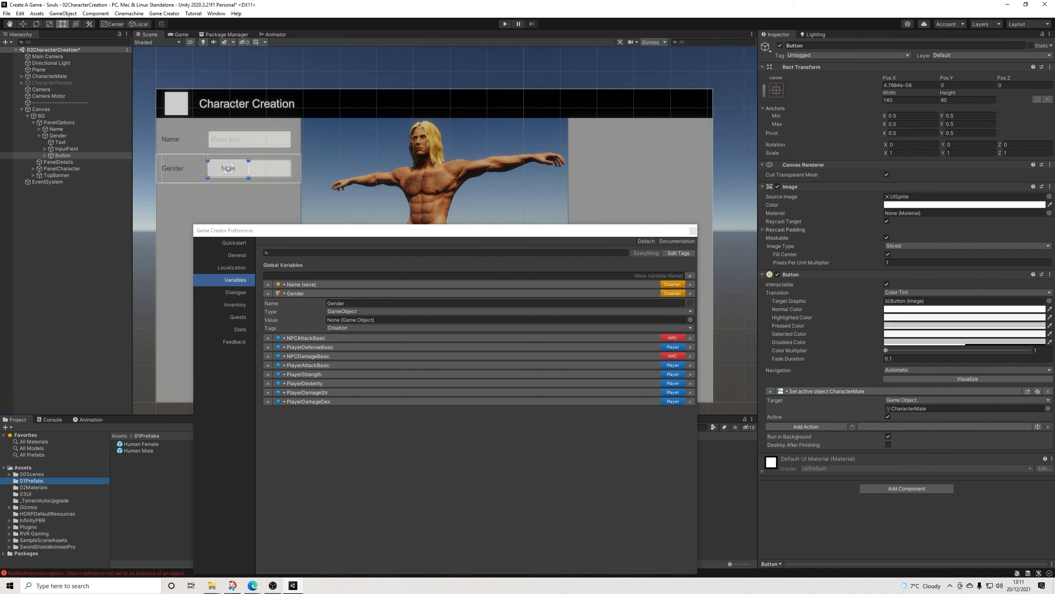
left_click_drag(138, 450, 358, 320)
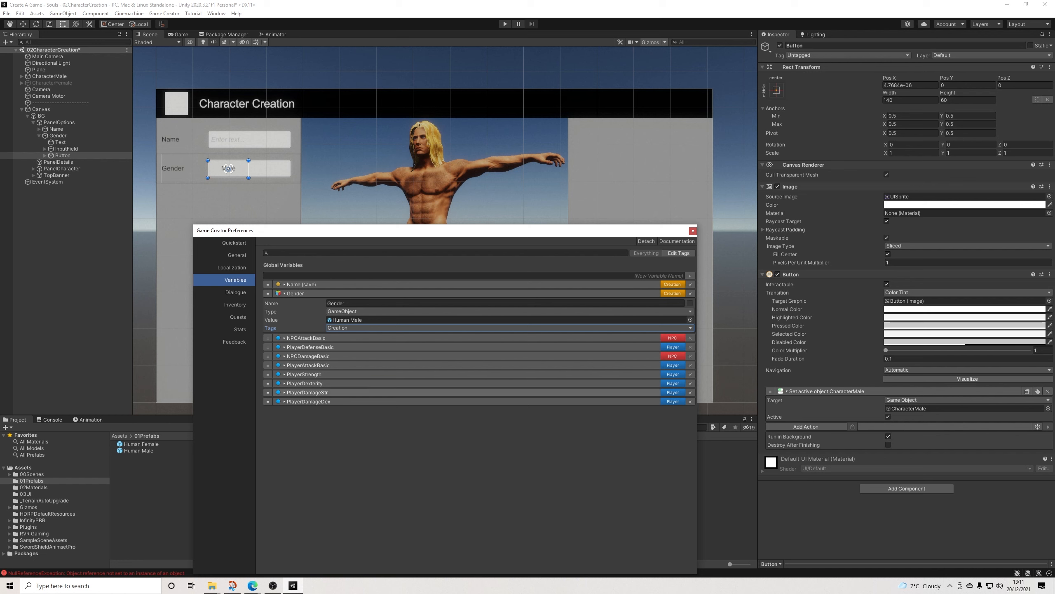
left_click(690, 319)
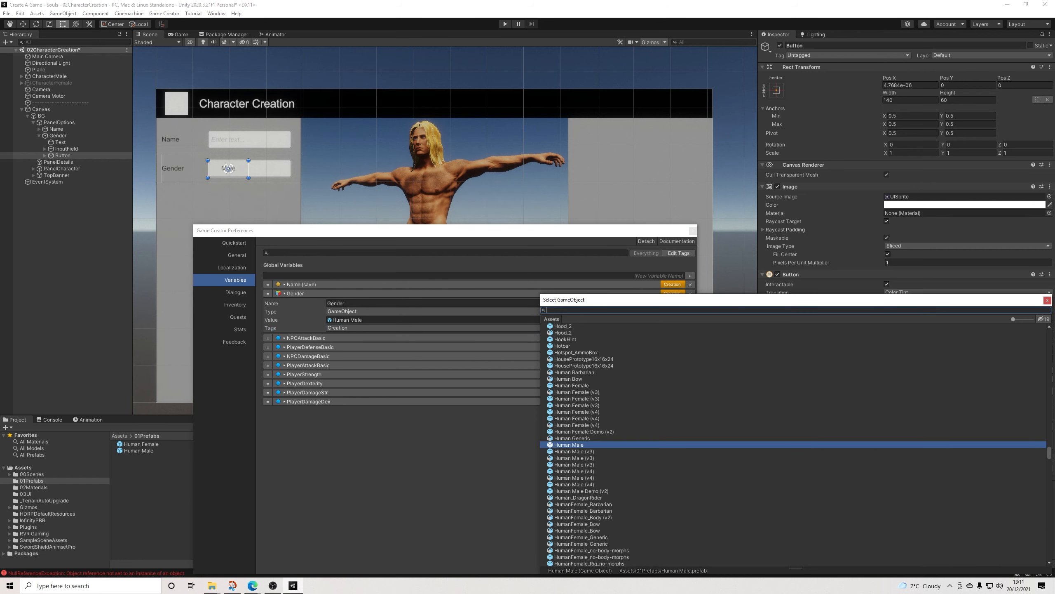
left_click(1047, 300)
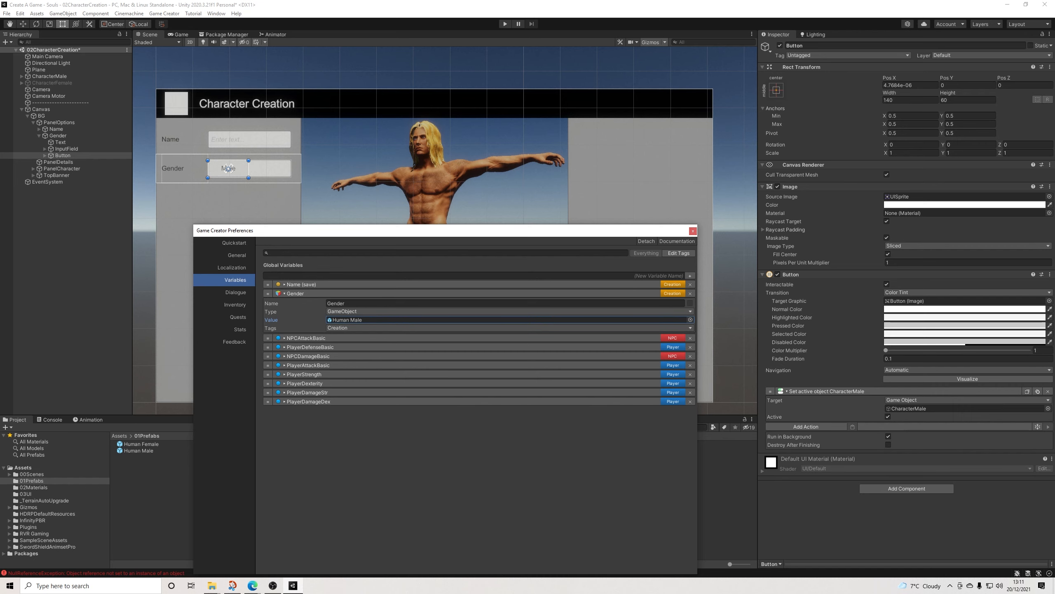
left_click(693, 231)
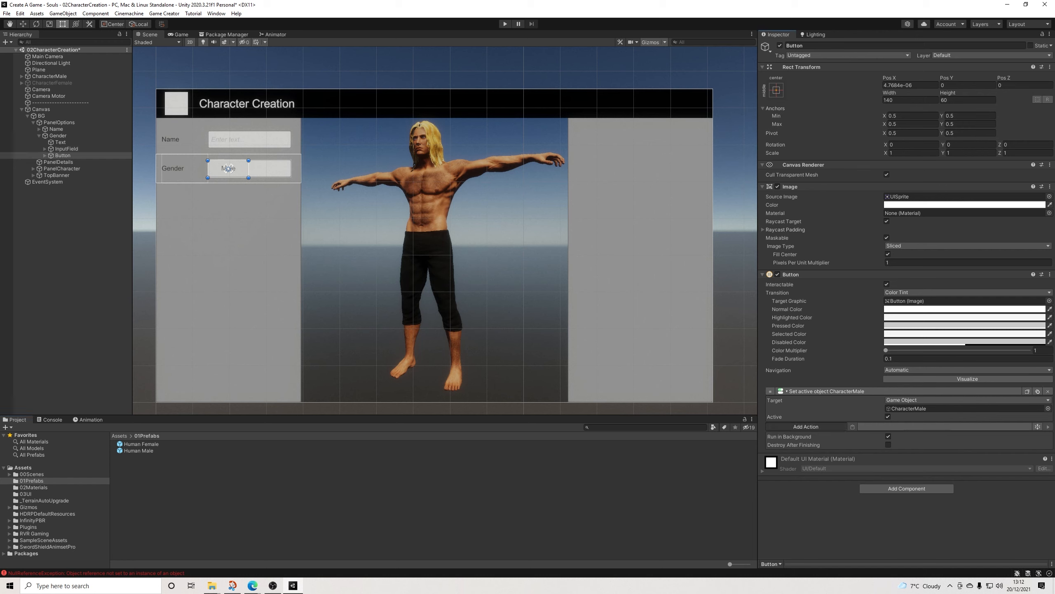
Step: Add a Variable GameObject action to the Male button that assigns the constant Human Male prefab to the global variable Gender
left_click(806, 427)
type("game")
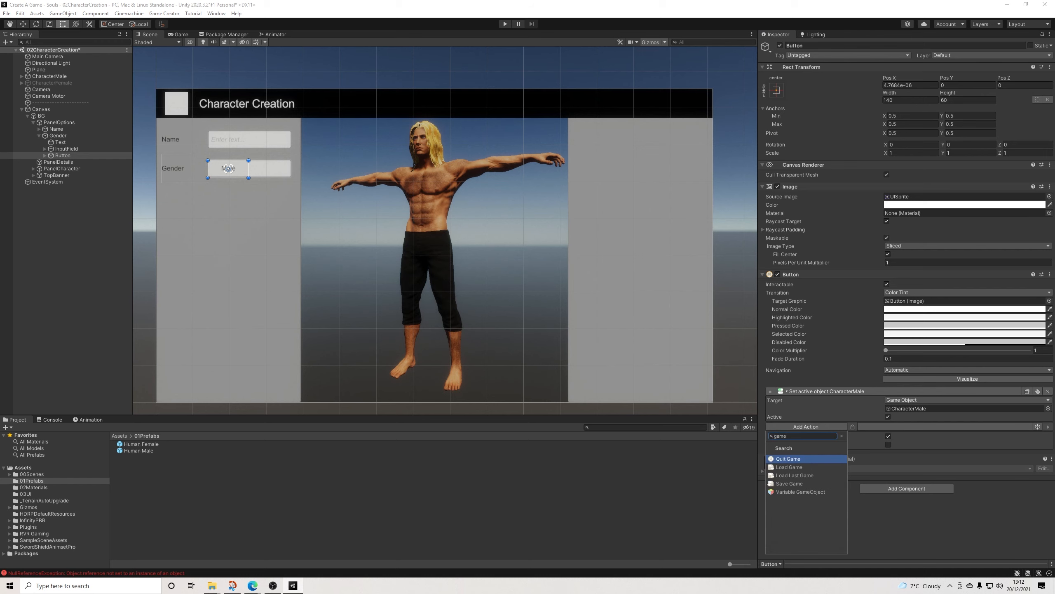
key("Down")
key("Down")
key("Down")
key("Down")
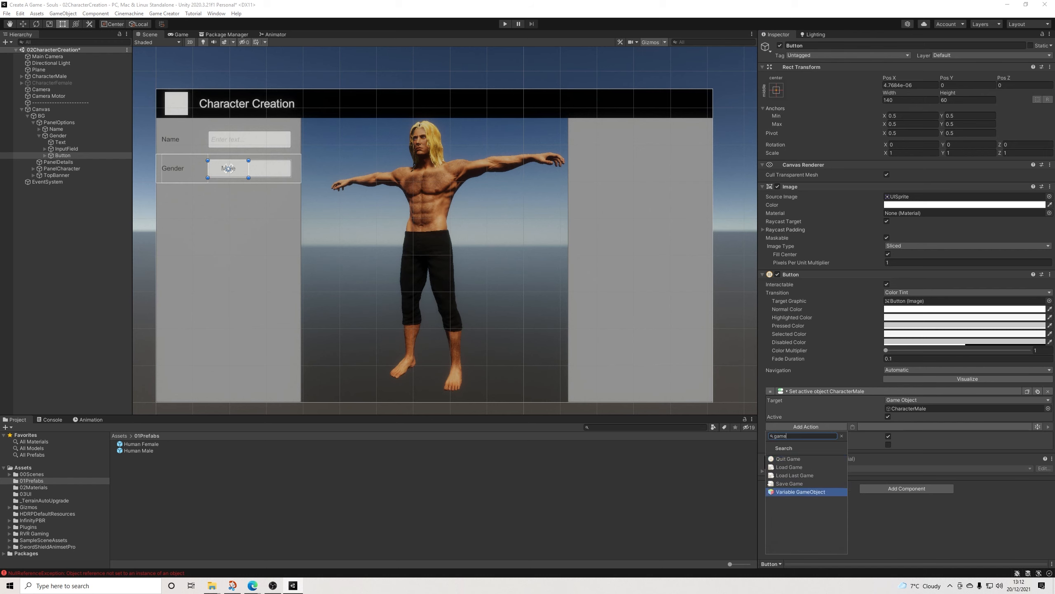
key("Return")
left_click(968, 443)
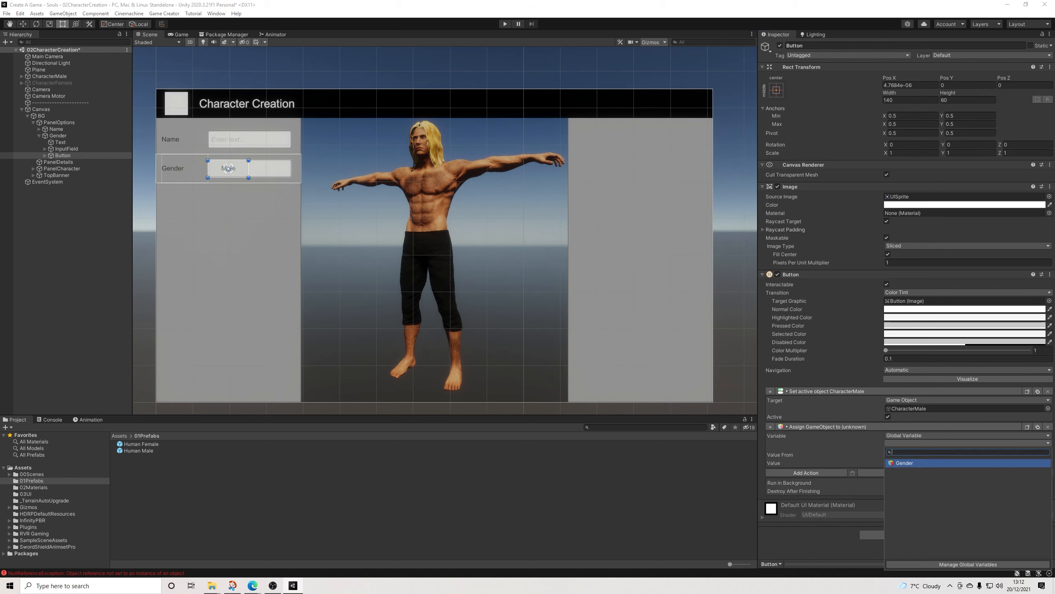
left_click(967, 463)
left_click_drag(138, 450, 964, 463)
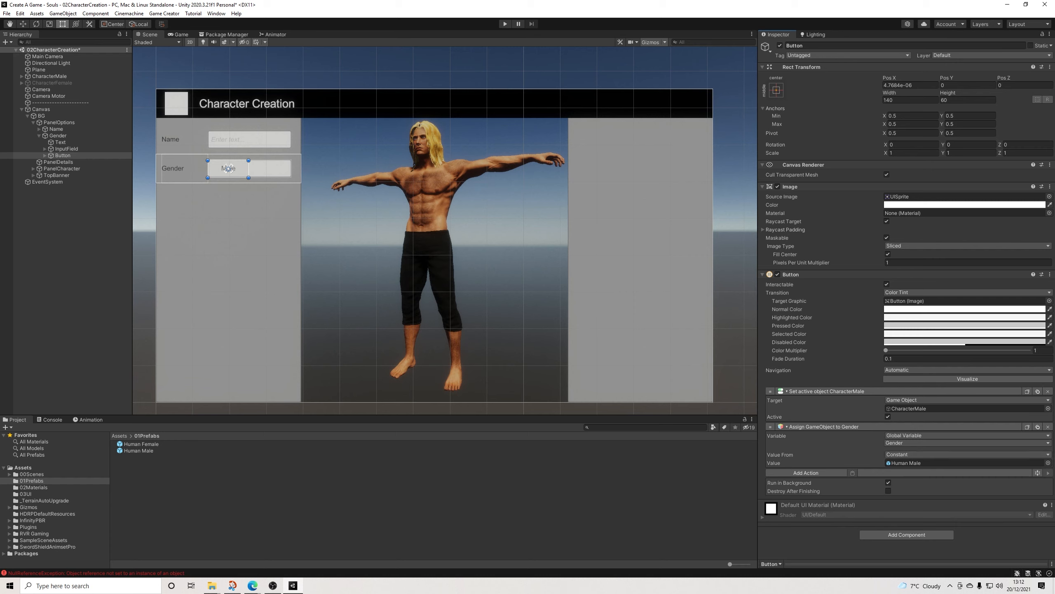
Step: Rename the Gender row's Button object ButtonMale
left_click(64, 156)
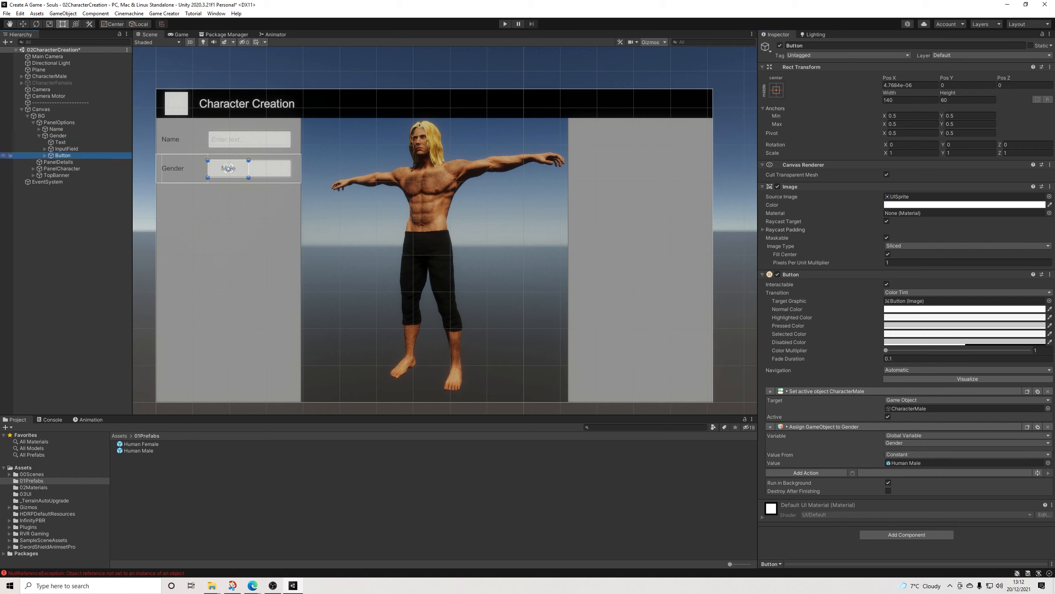
left_click(811, 46)
left_click(810, 46)
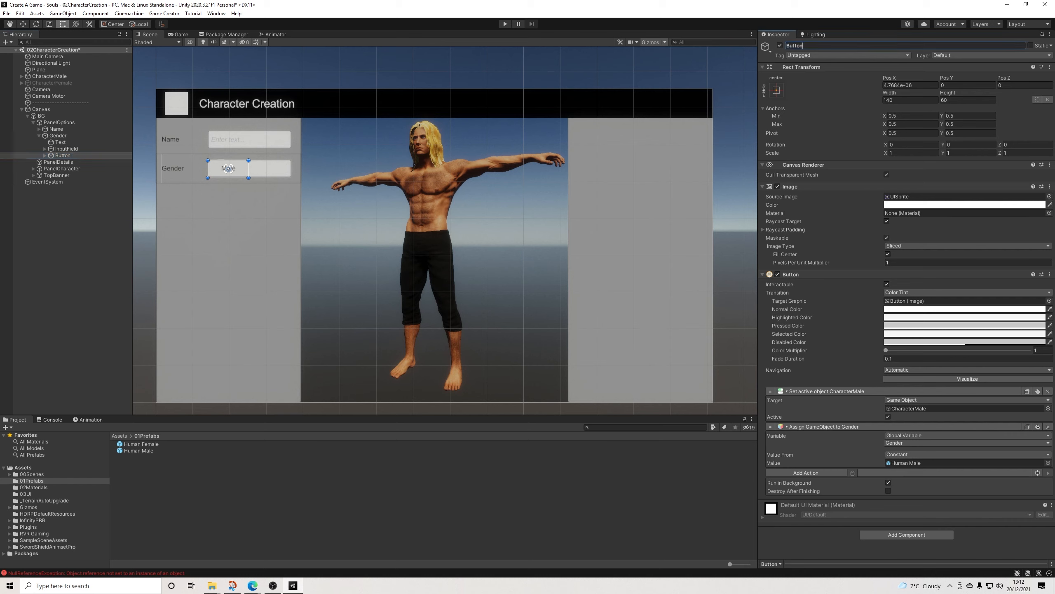
type("Male")
key("Return")
Step: Duplicate ButtonMale and place the copy directly beside it at about Pos X 146
left_click(66, 155)
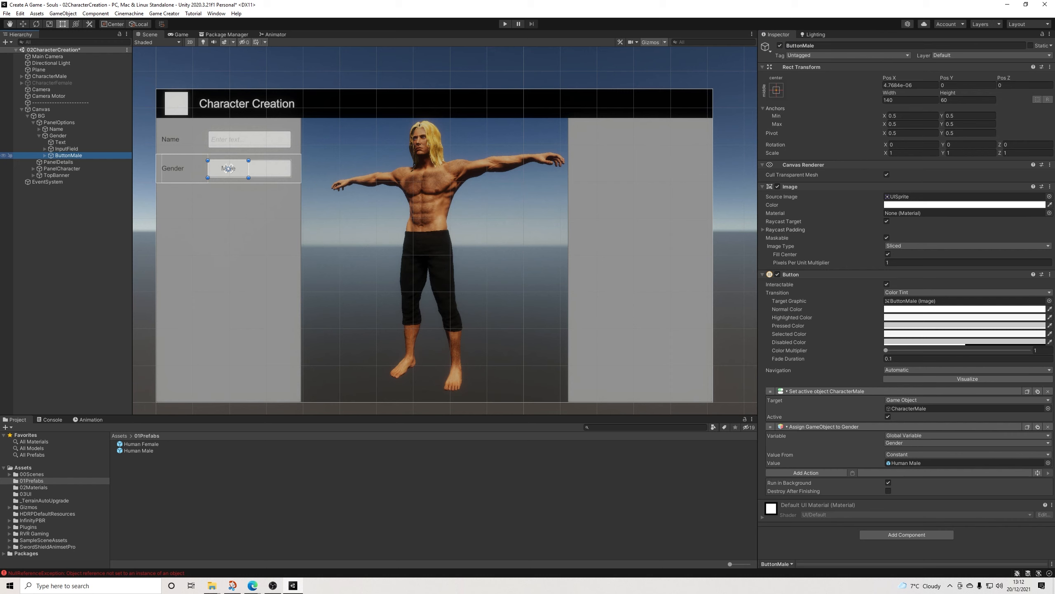
key("ctrl+d")
left_click_drag(228, 168, 271, 168)
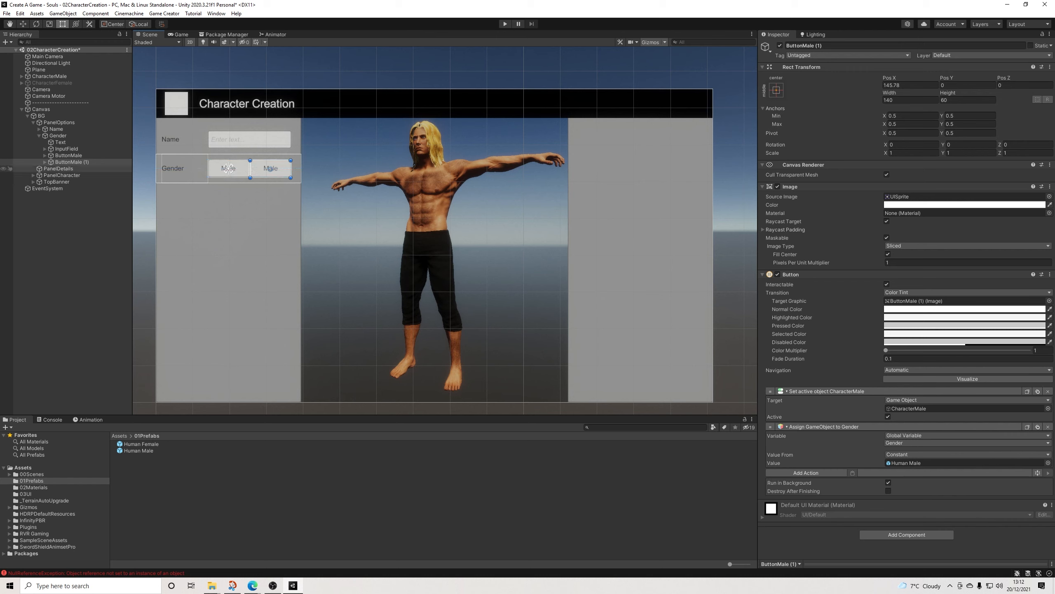
Step: Rename the duplicated button ButtonFemale and point its actions to the CharacterFemale object and the Human Female prefab
left_click_drag(824, 45, 802, 46)
type("Fem")
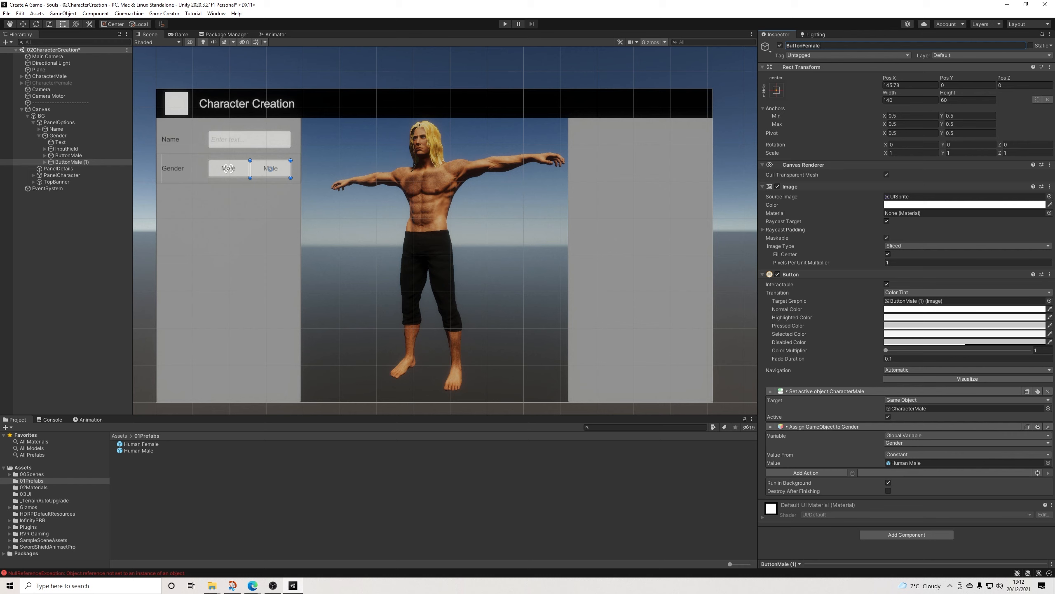
type("ale")
key("Return")
left_click_drag(52, 83, 906, 409)
left_click_drag(142, 444, 906, 463)
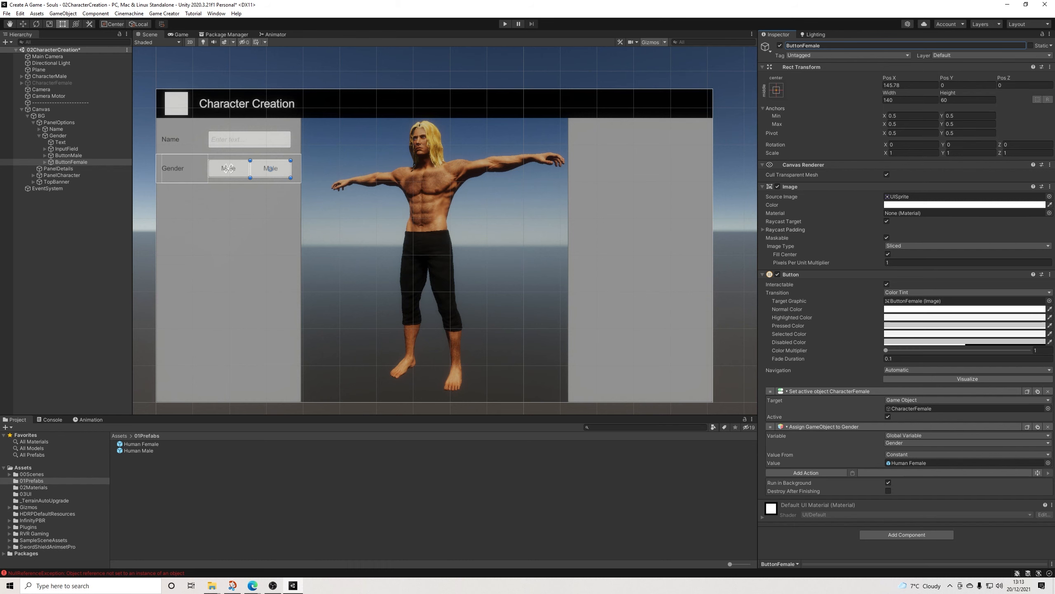
Step: Delete the Gender row's leftover InputField and set ButtonFemale's label text to Female
left_click(66, 149)
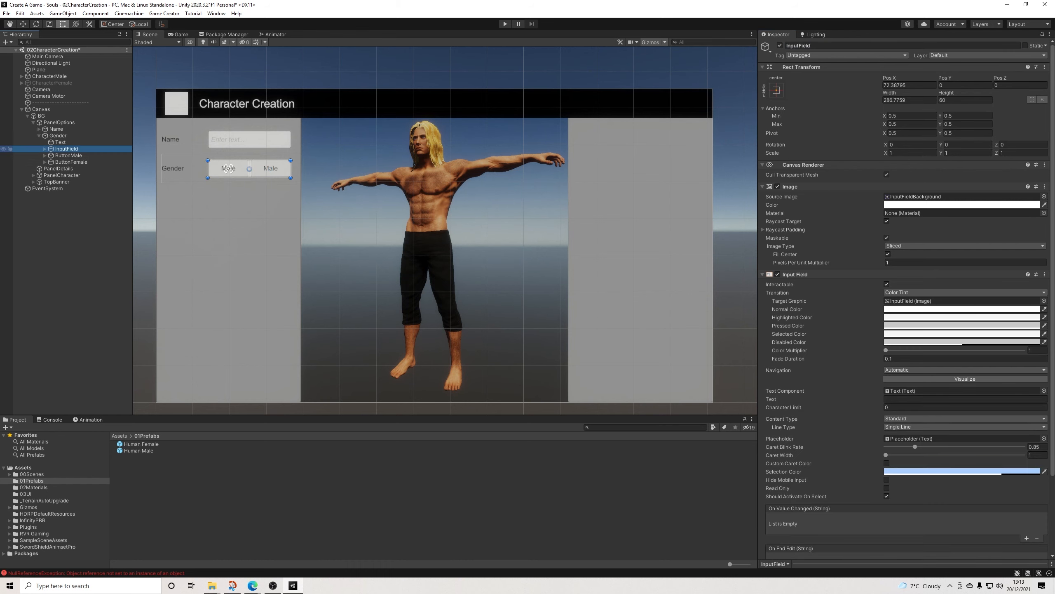
key("Delete")
left_click(71, 155)
left_click(45, 155)
left_click(66, 162)
left_click(800, 207)
type("Female")
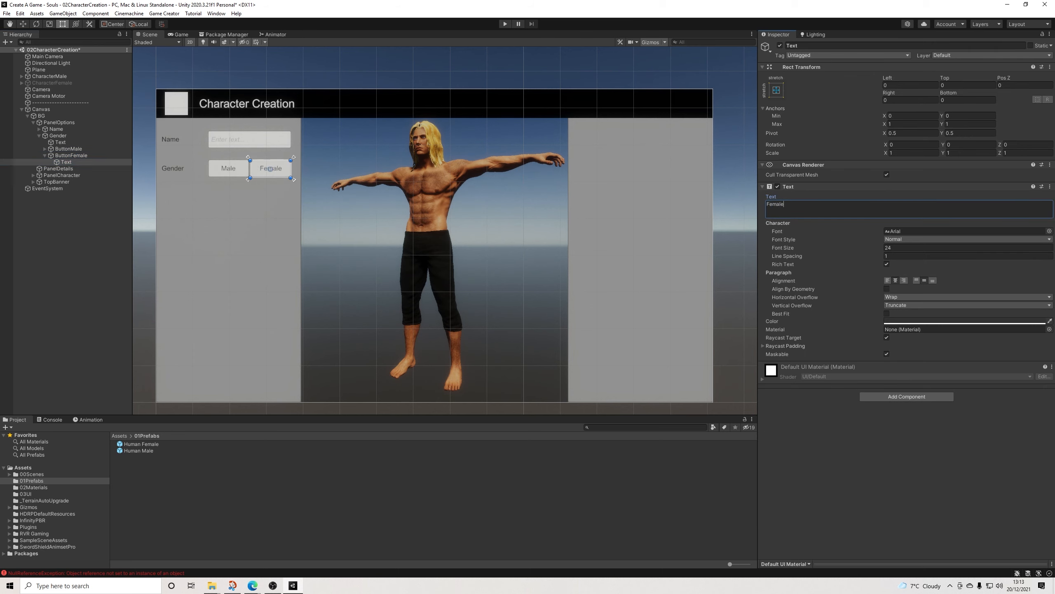
left_click(735, 199)
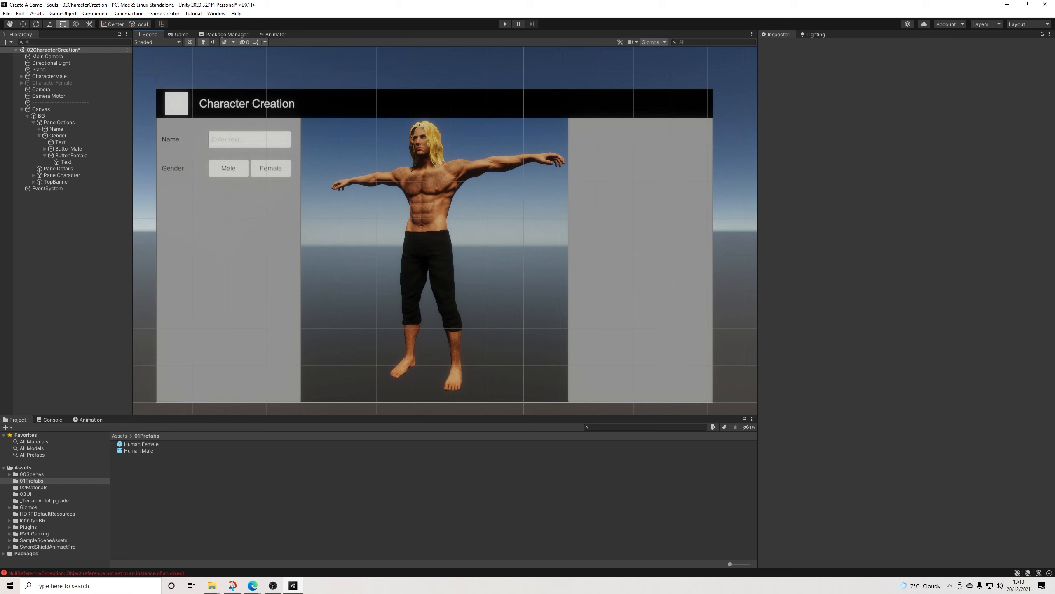
Step: Save the scene and start play mode
left_click(7, 13)
left_click(20, 53)
left_click(505, 24)
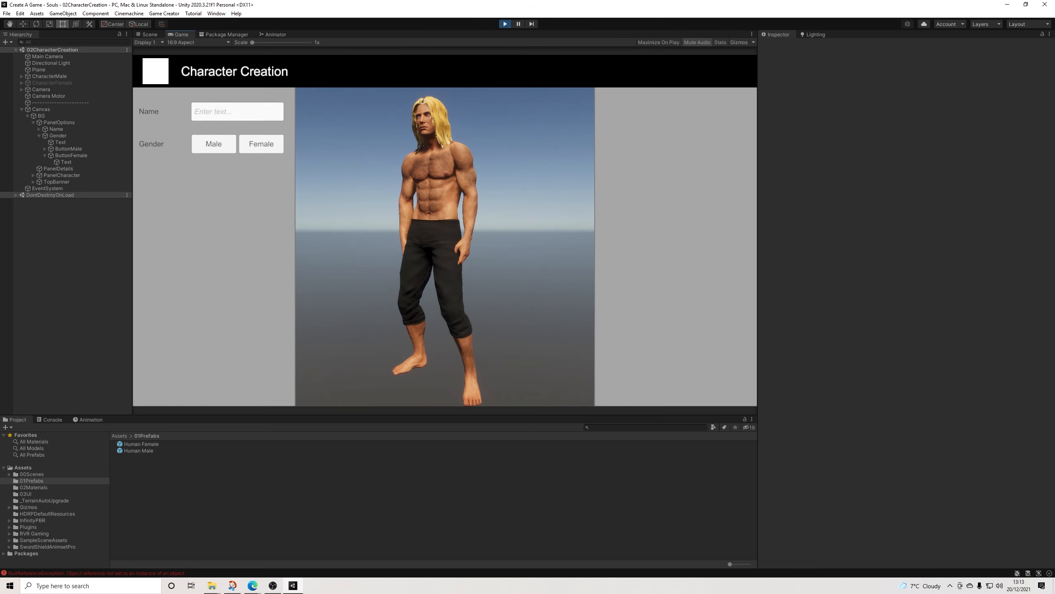
Step: Show the Name and Gender global variables beside the running game and enter RVR in the Name input to test it
left_click(164, 14)
left_click(173, 62)
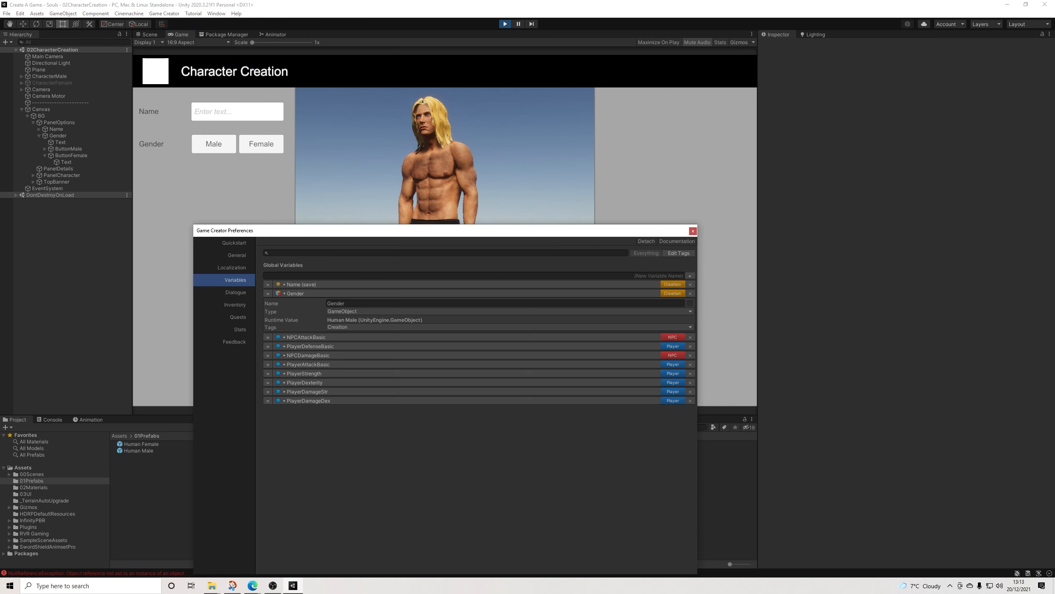
left_click(291, 284)
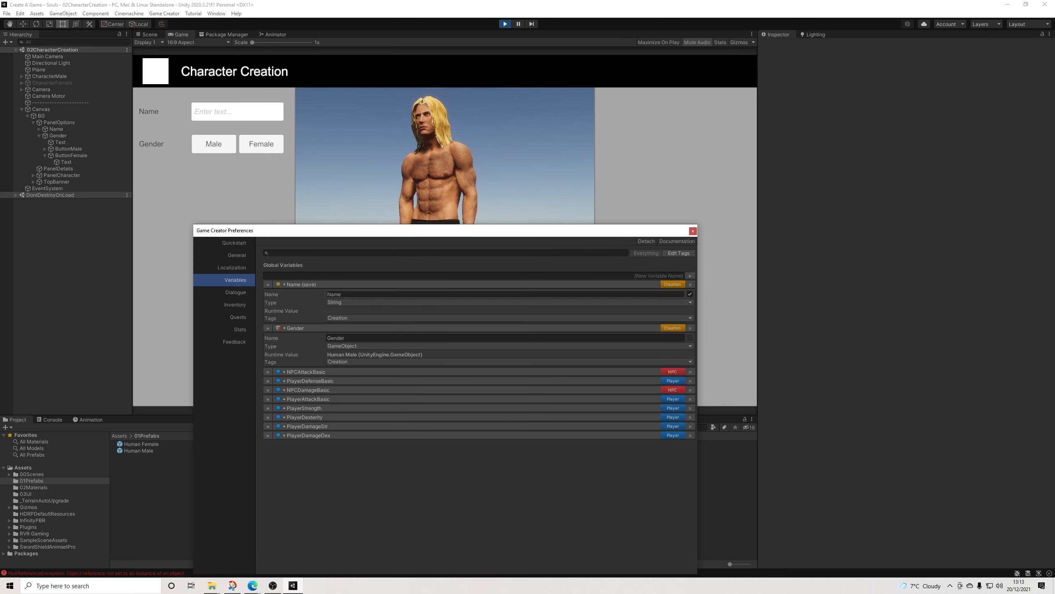
left_click_drag(401, 230, 757, 143)
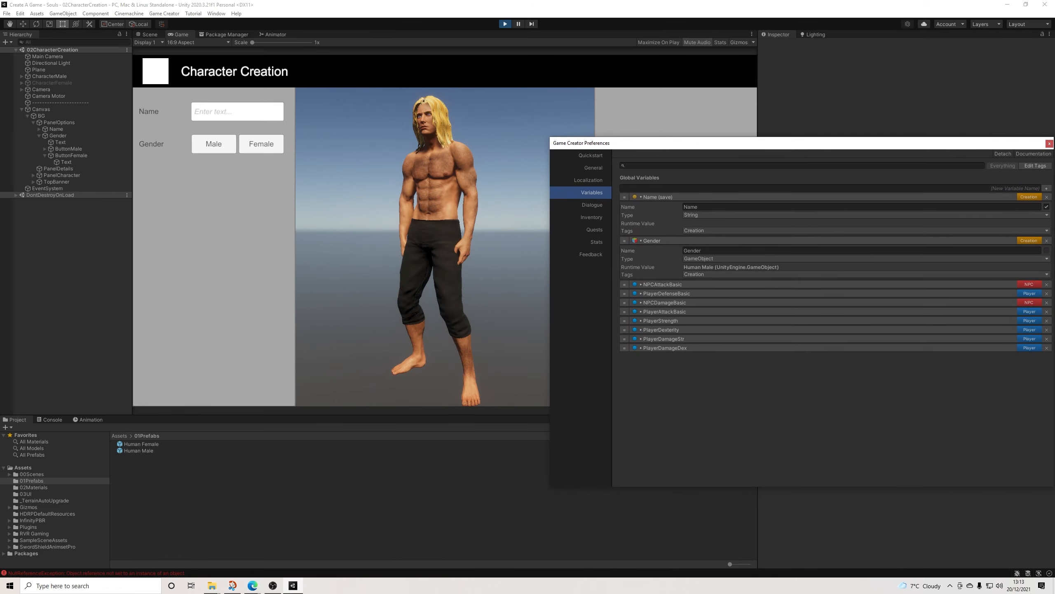
left_click_drag(550, 220, 758, 225)
left_click(233, 111)
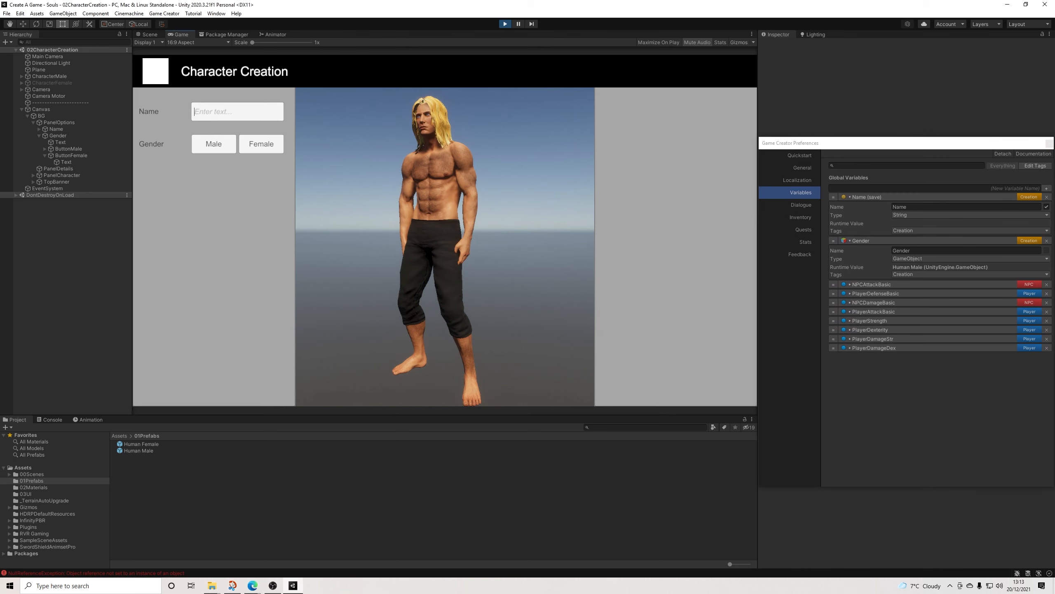
type("RVR")
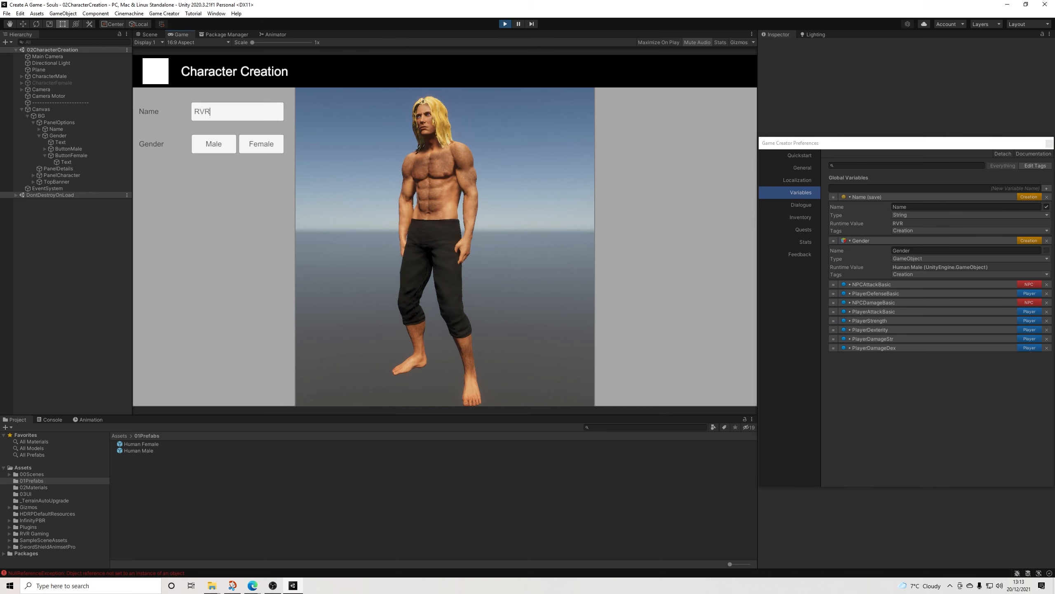
Step: Test the Gender buttons by switching repeatedly between Male and Female, and close the preferences and exit play mode
left_click(214, 145)
left_click(261, 144)
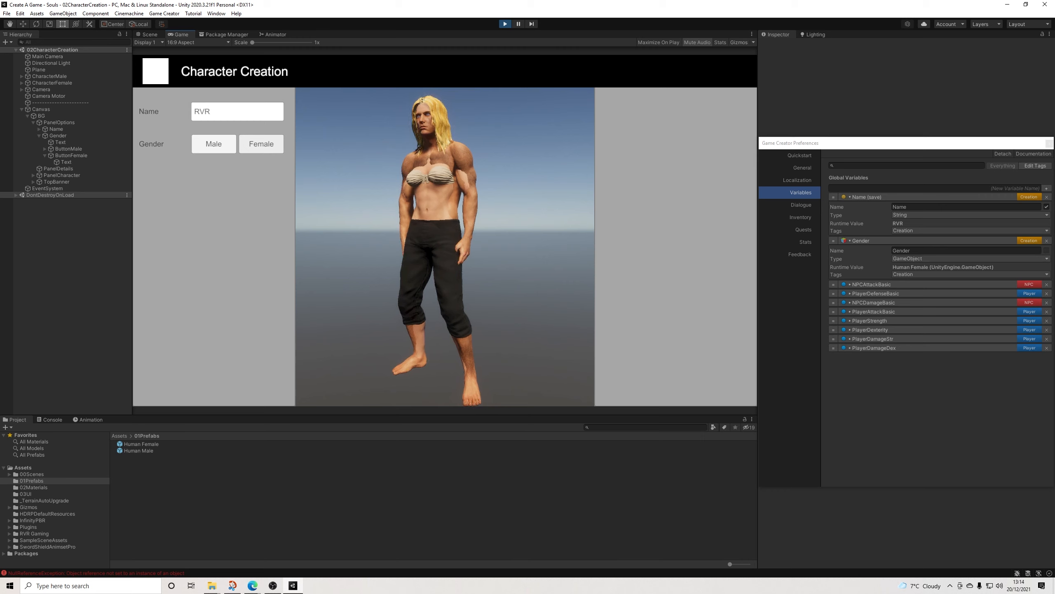
left_click(214, 144)
left_click(262, 144)
left_click(213, 144)
left_click(262, 144)
left_click(214, 144)
left_click(261, 144)
left_click(214, 144)
left_click(262, 144)
left_click(214, 144)
left_click(261, 144)
left_click(214, 144)
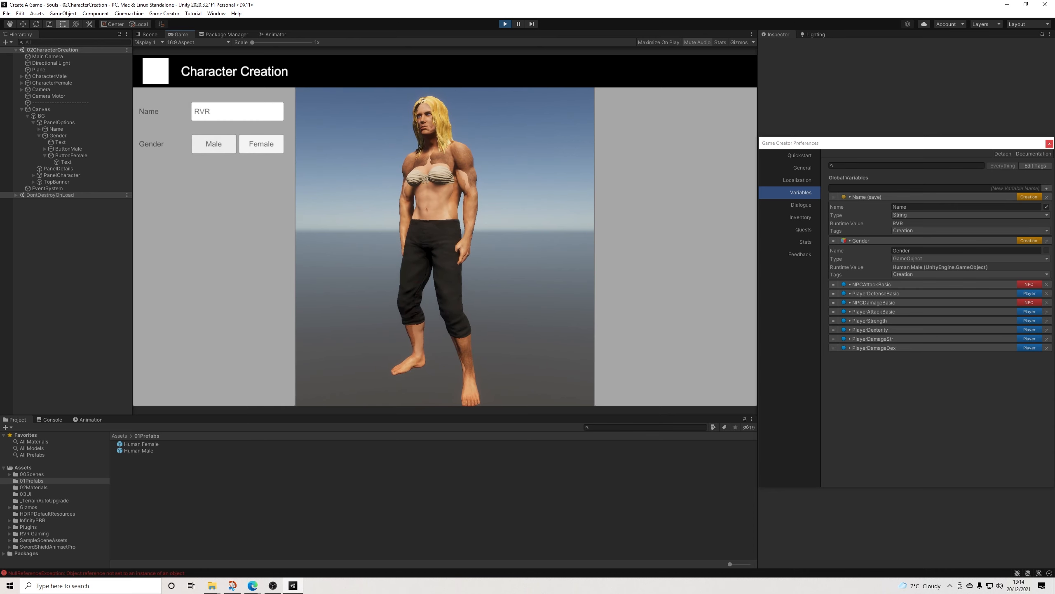
left_click(1049, 143)
key("ctrl+p")
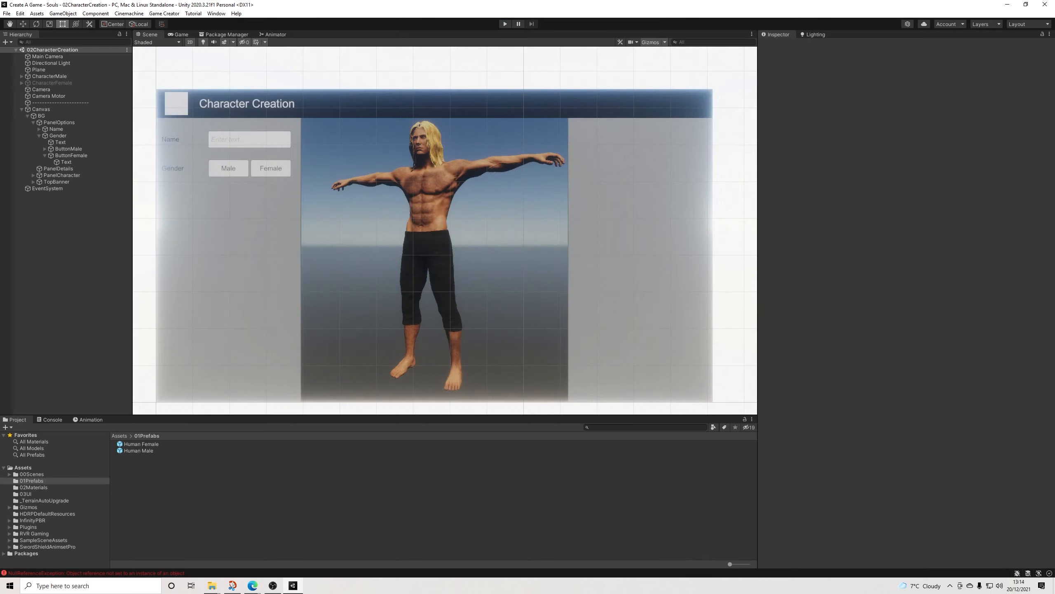
Step: Duplicate ButtonMale's Set Active action, target the copy at CharacterFemale and make it deactivate that object
left_click(228, 168)
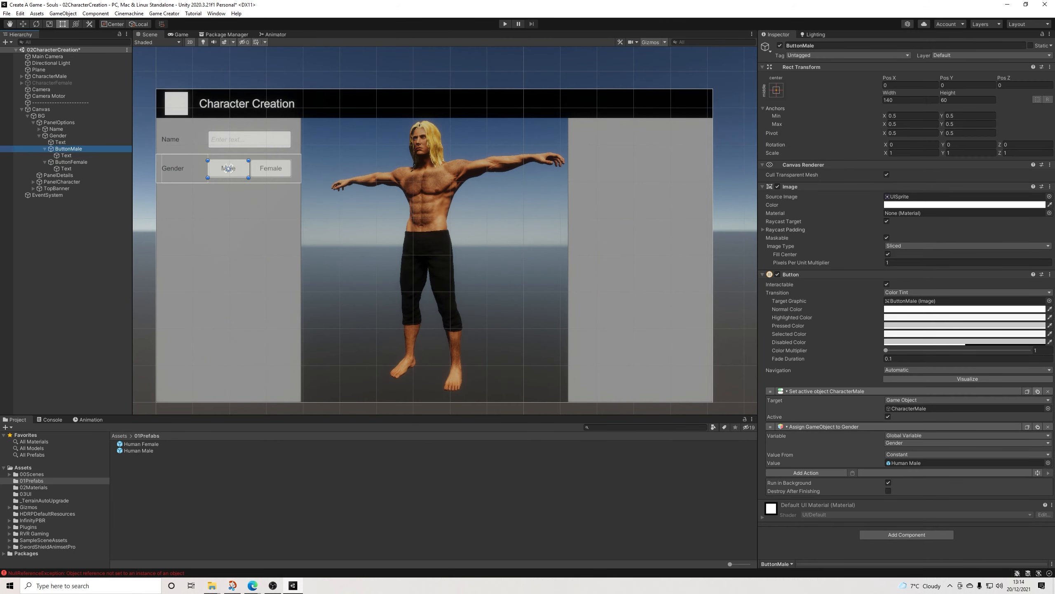
left_click(1038, 391)
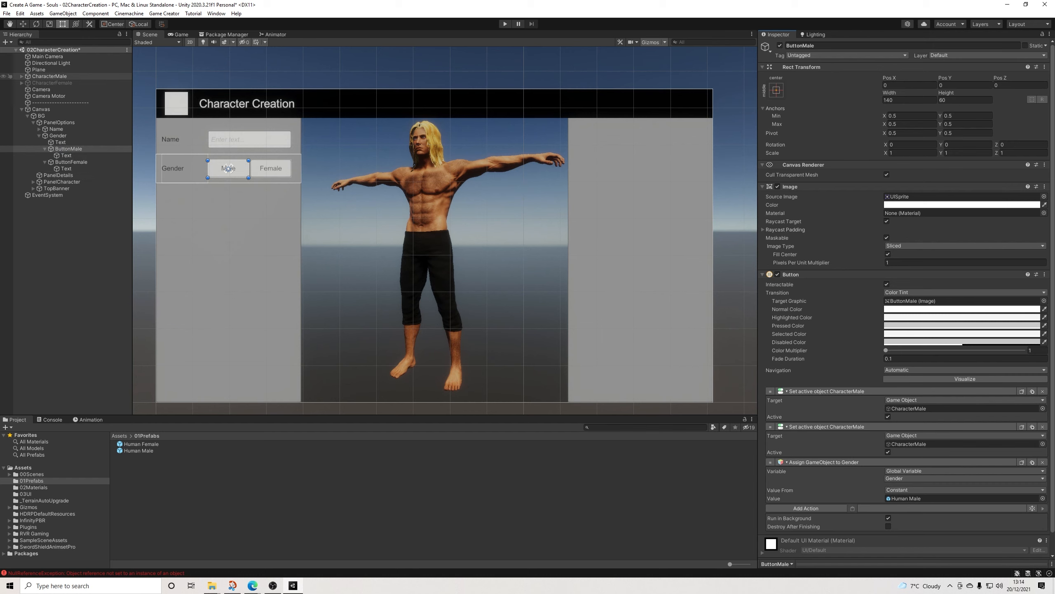
left_click_drag(52, 83, 914, 445)
left_click(888, 452)
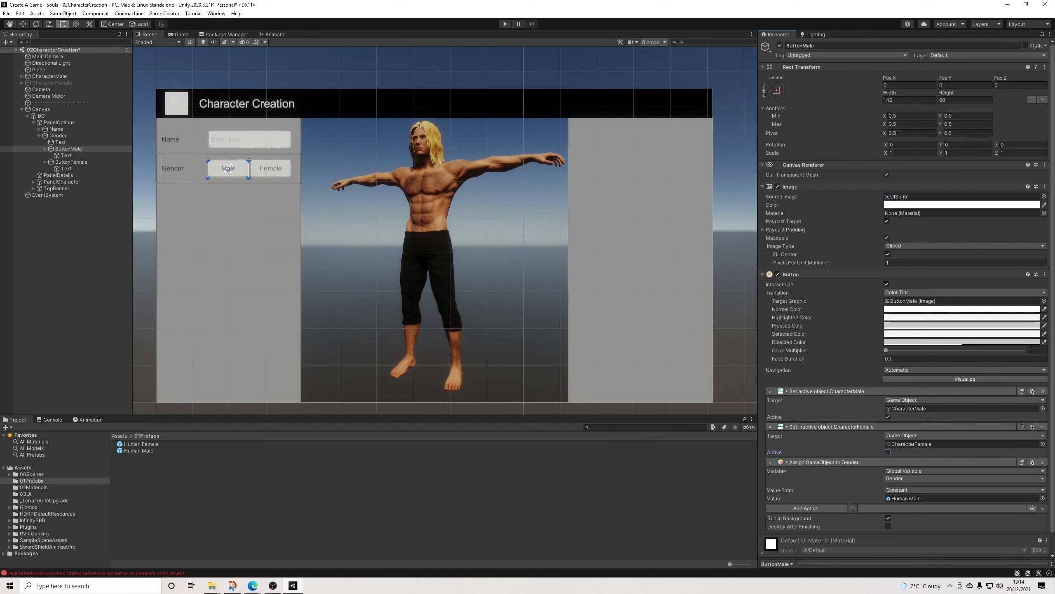
Step: Duplicate ButtonFemale's Set Active action, target the copy at CharacterMale and make it deactivate that object
left_click(71, 162)
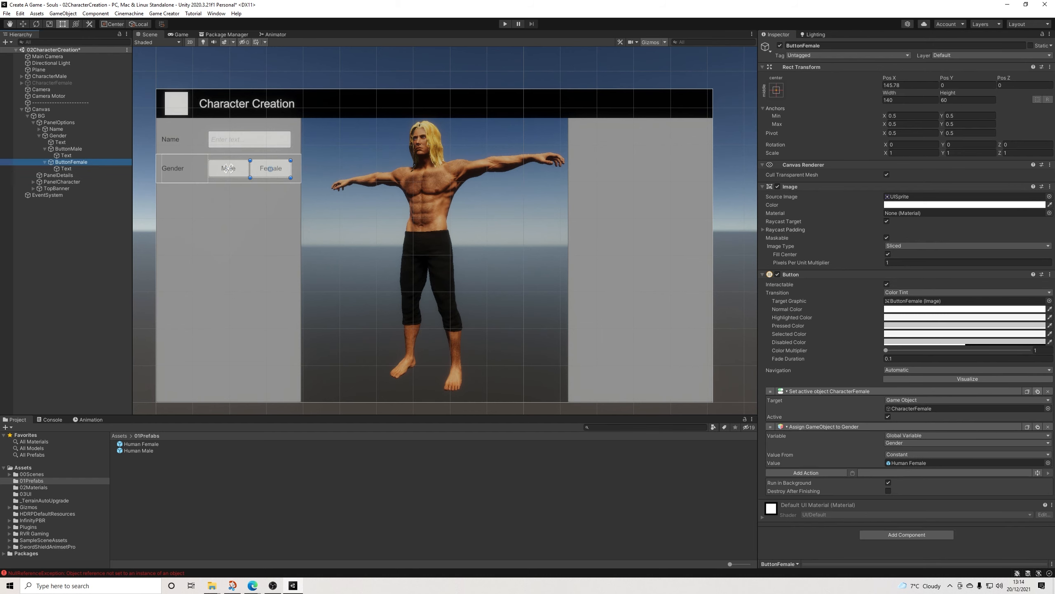
left_click(1038, 391)
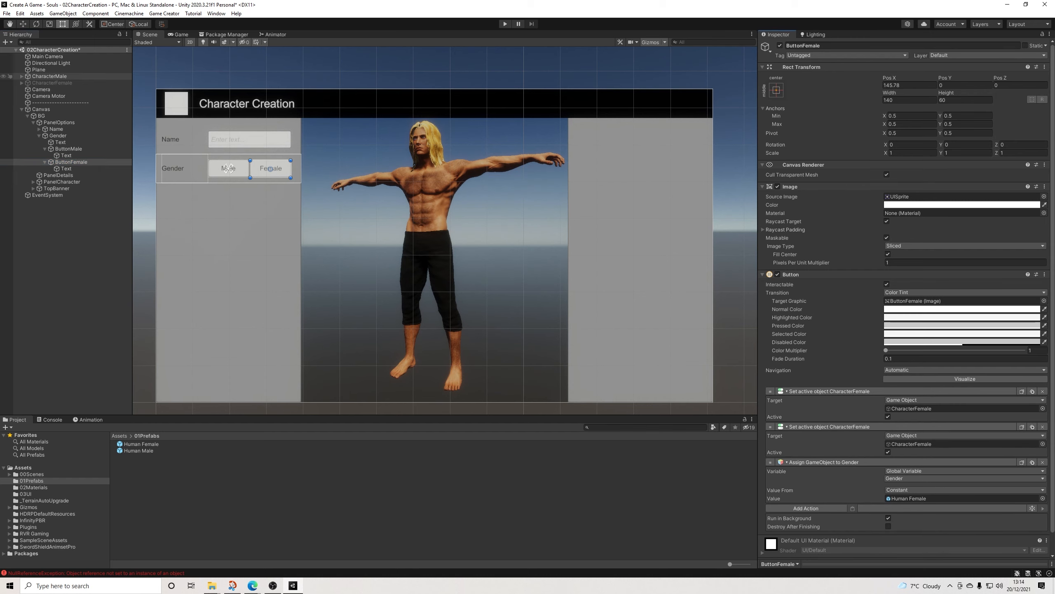
left_click_drag(49, 76, 906, 444)
left_click(888, 452)
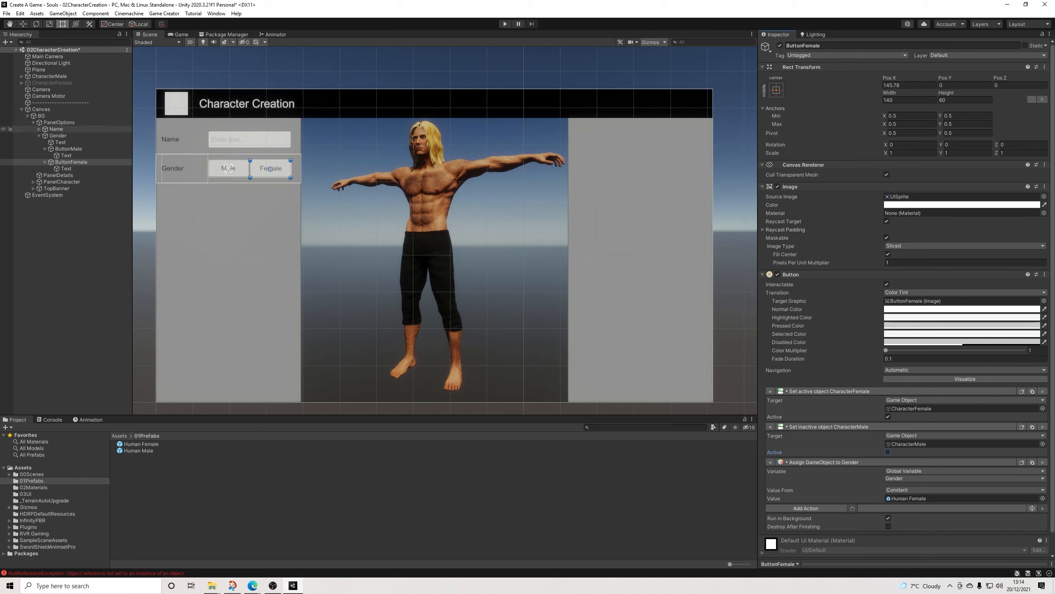
Step: Duplicate the Gender row and place the copy directly beneath it at Pos Y 166
left_click(39, 136)
left_click(228, 168)
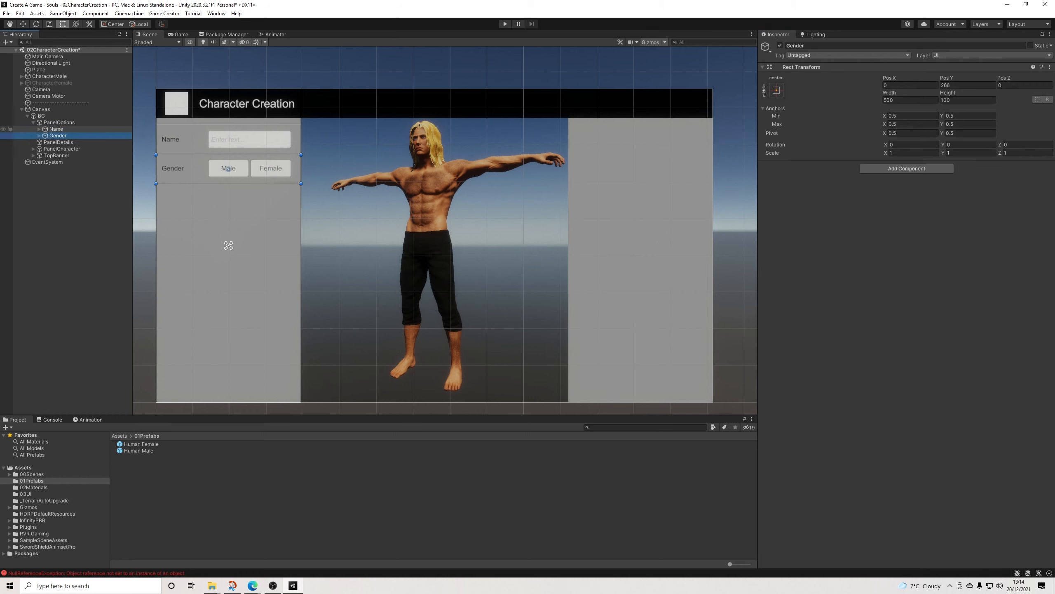
key("ctrl+d")
left_click_drag(228, 168, 228, 197)
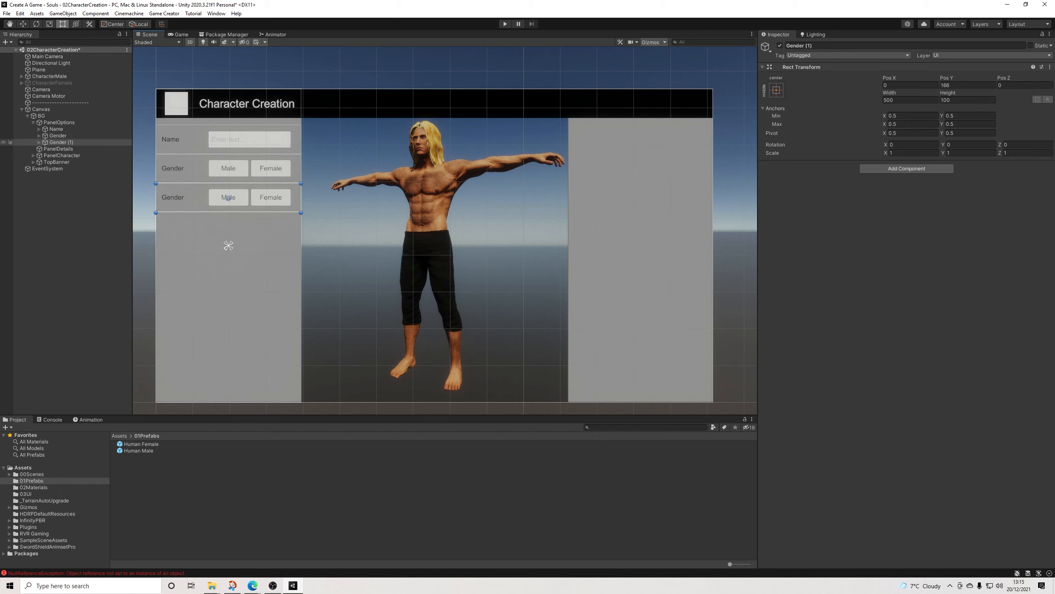
Step: Rename the duplicated Gender row Class and select its Text child
left_click(40, 142)
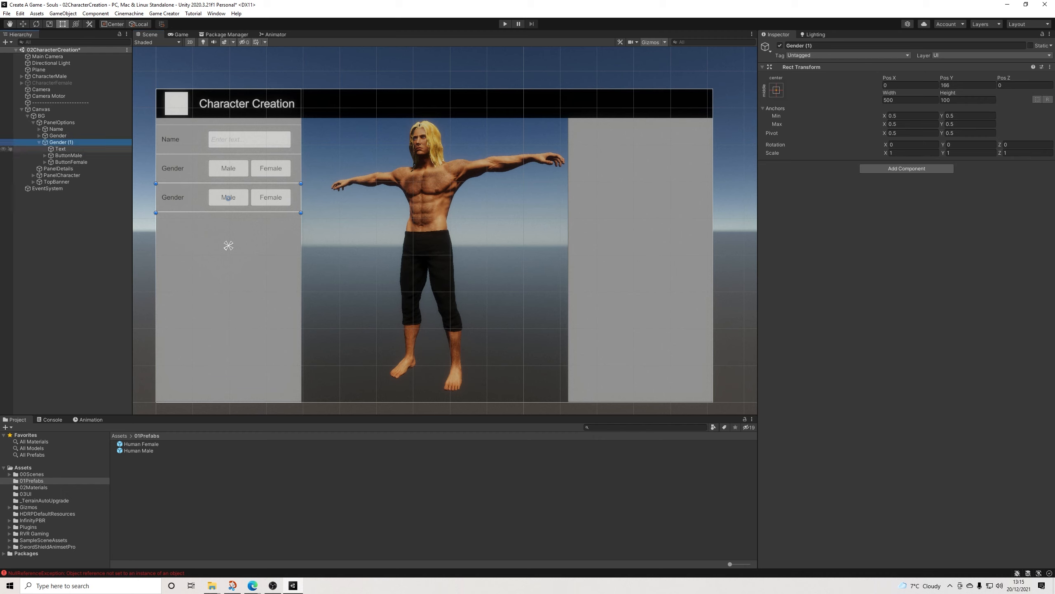
left_click(825, 46)
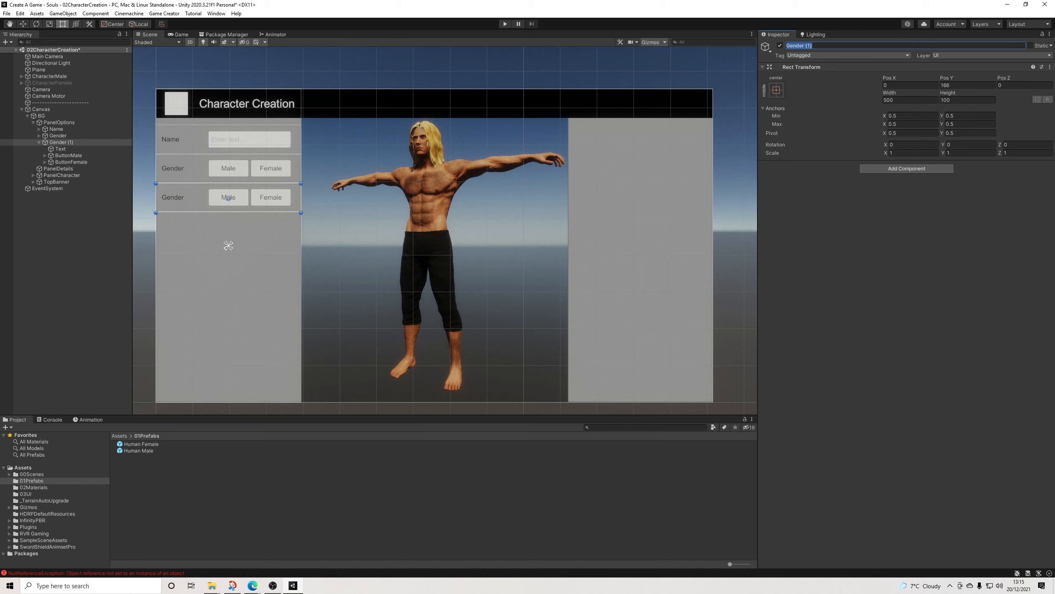
type("Class")
key("Return")
left_click(60, 149)
left_click(803, 46)
type("Class")
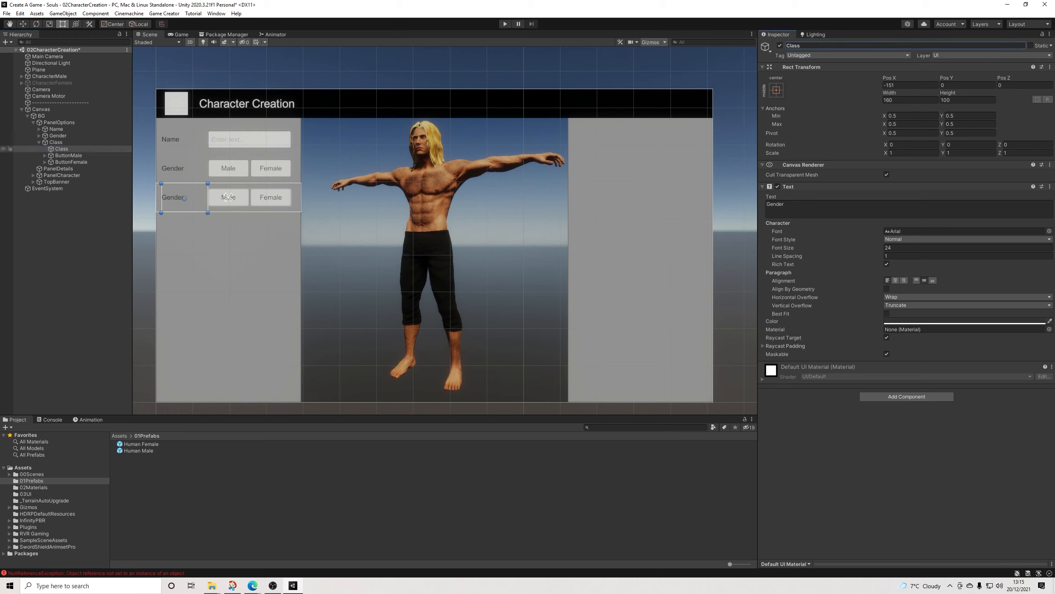
key("ctrl+z")
Step: Set the new row's label text to Class
left_click(797, 206)
type("Class")
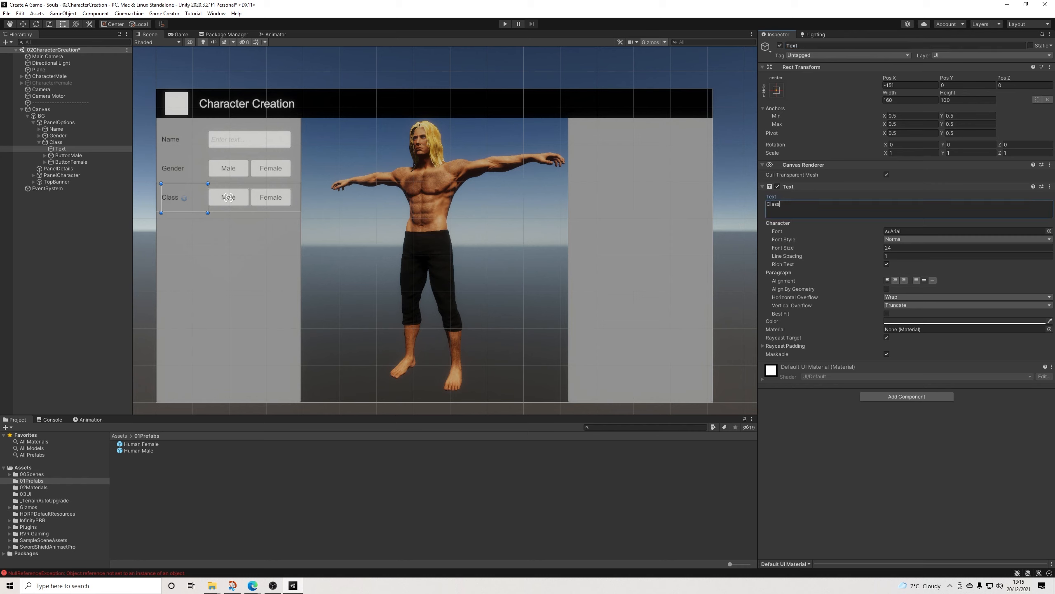
left_click(66, 249)
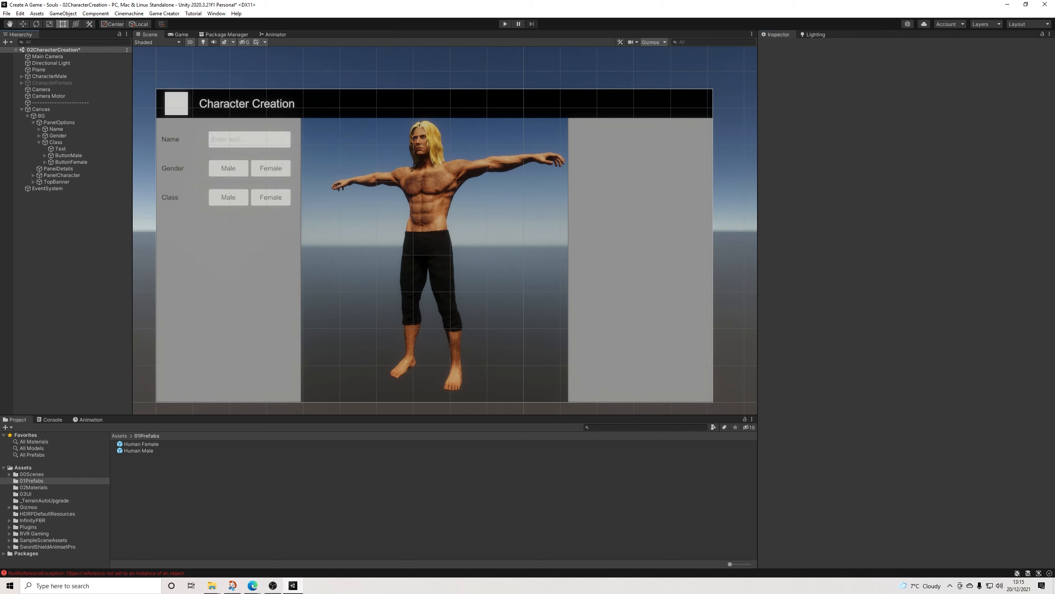
left_click(228, 197)
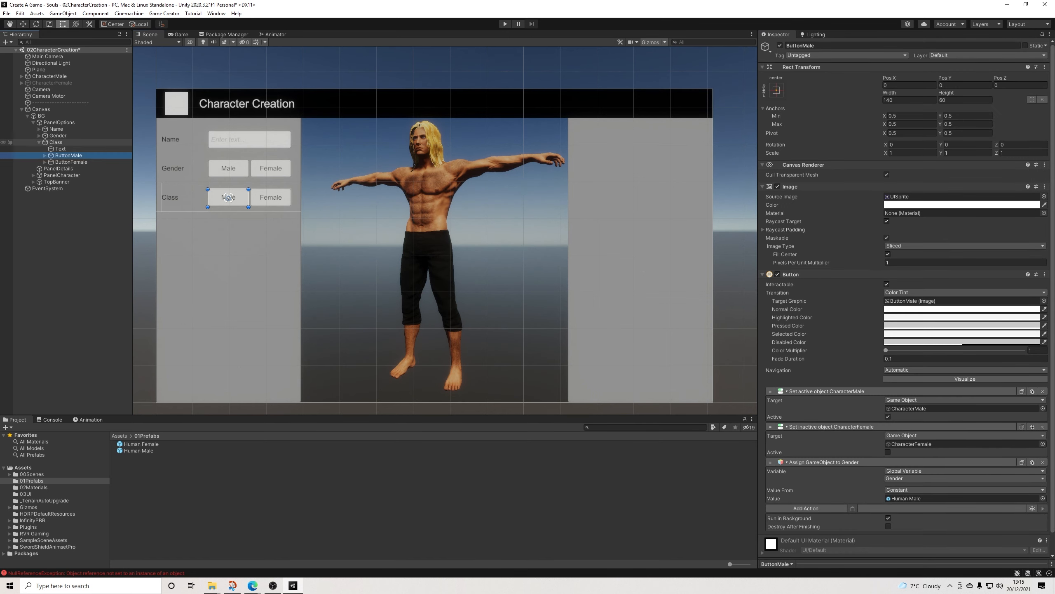
left_click(40, 142)
left_click(228, 197)
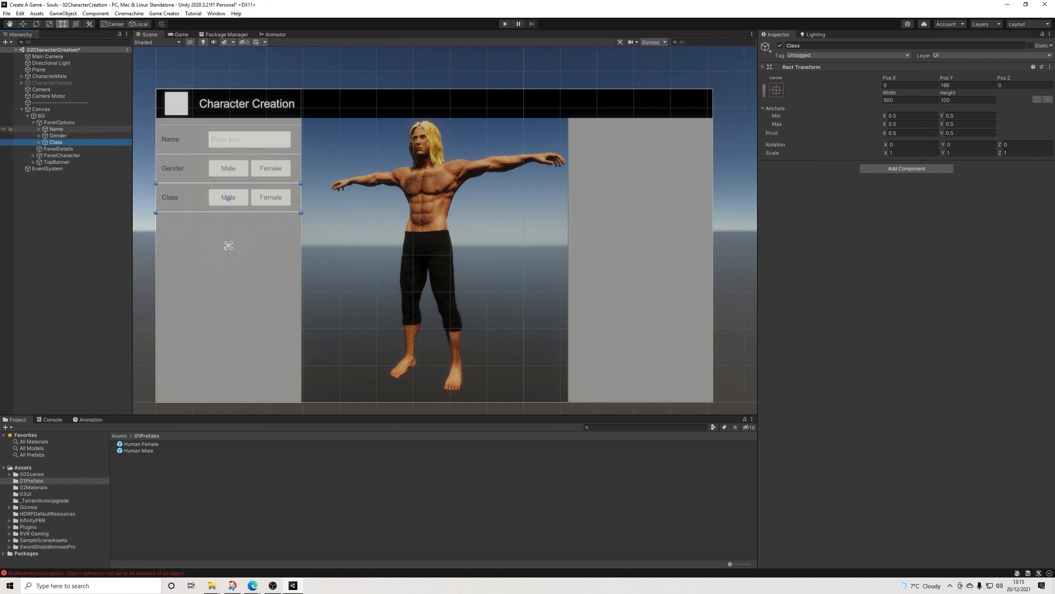
left_click(40, 129, "alt")
left_click(40, 129)
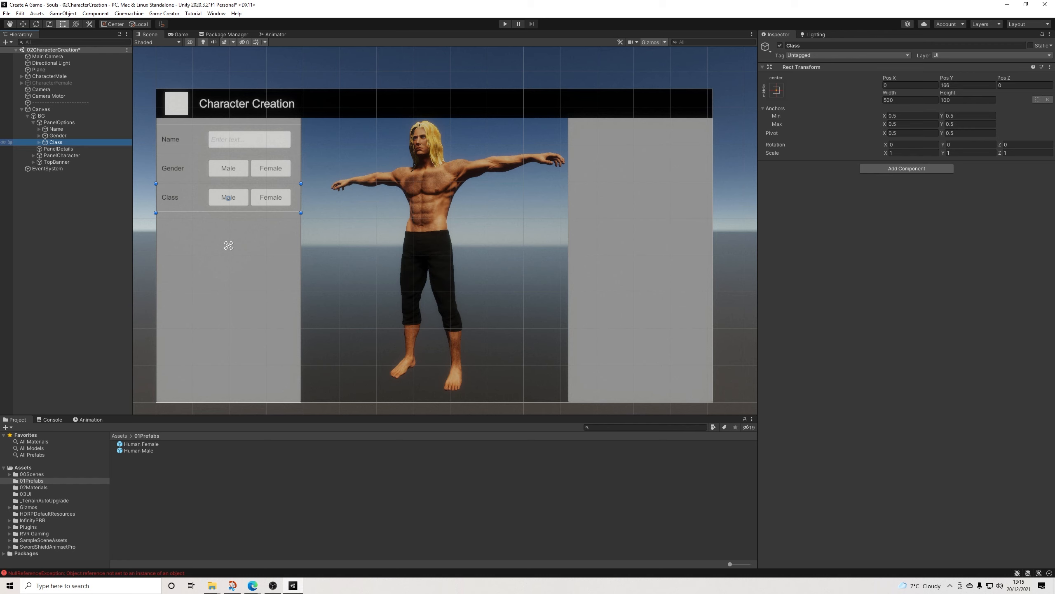
Step: Delete ButtonFemale from the Class row
left_click(40, 142)
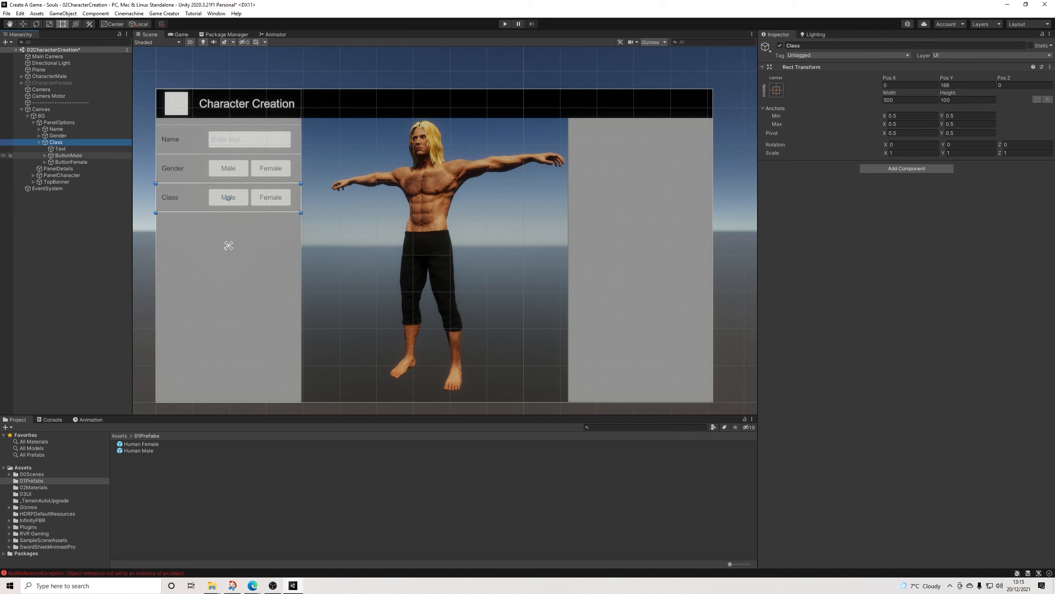
left_click(70, 162)
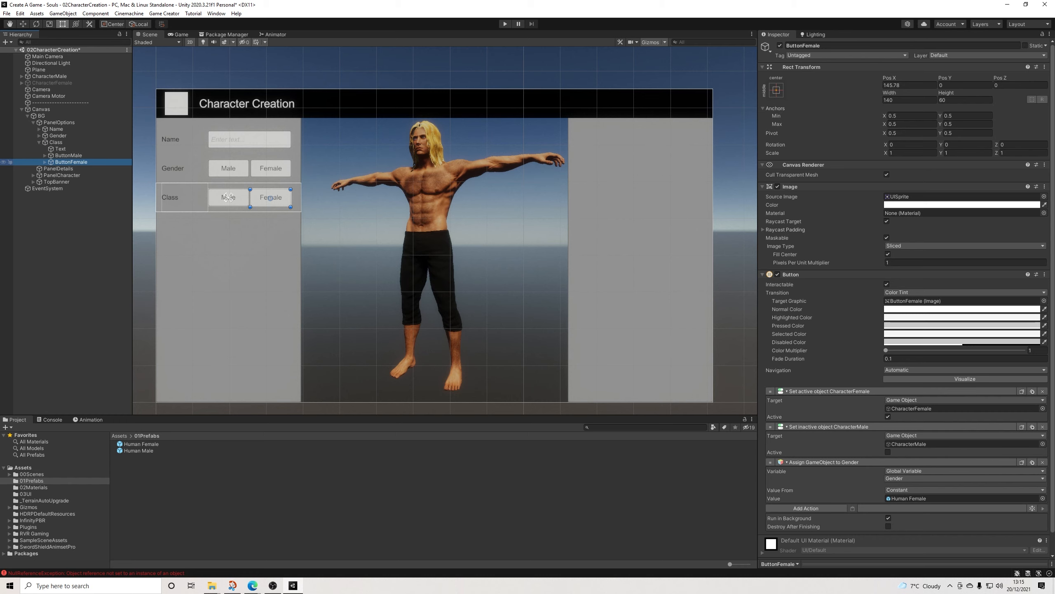
key("Delete")
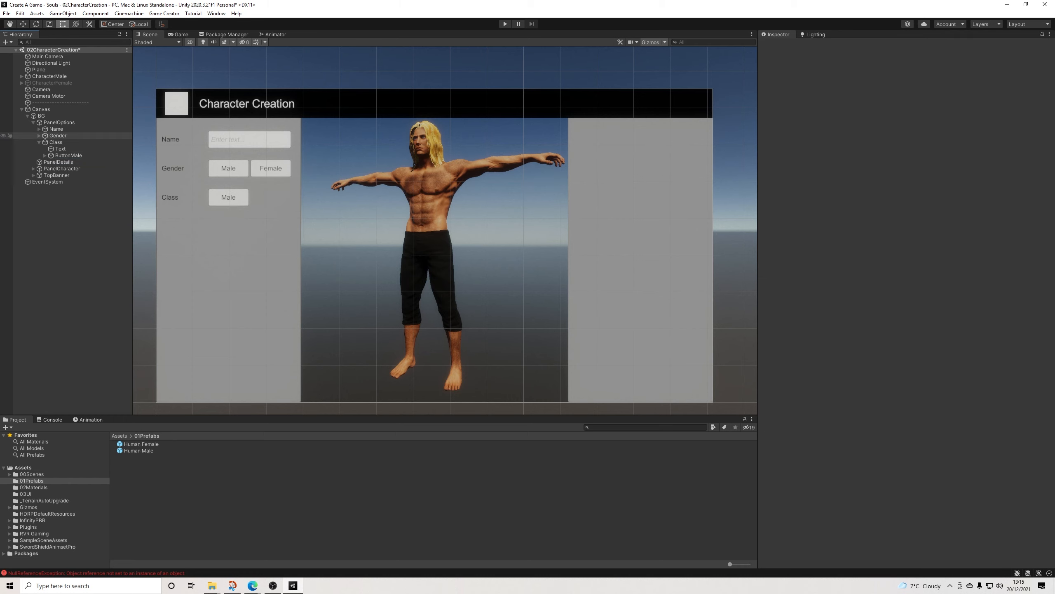
Step: Set the Class row button's width to 286.7759, matching the Name input field, and align it beneath that field at Pos X 72.38795
left_click(228, 139)
key("F2")
left_click(909, 100)
key("ctrl+c")
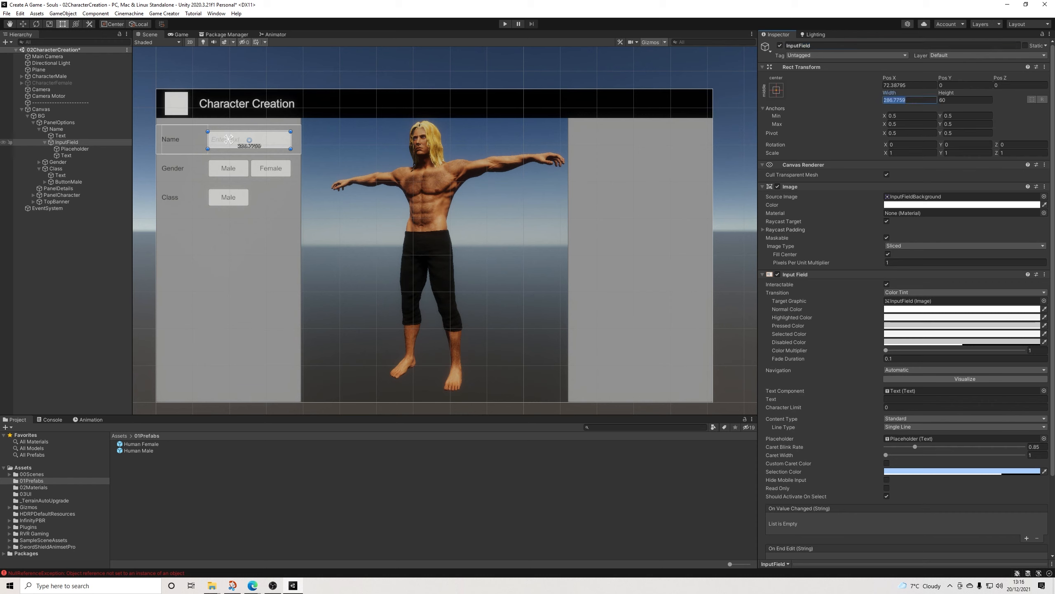
left_click(39, 129)
left_click(68, 155)
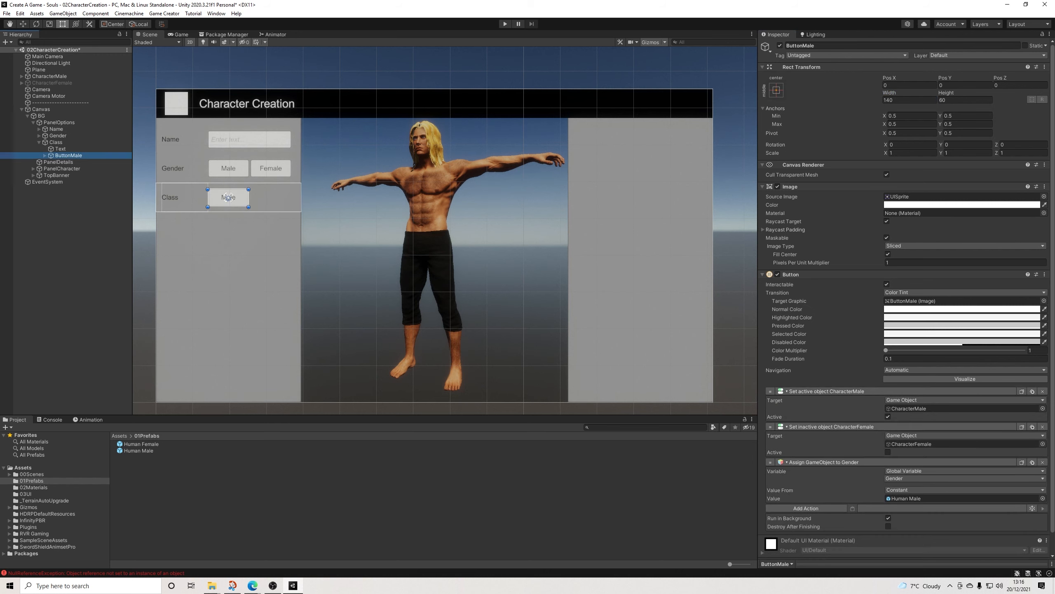
left_click(910, 100)
key("ctrl+v")
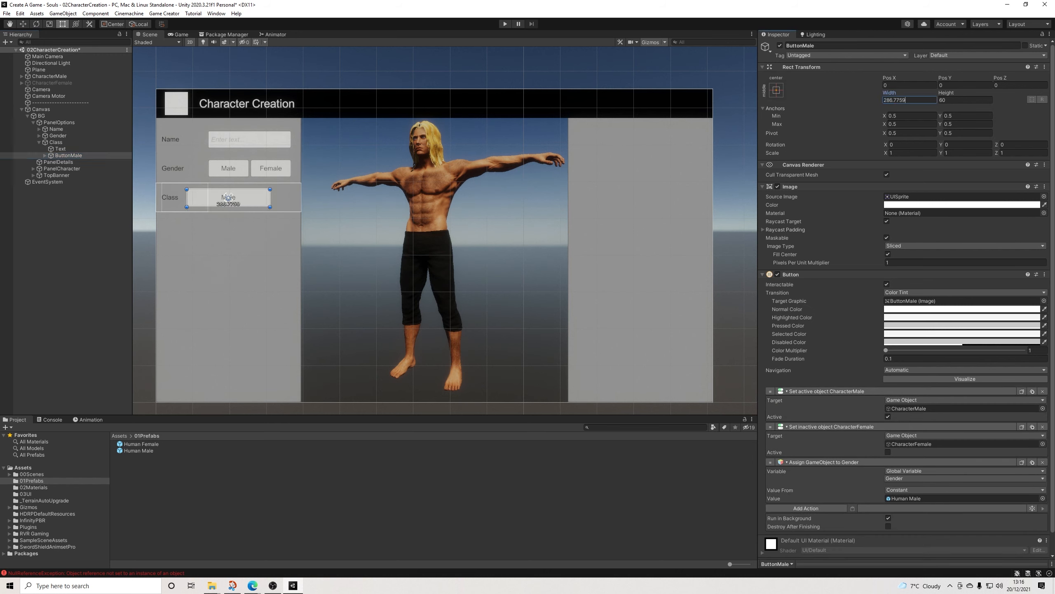
left_click_drag(227, 197, 249, 197)
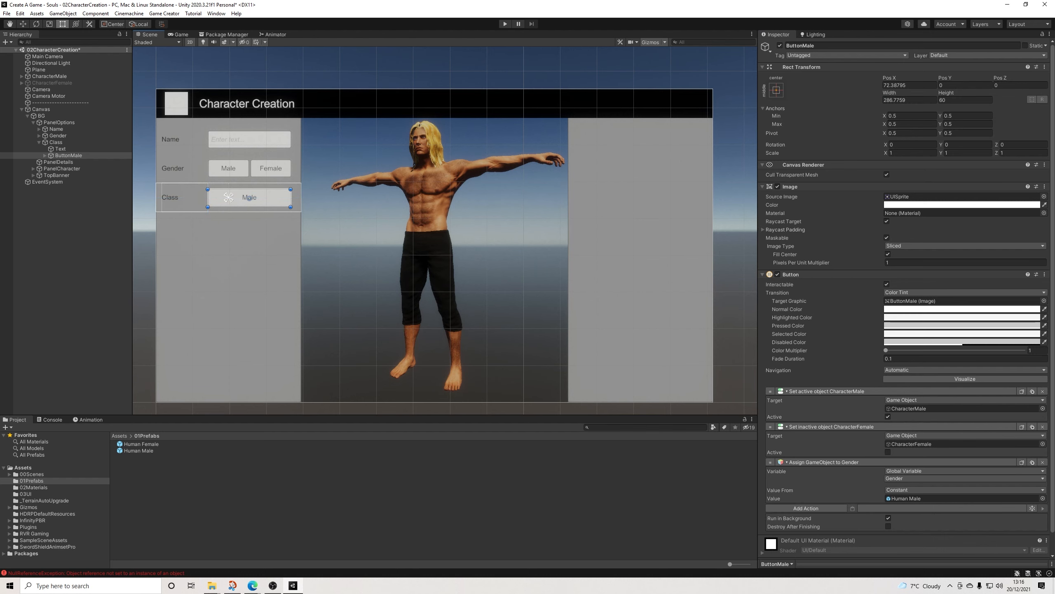
Step: Set the Class row button's Text child to read Select Class
left_click(45, 156)
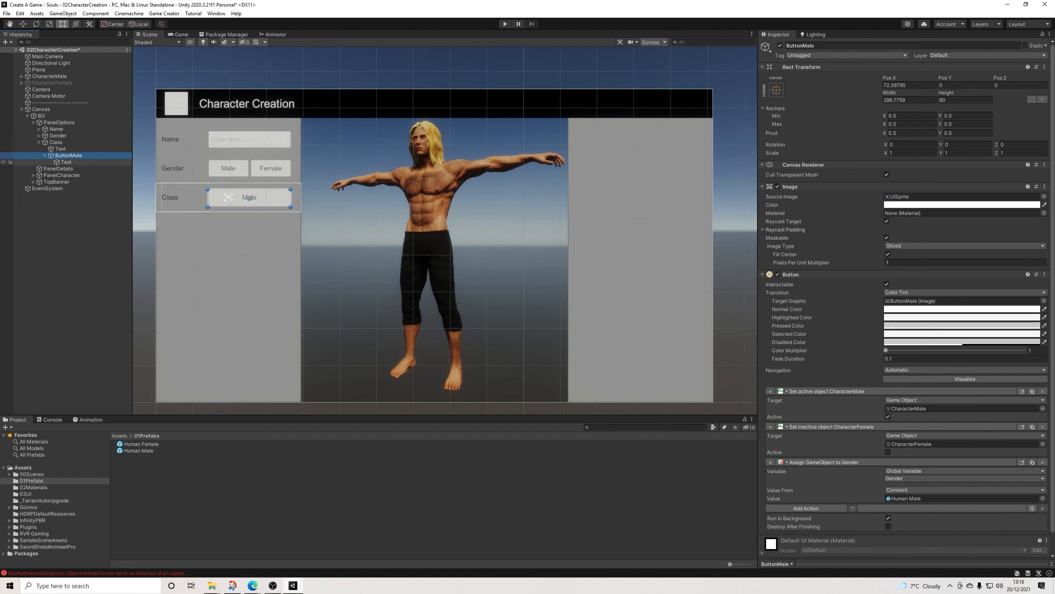
left_click(66, 162)
left_click(810, 208)
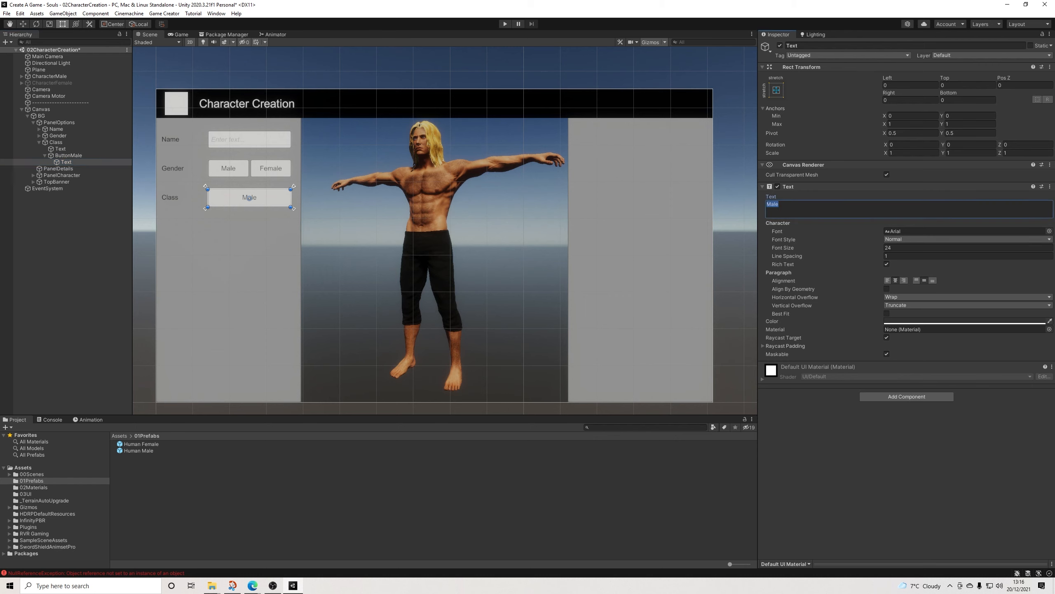
type("Selec")
key("BackSpace")
key("BackSpace")
key("BackSpace")
key("BackSpace")
key("BackSpace")
type("Select Class")
key("ctrl+a")
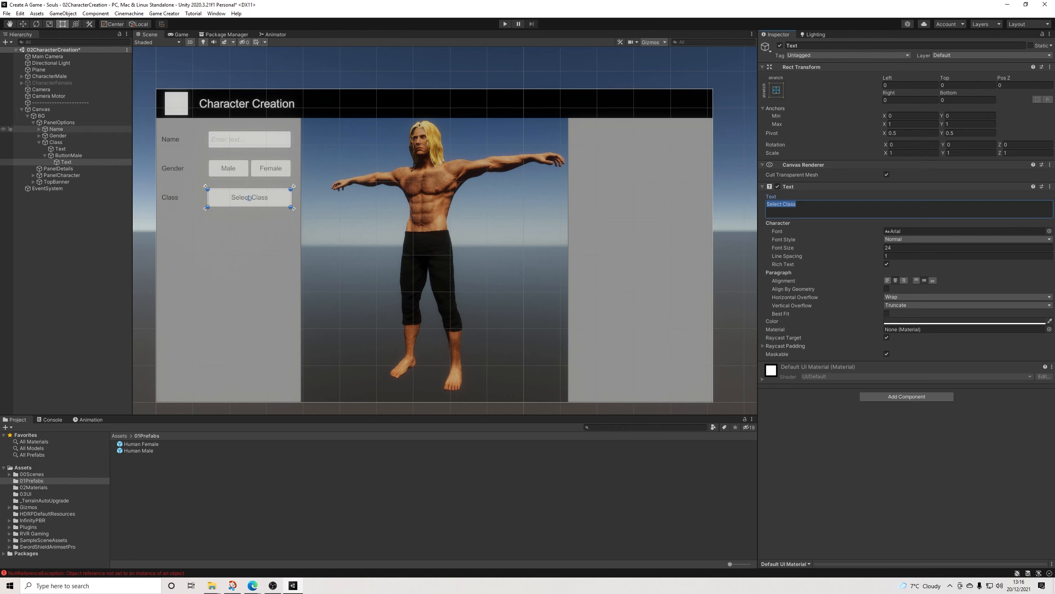
Step: Copy the Text component of the Name input field's Placeholder and paste its values onto the Class button's Text
left_click(228, 139)
left_click(74, 148)
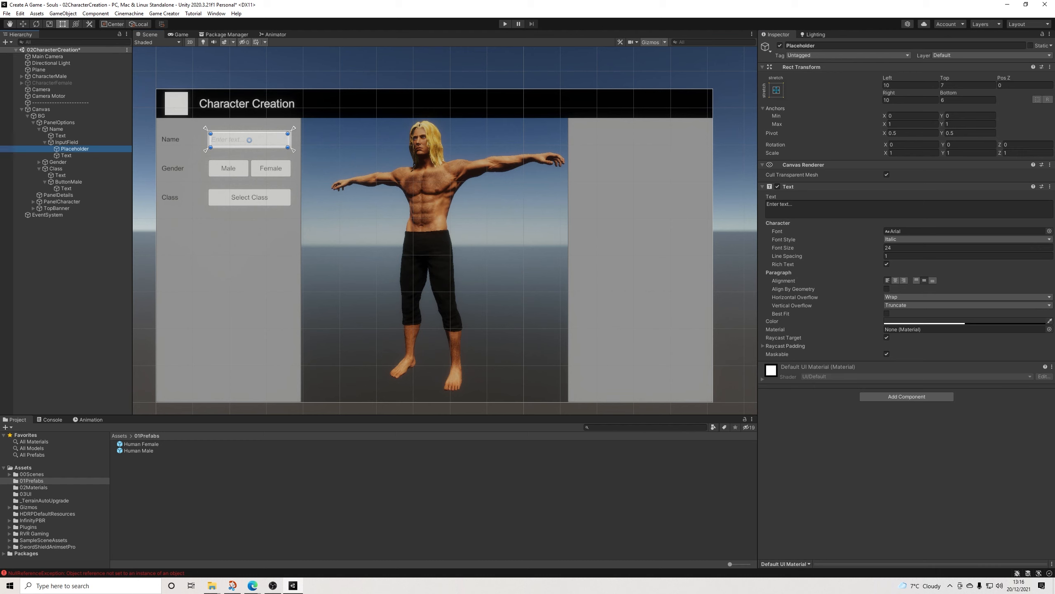
left_click(1050, 187)
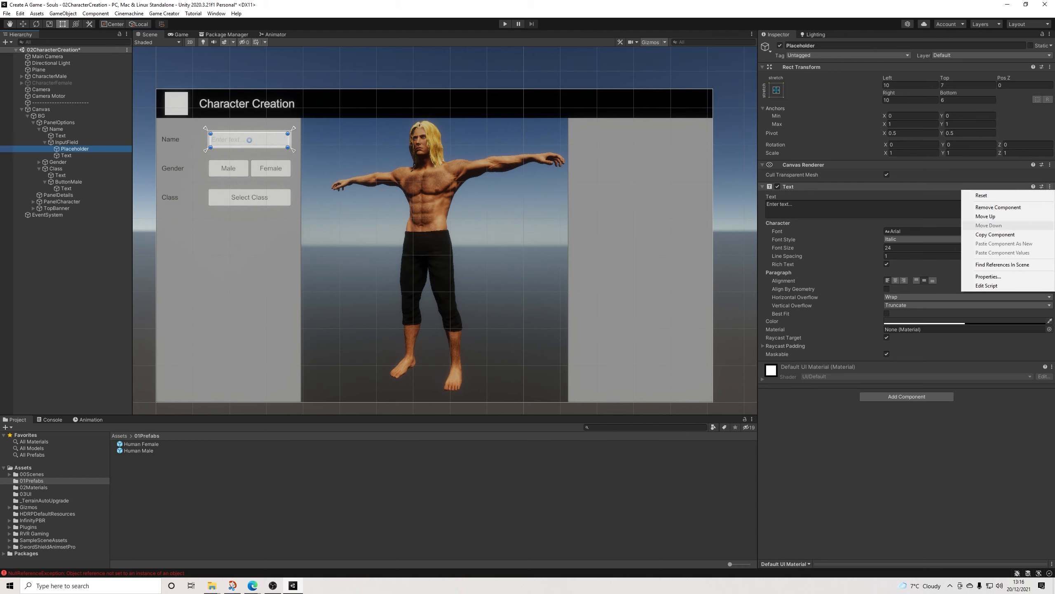
left_click(995, 234)
left_click(66, 188)
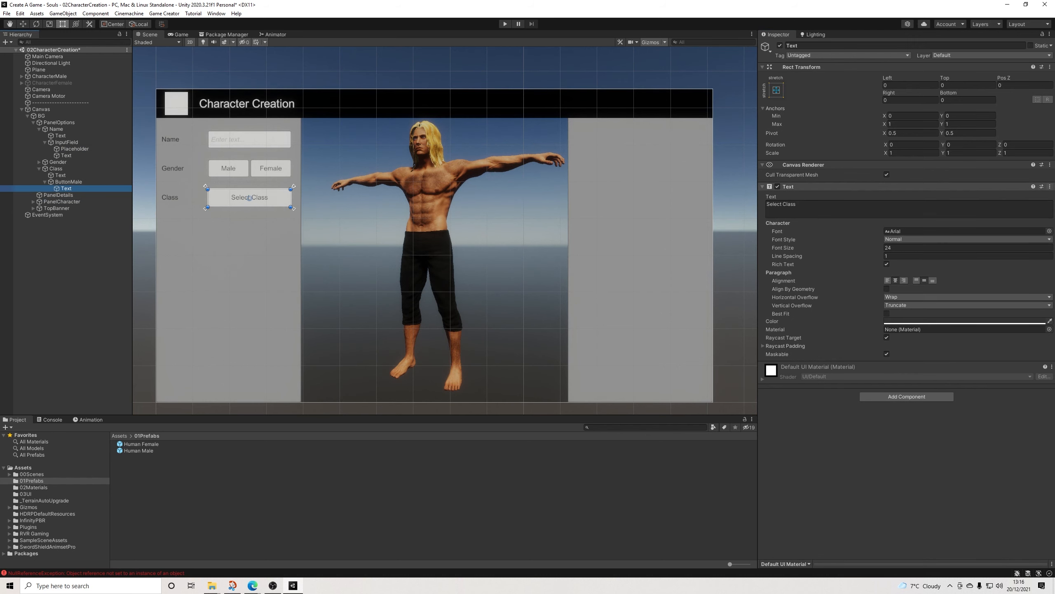
left_click(1050, 186)
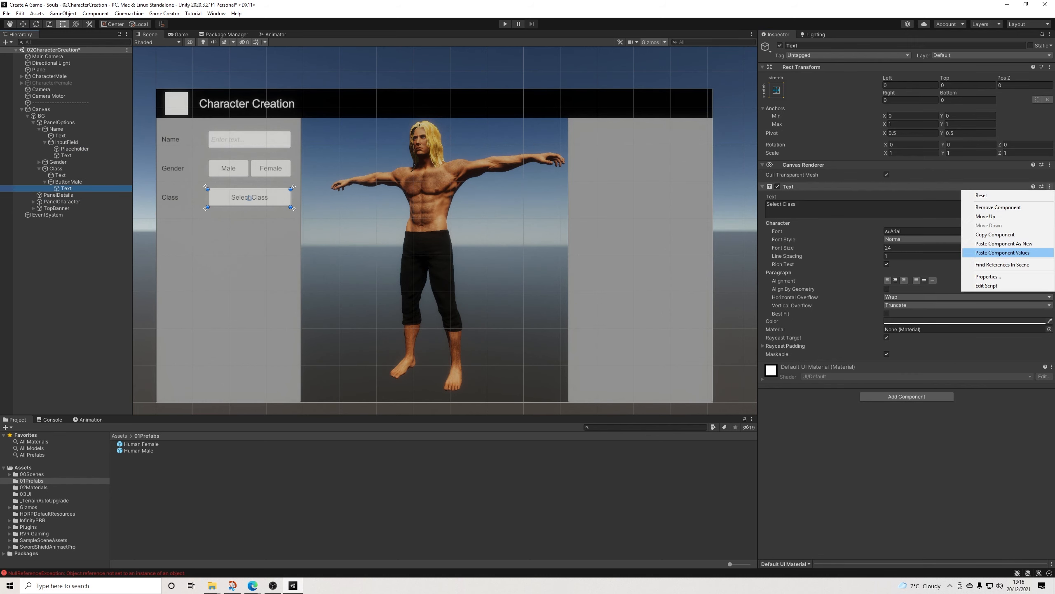
left_click(1003, 253)
Step: Change the Class button's text to "Select Class..."
left_click(898, 209)
key("ctrl+a")
left_click(767, 204)
type("Select Class")
key("Delete")
key("Delete")
key("Delete")
key("Delete")
key("Delete")
key("Delete")
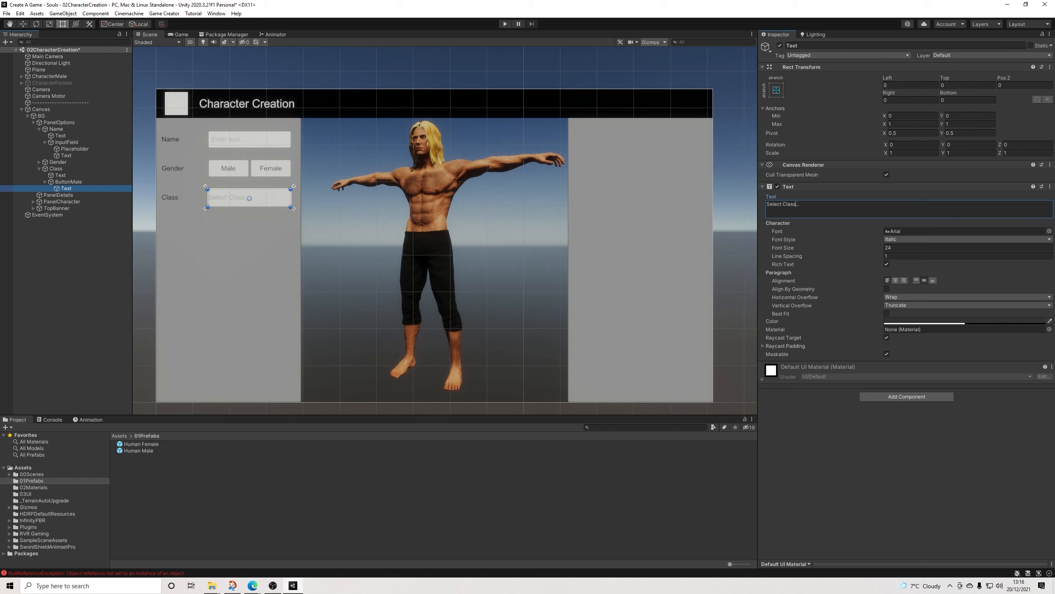
Step: Set the Class button text's offsets to Left 10, Top 7, Right 10 and Bottom 6, as on the Name Placeholder
left_click(902, 86)
type("10")
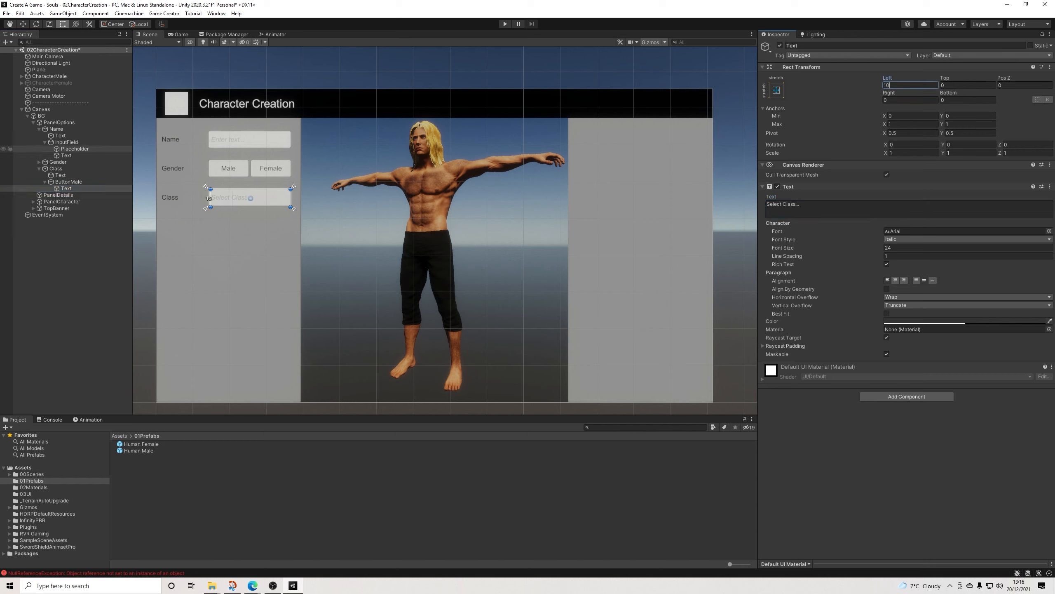
left_click(74, 148)
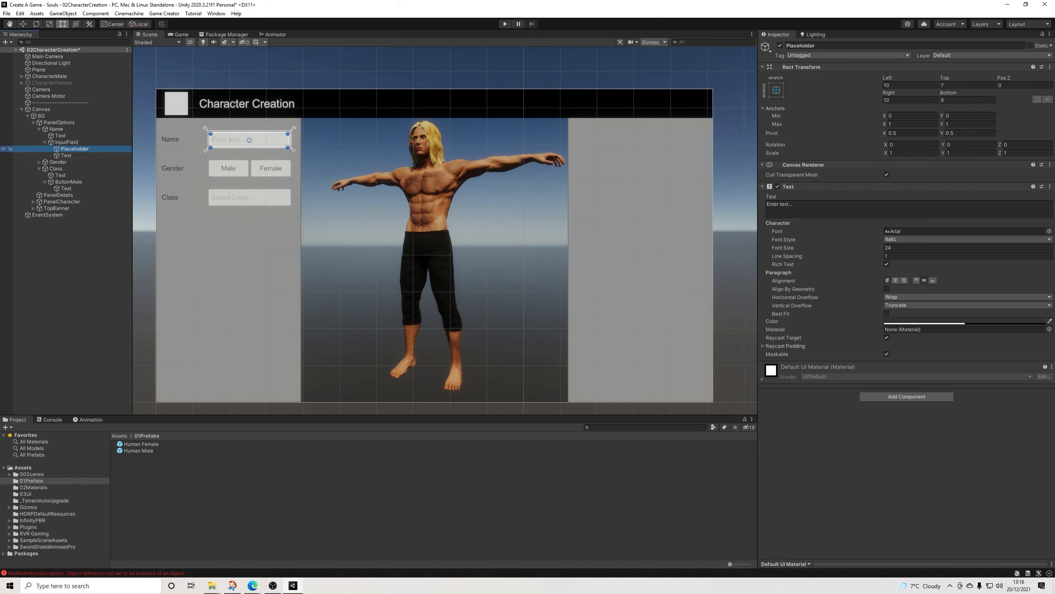
left_click(66, 188)
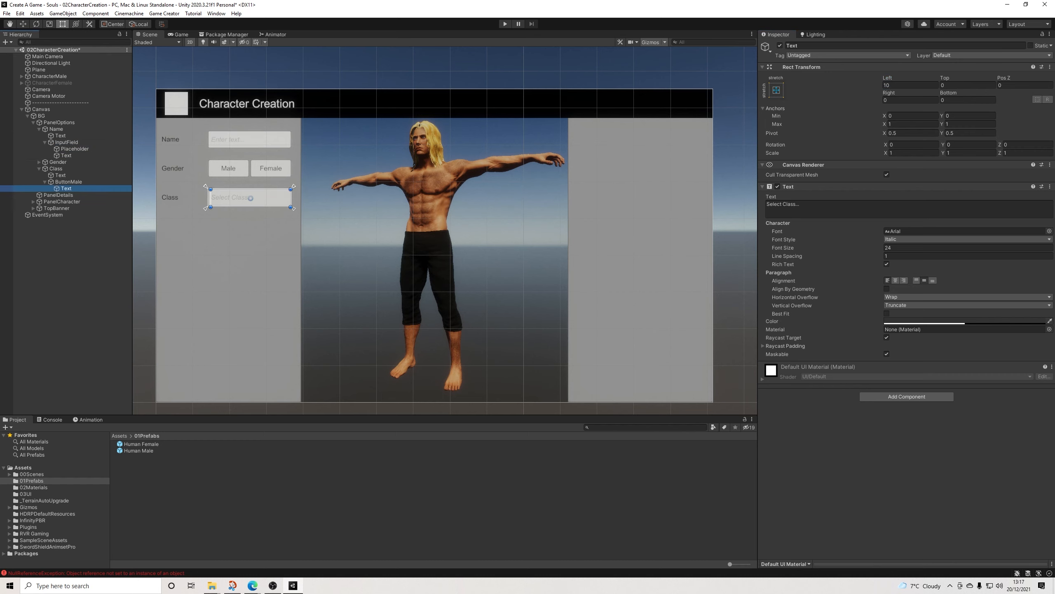
left_click(968, 86)
type("7")
key("Tab")
key("Tab")
type("10")
key("Tab")
type("6")
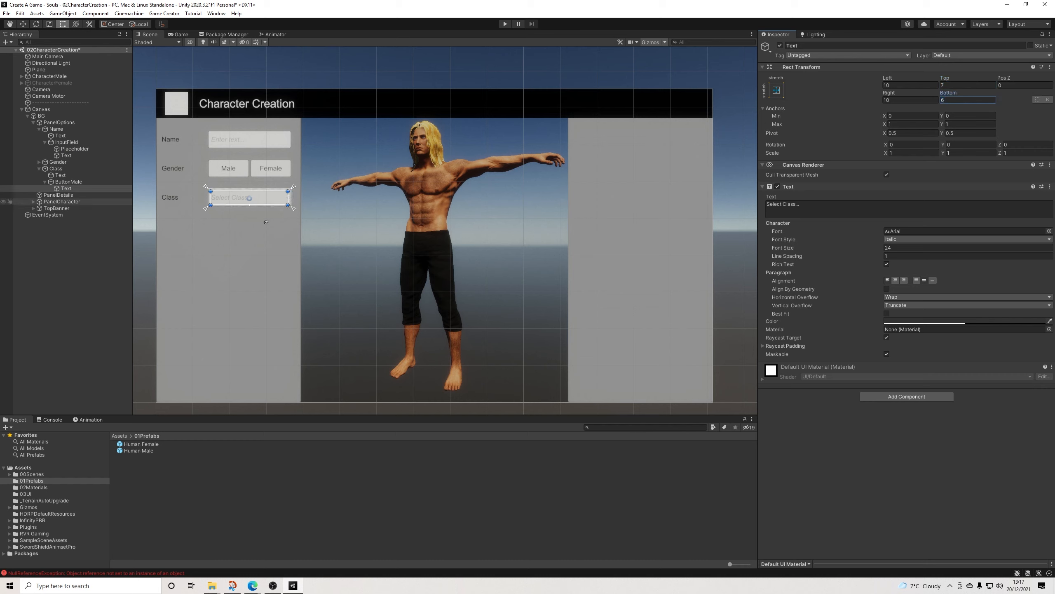
Step: Rename the Class button's Text child PlaceHolder and clear the selection
key("Tab")
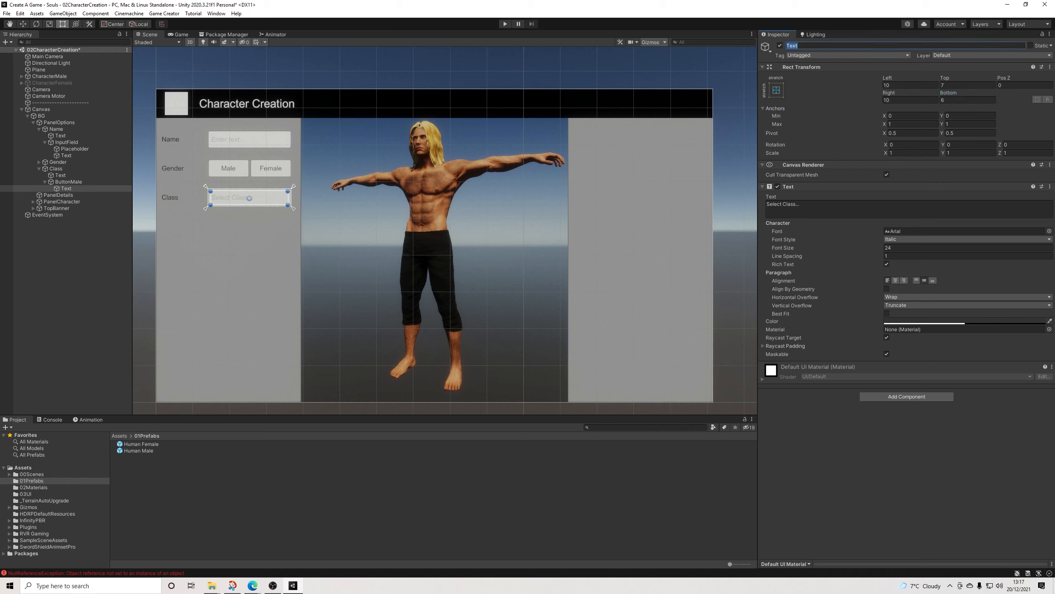
type("PlaceHolder")
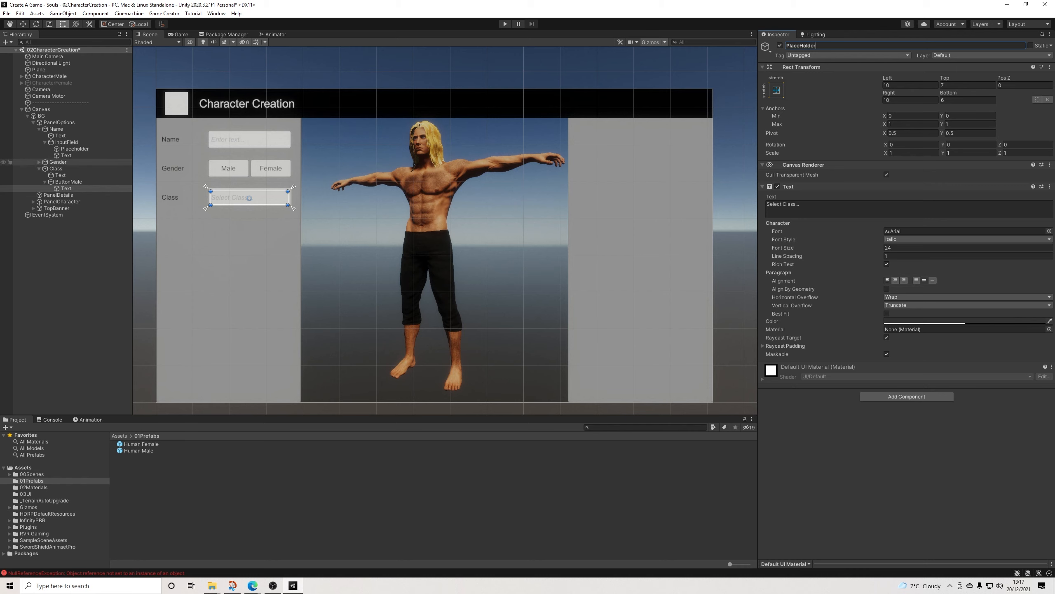
left_click(69, 181)
left_click(75, 189)
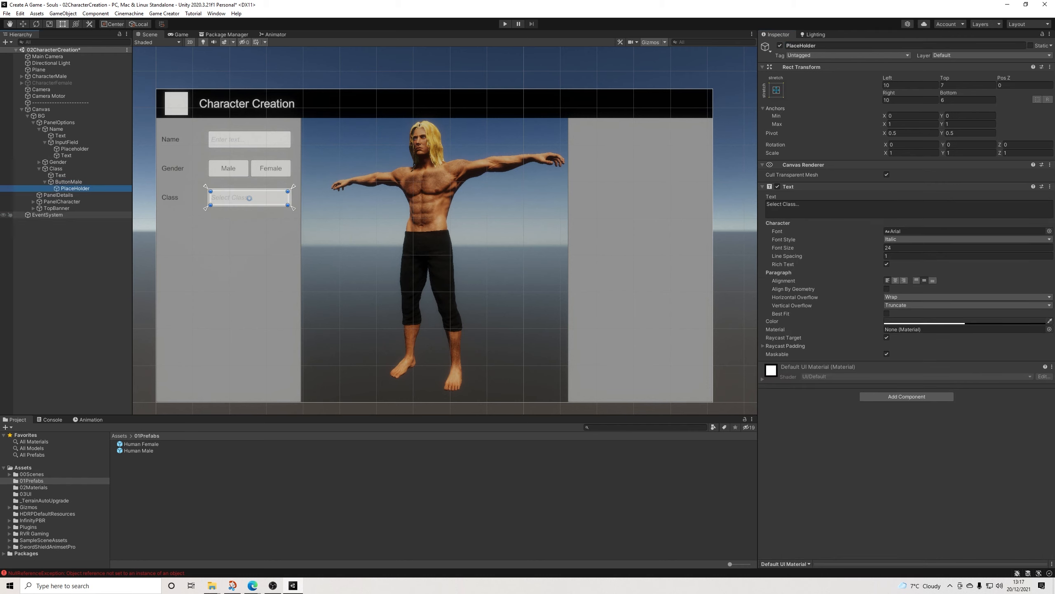
left_click(74, 254)
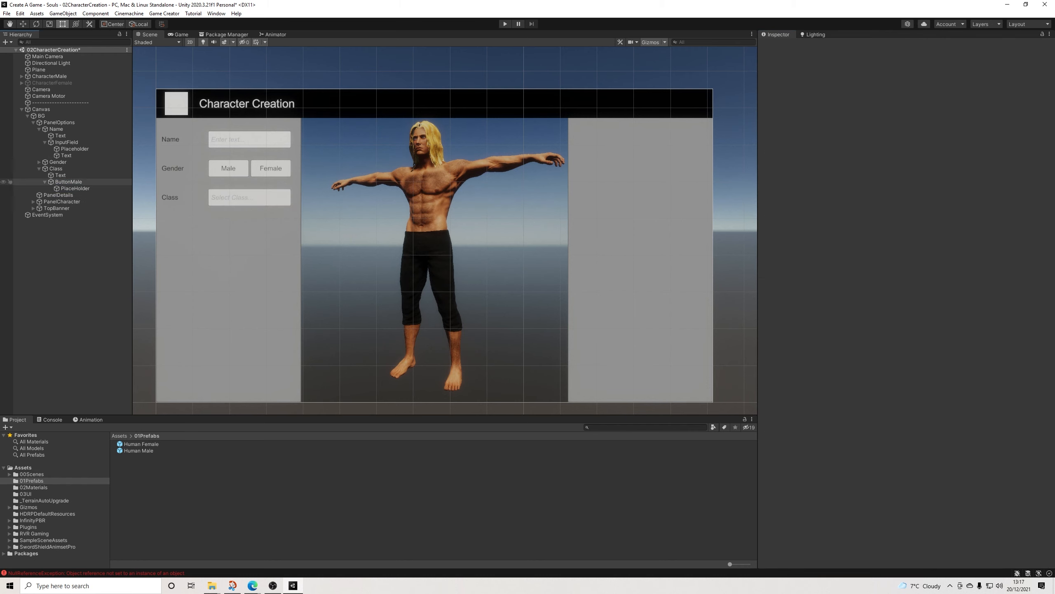
Step: Create a Game Creator Text (Variable) object and parent it to the Class row's ButtonMale
right_click(71, 182)
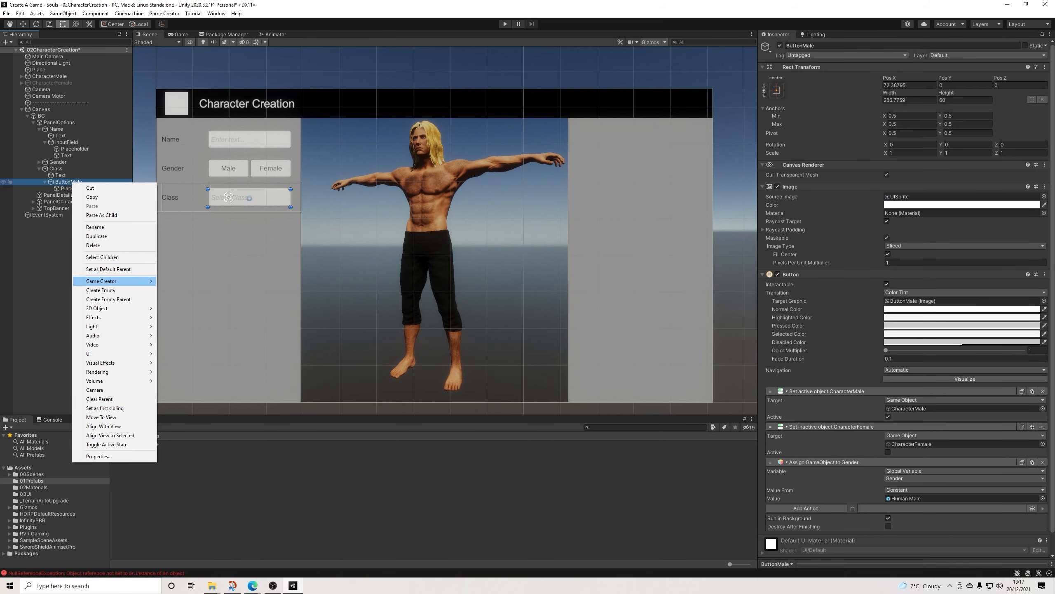
mouse_move(101, 281)
mouse_move(179, 345)
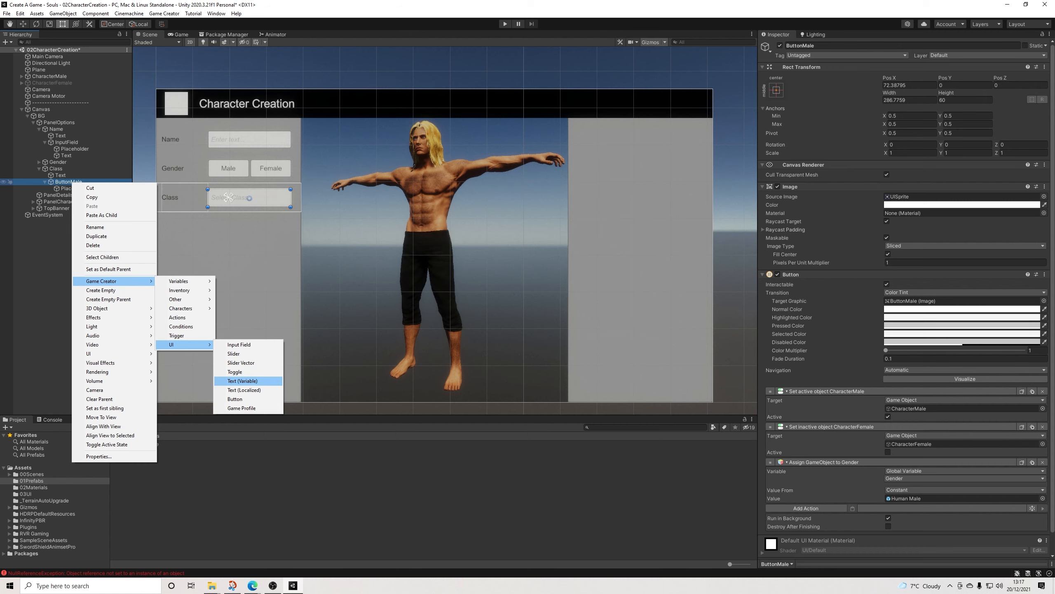
left_click(242, 381)
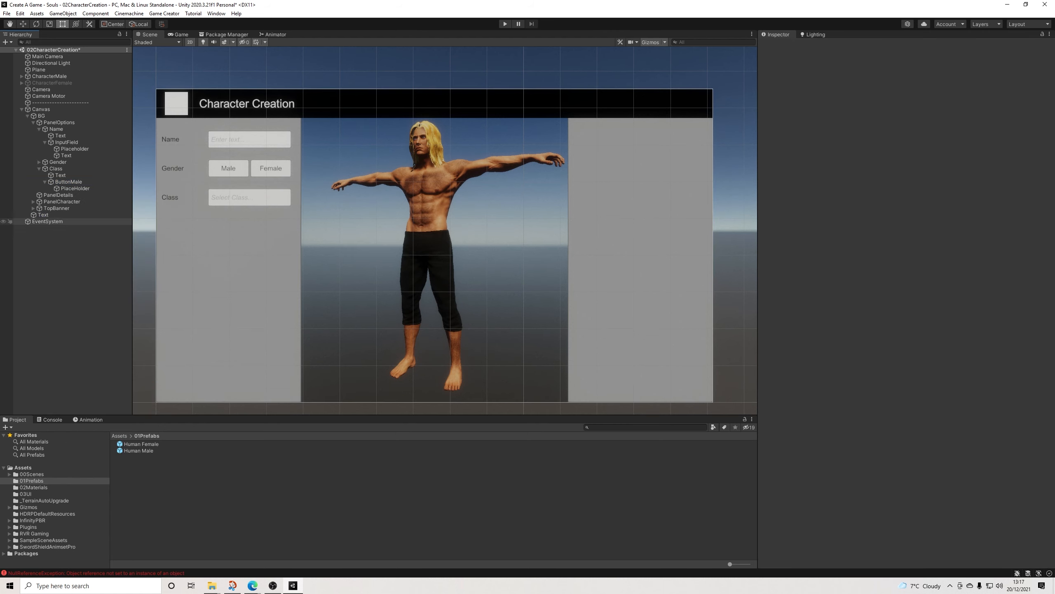
left_click_drag(44, 215, 62, 182)
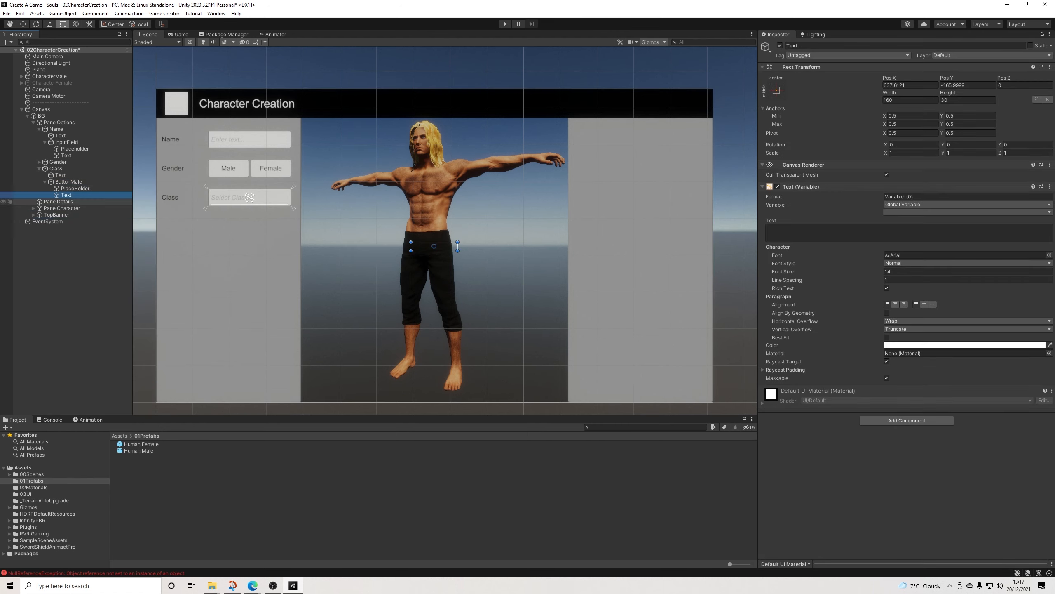
Step: Fit the variable text inside the Class button with stretch anchors, setting Left and Right to 10, with Top 7 and Bottom 6
left_click_drag(432, 246, 287, 199)
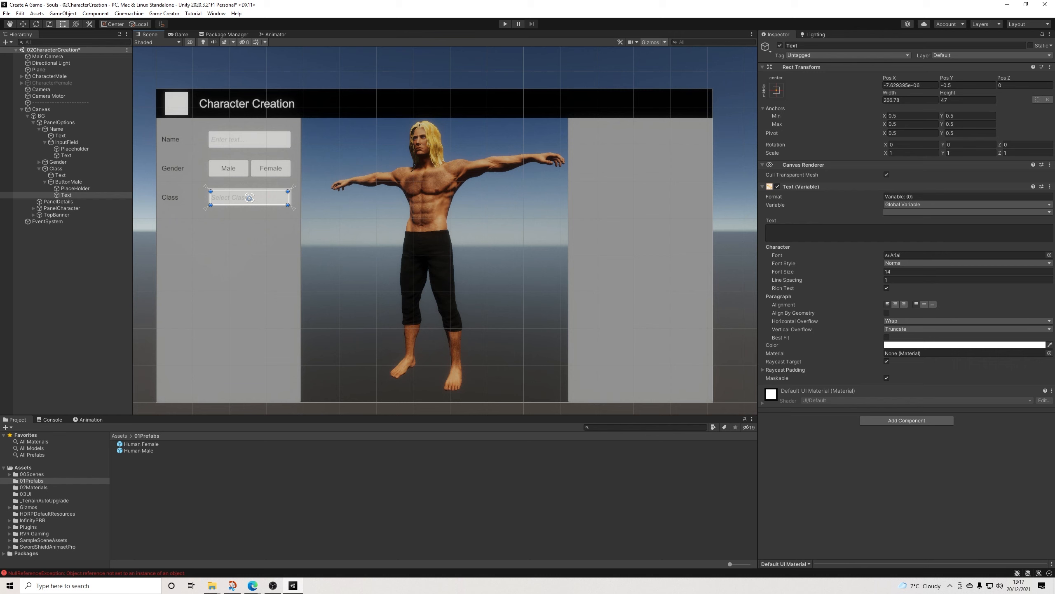
left_click(776, 91)
left_click(864, 214)
type("10")
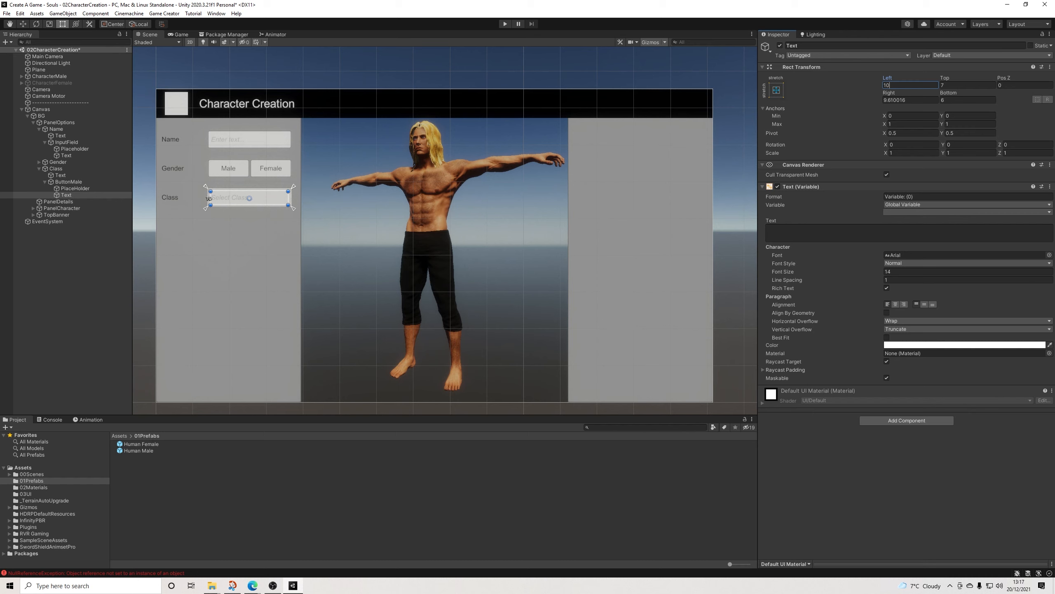
left_click(914, 100)
type("10")
left_click_drag(263, 198, 263, 198)
Step: Set the variable text's font size to 24 and its colour to hex 323232, copied from the PlaceHolder
left_click(909, 272)
type("24")
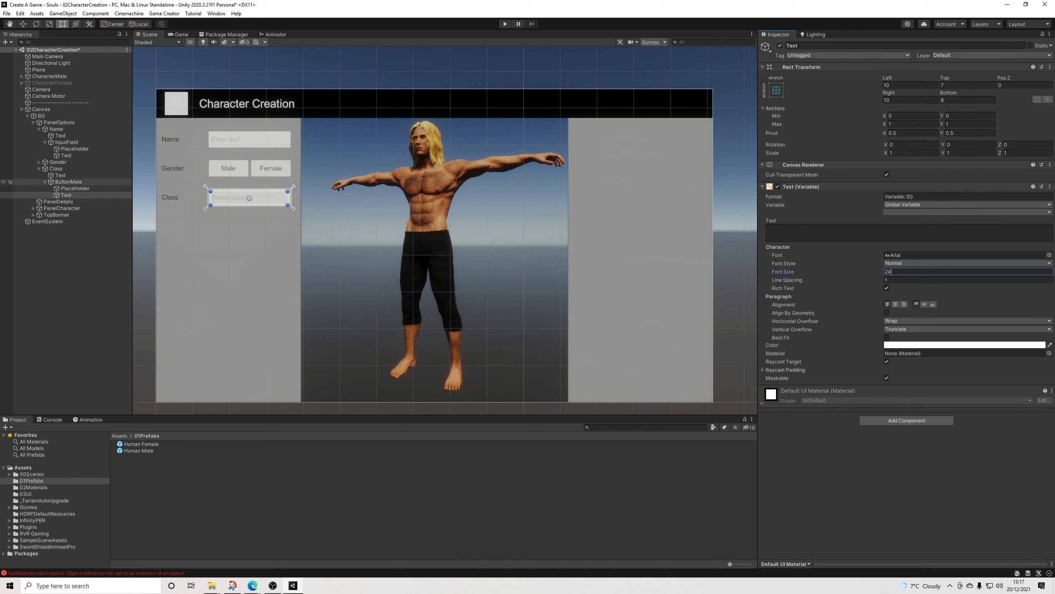
left_click(74, 188)
left_click(918, 321)
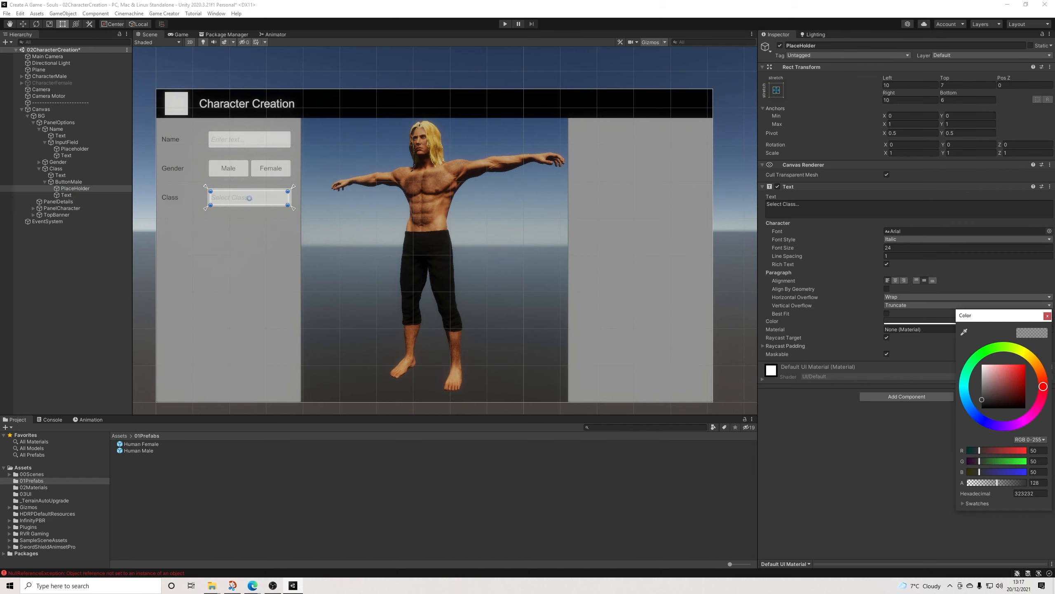
left_click(1030, 494)
key("ctrl+c")
left_click(1047, 316)
left_click(66, 195)
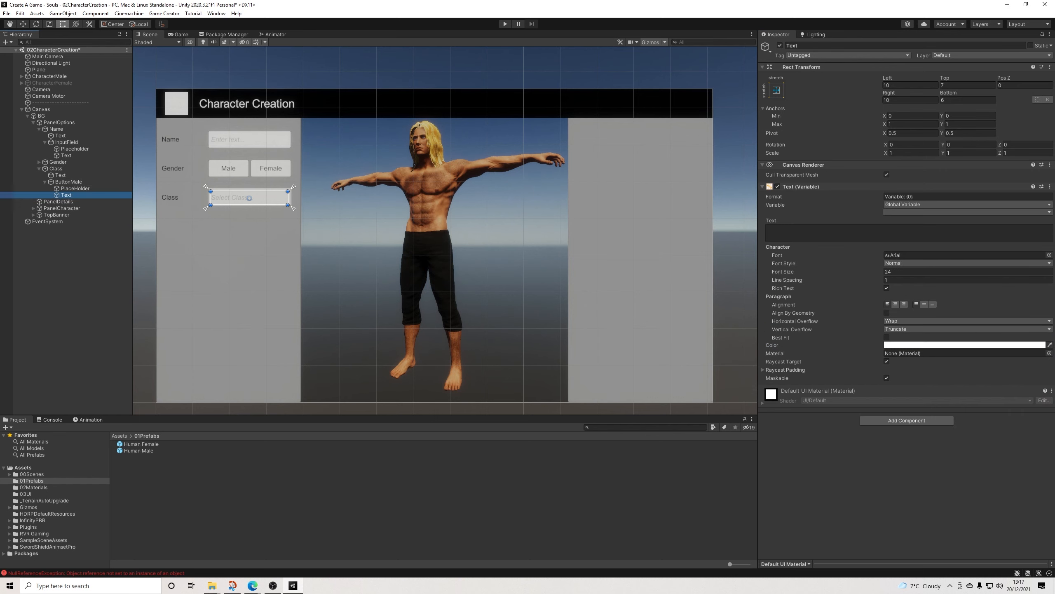
left_click(922, 344)
left_click(993, 514)
key("ctrl+v")
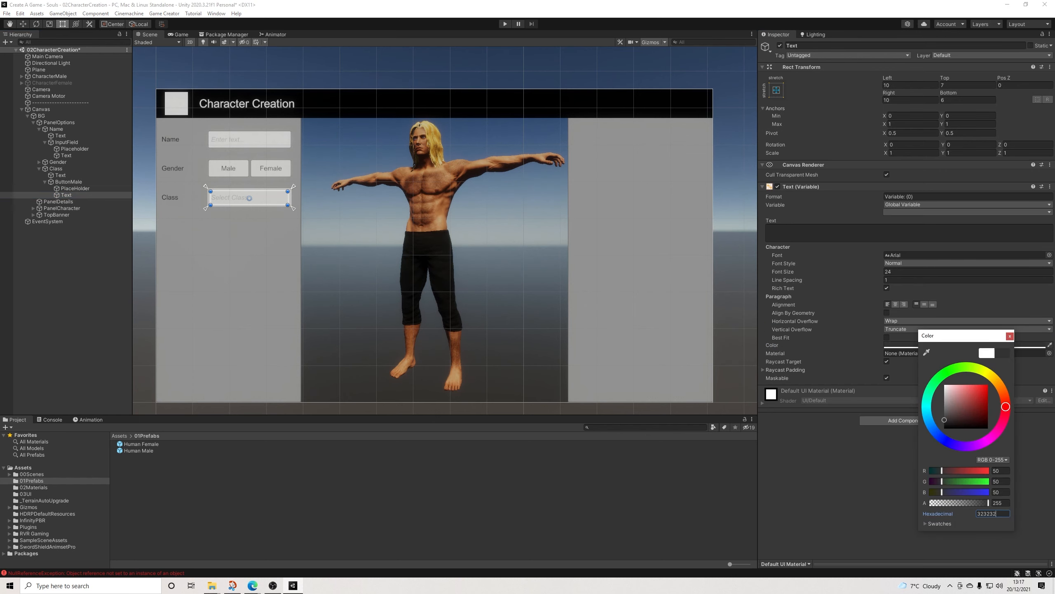
left_click(1010, 336)
Step: Set both the horizontal and vertical overflow of the variable text to Overflow
left_click(956, 321)
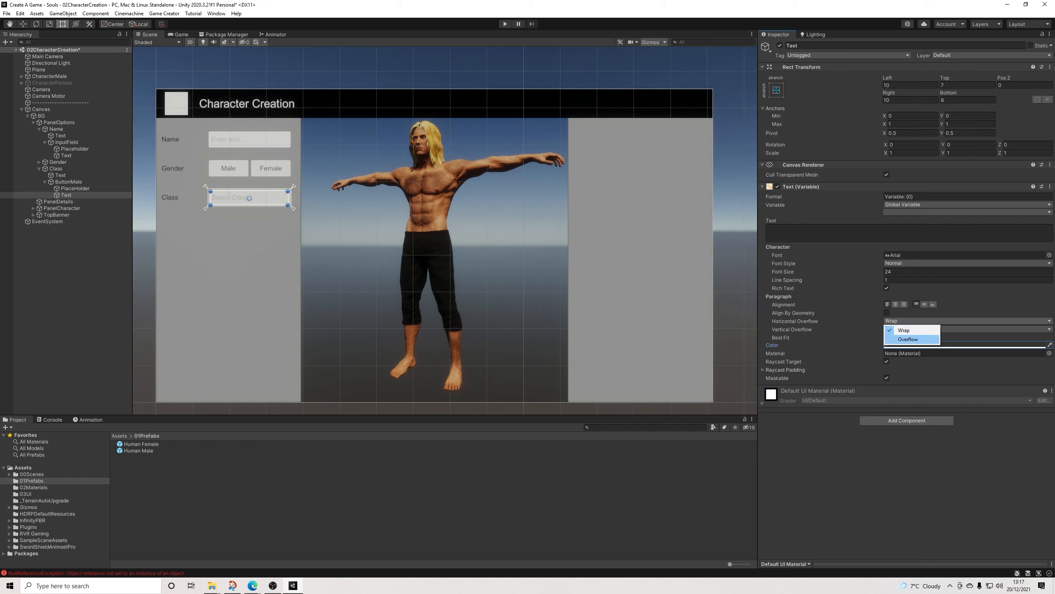
left_click(908, 339)
left_click(956, 329)
left_click(908, 347)
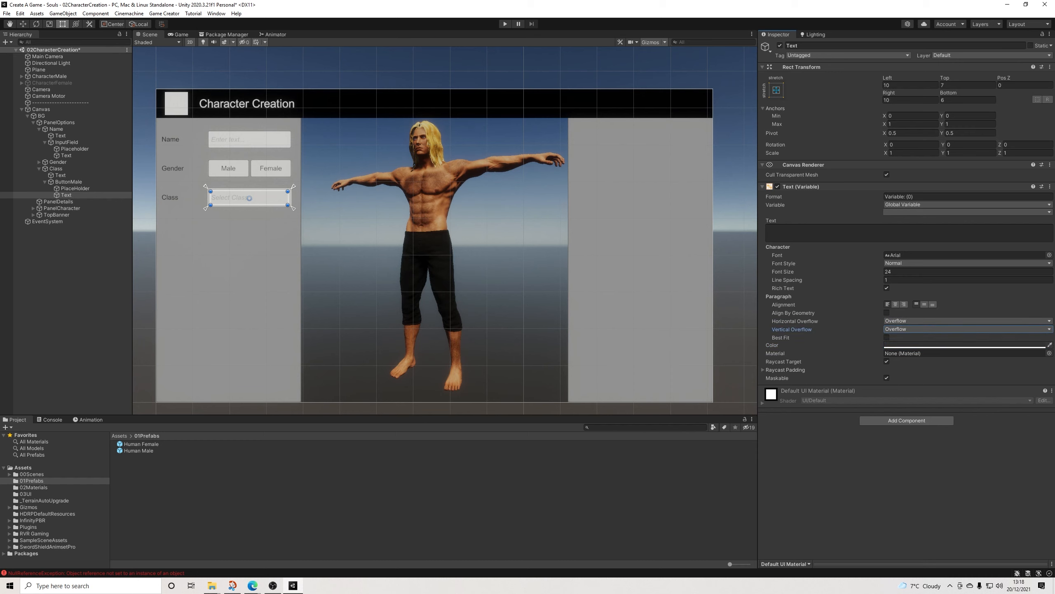
Step: Create a global variable named Class of type String, tagged Creation, in the Game Creator preferences
left_click(164, 13)
left_click(179, 62)
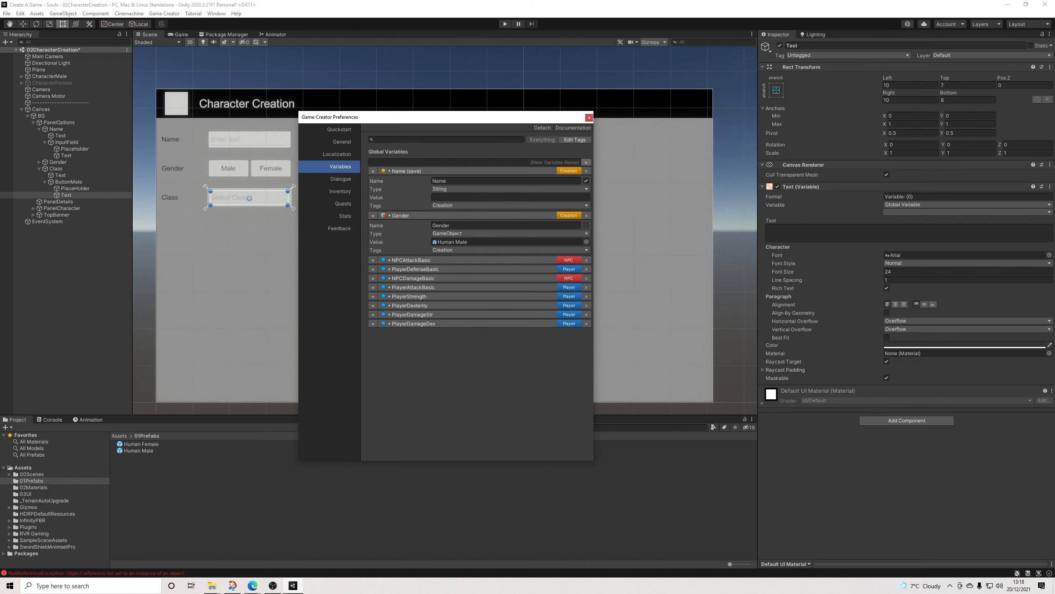
left_click(586, 162)
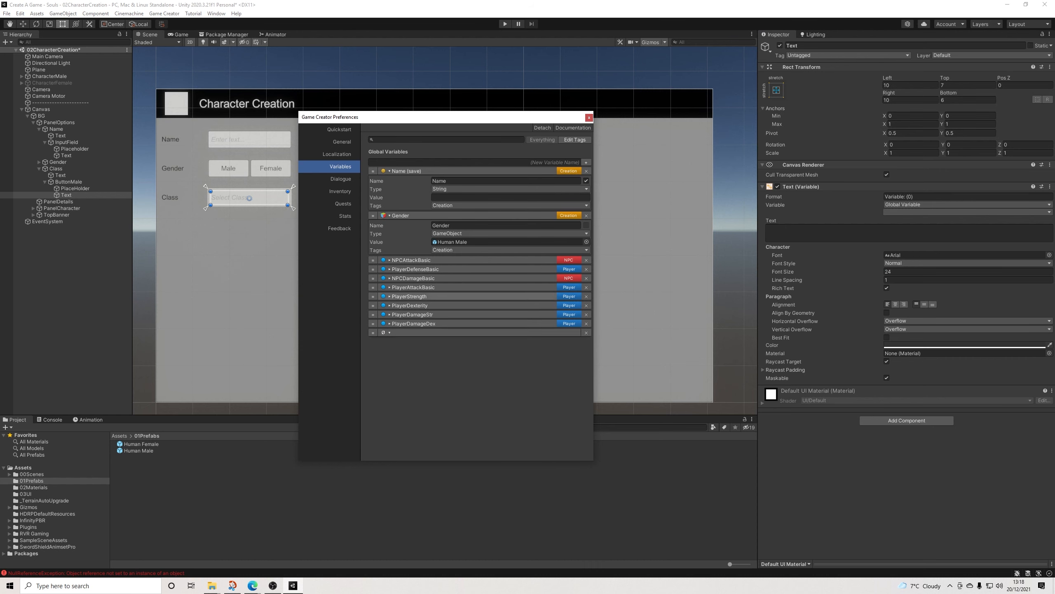
left_click(494, 343)
key("ctrl+shift+c")
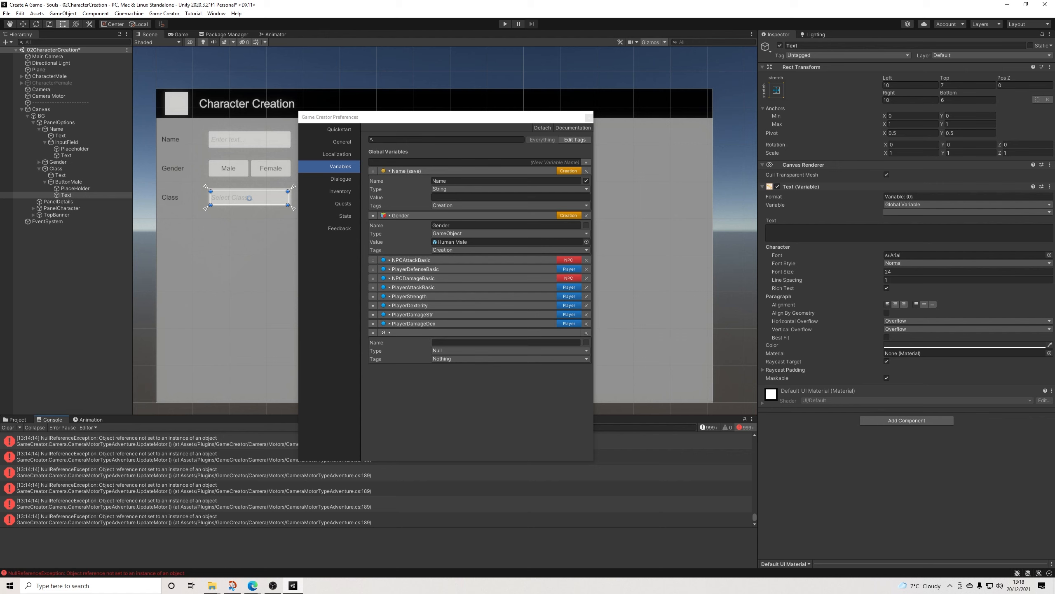
left_click(495, 343)
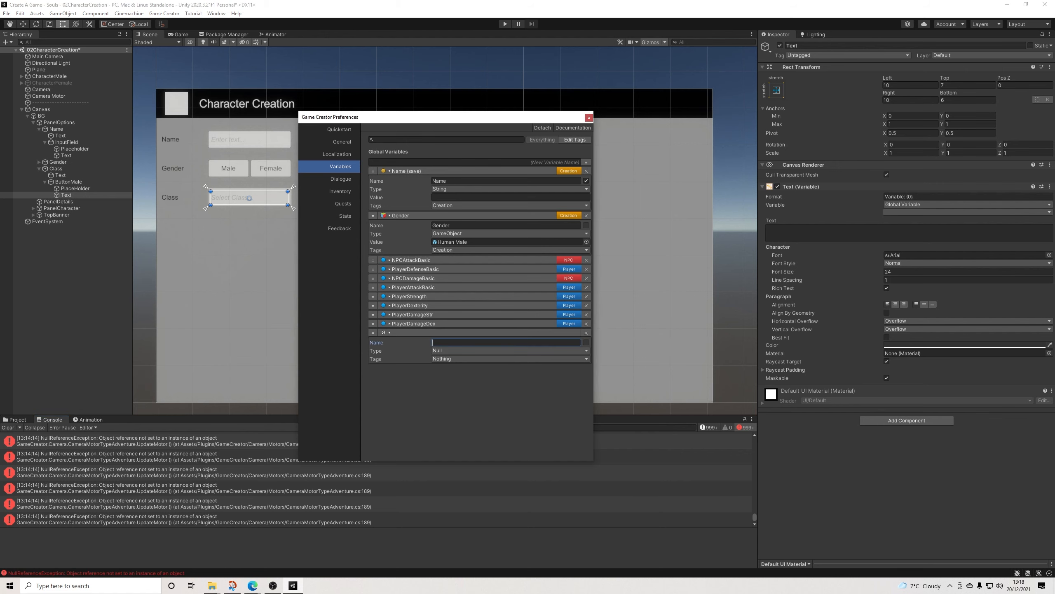
type("Class")
left_click(494, 351)
left_click(490, 424)
left_click(510, 367)
left_click(457, 413)
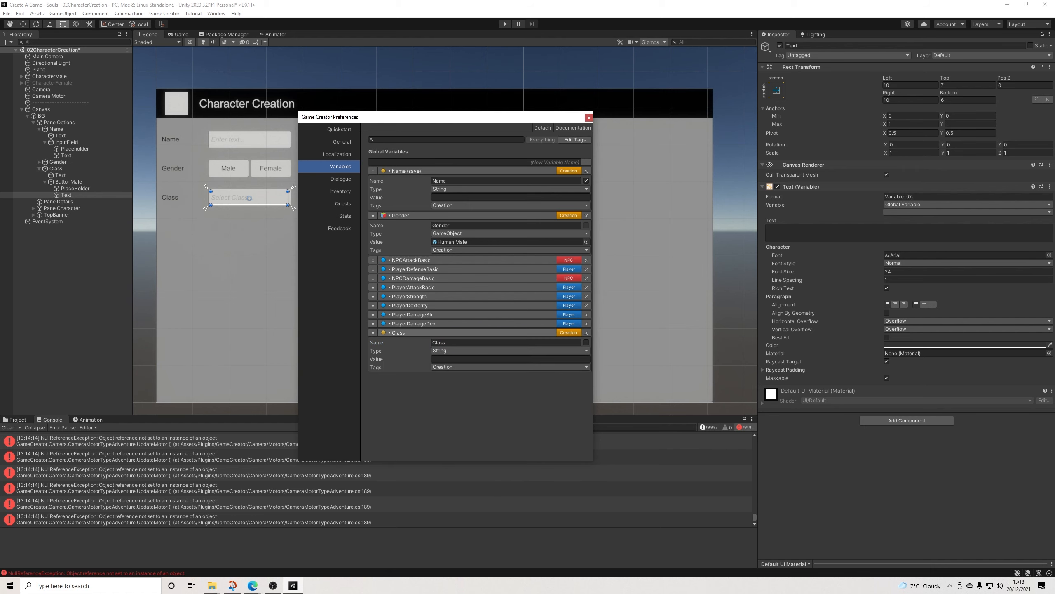
Step: Move the Class variable directly below Name and enable saving for it, clearing the console errors as well
left_click_drag(373, 333, 373, 214)
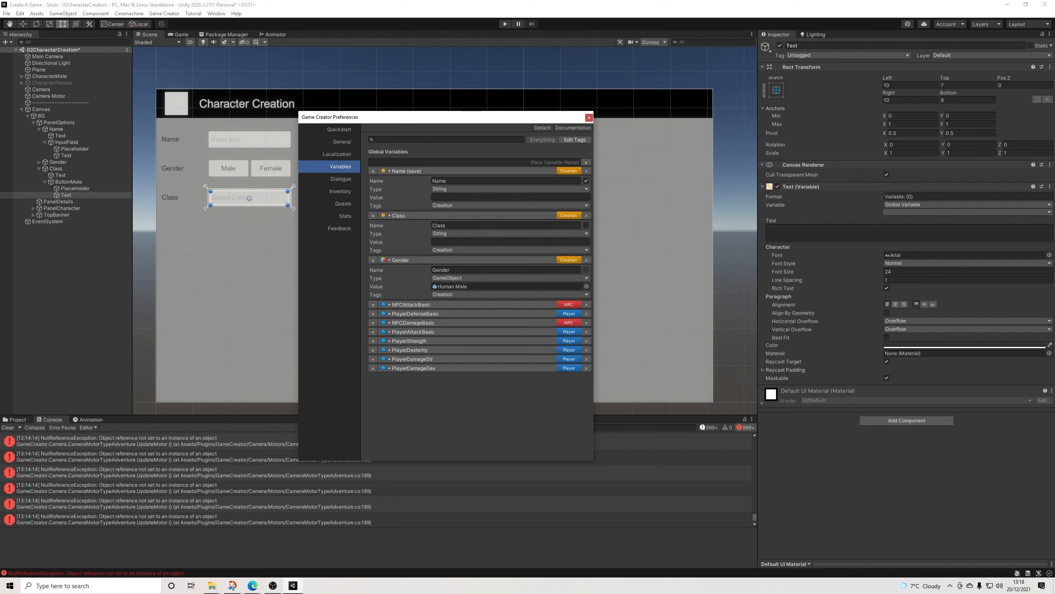
left_click(7, 427)
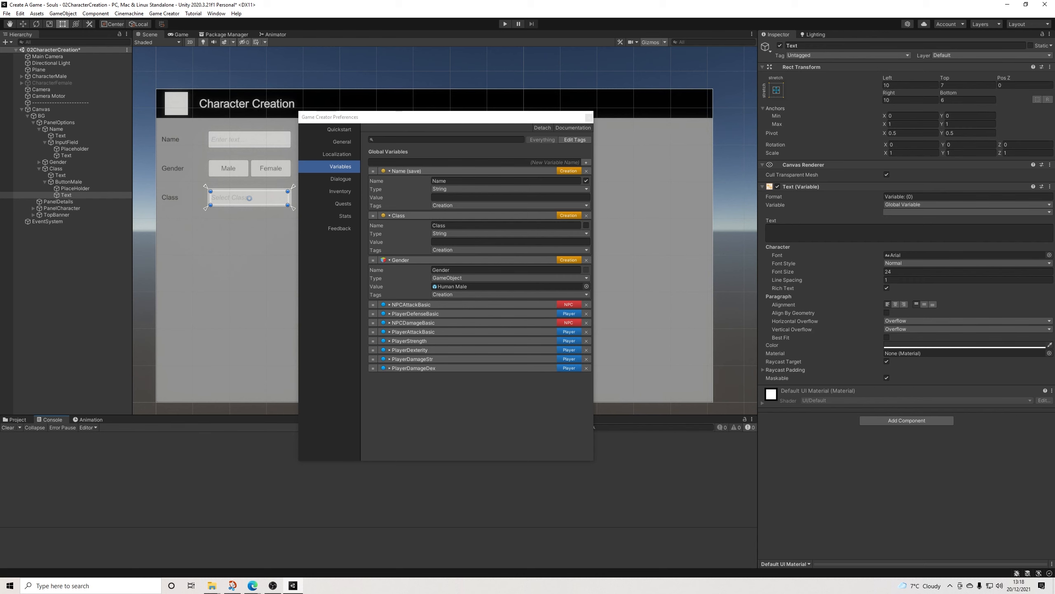
left_click(15, 419)
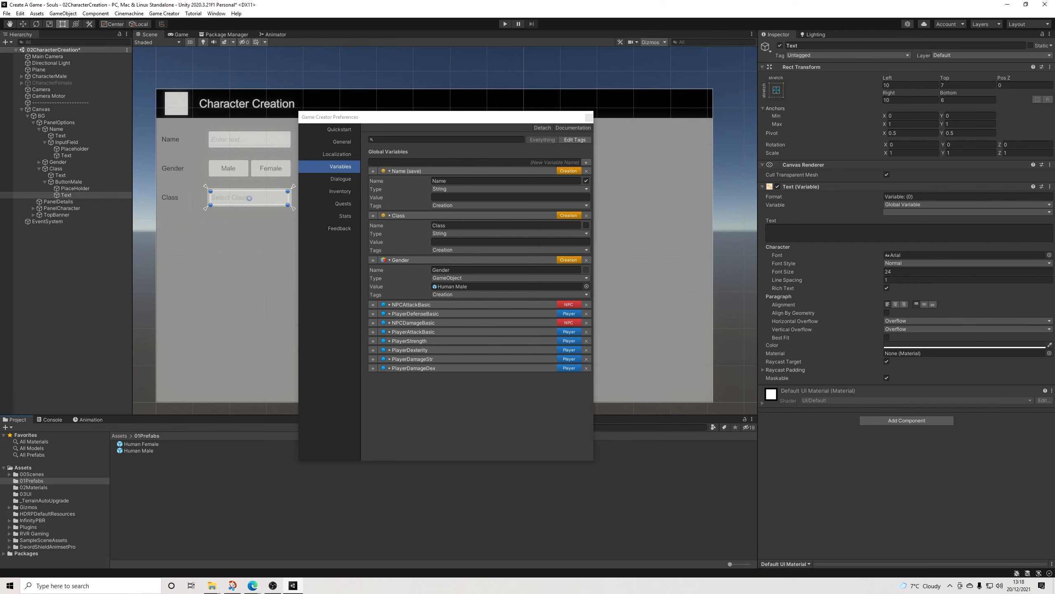
left_click(586, 225)
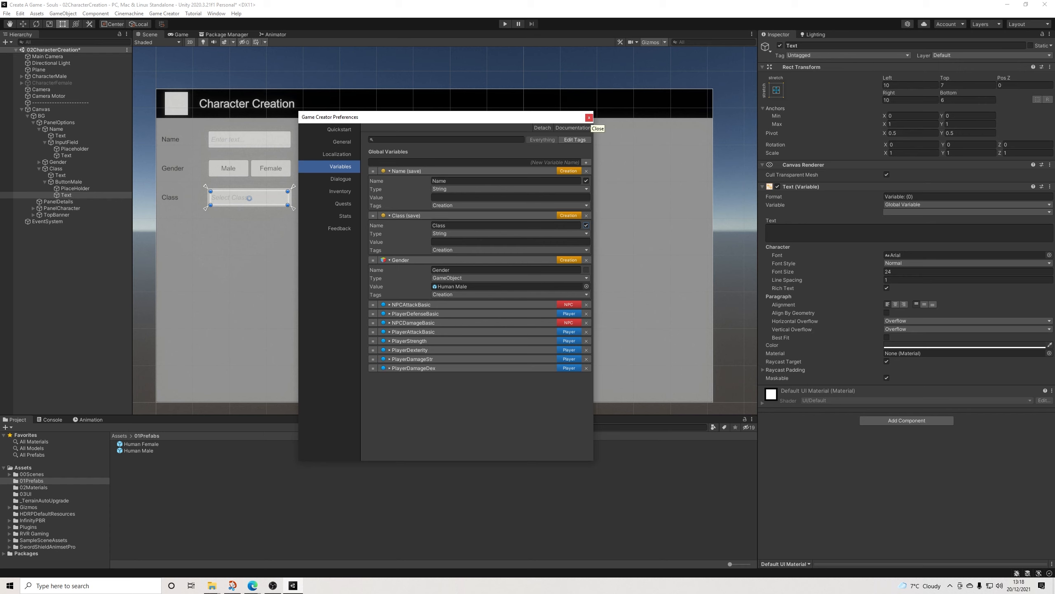
left_click(589, 117)
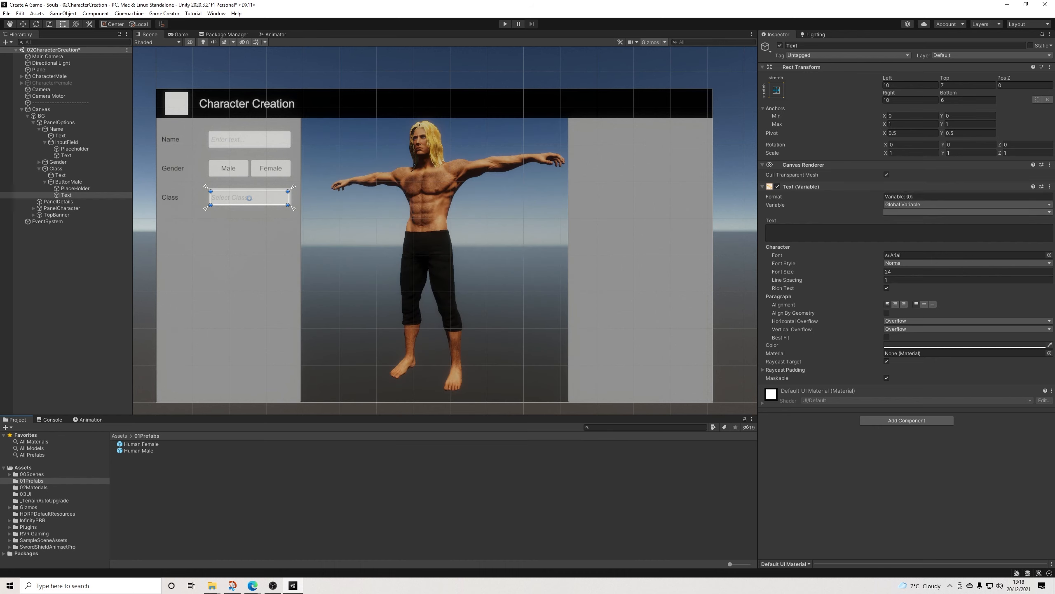
Step: Link the variable text to the global variable Class and reduce its format to {0}
left_click(968, 212)
left_click(931, 239)
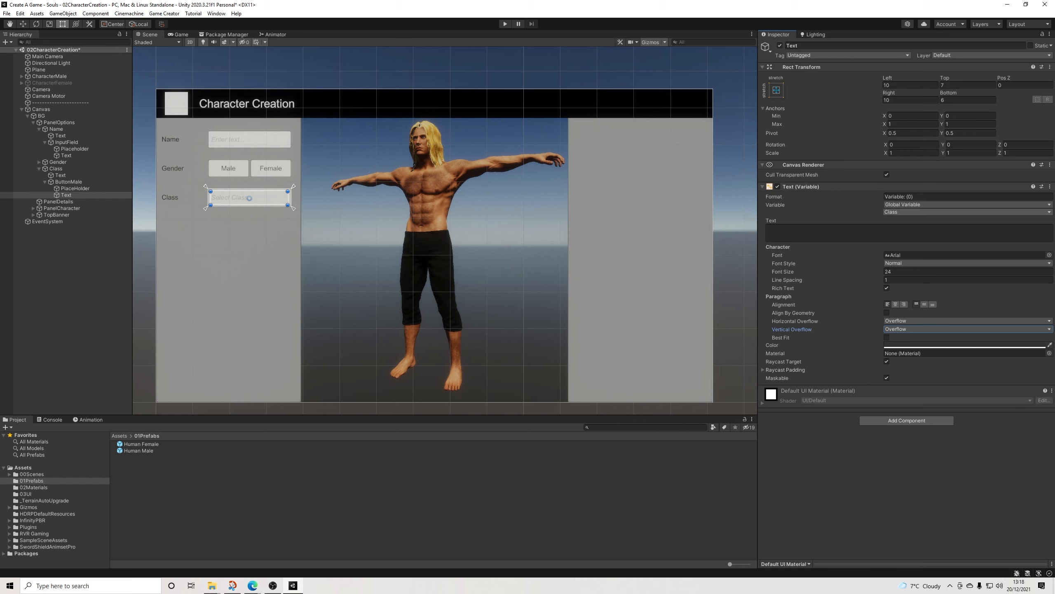
left_click_drag(907, 197, 884, 197)
key("BackSpace")
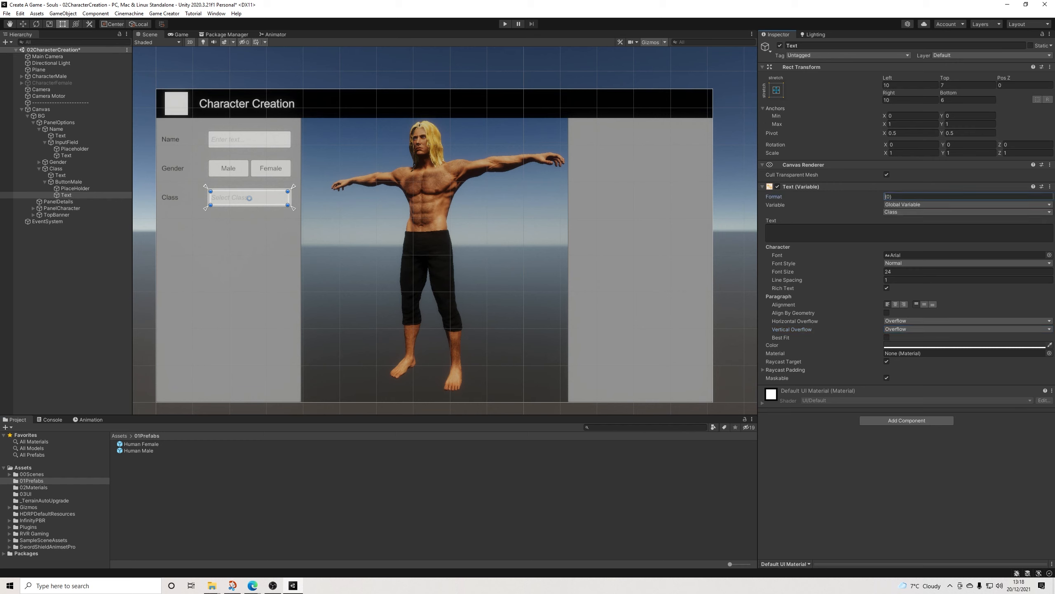
left_click(919, 232)
left_click(907, 462)
Step: Deactivate the variable Text object under the Class row's ButtonMale, keeping the PlaceHolder active
left_click(66, 195)
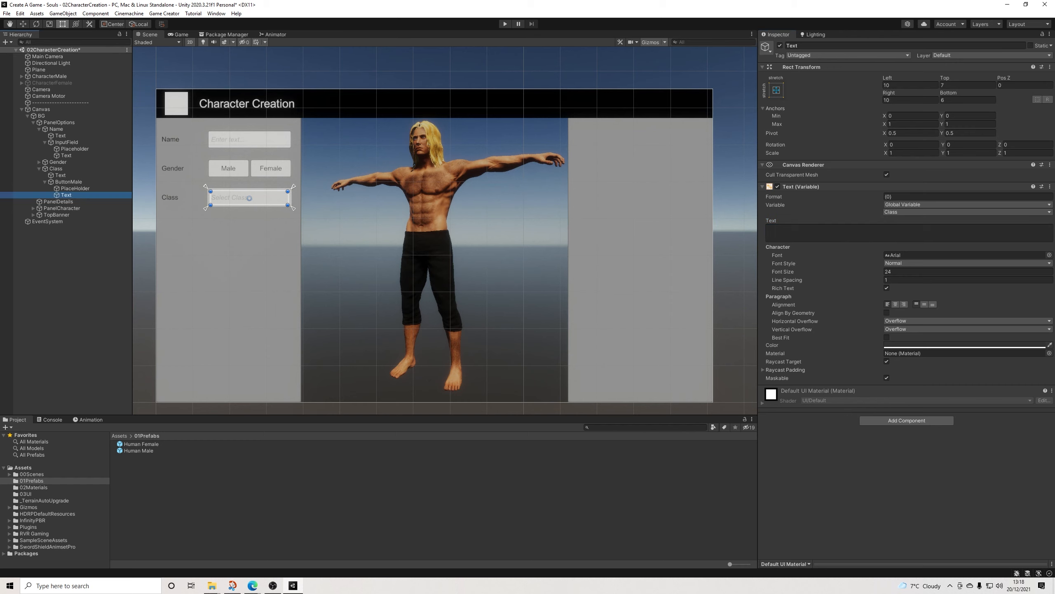
left_click(780, 45)
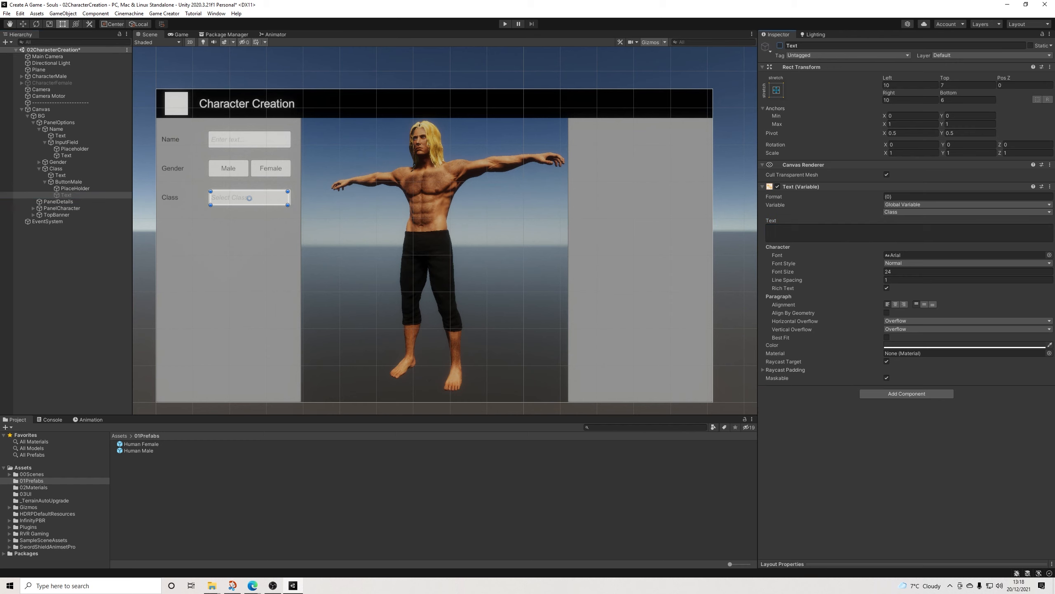
left_click(75, 188)
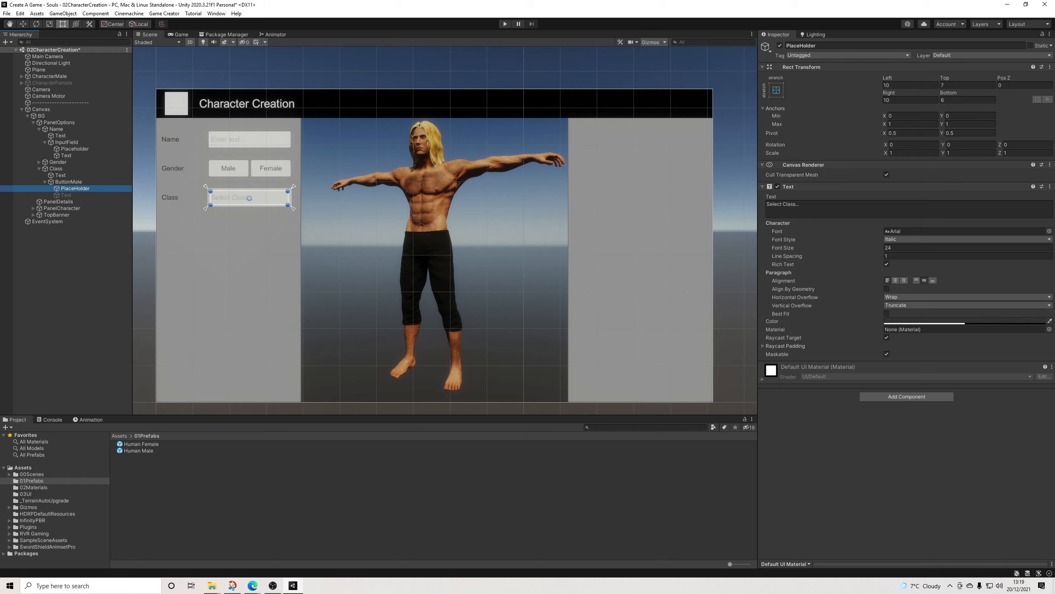
left_click(66, 195)
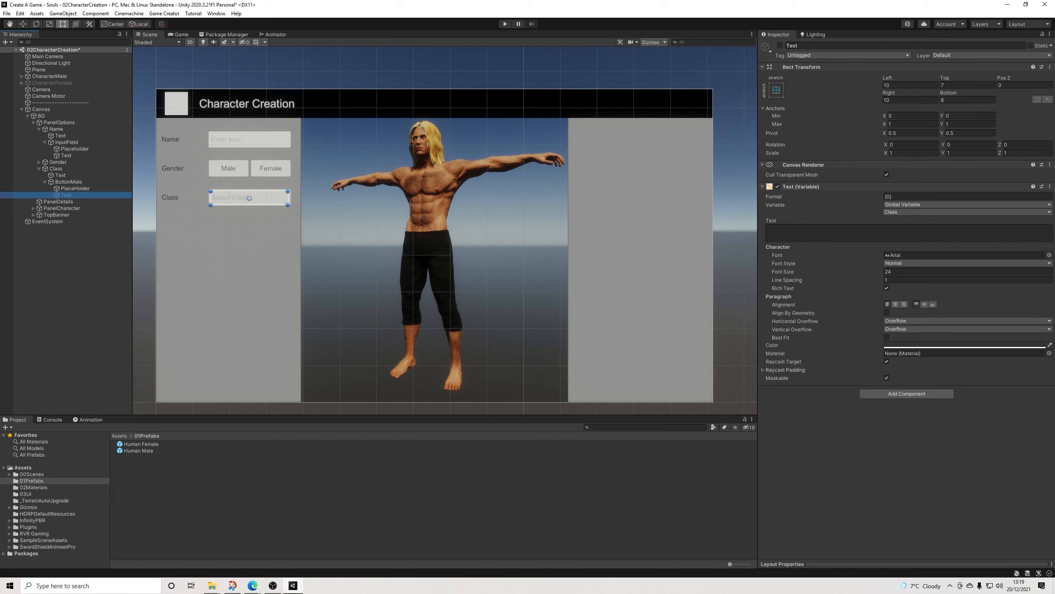
left_click(69, 260)
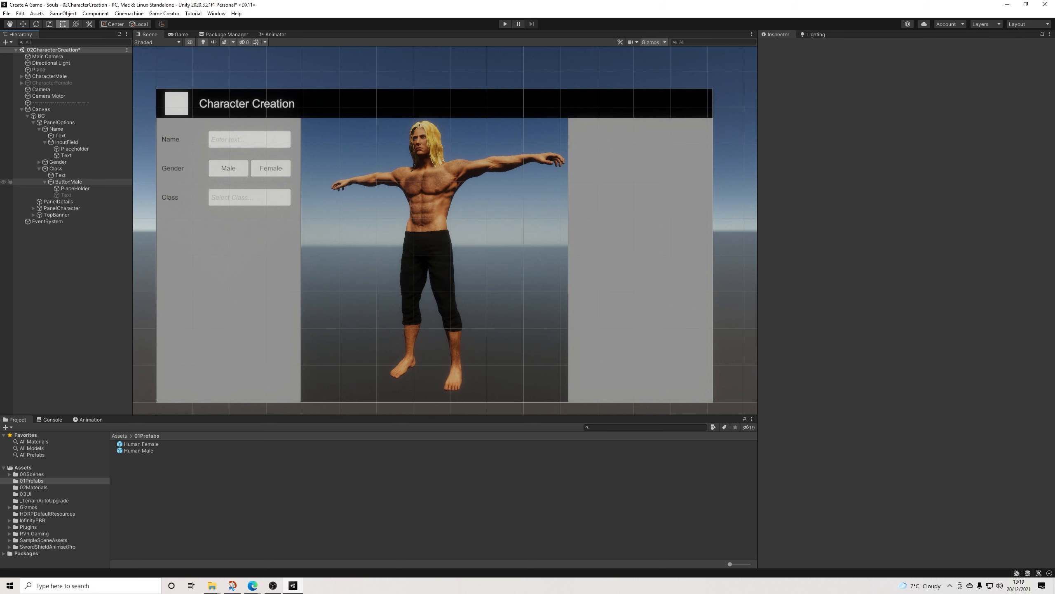
Step: Remove the Gender assignment and the CharacterFemale deactivation from the actions of the Class row's ButtonMale
left_click(68, 181)
left_click(45, 182)
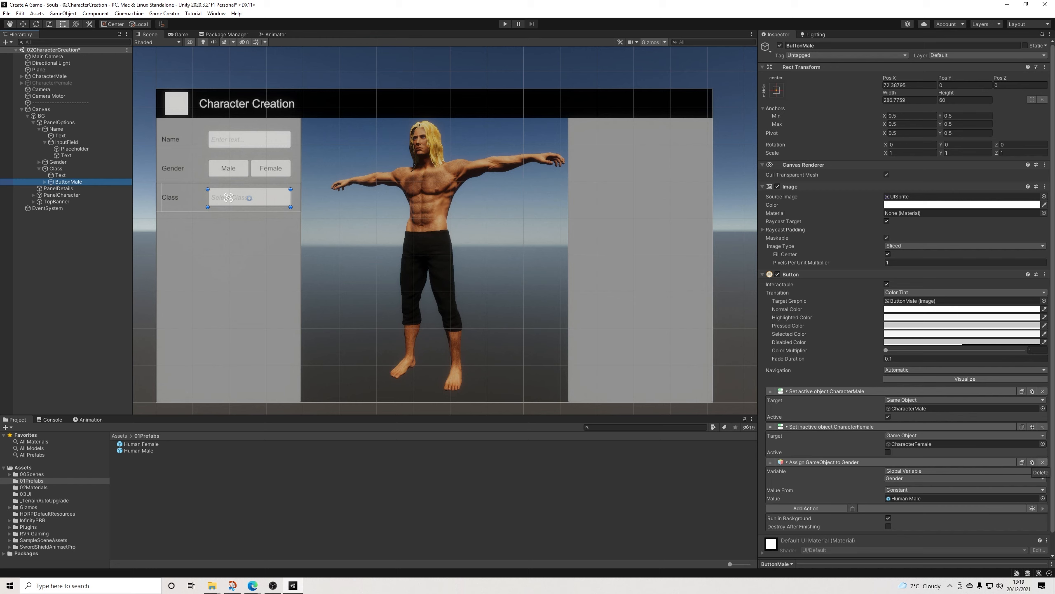
left_click(1043, 462)
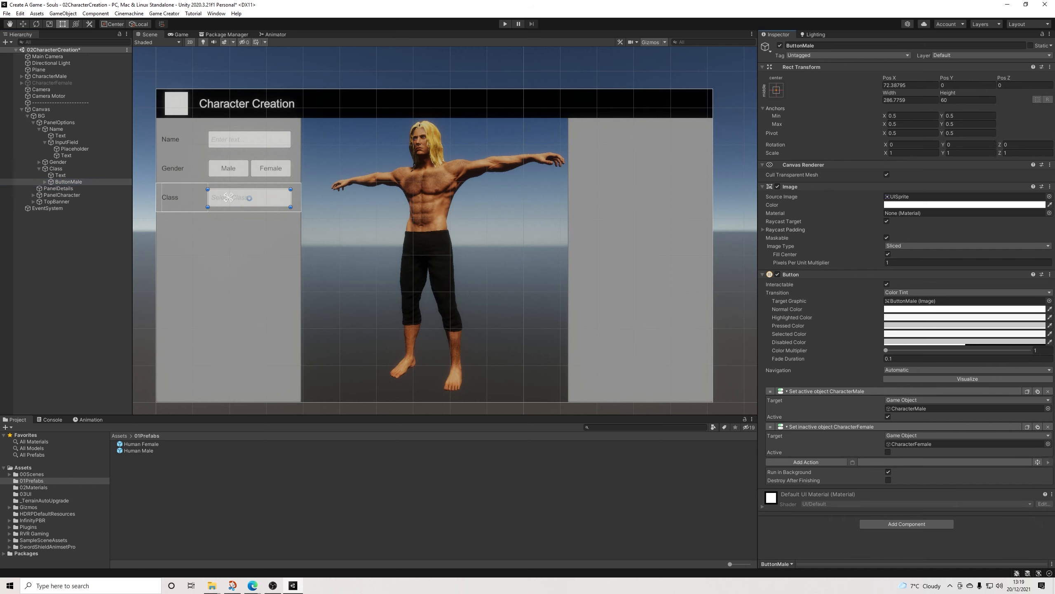
left_click(1048, 427)
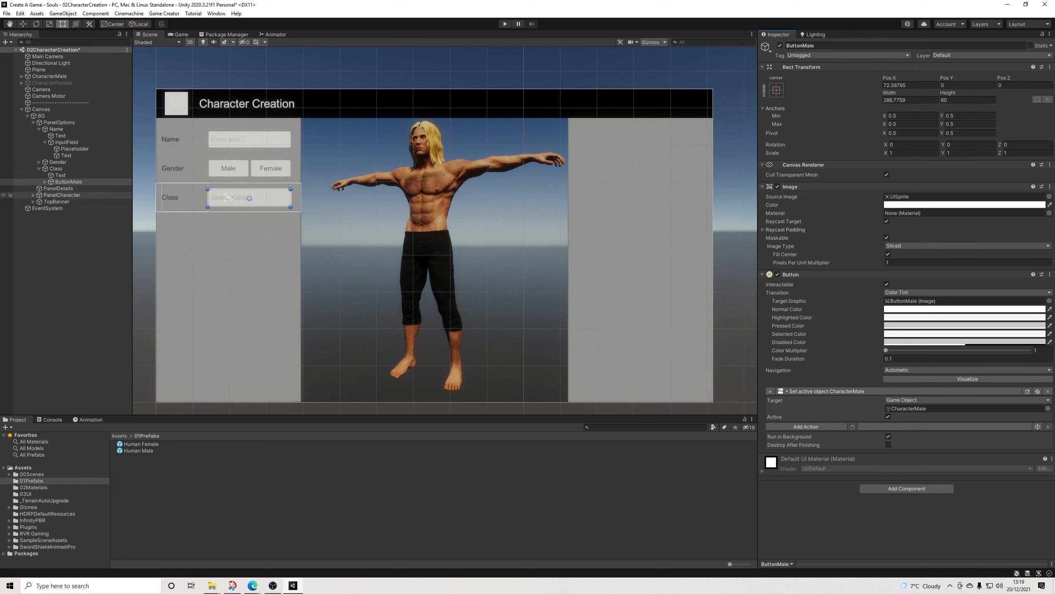
Step: Copy the Class row into PanelDetails as a child and place it inside that panel at about Pos X 0, Pos Y 150
left_click(59, 188)
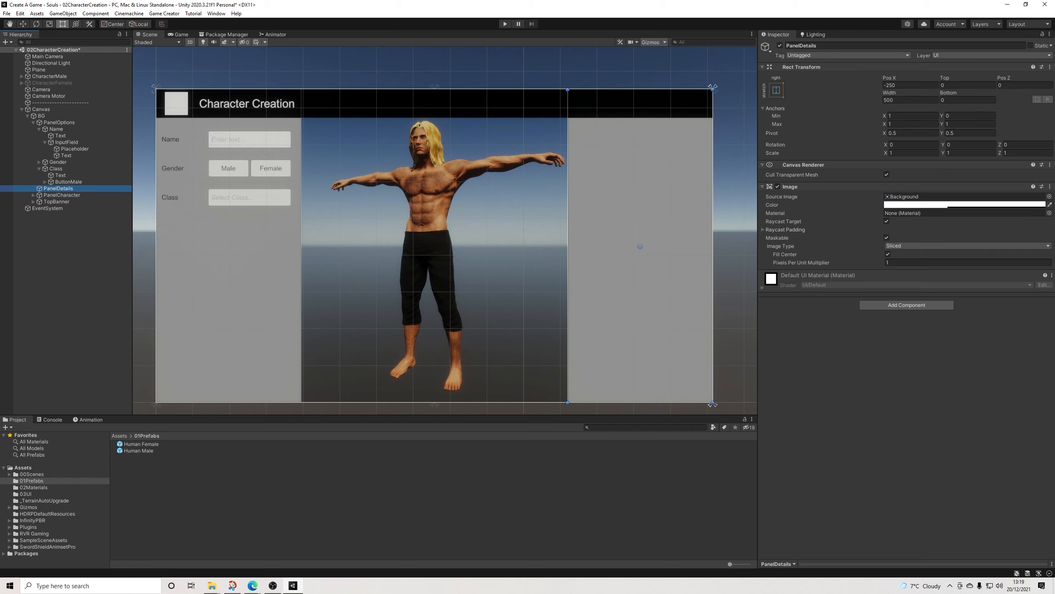
left_click(60, 175)
left_click(56, 168)
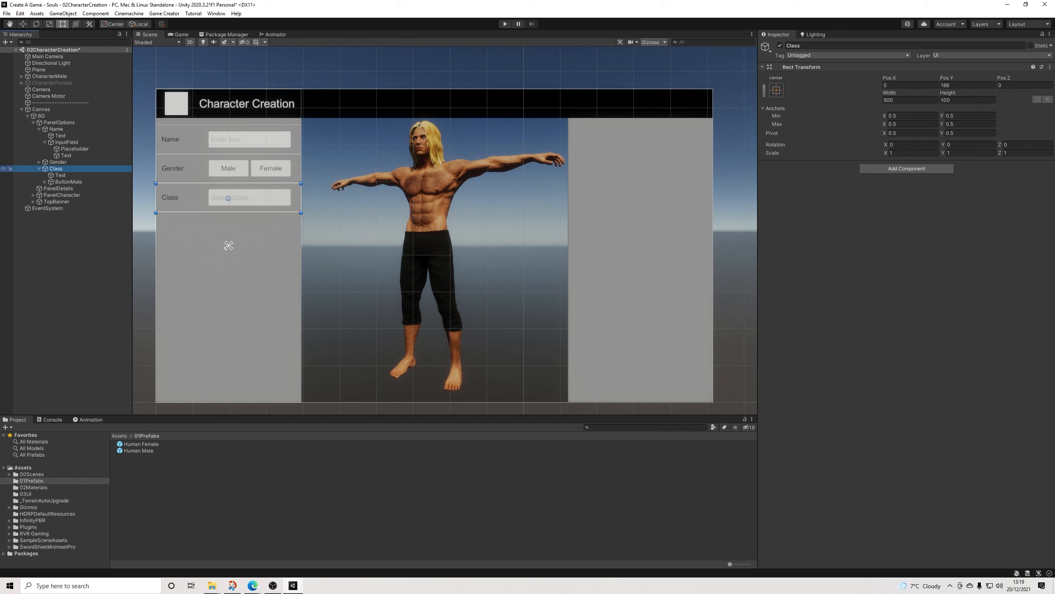
right_click(58, 168)
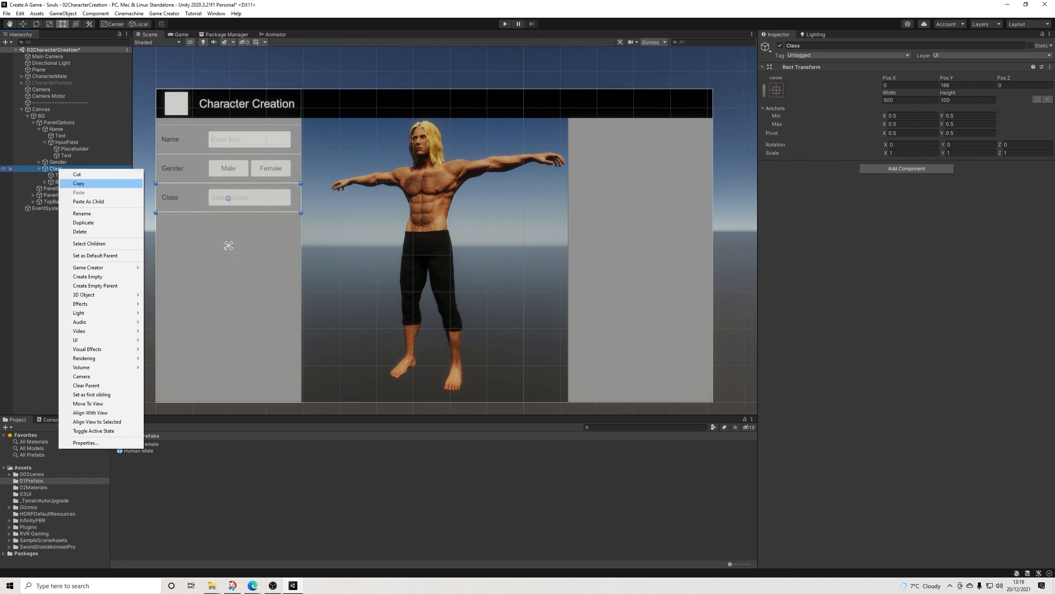
left_click(79, 183)
key("Down")
key("Down")
key("Down")
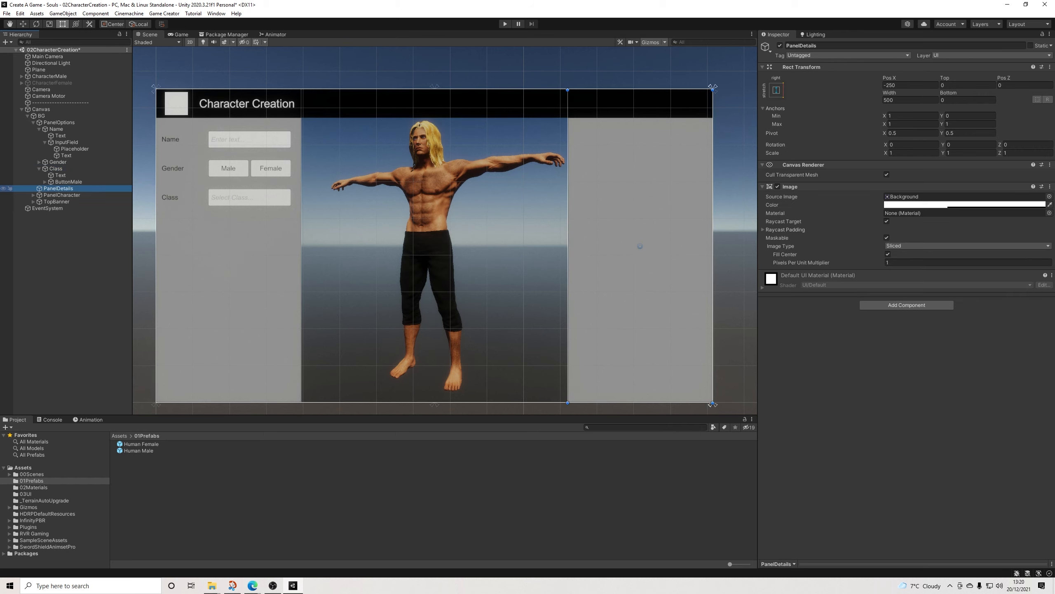
right_click(60, 188)
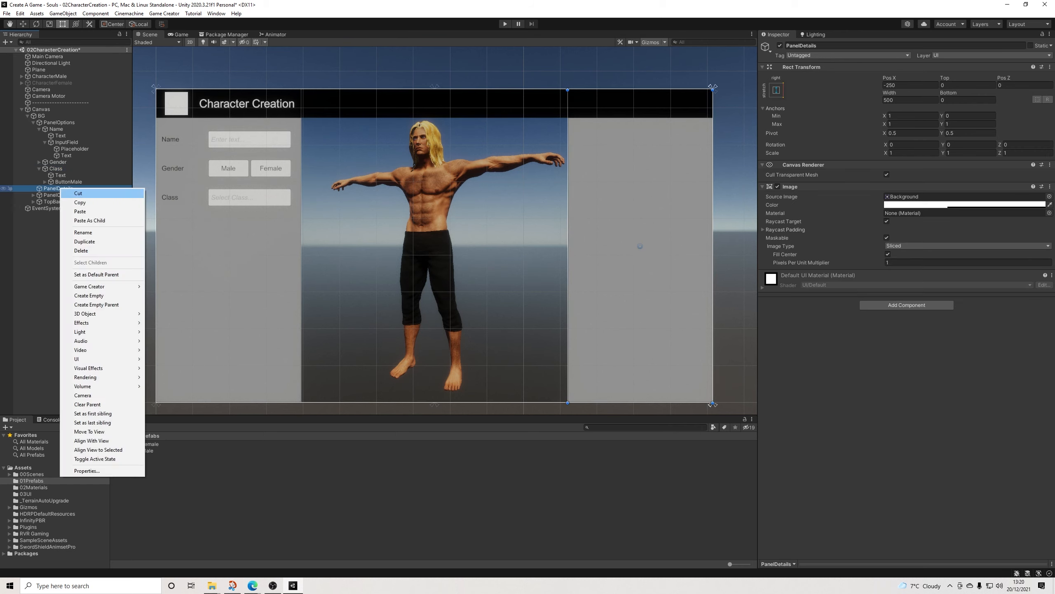
left_click(79, 221)
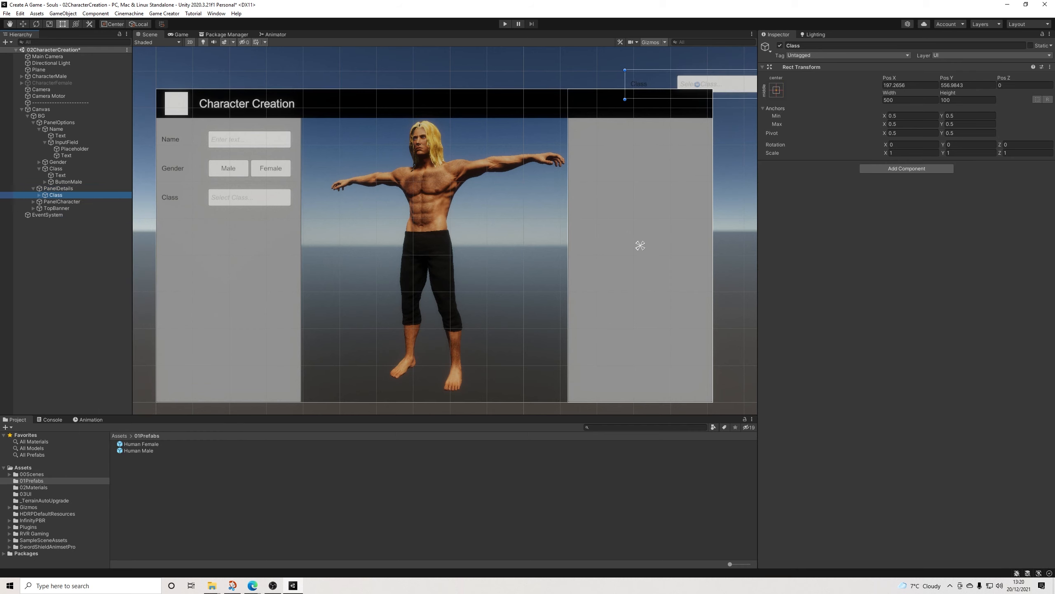
left_click_drag(661, 84, 643, 202)
left_click_drag(641, 245, 640, 246)
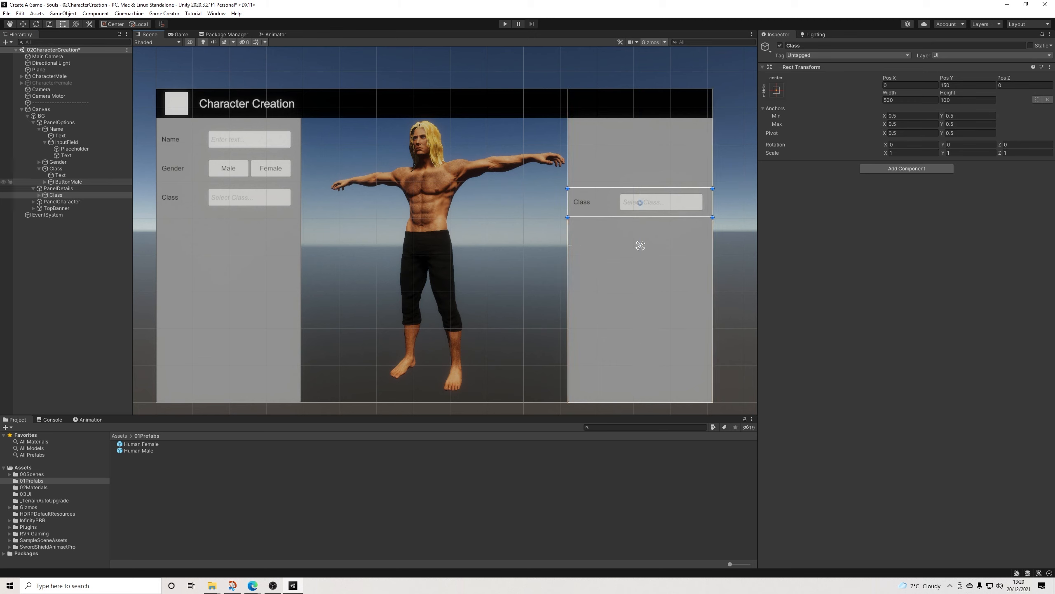
Step: Match the copied Class row to the original row with a Height of 100 and a Pos Y of 166
left_click(68, 182)
left_click(56, 168)
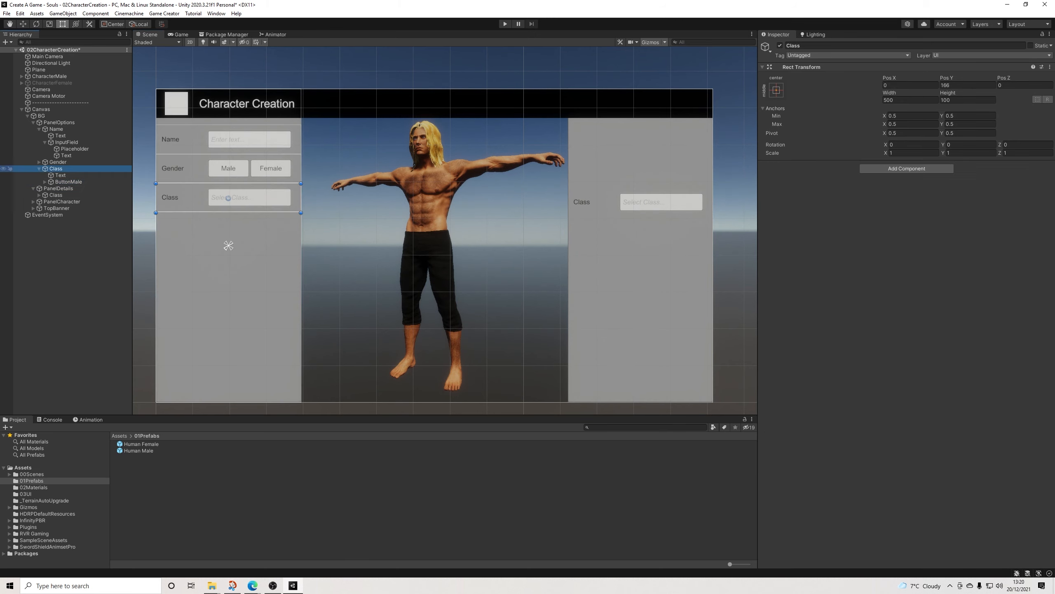
left_click(806, 45)
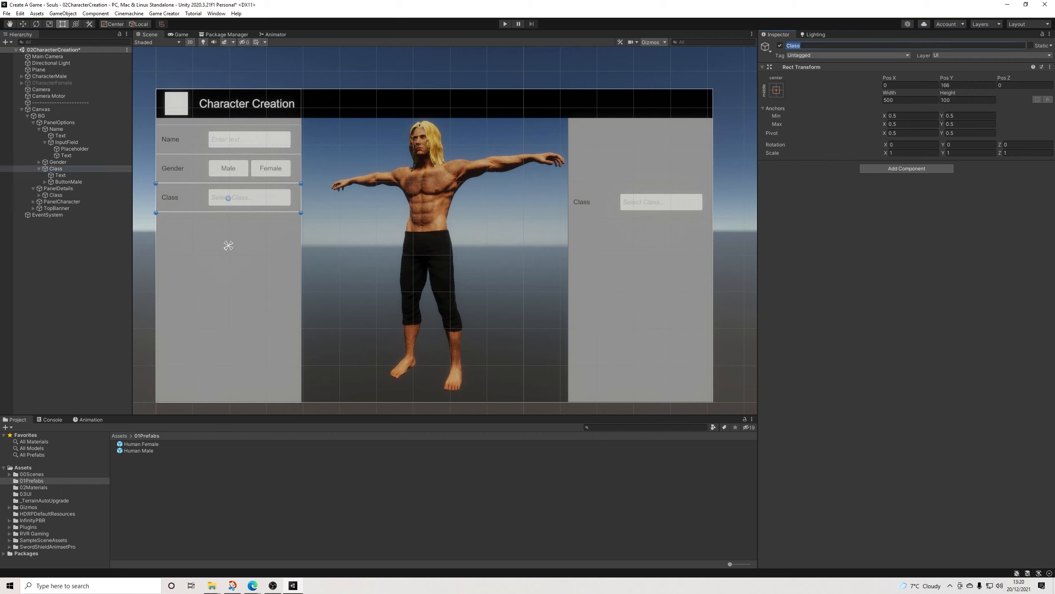
left_click(968, 85)
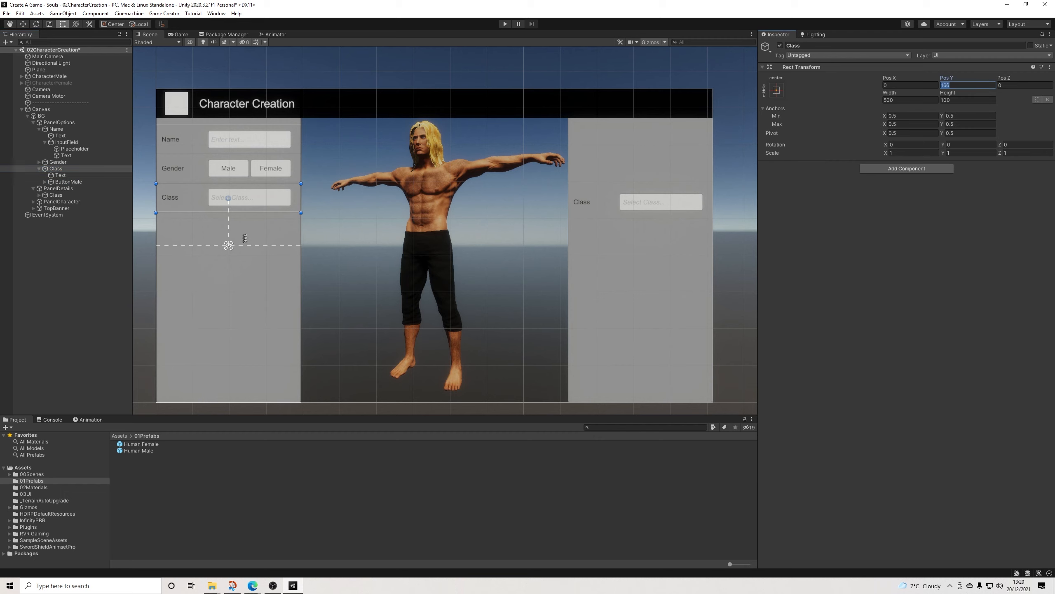
left_click(56, 195)
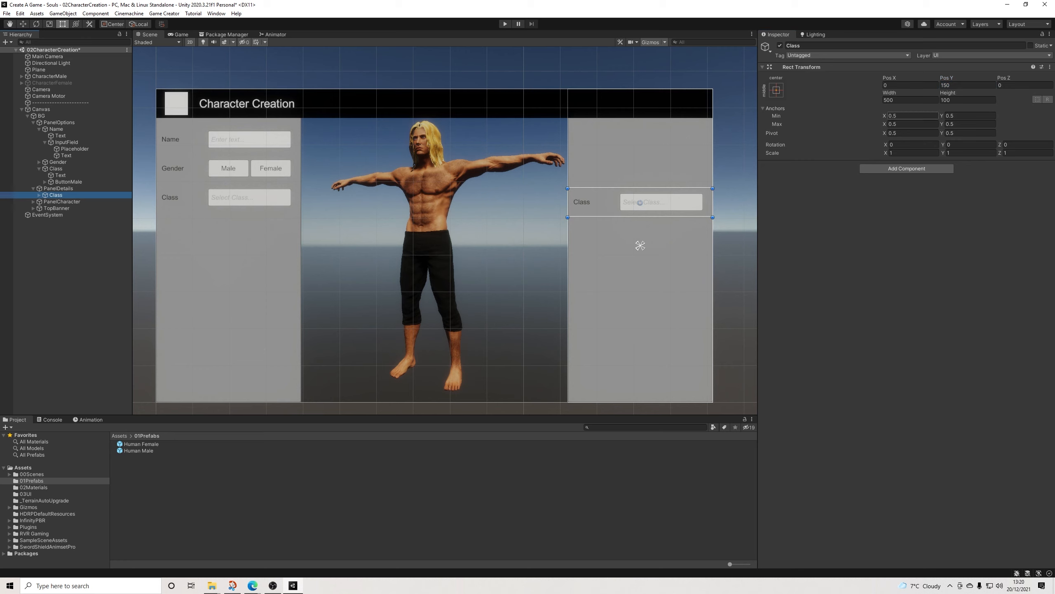
left_click(968, 99)
type("160")
key("BackSpace")
key("BackSpace")
type("00")
left_click(968, 86)
type("166")
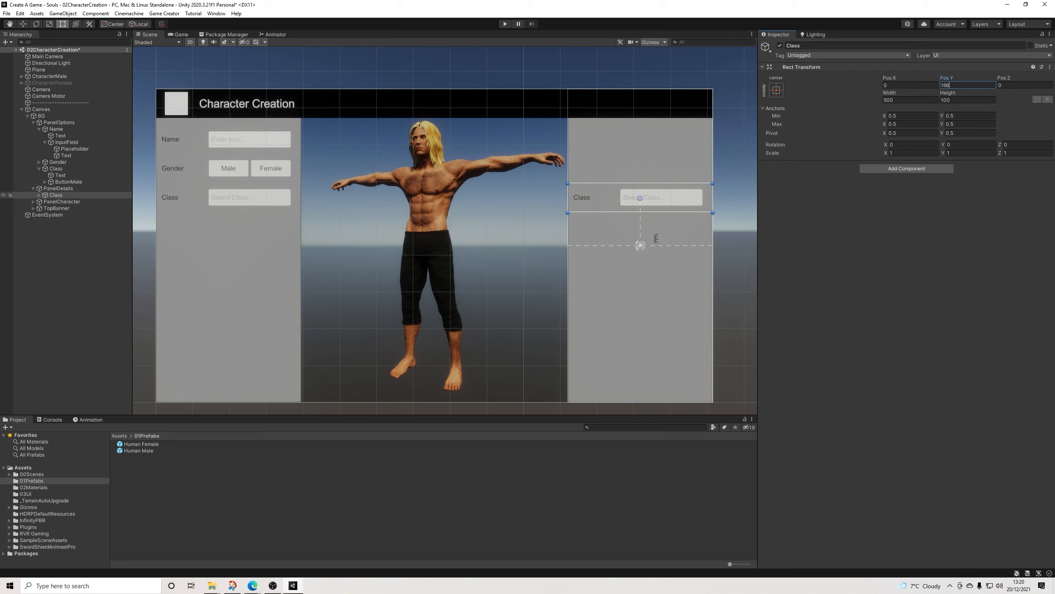
Step: Delete the Text label from the copied Class row in PanelDetails
left_click(40, 195)
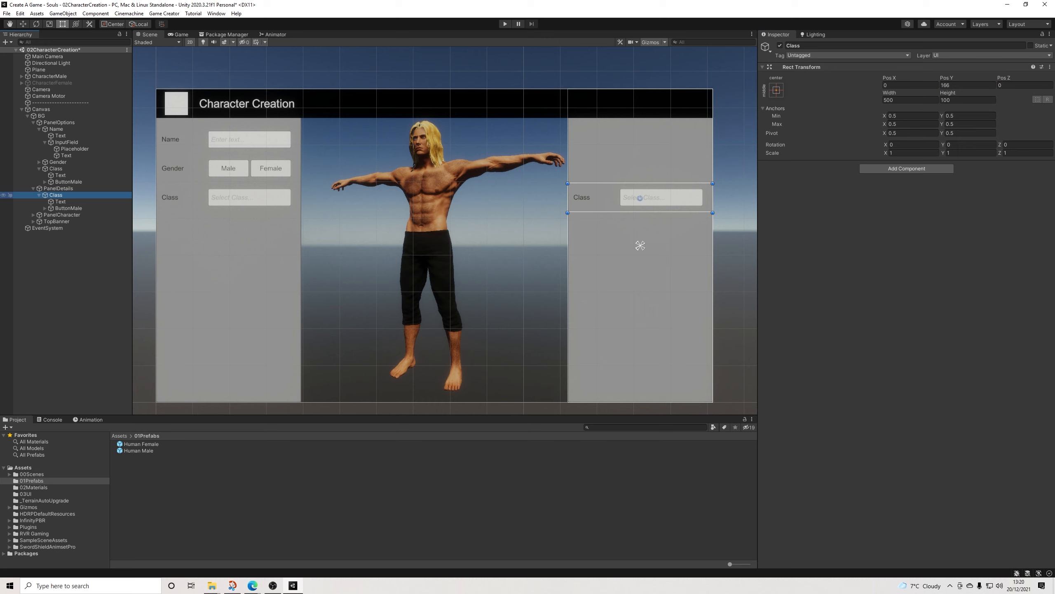
left_click(39, 195)
left_click(39, 195)
left_click(60, 202)
key("Delete")
Step: Centre the copied ButtonMale horizontally in its row, set its width to 300 and expand its children
left_click(639, 197)
left_click(621, 201)
mouse_move(639, 197)
left_mouse_down()
mouse_move(614, 197)
mouse_move(640, 197)
left_mouse_up()
type("300")
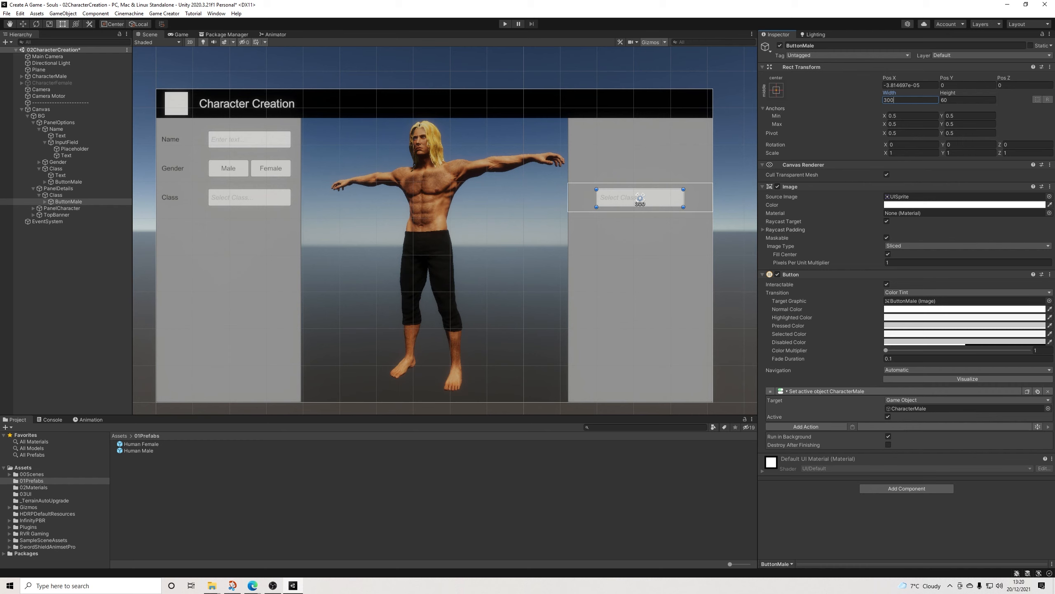
left_click(45, 201)
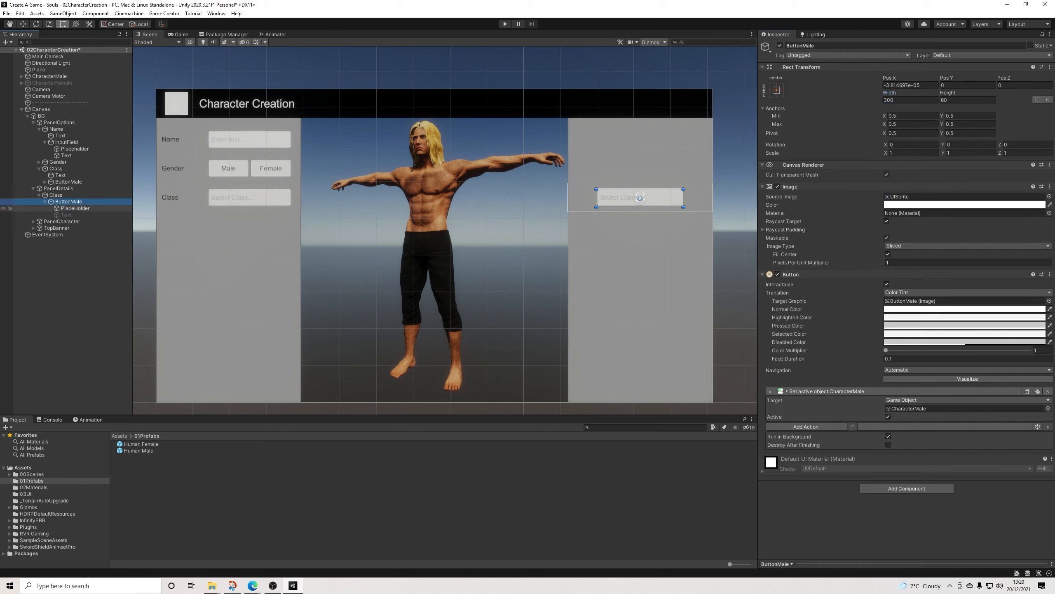
Step: Delete the disabled Text child of the copied ButtonMale in PanelDetails
left_click(75, 208)
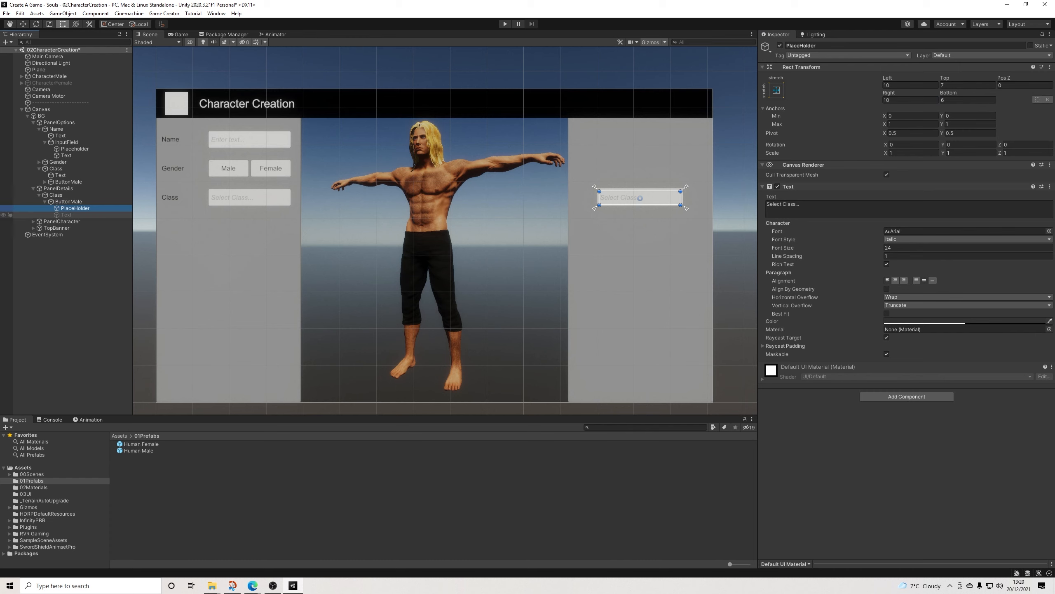
left_click(66, 215)
key("Delete")
Step: Centre the PlaceHolder text of the copied ButtonMale, set its font style to Normal and its colour alpha to 255
left_click(75, 207)
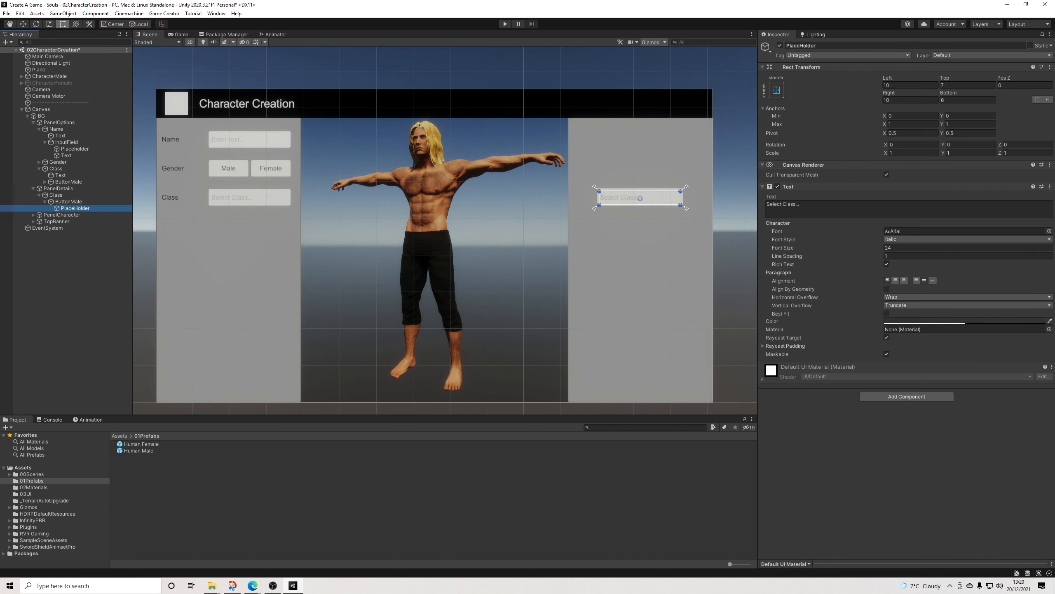
left_click(896, 280)
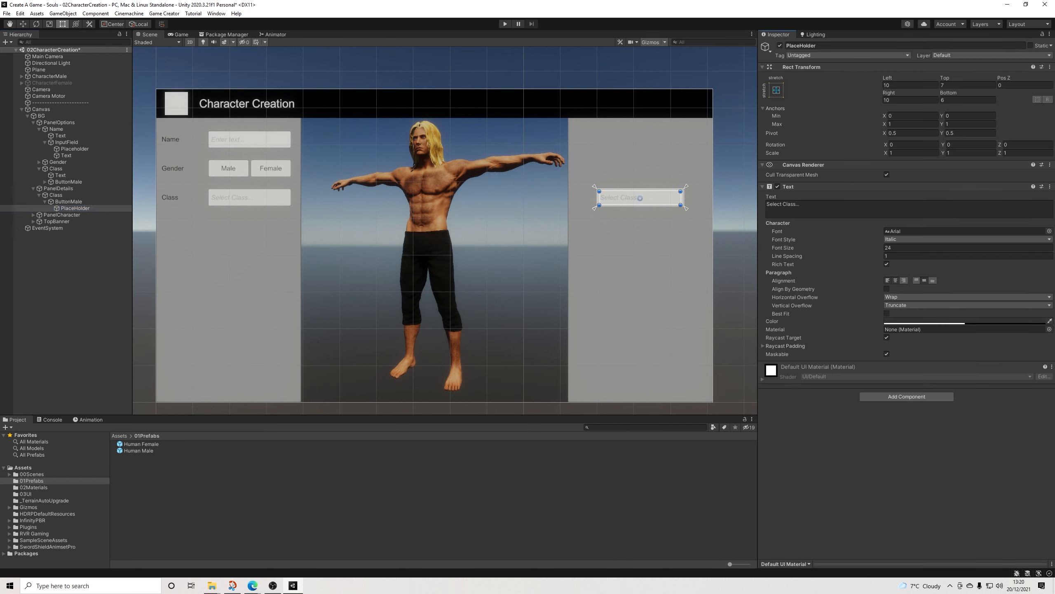
left_click(914, 239)
left_click(906, 247)
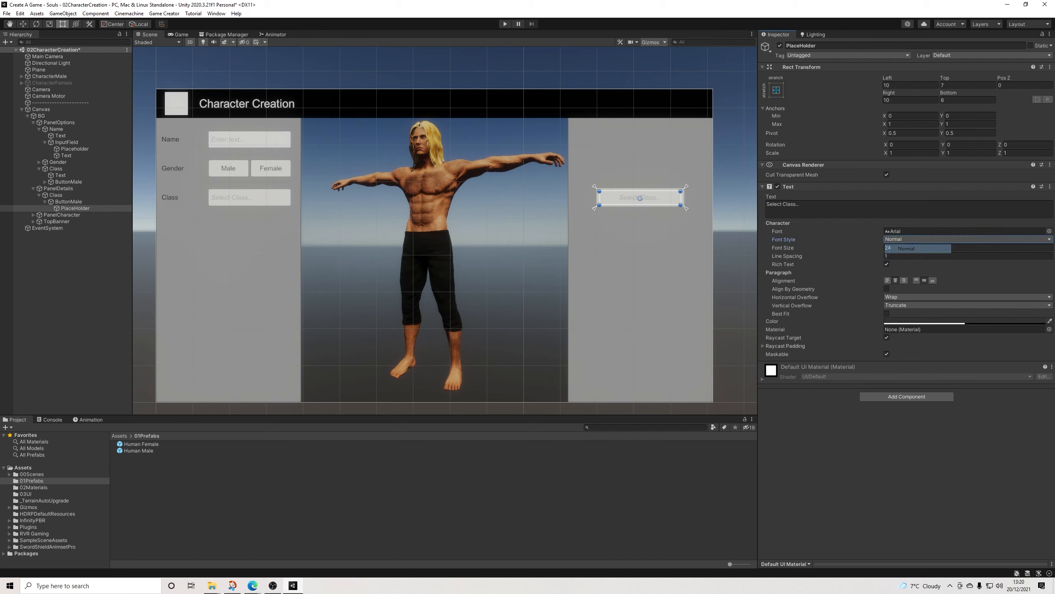
left_click(963, 321)
left_click_drag(941, 481, 975, 482)
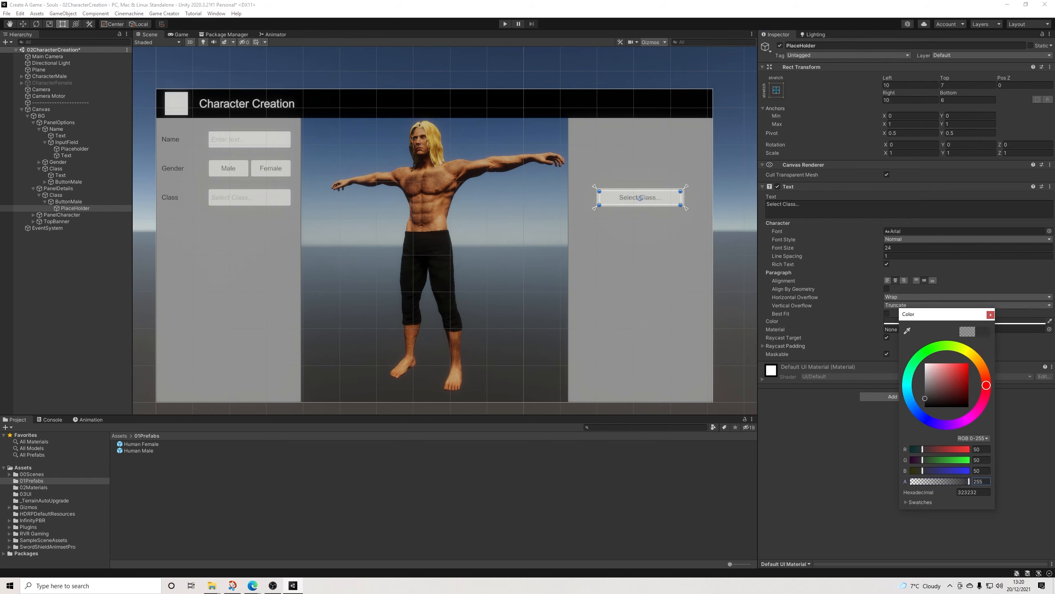
left_click(991, 314)
Step: Change the copied button's label to Assassin and rename the button ButtonAssassin
left_click(783, 204)
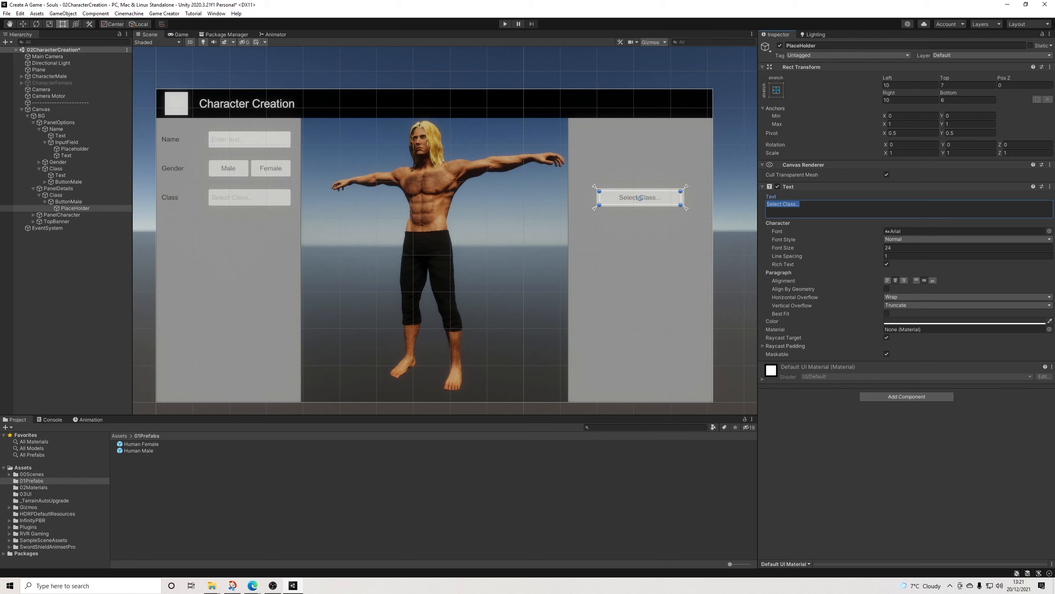
type("Assassin")
left_click(77, 266)
left_click(69, 202)
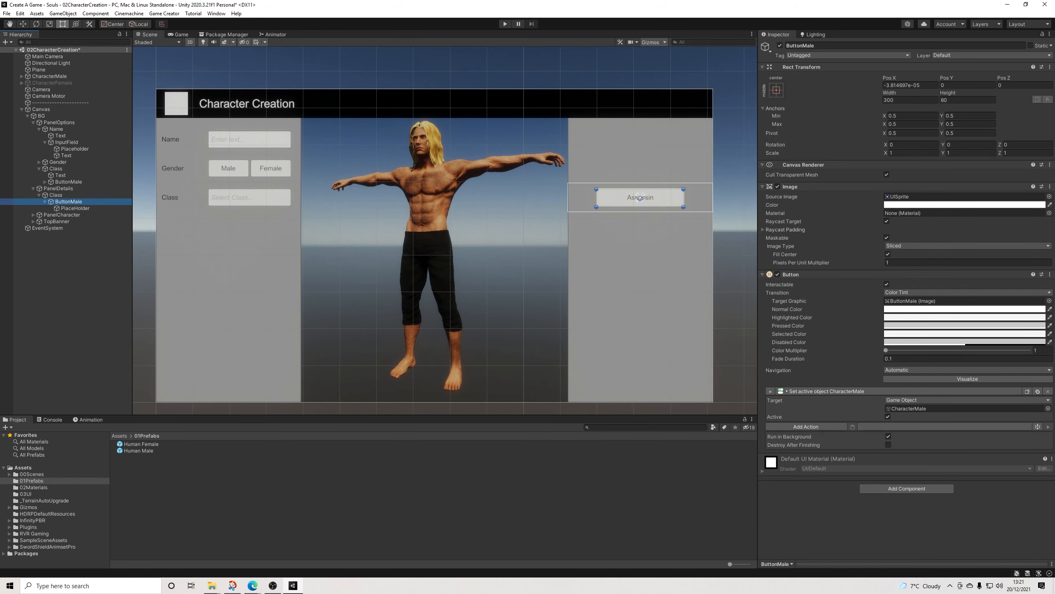
left_click_drag(817, 46, 803, 46)
type("Assassin")
key("Return")
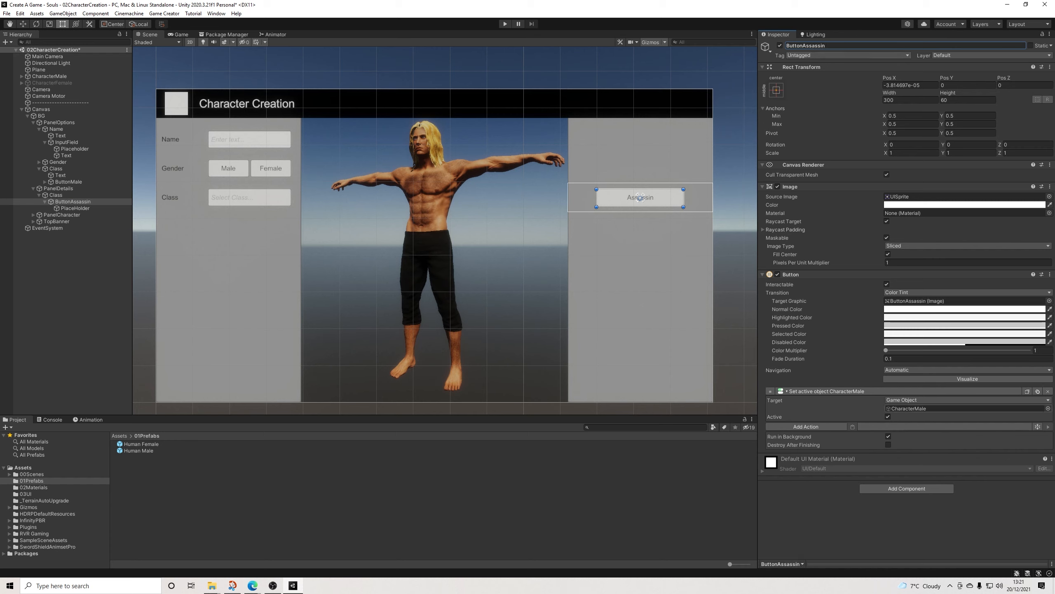
Step: Assign the Name input field's Placeholder as the target of ButtonAssassin's set-active action and duplicate that action
left_click_drag(75, 149, 931, 409)
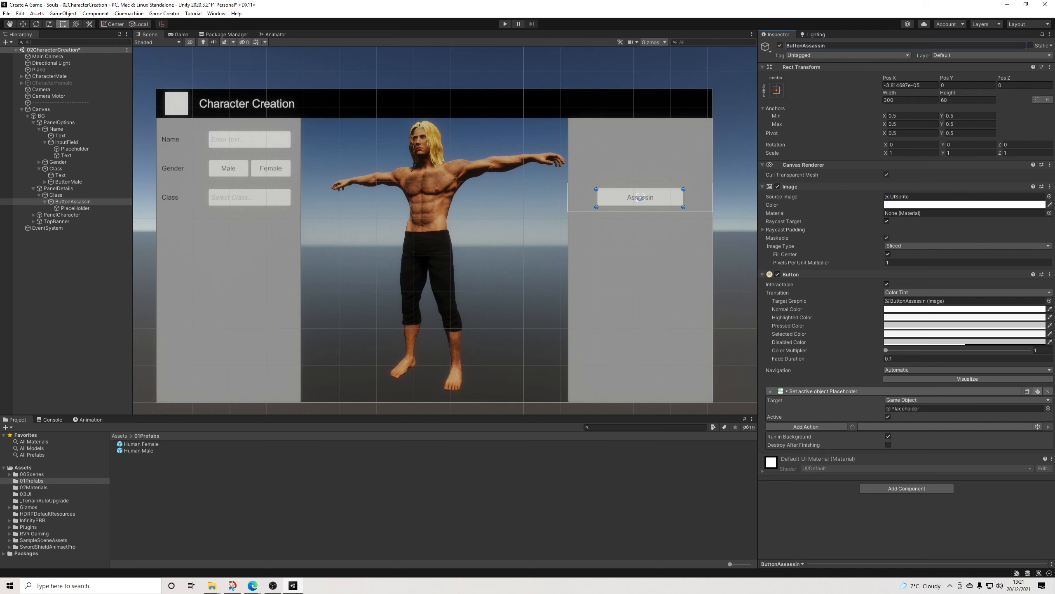
left_click(1038, 392)
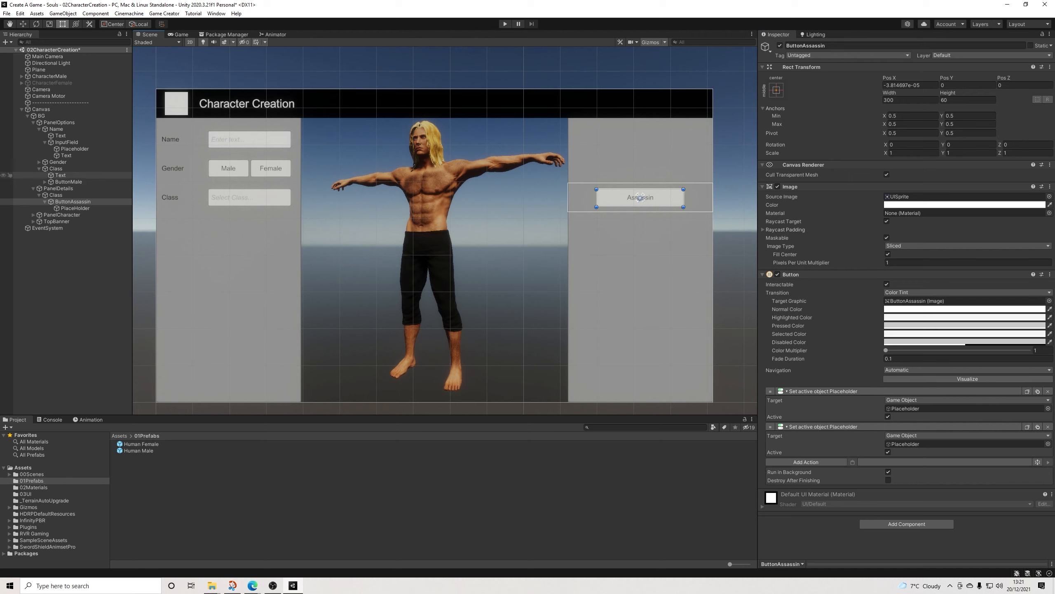
left_click(66, 182)
left_click(45, 182)
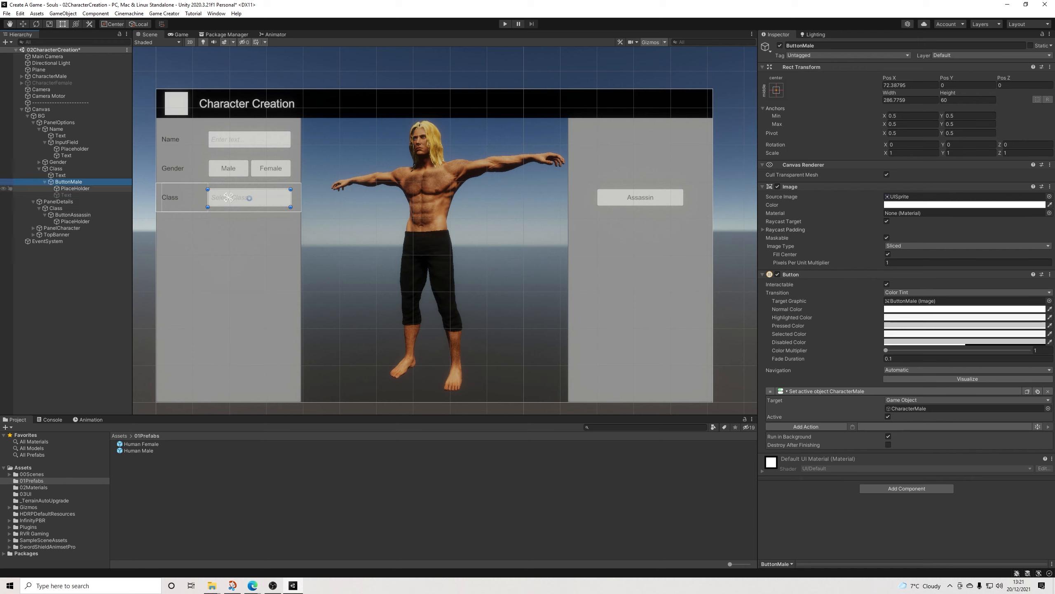
left_click_drag(74, 188, 964, 409)
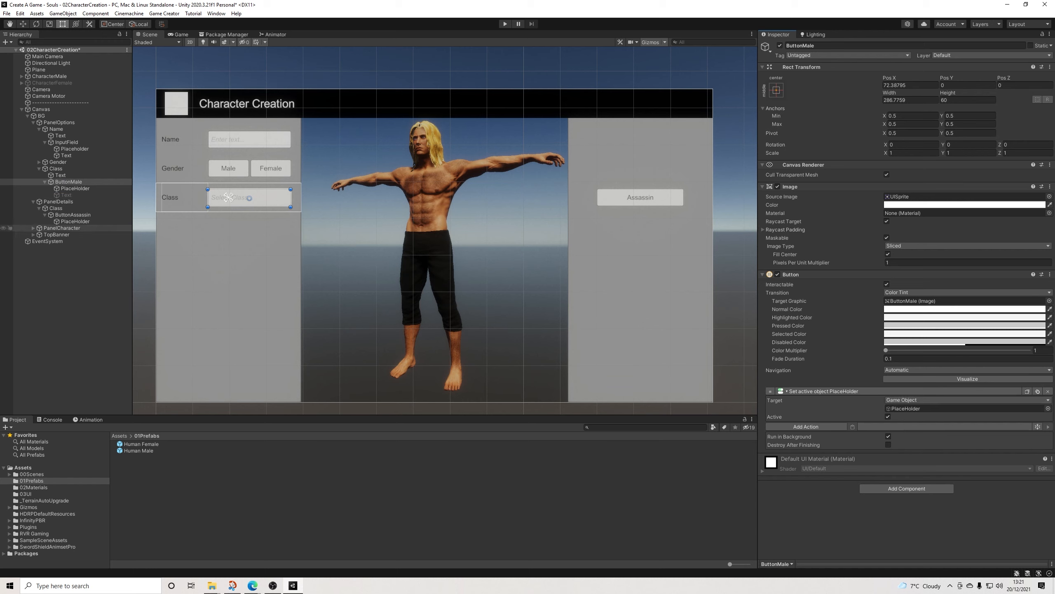
key("ctrl+z")
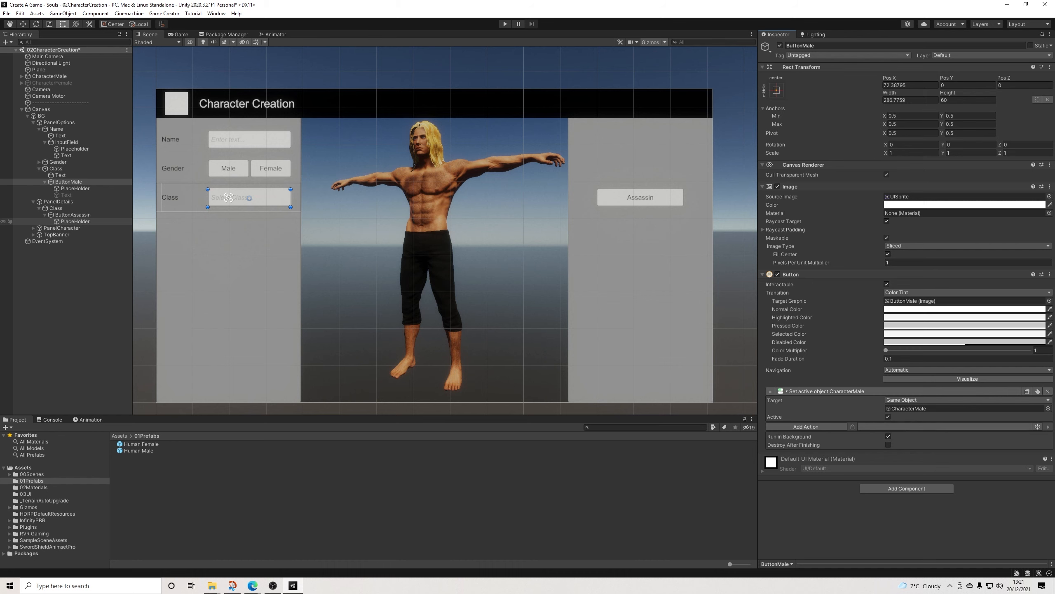
Step: Make ButtonAssassin's first action deactivate the original Class button's PlaceHolder and its second action activate that button's Text
left_click(75, 221)
left_click(73, 214)
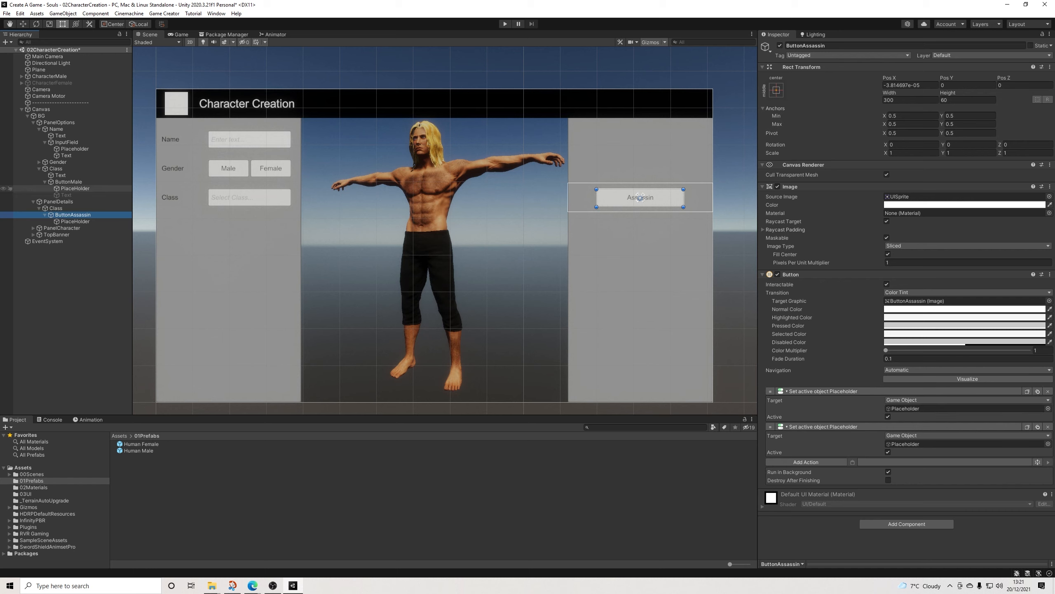
left_click_drag(75, 189, 747, 395)
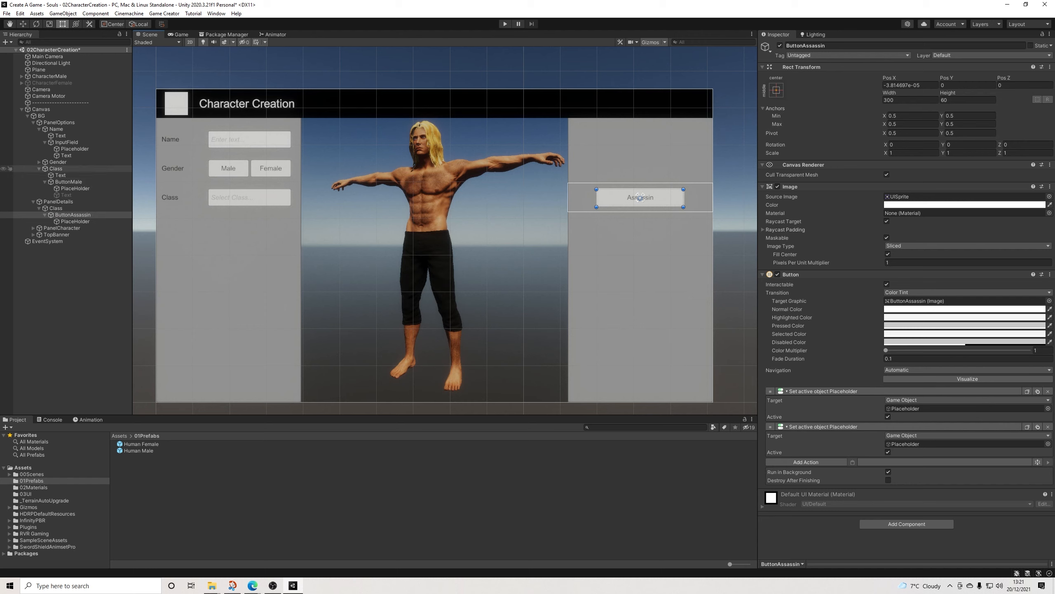
left_click_drag(75, 189, 964, 408)
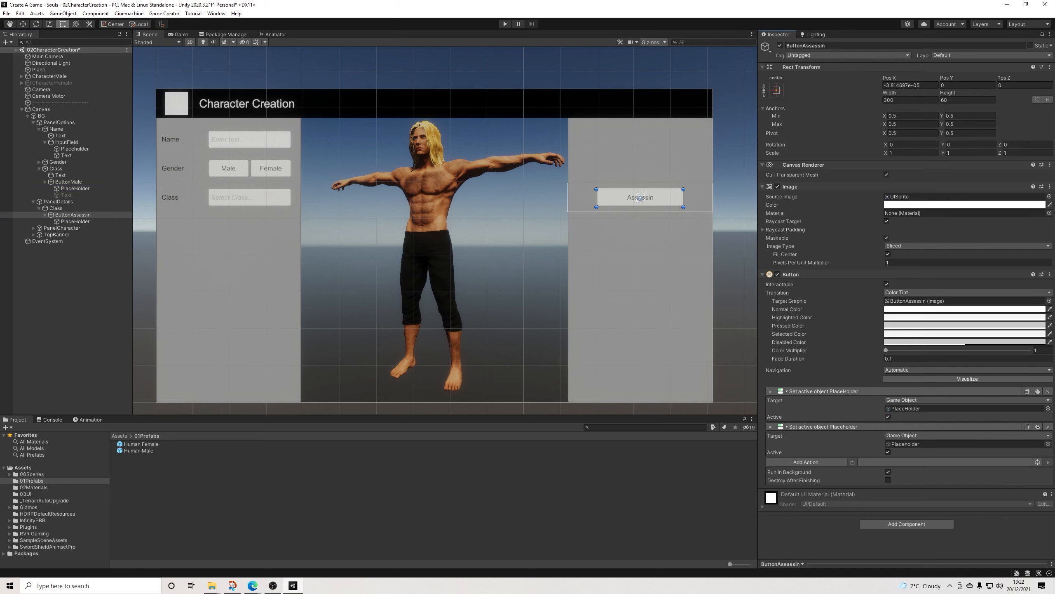
left_click_drag(67, 195, 963, 444)
left_click(888, 416)
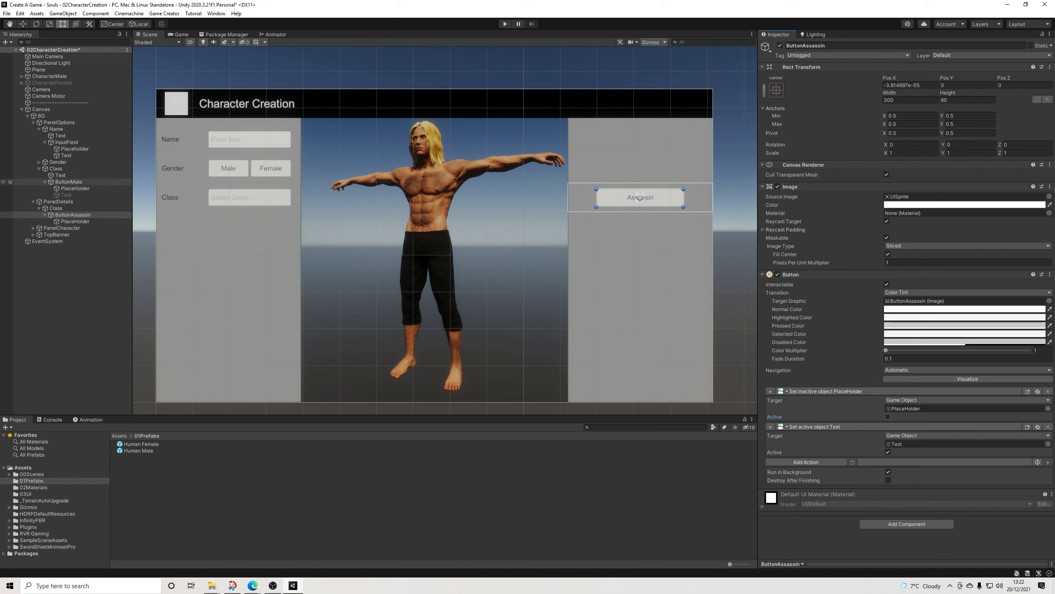
Step: Rename ButtonMale in the PanelOptions Class row as ButtonClass
left_click(69, 182)
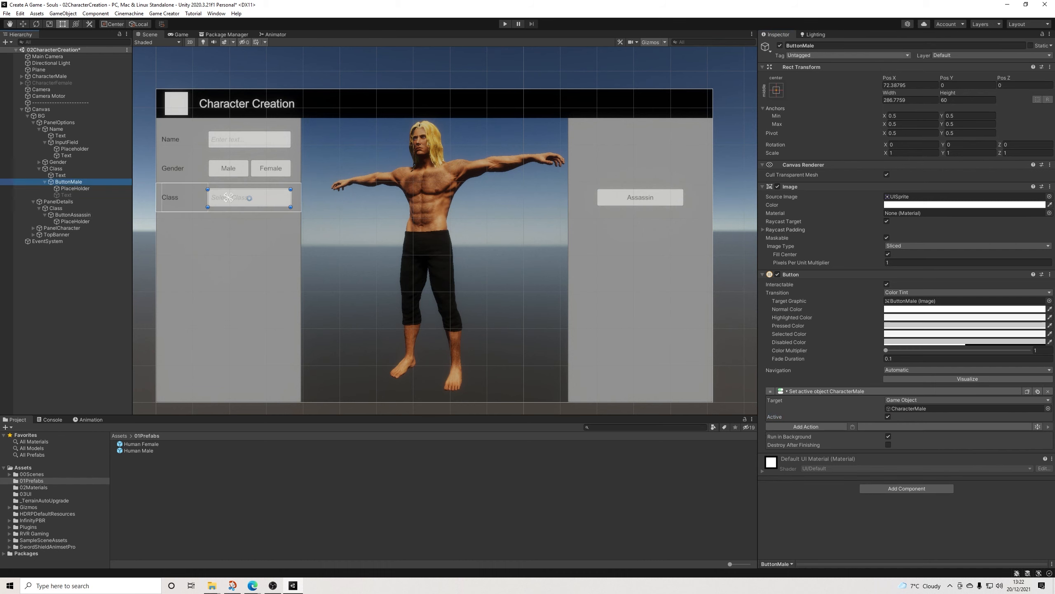
type("Class")
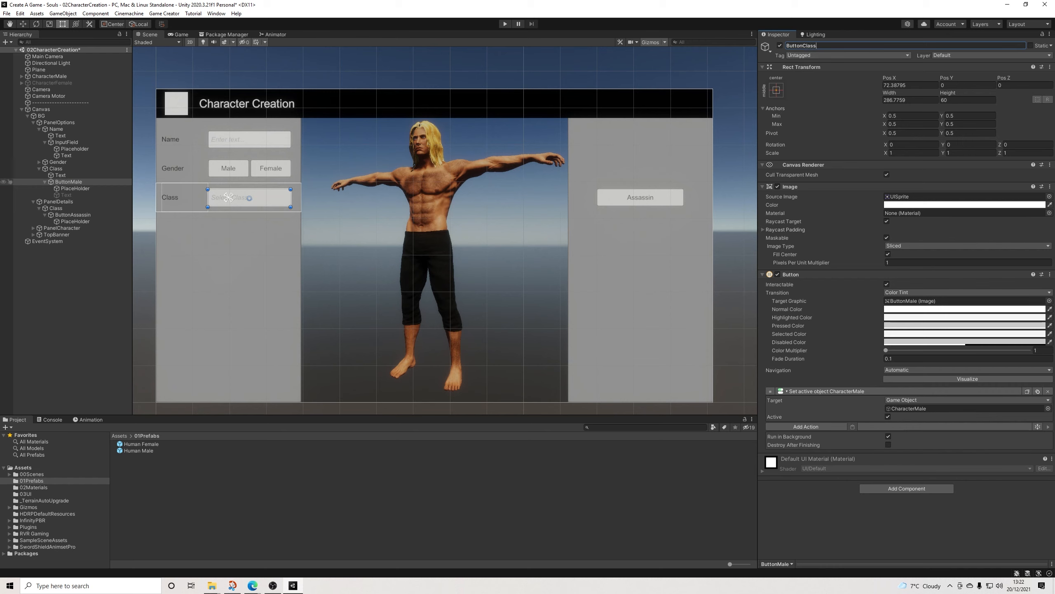
key("Return")
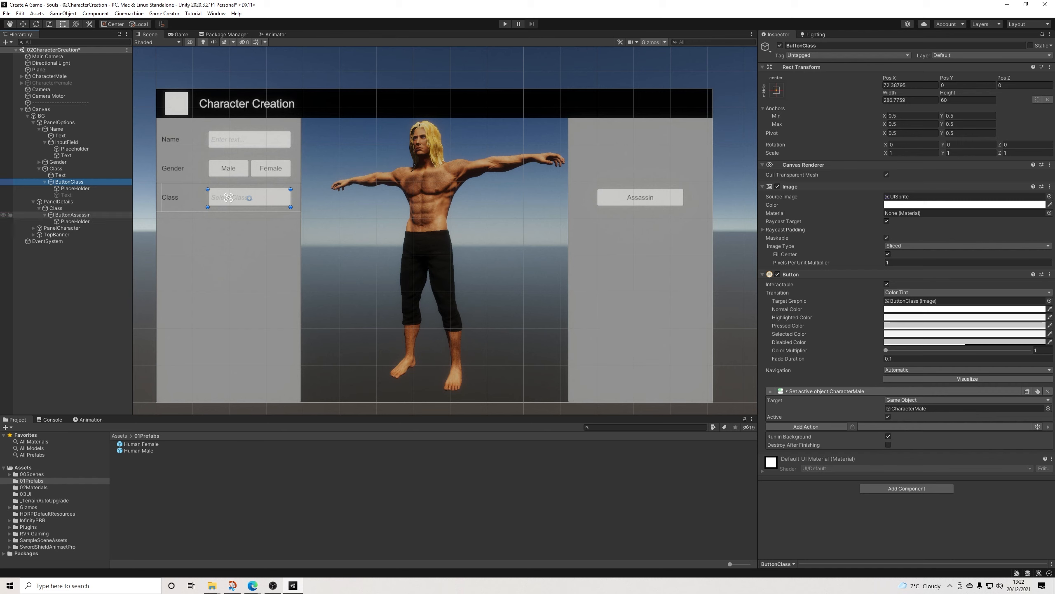
Step: Rename ButtonAssassin's PlaceHolder child as Text and reselect ButtonAssassin
left_click(73, 215)
left_click(75, 221)
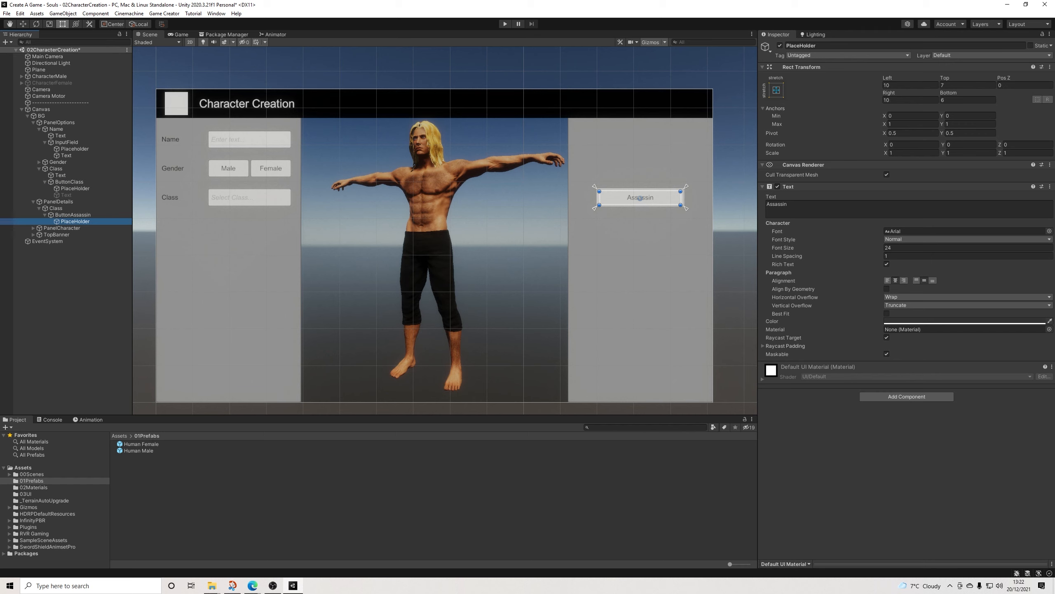
left_click(802, 45)
type("Te")
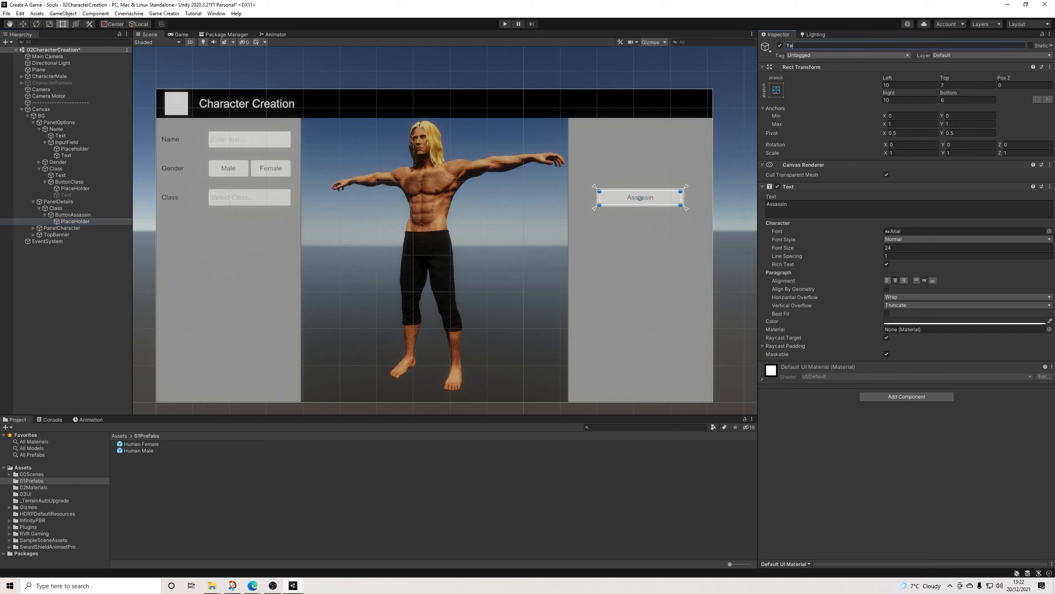
type("xt")
key("Return")
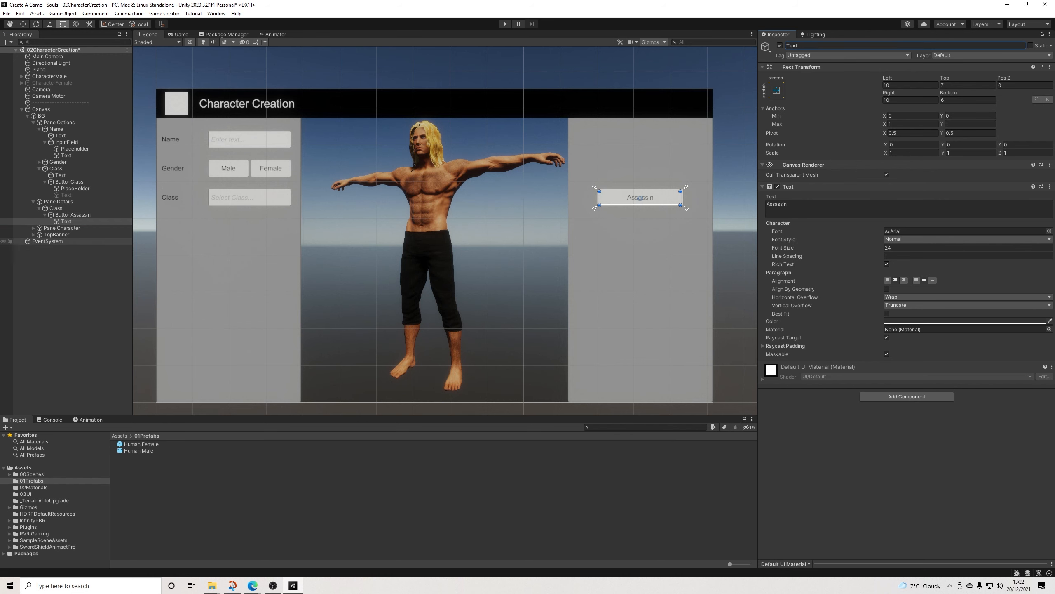
left_click(72, 215)
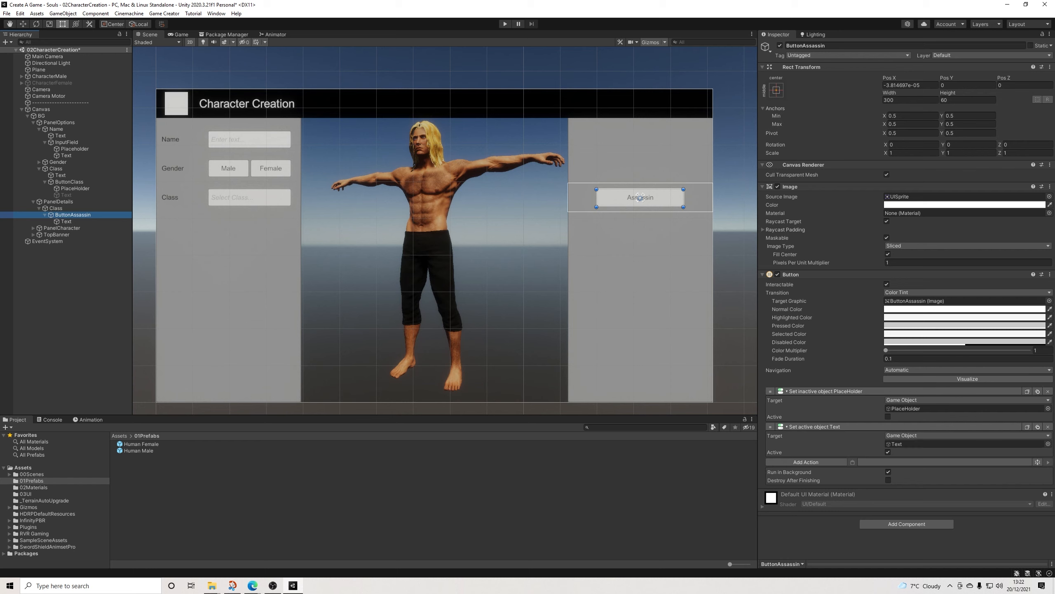
Step: Add a string variable action to ButtonAssassin that assigns the constant Assassin to the global variable Class
left_click(806, 462)
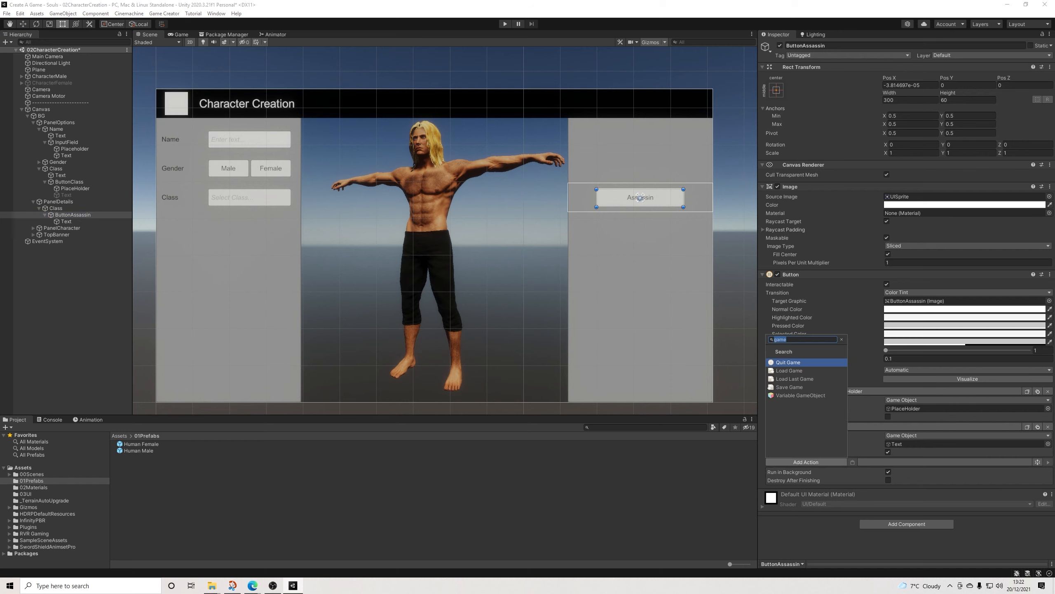
type("string")
key("Return")
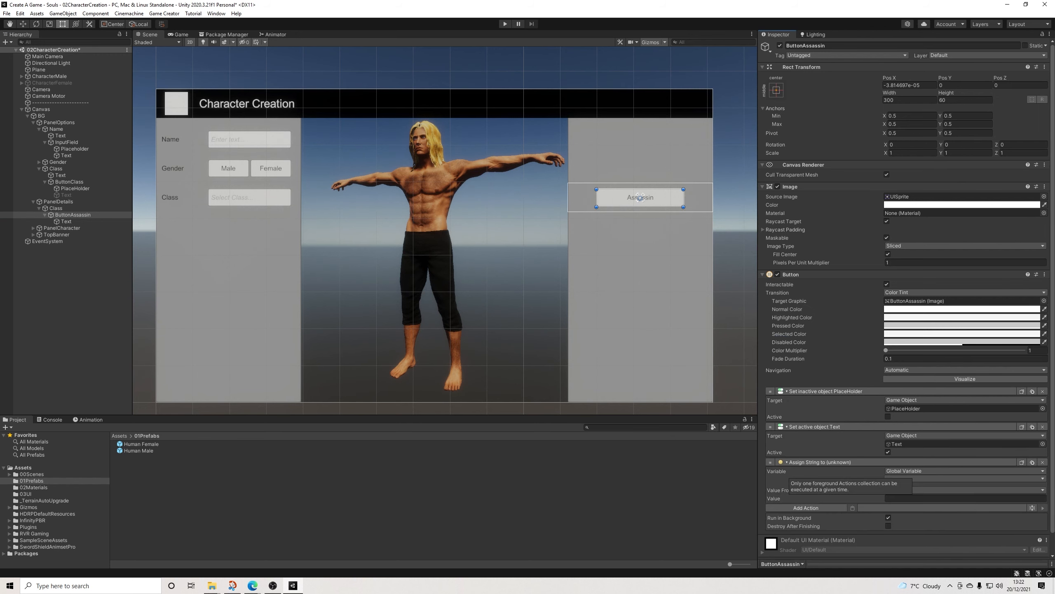
left_click(965, 479)
left_click(902, 374)
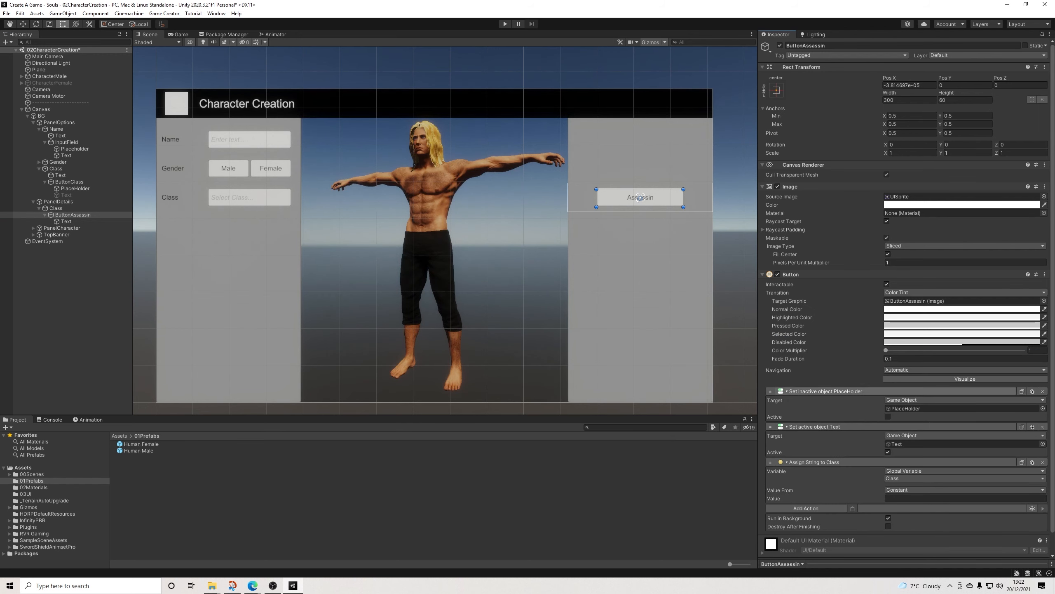
left_click(965, 498)
type("Assassin")
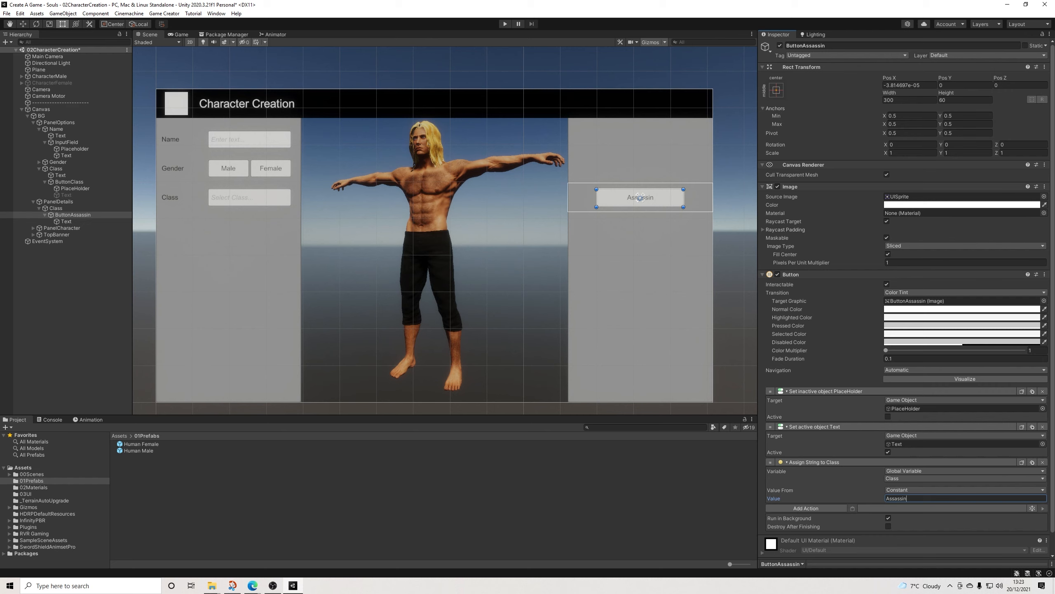
Step: Rename ButtonAssassin's parent object Class in PanelDetails as Assassin
left_click(45, 215)
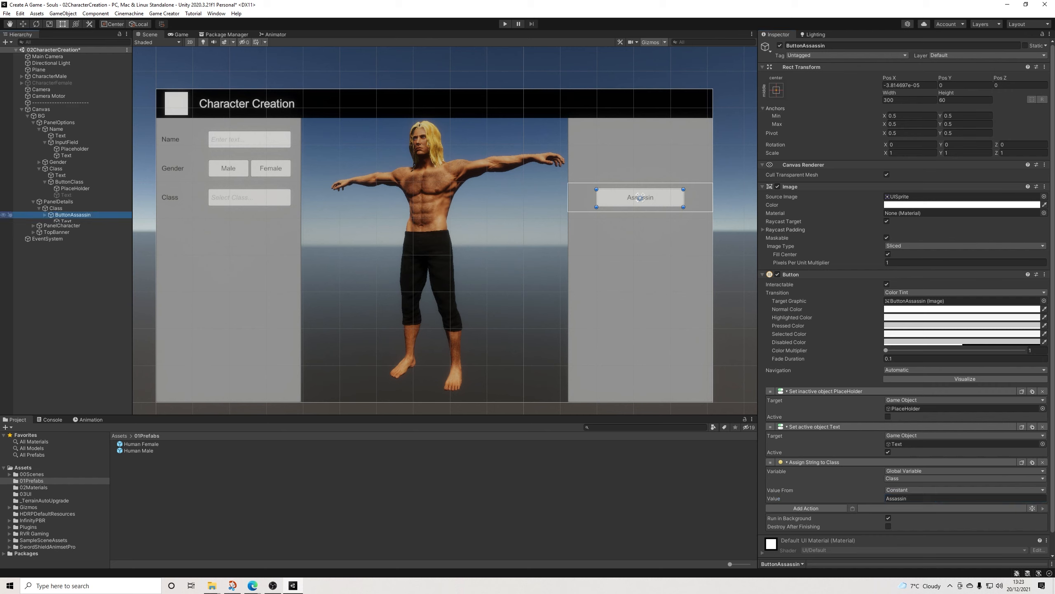
left_click(56, 208)
left_click(814, 46)
left_click(814, 45)
type("~Ass")
key("BackSpace")
key("BackSpace")
key("BackSpace")
key("BackSpace")
key("BackSpace")
key("BackSpace")
key("BackSpace")
key("BackSpace")
key("BackSpace")
type("Assassin")
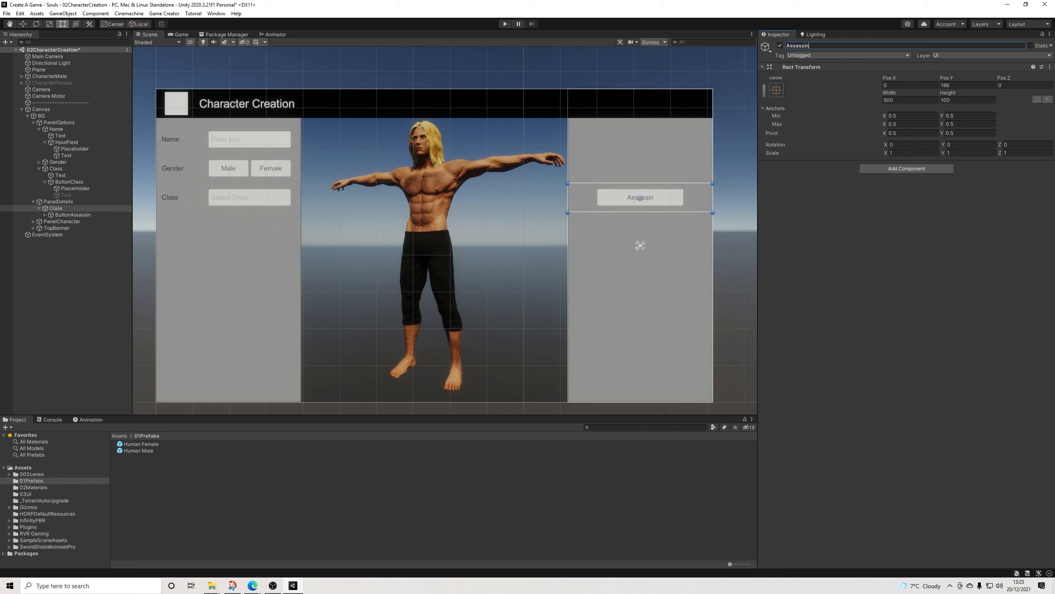
key("Return")
left_click(39, 208)
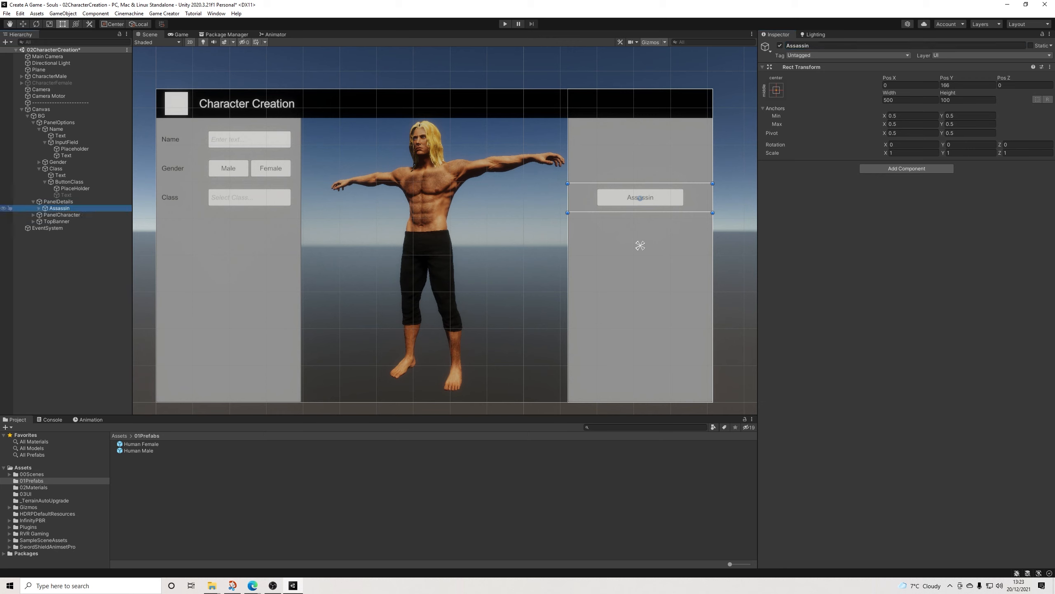
Step: Duplicate the Assassin row, place the copy directly above the original at about Pos Y 266, and order it first in PanelDetails
key("ctrl+d")
left_click_drag(640, 197, 640, 168)
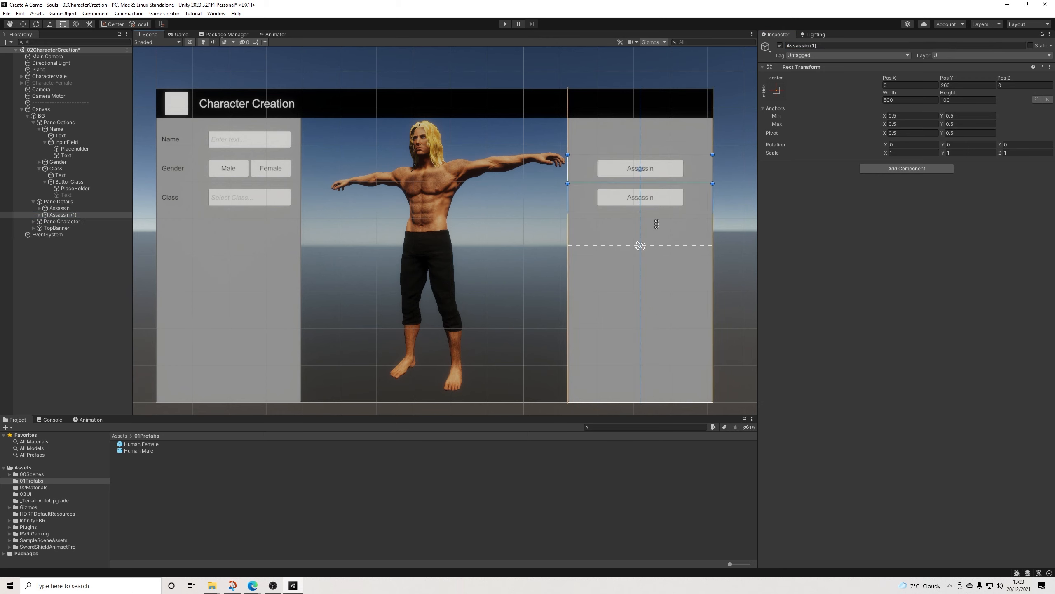
left_click(39, 214)
left_click_drag(62, 214, 62, 205)
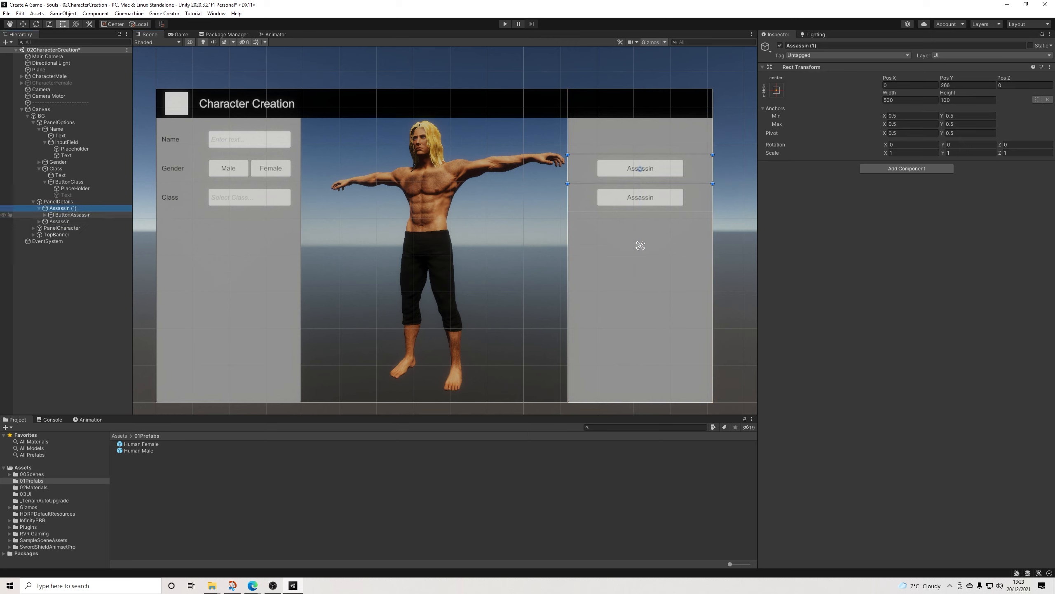
Step: Rename the duplicated row as Knight and its button as ButtonKnight
left_click(825, 46)
type("Knight")
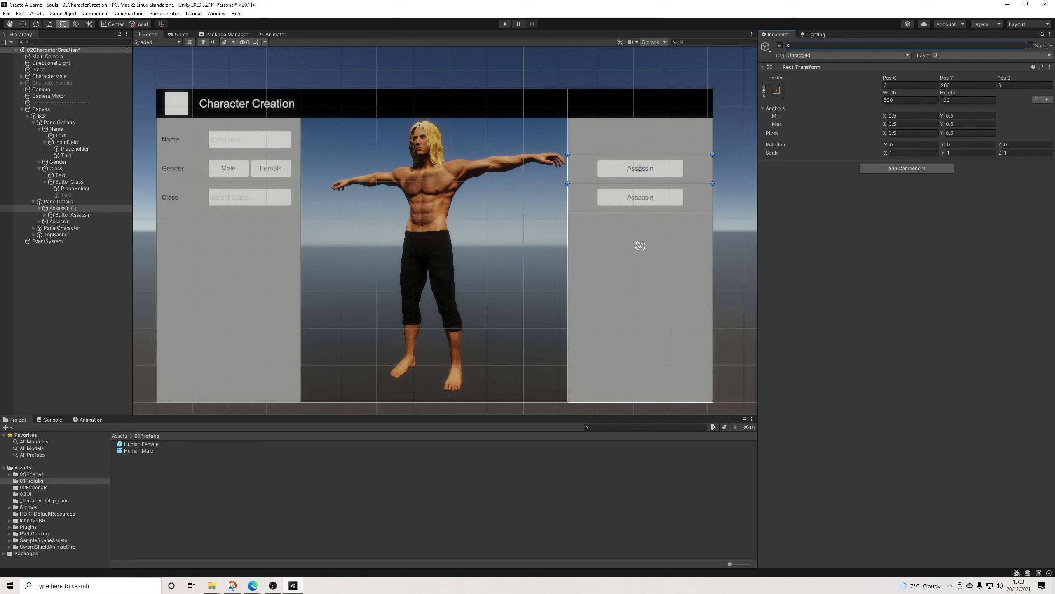
key("Return")
left_click(640, 169)
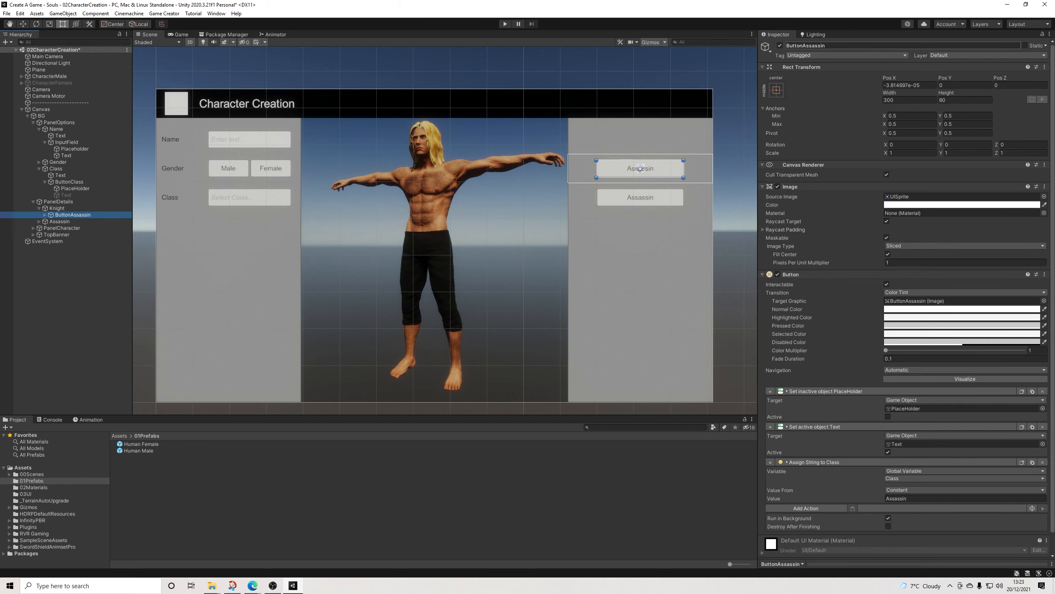
left_click_drag(827, 45, 803, 46)
type("Kni")
key("Return")
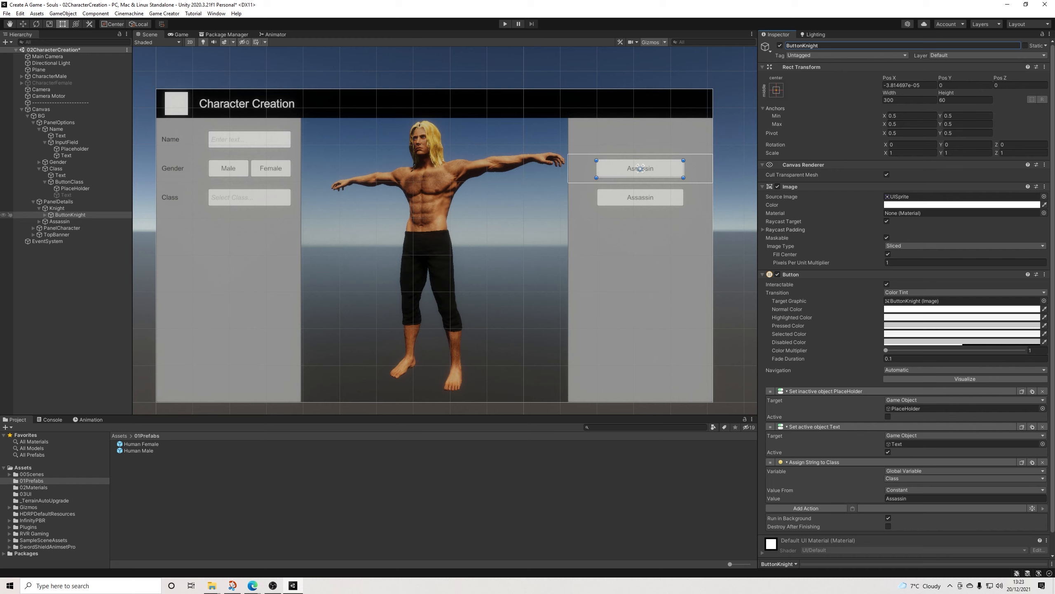
Step: Set ButtonKnight's string value for Class to Knight and its label text to Knight
left_click(929, 498)
type("Knight")
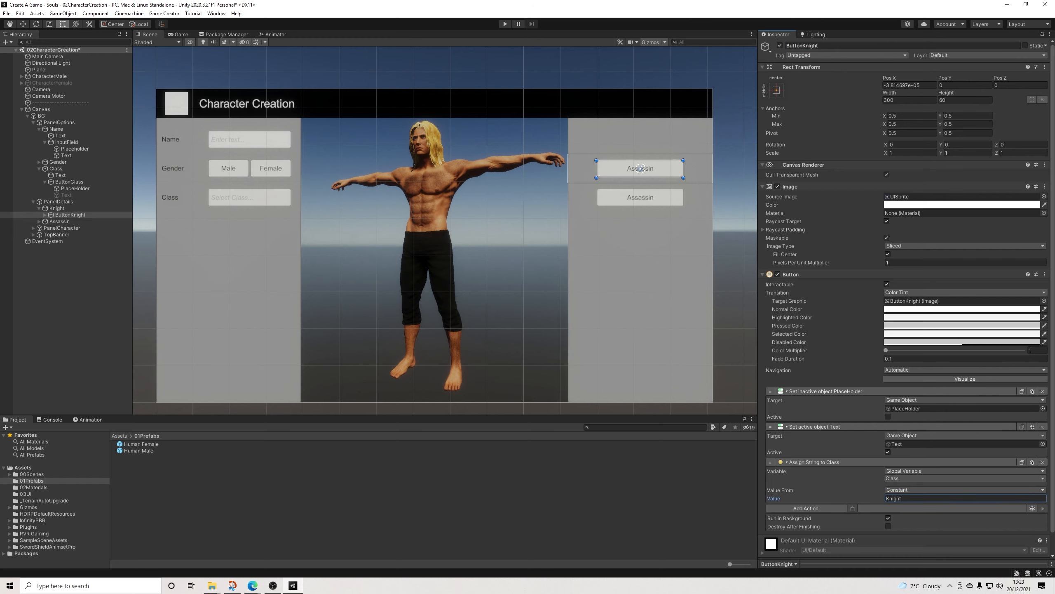
left_click(70, 215)
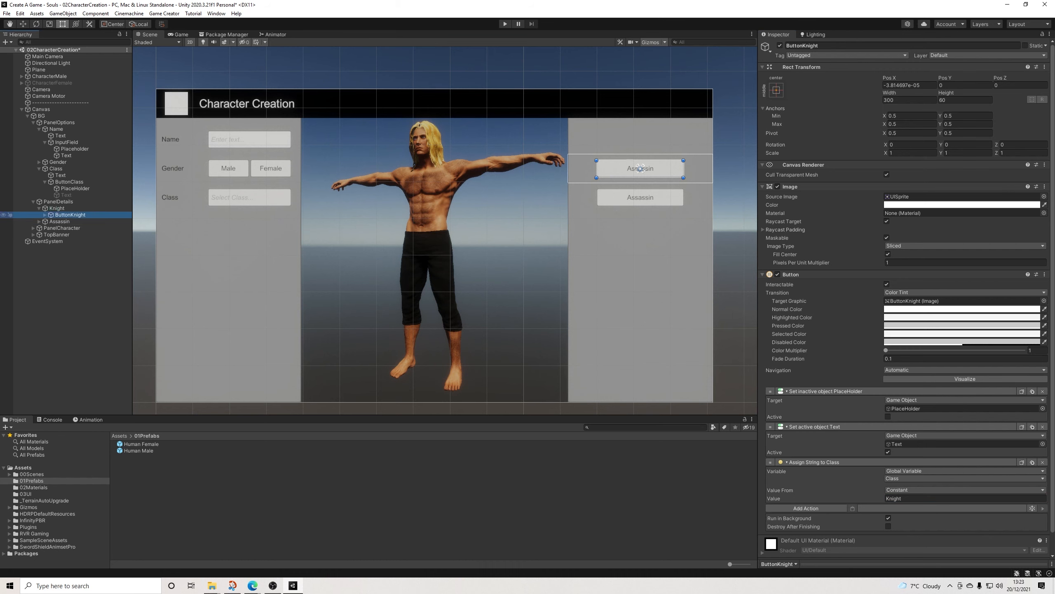
left_click(45, 215)
left_click(66, 221)
left_click(815, 207)
type("Knight")
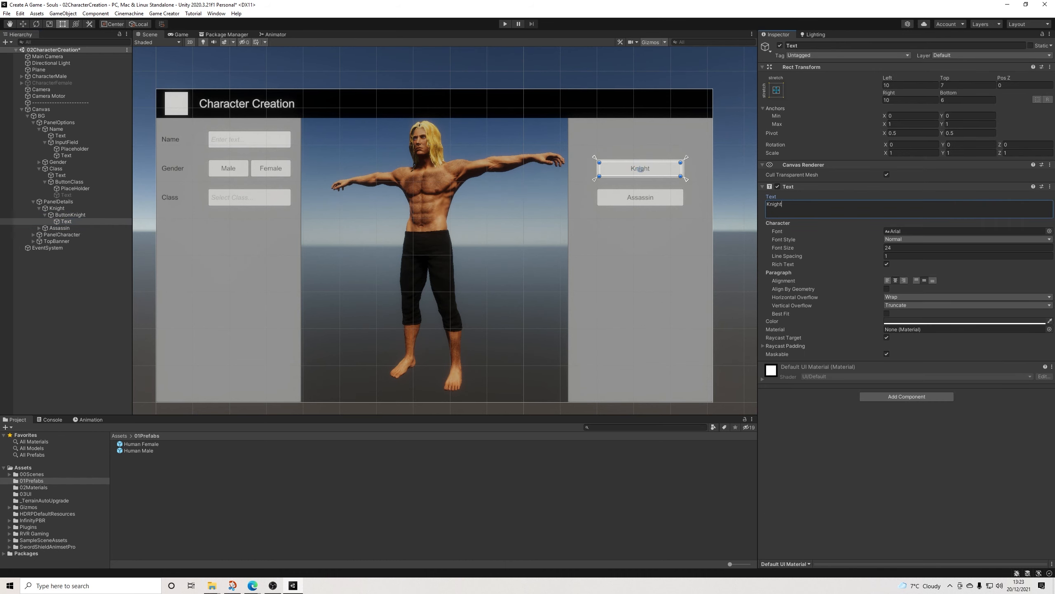
left_click(57, 209)
left_click(40, 208)
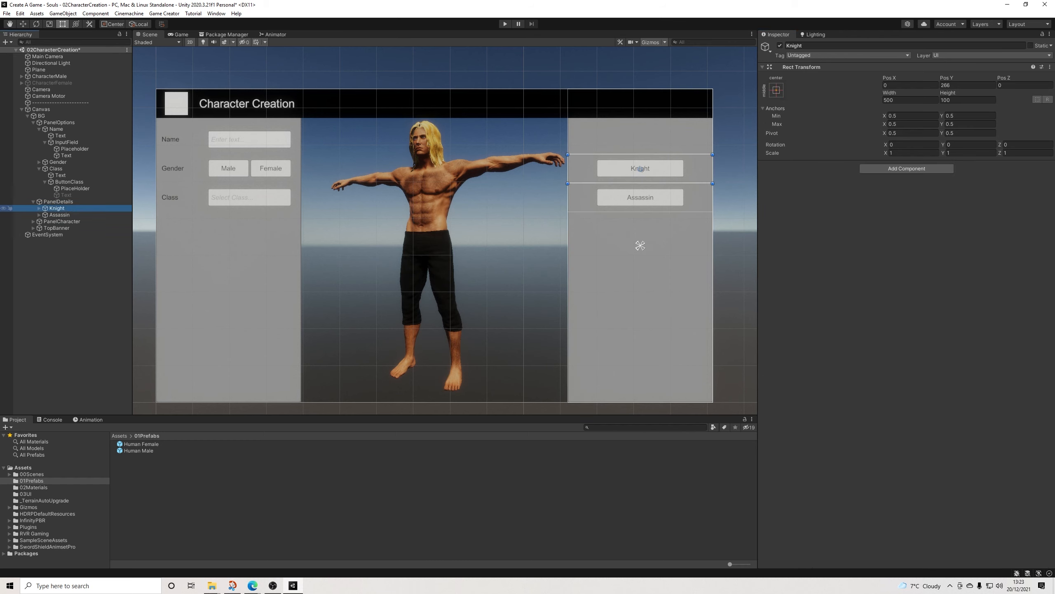
Step: Duplicate the Knight and Assassin rows and stack the copies below the originals, at about Pos Y 66 and -34
left_click(60, 214)
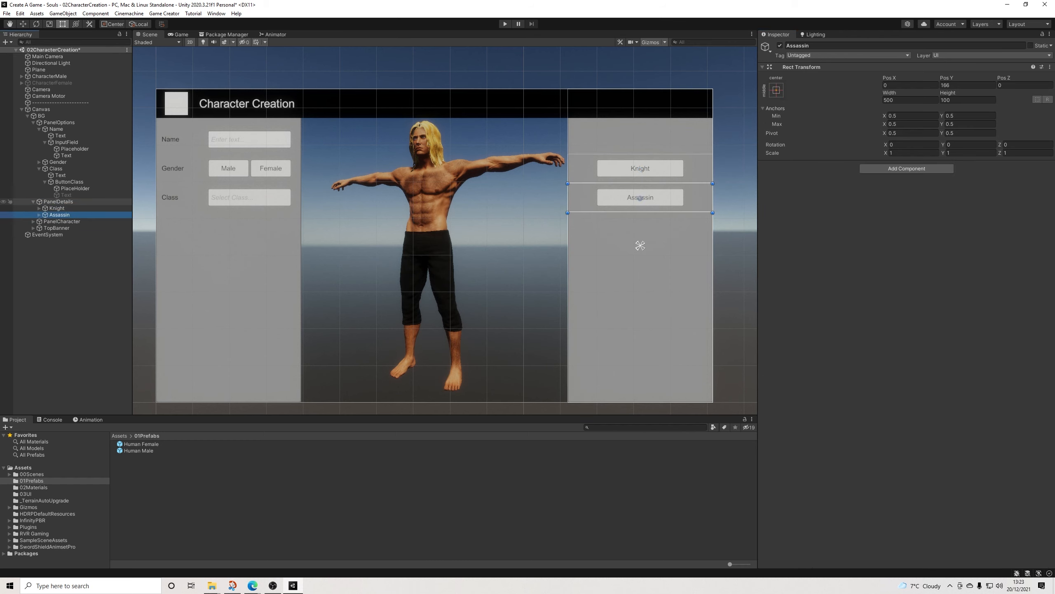
left_click(57, 208, "ctrl")
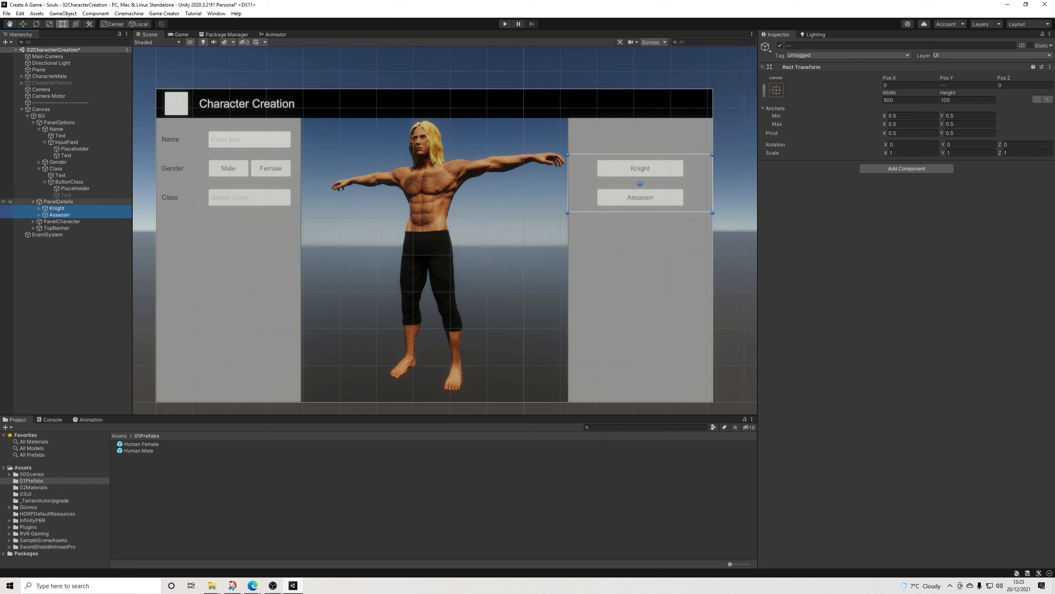
key("ctrl+d")
left_click_drag(640, 184, 639, 238)
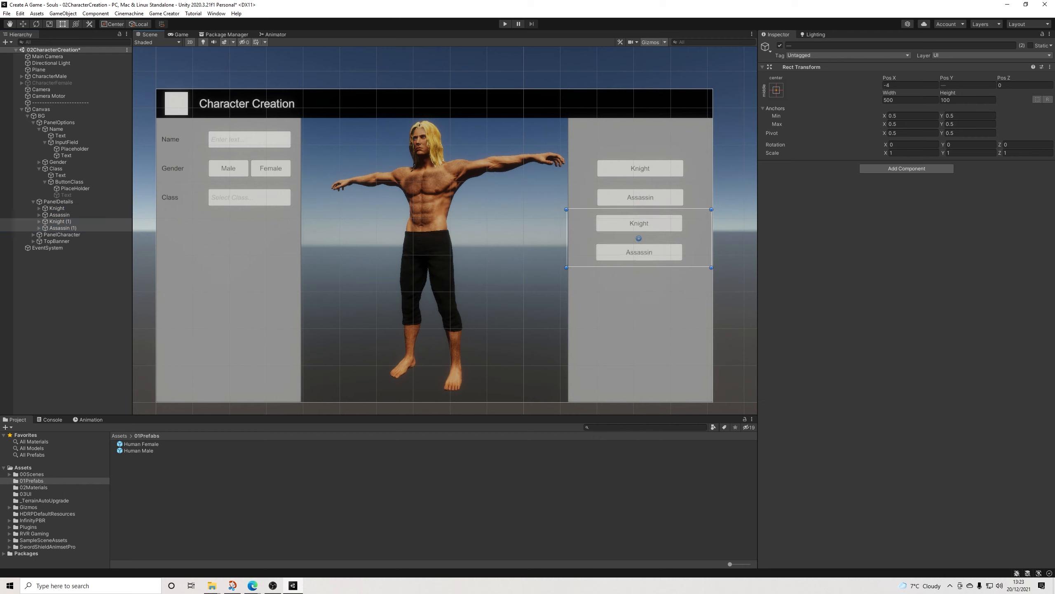
key("ctrl+z")
left_click(61, 222)
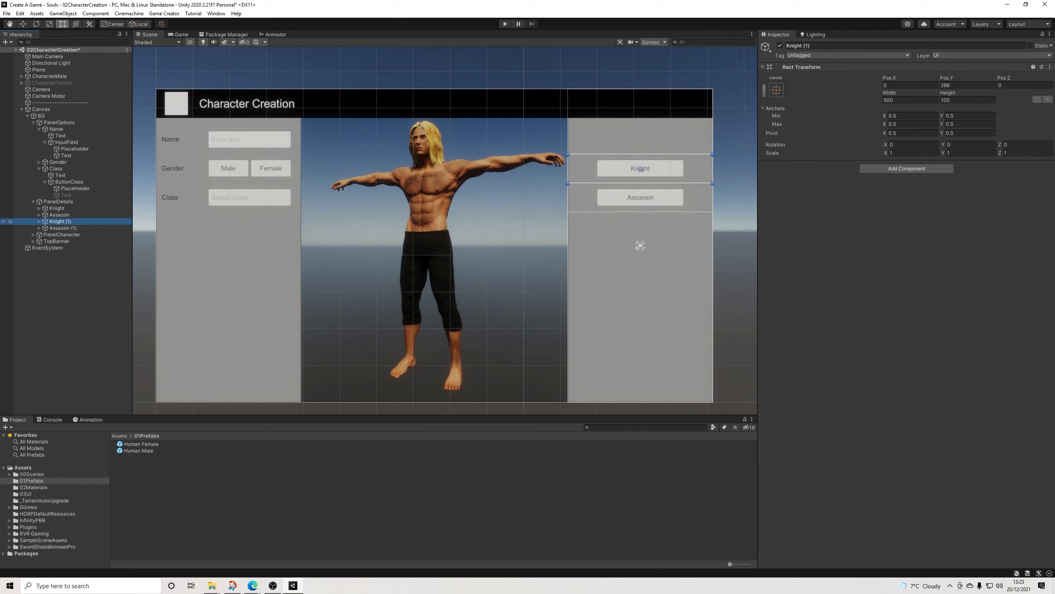
left_click_drag(657, 180, 655, 250)
left_click(63, 228)
left_click_drag(656, 209, 657, 267)
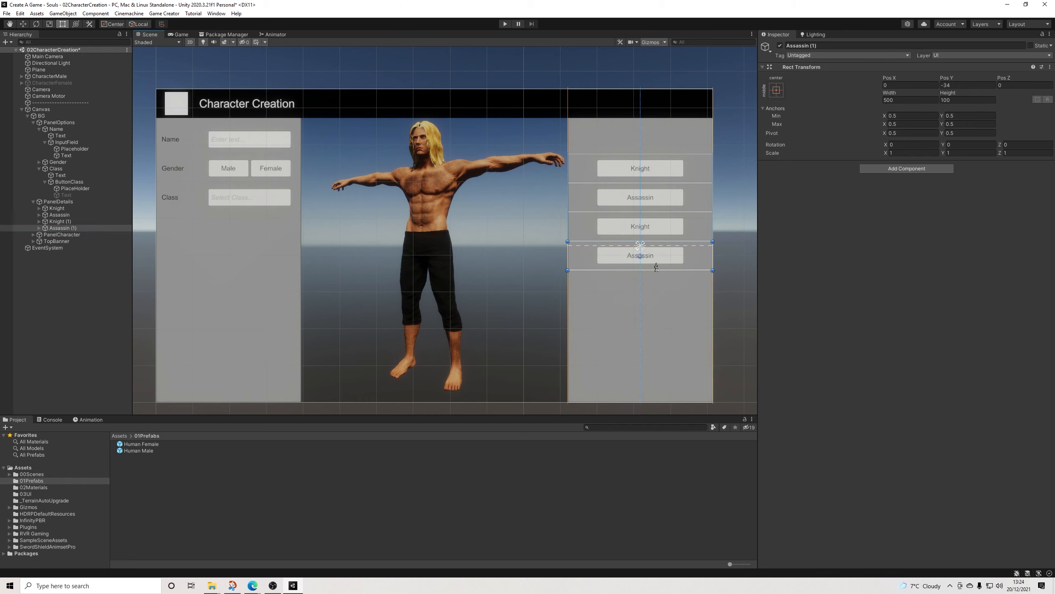
Step: Rename the Knight row's copy as Sorcerer and the Assassin row's copy as Archer
left_click(60, 221)
left_click(831, 46)
type("Sorcerer")
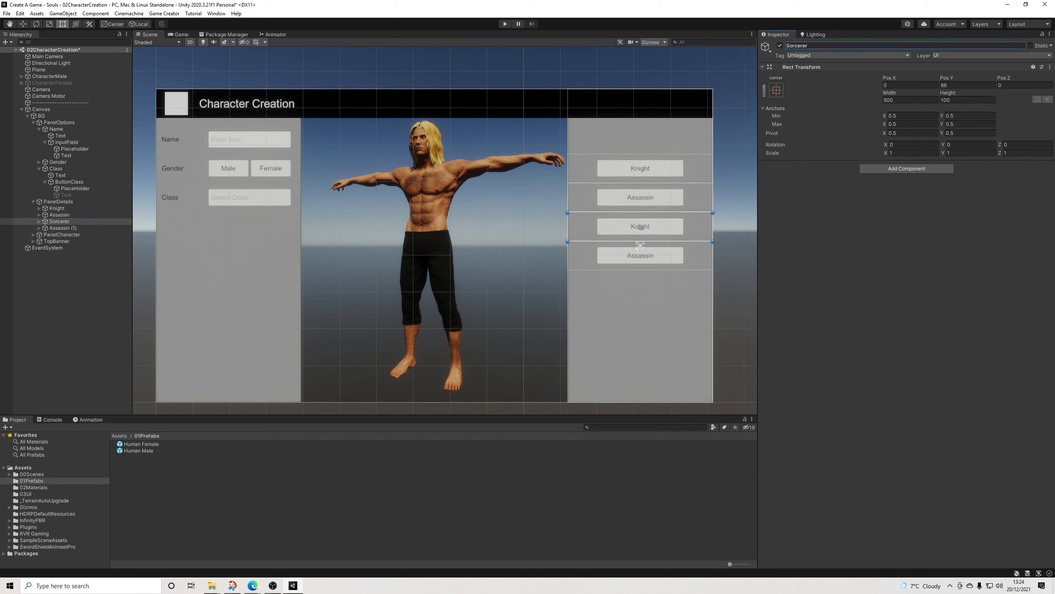
left_click(63, 228)
left_click(827, 46)
type("Arch")
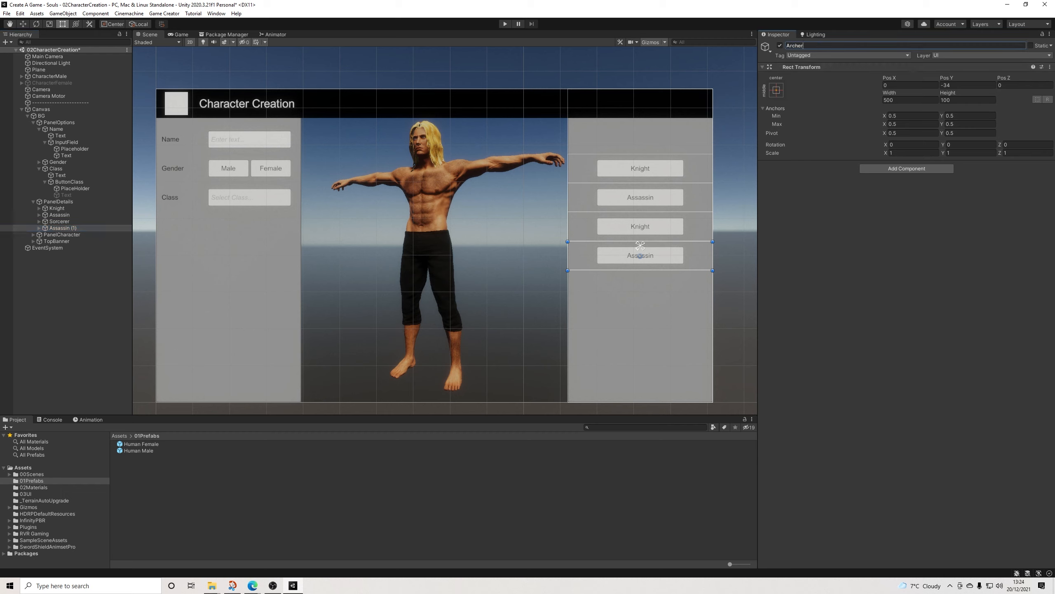
key("Return")
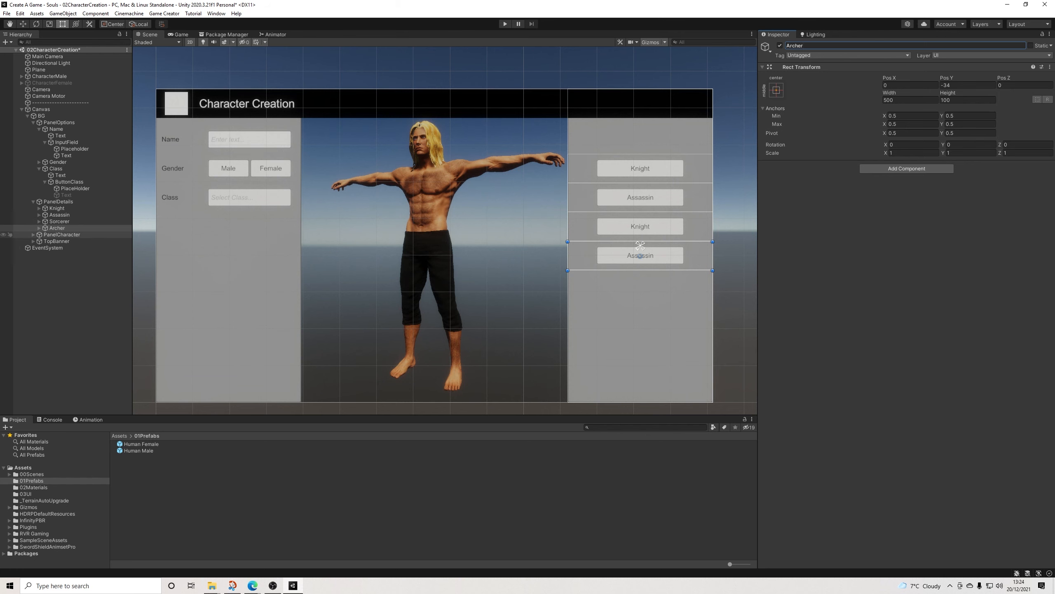
Step: Rename the Archer row's button as ButtonArcher and set its label text to Archer
left_click(39, 228)
left_click(641, 254)
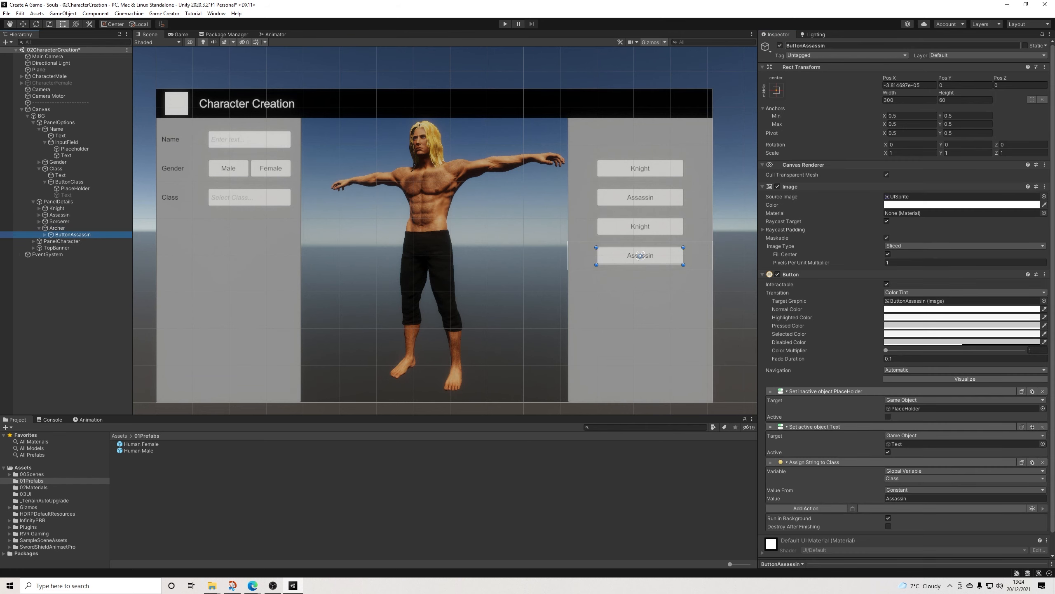
left_click_drag(826, 46, 803, 46)
type("Archer")
left_click(641, 255)
left_click(782, 204)
type("A")
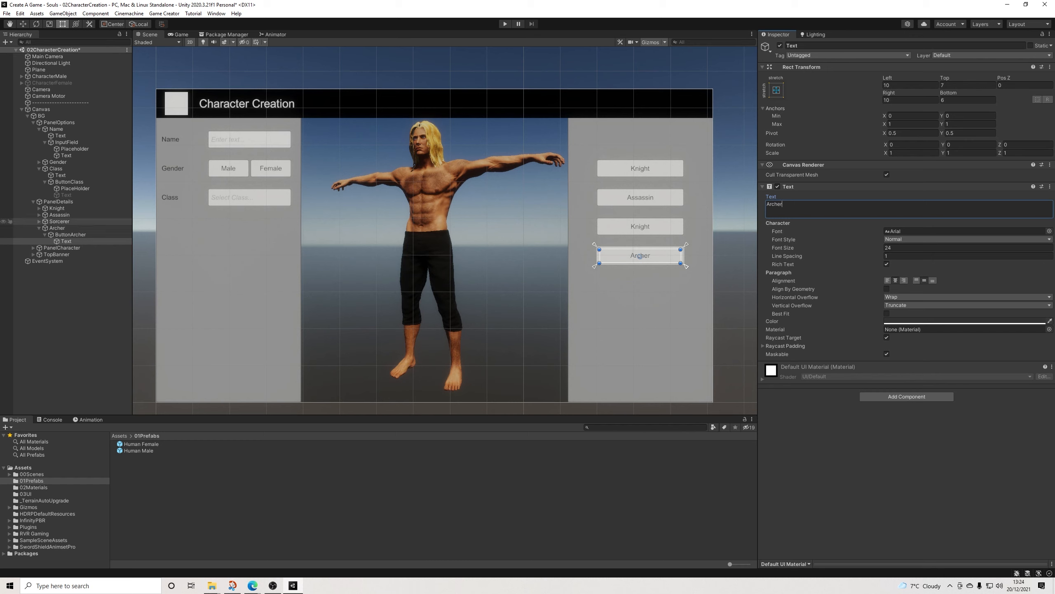
Step: Set ButtonArcher's string value for the Class variable to Archer
left_click(60, 221)
left_click(640, 256)
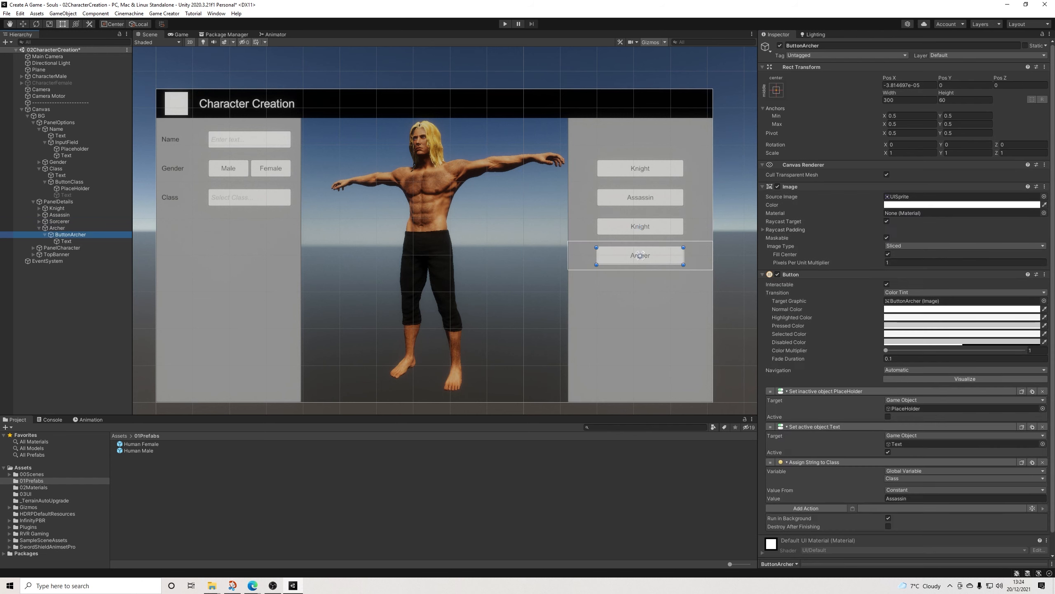
type("Archer")
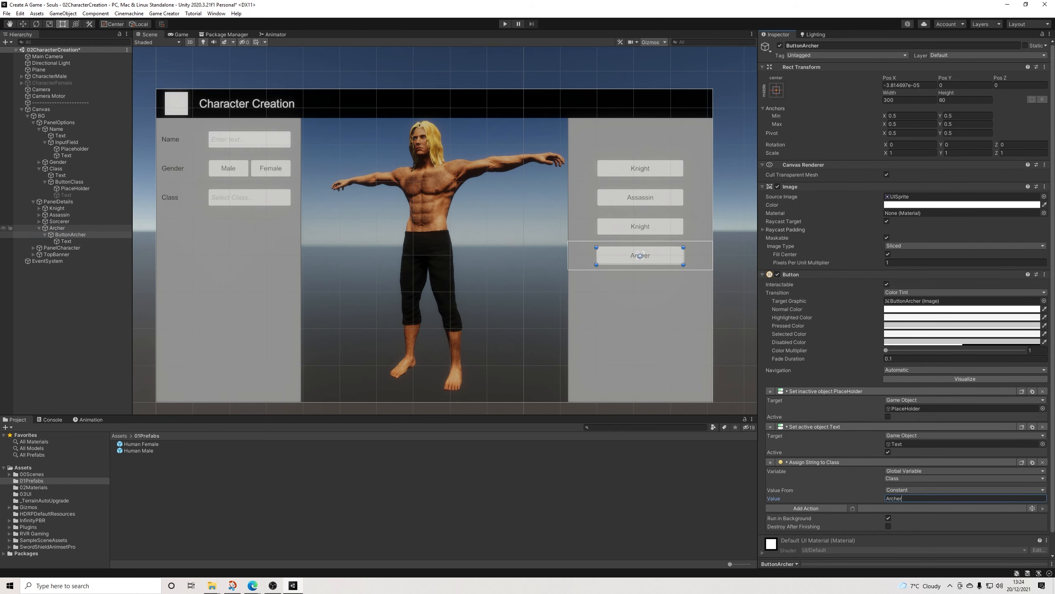
left_click(40, 228)
Step: Rename the Sorcerer row's button as ButtonSorcerer and set its string value for Class to Sorcerer
left_click(39, 221)
left_click(640, 227)
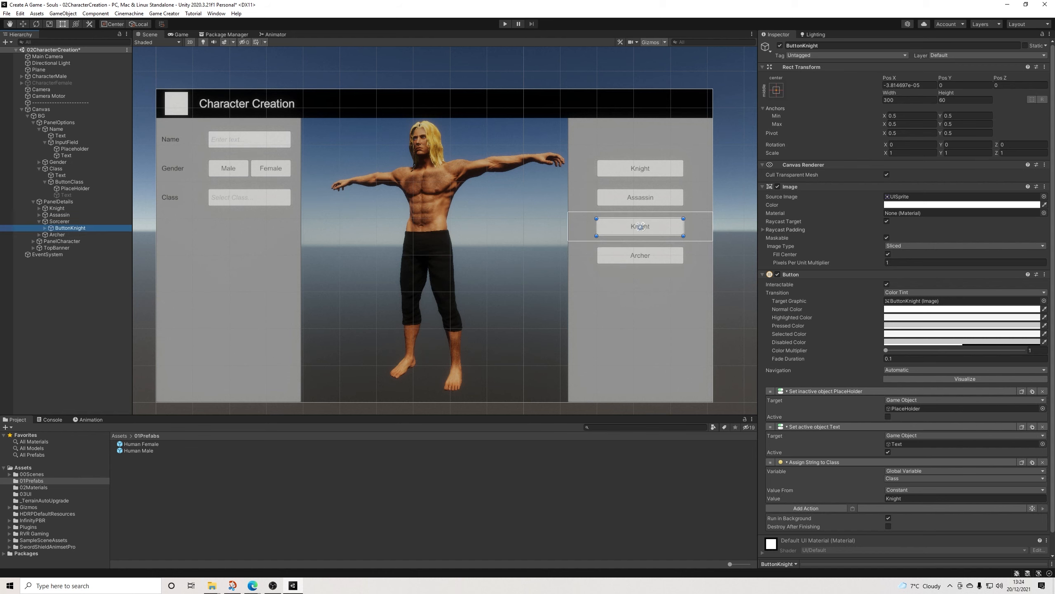
left_click_drag(820, 46, 803, 46)
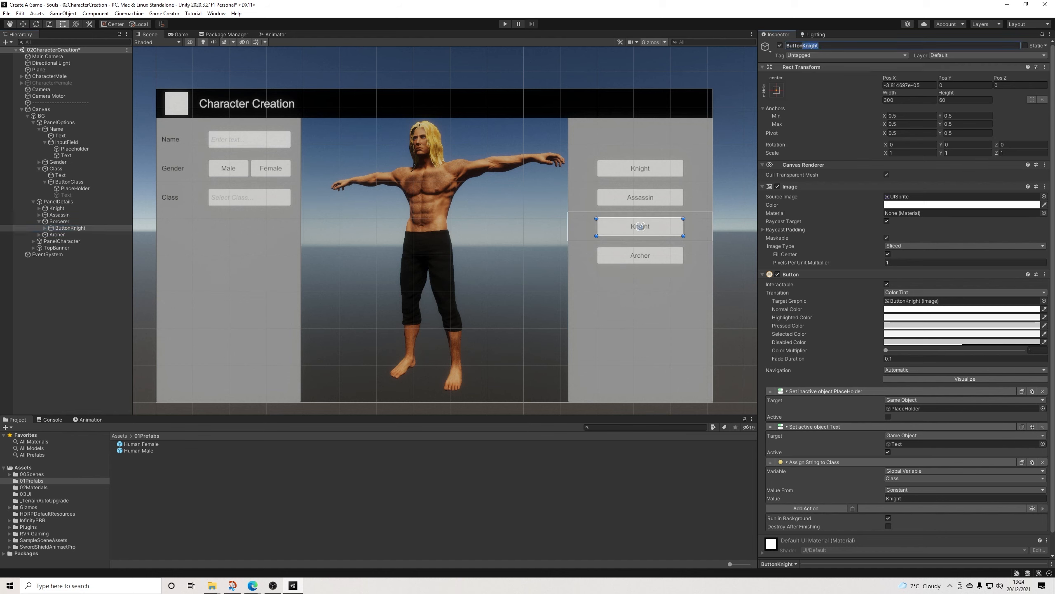
type("Sorcerer")
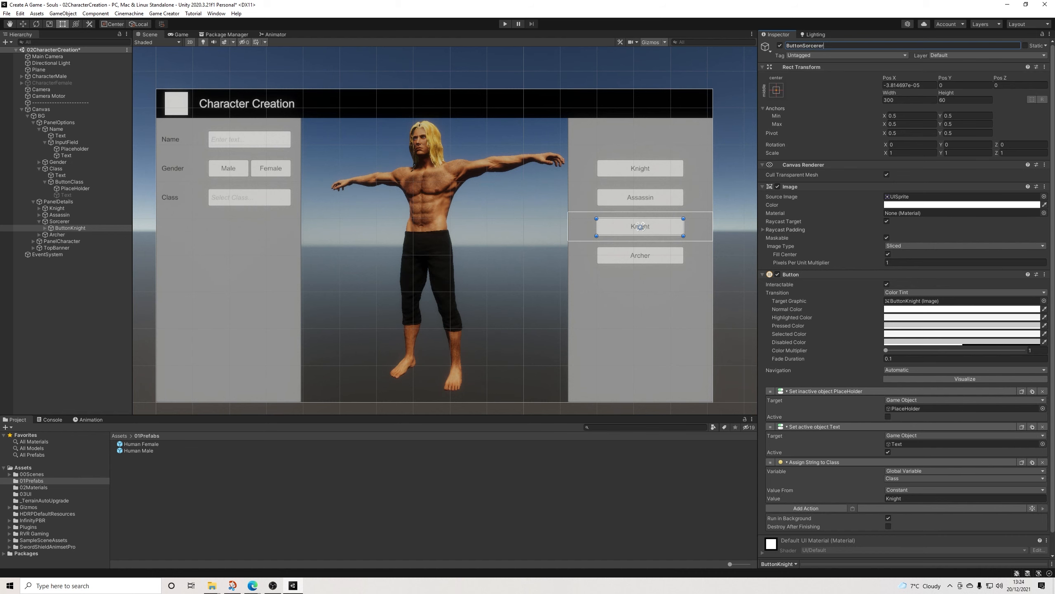
left_click(898, 498)
type("Sorcerer")
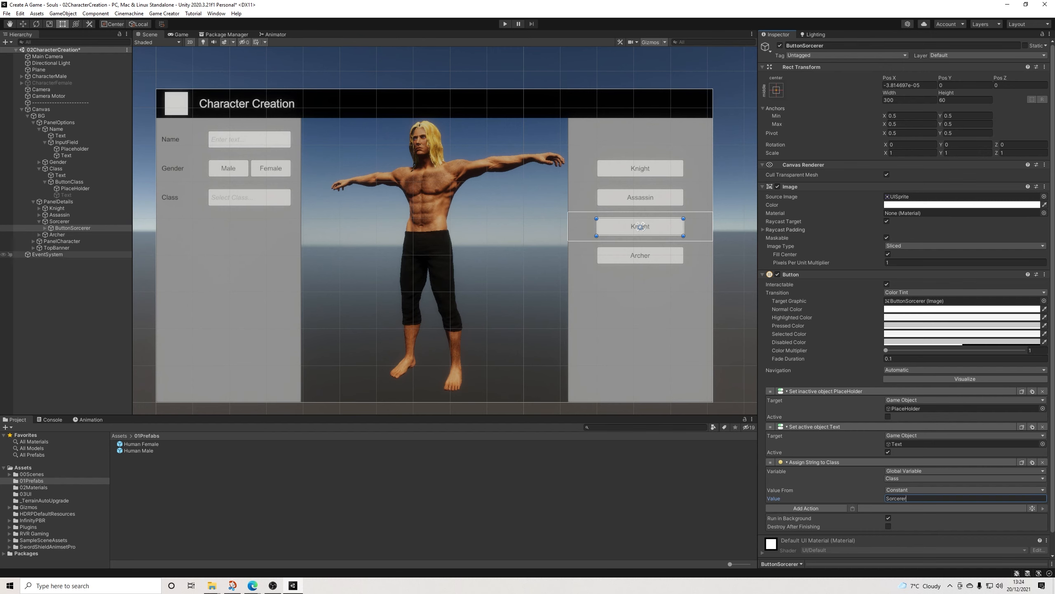
Step: Set ButtonSorcerer's label text to Sorcerer and collapse PanelOptions in the hierarchy
left_click(45, 228)
left_click(66, 234)
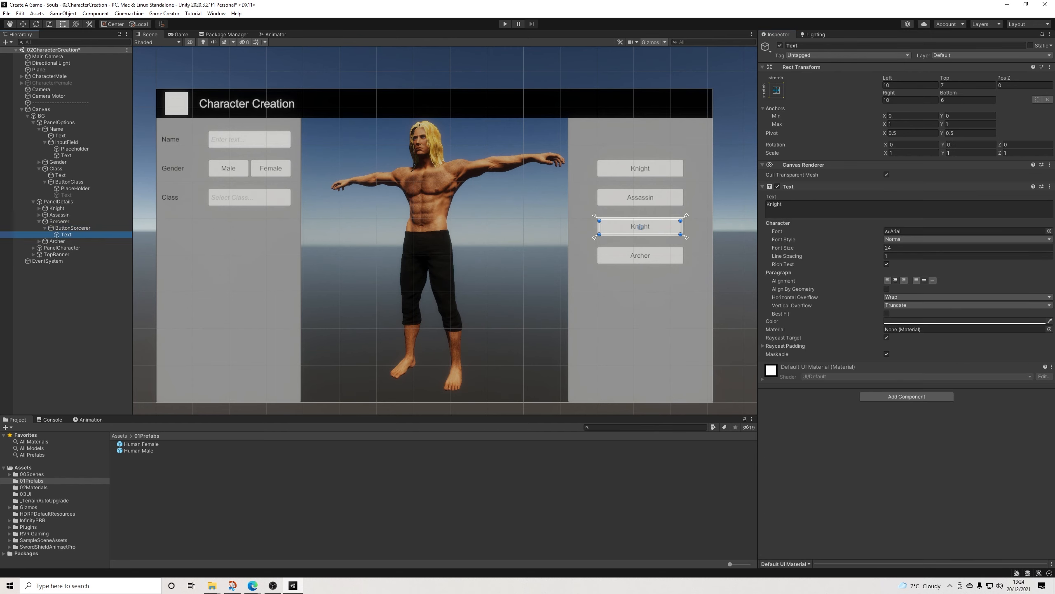
left_click(797, 207)
type("Sorcerer")
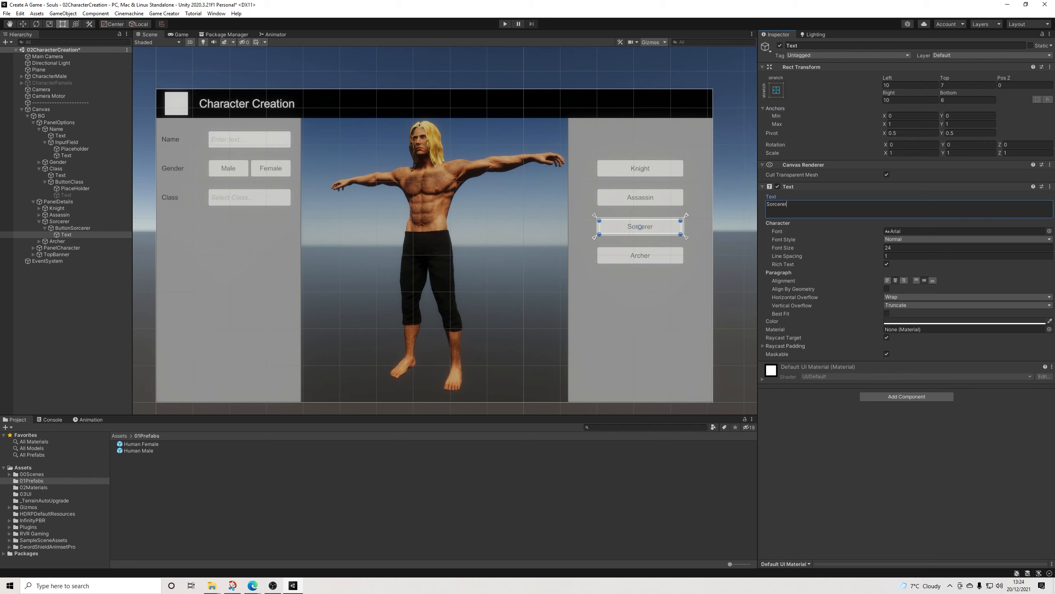
left_click(735, 195)
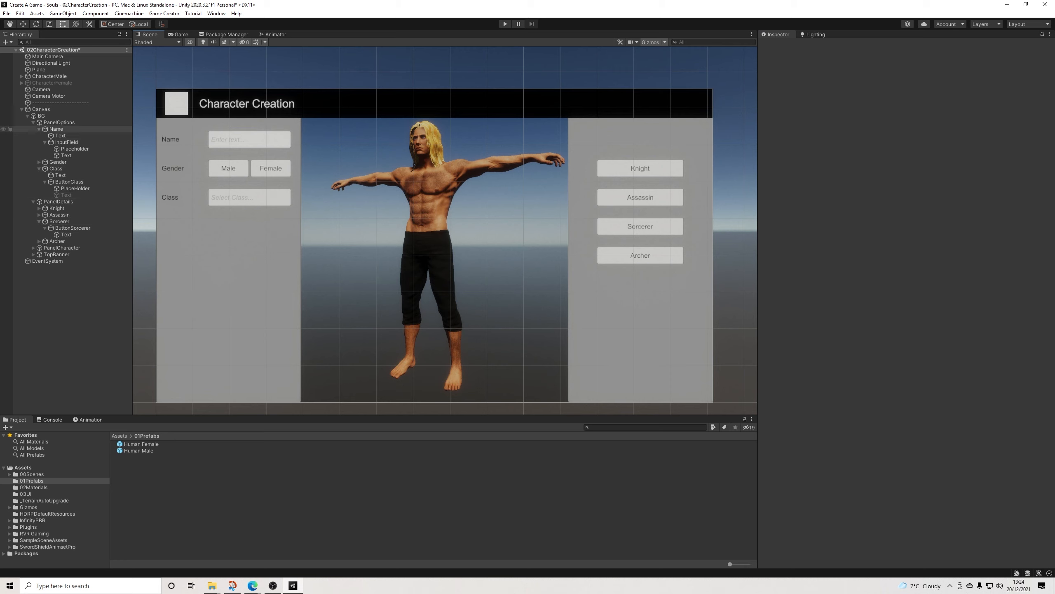
left_click(33, 122)
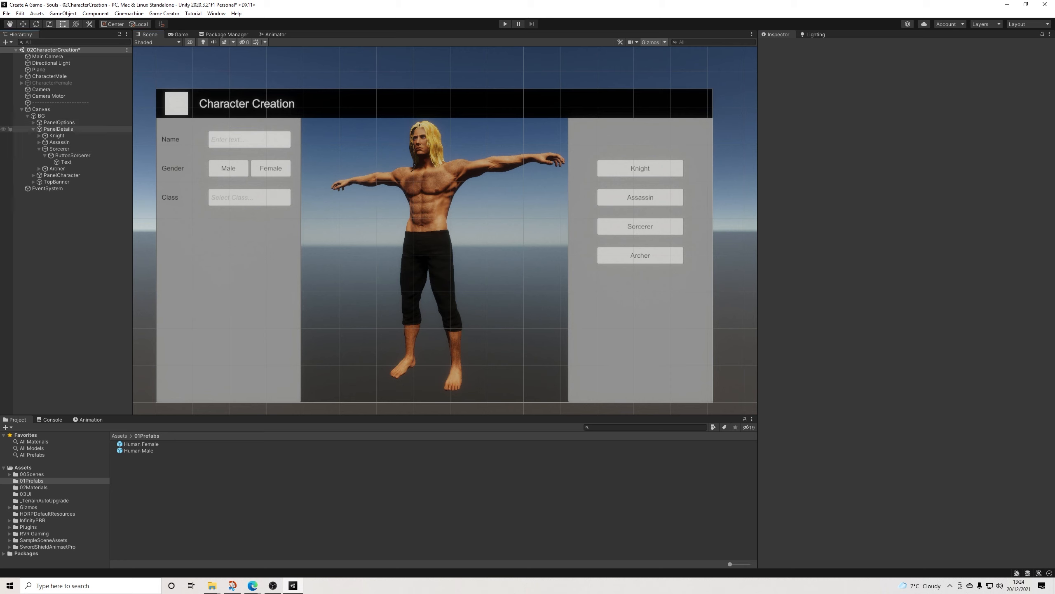
Step: Duplicate the Knight row, make the copy the first child of PanelDetails, and place it directly above the original Knight button
left_click(39, 149)
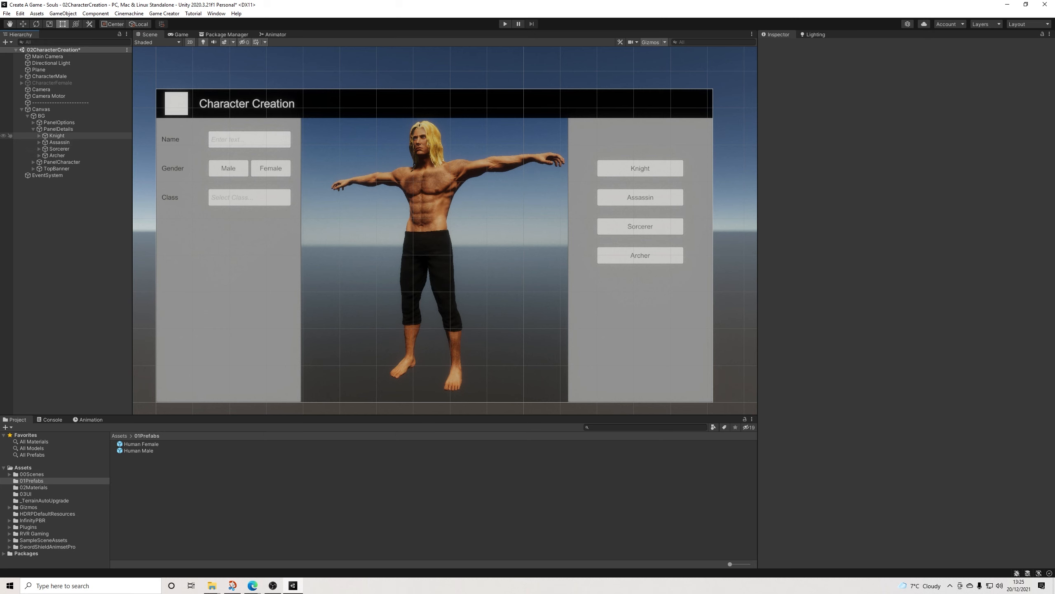
left_click(56, 136)
key("ctrl+d")
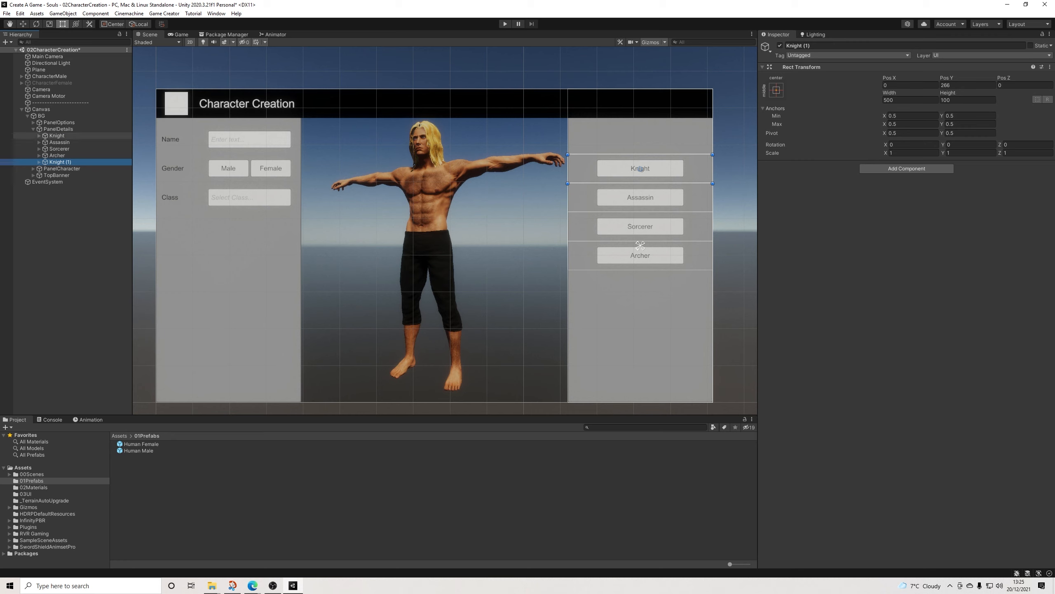
left_click_drag(60, 162, 60, 133)
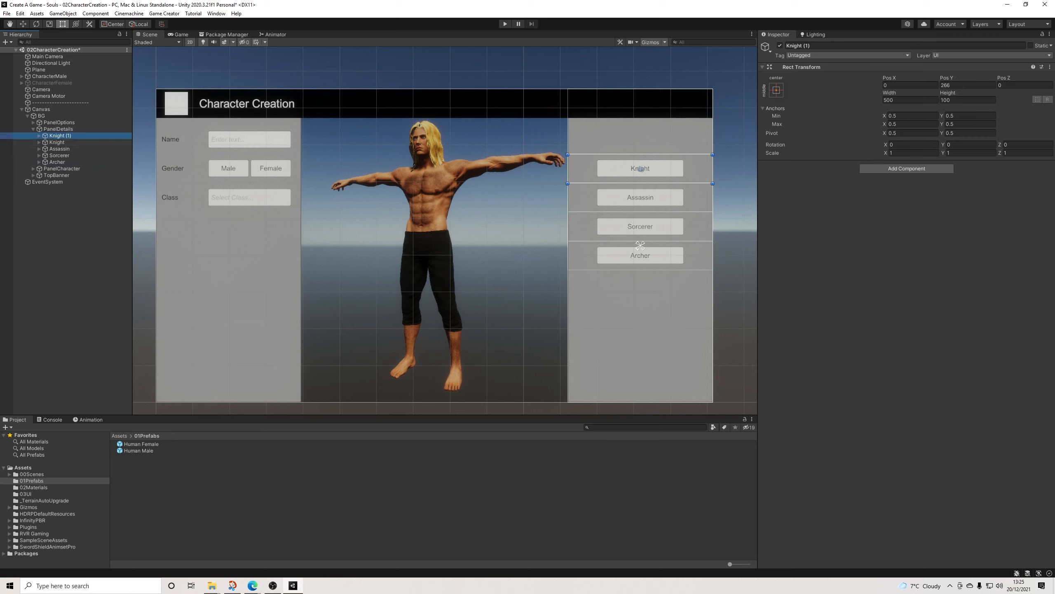
left_click_drag(655, 168, 655, 140)
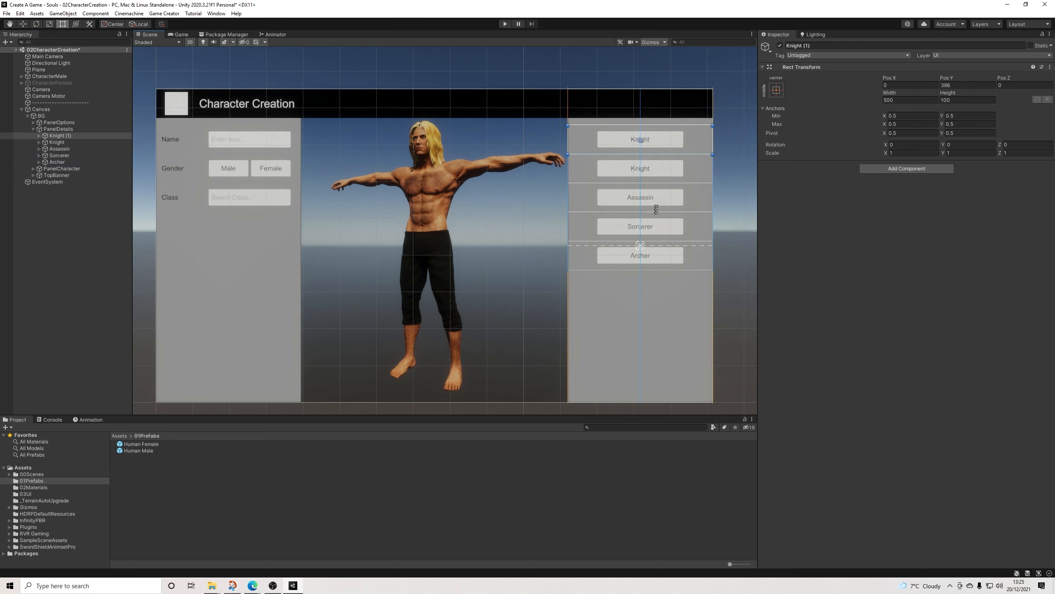
Step: Move the duplicate Knight row's Text object directly under PanelDetails and delete the rest of the duplicate row
left_click(39, 136)
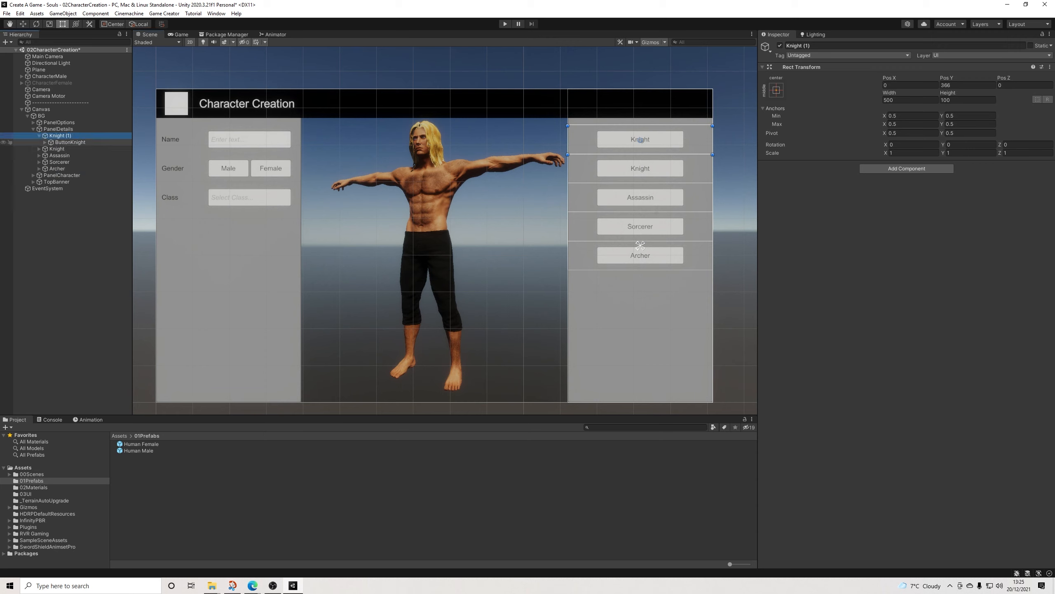
left_click(45, 142)
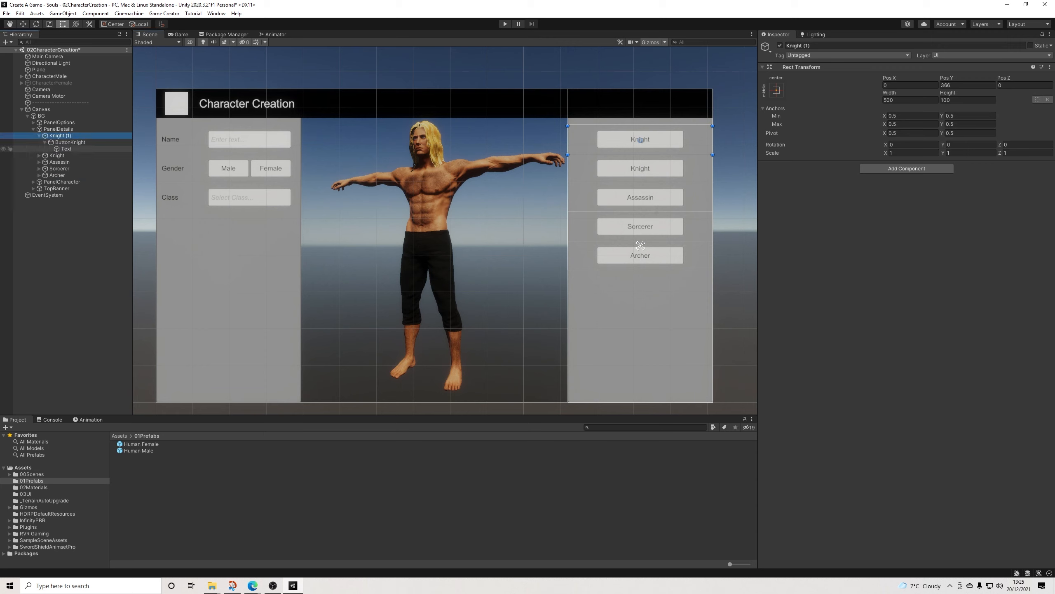
left_click_drag(66, 149, 65, 133)
left_click(56, 142)
key("Delete")
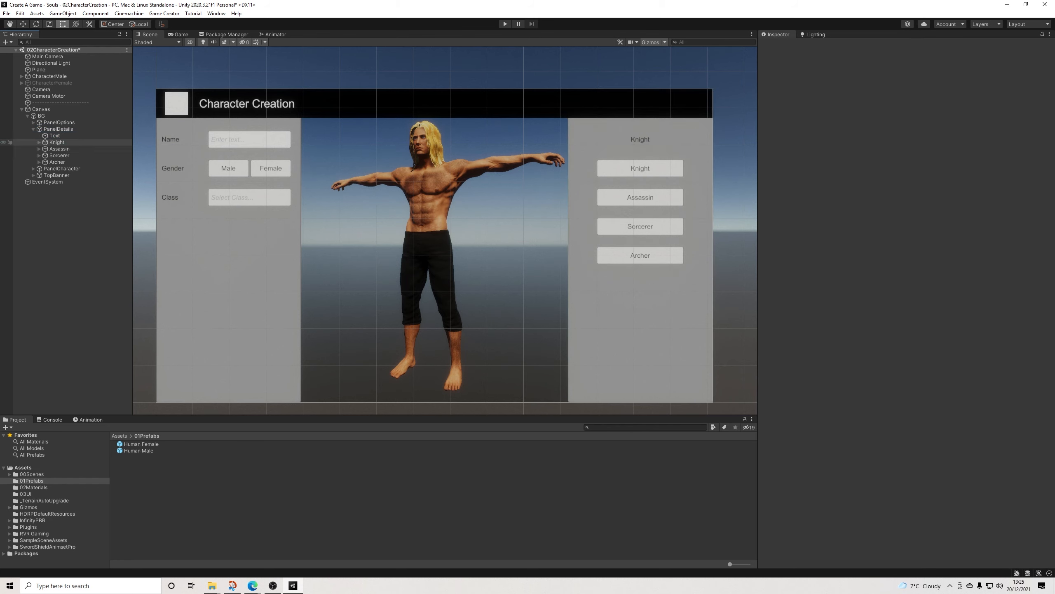
Step: Set the text of the loose Text object in PanelDetails to Select Class
left_click(55, 135)
left_click(806, 207)
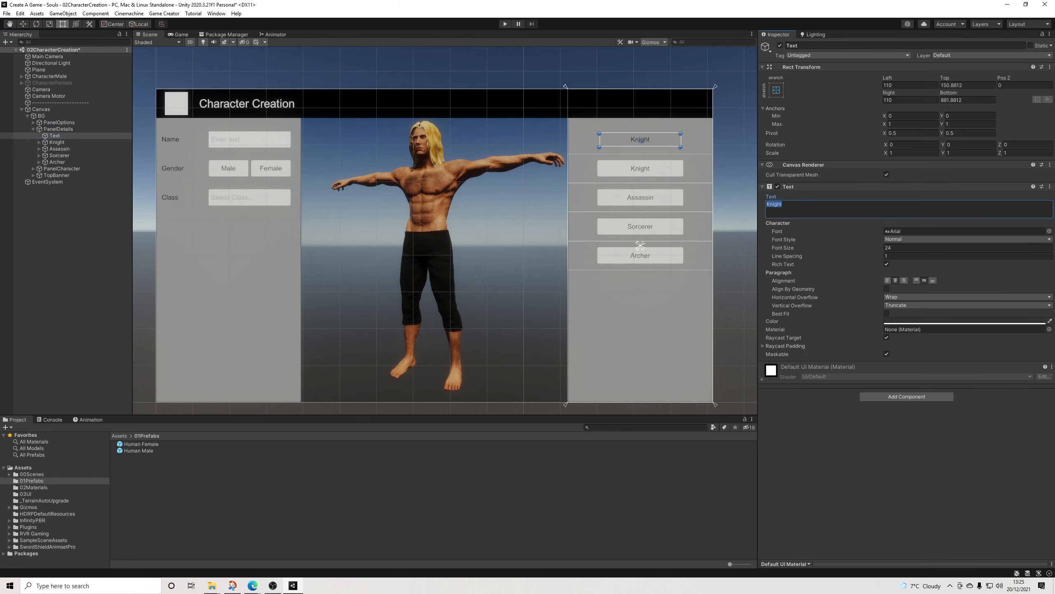
type("Select Class")
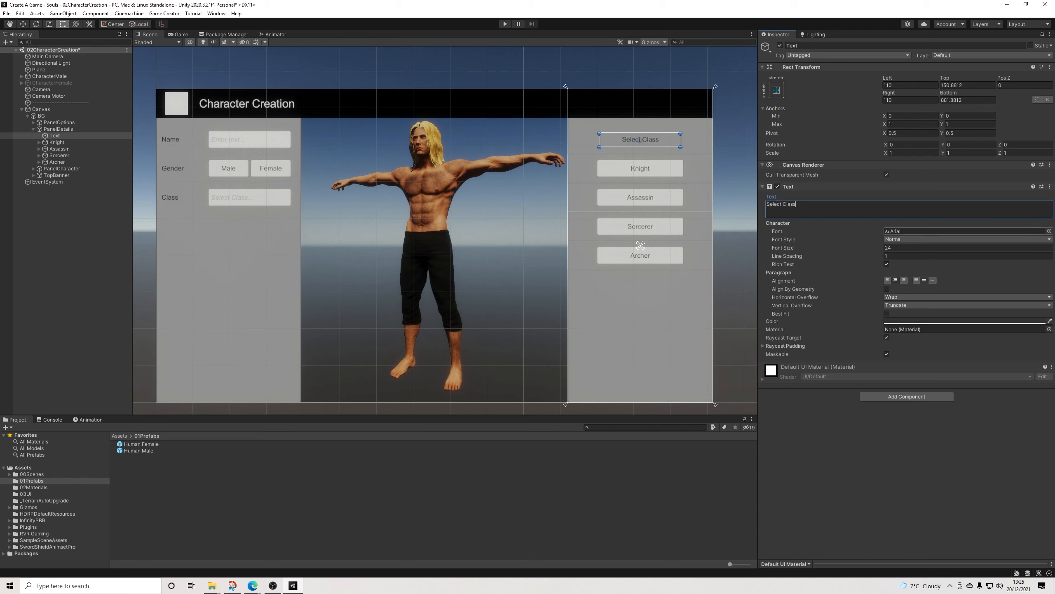
Step: Format the Select Class heading with font size 30 and Bold font style
left_click(894, 248)
type("30")
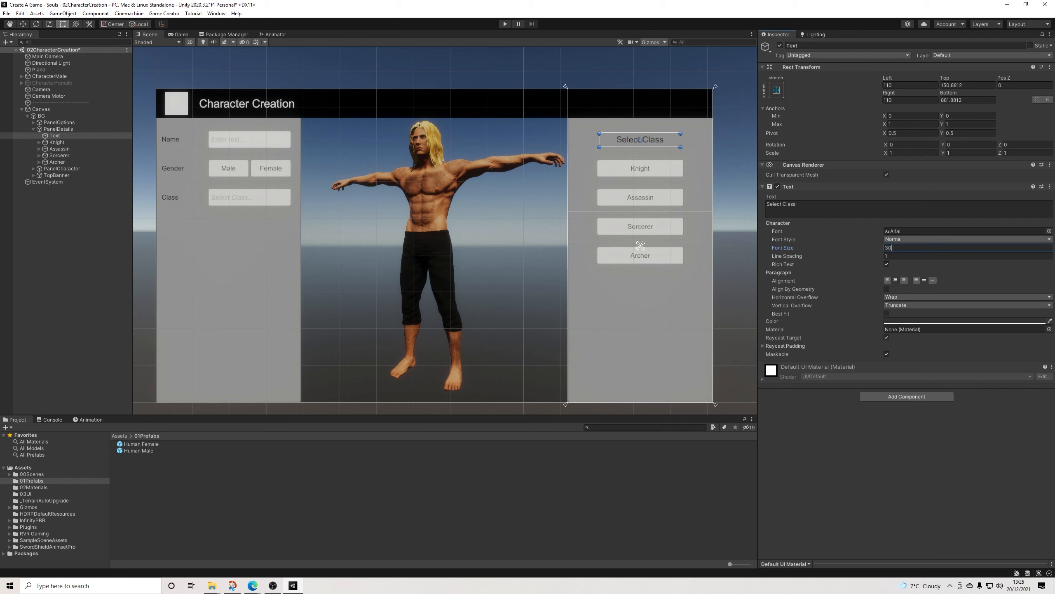
left_click(914, 239)
left_click(898, 257)
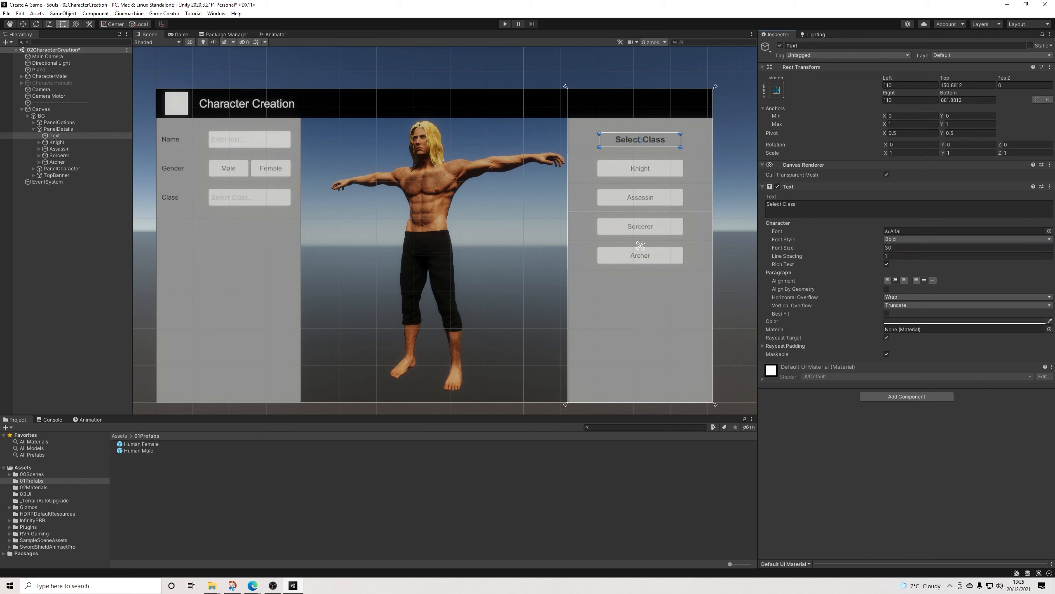
left_click(735, 120)
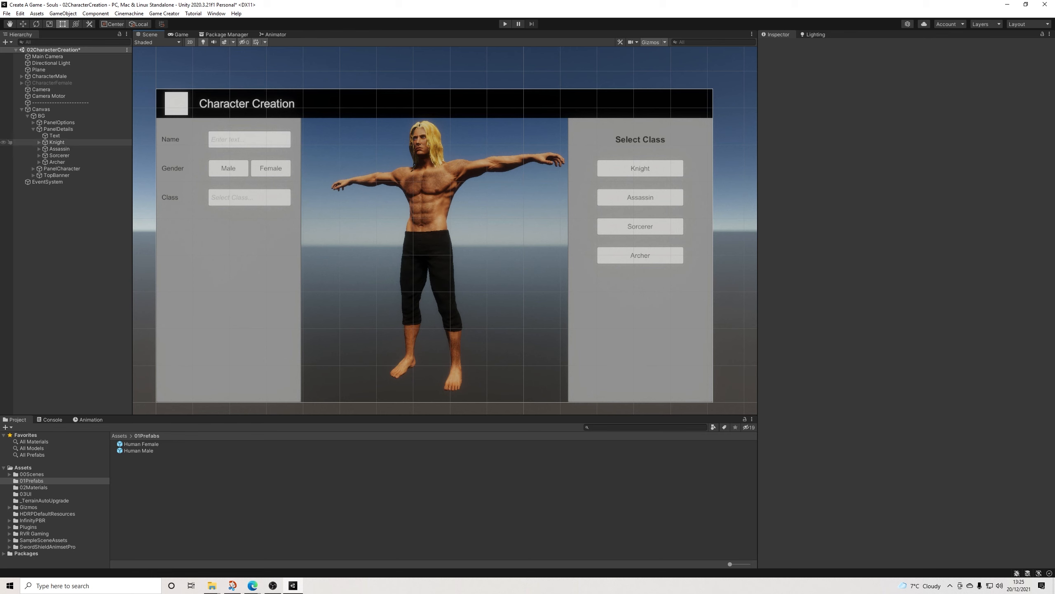
Step: Group the Select Class heading and the four class rows under a new empty parent named ClassDetails
left_click(54, 135)
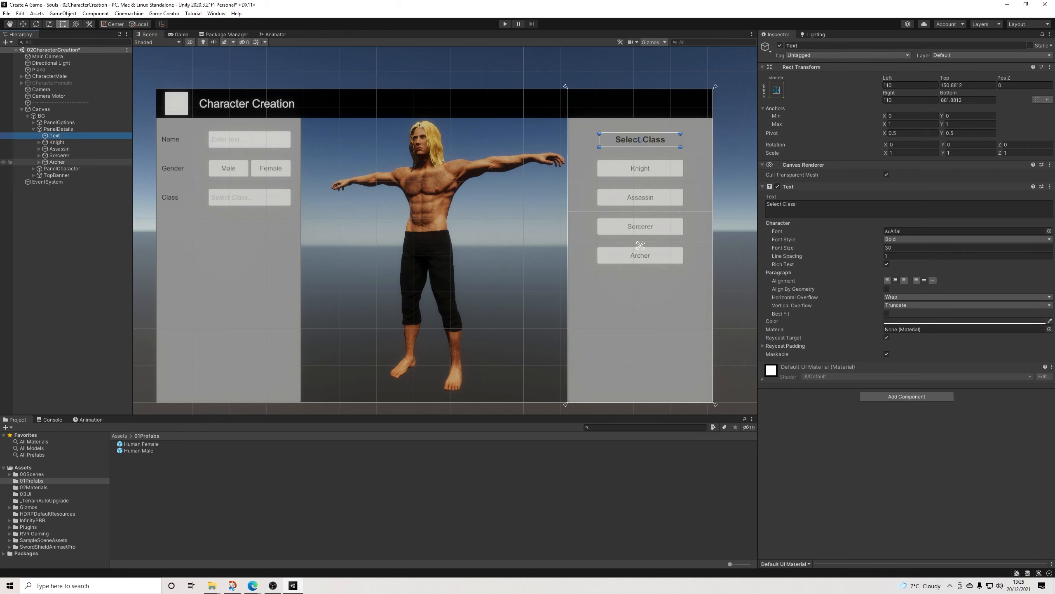
left_click(57, 162, "shift")
right_click(57, 137)
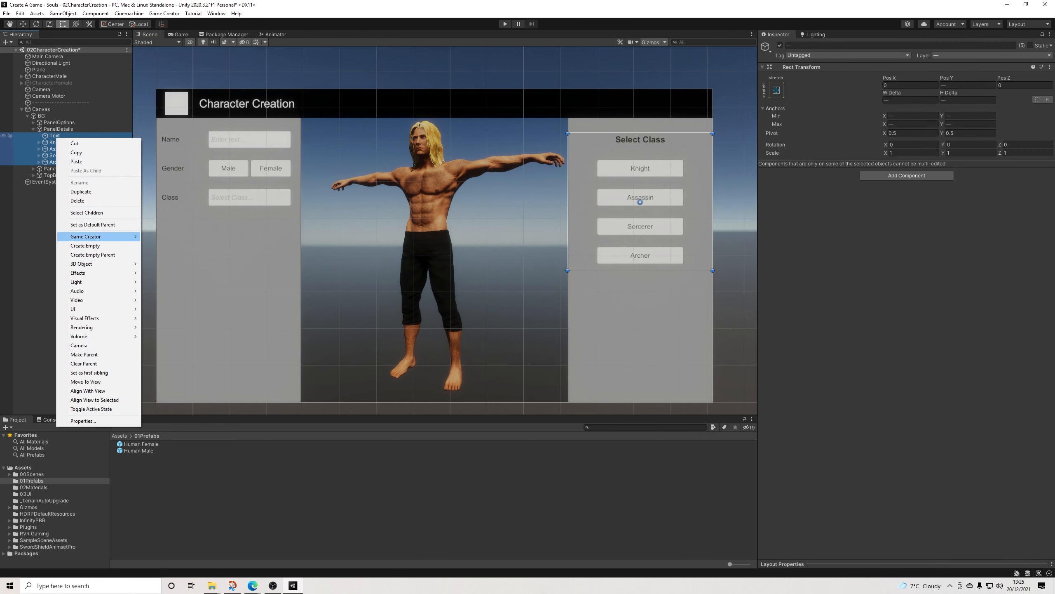
left_click(93, 254)
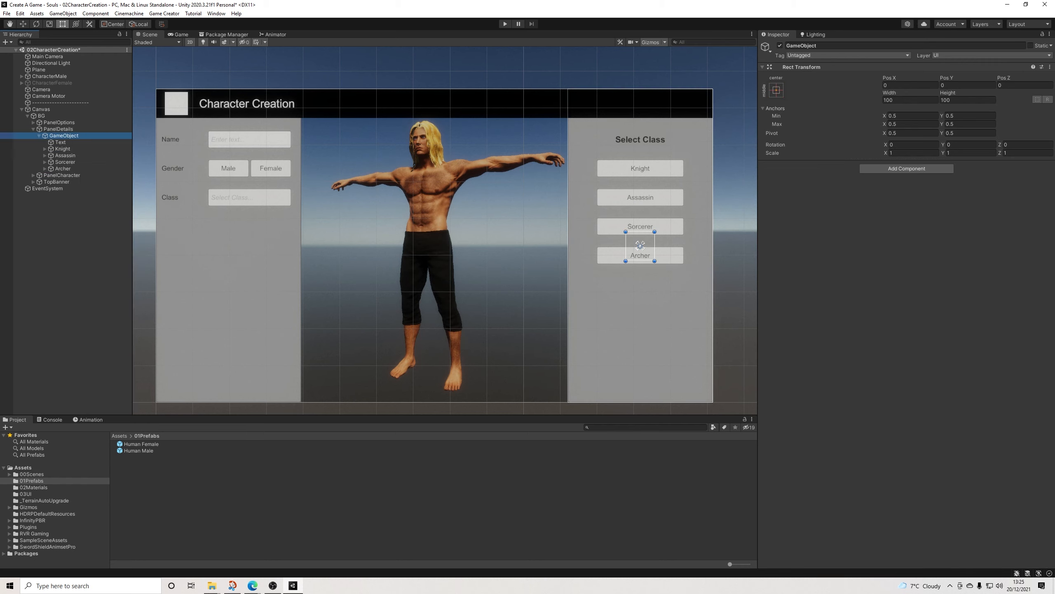
left_click(816, 45)
type("ClassDetails")
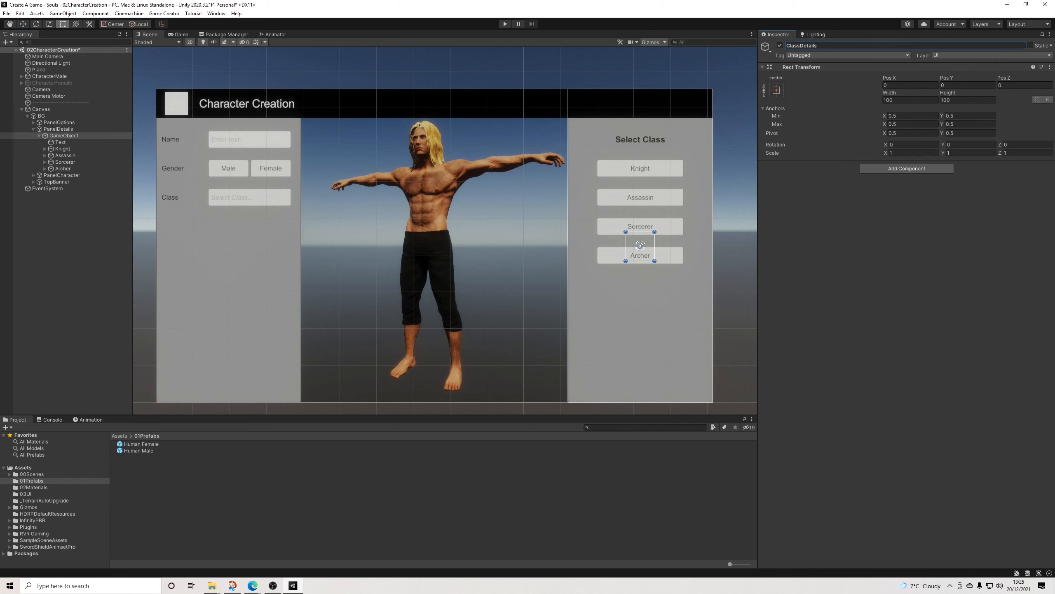
key("Return")
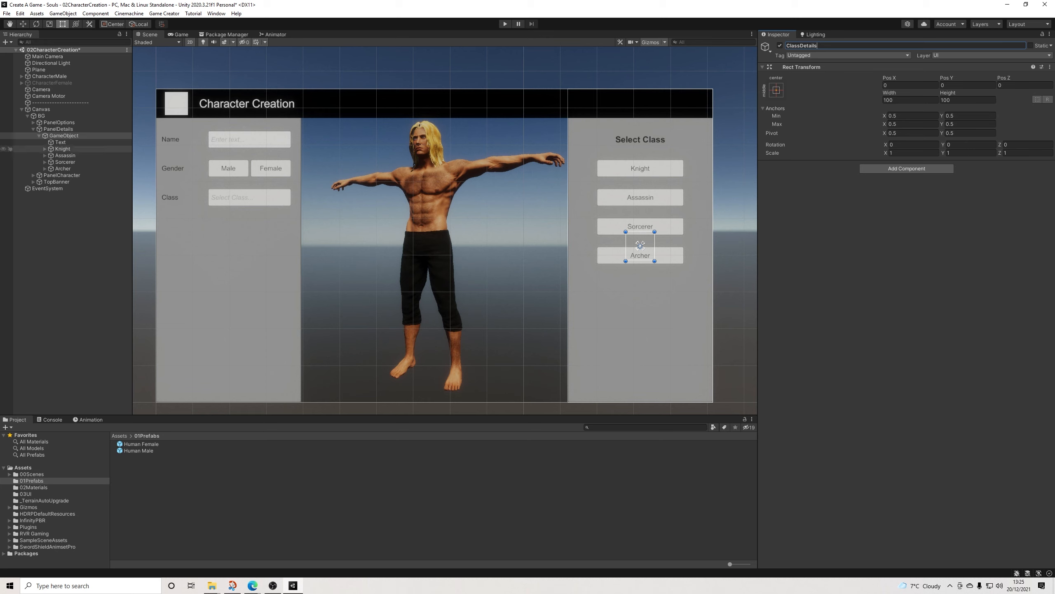
left_click(39, 135)
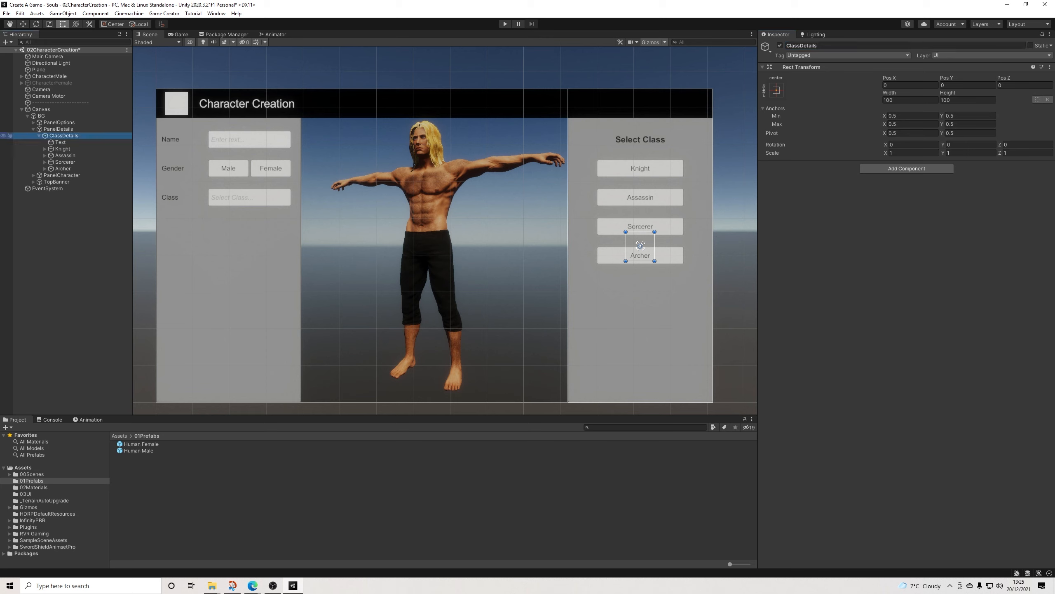
Step: Set the target of ButtonClass's Set Active action to the ClassDetails object
left_click(33, 122)
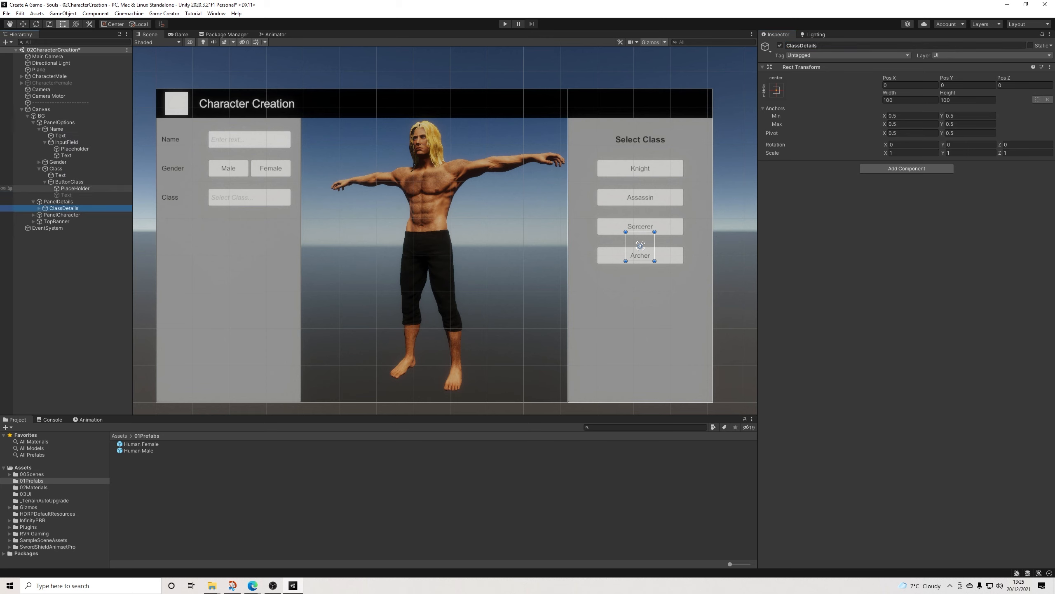
left_click(69, 182)
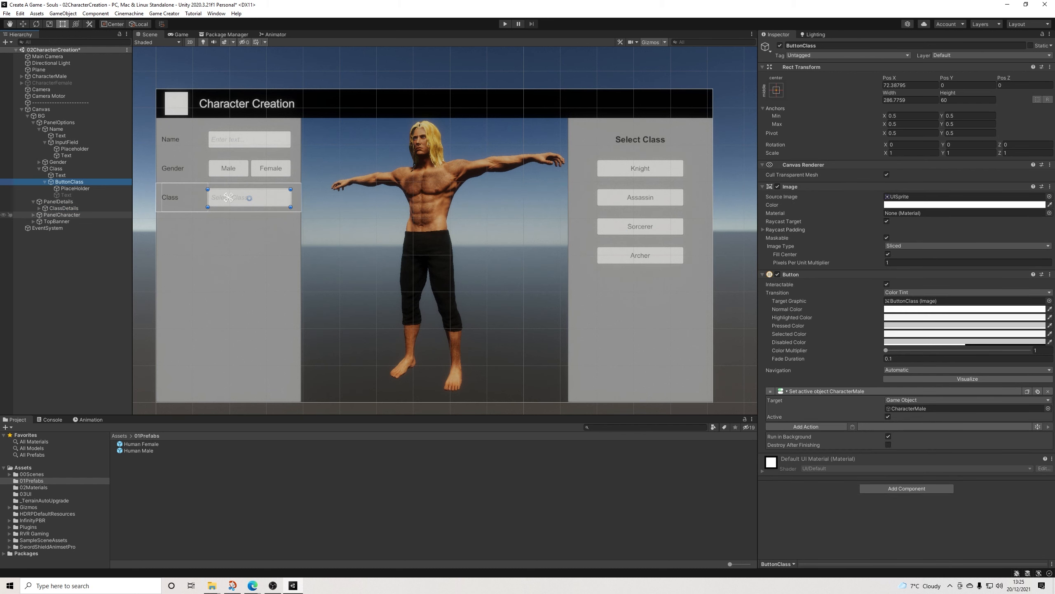
left_click(864, 529)
left_click_drag(58, 201, 918, 409)
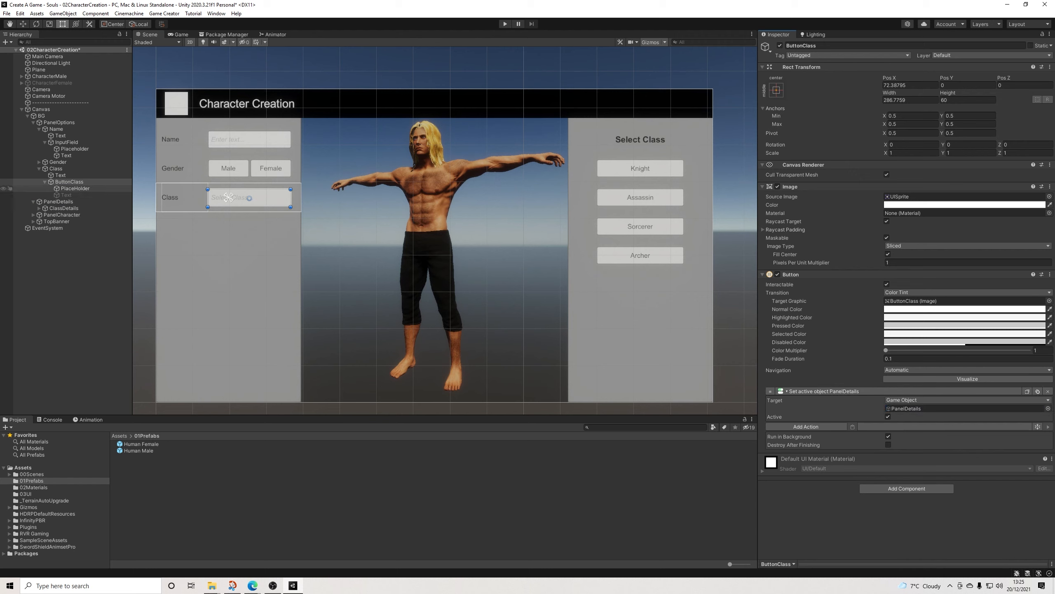
left_click_drag(64, 208, 918, 409)
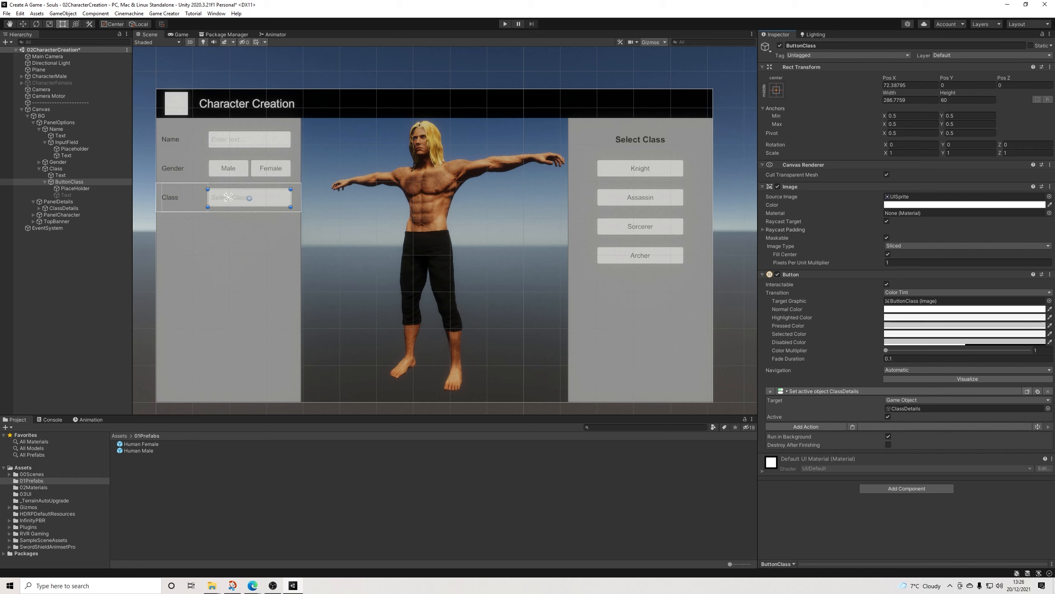
Step: Paste the ClassDetails Set Active action into ButtonKnight's actions and turn its Active option off
left_click(39, 208)
left_click(62, 221)
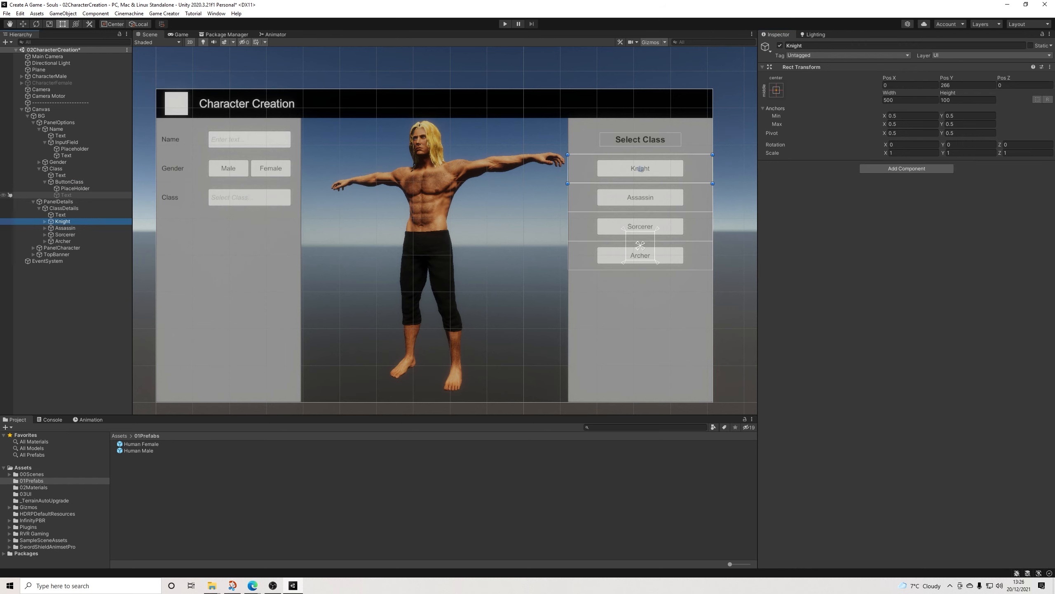
left_click(45, 221)
left_click(75, 228)
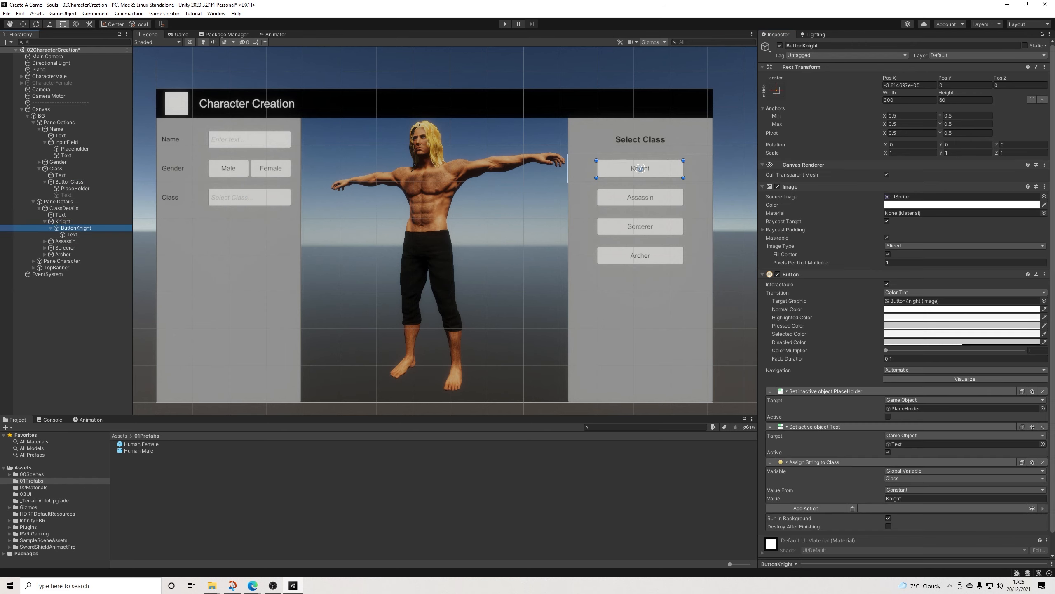
left_click(853, 508)
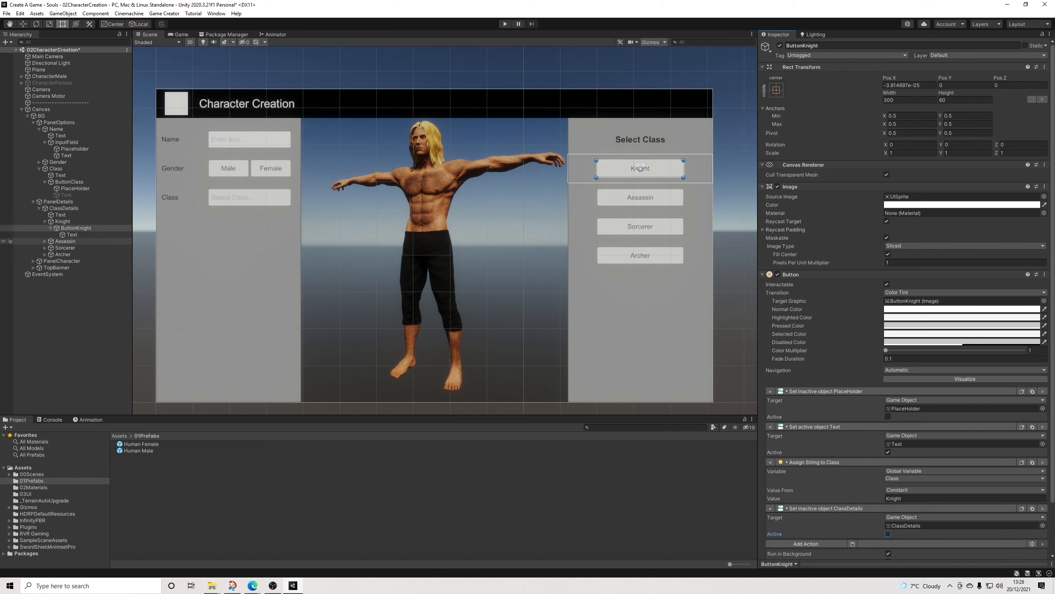
Step: Paste the action that sets ClassDetails inactive into ButtonAssassin's actions
left_click(45, 241)
left_click(639, 197)
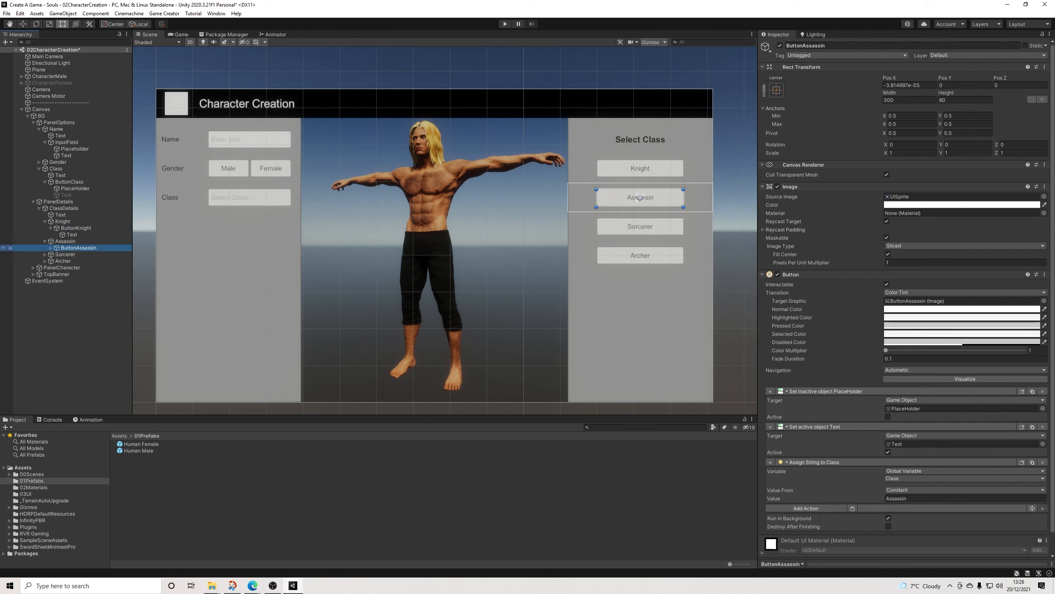
left_click(852, 508)
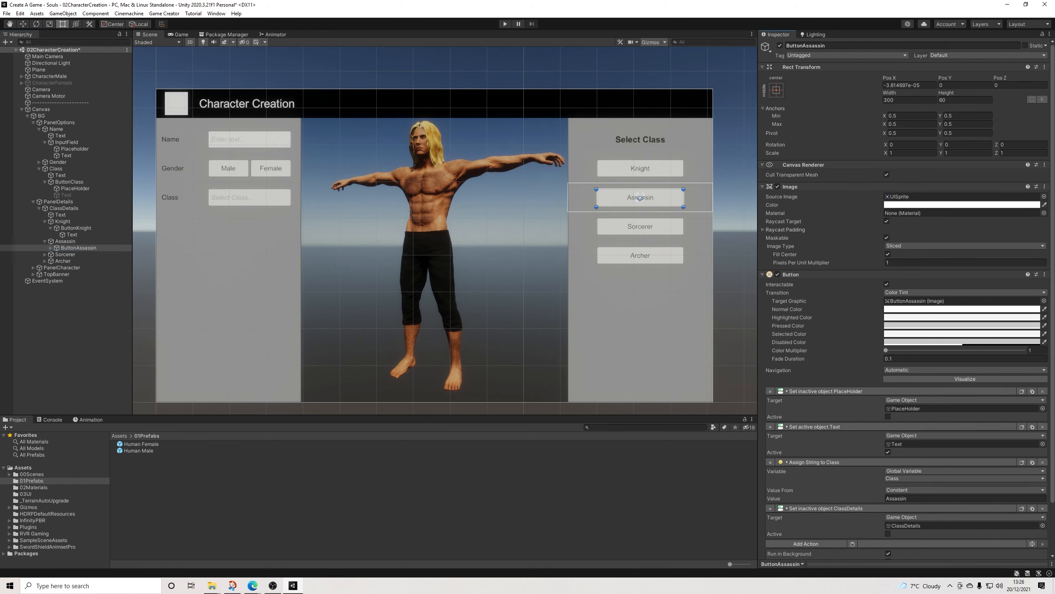
Step: Paste the action that sets ClassDetails inactive into the actions of ButtonSorcerer and ButtonArcher
left_click(640, 227)
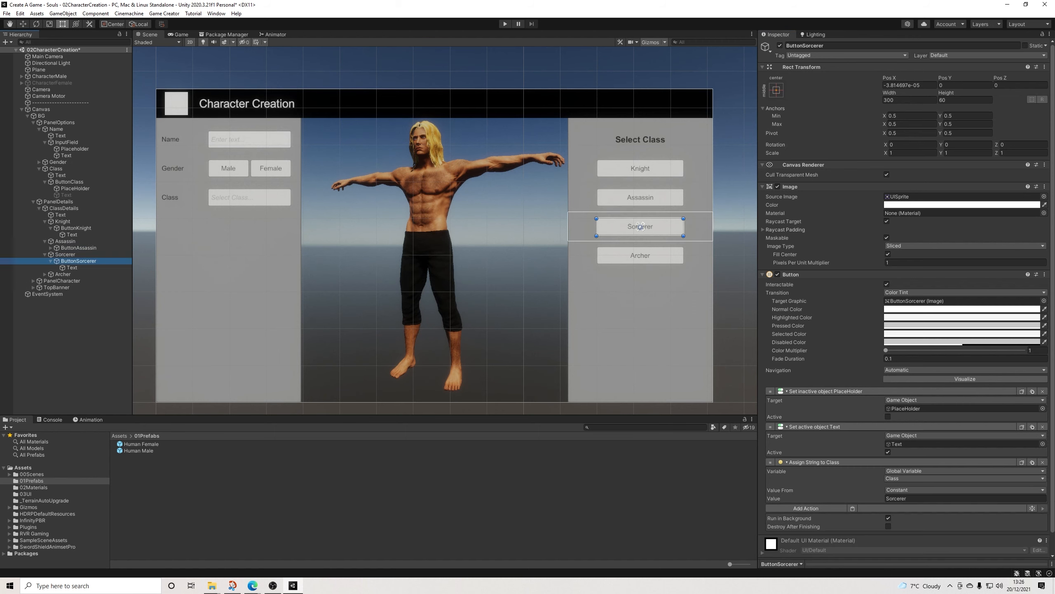
left_click(852, 508)
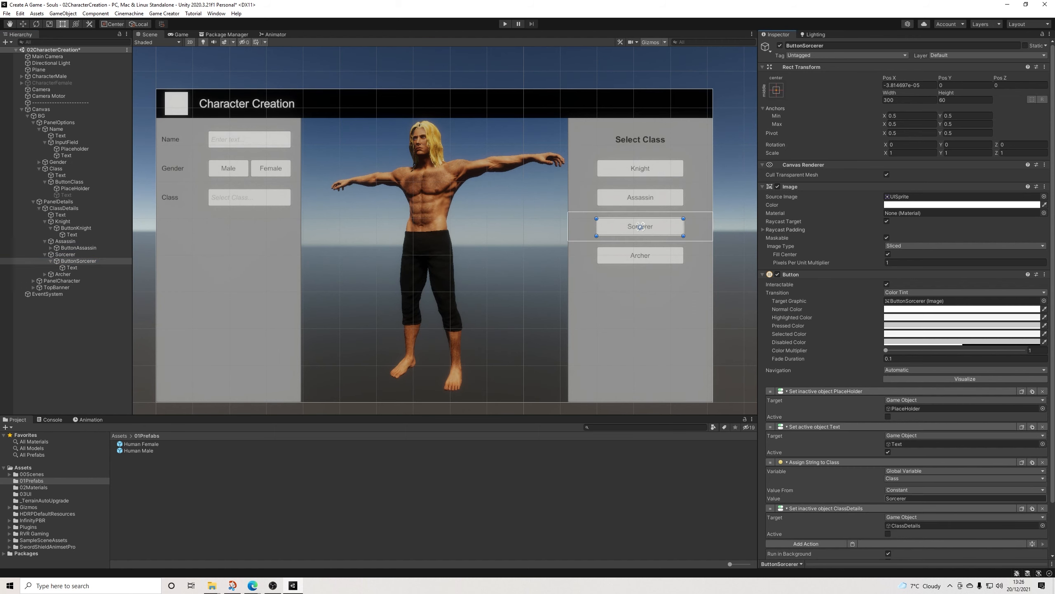
left_click(640, 255)
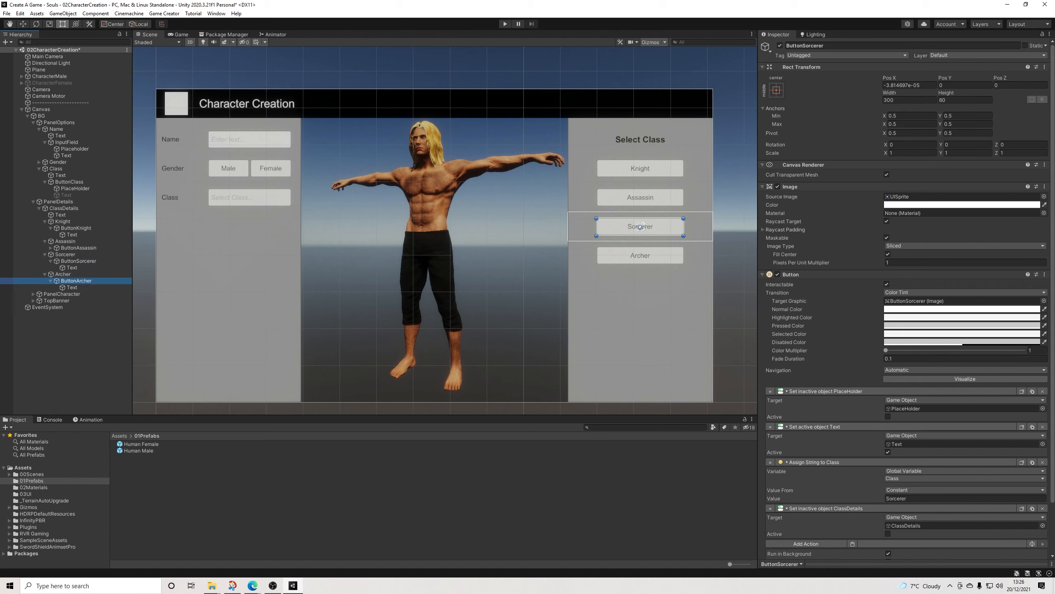
left_click(852, 508)
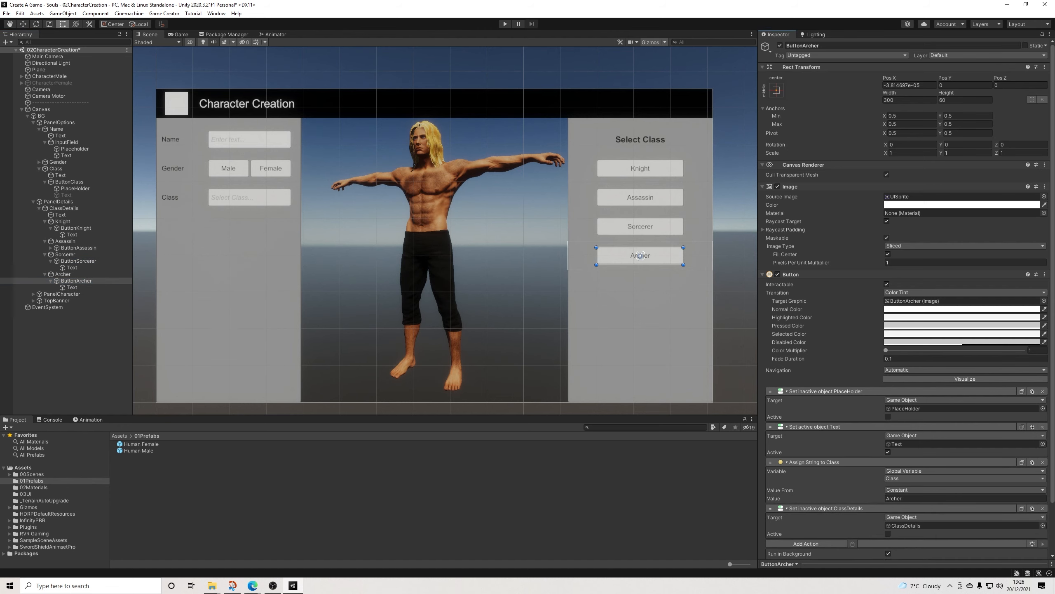
Step: Deactivate the ClassDetails object in the scene
left_click(640, 248)
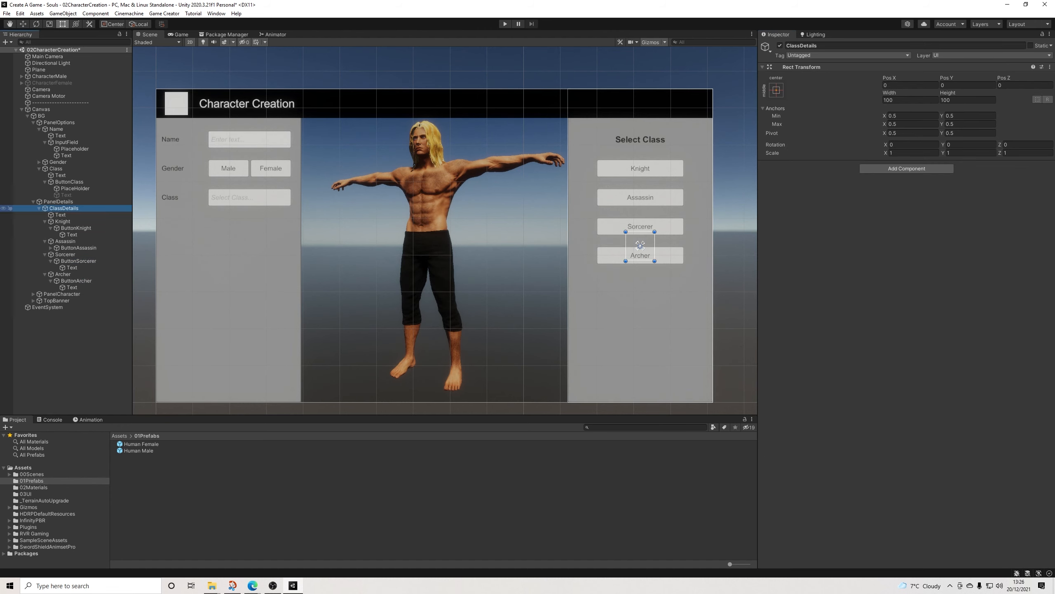
key("alt+shift+a")
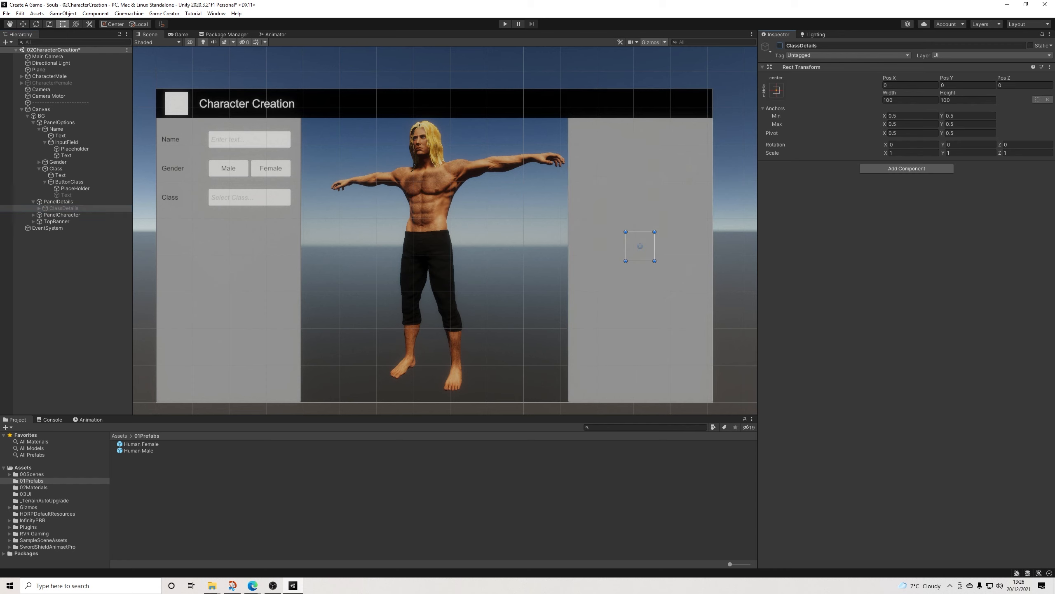
left_click(164, 13)
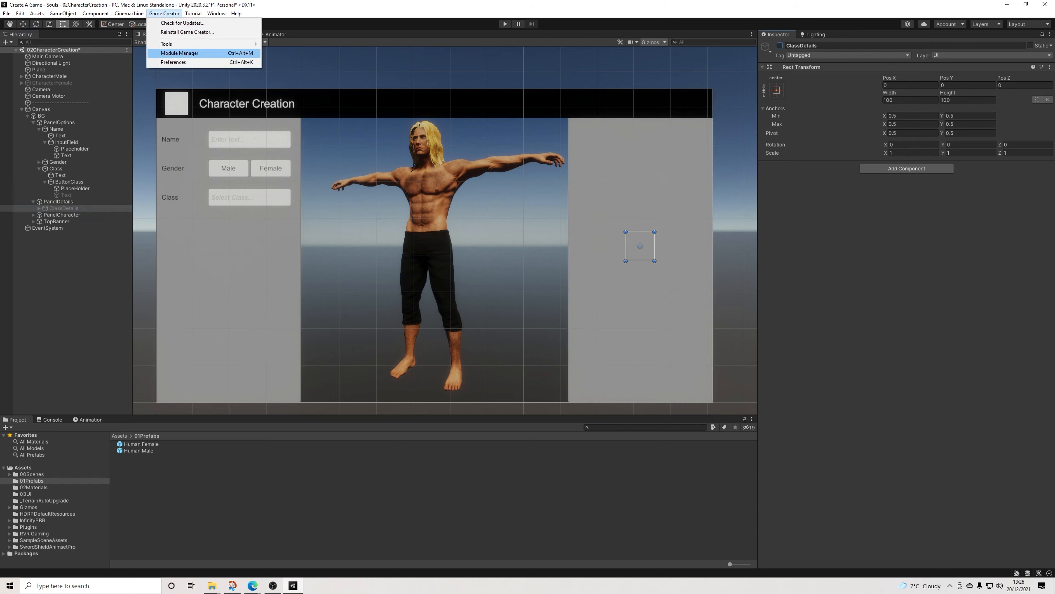
left_click(179, 54)
left_click(615, 86)
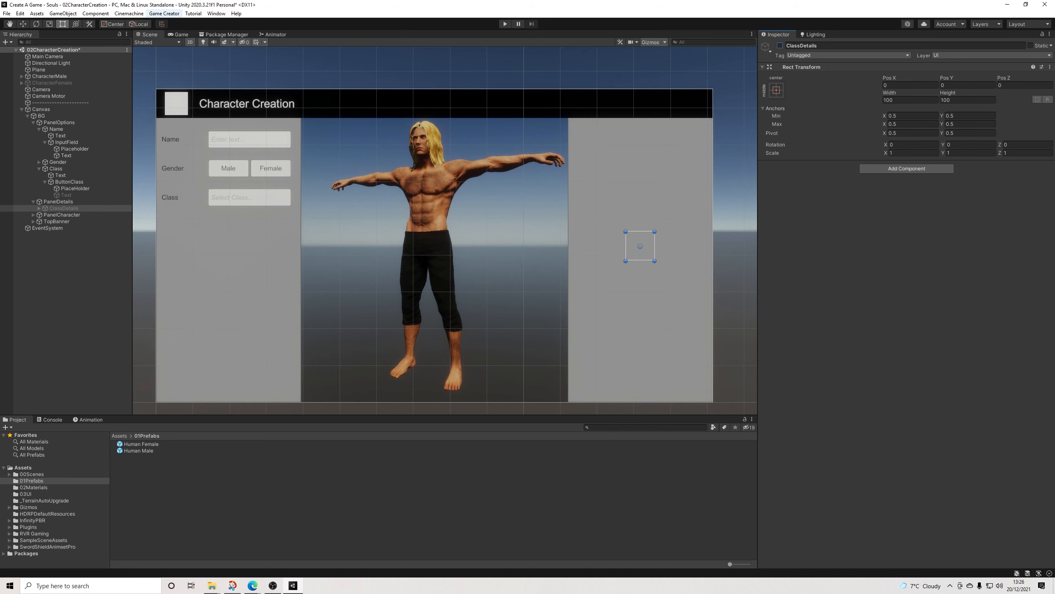
Step: Open the Game Creator preferences with the global variables and move the window clear of the game view
left_click(164, 13)
left_click(173, 62)
left_click_drag(504, 119, 963, 196)
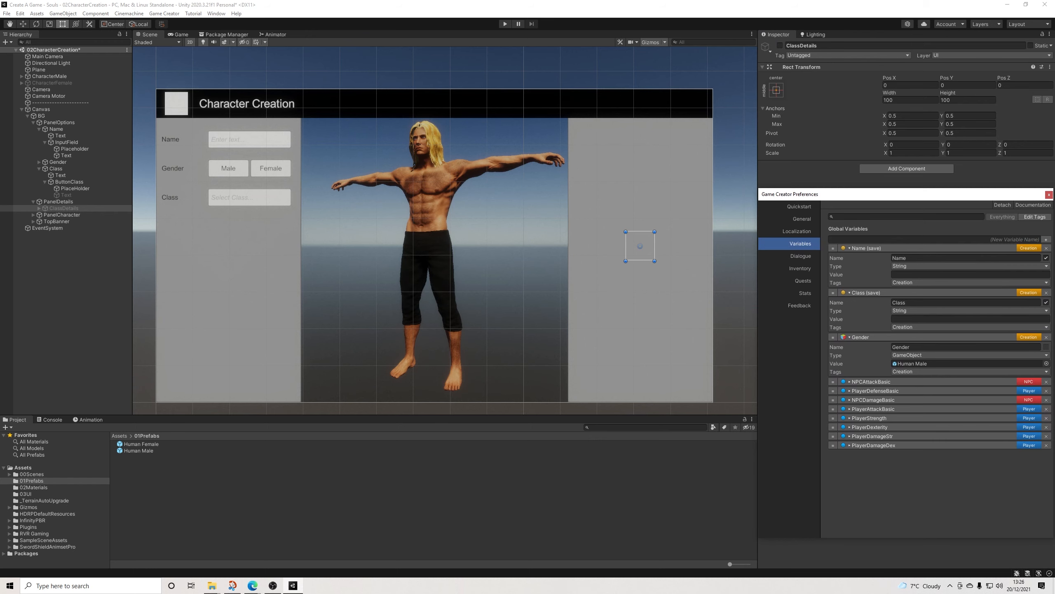
Step: Play the scene, enter RVR as the character's name and switch the gender between Male and Female
key("ctrl+p")
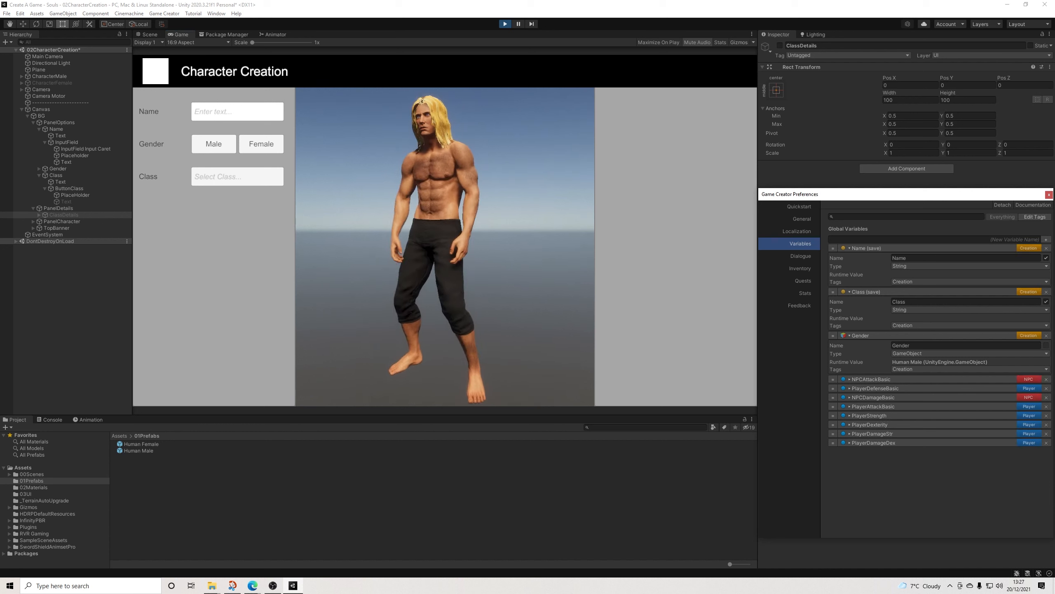
left_click(238, 112)
type("RVR")
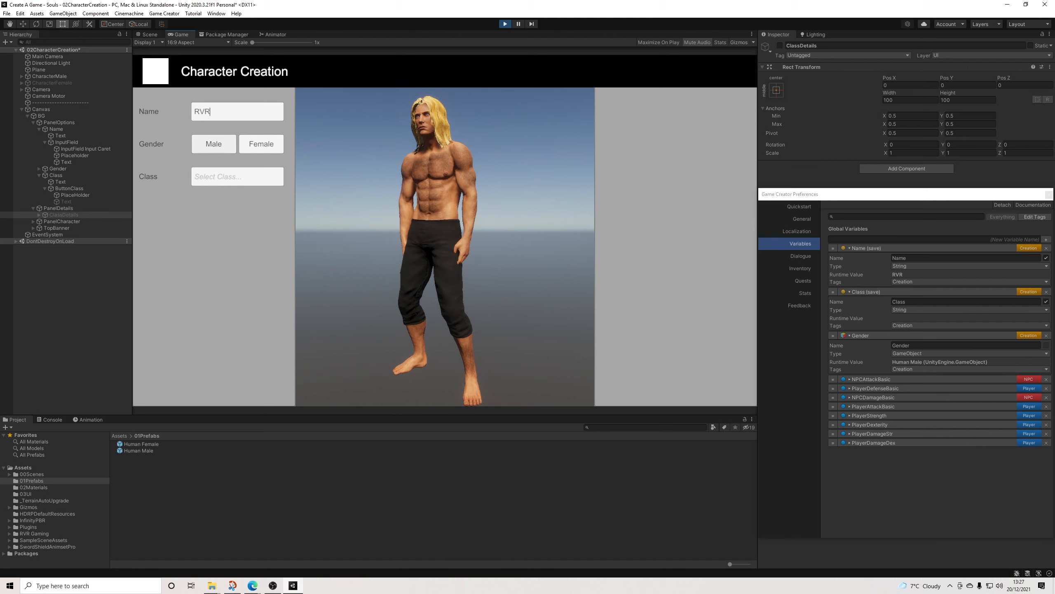
left_click(214, 144)
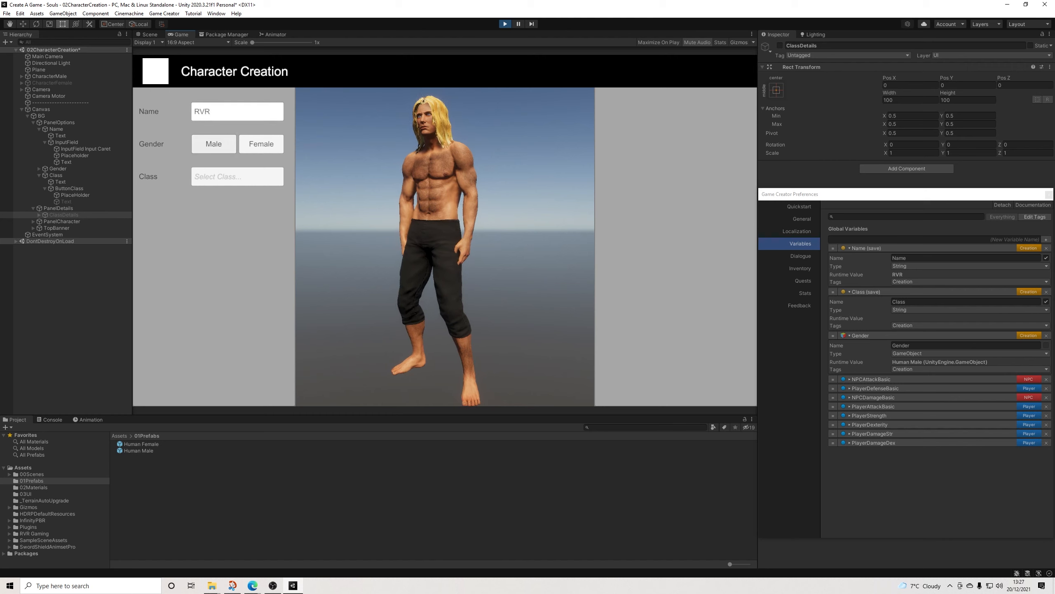
left_click(261, 144)
left_click(213, 144)
left_click(261, 144)
left_click(214, 144)
Step: Test the class selection list by choosing Knight, Assassin and Knight again, and stop play mode
left_click(237, 177)
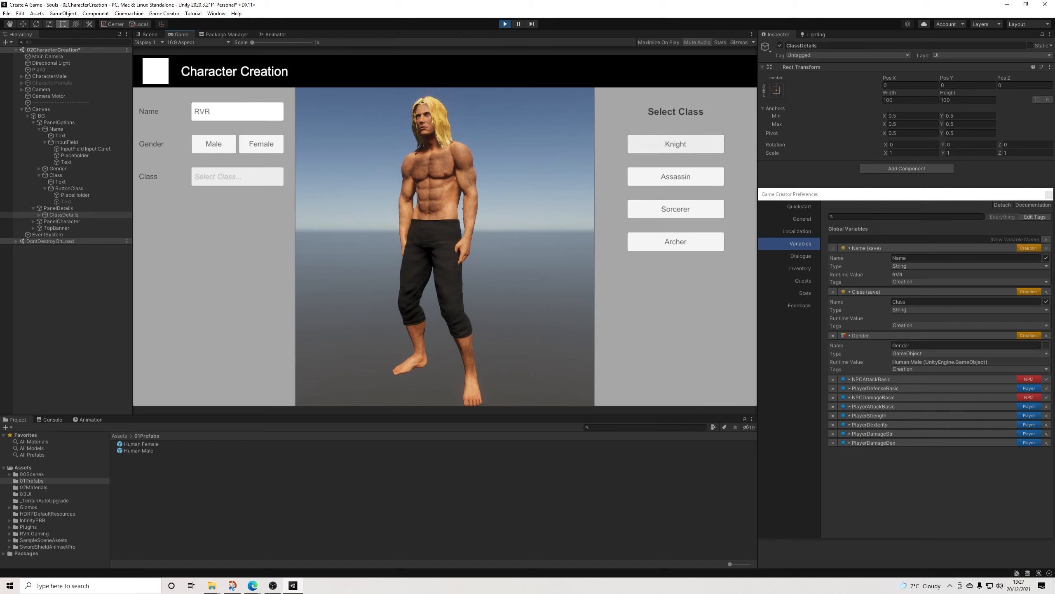
left_click(676, 144)
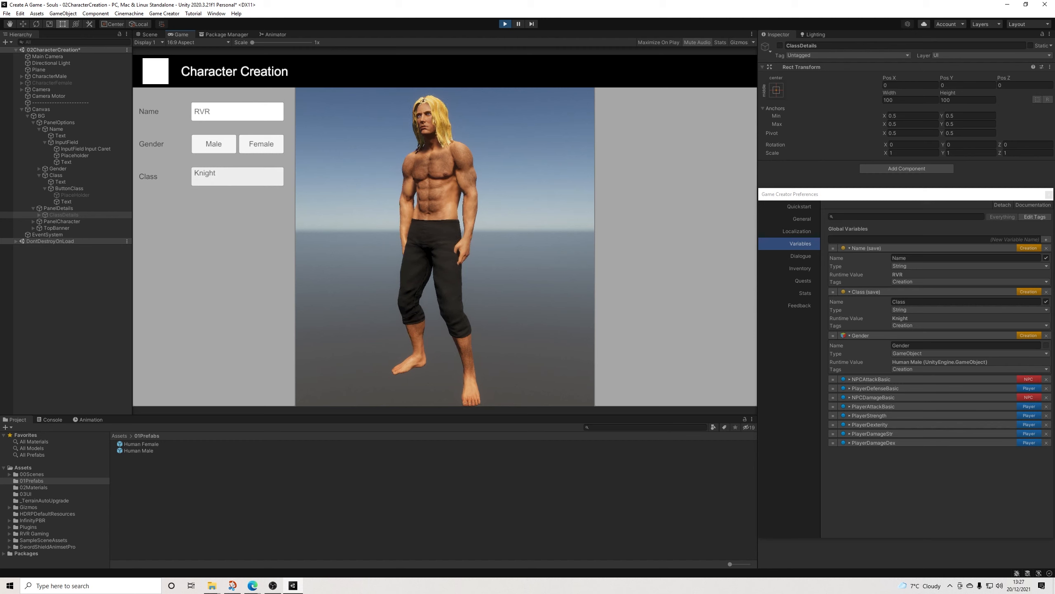
left_click(237, 177)
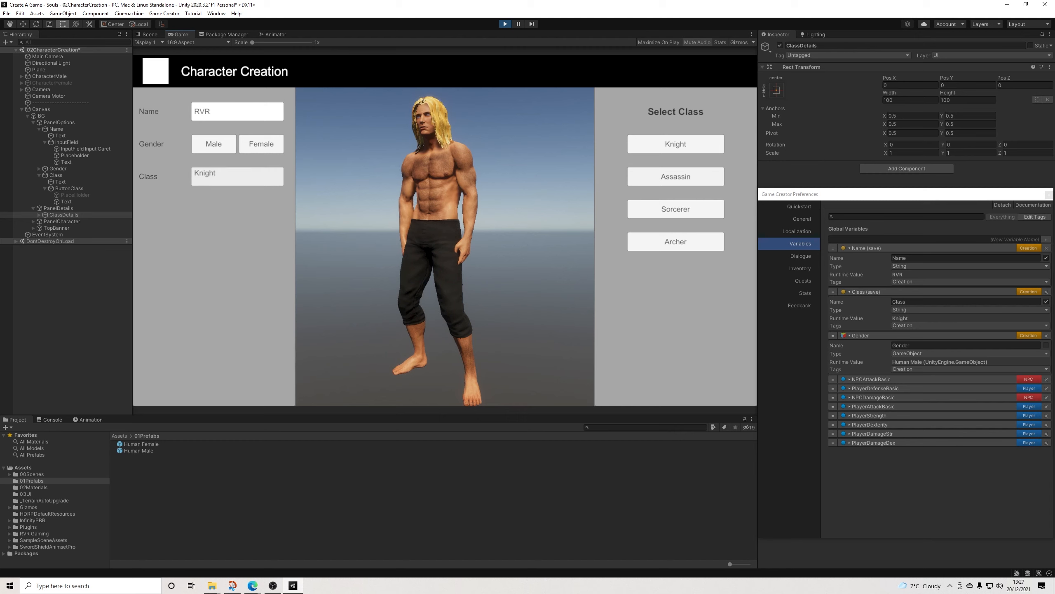
left_click(676, 177)
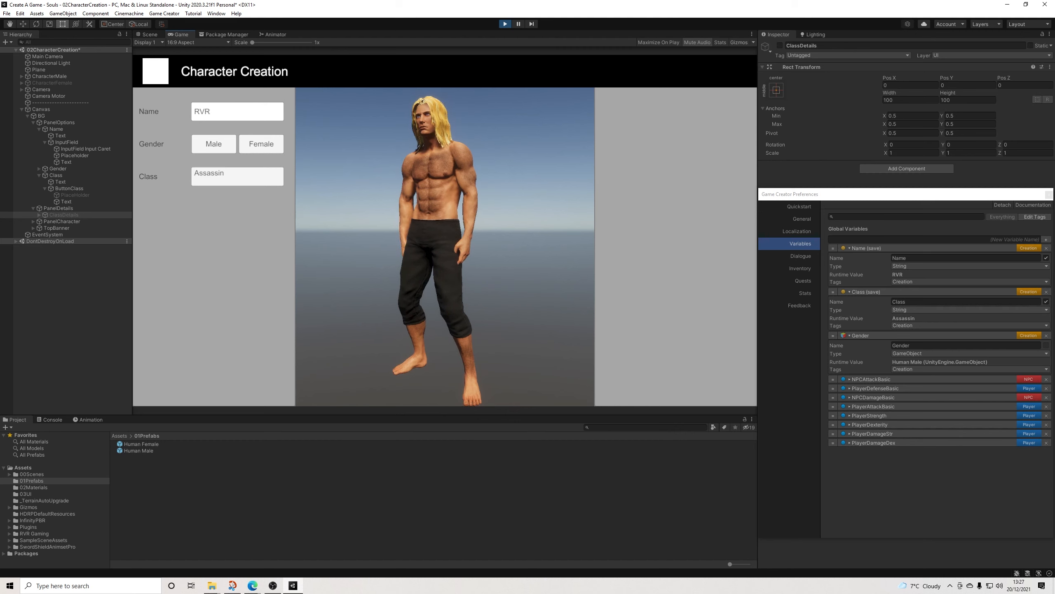
left_click(237, 177)
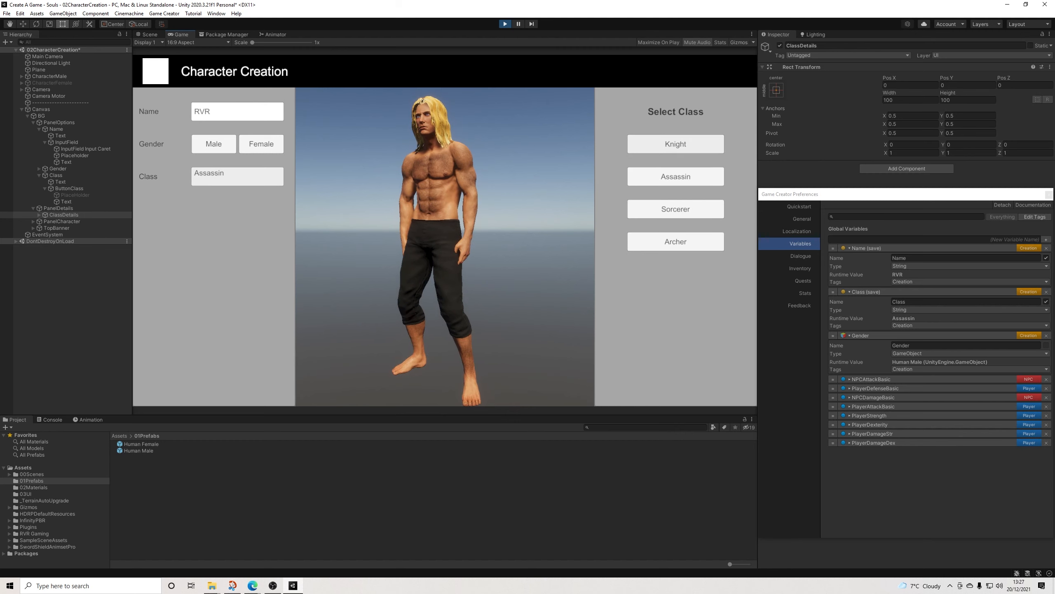
left_click(675, 144)
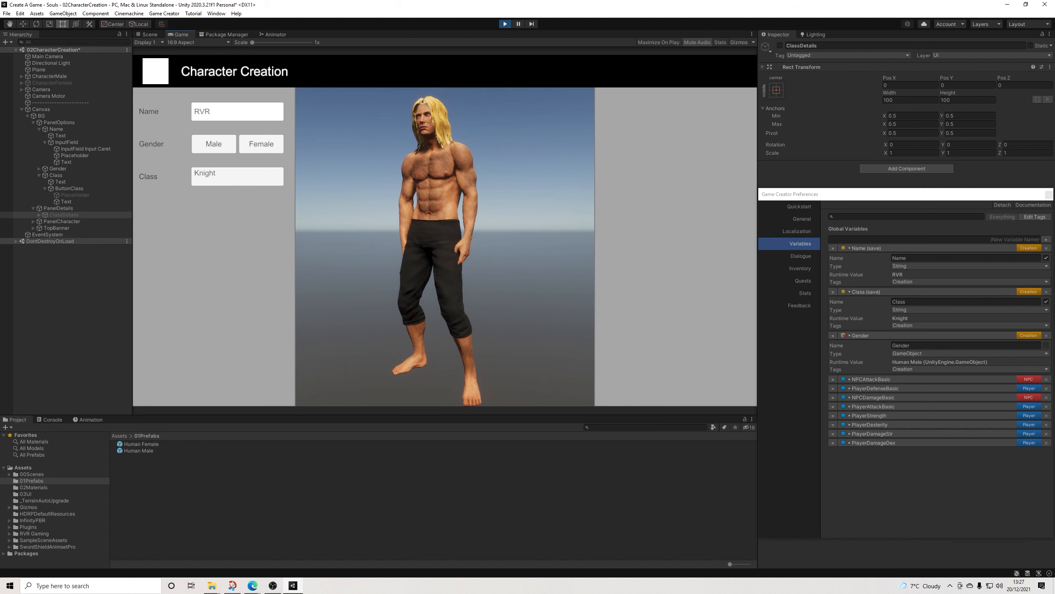
key("ctrl+p")
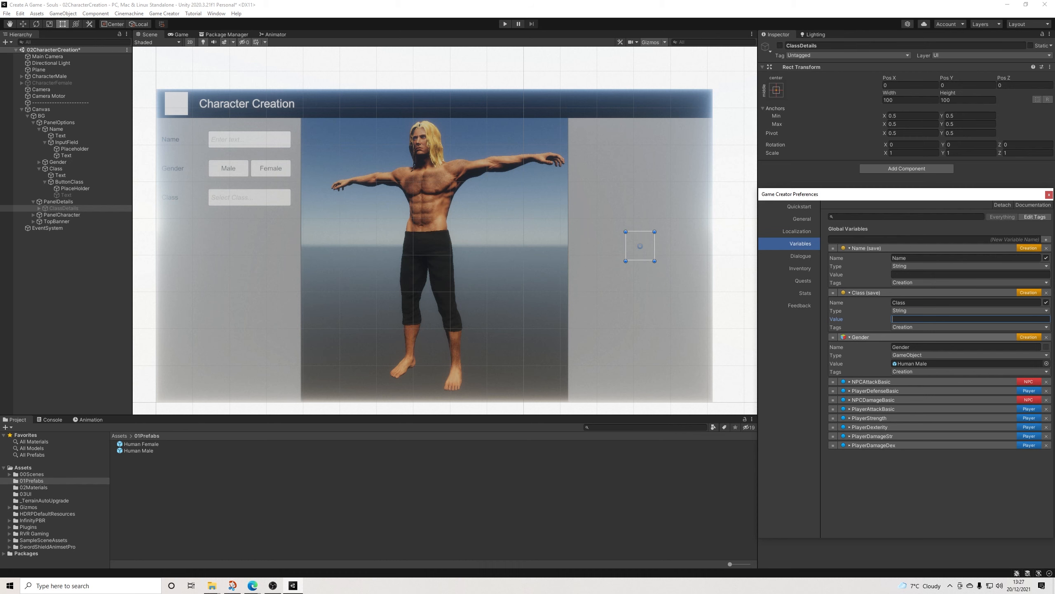
Step: Set the global variable Class to Knight, collapse the Name, Class and Gender variables and close the preferences
type("Knight")
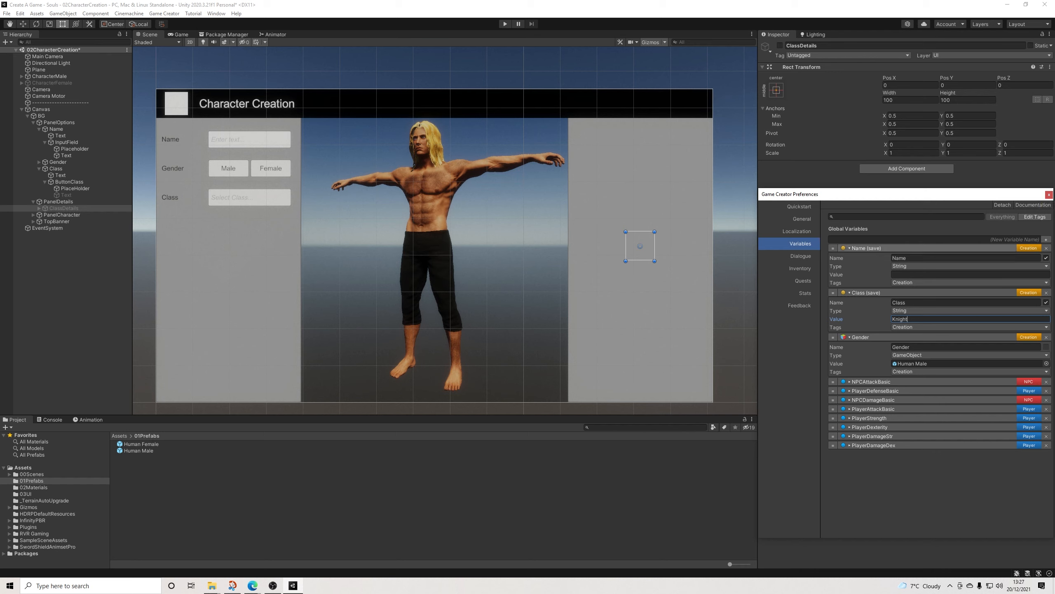
left_click(866, 248)
left_click(866, 257)
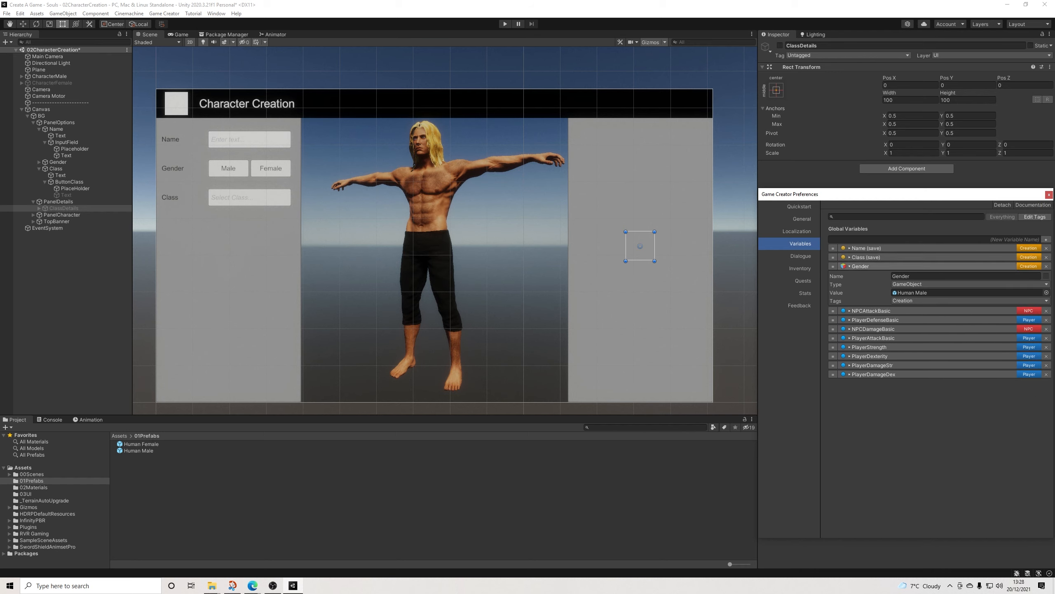
left_click(860, 266)
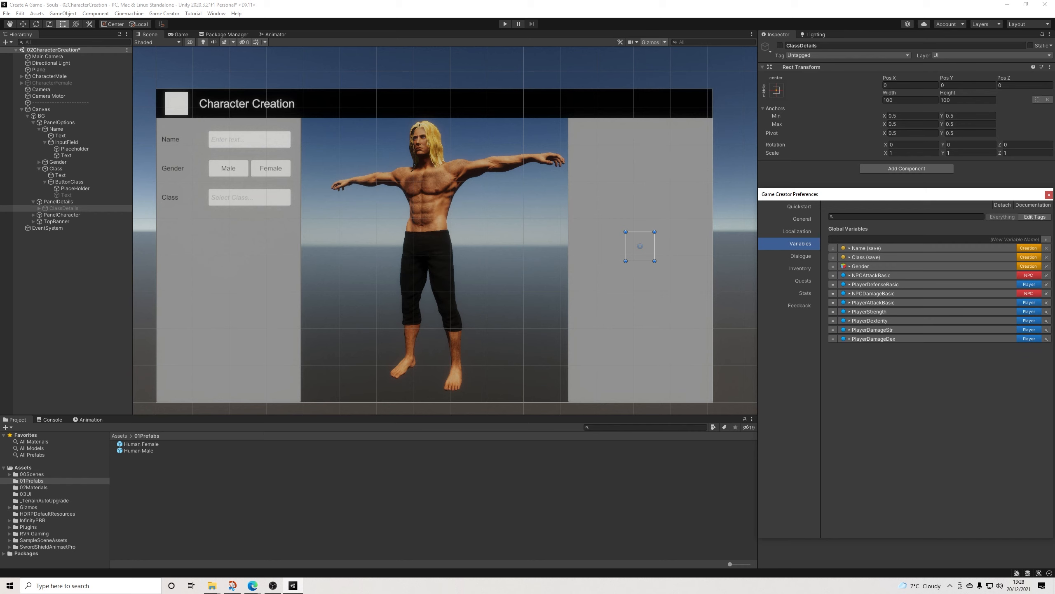
left_click(1050, 195)
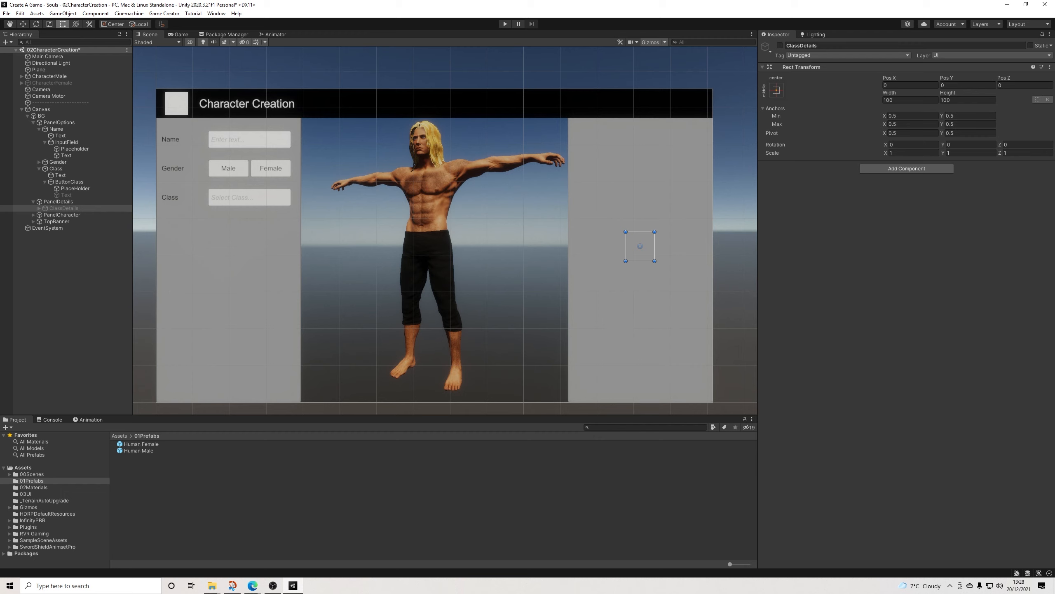
left_click(735, 138)
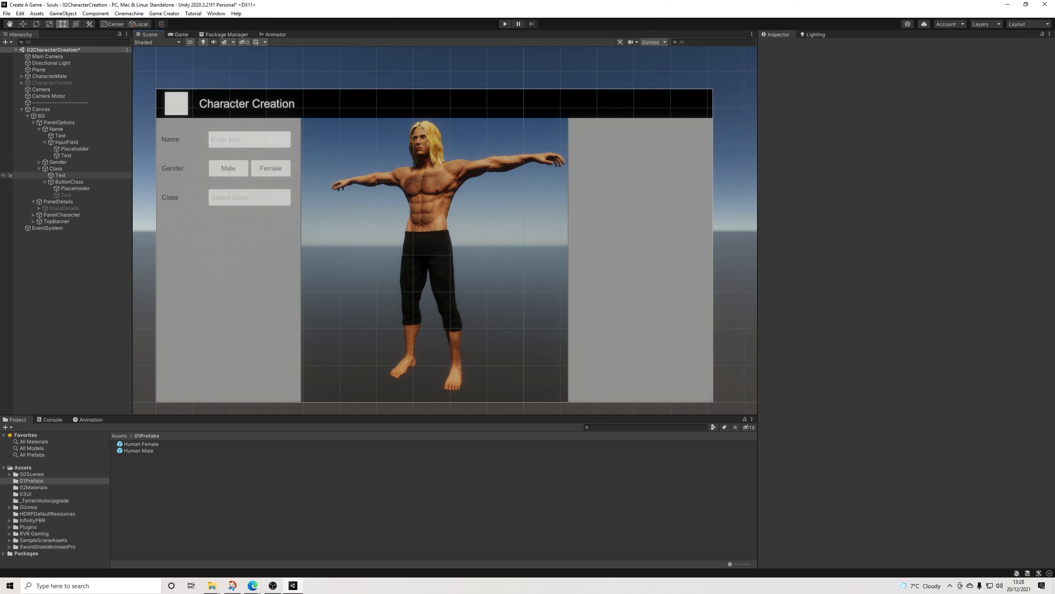
Step: Centre the text vertically in the inactive Text object of ButtonClass
left_click(228, 197)
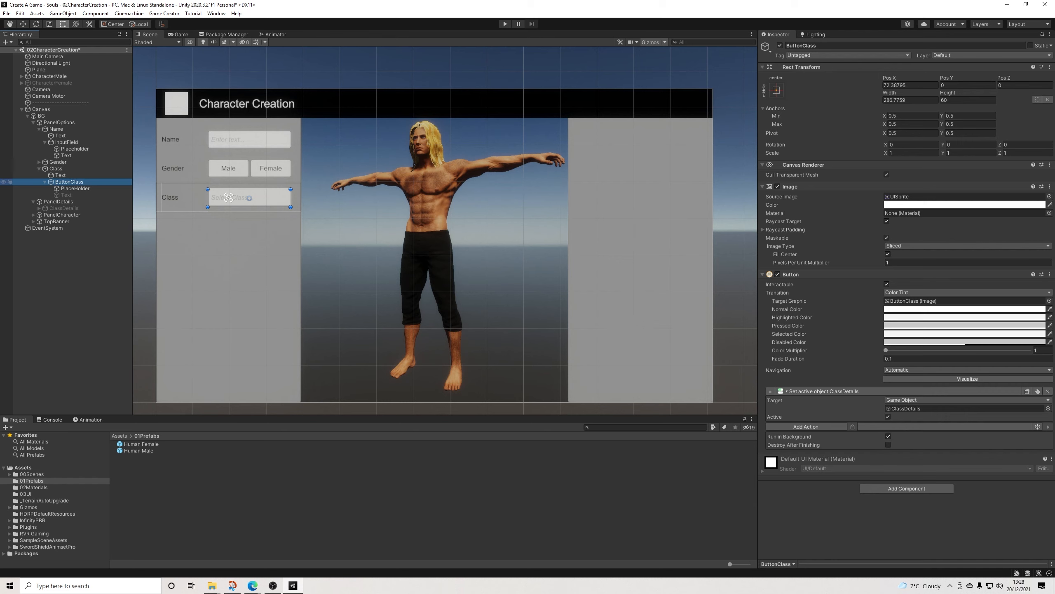
left_click(66, 195)
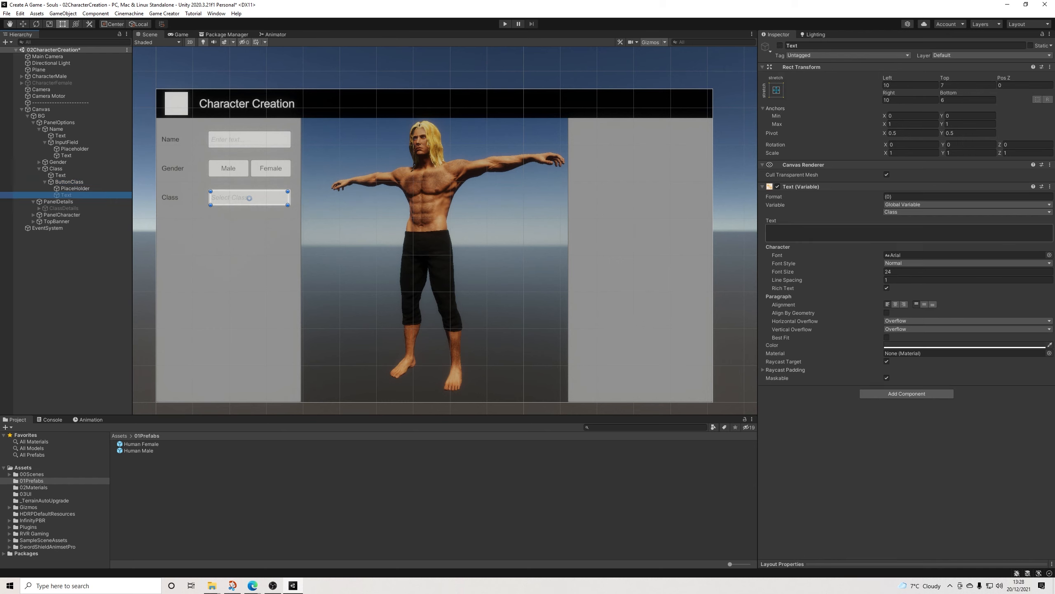
left_click(925, 304)
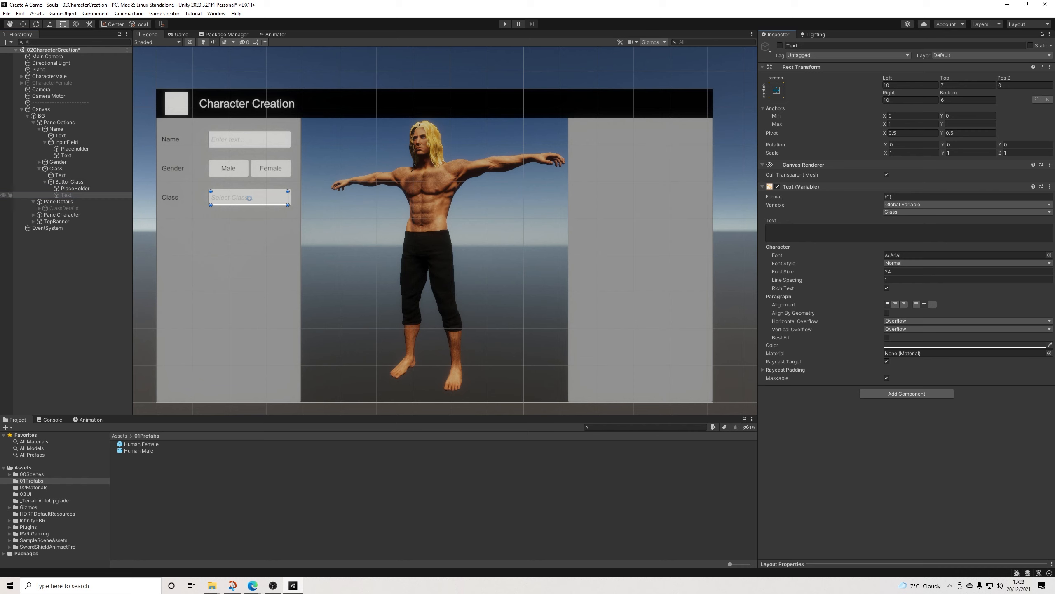
left_click(75, 189)
left_click(66, 195)
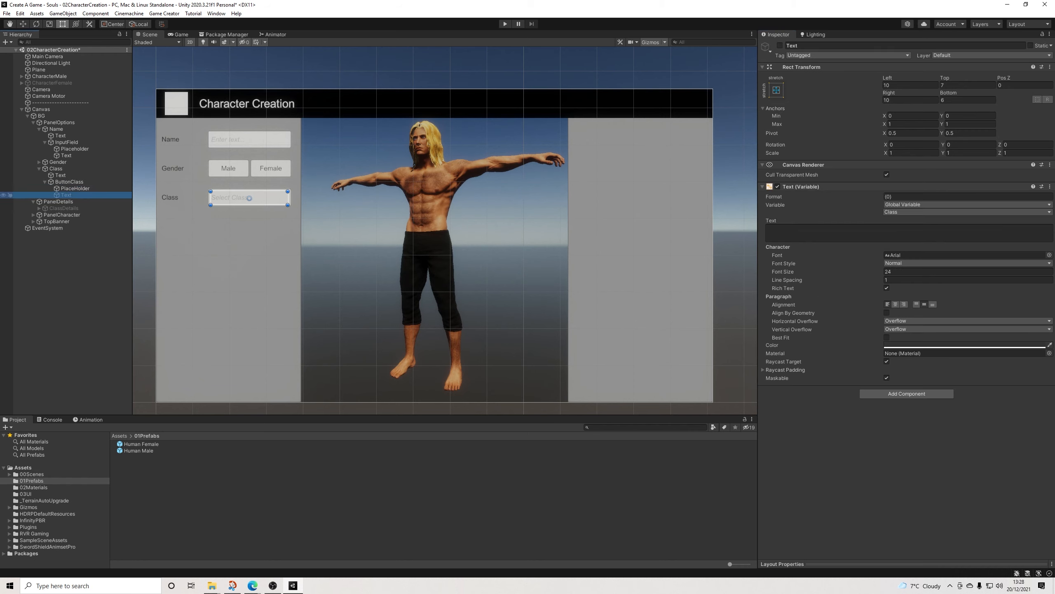
Step: Collapse the Class and Name groups under PanelOptions and select the Class object
left_click(44, 181)
left_click(39, 168)
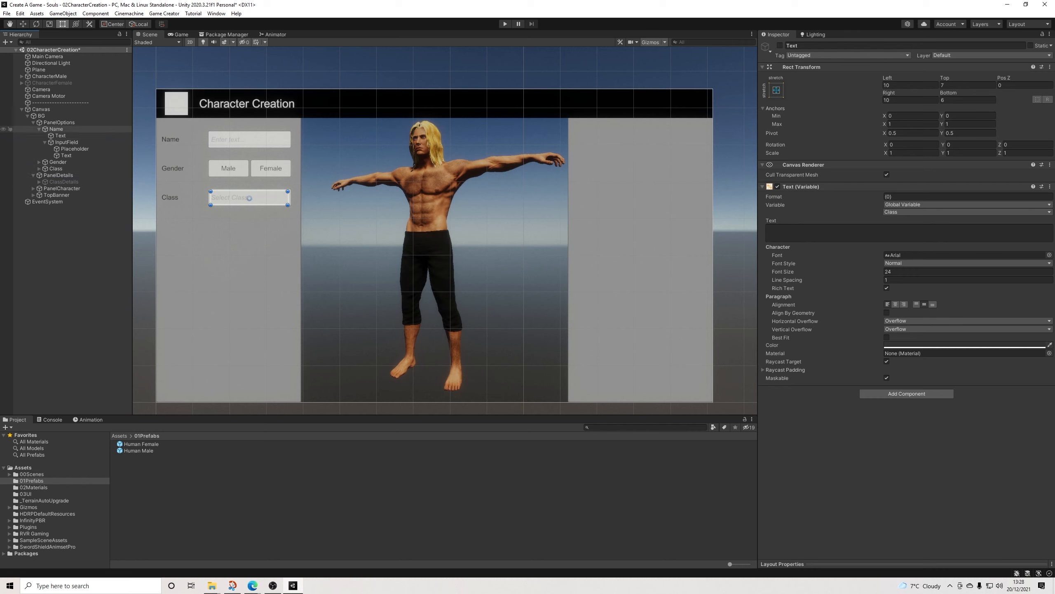
left_click(39, 129)
left_click(56, 129)
left_click(58, 135)
left_click(56, 142)
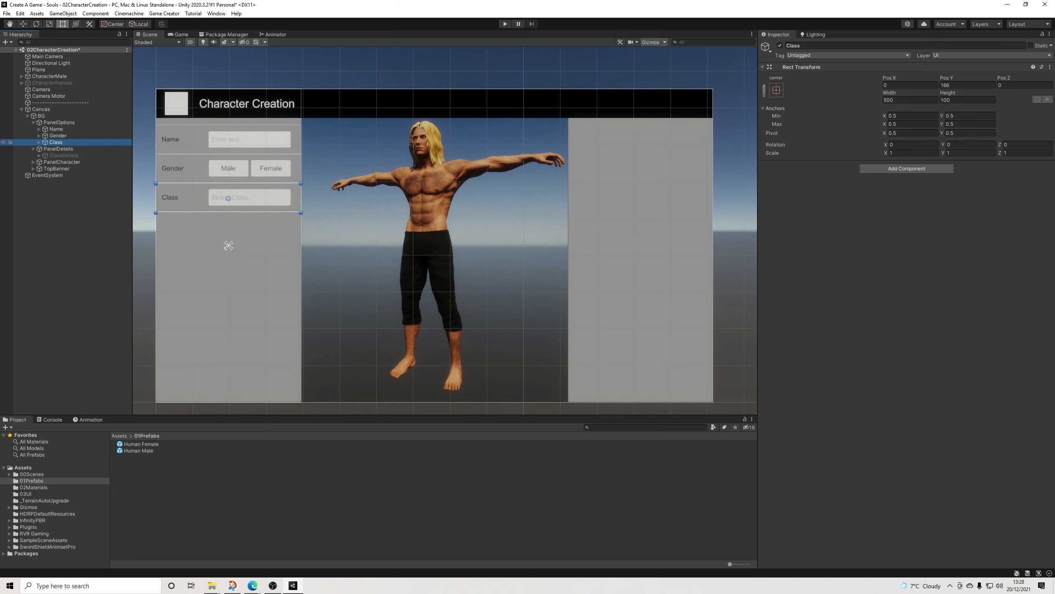
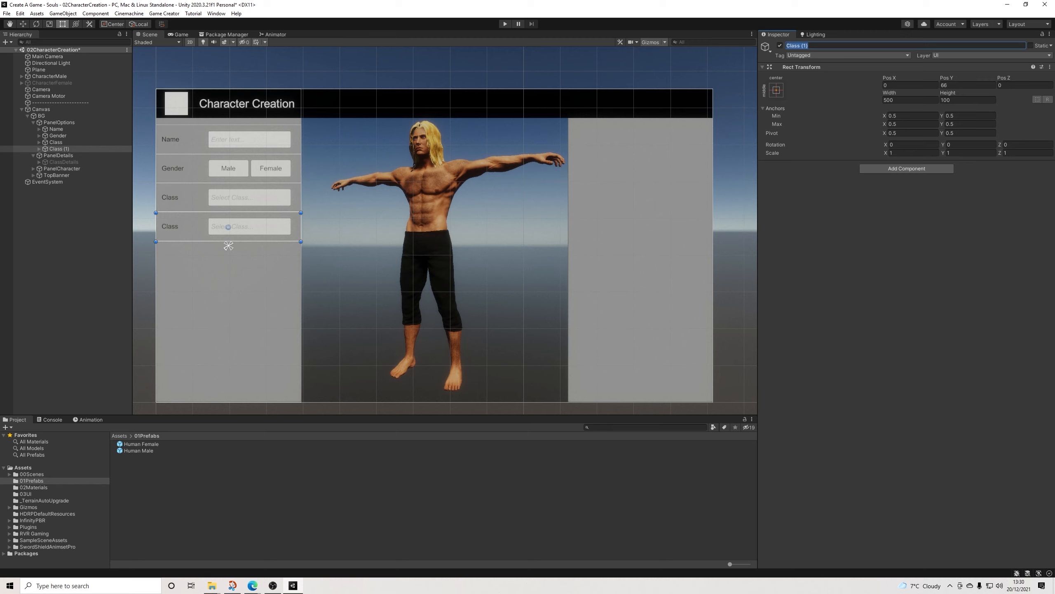
Step: Rename the duplicated Class row under PanelOptions as Appearance and set its label text to Appearance
type("Appearance")
key("Return")
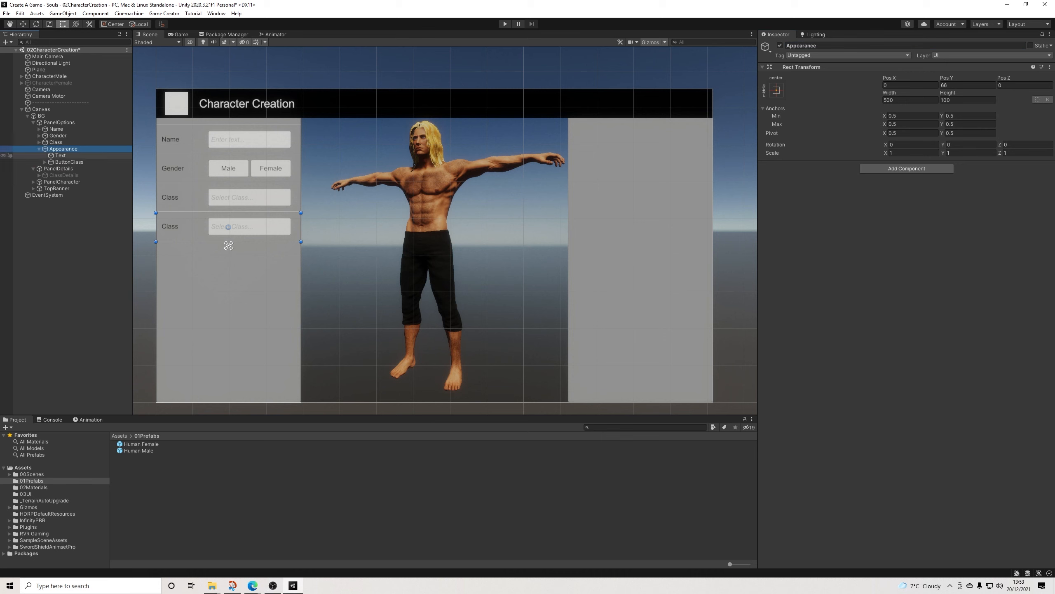
left_click(228, 227)
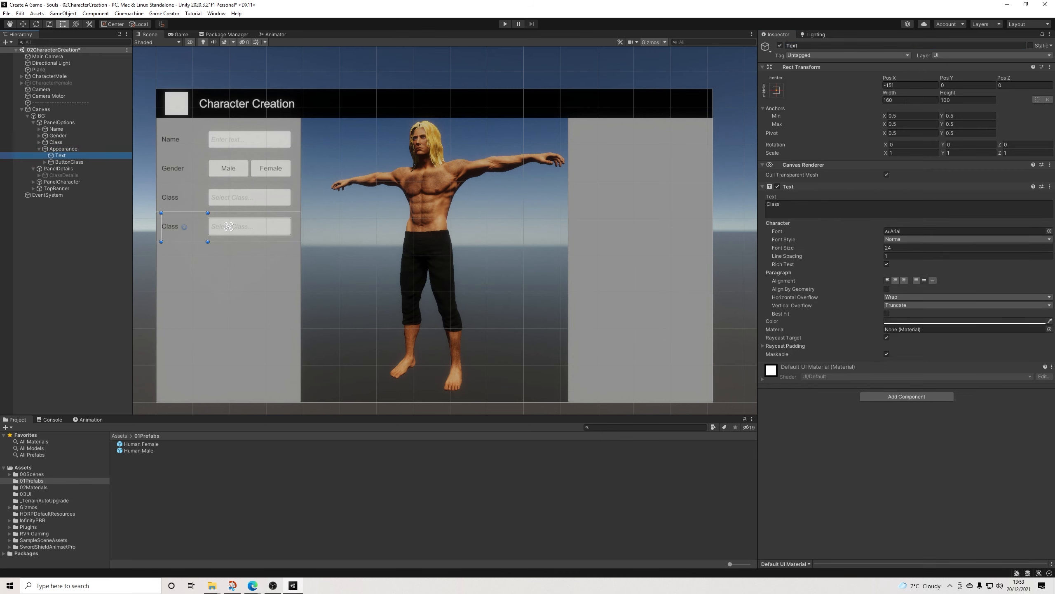
left_click(785, 205)
type("Appe")
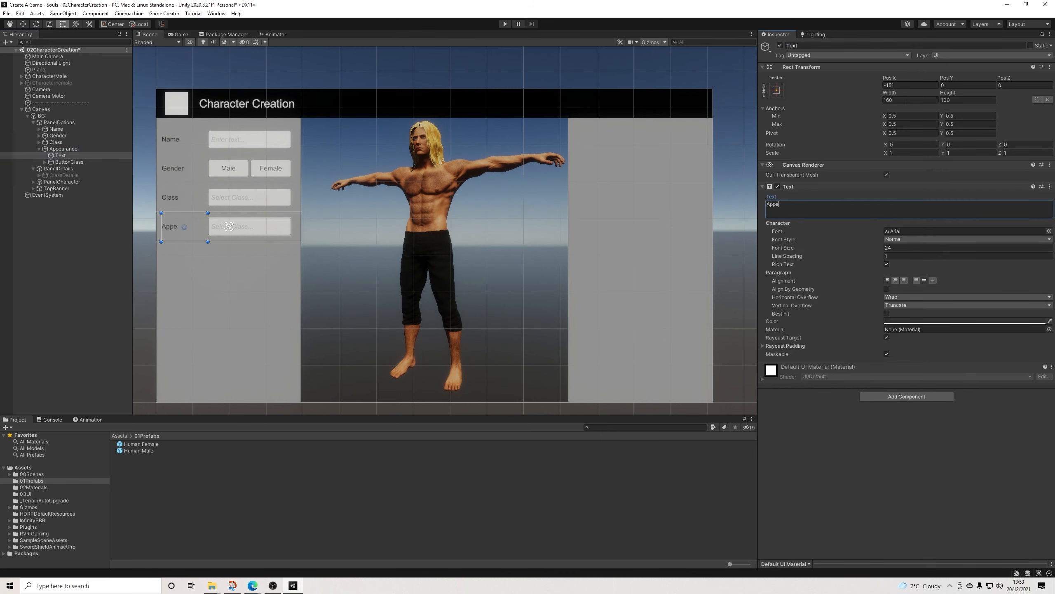
type("arance")
left_click(734, 200)
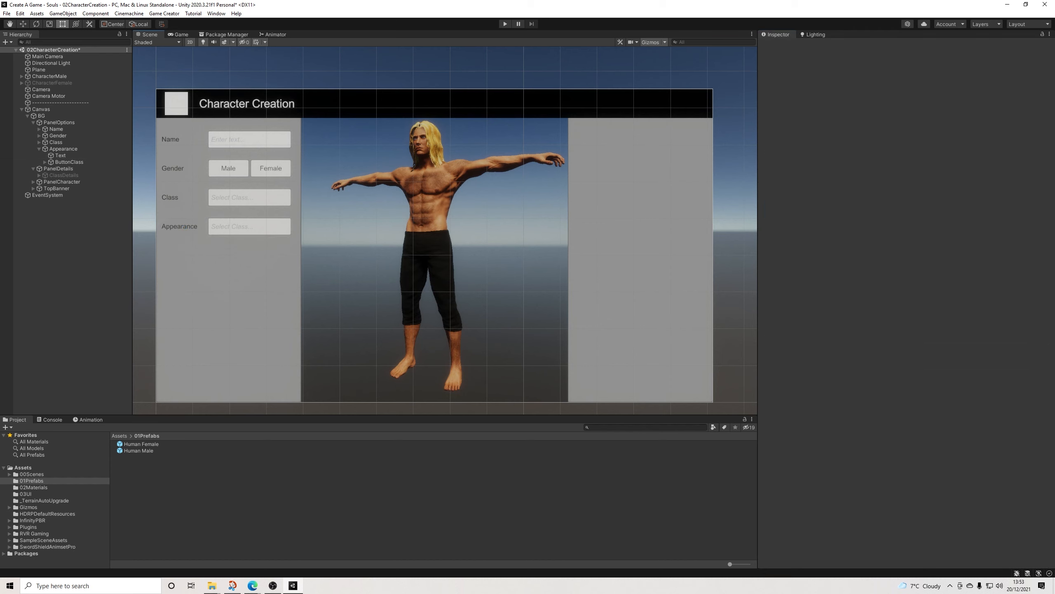
Step: Set the PlaceHolder text of the button in the Appearance row to Customize
left_click(228, 226)
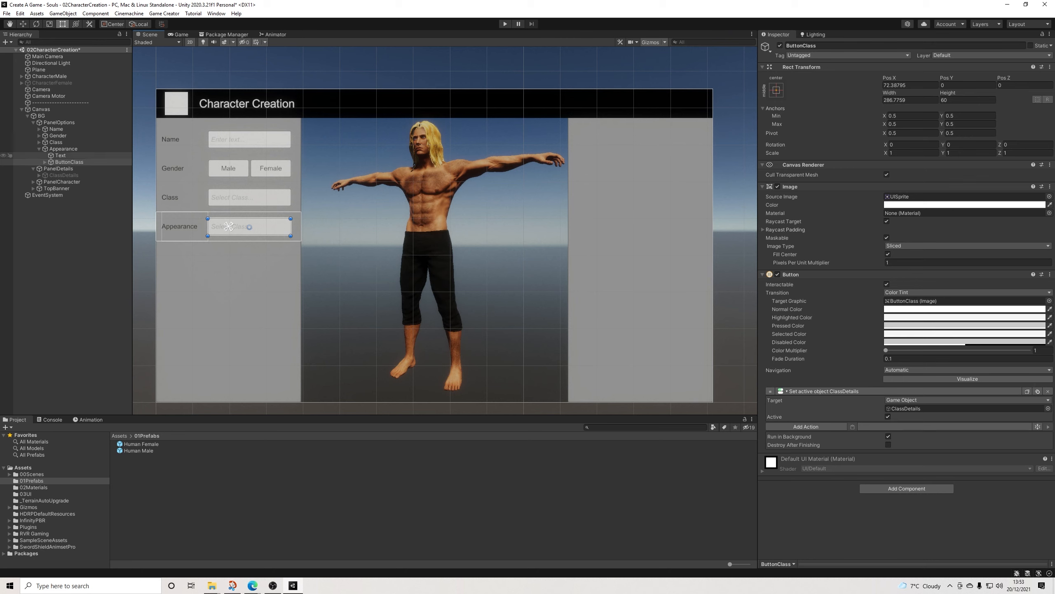
left_click(45, 161)
left_click(75, 168)
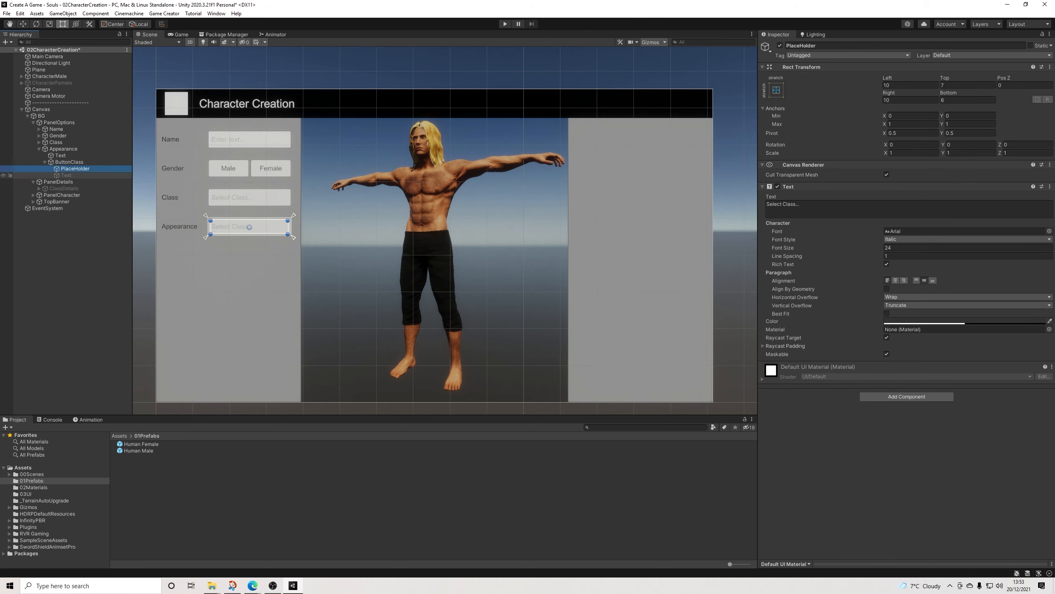
left_click(799, 205)
type("Cut")
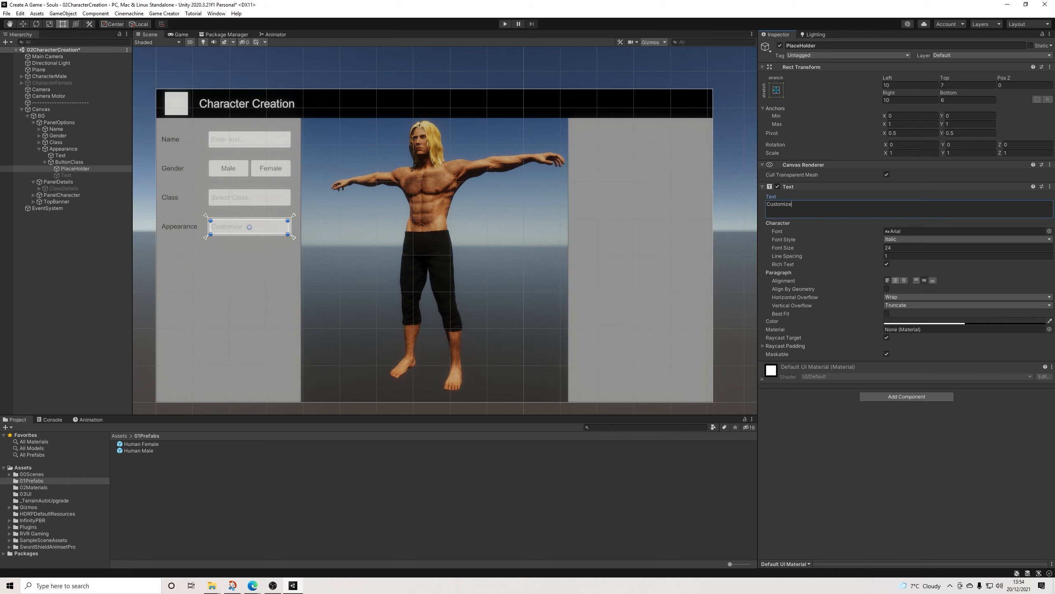
Step: Set the Customize placeholder's font style to Normal and make its text colour fully opaque
left_click(901, 239)
left_click(906, 248)
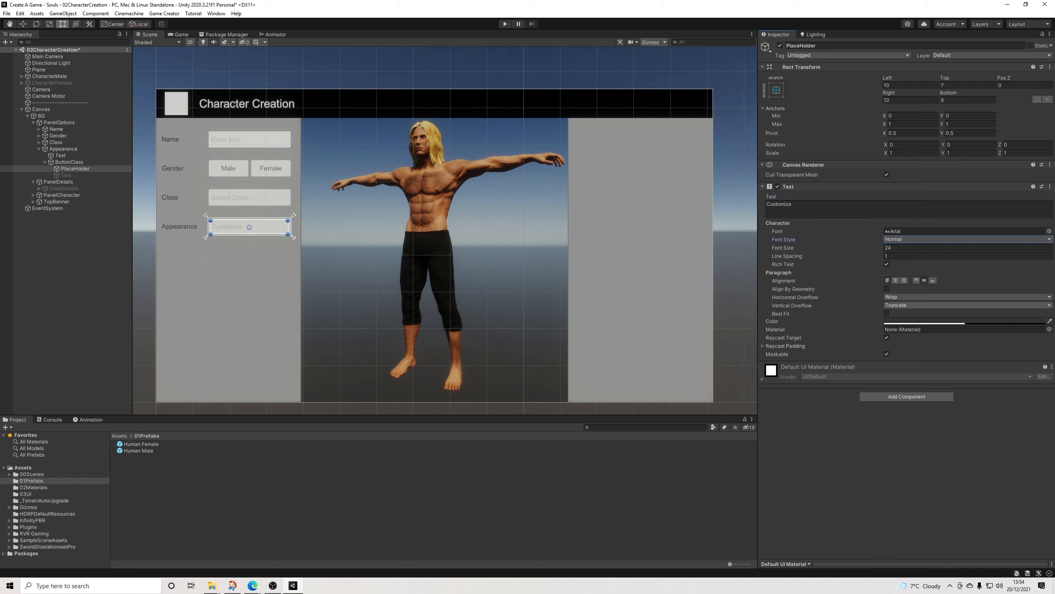
left_click(940, 320)
left_click_drag(960, 479, 993, 480)
left_click(1011, 313)
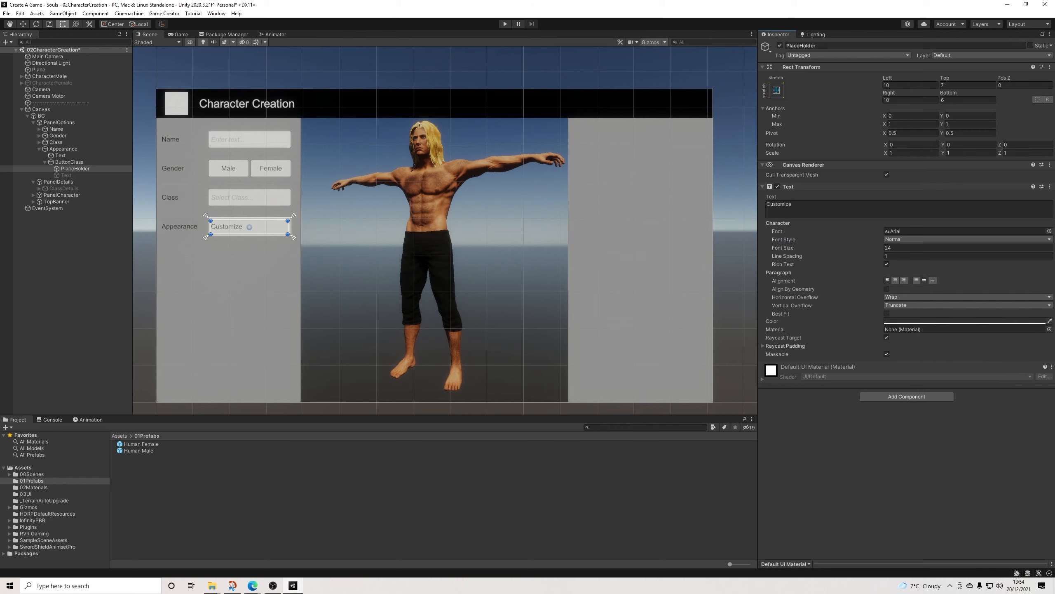
left_click(734, 266)
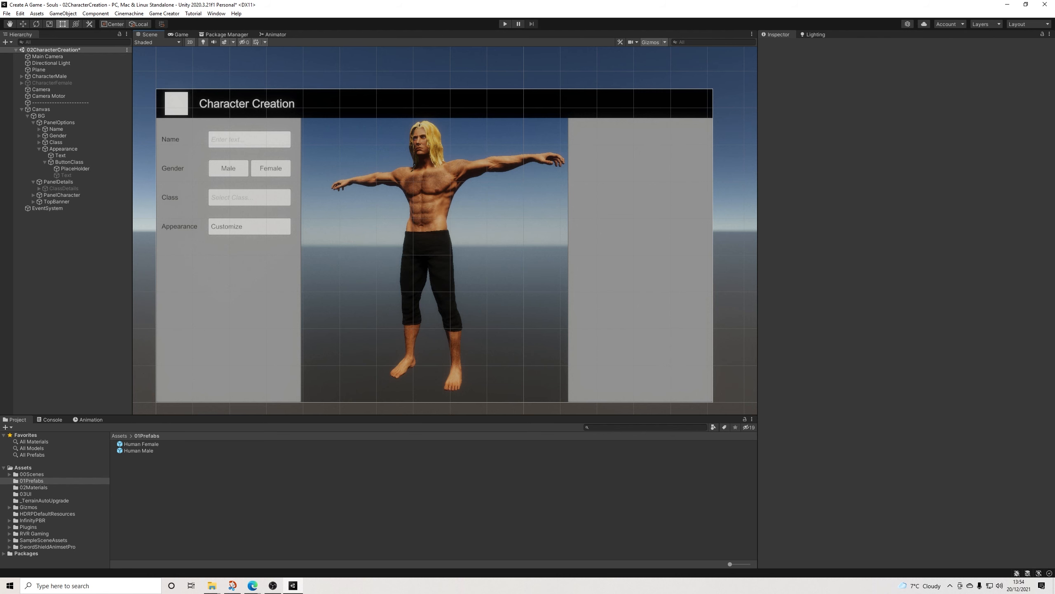
Step: Rename the Appearance button's PlaceHolder object as Text and delete the inactive Text object beside it
left_click(70, 162)
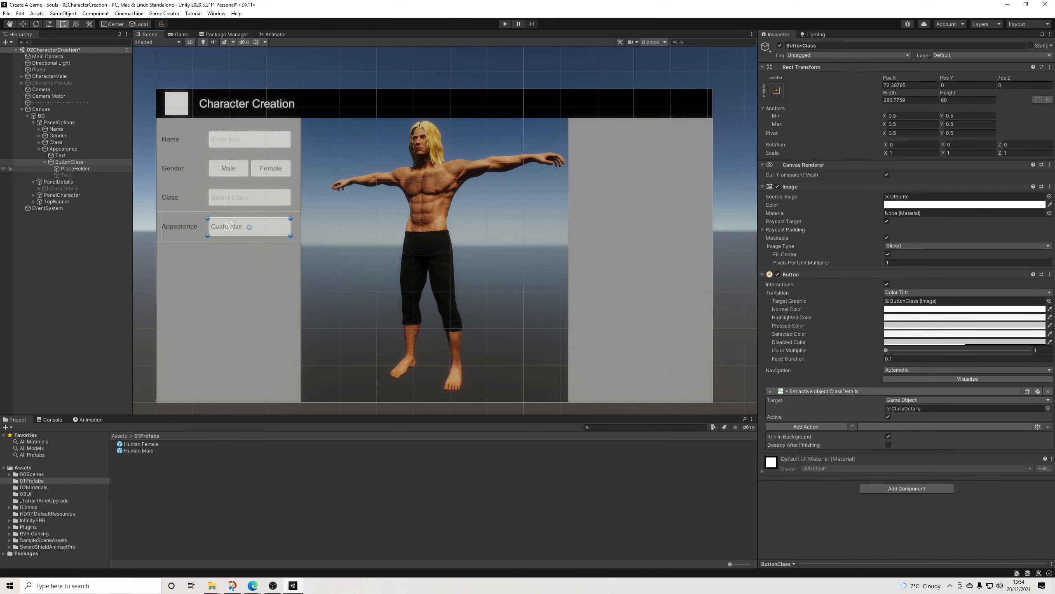
left_click(75, 169)
left_click(820, 46)
type("Text")
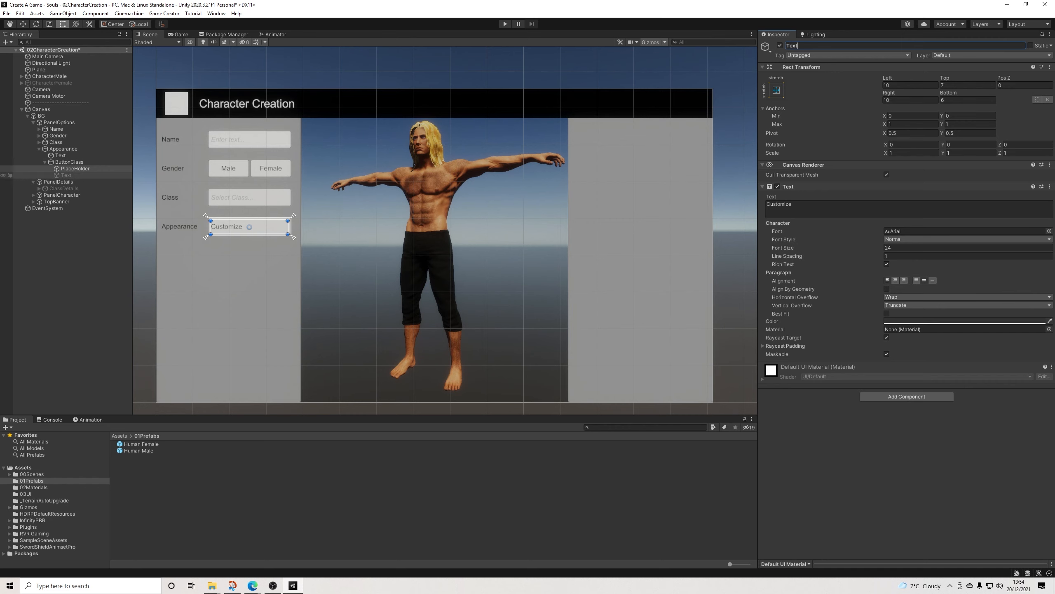
left_click(66, 175)
key("Delete")
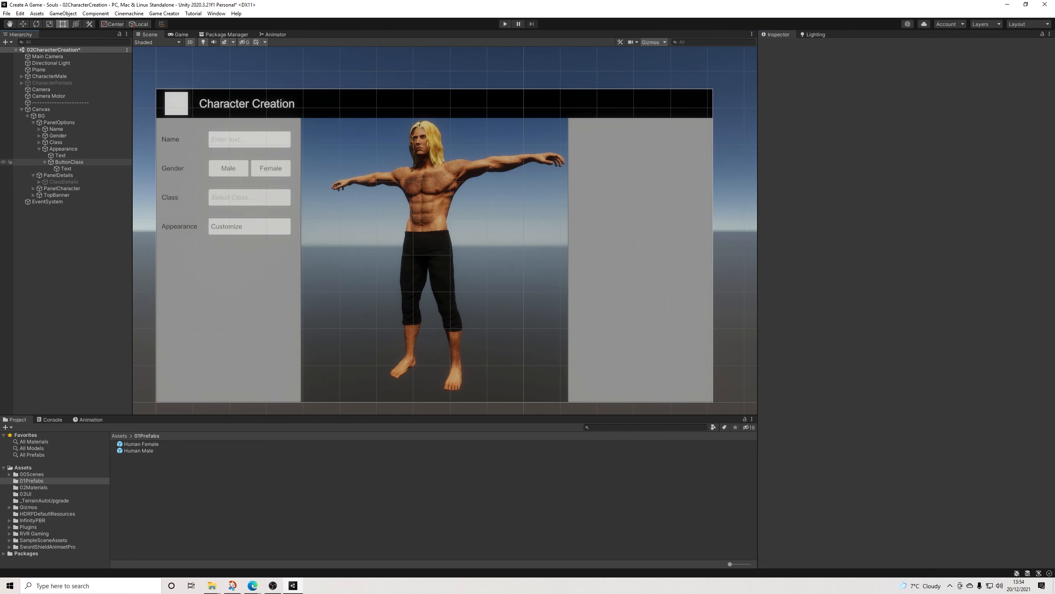
Step: Rename the Appearance row's ButtonClass object as ButtonCustomize
left_click(69, 161)
left_click_drag(818, 46, 803, 45)
type("Customize")
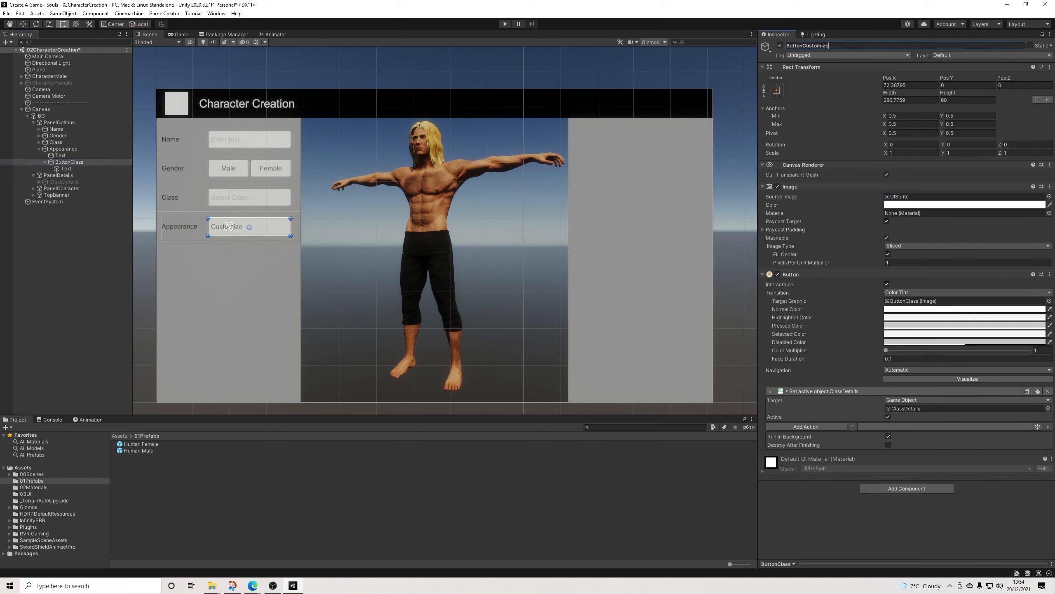
key("Return")
Step: Duplicate the ClassDetails object under PanelDetails and rename the copy as CustomizeDetails
left_click(63, 182)
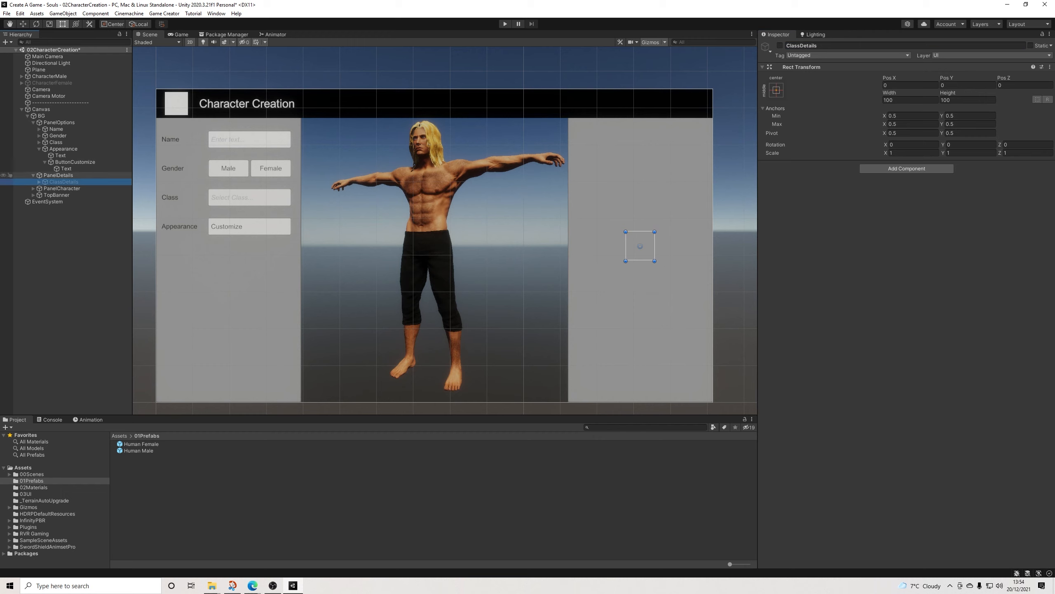
key("ctrl+d")
left_click_drag(798, 46, 786, 45)
type("Customize")
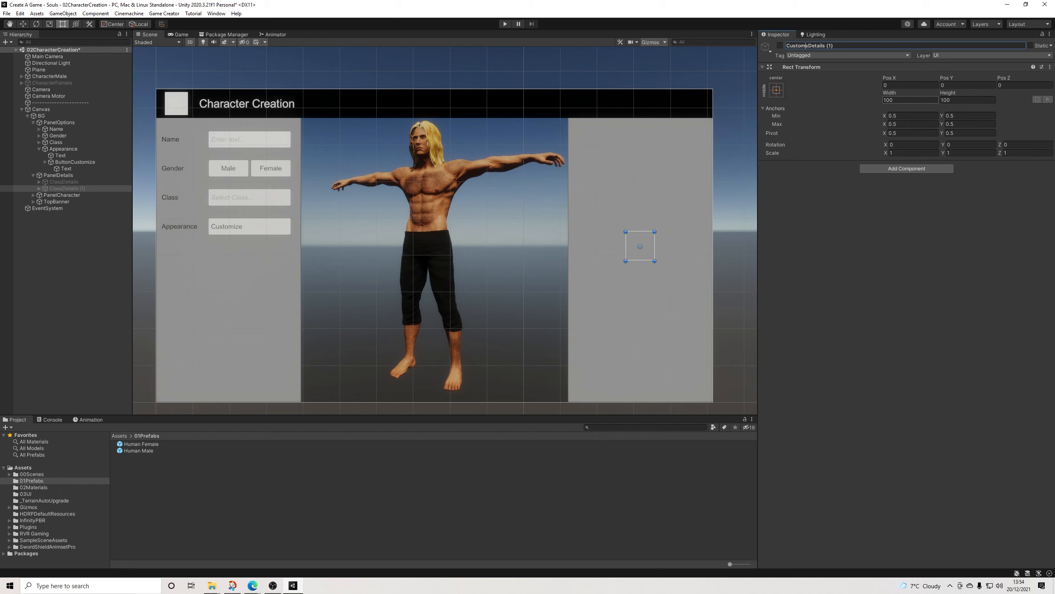
key("Delete")
key("BackSpace")
key("BackSpace")
key("BackSpace")
Step: Replace the Set Active action on ButtonCustomize with a Call Conditions action
left_click(228, 226)
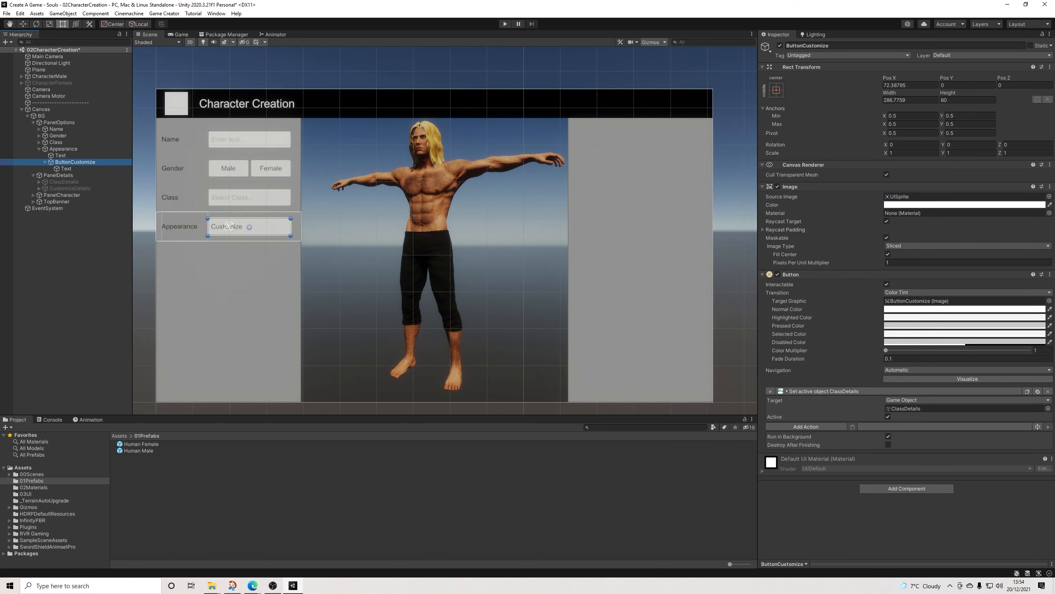
left_click_drag(70, 188, 964, 408)
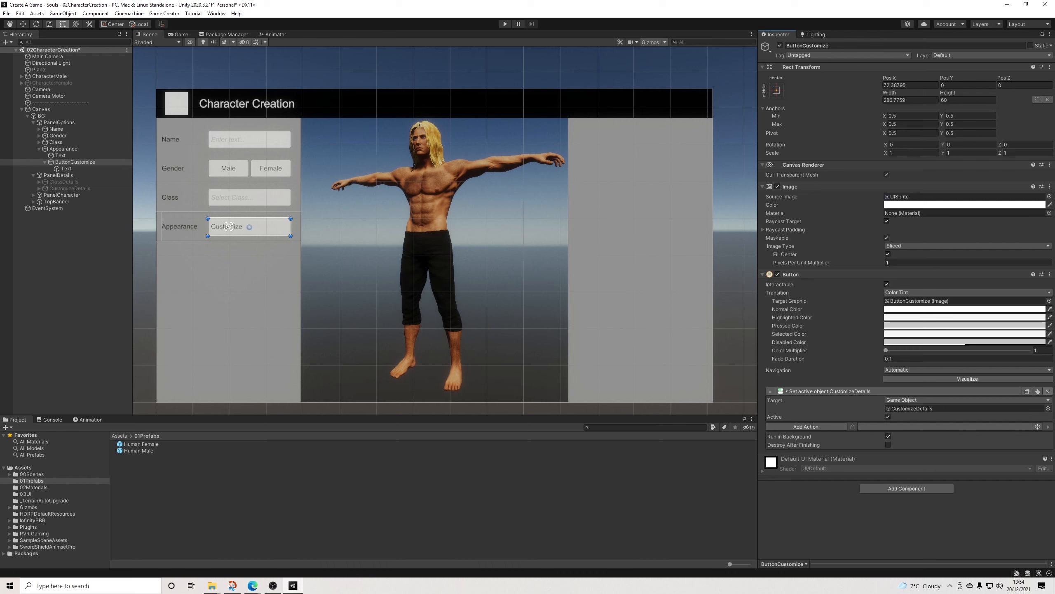
left_click(1048, 391)
left_click(806, 391)
type("call")
key("Return")
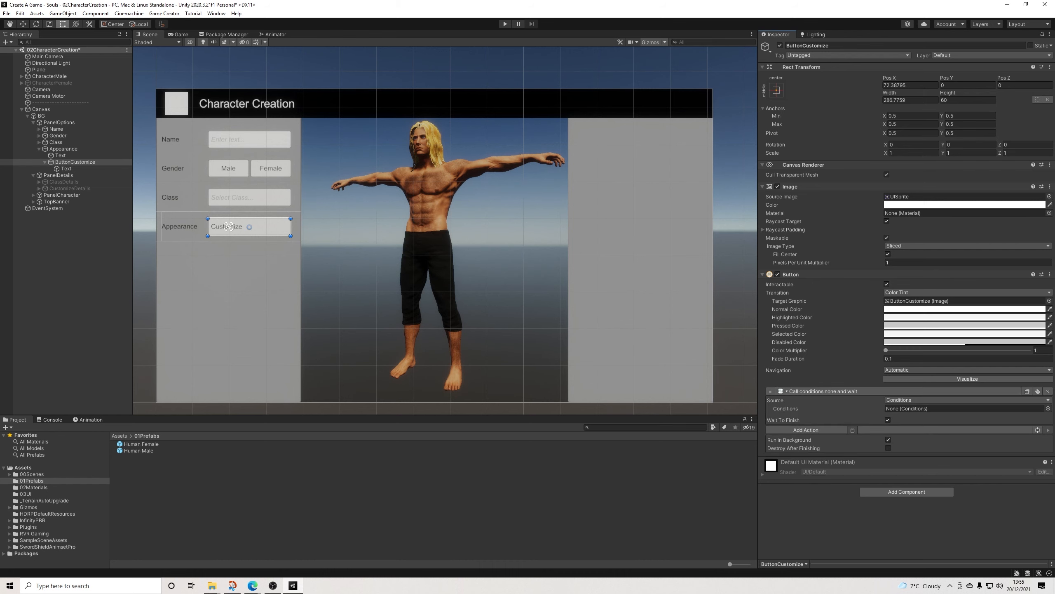
Step: Create a Game Creator Conditions object under ButtonCustomize and assign it to the button's Call Conditions action
right_click(85, 161)
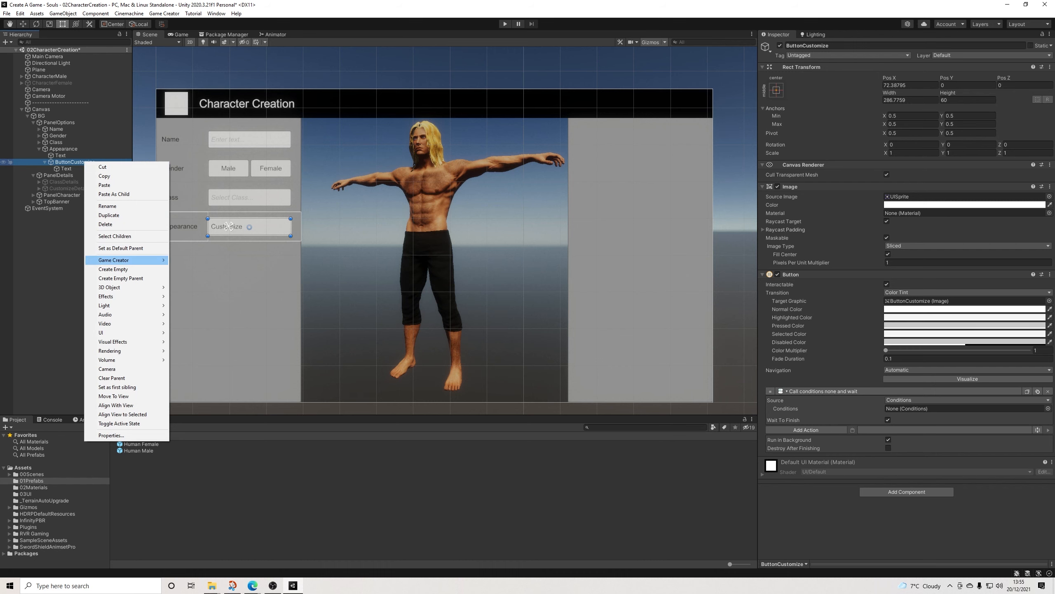
mouse_move(124, 259)
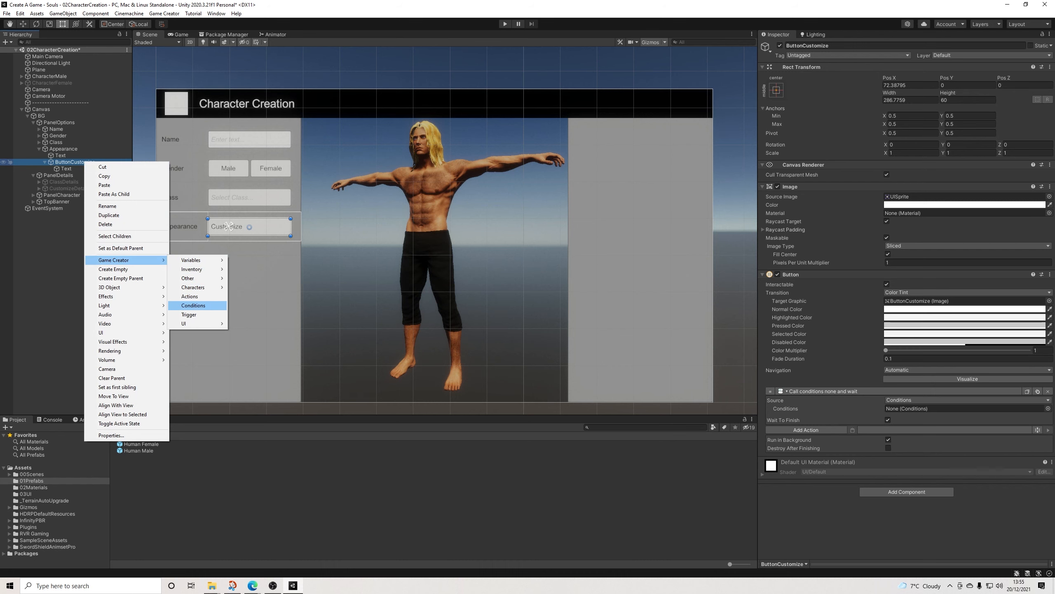
left_click(194, 305)
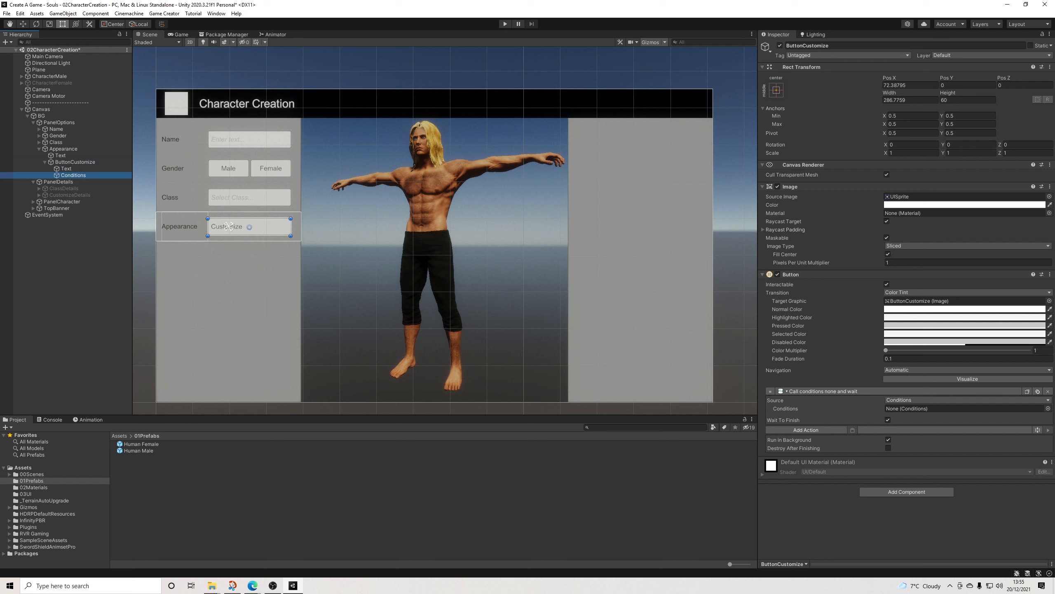
left_click(77, 162)
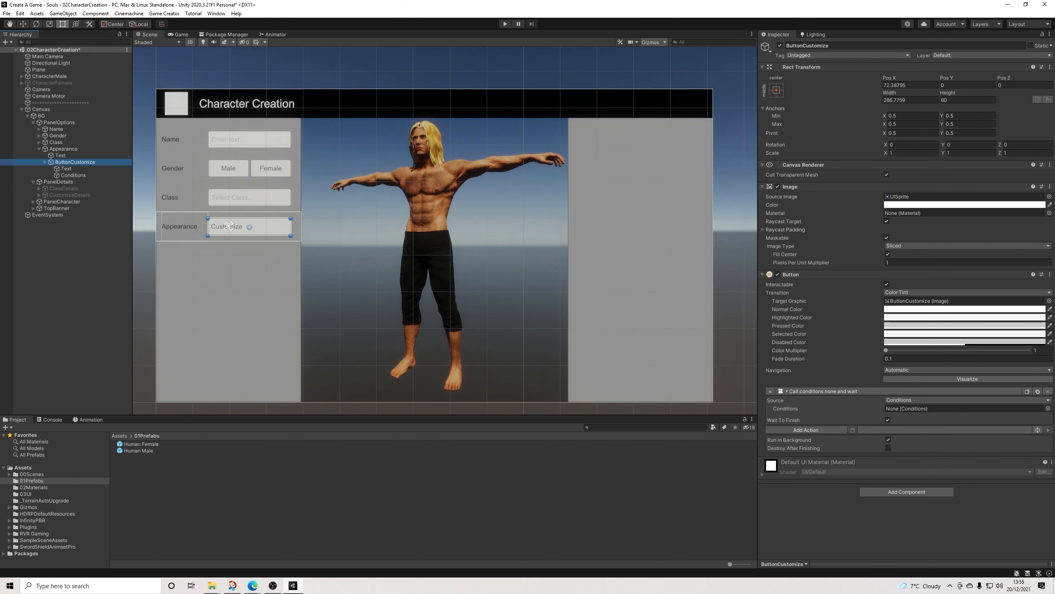
left_click_drag(73, 175, 914, 409)
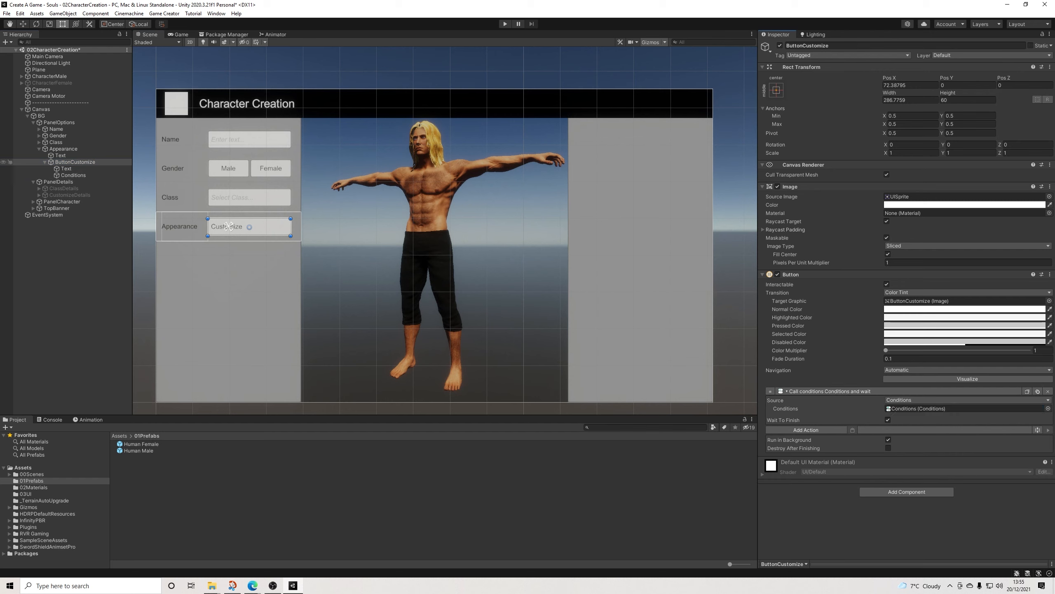
Step: Add a GameObject Active condition to the Conditions clause, checking that CustomizeDetails has active state False
left_click(73, 176)
left_click(904, 125)
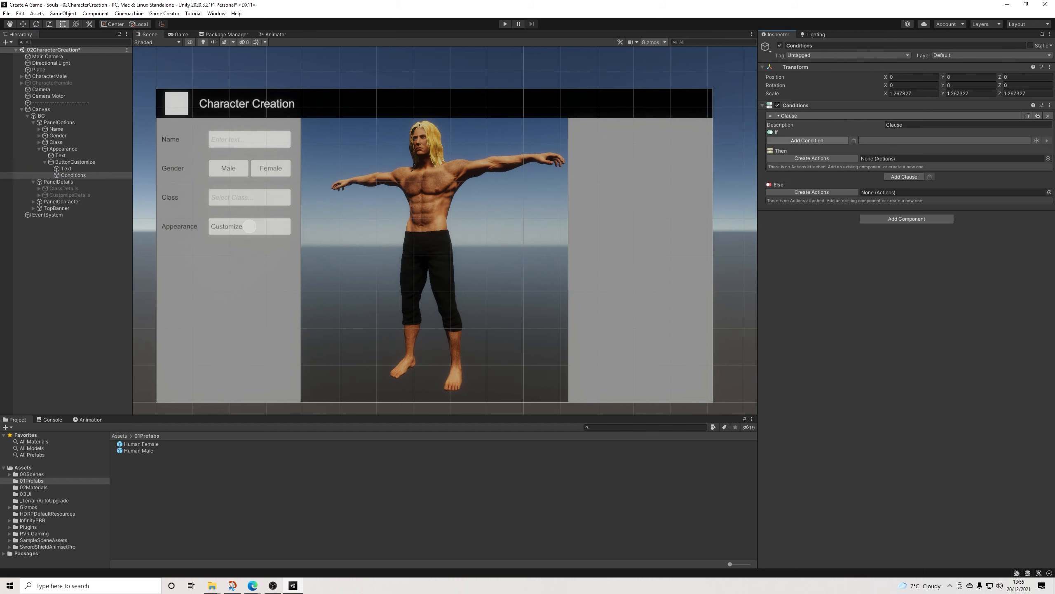
left_click(807, 140)
type("act")
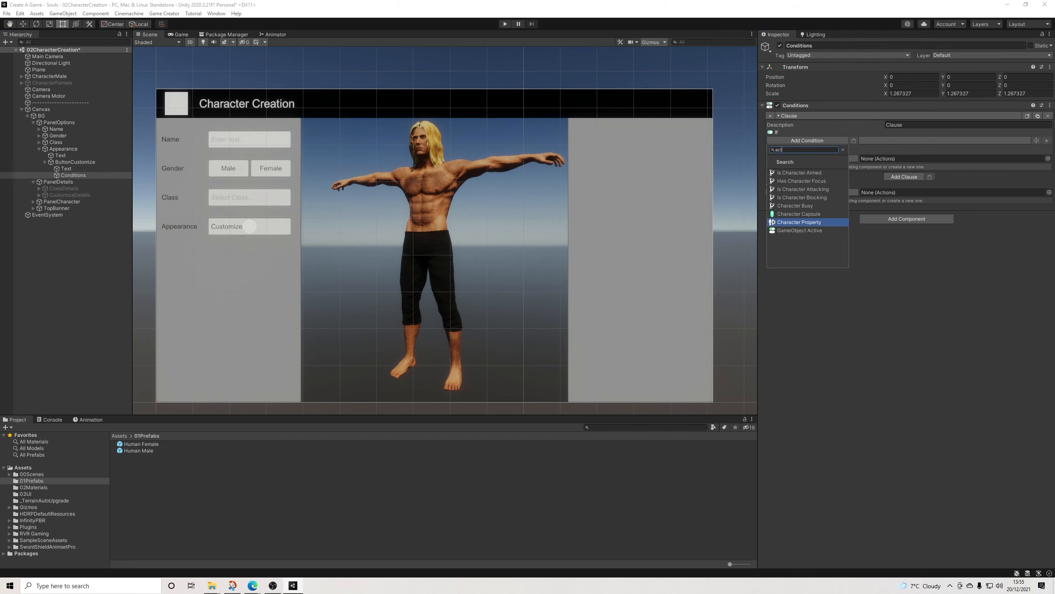
left_click(801, 231)
left_click_drag(69, 195, 955, 158)
left_click(889, 173)
Step: Create Then actions for the clause with a Set Active action that activates CustomizeDetails
left_click(812, 201)
left_click(807, 210)
type("set")
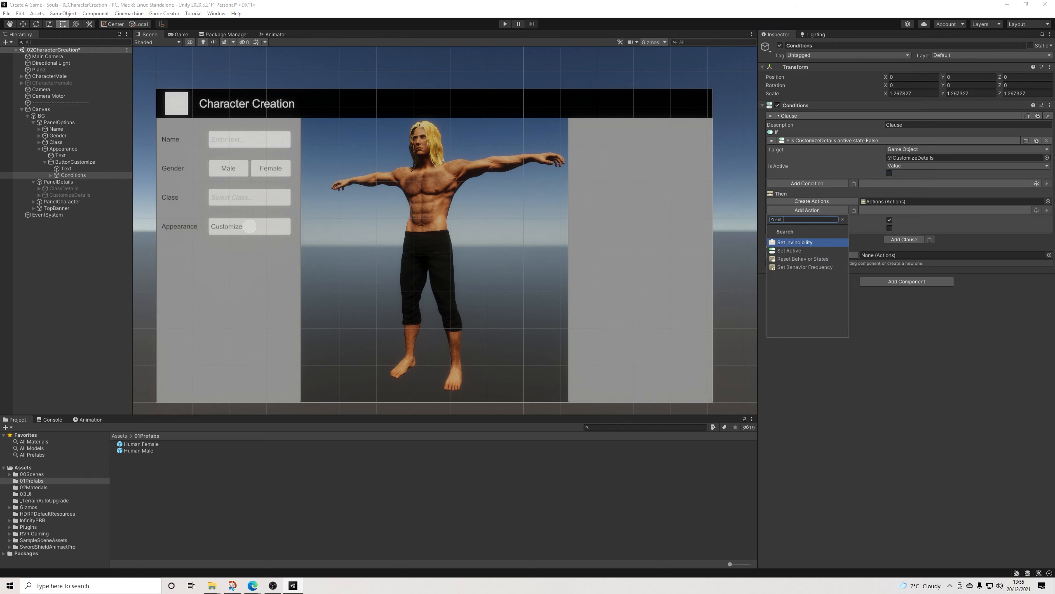
left_click(789, 251)
left_click_drag(70, 195, 931, 227)
Step: Add a second clause that sets CustomizeDetails inactive when its active state is True, reusing the first clause's condition and action
left_click(904, 275)
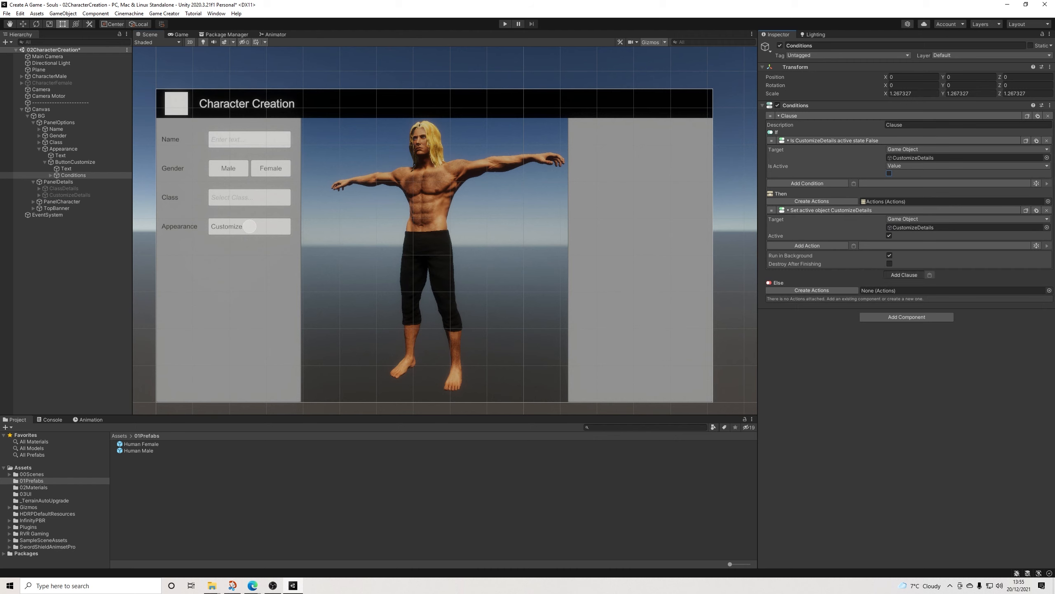
left_click(855, 300)
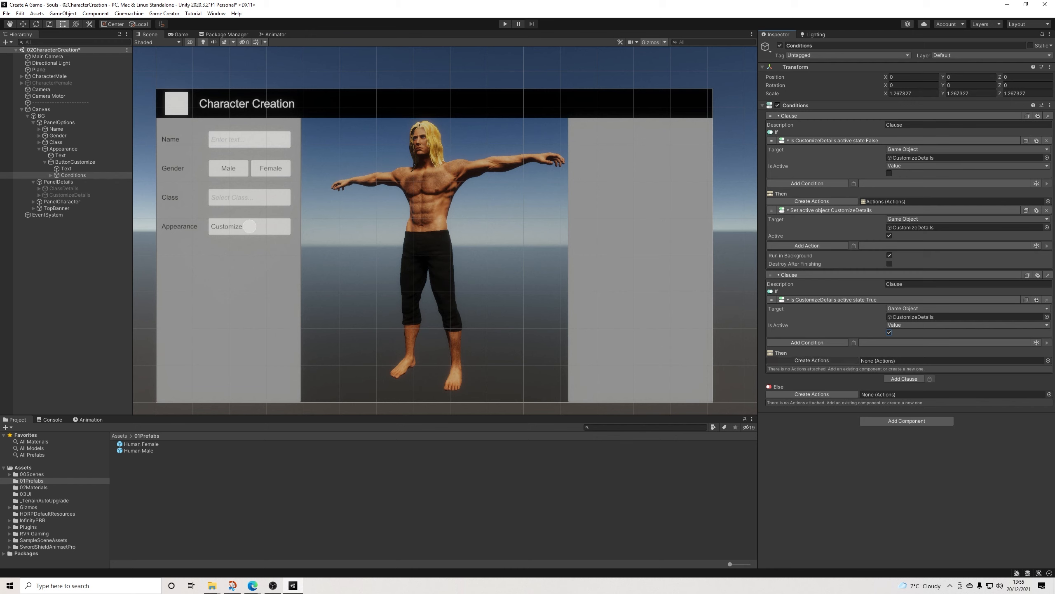
left_click(811, 360)
left_click(1026, 210)
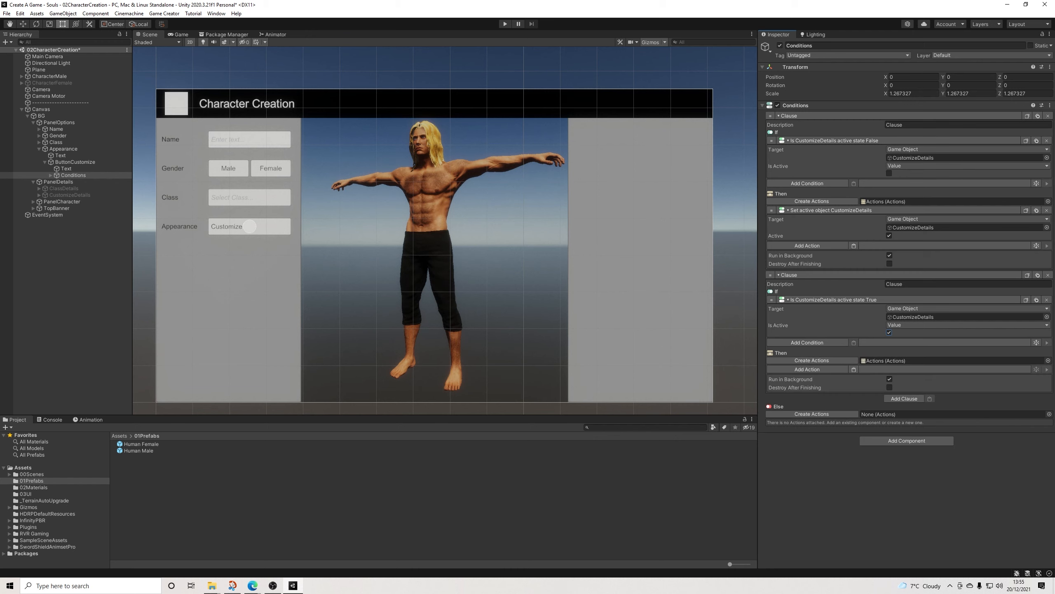
left_click(853, 369)
left_click(889, 395)
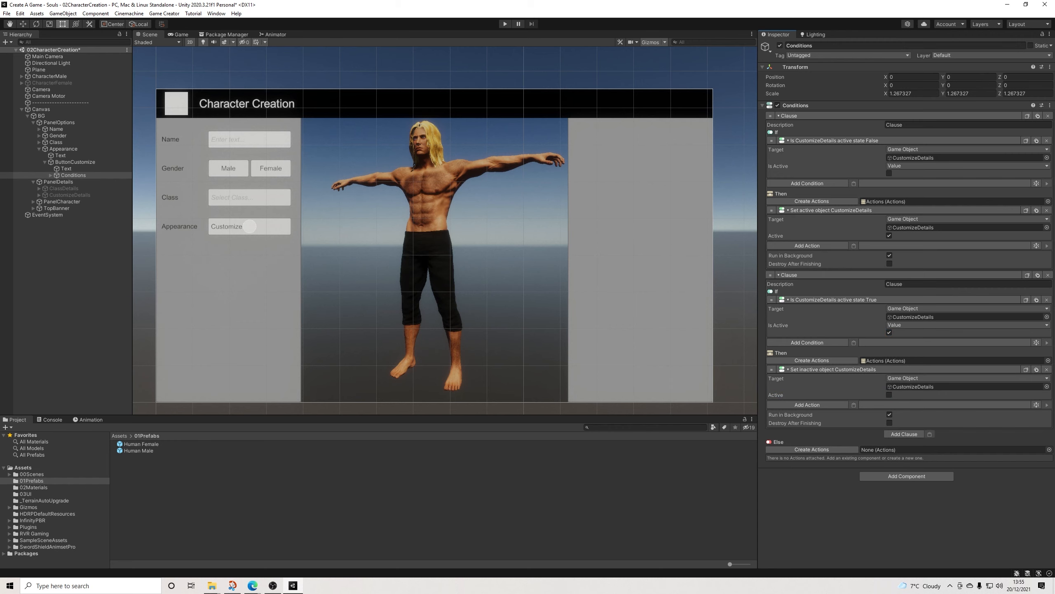
Step: Activate the CustomizeDetails object and select its Knight button
left_click(69, 195)
left_click(780, 45)
left_click(780, 46)
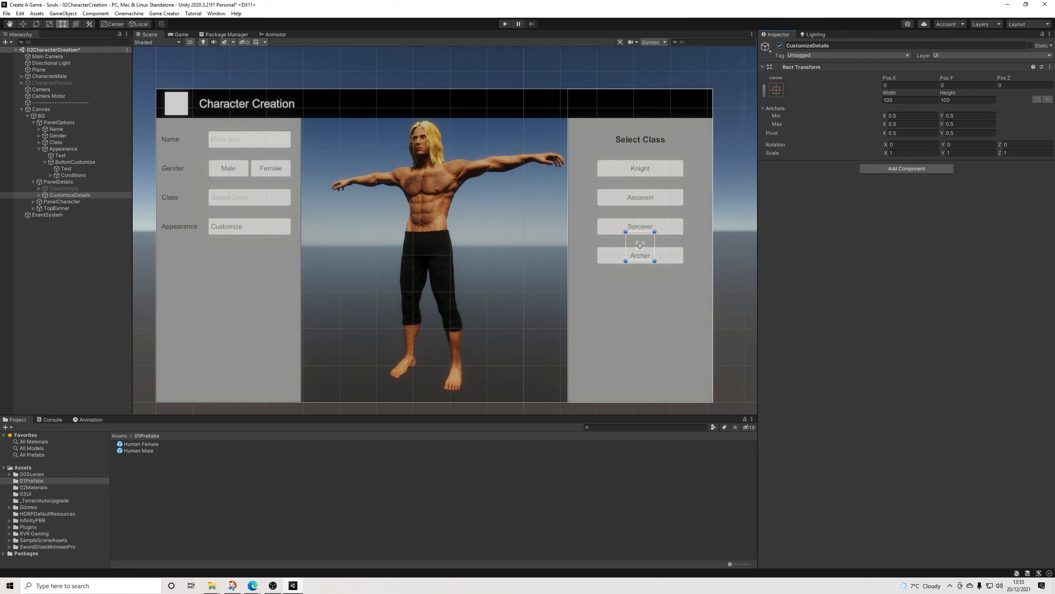
left_click(641, 168)
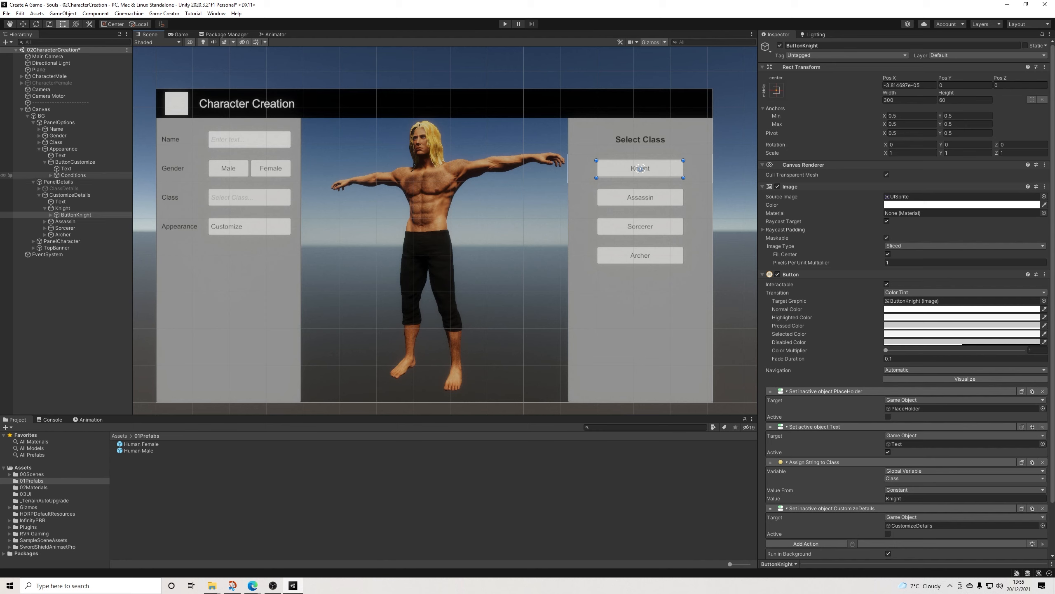
Step: Copy the Name row from PanelOptions and paste it as a child of the Knight row in CustomizeDetails
right_click(58, 130)
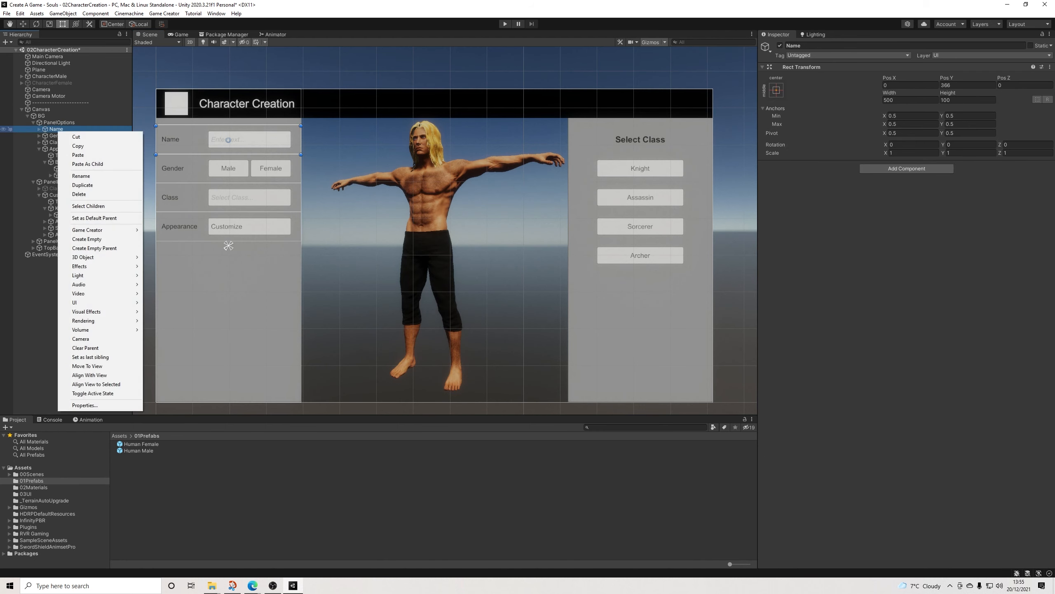
left_click(71, 147)
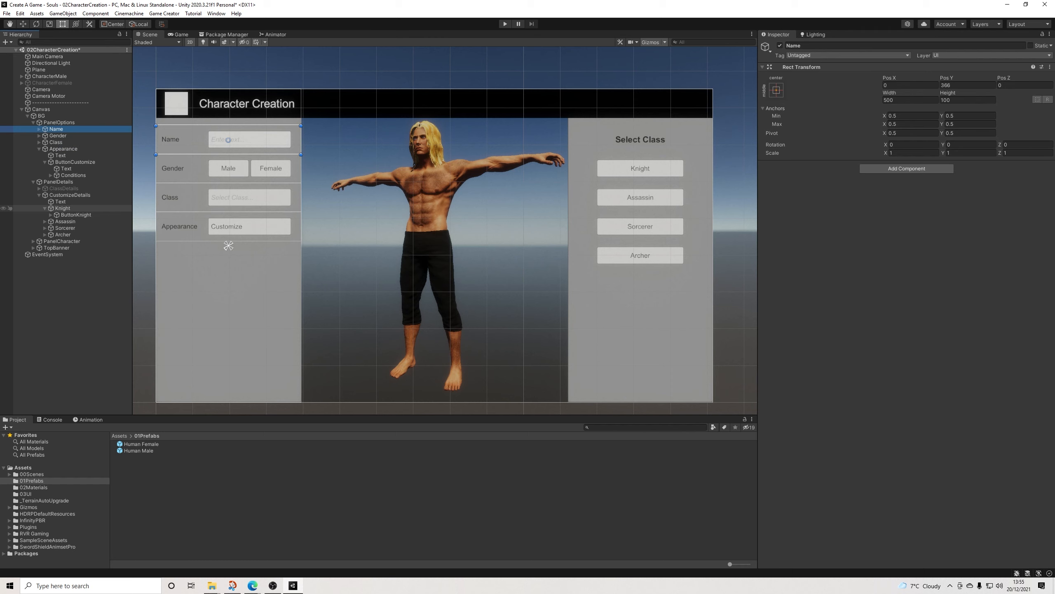
right_click(63, 208)
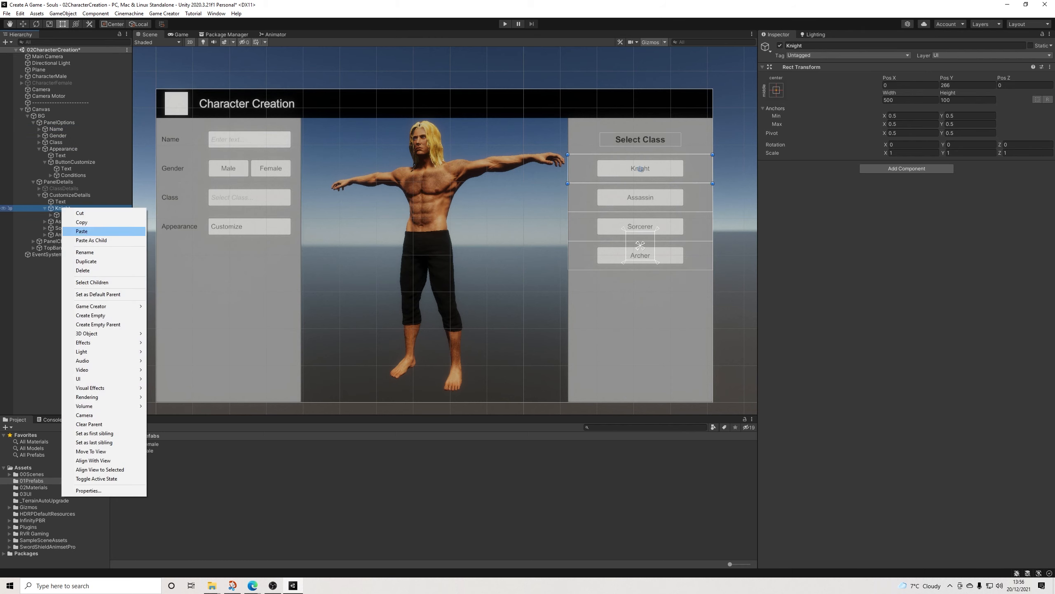
left_click(86, 240)
Step: Set the pasted Name row's X and Y positions to 0 and move it directly under CustomizeDetails, above Knight
left_click(910, 85)
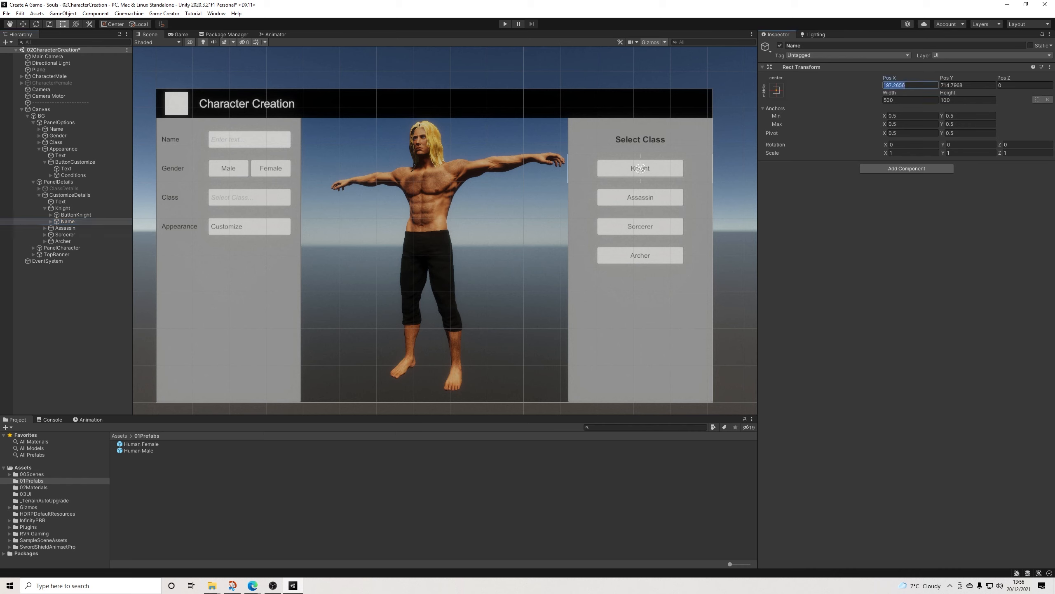
type("0")
key("Tab")
type("0")
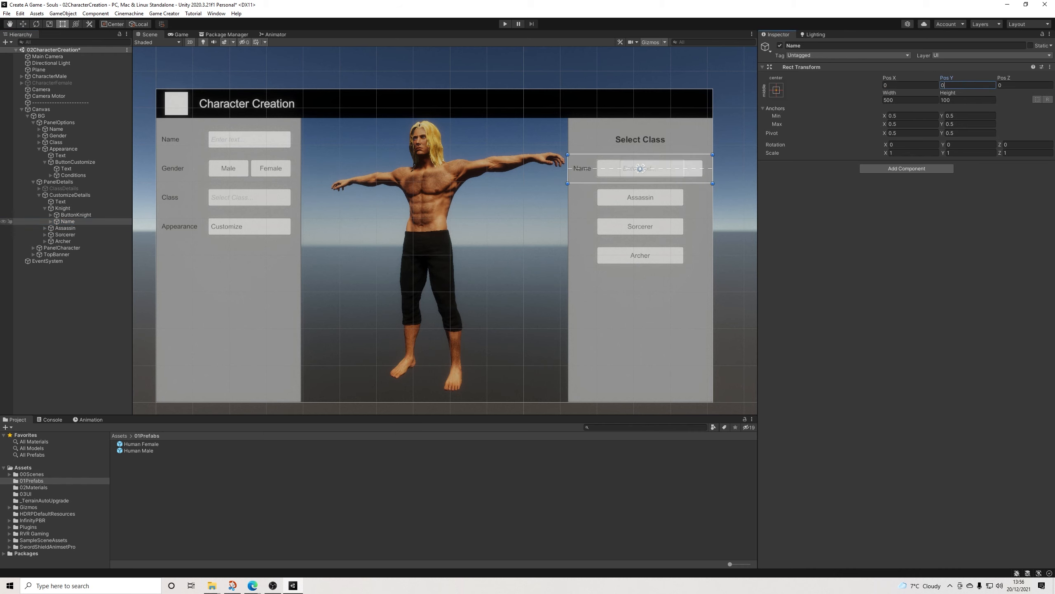
left_click_drag(67, 221, 64, 204)
Step: Delete the Knight, Assassin, Sorcerer and Archer rows from CustomizeDetails
left_click(63, 214)
key("Delete")
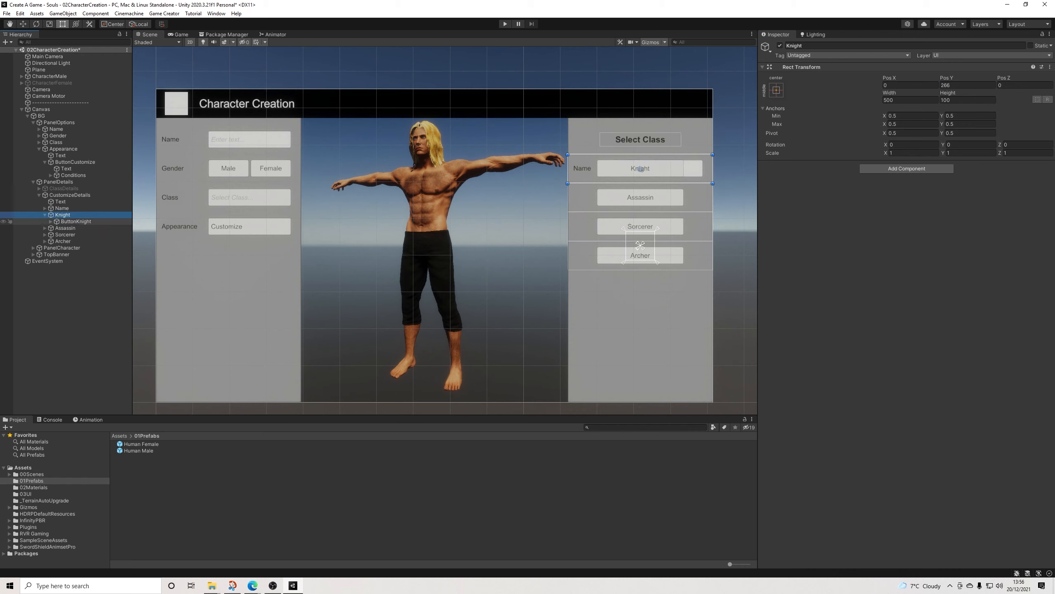
left_click(62, 214)
key("Delete")
left_click(62, 214)
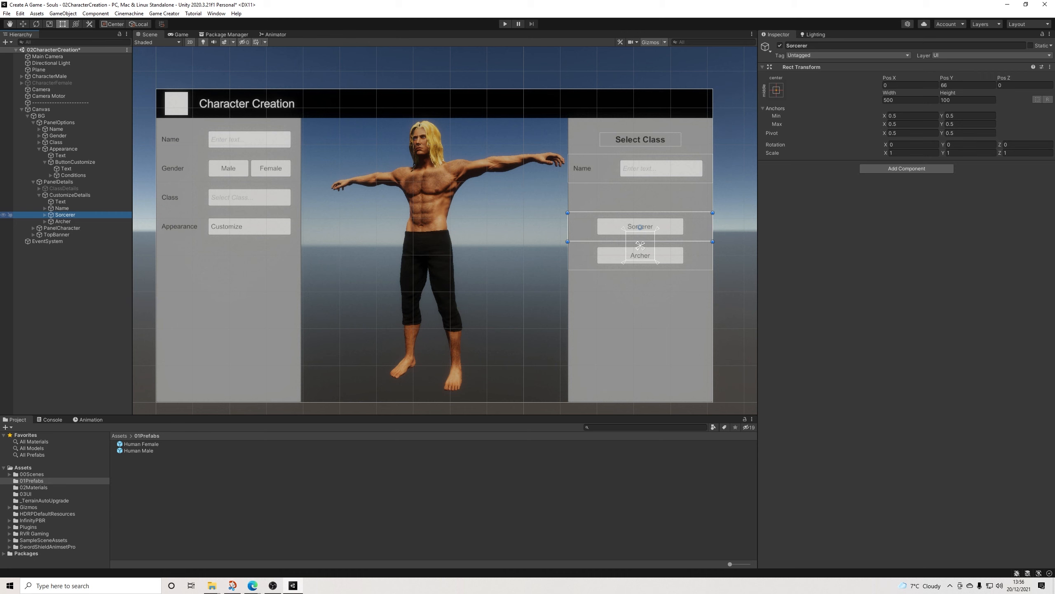
key("Delete")
left_click(63, 214)
key("Delete")
Step: Change the heading text of the CustomizeDetails panel to "Customize"
left_click(60, 202)
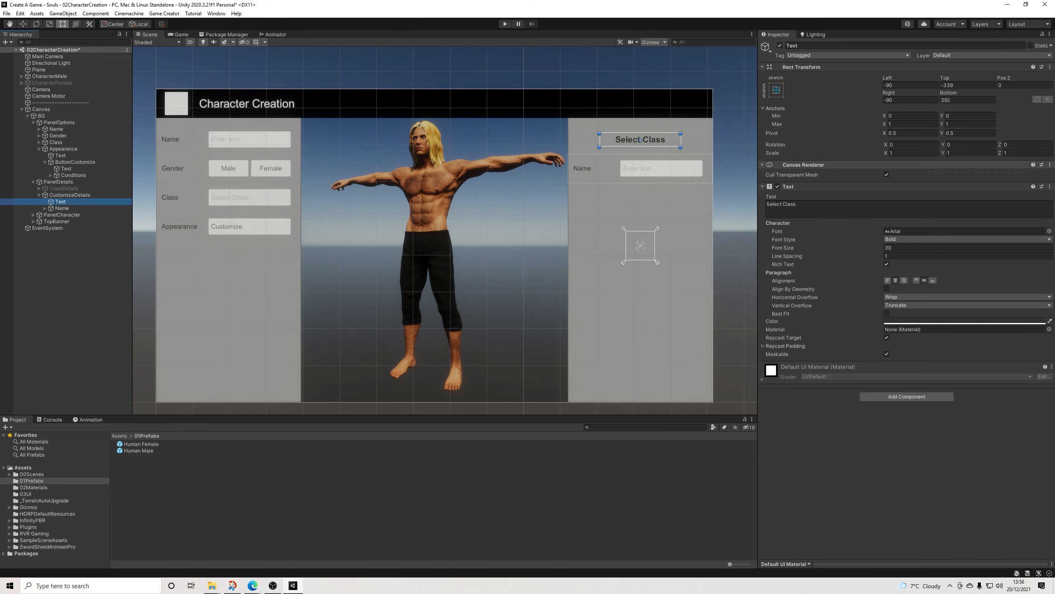
left_click(814, 206)
type("Customize")
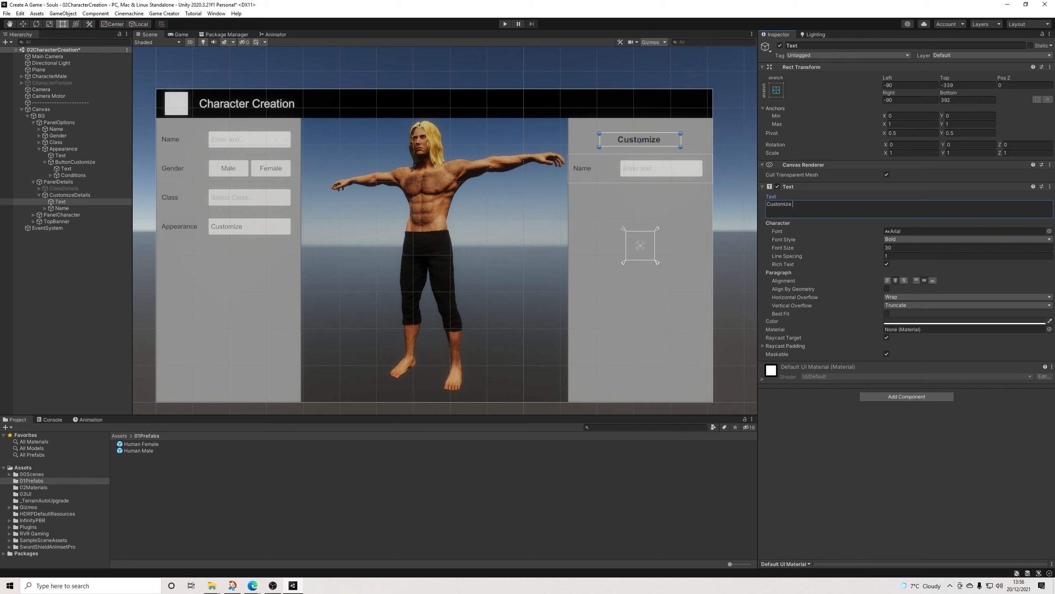
key("BackSpace")
left_click(734, 200)
Step: Rename the Name row under CustomizeDetails to Muscle
left_click(62, 208)
left_click(794, 45)
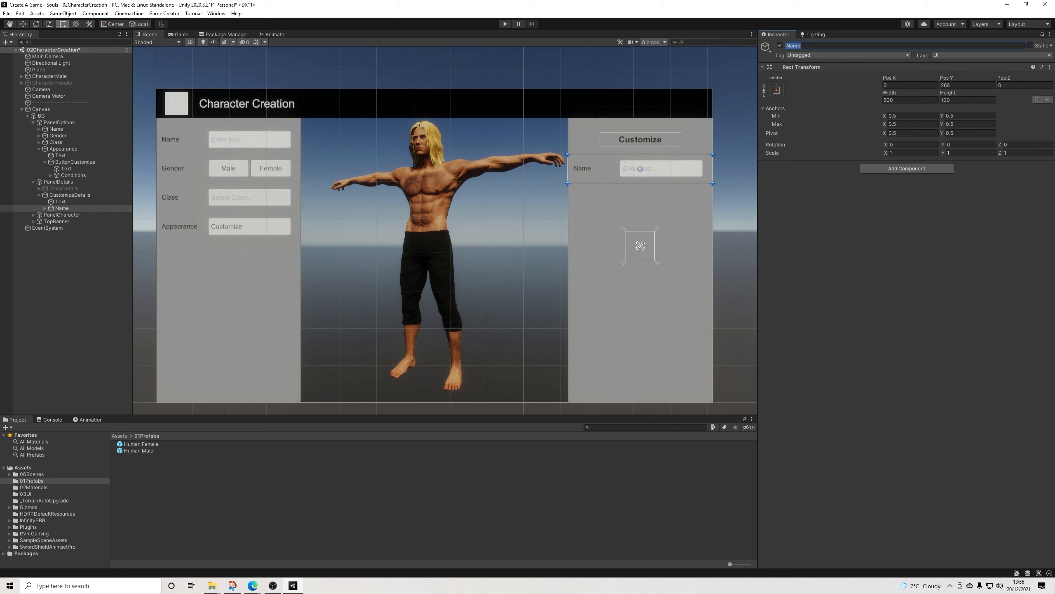
type("Musc")
Step: Create a Game Creator UI Slider and make it a child of the Muscle row
left_click(45, 208)
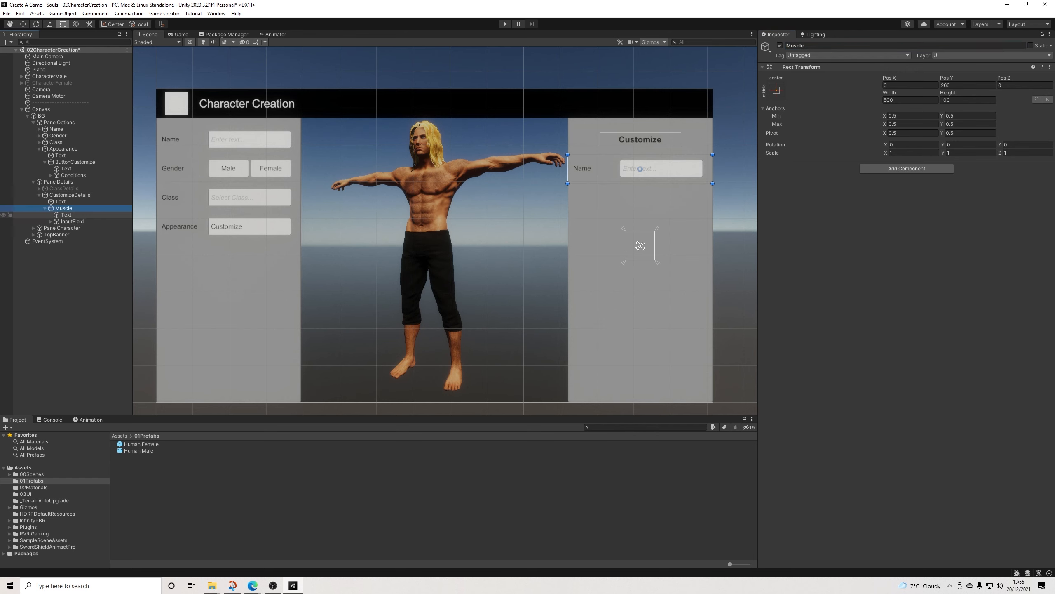
left_click(72, 222)
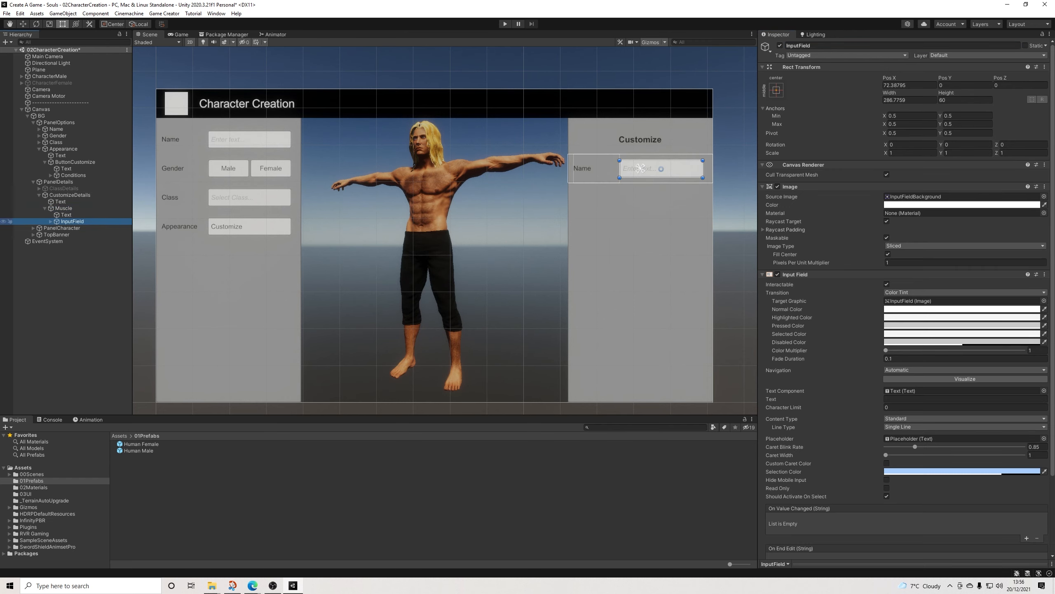
right_click(68, 207)
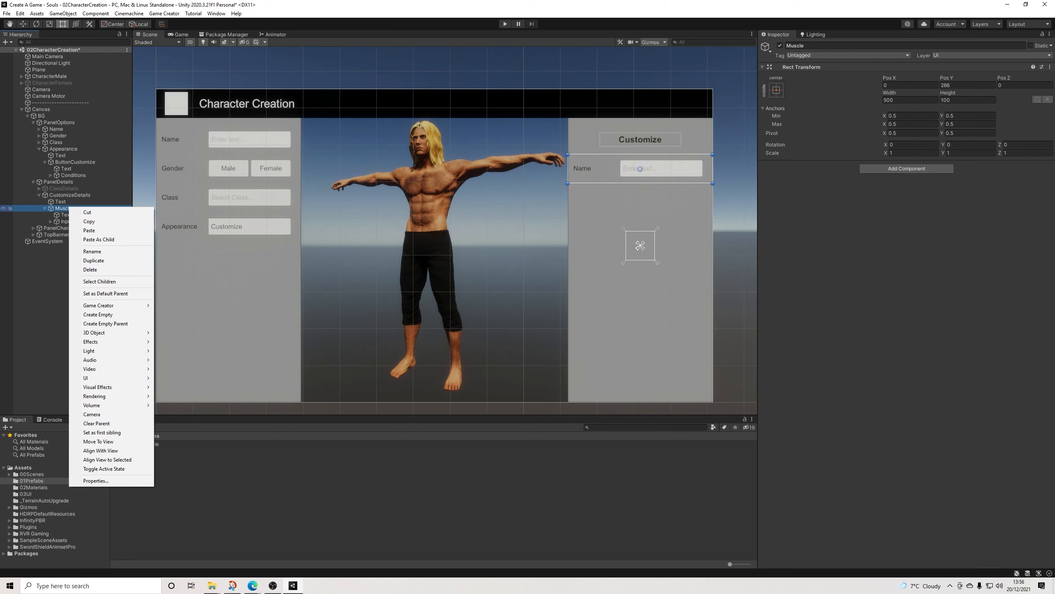
mouse_move(108, 305)
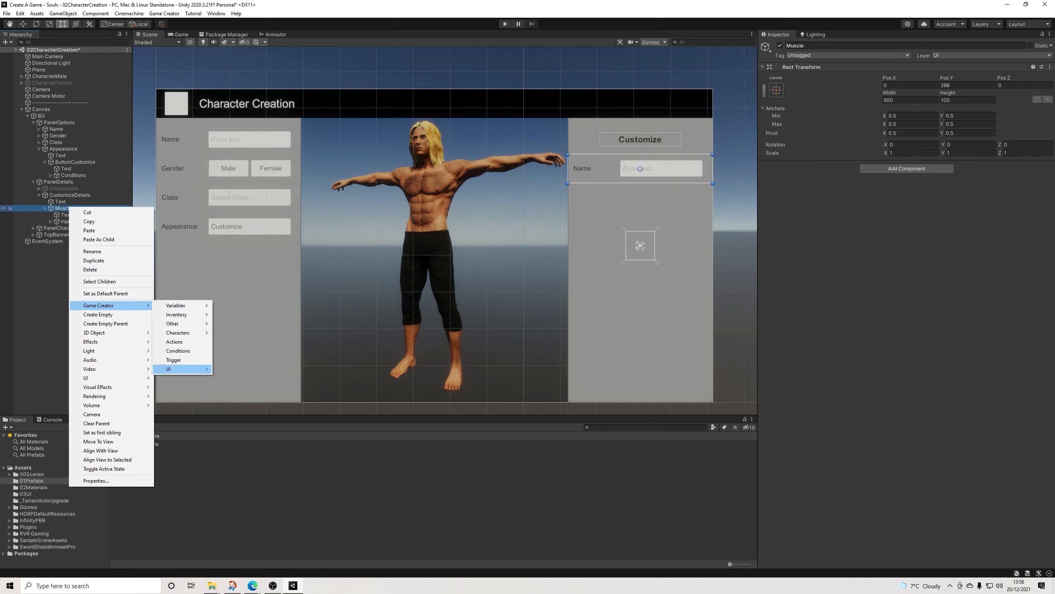
mouse_move(179, 369)
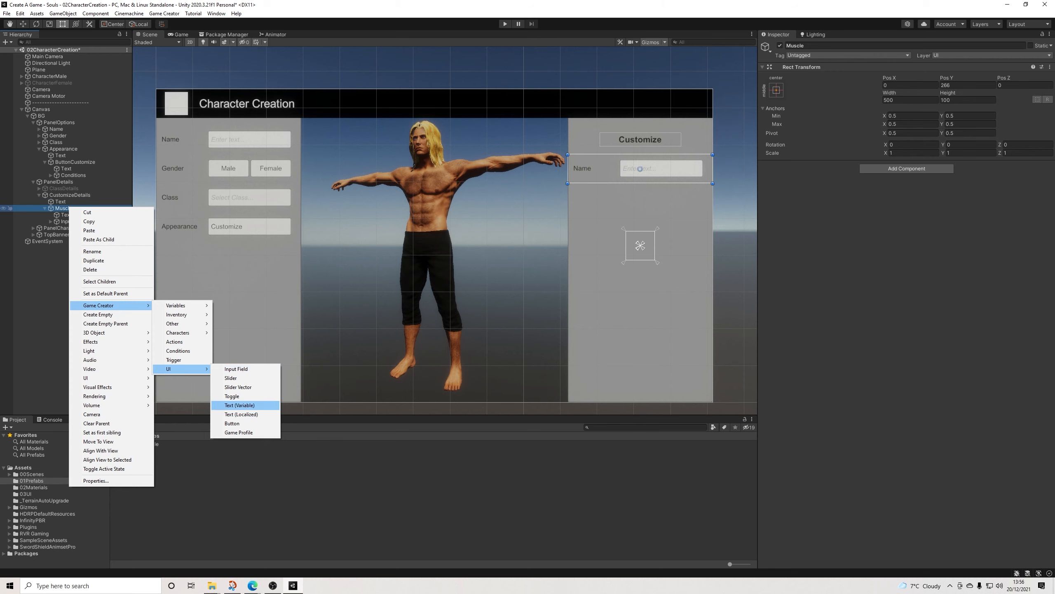
left_click(230, 377)
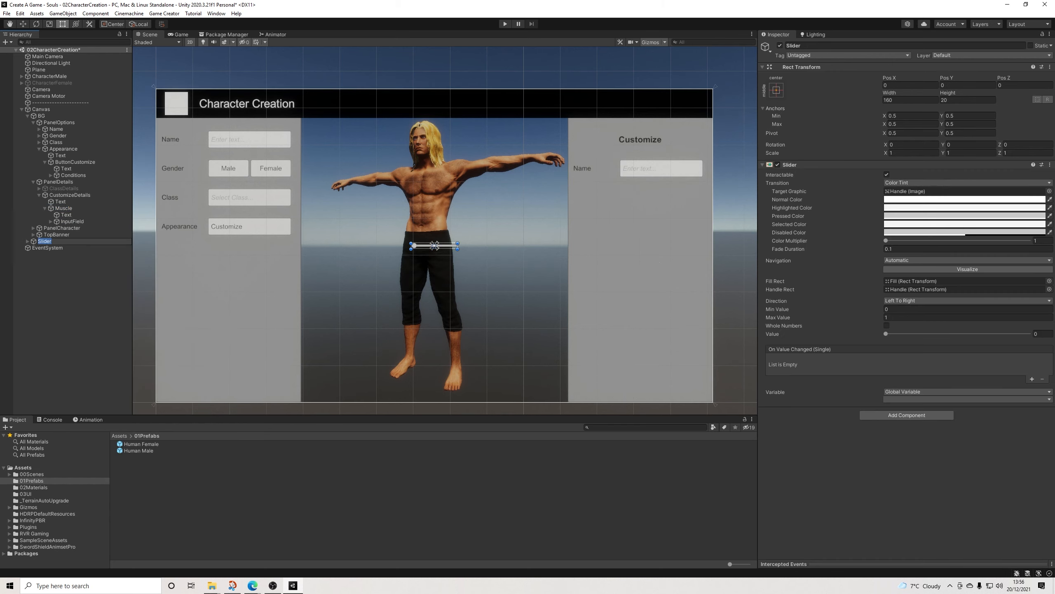
left_click_drag(44, 241, 63, 207)
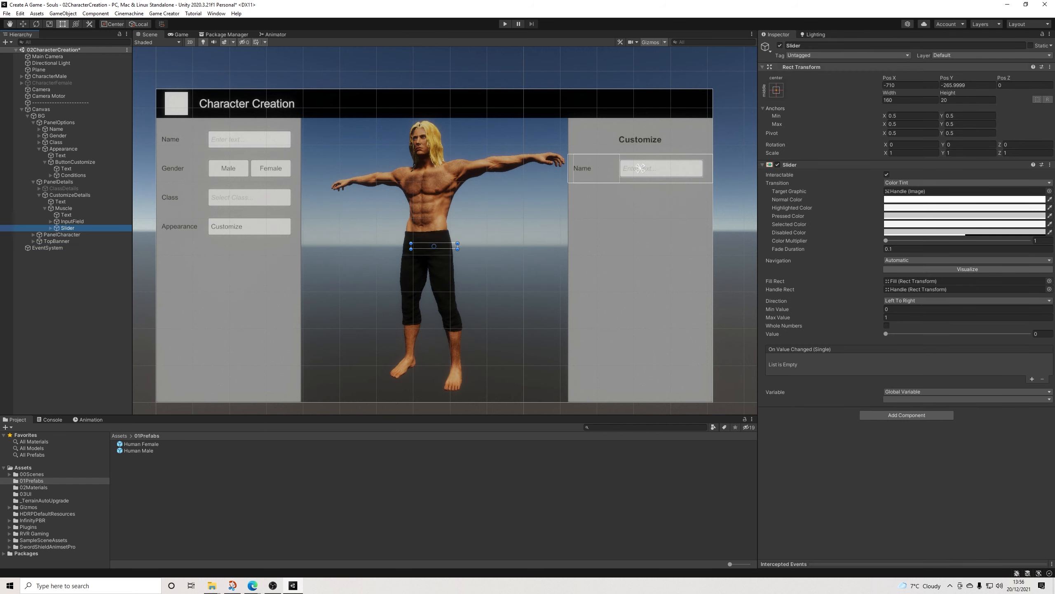
Step: Set the slider's X and Y positions to 0 within the Muscle row
left_click_drag(891, 78, 889, 78)
left_click(894, 85)
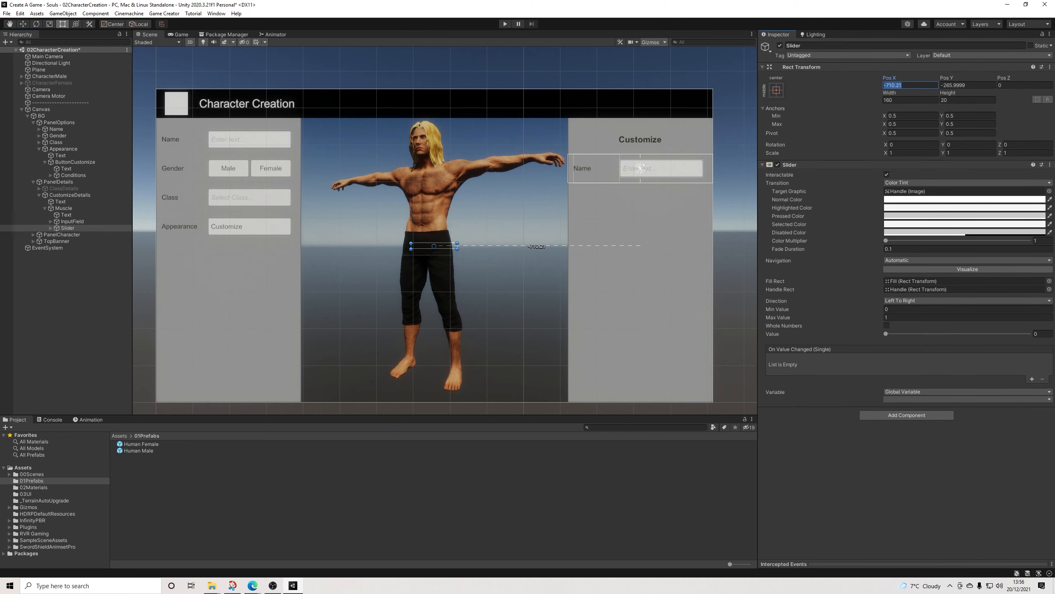
type("0")
key("Tab")
type("0")
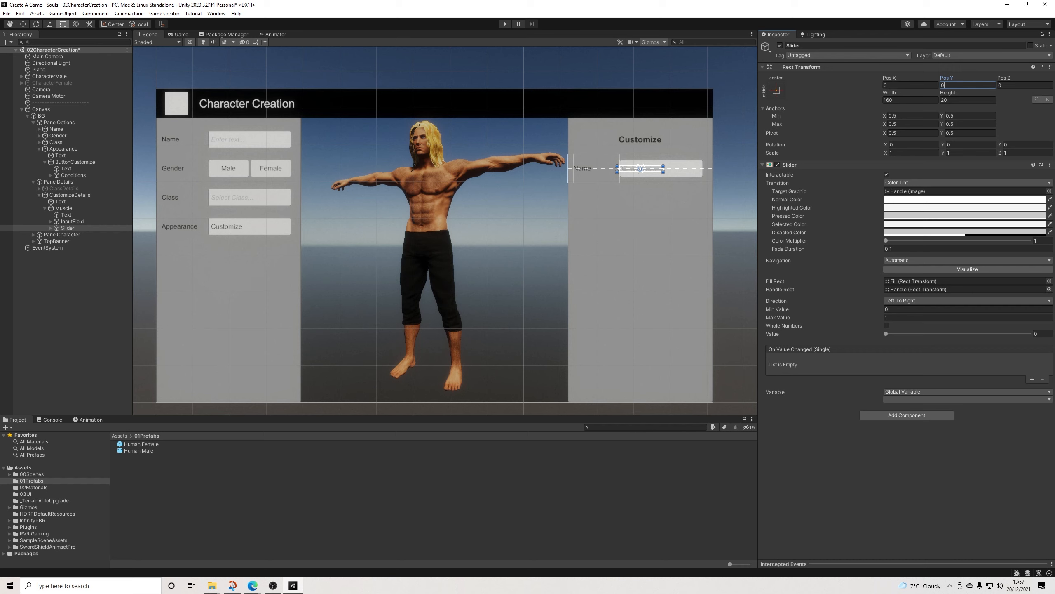
Step: Move and stretch the slider to about 287 wide so it covers the Muscle row's InputField, and delete that InputField
left_click_drag(642, 169, 645, 169)
left_click(909, 152)
left_click_drag(666, 169, 702, 169)
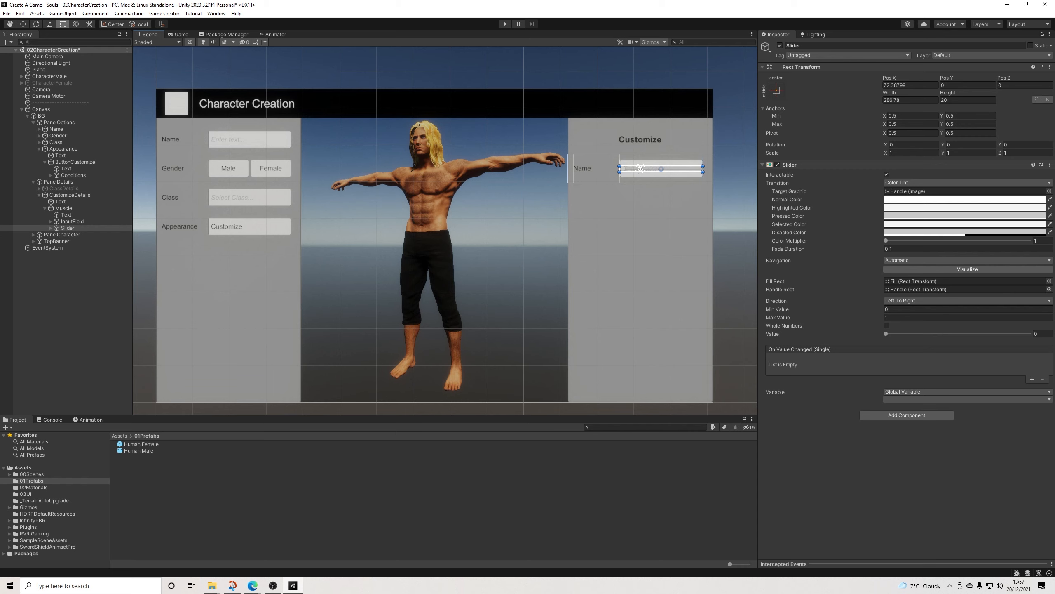
left_click(72, 221)
key("Delete")
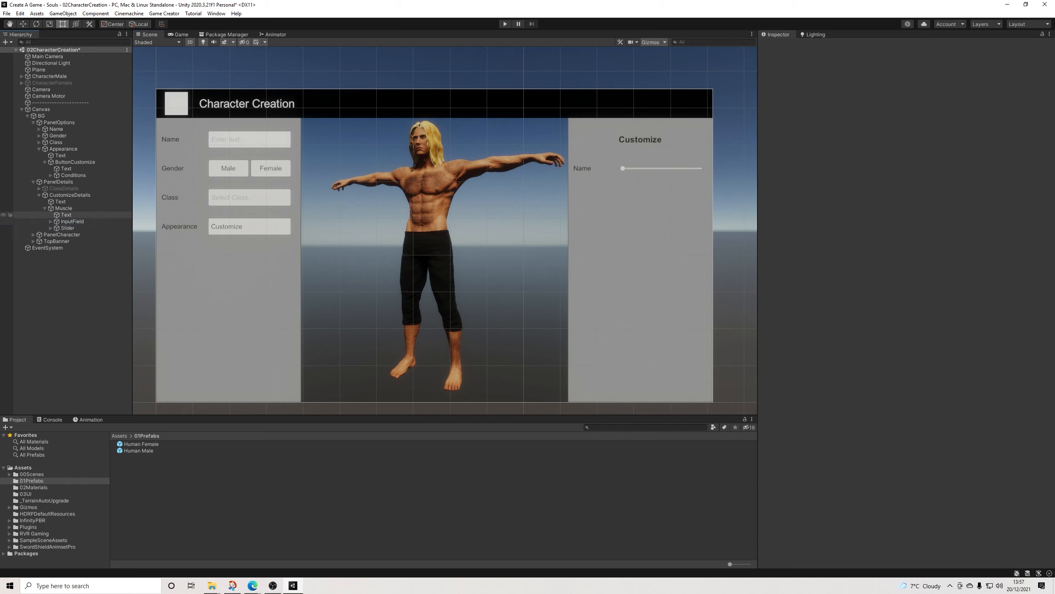
Step: Add a Game Creator global variable named Muscle with type Number and tag Creation
left_click(66, 221)
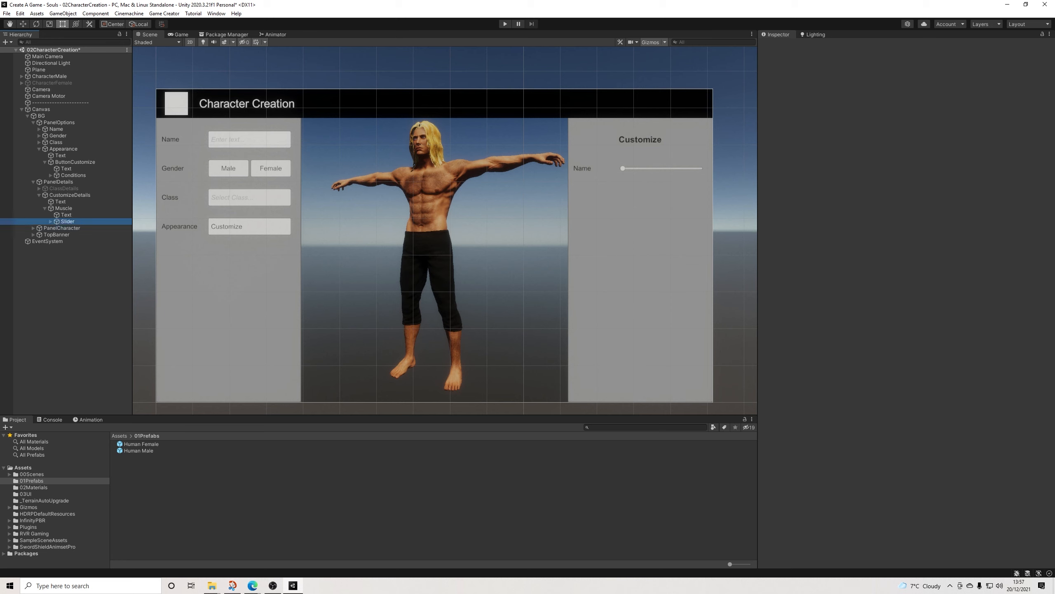
left_click(164, 13)
left_click(175, 63)
left_click_drag(833, 194, 319, 101)
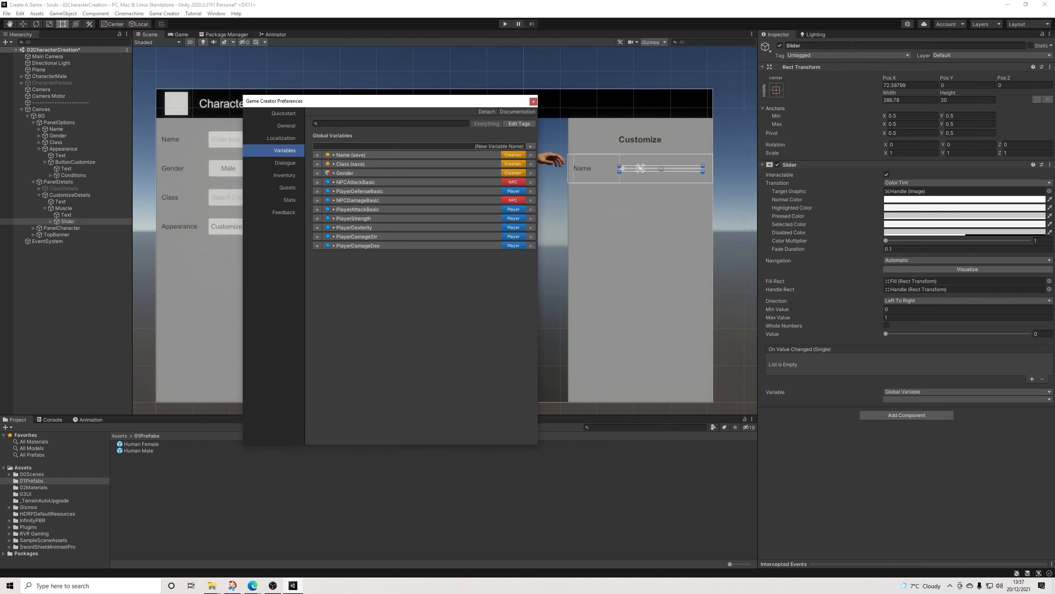
left_click(530, 146)
type("Muscle")
left_click(455, 273)
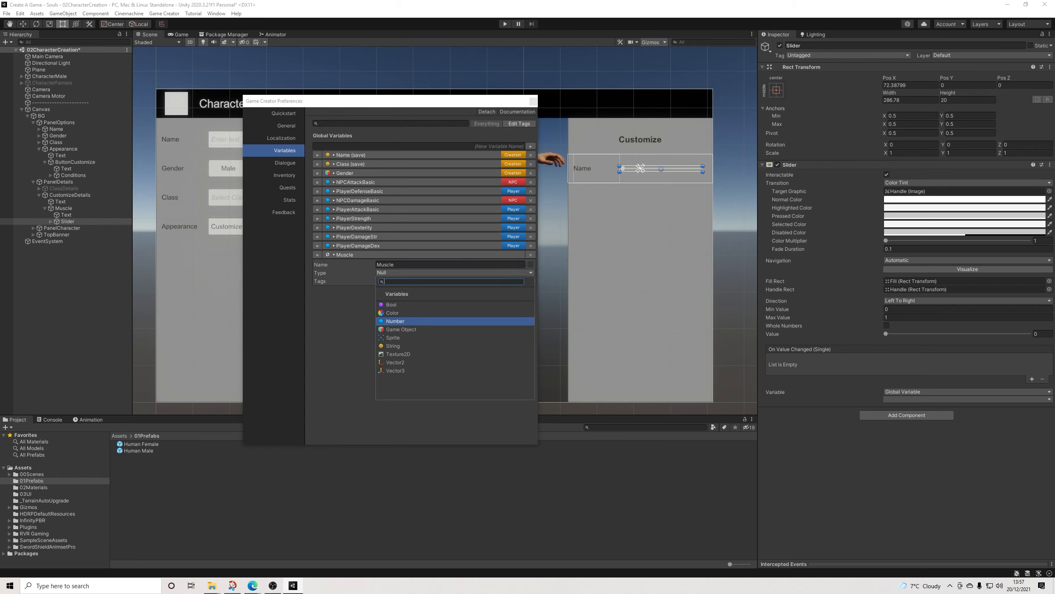
left_click(395, 321)
left_click(455, 290)
left_click(405, 334)
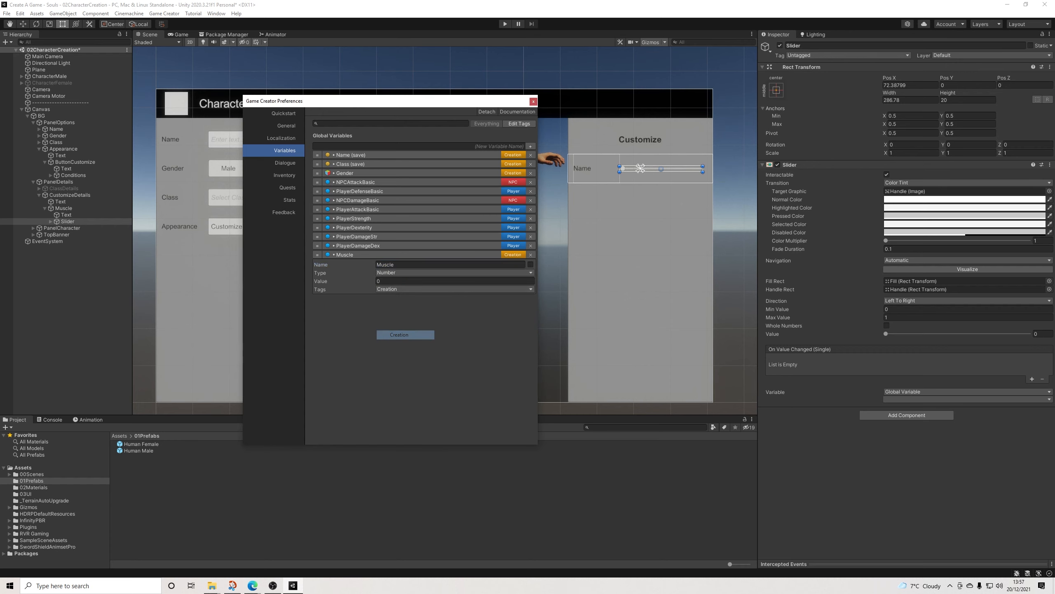
Step: Add a global variable named Size with type Number and tag Creation, and collapse the Muscle and Size entries
left_click(531, 146)
left_click(450, 309)
type("Size")
left_click(455, 317)
left_click(395, 365)
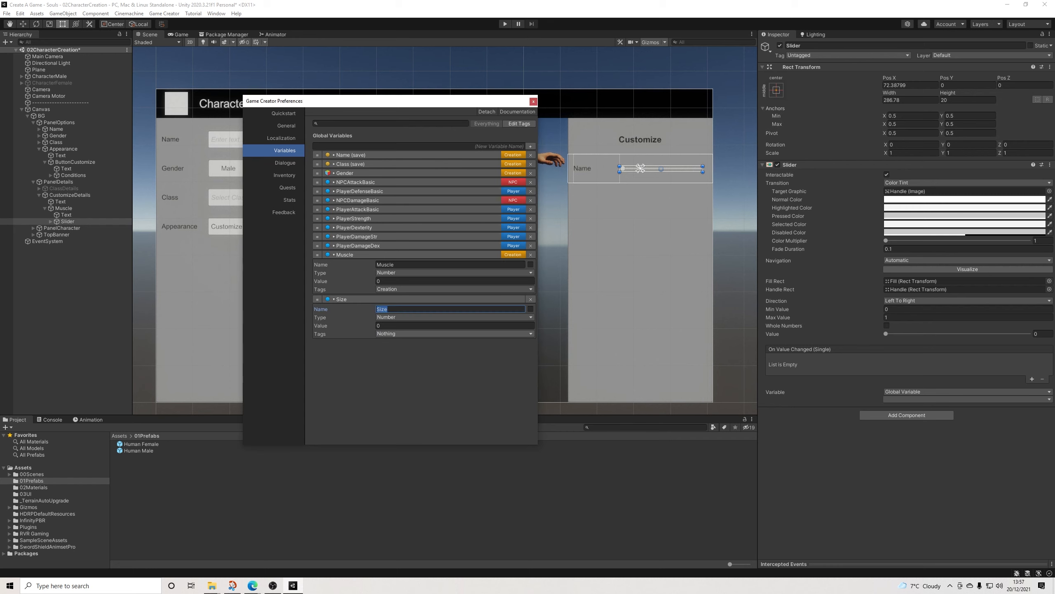
left_click(454, 333)
left_click(403, 369)
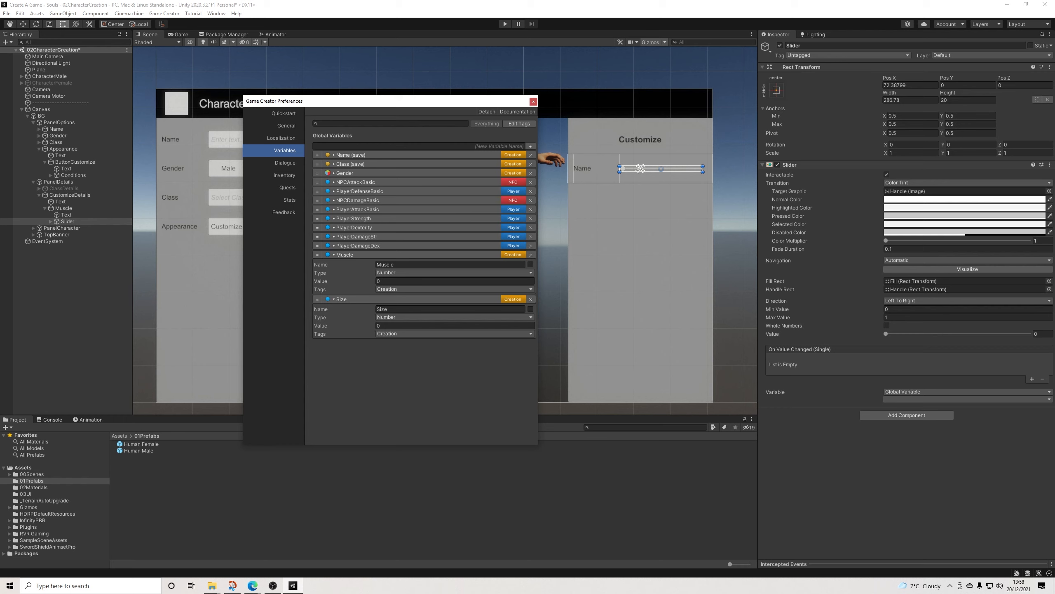
left_click(346, 254)
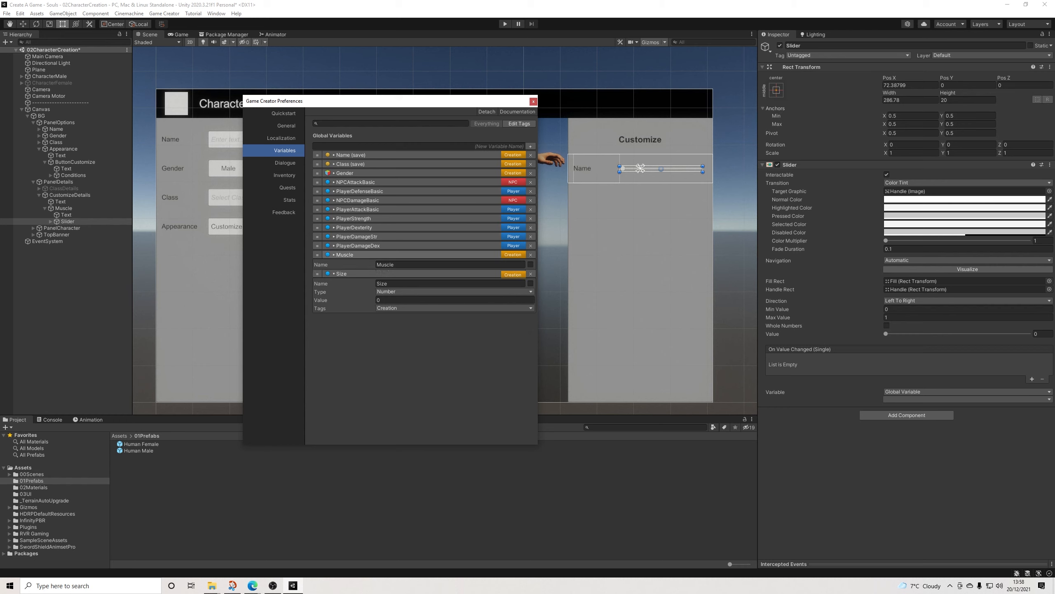
left_click(341, 263)
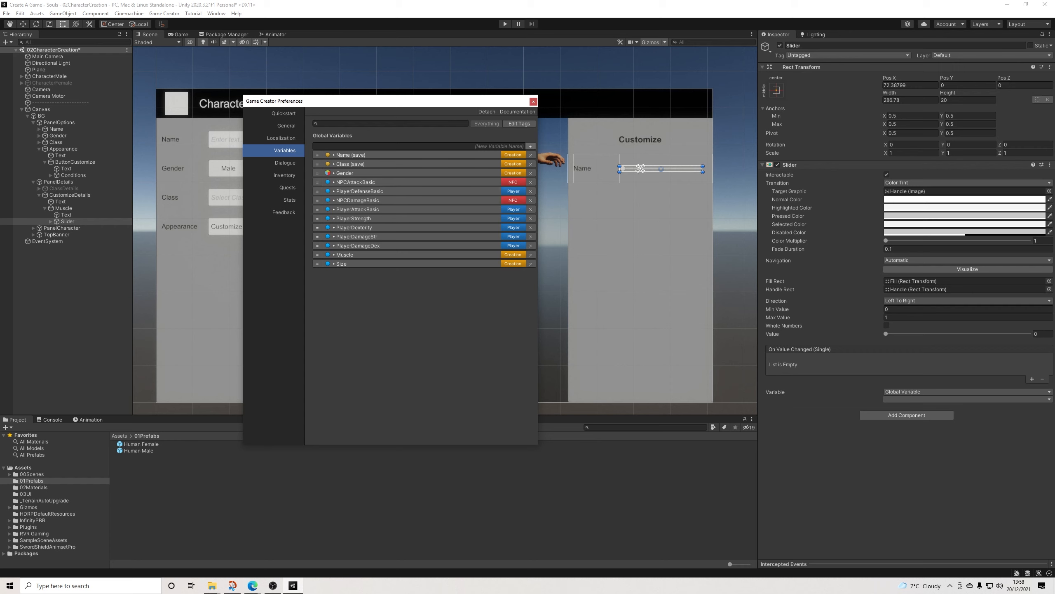
Step: Add a global variable named BodyFat with type Number and tag Creation
left_click(530, 146)
left_click(440, 283)
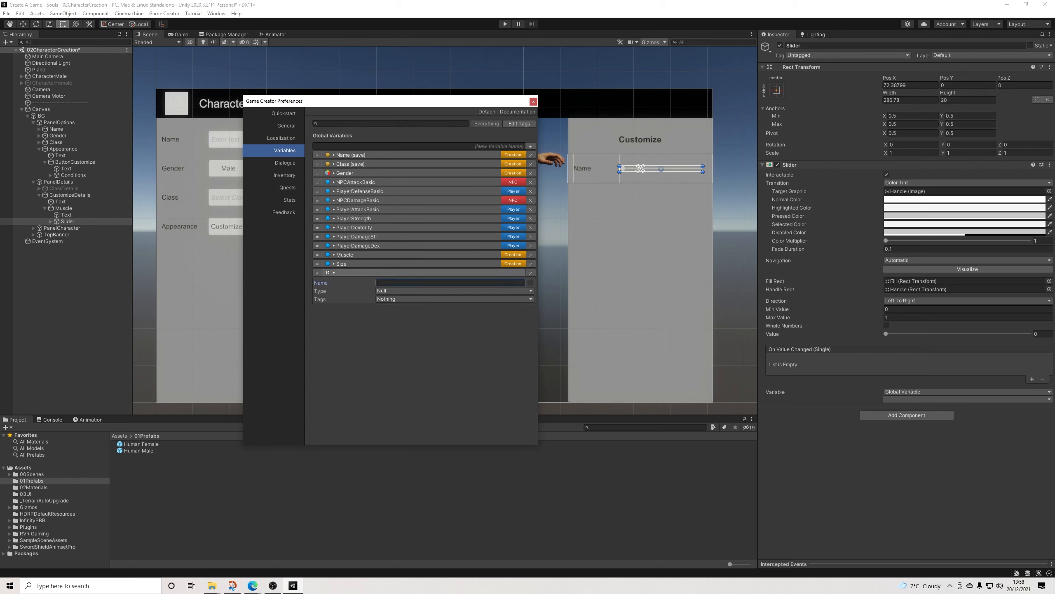
type("BodyFaq")
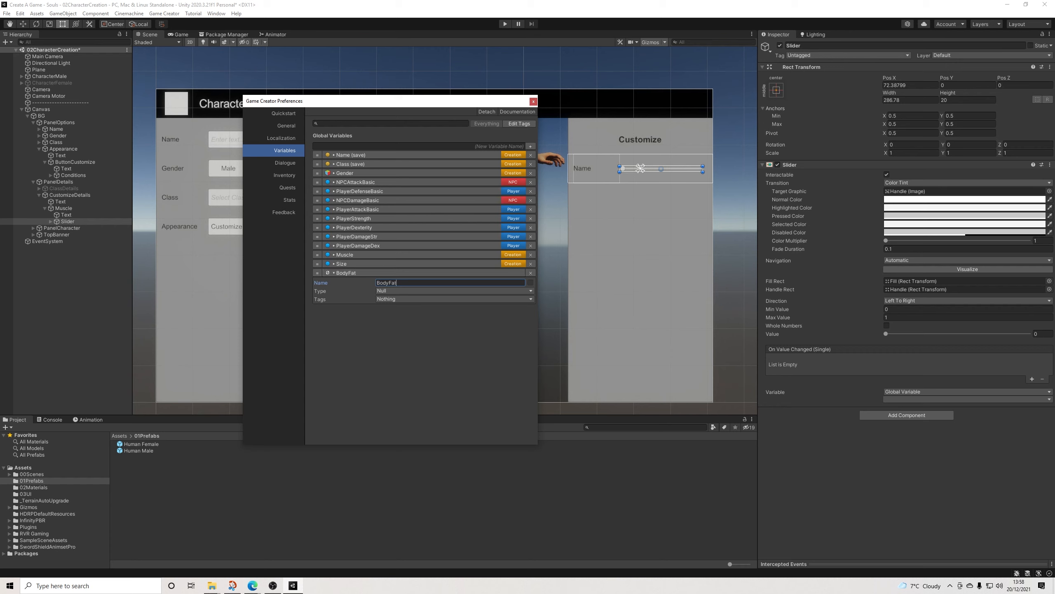
left_click(415, 291)
left_click(412, 340)
left_click(411, 307)
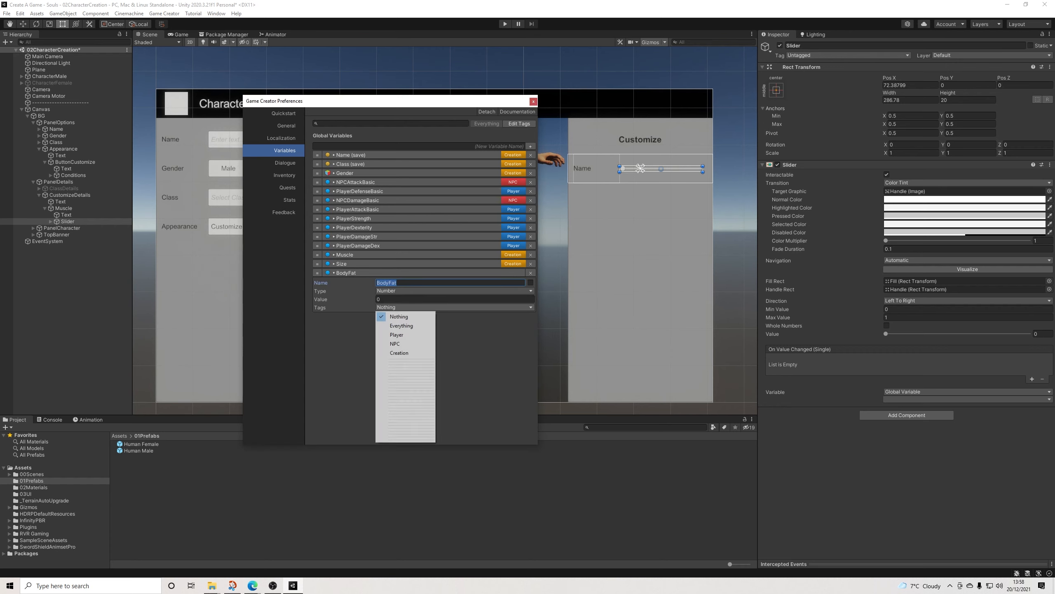
left_click(399, 352)
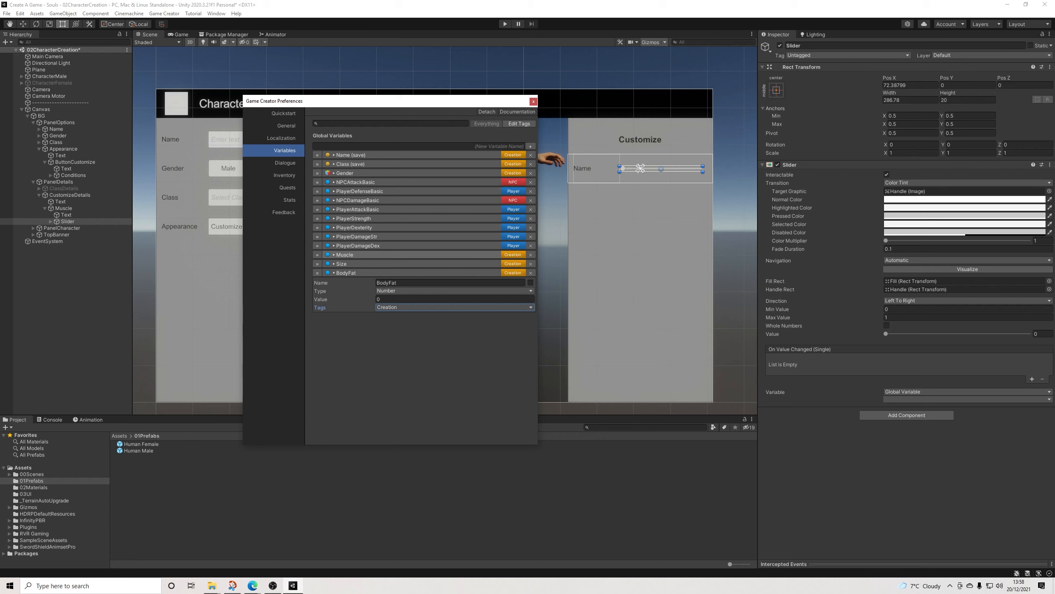
Step: Reorder the global variables so Muscle, Size and BodyFat sit directly below Class, collapse BodyFat and close the preferences
left_click_drag(318, 205, 317, 169)
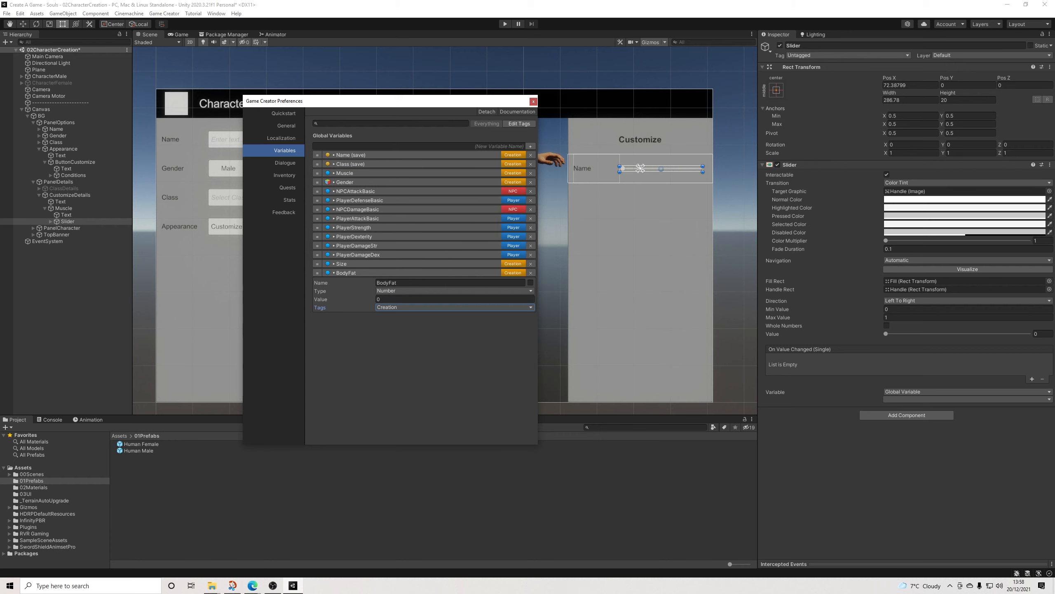
left_click_drag(318, 263, 318, 181)
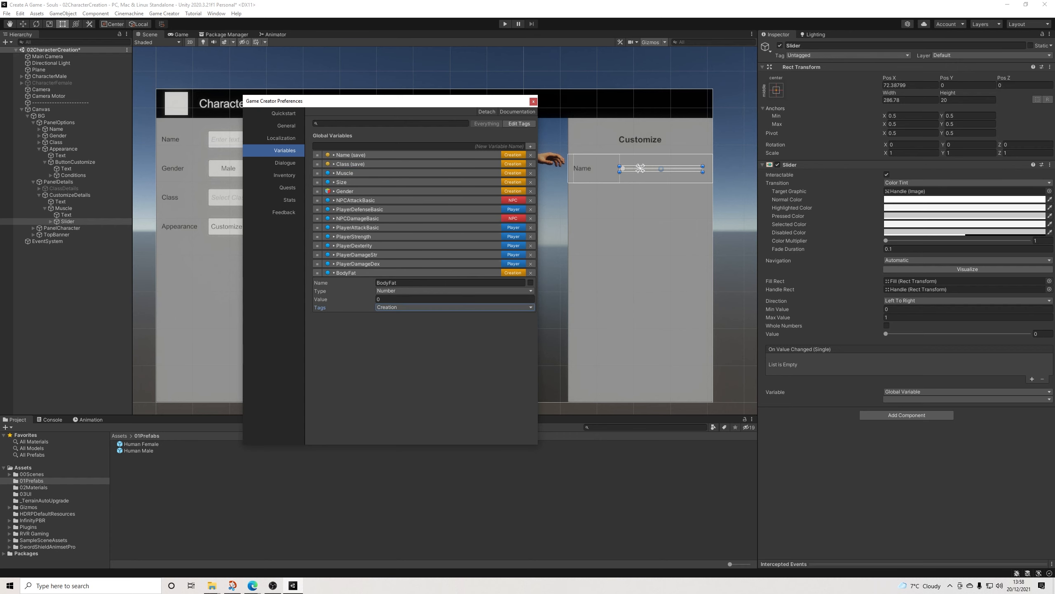
left_click_drag(318, 273, 317, 188)
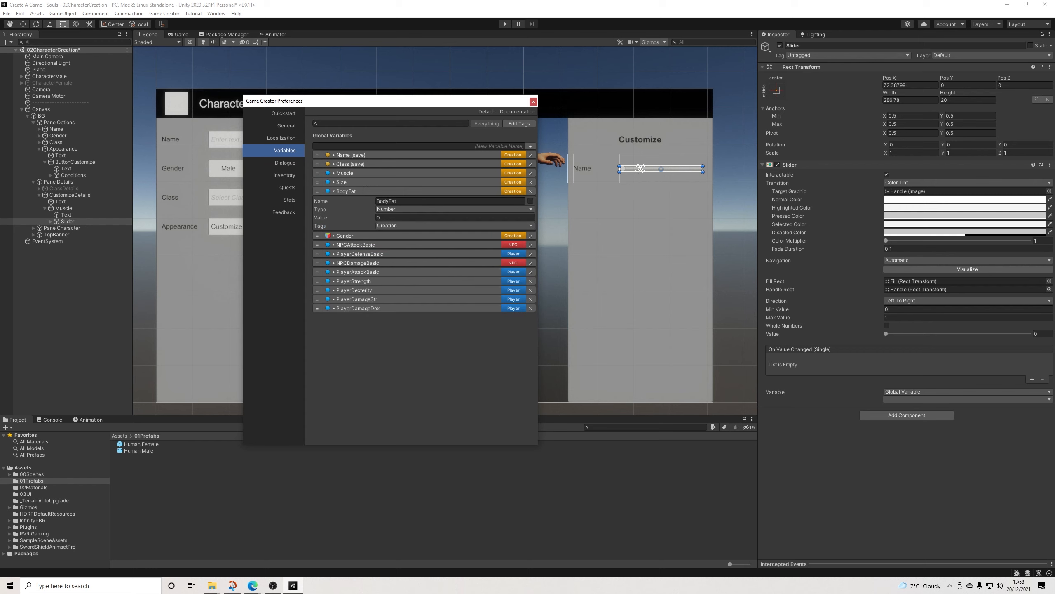
left_click(346, 192)
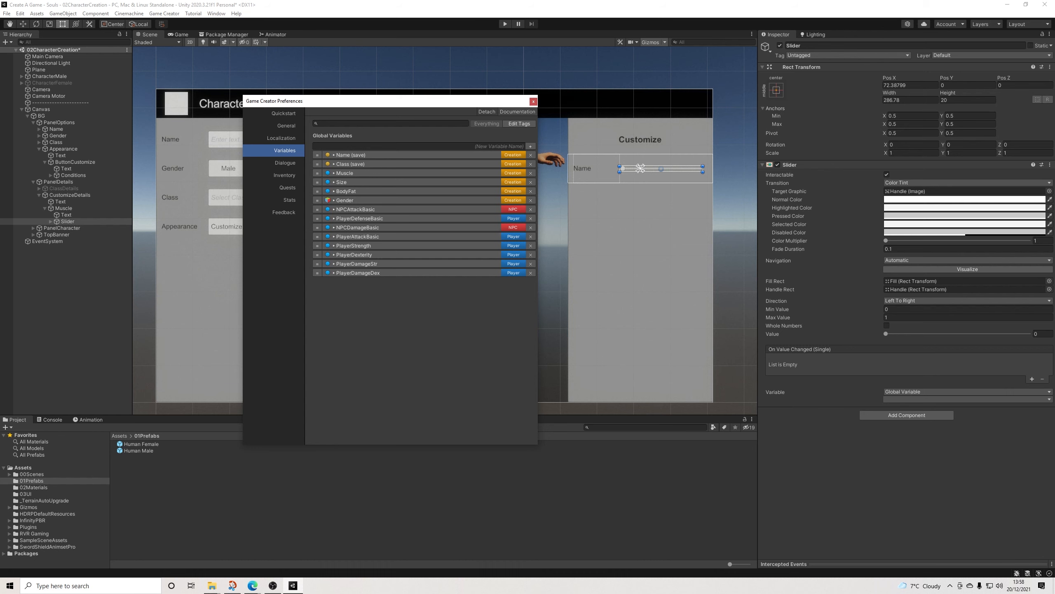
left_click(533, 101)
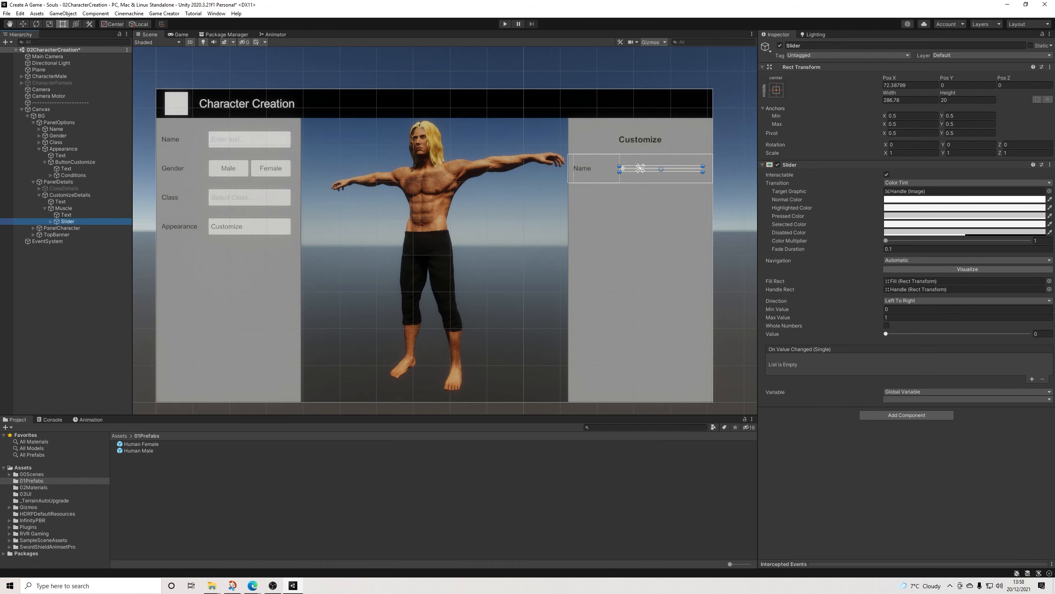
Step: Link the Muscle row's Slider to the global variable Muscle
left_click(968, 399)
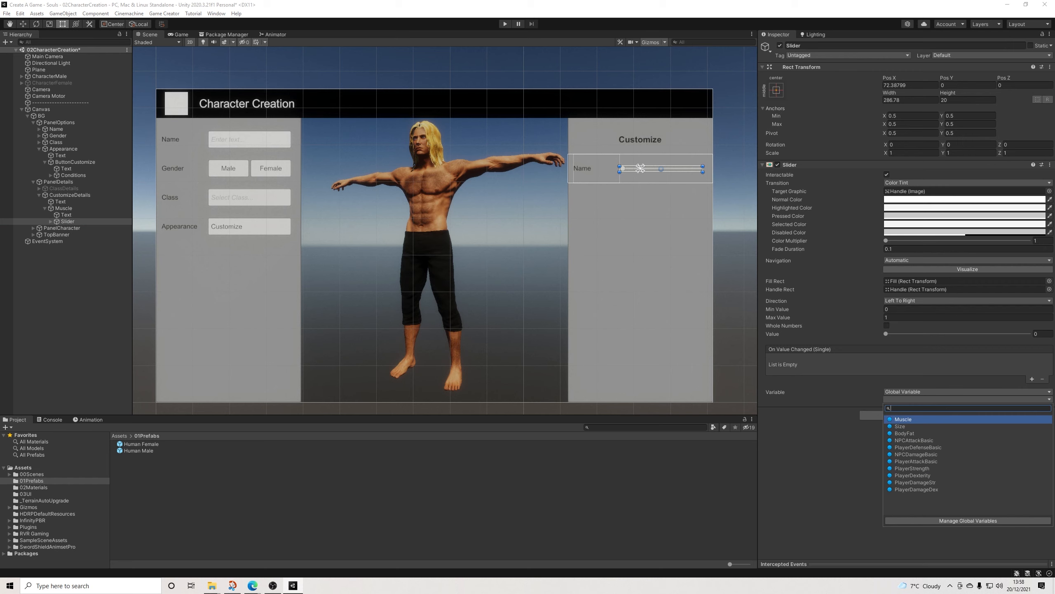
key("Return")
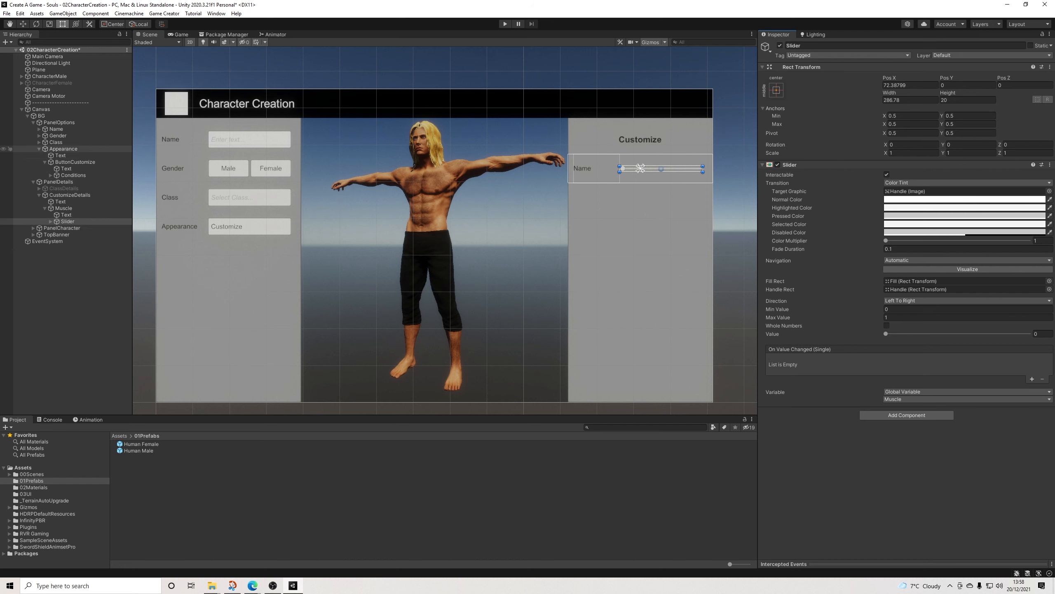
Step: Open the Blend Shapes Manager on Human Male under CharacterMale and collapse Setup & Options to examine the body blend shapes
left_click(22, 76)
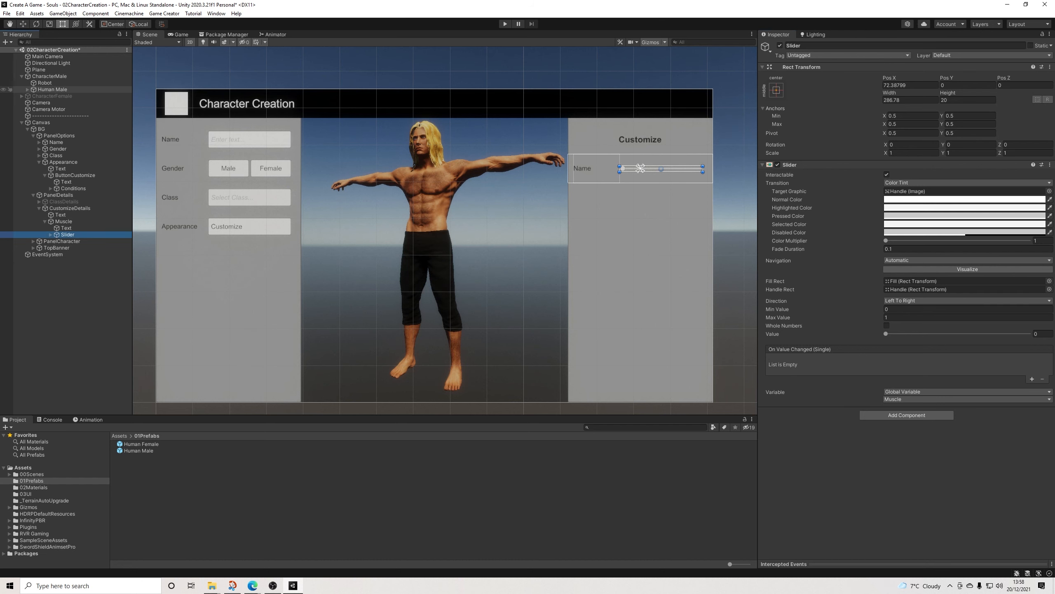
left_click(50, 89)
left_click(821, 114)
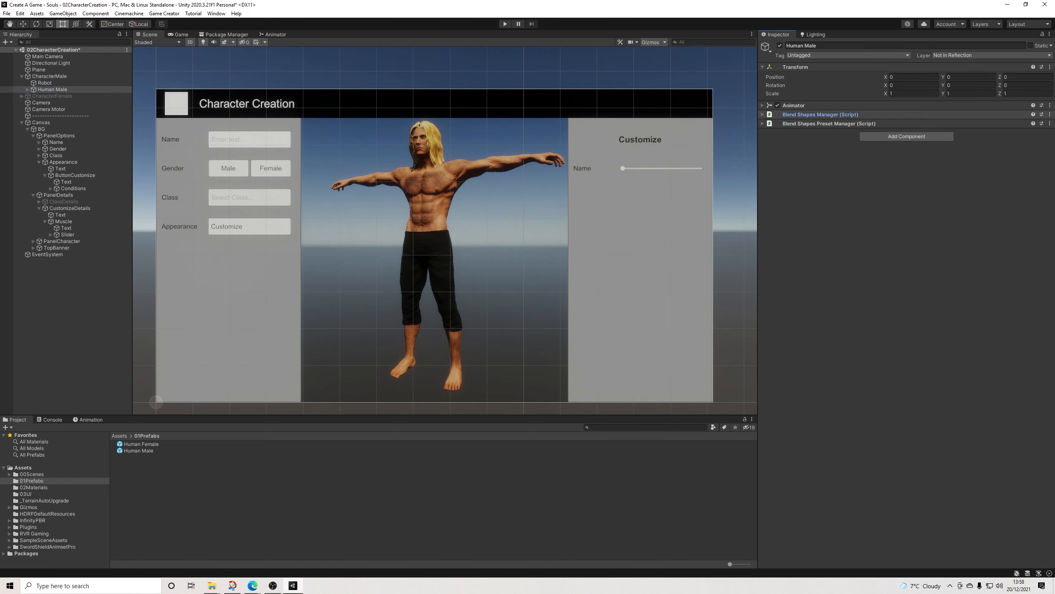
left_click(821, 115)
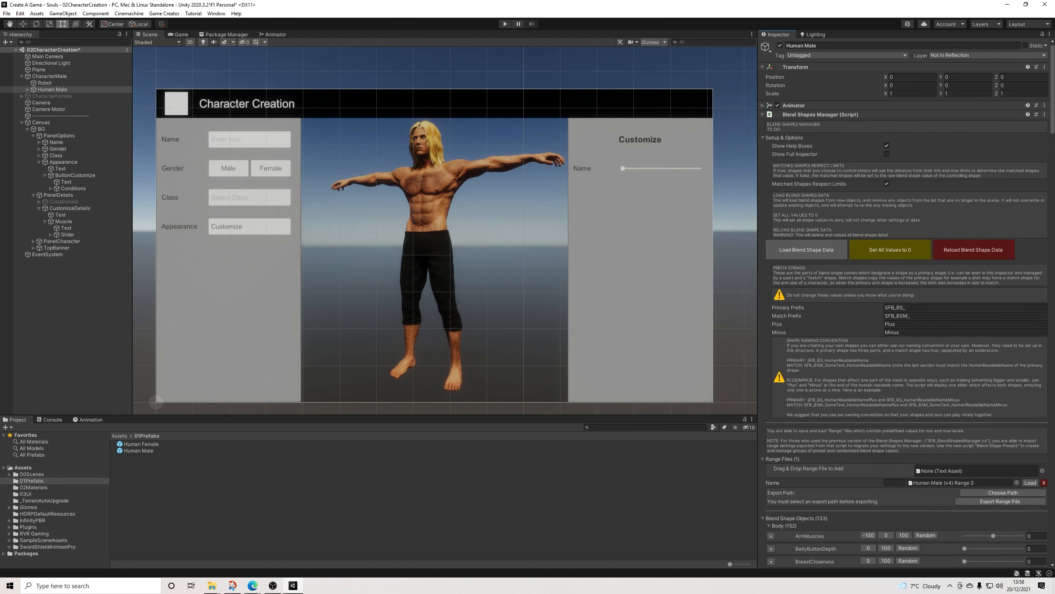
left_click(782, 137)
scroll(868, 235, "down", 3)
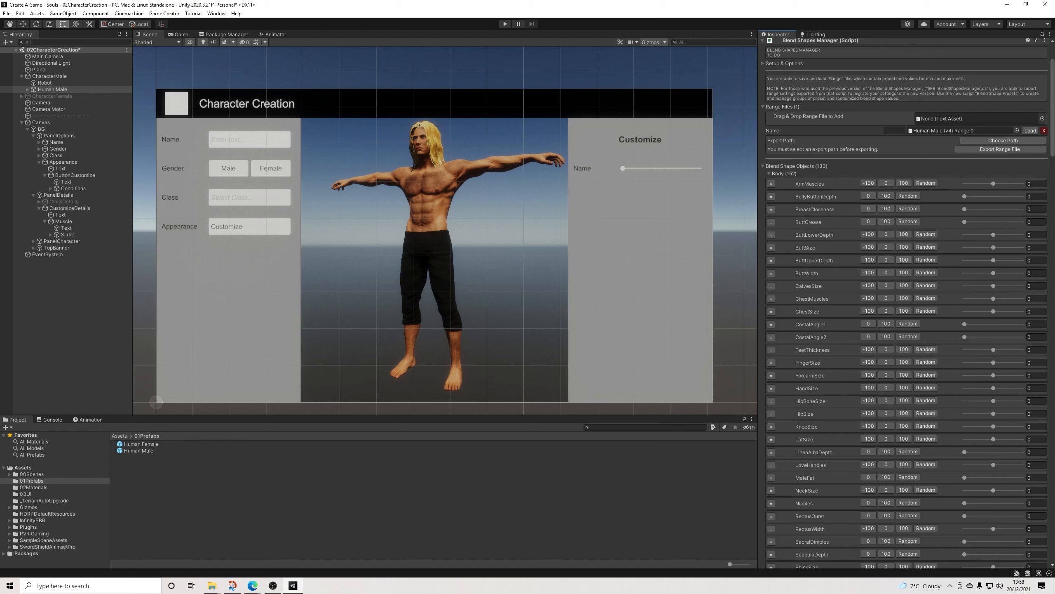
Step: Try the ArmMuscles body blend shape at values up to 100 and return it to 0
left_click_drag(994, 184, 1023, 184)
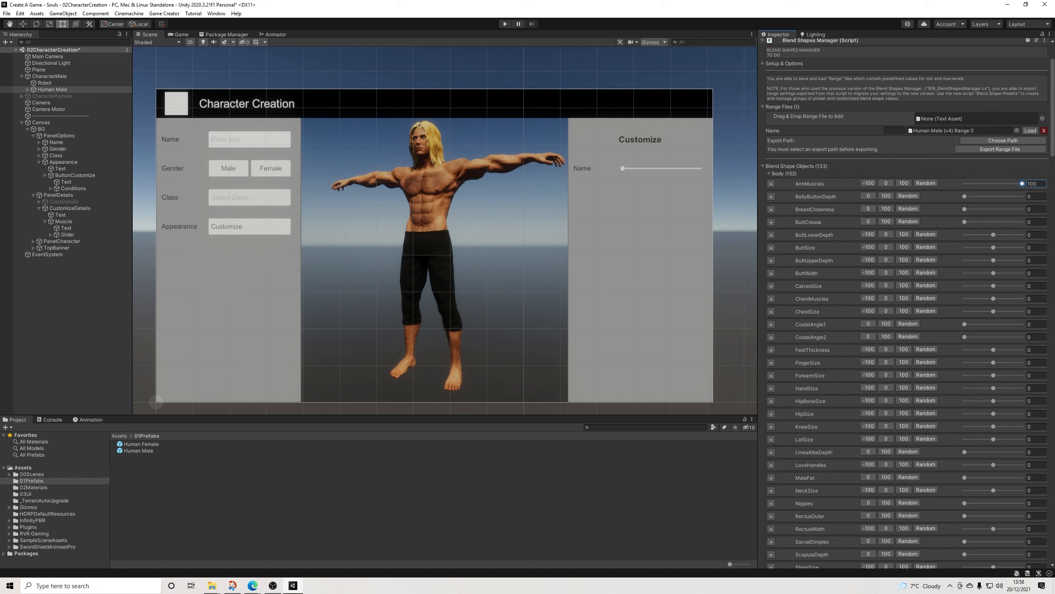
left_click(1033, 184)
type("-100")
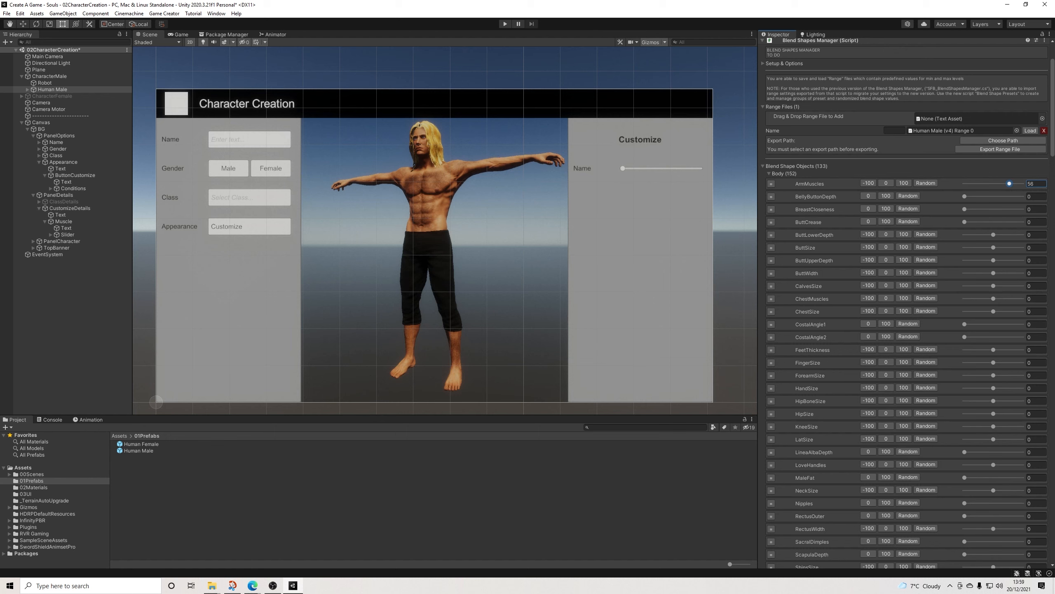
key("Return")
type("0")
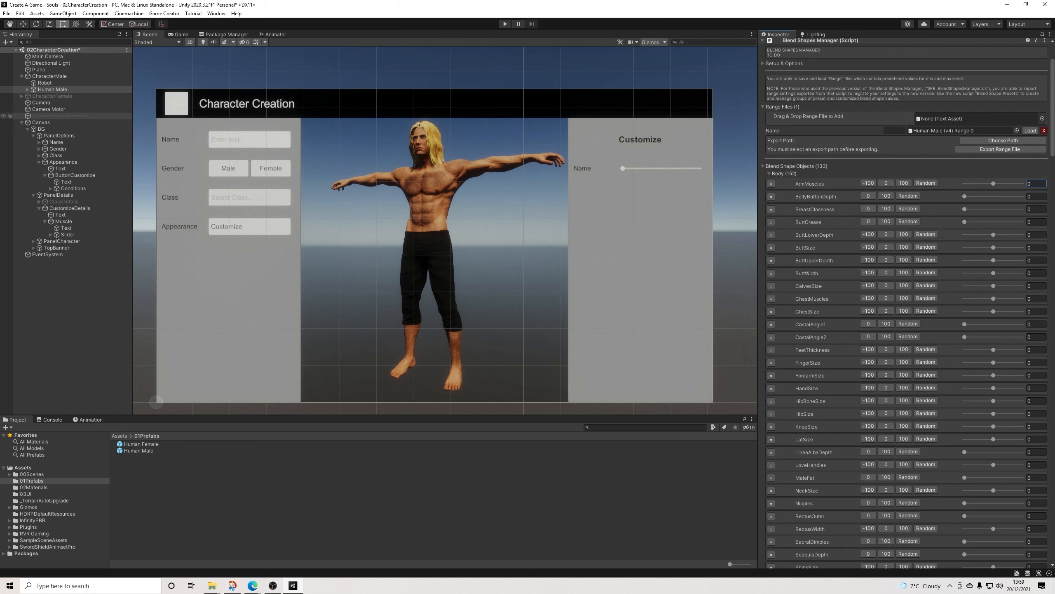
Step: Change the label text of the Muscle row in CustomizeDetails to "Muscle"
left_click(67, 234)
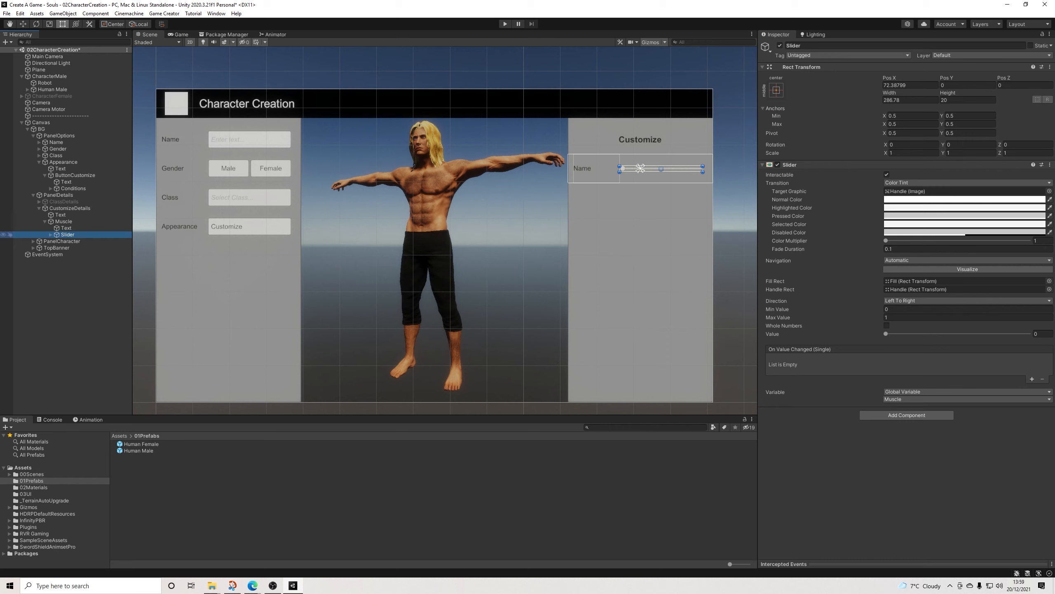
left_click(66, 228)
left_click(815, 208)
type("Muscd")
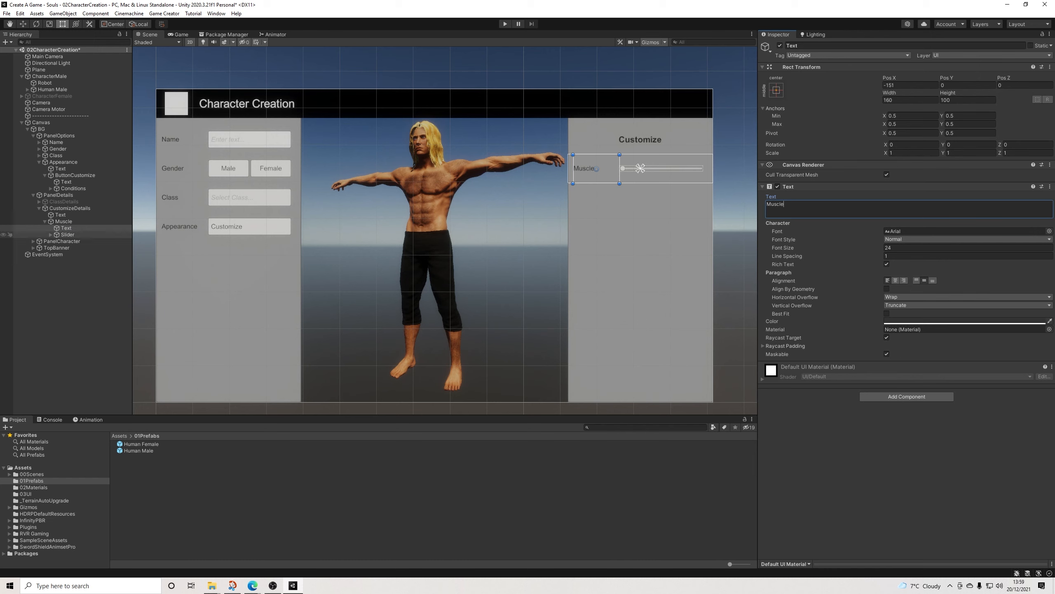
Step: Set the Muscle slider's minimum value to -10 and its maximum value to 30
left_click(66, 234)
left_click(914, 309)
type("-10")
key("Tab")
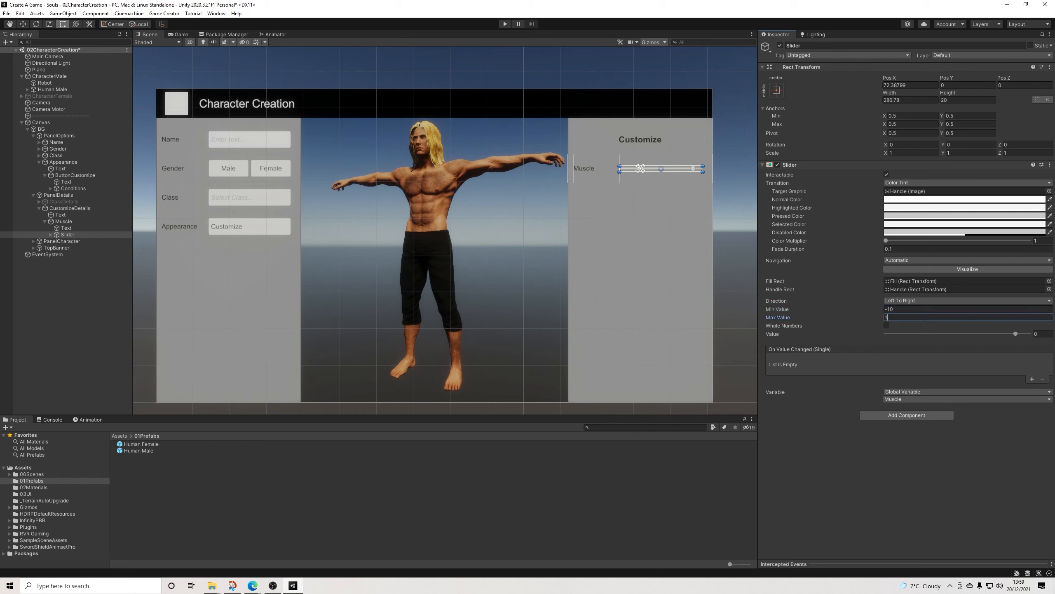
type("30")
key("Return")
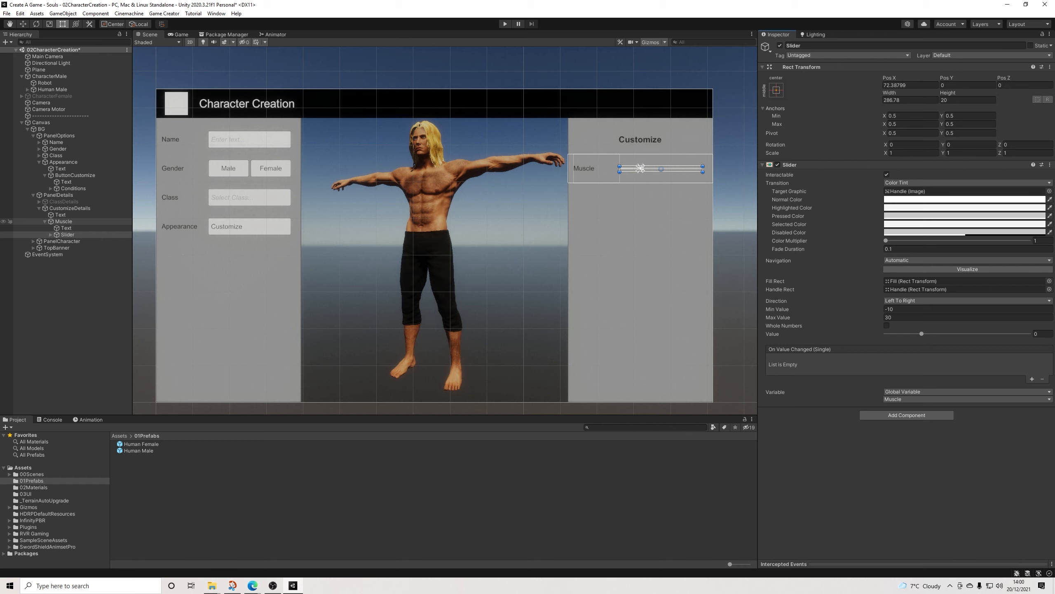
Step: Duplicate the Muscle row and place the copy directly below it at Pos Y 166
left_click(64, 221)
left_click(45, 222)
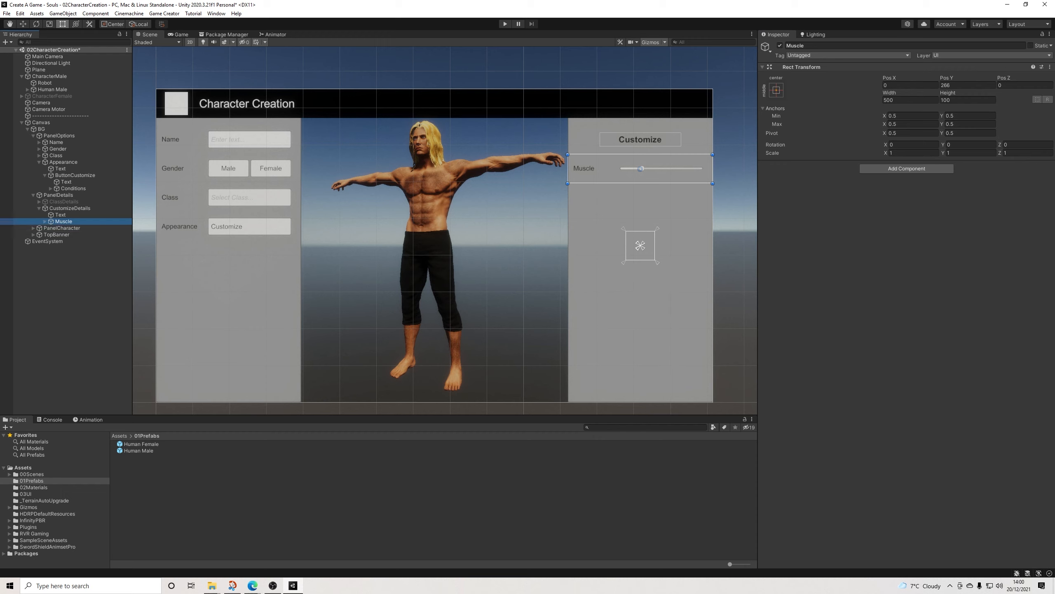
key("ctrl+d")
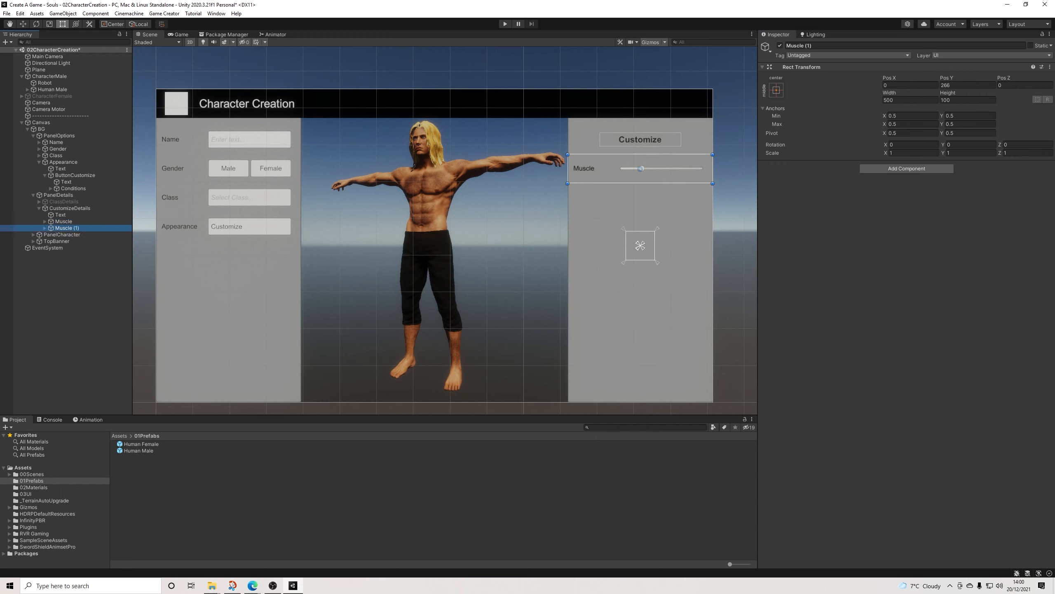
left_click_drag(641, 168, 640, 198)
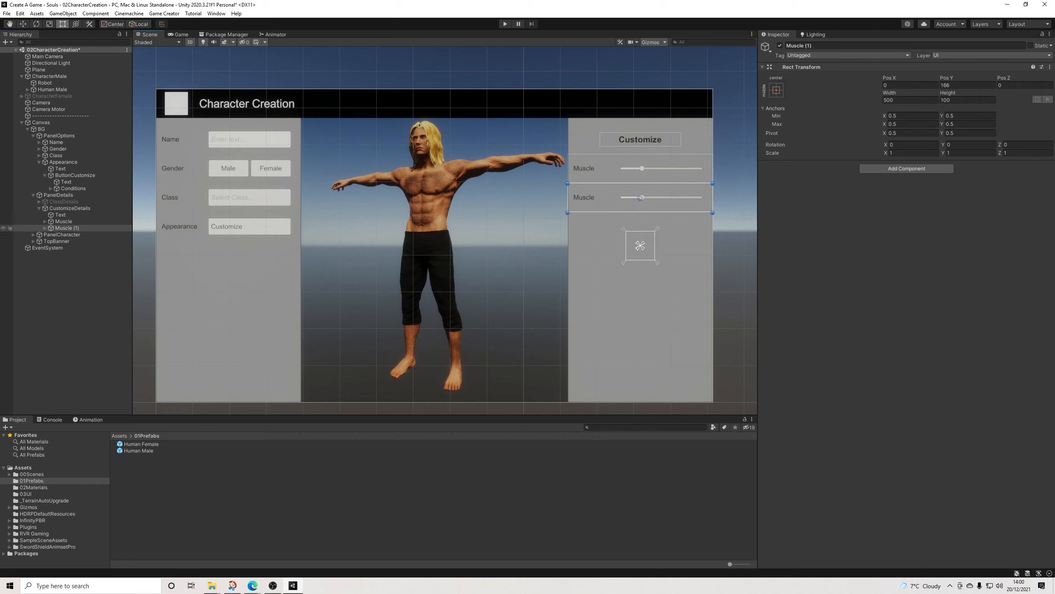
Step: Rename the duplicated Muscle row to Size and change its label text to "Size"
left_click(45, 228)
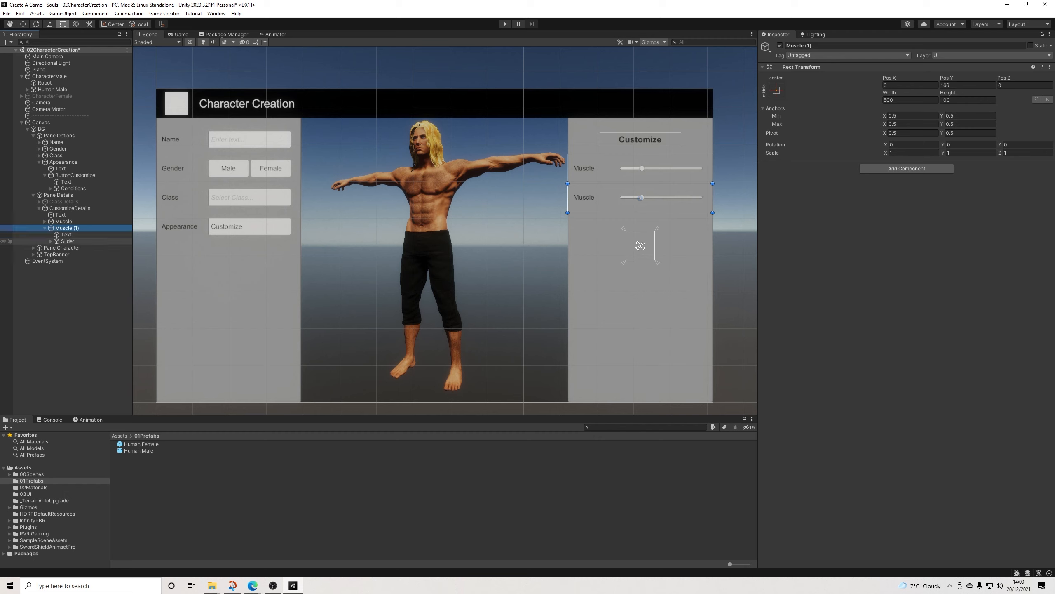
left_click(800, 45)
type("Size")
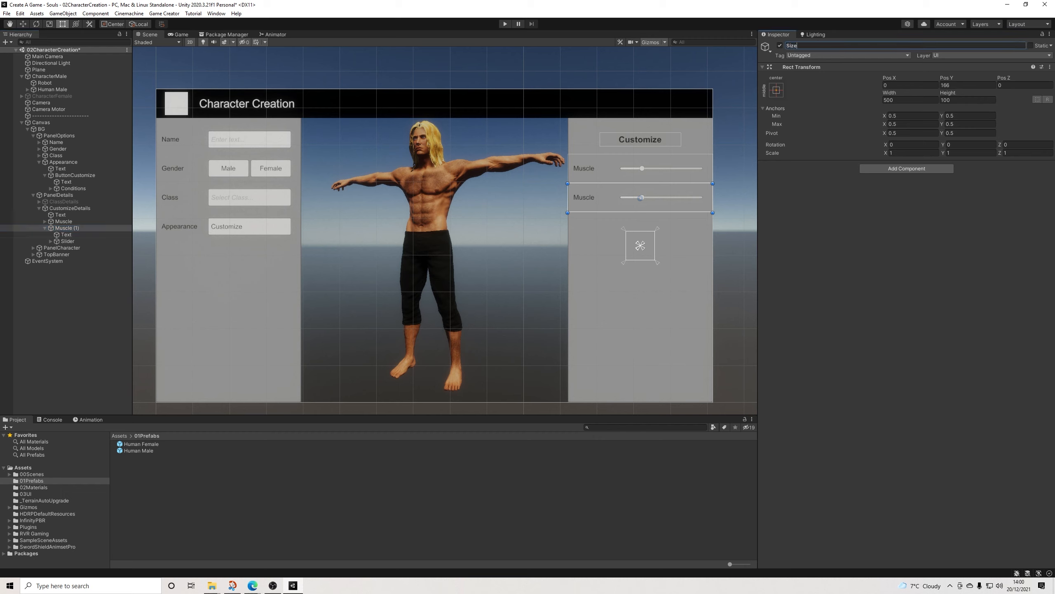
left_click(66, 234)
left_click(800, 207)
type("Size")
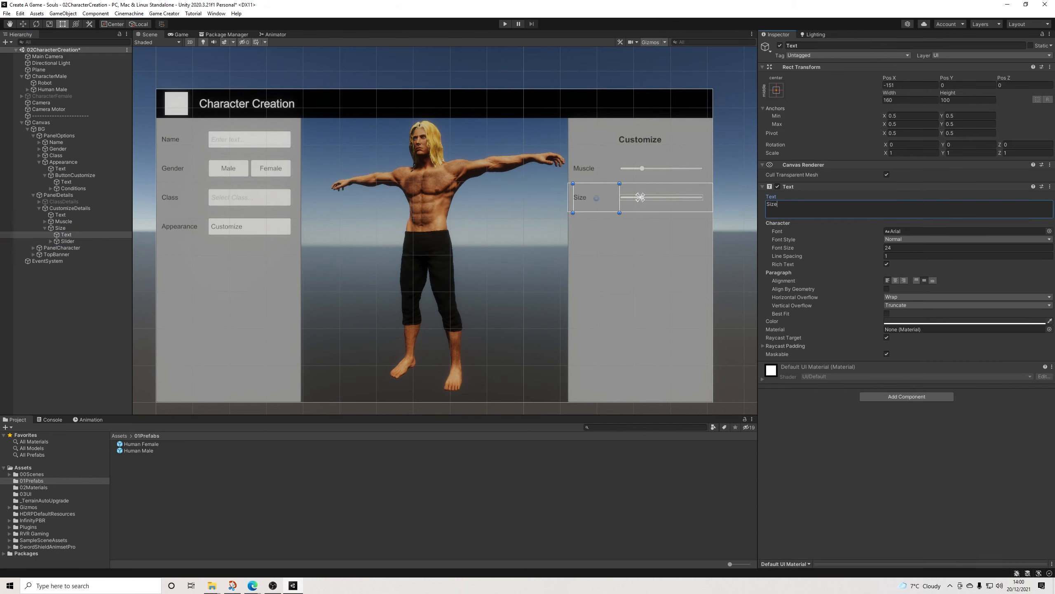
Step: Duplicate the Size row and place the copy directly below it at Pos Y 66
left_click(640, 197)
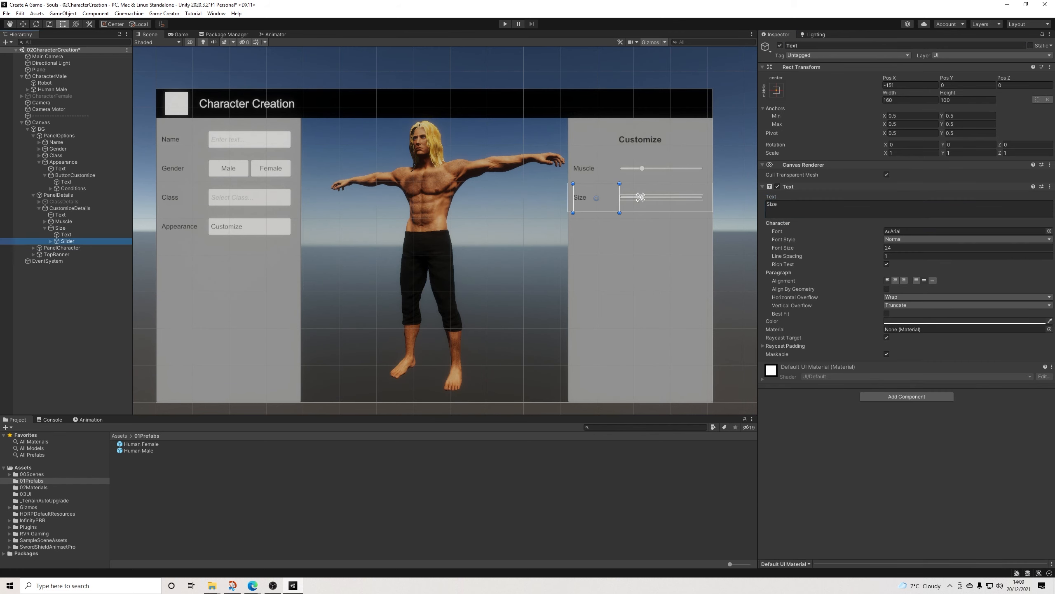
left_click(640, 197)
key("ctrl+d")
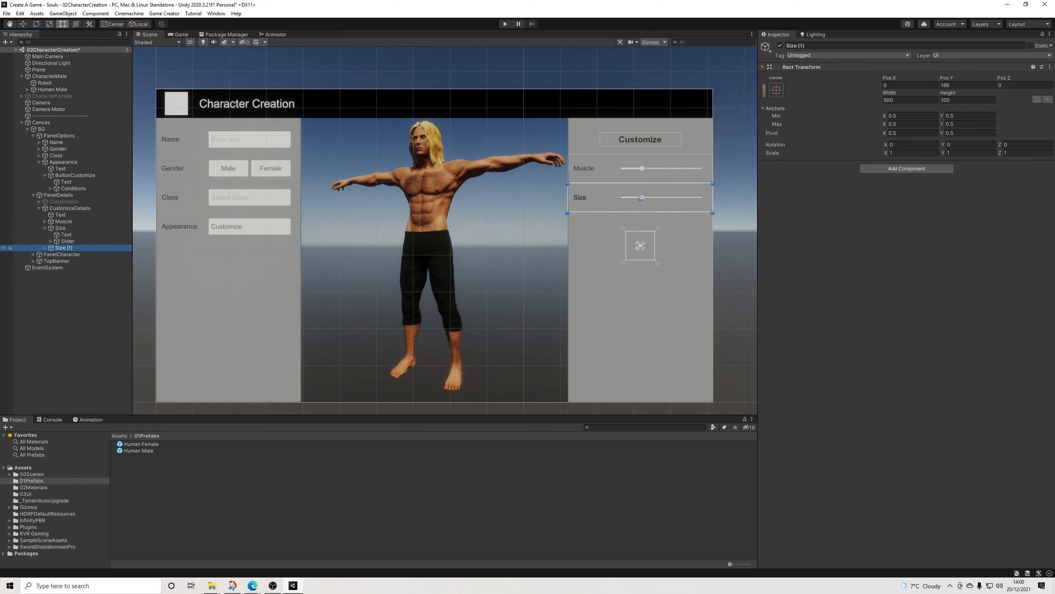
left_click_drag(641, 198, 641, 227)
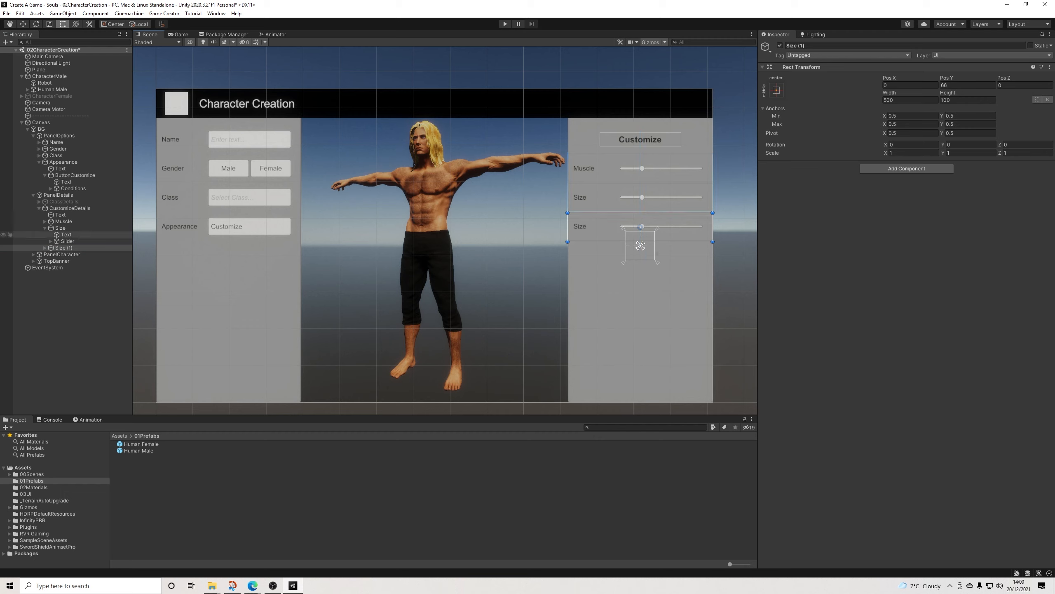
Step: Rename the duplicated Size row to BodyFat and change its label text to "BodyFat"
left_click(45, 247)
left_click(821, 45)
type("BodyFat")
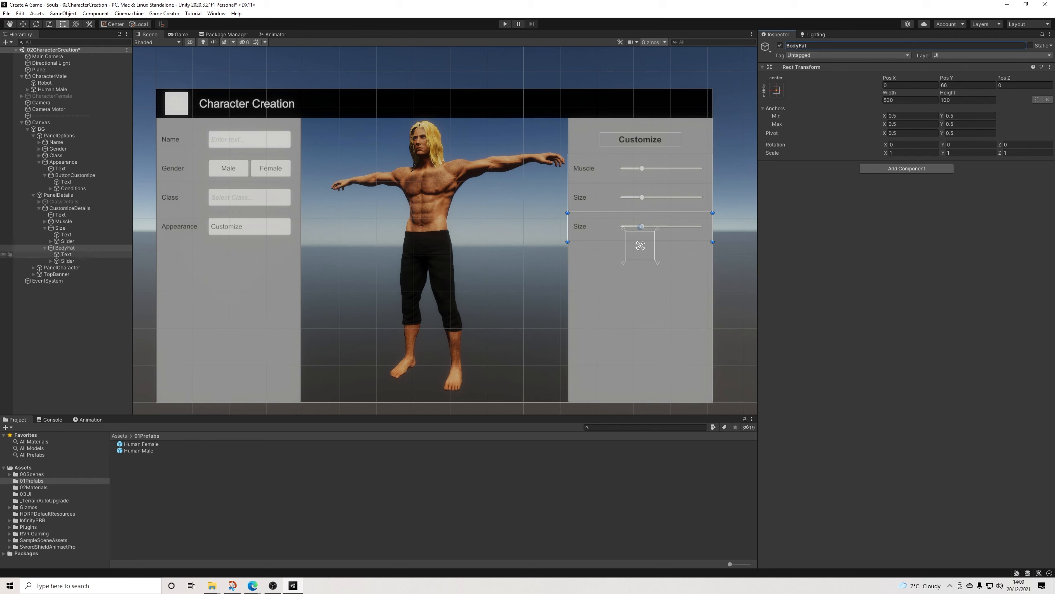
left_click(66, 254)
left_click(815, 208)
type("BodyFat")
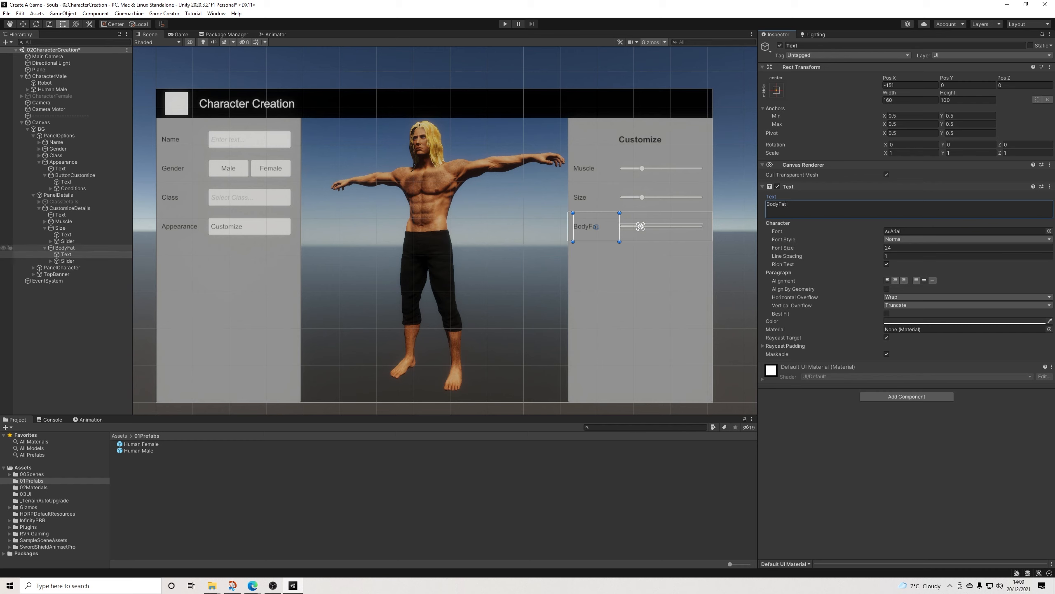
Step: Set the BodyFat slider's range to 0 through 50 and link it to the global variable BodyFat
left_click(640, 241)
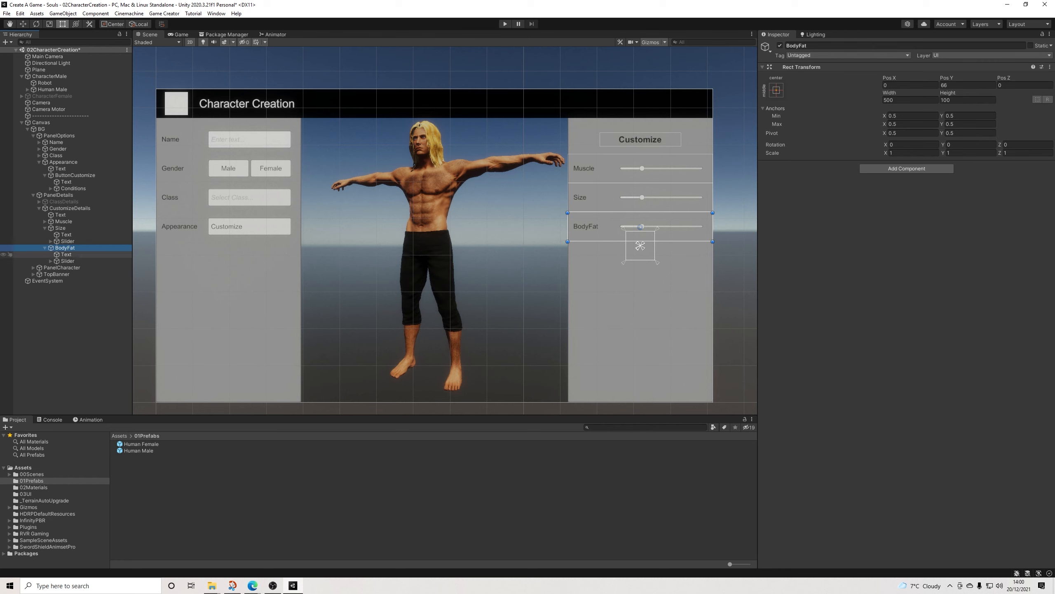
left_click(640, 227)
left_click(900, 309)
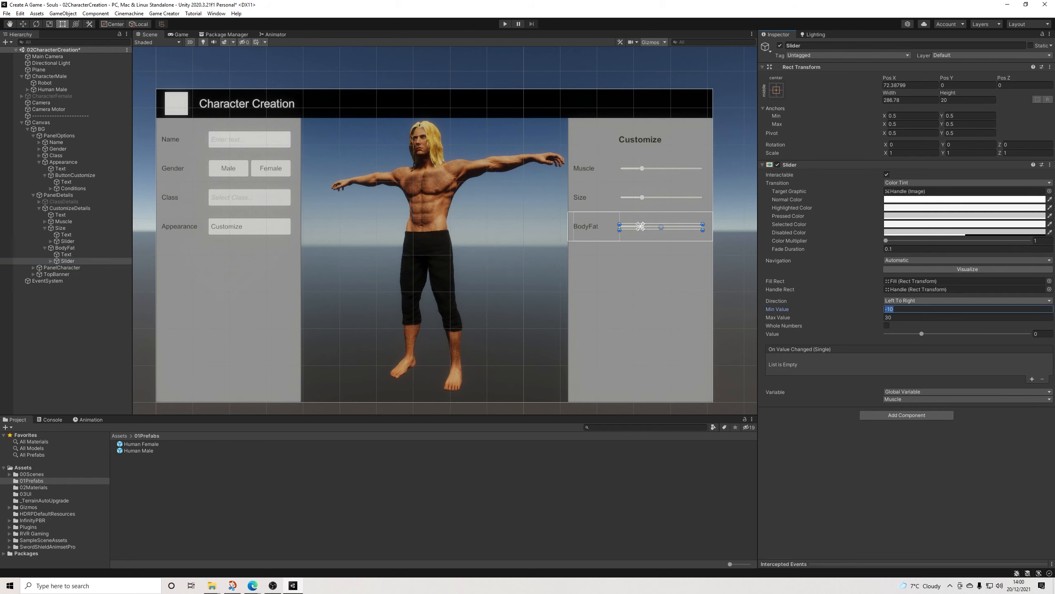
type("0")
key("Tab")
type("50")
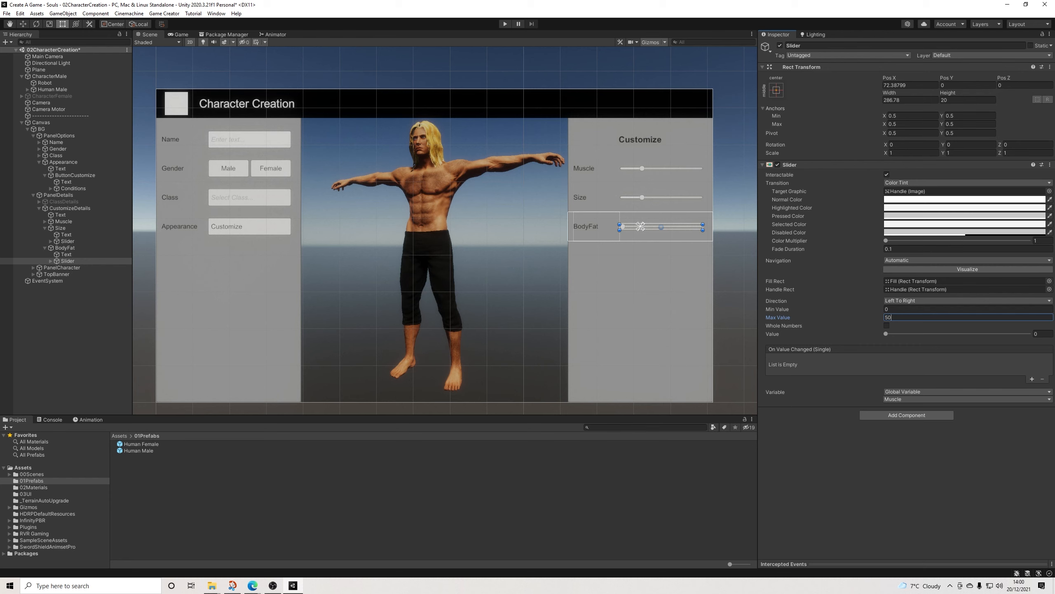
left_click(966, 399)
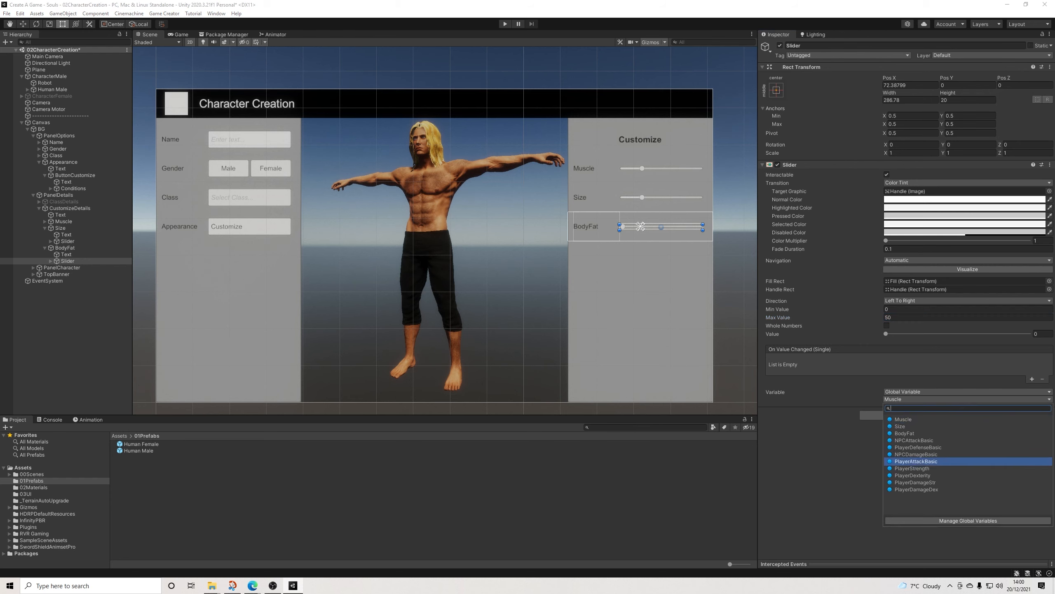
left_click(914, 434)
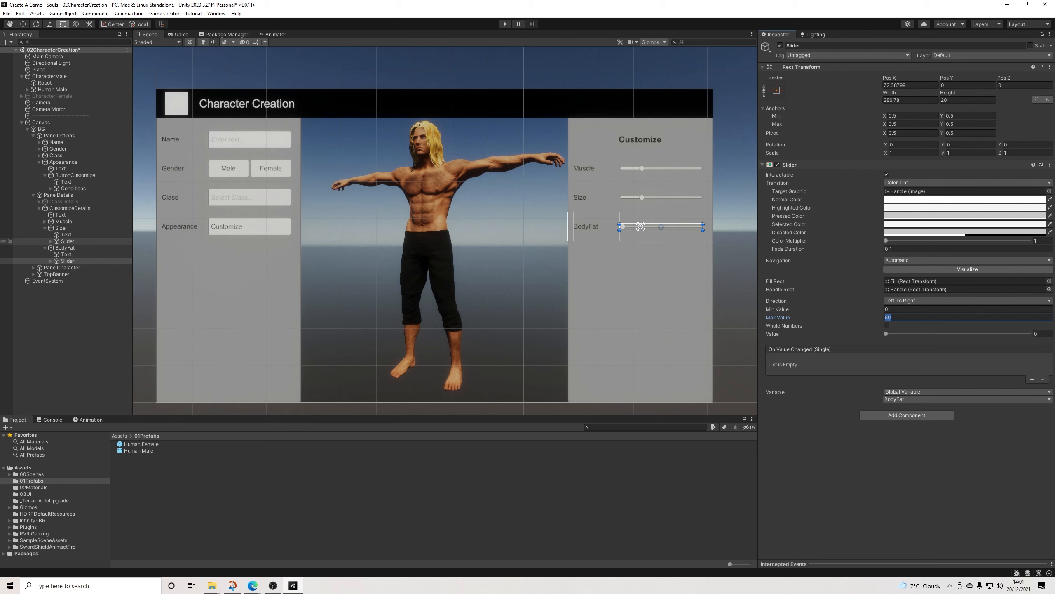
Step: Link the Size row's slider to the global variable Size and compare its settings with the BodyFat slider
left_click(67, 241)
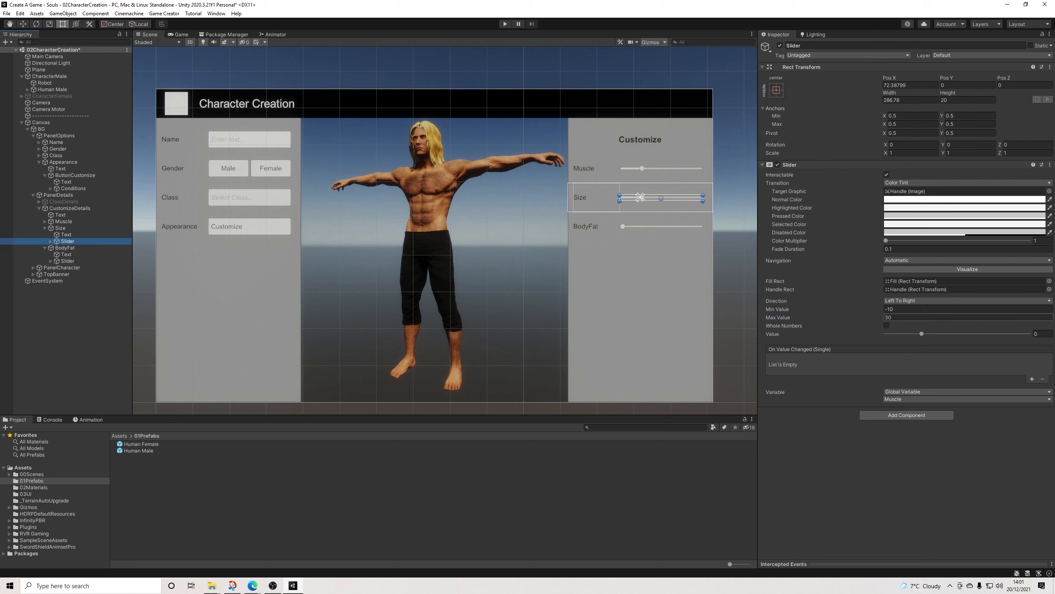
left_click(966, 399)
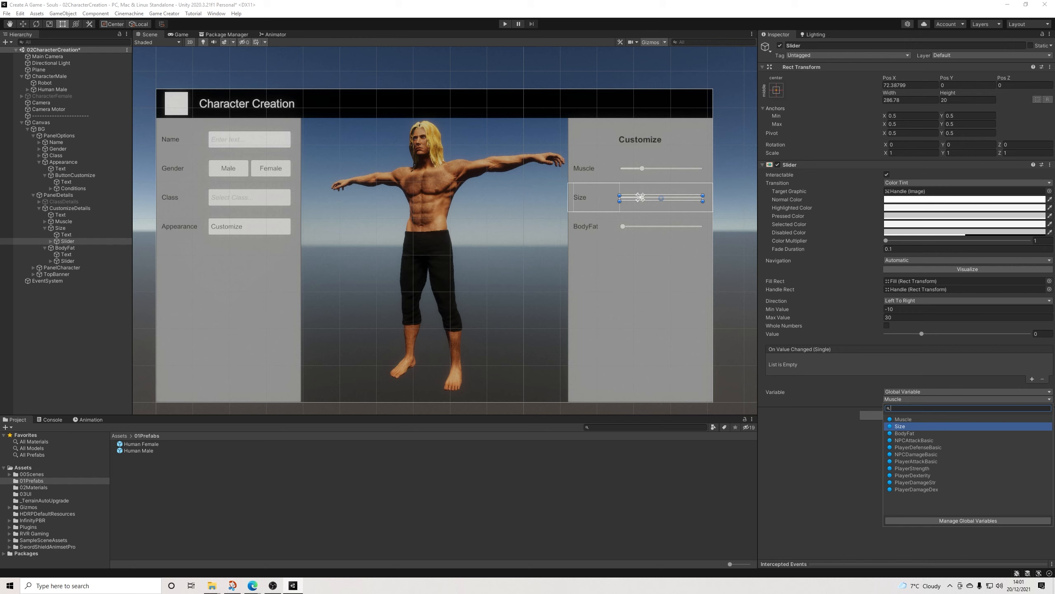
left_click(901, 426)
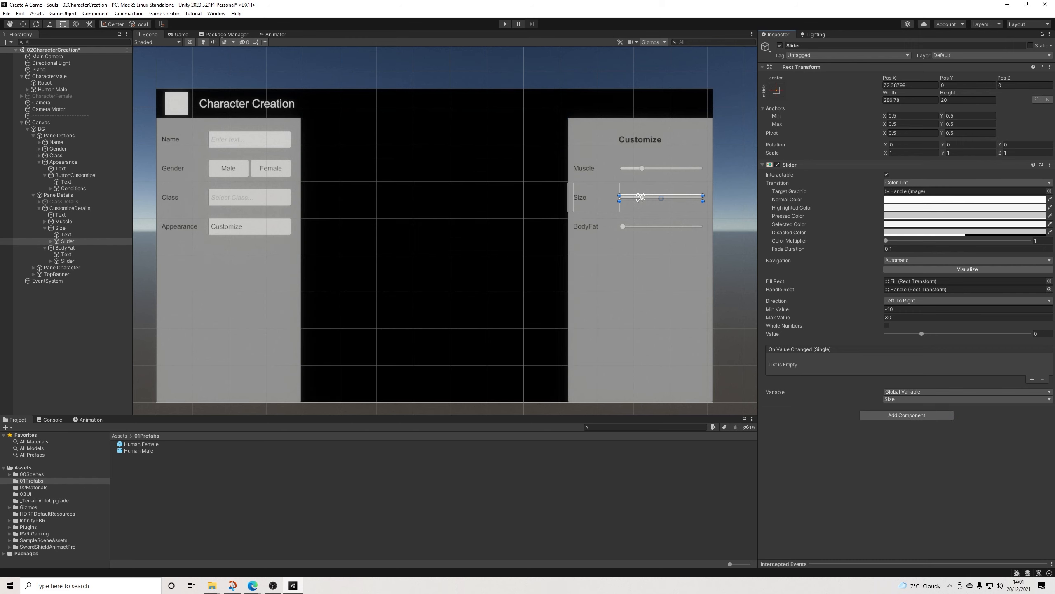
middle_click_drag(541, 270, 553, 264)
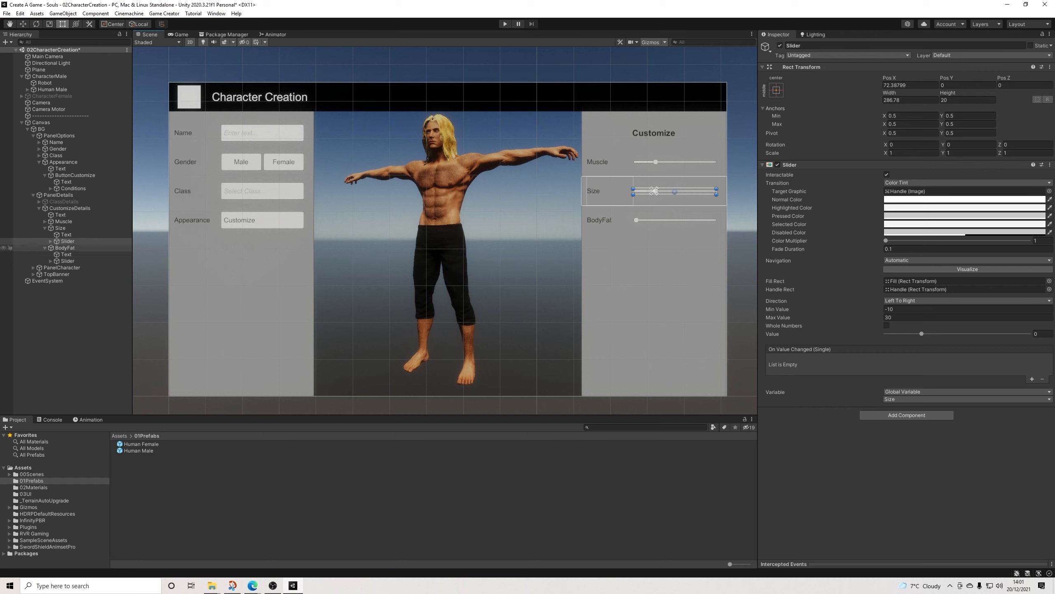
left_click(66, 261)
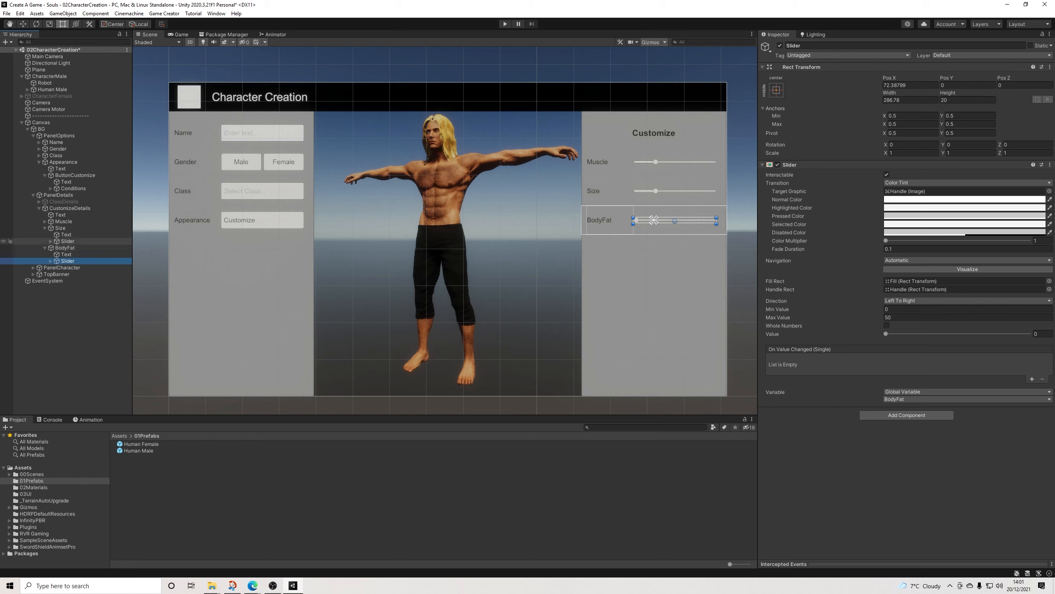
left_click(66, 241)
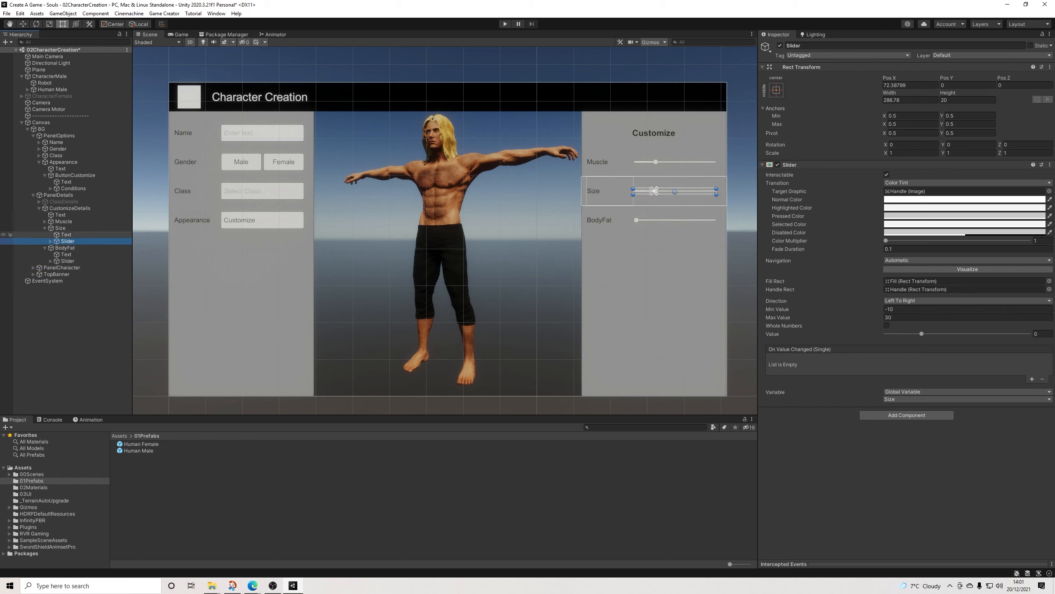
left_click(60, 228)
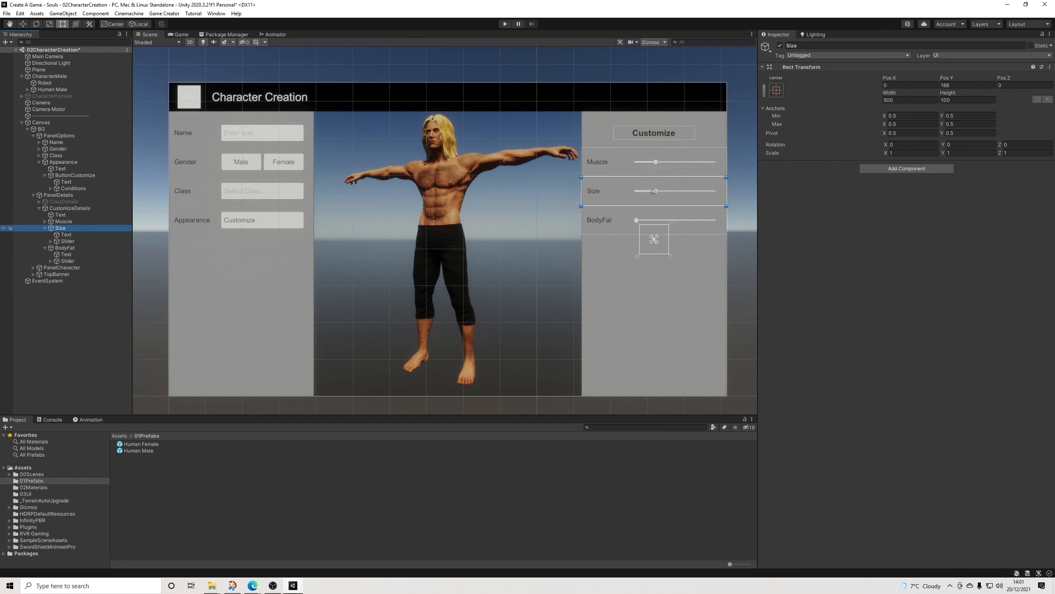
Step: Create a Game Creator Trigger under the canvas's BG object and remove its Sphere Collider component
left_click(45, 228)
left_click(45, 234)
left_click(58, 311)
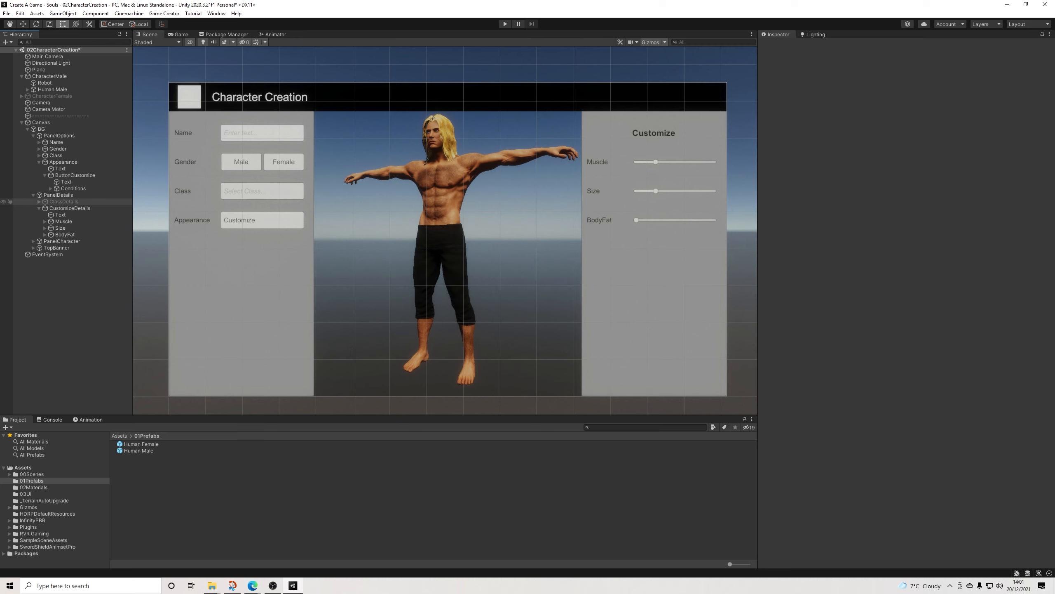
left_click(33, 195)
left_click(34, 136)
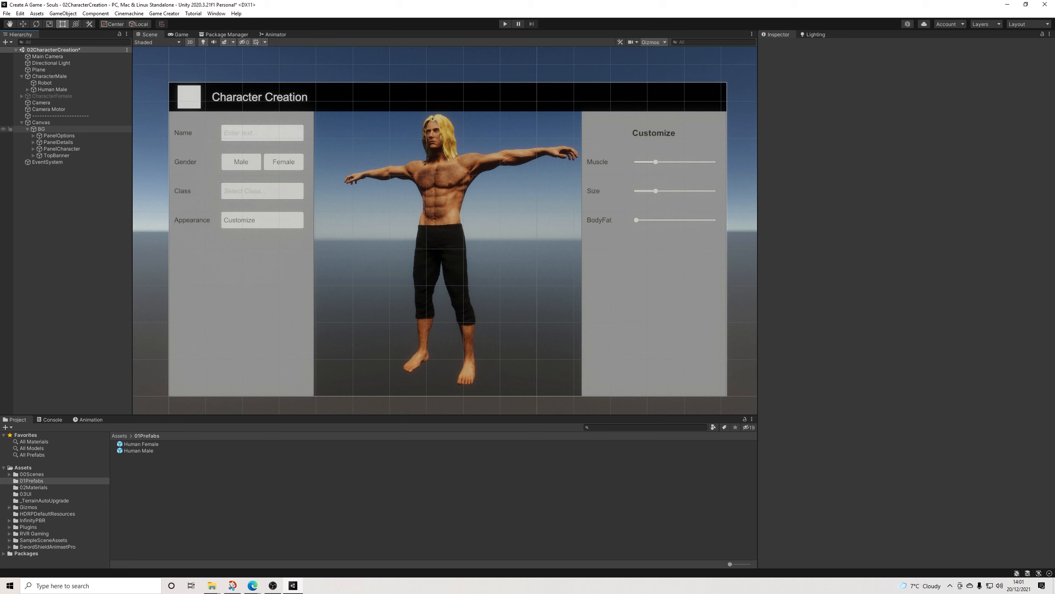
right_click(41, 129)
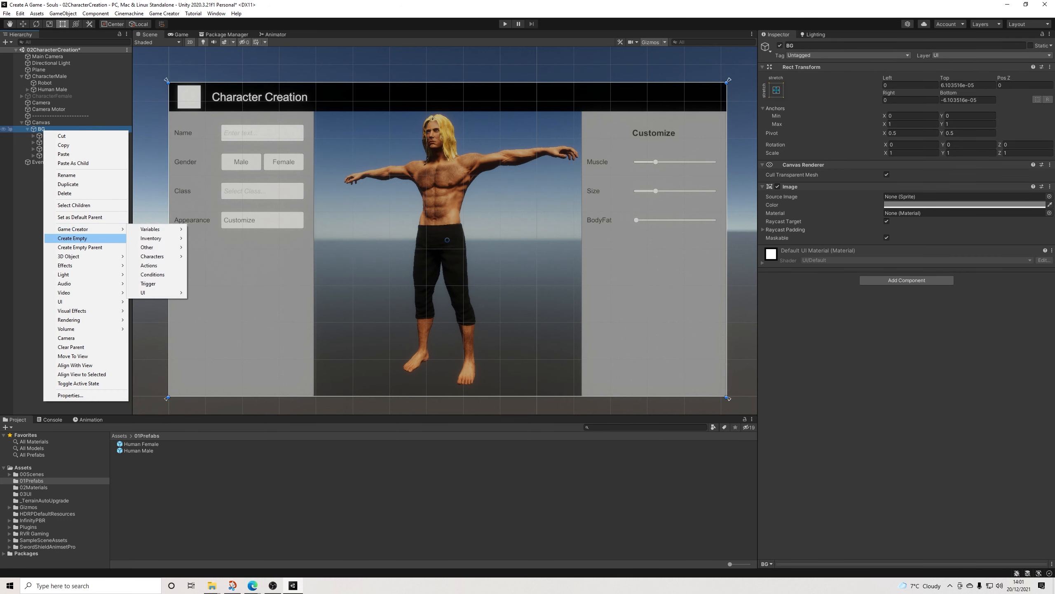
left_click(148, 283)
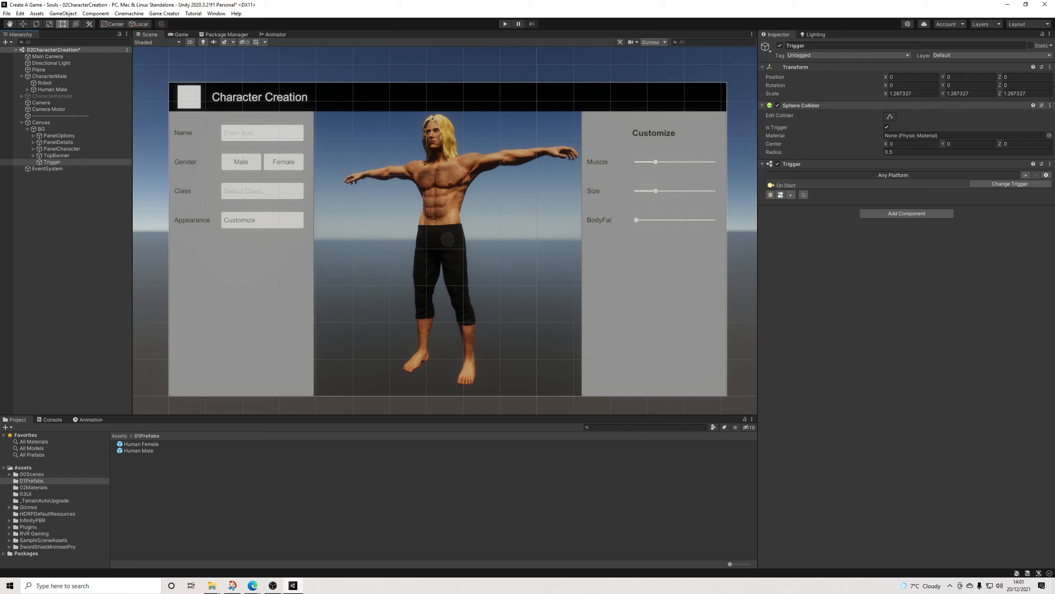
left_click(1049, 105)
left_click(993, 127)
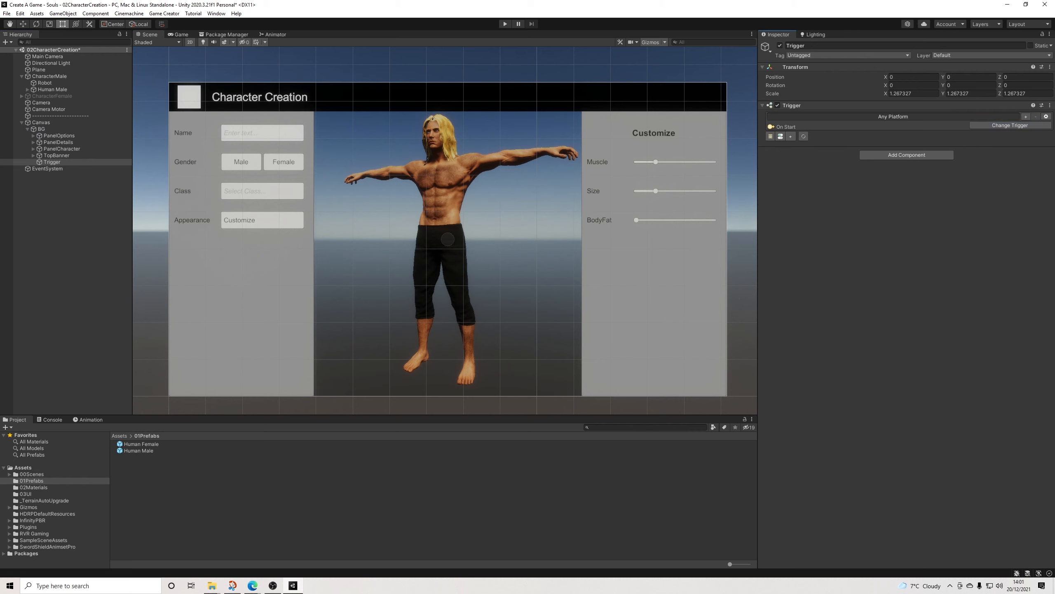
Step: Set the trigger to On Variable Change for the global variable Muscle and create an Actions object for it
left_click(1010, 126)
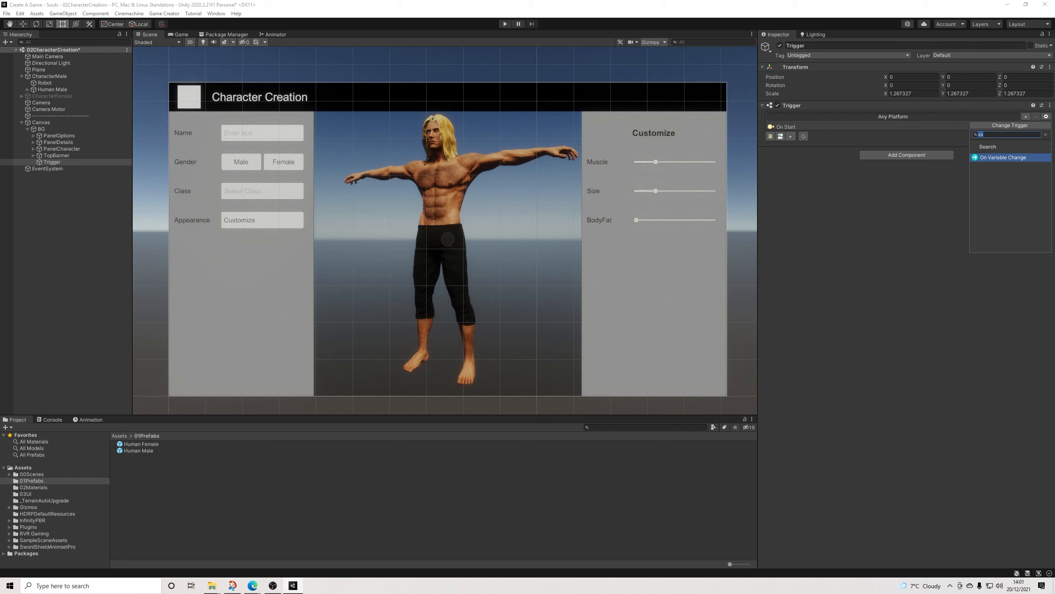
key("Return")
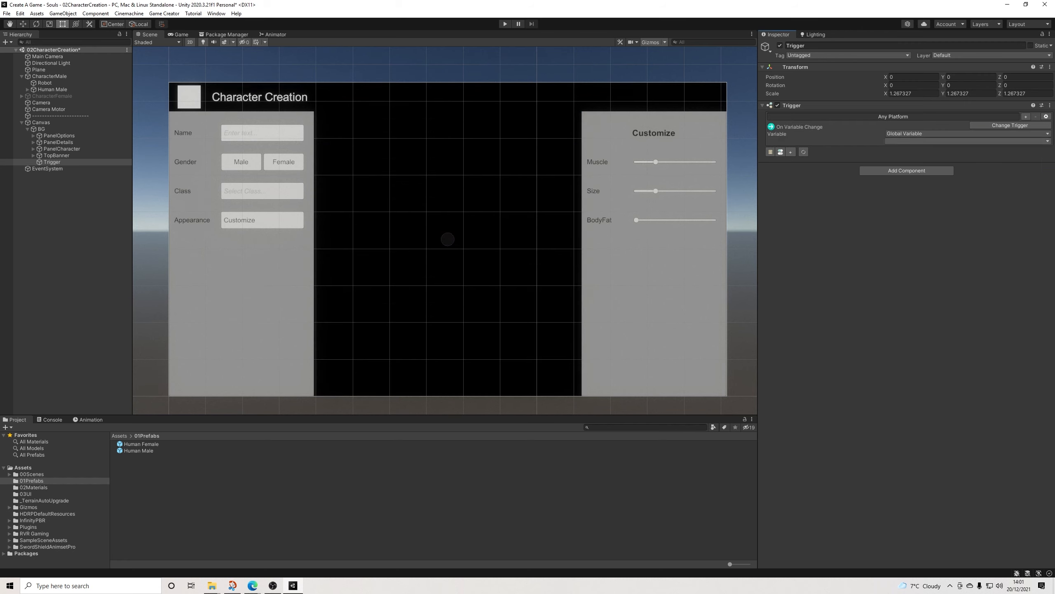
left_click(968, 142)
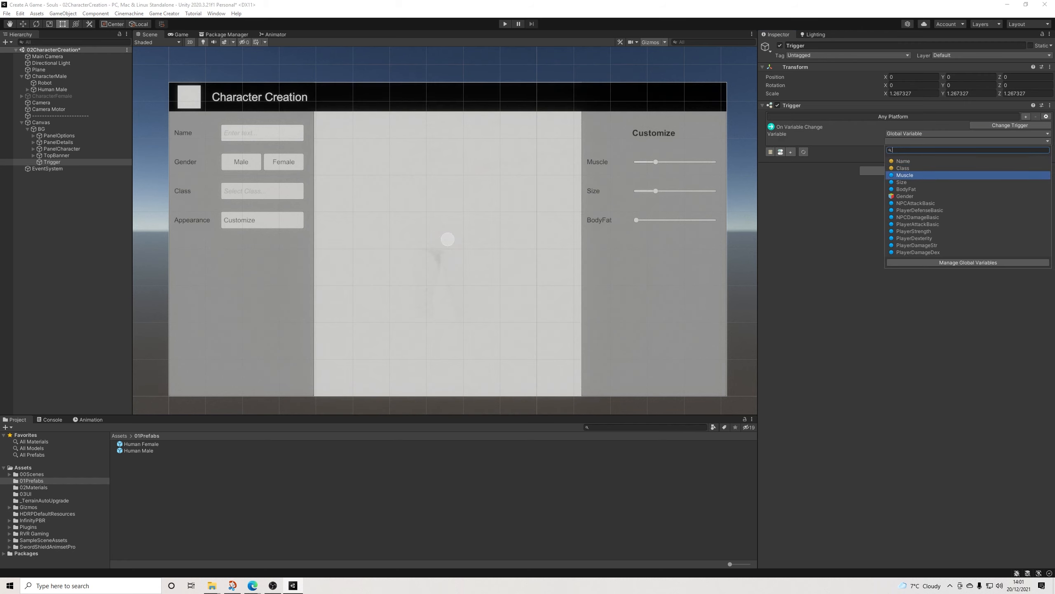
key("Return")
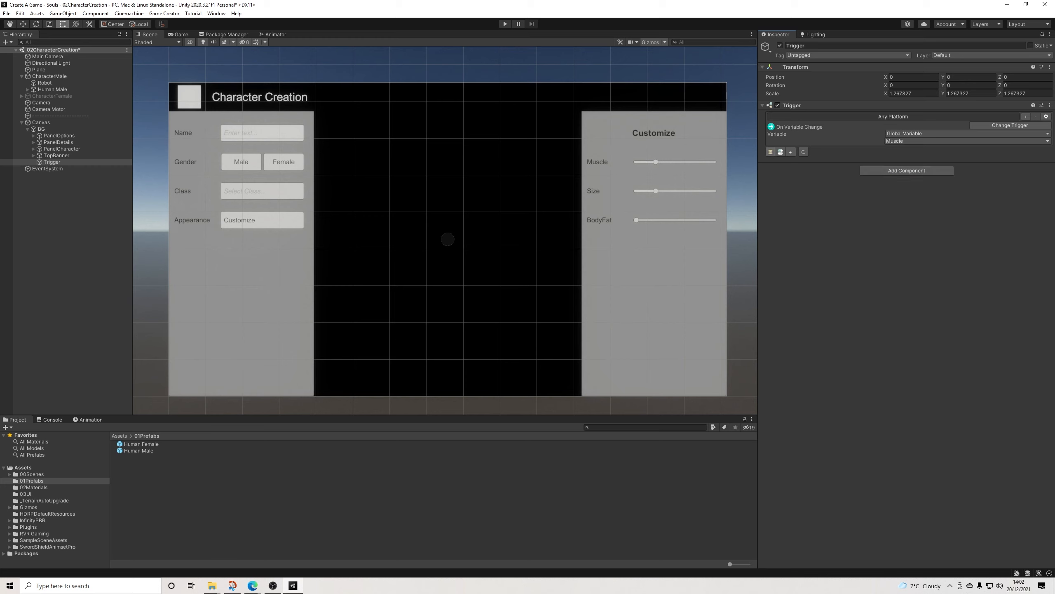
left_click(771, 152)
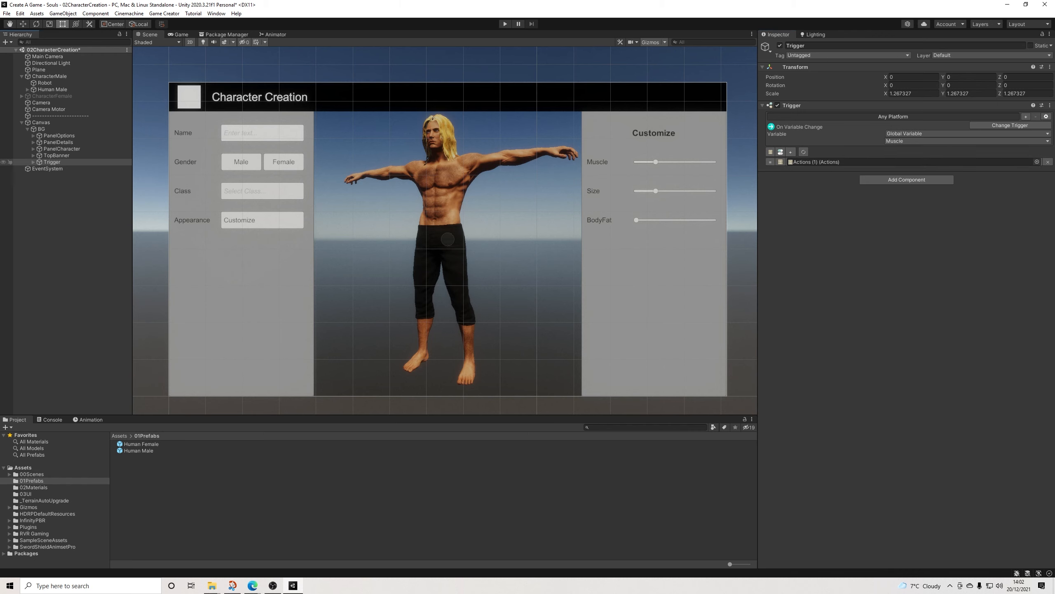
Step: Add a second Trigger component to the Trigger object, set it to On Variable Change and give it an empty Actions slot
left_click(907, 180)
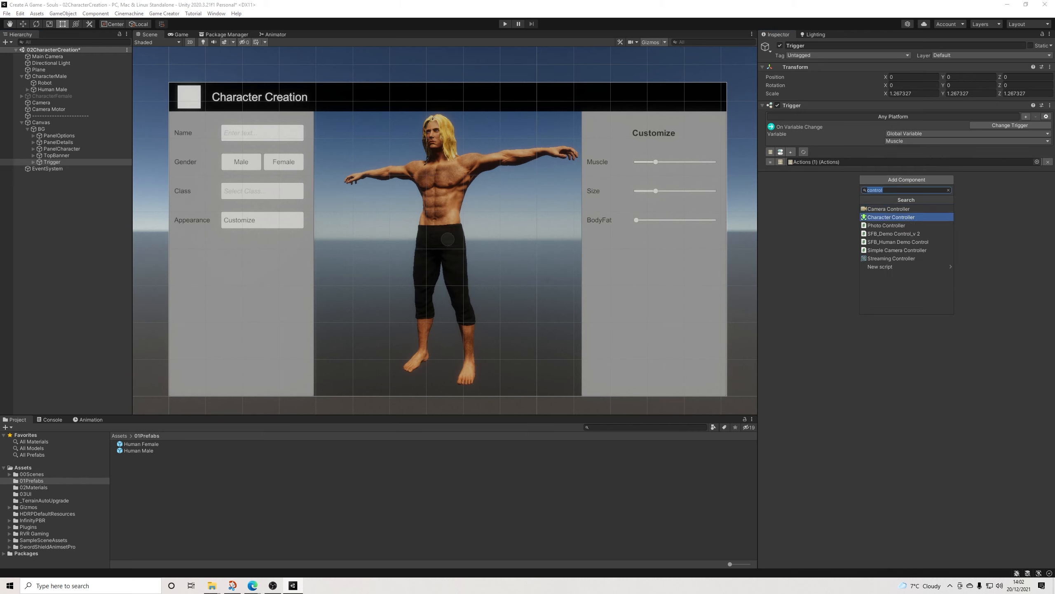
type("tr")
left_click(897, 251)
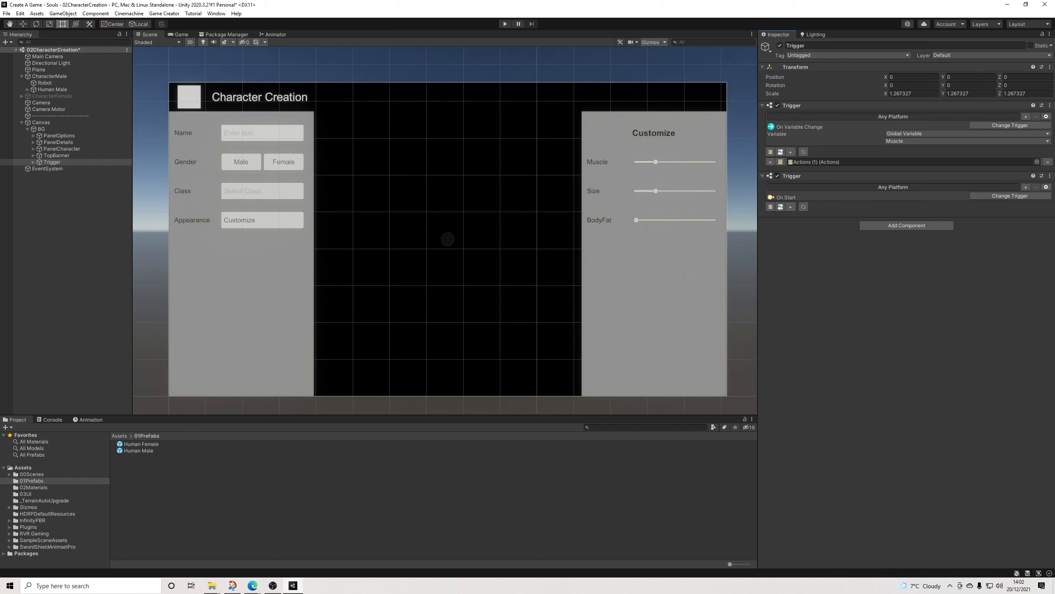
left_click(1011, 196)
left_click(1010, 228)
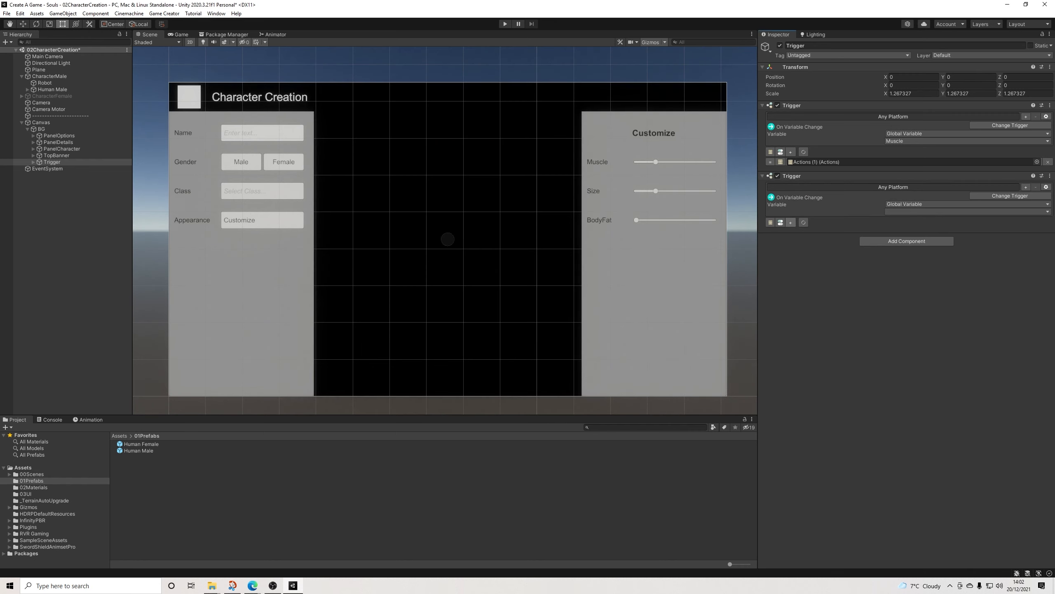
left_click(791, 222)
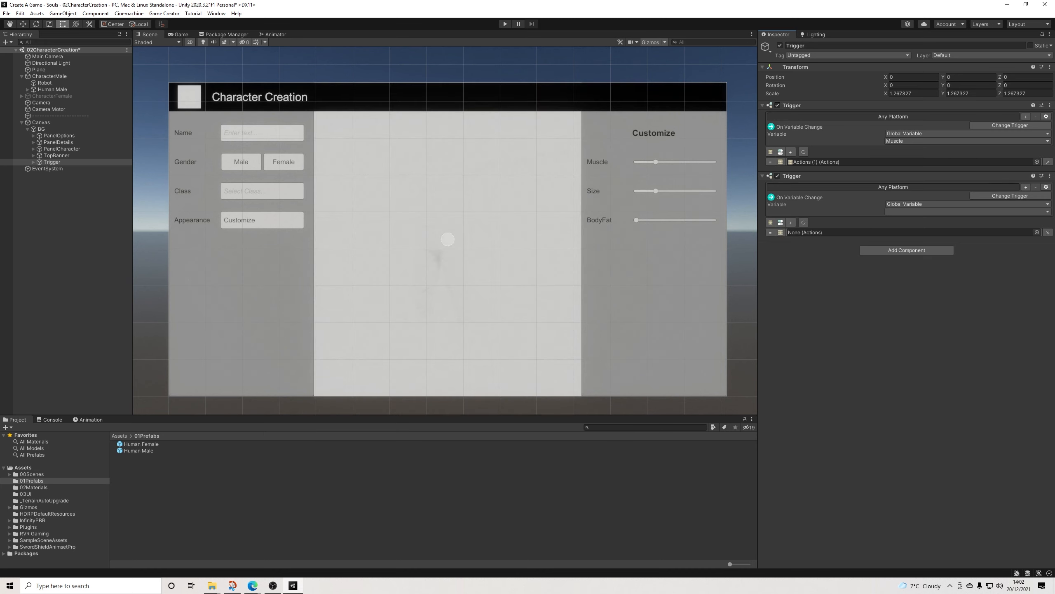
Step: Add a third Trigger component set to On Variable Change for the global variable BodyFat, with an empty Actions slot
left_click(906, 251)
left_click(901, 320)
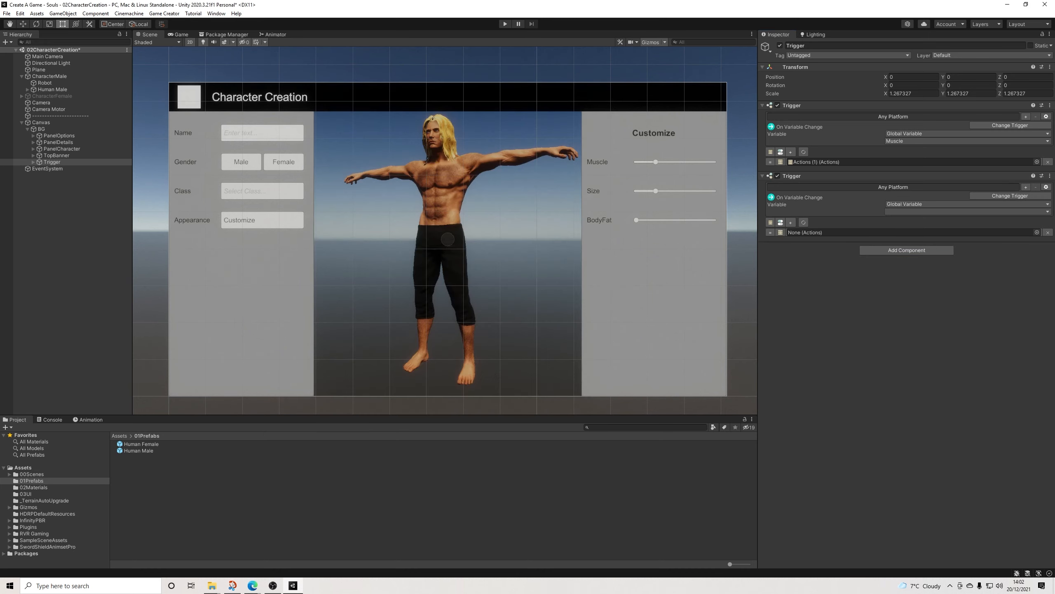
left_click(1010, 266)
type("va")
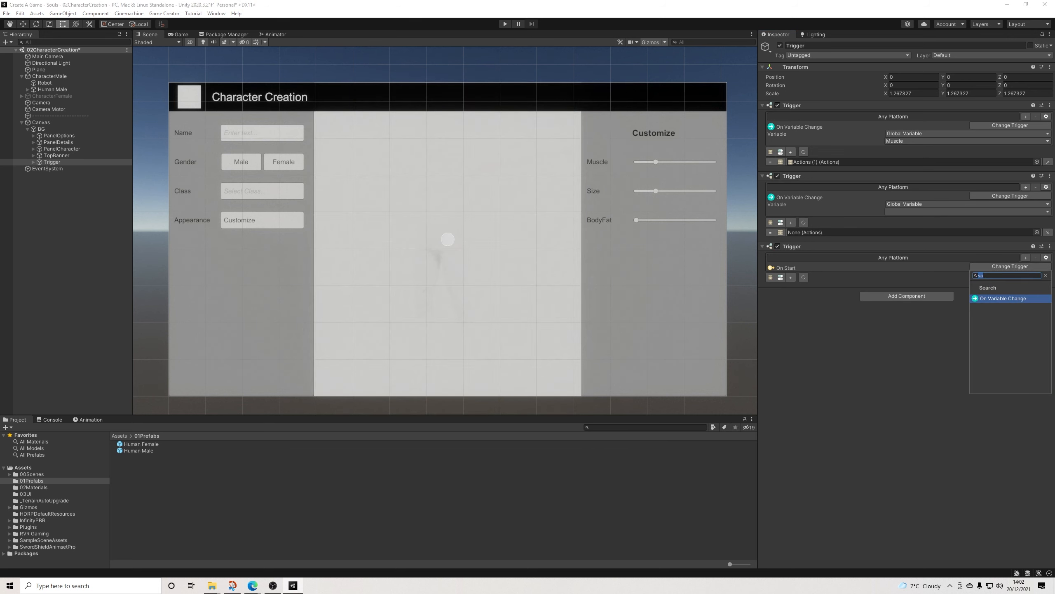
left_click(1003, 298)
left_click(968, 282)
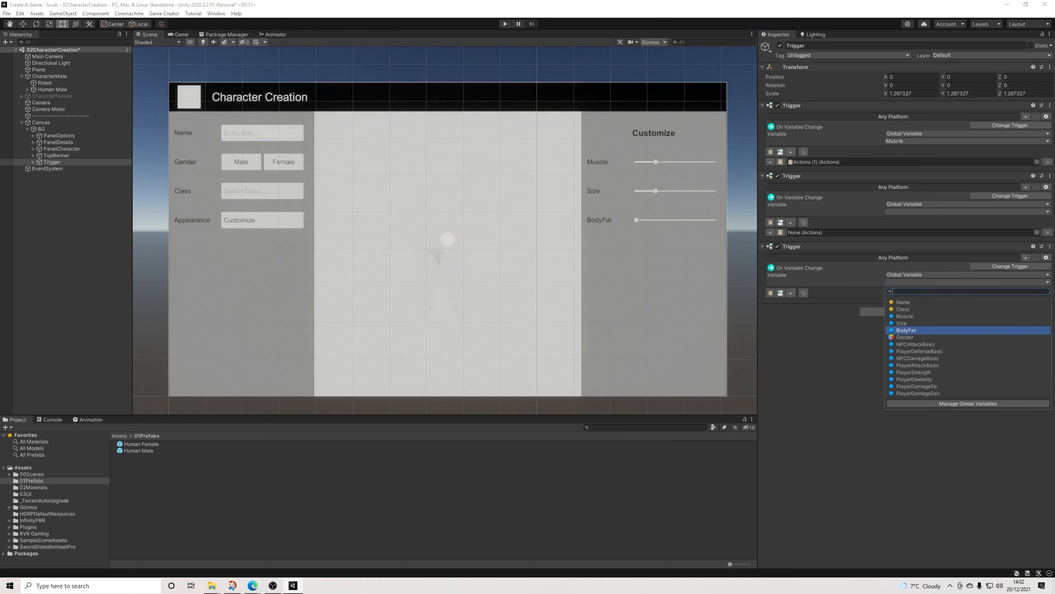
left_click(906, 331)
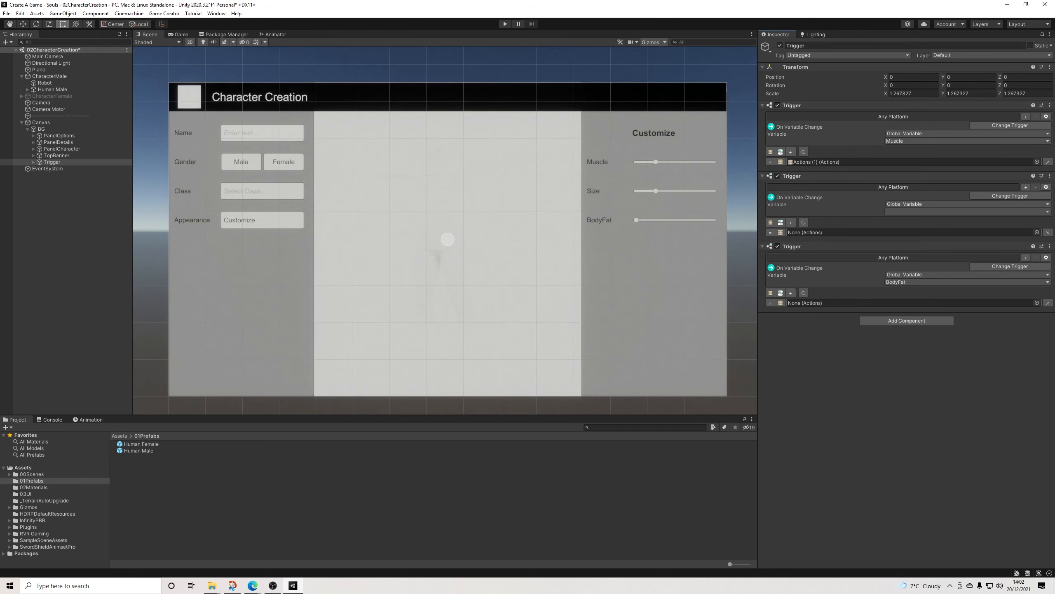
Step: Rename the Actions object under Trigger to ActionsMuscle
left_click(33, 162)
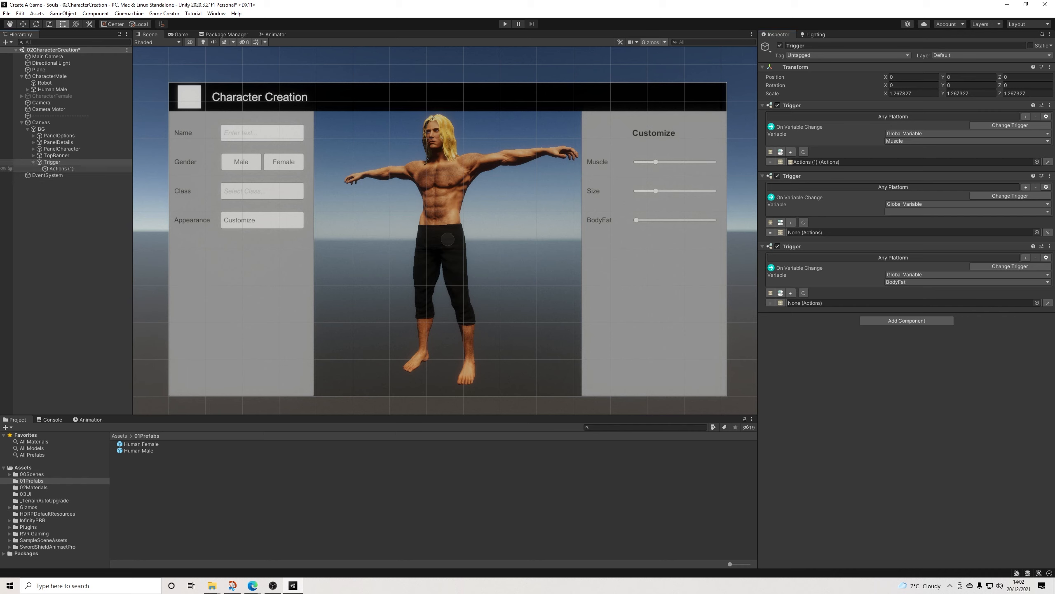
left_click(61, 169)
left_click_drag(815, 45, 806, 46)
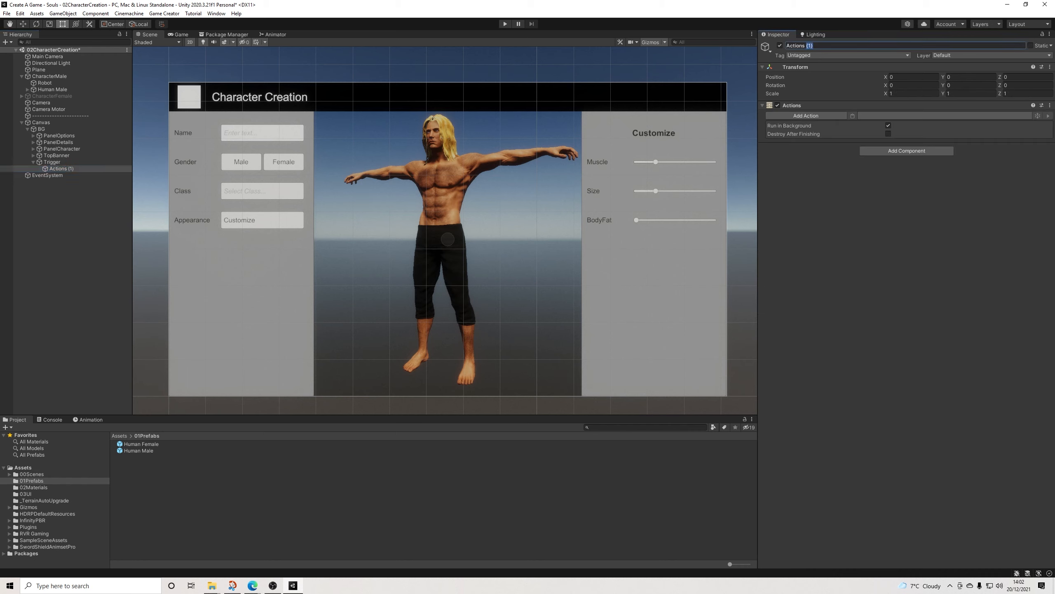
key("BackSpace")
type("Muscle")
key("Return")
Step: Add the IBPRBody action from the RVR category to ActionsMuscle
left_click(806, 116)
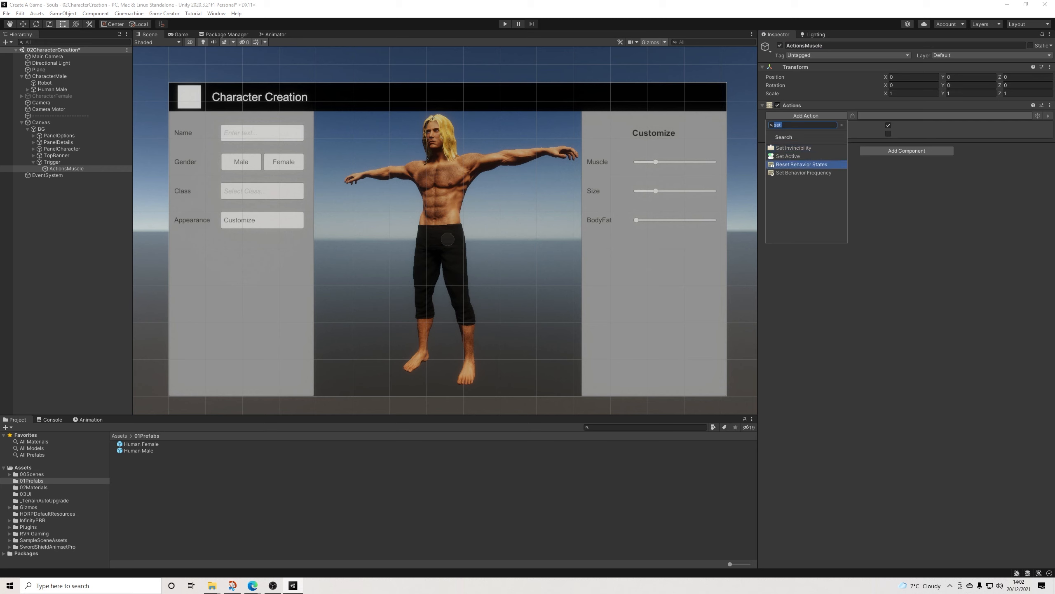
key("BackSpace")
scroll(804, 191, "down", 3)
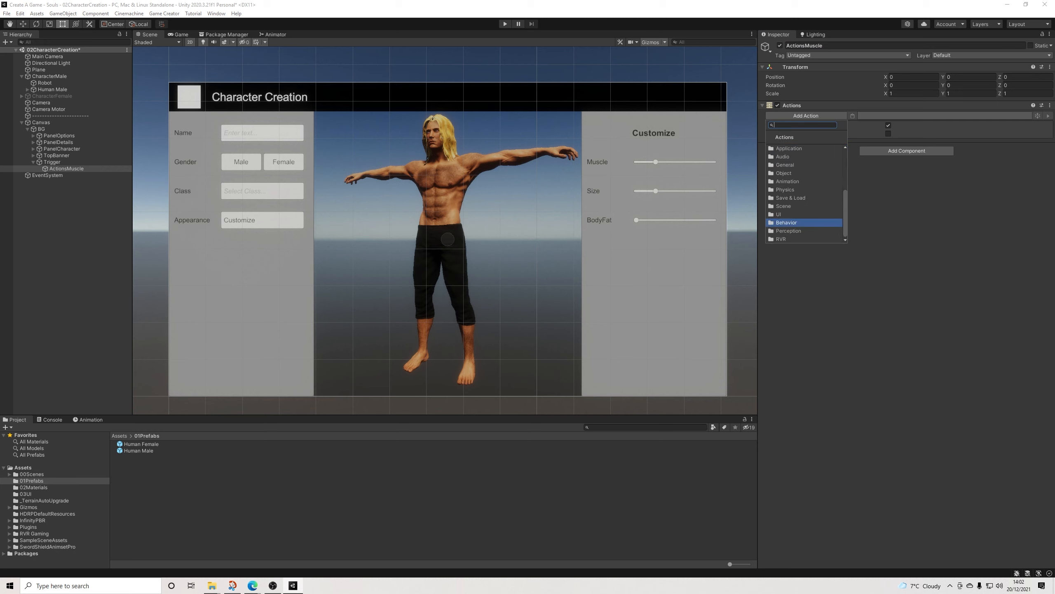
left_click(789, 239)
left_click(788, 147)
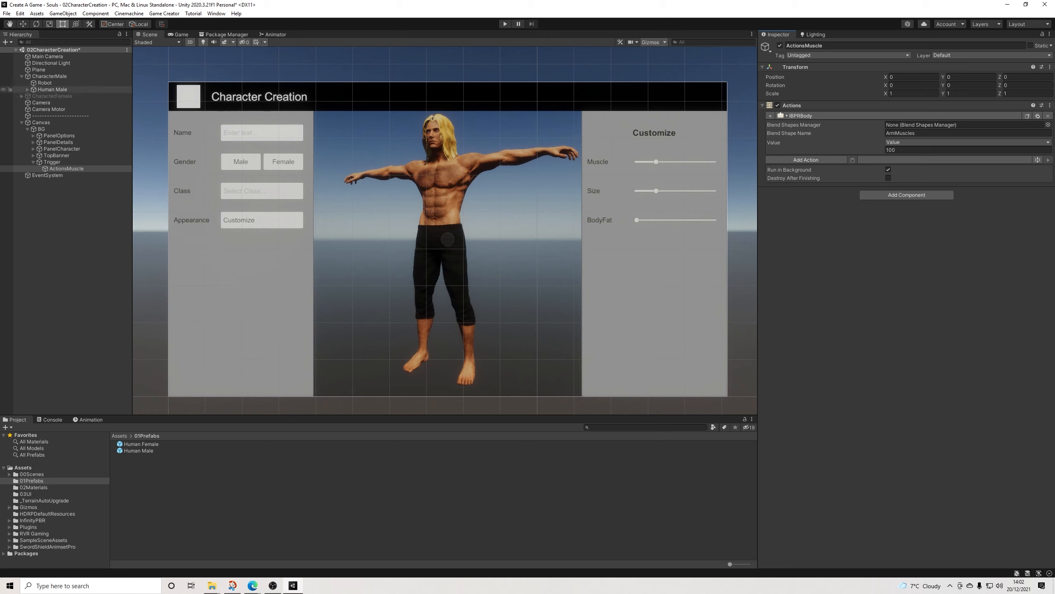
Step: Assign Human Male as the IBPRBody action's Blend Shapes Manager and take its value from the global variable Muscle
left_click_drag(52, 90, 956, 125)
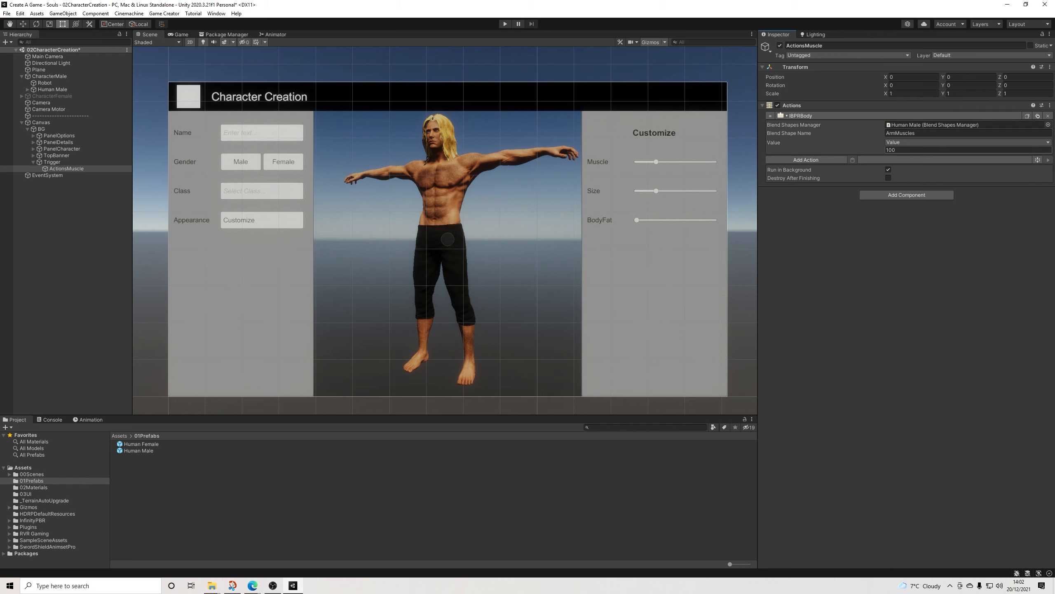
left_click(914, 142)
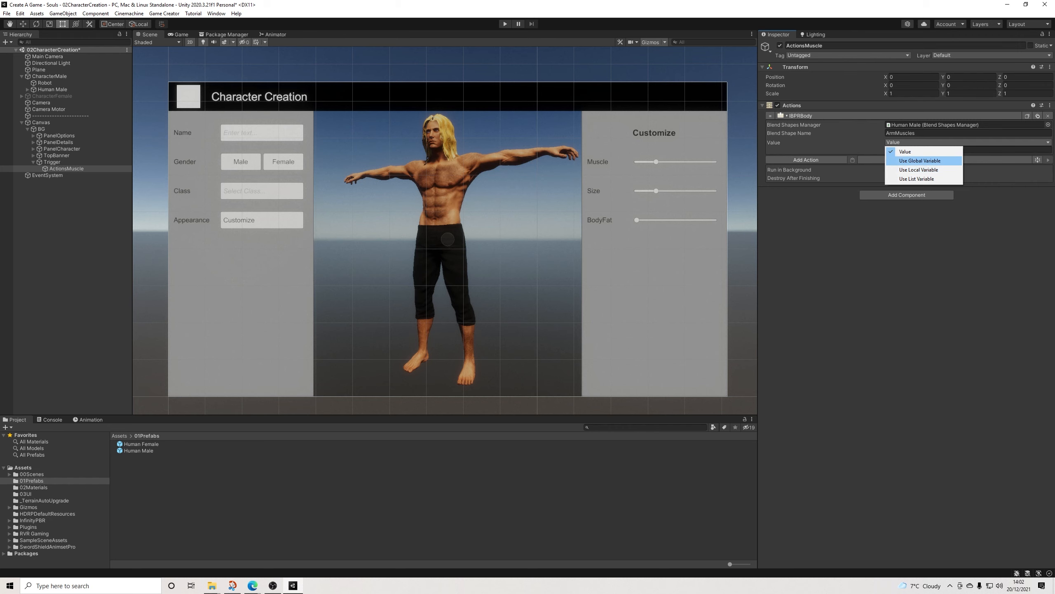
left_click(919, 161)
left_click(919, 150)
left_click(916, 169)
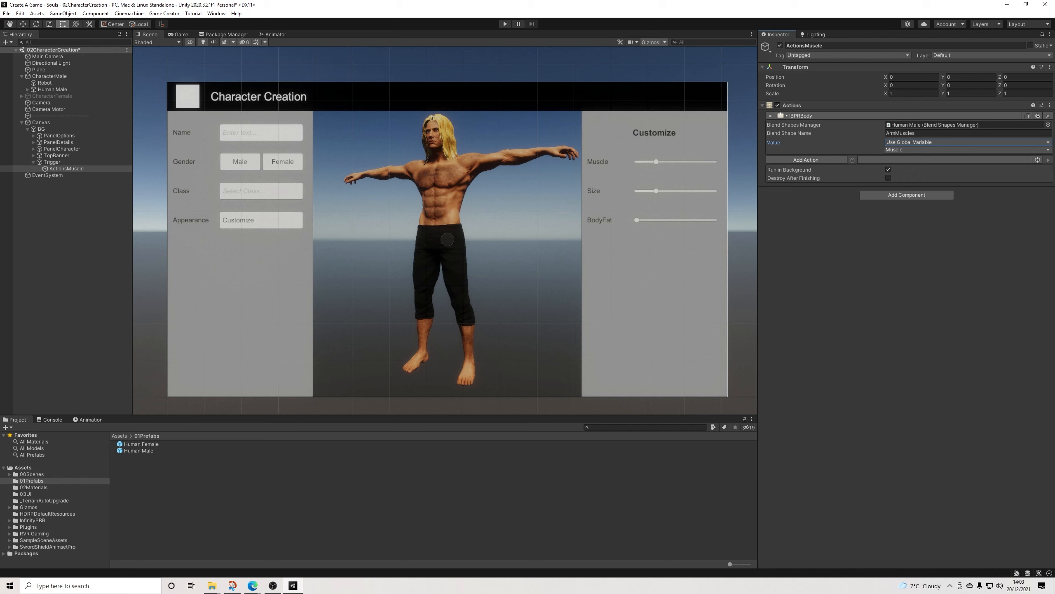
left_click(52, 162)
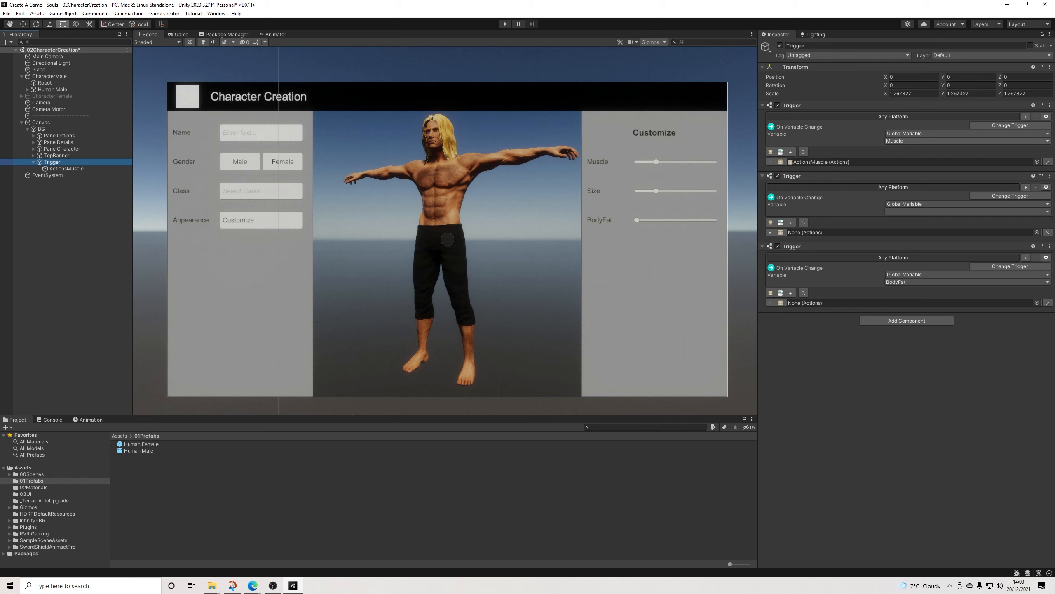
left_click(66, 168)
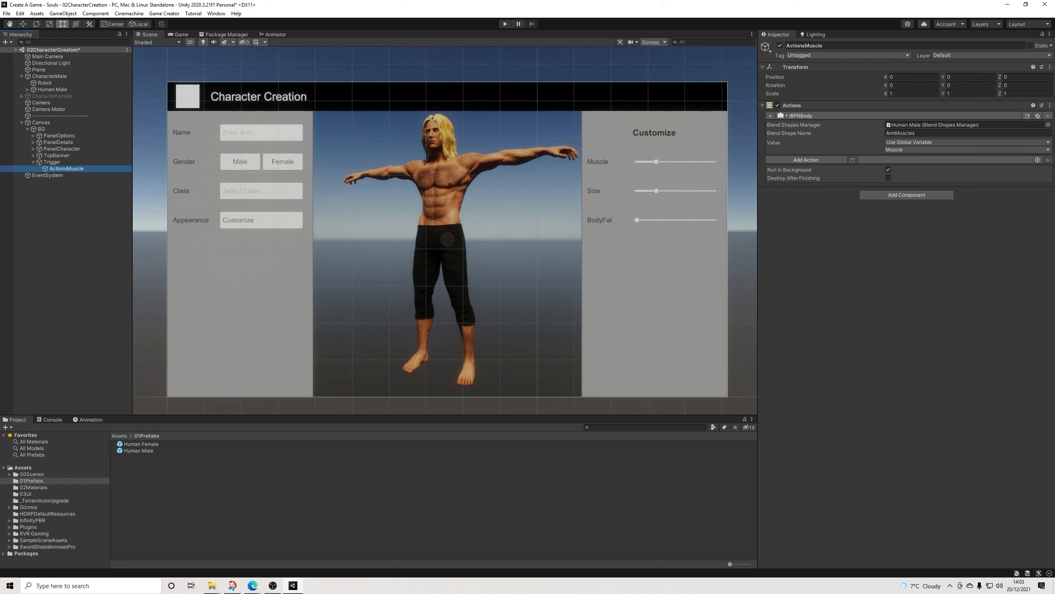
Step: Save the 02CharacterCreation scene and run it in play mode
left_click(7, 13)
left_click(16, 52)
left_click(505, 24)
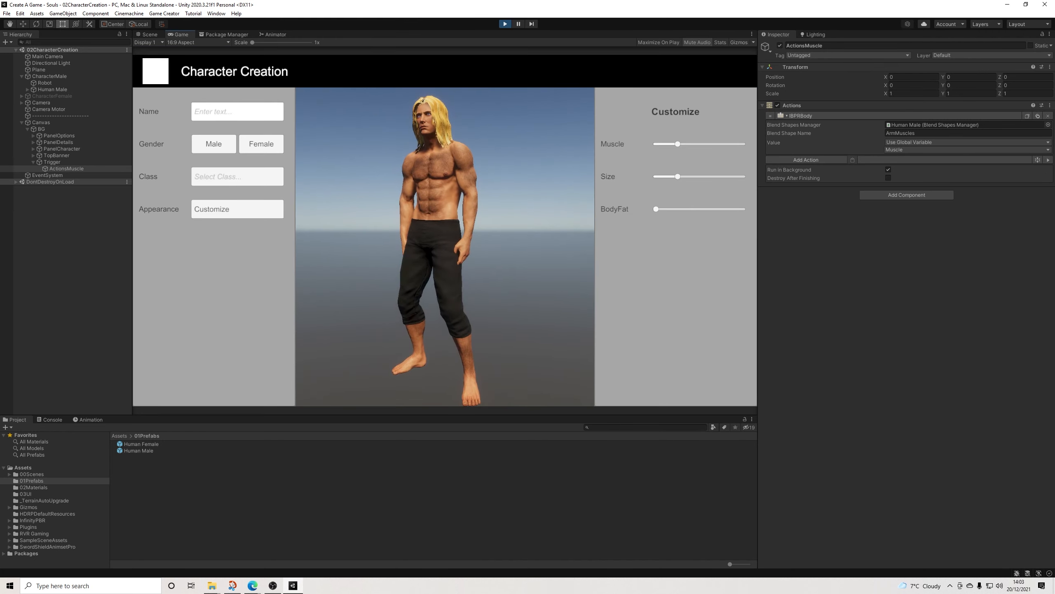
Step: Test the Customize appearance option and the Muscle slider in the running game, and end play mode
left_click(237, 209)
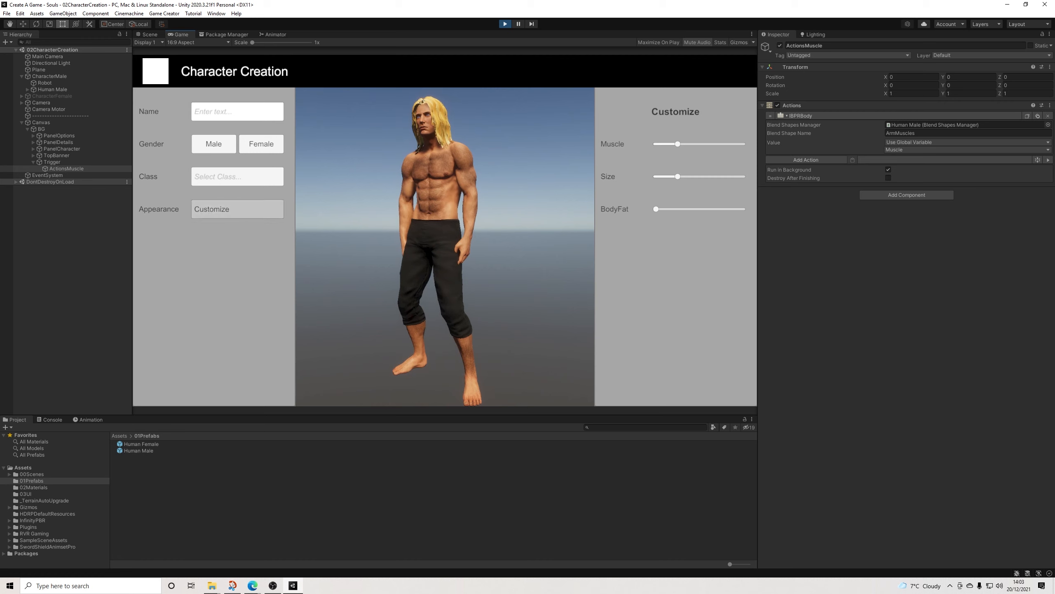
left_click(237, 209)
left_click(237, 209)
left_click(237, 210)
left_click(237, 209)
left_click(237, 209)
left_click(237, 209)
left_click(237, 209)
left_click(237, 209)
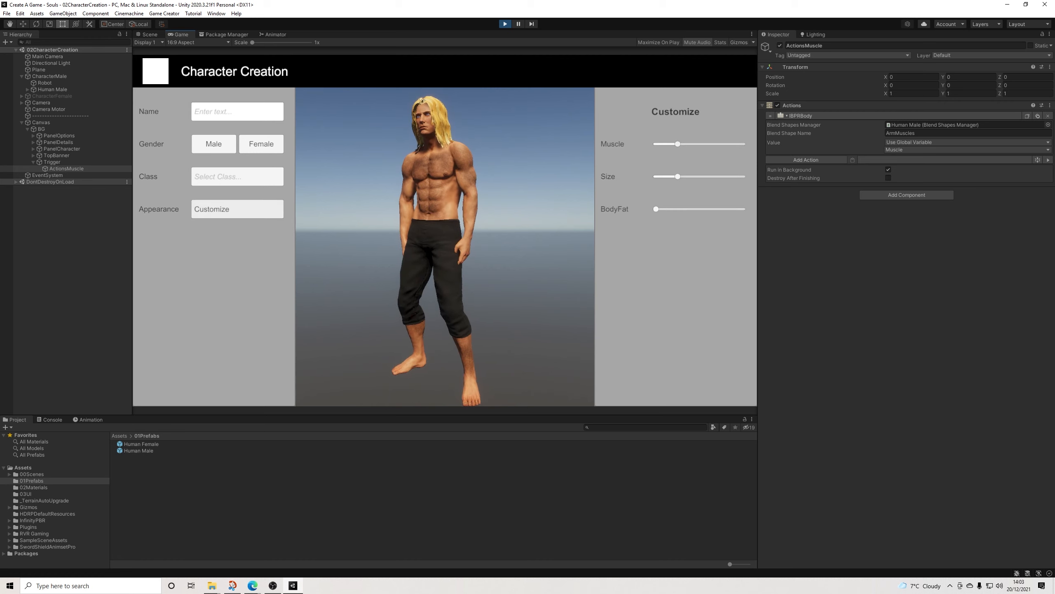
left_click_drag(677, 143, 743, 144)
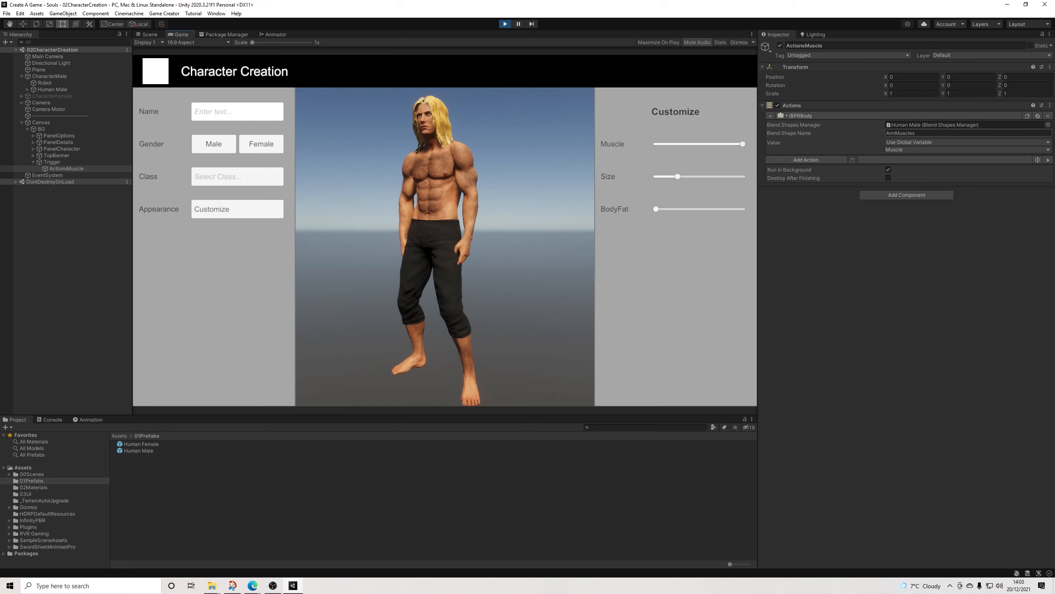
mouse_move(743, 144)
left_mouse_down()
mouse_move(655, 144)
mouse_move(743, 143)
left_mouse_up()
left_click_drag(742, 144, 713, 144)
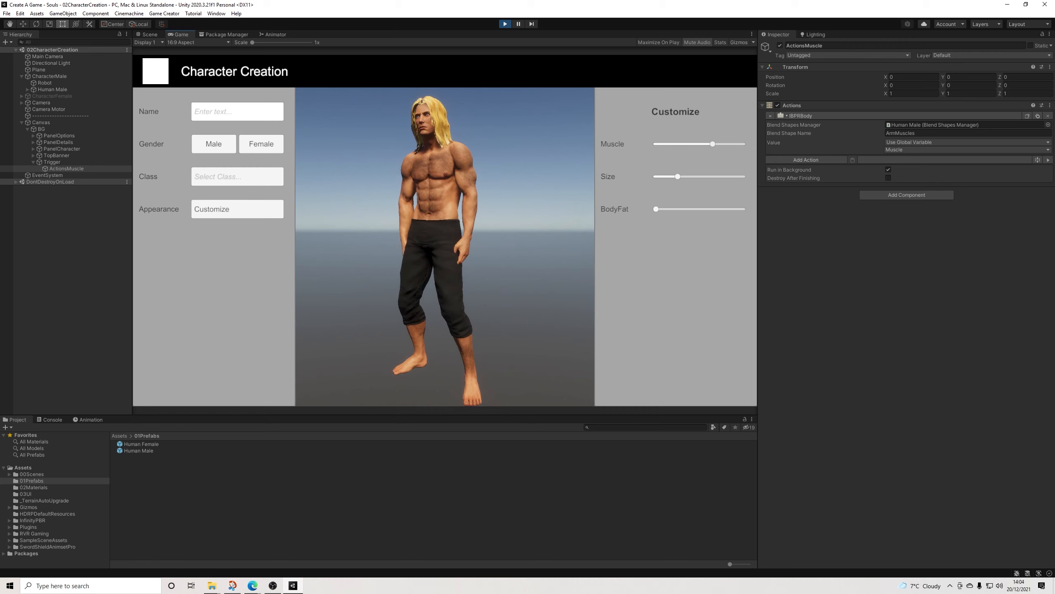
left_click_drag(713, 144, 679, 144)
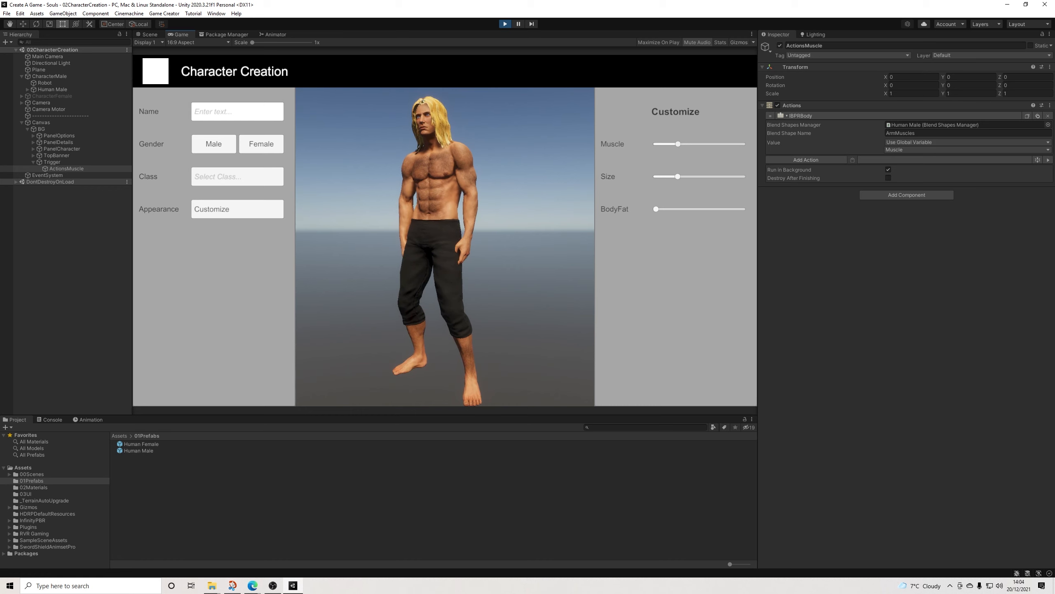
key("ctrl+p")
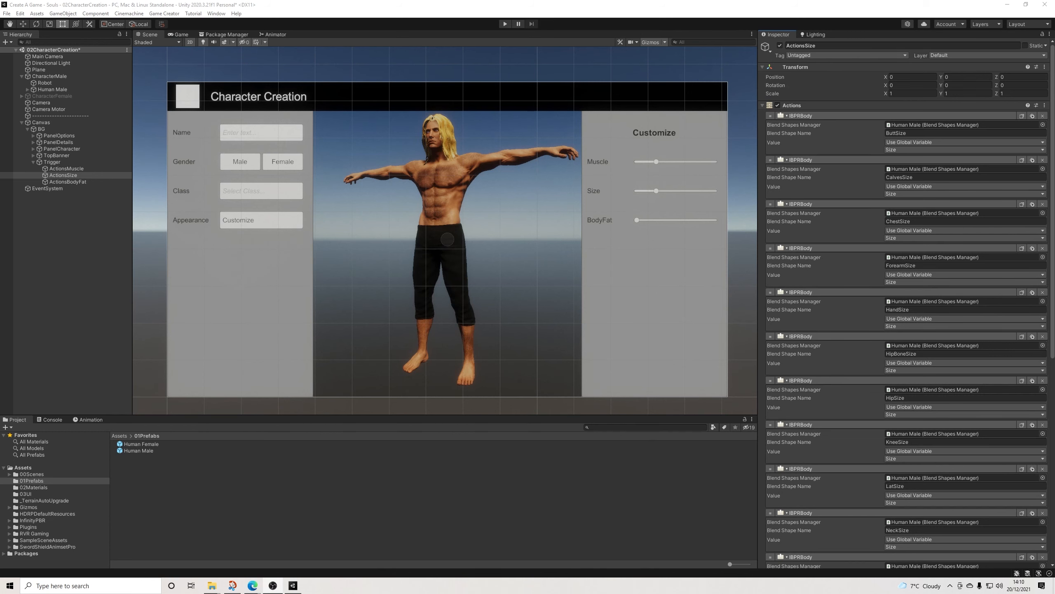
Step: Review the IBPRBody actions, their blend shape names and global variables in ActionsSize, ActionsBodyFat and ActionsMuscle
scroll(905, 304, "down", 10)
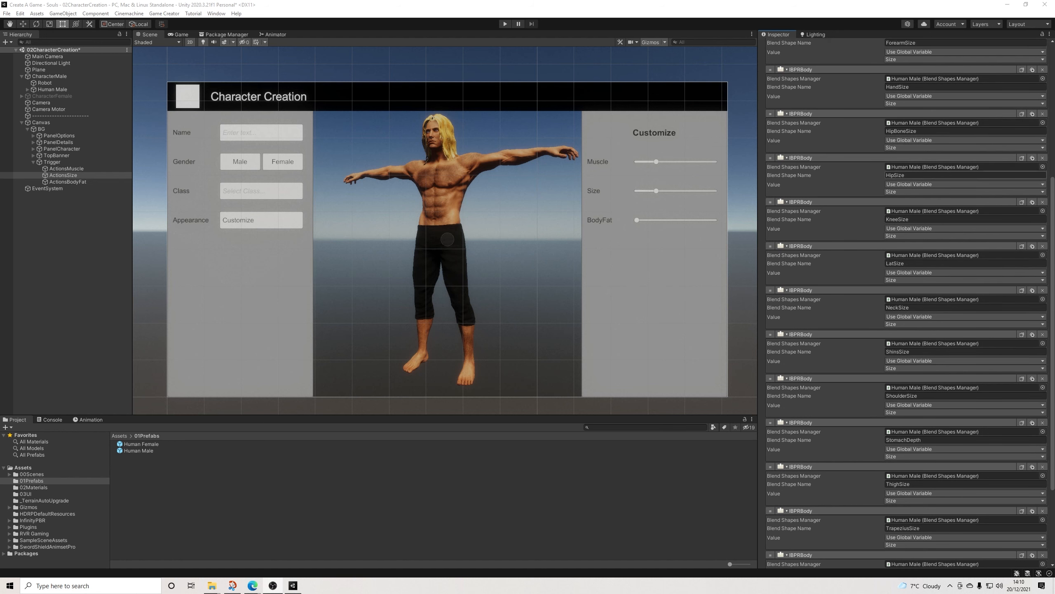
scroll(906, 304, "up", 10)
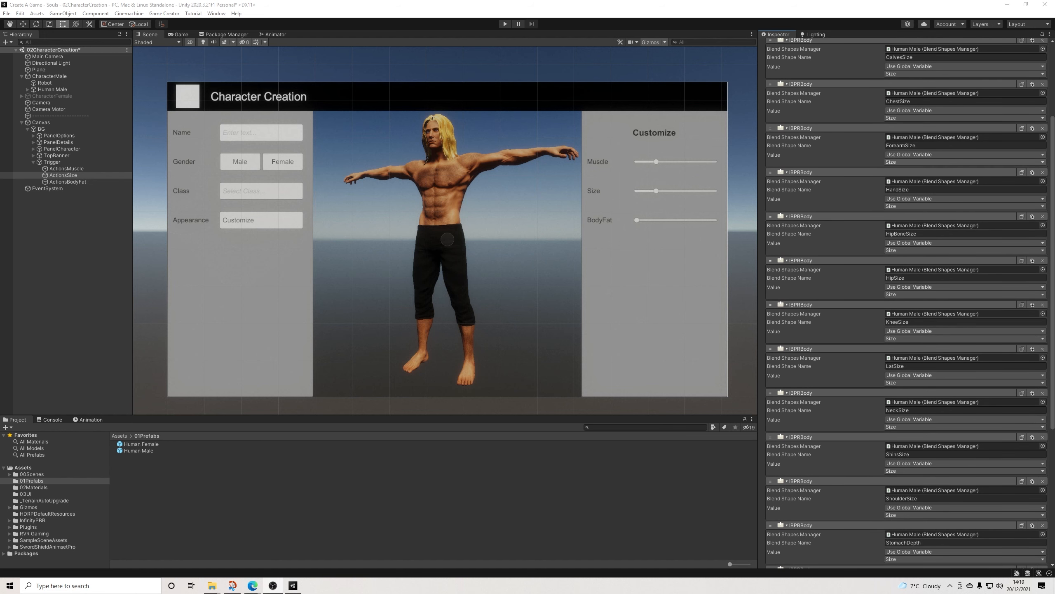
left_click(66, 182)
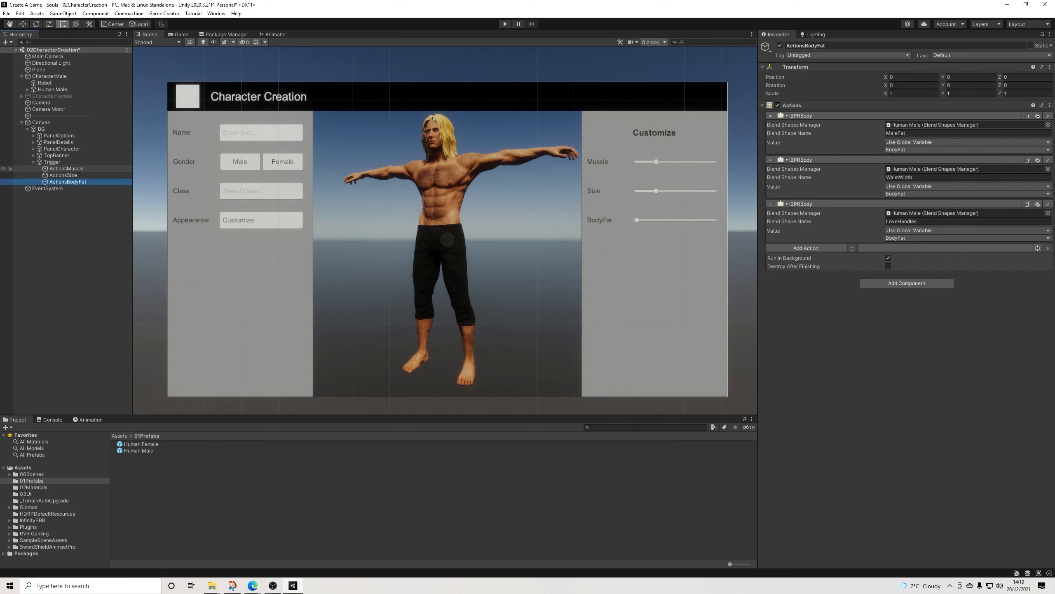
left_click(63, 175)
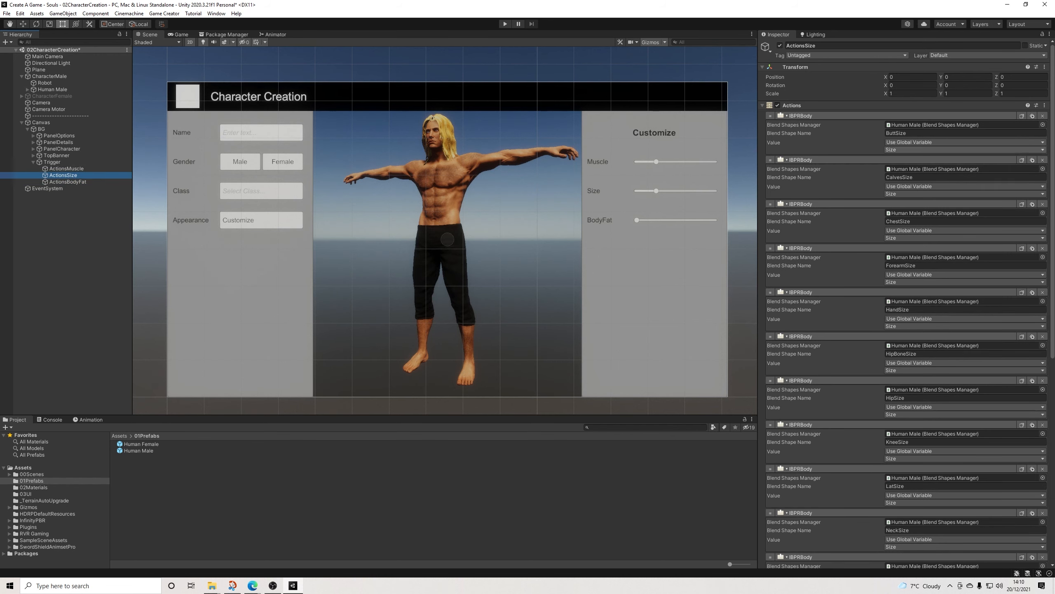
scroll(955, 258, "down", 5)
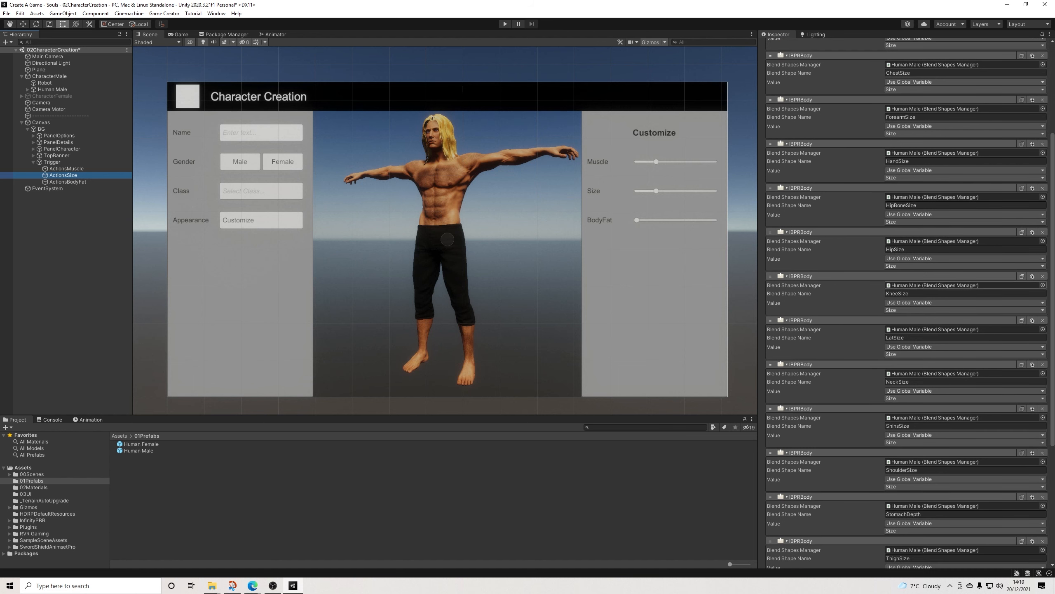
scroll(956, 291, "down", 6)
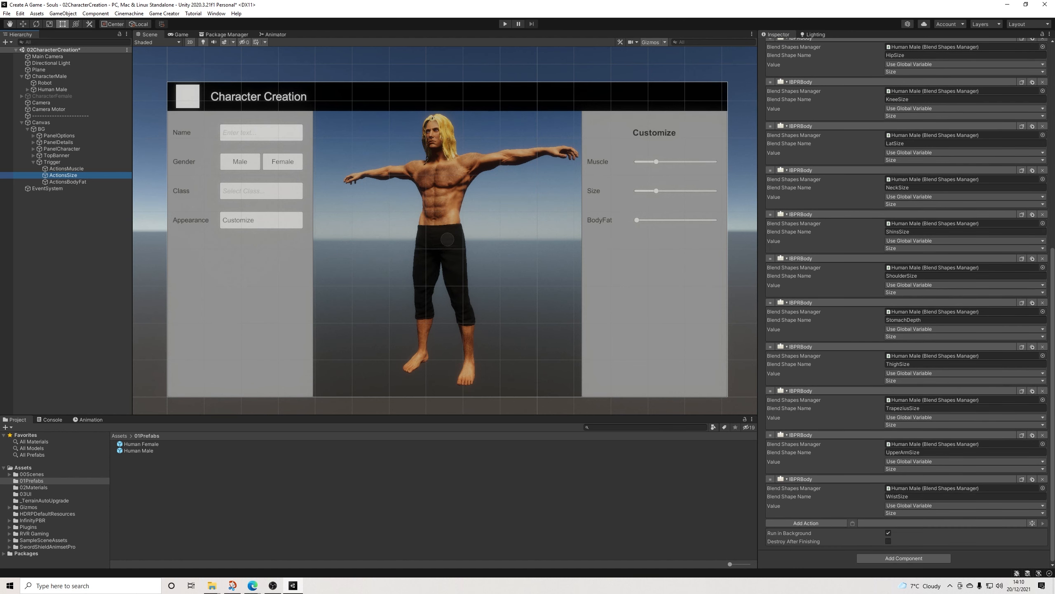
scroll(956, 208, "up", 11)
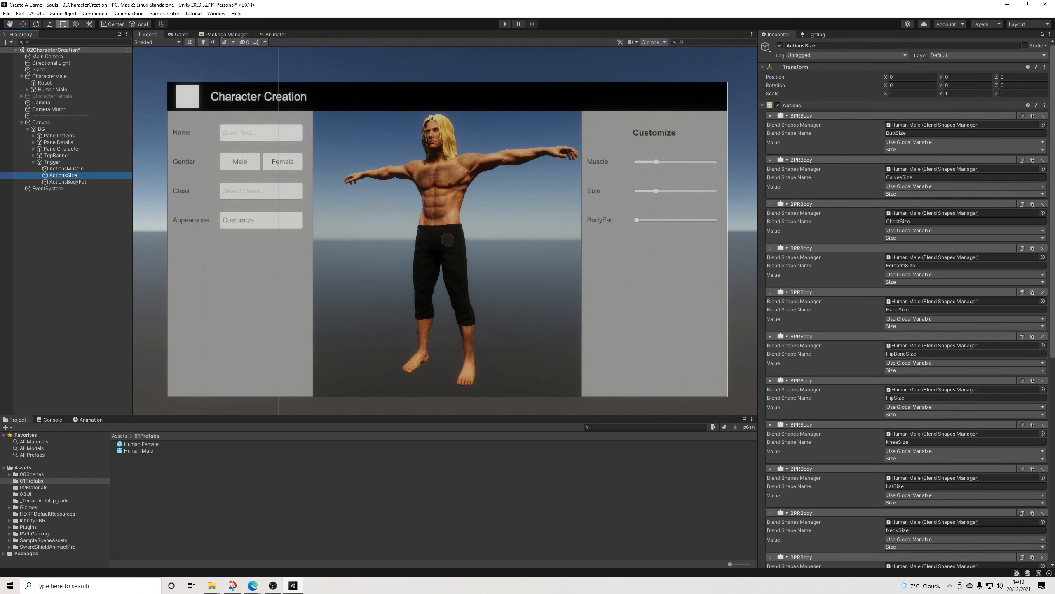
scroll(905, 304, "down", 11)
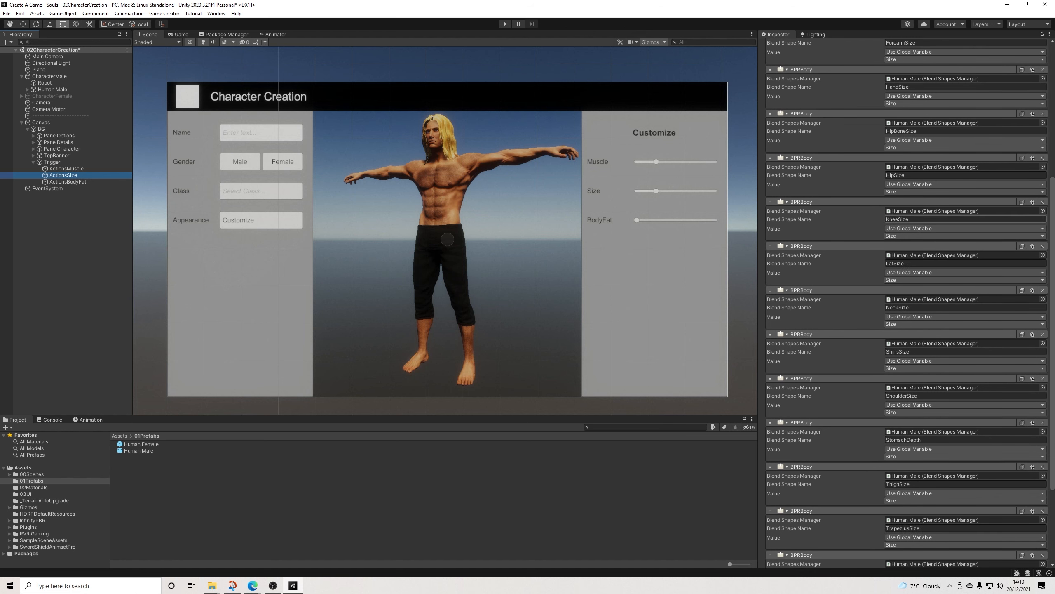
scroll(906, 303, "up", 11)
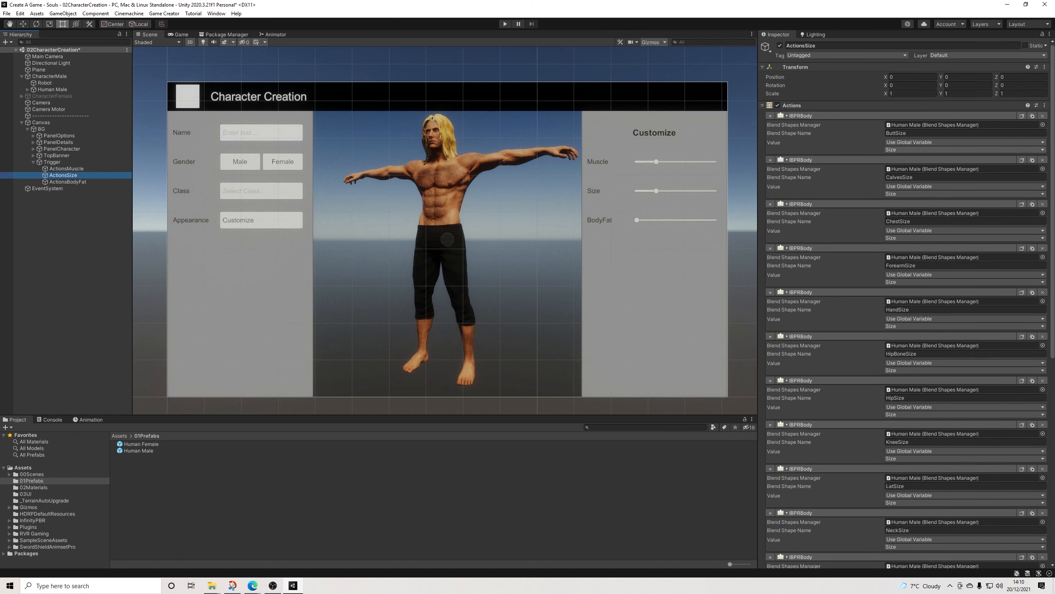
scroll(906, 354, "down", 11)
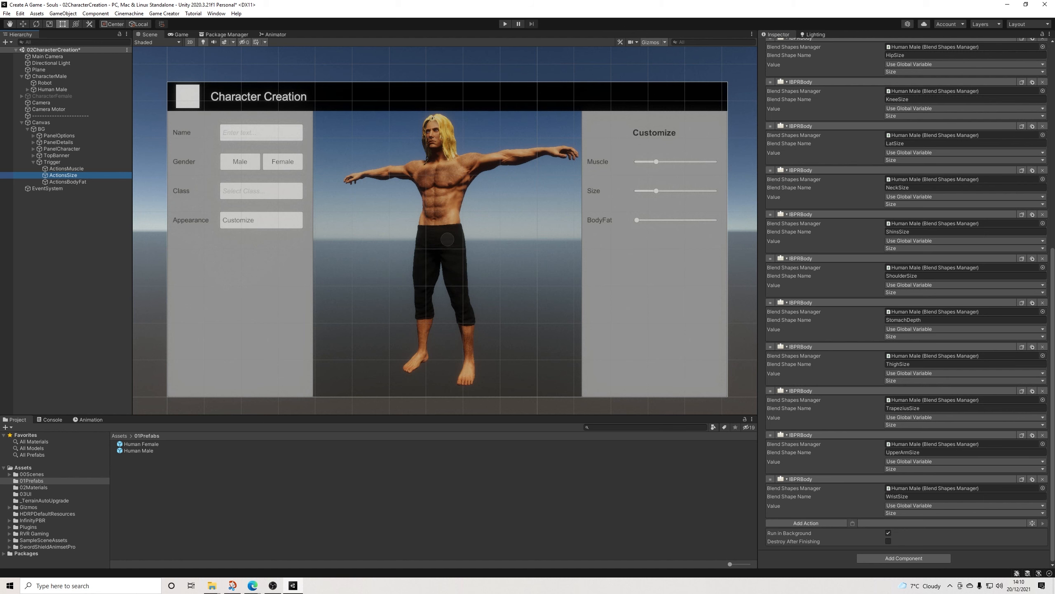
scroll(905, 304, "up", 11)
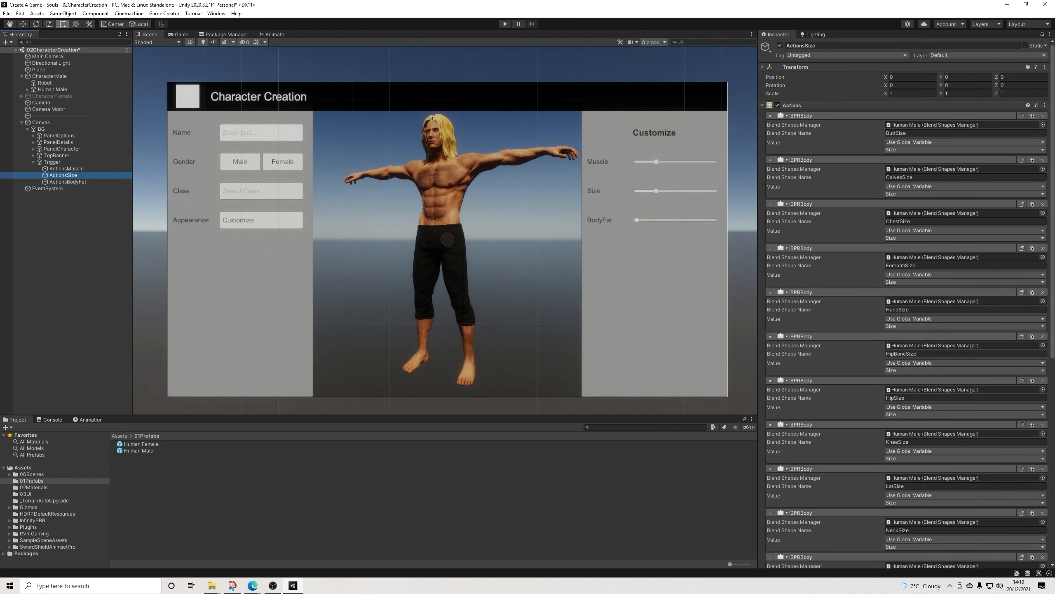
left_click(66, 169)
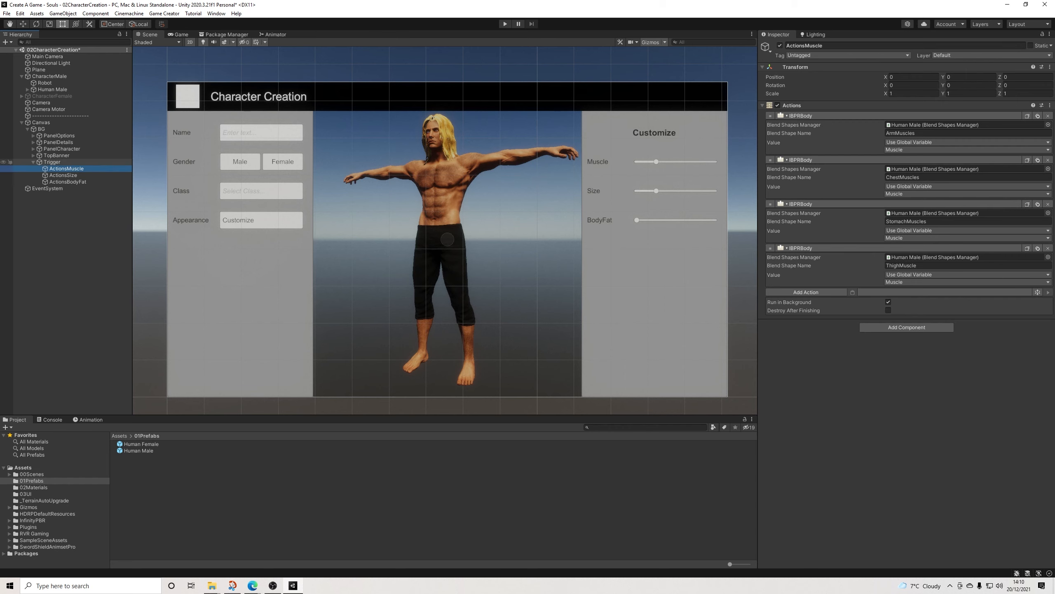
Step: Assign ActionsSize to the second Trigger component of the Trigger object and ActionsBodyFat to the third
left_click(52, 162)
left_click_drag(63, 175, 827, 232)
left_click_drag(68, 182, 827, 303)
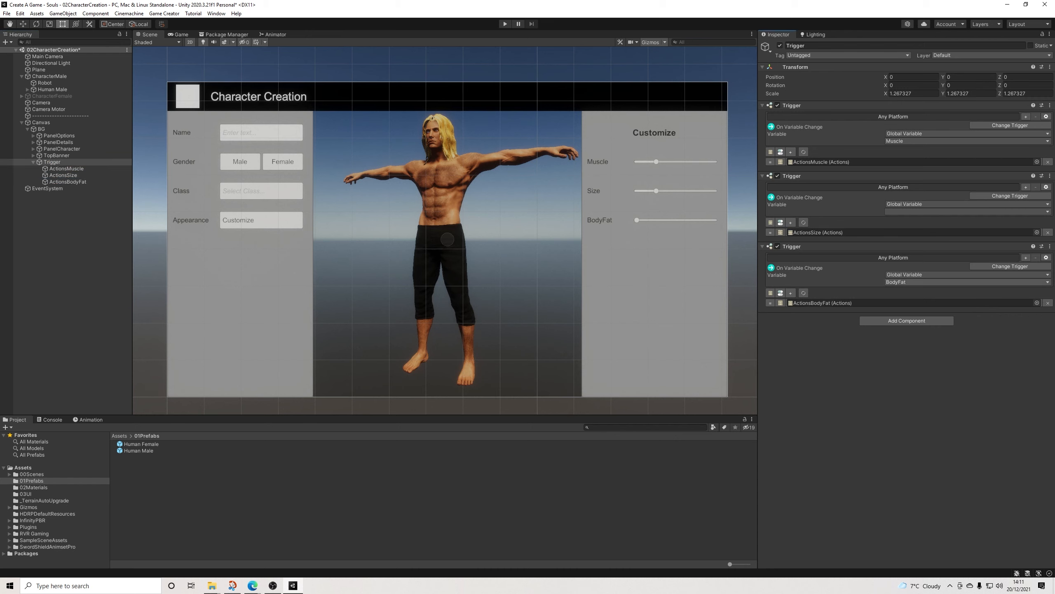
Step: Set the watched global variable to BodyFat in the third Trigger component and to Size in the second
left_click(957, 282)
left_click(935, 331)
left_click(969, 212)
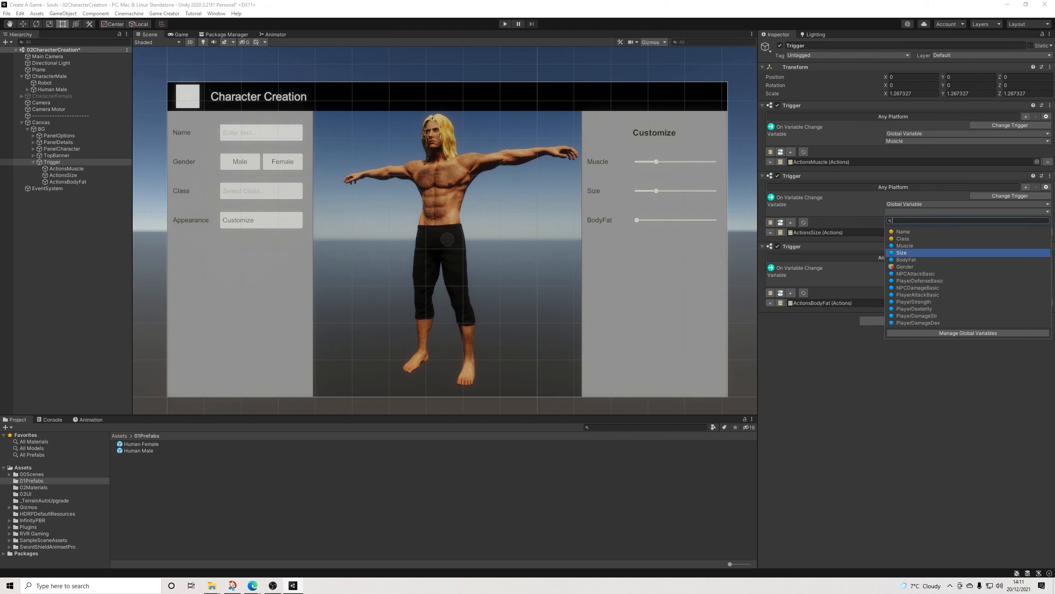
left_click(901, 252)
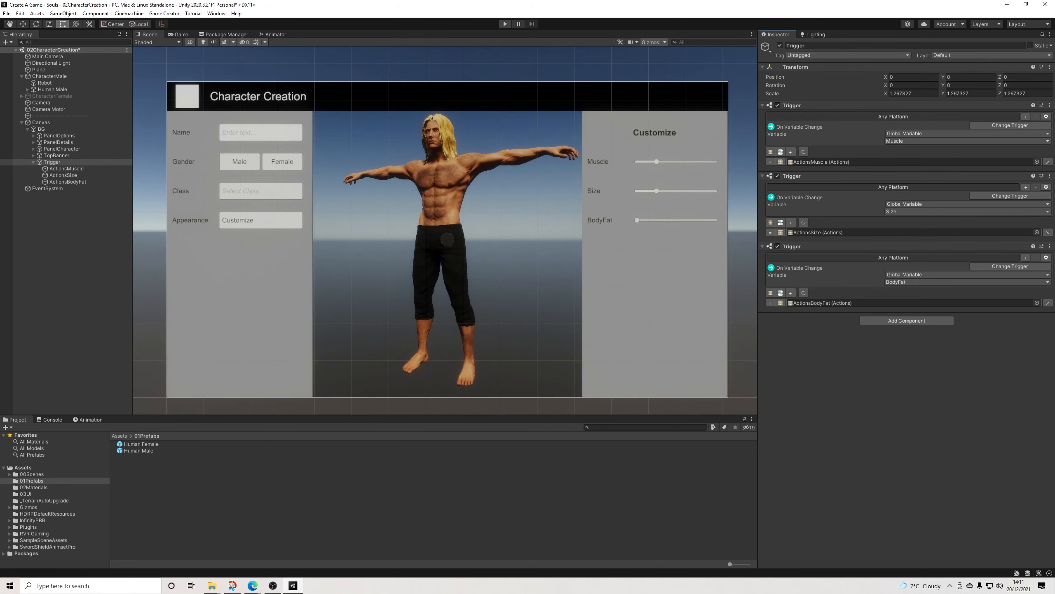
Step: Test the Muscle, Size and BodyFat sliders on the male character in play mode, and end play mode
key("ctrl+p")
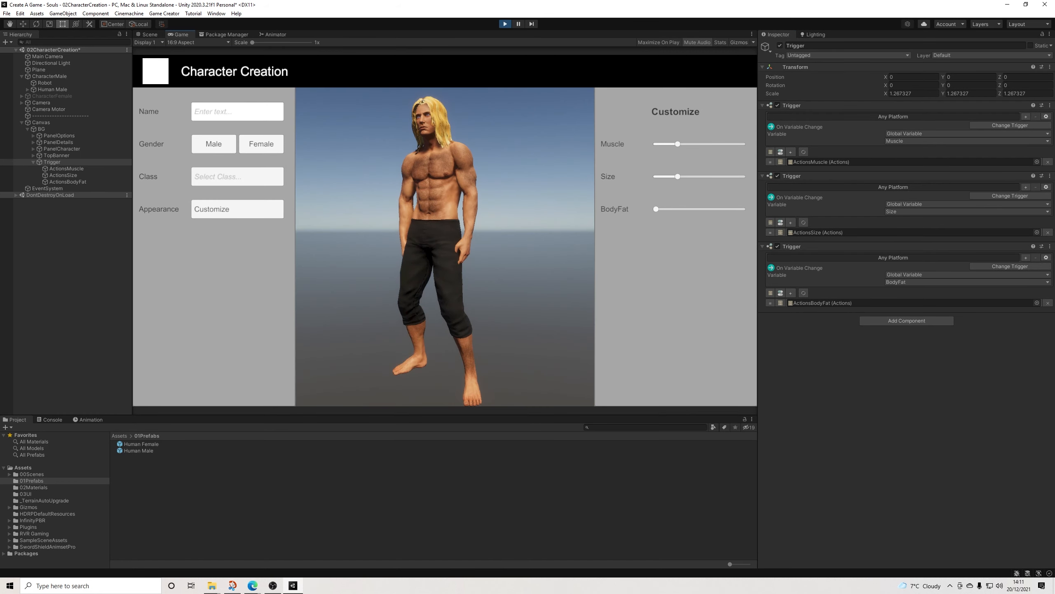
left_click_drag(677, 144, 739, 144)
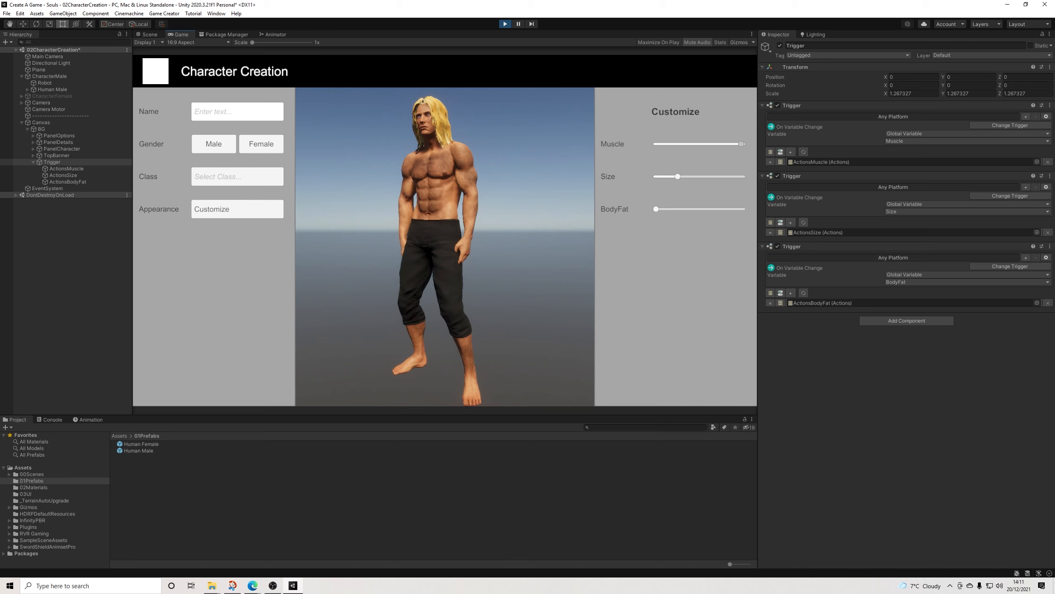
mouse_move(674, 177)
left_mouse_down()
mouse_move(656, 176)
mouse_move(733, 176)
mouse_move(655, 176)
mouse_move(678, 177)
left_mouse_up()
mouse_move(656, 209)
left_mouse_down()
mouse_move(741, 209)
mouse_move(656, 208)
mouse_move(675, 209)
left_mouse_up()
left_click_drag(742, 144, 656, 143)
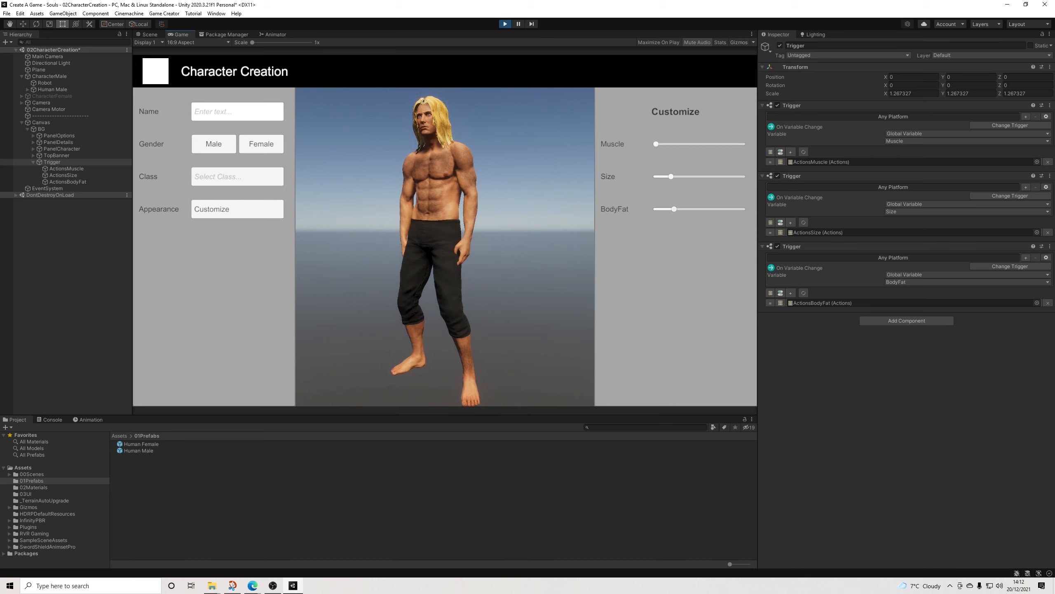
mouse_move(674, 209)
left_mouse_down()
mouse_move(738, 208)
mouse_move(656, 208)
mouse_move(743, 209)
mouse_move(659, 208)
left_mouse_up()
left_click_drag(656, 144, 743, 143)
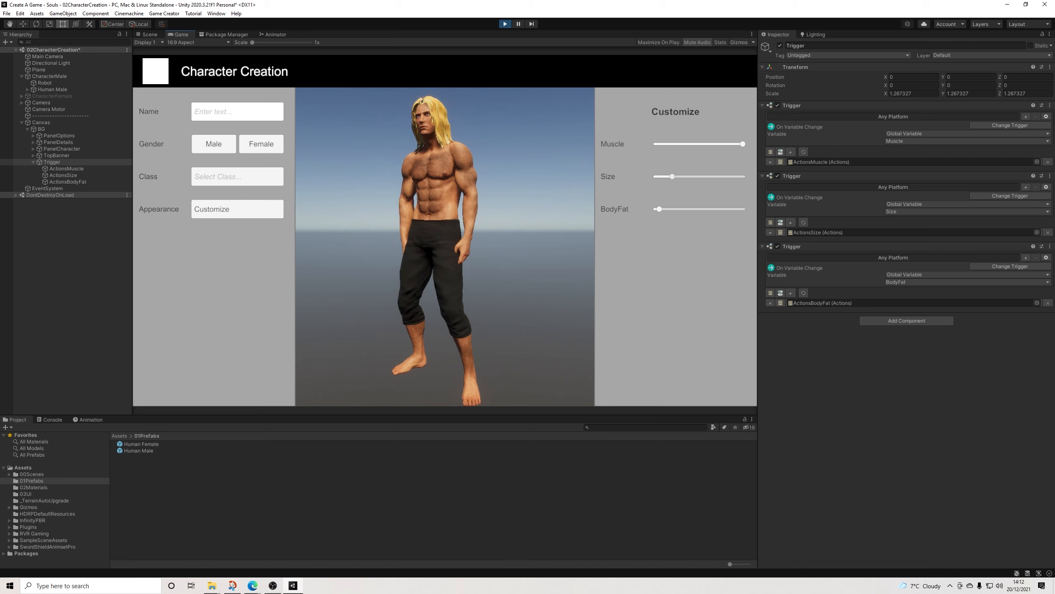
key("ctrl+p")
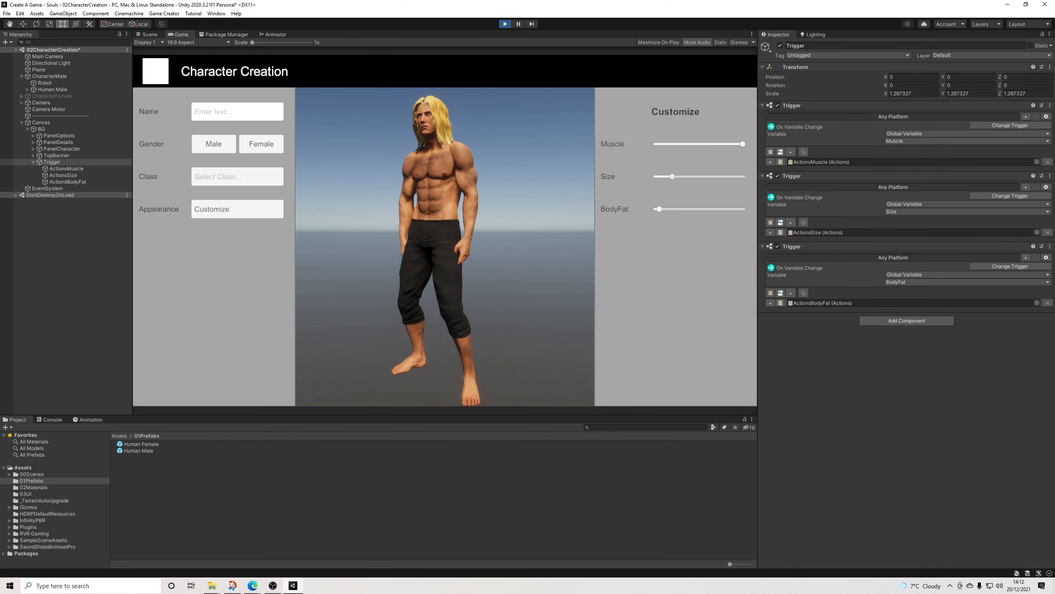
Step: Rename the CustomizeDetails object under PanelDetails to CustomizeDetailsMale
scroll(482, 161, "down", 1)
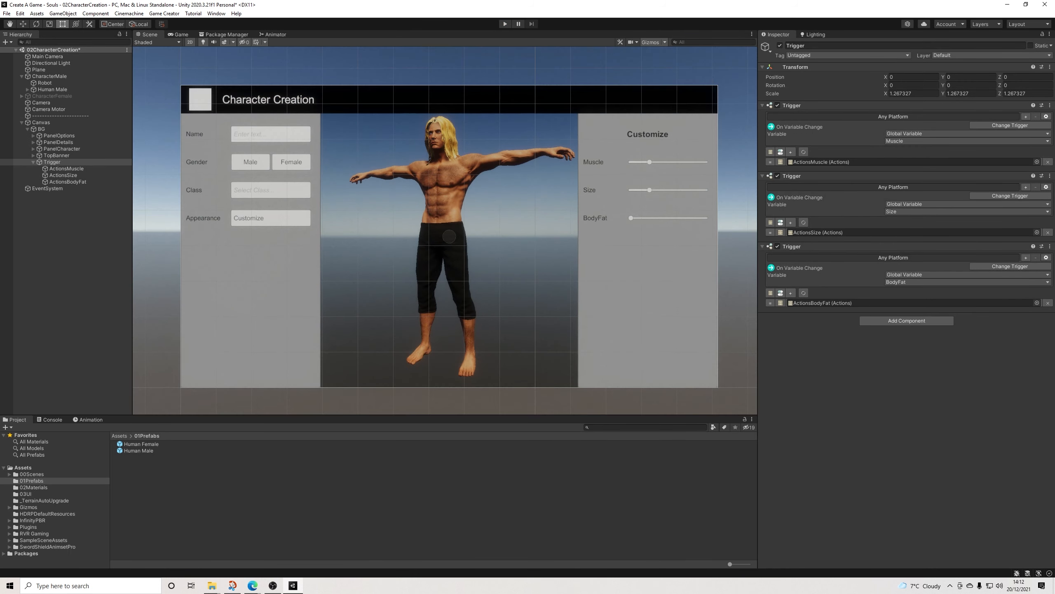
scroll(483, 162, "up", 3)
scroll(482, 161, "down", 1)
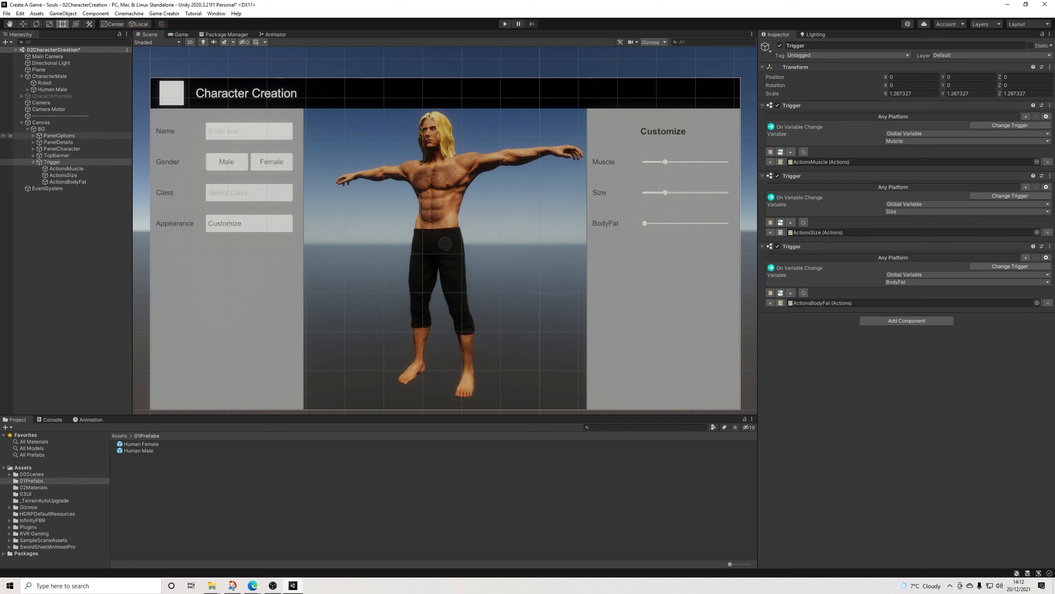
left_click(664, 244)
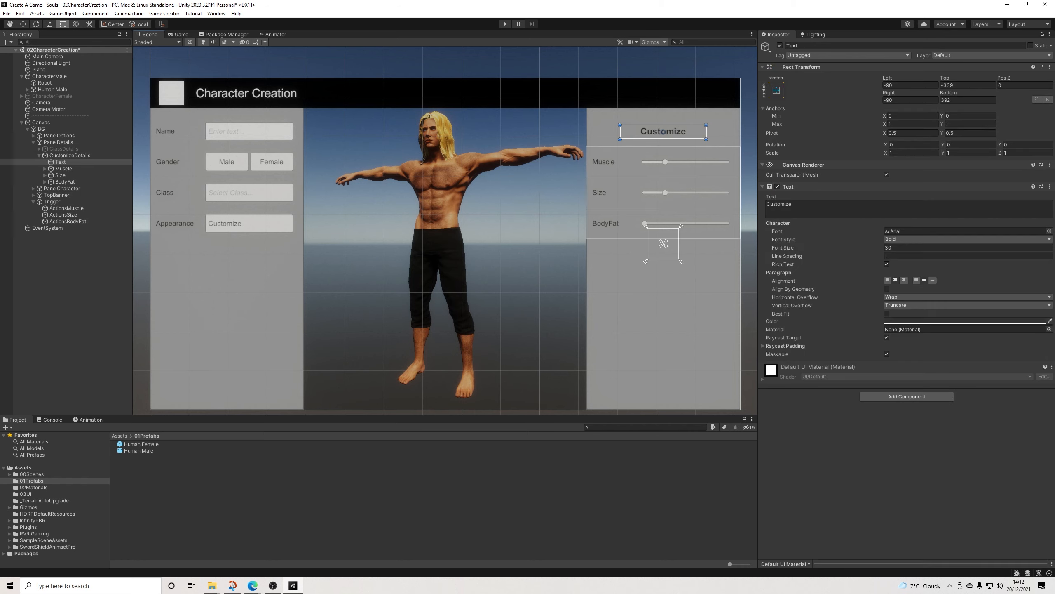
left_click(808, 46)
double_click(808, 46)
key("End")
type("Male")
key("Return")
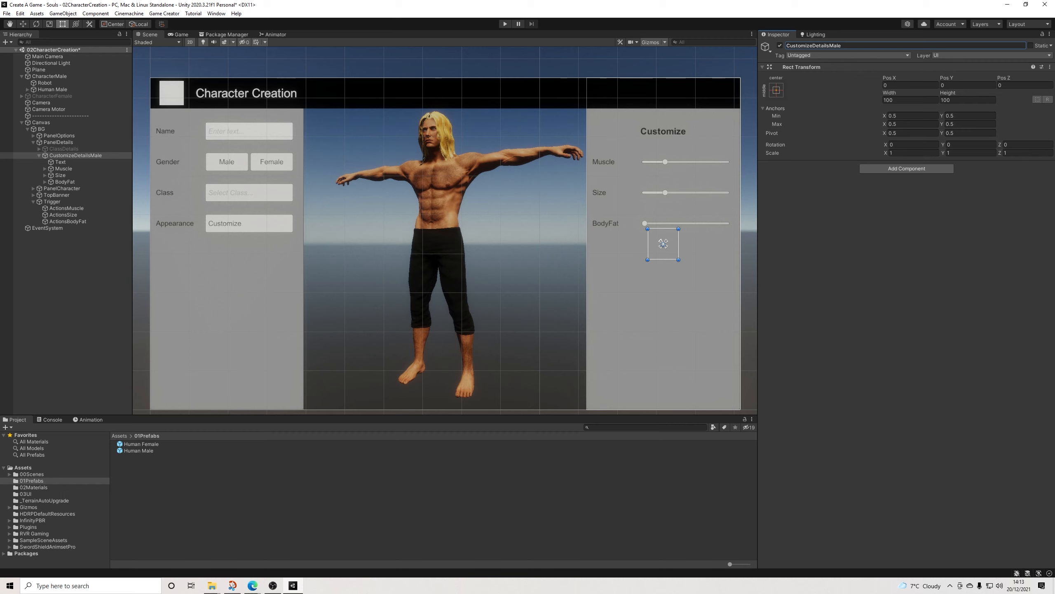
left_click(69, 274)
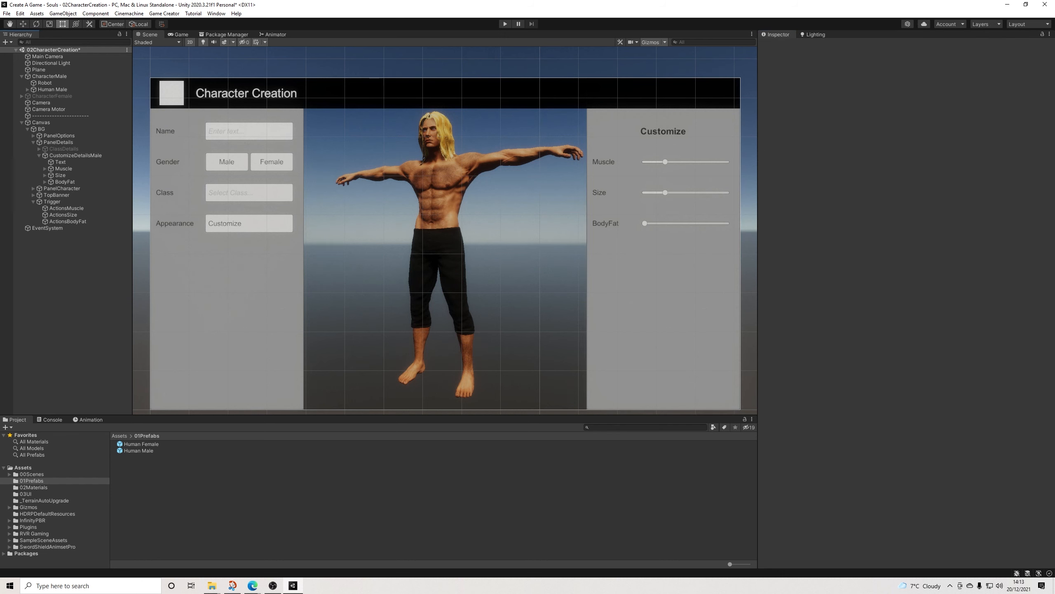
Step: Import the Flexible Color Picker package into the project and return to the scene view
left_click(227, 34)
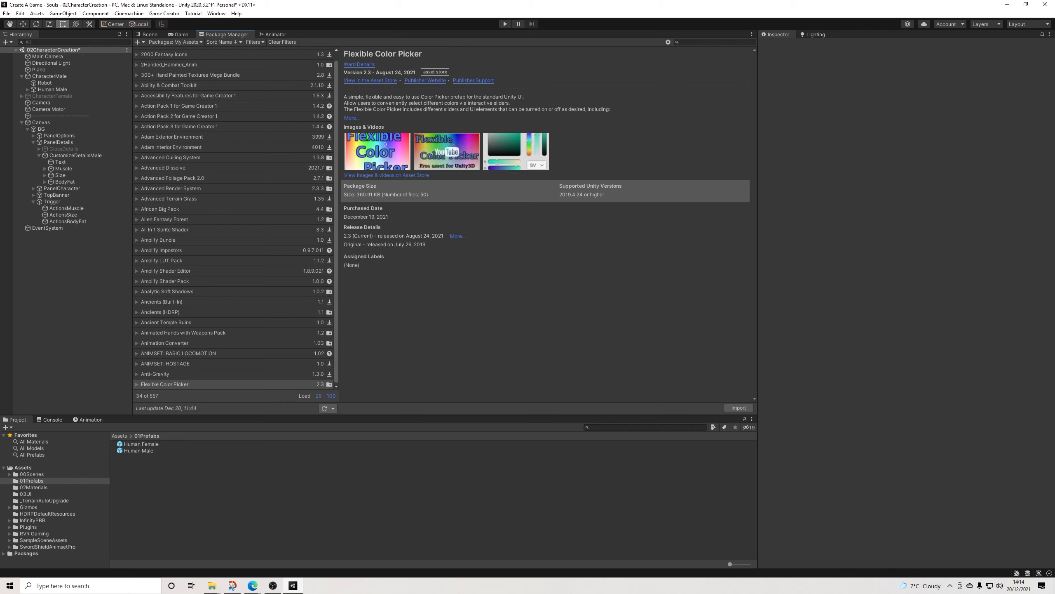
left_click(739, 408)
left_click(791, 483)
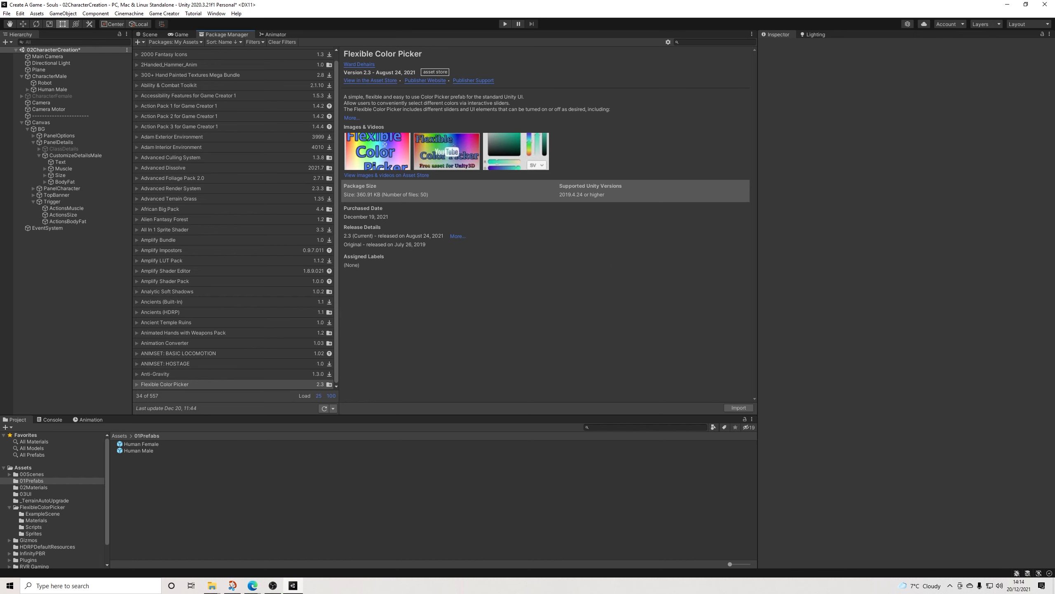
left_click(147, 35)
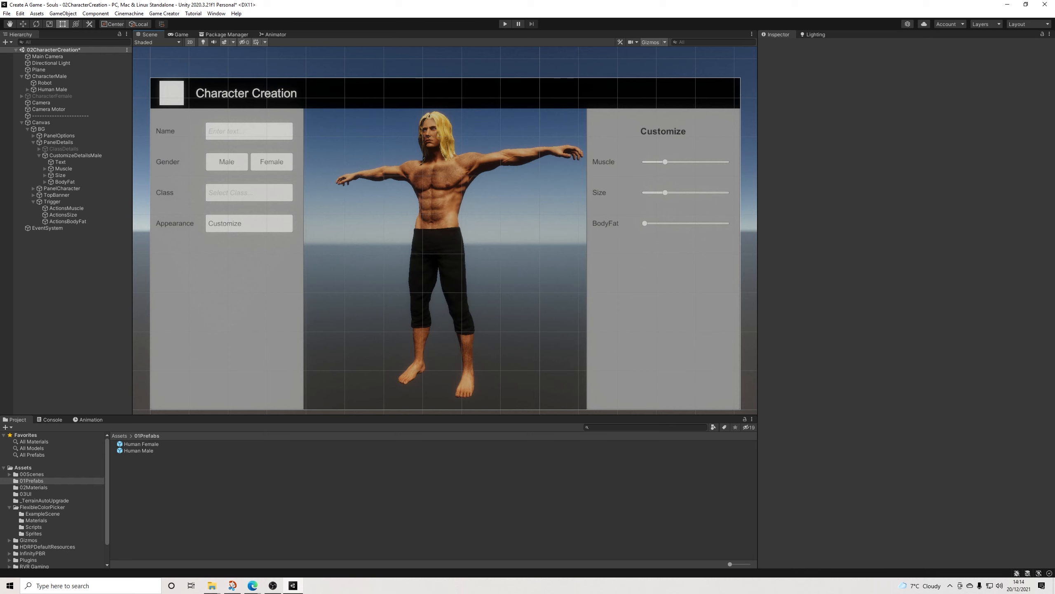
Step: Duplicate the BodyFat row under CustomizeDetailsMale and place the copy directly below it, at Pos Y -34
middle_click_drag(445, 249, 439, 231)
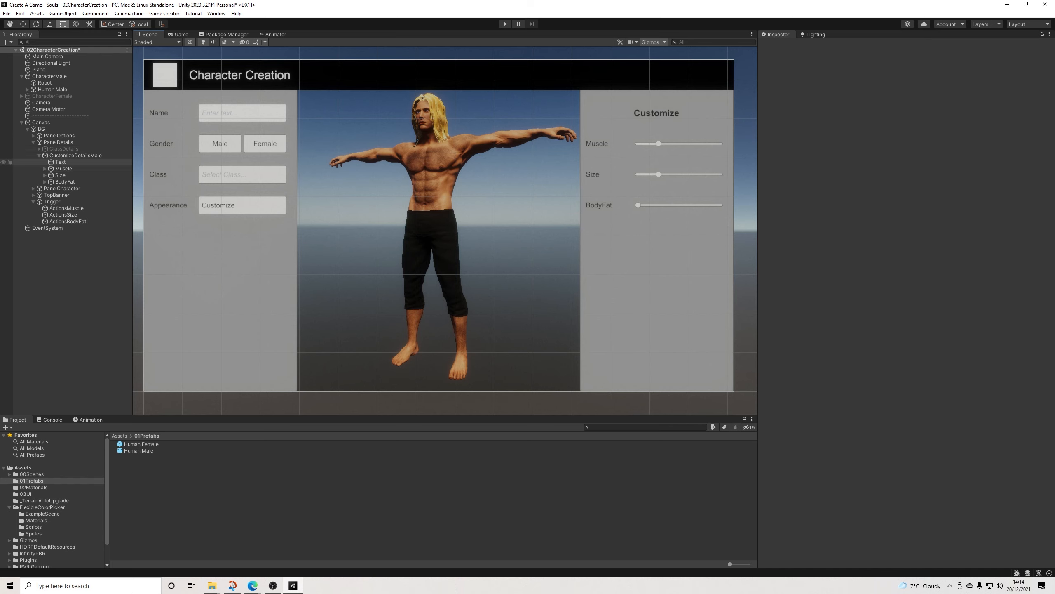
left_click(52, 201)
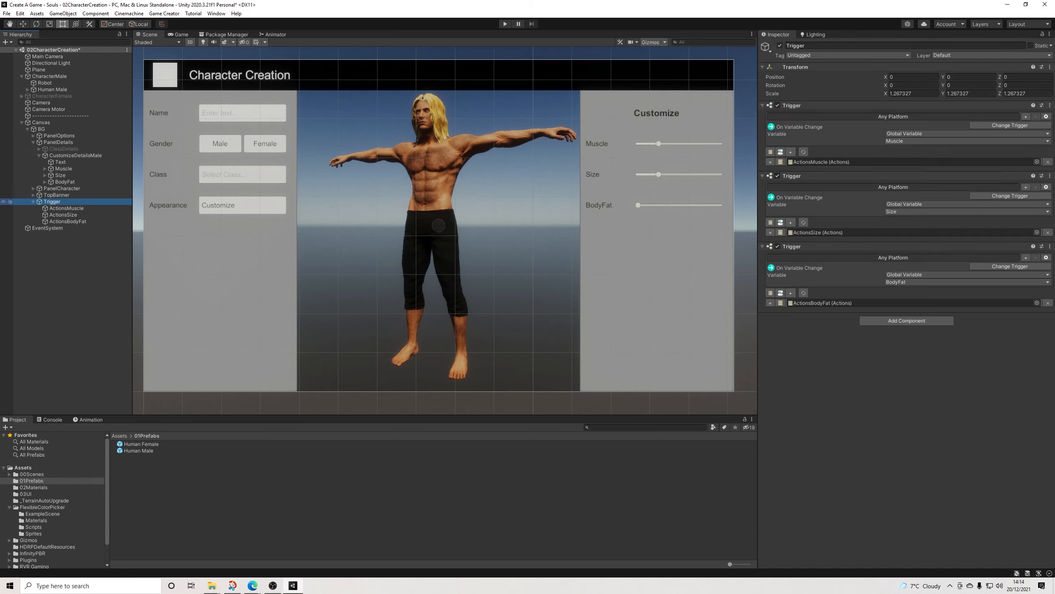
left_click(34, 202)
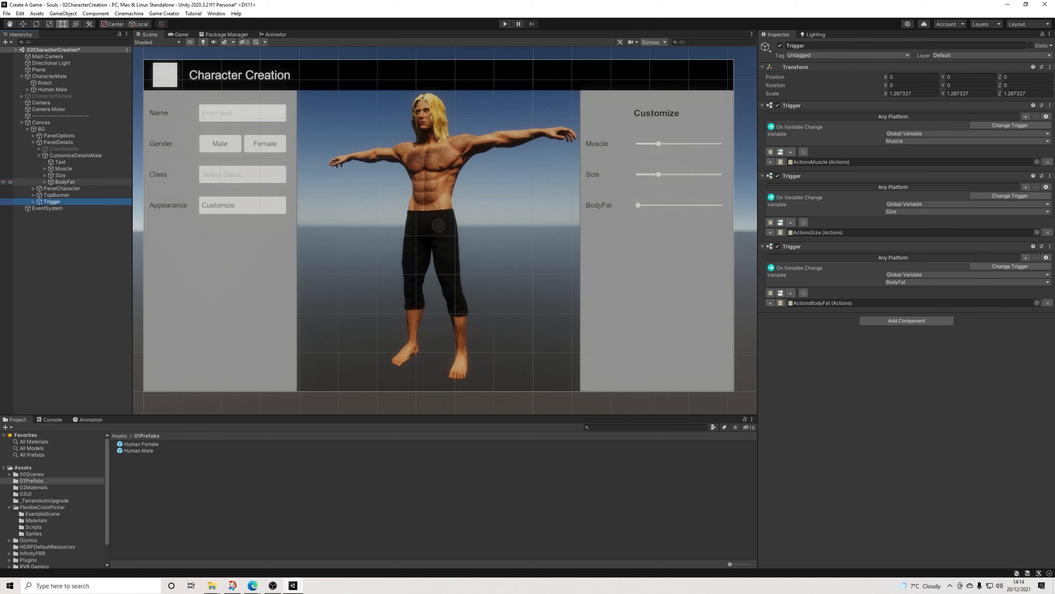
left_click(65, 182)
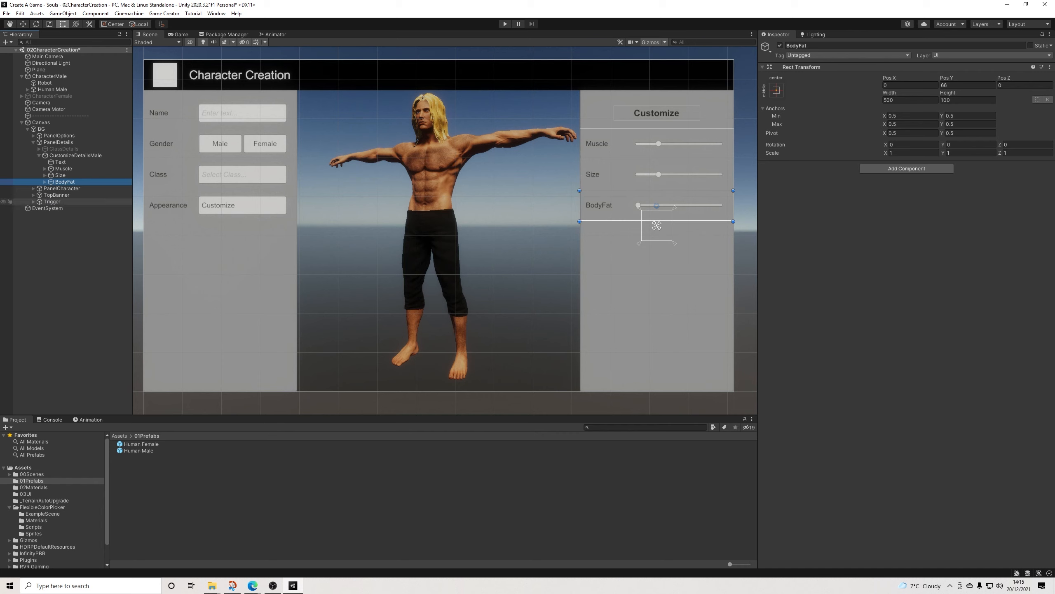
key("ctrl+d")
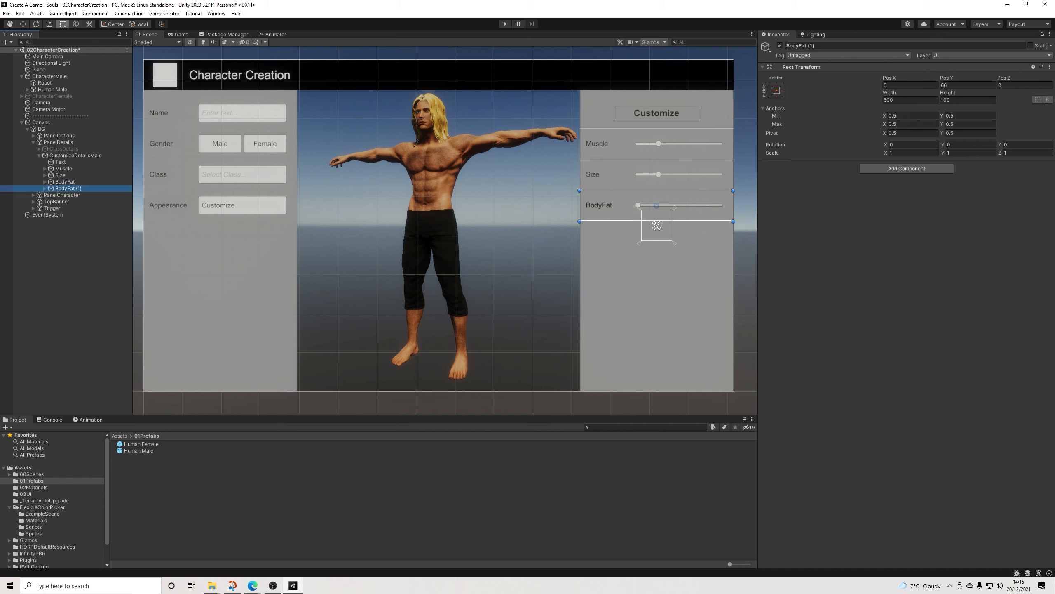
left_click_drag(674, 217, 673, 247)
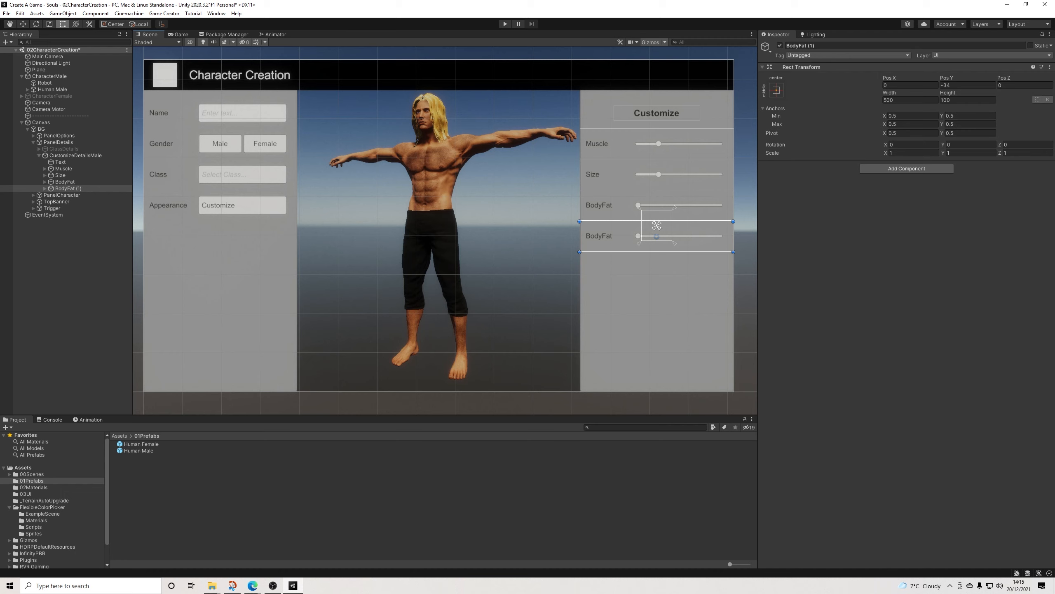
Step: Rename the copied BodyFat row to HairColor and set its label text to "Hair Color"
left_click(45, 189)
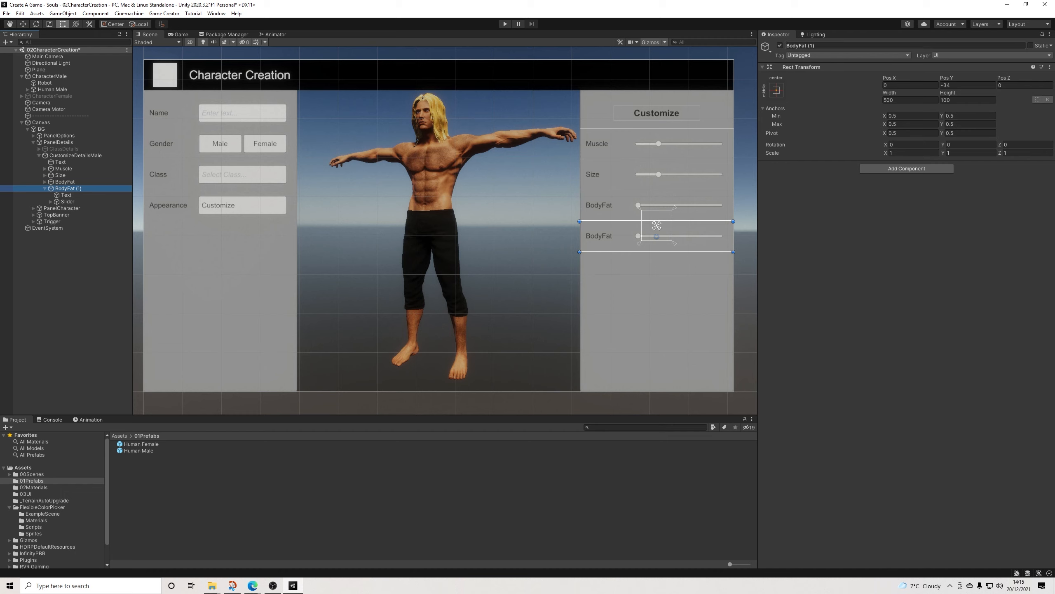
left_click(806, 46)
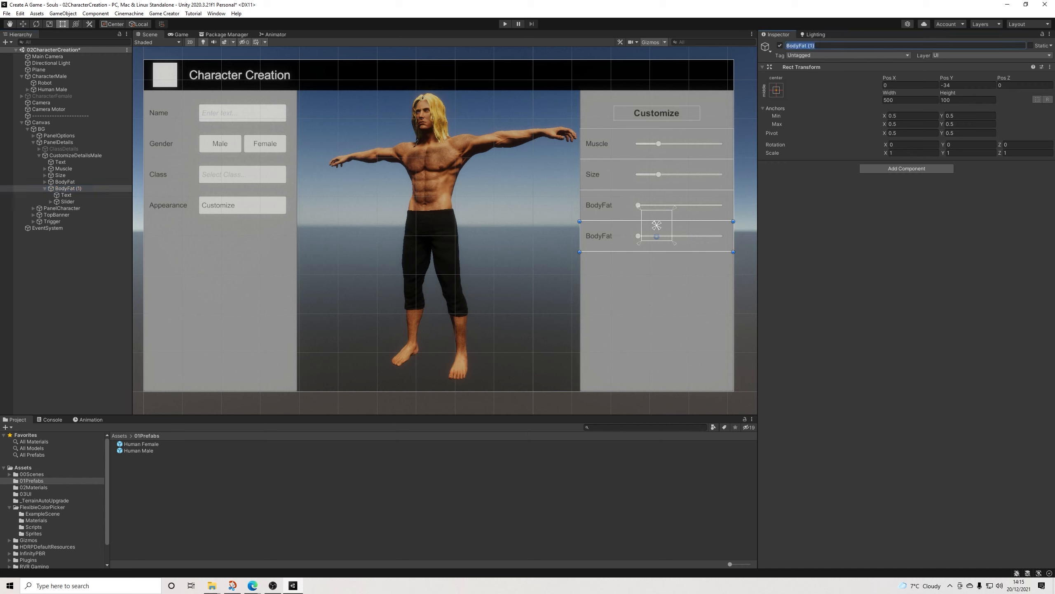
type("HairColor")
key("Return")
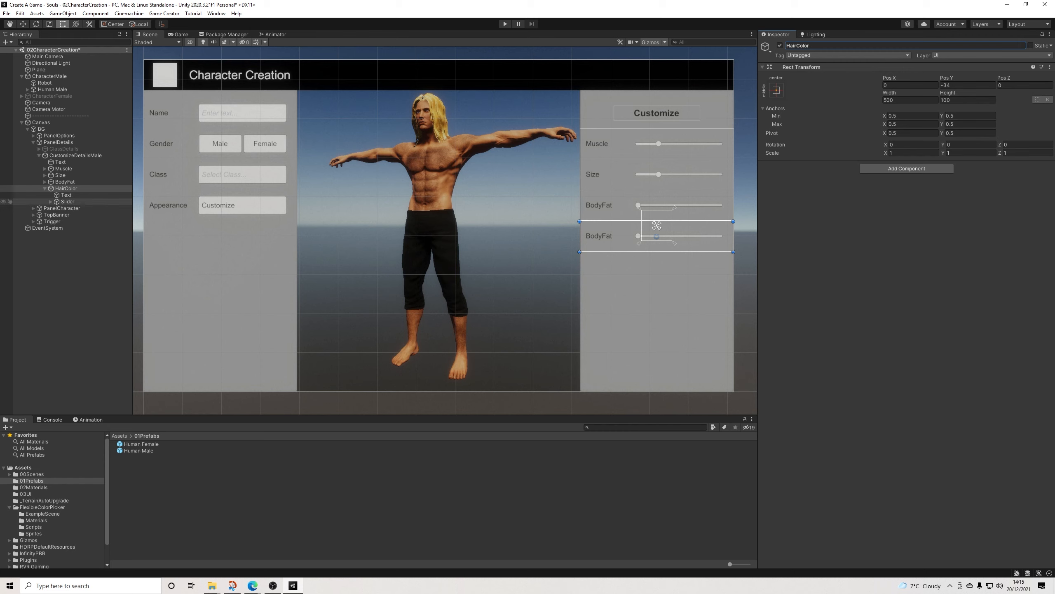
left_click(68, 202)
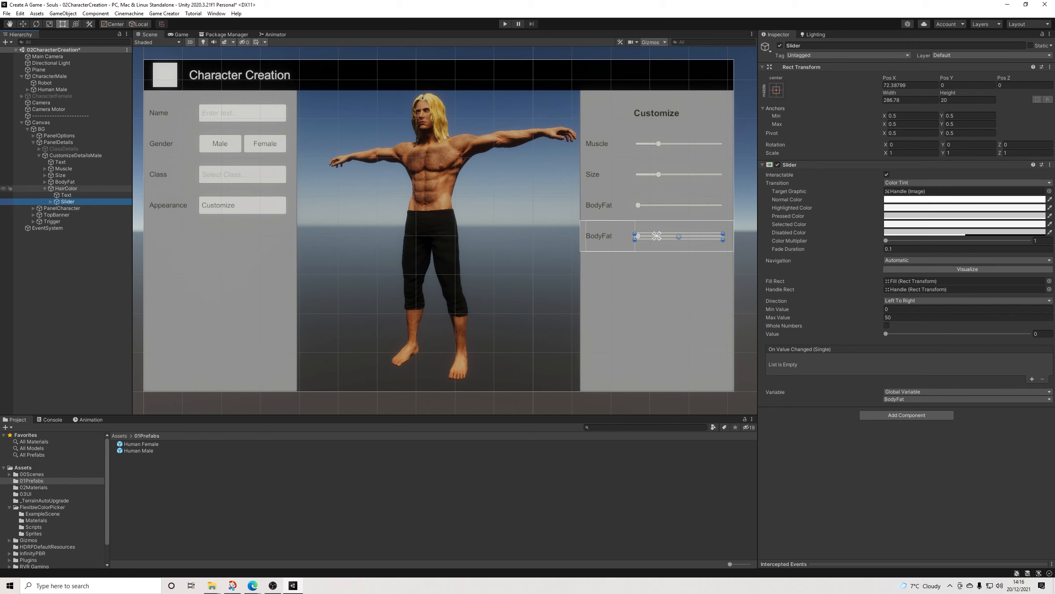
left_click(66, 195)
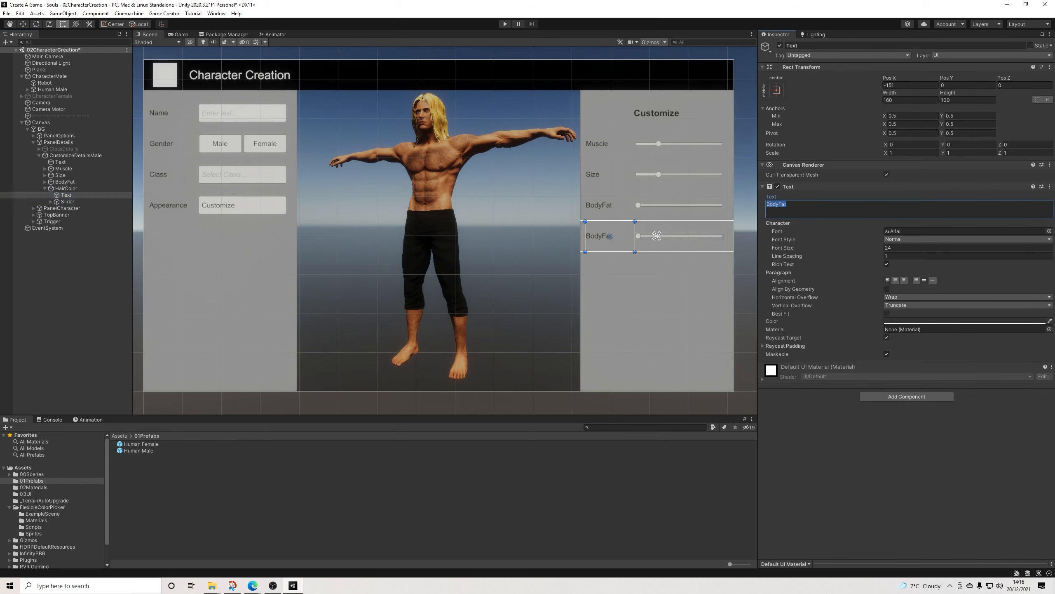
type("Hair Color")
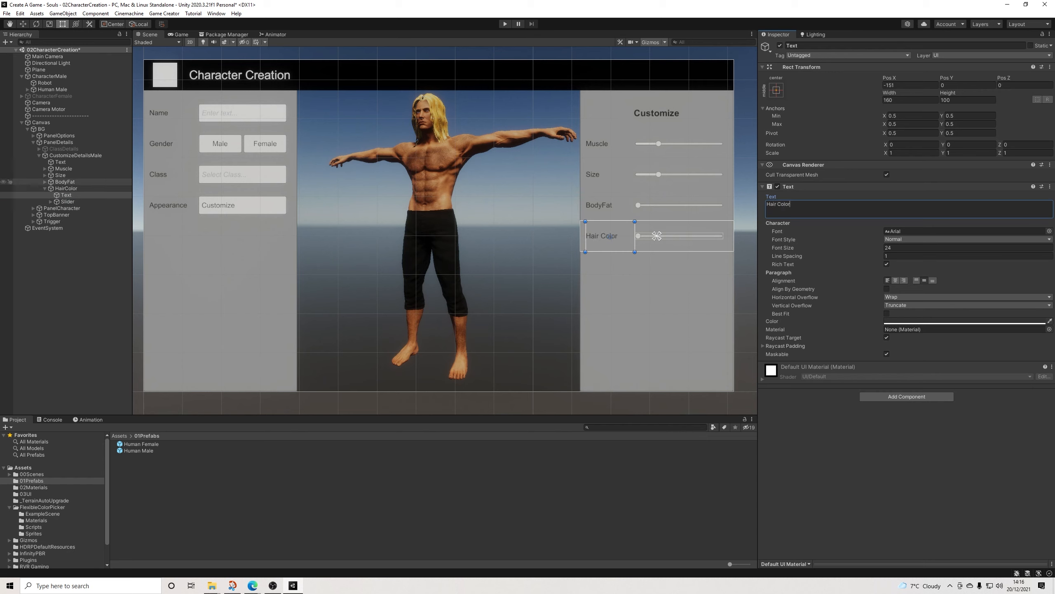
Step: Add the FlexibleColorPicker prefab as a child of the HairColor row and unpack the prefab
left_click(42, 507)
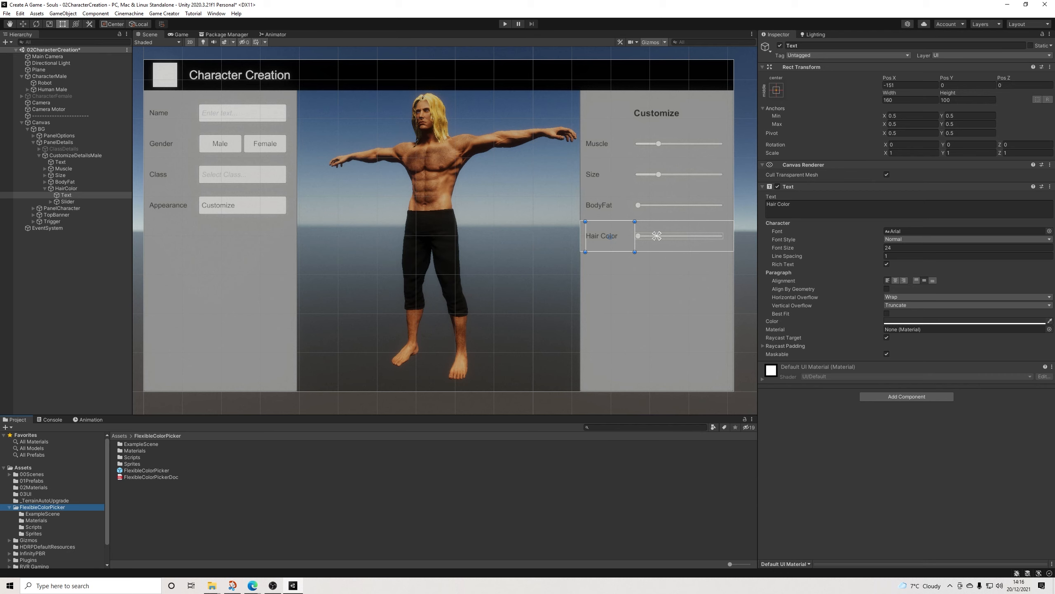
left_click_drag(146, 470, 67, 188)
left_click_drag(657, 236, 657, 236)
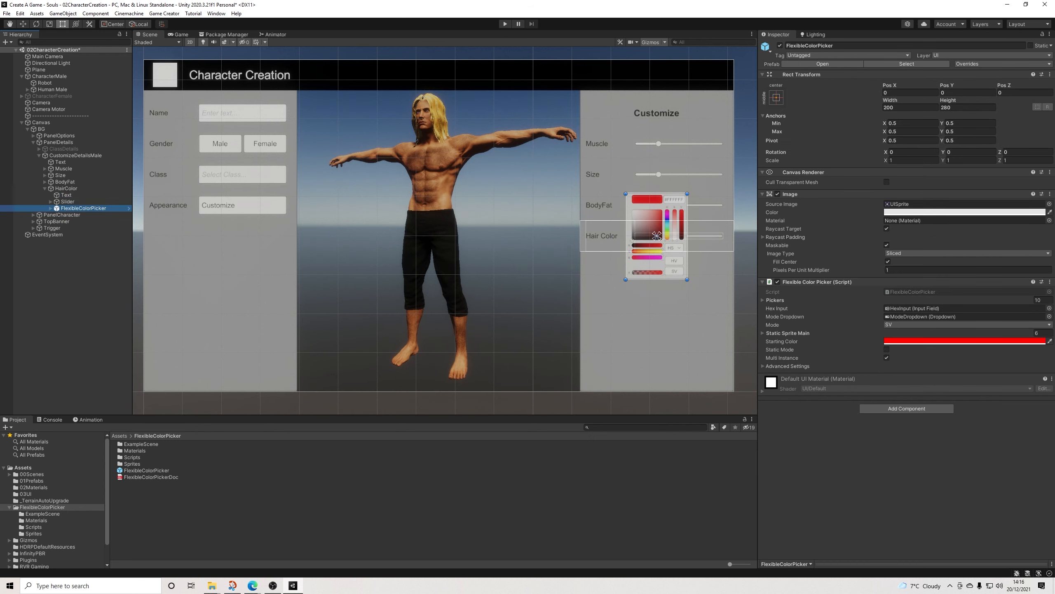
right_click(85, 208)
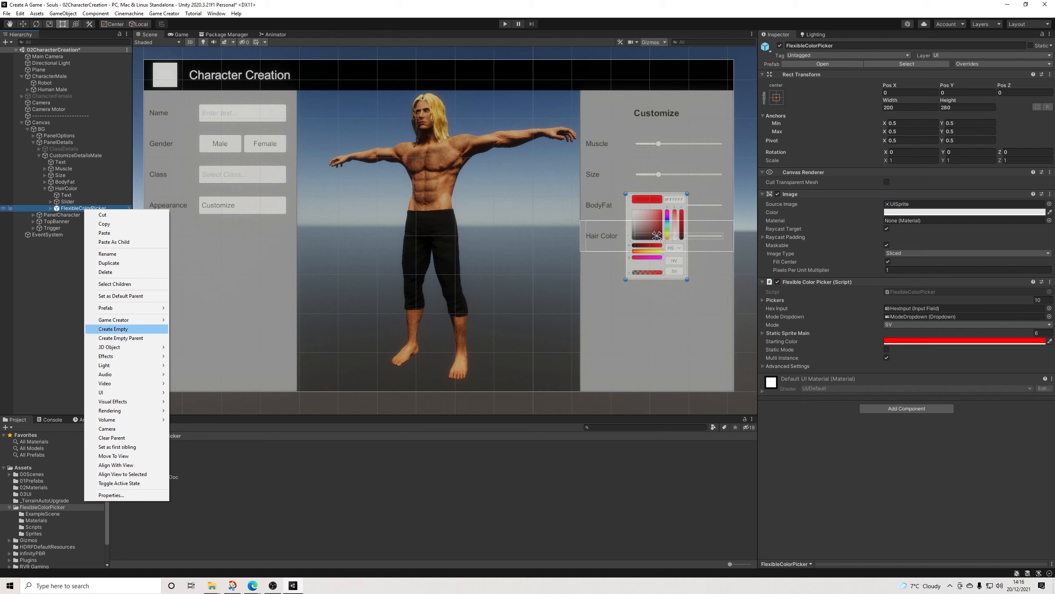
mouse_move(124, 307)
left_click(191, 344)
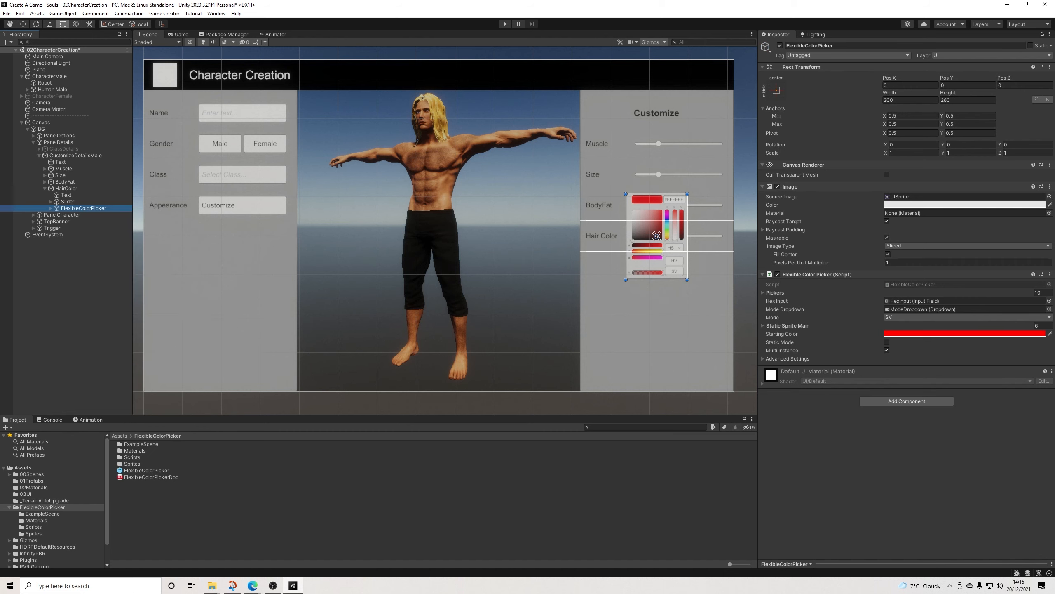
Step: Rename the FlexibleColorPicker object to HairColor and lower it below the BodyFat slider, to about X 7.7, Y -97.8
left_click(839, 46)
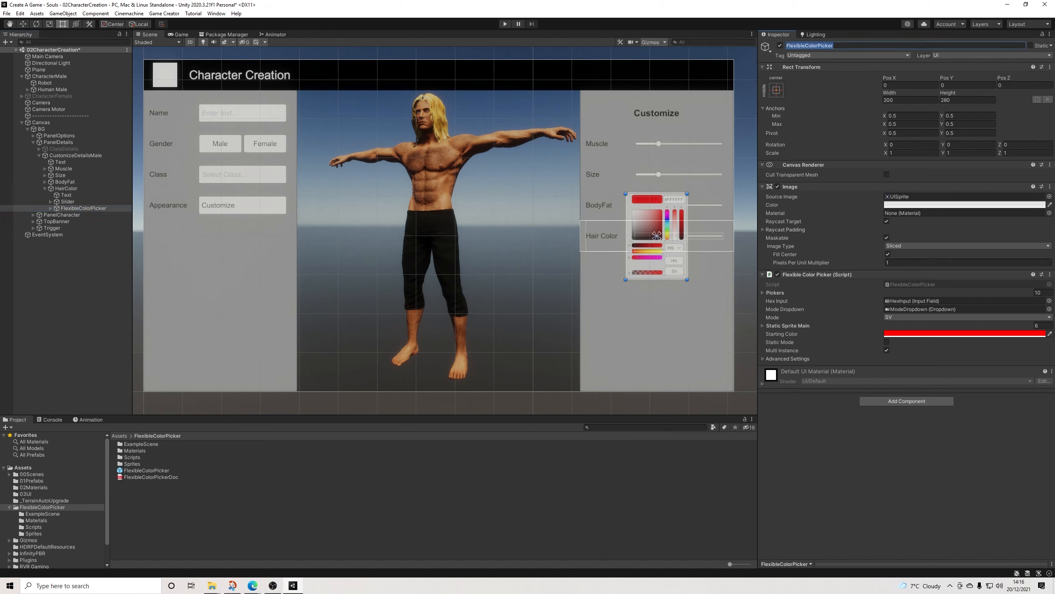
type("HairColor")
key("Return")
scroll(670, 249, "up", 8)
middle_click_drag(675, 254, 552, 261)
scroll(561, 270, "up", 6)
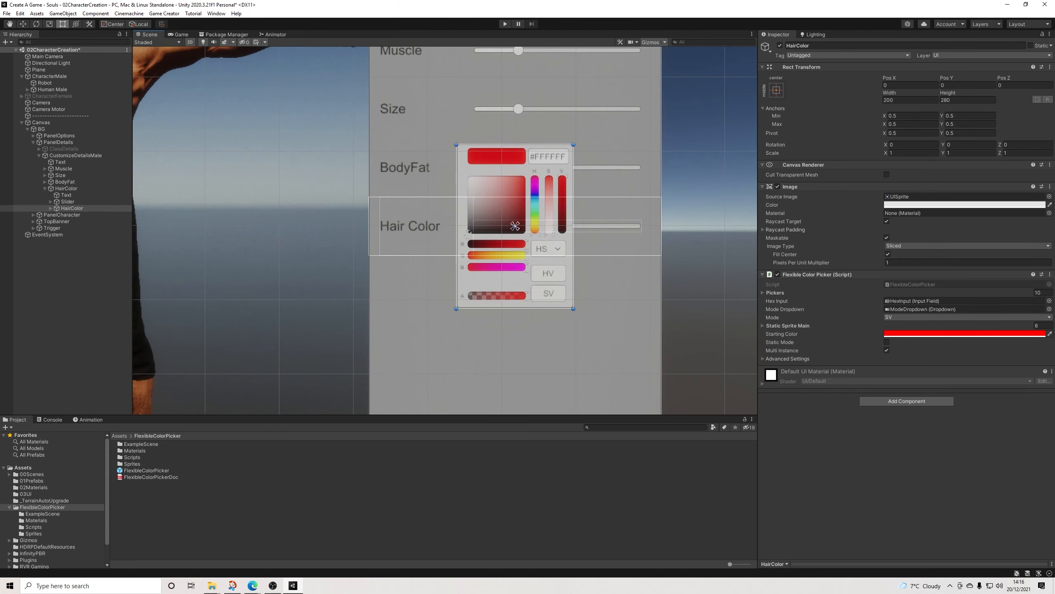
scroll(534, 278, "up", 3)
middle_click_drag(534, 278, 561, 290)
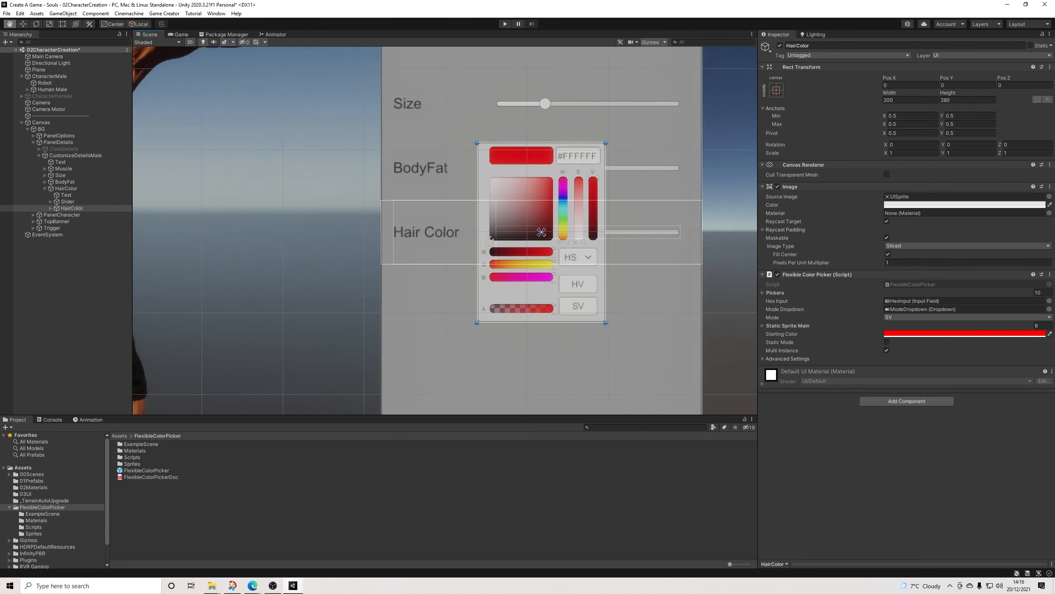
left_click_drag(562, 290, 567, 353)
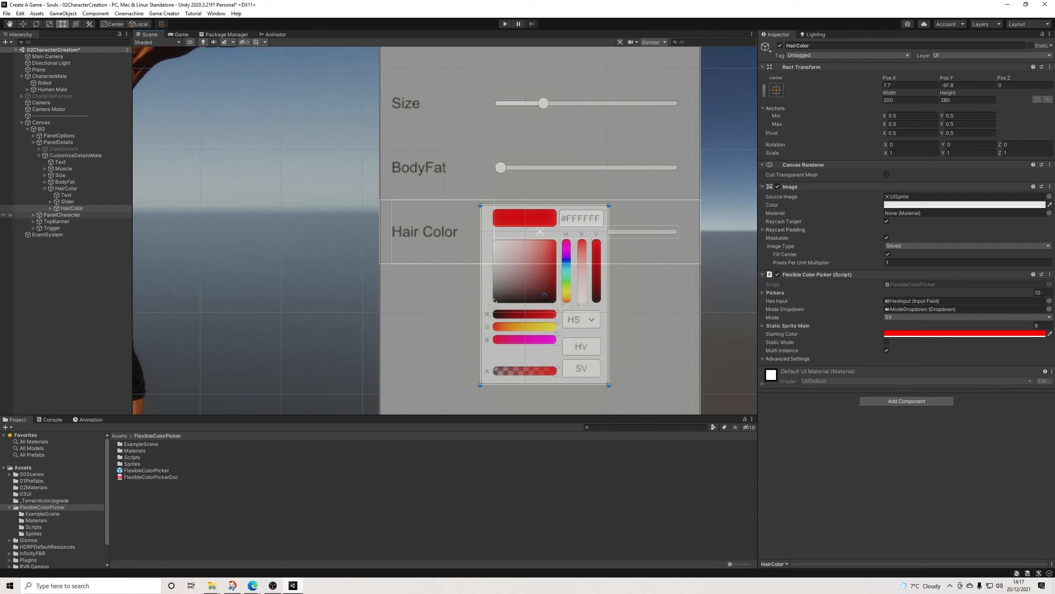
Step: Reorder HPicker to directly after MainPicker and delete the color picker's other children, from RPicker through SVButton
left_click(51, 208)
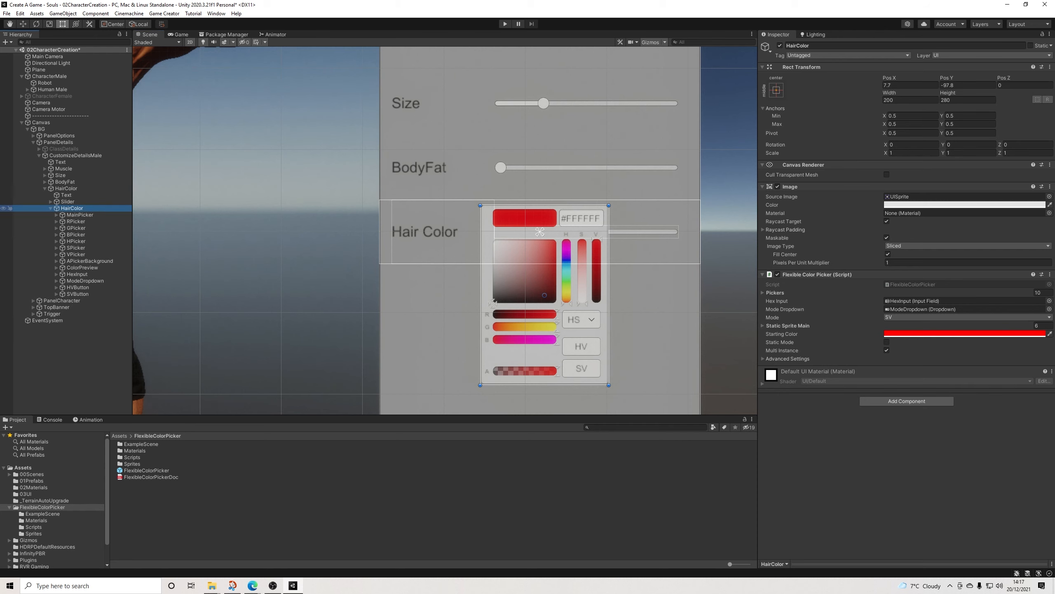
left_click(80, 215)
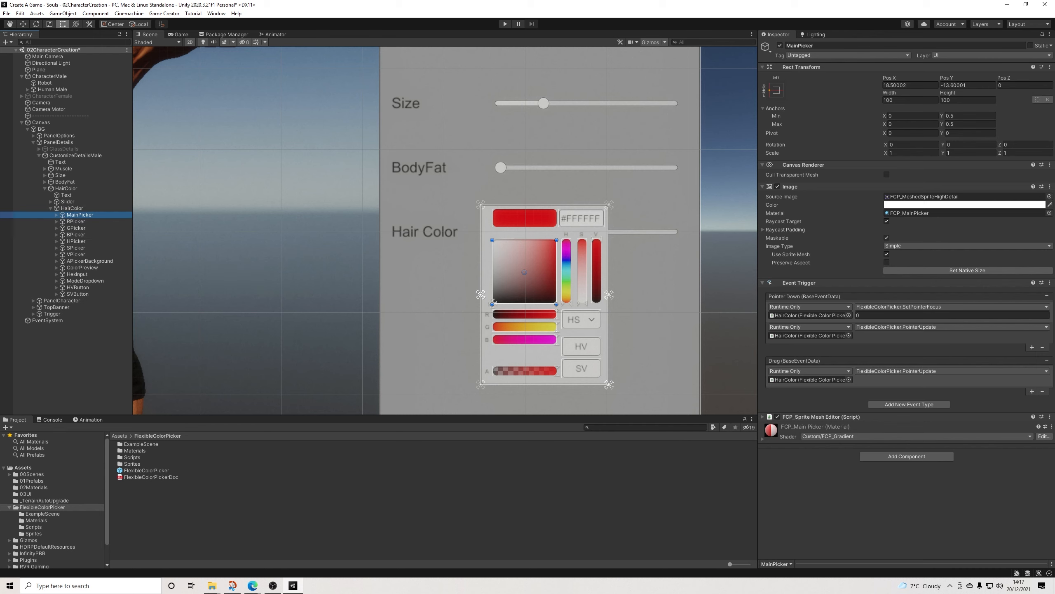
left_click(566, 271)
left_click(76, 242)
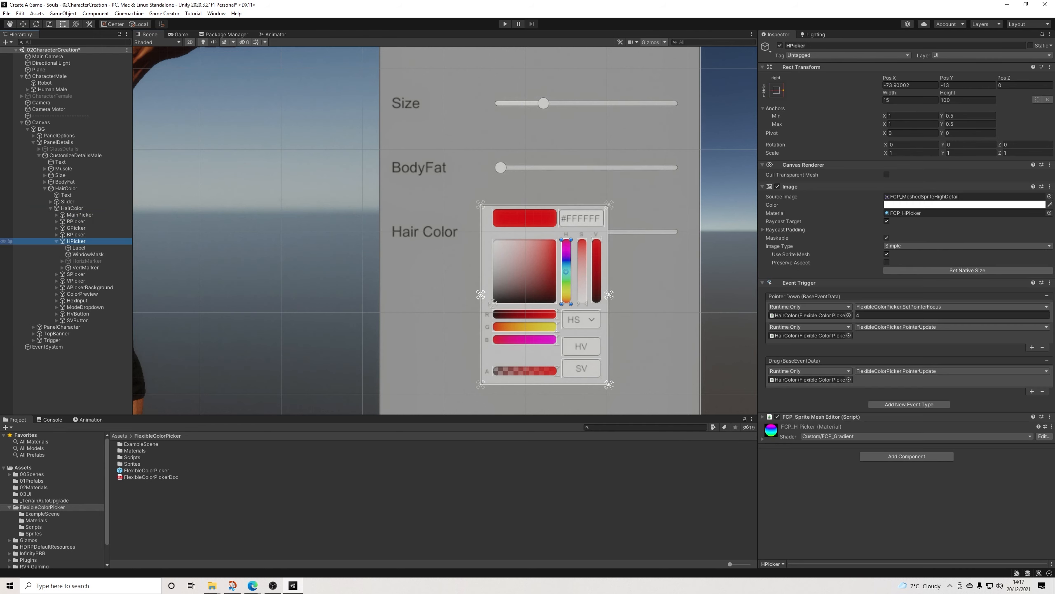
key("Left")
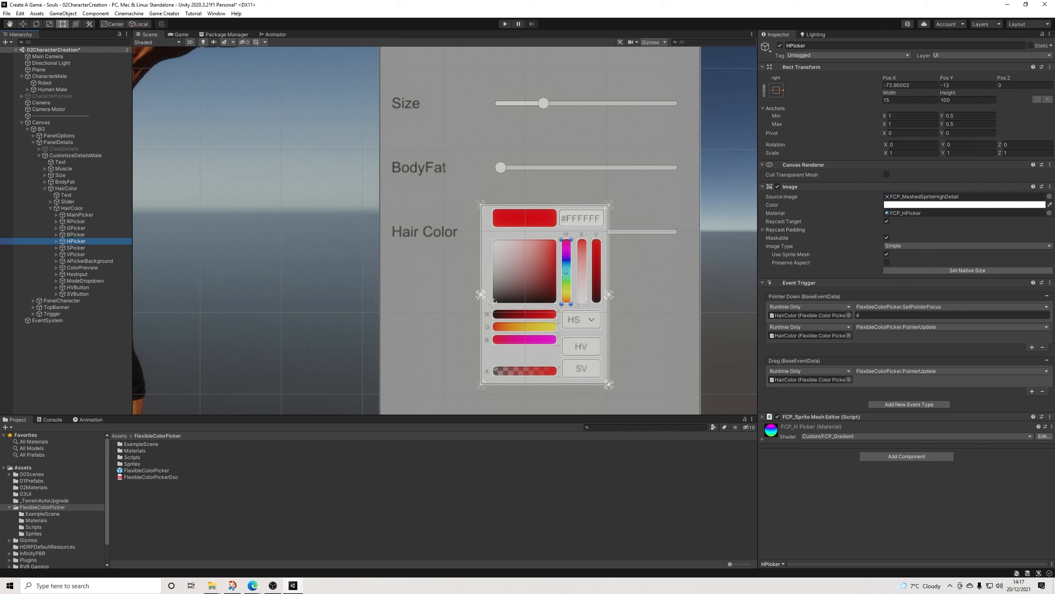
left_click_drag(76, 241, 76, 218)
left_click(76, 228)
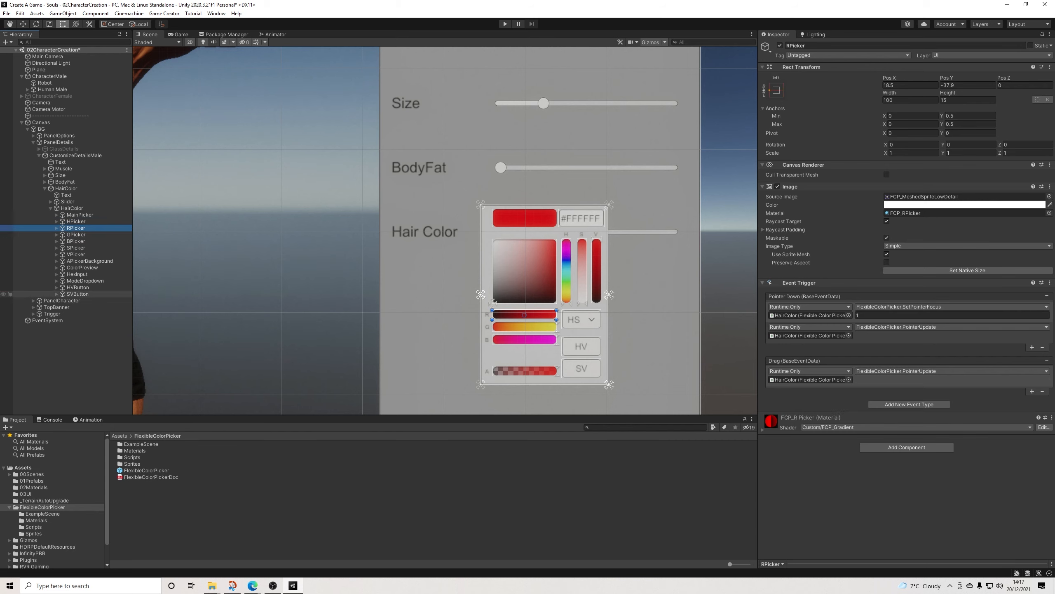
left_click(77, 294, "shift")
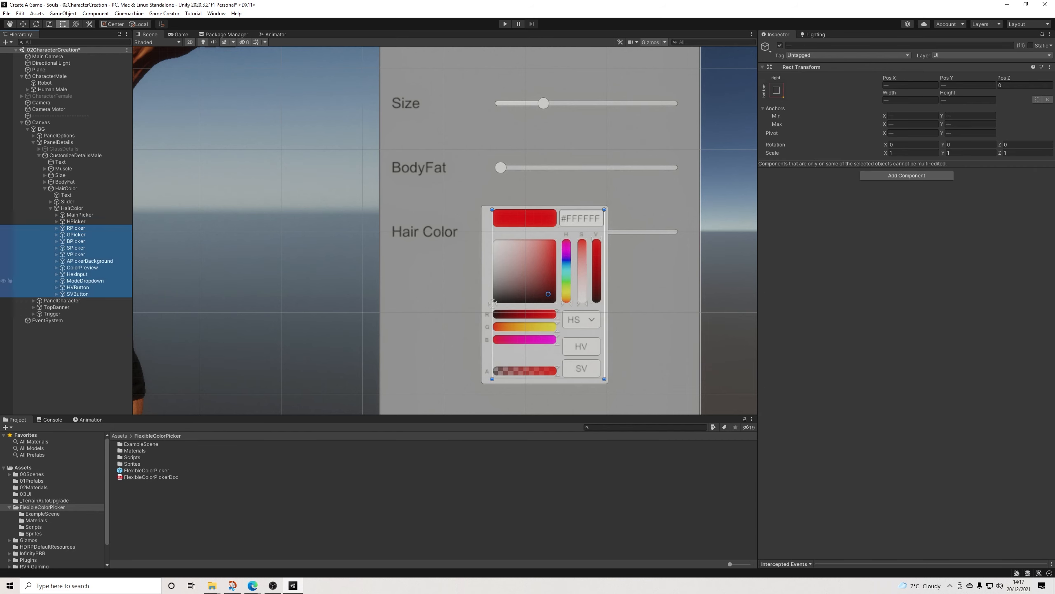
key("Delete")
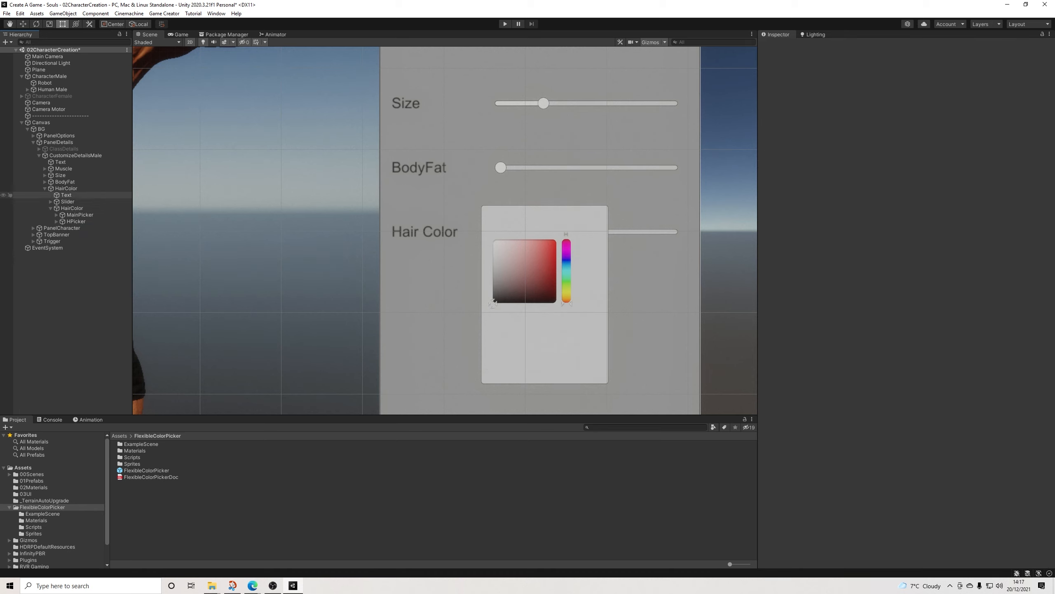
Step: Set the Starting Color of the HairColor picker to white (FFFFFF)
left_click(66, 189)
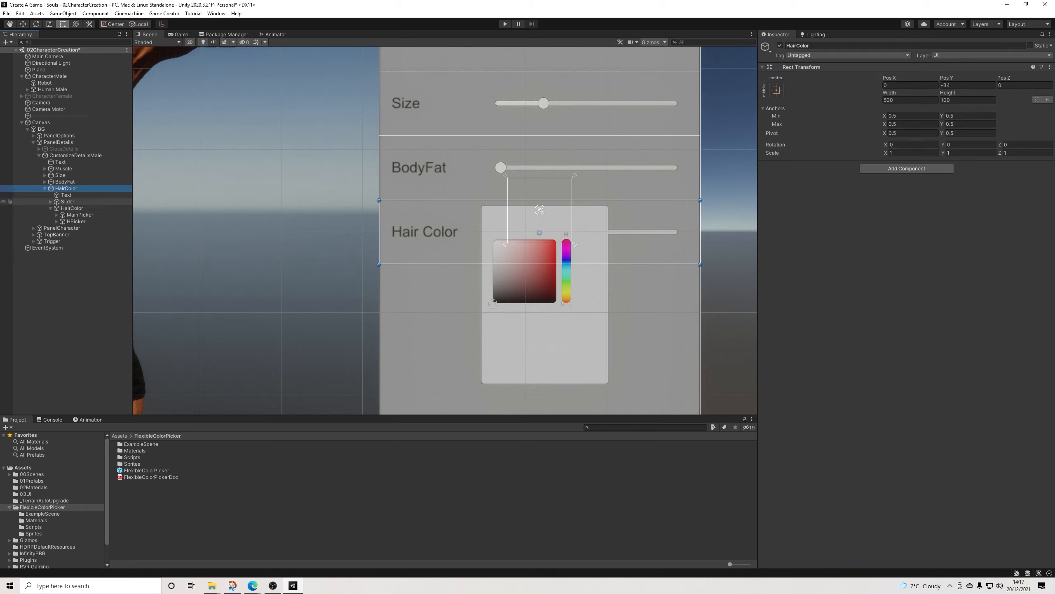
left_click(72, 208)
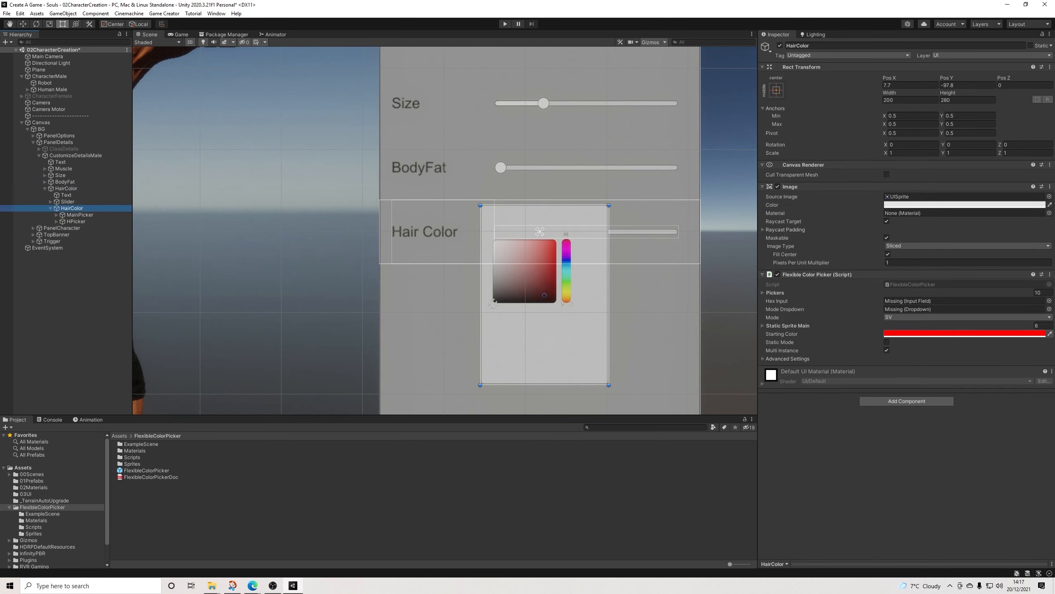
left_click(964, 333)
left_click(929, 377)
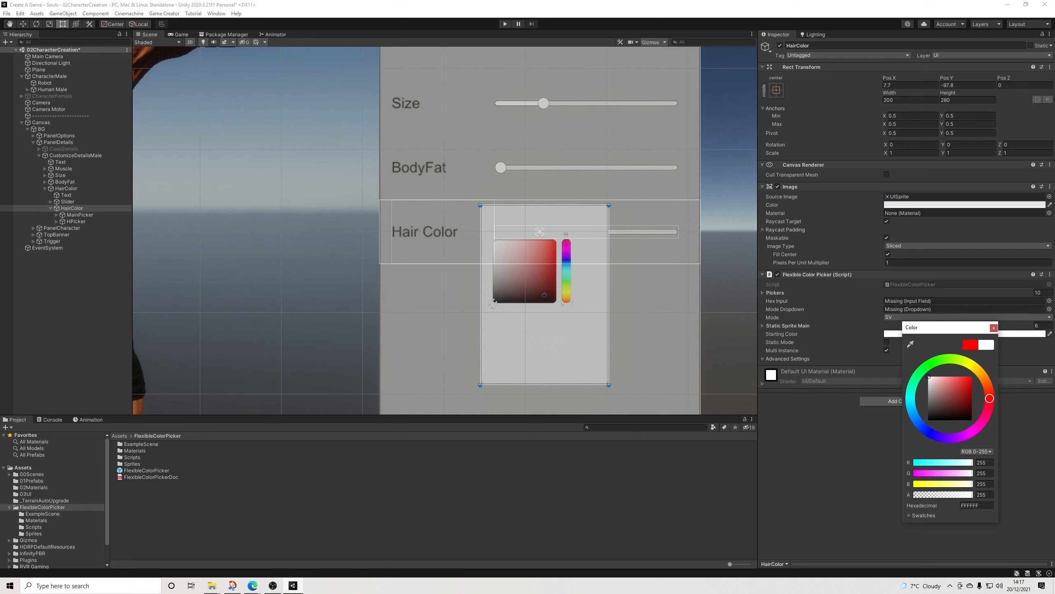
left_click(994, 327)
Step: Set the HairColor picker's Starting Color to a pale yellow (FFFFC7)
scroll(481, 217, "down", 5)
middle_click_drag(481, 216, 578, 289)
scroll(386, 245, "down", 1)
left_click(960, 334)
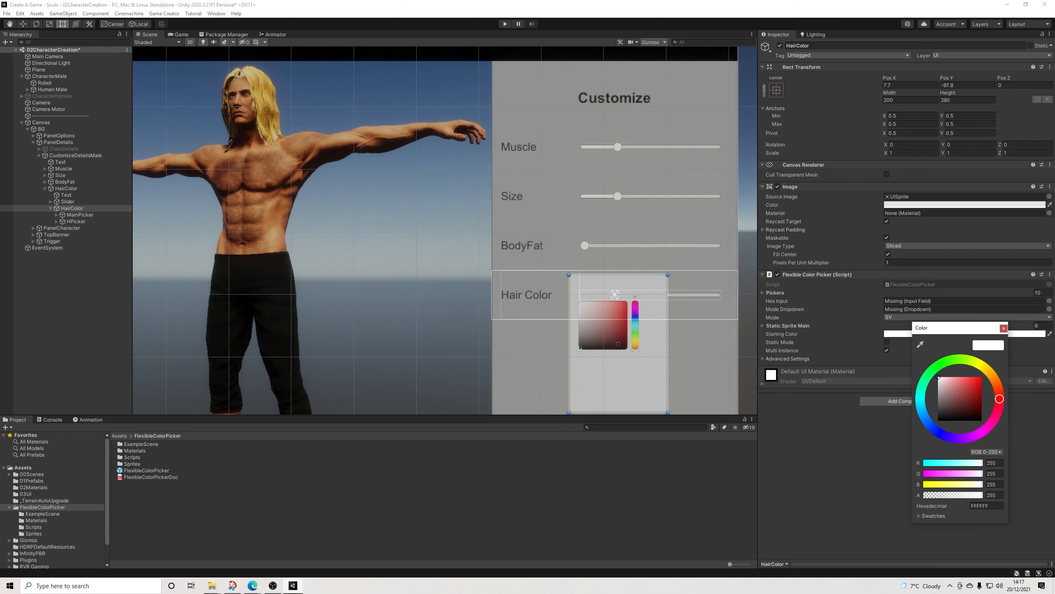
left_click(980, 363)
left_click_drag(938, 377, 948, 376)
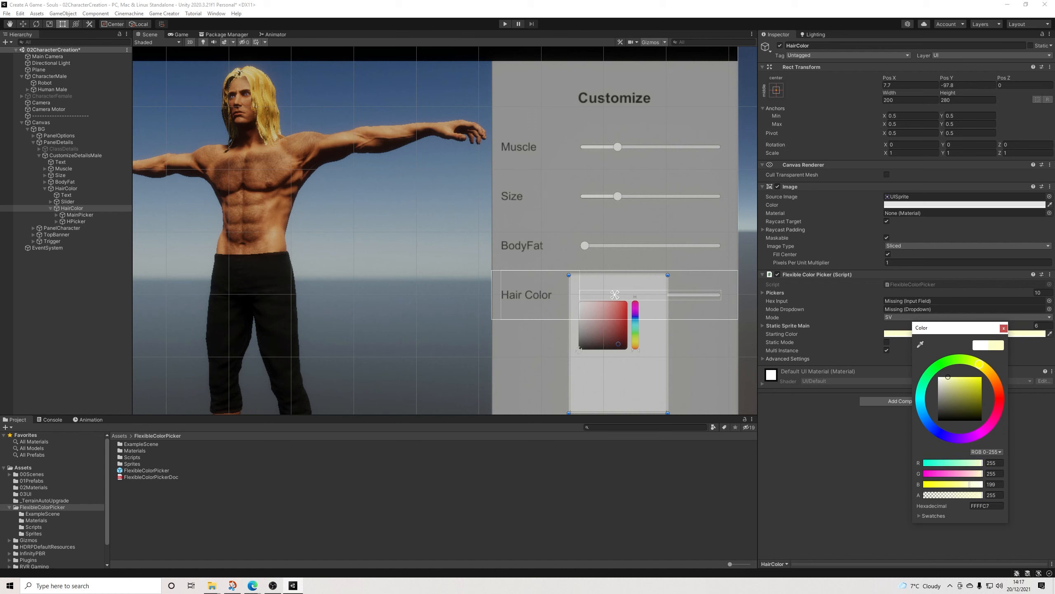
left_click(1004, 328)
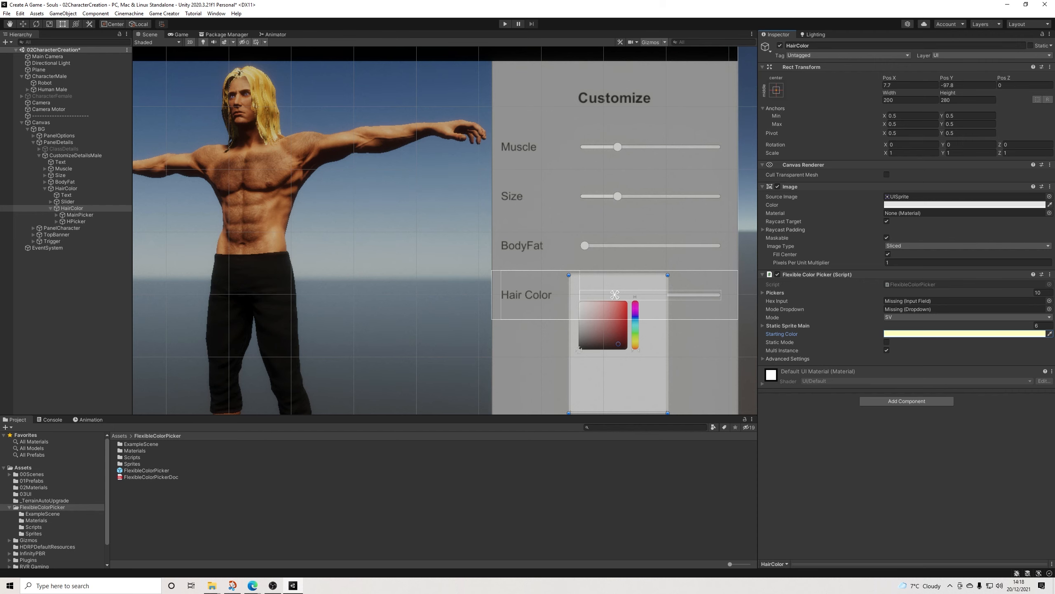
Step: Set the height of the HairColor picker object to 80
scroll(647, 327, "up", 3)
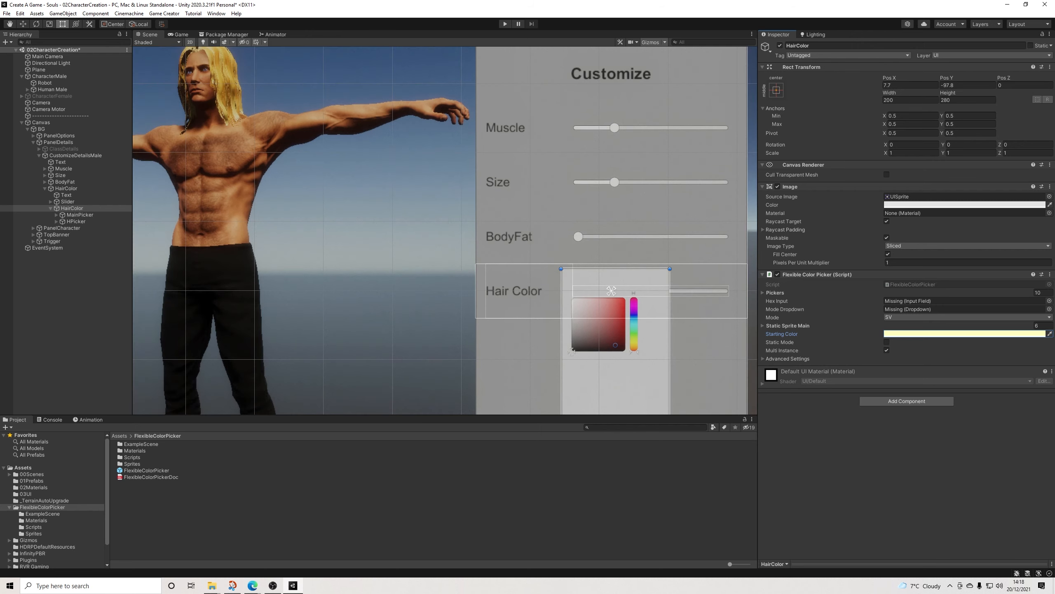
scroll(627, 343, "up", 1)
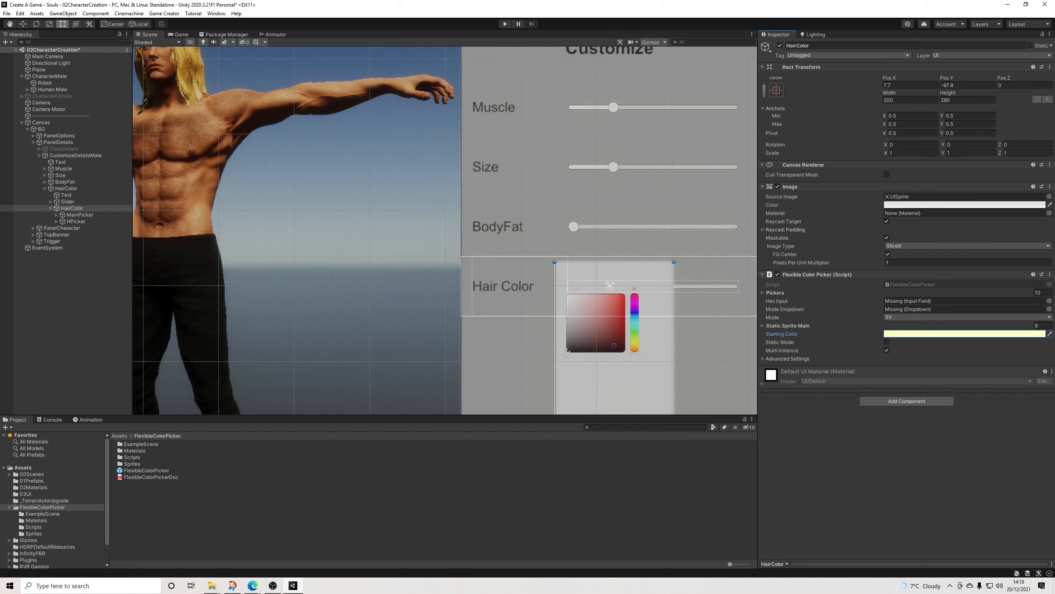
left_click(967, 99)
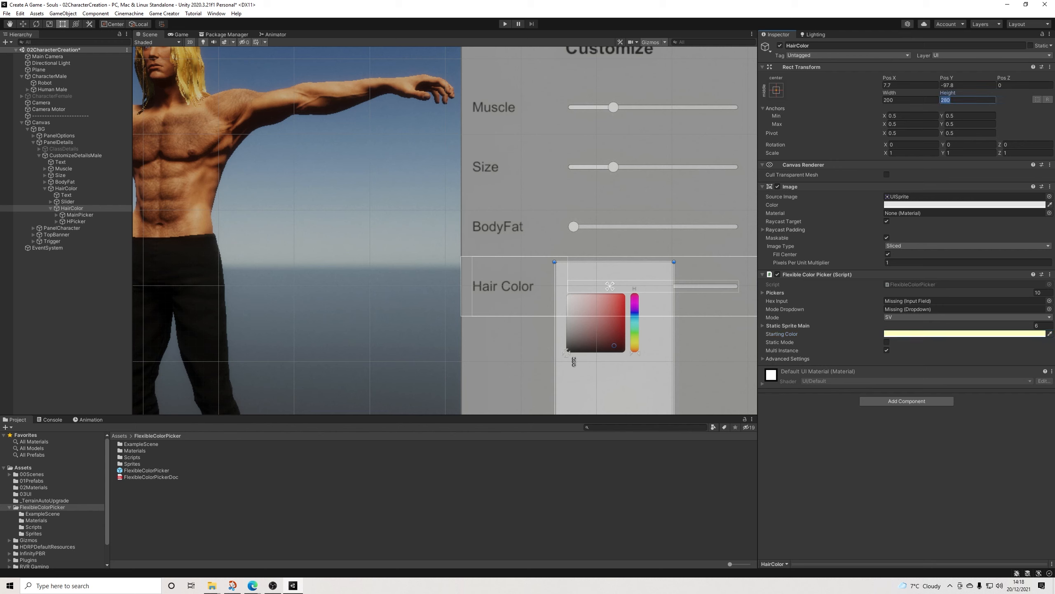
type("80")
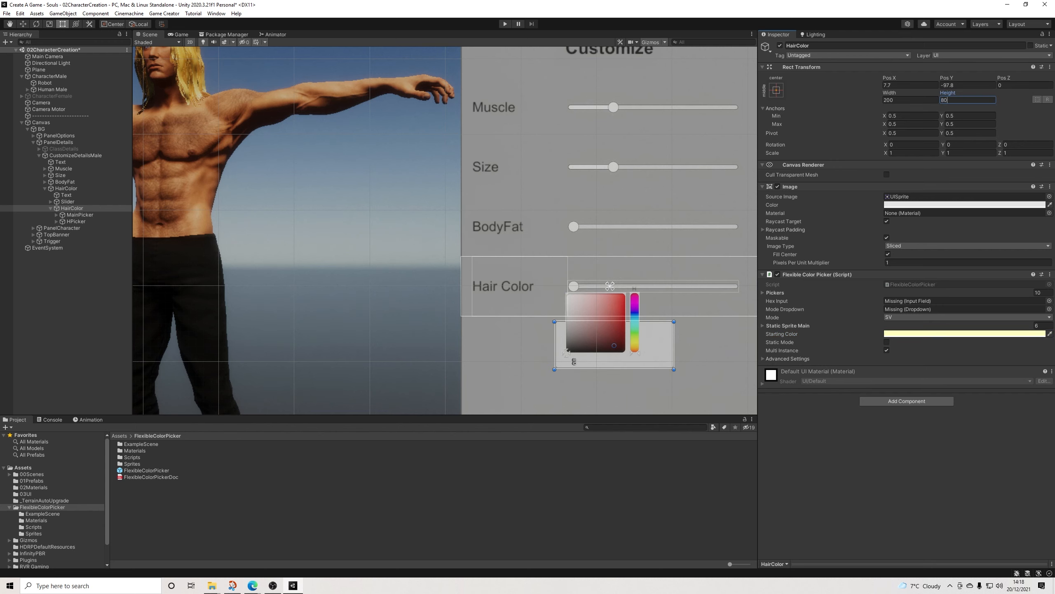
Step: Make the HairColor picker's background image white (FFFFFF) and fully transparent
left_click(914, 205)
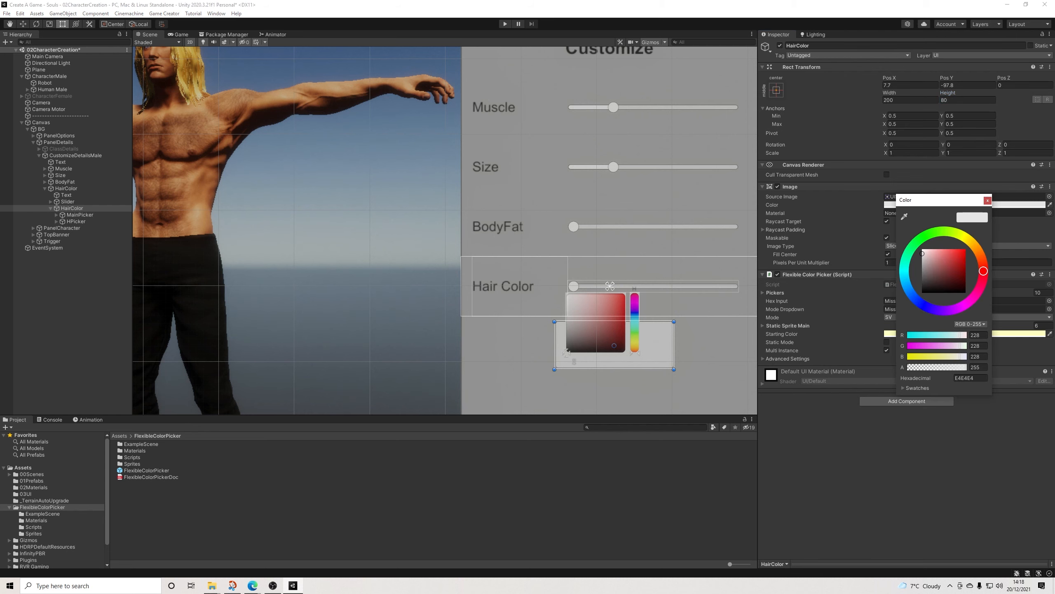
left_click(923, 250)
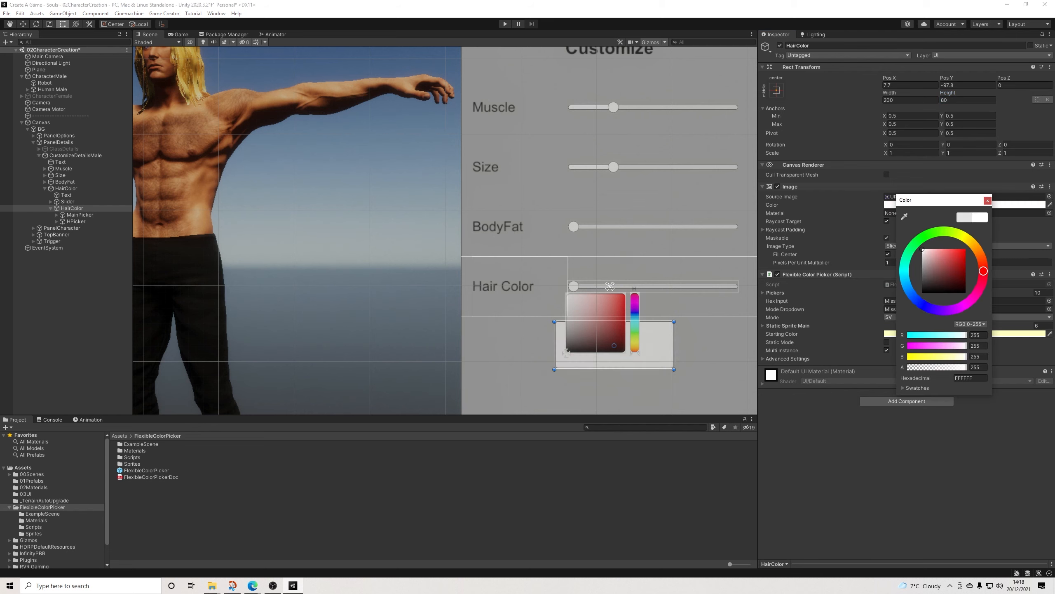
left_click_drag(965, 367, 908, 367)
left_click(988, 200)
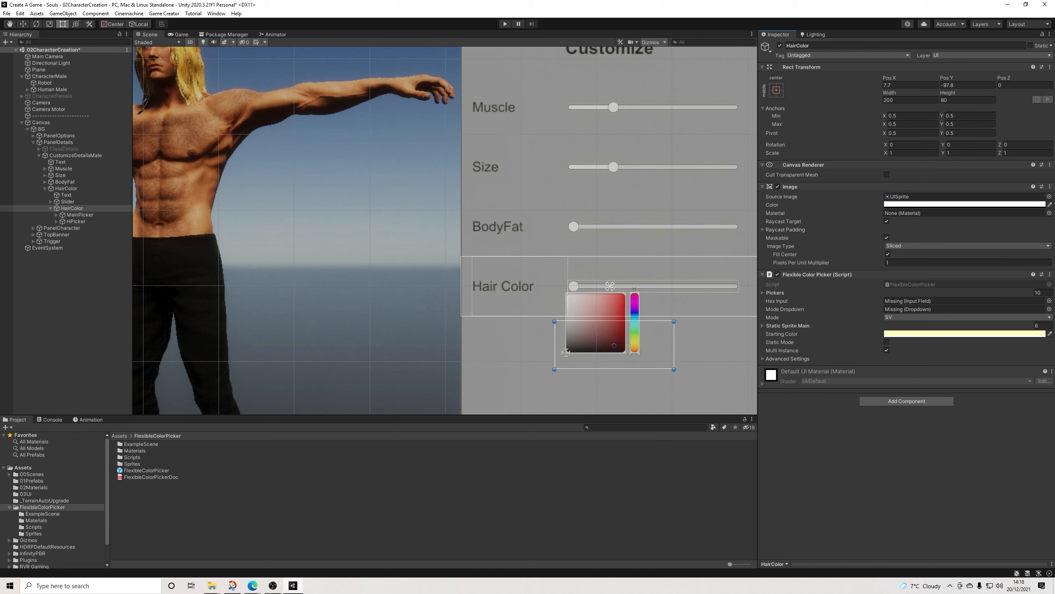
Step: Move the HairColor picker into the Hair Color row and resize it to about 321 by 100, reaching the panel's right edge
left_click_drag(566, 352, 587, 317)
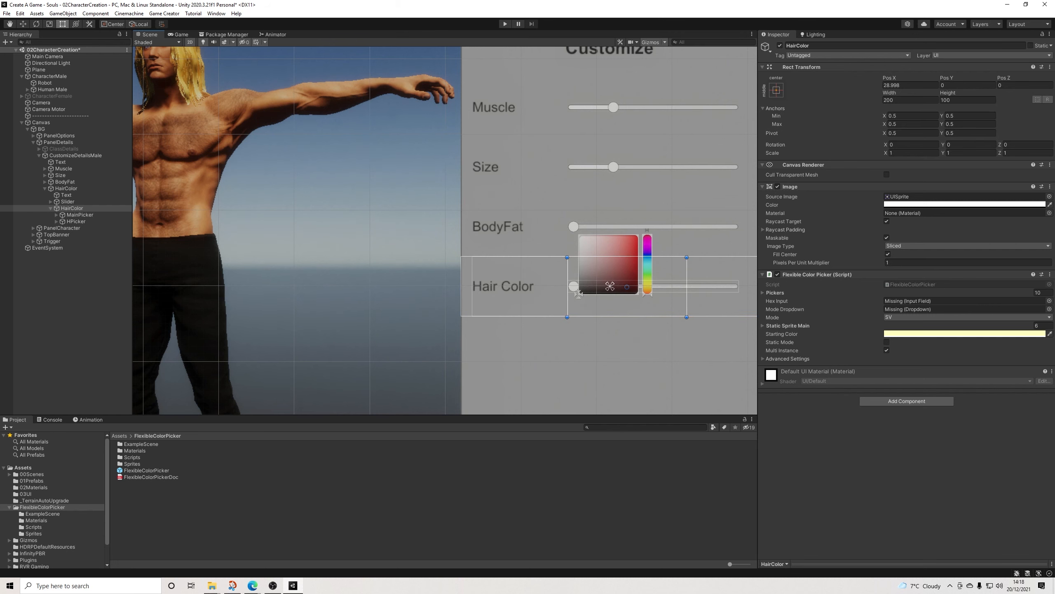
scroll(328, 167, "down", 2)
left_click_drag(656, 276, 723, 277)
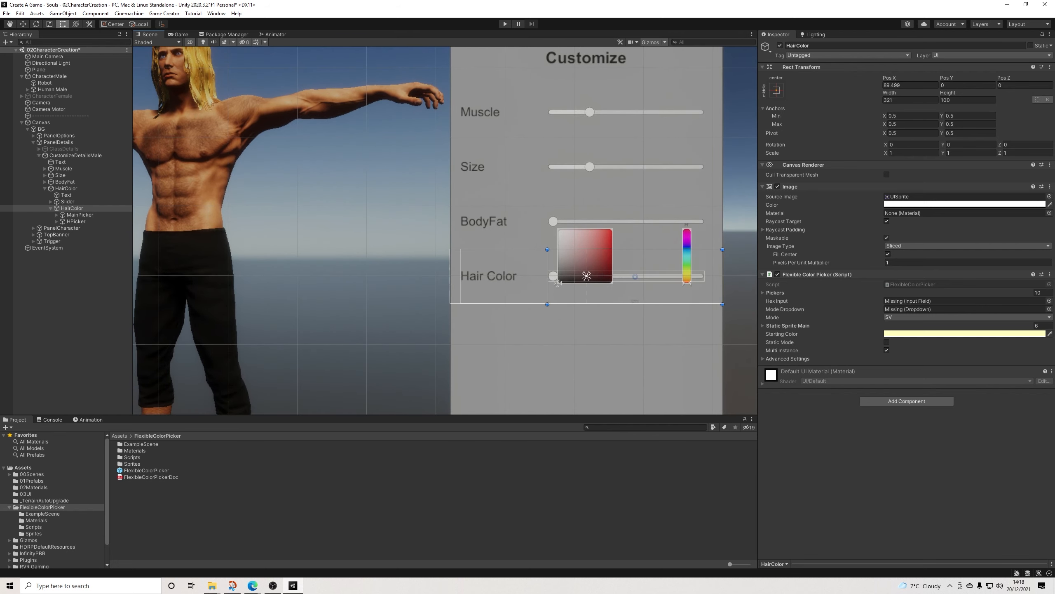
Step: Resize MainPicker to 80 by 80 and align it with the left edge of the HairColor frame at X 0, Y -40
left_click(80, 214)
left_click_drag(585, 256, 583, 278)
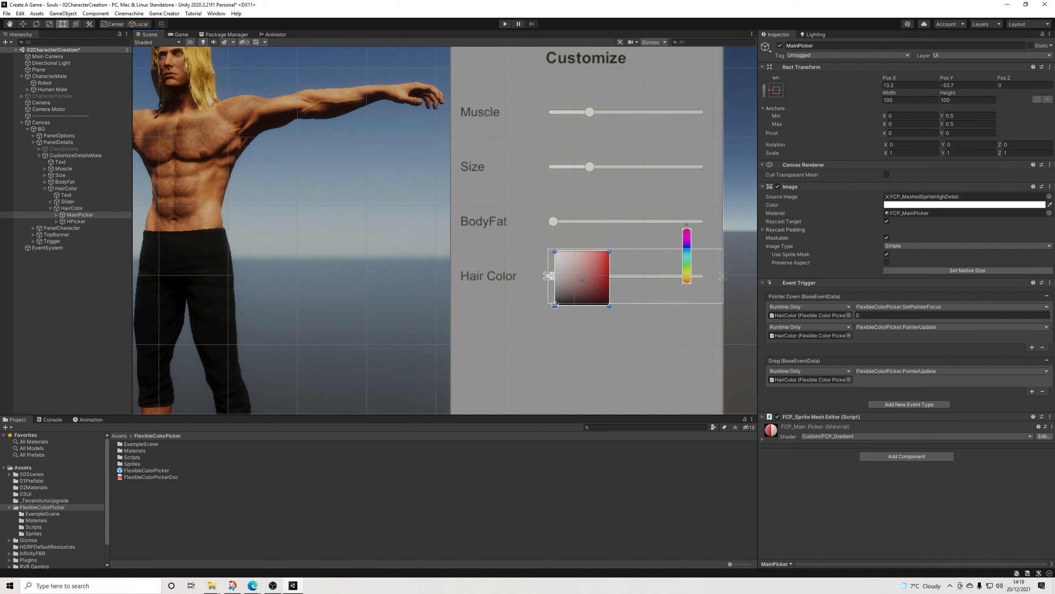
left_click(906, 100)
type("8")
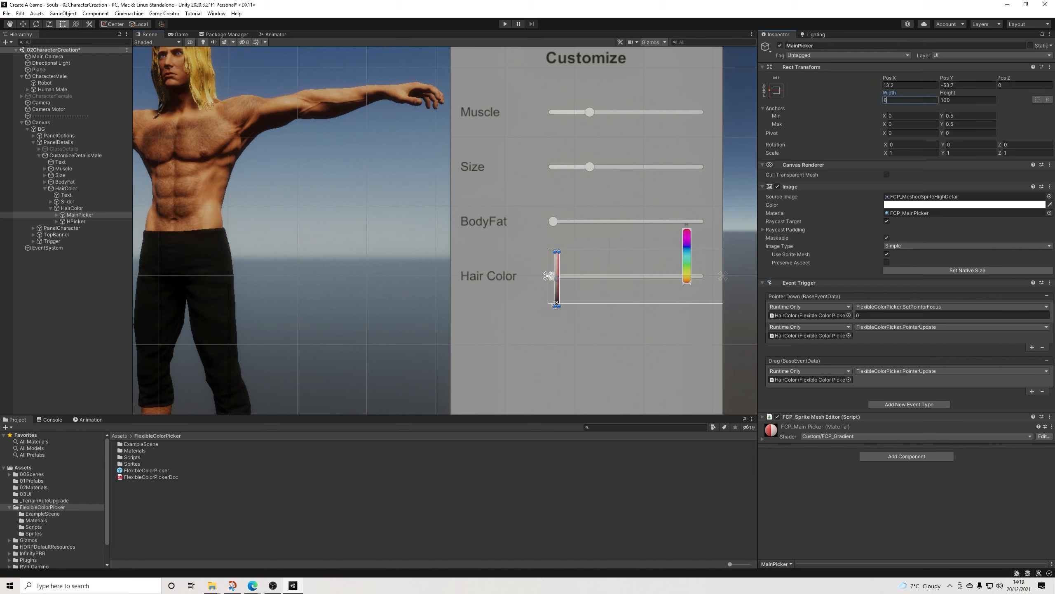
type("08")
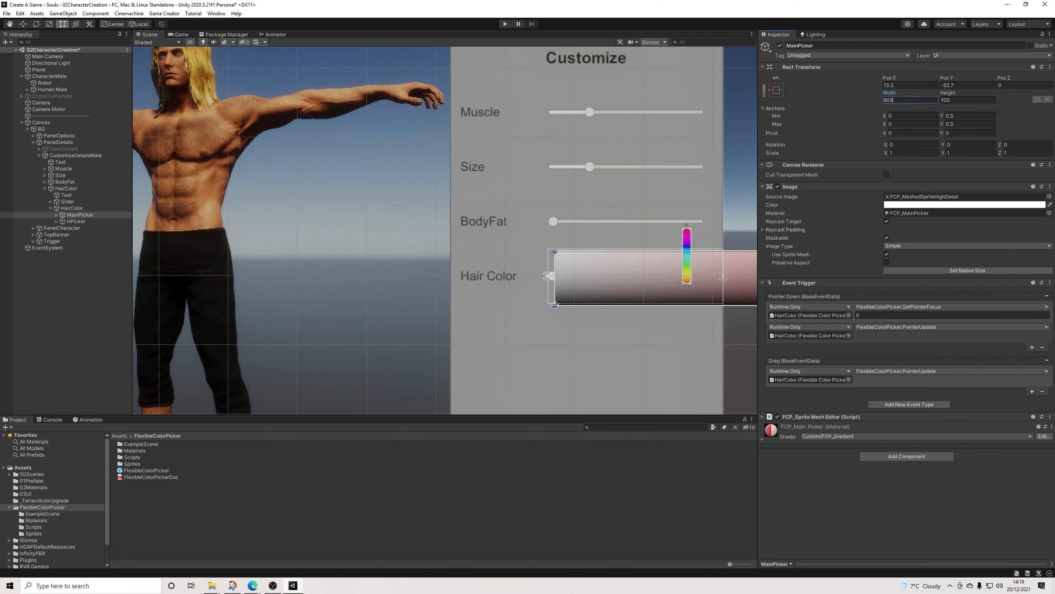
key("BackSpace")
key("Tab")
type("80")
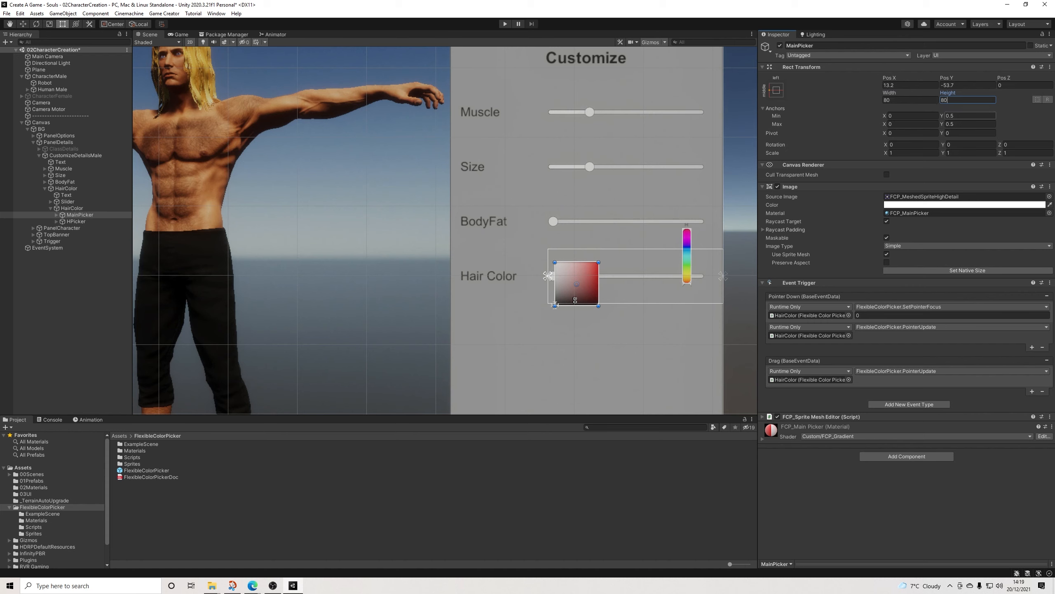
left_click_drag(556, 305, 567, 306)
left_click_drag(569, 276, 569, 277)
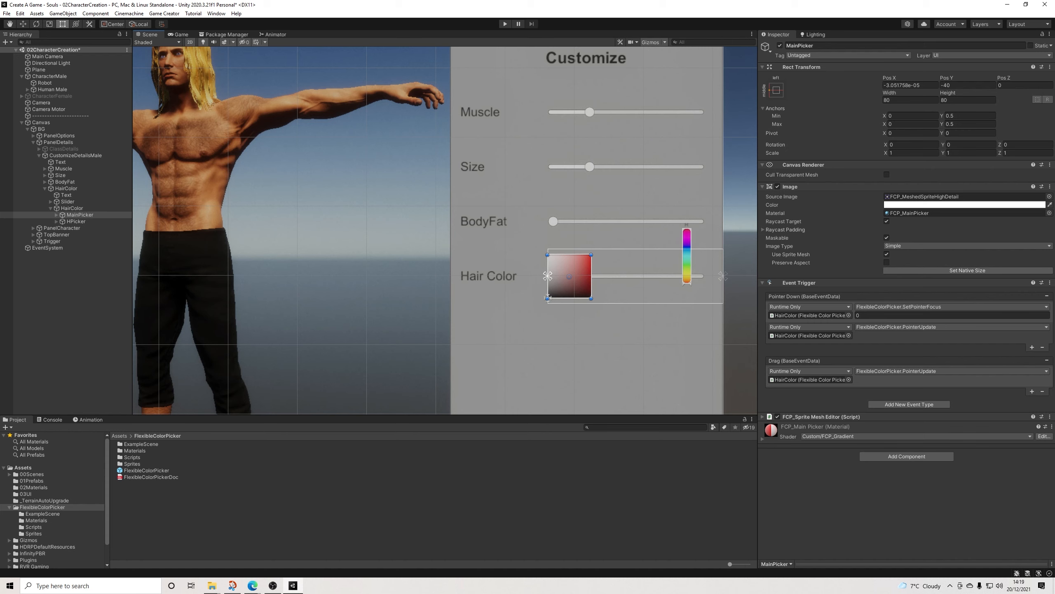
Step: Move HPicker right beside MainPicker, to about X -228.2, Y -60
left_click(76, 222)
left_click_drag(688, 266, 614, 310)
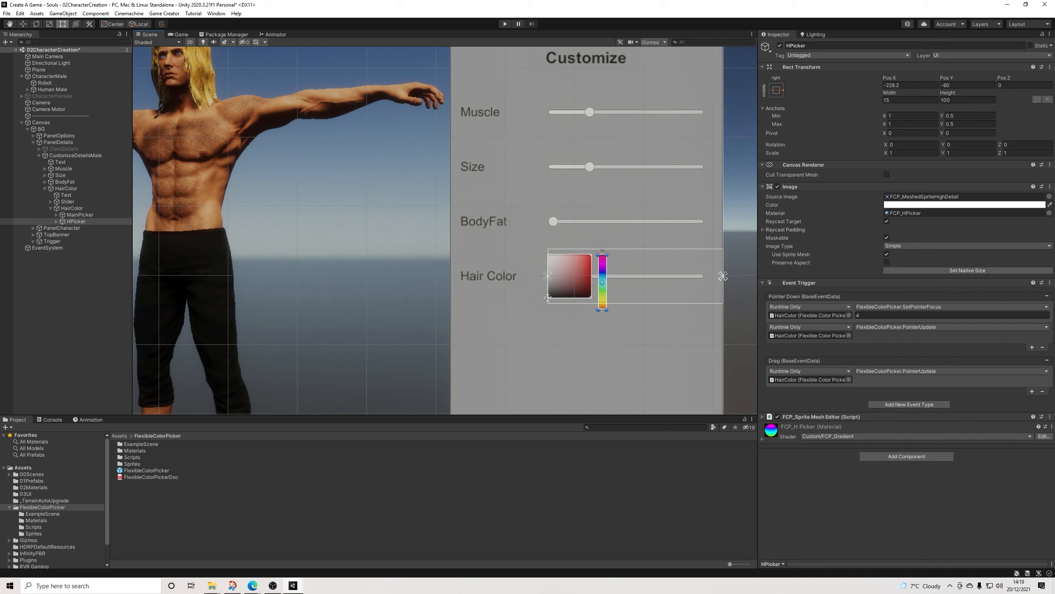
left_click_drag(610, 251, 635, 285)
key("ctrl+z")
Step: Rotate HPicker to -90 on Z and move it up next to MainPicker, to about X -230.5, Y 5.8
left_click(1026, 145)
type("90")
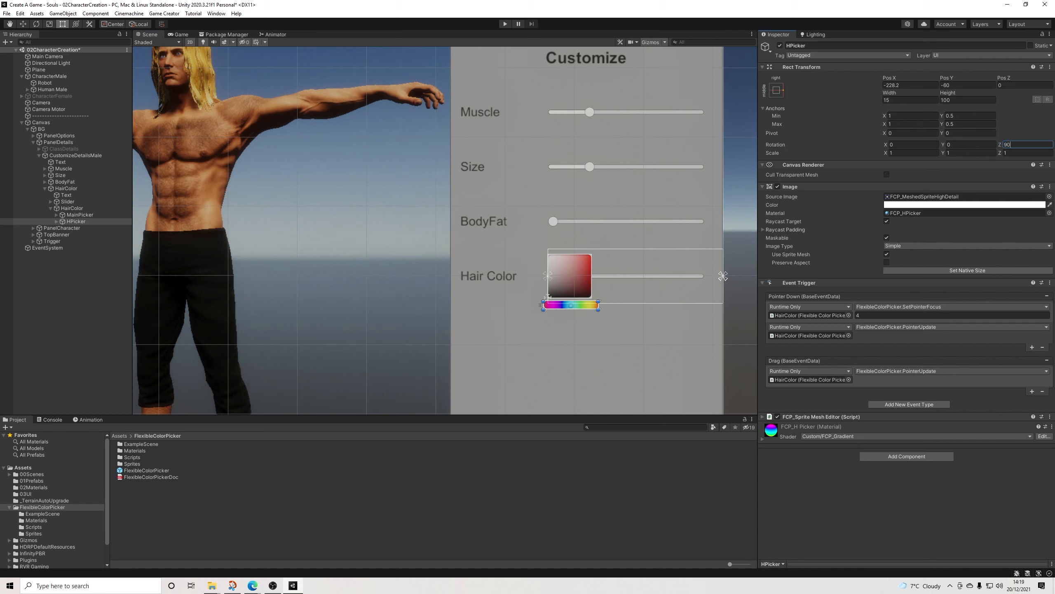
key("Return")
type("-90")
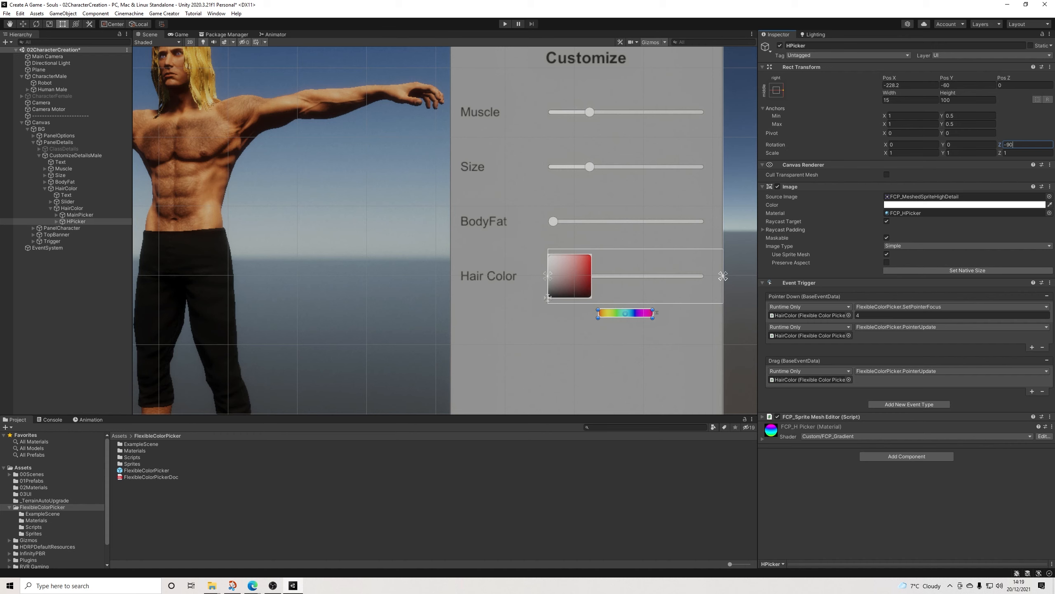
left_click_drag(657, 313, 656, 276)
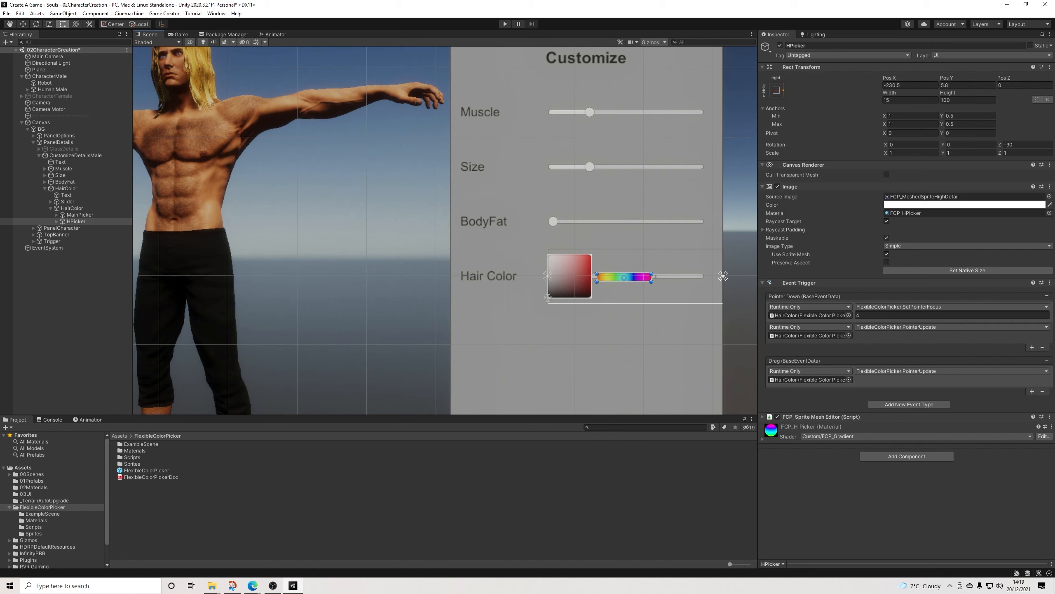
Step: Set HPicker's width to 80 and line it up with MainPicker, at about X -232.7, Y 40.6
left_click(910, 100)
type("80")
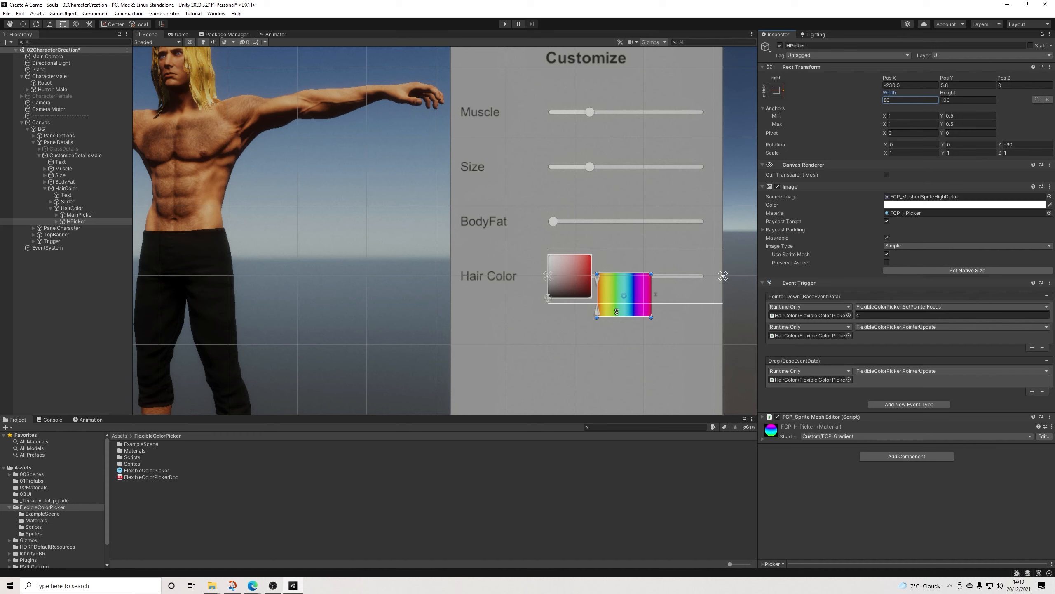
left_click_drag(617, 311, 617, 293)
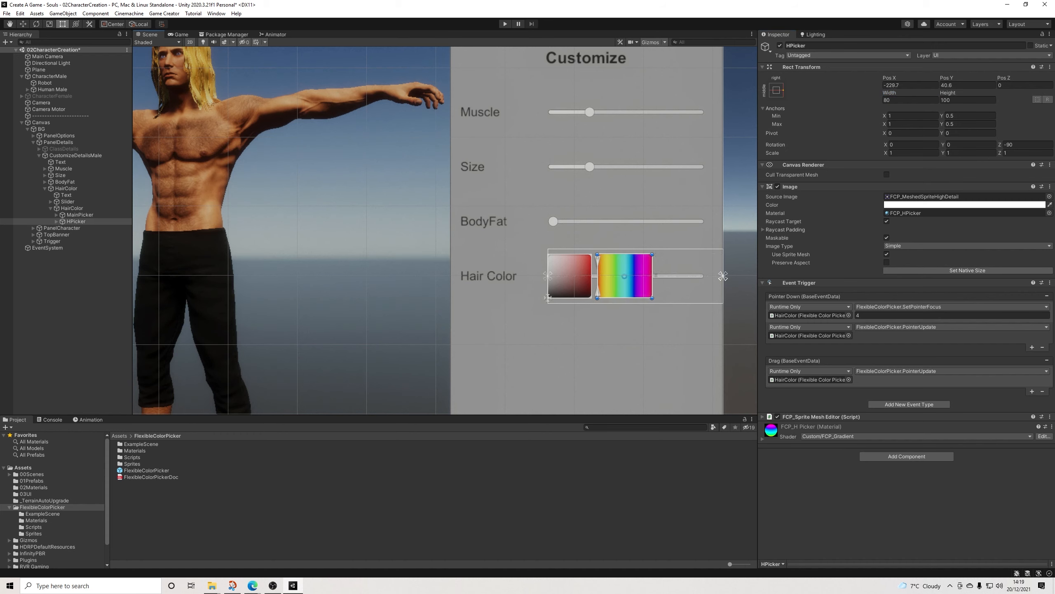
left_click_drag(625, 277, 623, 276)
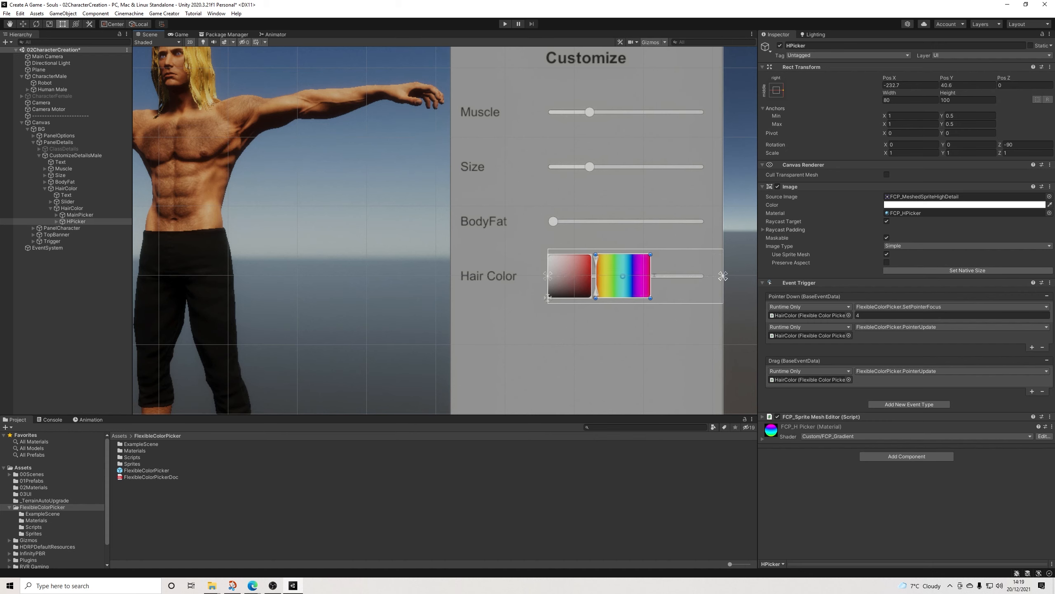
Step: Deactivate the Label child of HPicker
left_click(76, 221)
left_click(56, 221)
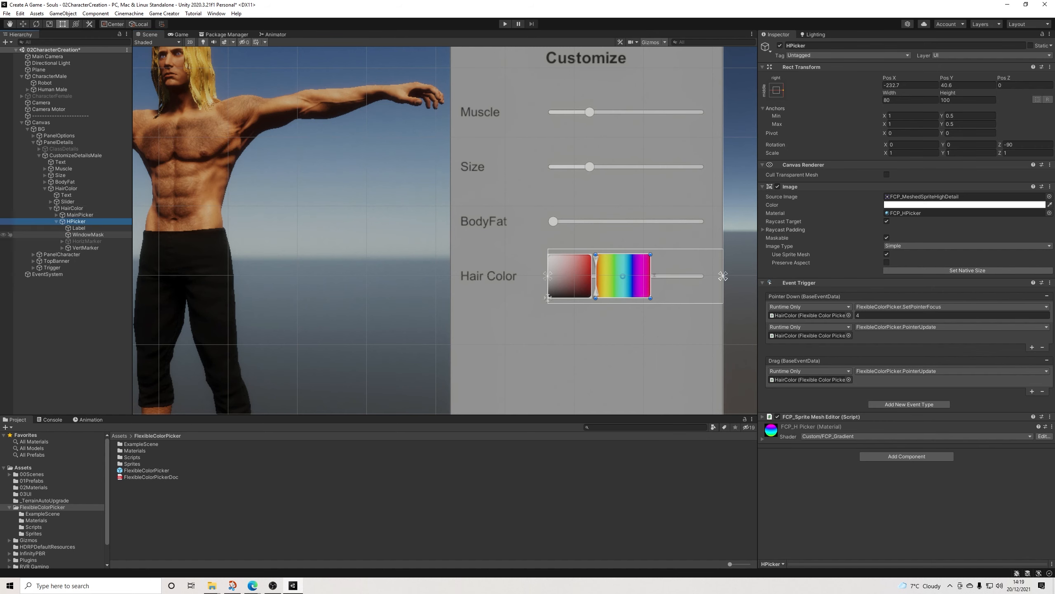
left_click(79, 228)
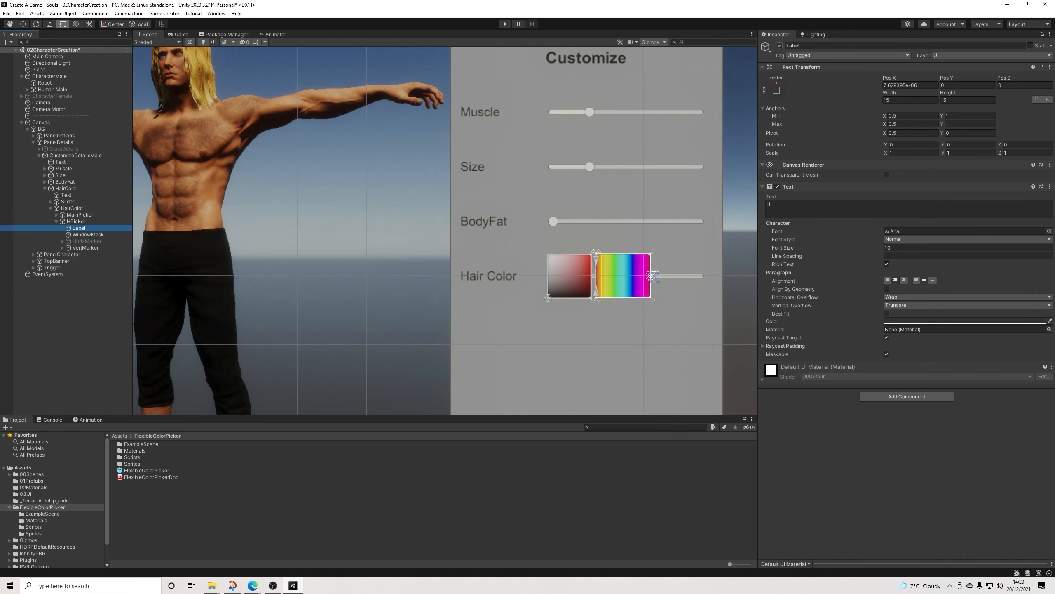
left_click(780, 45)
Step: Toggle the Left arrow of HPicker's VertMarker off and on, and examine the marker's fit on the hue bar
scroll(615, 285, "up", 12)
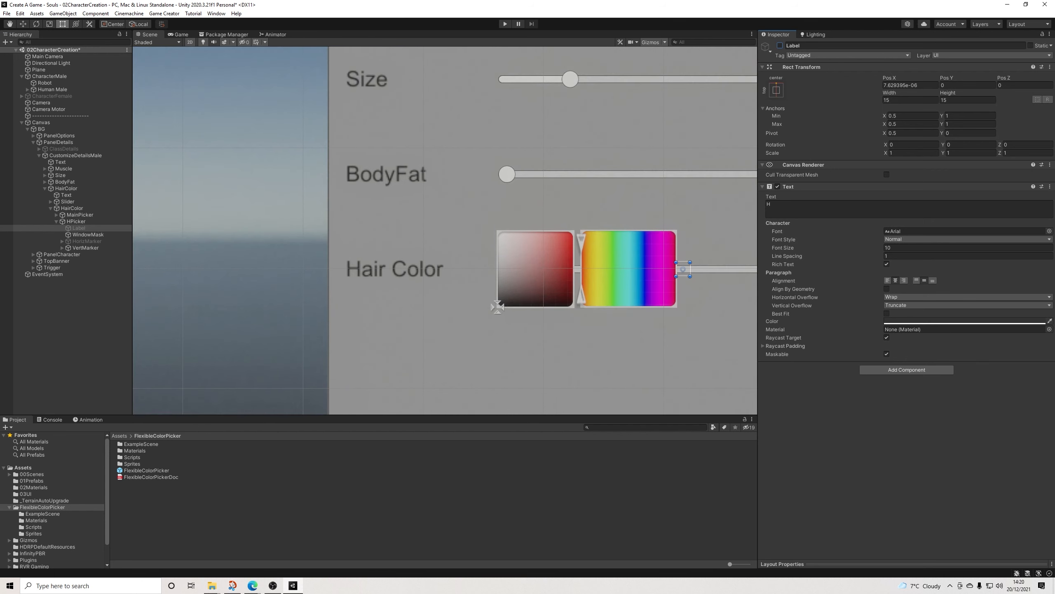
left_click(581, 295)
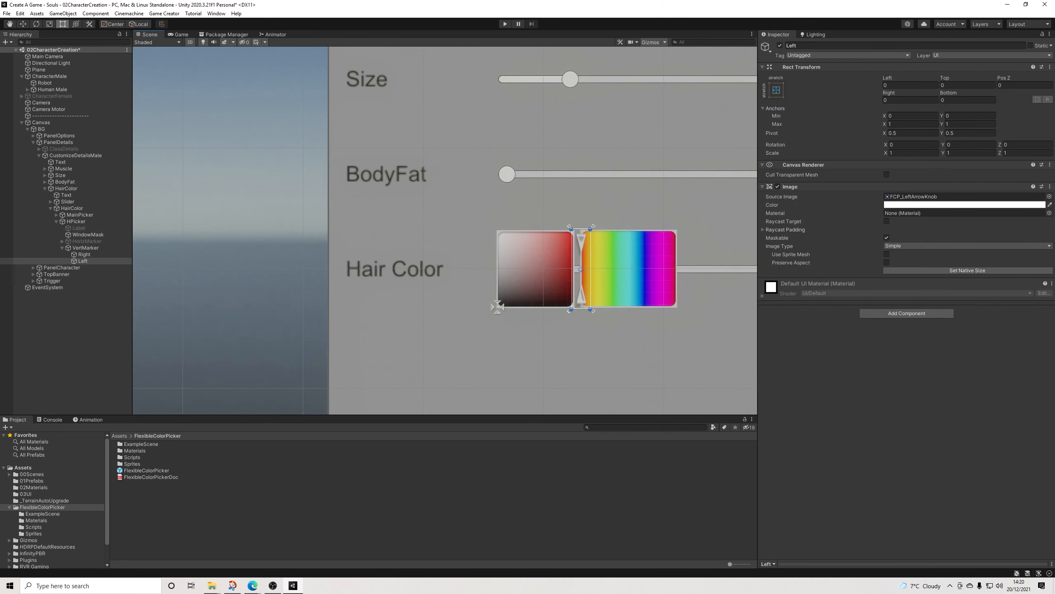
left_click(780, 45)
left_click(780, 46)
left_click(86, 247)
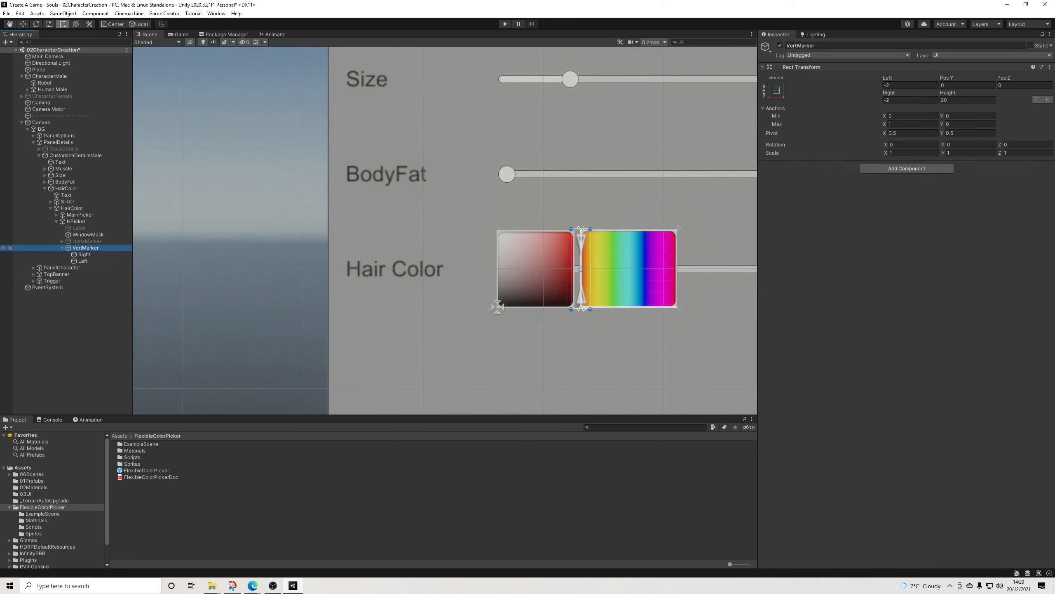
left_click(81, 329)
scroll(632, 257, "up", 3)
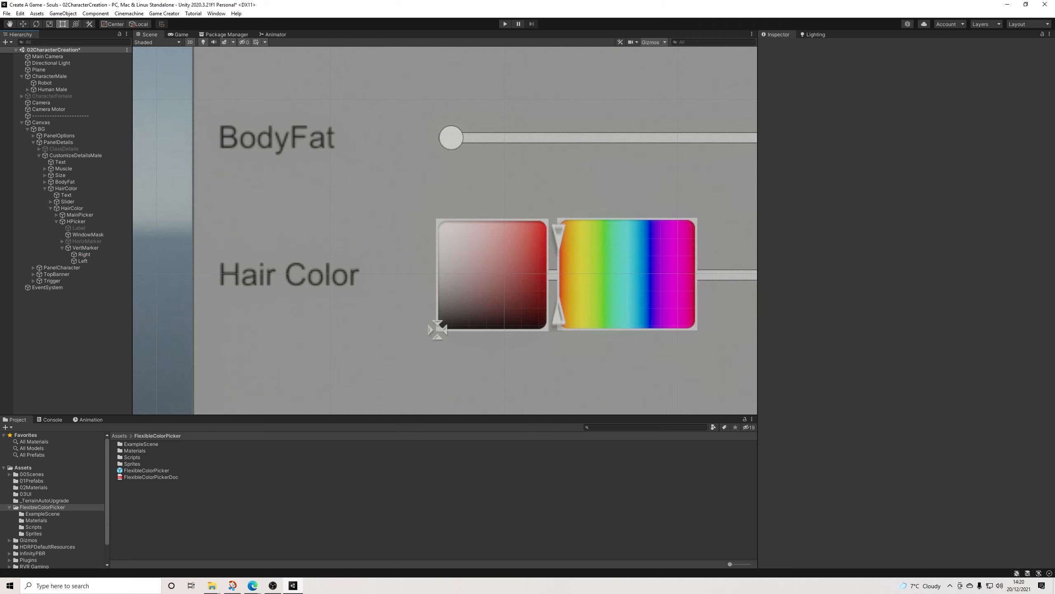
scroll(587, 254, "up", 3)
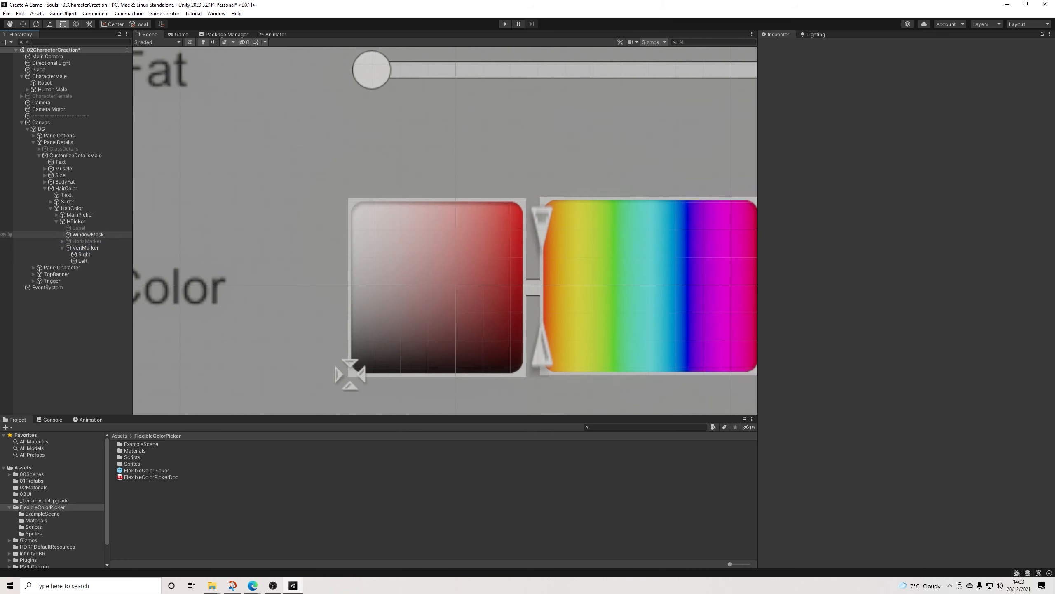
left_click(84, 248)
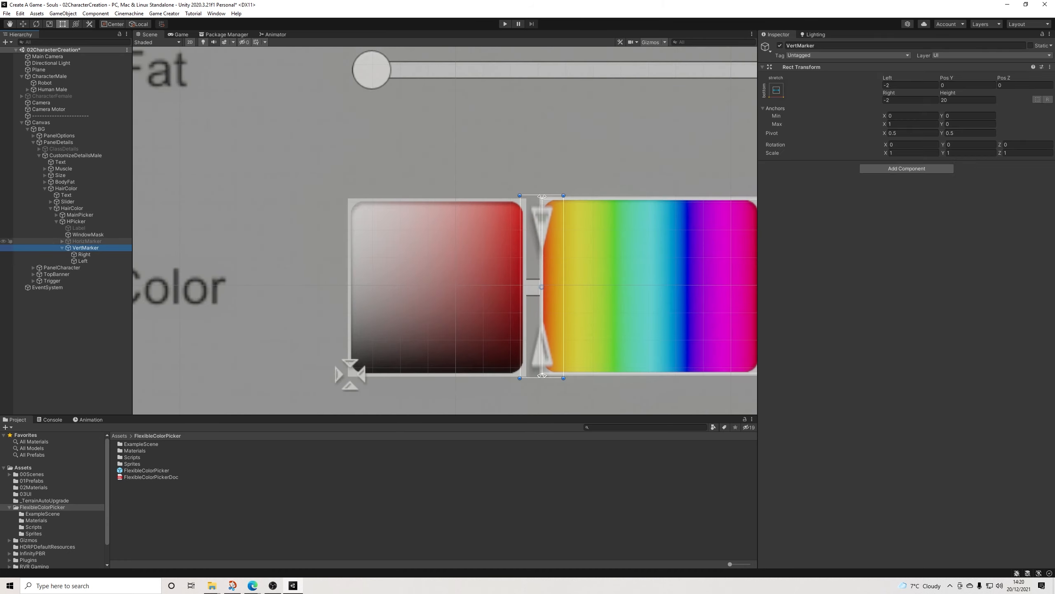
Step: Shift HPicker slightly to align with MainPicker's edges, at about X -233.8, Y 40
left_click(76, 222)
left_click_drag(635, 287, 633, 289)
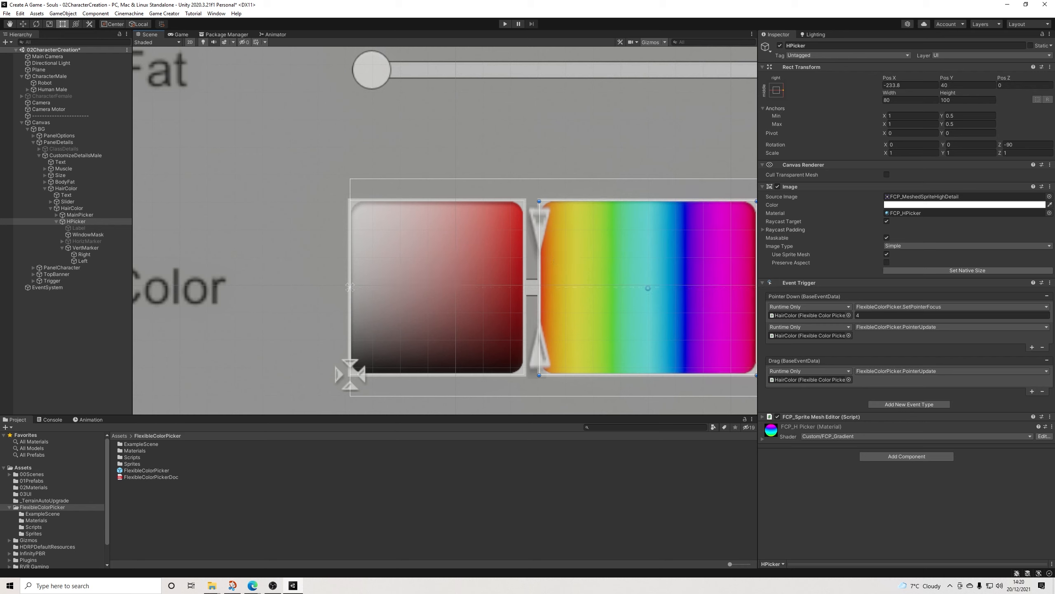
Step: Undo HPicker's rotation, widening and moves along with the Label deactivation, back to the upright hue bar
key("ctrl+z")
key("ctrl+z")
key("ctrl+z")
key("ctrl+z")
key("ctrl+z")
key("ctrl+z")
key("ctrl+z")
key("ctrl+z")
key("ctrl+z")
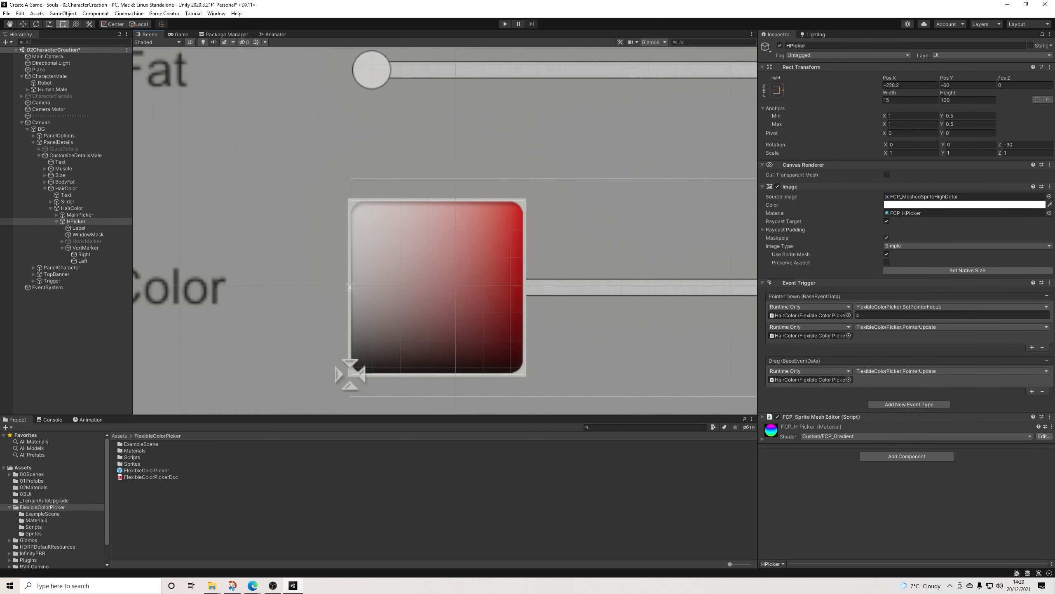
scroll(631, 266, "down", 10)
middle_click_drag(631, 265, 613, 262)
key("ctrl+z")
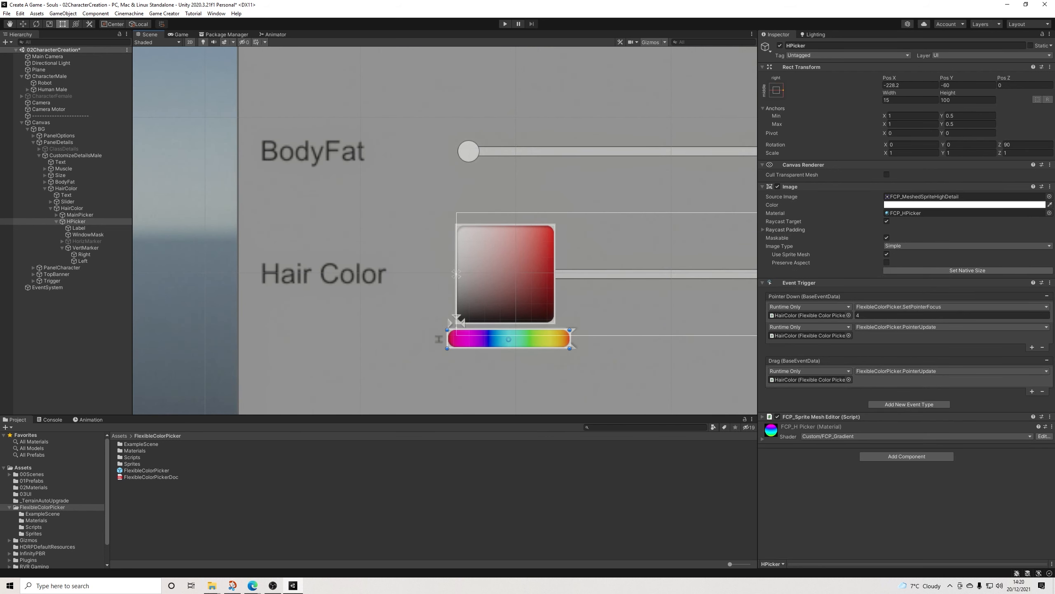
key("ctrl+z")
Step: Set HPicker's height to 80 and align it beside MainPicker, at about X -234.6, Y -40
left_click(964, 101)
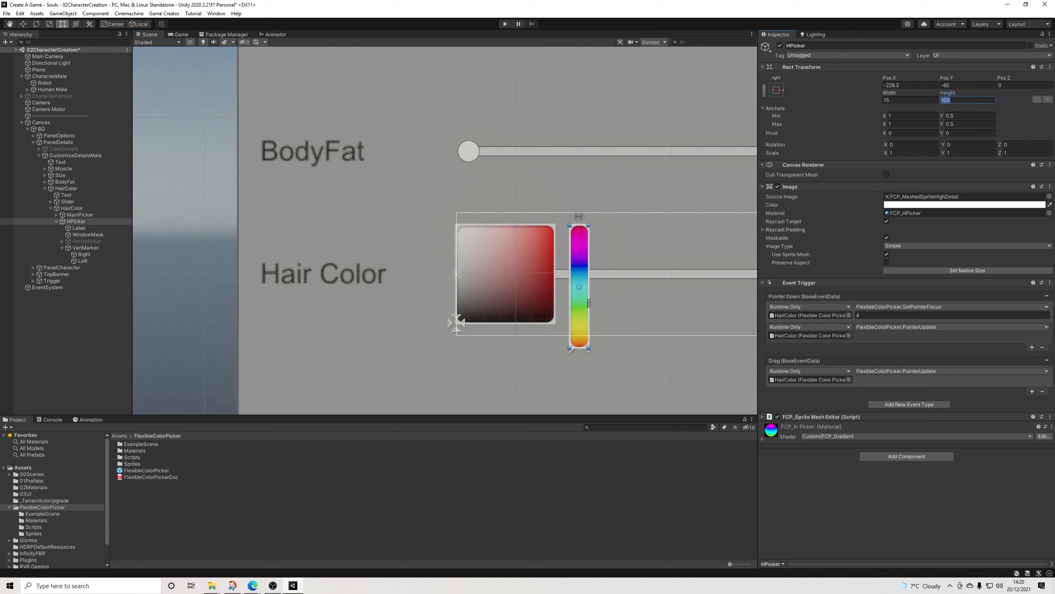
type("80")
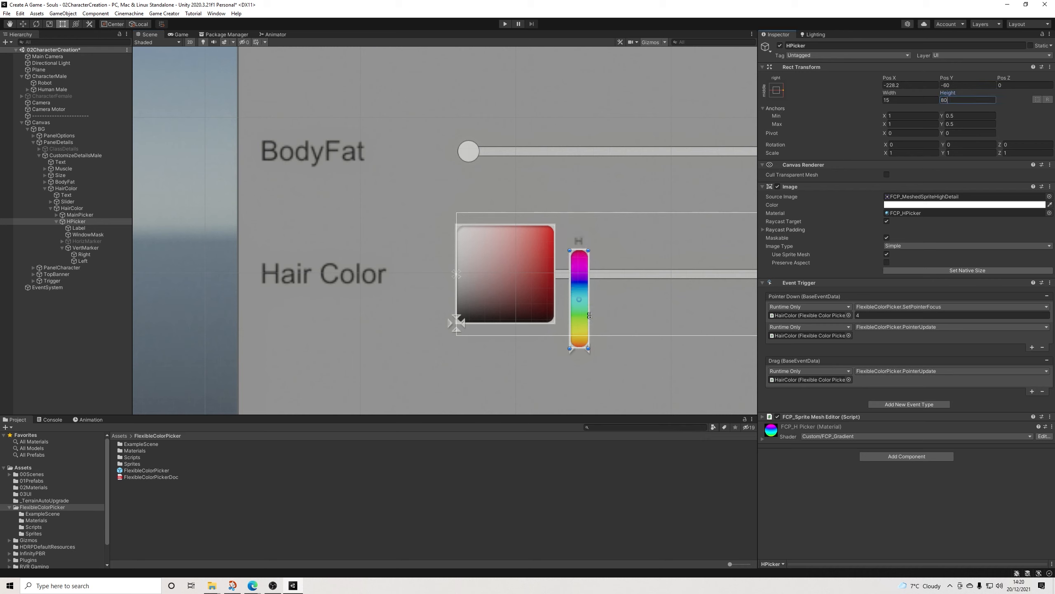
left_click_drag(589, 315, 578, 315)
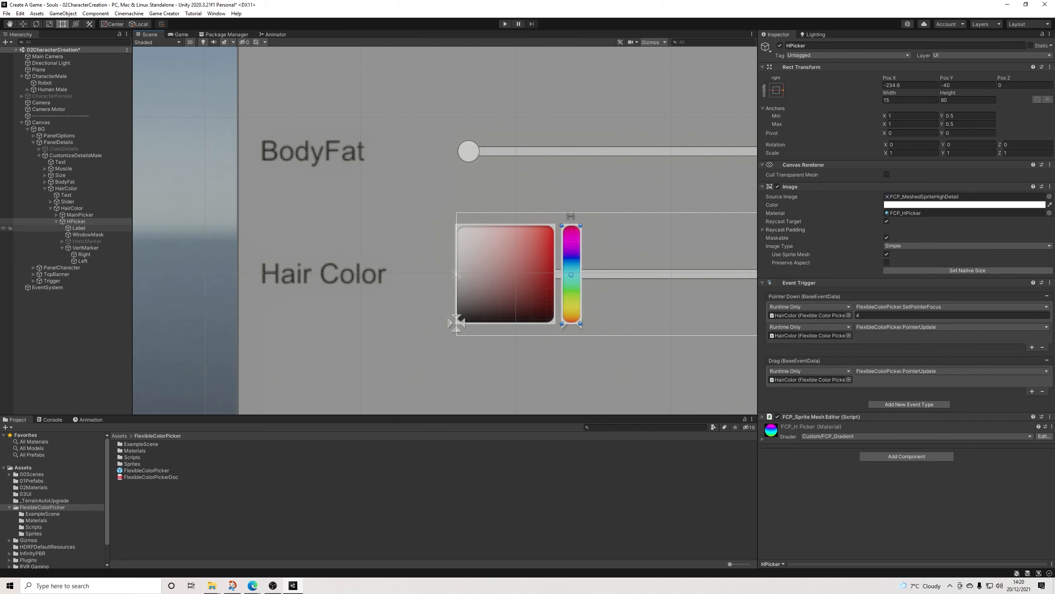
Step: Deactivate HPicker's Label and delete the leftover Slider from the Hair Color row
left_click(78, 228)
left_click(780, 46)
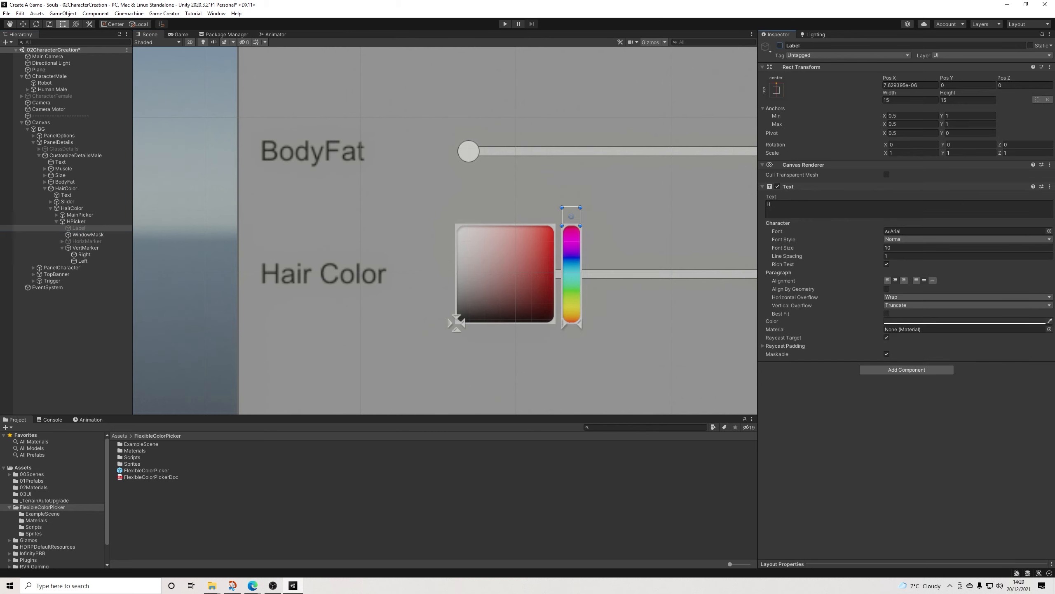
scroll(545, 278, "down", 5)
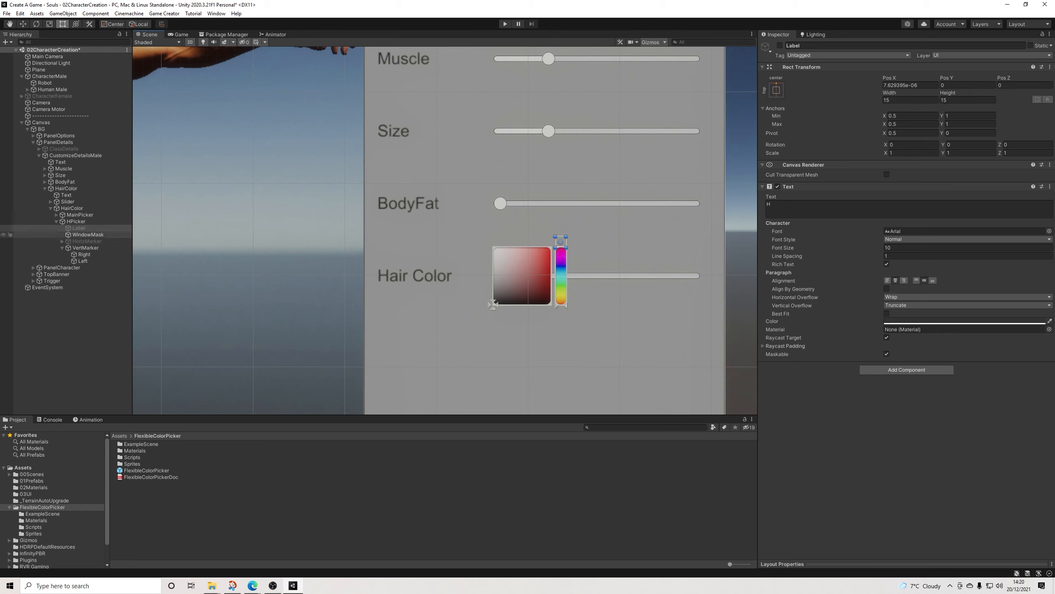
left_click(68, 202)
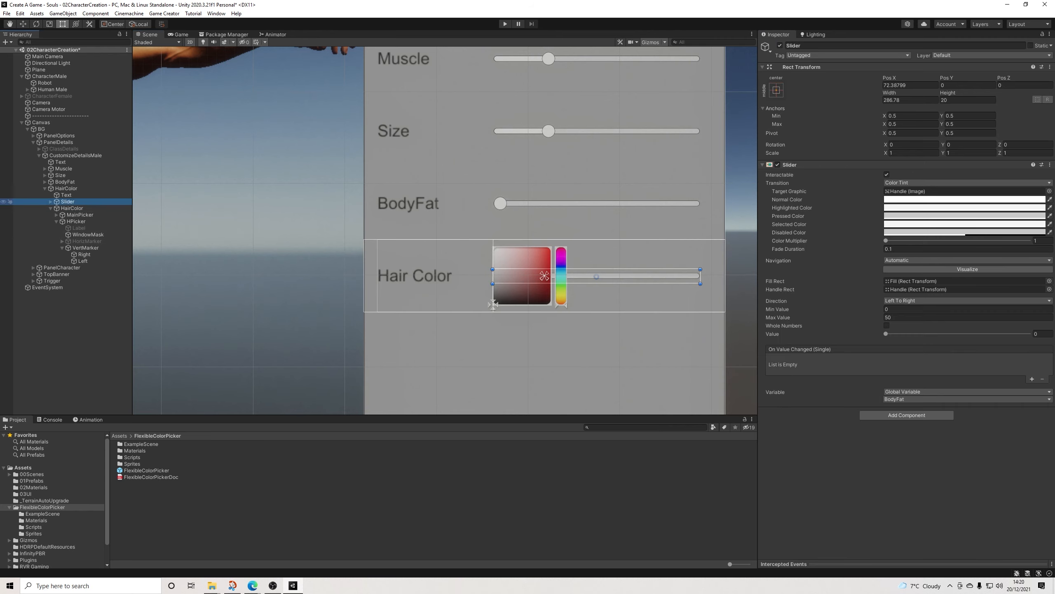
key("Delete")
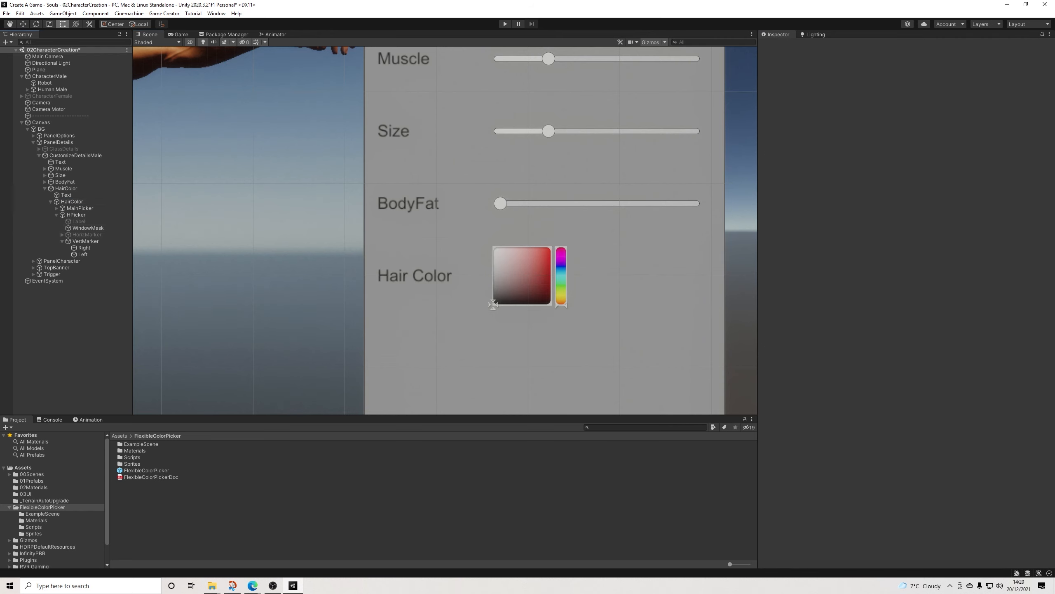
Step: Examine the color picker's fit in the Customize panel, along with the MainPicker and HairColor settings
scroll(555, 292, "down", 3)
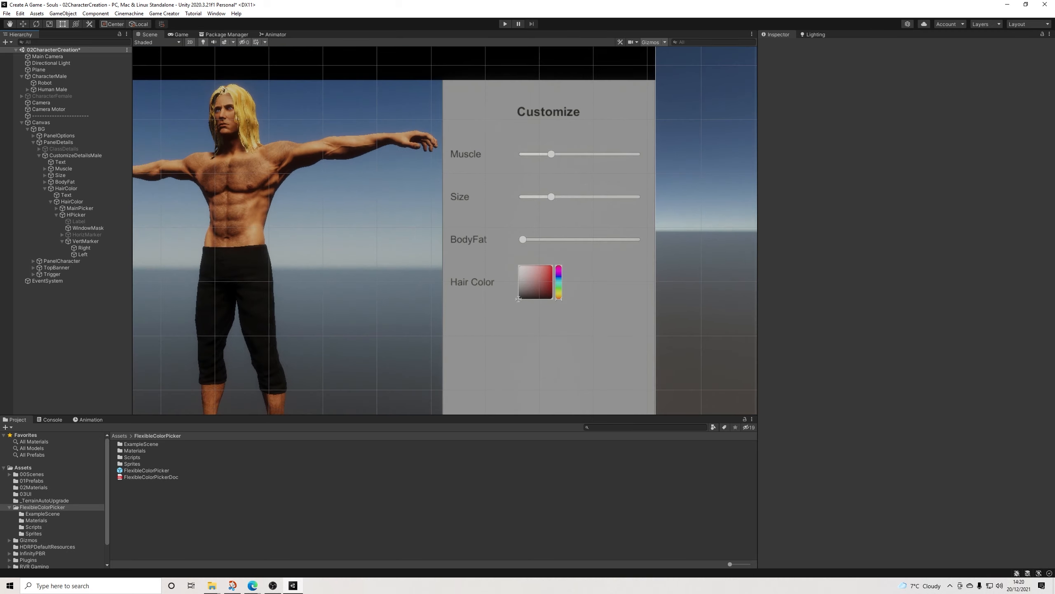
scroll(554, 292, "up", 6)
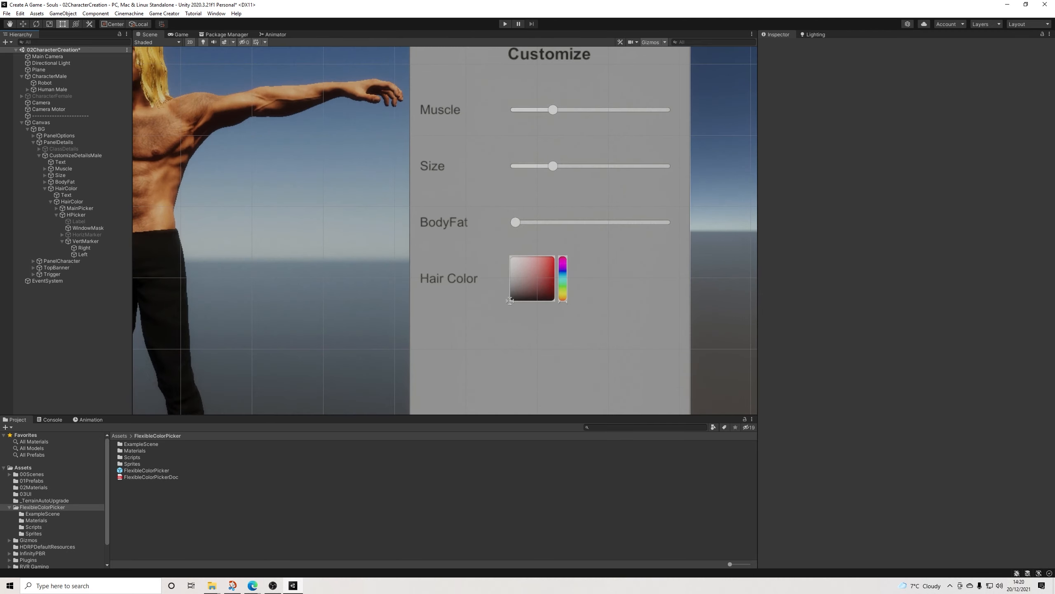
scroll(554, 292, "down", 4)
middle_click_drag(554, 292, 646, 259)
scroll(559, 270, "down", 9)
scroll(645, 258, "up", 4)
scroll(582, 255, "up", 3)
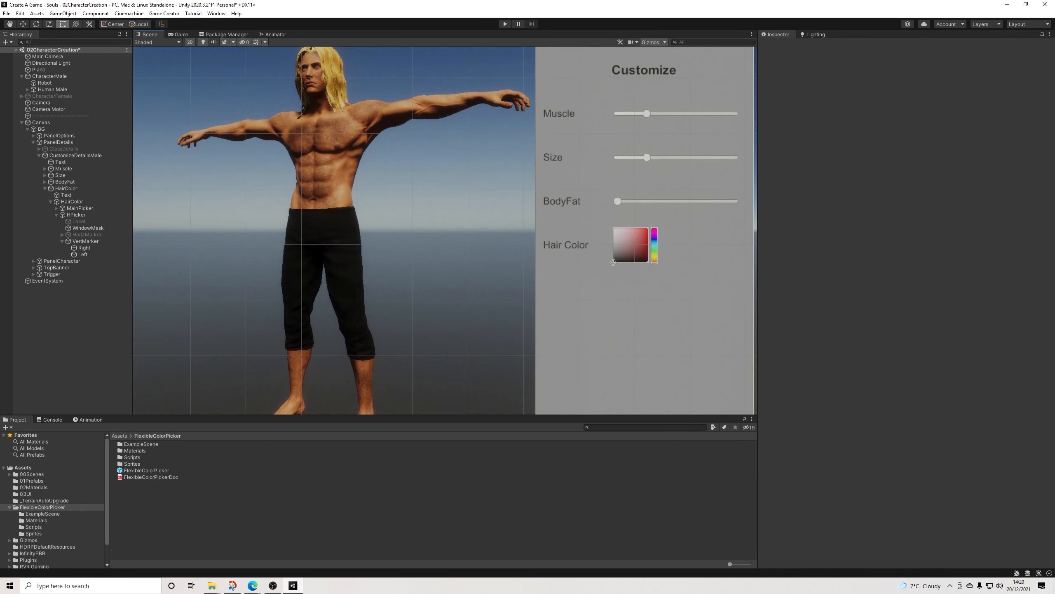
middle_click_drag(581, 255, 557, 260)
left_click(80, 207)
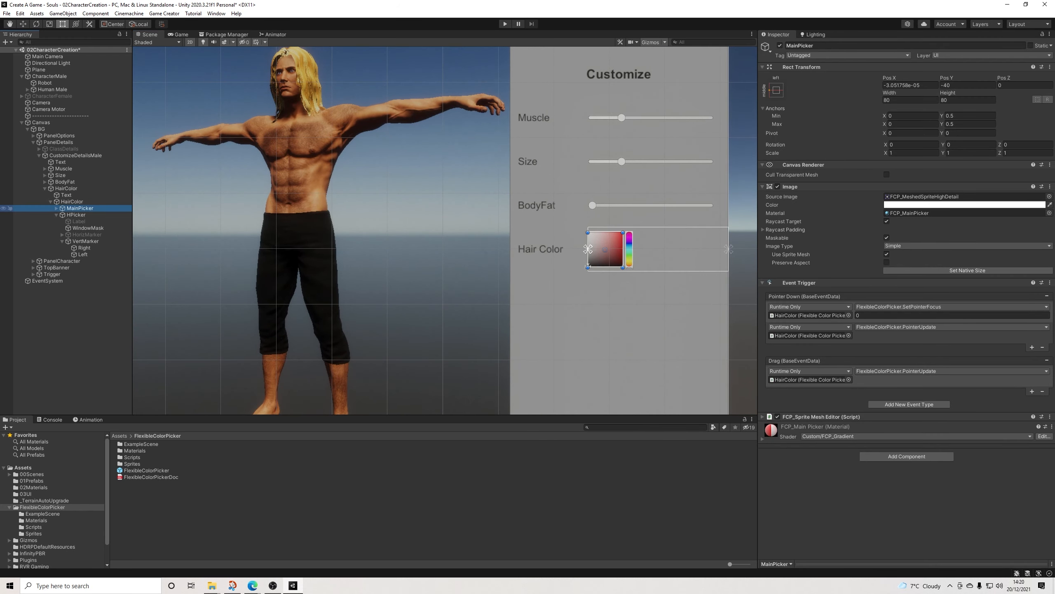
left_click(72, 201)
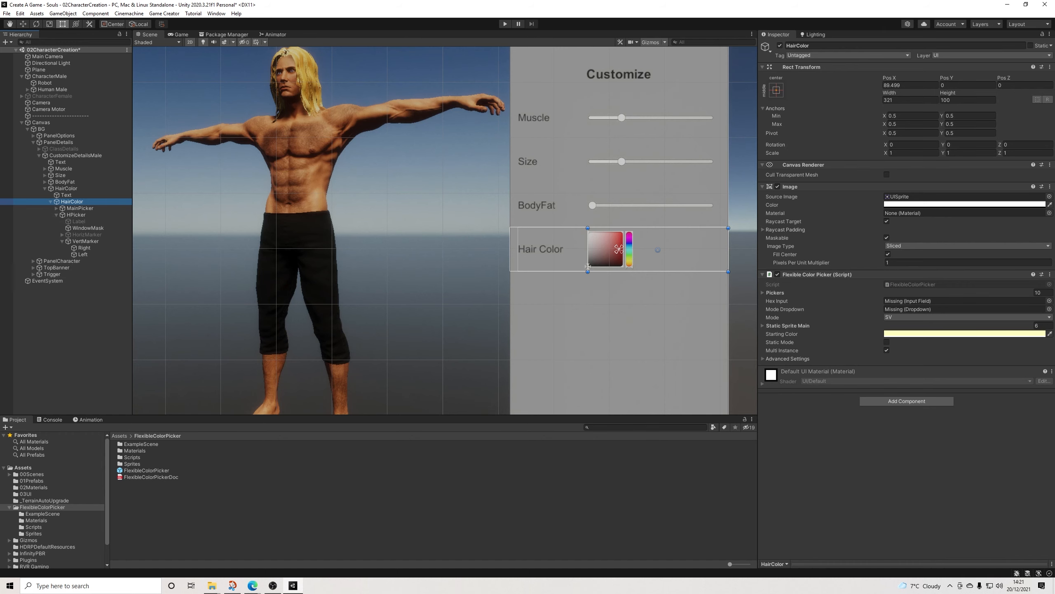
scroll(398, 191, "down", 1)
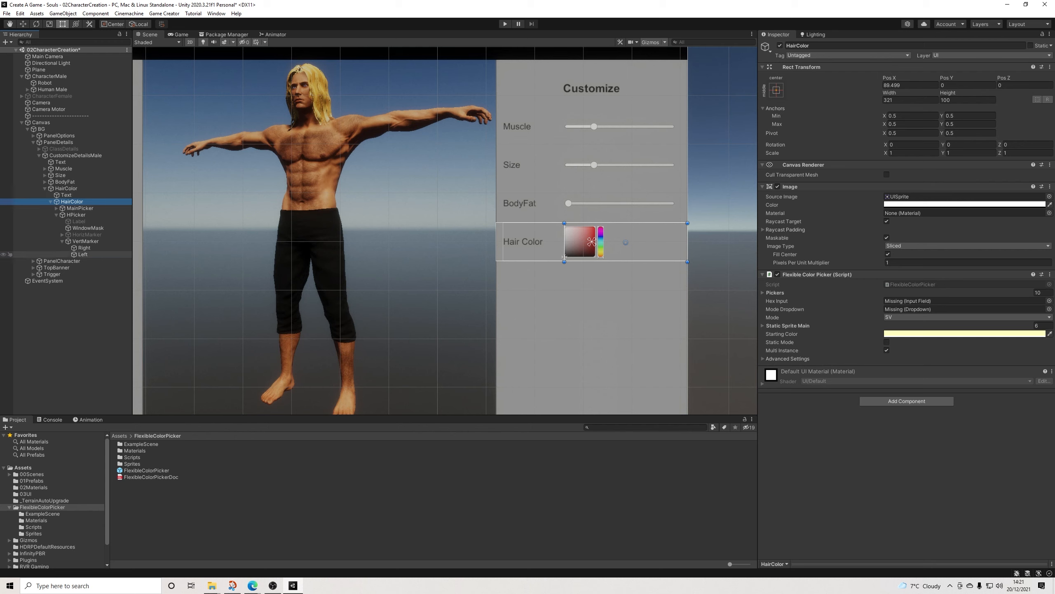
Step: Attach FCP_ExampleScript from FlexibleColorPicker's ExampleScene folder to the HumanMaleHairLong mesh under Human Male's Hair
left_click(28, 89)
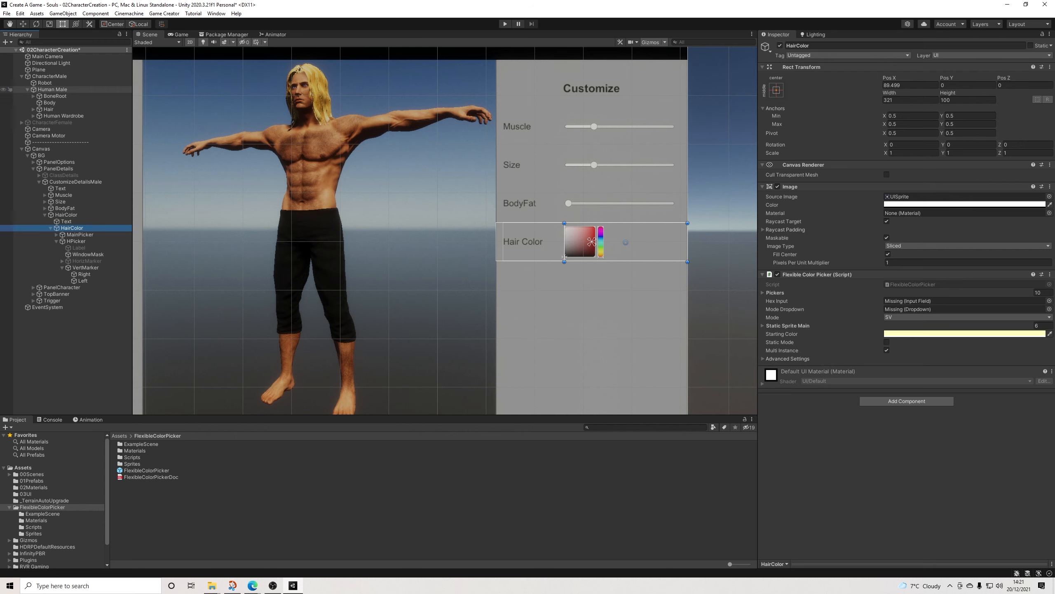
left_click(33, 109)
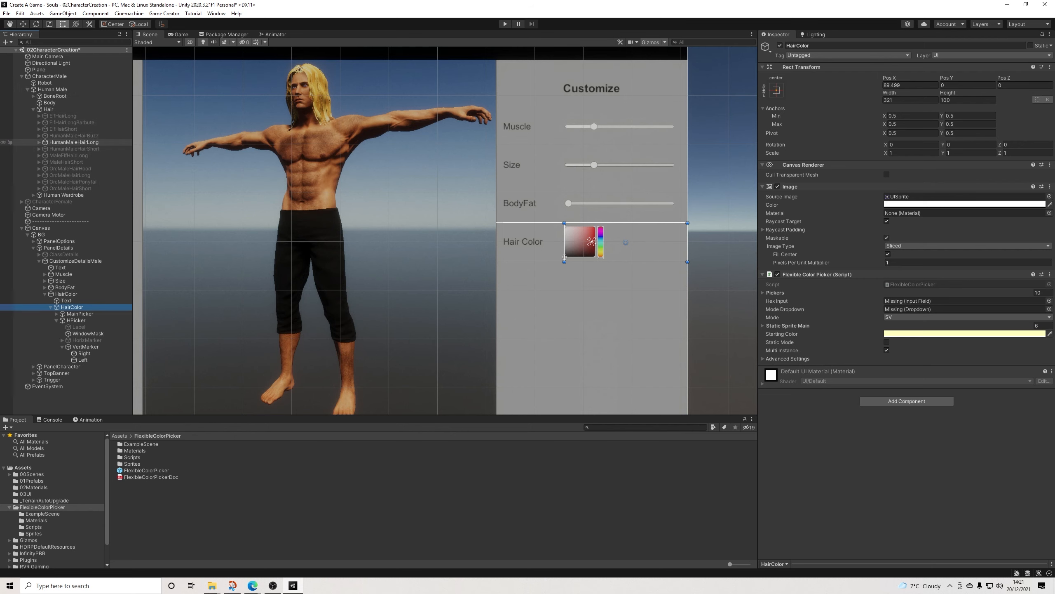
left_click(39, 142)
left_click(79, 148)
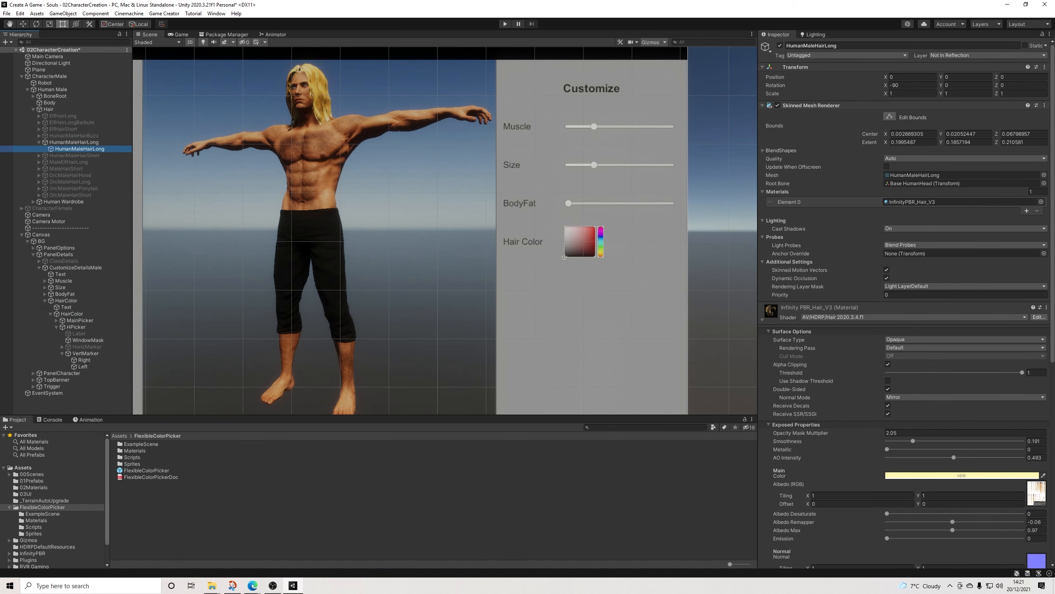
left_click(42, 514)
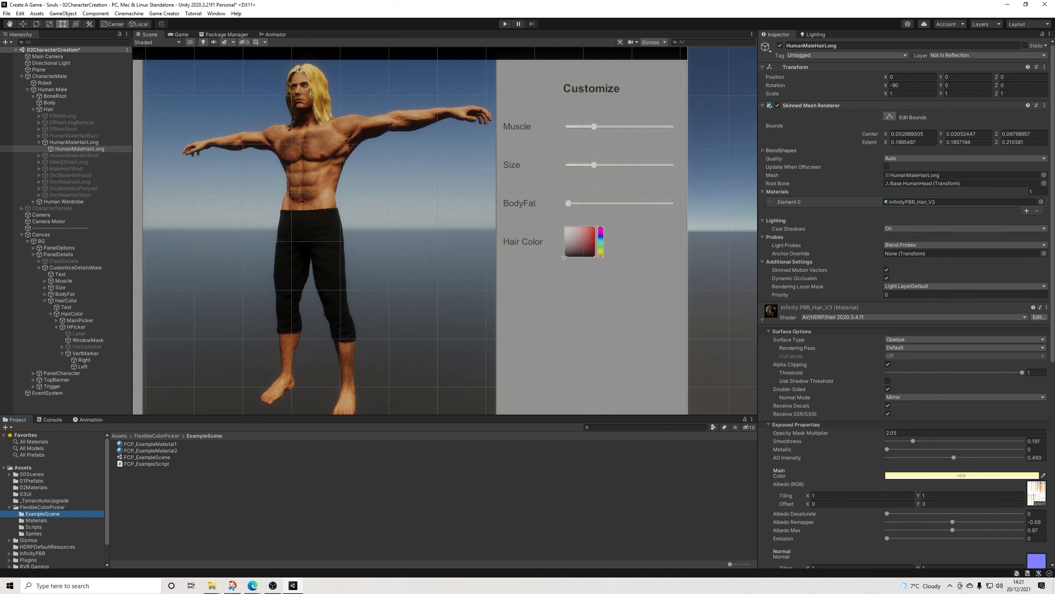
scroll(905, 266, "down", 6)
scroll(905, 266, "up", 6)
left_click(762, 319)
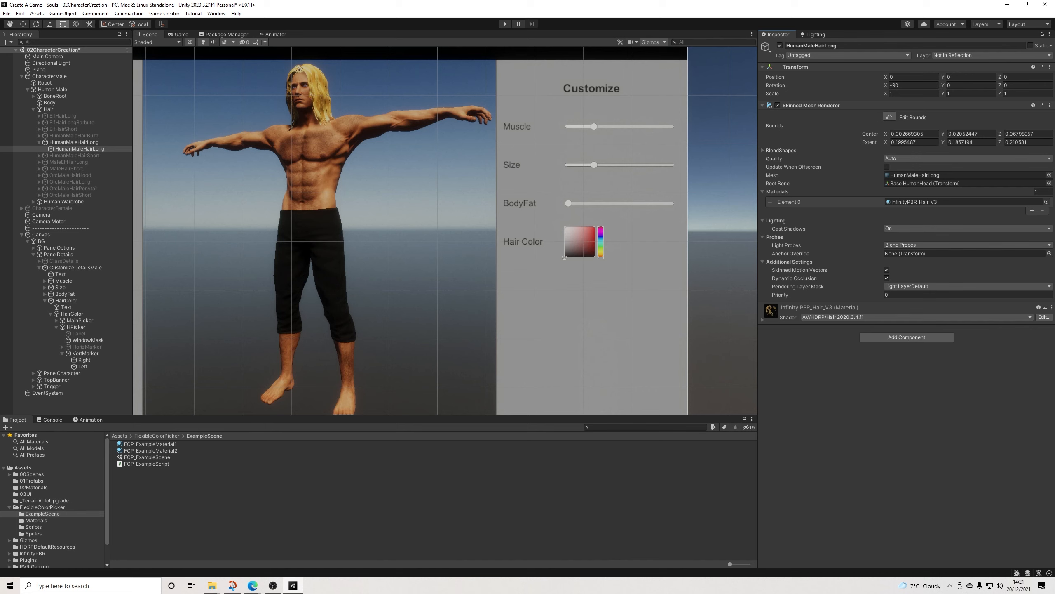
left_click(416, 509)
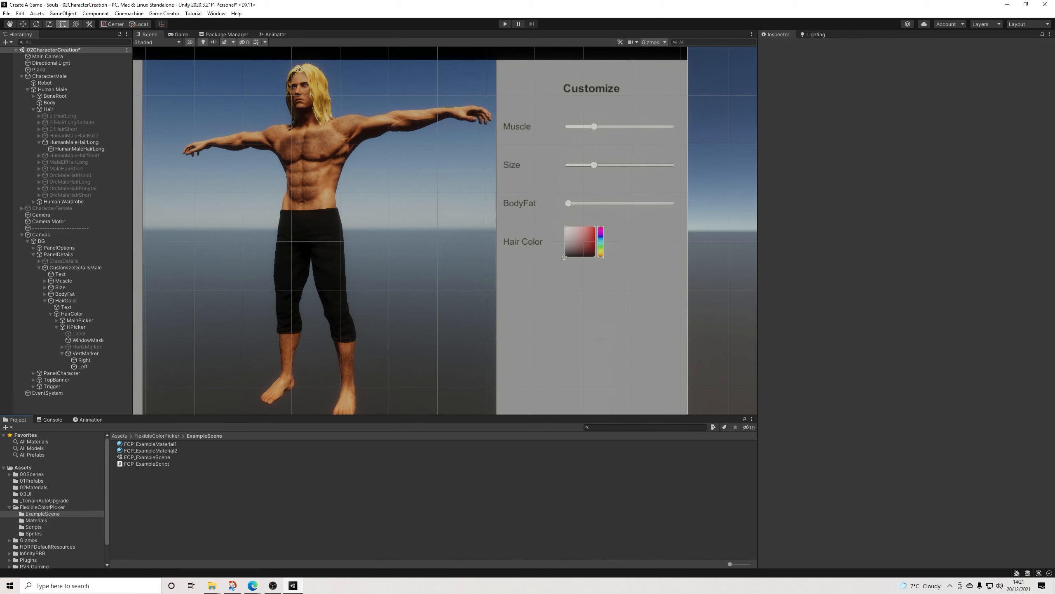
left_click(146, 464)
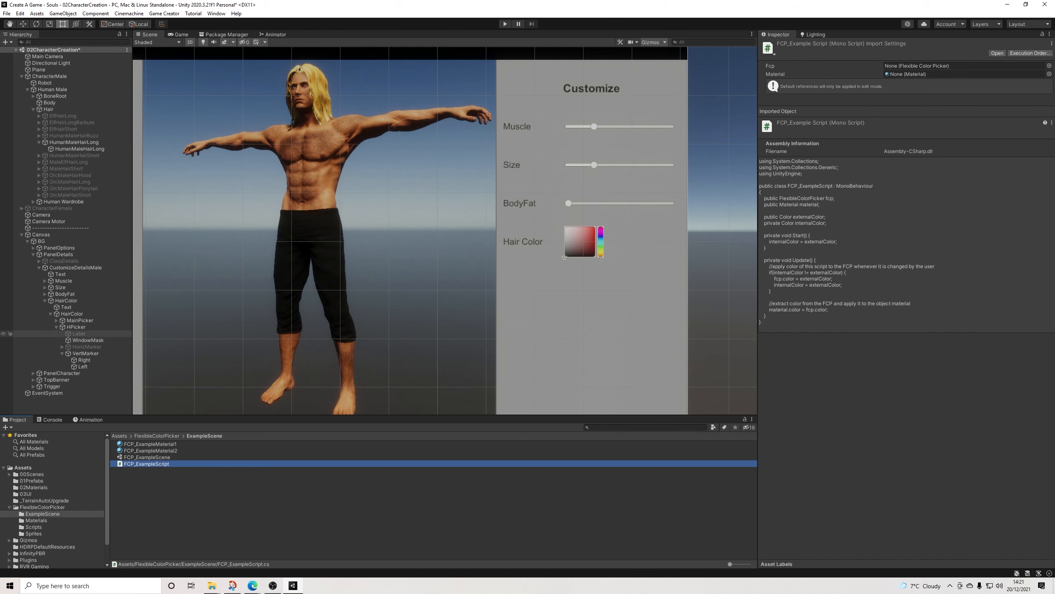
left_click(79, 148)
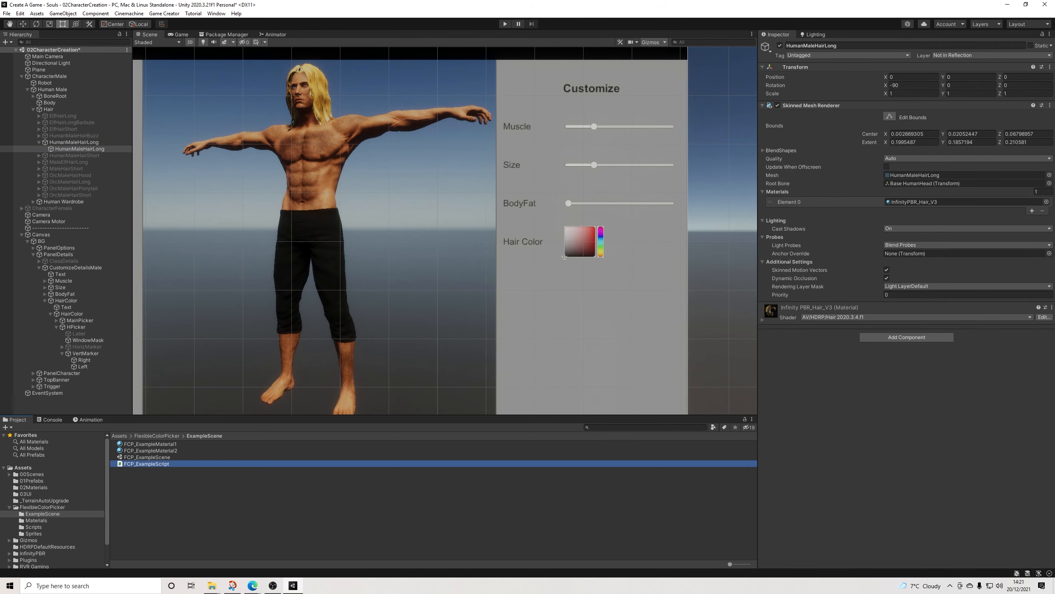
left_click_drag(147, 464, 906, 383)
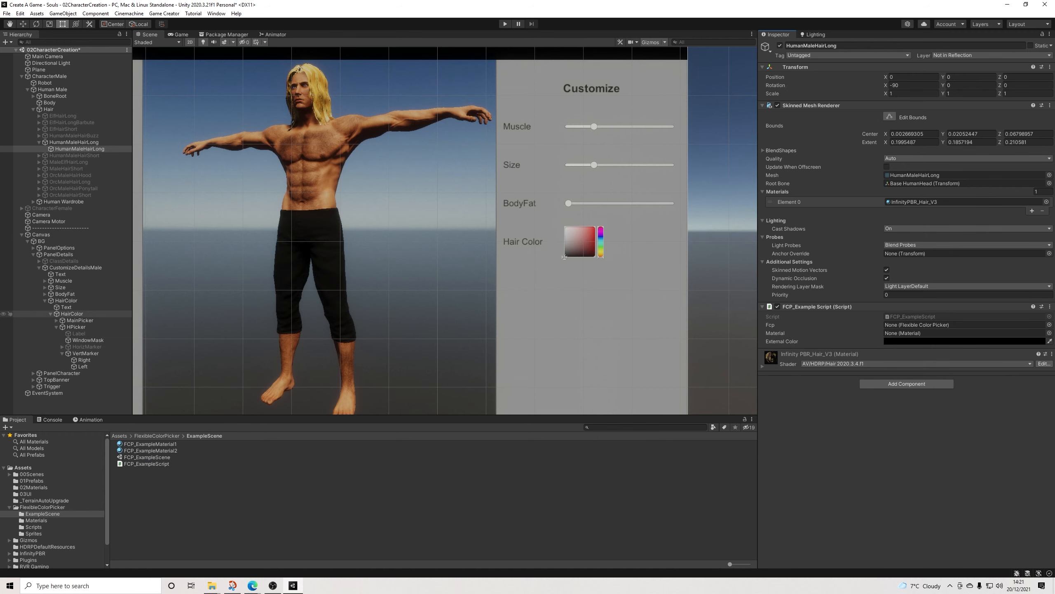
Step: Rename the nested HairColor object that holds the Flexible Color Picker as PickerHairColor
left_click(72, 314)
left_click(821, 45)
left_click(821, 45)
type("Picker")
key("Return")
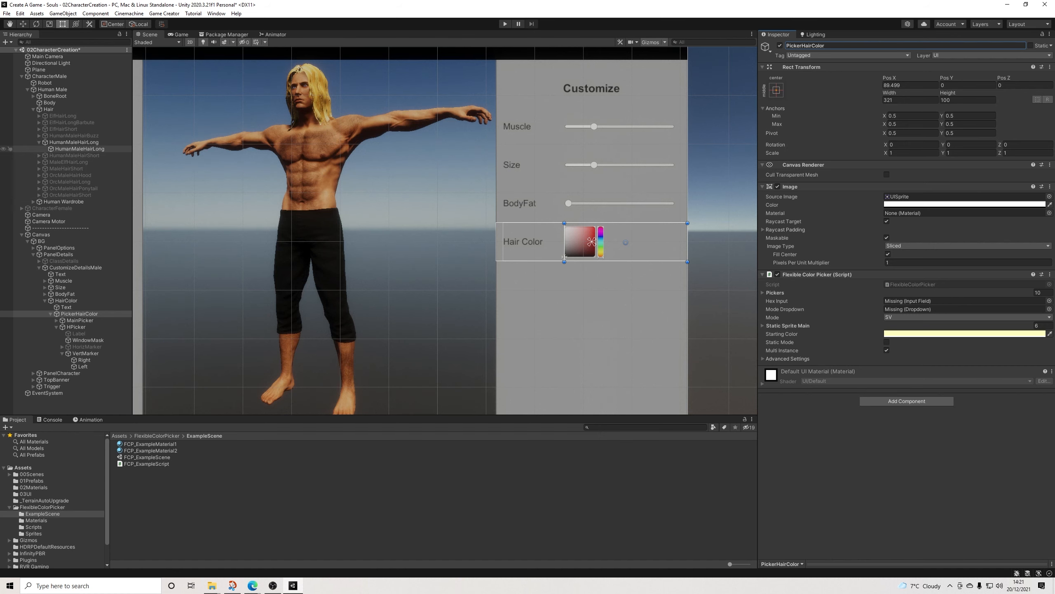
Step: On the HumanMaleHairLong mesh's example script, assign PickerHairColor as Fcp and InfinityPBR_Hair_V3 as Material
left_click(80, 149)
left_click_drag(79, 314, 931, 325)
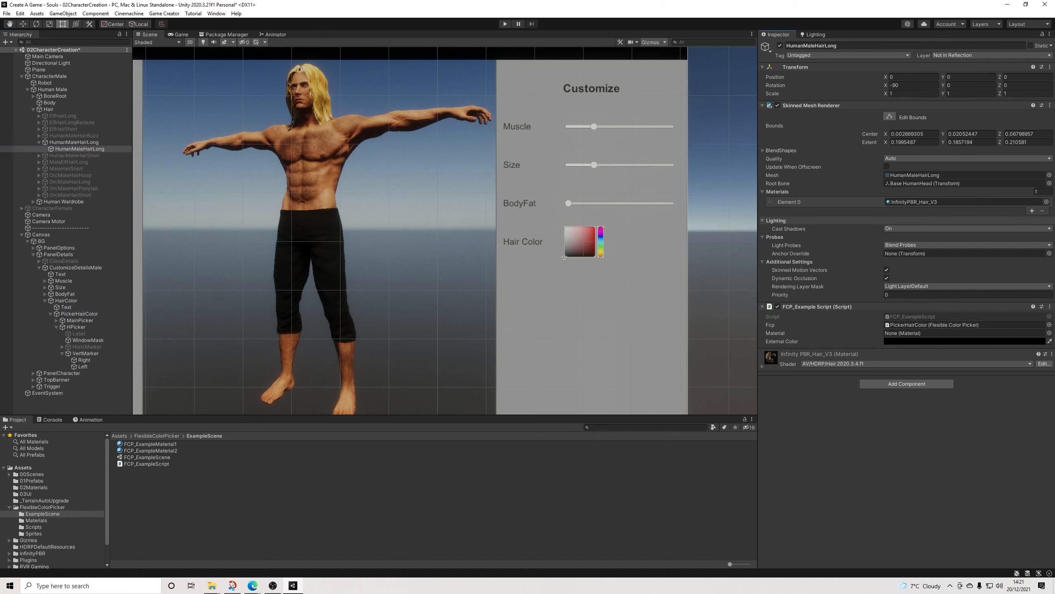
left_click(922, 201)
left_click_drag(145, 499, 931, 332)
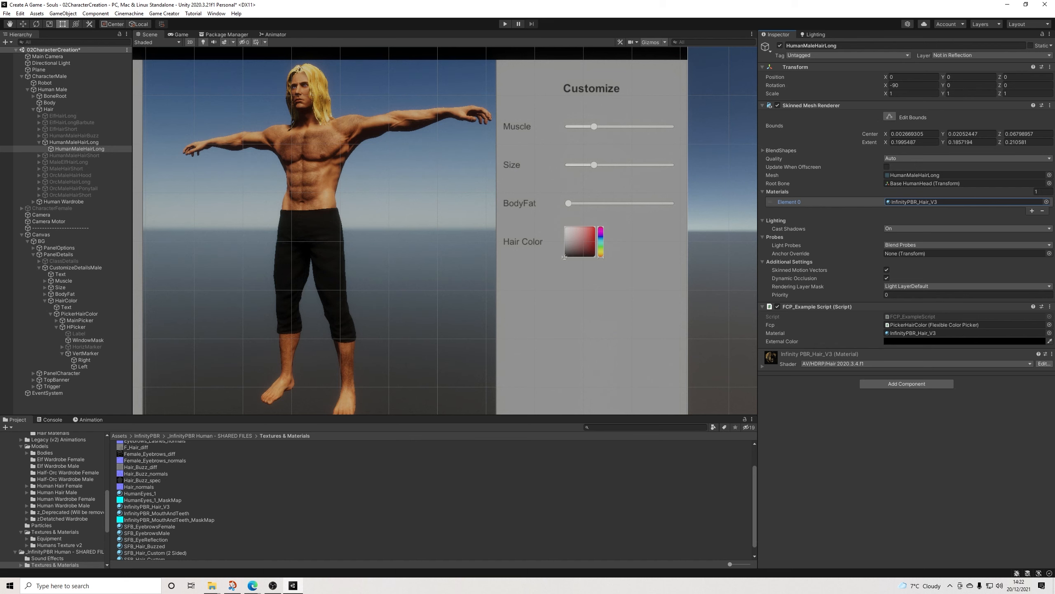
Step: Look over the character creation screen and start the scene in Play mode
scroll(490, 262, "down", 2)
scroll(486, 266, "up", 2)
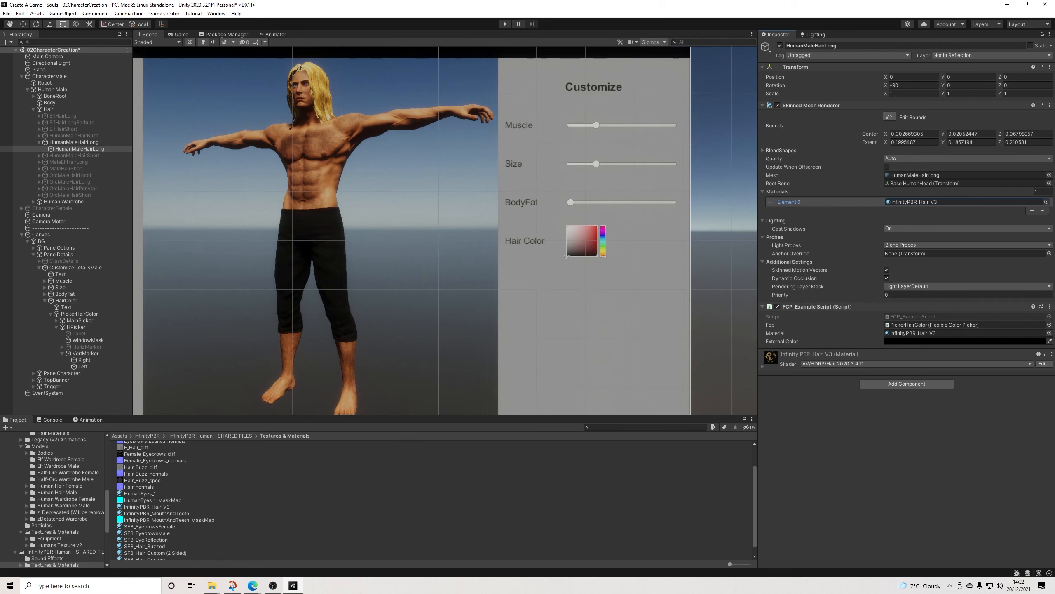
scroll(444, 231, "down", 1)
middle_click_drag(445, 245, 510, 258)
left_click(74, 141)
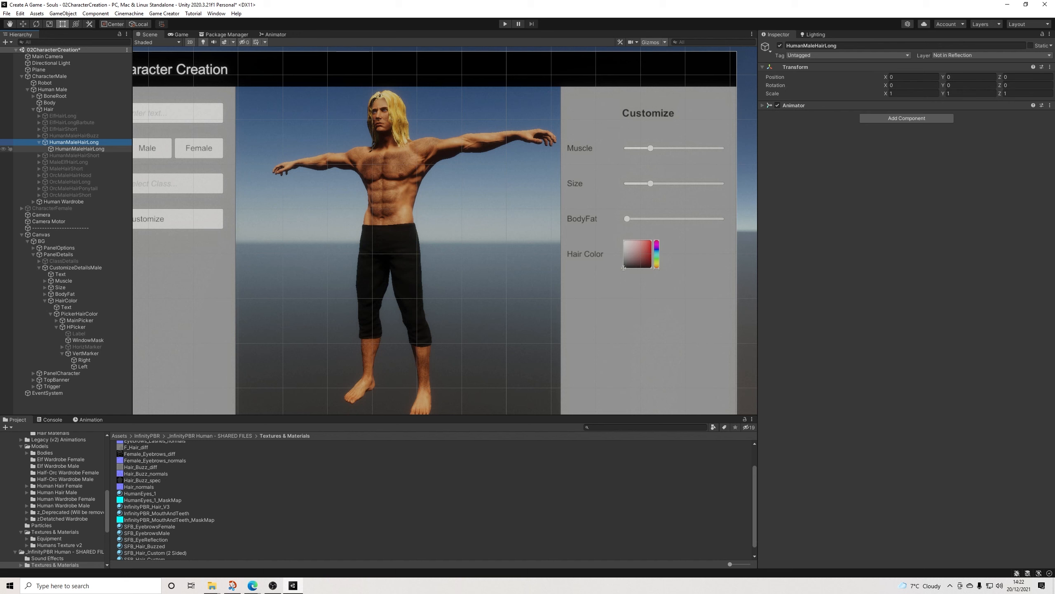
left_click(505, 24)
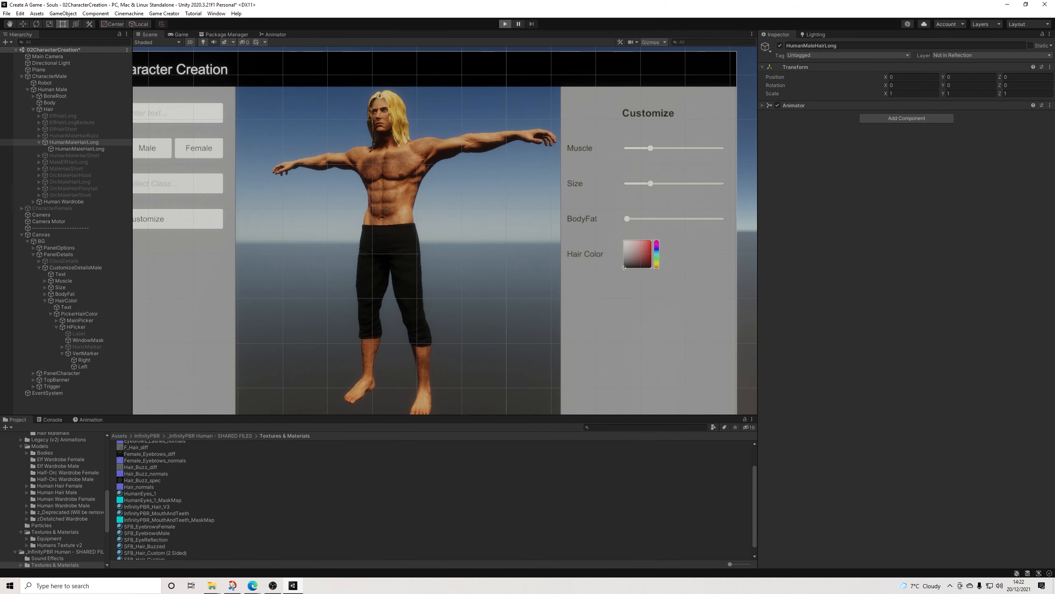
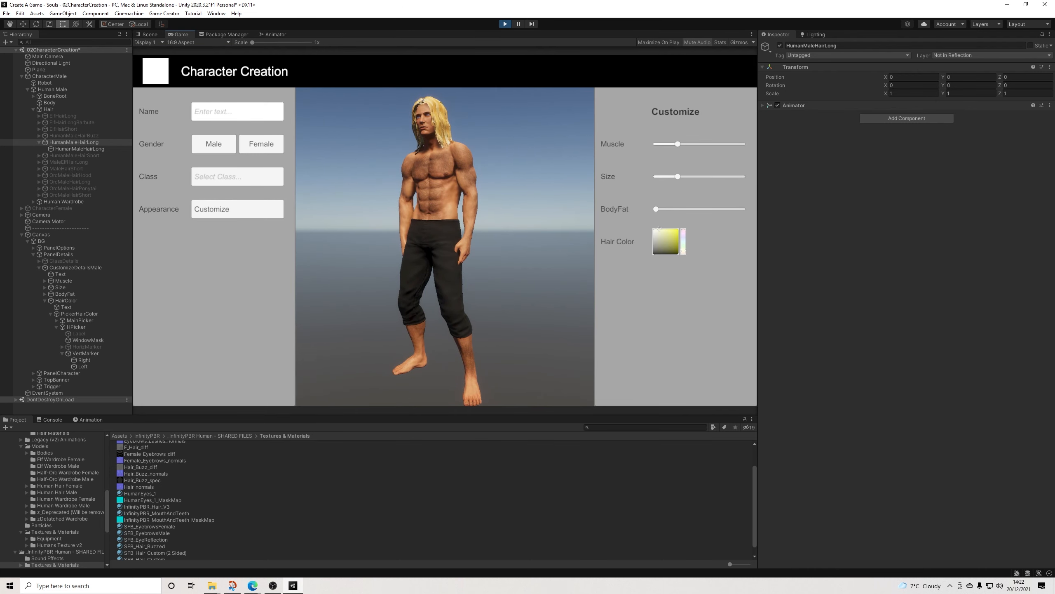
Step: Test the Hair Color picker with several hues on the running character, and stop play mode
mouse_move(659, 229)
left_mouse_down()
mouse_move(678, 229)
mouse_move(684, 253)
mouse_move(683, 229)
mouse_move(684, 244)
left_mouse_up()
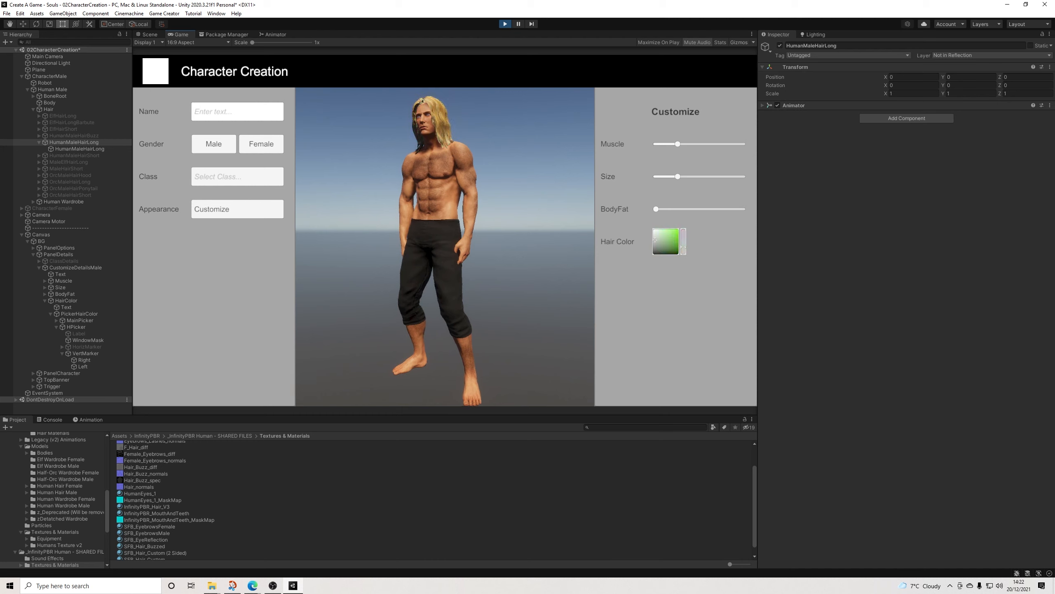
left_click_drag(653, 254, 651, 228)
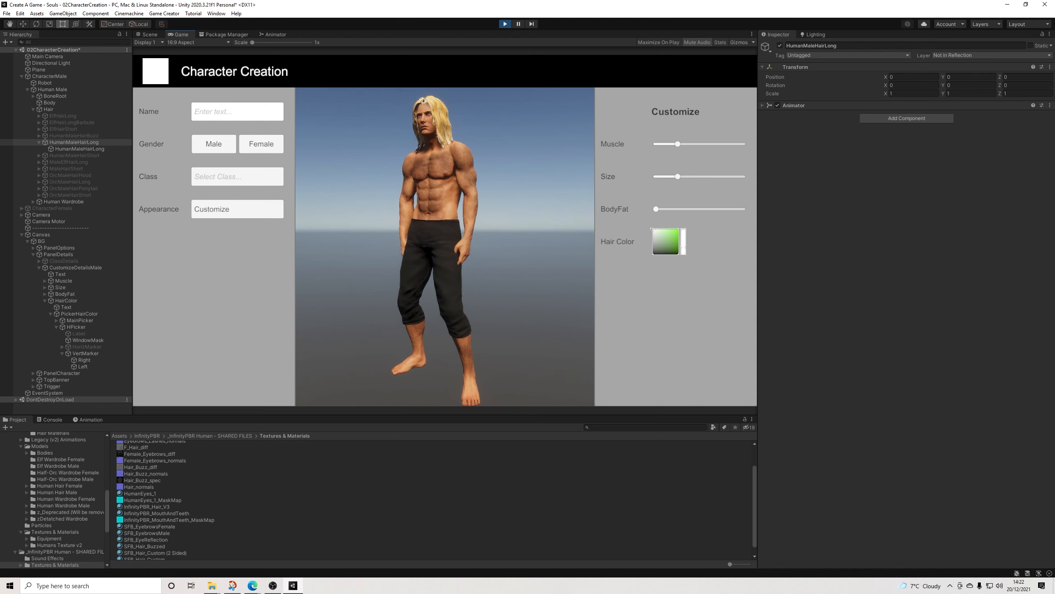
mouse_move(679, 254)
left_mouse_down()
mouse_move(653, 254)
mouse_move(683, 230)
mouse_move(670, 251)
mouse_move(683, 241)
mouse_move(684, 252)
mouse_move(651, 228)
left_mouse_up()
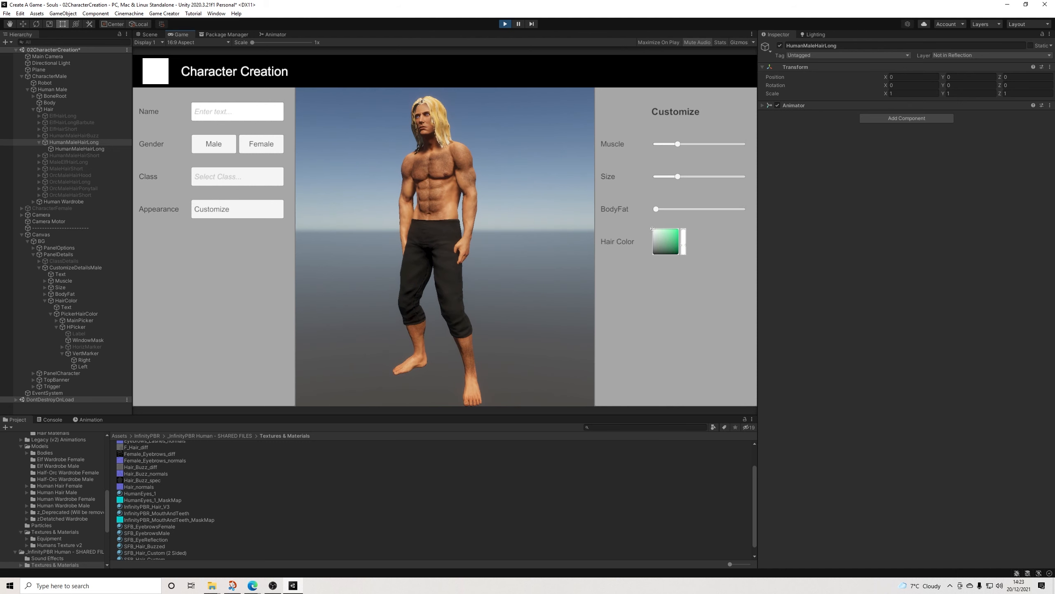
key("ctrl+p")
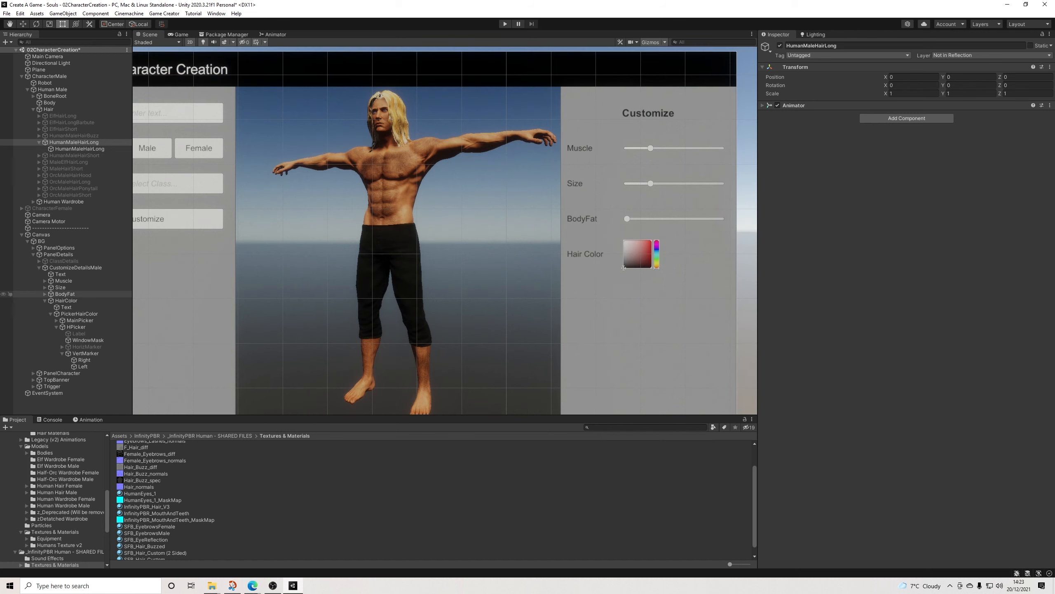
Step: Duplicate the HairColor row and place the copy directly beneath it at Pos Y -134
left_click(66, 306)
left_click(66, 301)
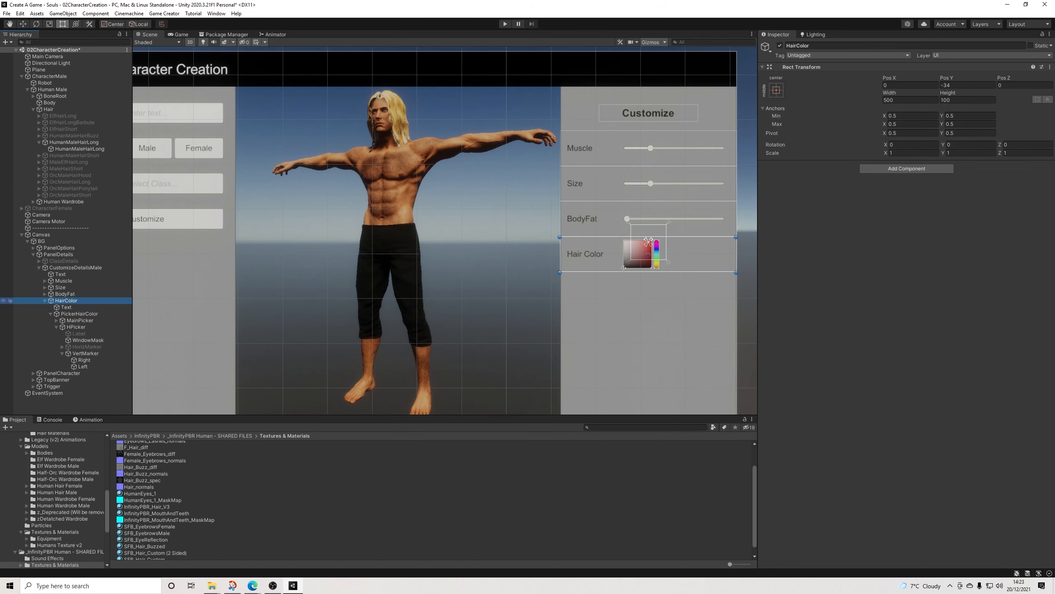
left_click(45, 301)
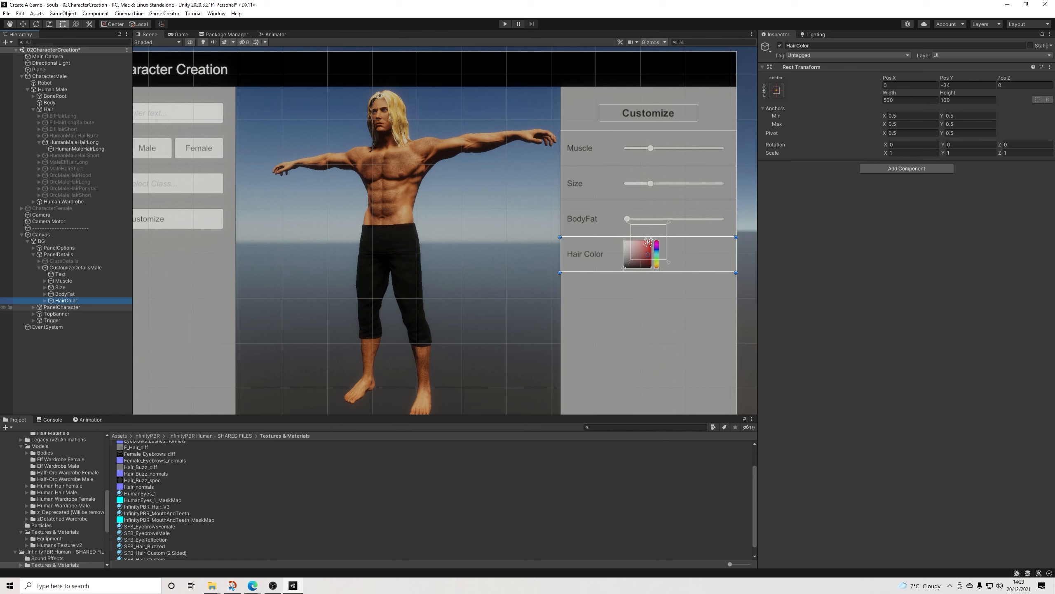
key("ctrl+d")
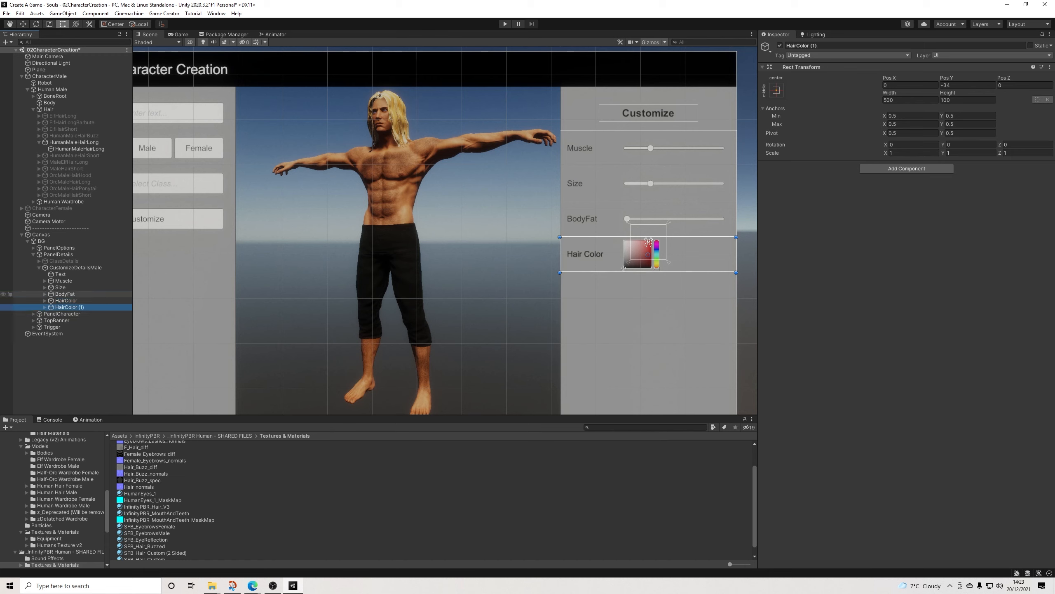
left_click_drag(648, 254, 648, 290)
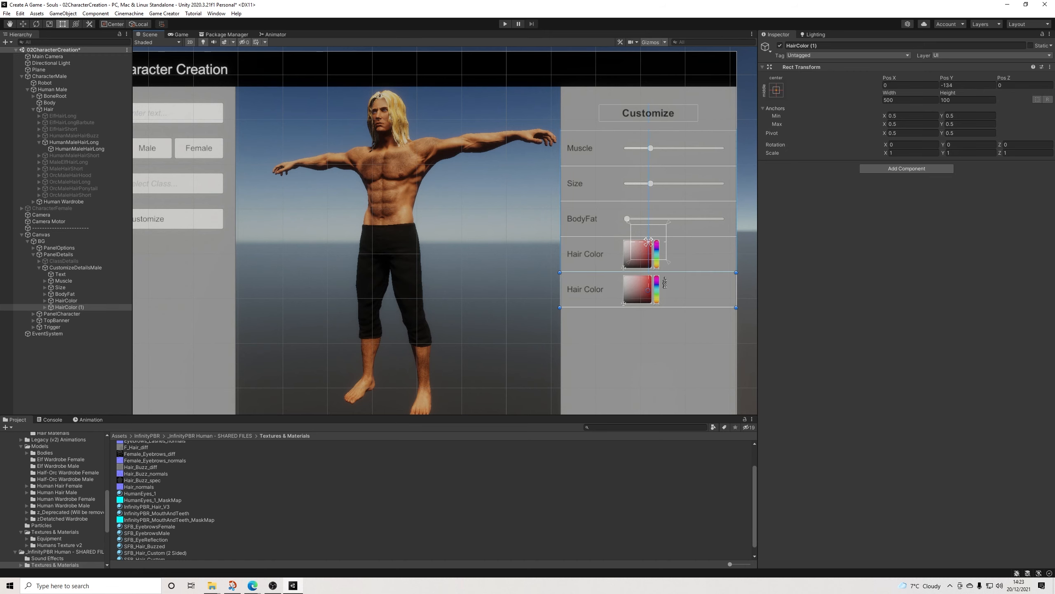
Step: Rename the duplicated row object EyeColor and expand it to show its children
left_click(827, 46)
type("#Ey")
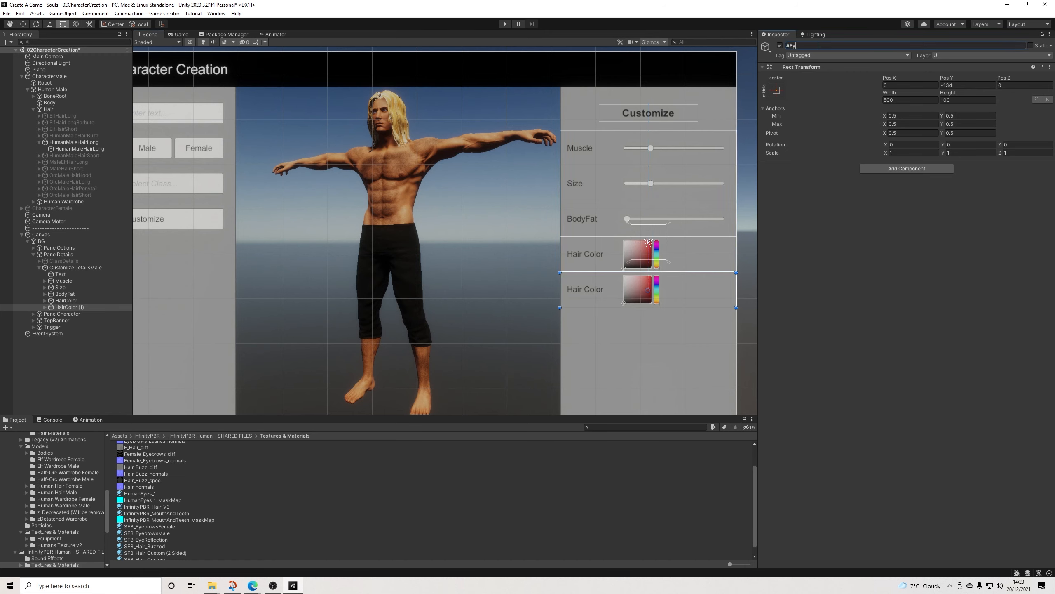
key("BackSpace")
key("BackSpace")
key("BackSpace")
type("yeColor")
key("Return")
left_click(45, 308)
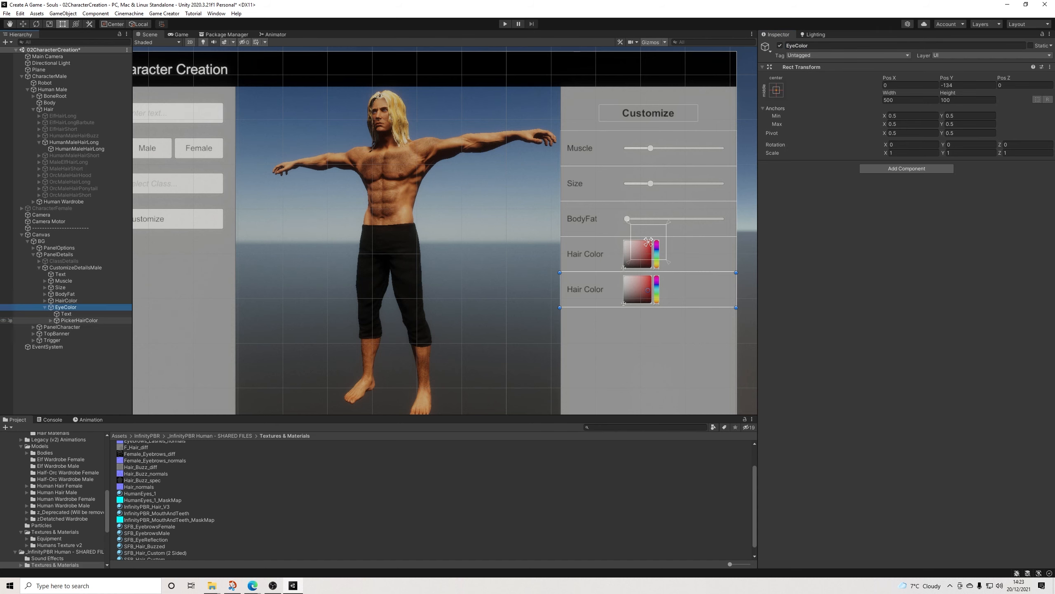
Step: Set the Starting Color of the color picker inside EyeColor to blue, hex 007CFF
left_click(648, 289)
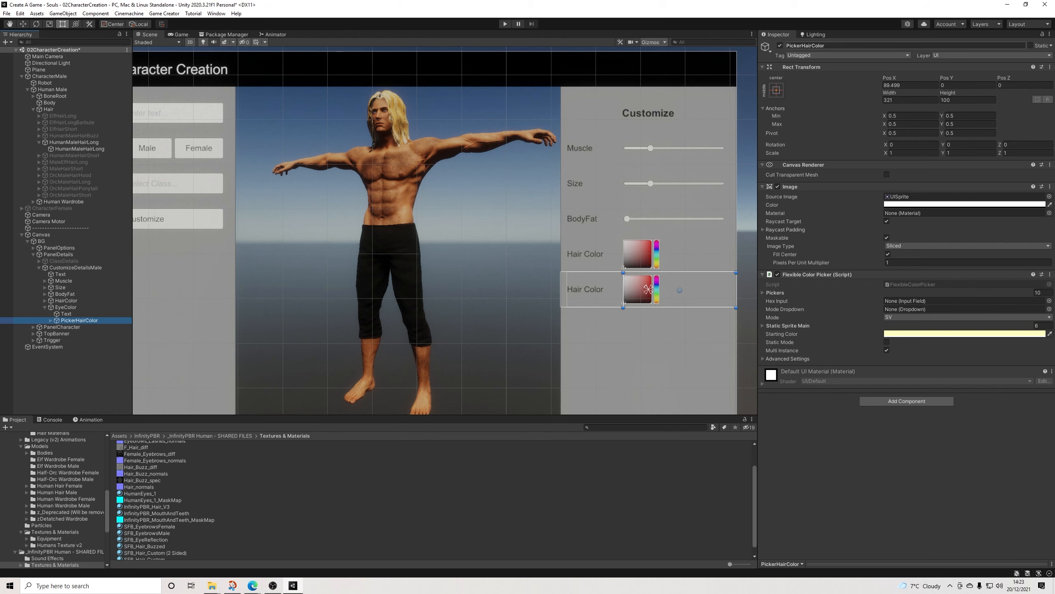
left_click_drag(802, 45, 826, 46)
type("EyeColor")
left_click(949, 334)
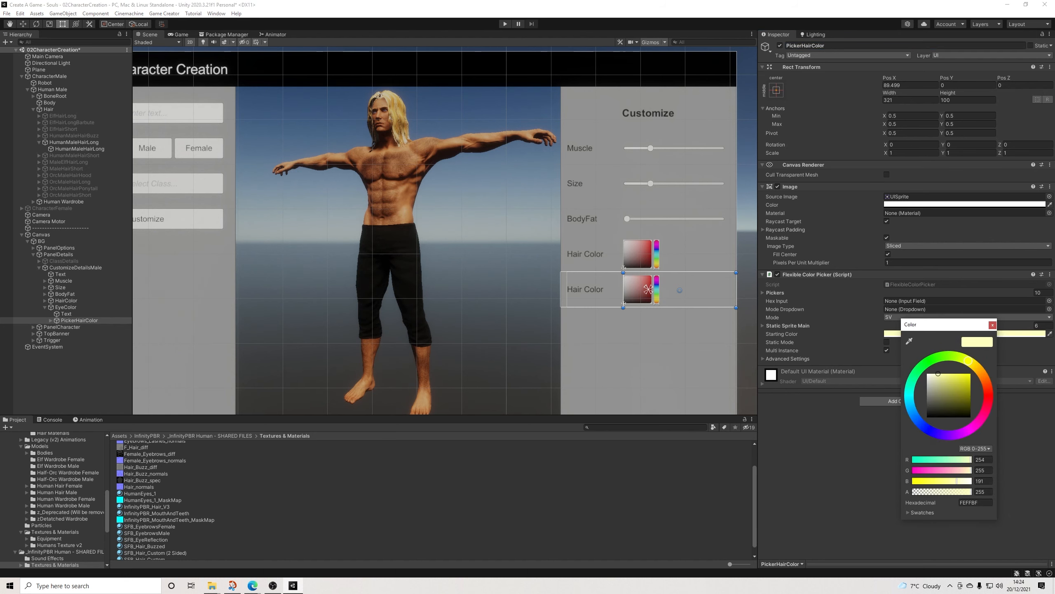
left_click(910, 394)
left_click(970, 374)
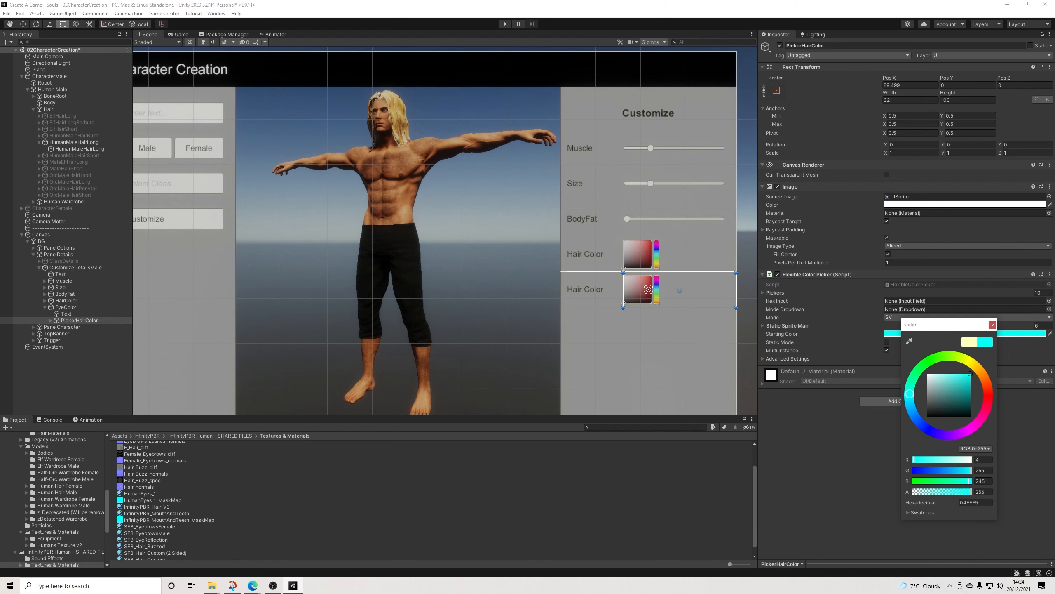
mouse_move(970, 374)
left_mouse_down()
mouse_move(961, 386)
mouse_move(971, 373)
left_mouse_up()
left_click(918, 419)
left_click_drag(917, 418, 915, 416)
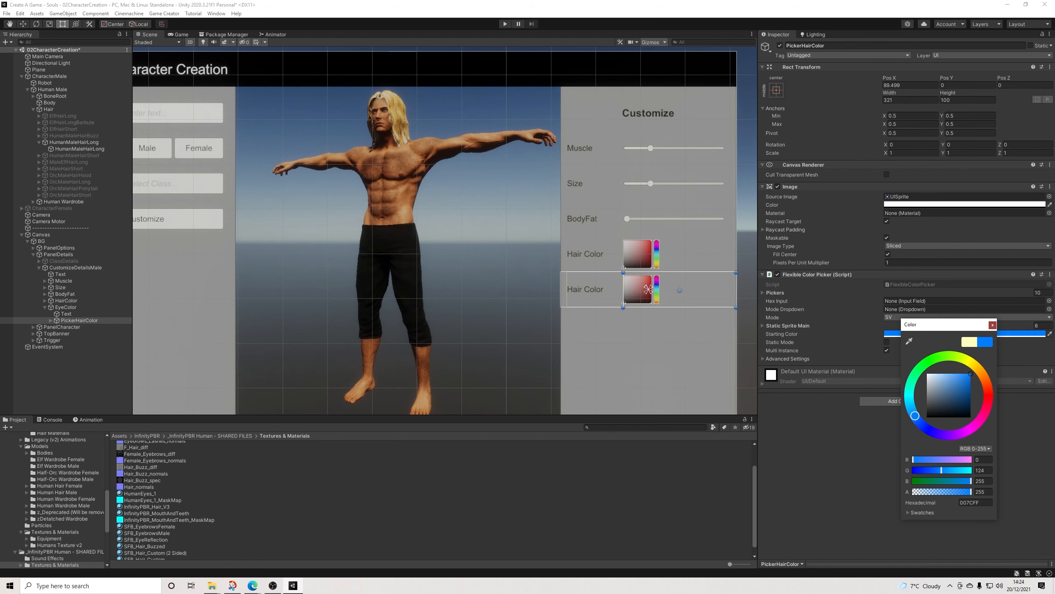
left_click(993, 325)
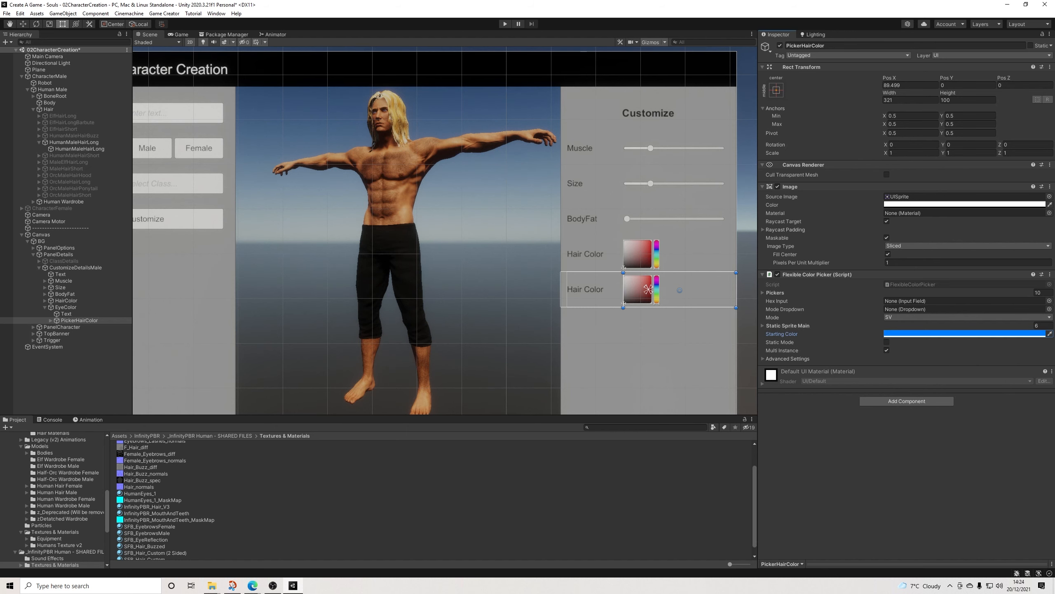
Step: Change the label text inside EyeColor to "Eye Color"
left_click(66, 314)
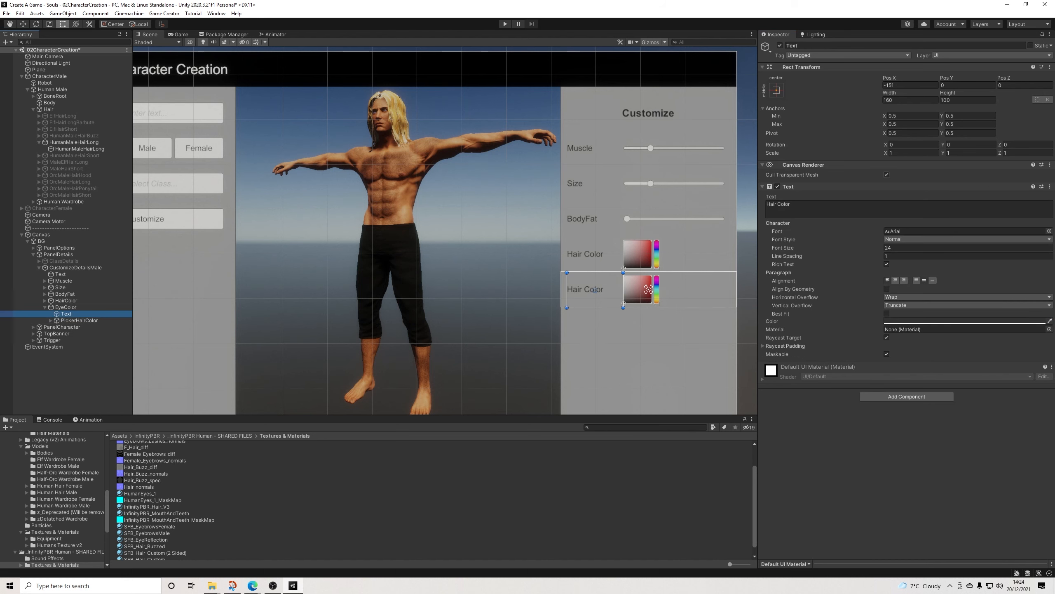
left_click(802, 207)
type("Eye Color")
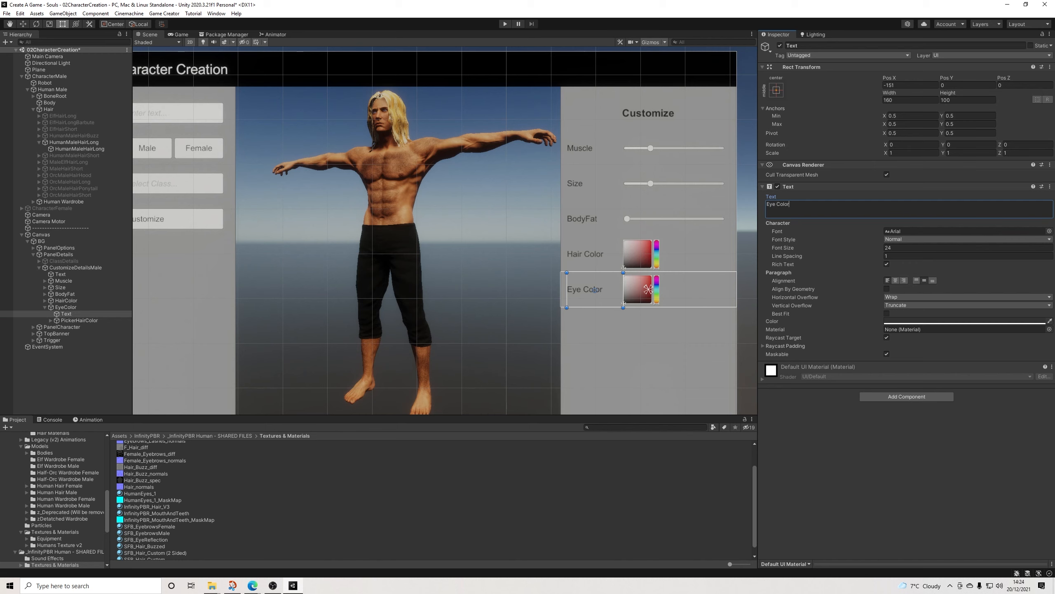
left_click(79, 375)
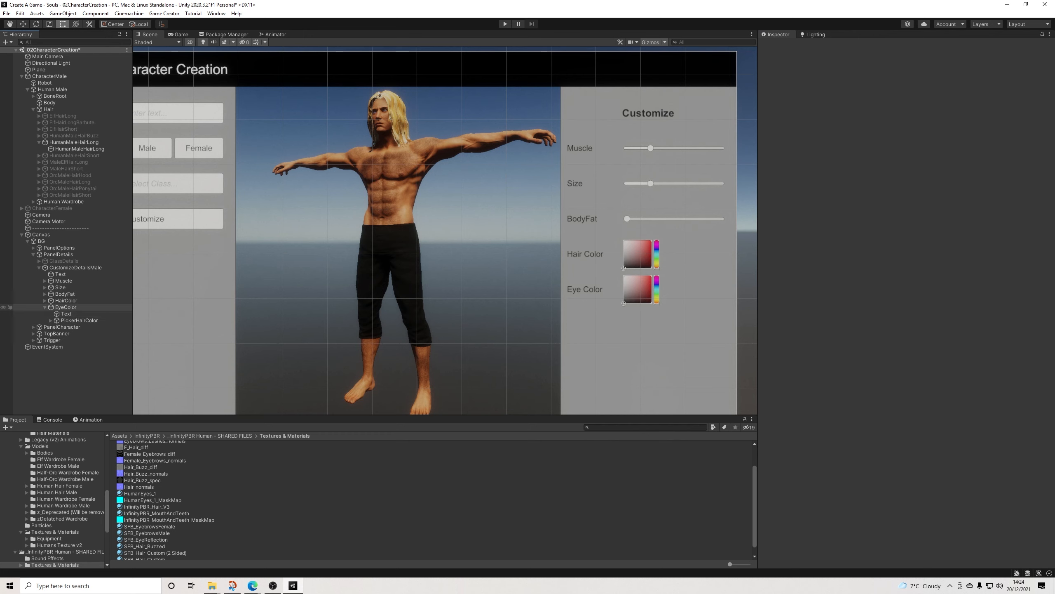
Step: Rename the color picker object inside EyeColor to PickerEyeColor
left_click(66, 307)
key("Down")
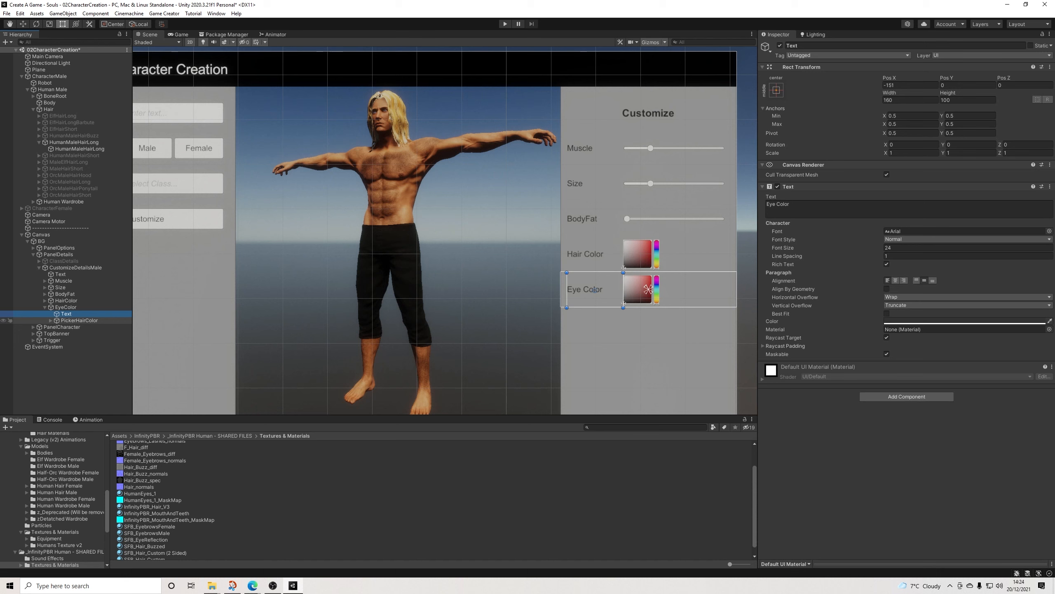
key("Down")
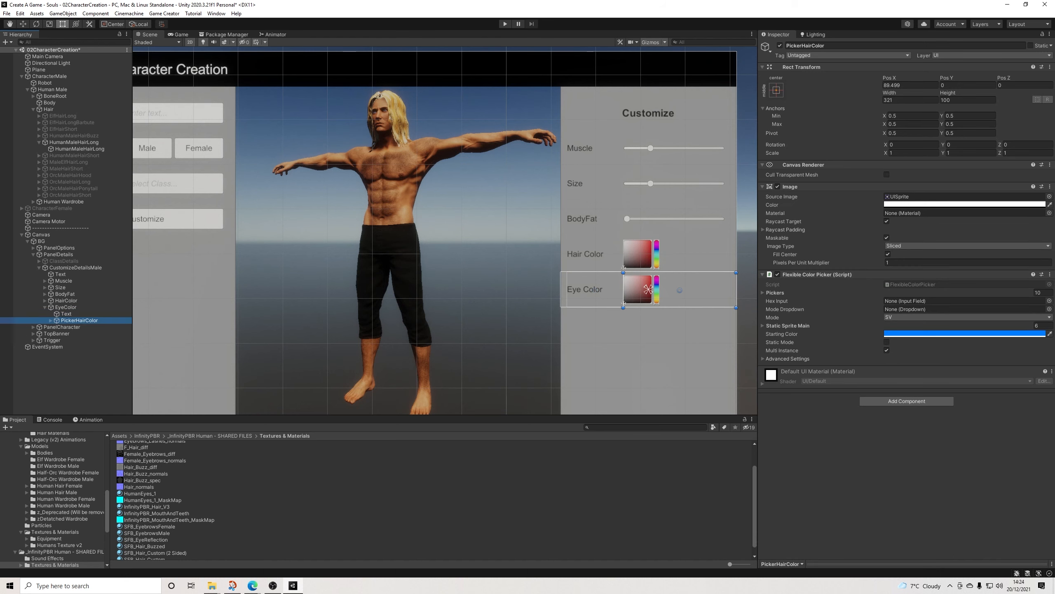
left_click_drag(802, 46, 812, 45)
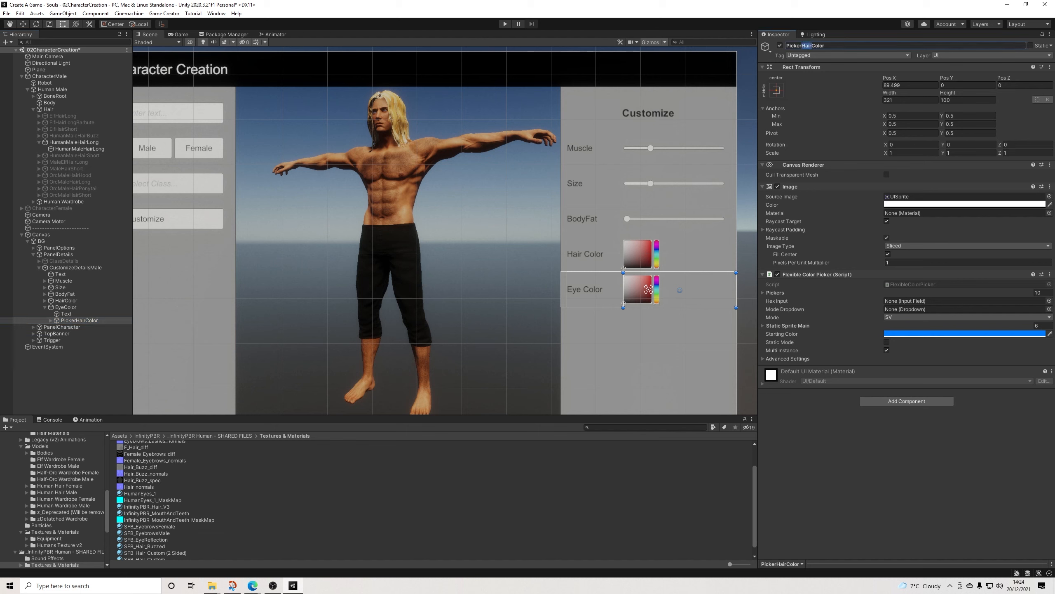
type("Eye")
key("Return")
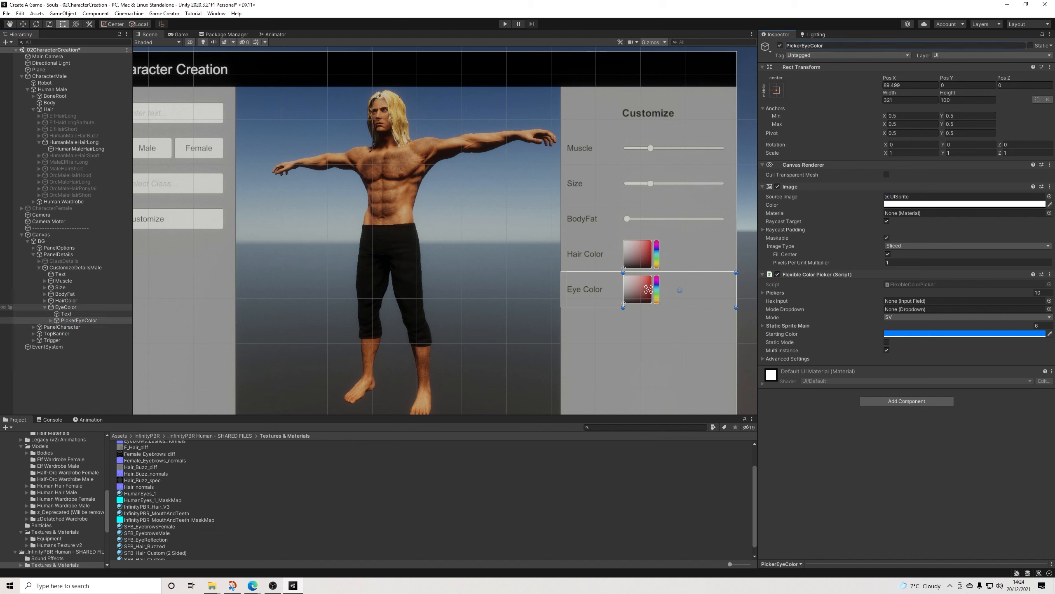
left_click(66, 301)
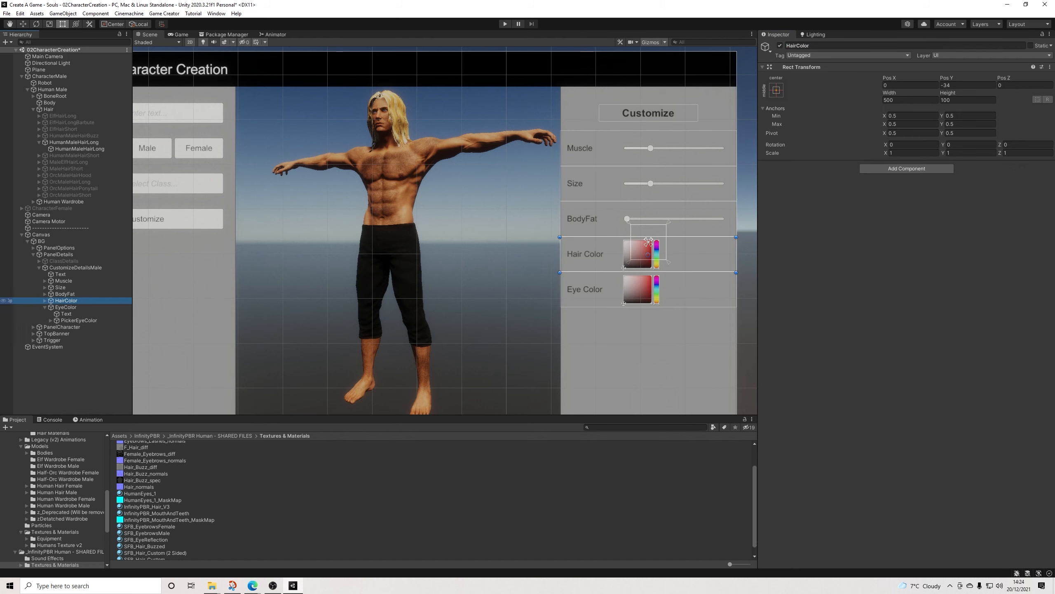
left_click(44, 300)
left_click(45, 300)
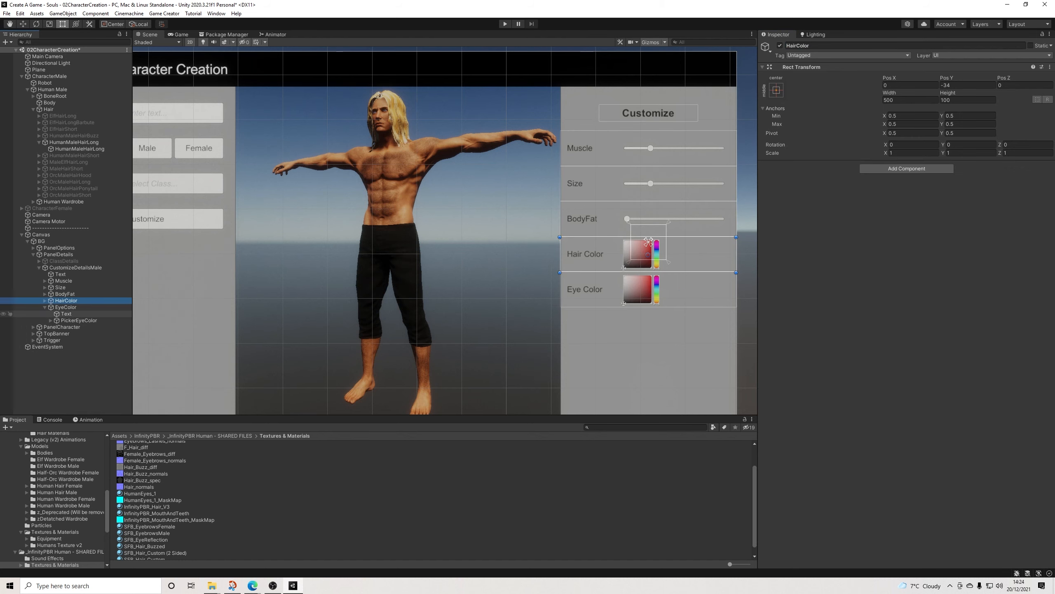
left_click(79, 319)
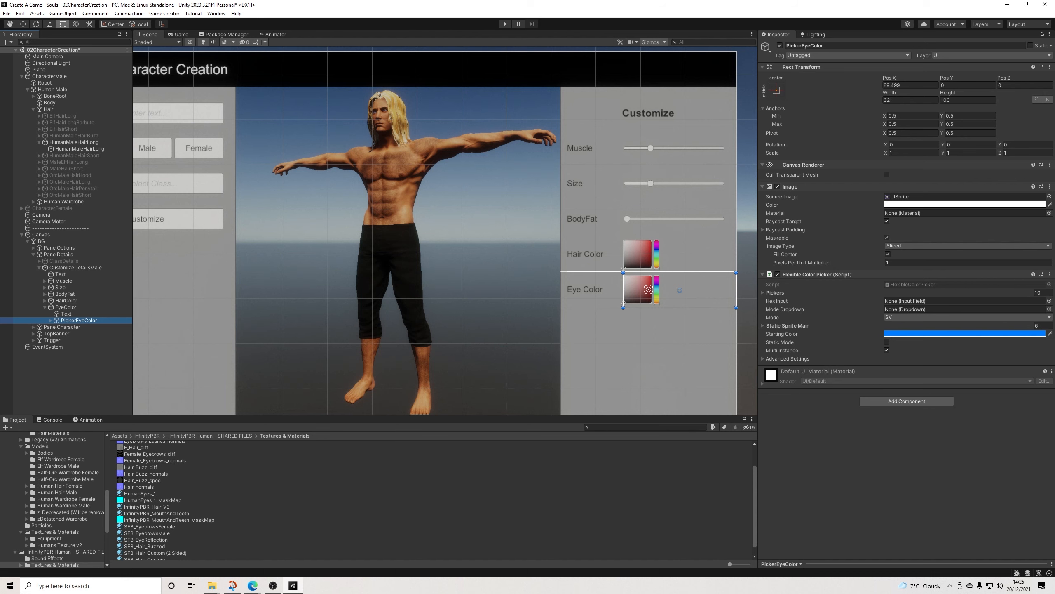
scroll(621, 304, "up", 2)
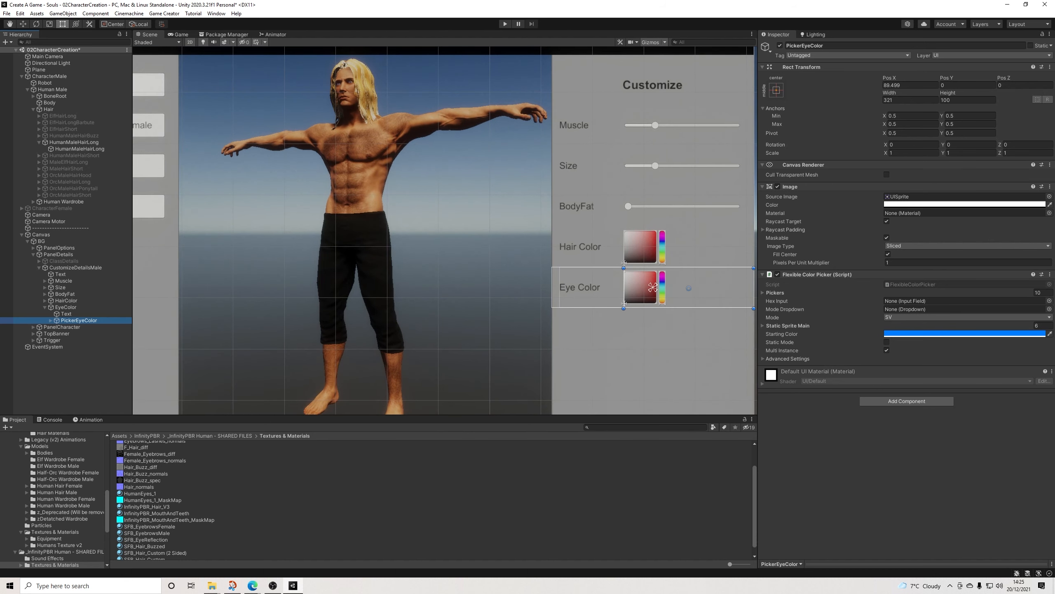
scroll(650, 302, "up", 1)
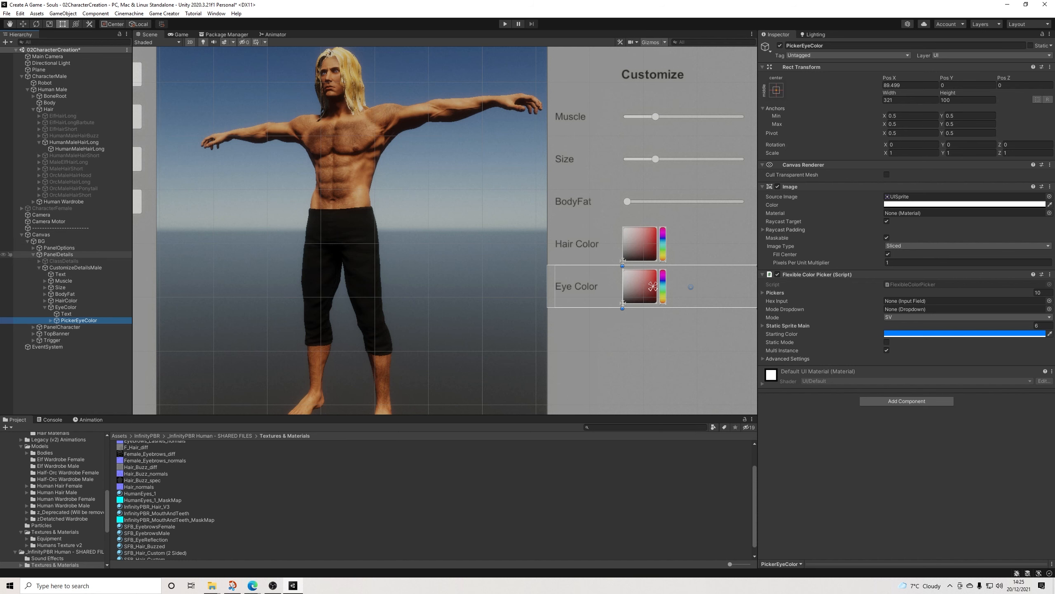
Step: Add the FCP_ExampleScript from FlexibleColorPicker's ExampleScene folder to the Human Male's Body object
left_click(34, 109)
left_click(50, 102)
scroll(54, 499, "up", 10)
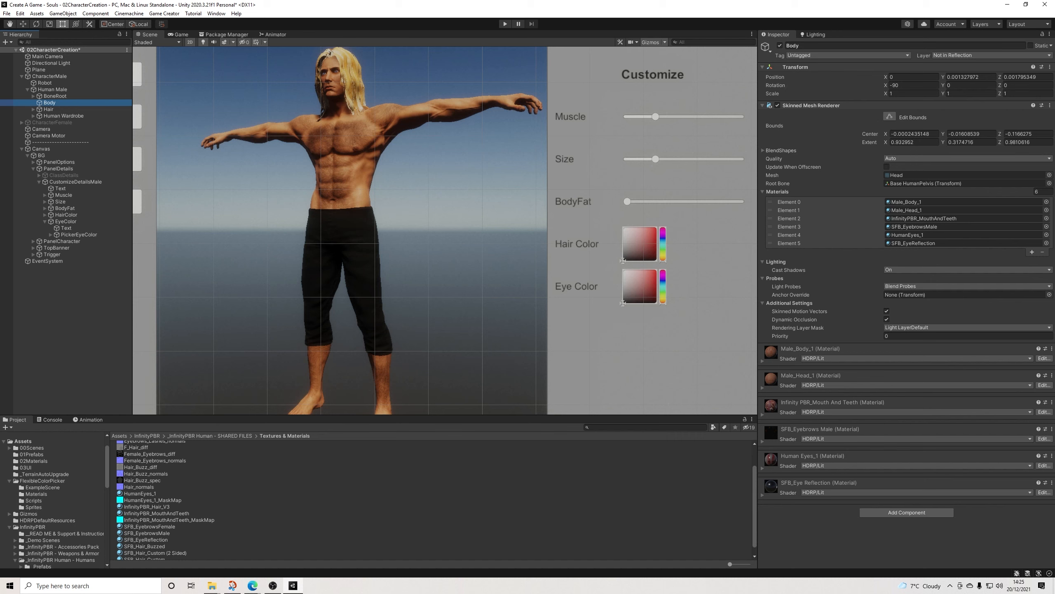
left_click(42, 488)
left_click_drag(146, 464, 905, 536)
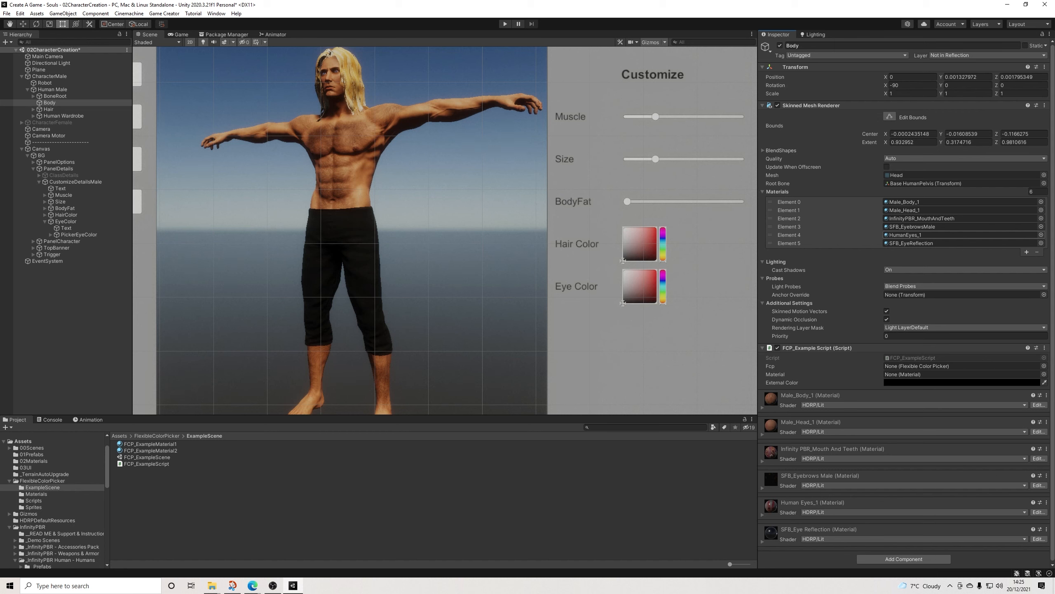
Step: Assign the HumanEyes_1 material and the PickerEyeColor picker to the Body's FCP_Example Script component
left_click(906, 235)
left_click_drag(140, 500, 914, 375)
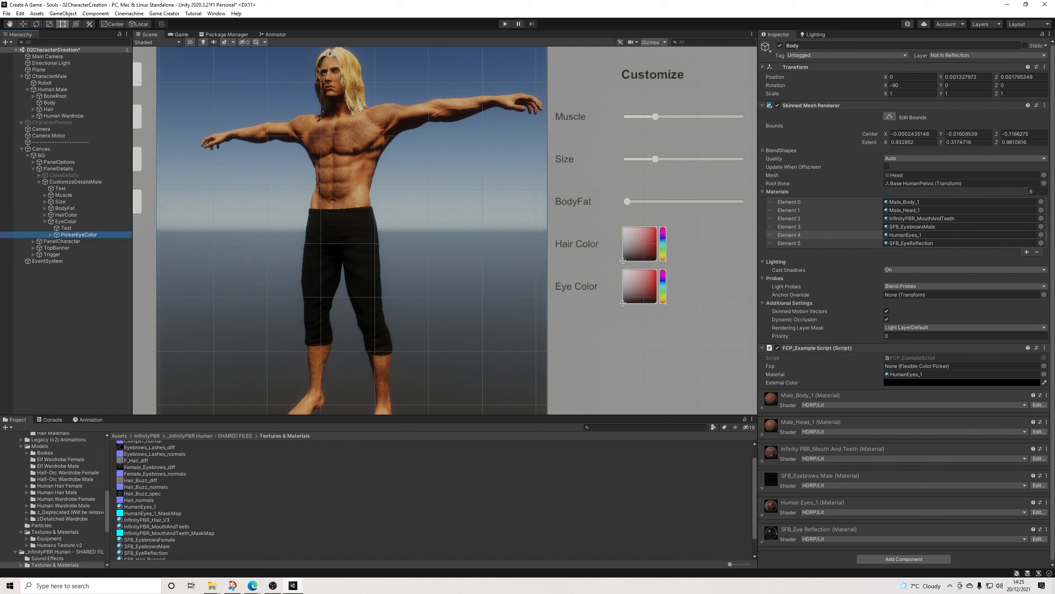
left_click_drag(78, 235, 915, 366)
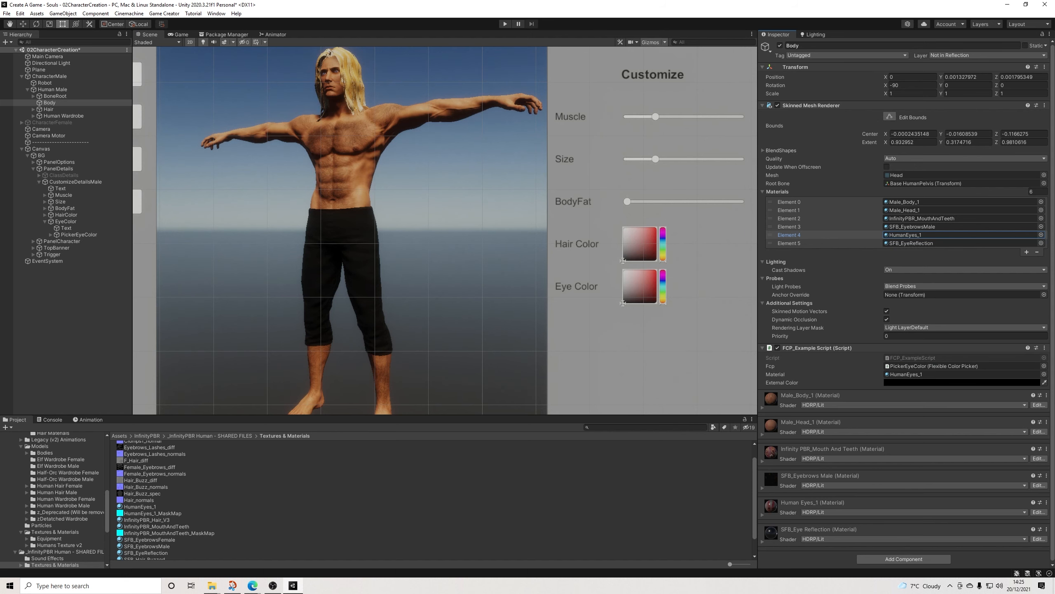
Step: Frame CharacterMale in the scene and view its face and eyes up close from the front
scroll(904, 303, "down", 1)
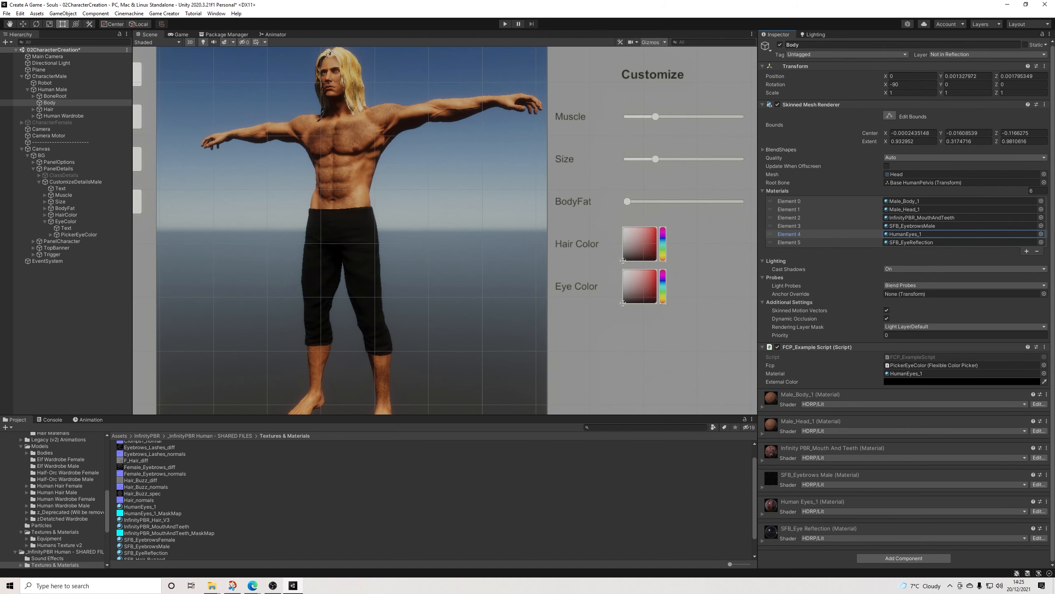
middle_click_drag(383, 187, 507, 275)
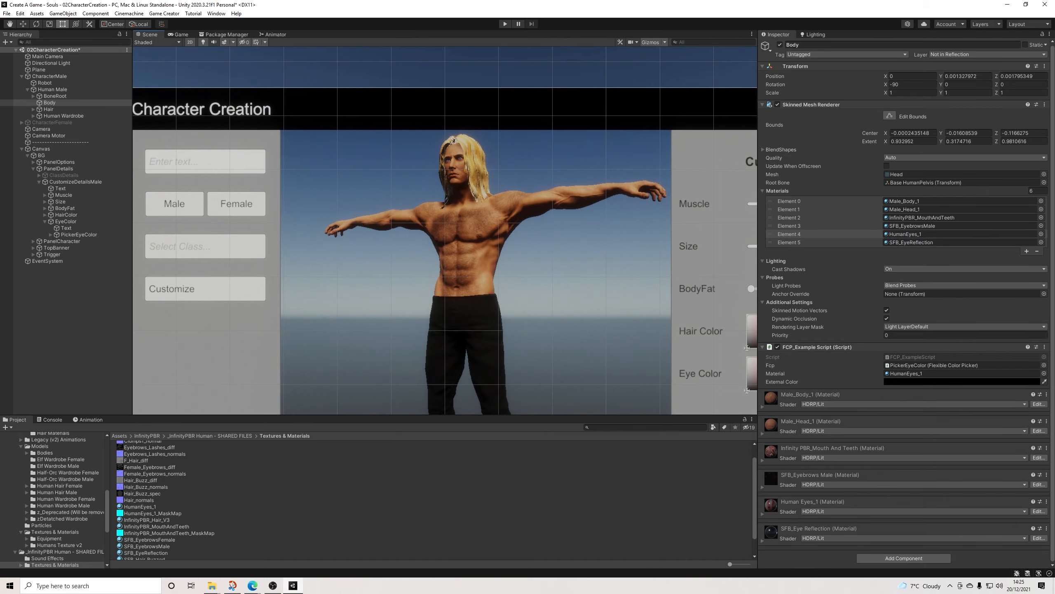
key("2")
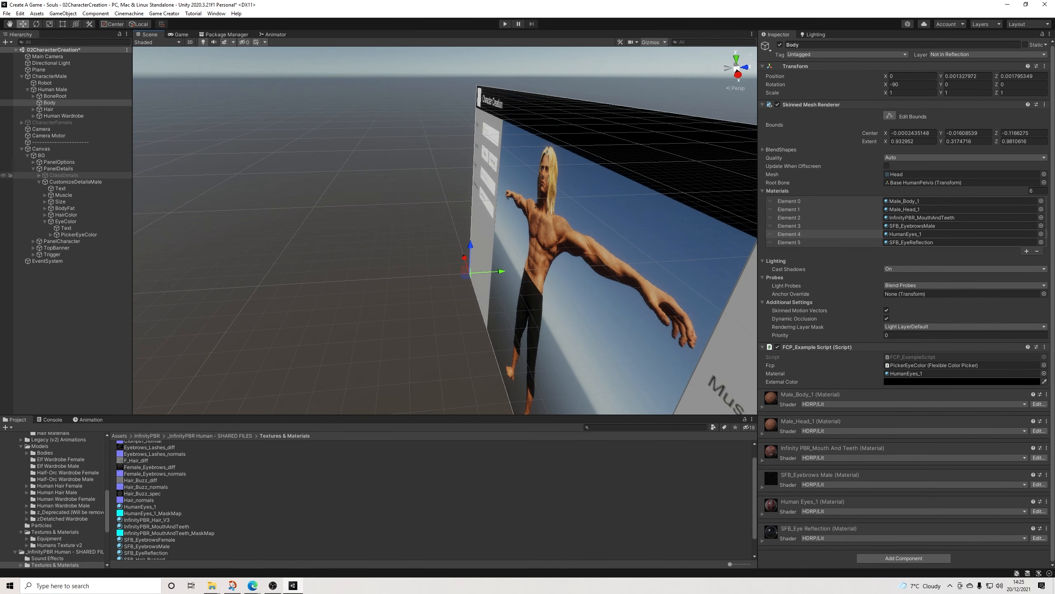
left_click(49, 77)
key("f")
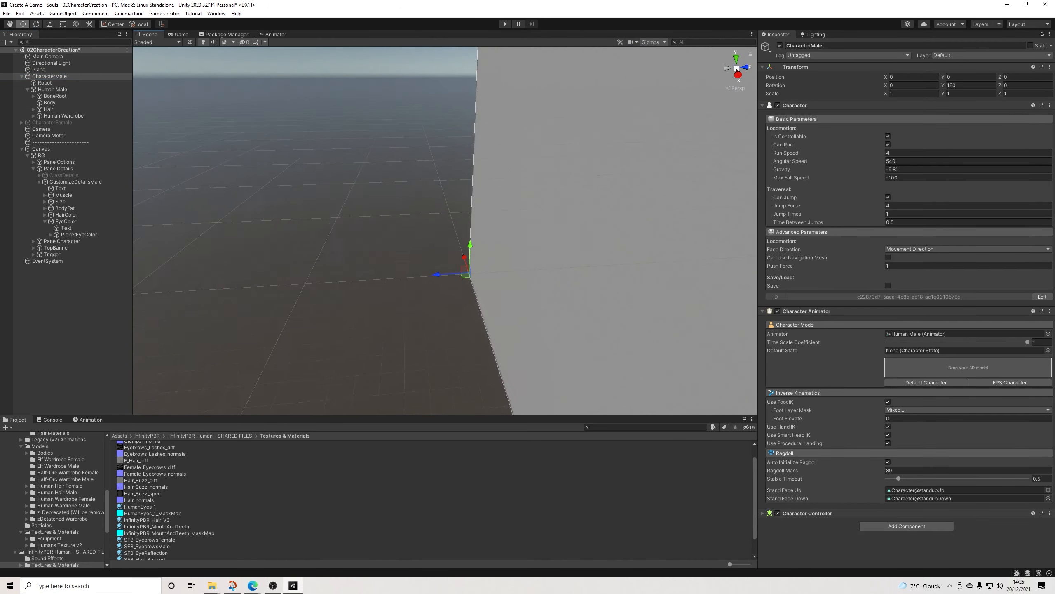
scroll(445, 231, "down", 9)
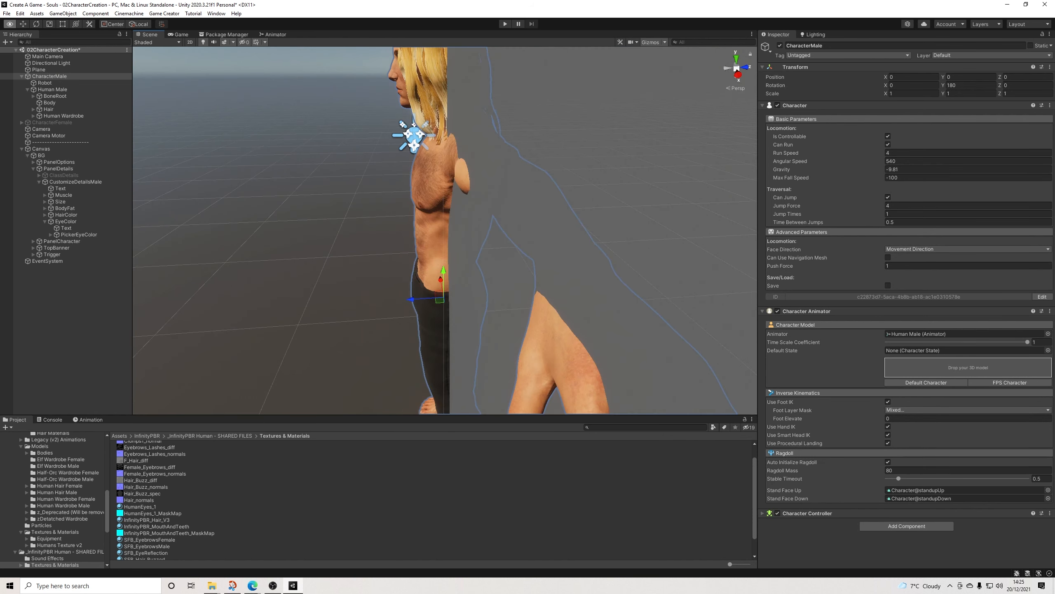
left_click_drag(337, 232, 551, 233, "alt")
middle_click_drag(446, 200, 445, 261)
scroll(446, 231, "up", 6)
scroll(445, 231, "down", 2)
middle_click_drag(445, 200, 405, 313)
scroll(404, 314, "up", 2)
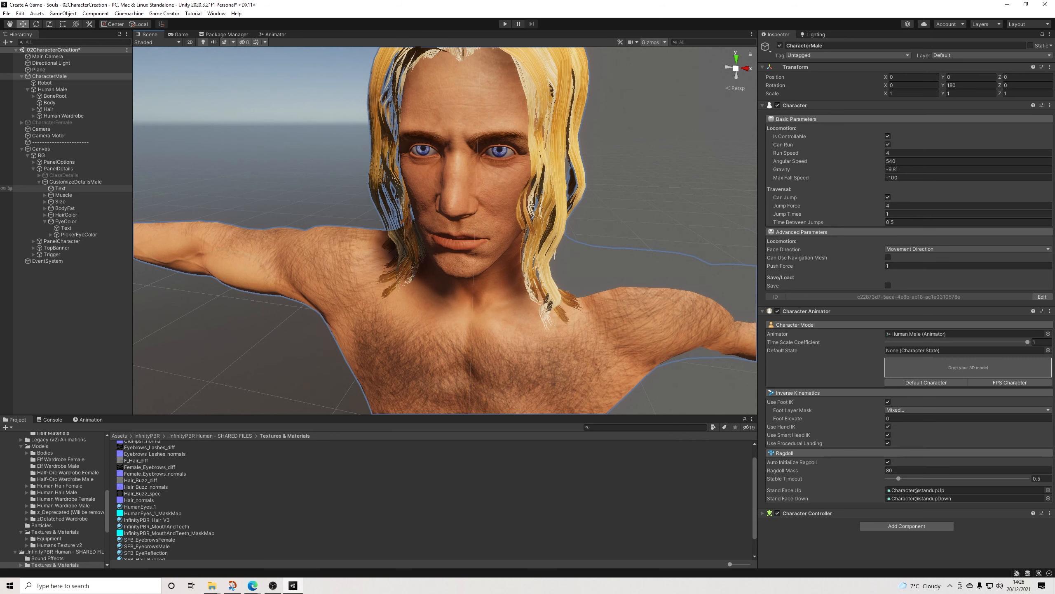
Step: Try tinting the base map color of the Body's Human Eyes_1 material
left_click(50, 103)
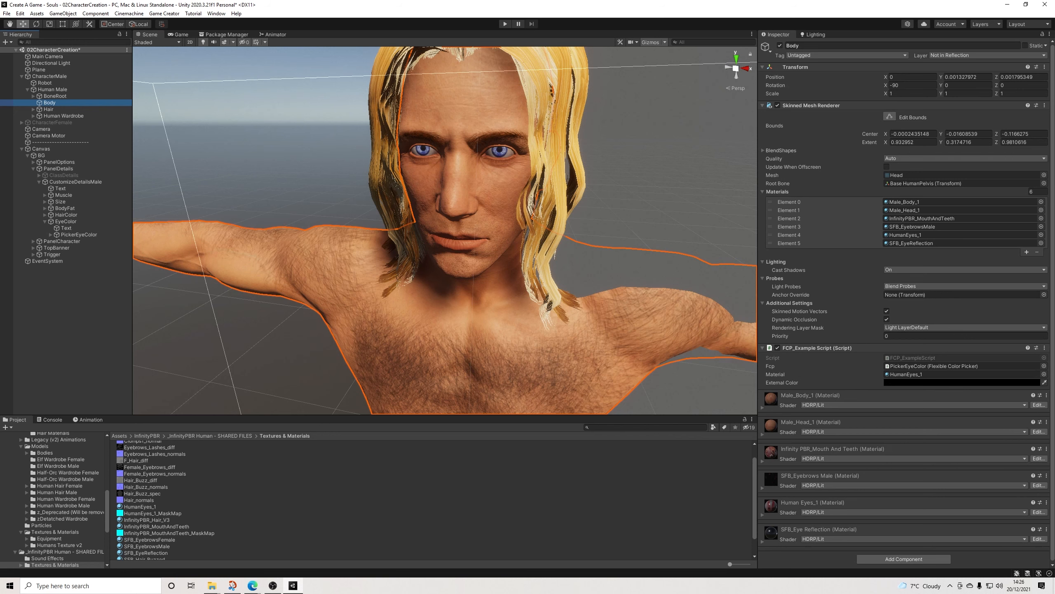
left_click(763, 515)
scroll(831, 469, "down", 9)
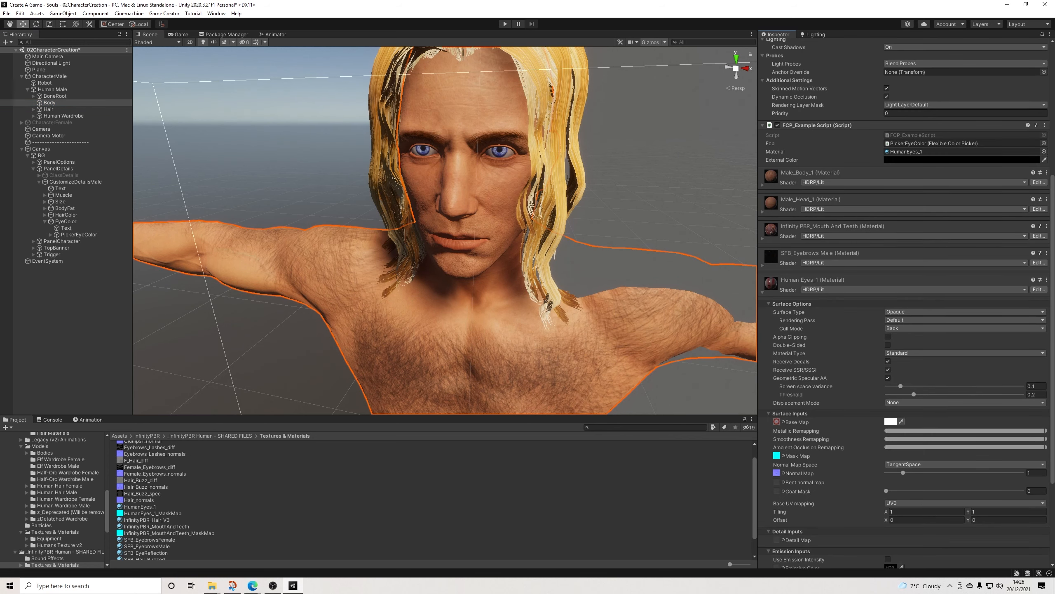
left_click(890, 422)
mouse_move(940, 443)
left_mouse_down()
mouse_move(961, 443)
mouse_move(920, 444)
mouse_move(919, 471)
mouse_move(919, 428)
mouse_move(963, 428)
mouse_move(920, 428)
left_mouse_up()
left_click(984, 379)
scroll(902, 291, "down", 3)
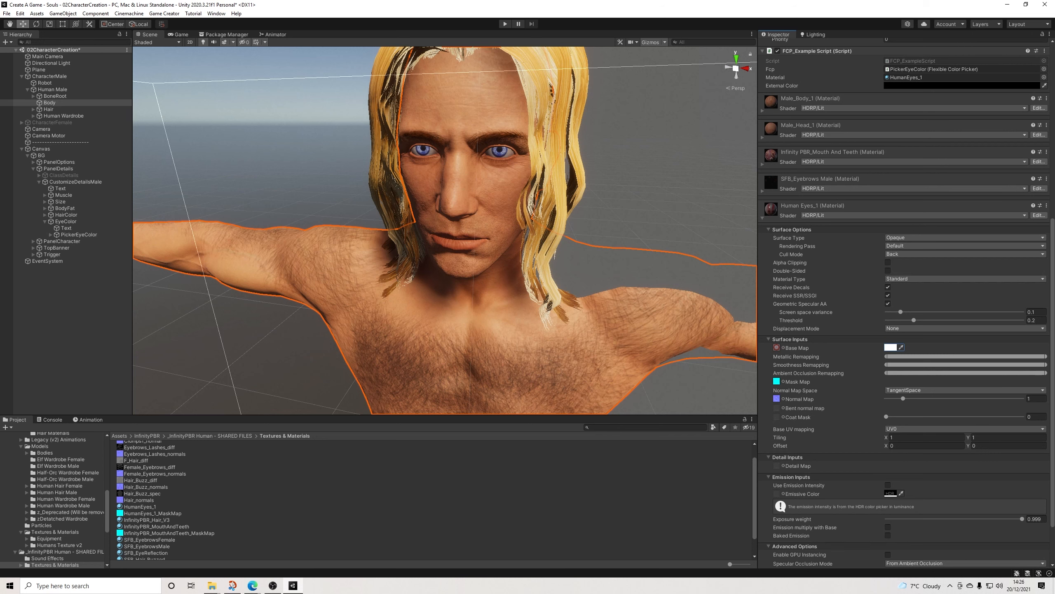
Step: Locate the Human Eyes_1 material's base map texture in the project and replace it with HumanEyes_Diffuse0
scroll(904, 291, "up", 10)
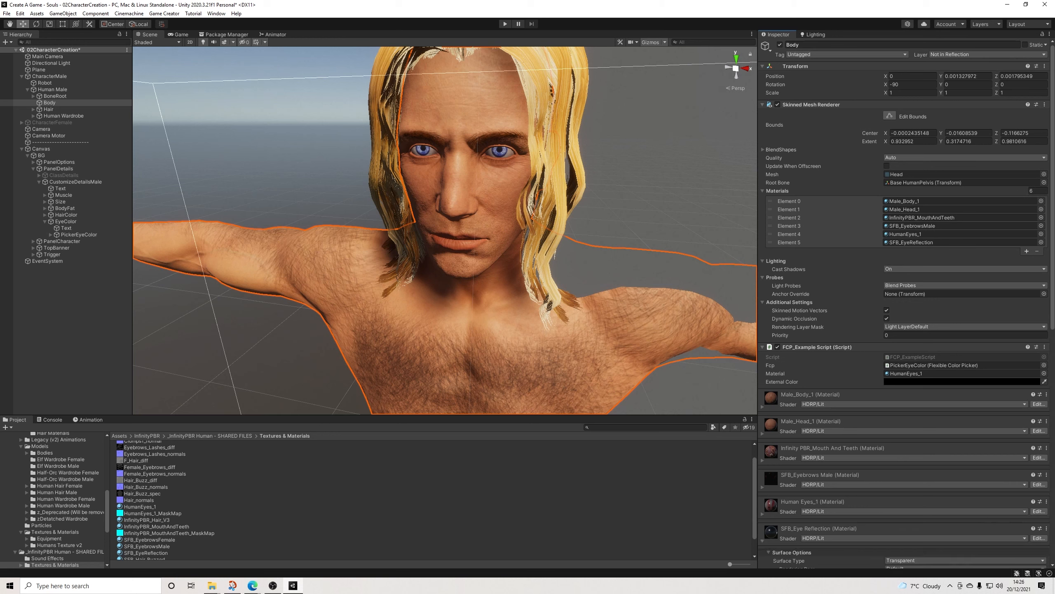
scroll(888, 500, "down", 7)
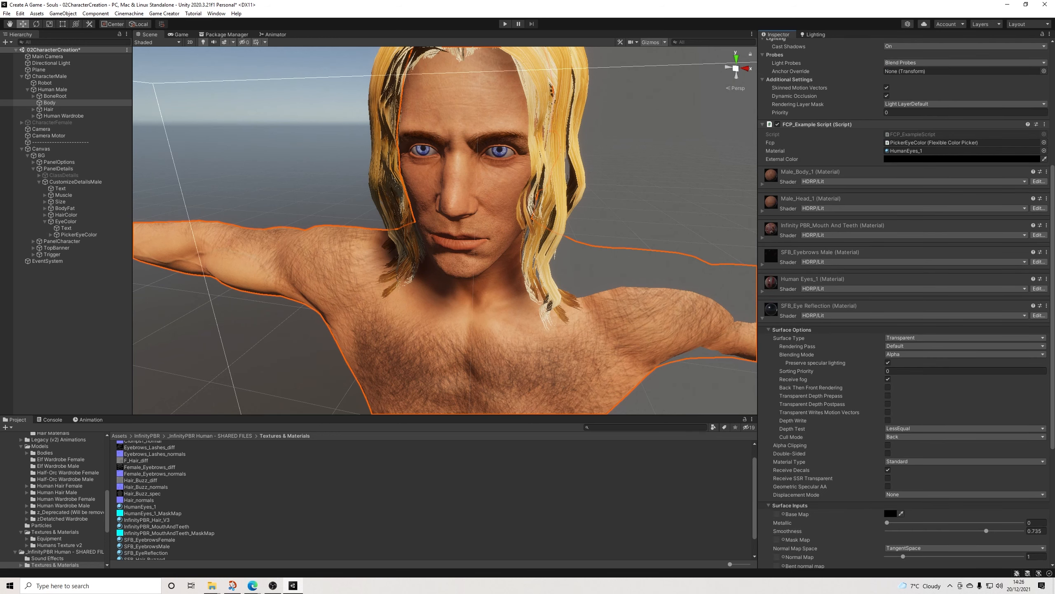
scroll(889, 500, "down", 2)
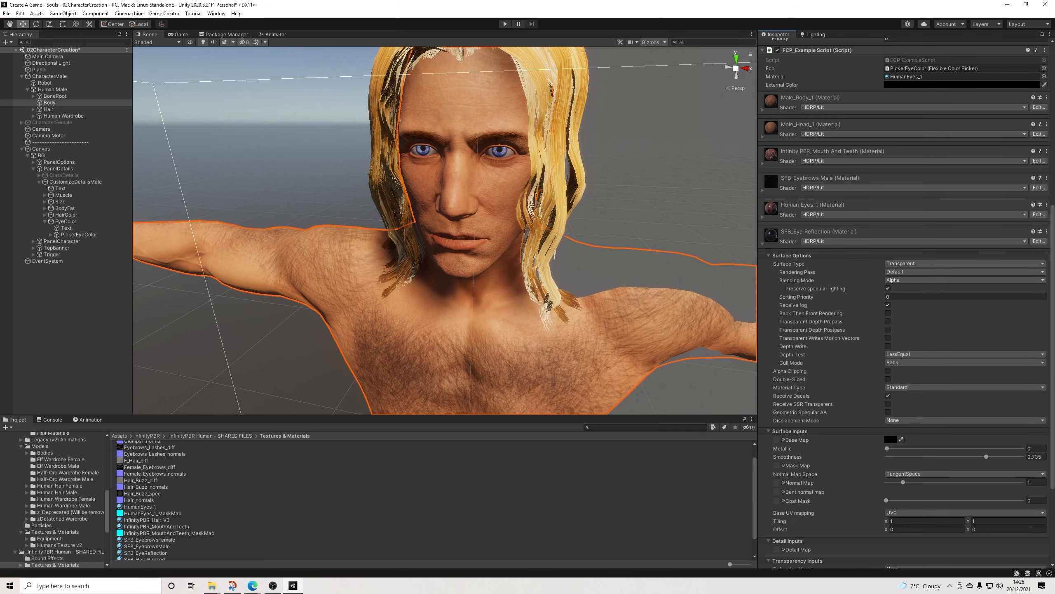
left_click(763, 217)
scroll(904, 307, "down", 2)
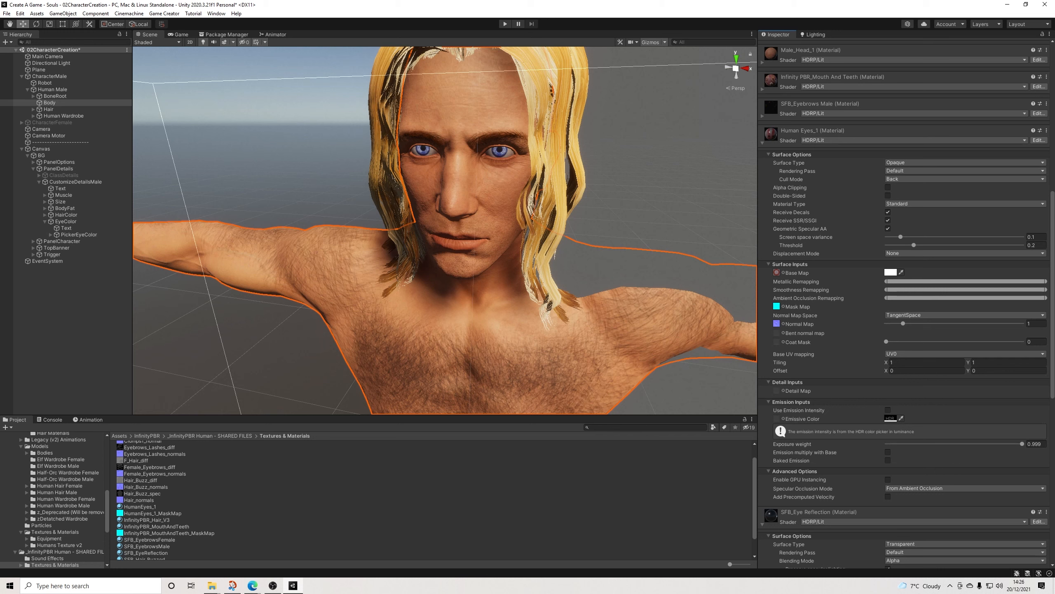
left_click(776, 272)
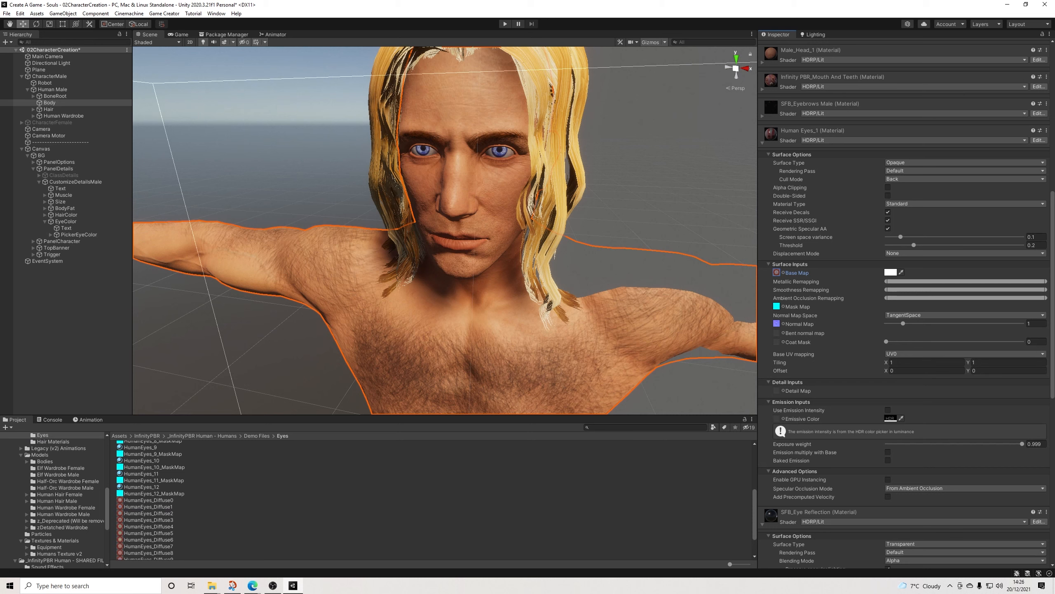
left_click_drag(149, 513, 777, 273)
left_click_drag(149, 500, 776, 272)
Step: Assign a texture from the Eyes folder to the SFB_Eye Reflection material's base map and set its color to opaque white, FFFFFF
scroll(903, 291, "down", 5)
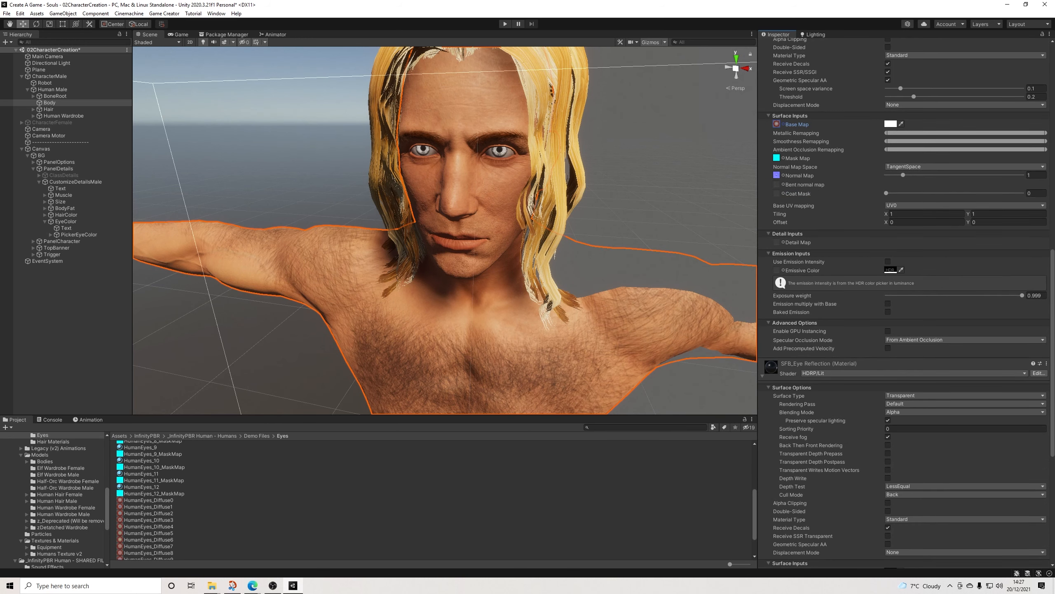
scroll(888, 484, "down", 3)
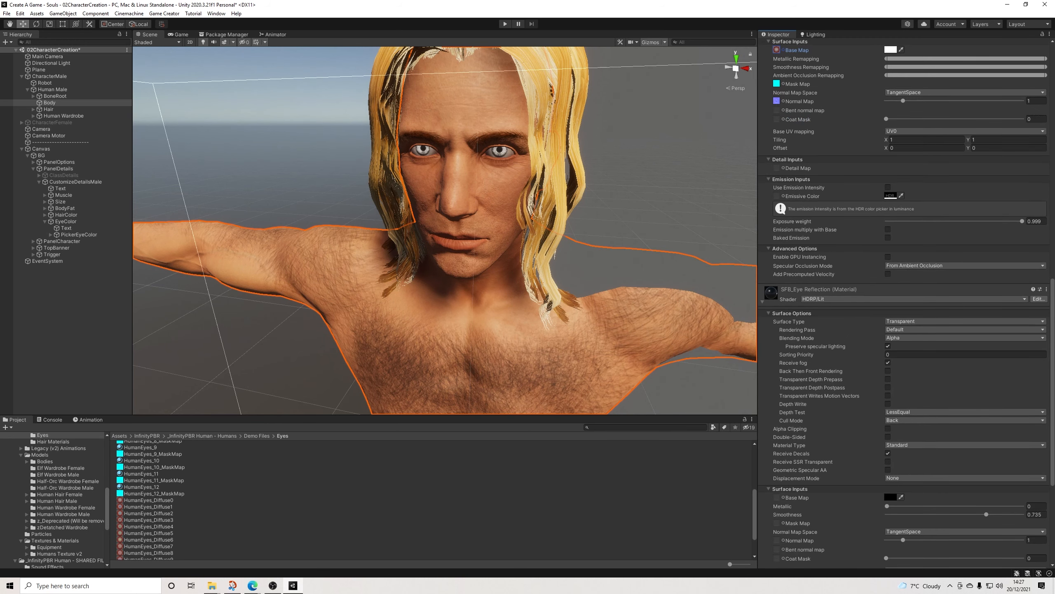
scroll(432, 499, "up", 5)
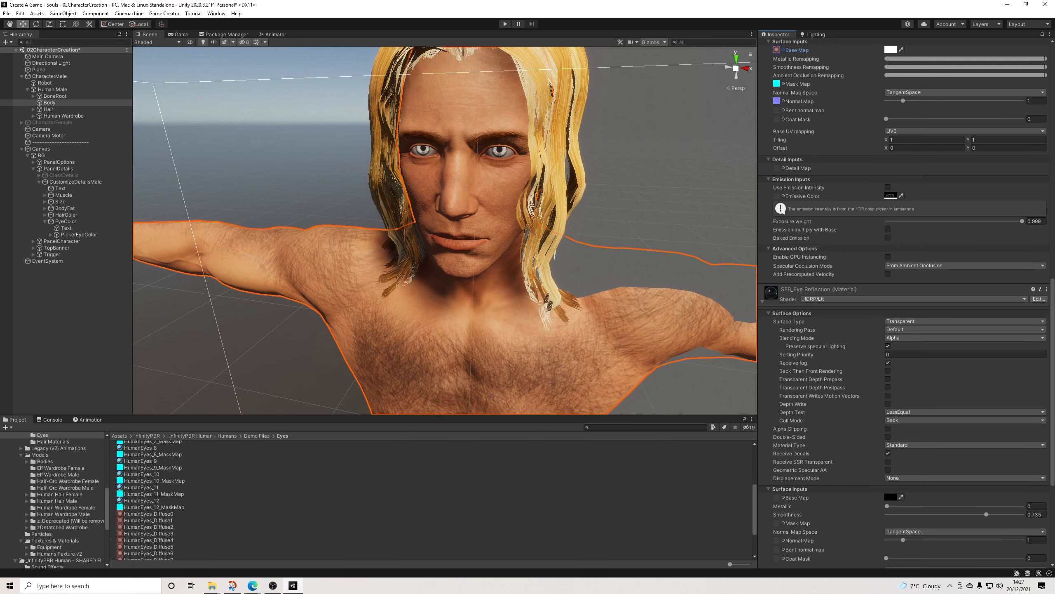
scroll(432, 498, "up", 1)
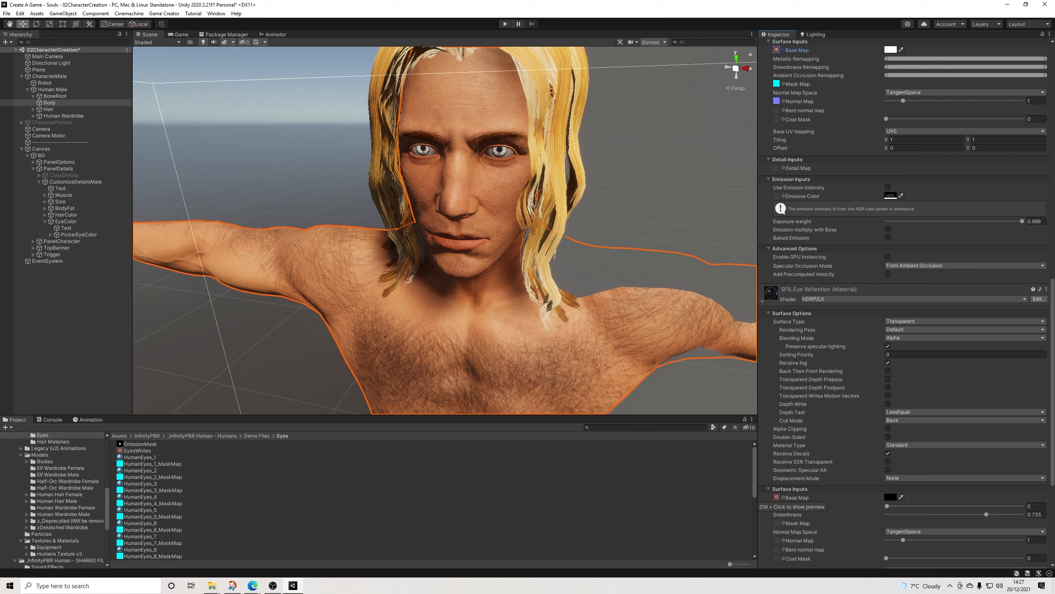
left_click(889, 496)
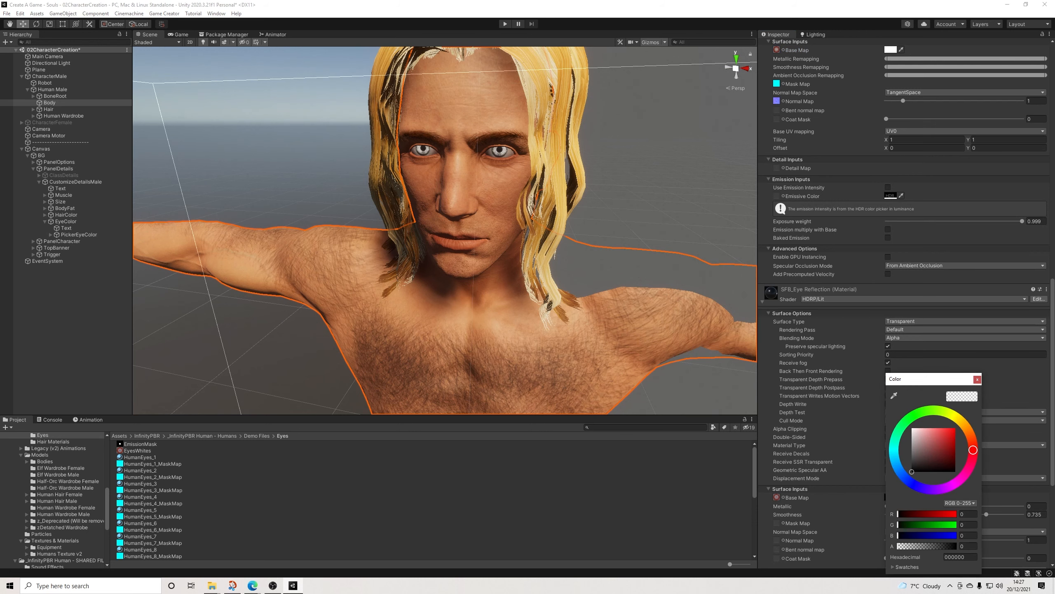
left_click_drag(899, 546, 956, 546)
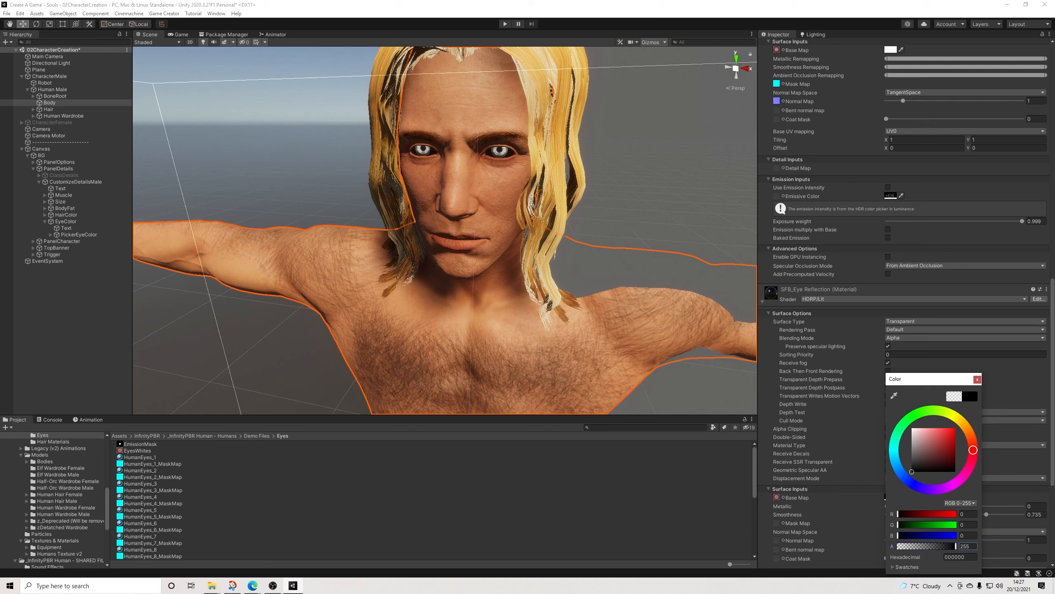
left_click_drag(912, 472, 913, 428)
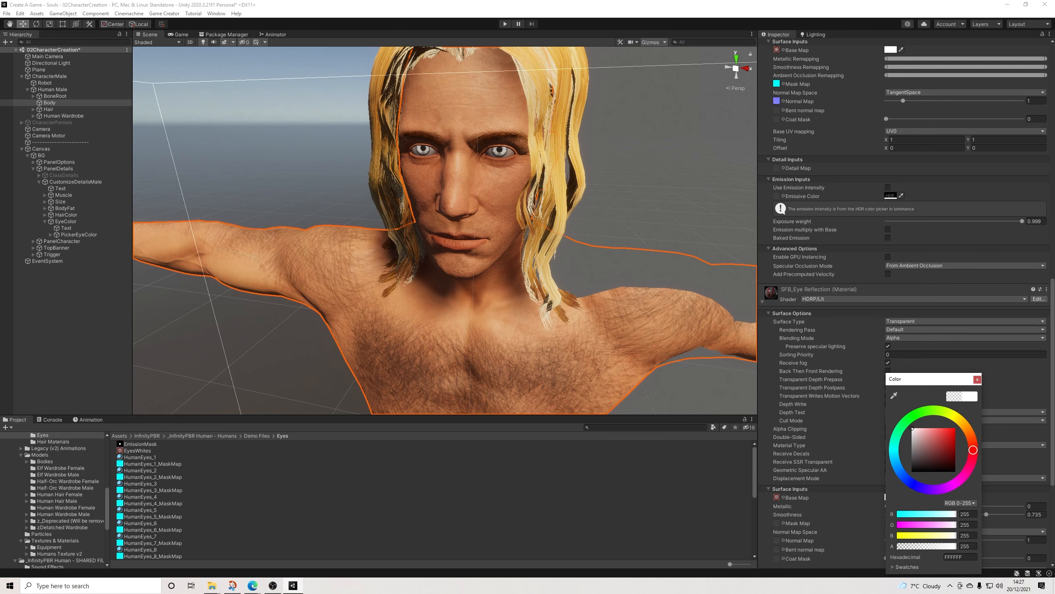
scroll(823, 291, "up", 10)
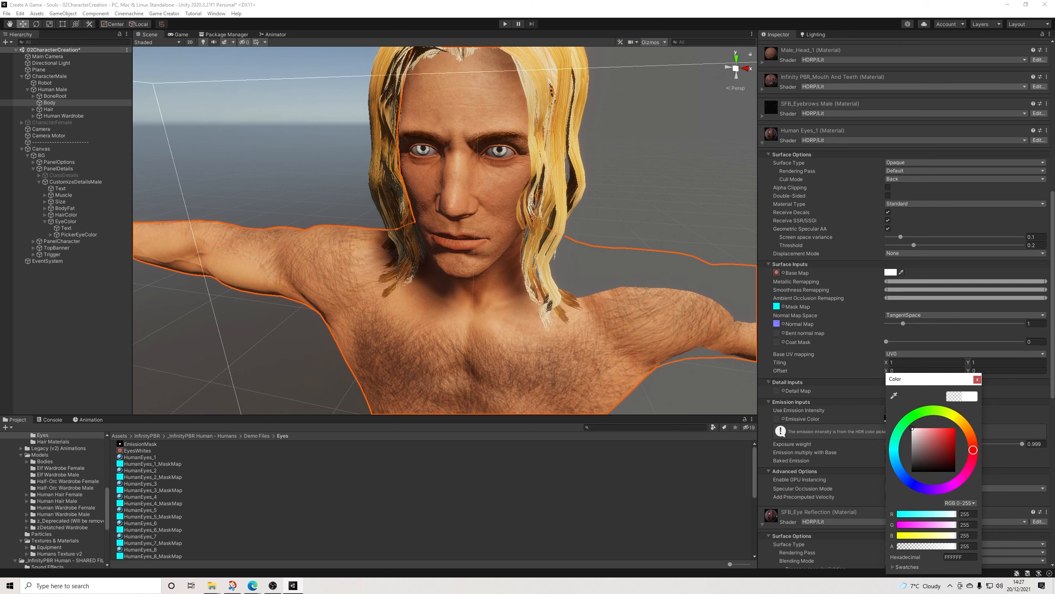
scroll(823, 291, "down", 10)
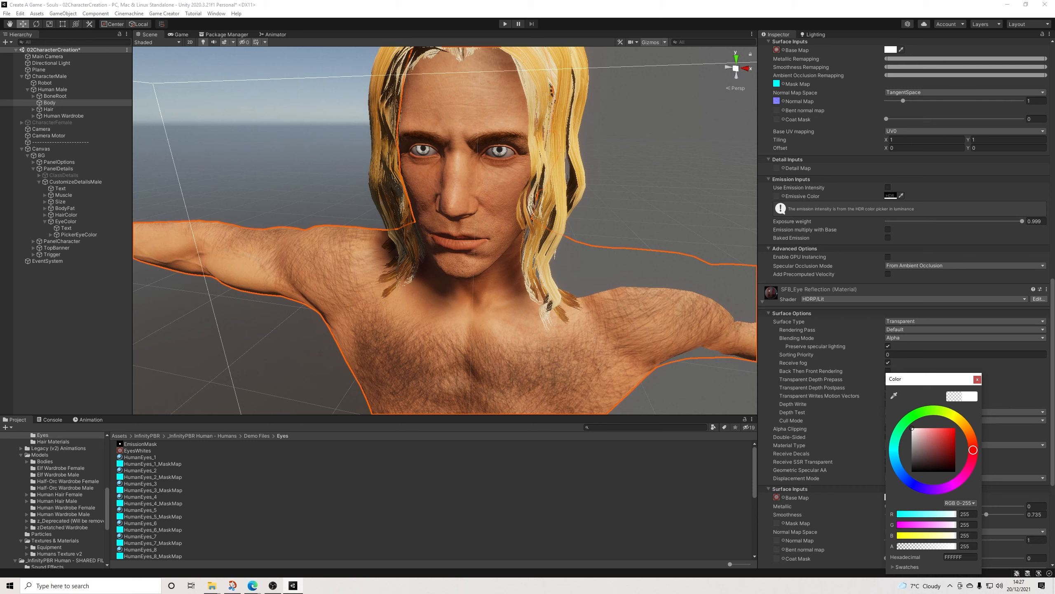
left_click(977, 379)
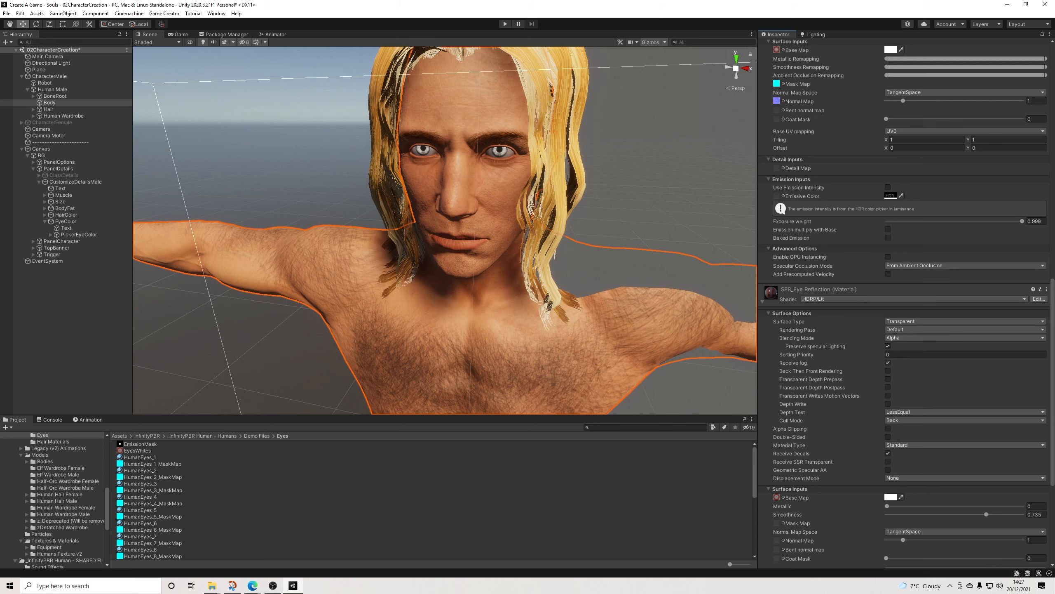
Step: Test other tints on the Human Eyes_1 base map with the new textures, and collapse both eye materials' settings
scroll(906, 299, "up", 3)
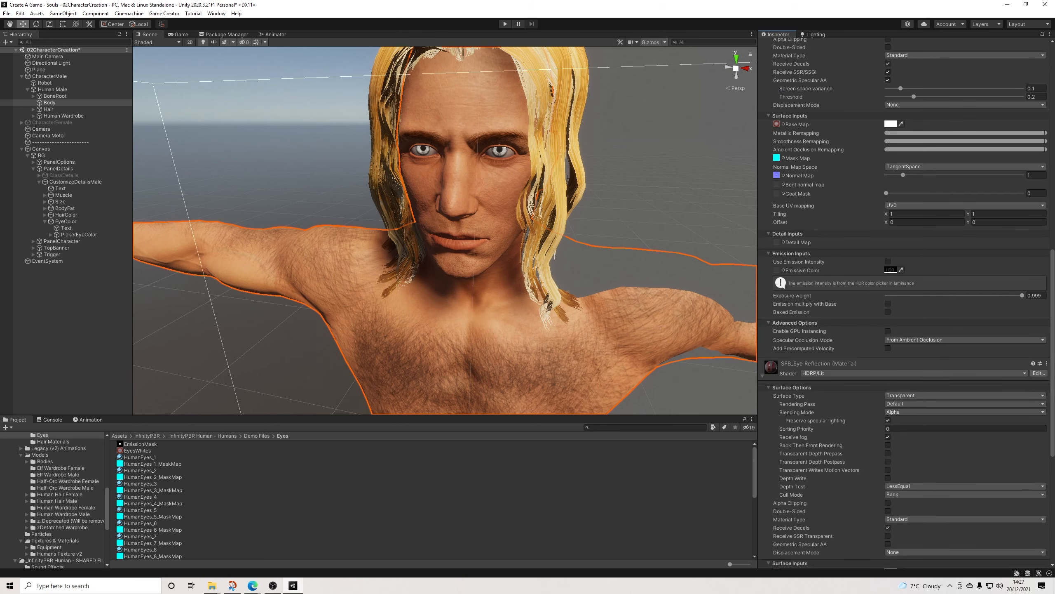
left_click(891, 123)
mouse_move(919, 168)
left_mouse_down()
mouse_move(962, 168)
mouse_move(914, 160)
mouse_move(931, 151)
mouse_move(968, 220)
mouse_move(912, 162)
mouse_move(974, 170)
mouse_move(960, 225)
mouse_move(916, 160)
mouse_move(937, 168)
mouse_move(919, 168)
left_mouse_up()
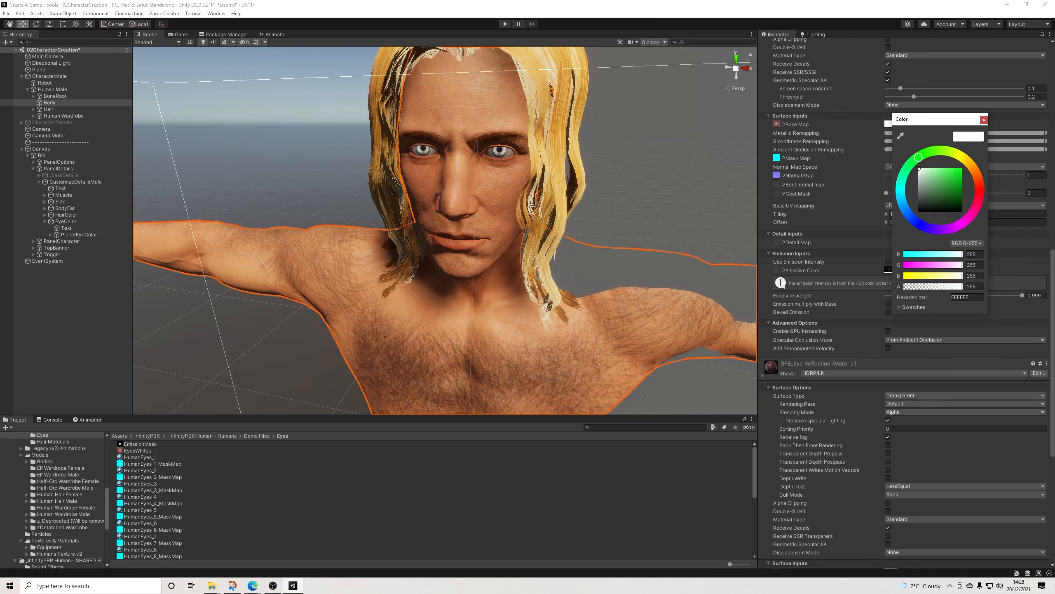
left_click(984, 119)
scroll(904, 300, "down", 5)
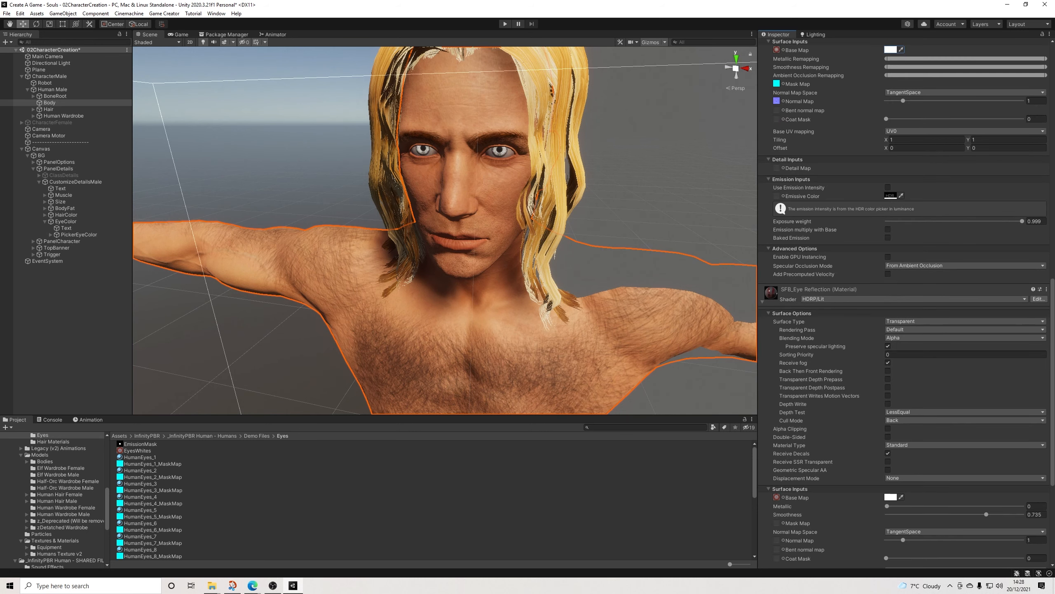
scroll(903, 299, "down", 1)
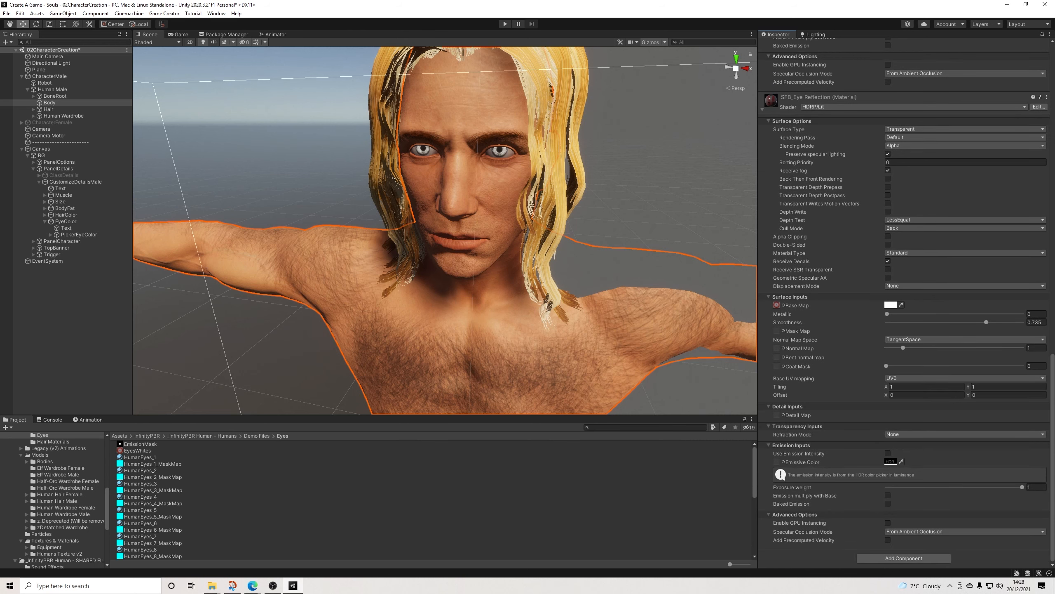
scroll(904, 299, "up", 10)
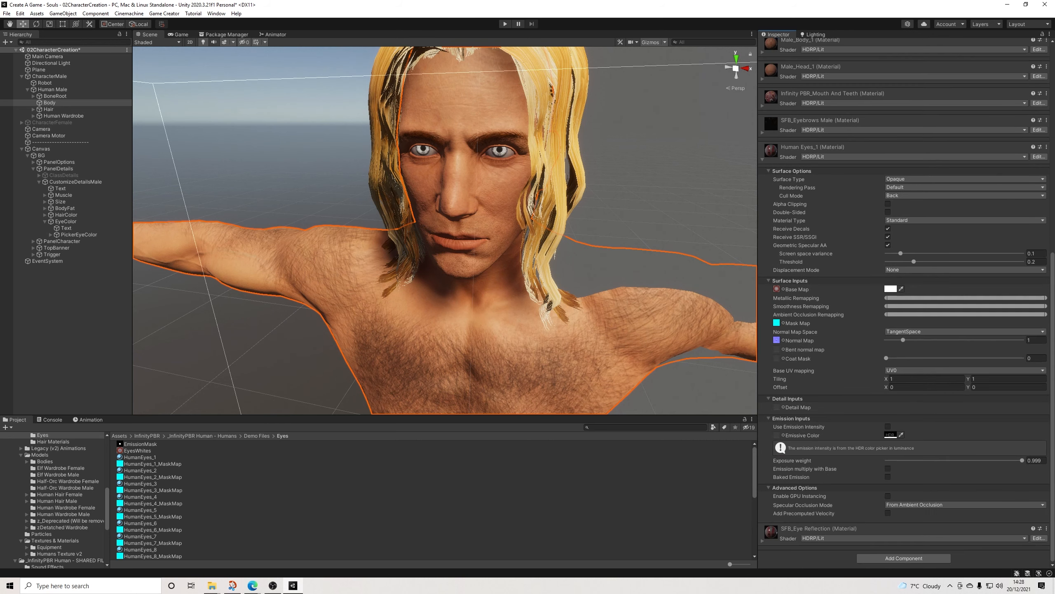
left_click(762, 159)
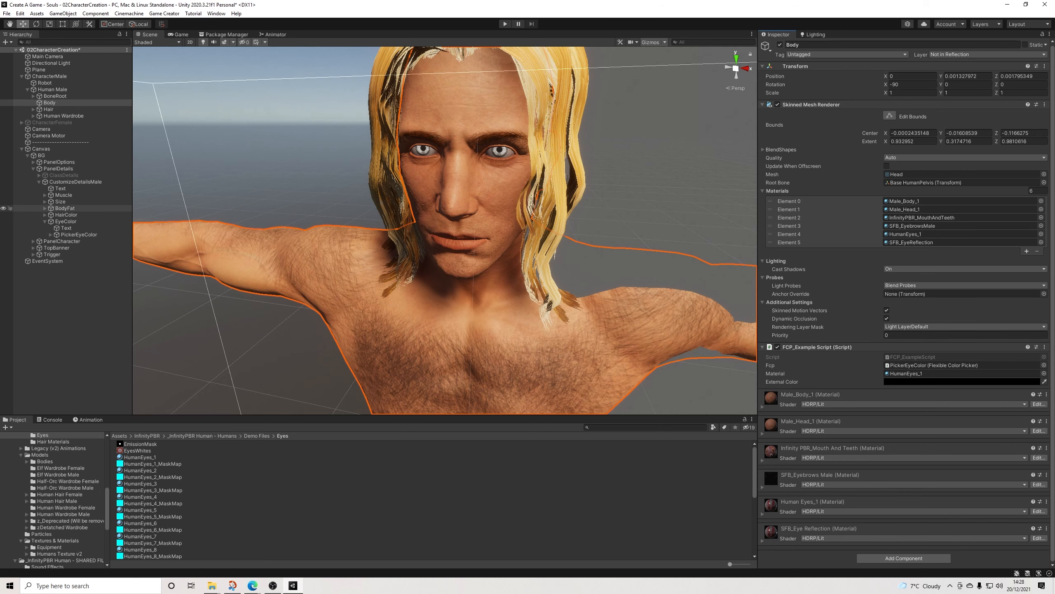
Step: Assign the EmissionMask texture to the emissive color map of the Body's Human Eyes_1 material
left_click(79, 235)
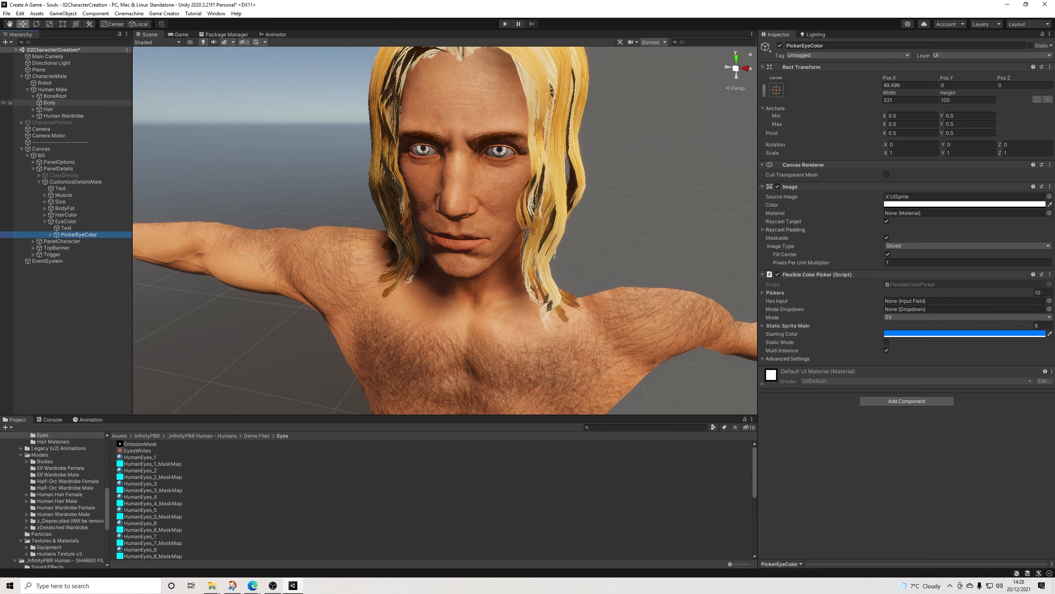
left_click(50, 103)
left_click(763, 514)
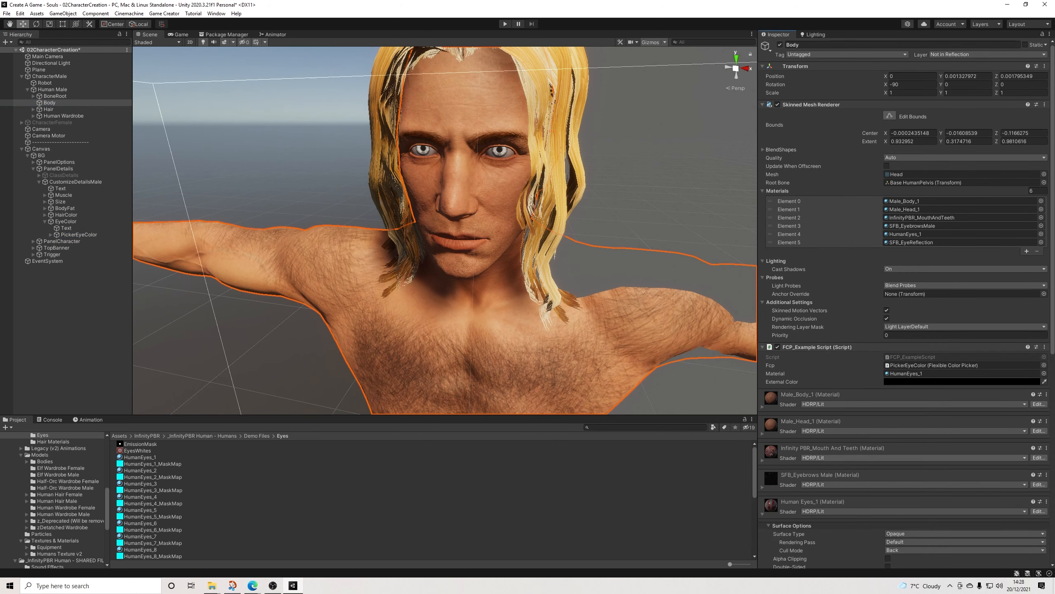
scroll(764, 512, "down", 12)
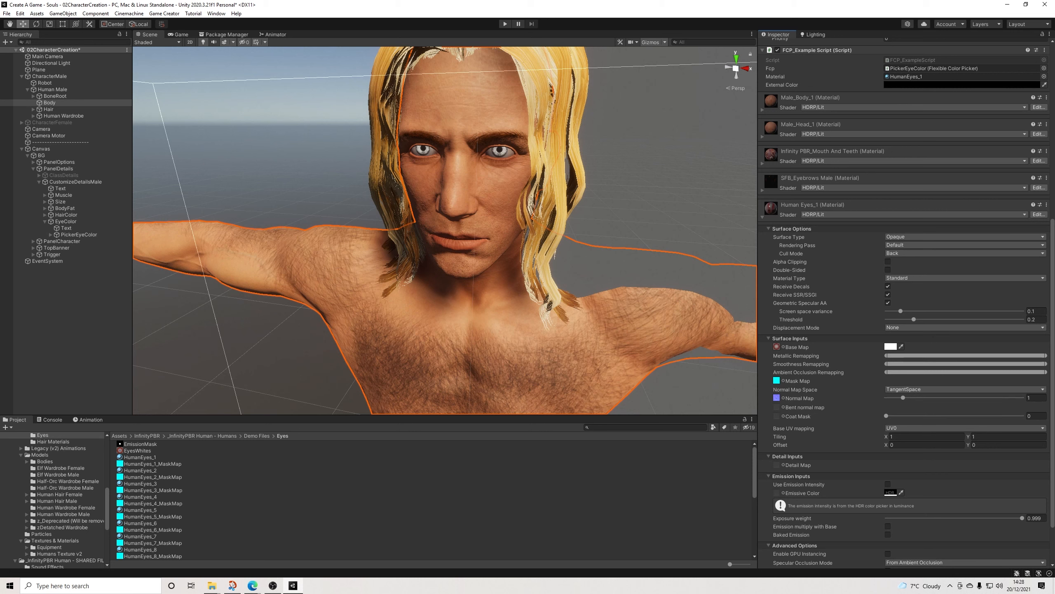
left_click_drag(140, 444, 777, 493)
Step: Try a white emissive color on the Human Eyes_1 material at an intensity of about 3.3, and reset the intensity to 0
left_click(891, 493)
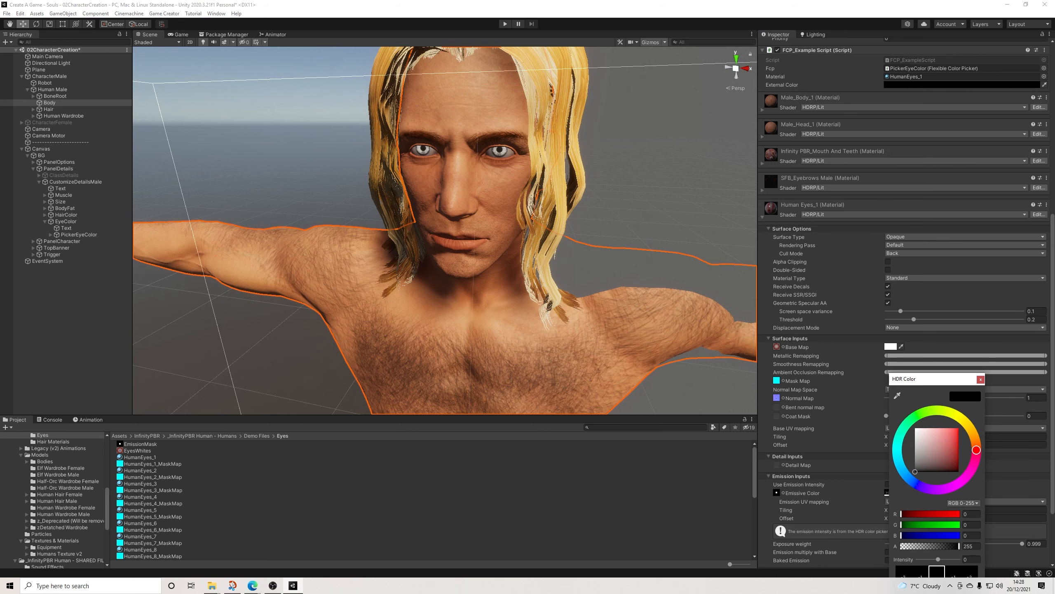
mouse_move(938, 559)
left_mouse_down()
mouse_move(959, 559)
mouse_move(945, 559)
left_mouse_up()
left_click_drag(919, 441, 916, 428)
mouse_move(945, 559)
left_mouse_down()
mouse_move(959, 559)
mouse_move(945, 559)
left_mouse_up()
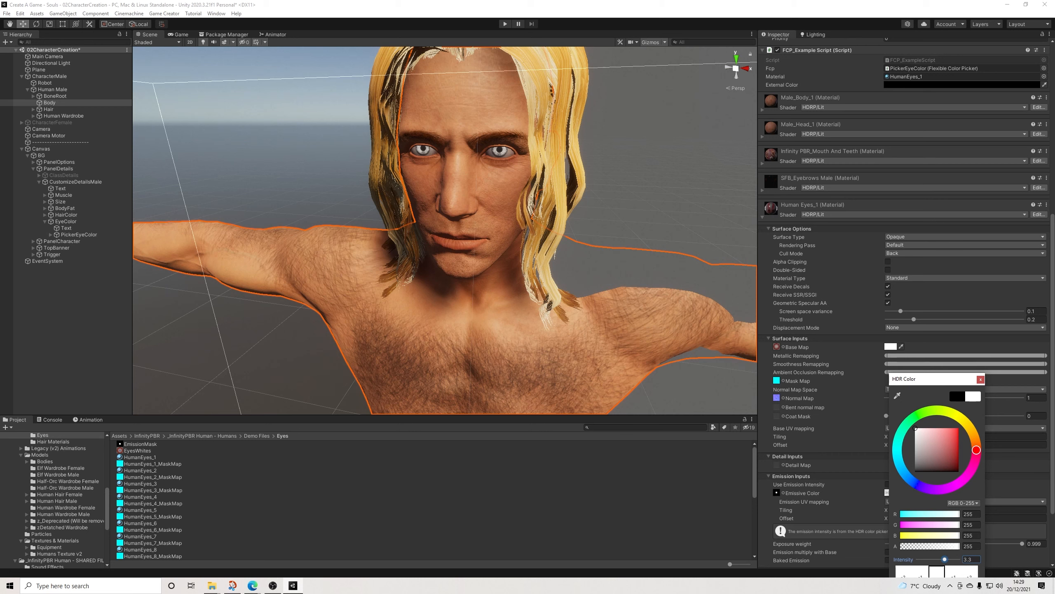
left_click(971, 559)
type("0")
key("Return")
Step: Remove the EmissionMask texture from the Human Eyes_1 emissive map, set the emissive color to black and collapse the material's settings
left_click(776, 493)
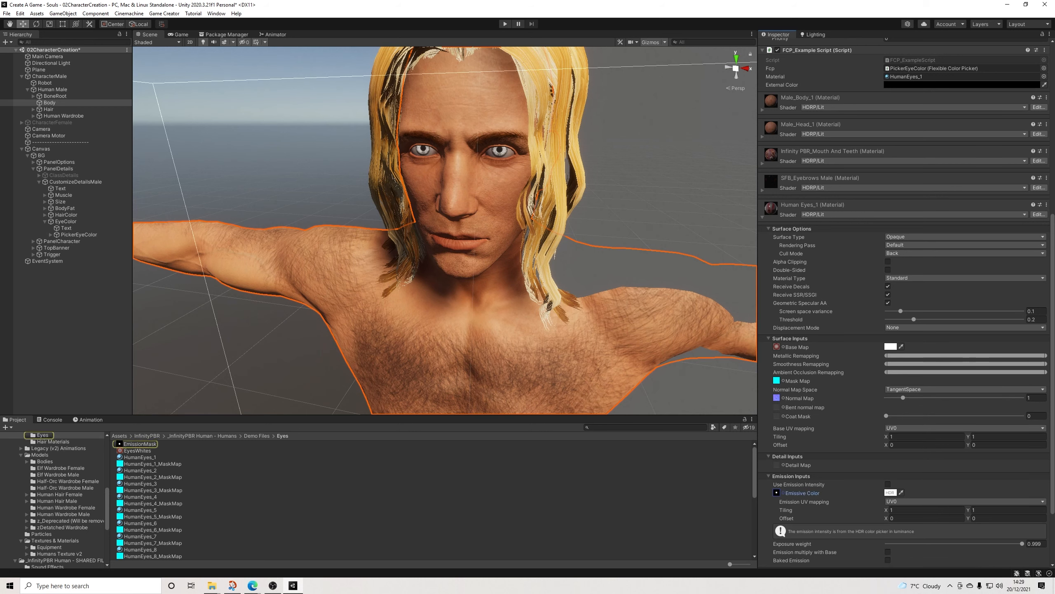
key("Delete")
left_click(891, 493)
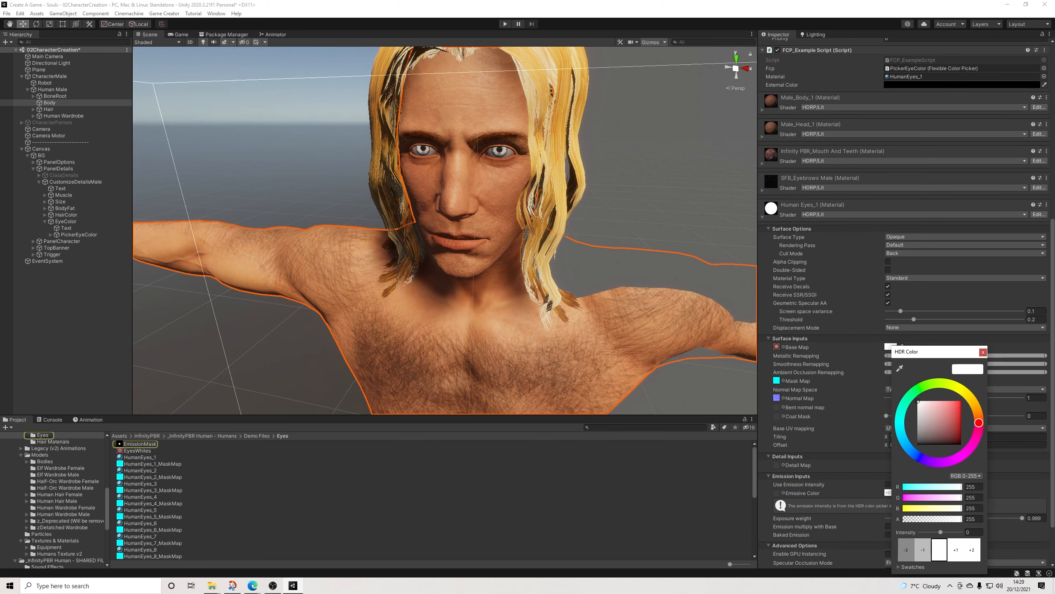
left_click(918, 443)
left_click(983, 352)
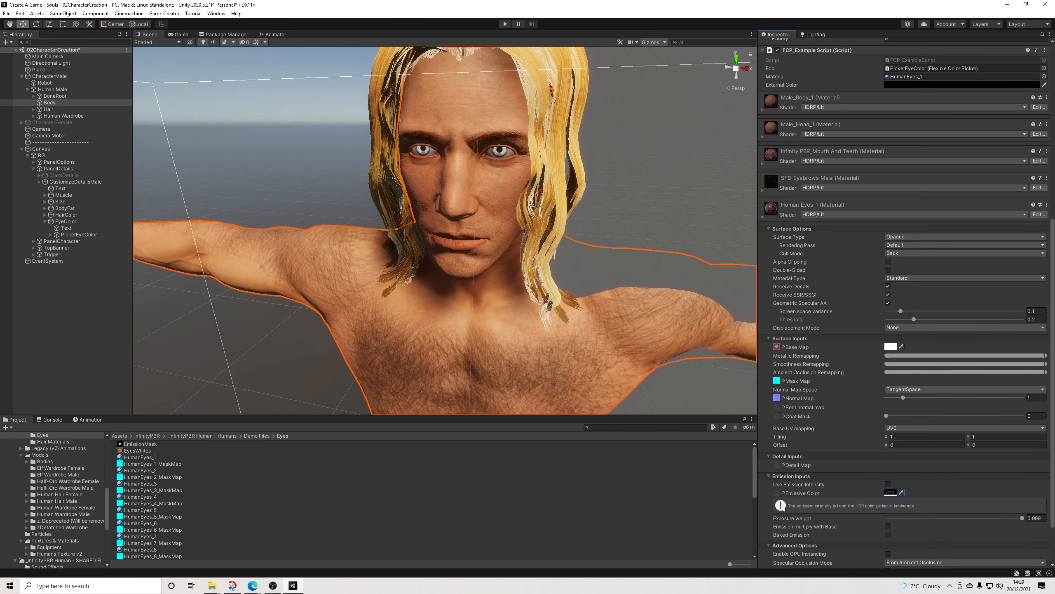
left_click(763, 216)
Step: Select the Camera Motor object and show its camera preview
scroll(445, 231, "down", 10)
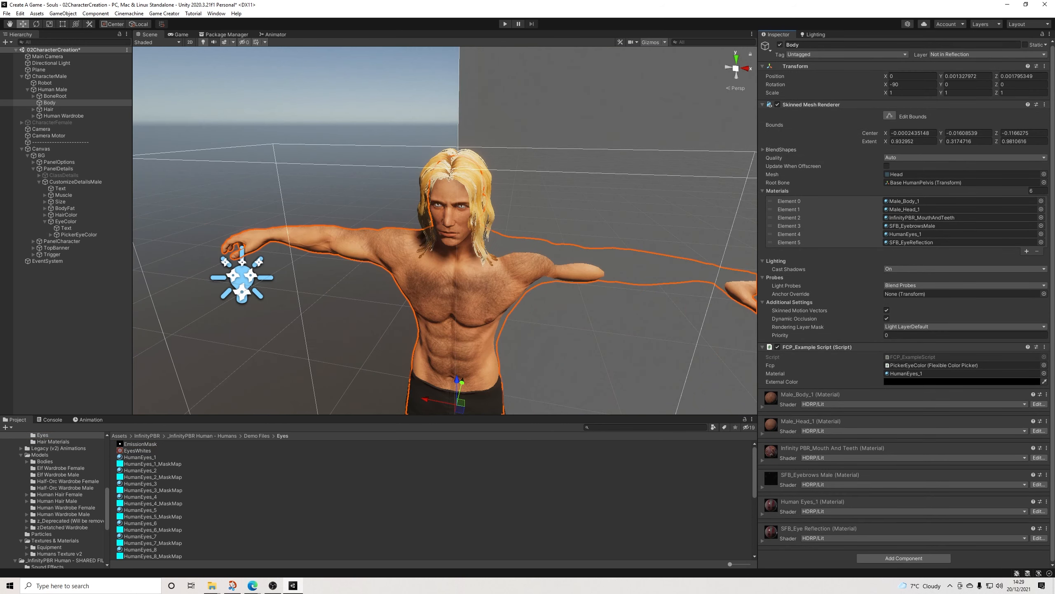
scroll(445, 231, "up", 5)
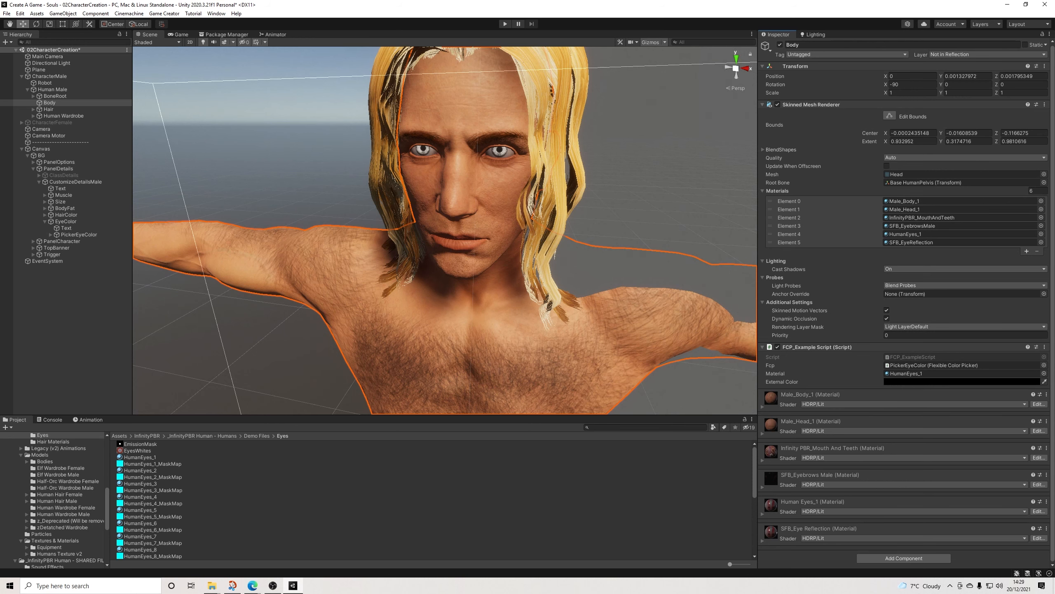
scroll(444, 231, "down", 5)
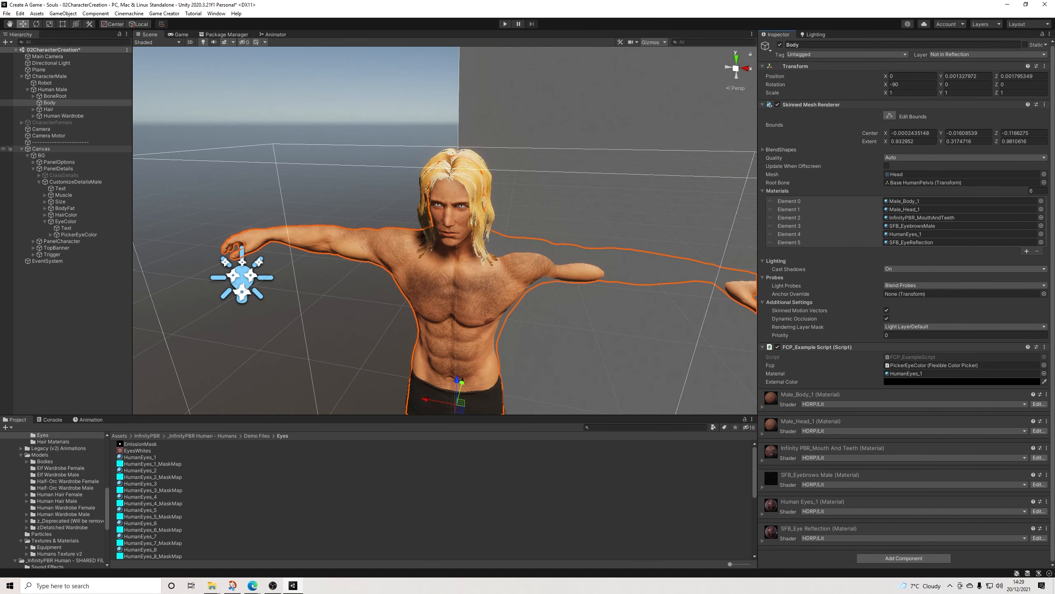
left_click(49, 136)
scroll(445, 231, "down", 8)
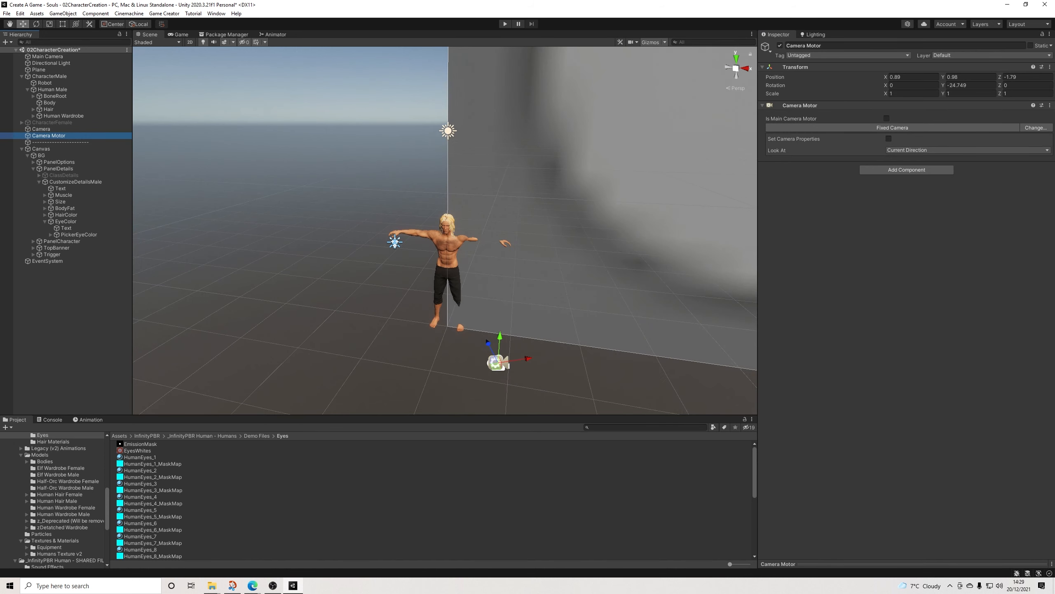
left_click(969, 150)
left_click(905, 564)
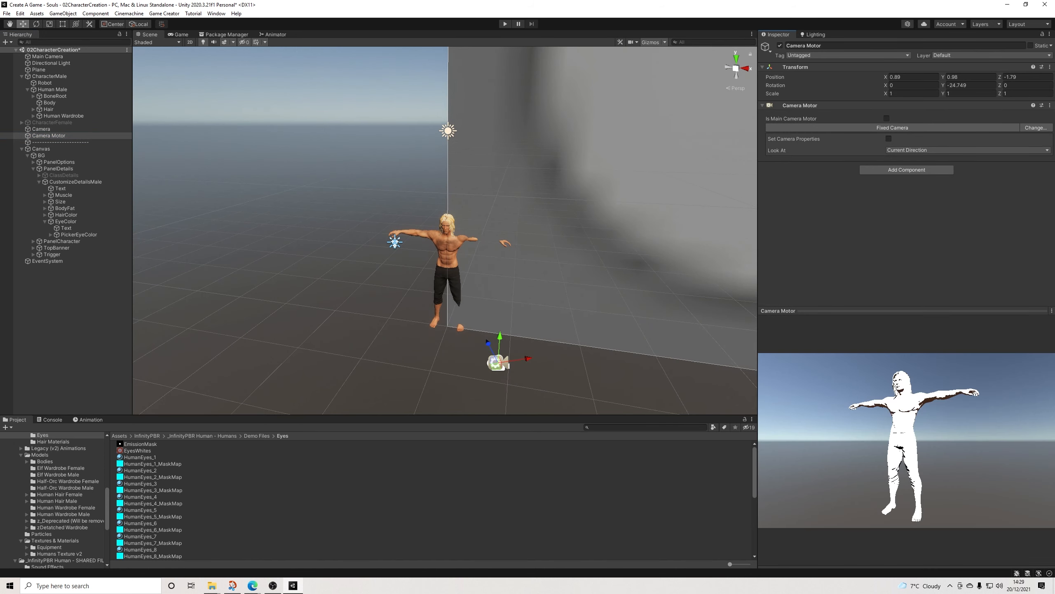
Step: Duplicate Camera Motor below the original as Camera Motor Head and move it close to the character's head, about X 0.313, Y 1.628, Z -0.54
left_click(50, 136)
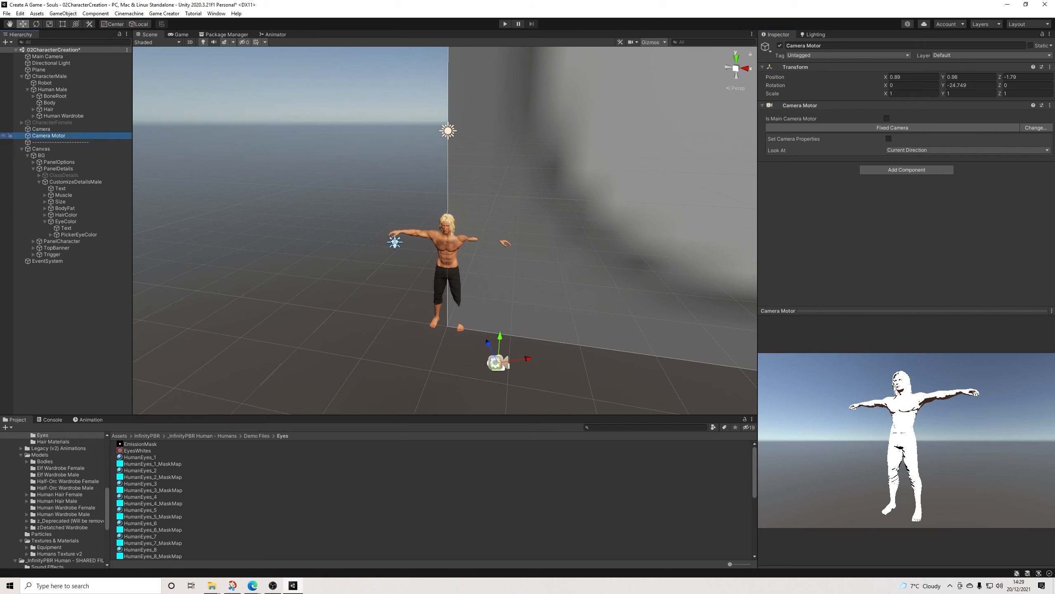
key("ctrl+d")
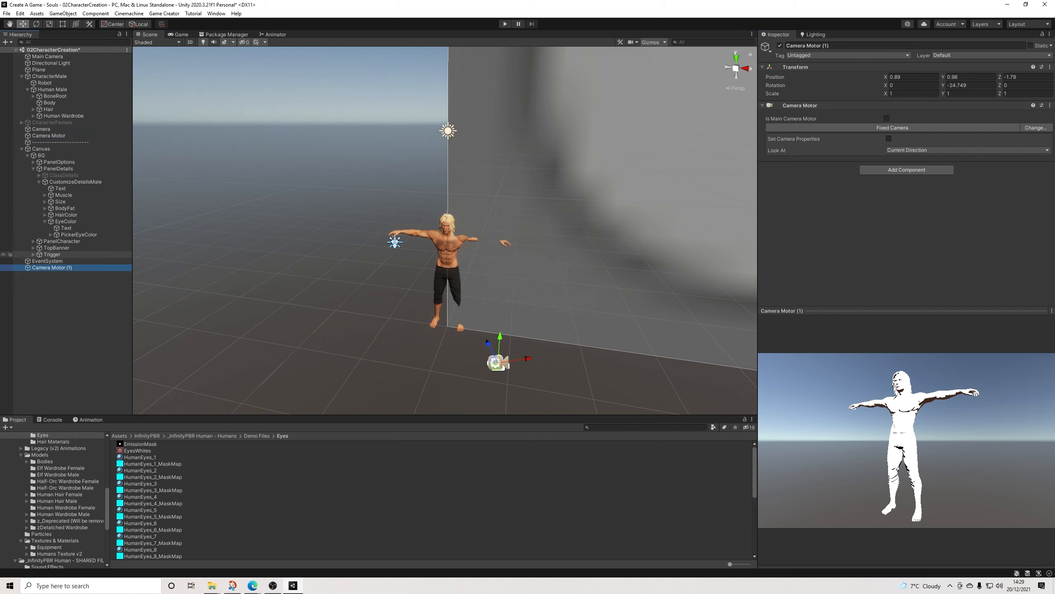
left_click_drag(50, 268, 50, 140)
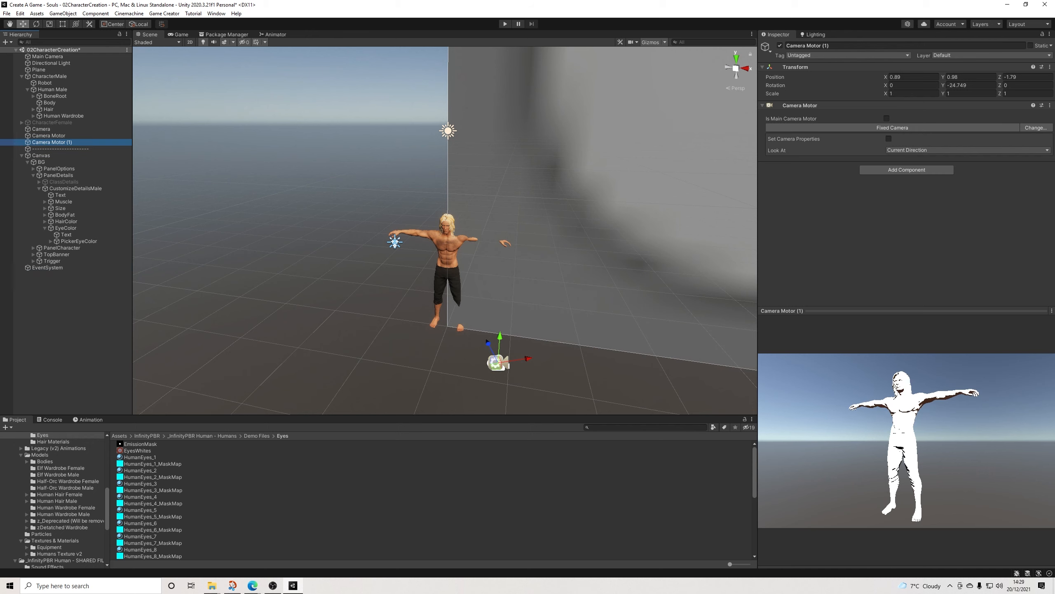
left_click_drag(832, 46, 823, 45)
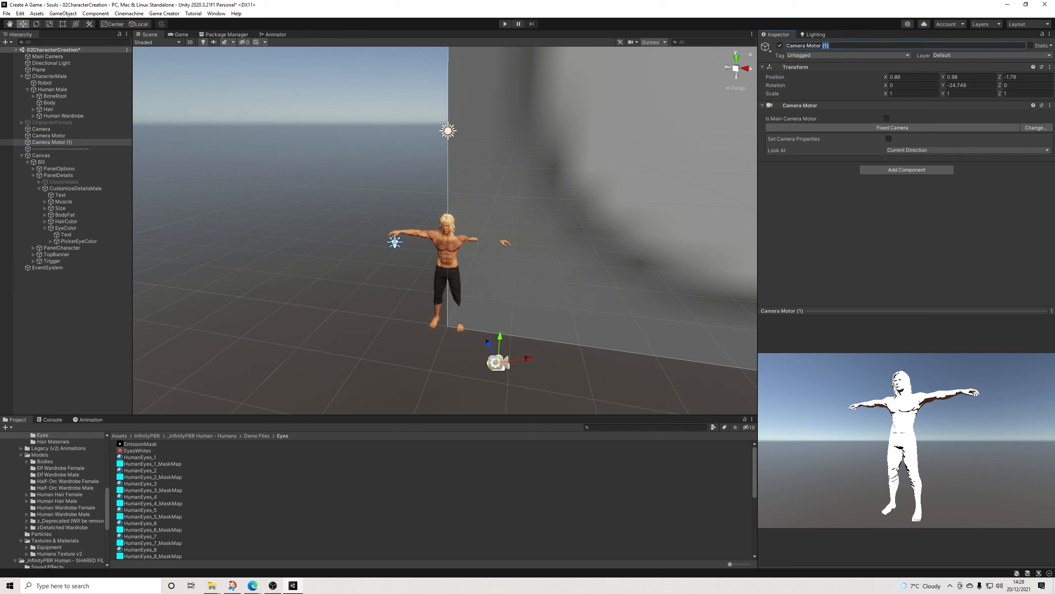
type("Head")
left_click_drag(497, 360, 460, 243)
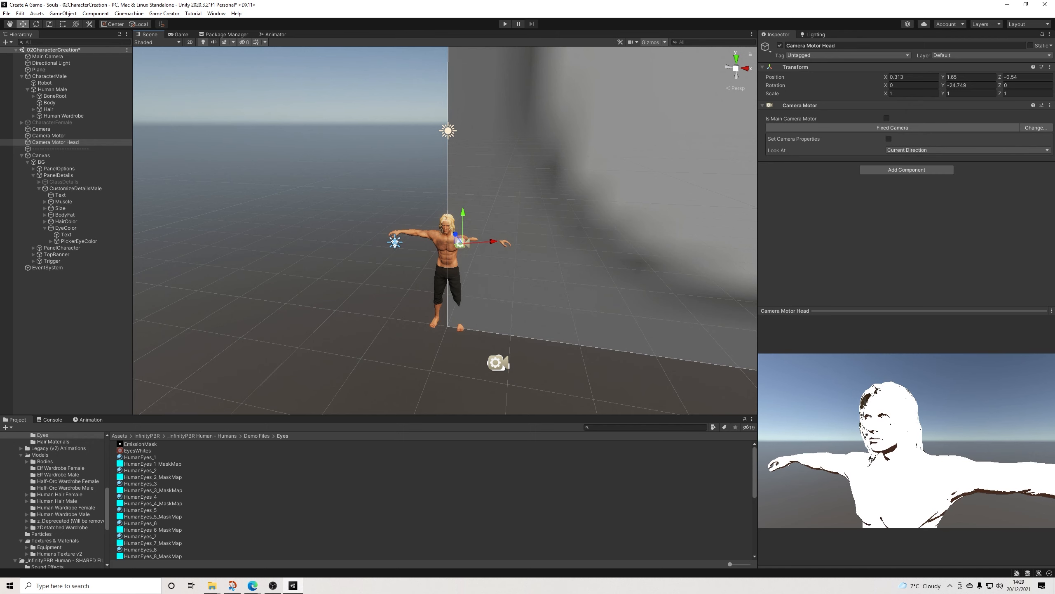
left_click_drag(463, 224, 463, 228)
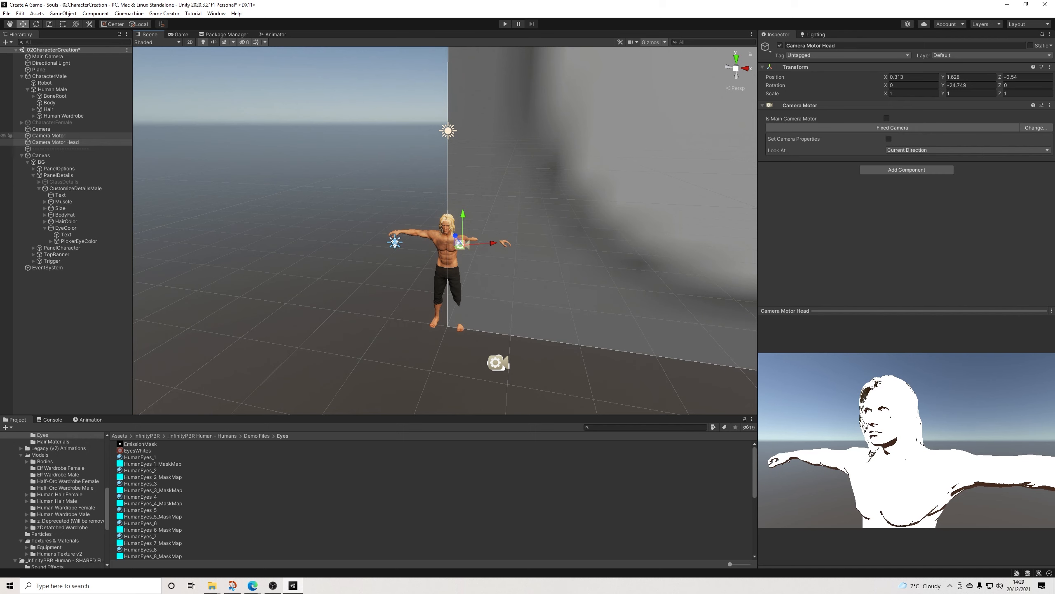
Step: Compare the camera previews of Camera Motor and Camera Motor Head
left_click(49, 136)
left_click(52, 149)
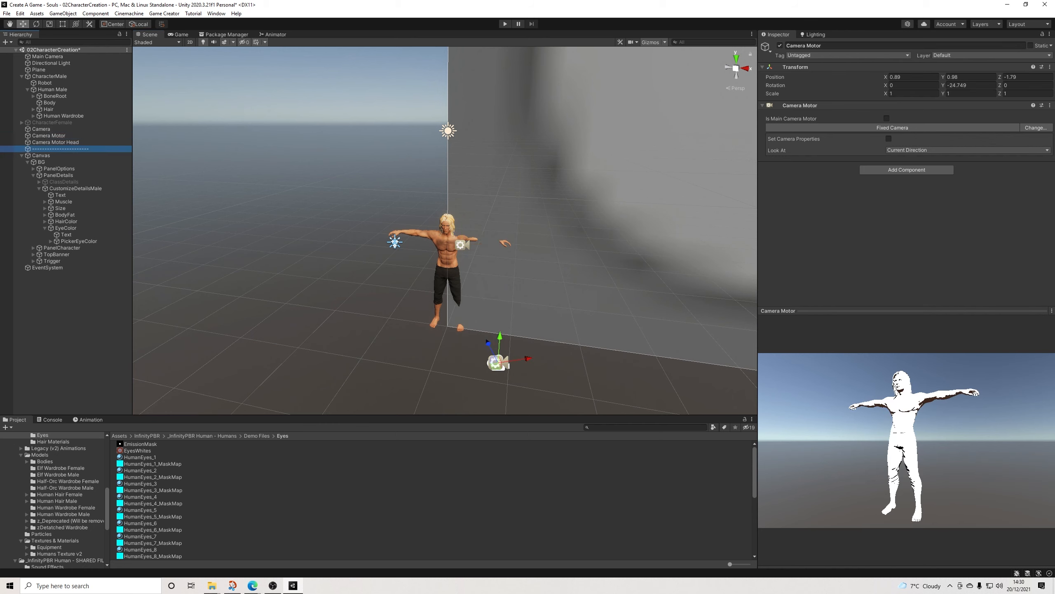
left_click(52, 136)
left_click(54, 142)
left_click(52, 136)
left_click(54, 142)
left_click(52, 136)
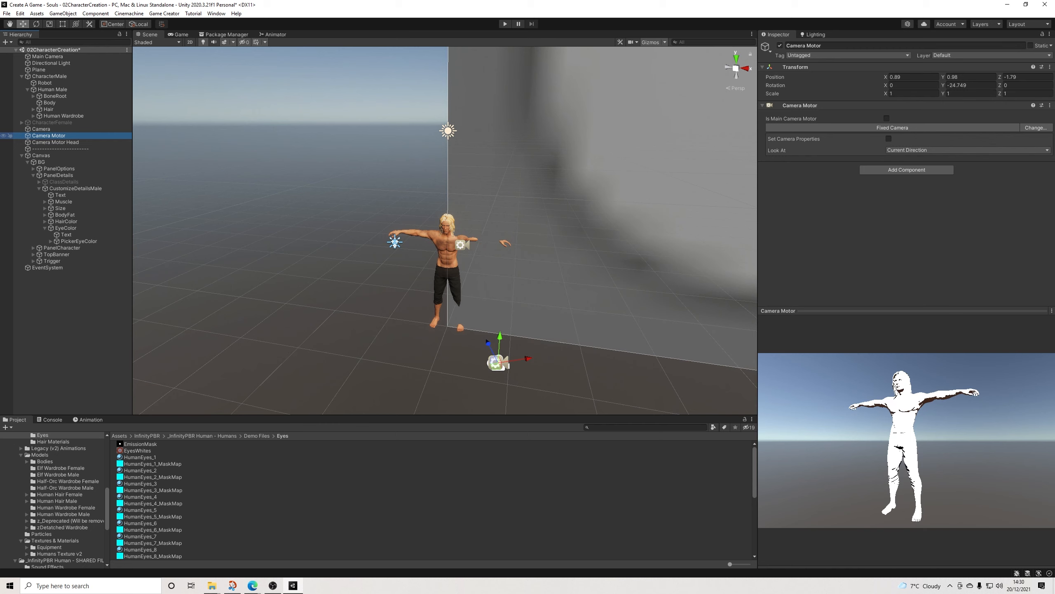
left_click(54, 142)
left_click(49, 136)
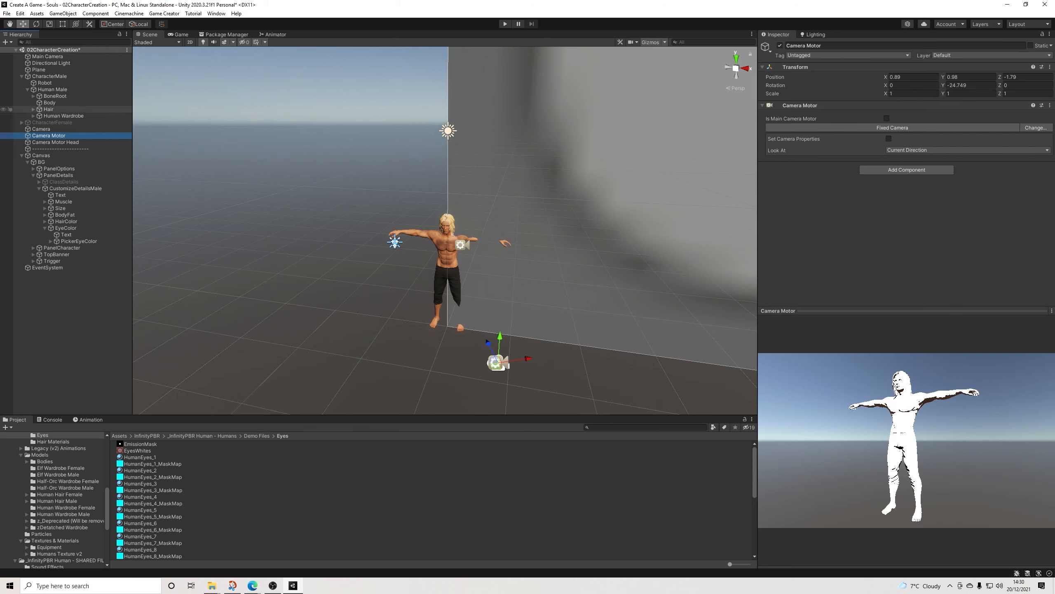
Step: Switch the scene view to 2D and frame the Canvas with the character creation interface
left_click(190, 42)
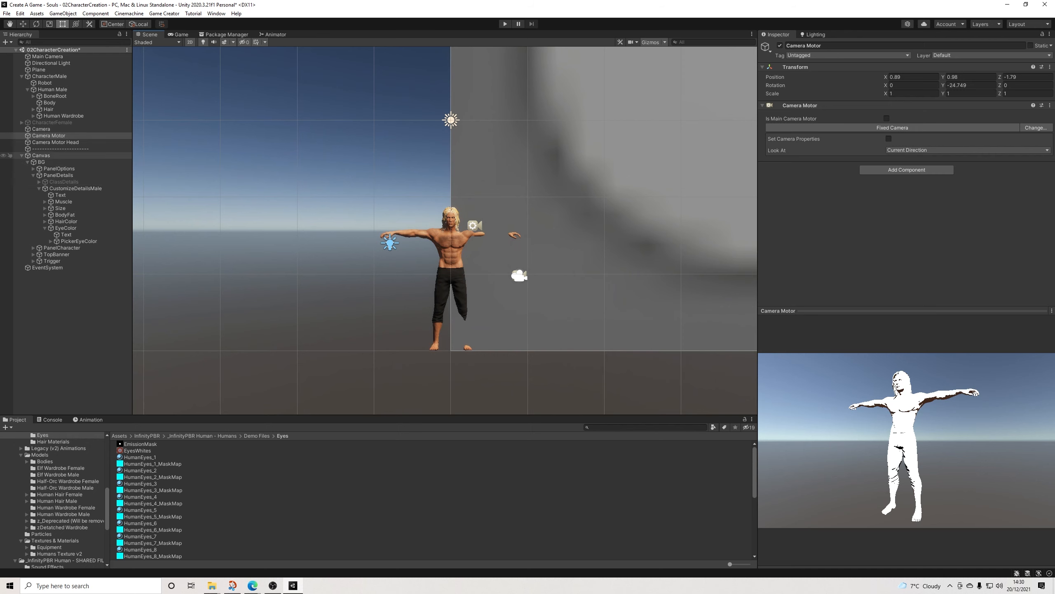
left_click(41, 155)
key("f")
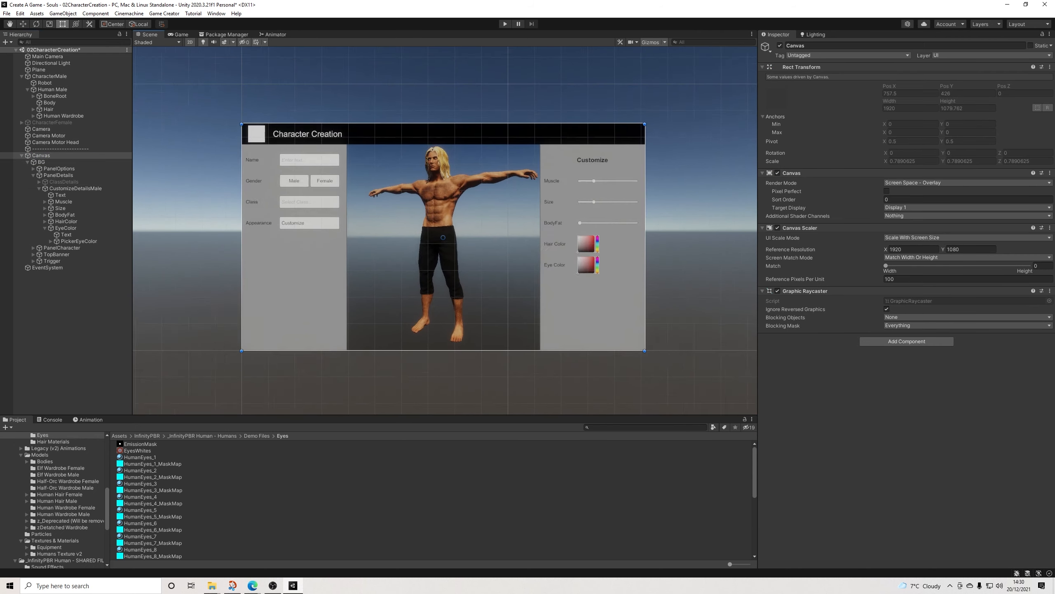
middle_click_drag(457, 257, 427, 222)
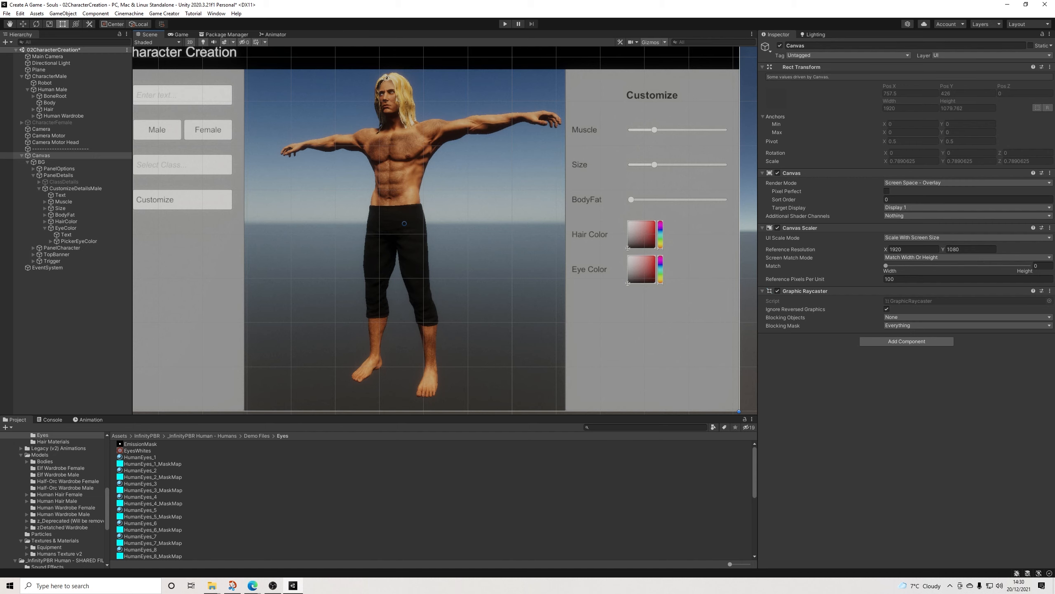
scroll(476, 261, "down", 1)
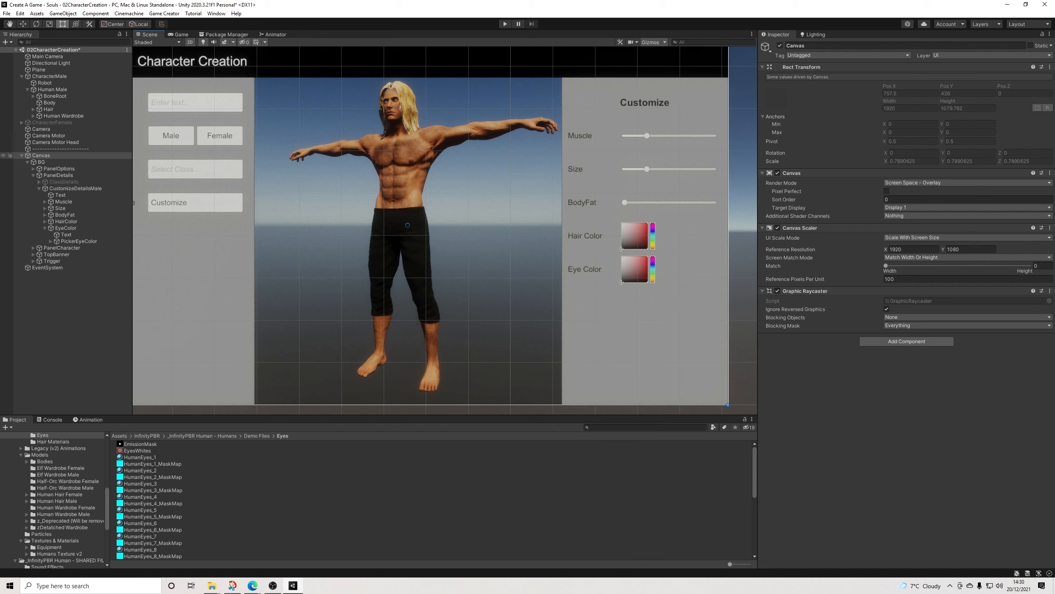
left_click(21, 156)
left_click(65, 203)
right_click(66, 204)
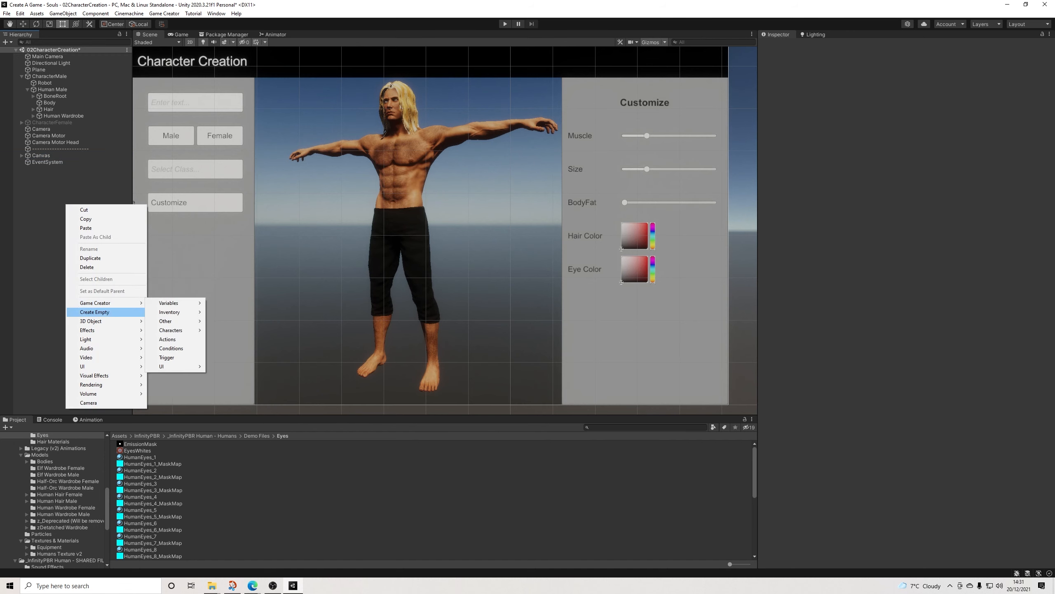
left_click(22, 156)
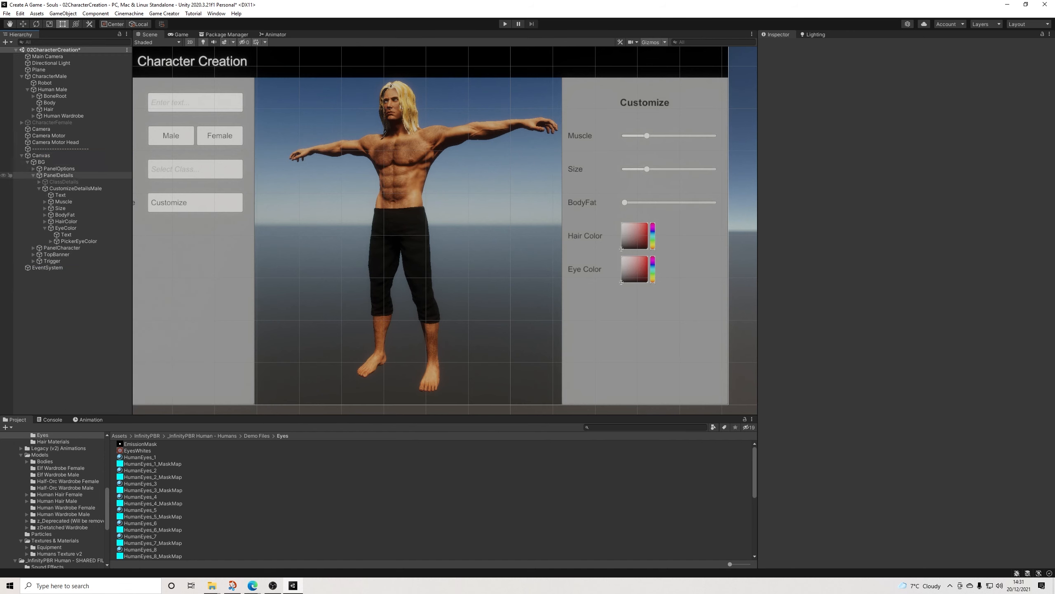
Step: Collapse PanelDetails and expand PanelCharacter in the Canvas hierarchy
left_click(33, 175)
left_click(62, 182)
left_click(33, 182)
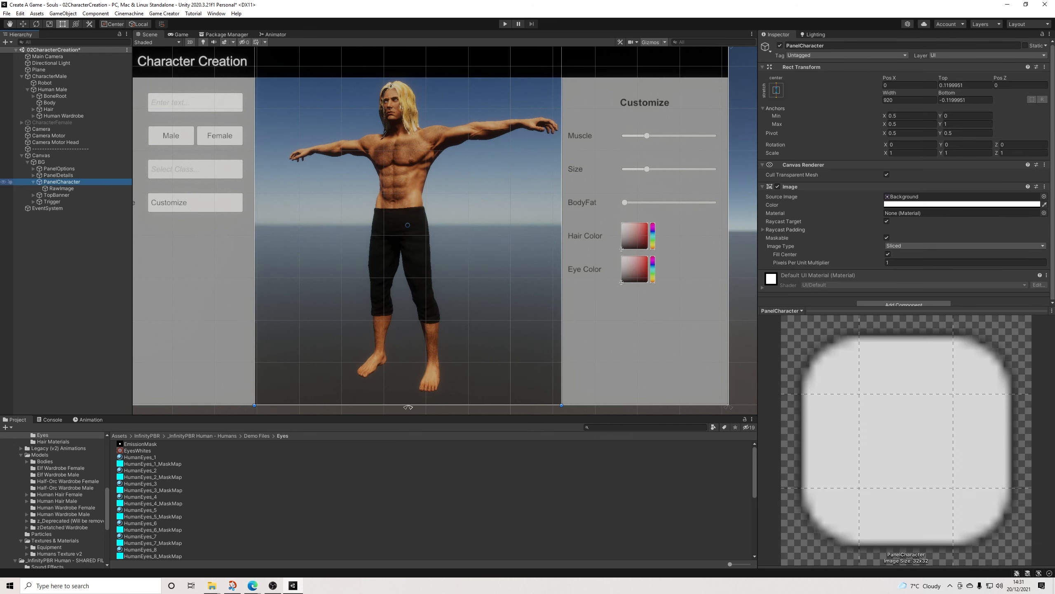
Step: Try adding a Game Creator UI button to the character panel, and delete it
right_click(54, 184)
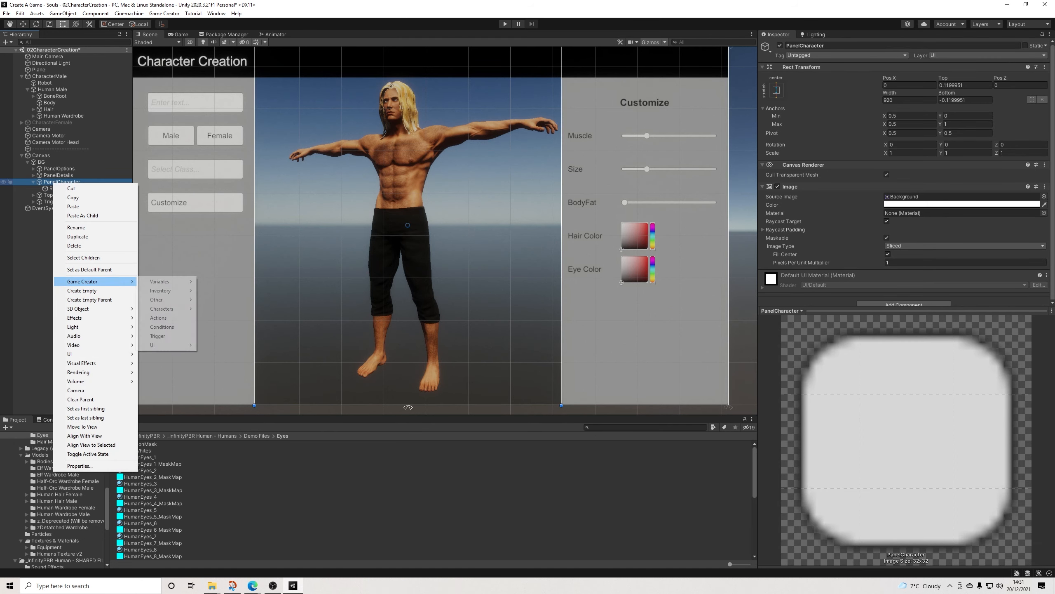
mouse_move(96, 354)
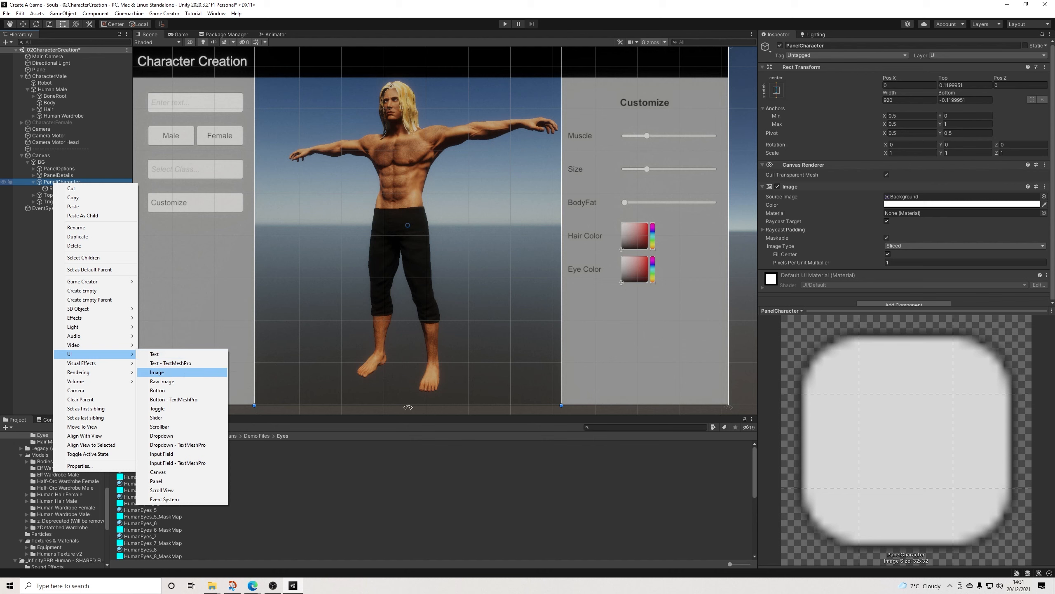
mouse_move(96, 282)
mouse_move(166, 345)
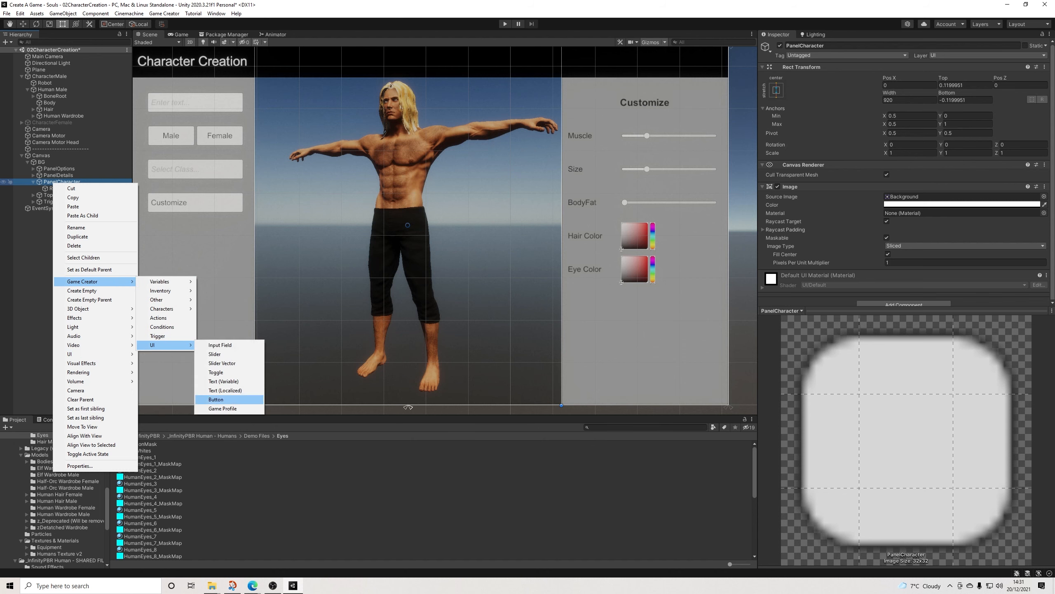
left_click(216, 399)
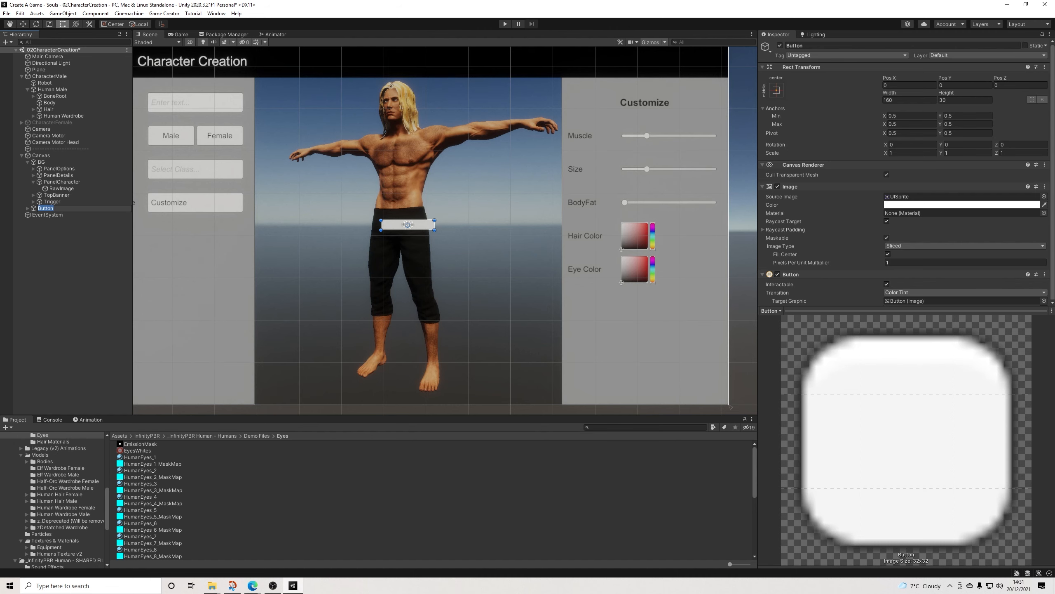
key("Delete")
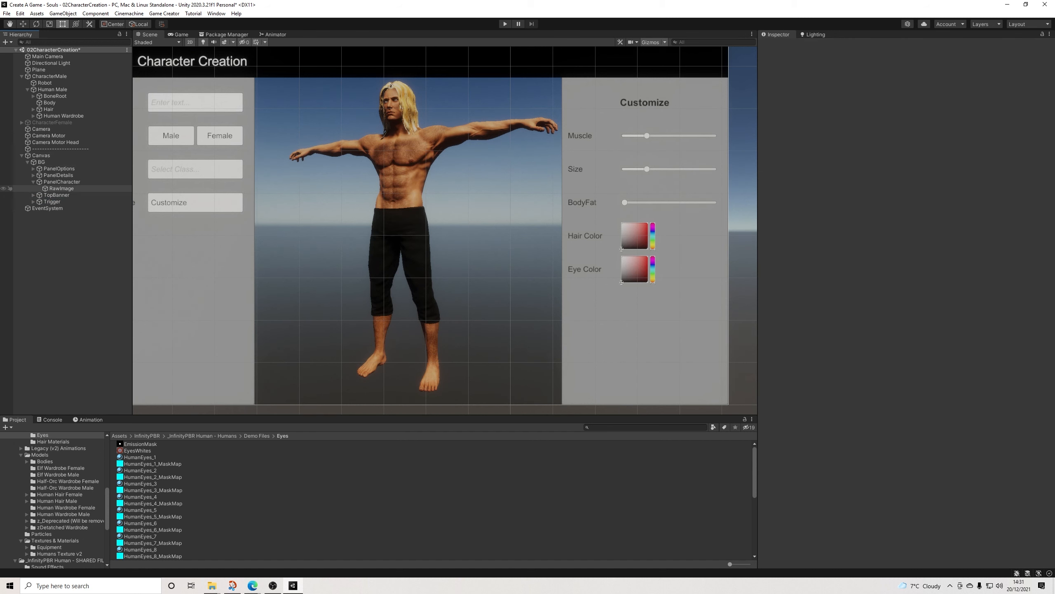
Step: Add a Game Creator UI toggle and move it to the character panel's lower-right corner, about 349 units right of centre
right_click(61, 182)
mouse_move(89, 281)
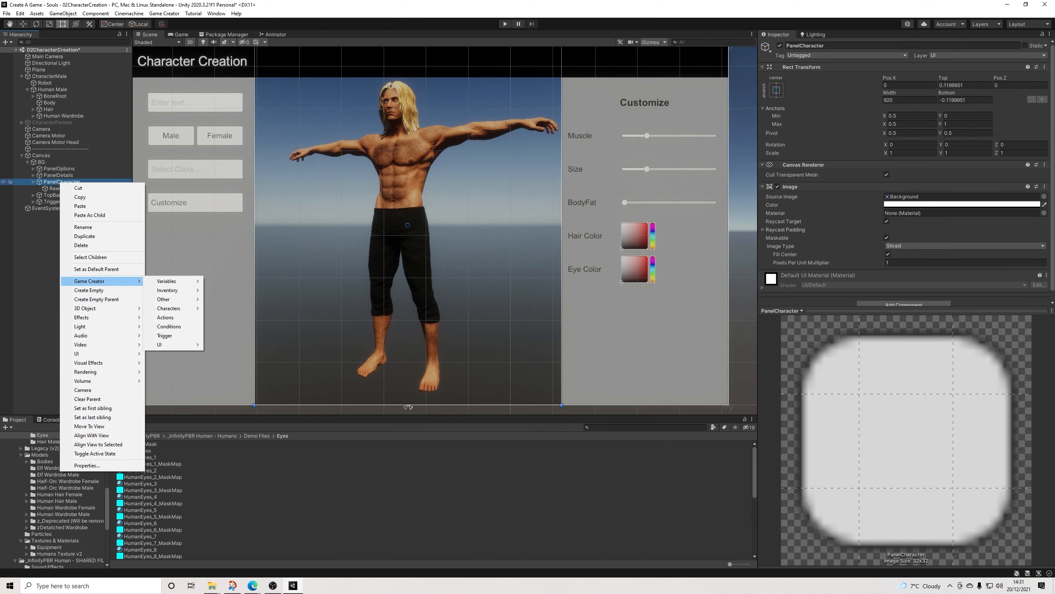
mouse_move(166, 344)
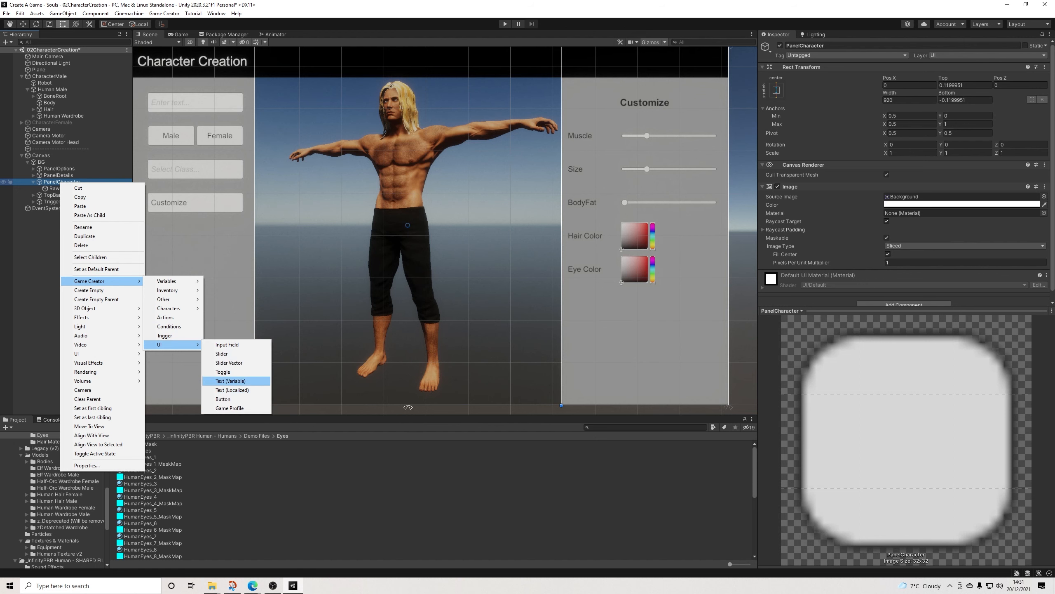
left_click(222, 372)
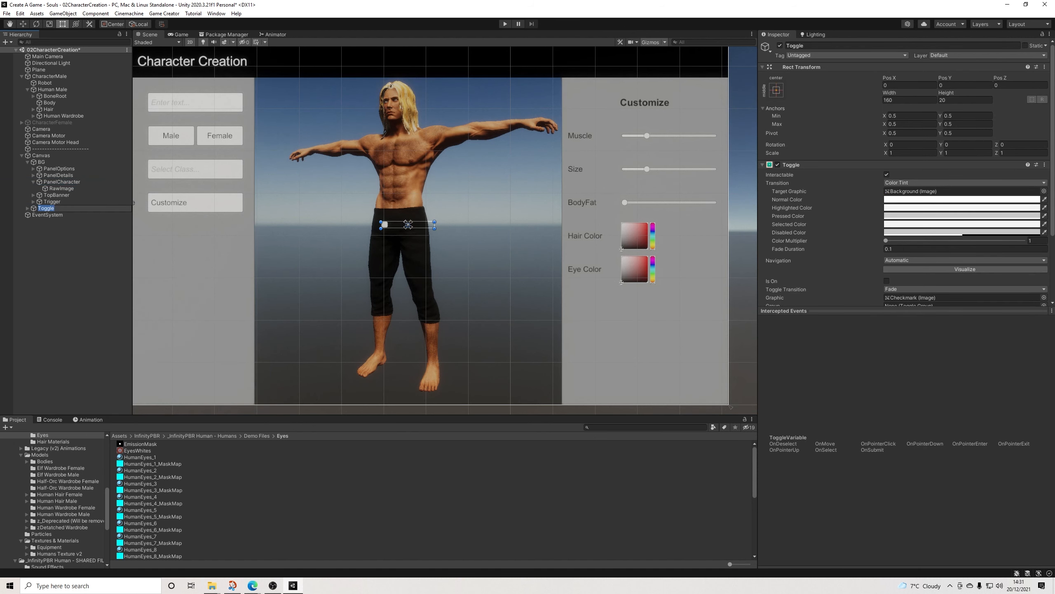
scroll(906, 175, "down", 3)
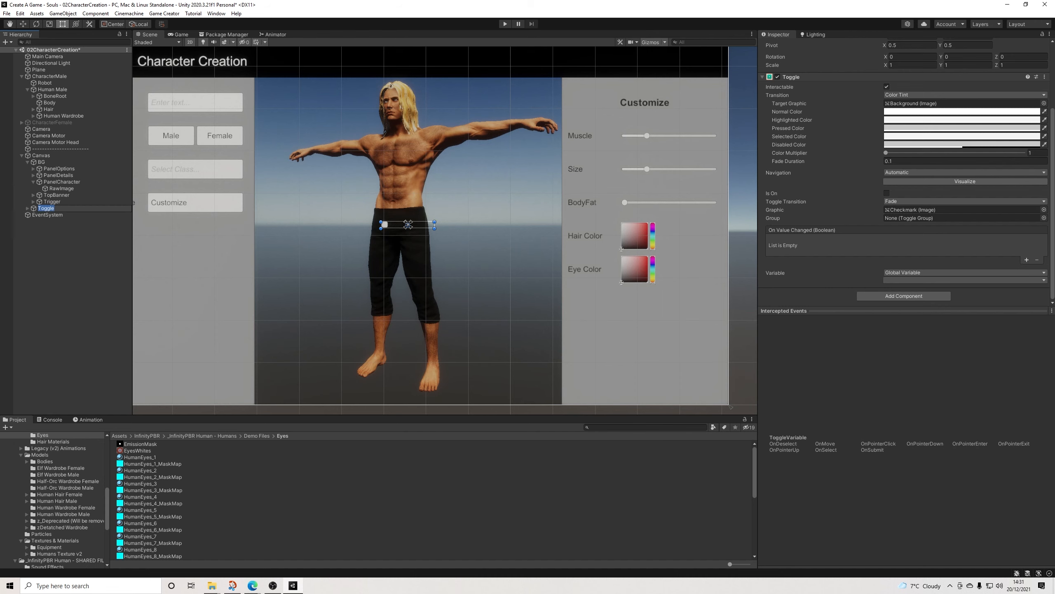
left_click_drag(408, 224, 522, 390)
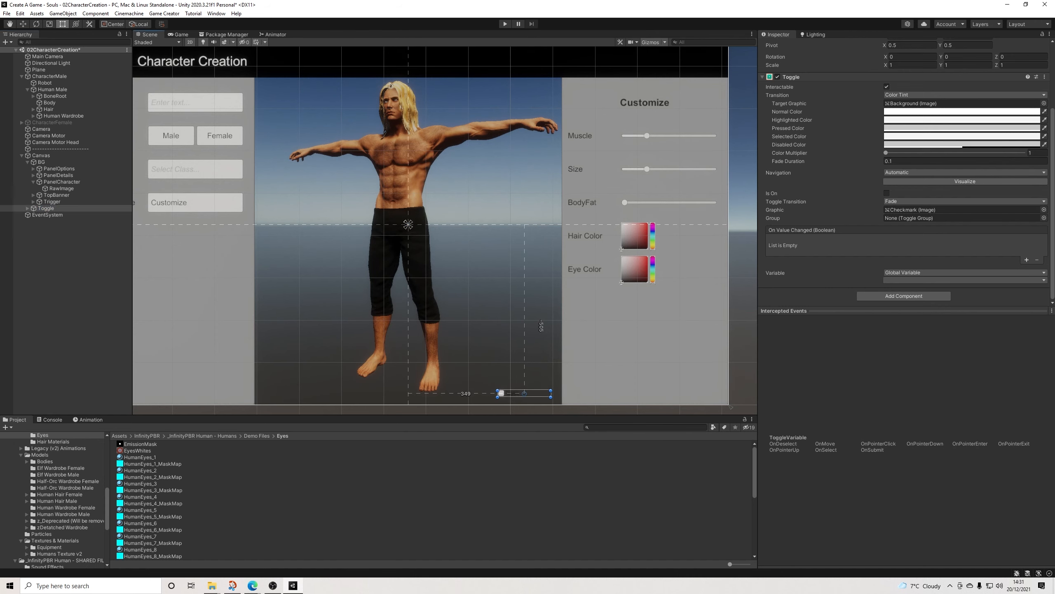
Step: Delete the toggle from the Canvas
scroll(521, 390, "up", 1)
scroll(521, 390, "up", 4)
scroll(521, 390, "down", 5)
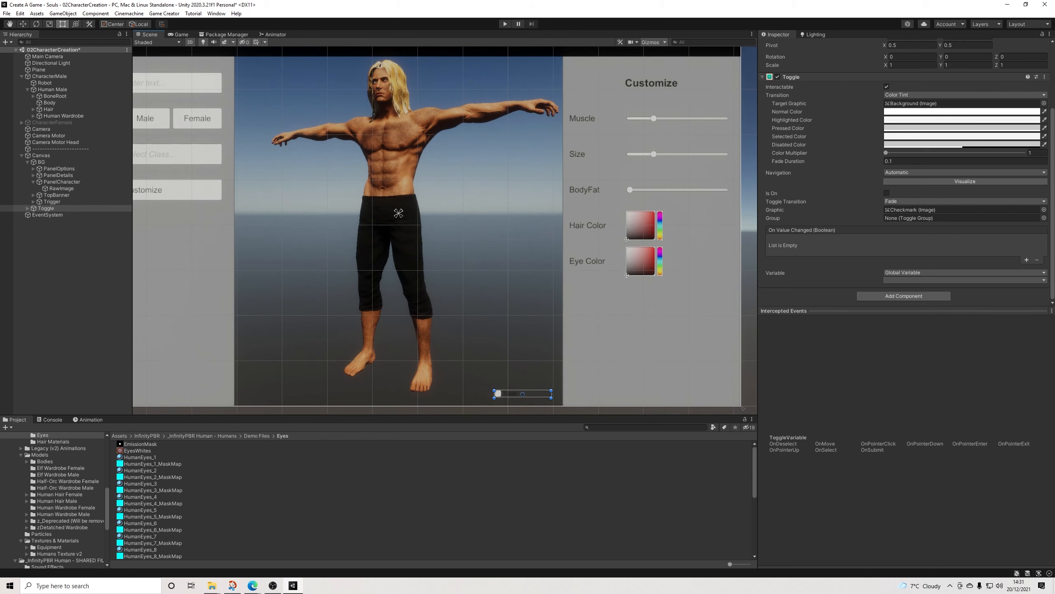
key("Delete")
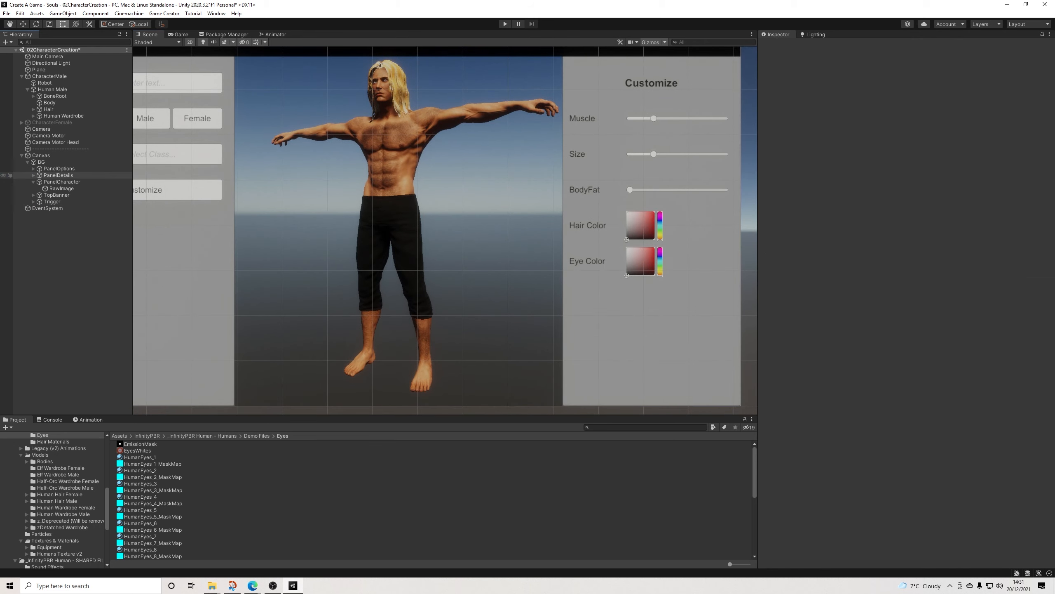
Step: Add a Game Creator UI button and move it to the character panel's lower-right corner, at about X 372, Y -514
right_click(61, 181)
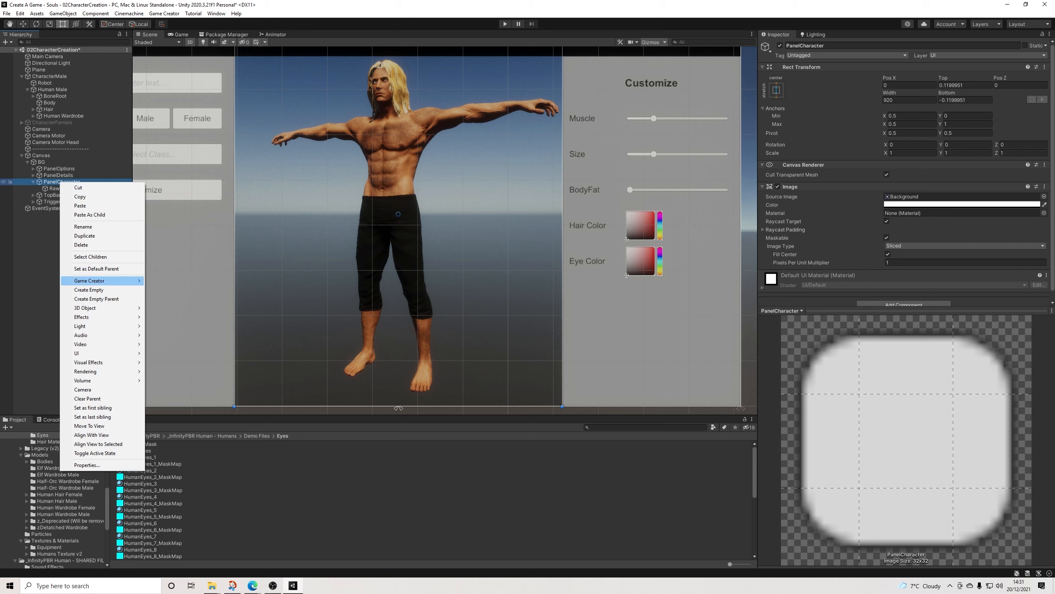
mouse_move(104, 353)
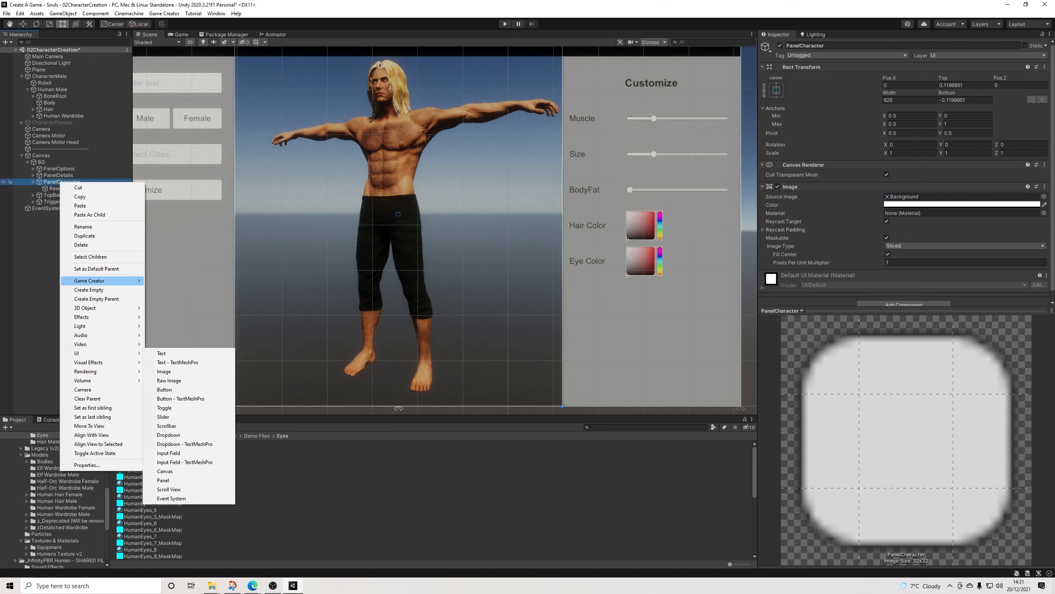
mouse_move(104, 281)
mouse_move(172, 344)
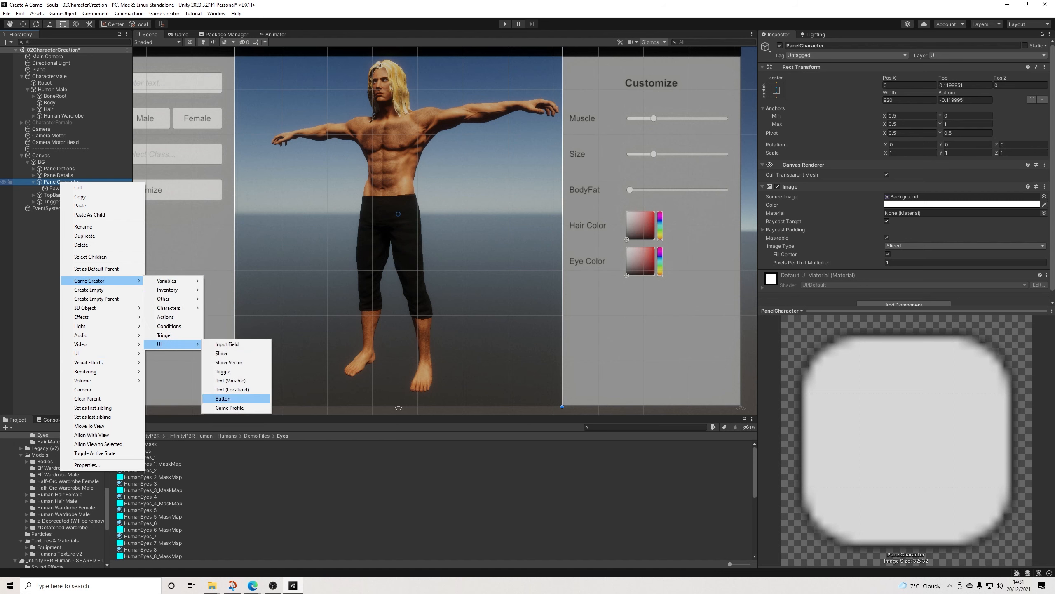
left_click(227, 399)
left_click_drag(398, 213, 531, 396)
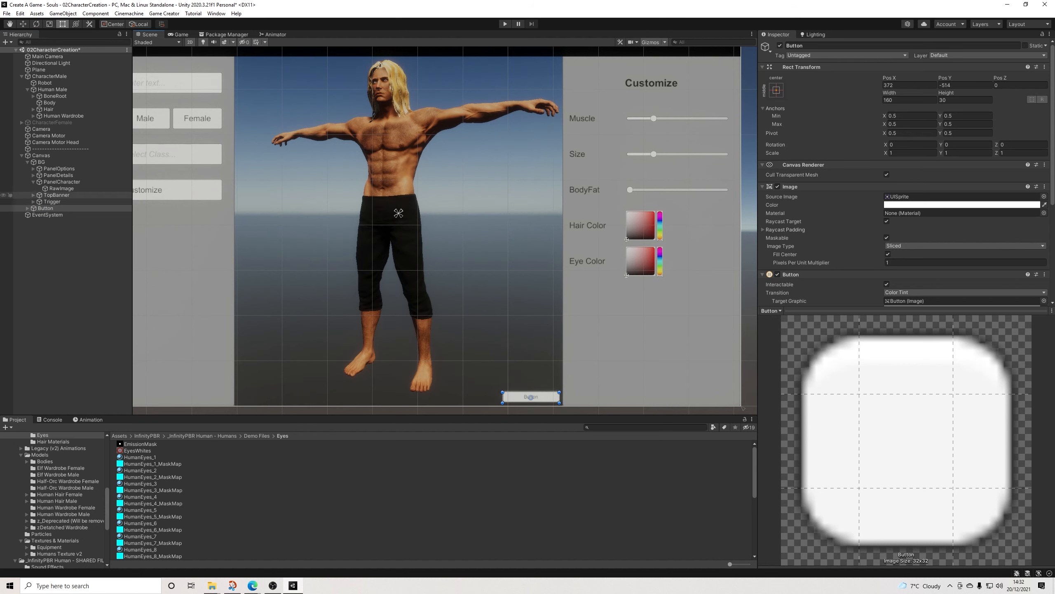
Step: Duplicate the new button's text object and rename the original as Text01
left_click(28, 208)
left_click(49, 215)
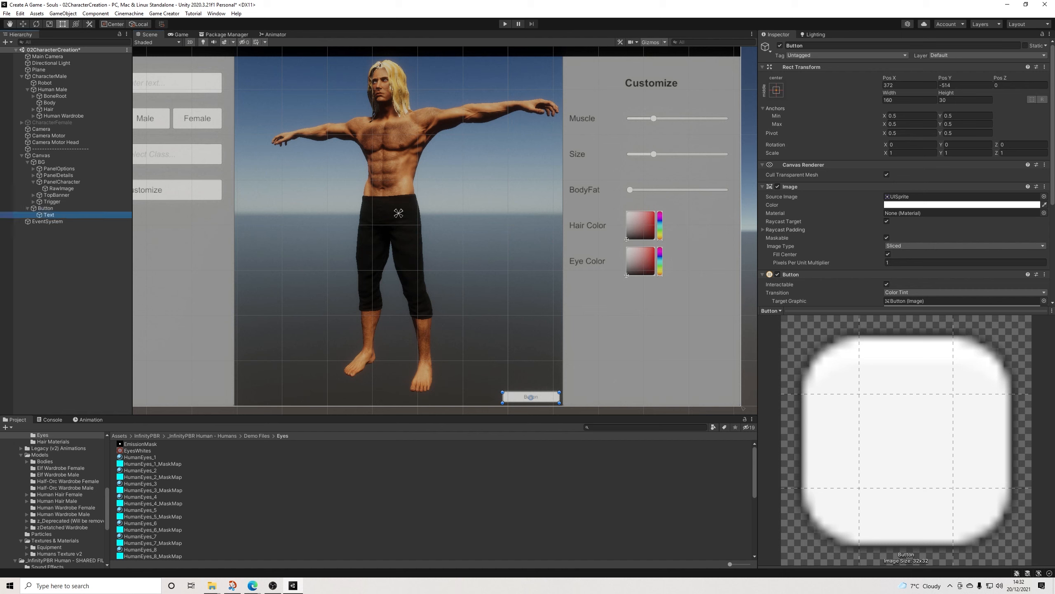
key("ctrl+d")
left_click(49, 214)
left_click(827, 46)
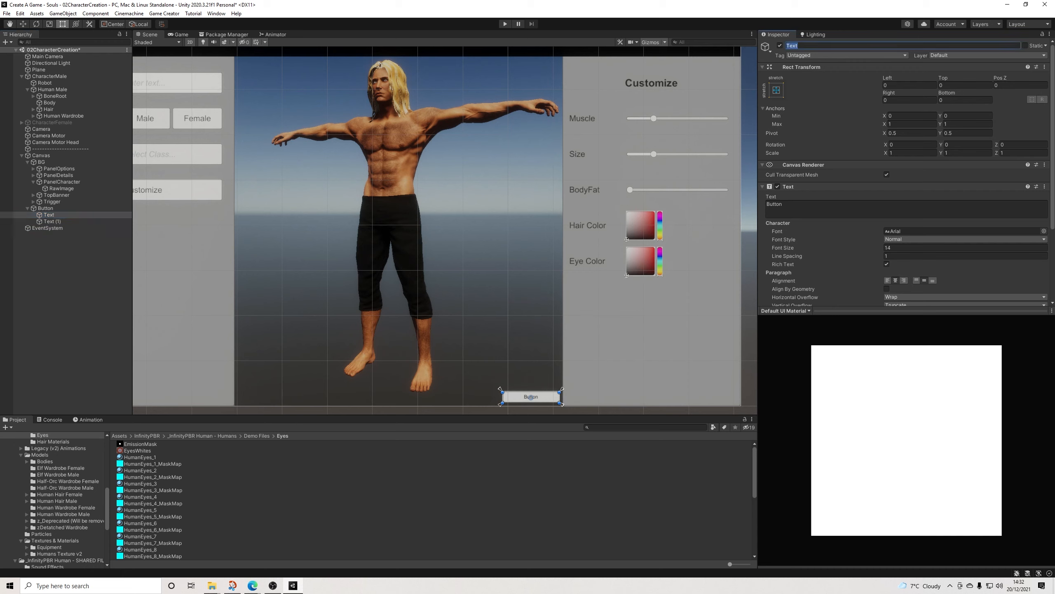
left_click(799, 46)
type("01")
Step: Rename the duplicated text object under the button as Text02
left_click(52, 215)
left_click(52, 221)
left_click(810, 46)
left_click_drag(799, 46, 807, 46)
type("02")
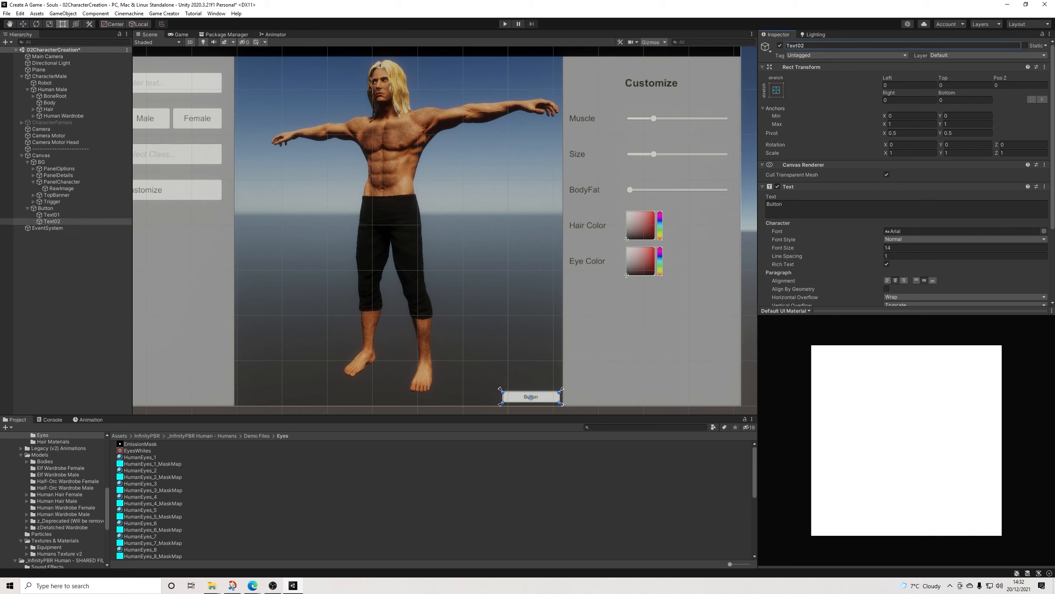
key("Return")
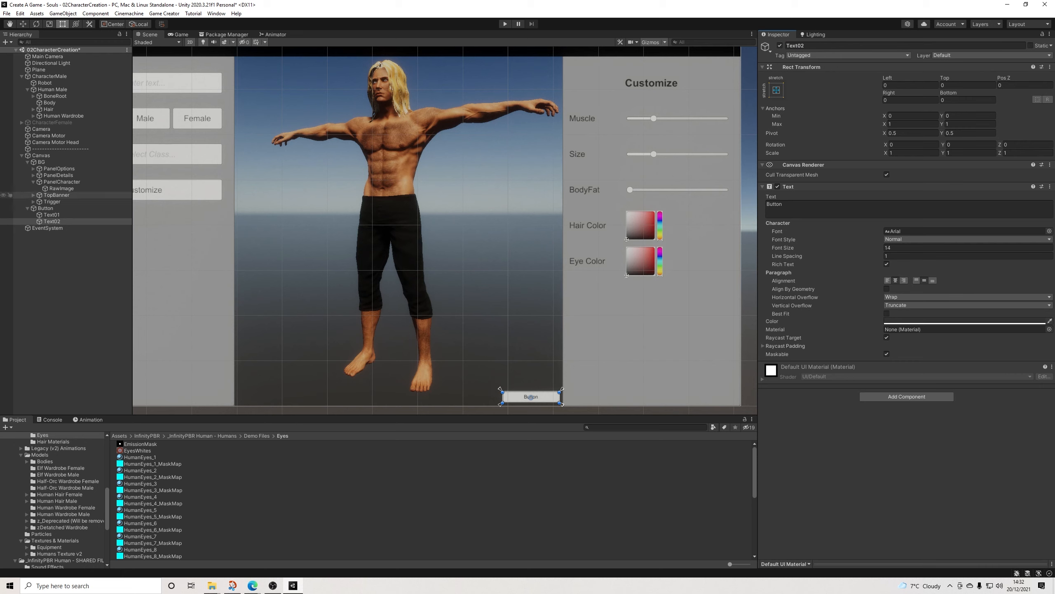
Step: Set Text01's font size to 20 and both its horizontal and vertical overflow to Overflow
left_click(52, 214)
left_click(906, 248)
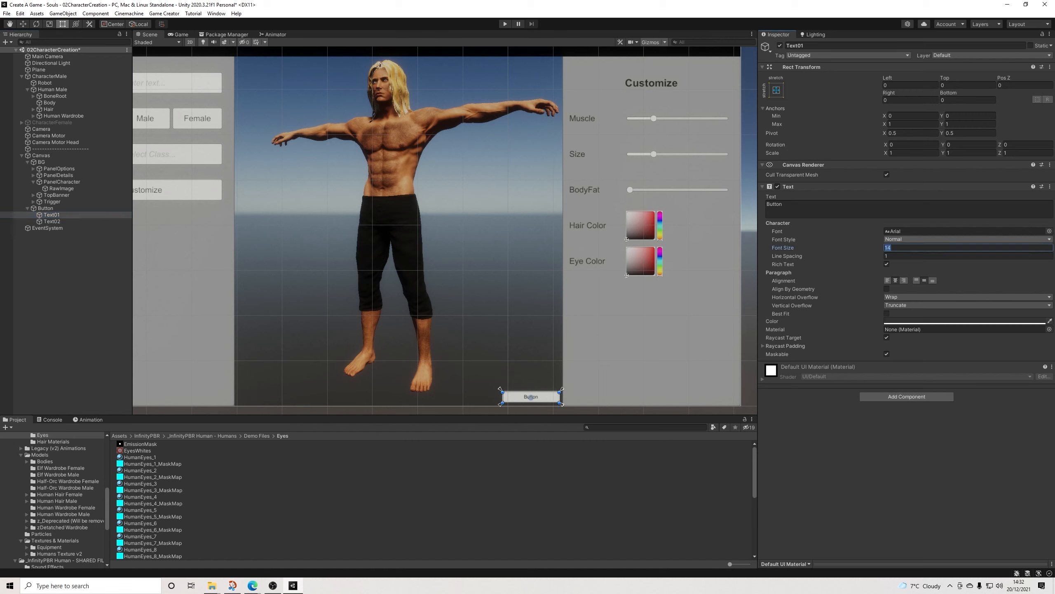
type("24")
key("BackSpace")
type("0")
left_click(955, 297)
left_click(908, 315)
left_click(956, 305)
left_click(908, 324)
Step: Change the wording of Text01 to "Body Cam"
left_click(790, 205)
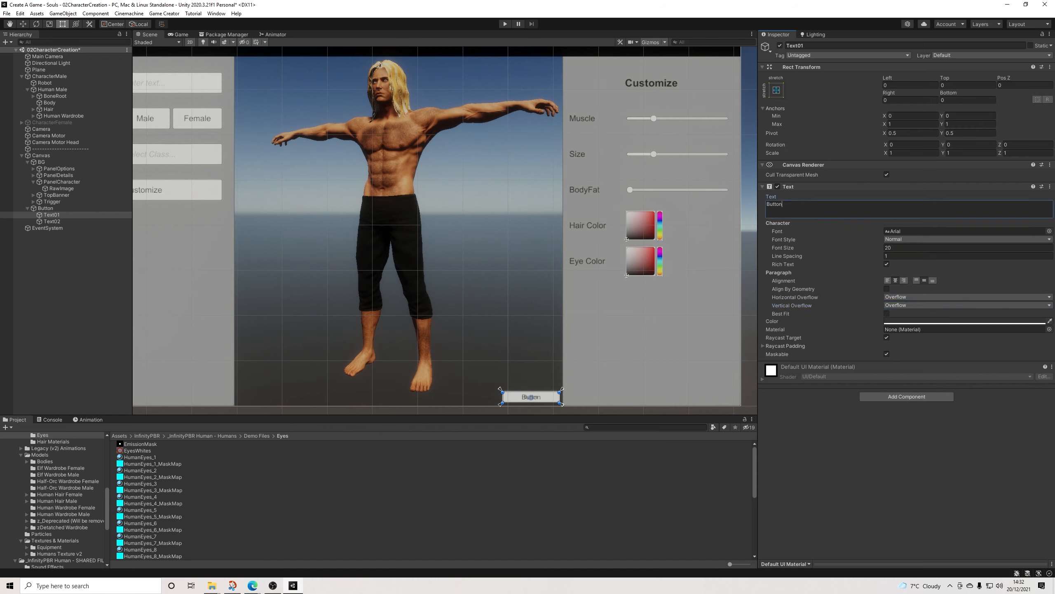
type("Far")
key("BackSpace")
key("BackSpace")
type("ody Cam")
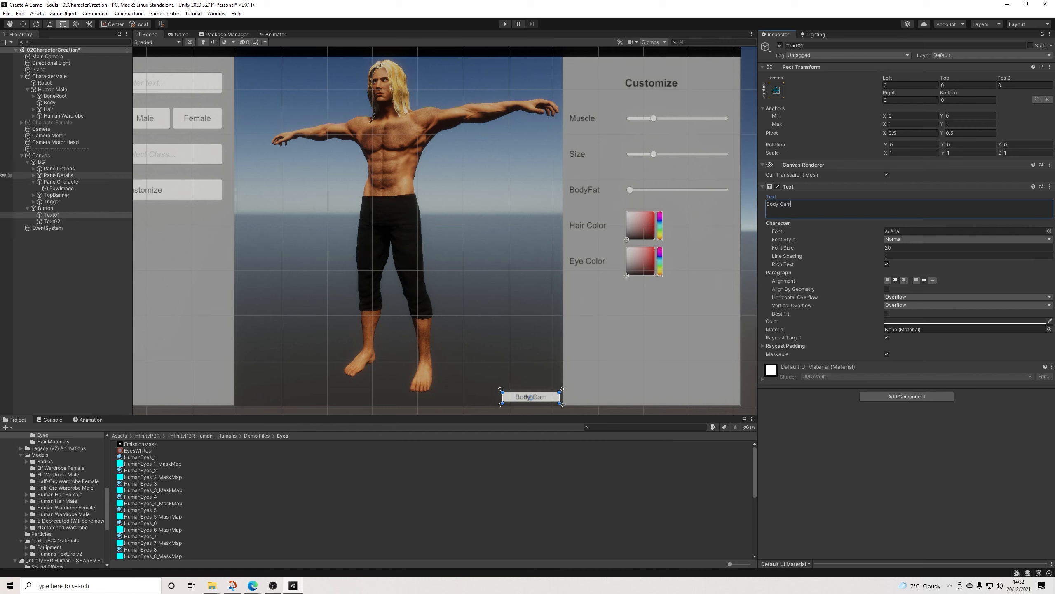
Step: Change the wording of Text02 to "Face Cam" and set its font size to 24
left_click(52, 221)
left_click(789, 206)
type("Face Cam")
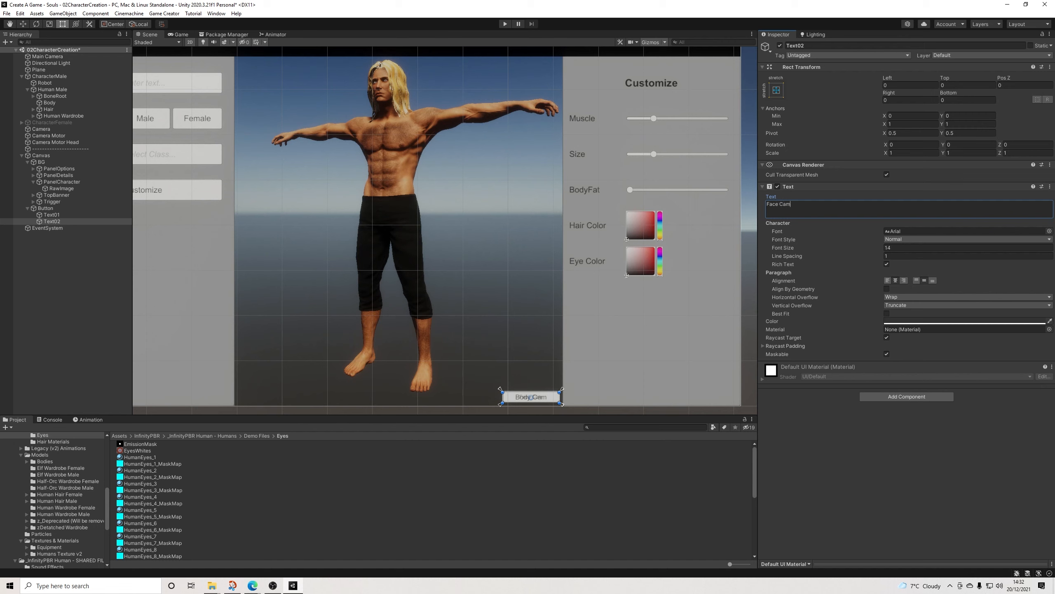
left_click(914, 248)
type("24")
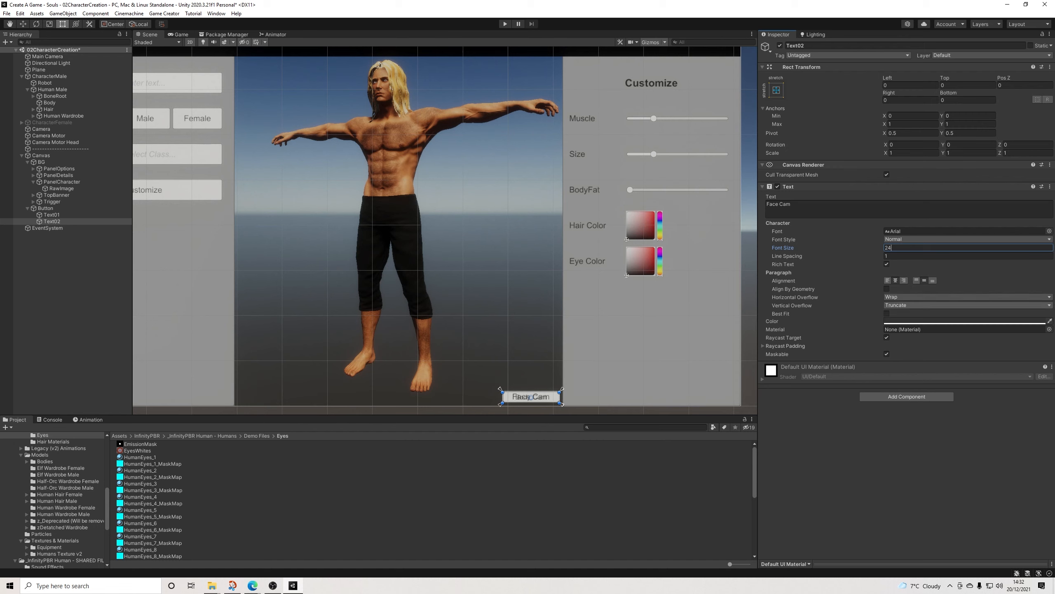
Step: Set Text02's horizontal and vertical overflow to Overflow and deactivate the object
left_click(964, 297)
left_click(900, 316)
left_click(964, 305)
left_click(899, 324)
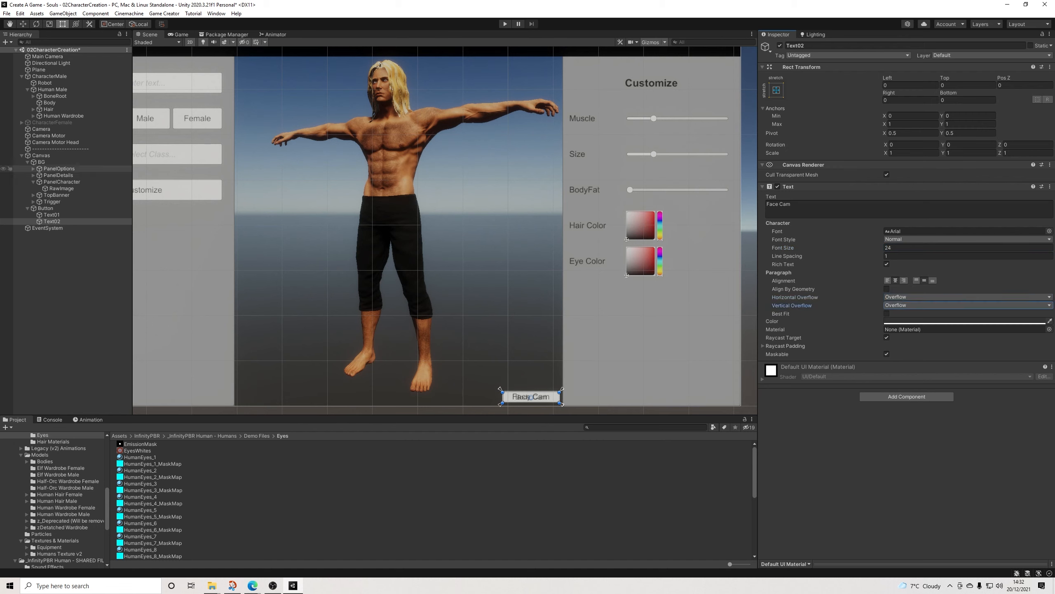
left_click(780, 45)
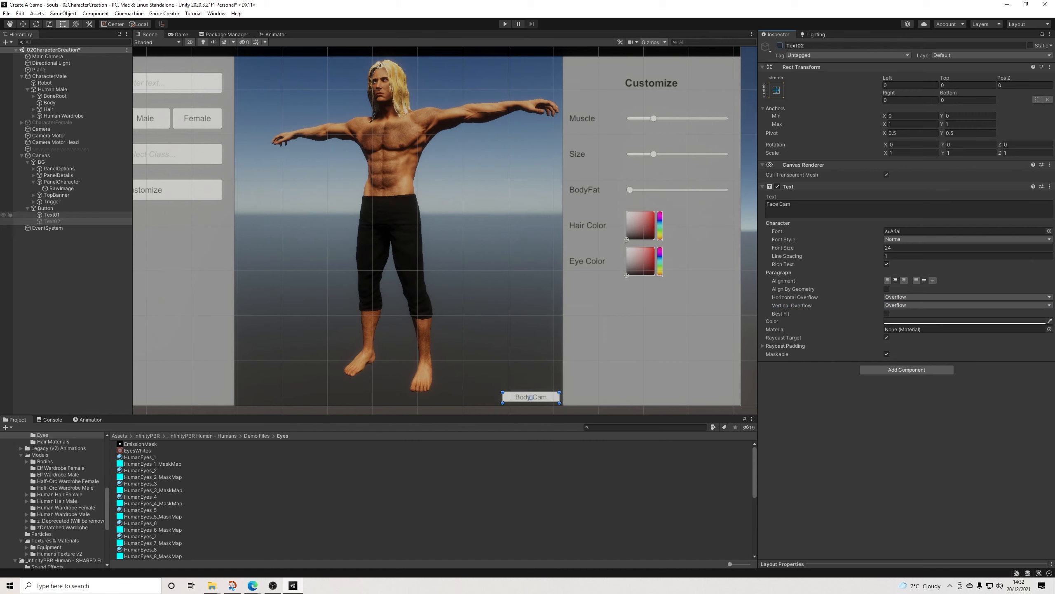
Step: Add a Call Conditions action to the camera button
left_click(46, 208)
left_click(806, 391)
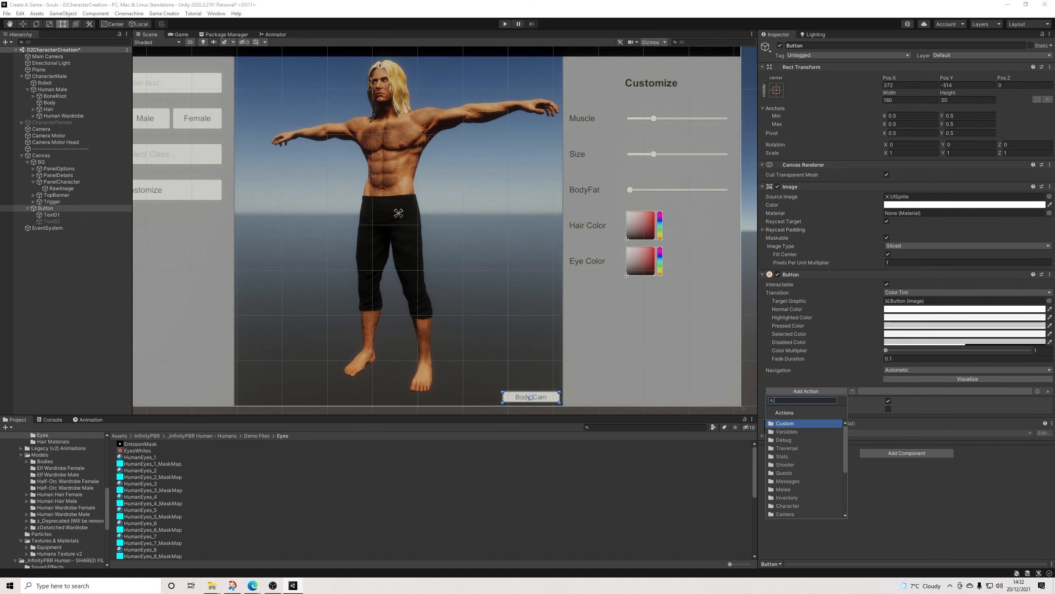
type("call")
key("Return")
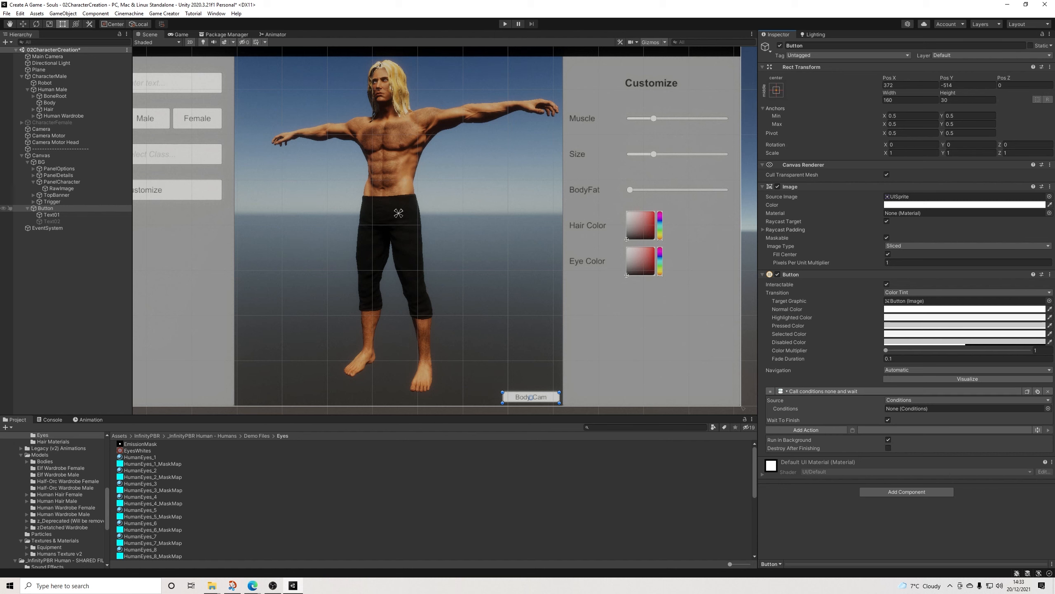
Step: Create a Game Creator Conditions object under the button and assign it to the button's Call Conditions action
right_click(46, 207)
mouse_move(83, 306)
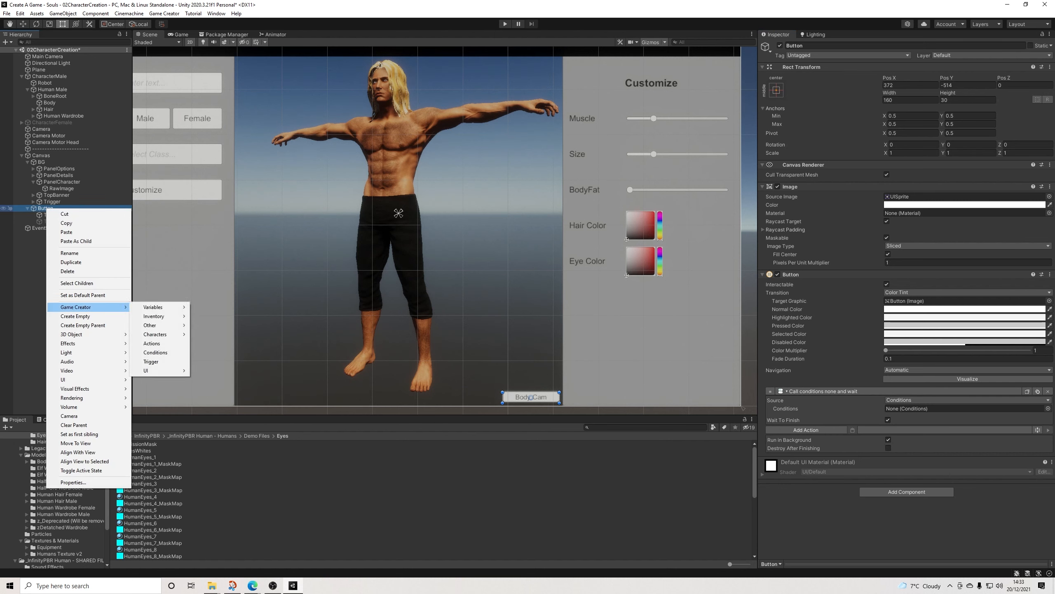
left_click(156, 352)
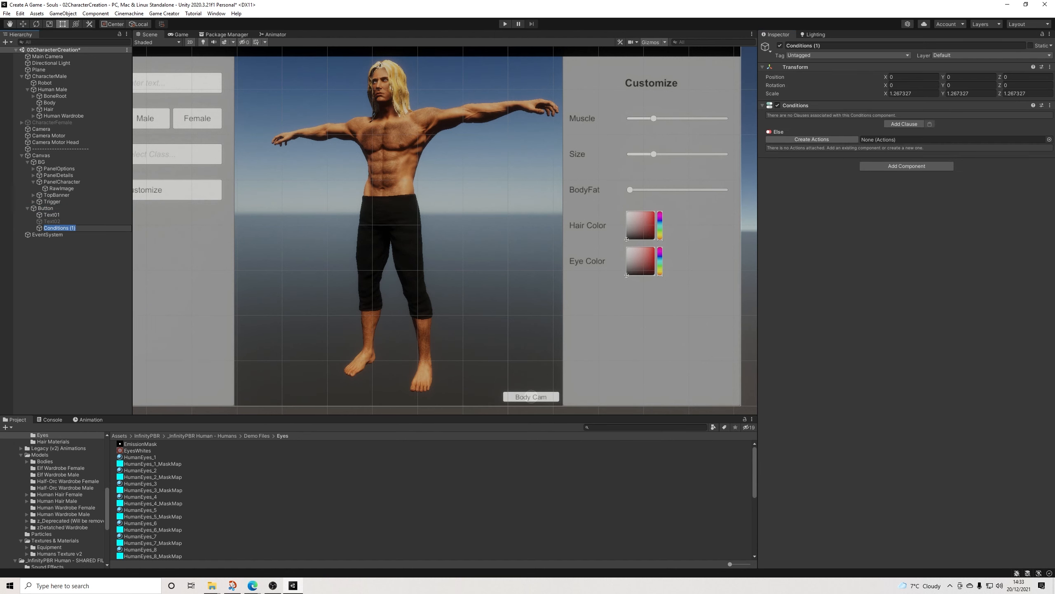
left_click(46, 208)
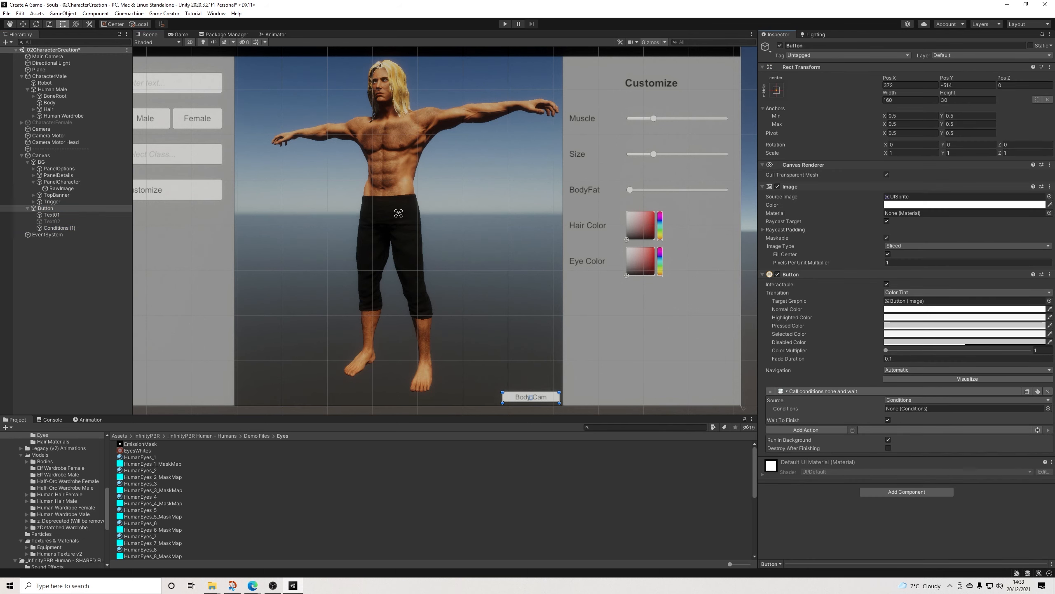
left_click_drag(58, 228, 956, 409)
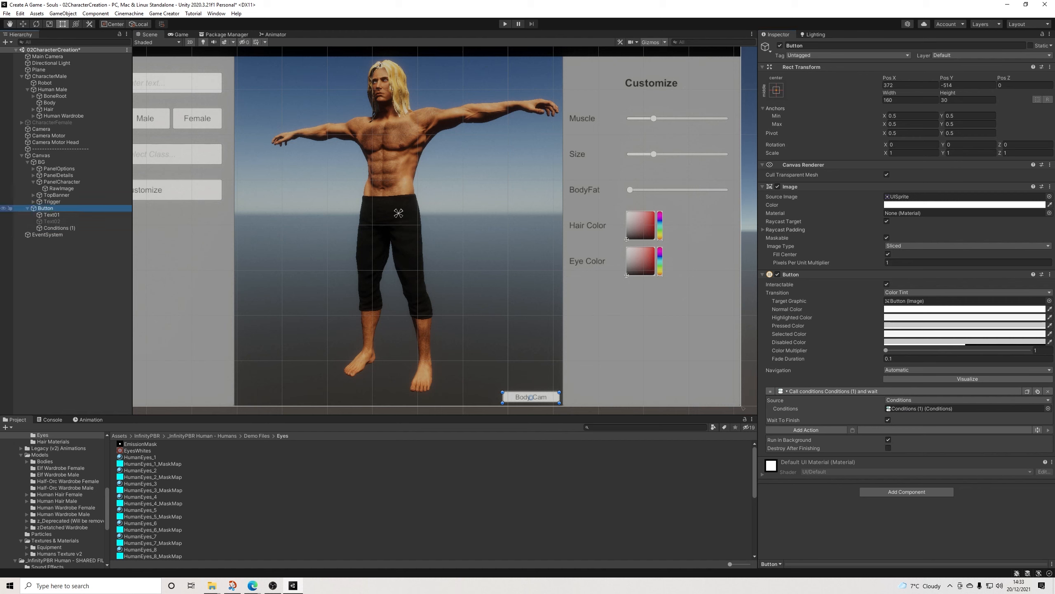
Step: Rename the button as ButtonCameraChange
left_click(815, 45)
left_click(815, 45)
type("CameraChange")
key("Return")
Step: Add two clauses to the button's Conditions object and create an Actions object for each of them
left_click(54, 228)
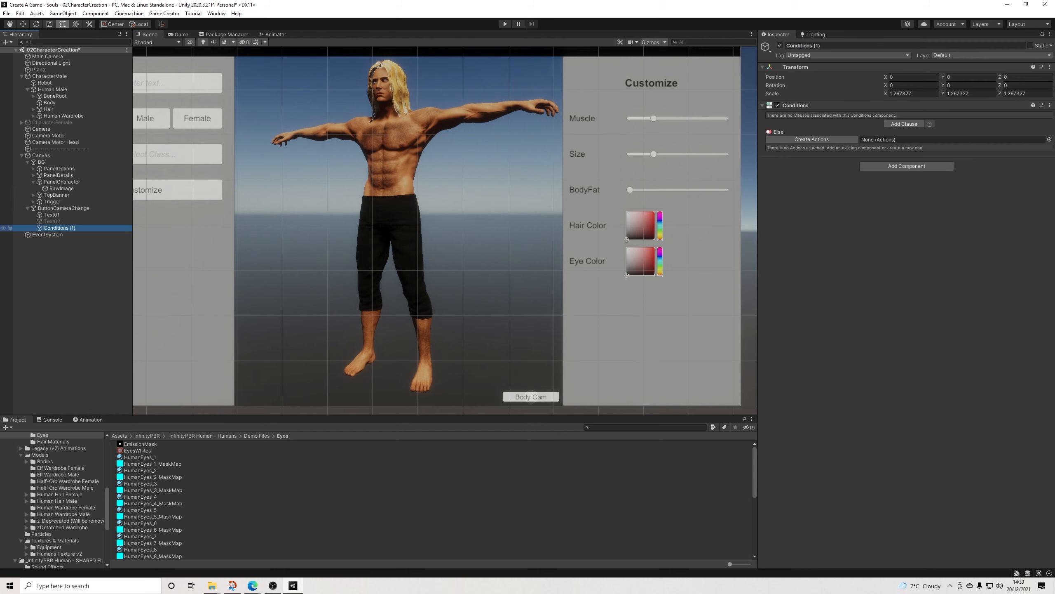
left_click(904, 124)
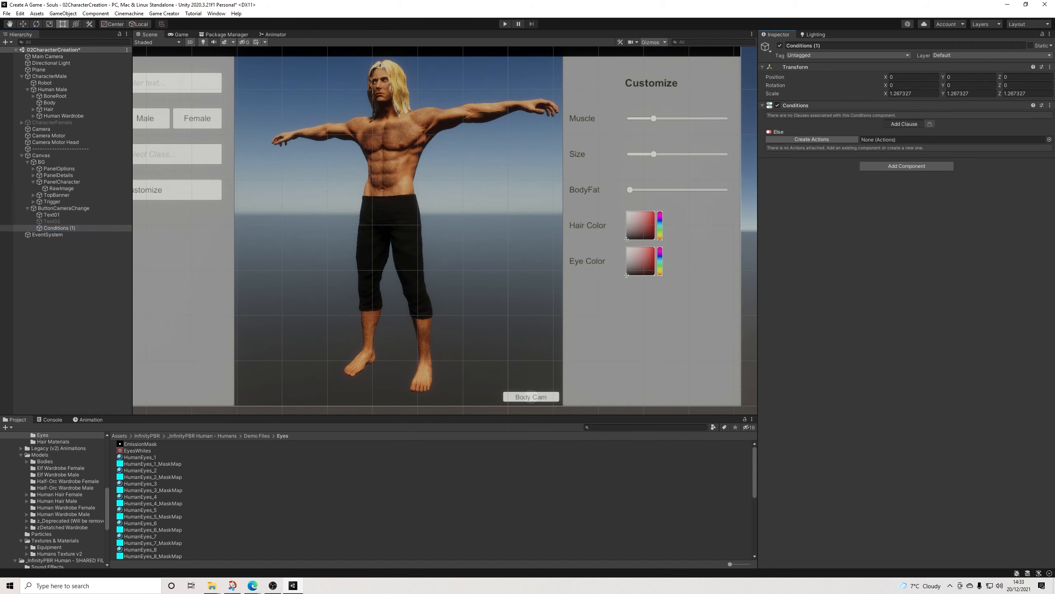
left_click(808, 140)
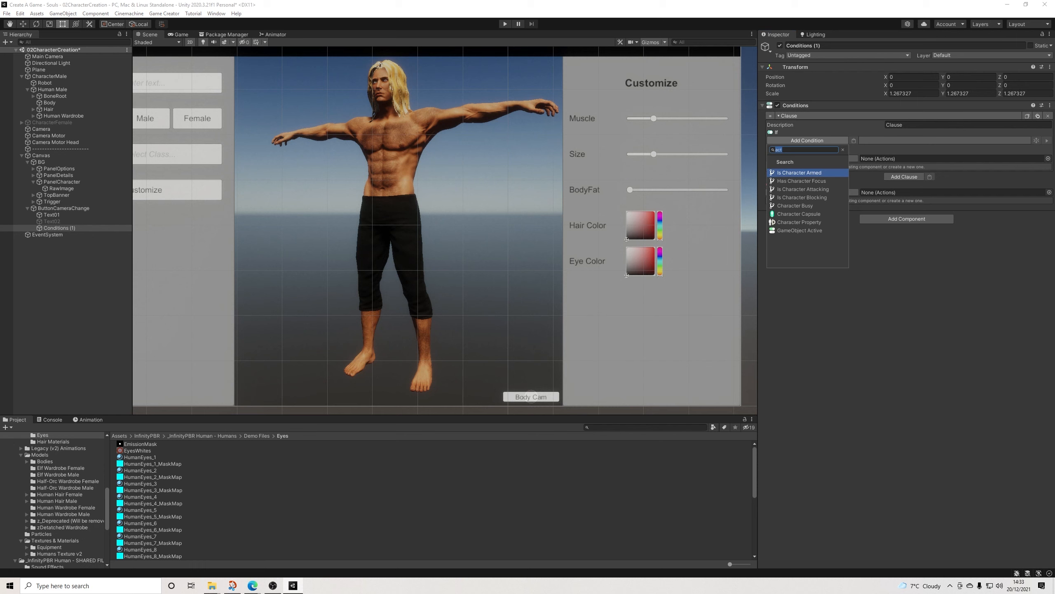
left_click(814, 132)
left_click(812, 158)
left_click(905, 196)
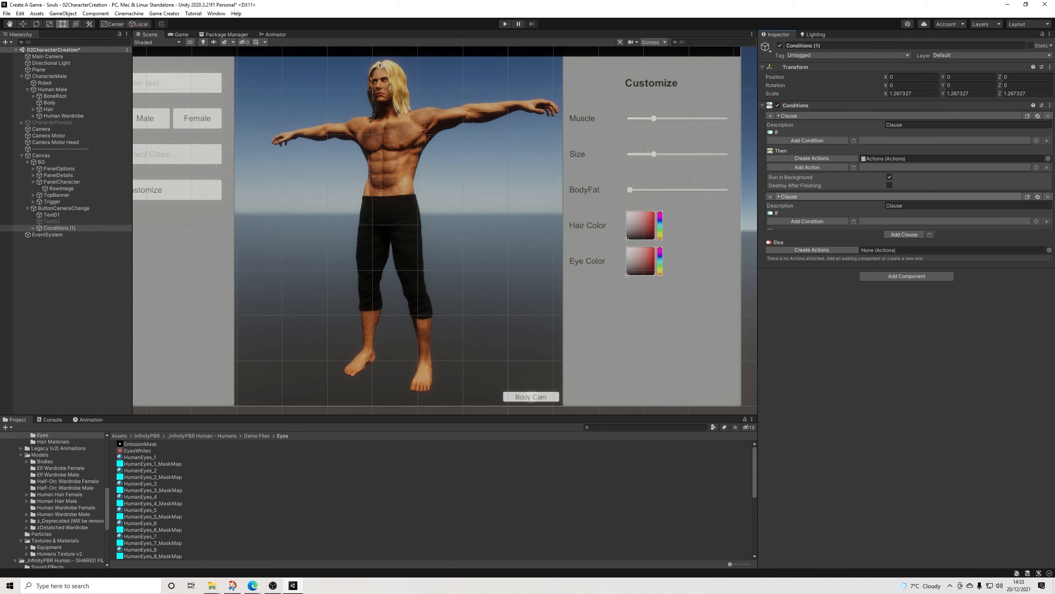
left_click(812, 240)
Step: Give both clauses a Change Camera action, targeting Camera Motor Head in the first and Camera Motor in the second
left_click(807, 167)
type("camera")
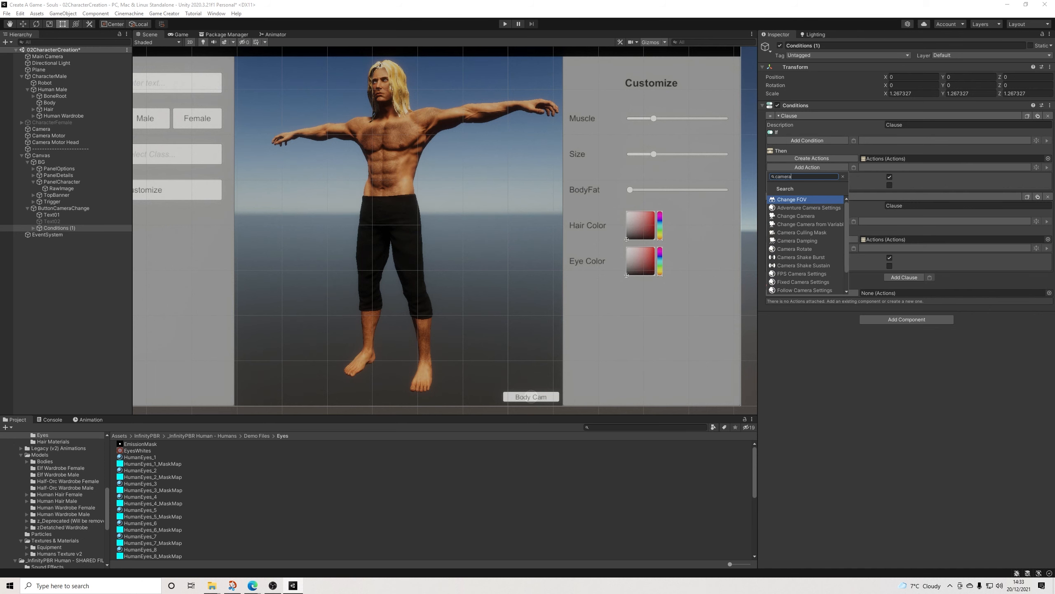
key("Down")
key("Down")
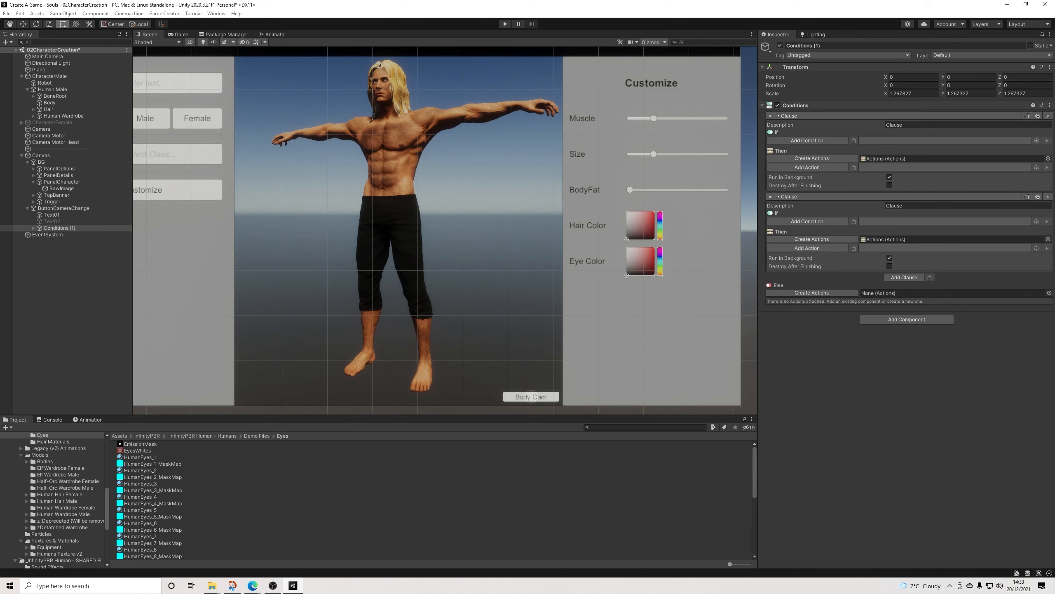
key("Return")
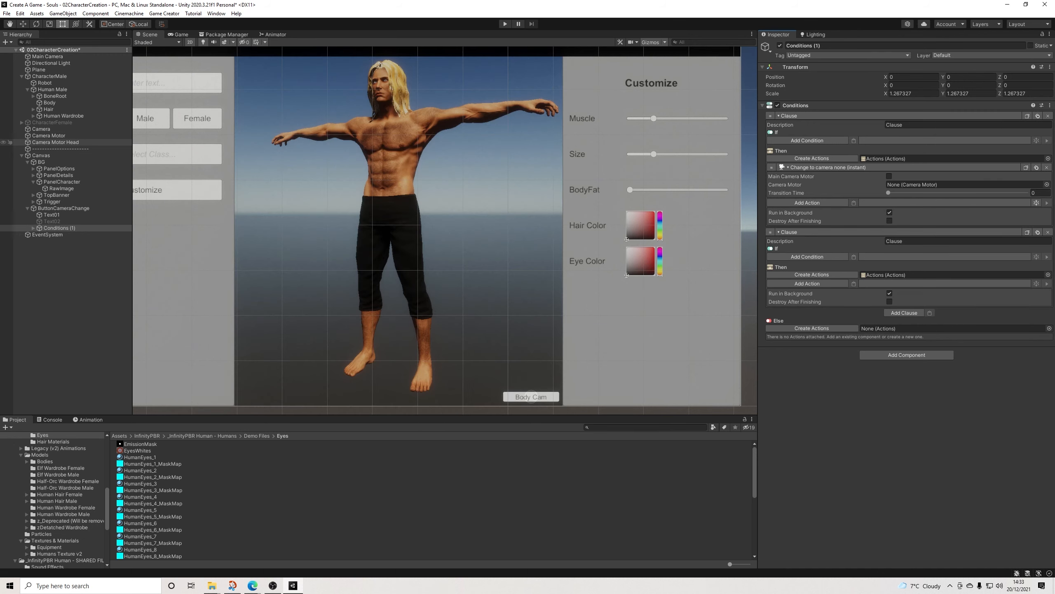
left_click_drag(55, 142, 956, 184)
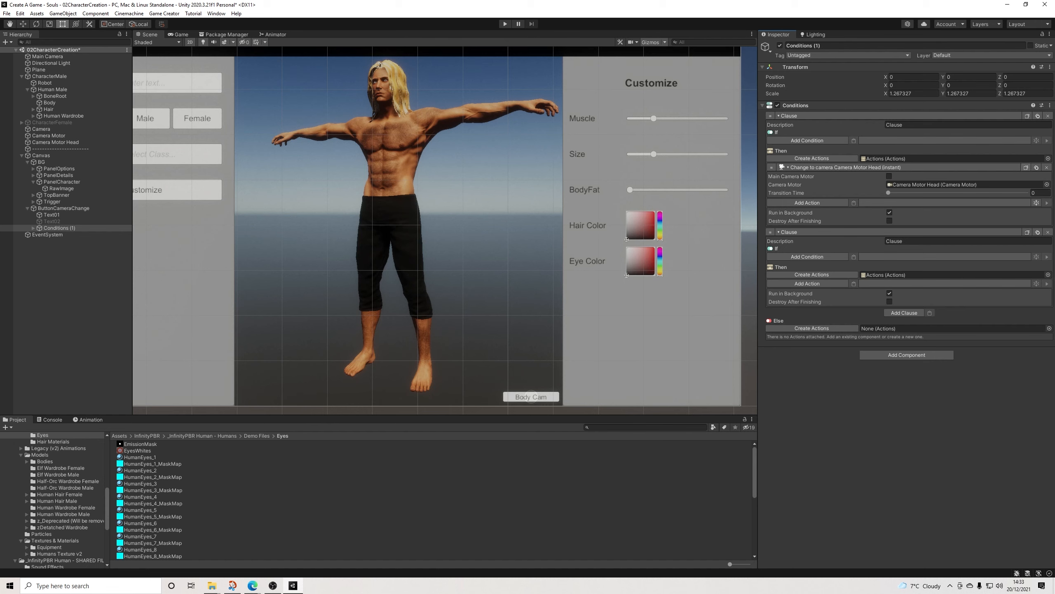
left_click(854, 284)
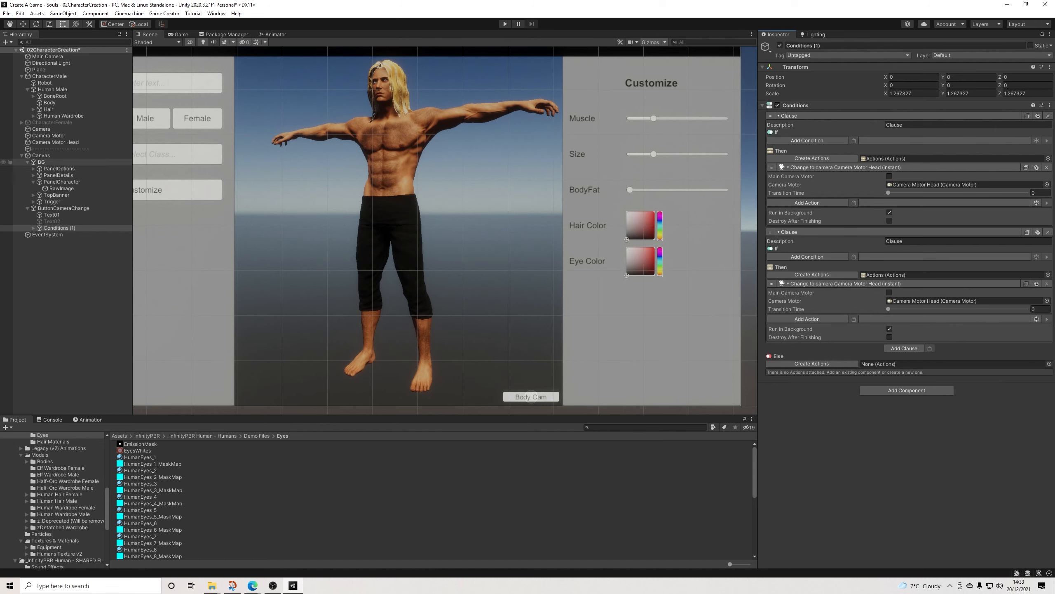
left_click_drag(49, 136, 939, 301)
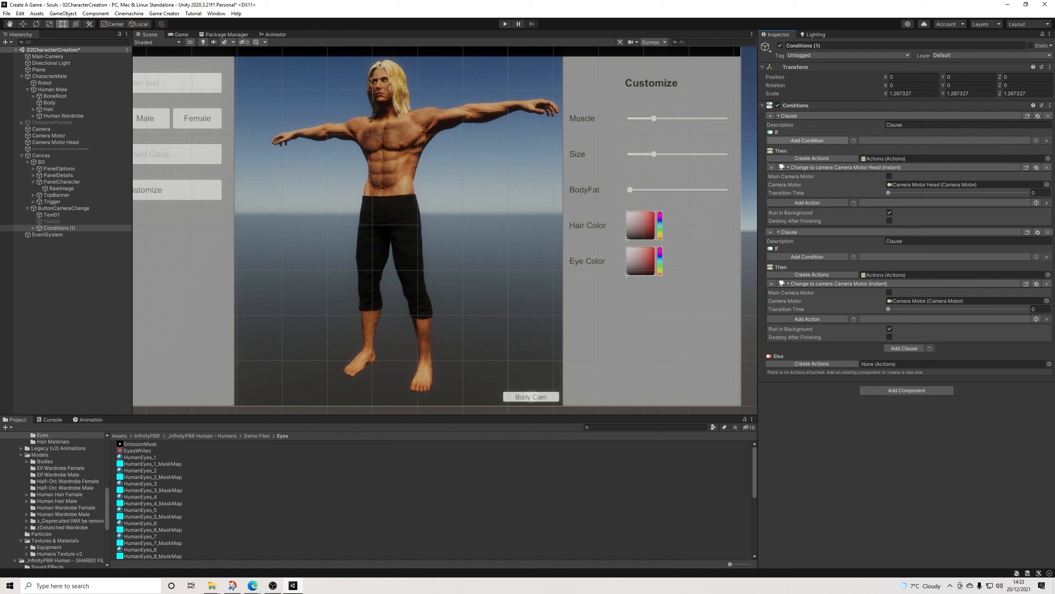
Step: Add a Local Variables component to the button's Conditions object
left_click(906, 390)
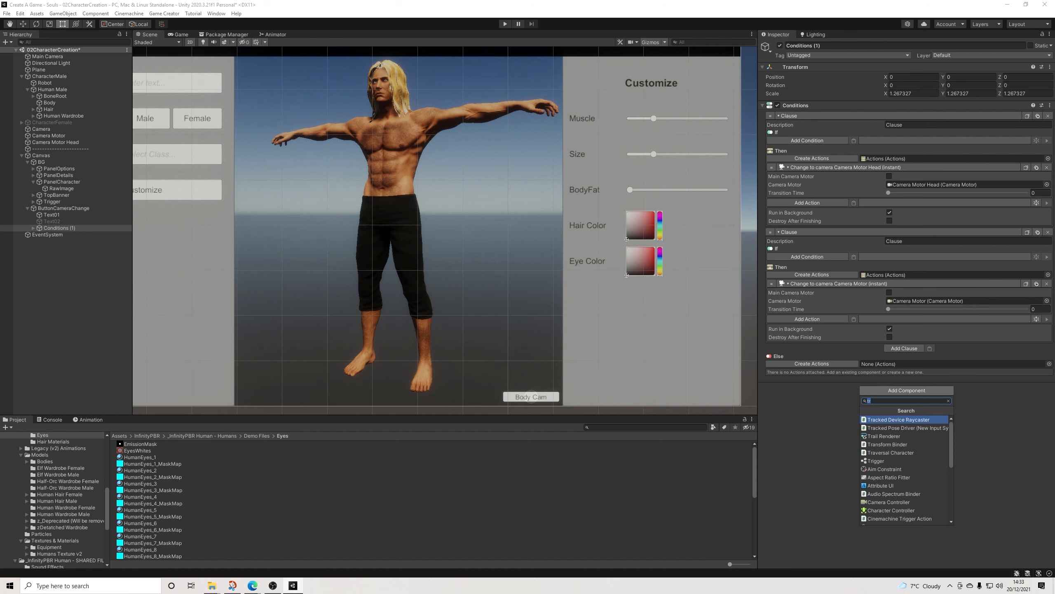
type("local")
key("Return")
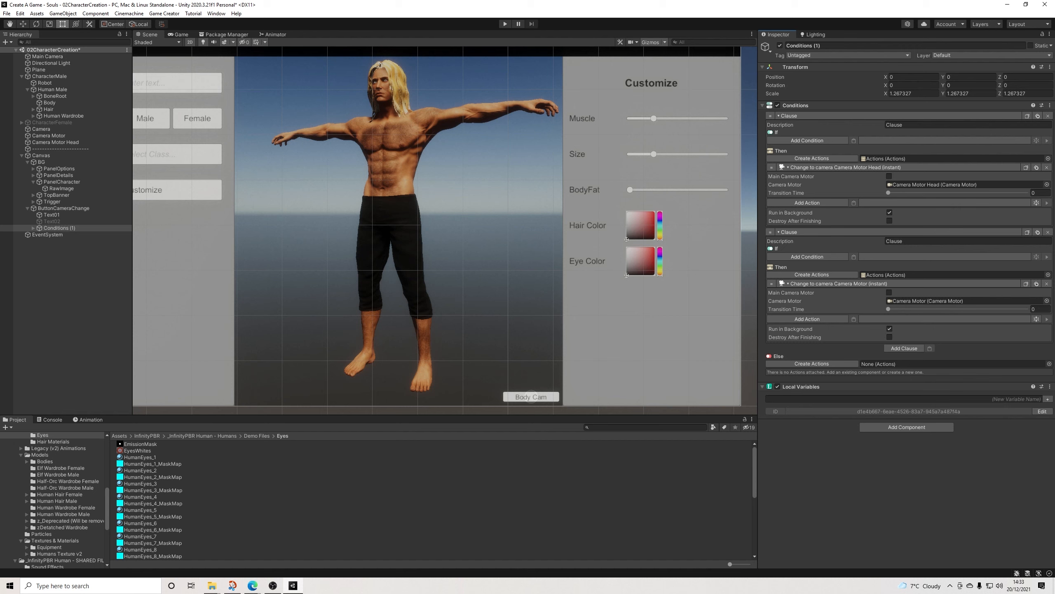
Step: Create a Bool variable named Body in the Local Variables component, with its value set to true
left_click(1048, 399)
left_click(965, 425)
left_click(906, 457)
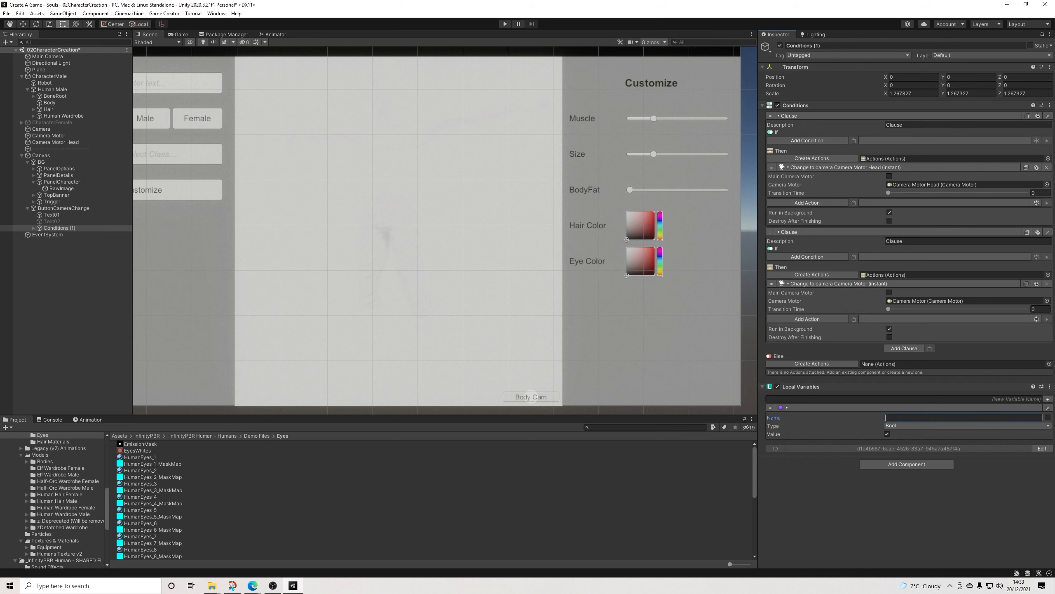
type("Body")
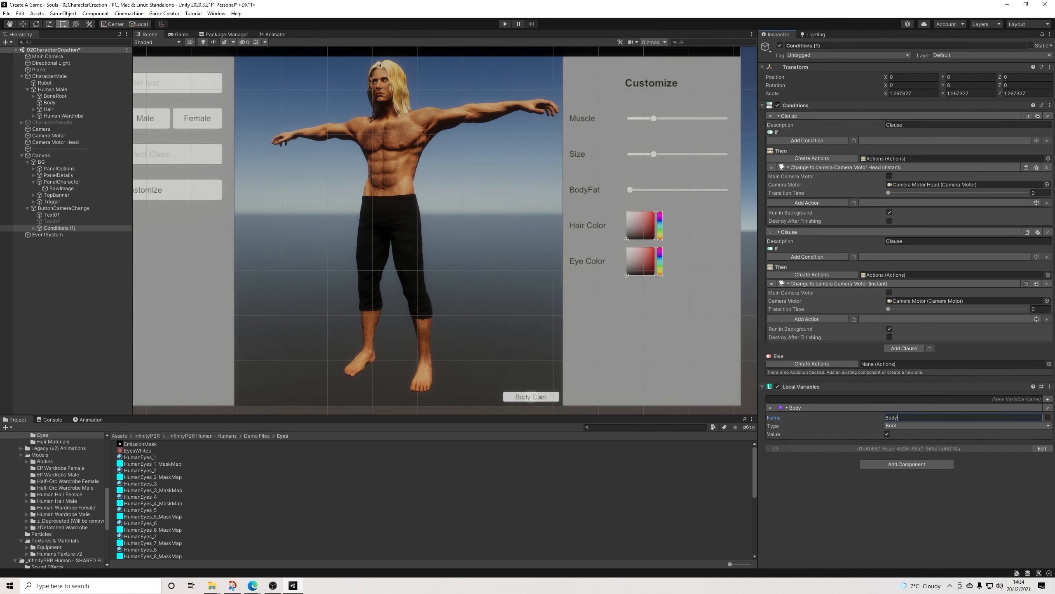
Step: Add a Bool variable condition to the first clause that compares the local variable Body on Conditions (1) with False
left_click(807, 140)
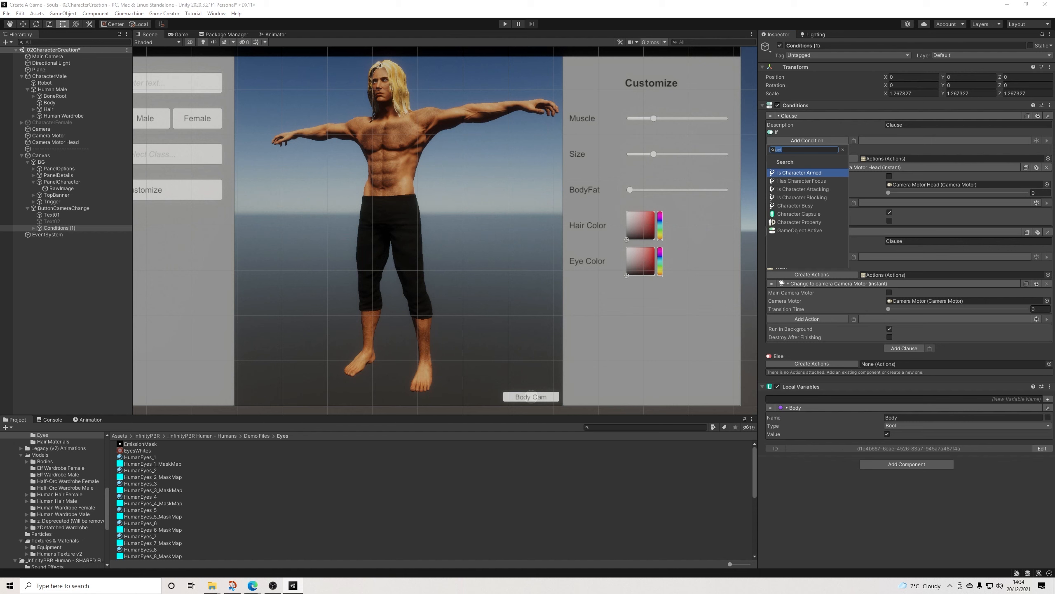
type("bool")
key("Return")
left_click(923, 149)
left_click(915, 167)
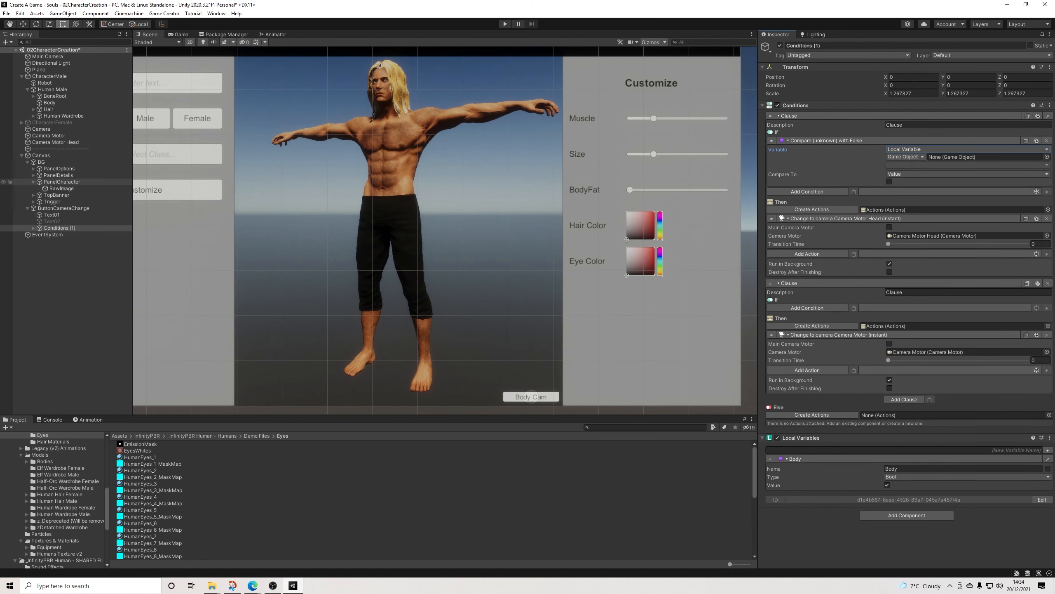
left_click_drag(59, 228, 955, 157)
left_click(951, 165)
left_click(922, 185)
left_click(889, 182)
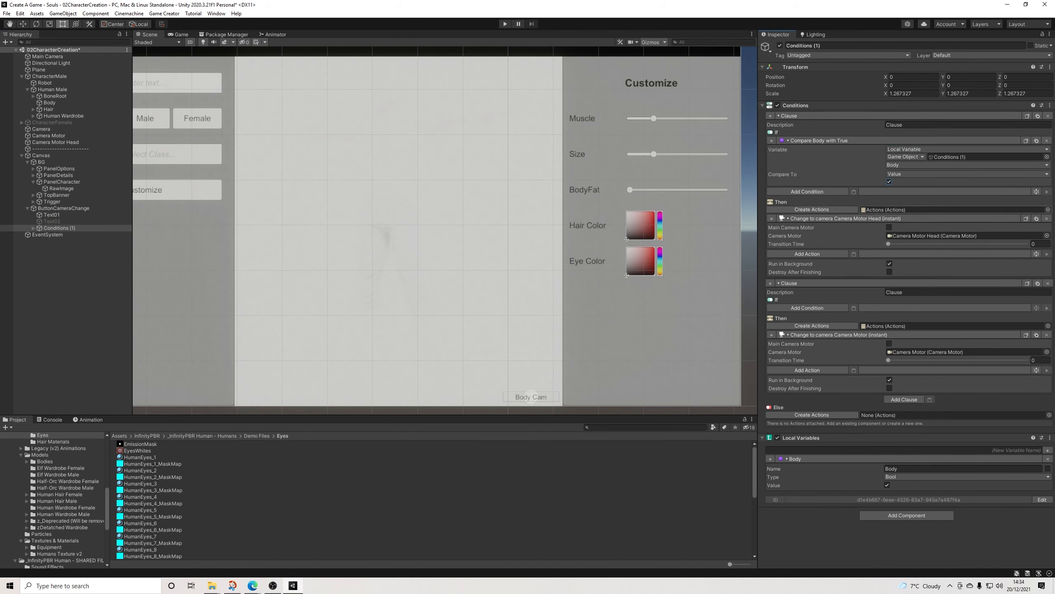
left_click(890, 181)
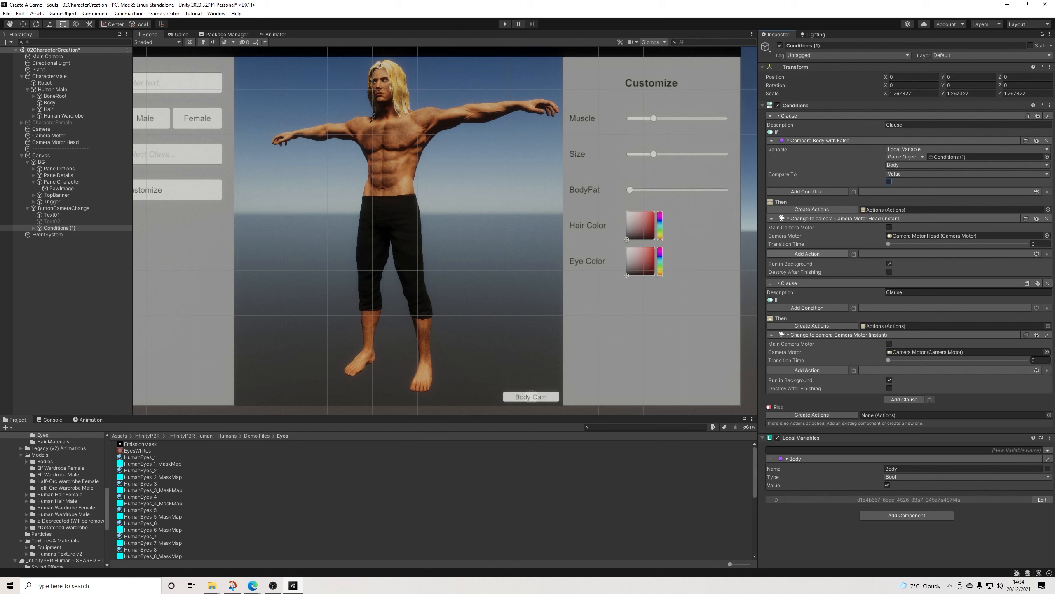
Step: Copy the first clause's Body condition into the second clause and make it compare with True
left_click(808, 254)
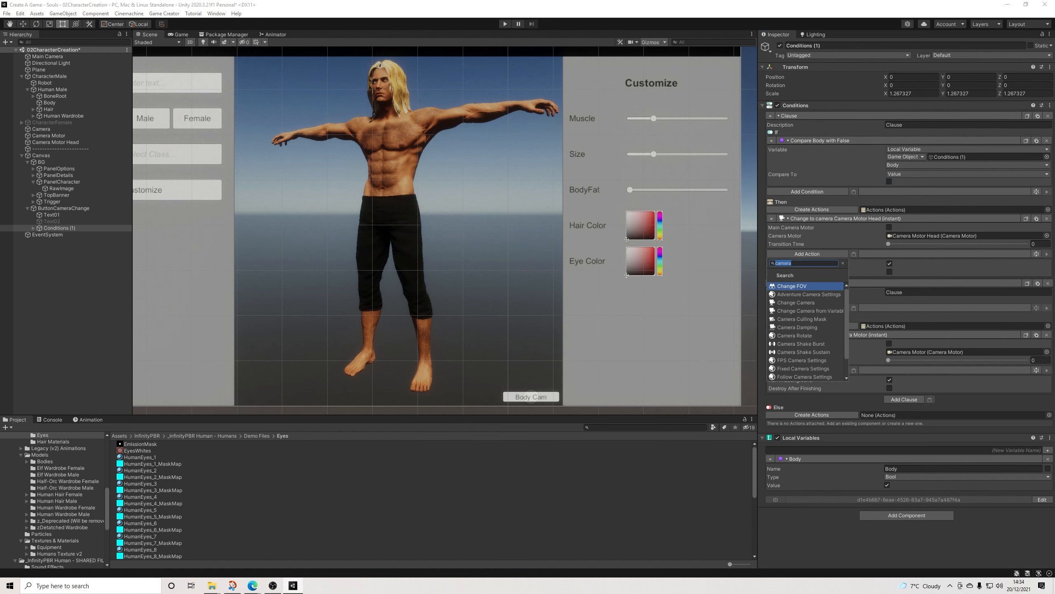
left_click(1031, 133)
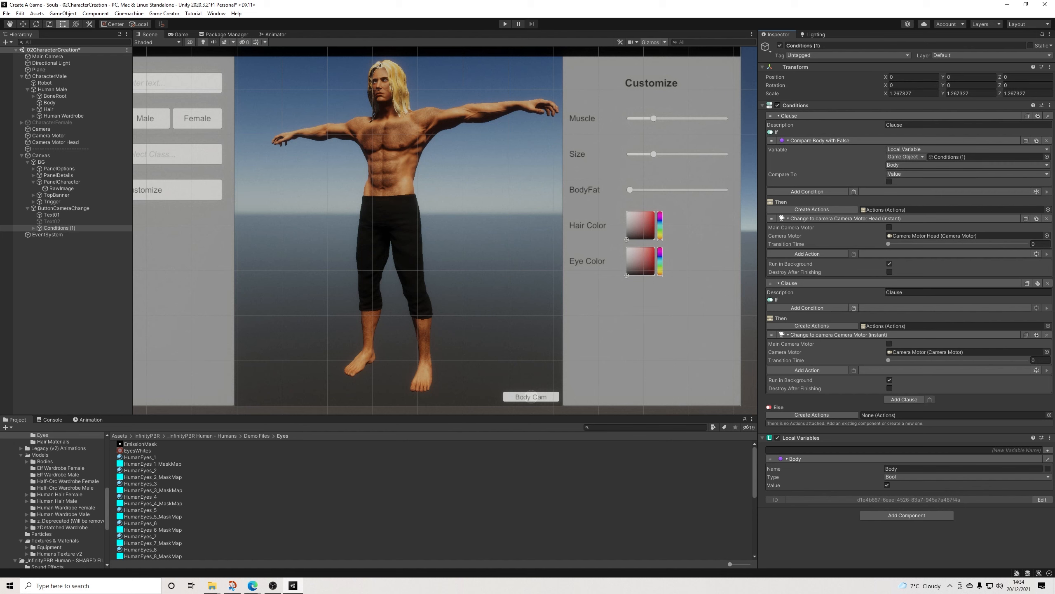
left_click(854, 307)
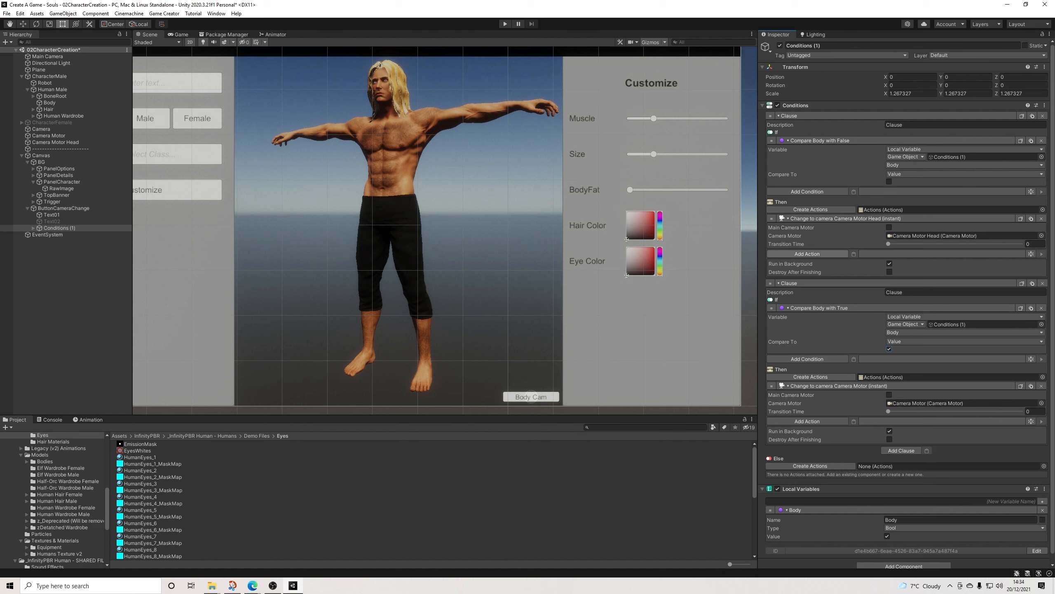
Step: Add an Assign Bool action to the first clause that sets ButtonCameraChange's local variable Body to false
left_click(807, 254)
type("bool")
key("Return")
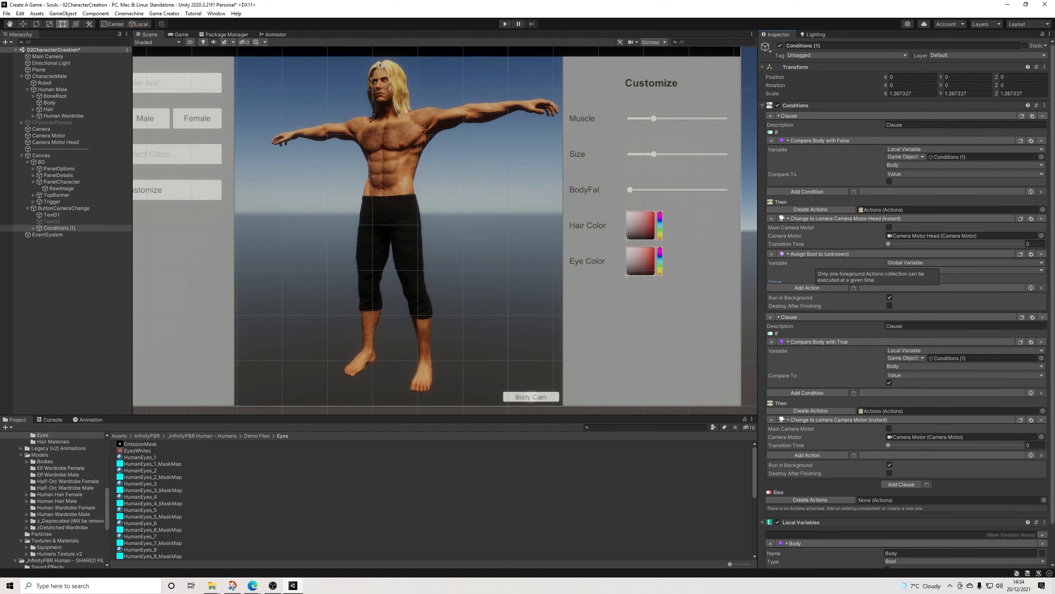
left_click(964, 262)
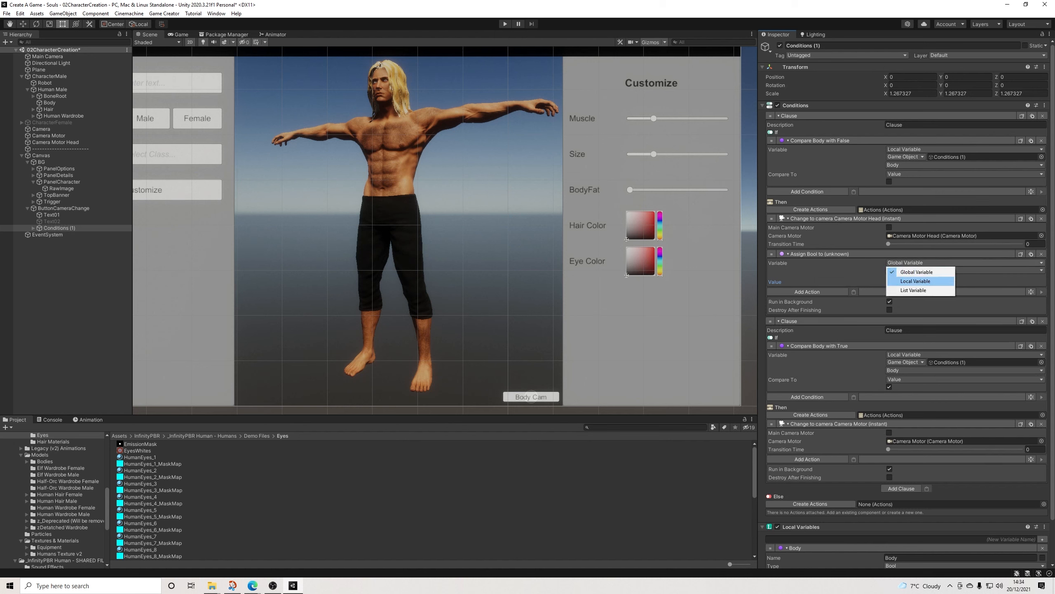
left_click(908, 281)
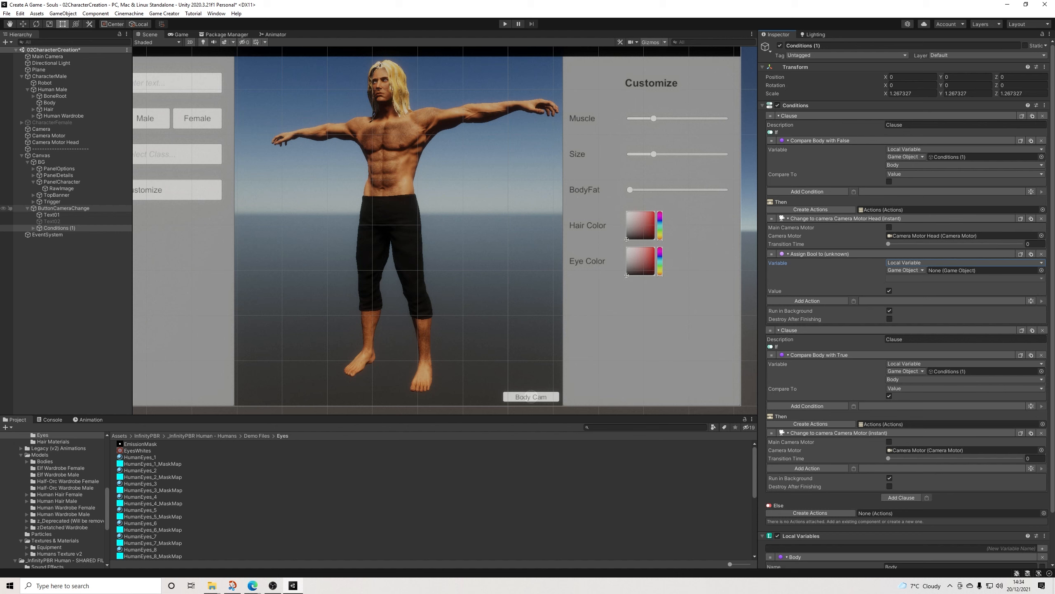
left_click_drag(62, 208, 980, 270)
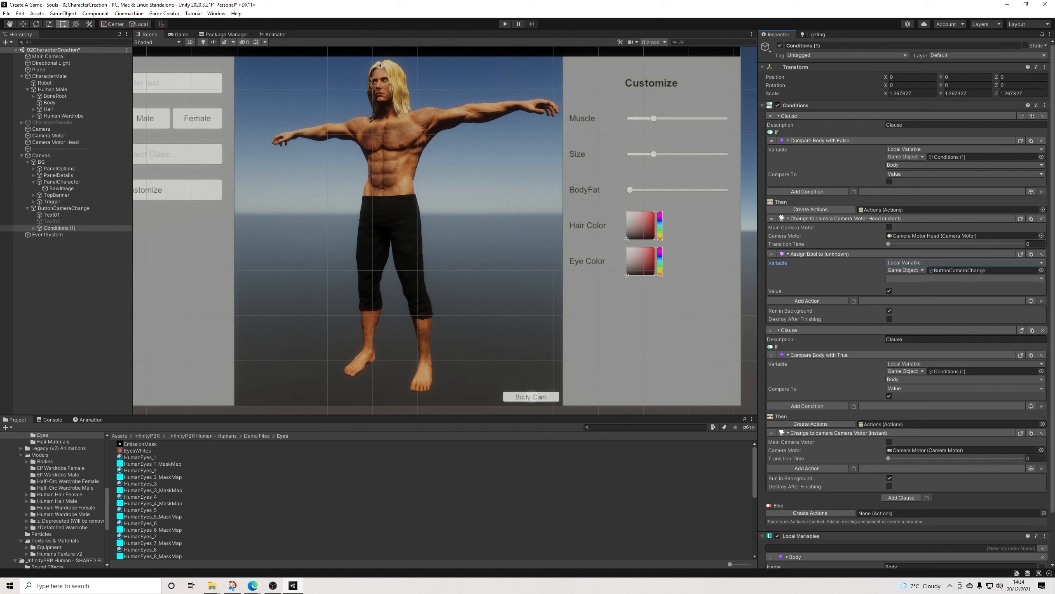
left_click(964, 279)
left_click(923, 299)
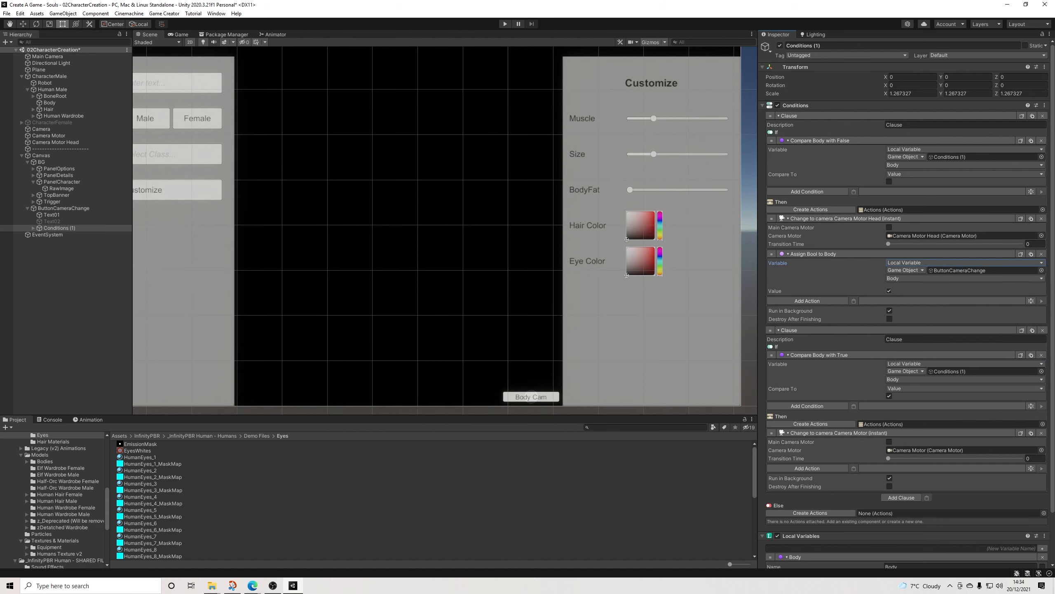
left_click(889, 291)
Step: Copy the Assign Bool action into the second clause's actions and set its value to true
left_click(1021, 254)
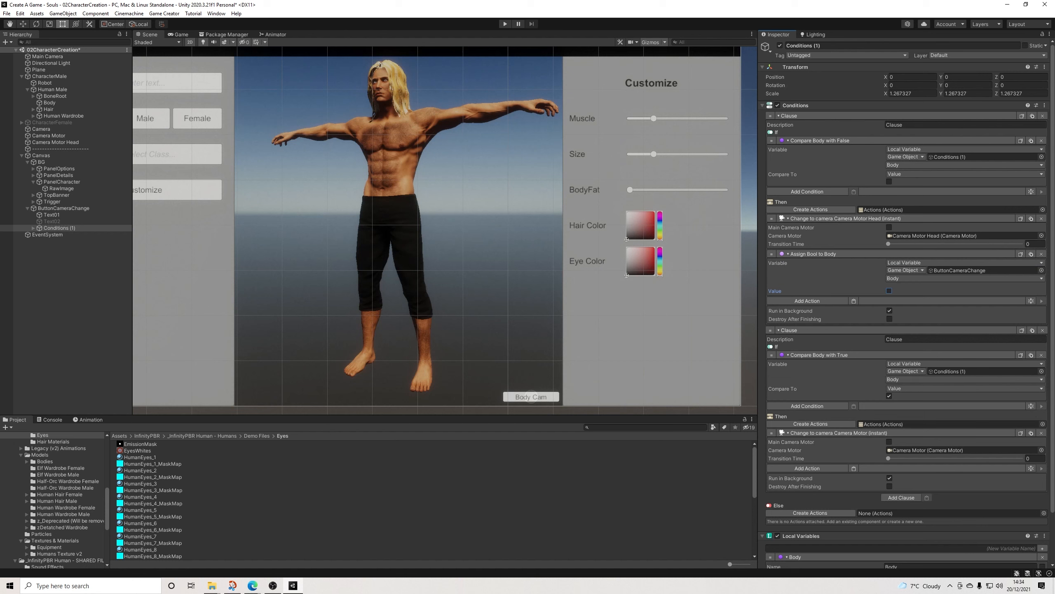
left_click(854, 468)
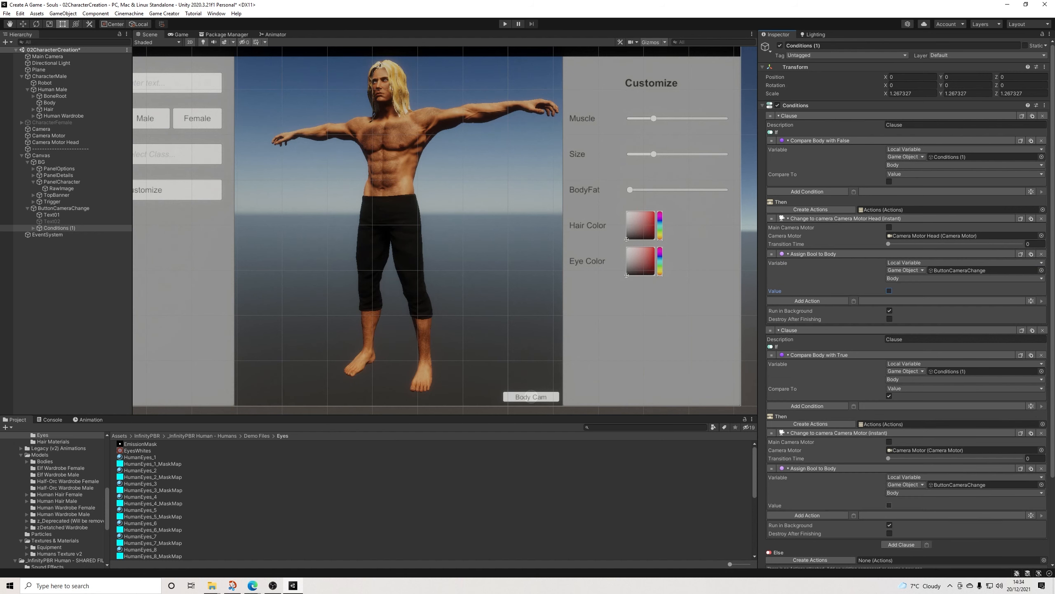
left_click(889, 505)
Step: Add two Set Active actions to the first clause, one activating Text02 and one deactivating Text01
left_click(807, 300)
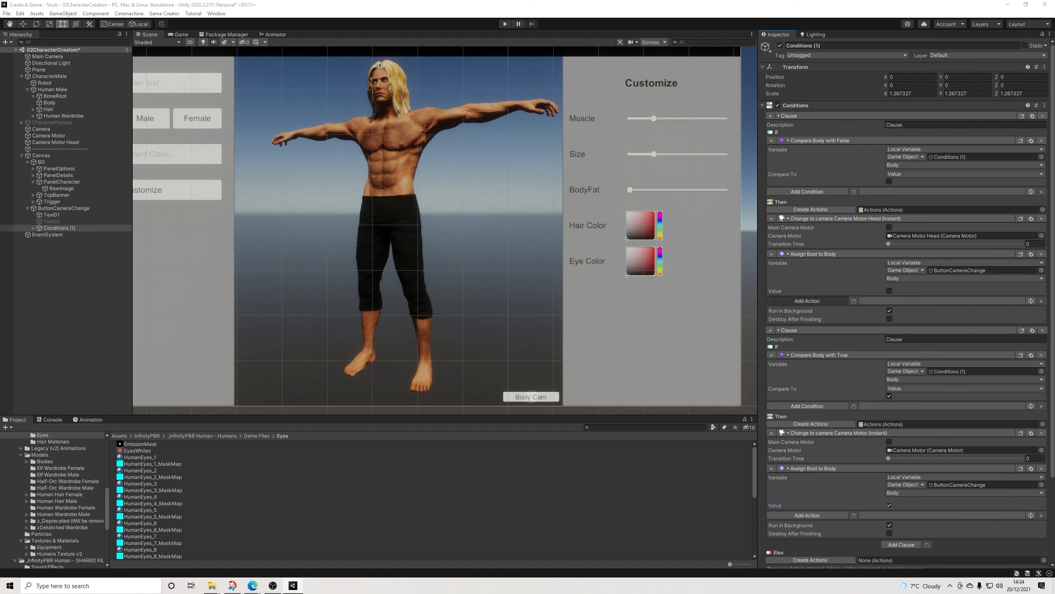
type("set")
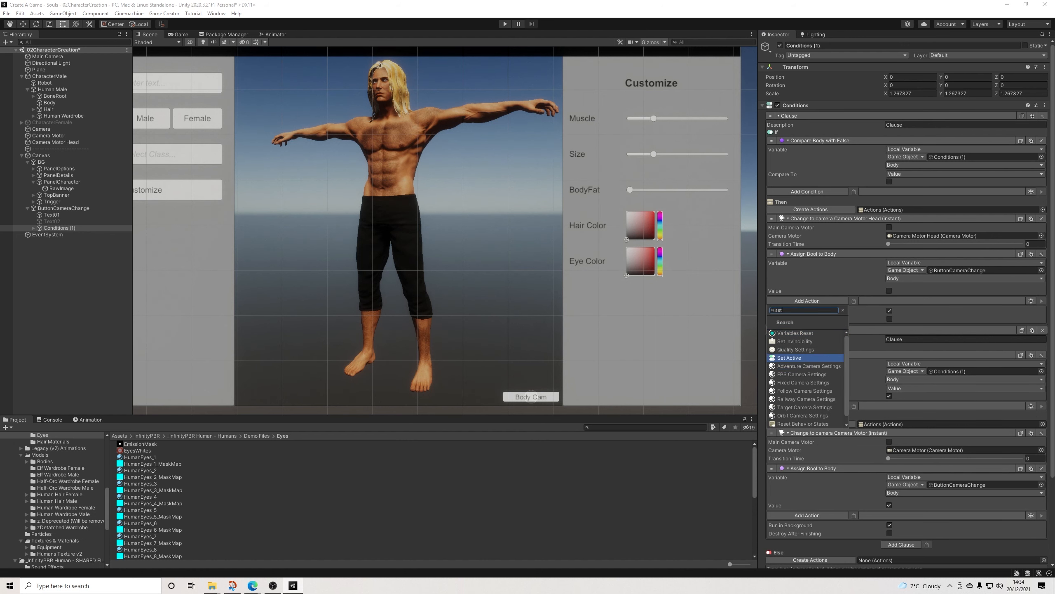
left_click(790, 358)
left_click_drag(52, 222, 918, 318)
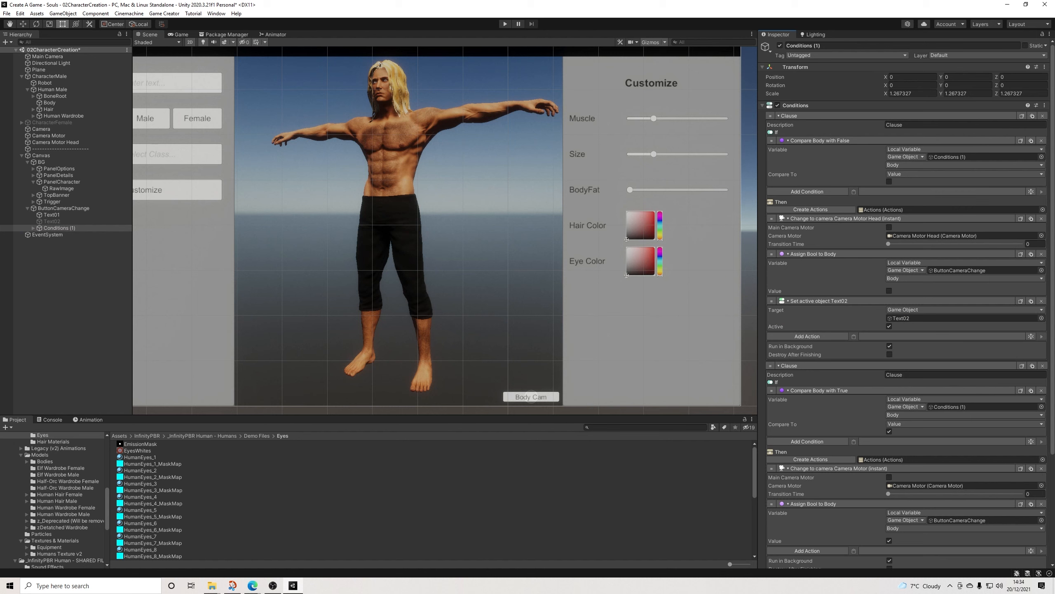
left_click(1031, 301)
left_click_drag(52, 215, 918, 318)
left_click(889, 327)
Step: Add two copied Set Active actions to the second clause, activating Text01 and deactivating Text02
scroll(854, 371, "down", 5)
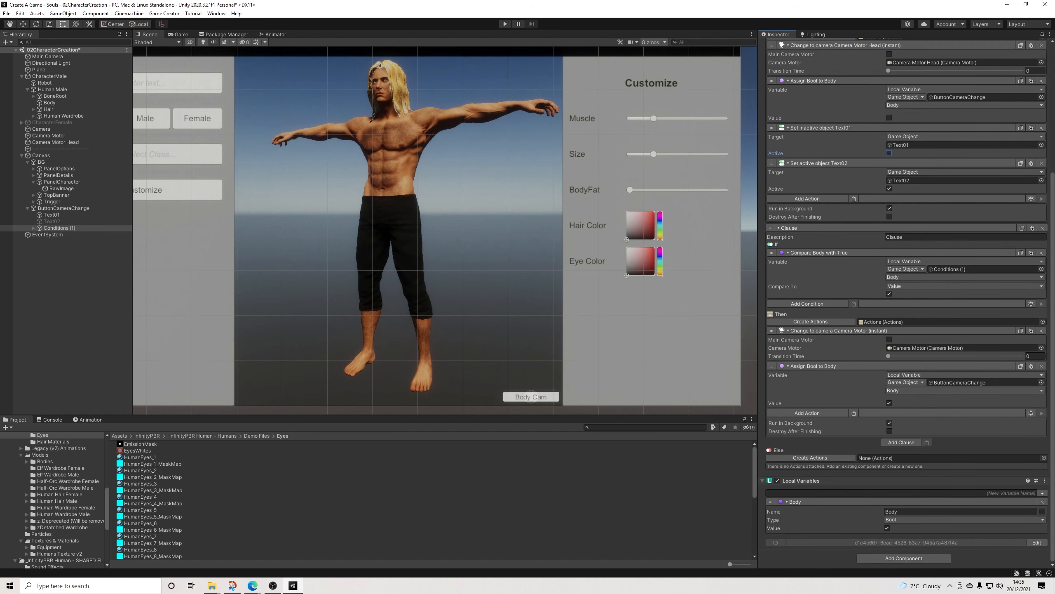
left_click(854, 413)
left_click(1031, 413)
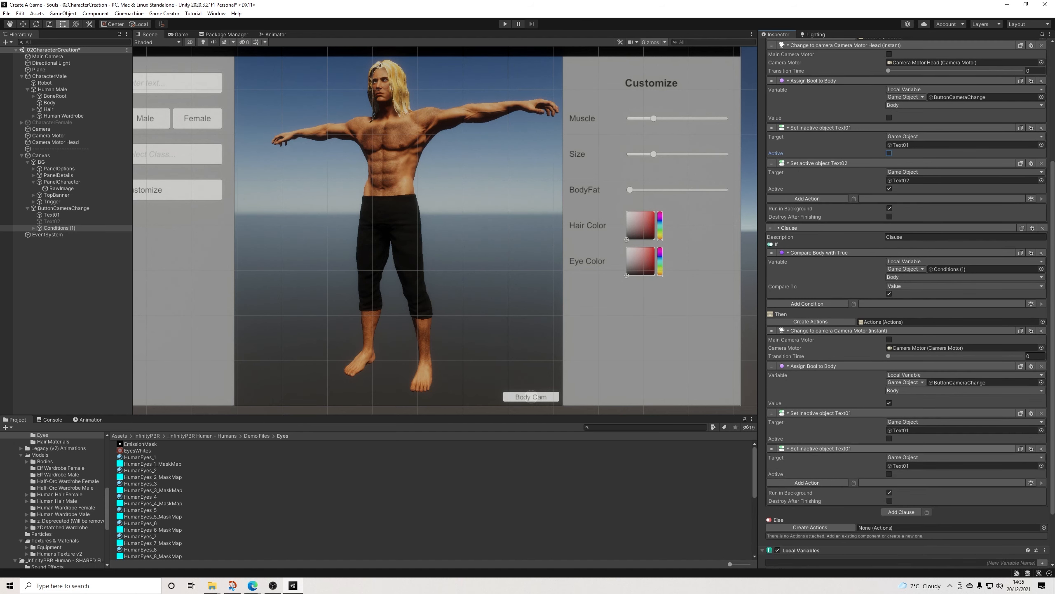
left_click_drag(52, 221, 956, 465)
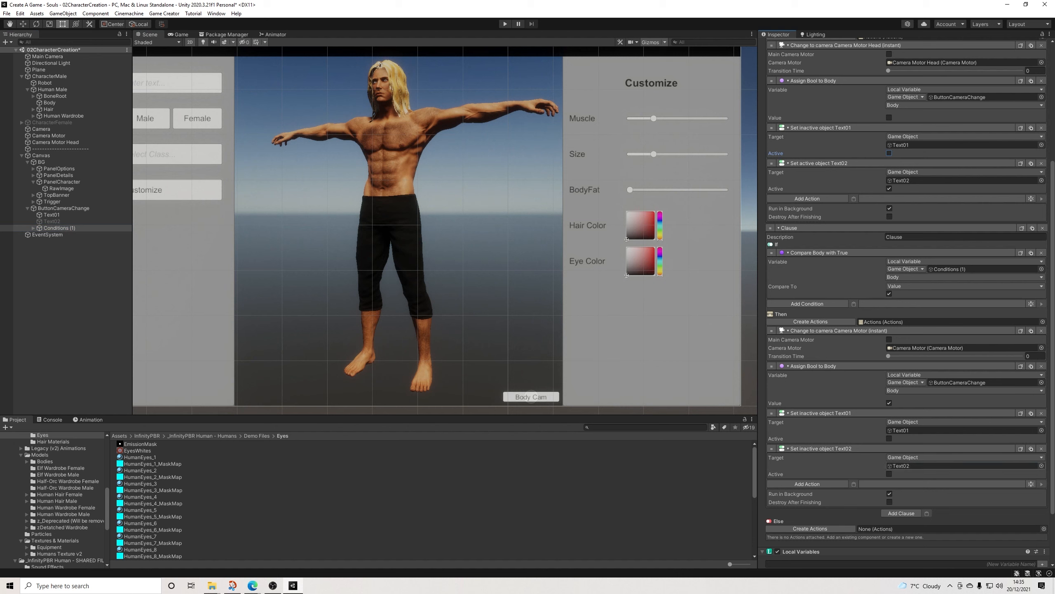
left_click(890, 474)
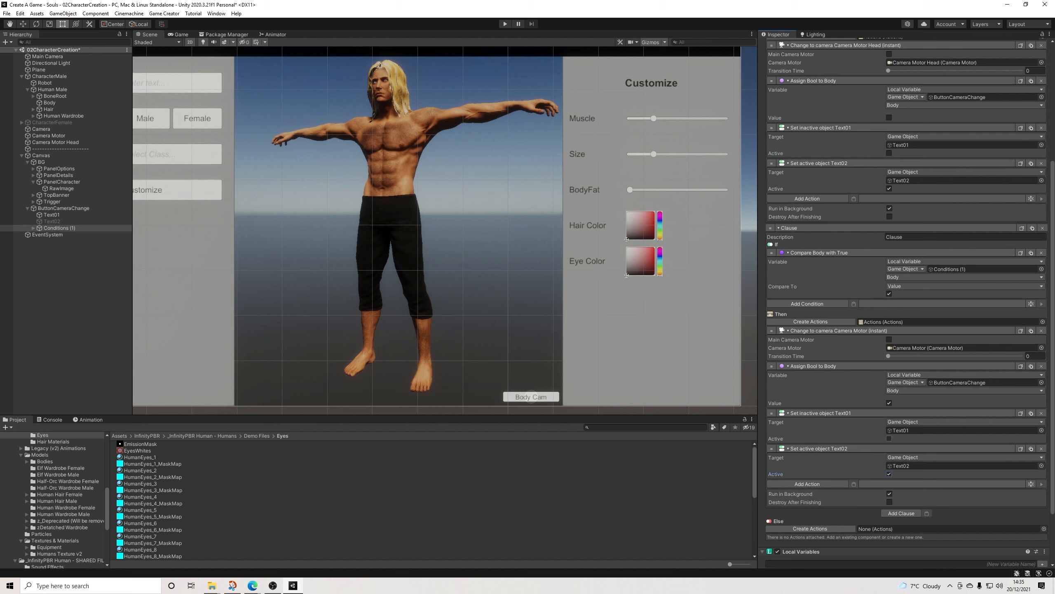
left_click(890, 439)
left_click(890, 474)
Step: Review the conditions and actions of both clauses and the Body variable's settings
scroll(906, 304, "down", 4)
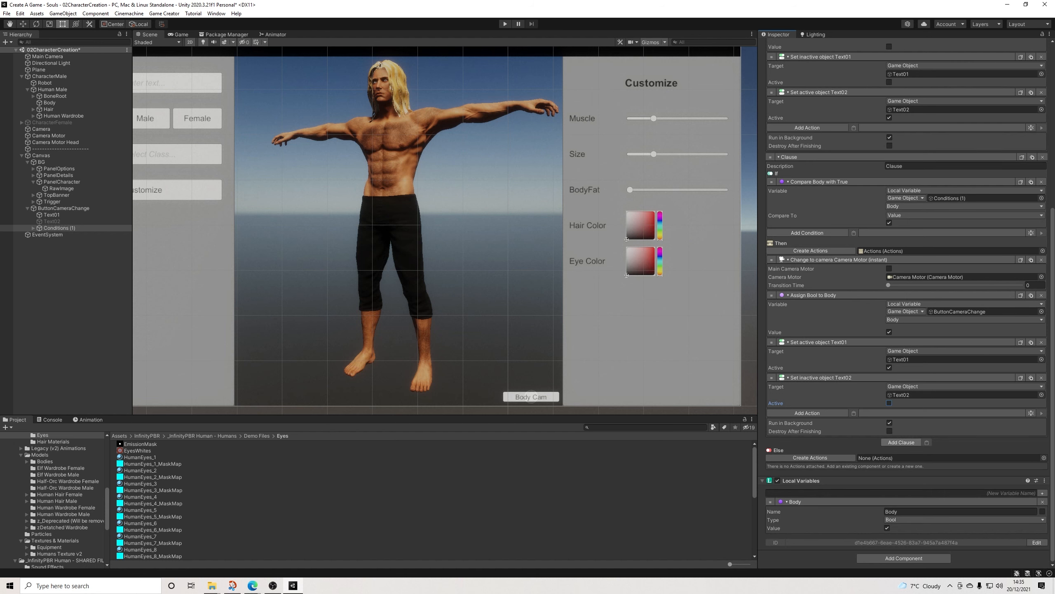
scroll(906, 304, "up", 4)
scroll(906, 304, "up", 8)
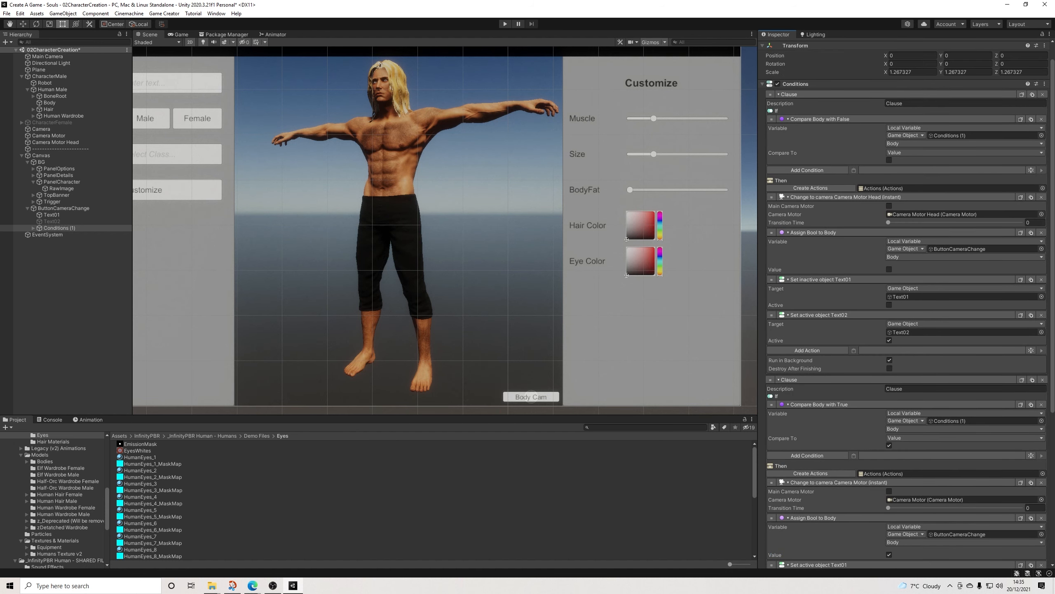
scroll(906, 303, "down", 8)
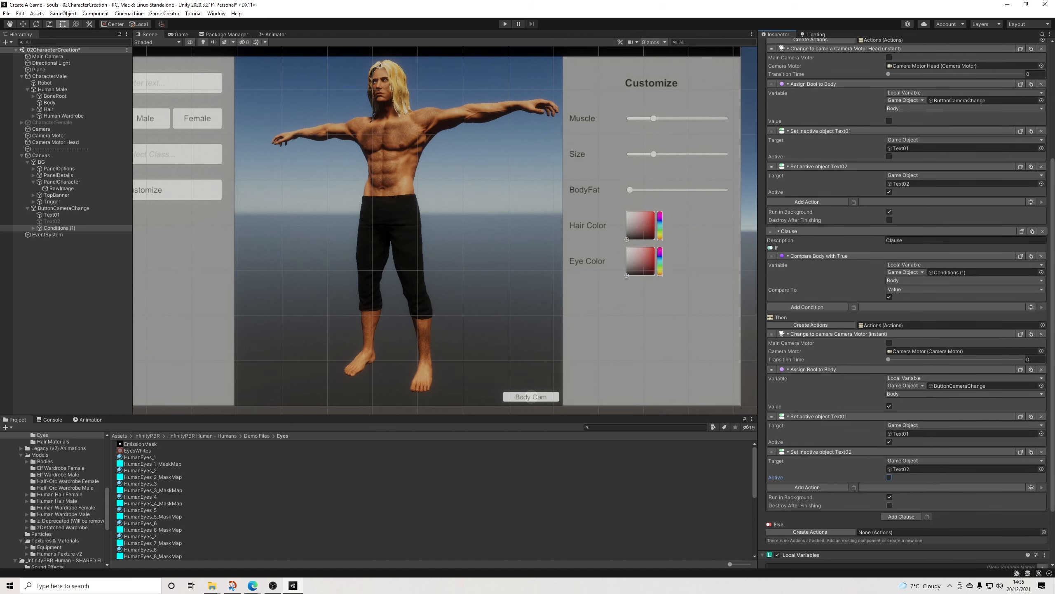
scroll(906, 304, "down", 4)
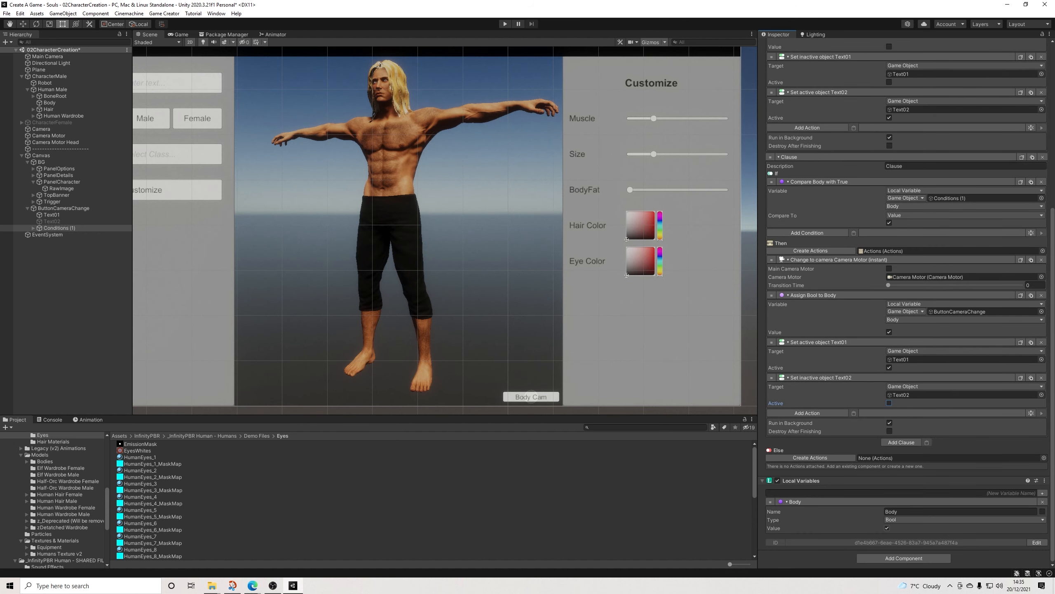
scroll(906, 304, "up", 12)
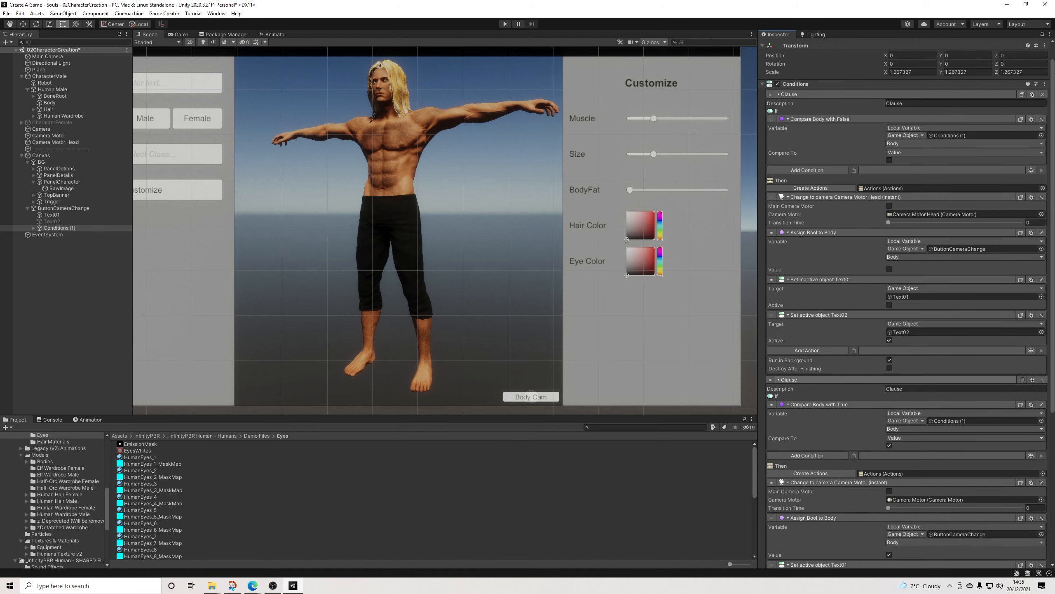
scroll(906, 303, "up", 1)
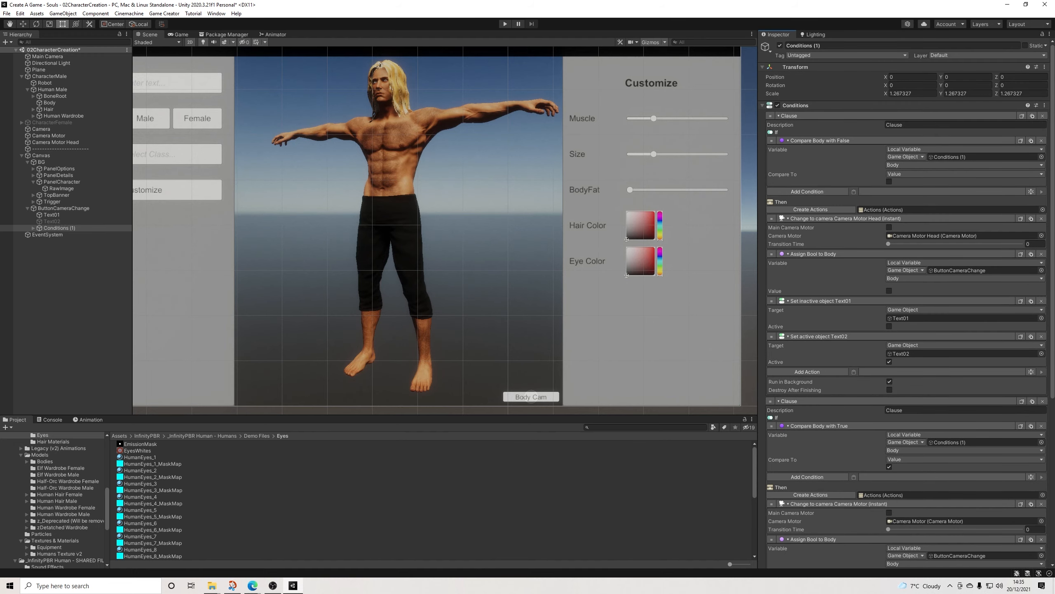
scroll(531, 396, "down", 3)
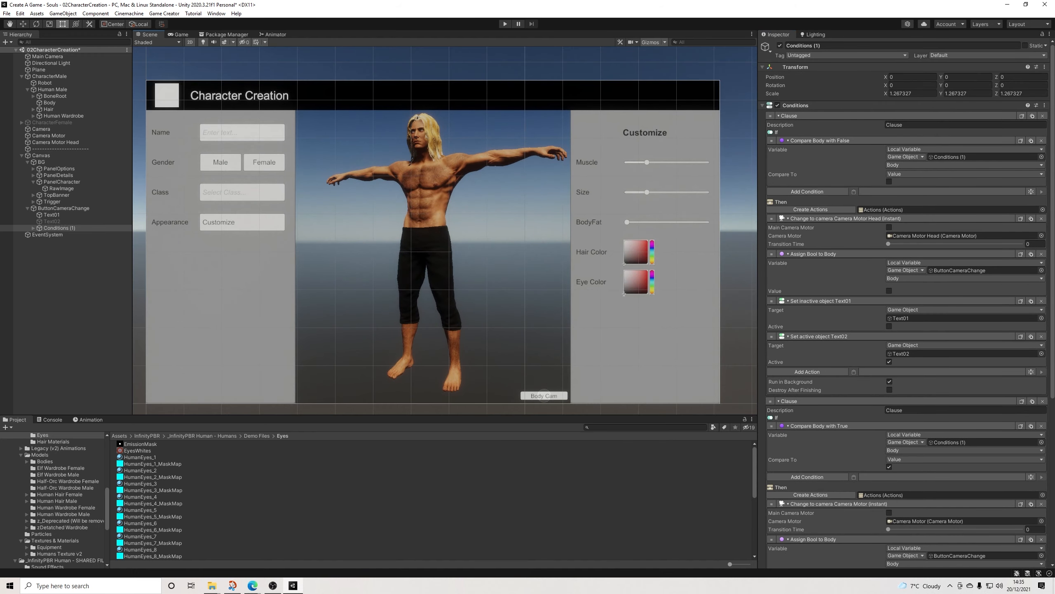
Step: Set the Transition Time of the Change Camera action to 0.5 in both clauses
left_click(1034, 243)
type("0.5")
scroll(906, 304, "down", 3)
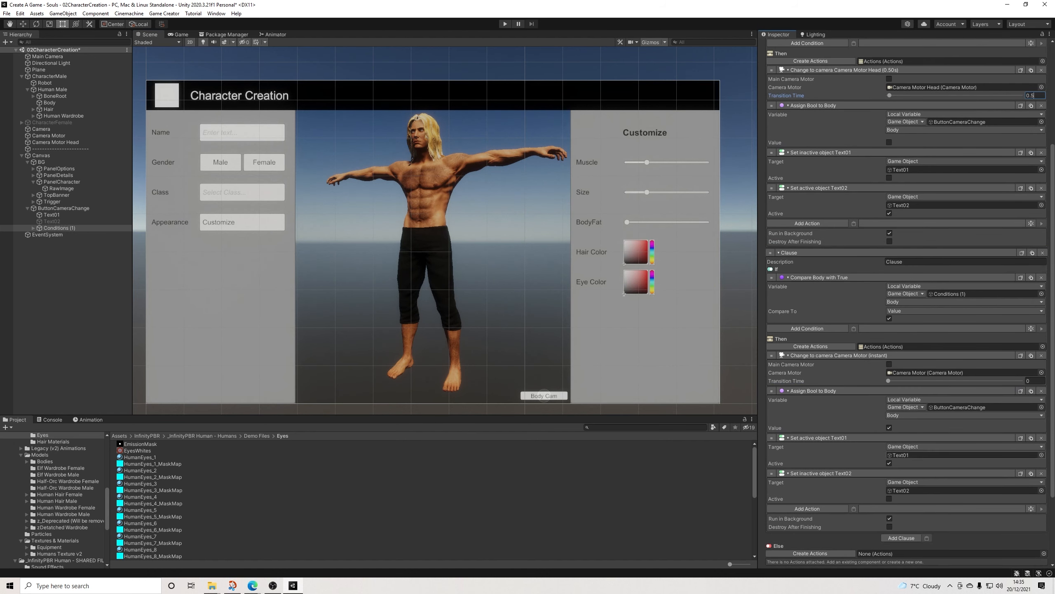
left_click(1034, 381)
type("0.85")
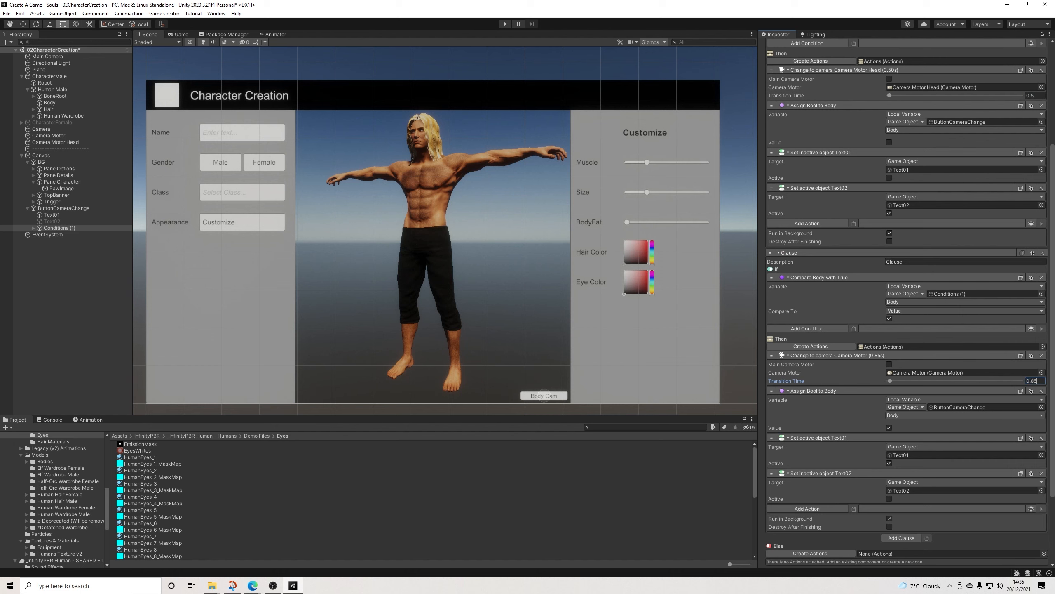
key("BackSpace")
key("BackSpace")
Step: Move the Change Camera action to the end of the action list in both clauses
left_click_drag(772, 356, 772, 502)
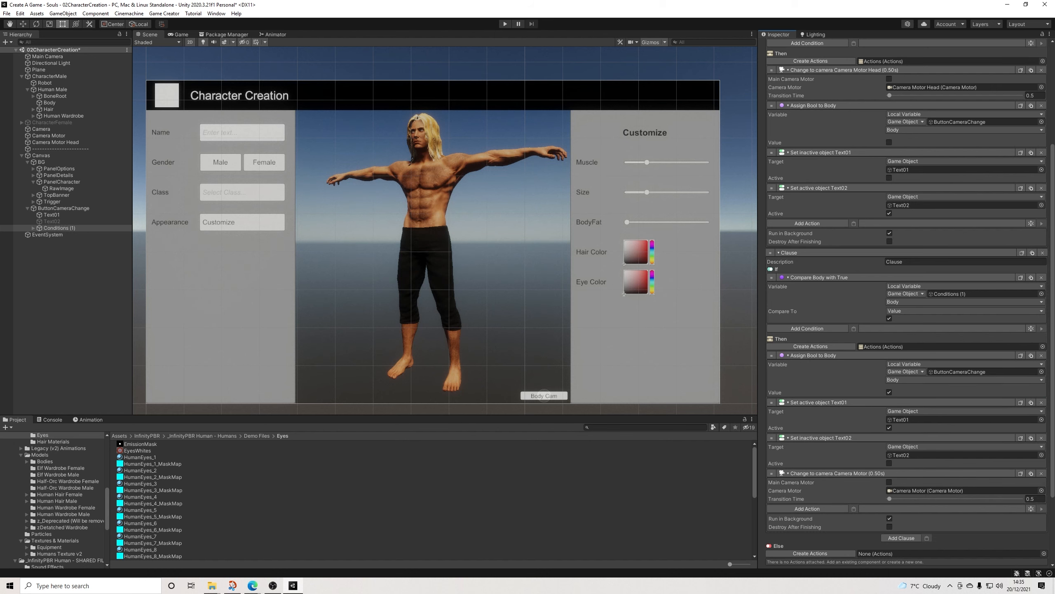
left_click_drag(772, 70, 772, 219)
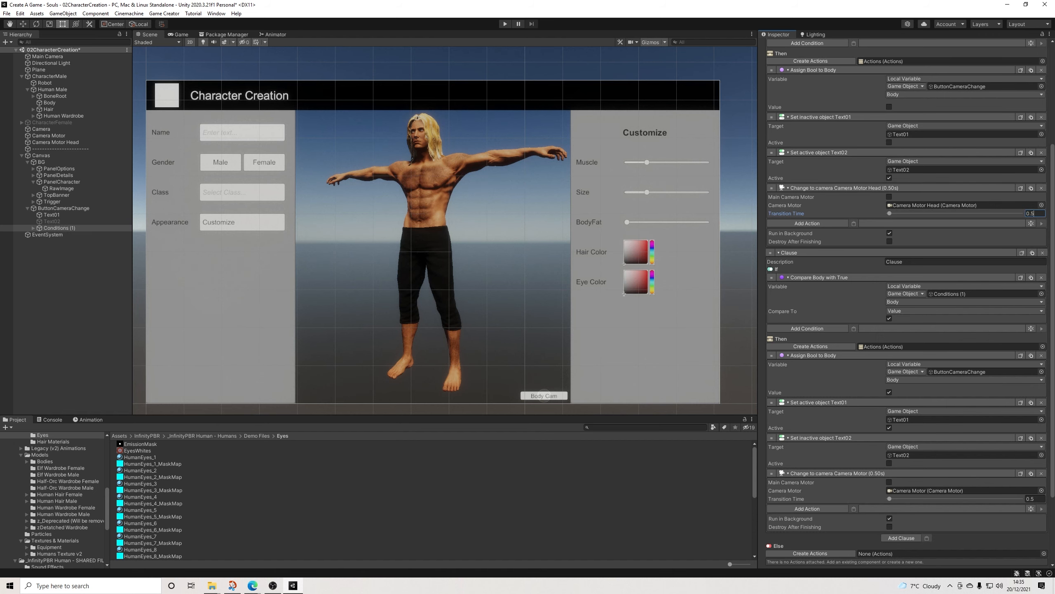
scroll(457, 148, "down", 1)
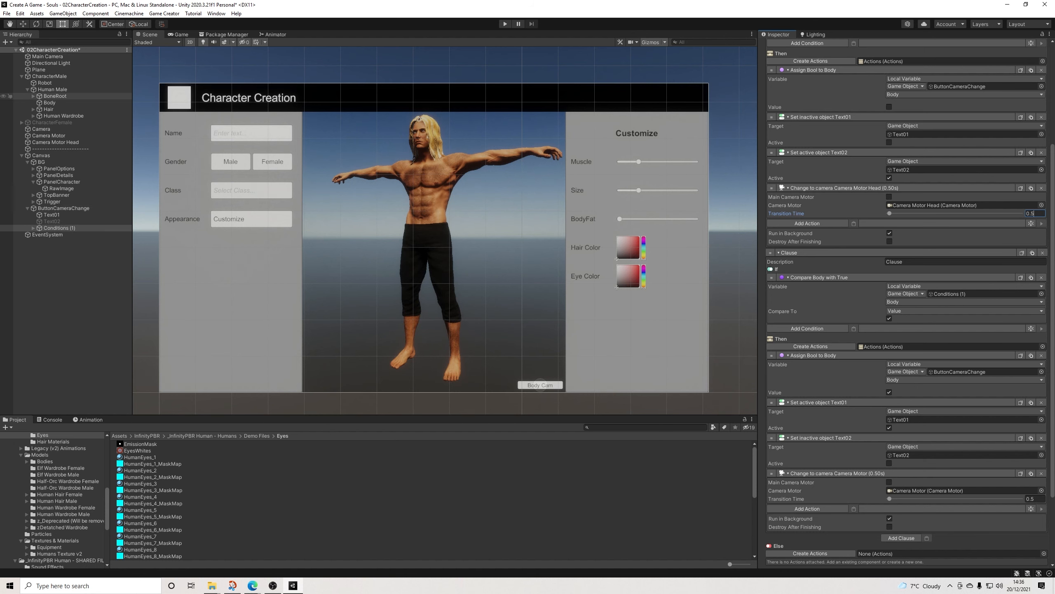
Step: Run the scene and switch from the body camera to the head close-up with the camera change button
left_click(49, 102)
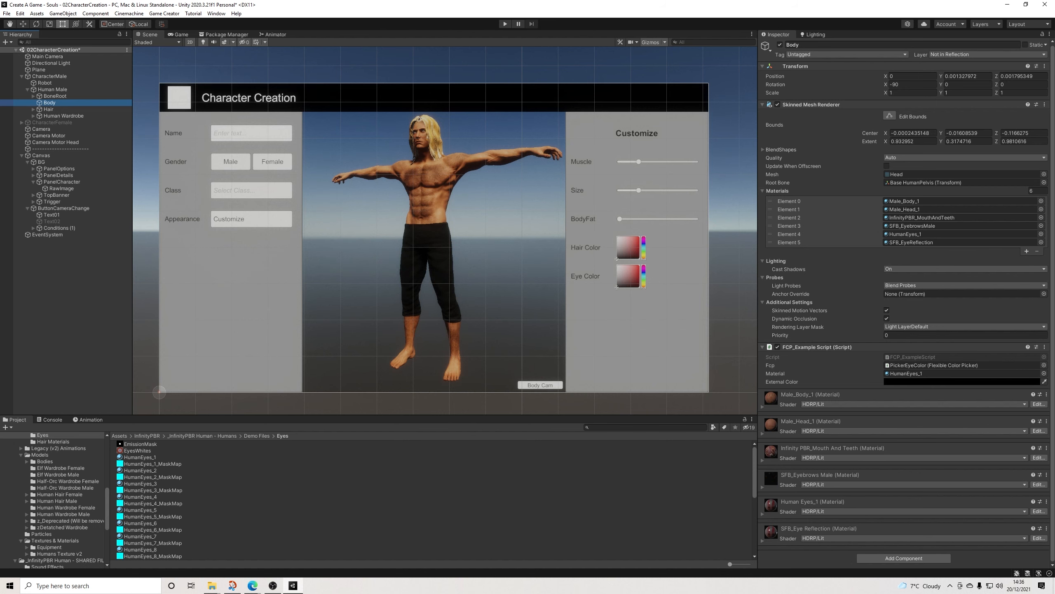
key("ctrl+p")
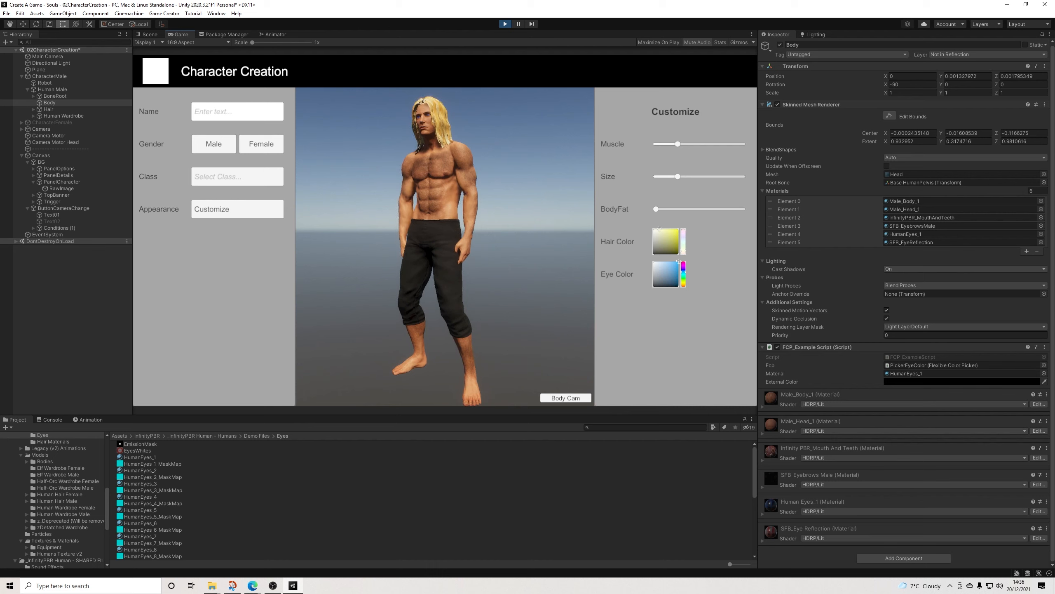
left_click(566, 398)
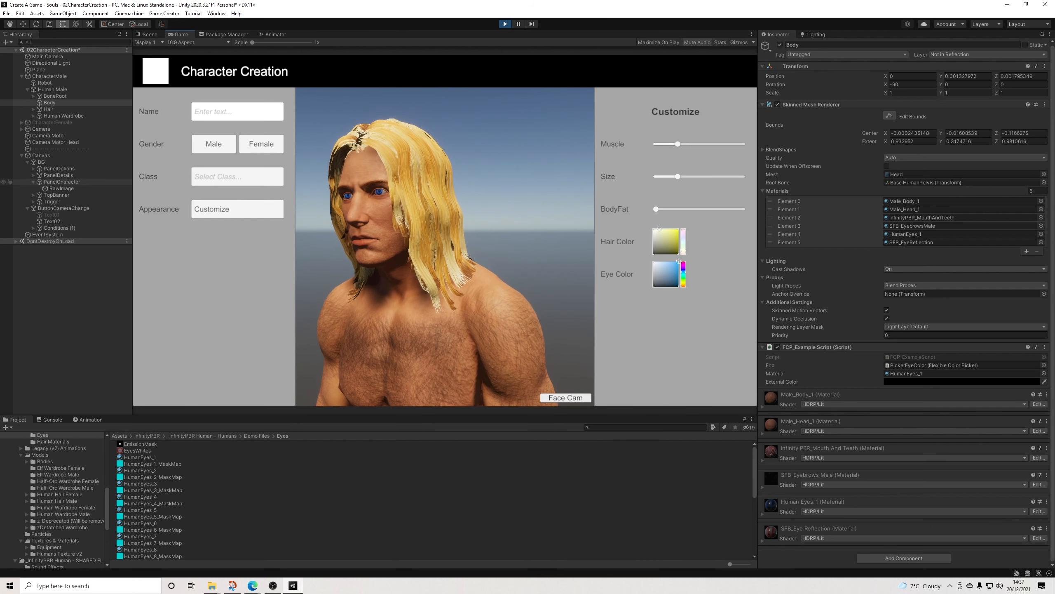
Step: In play mode, set the Assign Bool to Body value to true in the first clause and false in the second
left_click(59, 228)
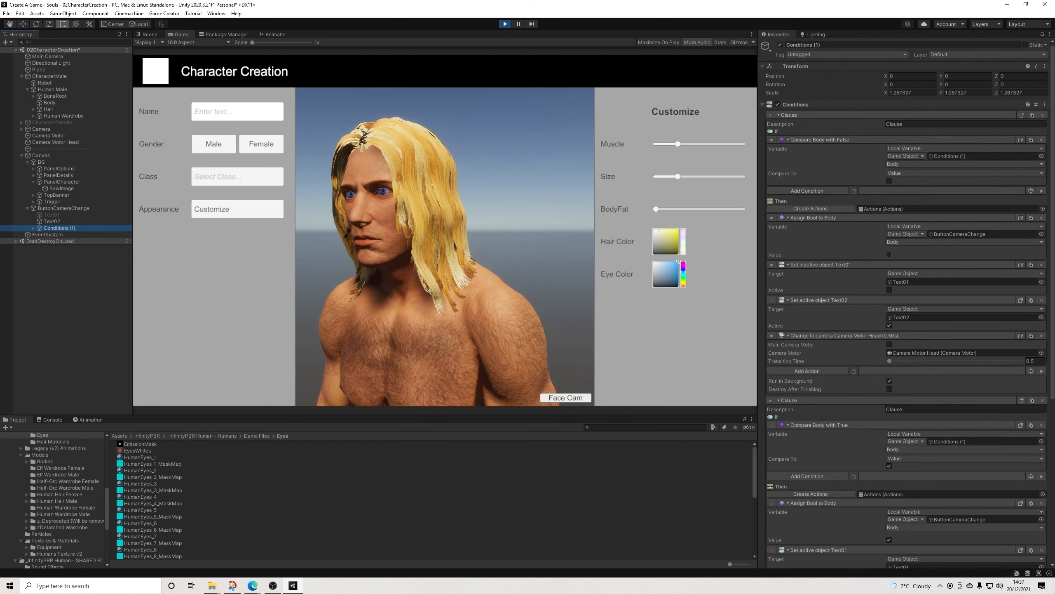
left_click(890, 254)
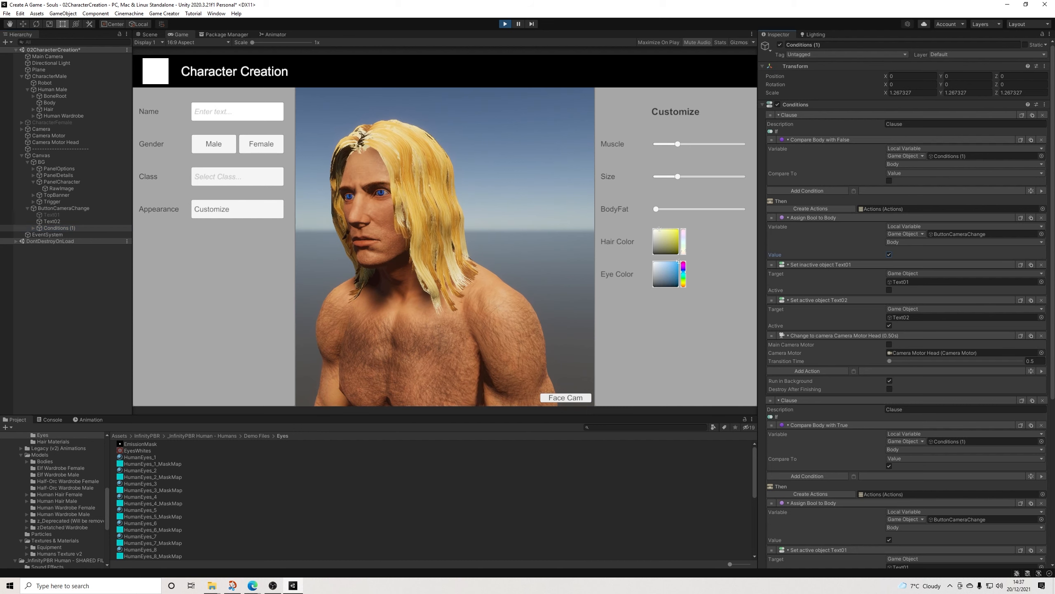
scroll(906, 299, "down", 3)
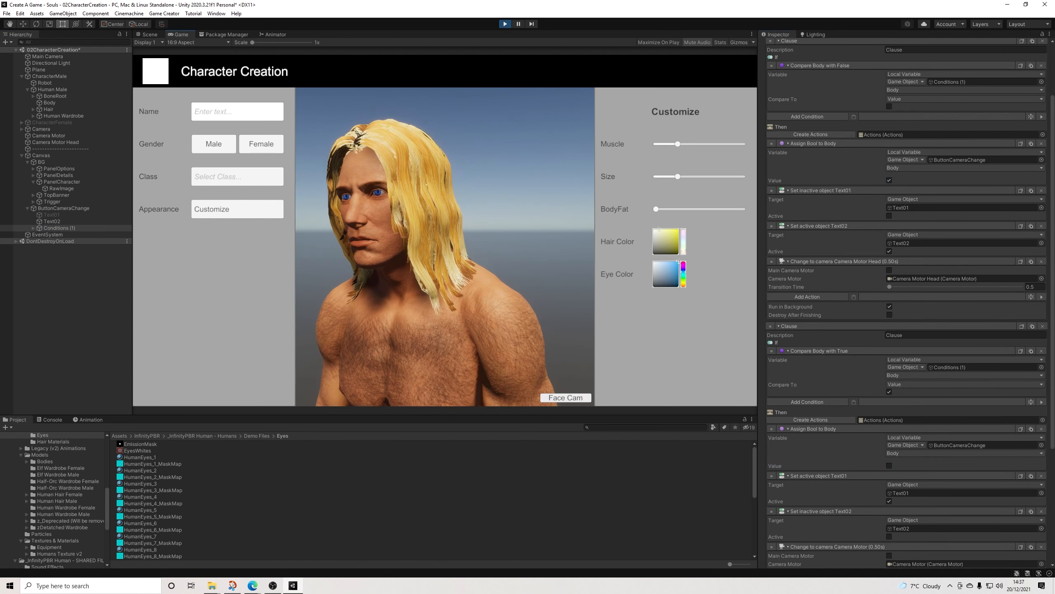
Step: Test the camera change button repeatedly, toggling between the body and head views and ending on the head close-up
left_click(586, 398)
left_click(586, 397)
left_click(586, 398)
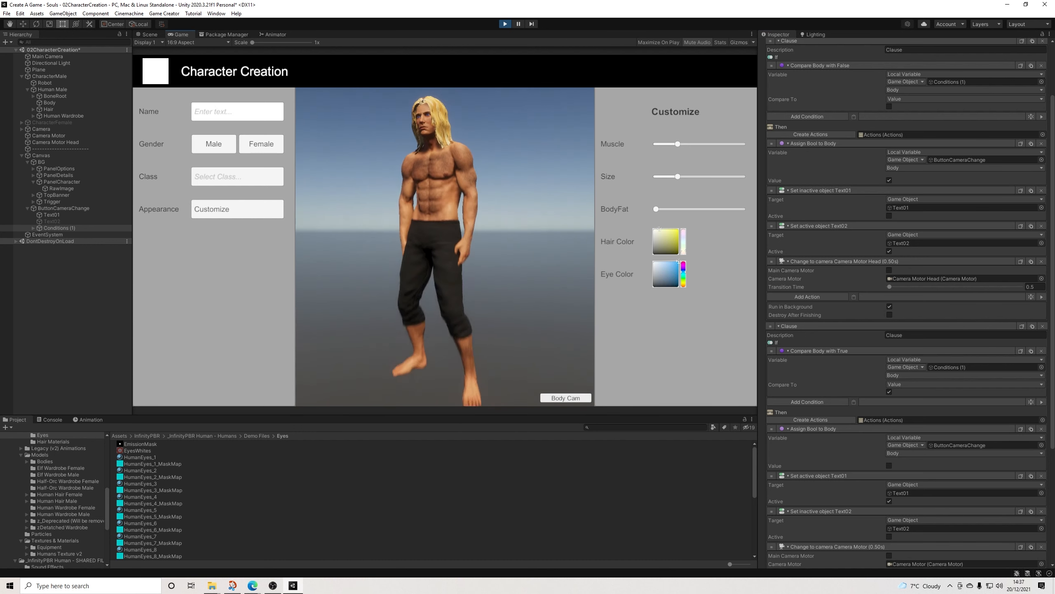
left_click(586, 397)
left_click(586, 397)
left_click(585, 397)
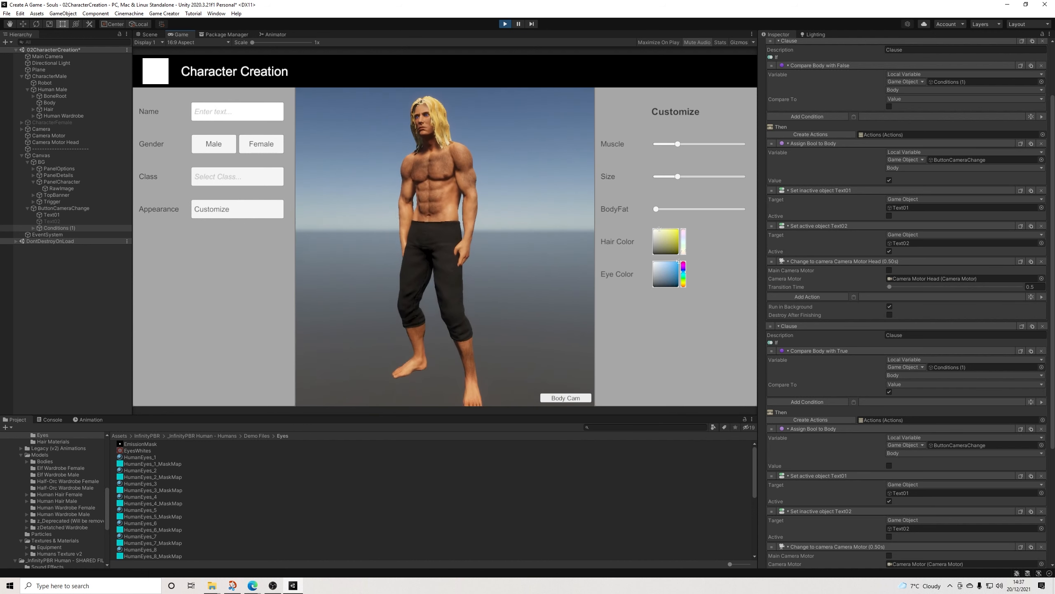
left_click(585, 398)
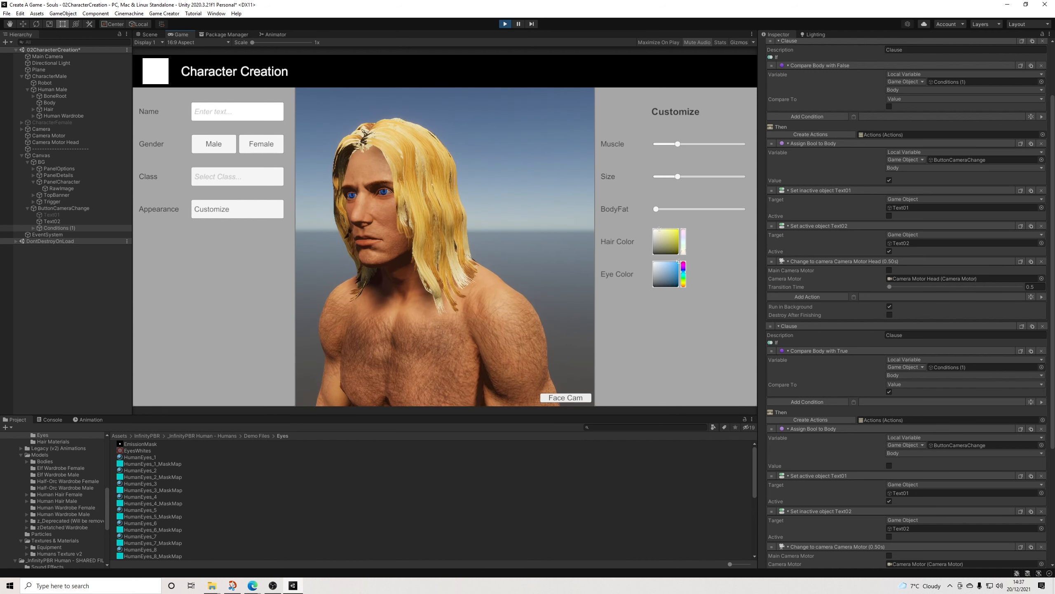
Step: Try different hues and shades in the Eye Color picker on the running character, and stop play mode
mouse_move(684, 272)
left_mouse_down()
mouse_move(684, 263)
mouse_move(683, 287)
mouse_move(684, 266)
mouse_move(683, 287)
mouse_move(683, 266)
mouse_move(683, 278)
mouse_move(660, 274)
mouse_move(683, 261)
mouse_move(684, 273)
left_mouse_up()
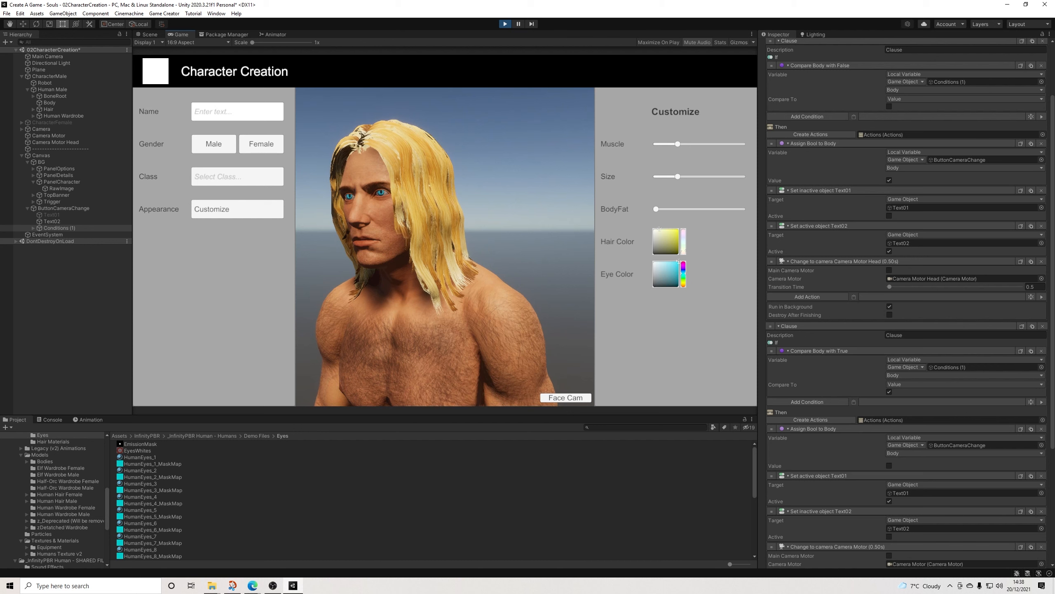
left_click_drag(684, 273, 683, 284)
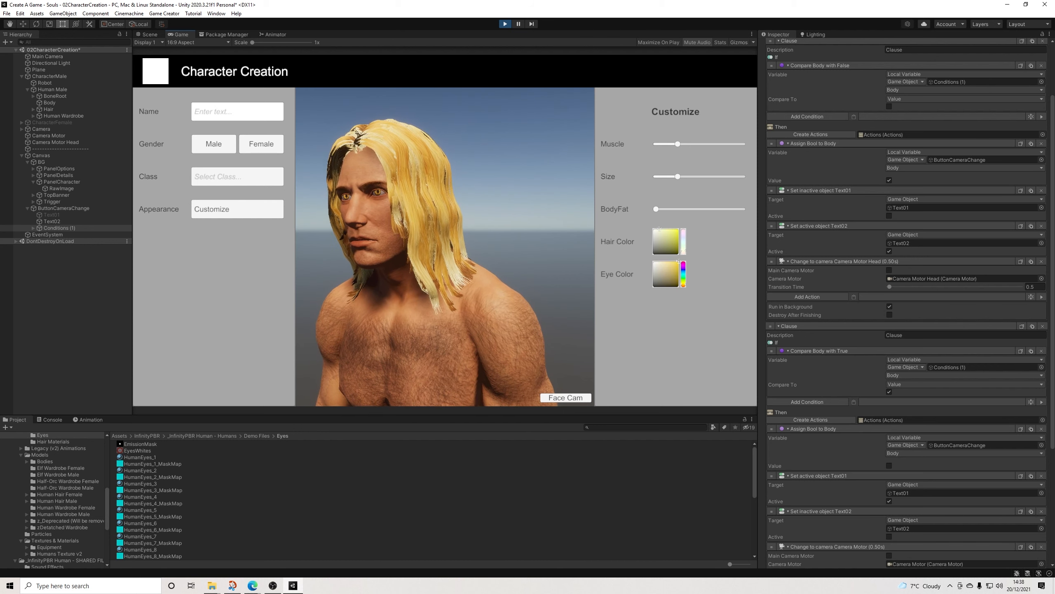
left_click(675, 279)
left_click_drag(675, 280, 670, 273)
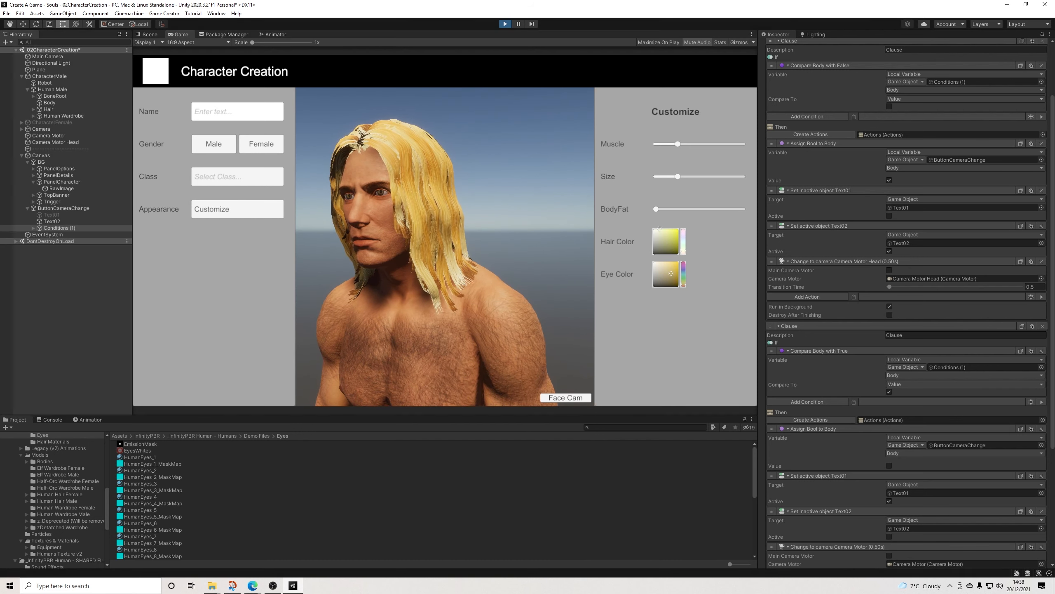
key("ctrl+p")
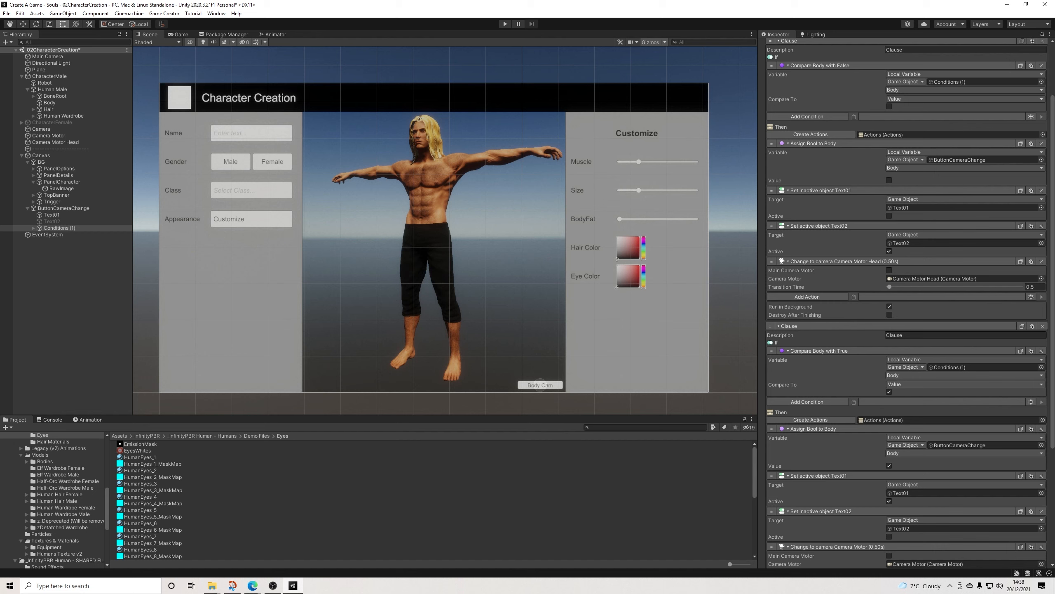
Step: Duplicate the EyeColor row in CustomizeDetailsMale and rename the copy SkinColor
scroll(609, 273, "up", 1)
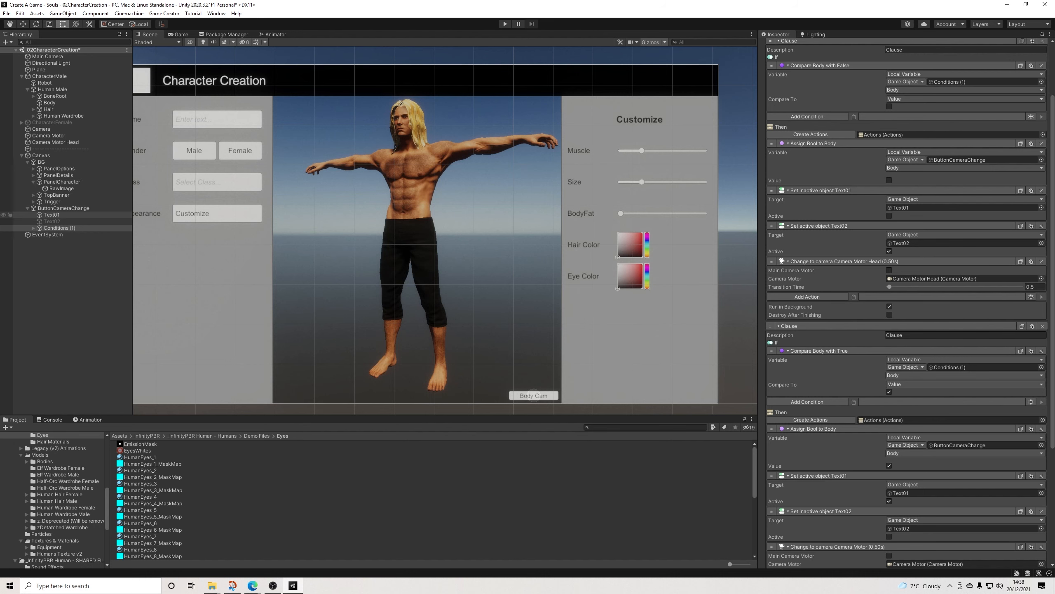
left_click(28, 208)
left_click(34, 182)
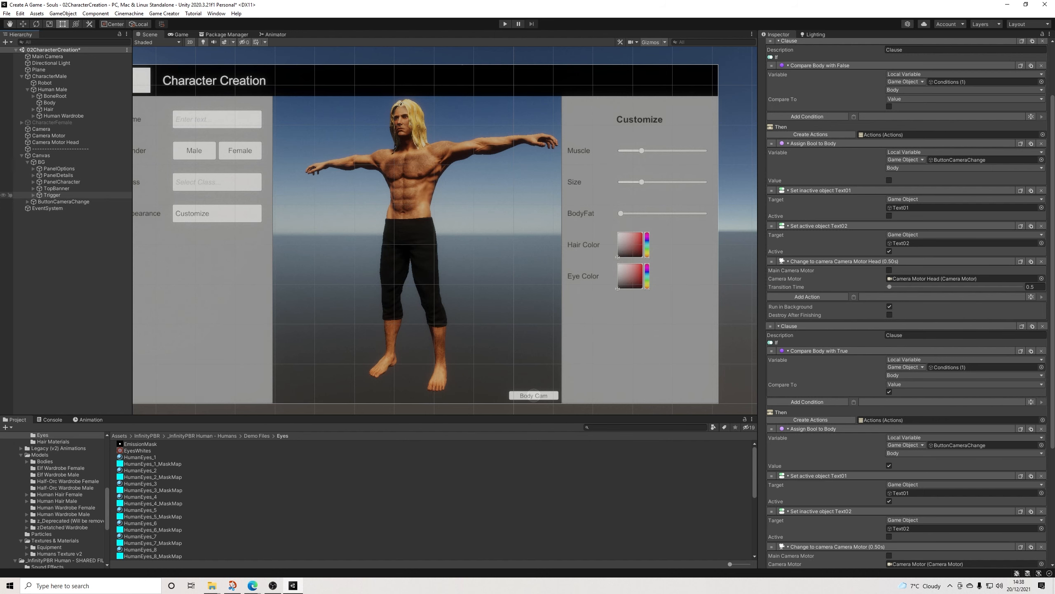
left_click(583, 277)
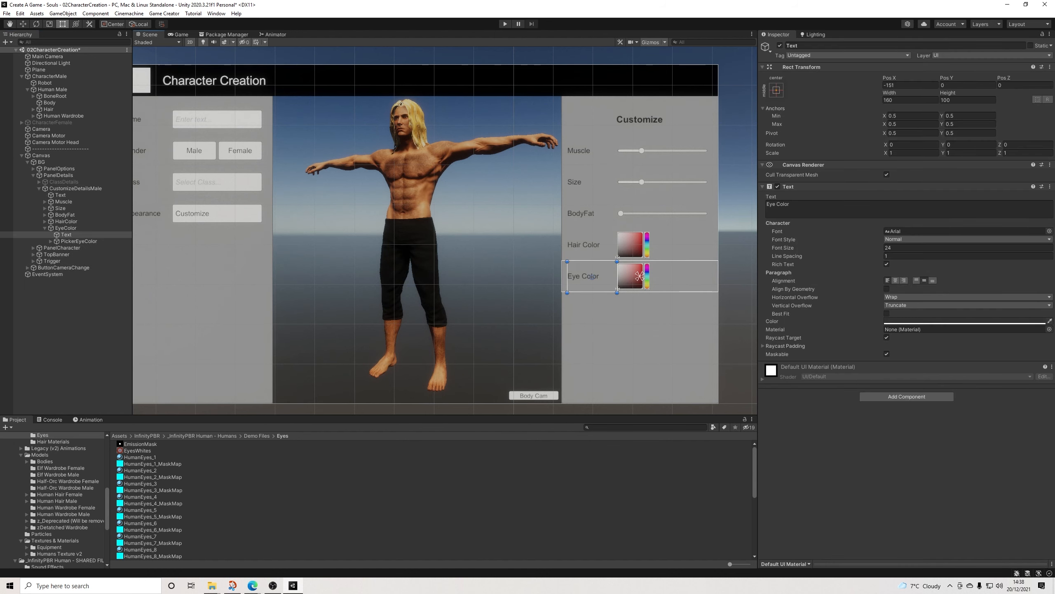
left_click(66, 228)
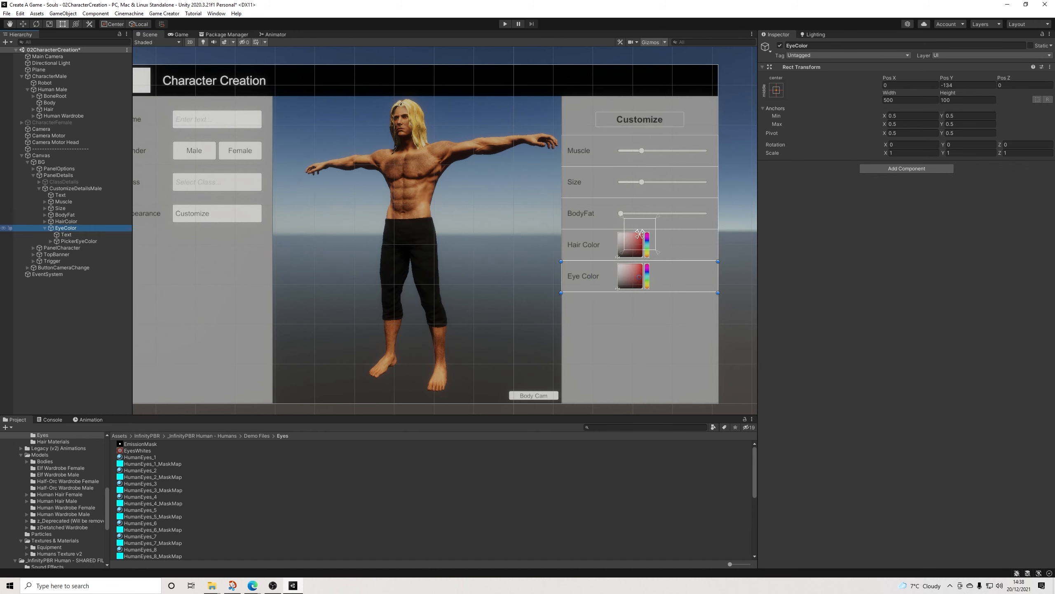
key("ctrl+d")
left_click(827, 46)
type("SkinColor")
key("Return")
left_click(45, 248)
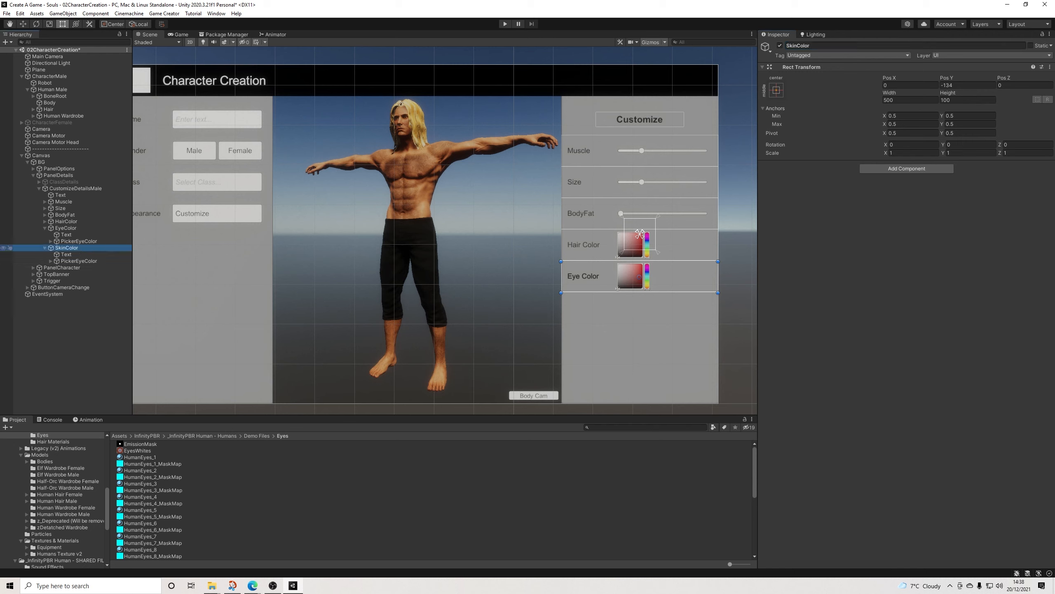
left_click(45, 228)
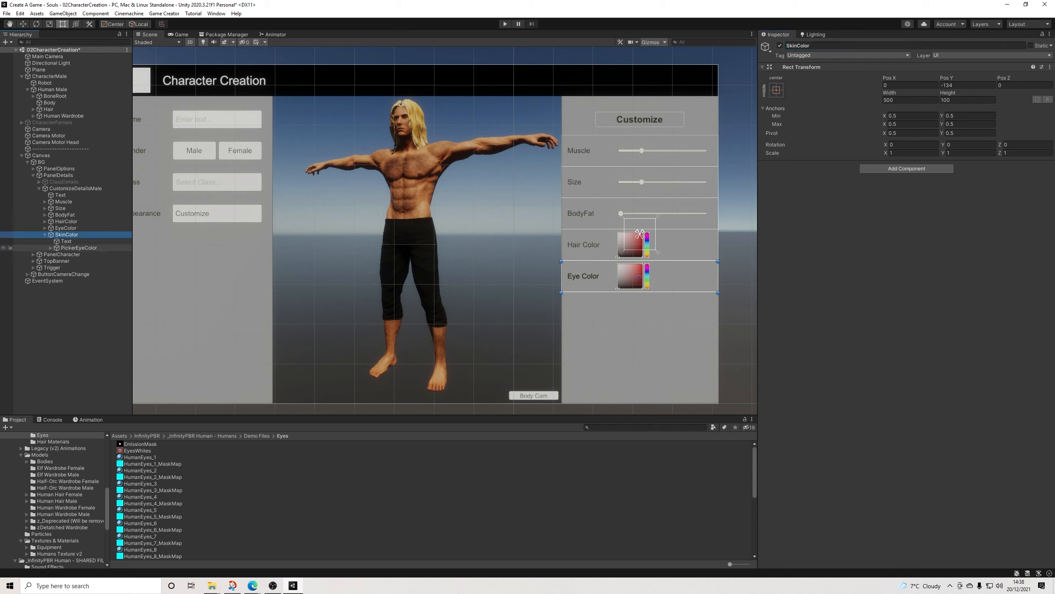
Step: Move the SkinColor row directly below the Eye Color row, to Pos Y -234
left_click(79, 248)
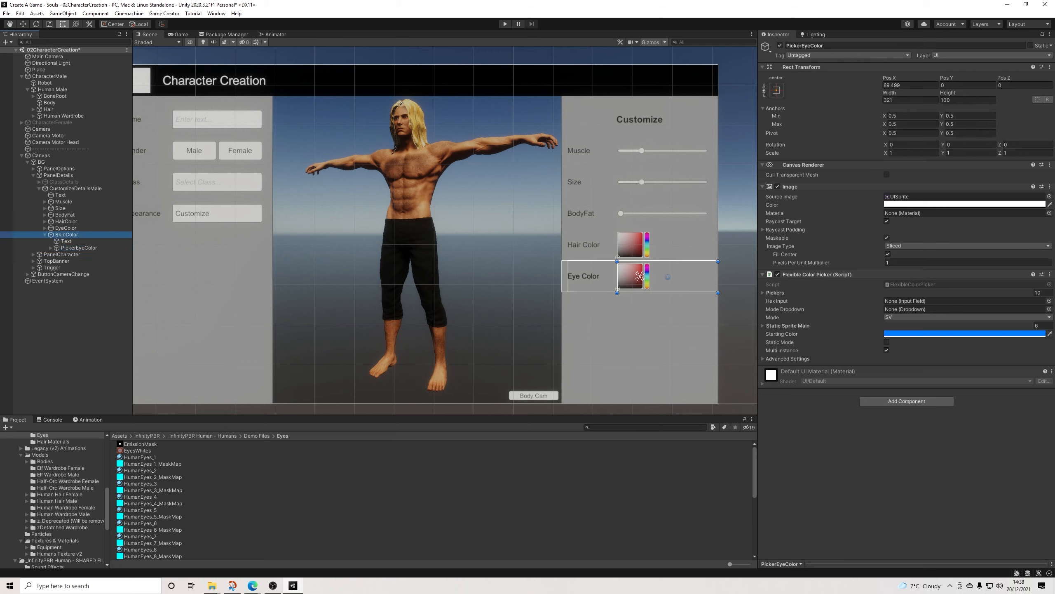
left_click(66, 234)
left_click_drag(640, 277, 640, 310)
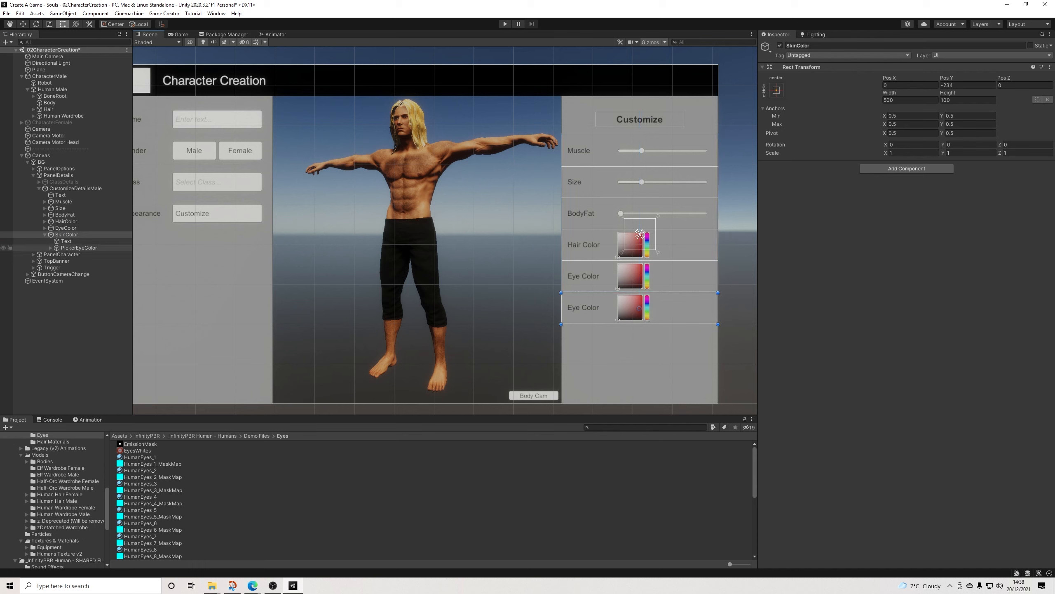
Step: Change the label text of the SkinColor row to "Skin Color"
left_click(640, 307)
left_click(775, 204)
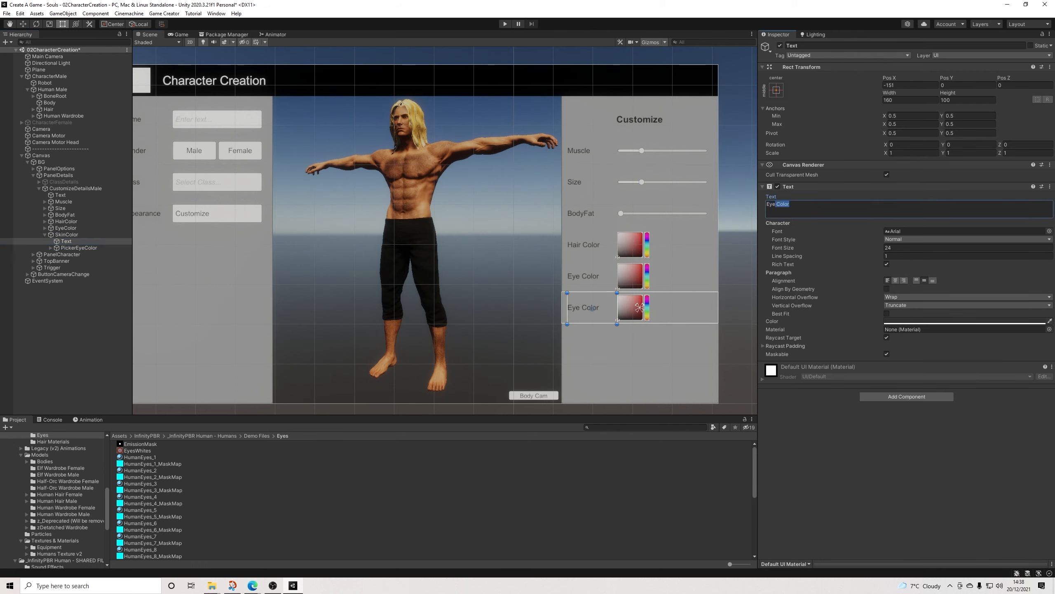
key("BackSpace")
key("BackSpace")
key("BackSpace")
type("Skin")
Step: Delete the duplicated PickerEyeColor object from the SkinColor row
left_click(77, 248)
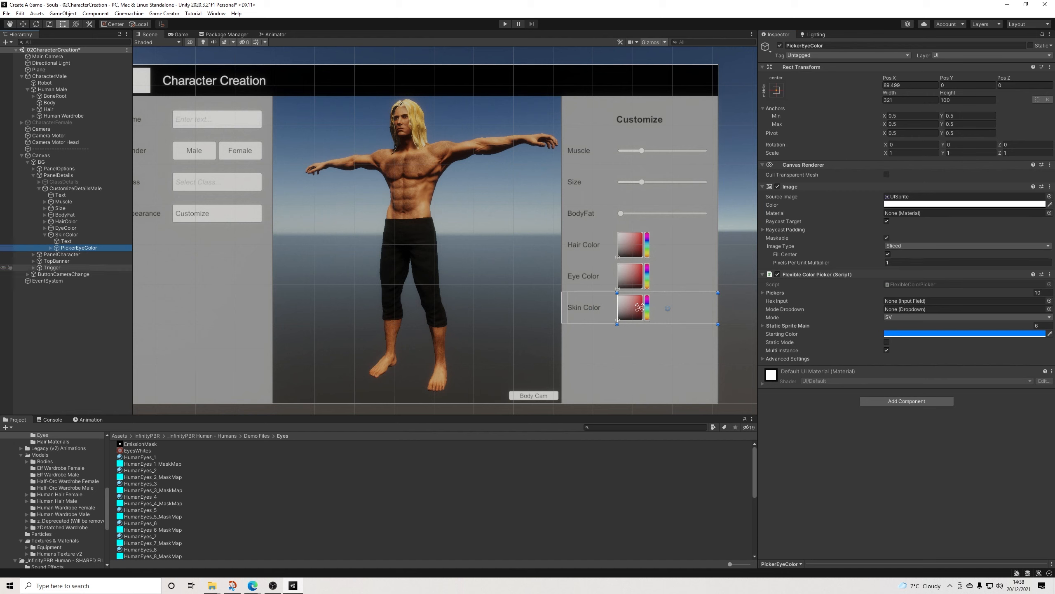
scroll(54, 499, "up", 6)
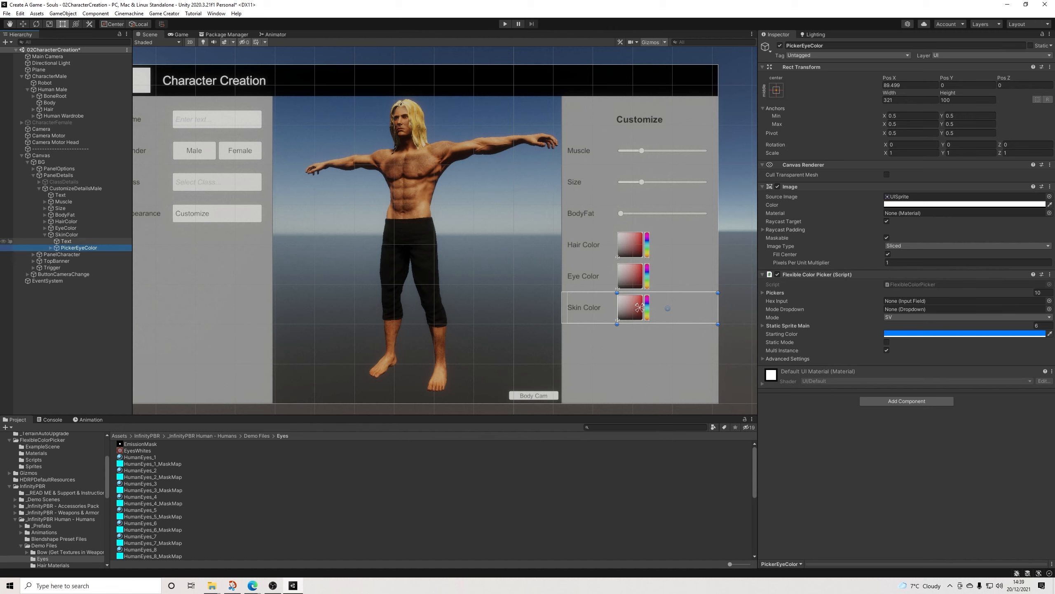
left_click(79, 248)
key("Escape")
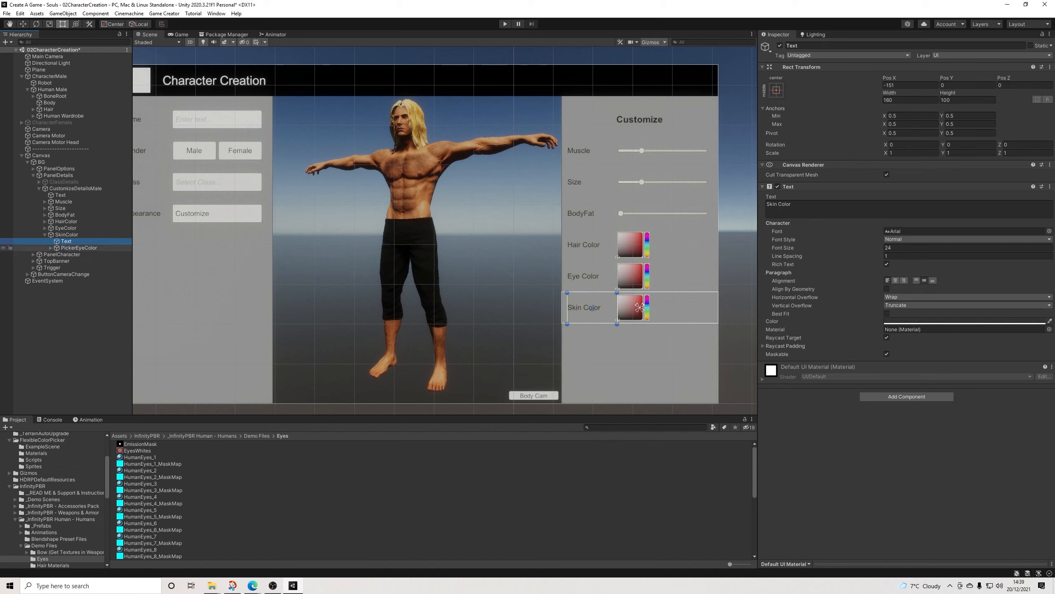
key("Delete")
Step: Add the FlexibleColorPicker prefab from the FlexibleColorPicker folder as a child of SkinColor
scroll(51, 499, "up", 2)
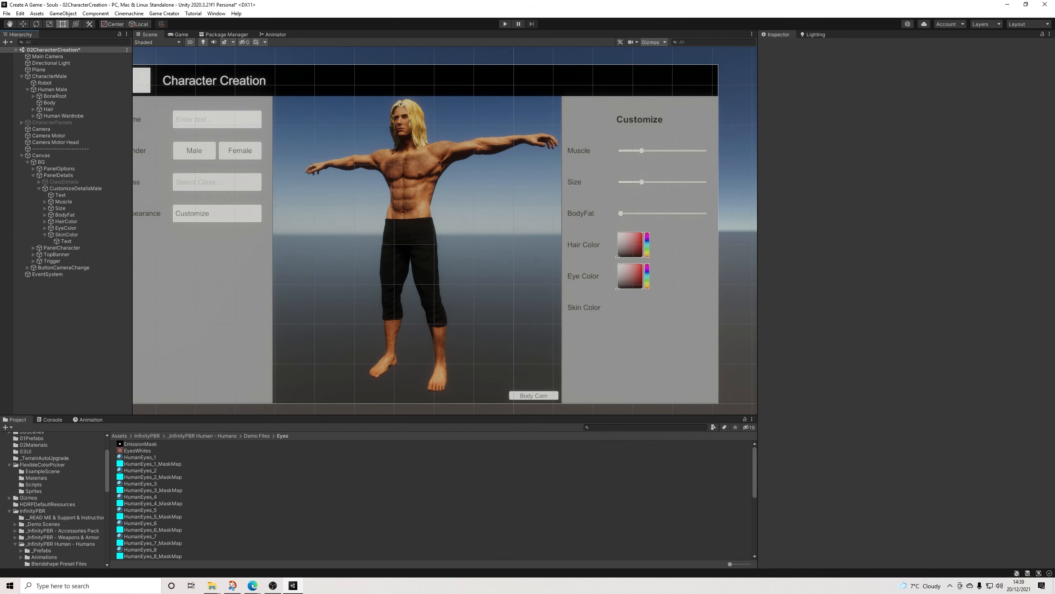
left_click(42, 464)
left_click_drag(146, 470, 67, 234)
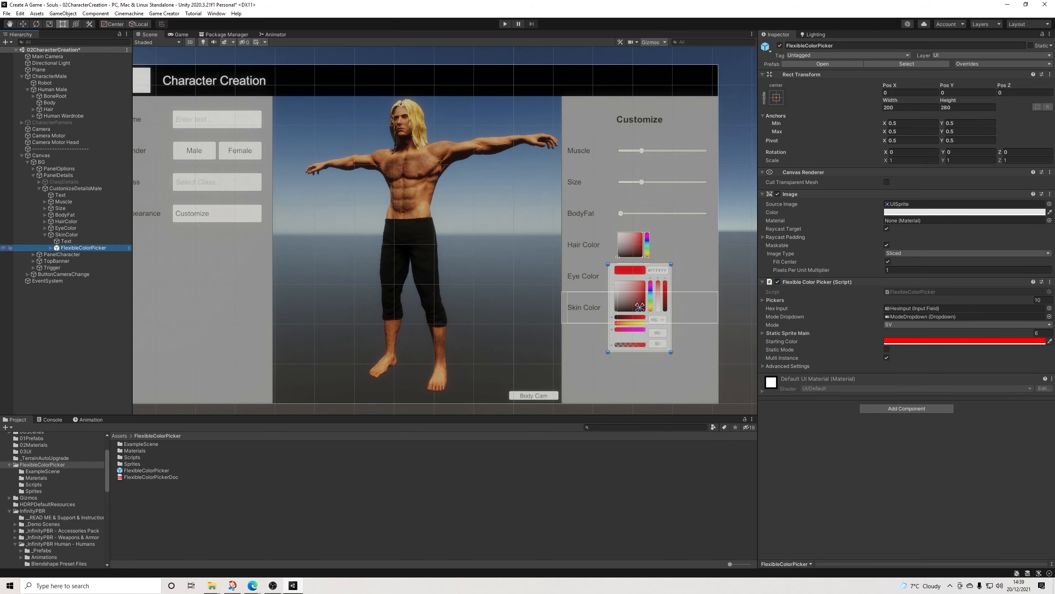
scroll(652, 314, "up", 5)
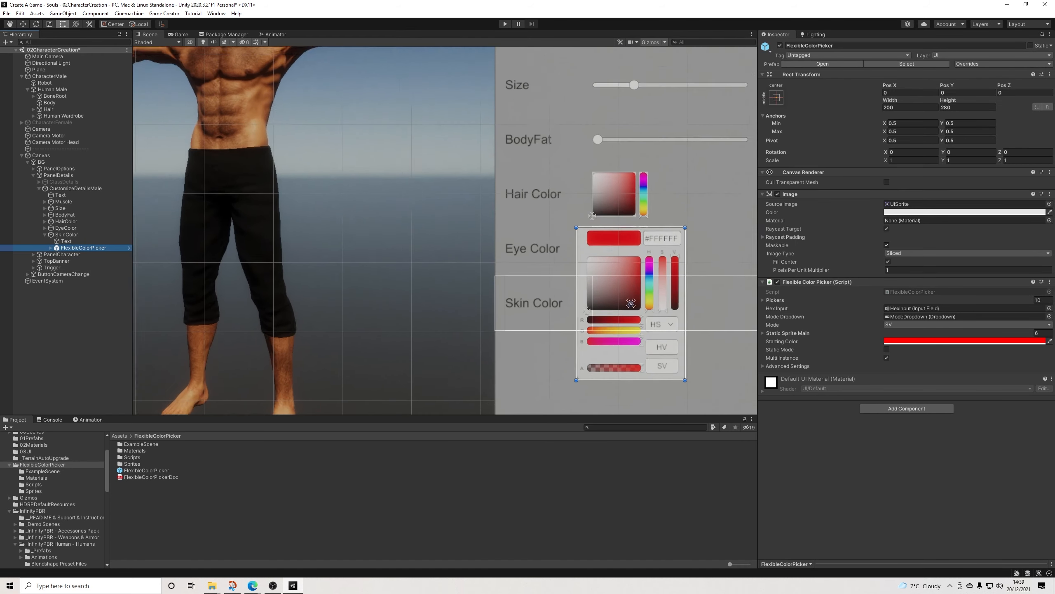
scroll(661, 302, "up", 1)
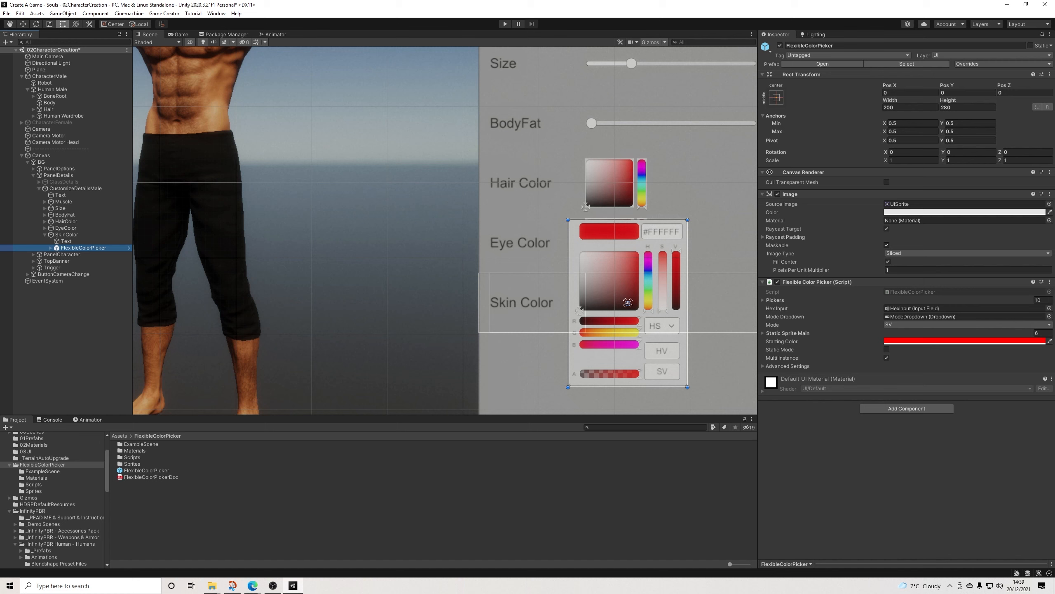
Step: Set the Starting Color of the new FlexibleColorPicker to white (FFFFFF)
left_click(946, 341)
left_click(925, 384)
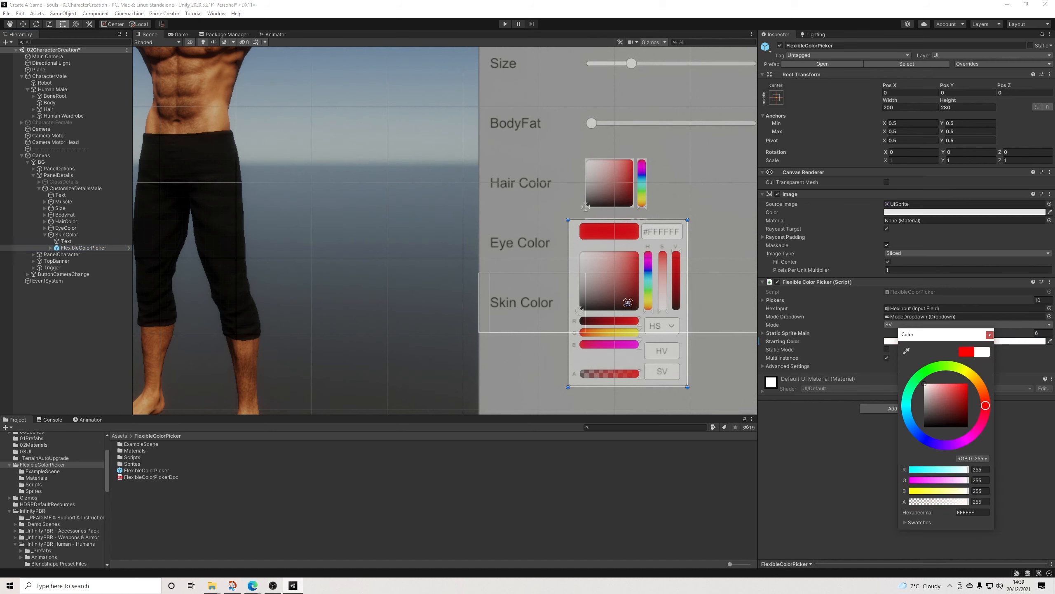
left_click(991, 335)
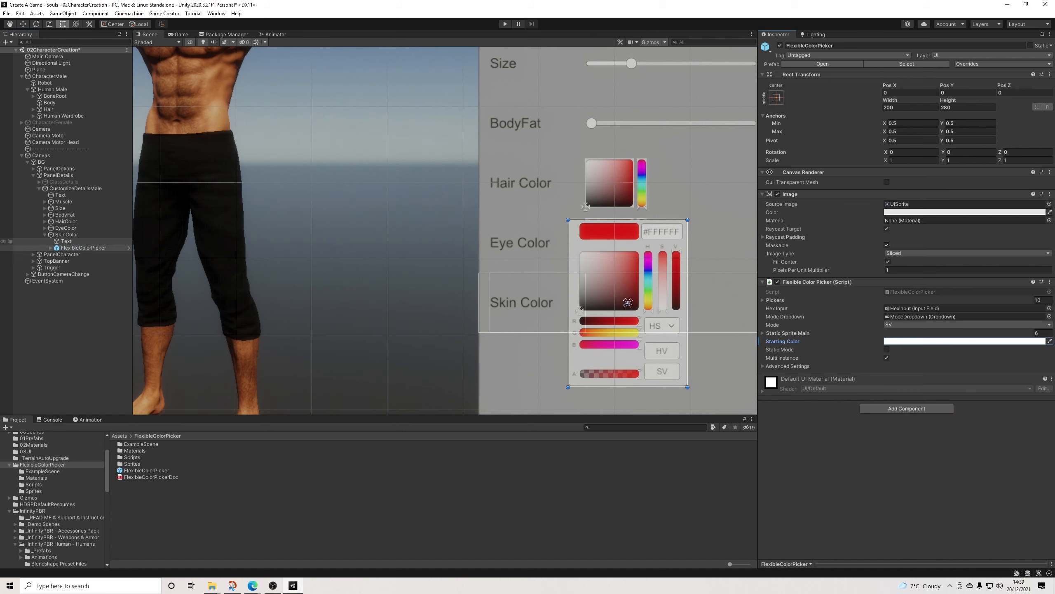
Step: Unpack the FlexibleColorPicker prefab instance under SkinColor and rename it PickerSkinColor
right_click(75, 247)
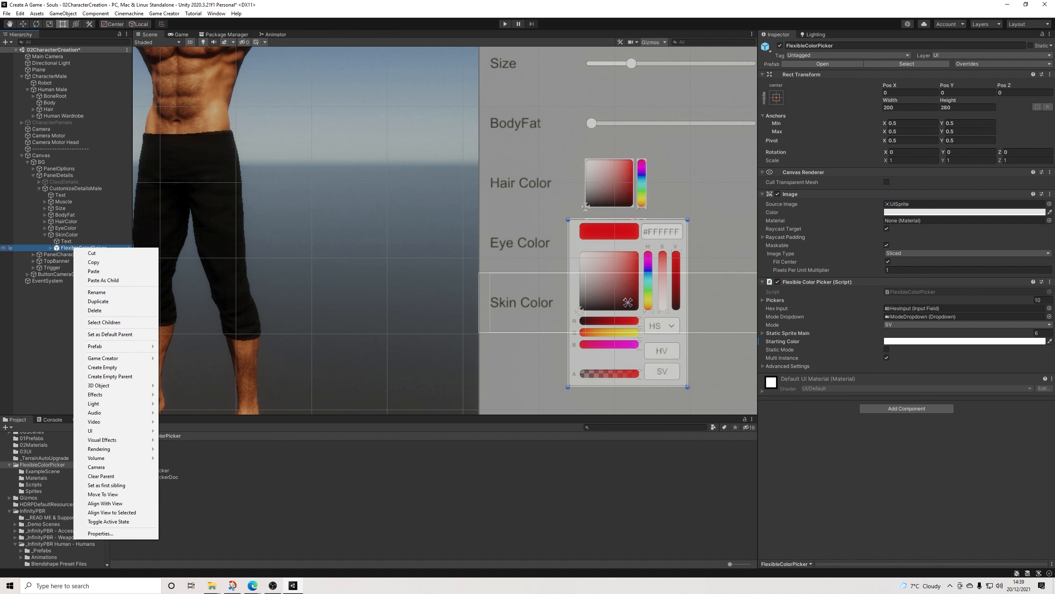
mouse_move(137, 346)
left_click(195, 383)
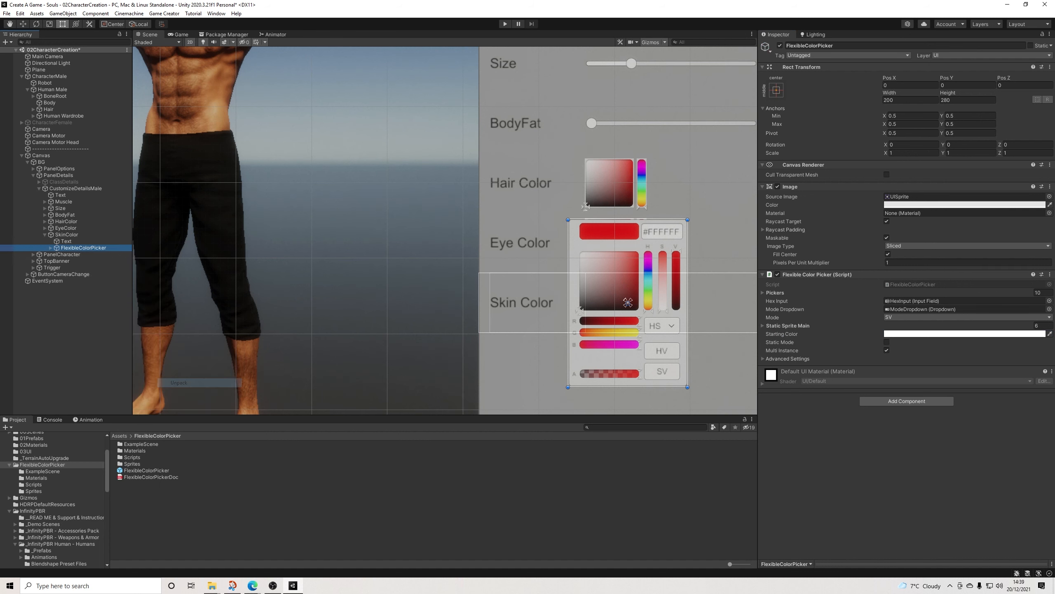
left_click(824, 46)
type("PickerSkinColor")
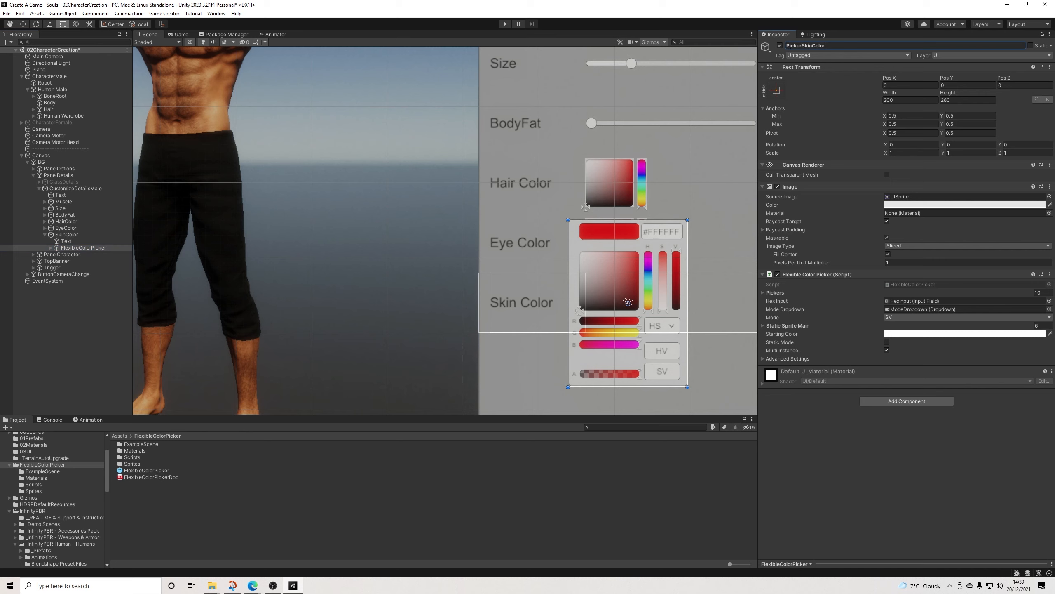
Step: Delete every child object of PickerSkinColor except VPicker
left_click(51, 247)
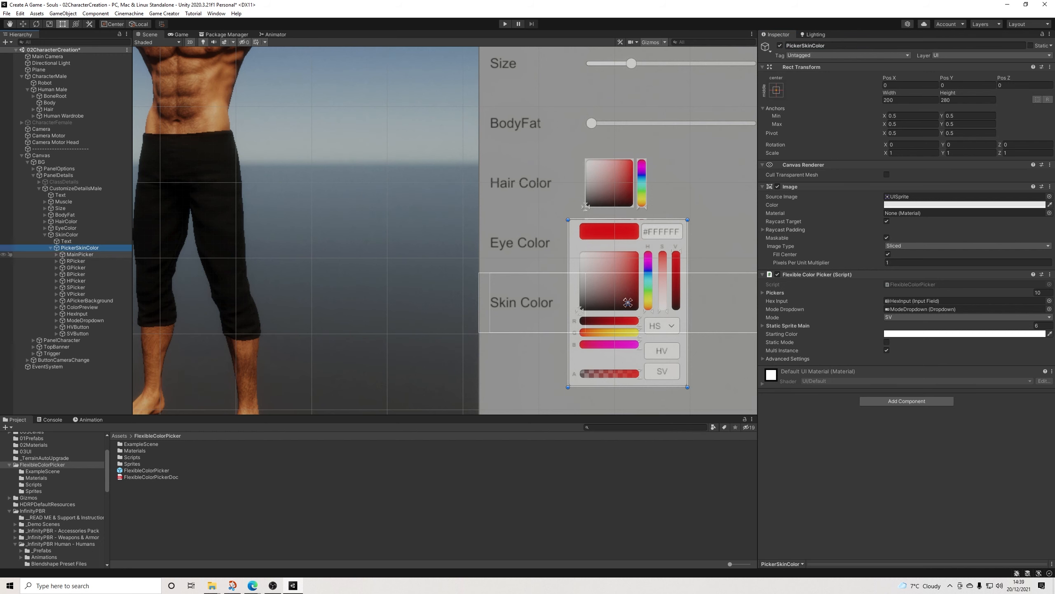
left_click(79, 254)
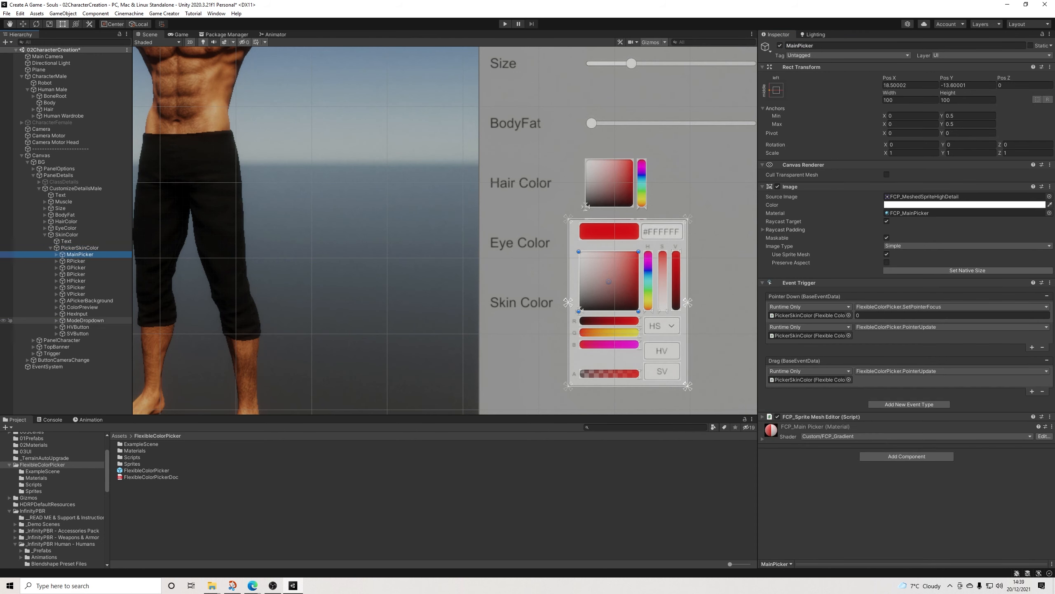
left_click(77, 334, "shift")
left_click(75, 294, "ctrl")
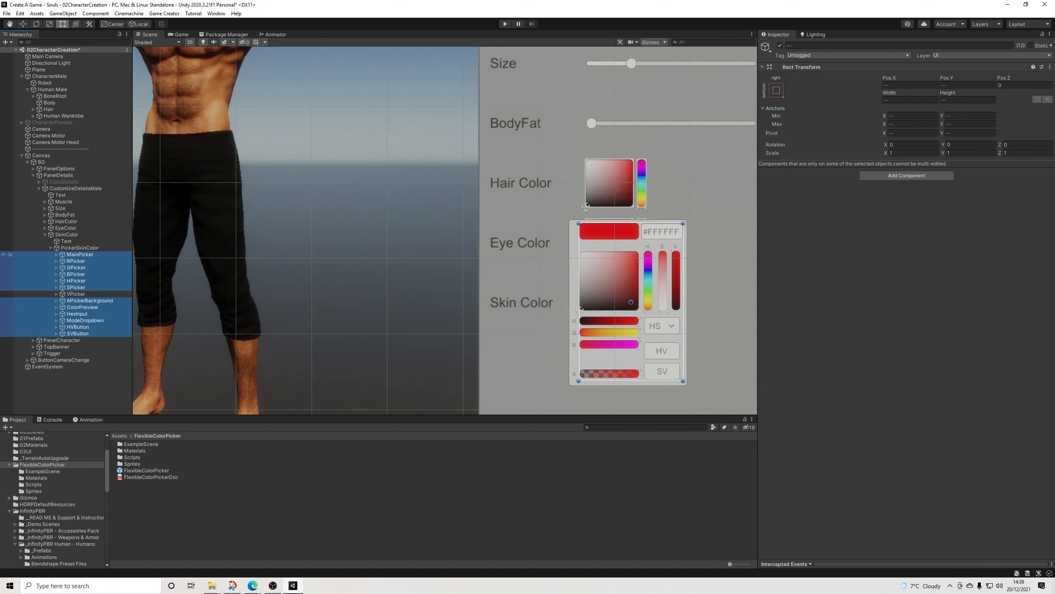
key("Delete")
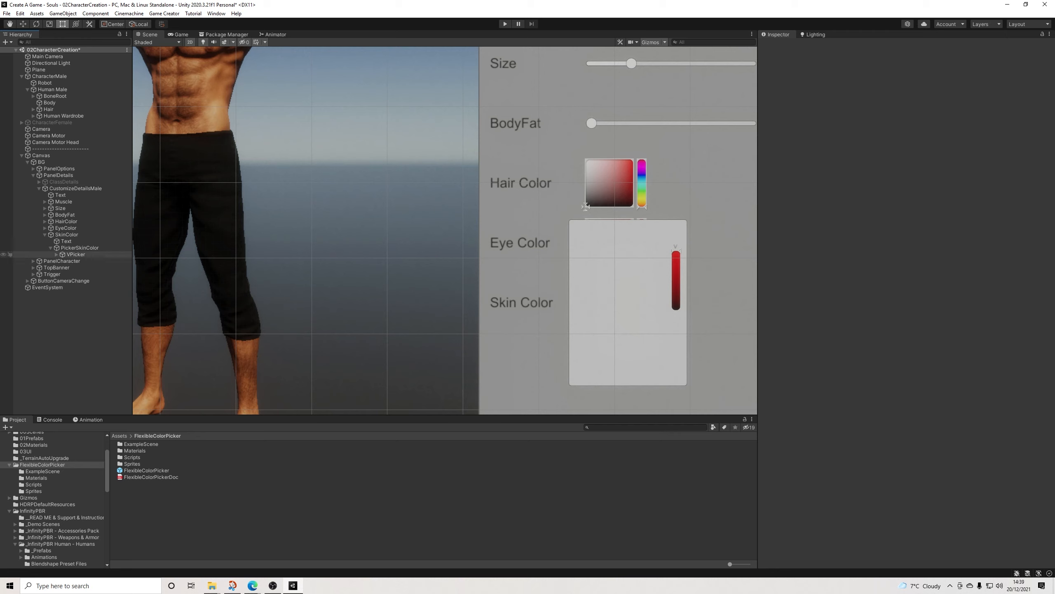
Step: Resize PickerSkinColor to a height of 100 to fit the Skin Color row and move it to X position 29
left_click(75, 254)
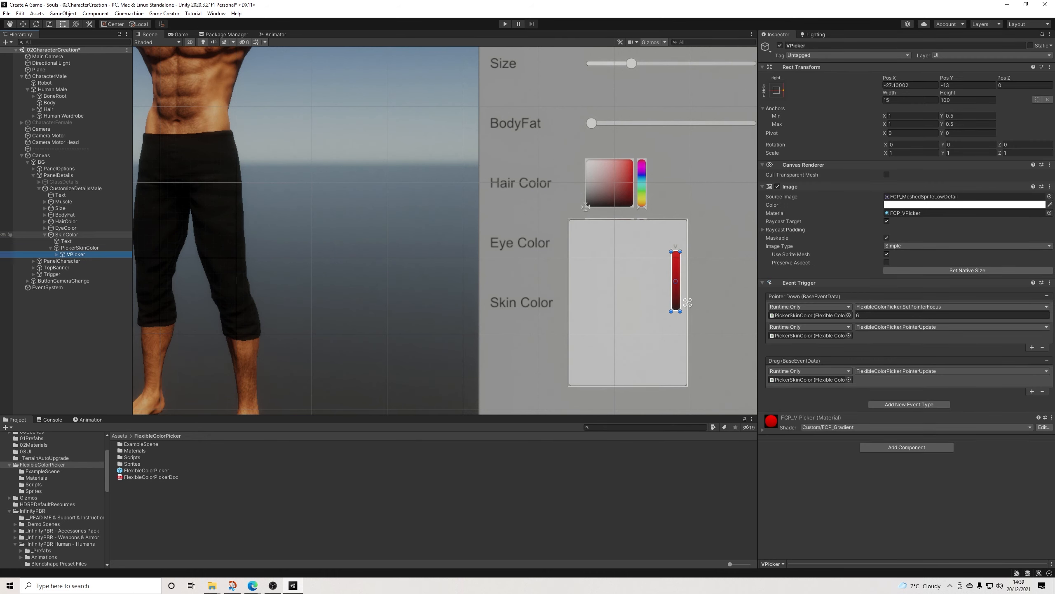
left_click(628, 303)
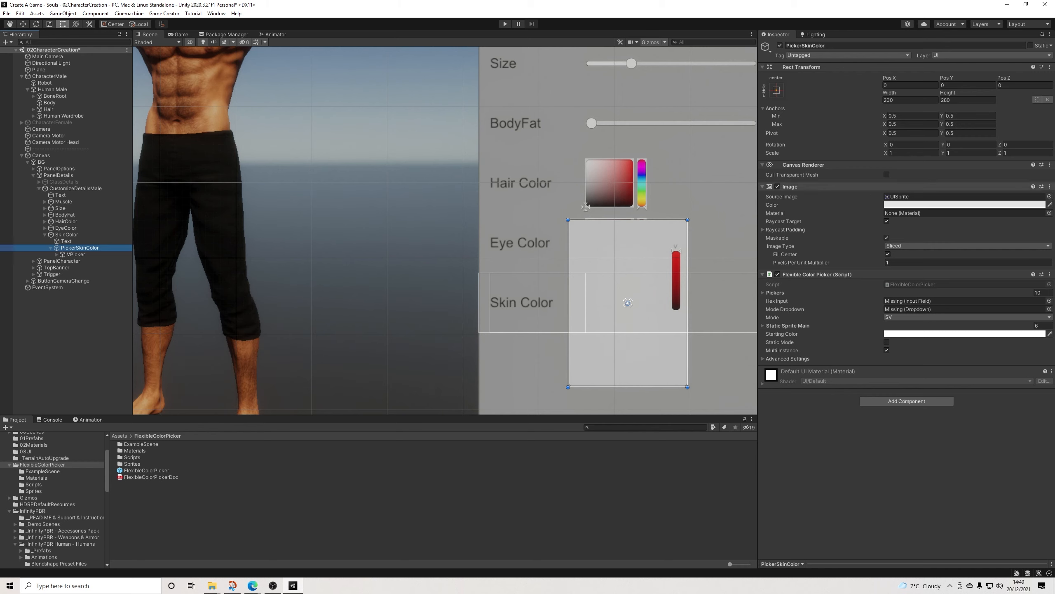
left_click(686, 302)
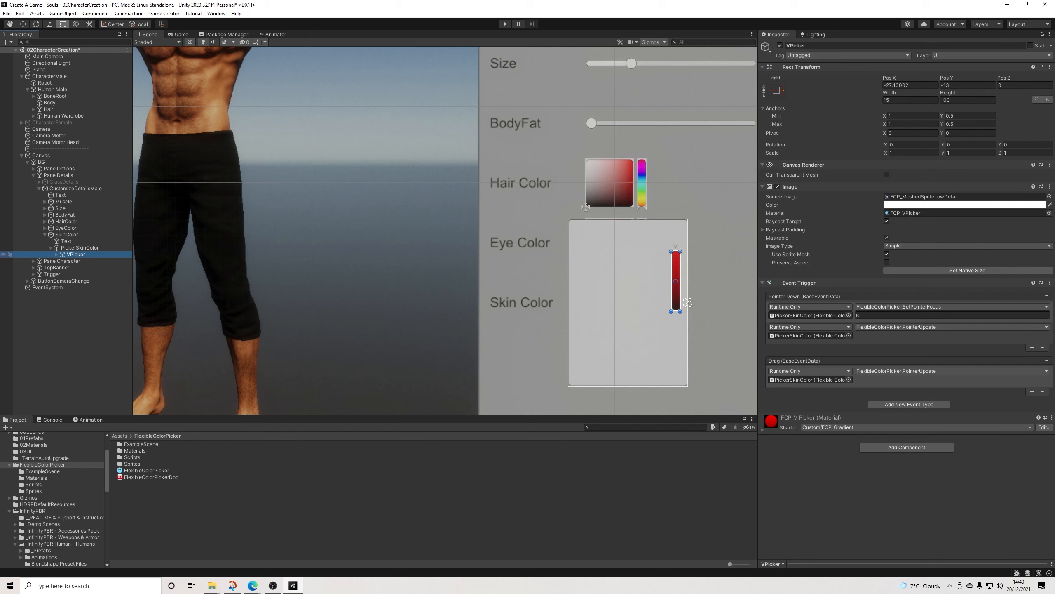
left_click(56, 254)
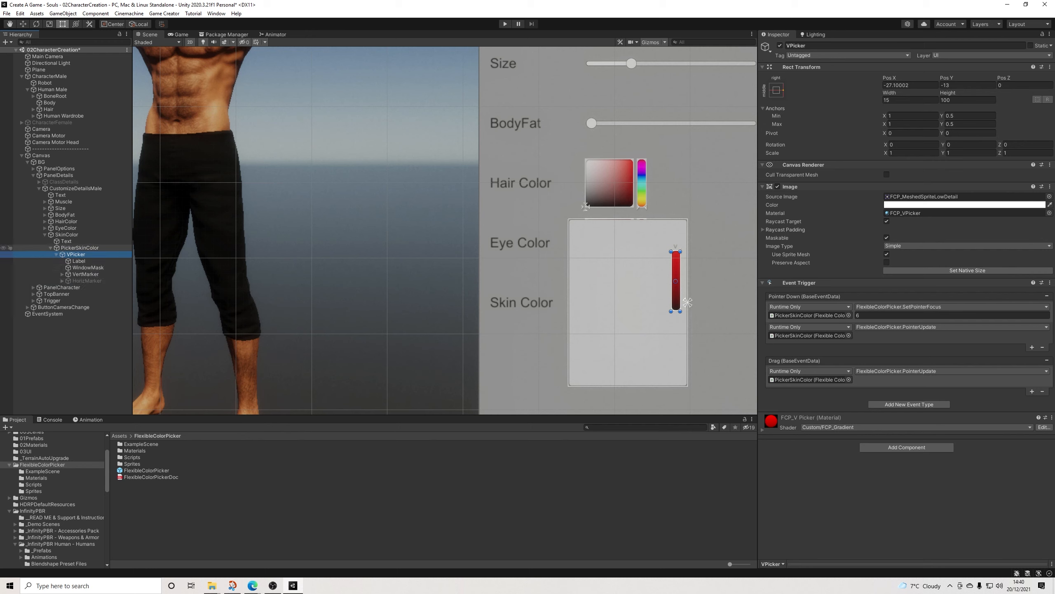
left_click(44, 234)
left_click(66, 235)
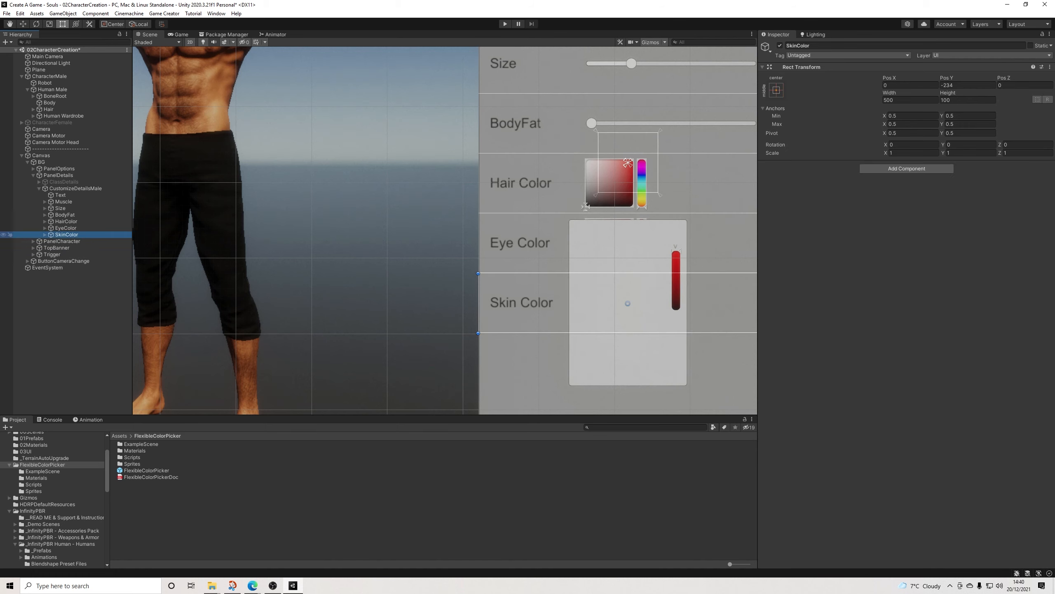
left_click(45, 234)
left_click(80, 248)
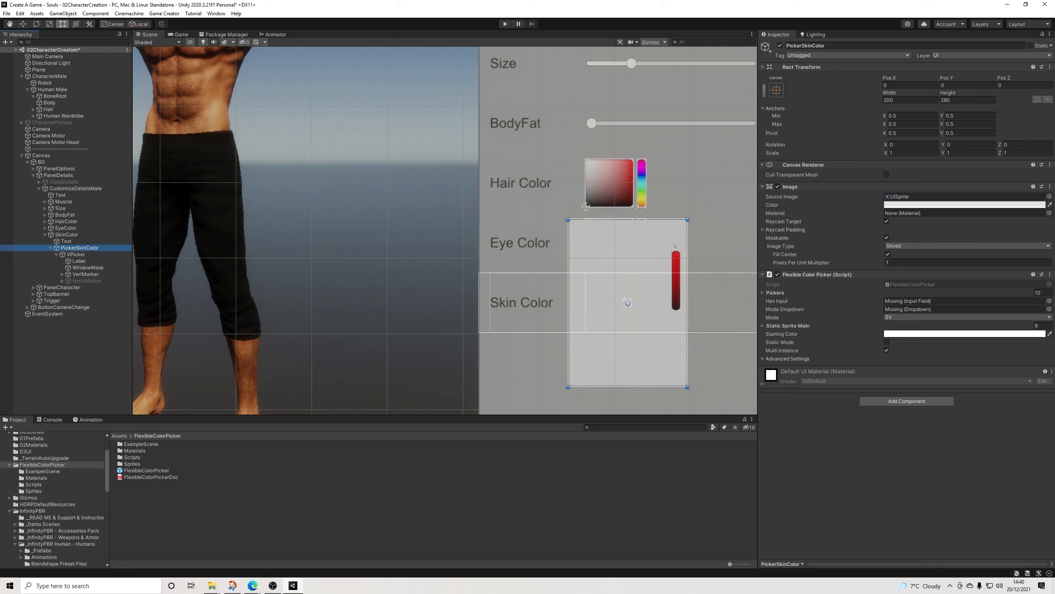
left_click_drag(627, 219, 628, 274)
left_click_drag(628, 387, 645, 303)
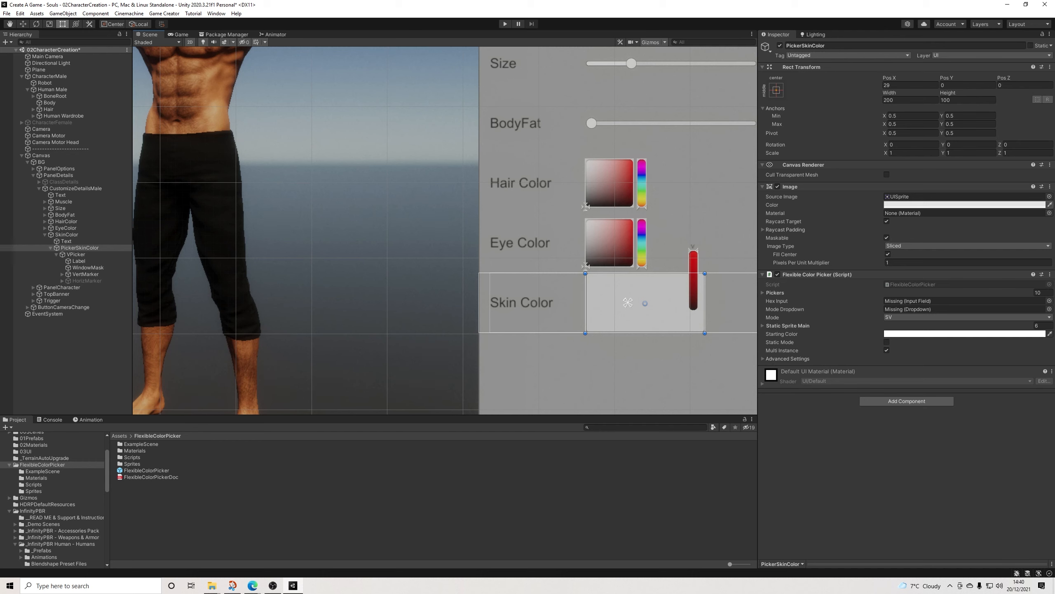
Step: Set the image color of PickerSkinColor to white with an alpha of 0
left_click(943, 204)
left_click_drag(924, 250, 917, 243)
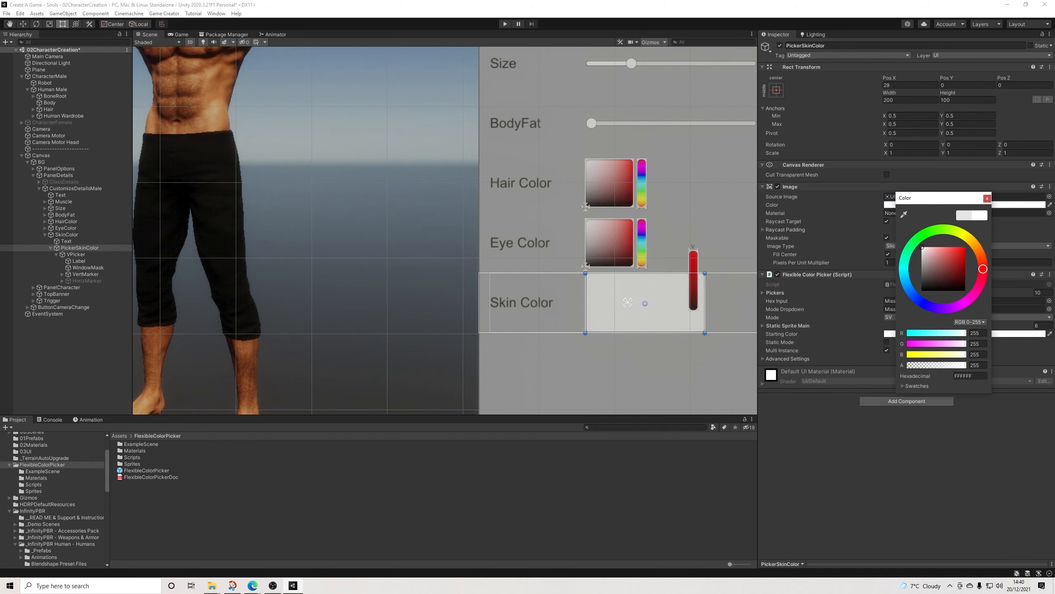
left_click(978, 365)
type("0")
left_click(987, 198)
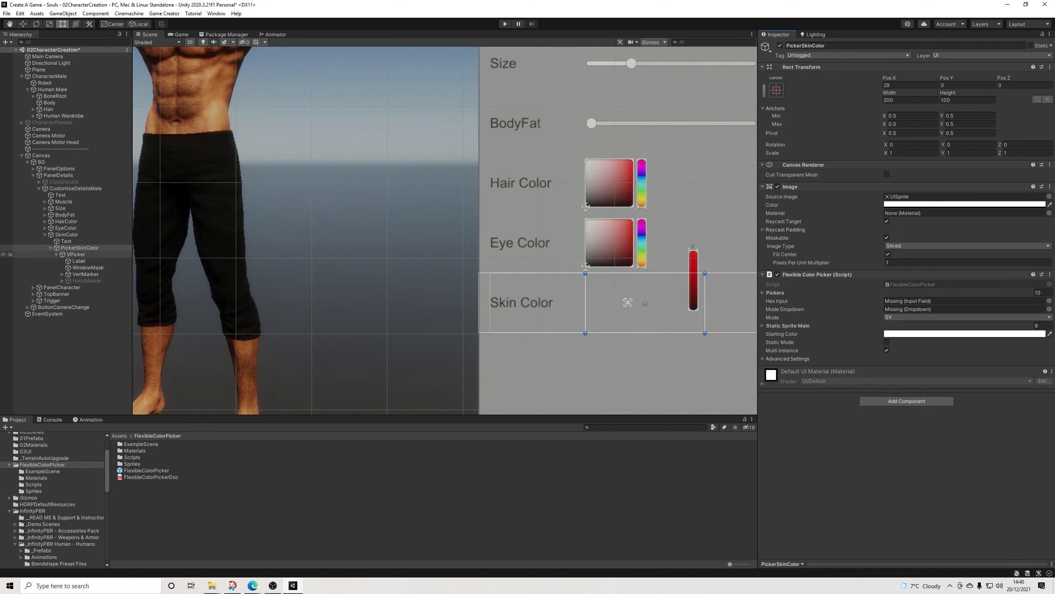
Step: Set VPicker's height to 80 and place it beside the Skin Color label at about X -200, Y -40
left_click(76, 254)
left_click_drag(694, 291, 589, 312)
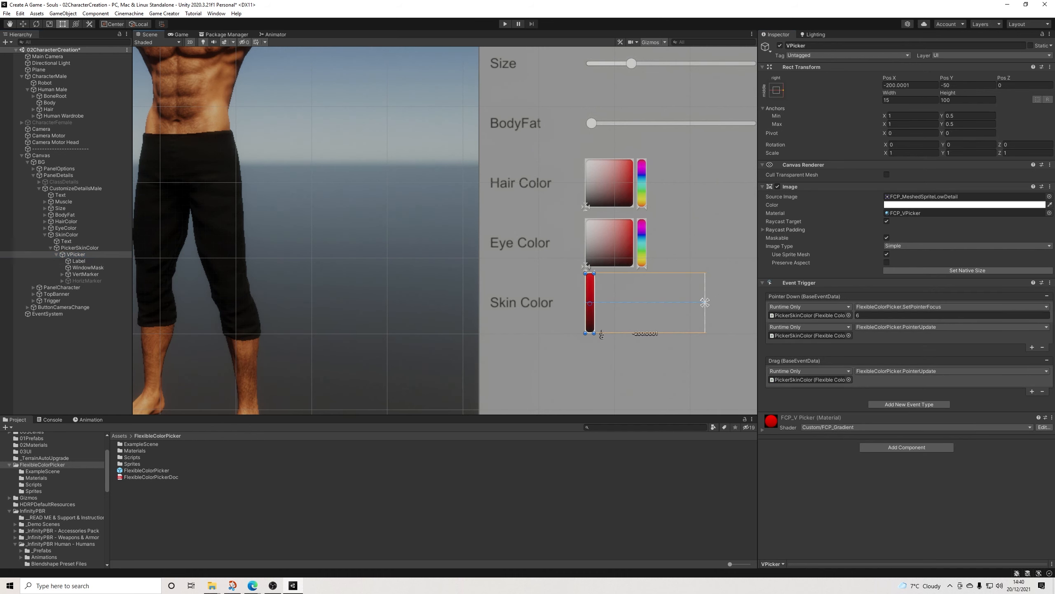
left_click(955, 100)
type("80")
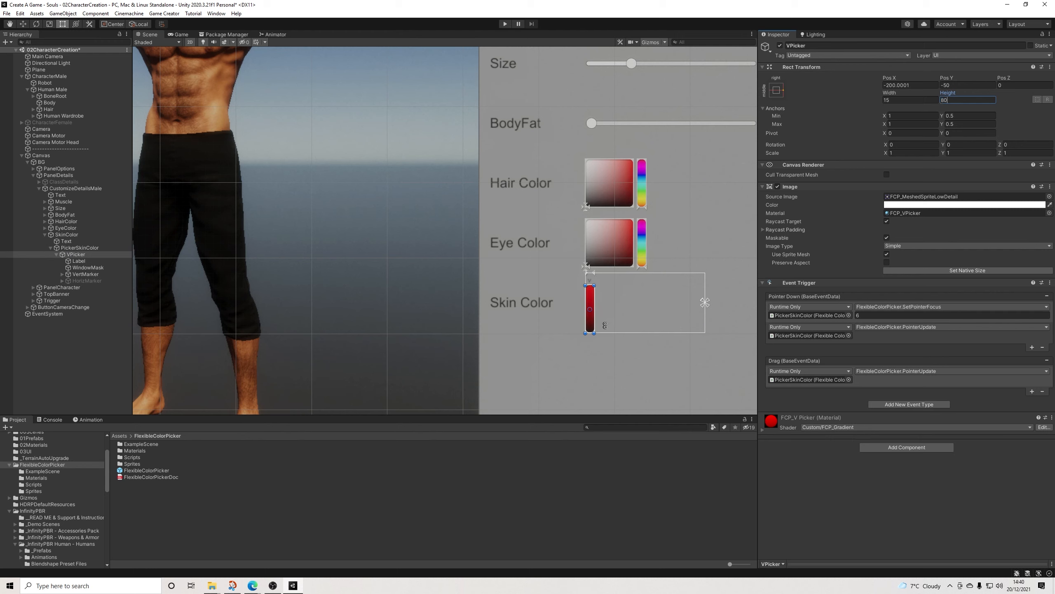
left_click_drag(590, 310, 590, 304)
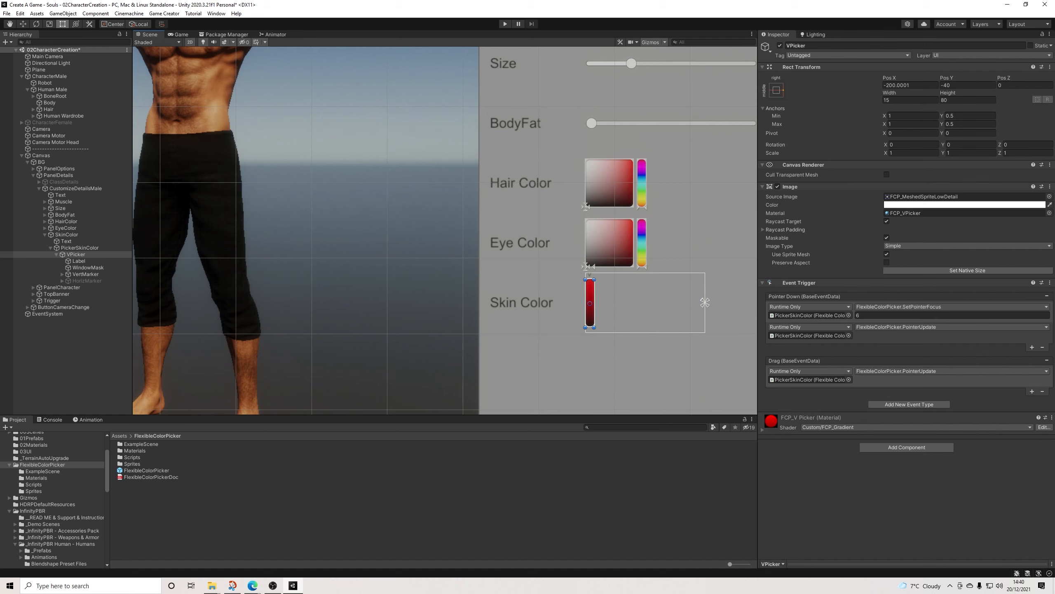
Step: Delete the Label object under VPicker and collapse the PickerSkinColor hierarchy
left_click(78, 260)
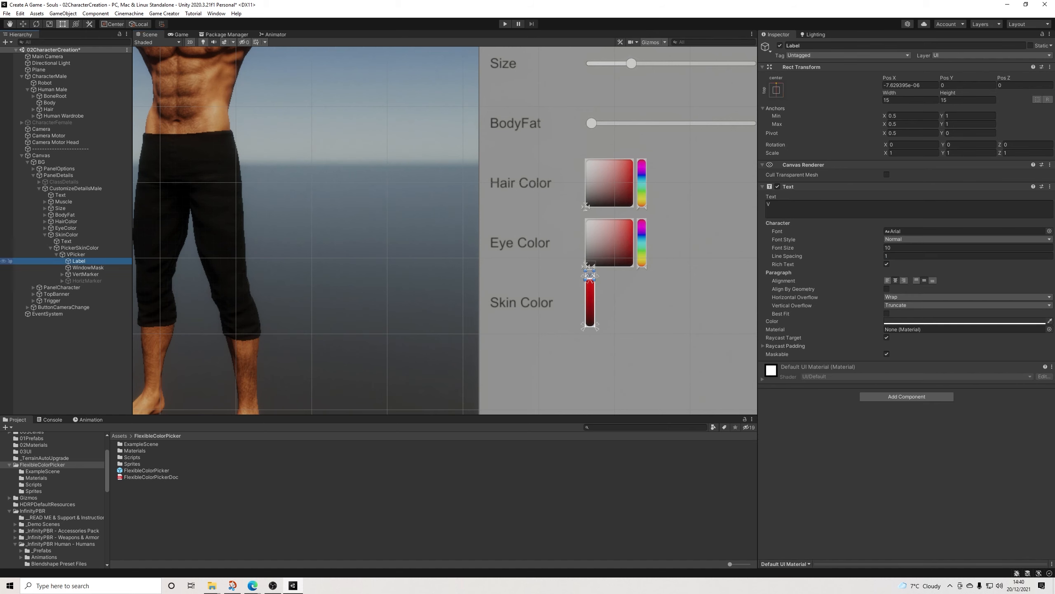
key("Delete")
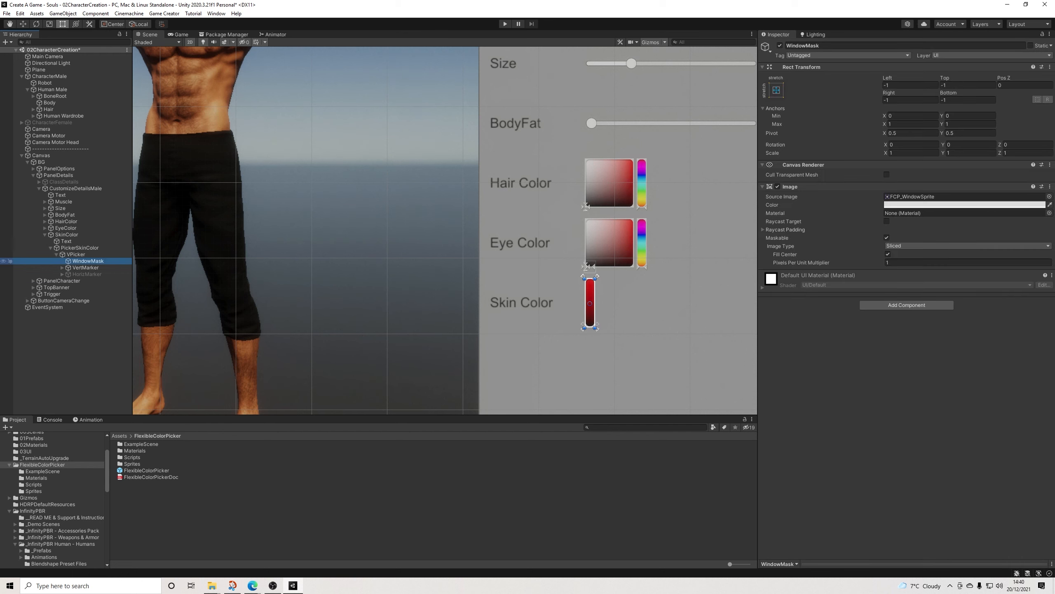
left_click(76, 254)
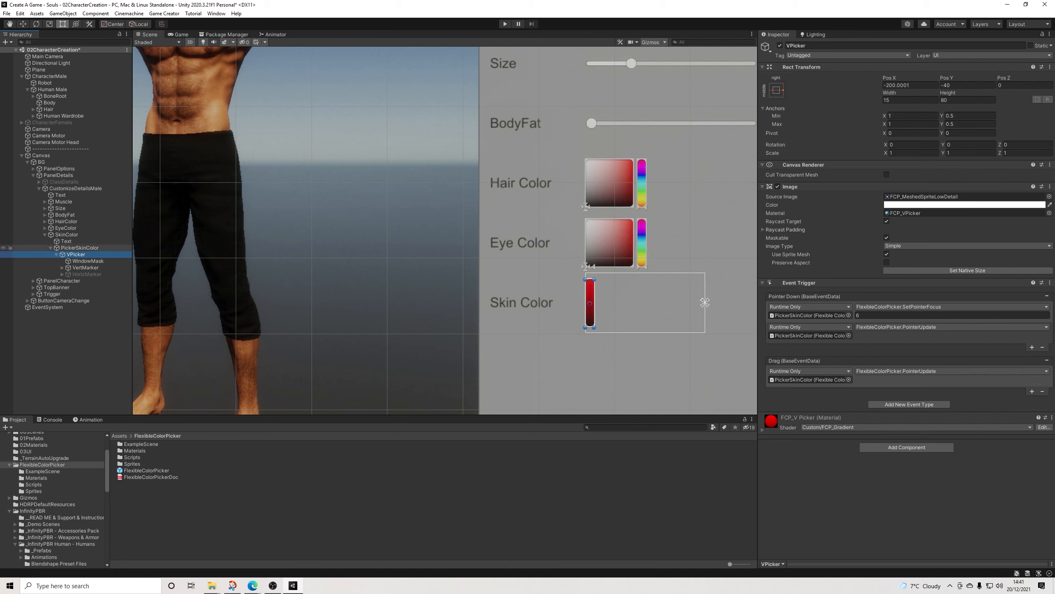
left_click(79, 248)
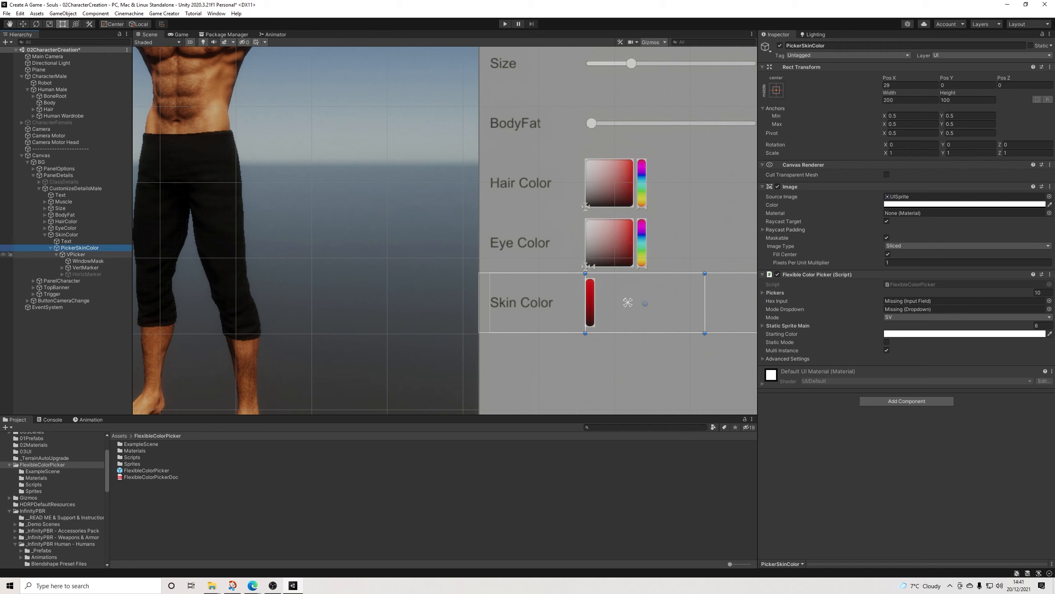
left_click(67, 234)
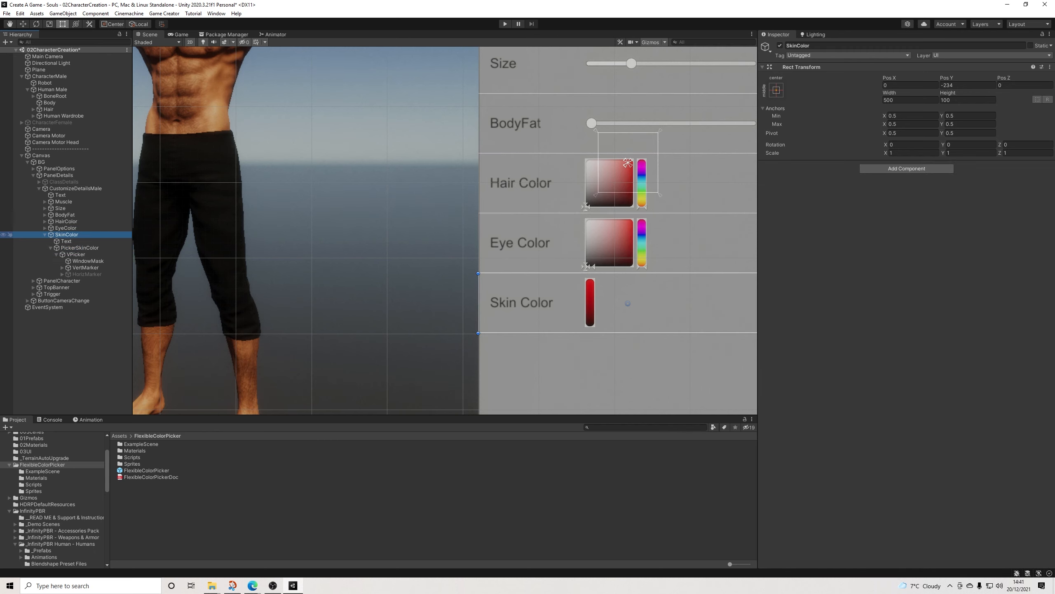
left_click(51, 248)
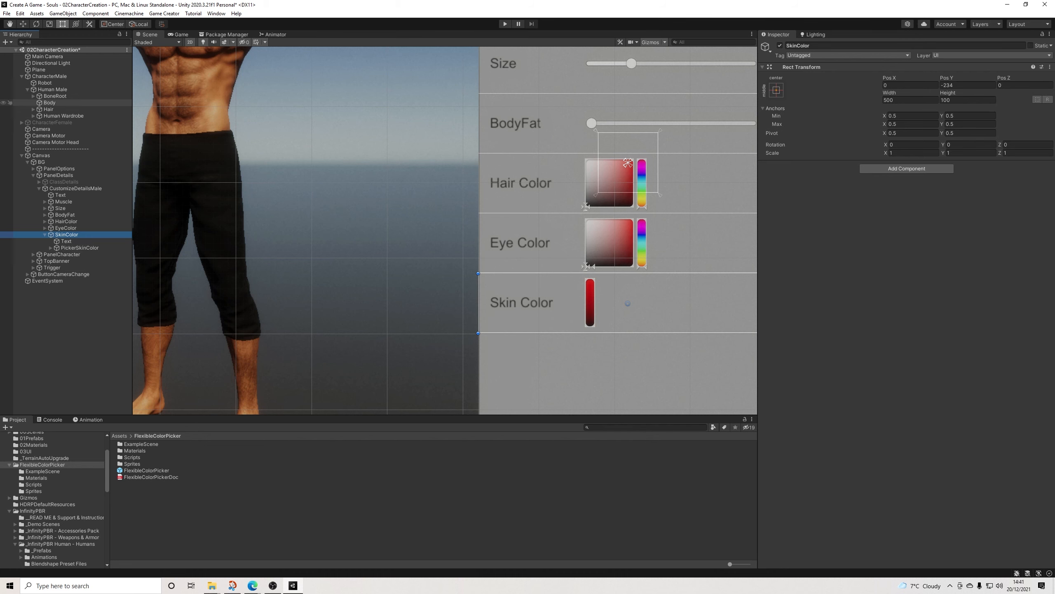
Step: Add two more FCP_ExampleScript components from the ExampleScene folder to the male character's Body object
left_click(49, 103)
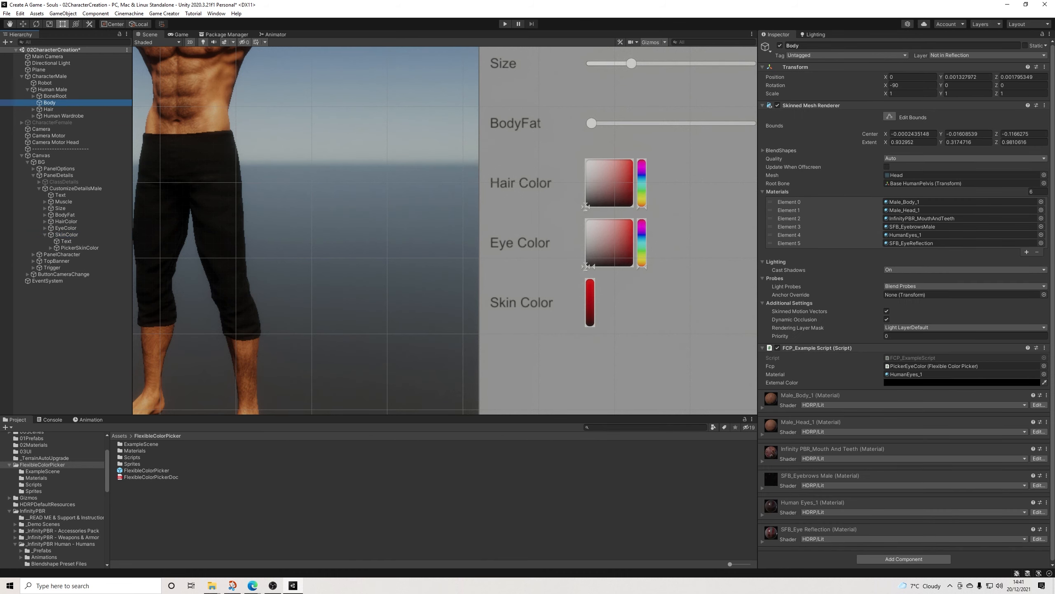
left_click(811, 105)
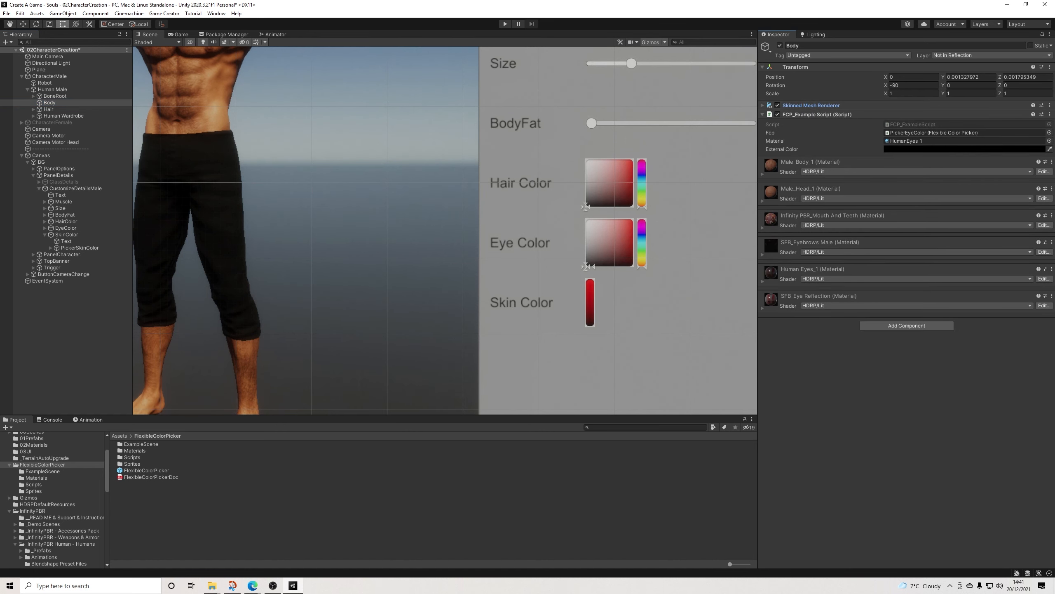
left_click(43, 471)
left_click_drag(147, 463, 893, 375)
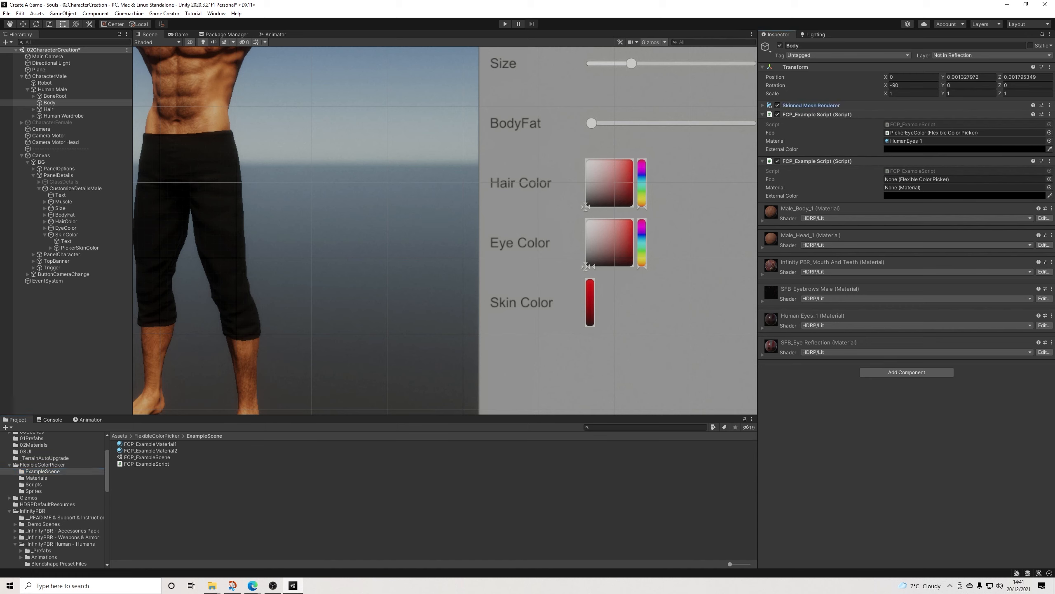
left_click(42, 471)
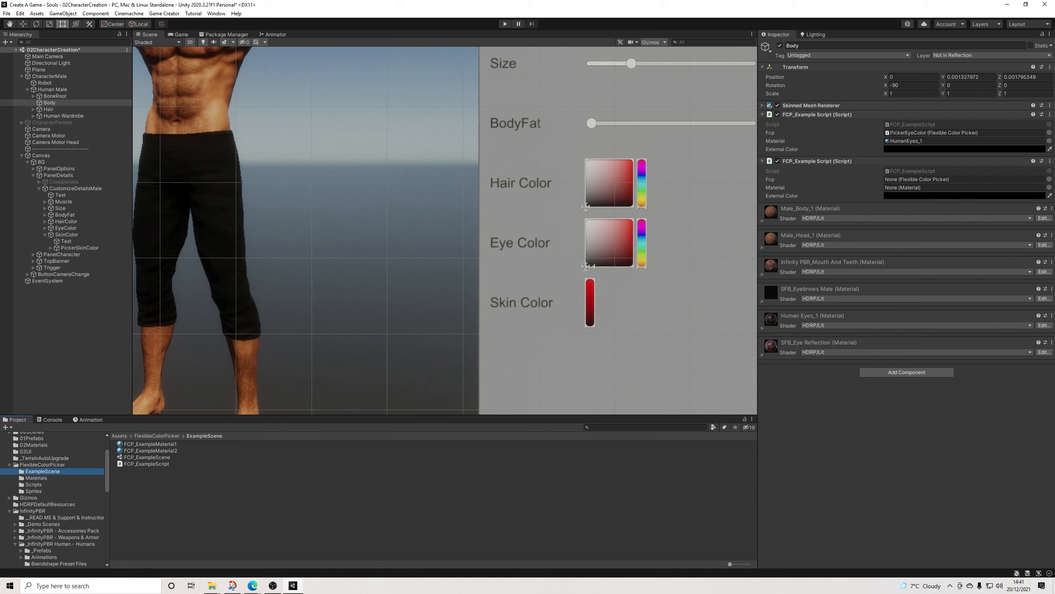
left_click_drag(147, 464, 885, 441)
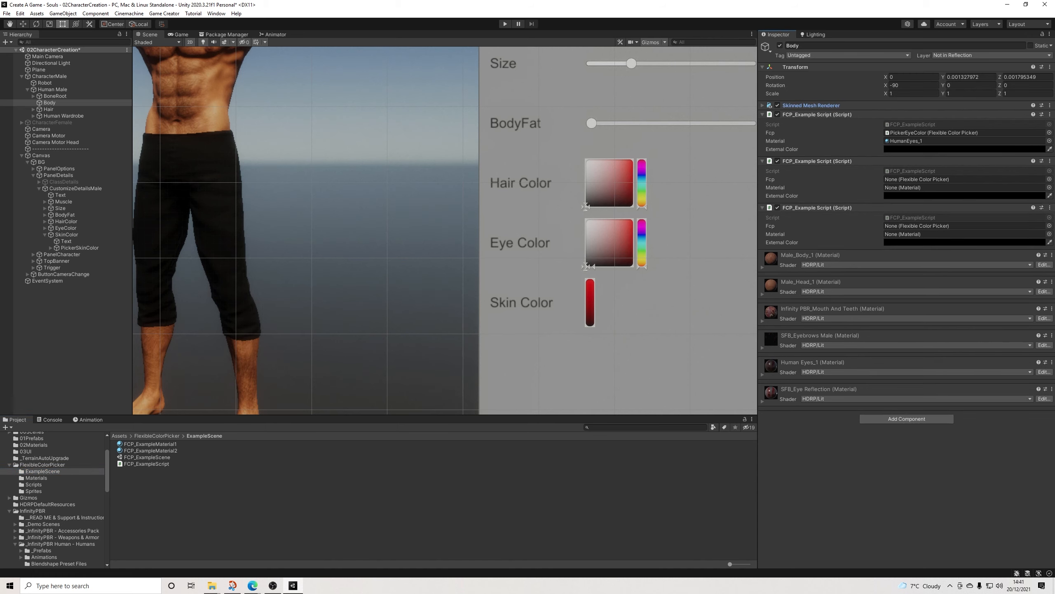
Step: Locate the Male_Body_1 material among the project assets and assign it as the Material of the second FCP_ExampleScript
left_click(762, 268)
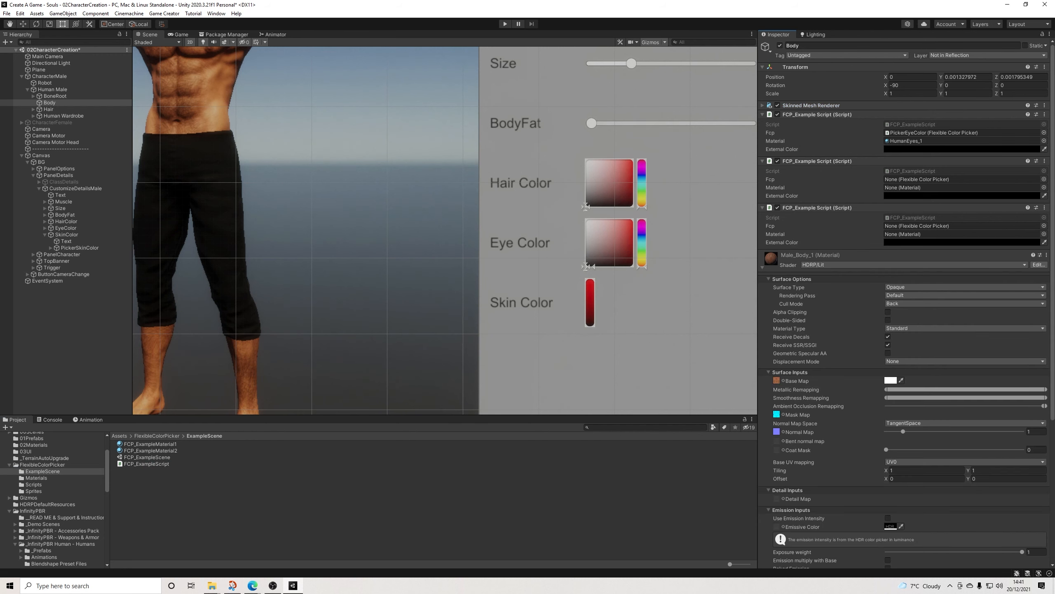
left_click(762, 267)
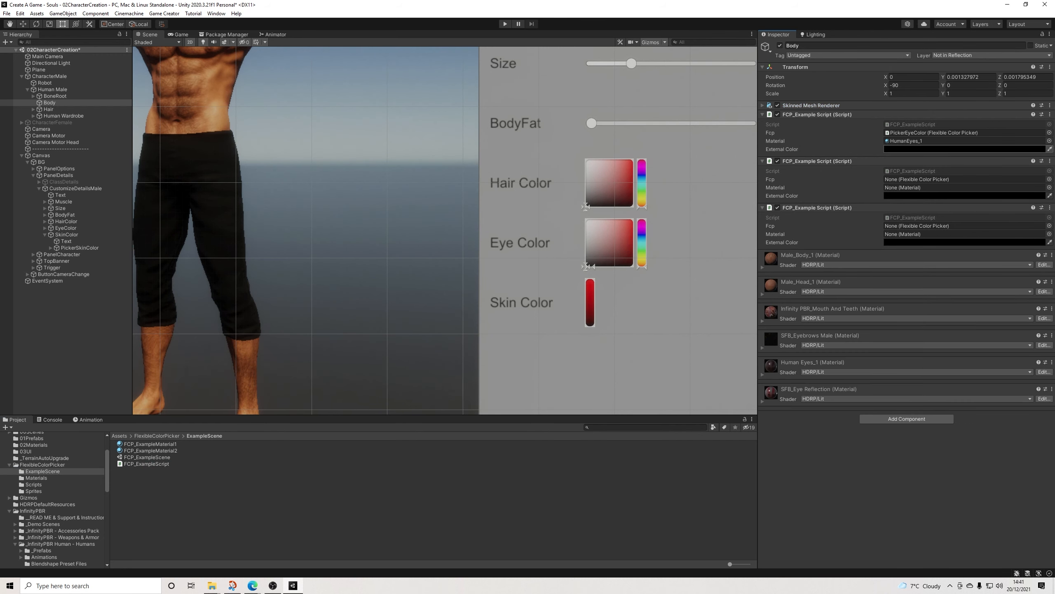
left_click(907, 141)
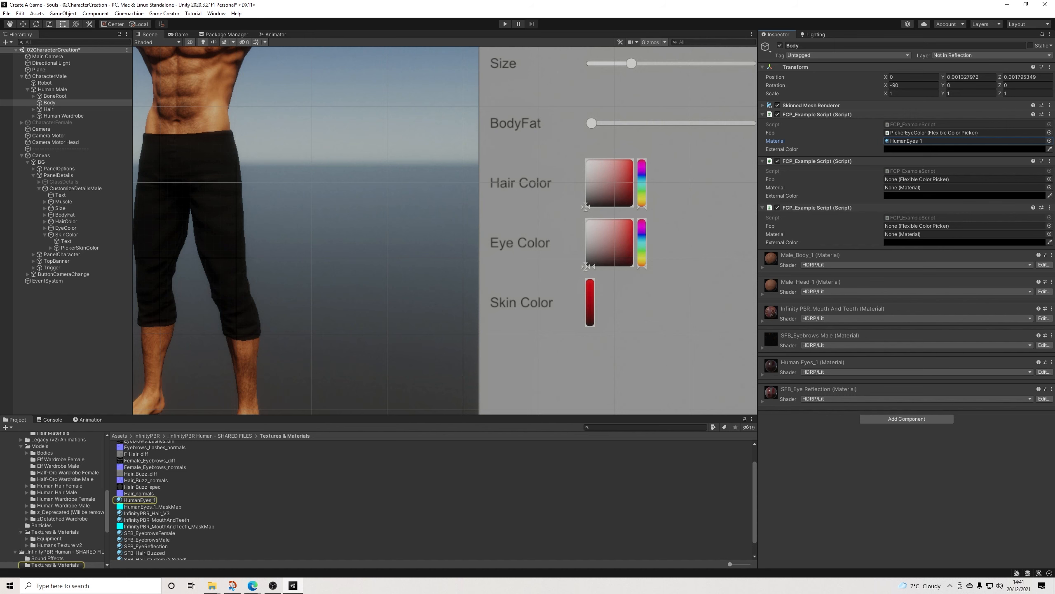
scroll(432, 499, "up", 1)
scroll(432, 500, "down", 2)
scroll(432, 500, "up", 1)
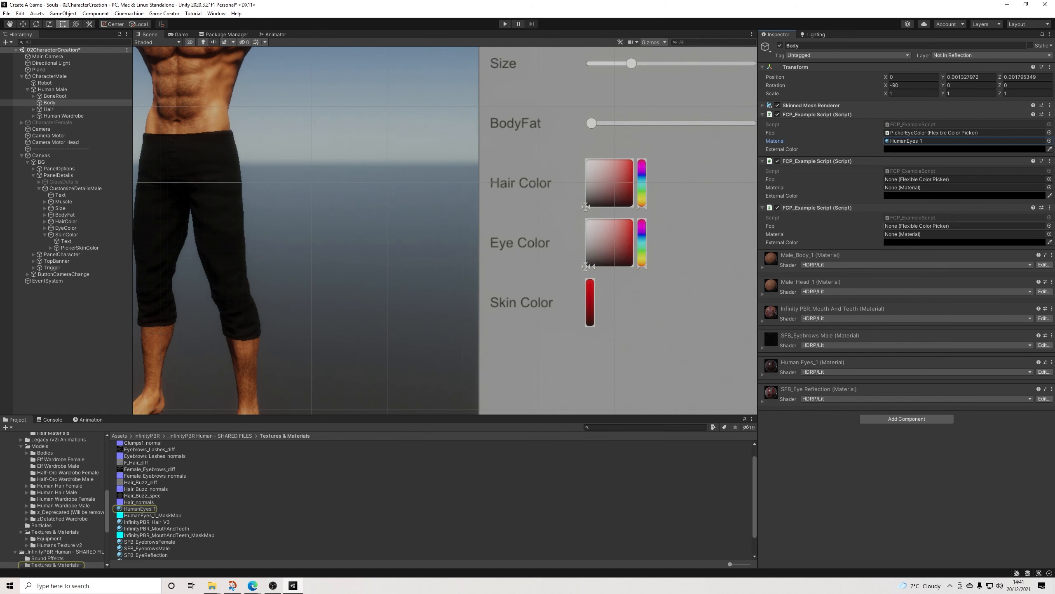
left_click(811, 105)
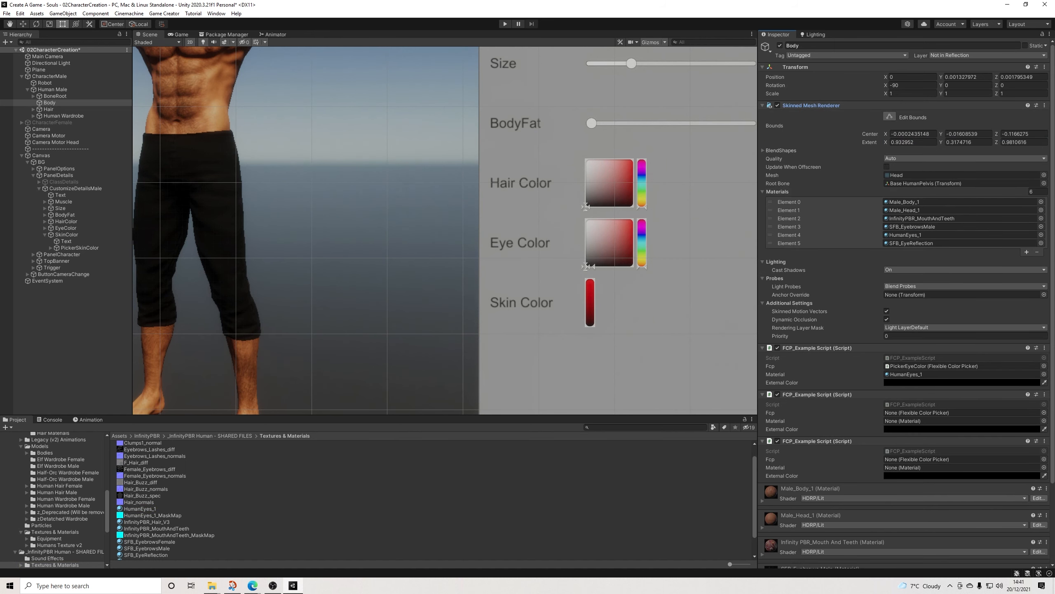
left_click(914, 202)
left_click(811, 106)
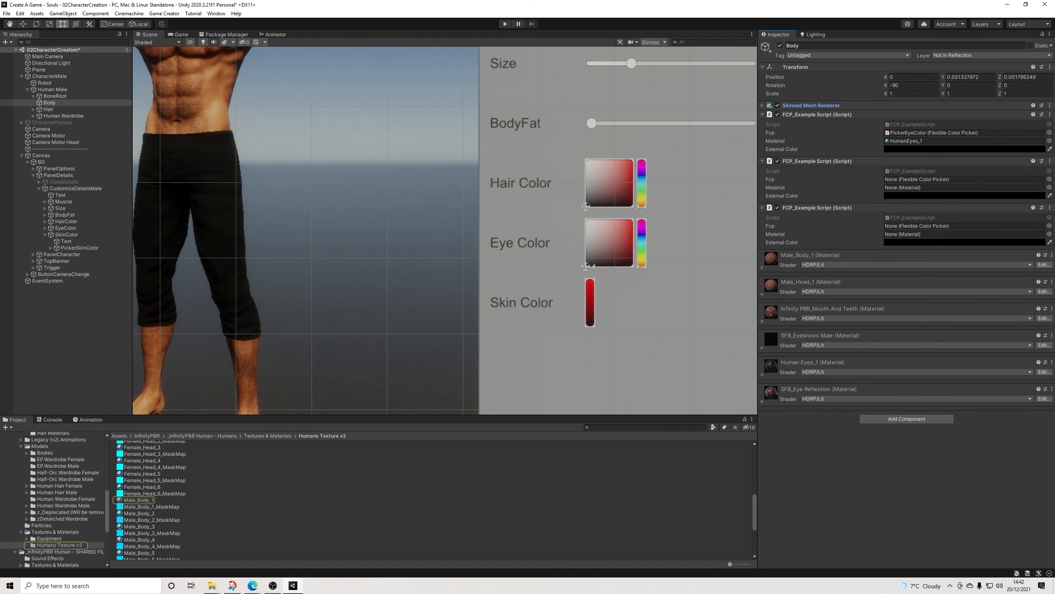
left_click_drag(920, 180, 919, 188)
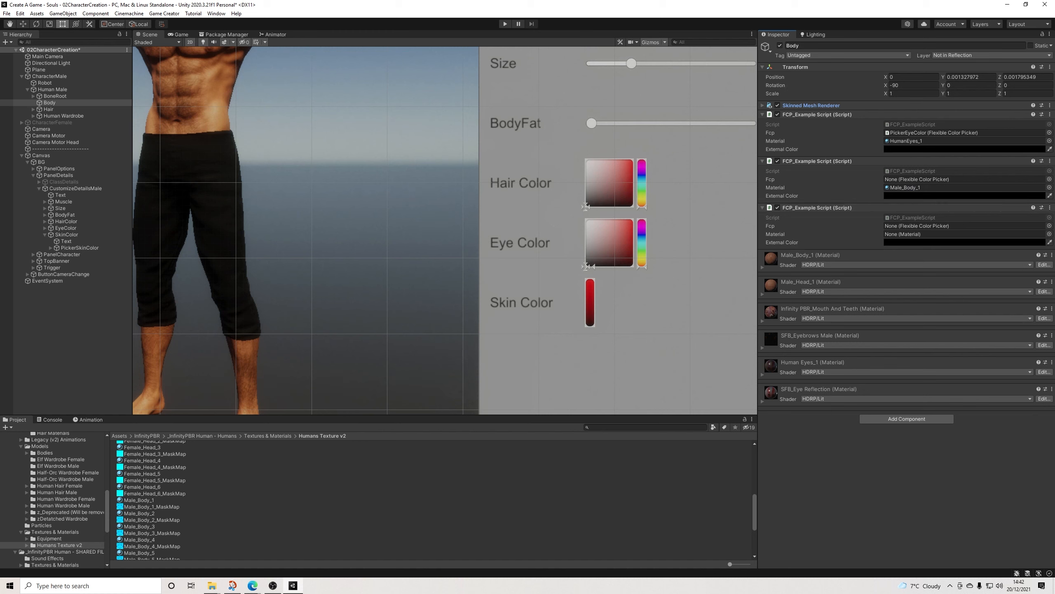
Step: Assign the Male_Head_1 material as the Material of the third FCP_ExampleScript on Body
scroll(432, 499, "down", 3)
left_click_drag(139, 530, 956, 234)
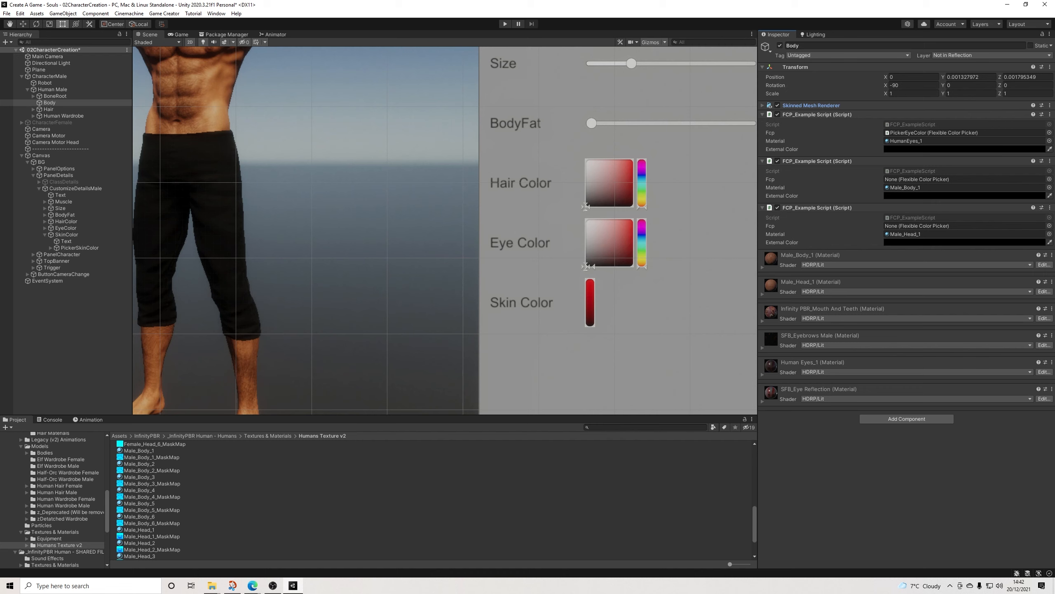
scroll(432, 499, "down", 3)
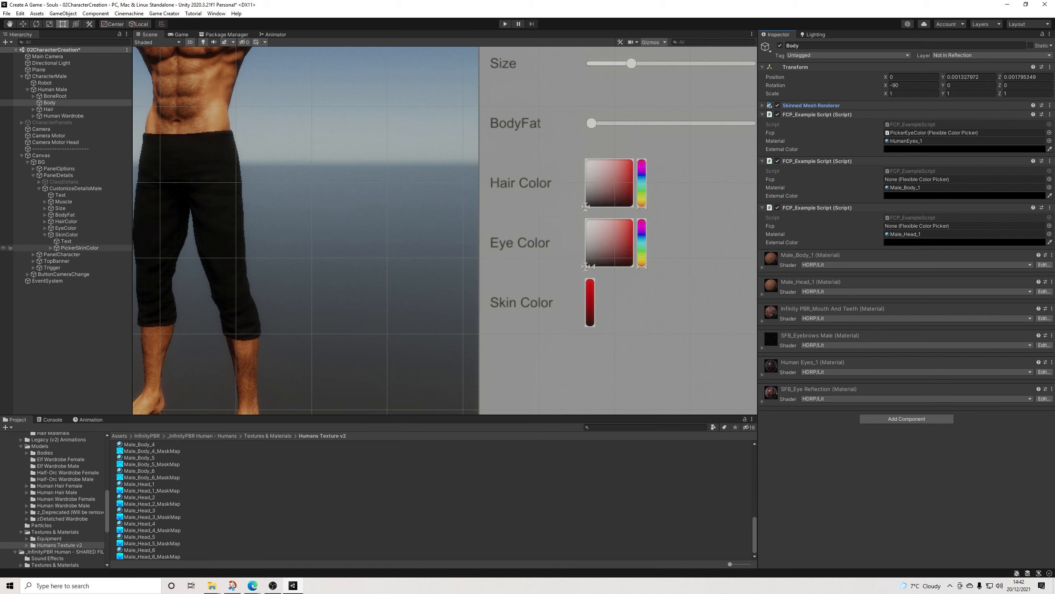
Step: Assign PickerSkinColor as the Fcp of the FCP_ExampleScript components using the Male_Head_1 and Male_Body_1 materials on Body
left_click_drag(80, 248, 921, 226)
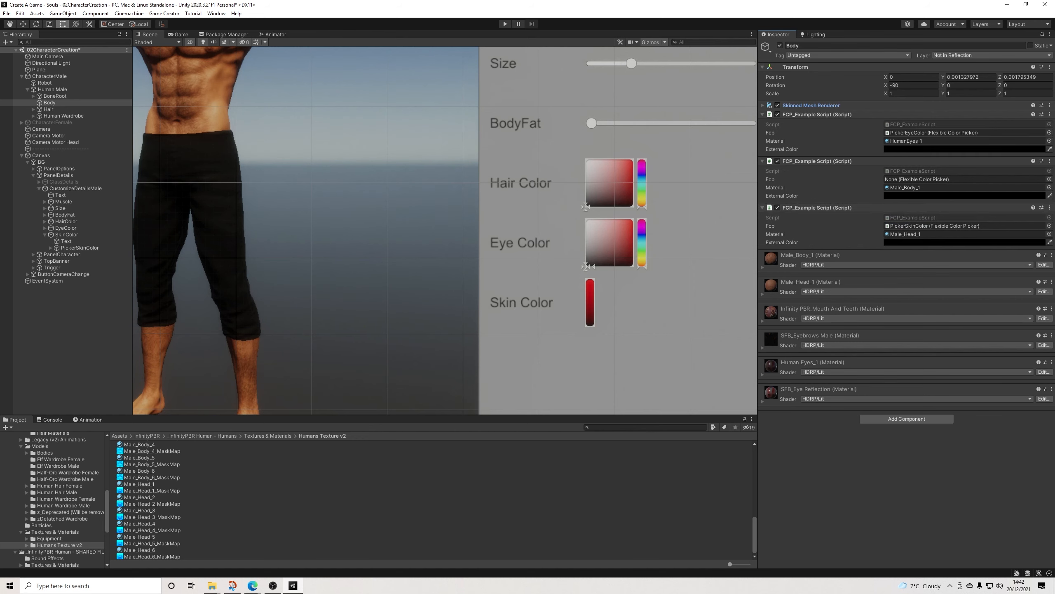
left_click_drag(80, 248, 920, 179)
key("f")
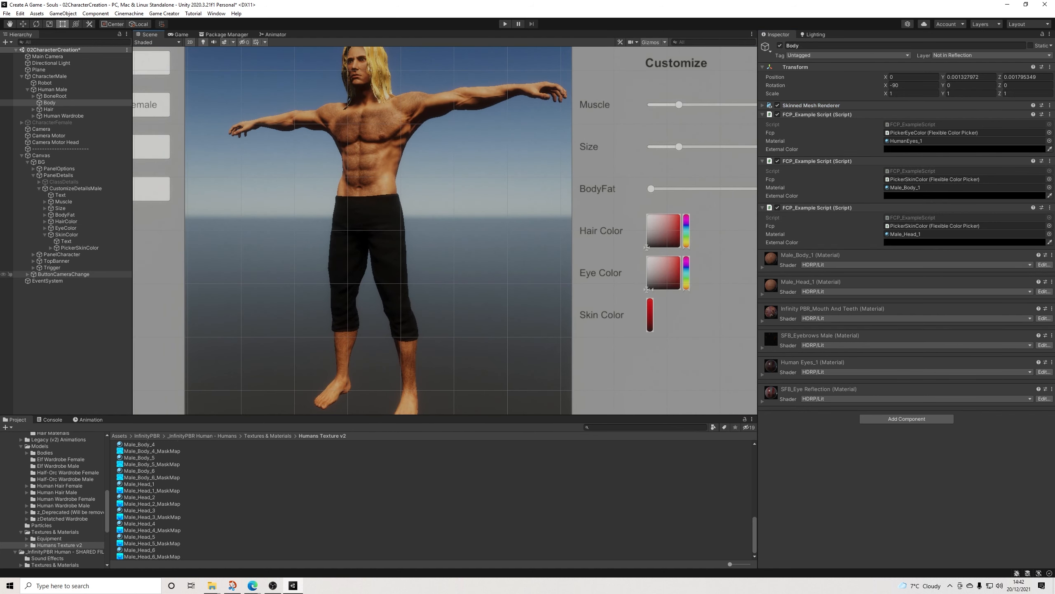
Step: In Conditions (1) under ButtonCameraChange, set the Assign Bool to Body value to true in the first clause and false in the second
left_click(63, 274)
left_click(28, 274)
left_click(58, 294)
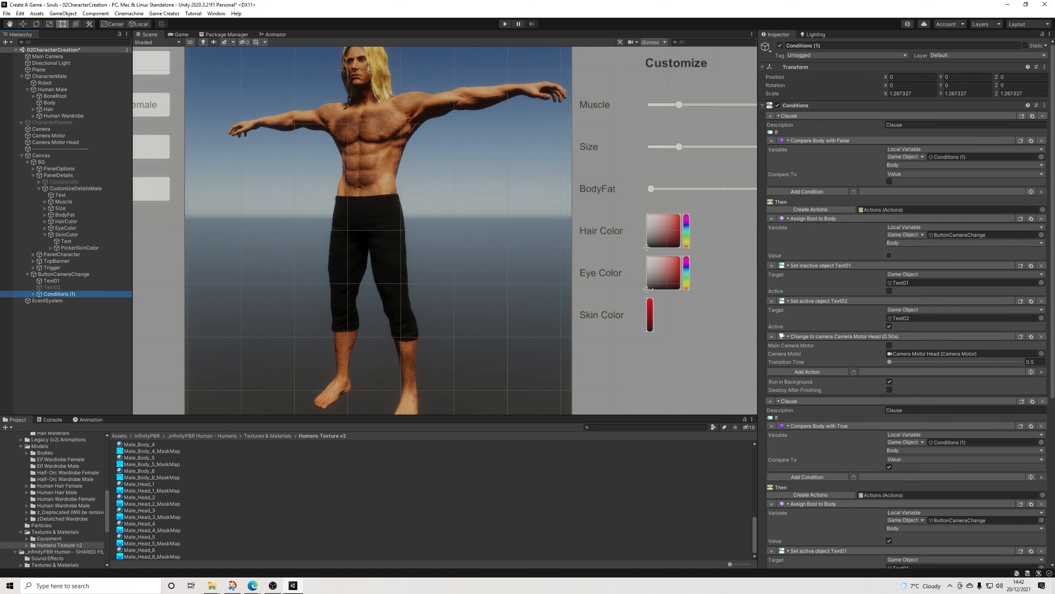
left_click(889, 255)
Step: Run the scene and test the Skin Color picker by darkening the male character's skin through several shades and lightening it again
left_click(505, 24)
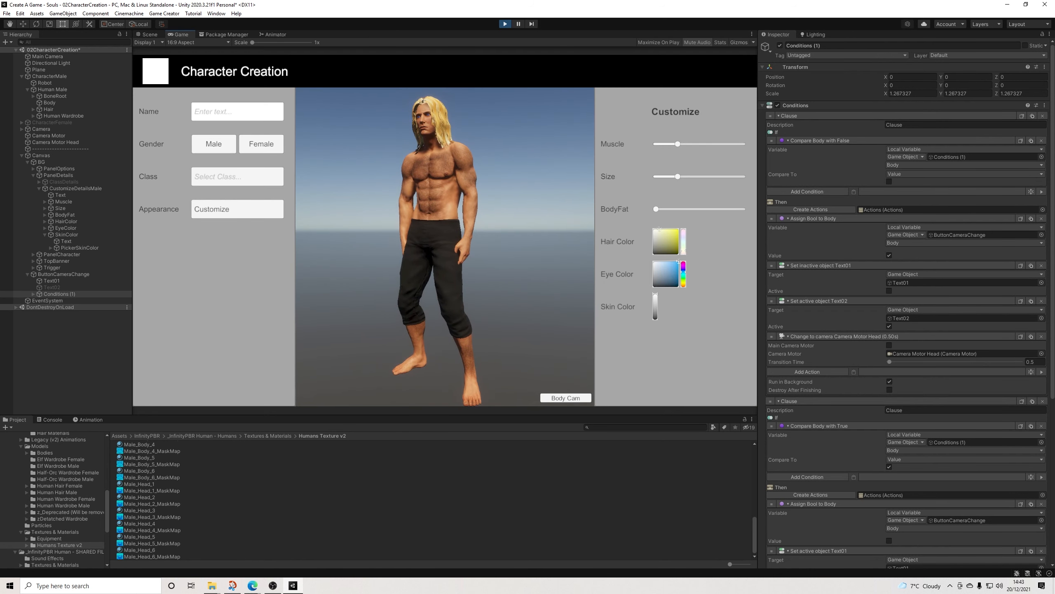
left_click_drag(655, 296, 655, 310)
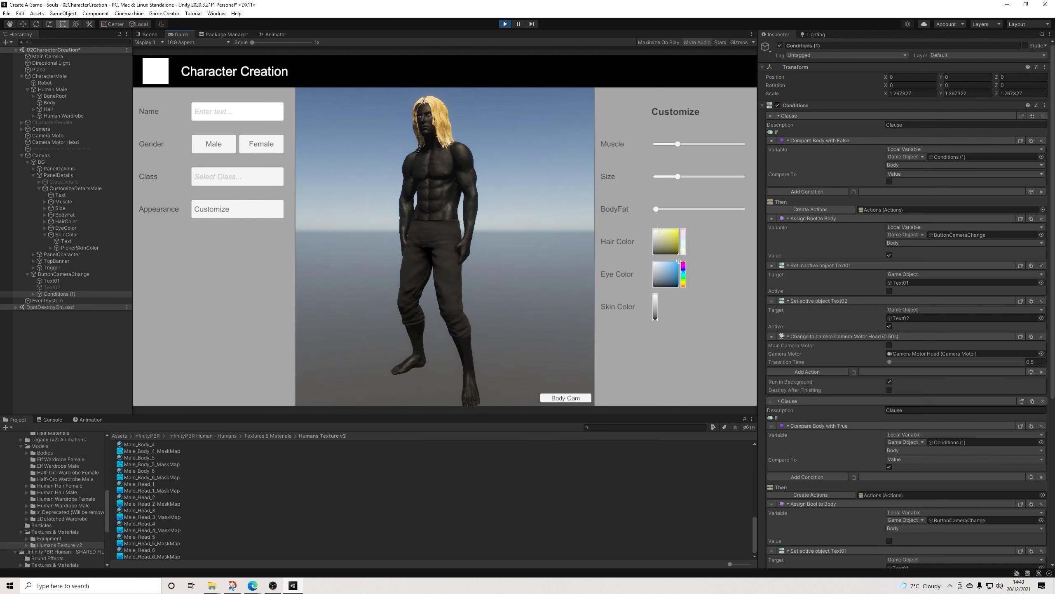
left_click_drag(655, 320, 655, 315)
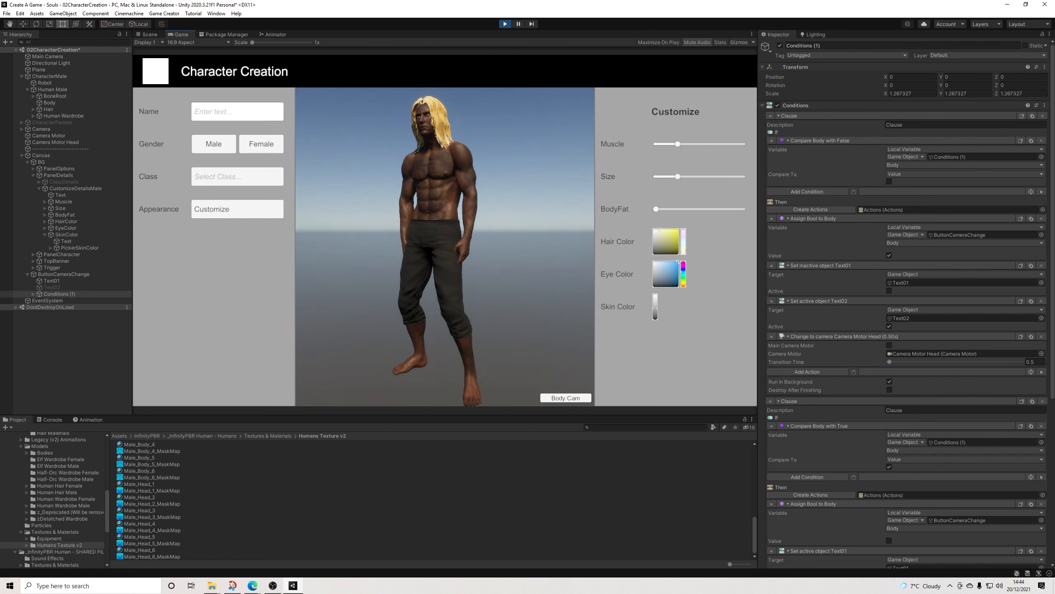
left_click_drag(655, 308, 655, 307)
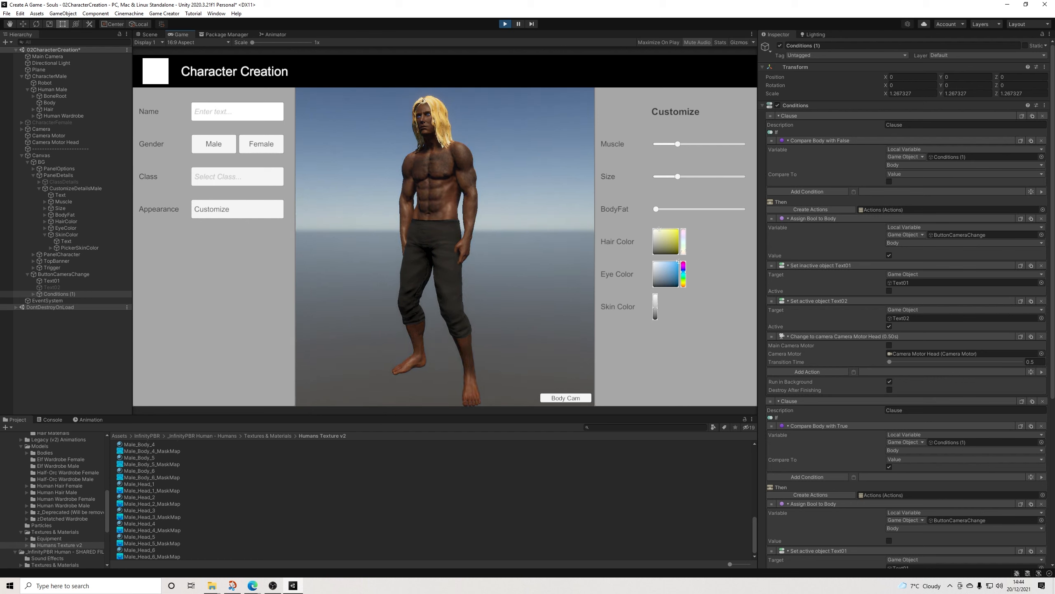
left_click_drag(655, 310, 655, 303)
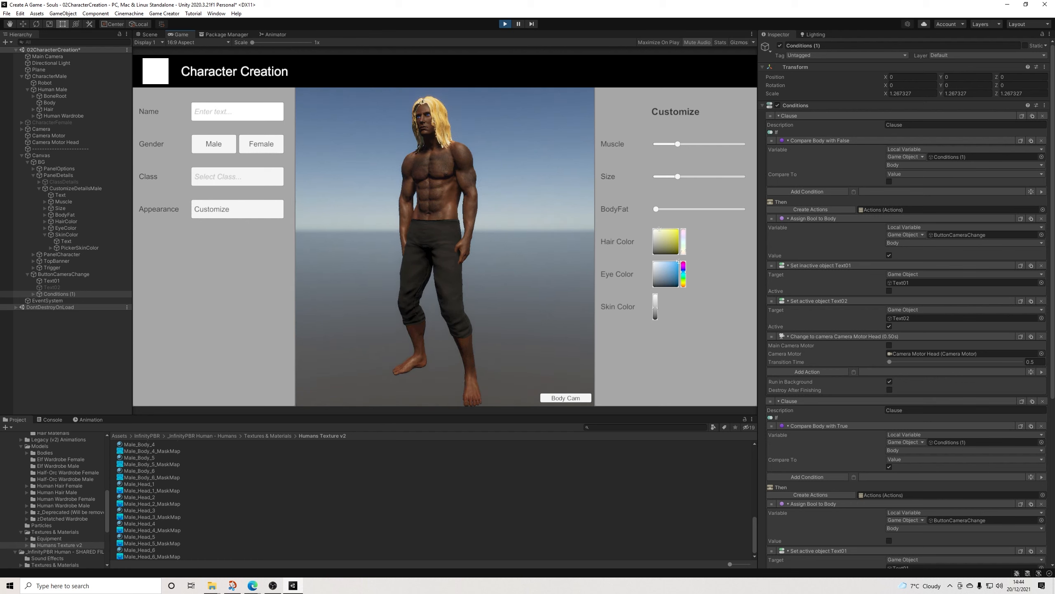
left_click_drag(655, 307, 655, 295)
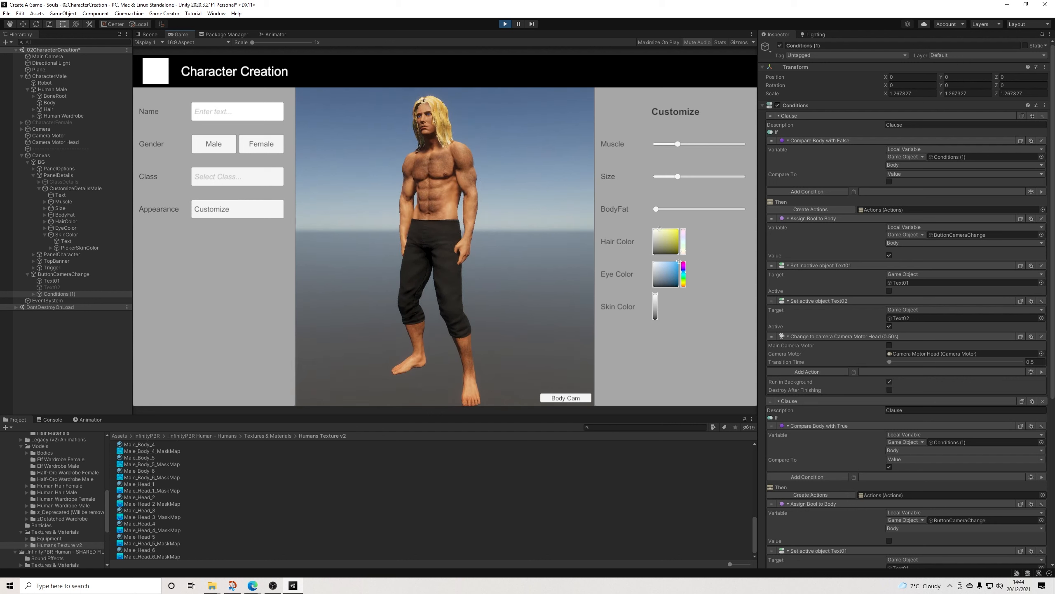
Step: Switch to the head close-up camera and test the customization controls, including green eyes, darker skin and black hair
left_click(566, 398)
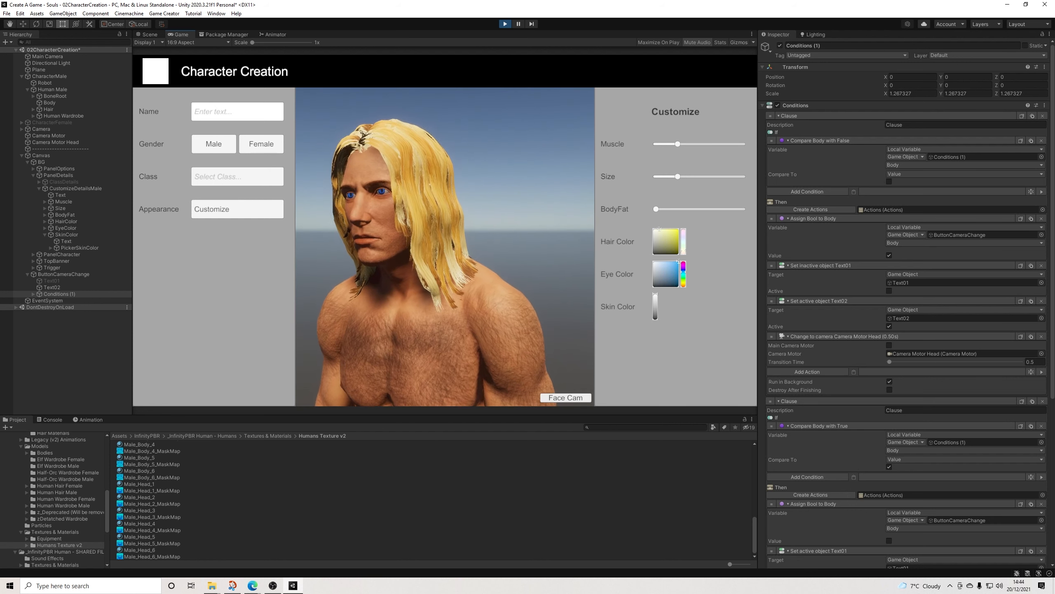
left_click_drag(684, 272, 655, 304)
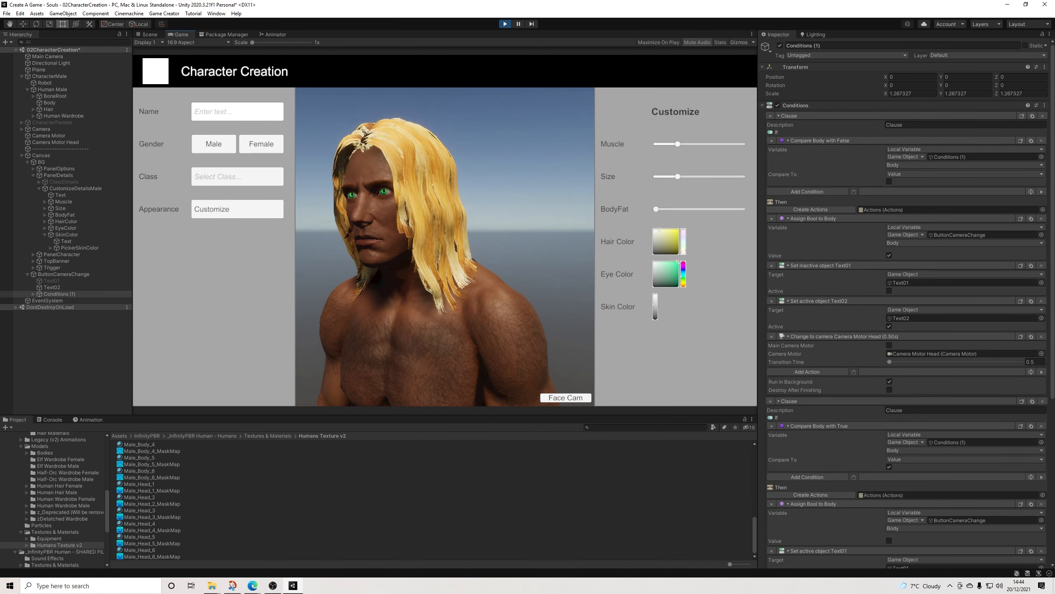
mouse_move(677, 144)
left_mouse_down()
mouse_move(743, 144)
mouse_move(663, 144)
mouse_move(695, 144)
mouse_move(676, 144)
left_mouse_up()
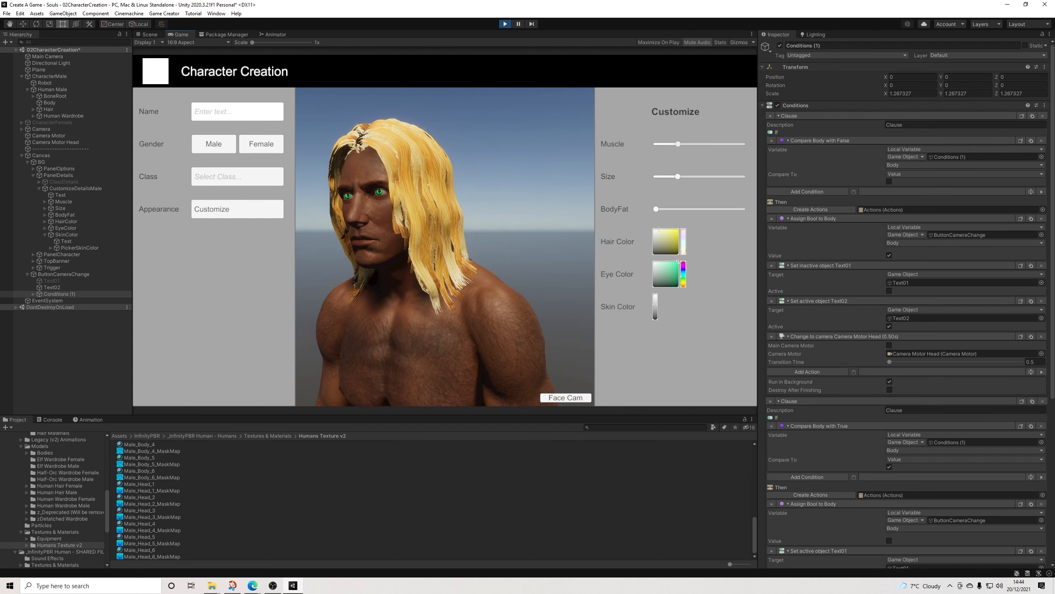
left_click_drag(659, 229, 653, 254)
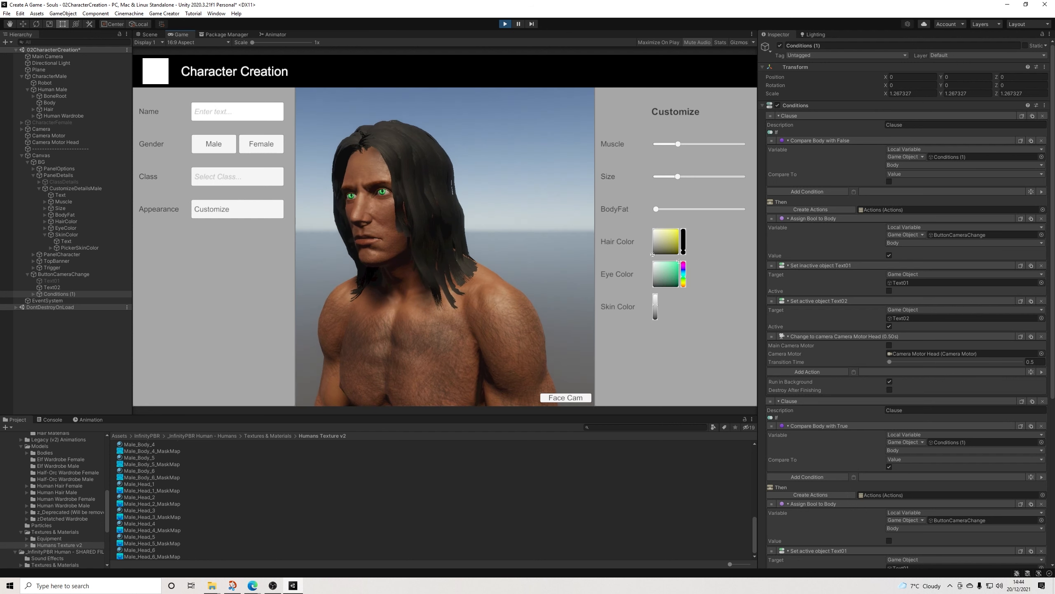
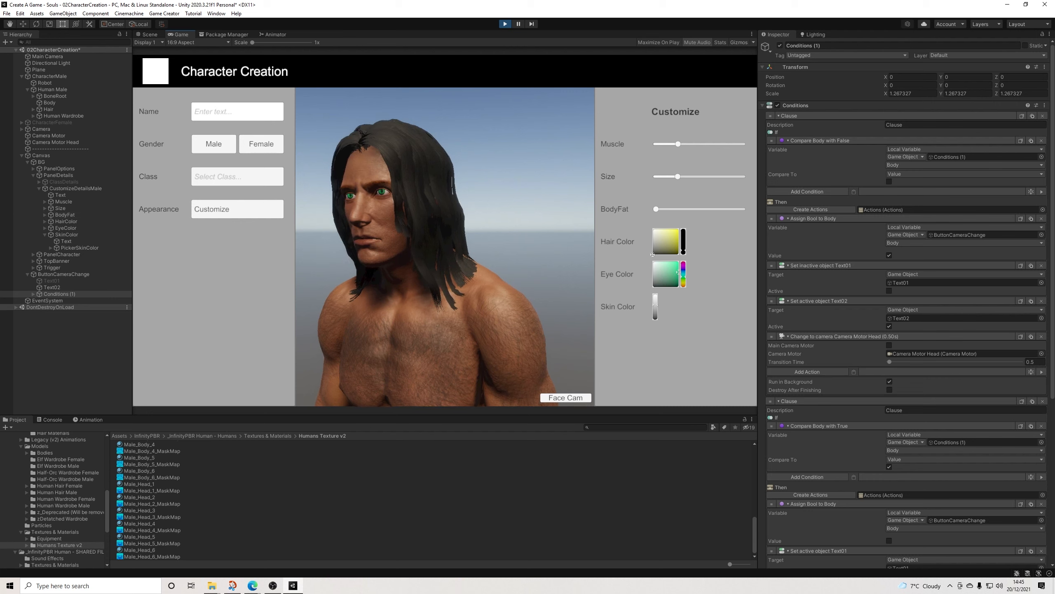
Step: Test the camera button by switching between the face and body views, and stop the running scene
left_click(566, 398)
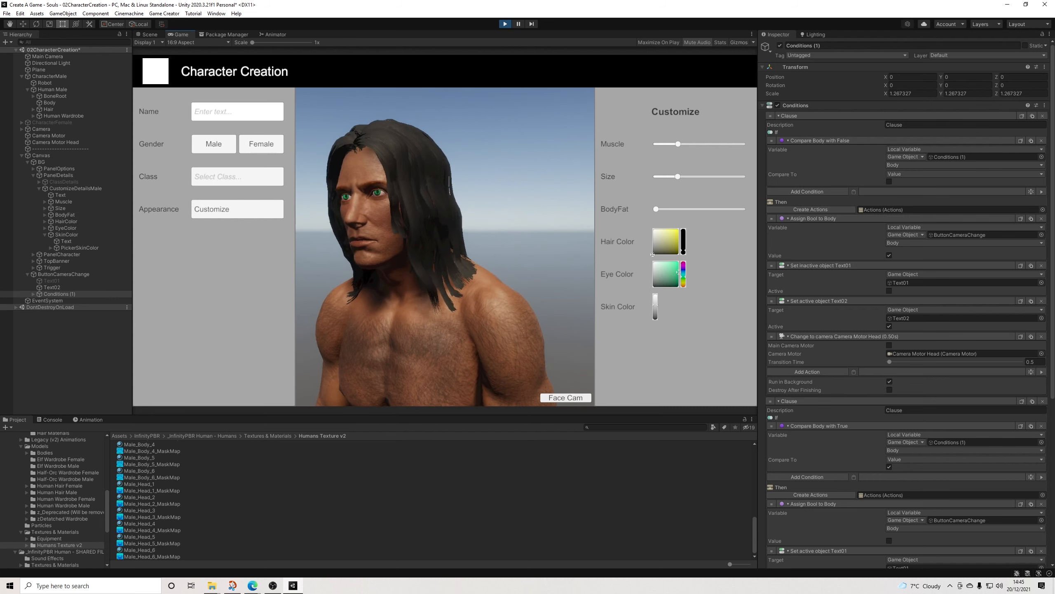
left_click(566, 398)
left_click(566, 397)
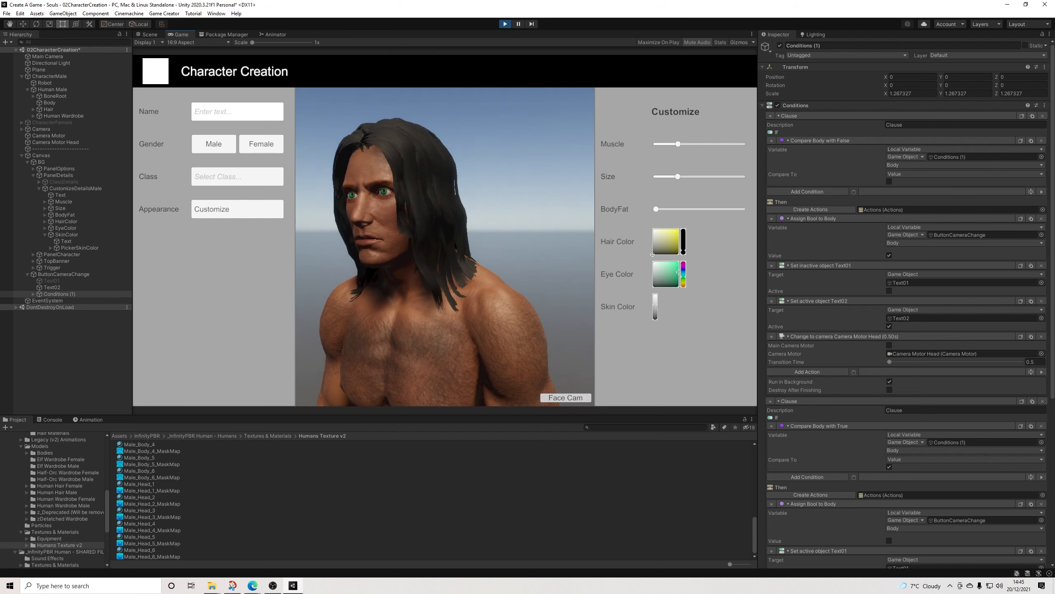
key("ctrl+p")
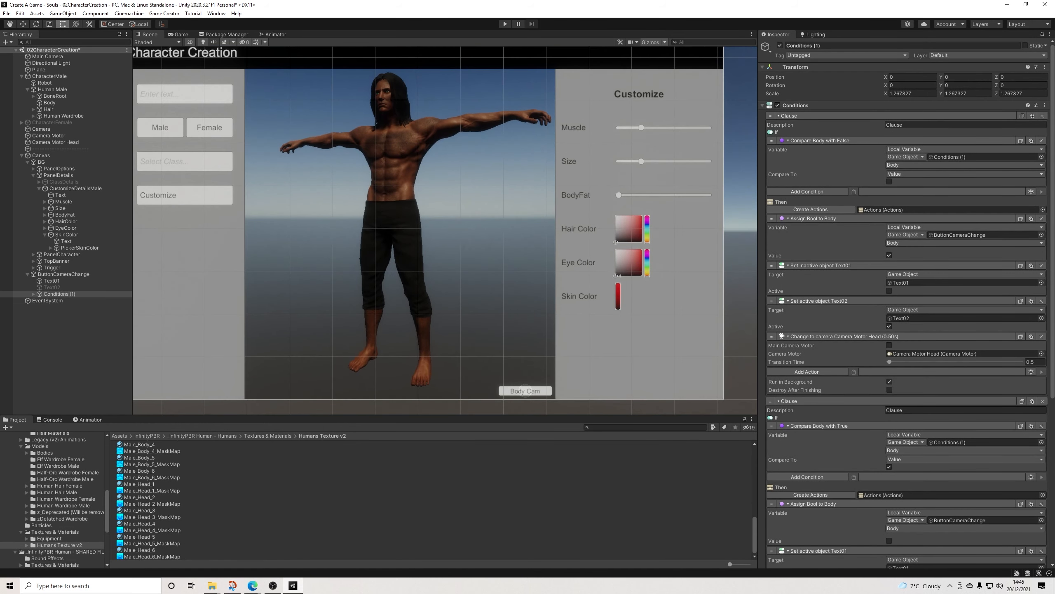
Step: Duplicate the CustomizeDetailsMale object under PanelDetails and rename the copy as CustomizeDetailsFemale
scroll(444, 232, "down", 2)
middle_click_drag(444, 231, 487, 244)
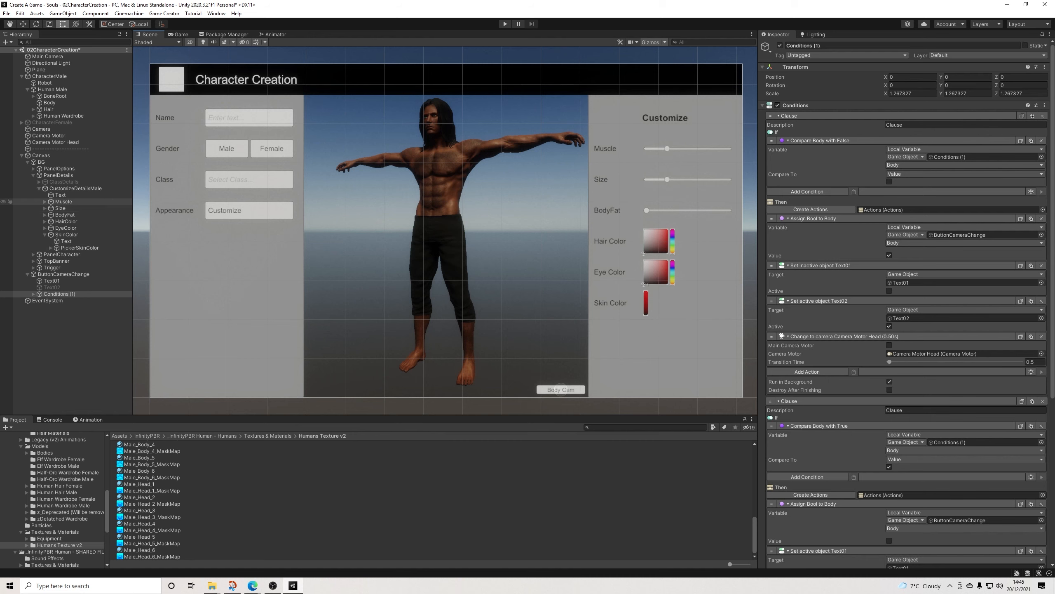
left_click(75, 188)
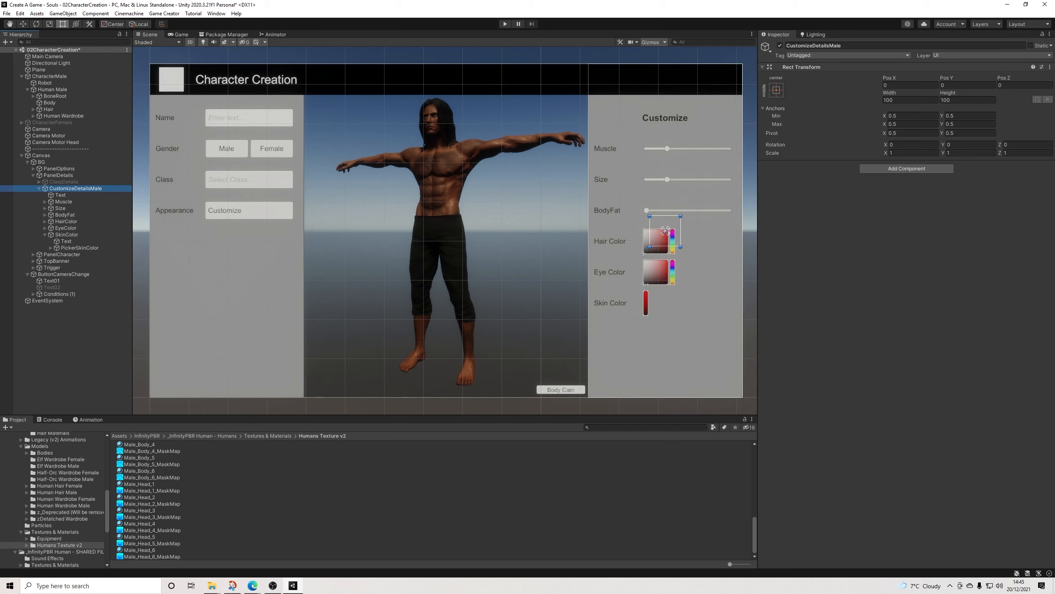
left_click(40, 189)
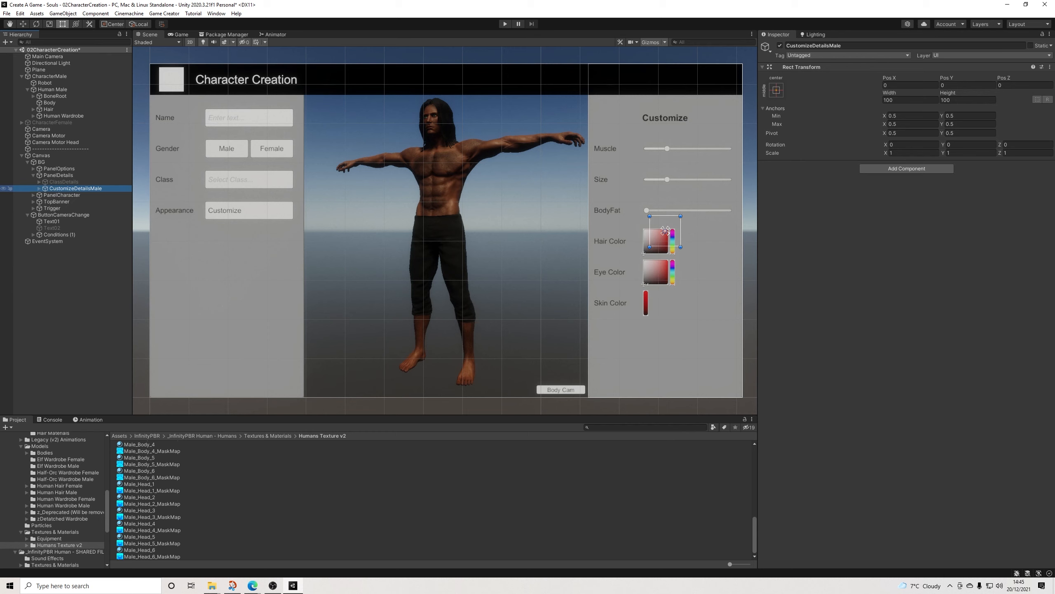
key("ctrl+d")
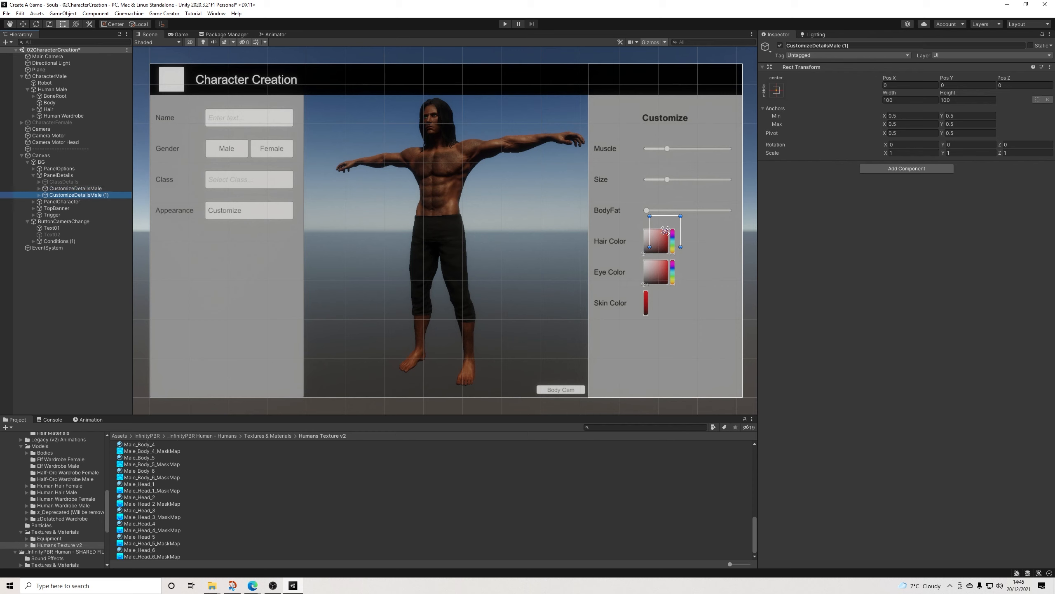
left_click(850, 46)
left_click_drag(830, 46, 851, 46)
type("Female#")
key("BackSpace")
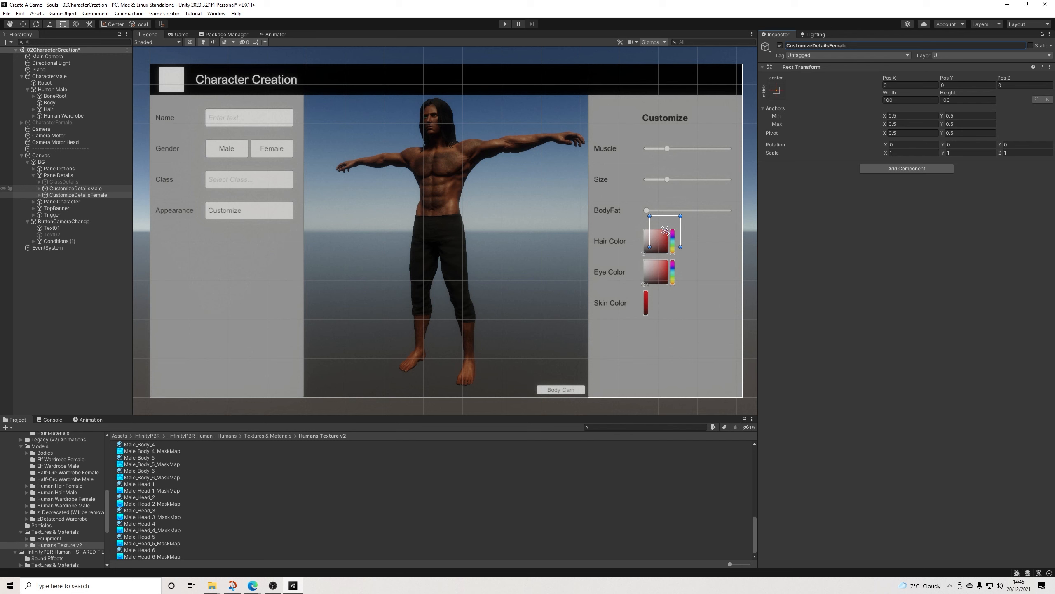
Step: Add a Variable GameObject condition to the first clause of the Conditions object under ButtonCustomize
left_click(245, 211)
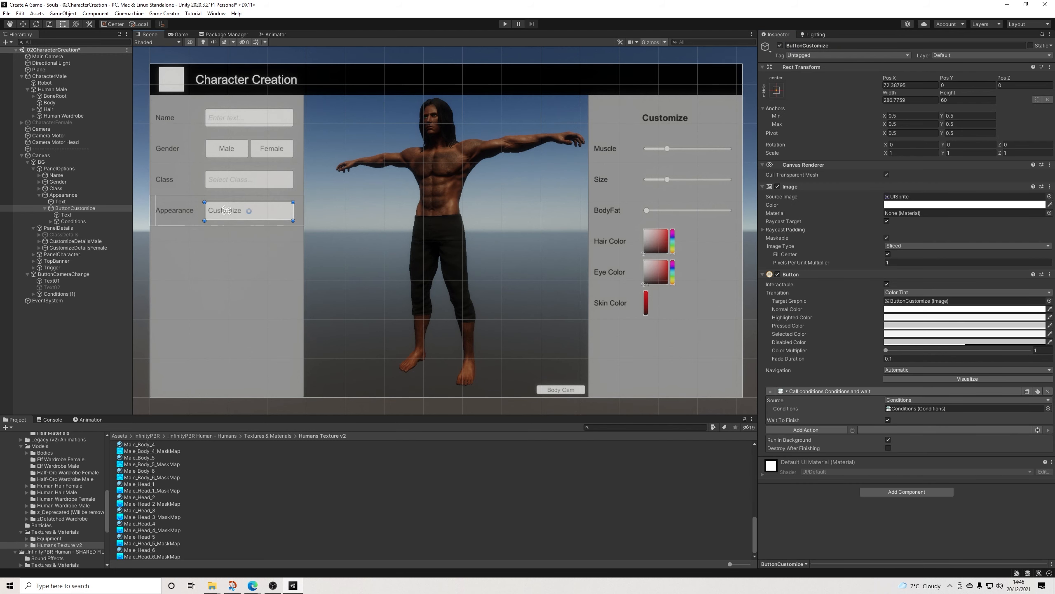
left_click(73, 221)
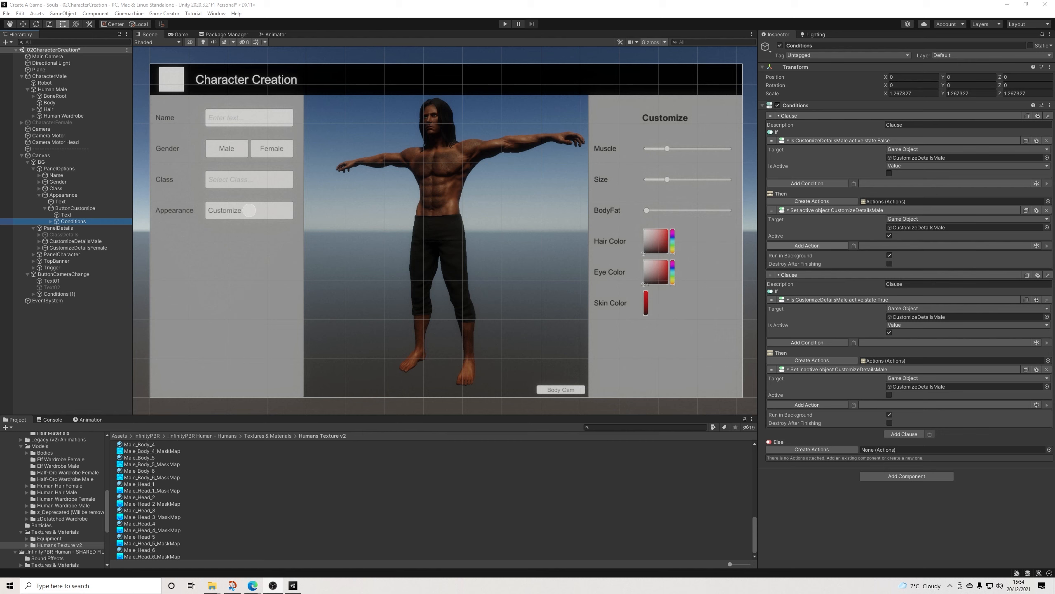
left_click(807, 246)
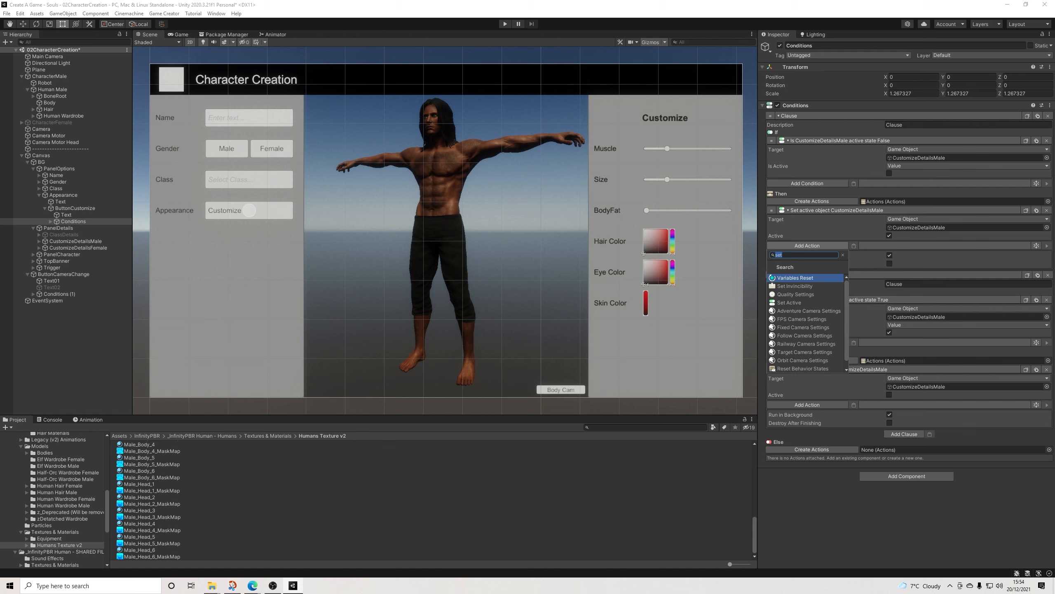
key("BackSpace")
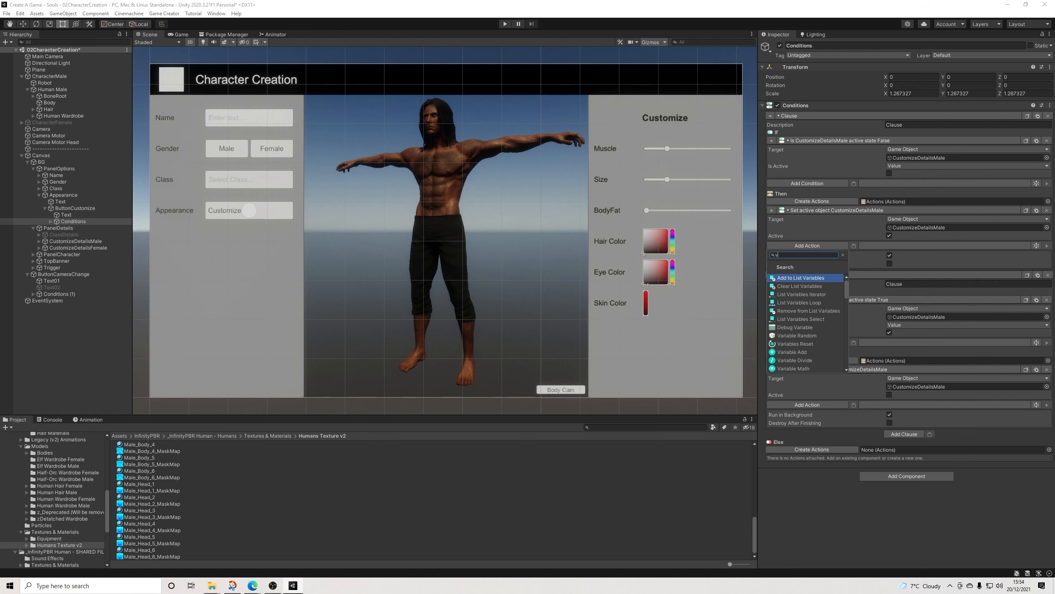
left_click(807, 183)
type("var")
key("Down")
key("Down")
key("Down")
key("Down")
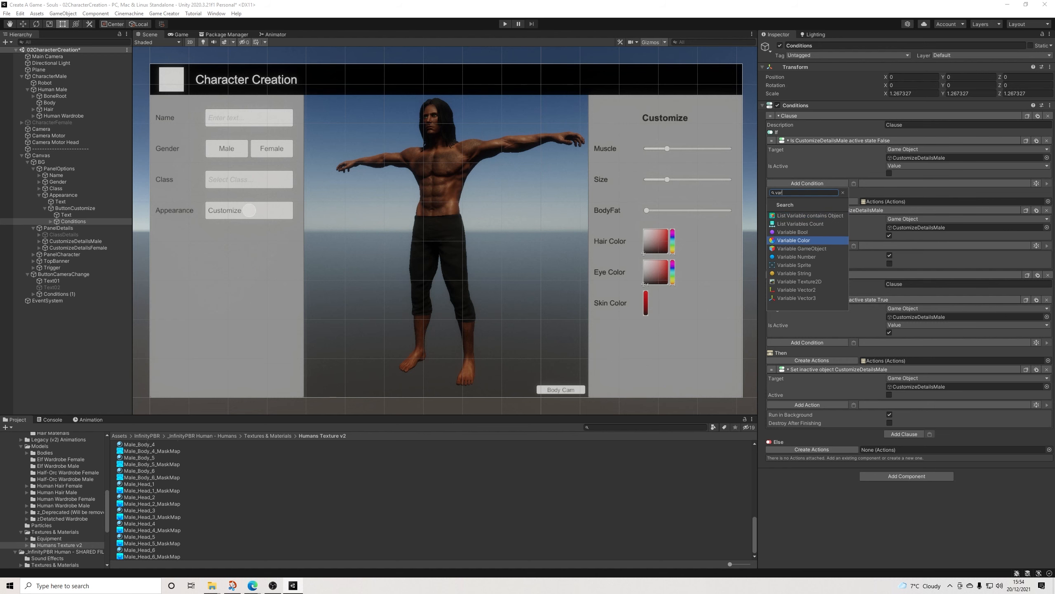
key("Return")
Step: Make the new condition compare the global variable Gender with the Human Male prefab from 01Prefabs
left_click(967, 200)
left_click(956, 219)
scroll(52, 499, "up", 10)
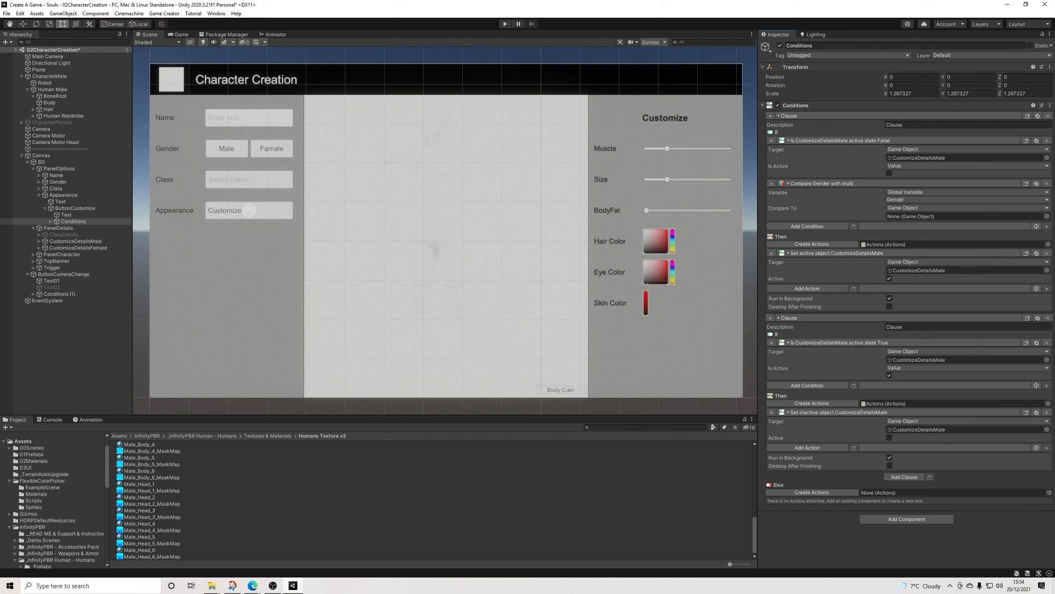
left_click(32, 454)
left_click_drag(139, 450, 964, 216)
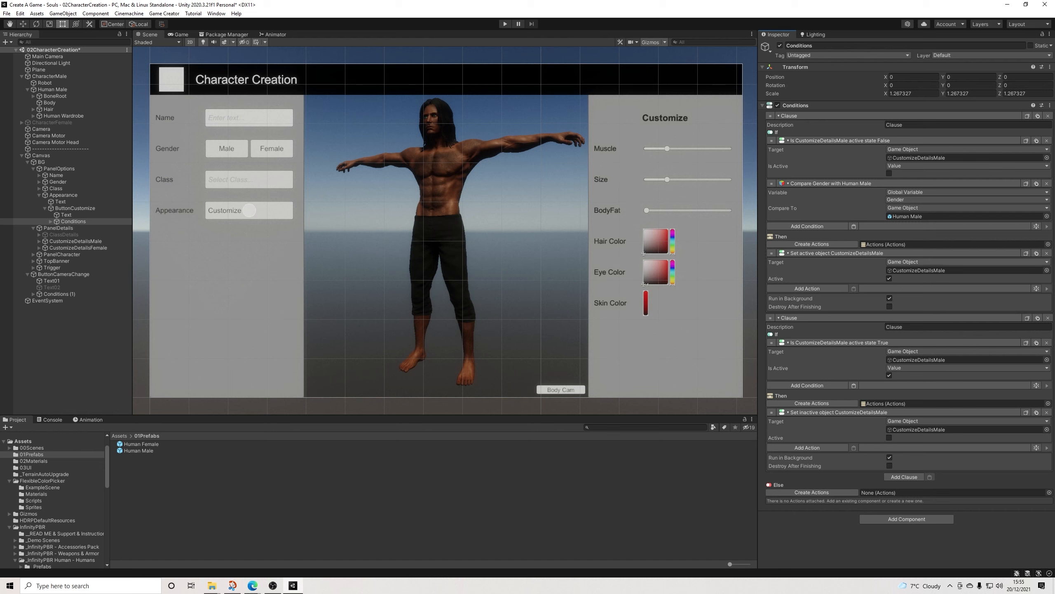
Step: Duplicate the first clause and make the copy compare Gender with the Human Female prefab and activate CustomizeDetailsFemale
left_click(790, 318)
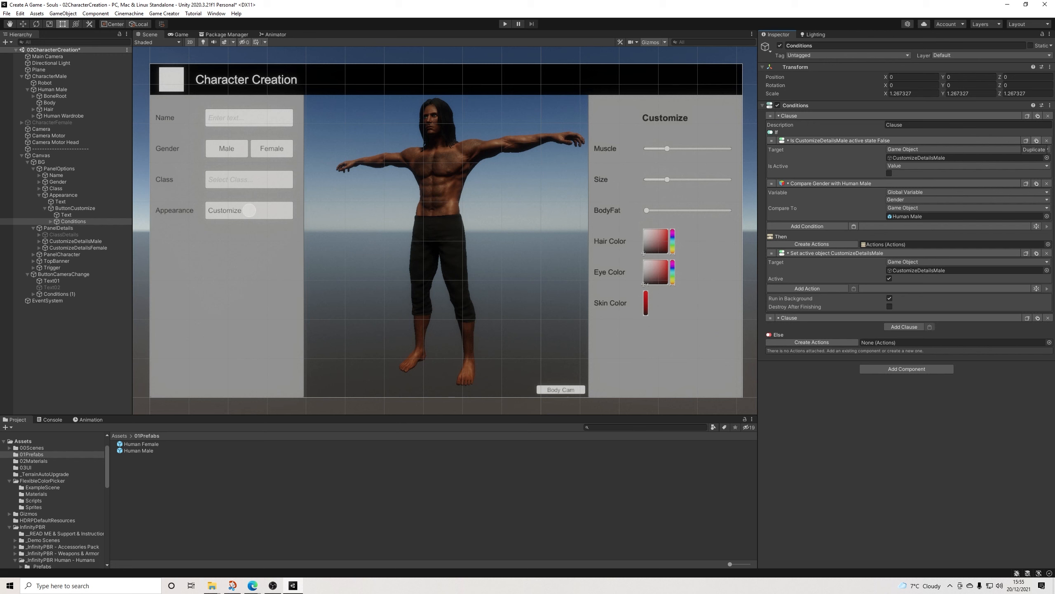
left_click(1027, 116)
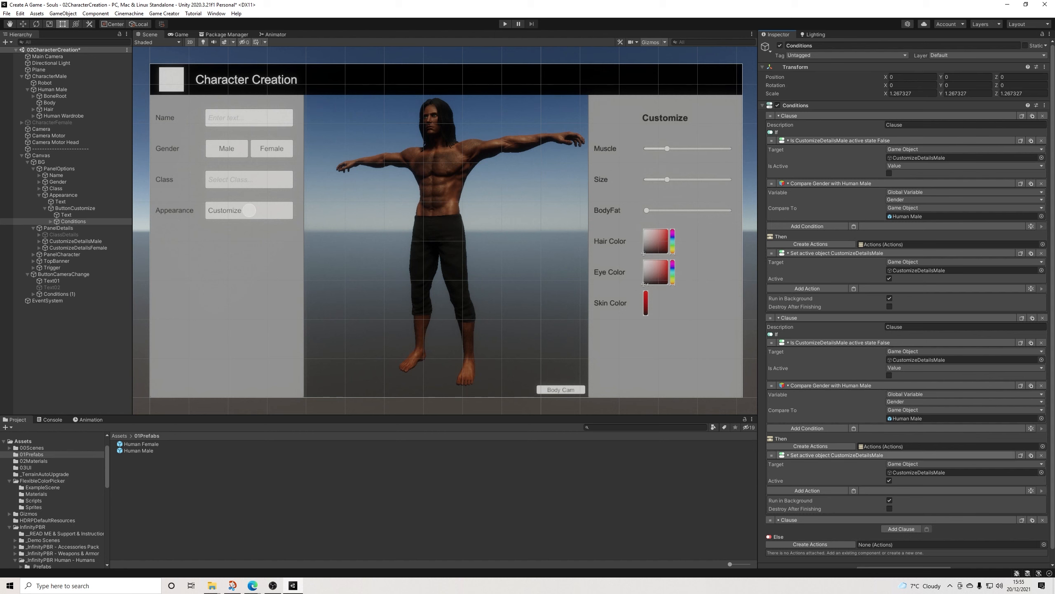
left_click(810, 446)
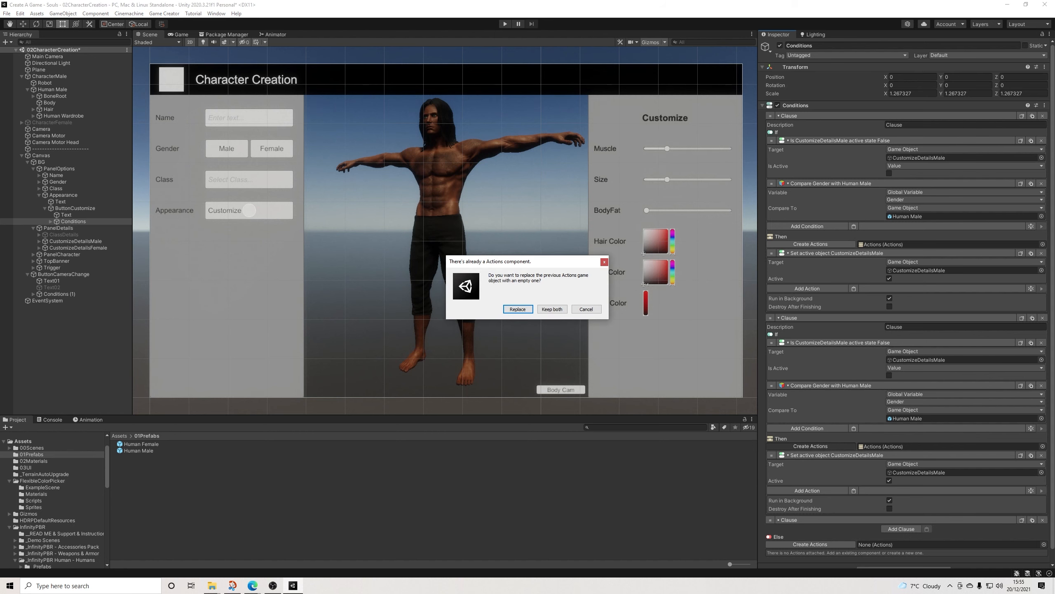
left_click(518, 309)
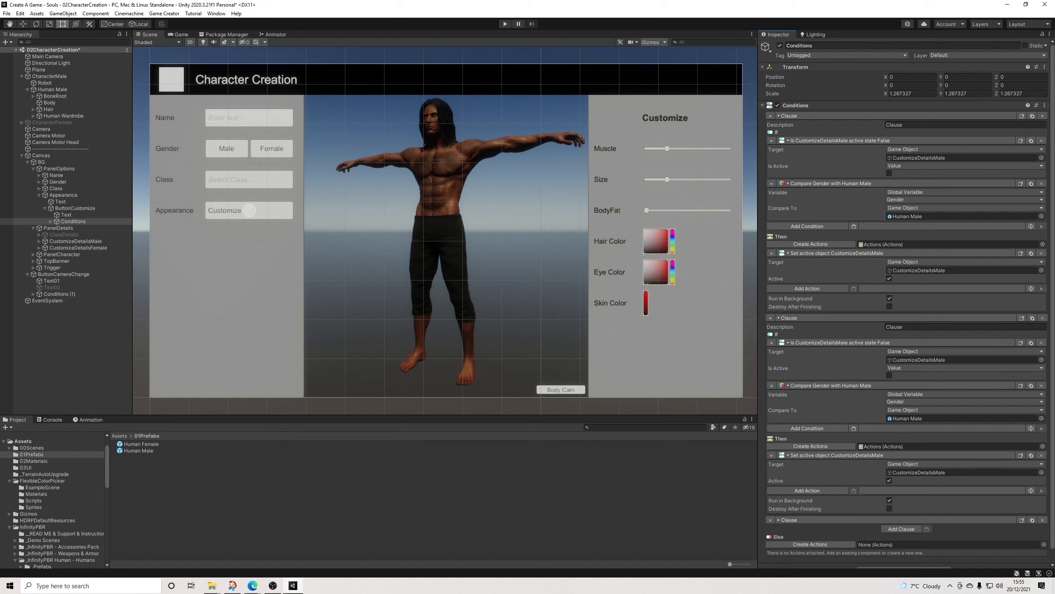
left_click_drag(78, 247, 964, 473)
left_click_drag(139, 444, 964, 418)
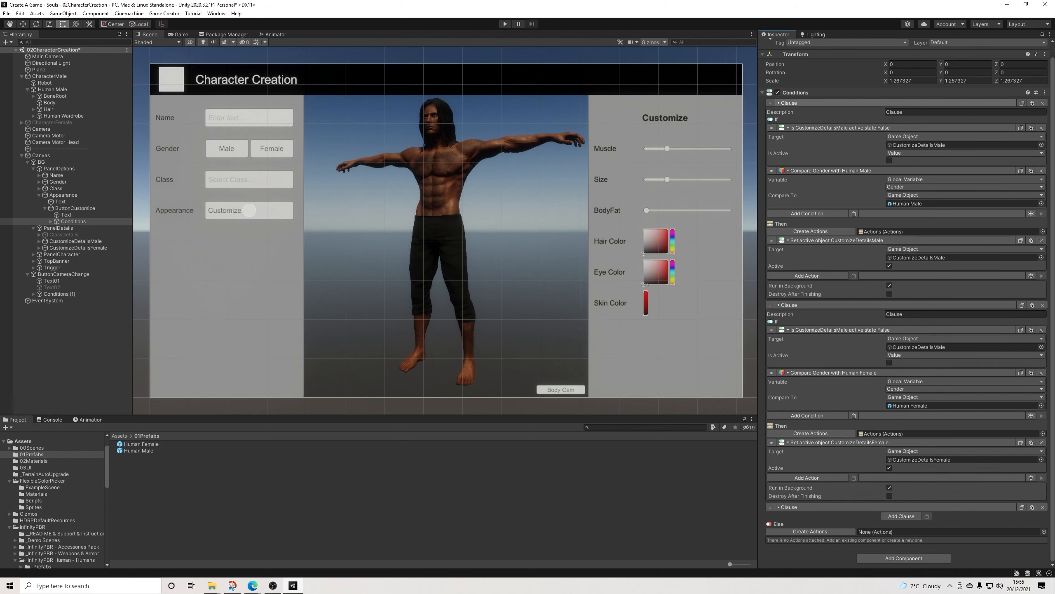
Step: Duplicate the third clause and set the target of the copy's active-state condition to CustomizeDetailsFemale
left_click(779, 116)
left_click(778, 125)
left_click(778, 134)
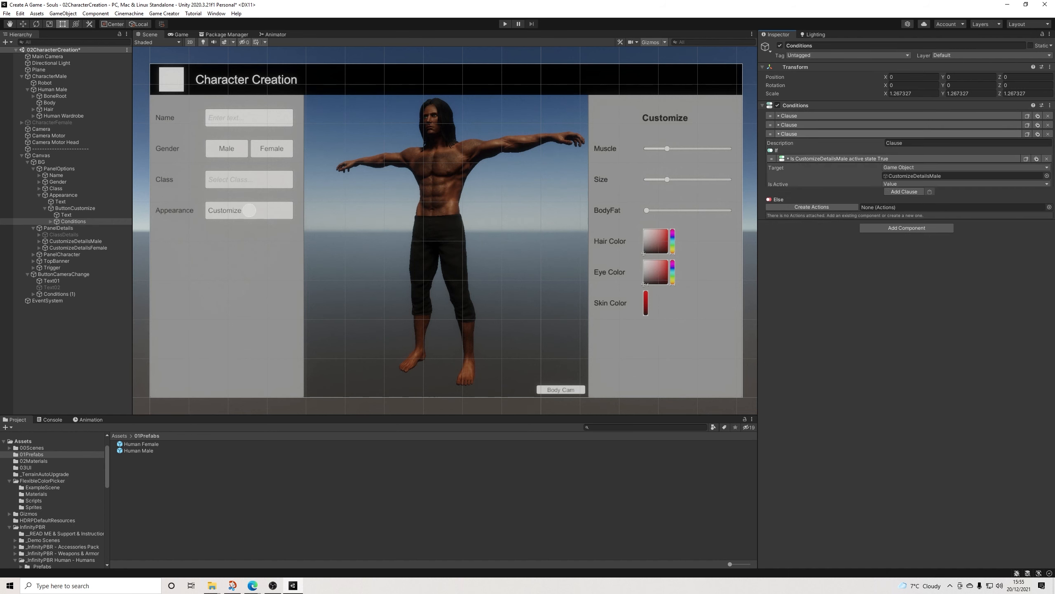
left_click(1037, 134)
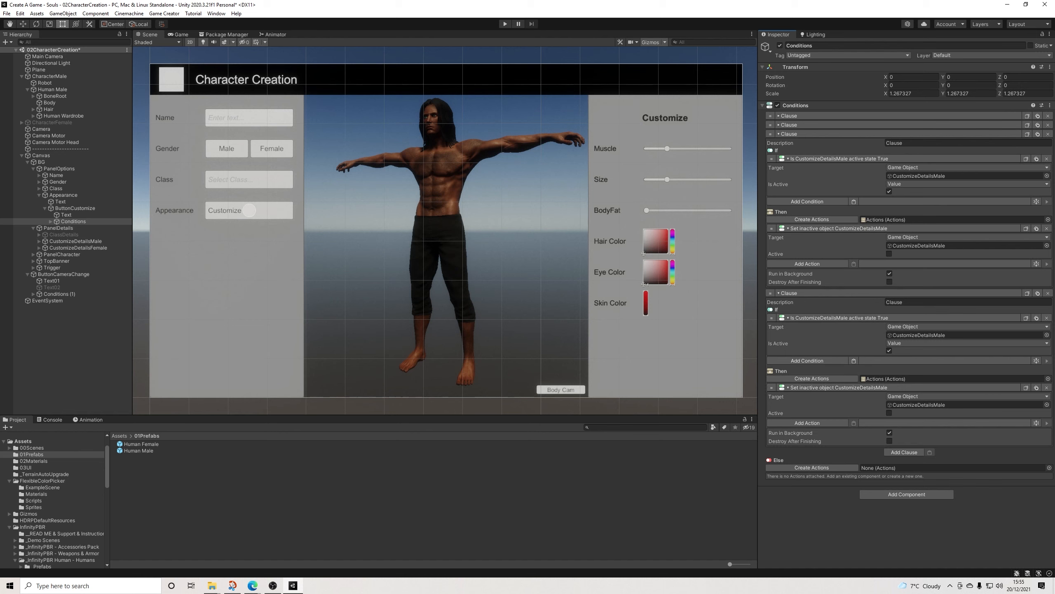
left_click_drag(77, 248, 919, 335)
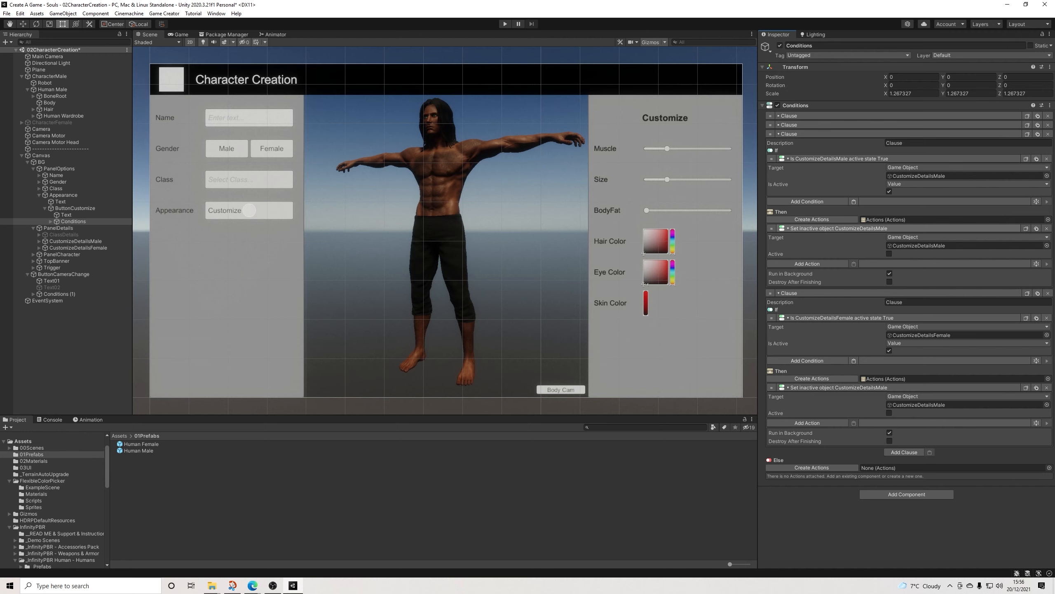
Step: Deactivate both the CustomizeDetailsMale and CustomizeDetailsFemale objects
left_click(75, 241)
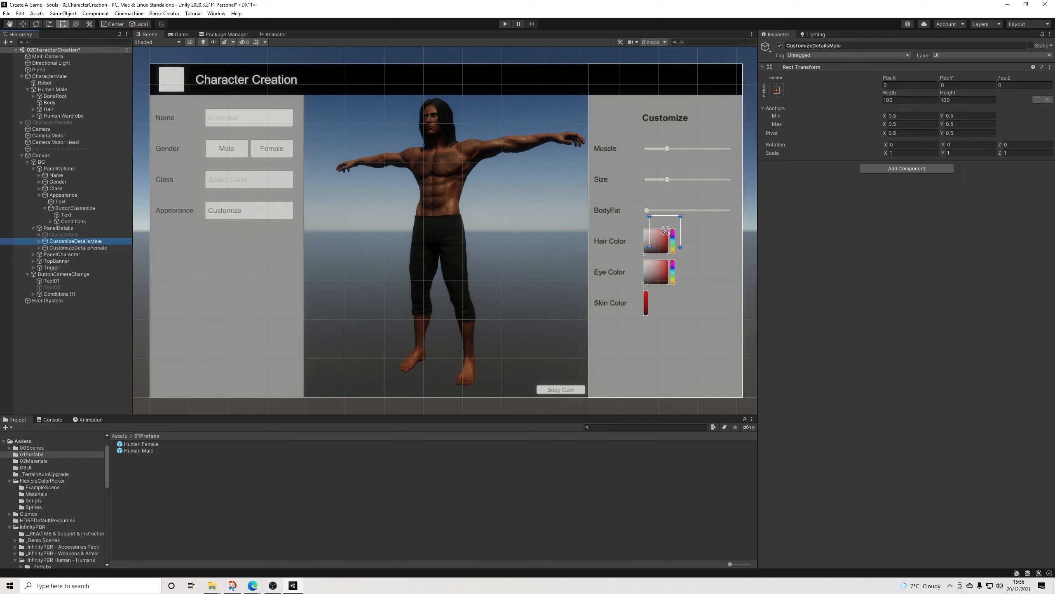
left_click(780, 46)
left_click(78, 247)
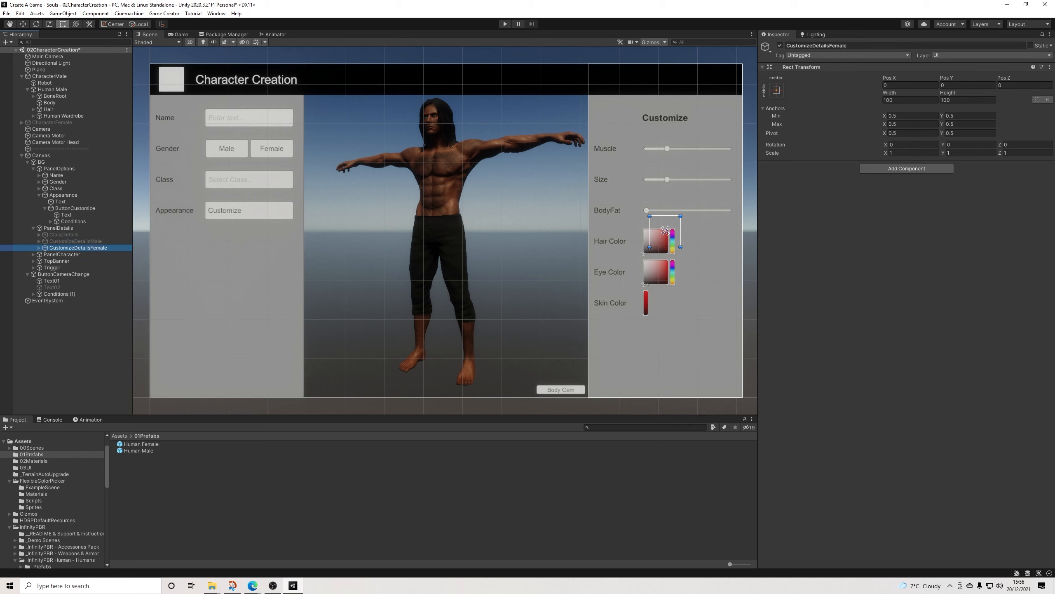
left_click(780, 45)
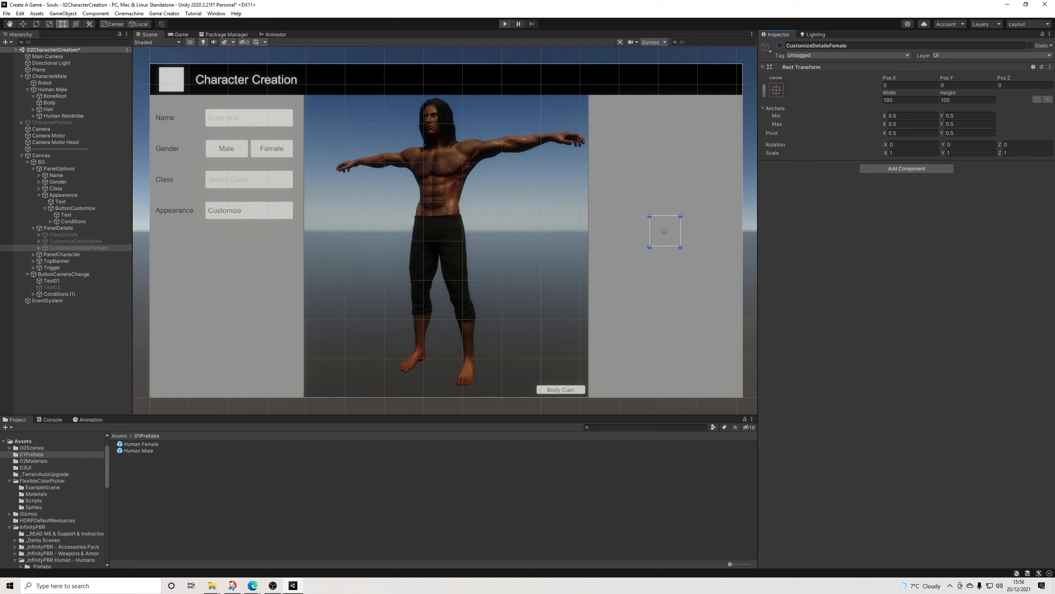
Step: Run the scene and check the runtime value of the Gender global variable in the Game Creator Preferences
left_click(505, 23)
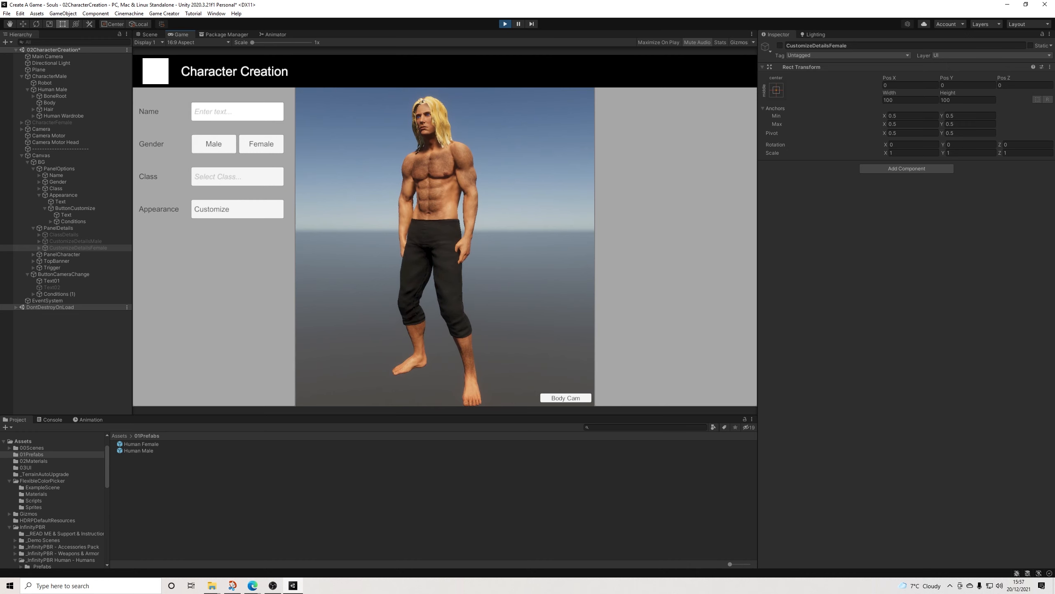
left_click(164, 13)
left_click(173, 62)
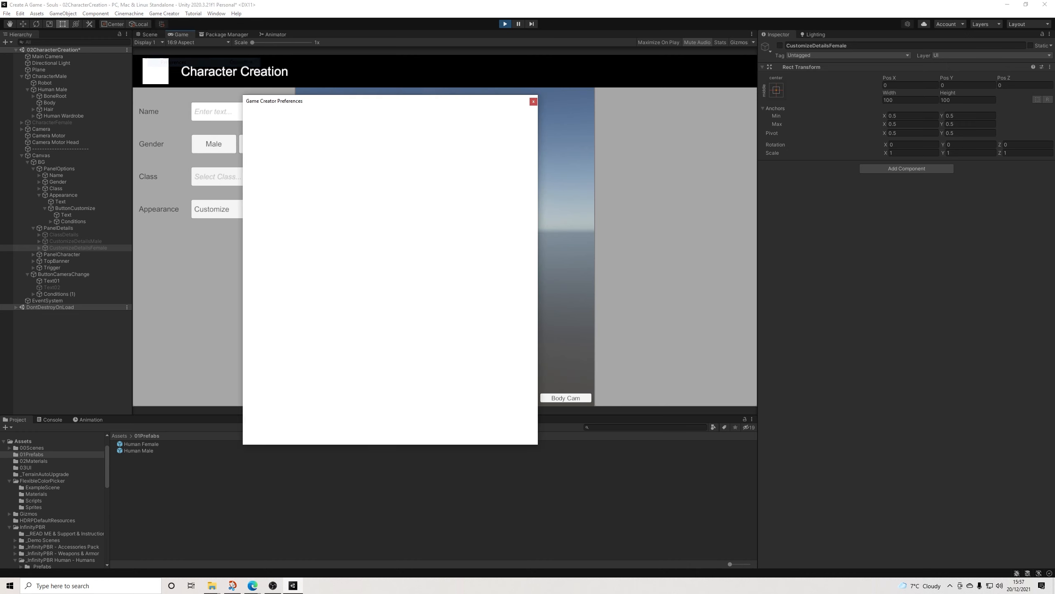
left_click(353, 200)
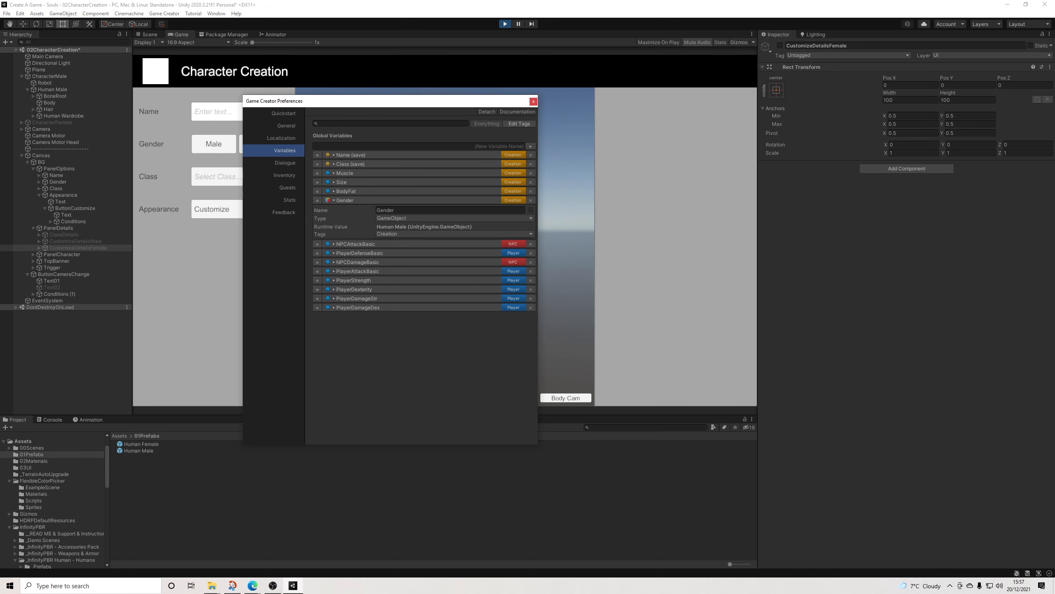
left_click(534, 102)
Step: Choose the Male gender and test opening and closing its customization panel
left_click(214, 145)
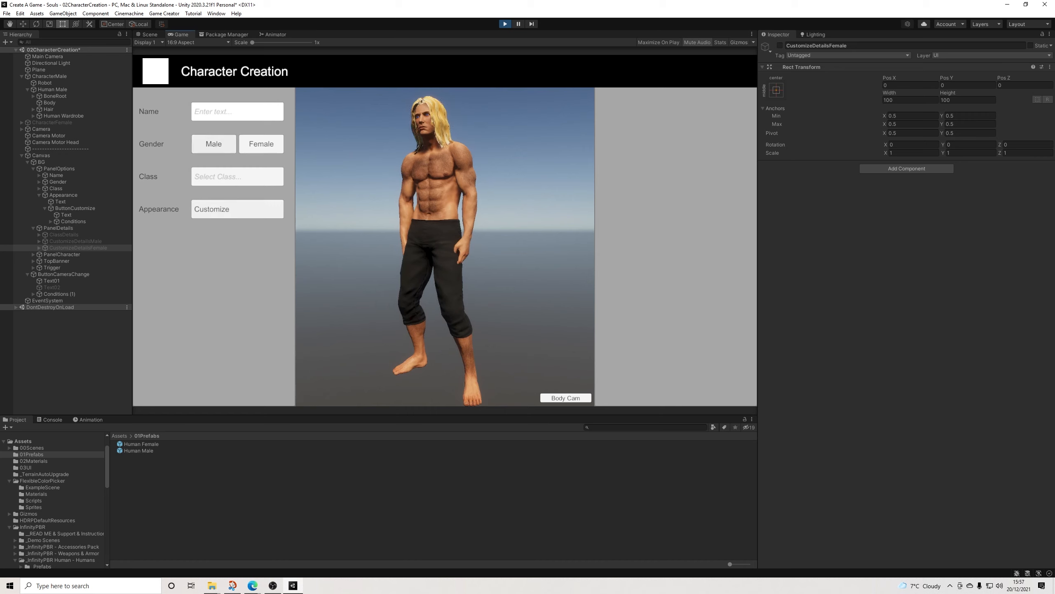
left_click(237, 209)
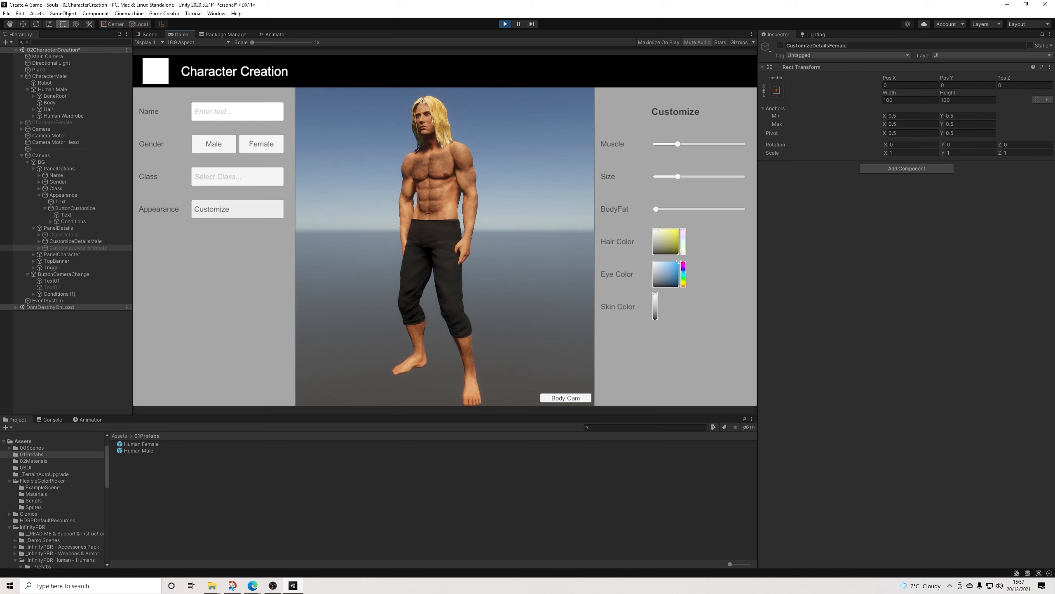
left_click(237, 209)
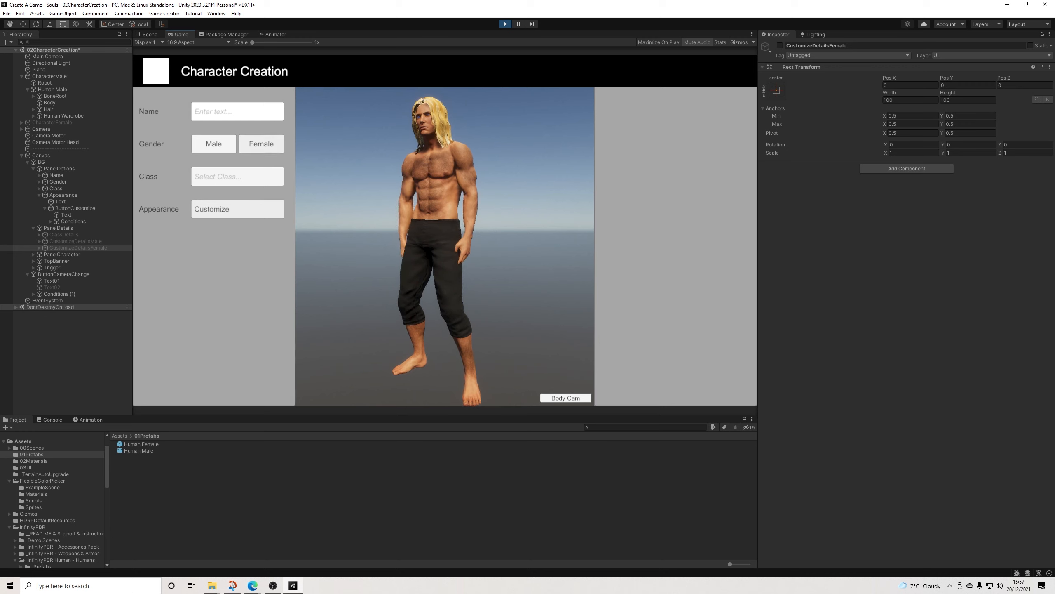
Step: Switch the gender to Female and test toggling the female customization panel several times
left_click(261, 144)
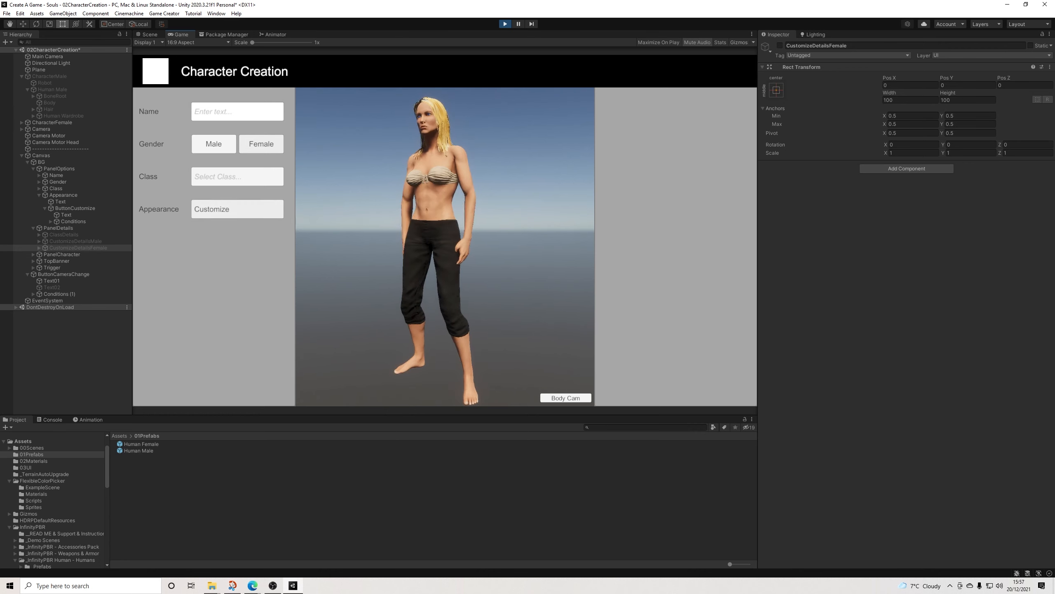
left_click(245, 208)
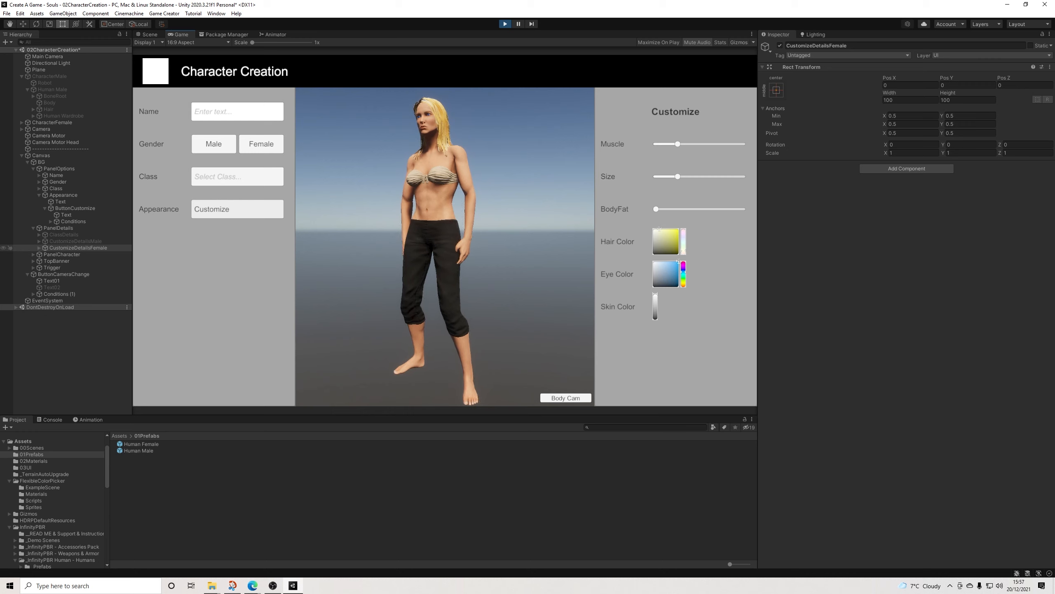
left_click(237, 209)
left_click(237, 209)
left_click(237, 209)
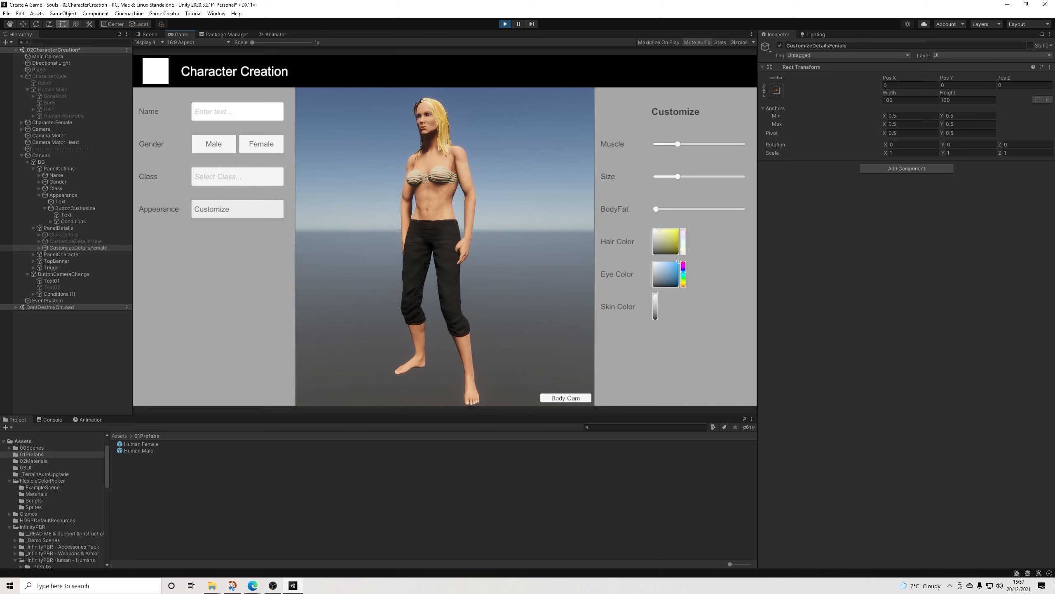
Step: Repeat the Customize button test with the female character and stop the running scene
left_click(238, 209)
left_click(237, 209)
left_click(237, 209)
key("ctrl+p")
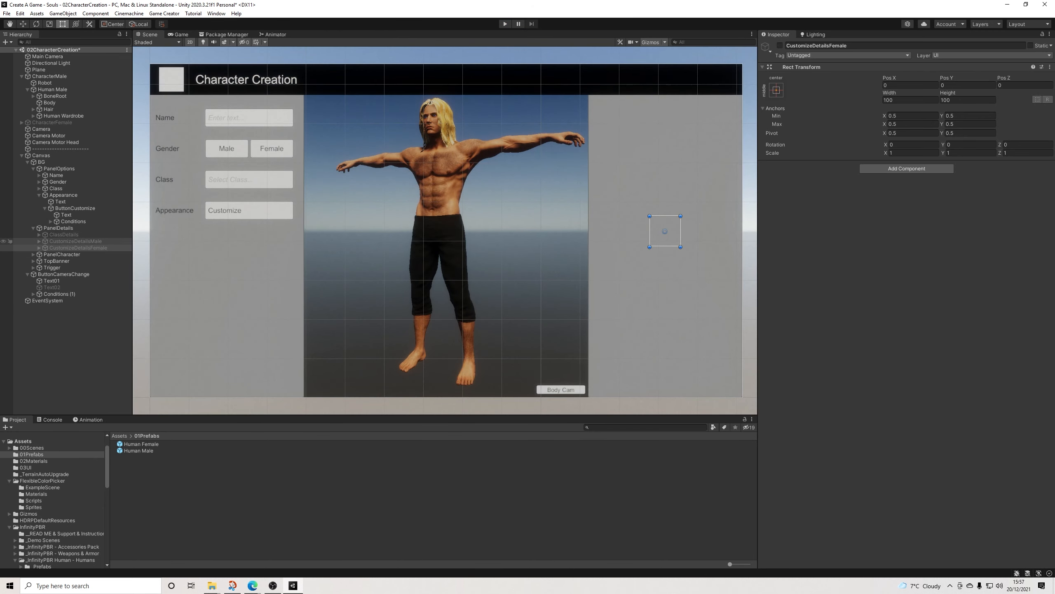
Step: In the Customize button's Conditions, make the last clause's set-inactive action target CustomizeDetailsFemale, keeping its existing Actions object
left_click(76, 242)
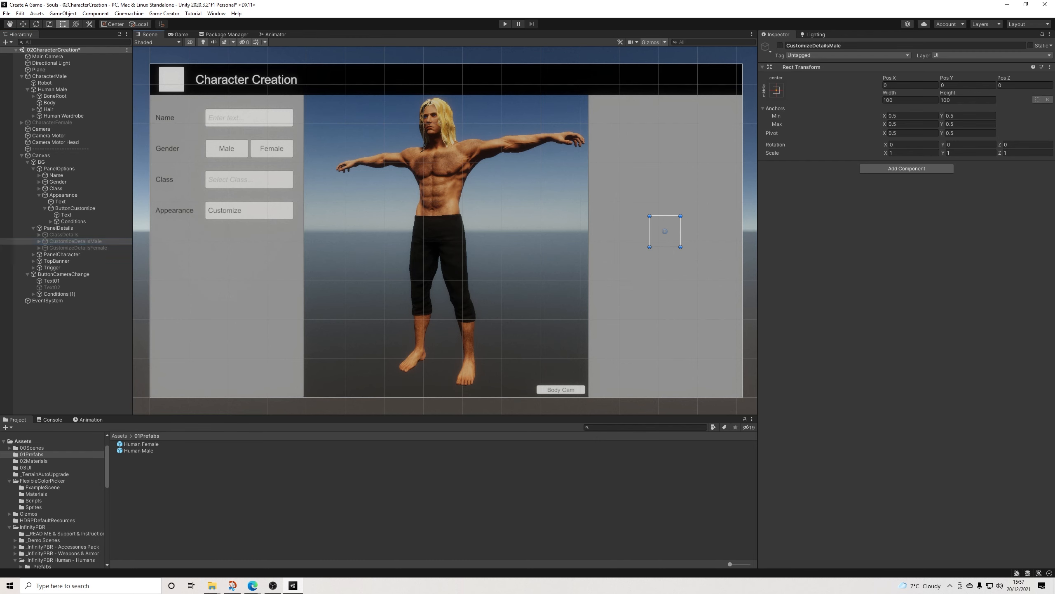
left_click(226, 210)
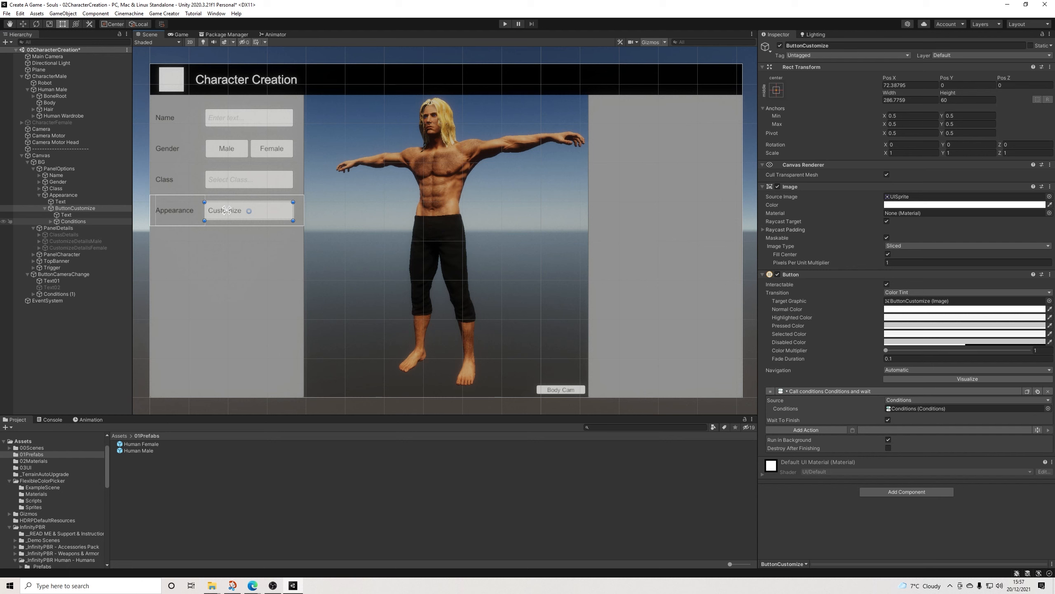
left_click(71, 221)
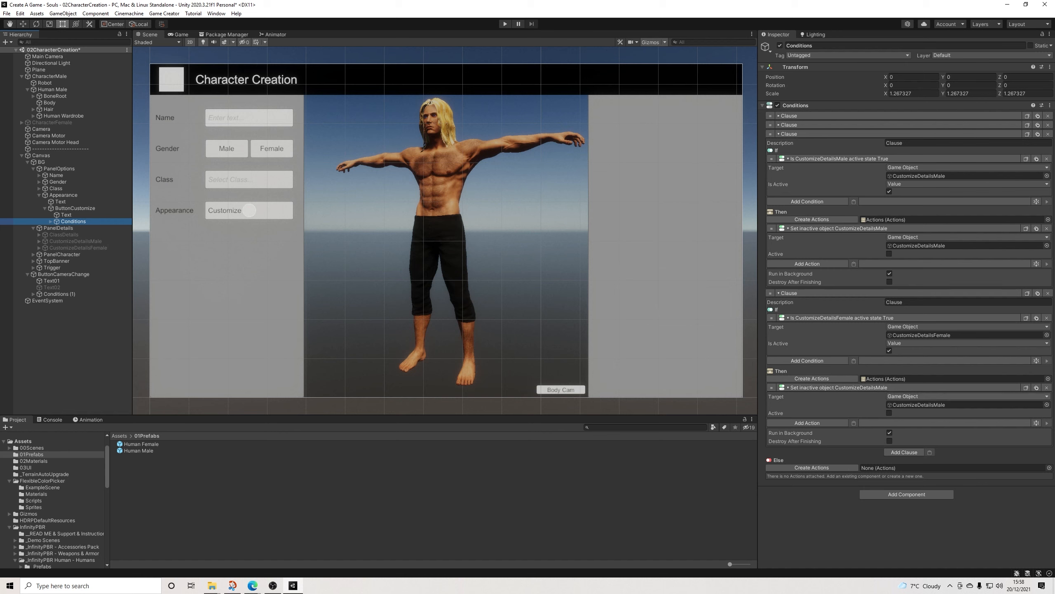
left_click(811, 379)
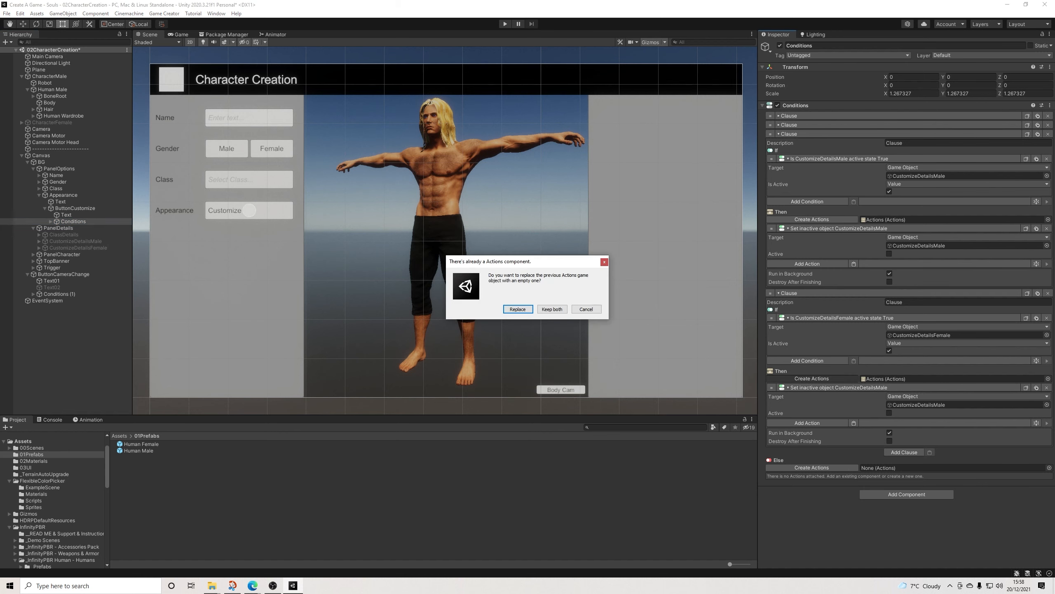
left_click(552, 309)
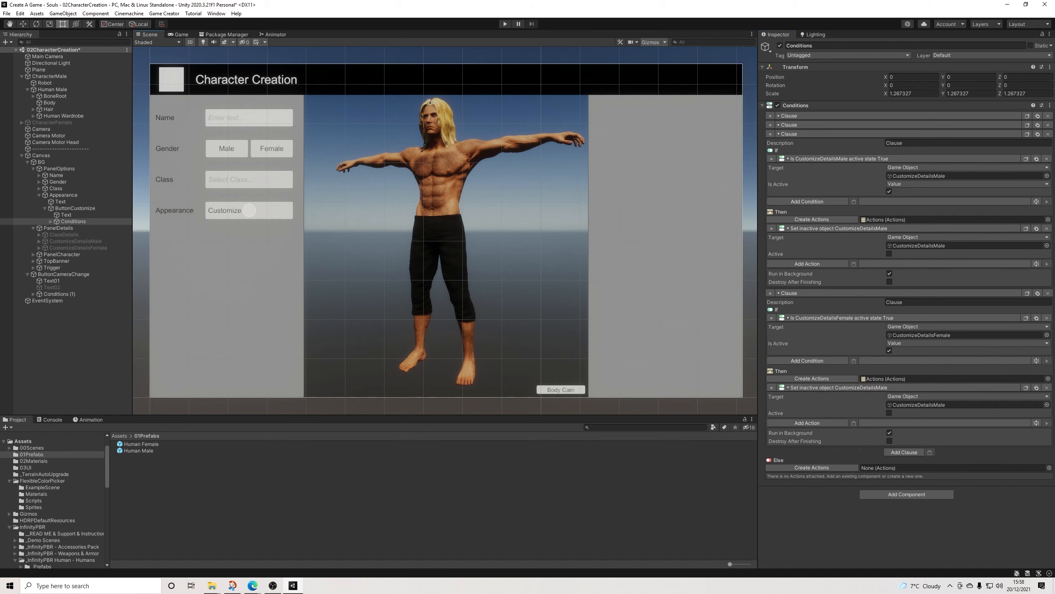
left_click_drag(78, 248, 933, 404)
Step: Activate the CustomizeDetailsFemale panel and expand its child objects
left_click(78, 248)
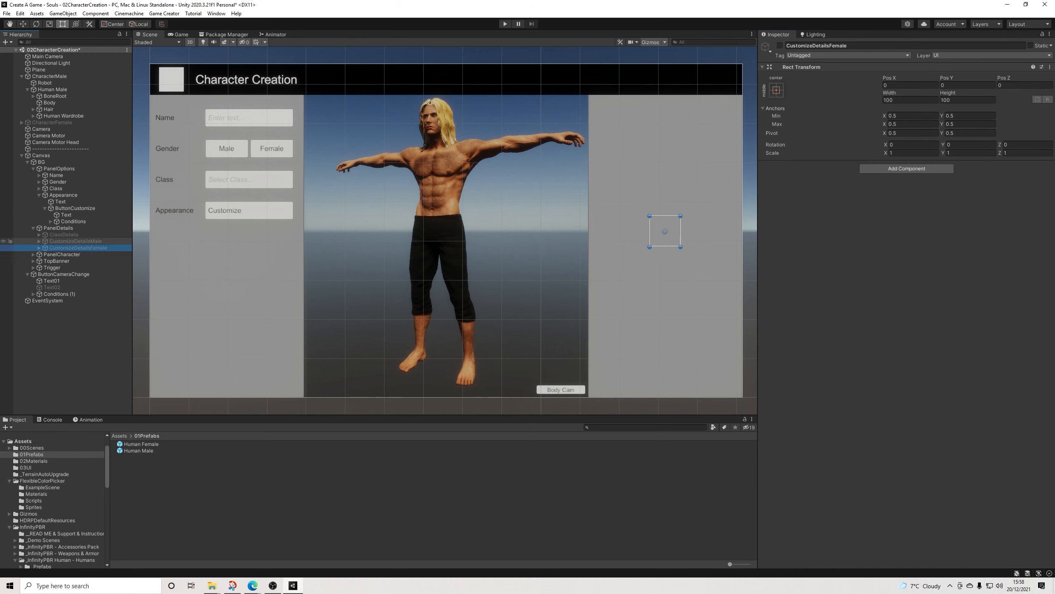
left_click(780, 45)
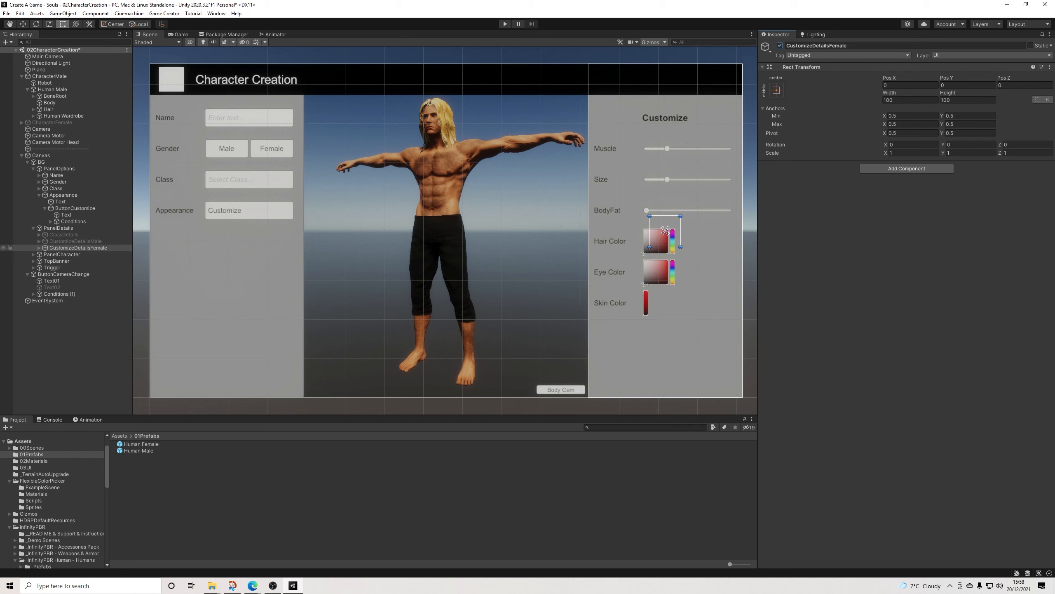
left_click(39, 247)
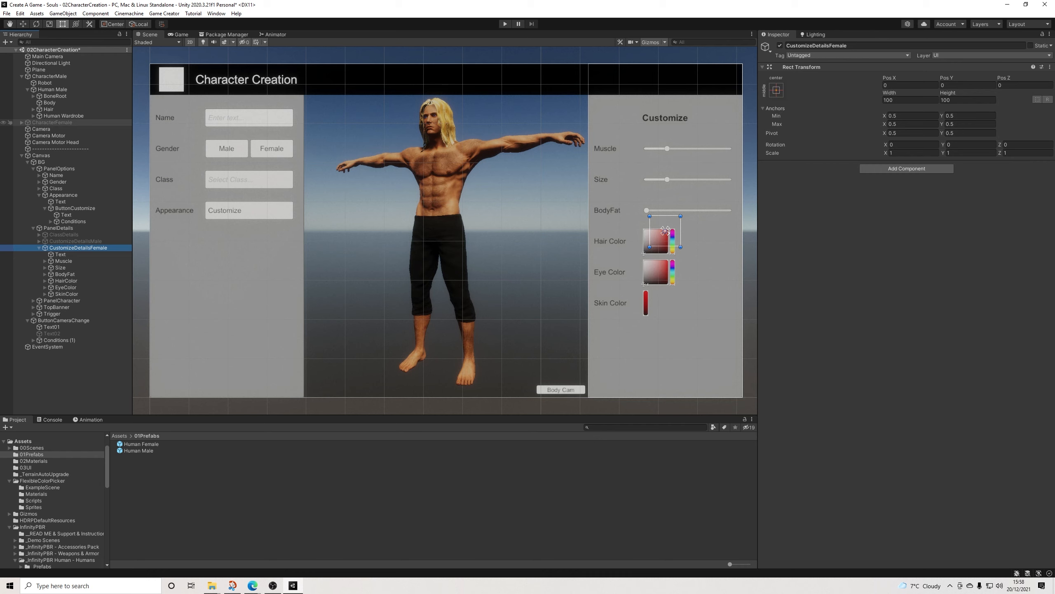
Step: Expand the CharacterFemale hierarchy down to the Hair objects and activate CharacterFemale
left_click(21, 122)
left_click(28, 135)
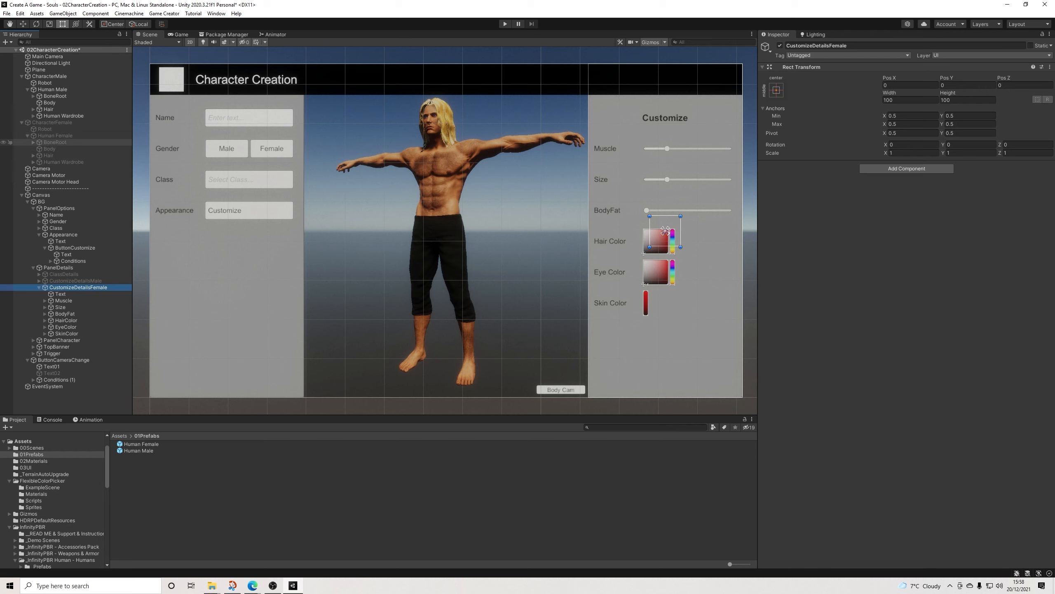
left_click(33, 155)
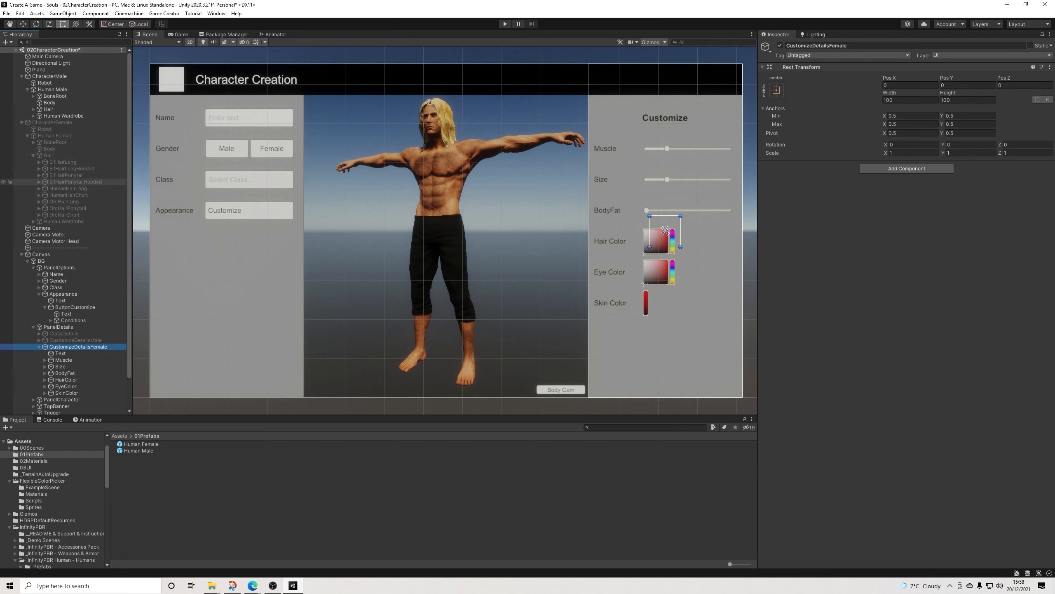
left_click(39, 175)
left_click(39, 175)
left_click(44, 129)
left_click(52, 122)
left_click(780, 45)
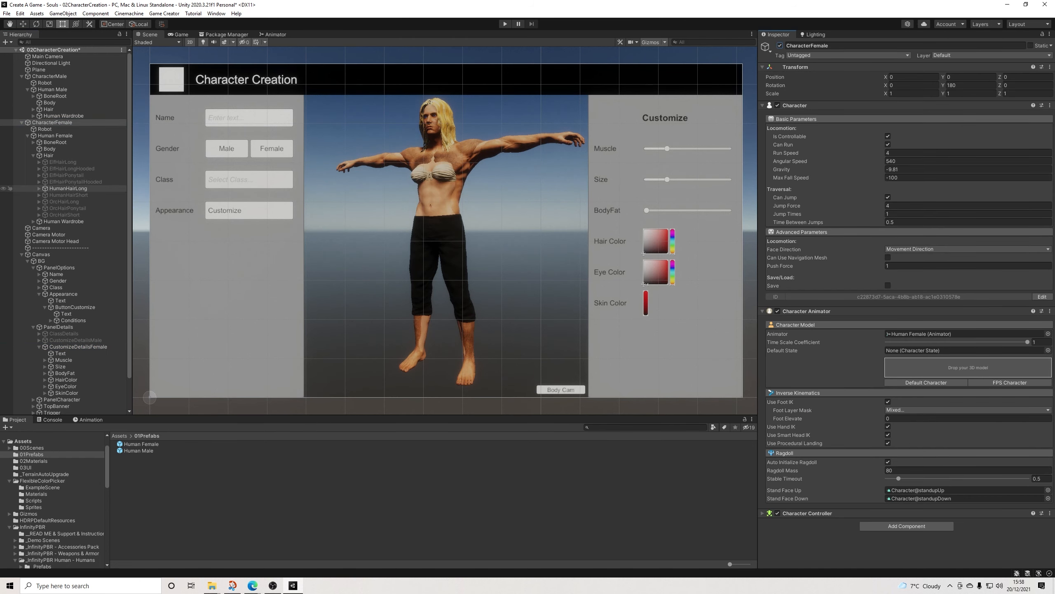
Step: Add the FCP_ExampleScript from the FlexibleColorPicker ExampleScene folder to the female character's inner HumanHairLong mesh
left_click(39, 189)
left_click(72, 195)
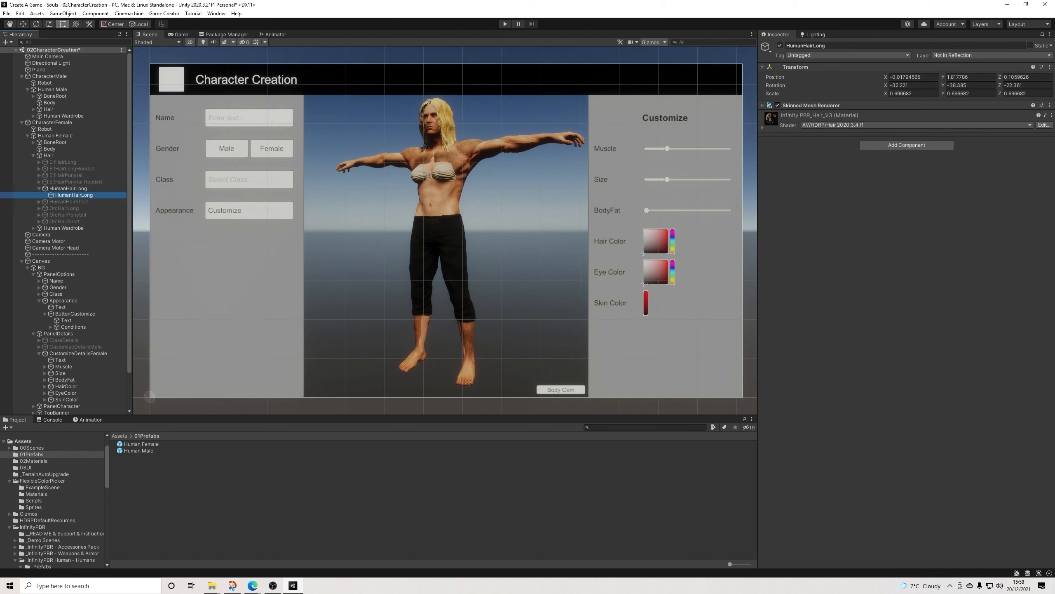
left_click(9, 481)
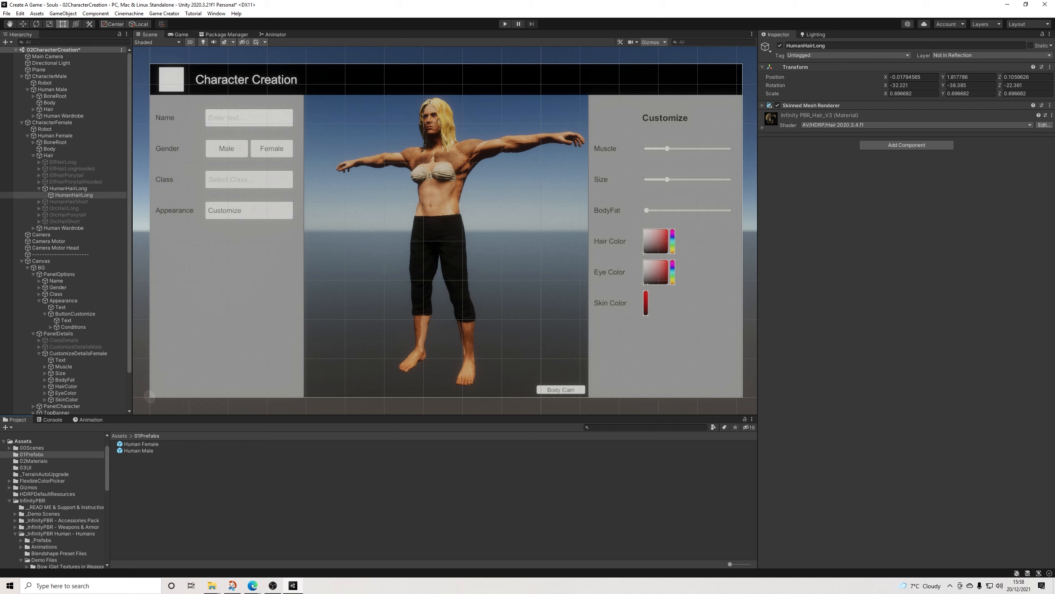
left_click(29, 487)
left_click(10, 480)
left_click(43, 488)
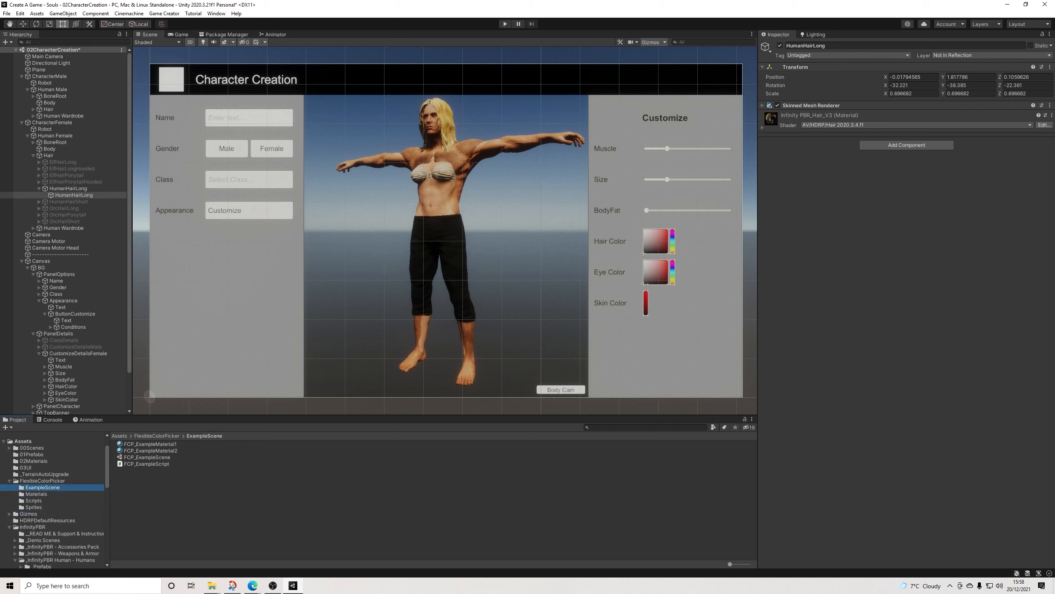
left_click_drag(146, 464, 894, 199)
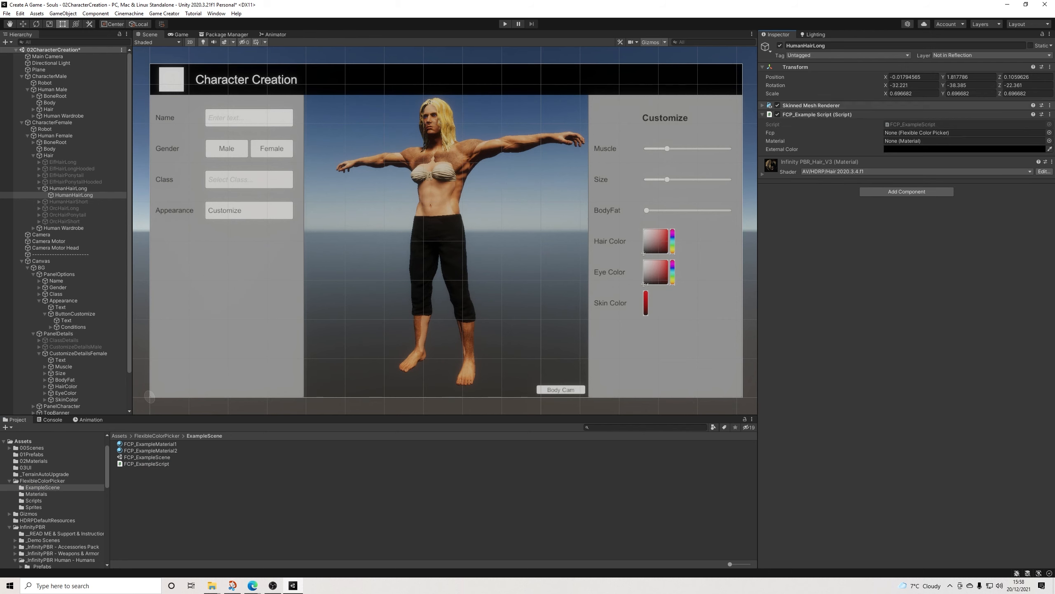
Step: Locate the hair mesh's InfinityPBR_Hair_V3 material and assign it as the Material of its FCP_ExampleScript
left_click(810, 105)
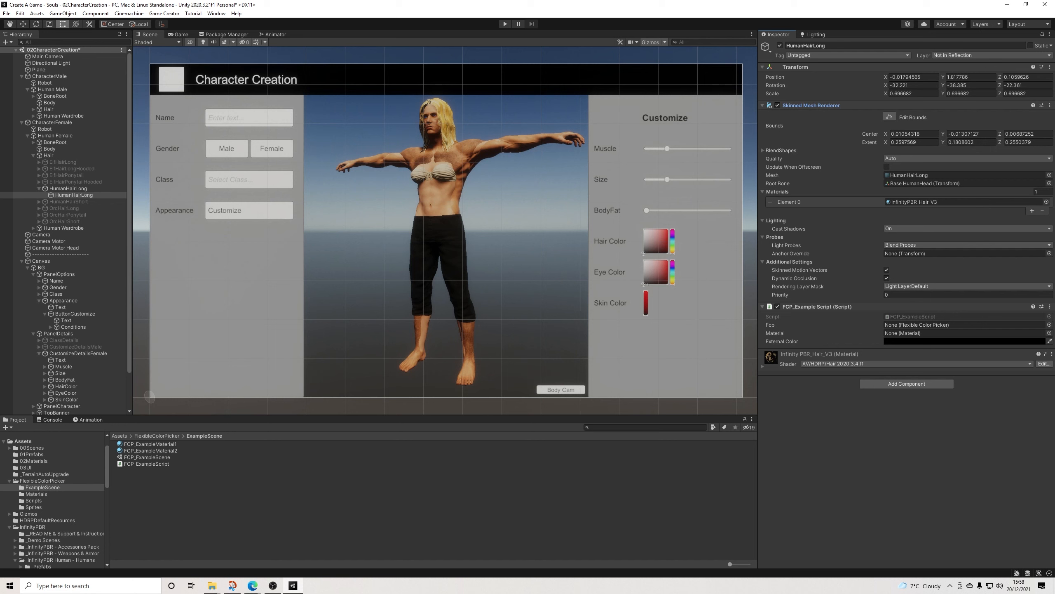
left_click(922, 202)
left_click(810, 106)
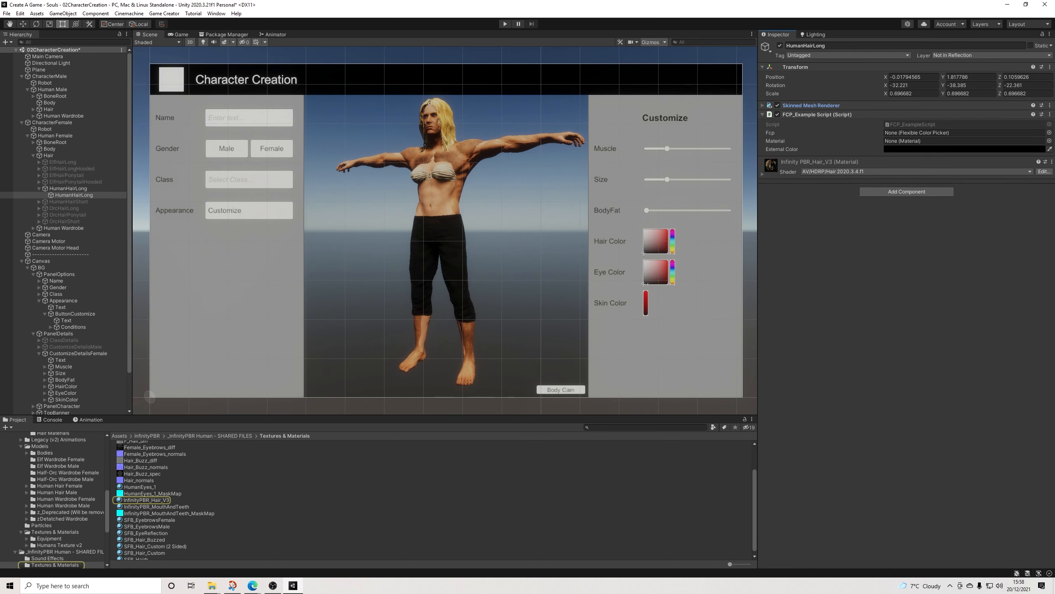
left_click_drag(146, 500, 964, 141)
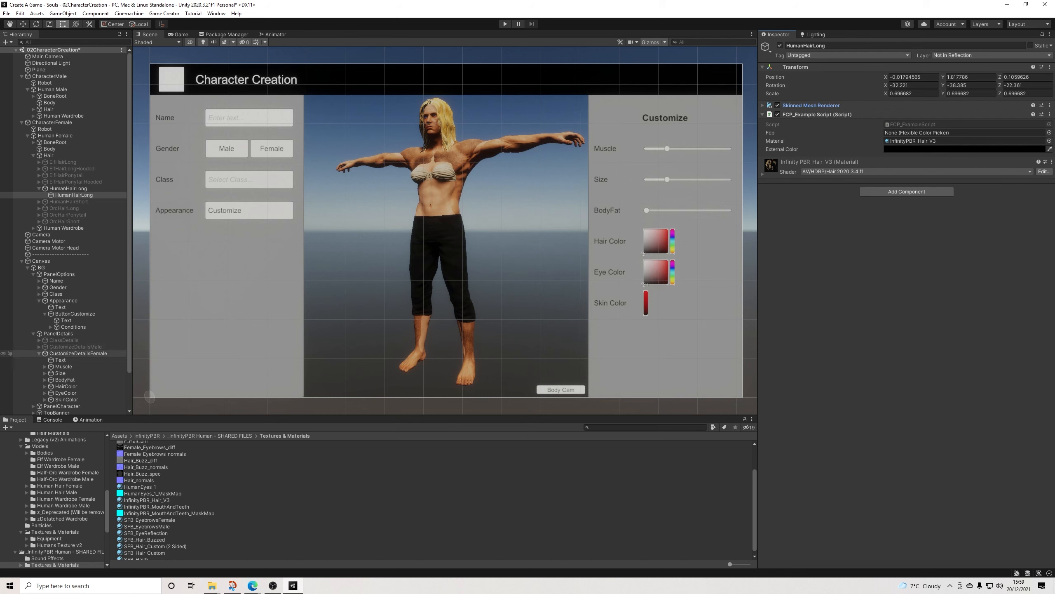
Step: Assign the female panel's PickerHairColor as the Fcp reference of the HumanHairLong script
scroll(8, 353, "down", 1)
left_click(45, 361)
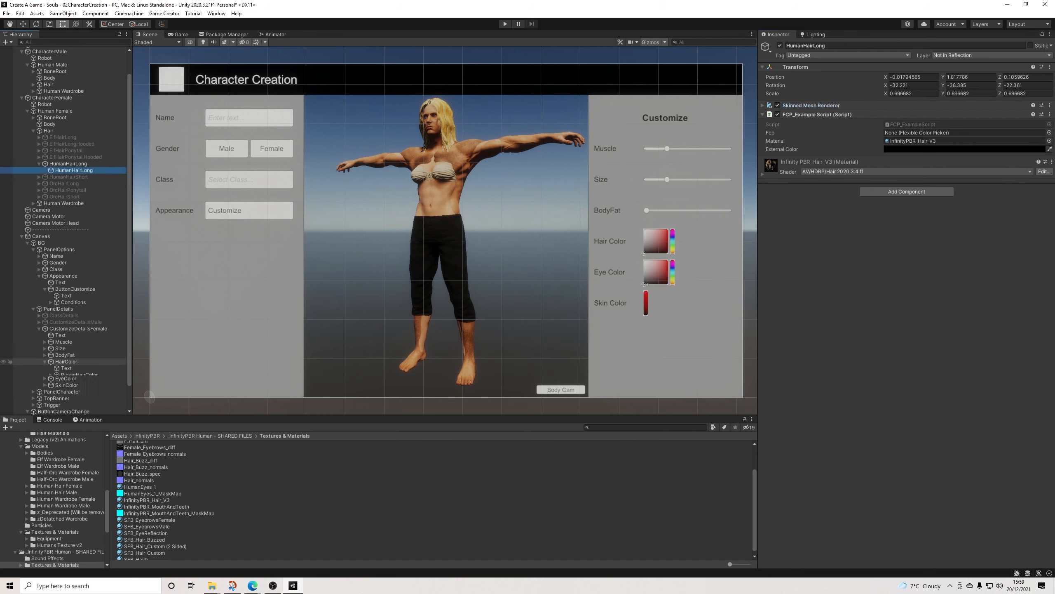
left_click(79, 374)
left_click_drag(79, 374, 956, 132)
left_click(762, 174)
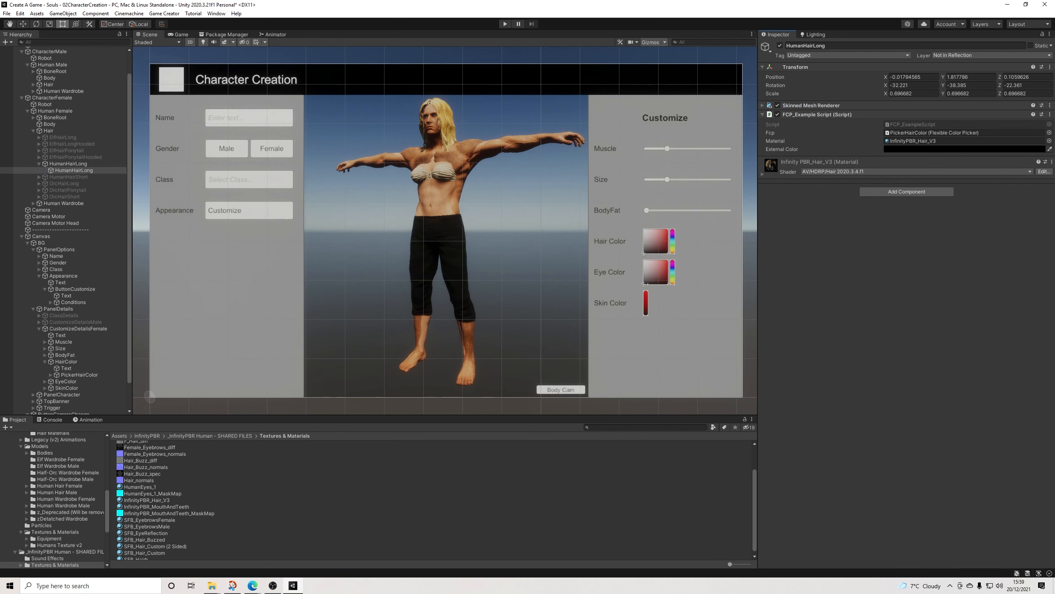
Step: Expand the female panel's EyeColor group and add three FCP_ExampleScript components to the female character's Body
left_click(45, 382)
left_click(79, 394)
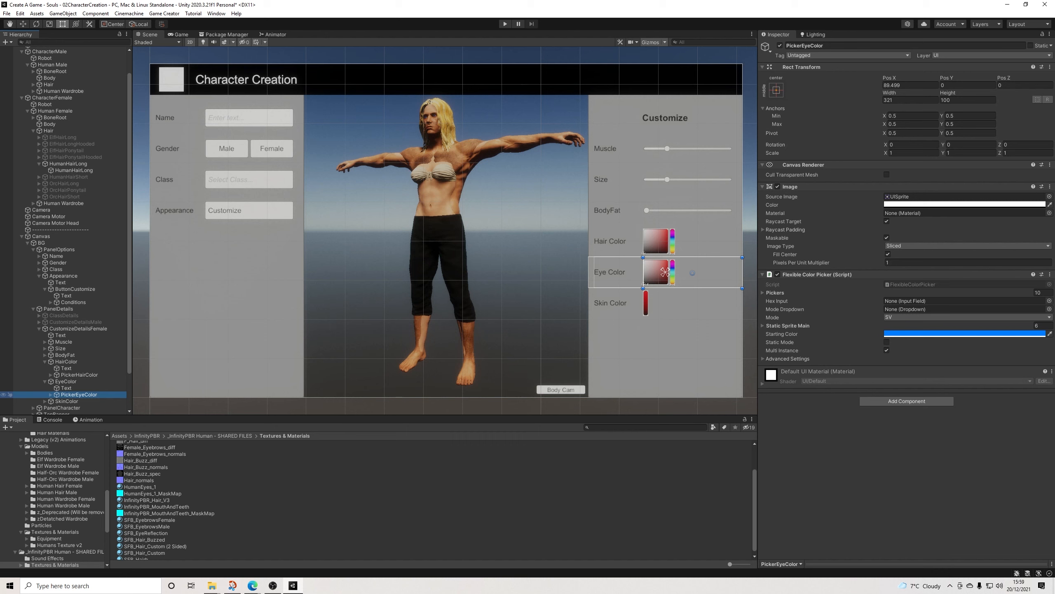
left_click(51, 394)
scroll(51, 388, "down", 1)
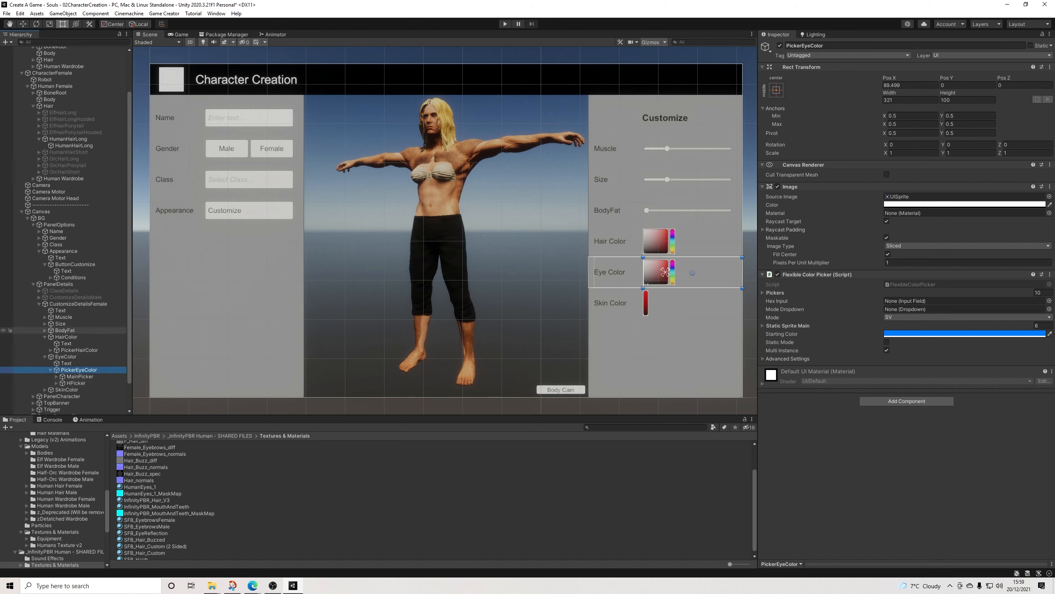
scroll(9, 138, "up", 1)
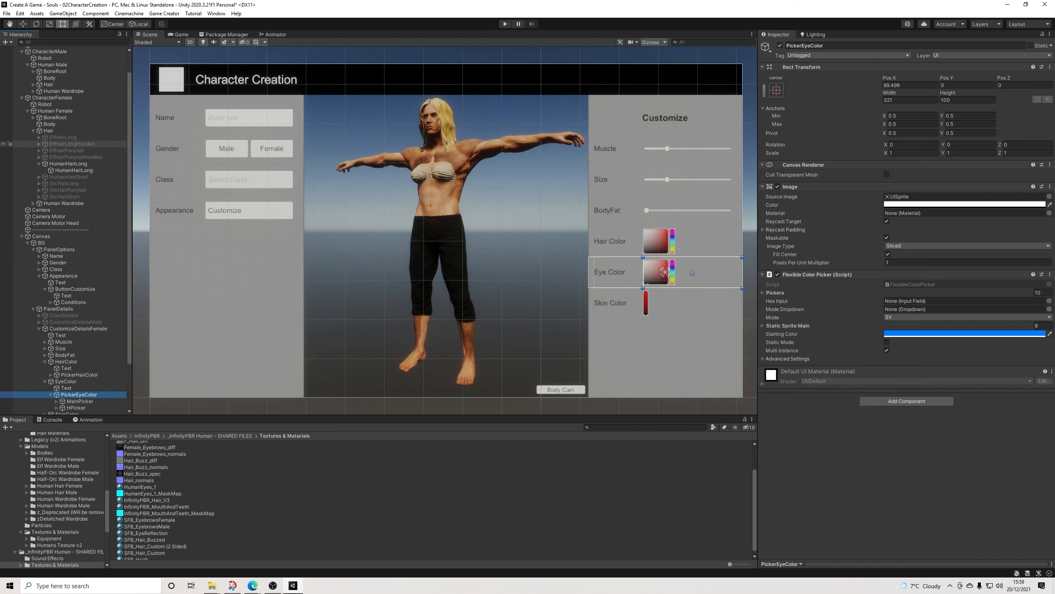
left_click(9, 125)
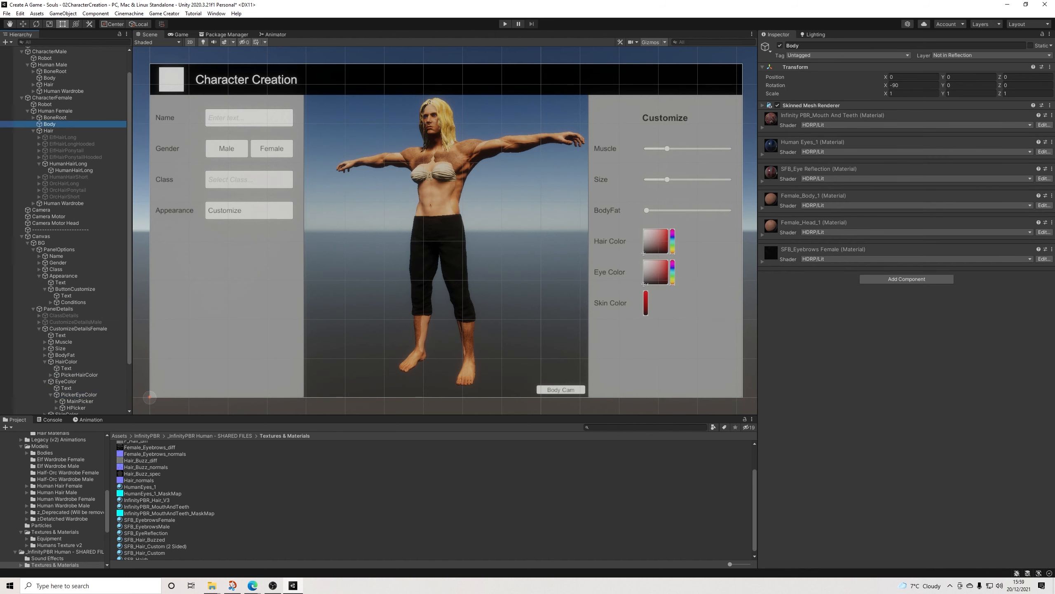
scroll(52, 499, "up", 3)
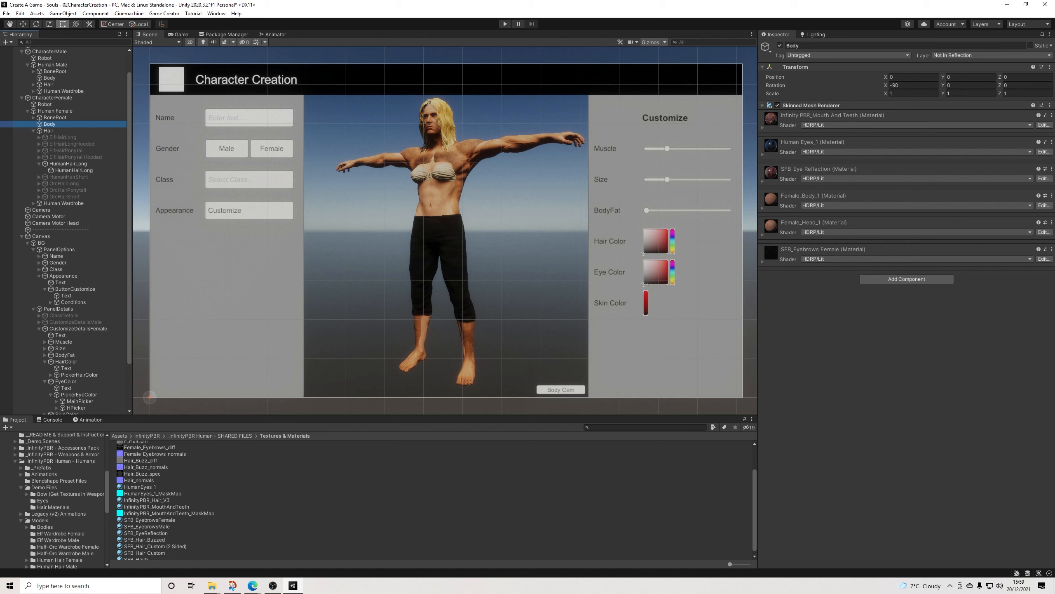
scroll(58, 499, "up", 3)
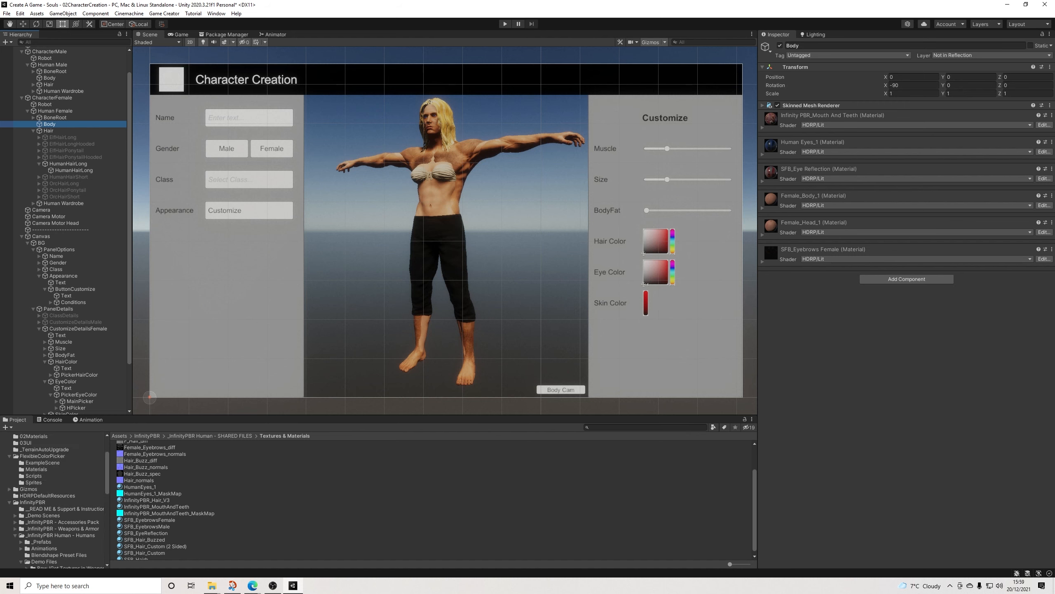
left_click(42, 463)
left_click_drag(146, 464, 906, 291)
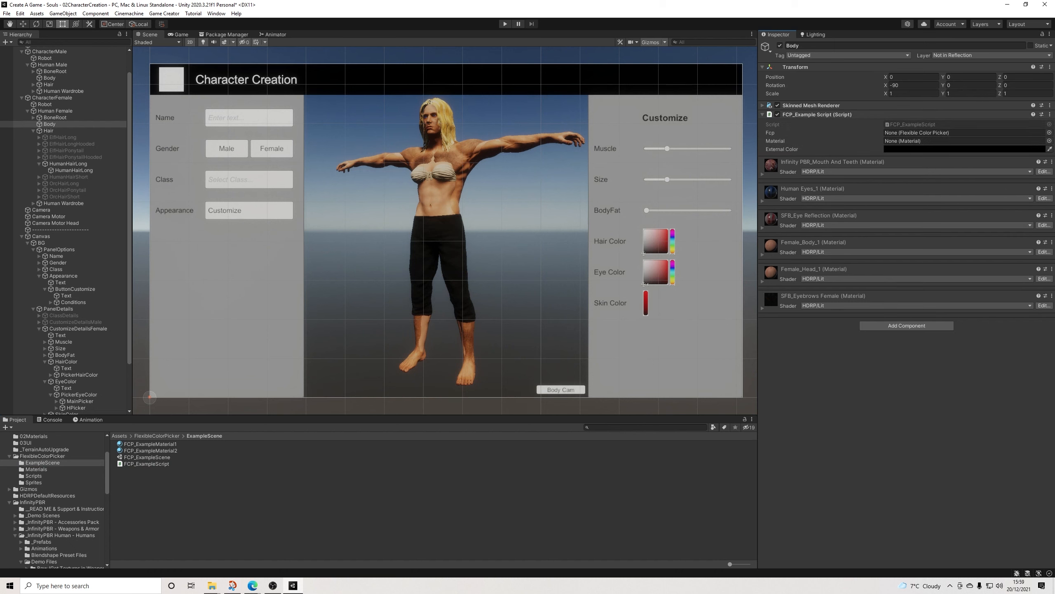
left_click_drag(147, 464, 893, 366)
left_click_drag(146, 464, 894, 403)
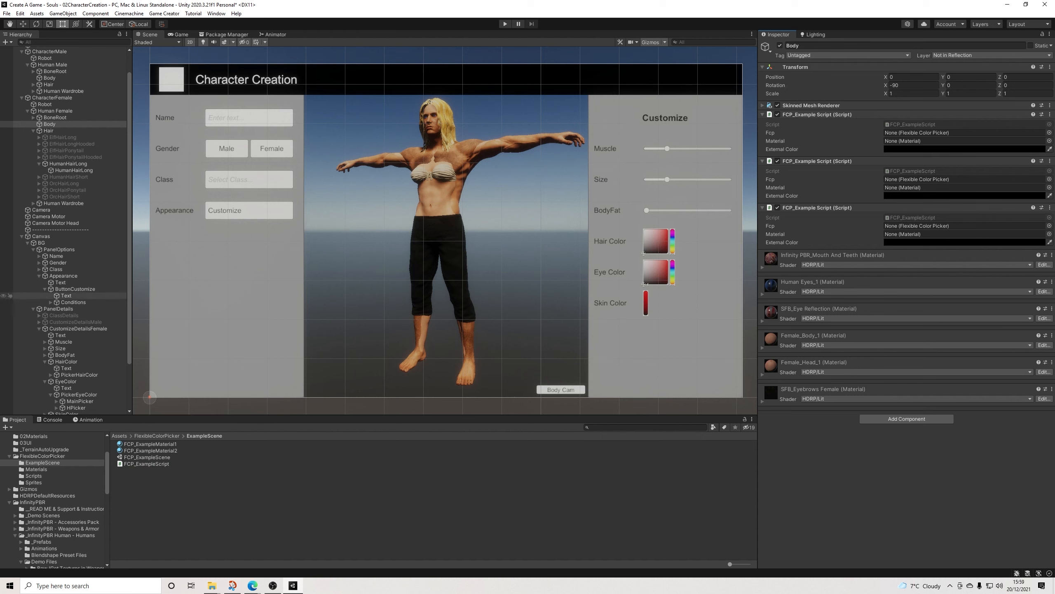
Step: Assign PickerEyeColor as the Fcp reference of the Body's first script and PickerSkinColor for the second and third scripts
scroll(62, 296, "down", 2)
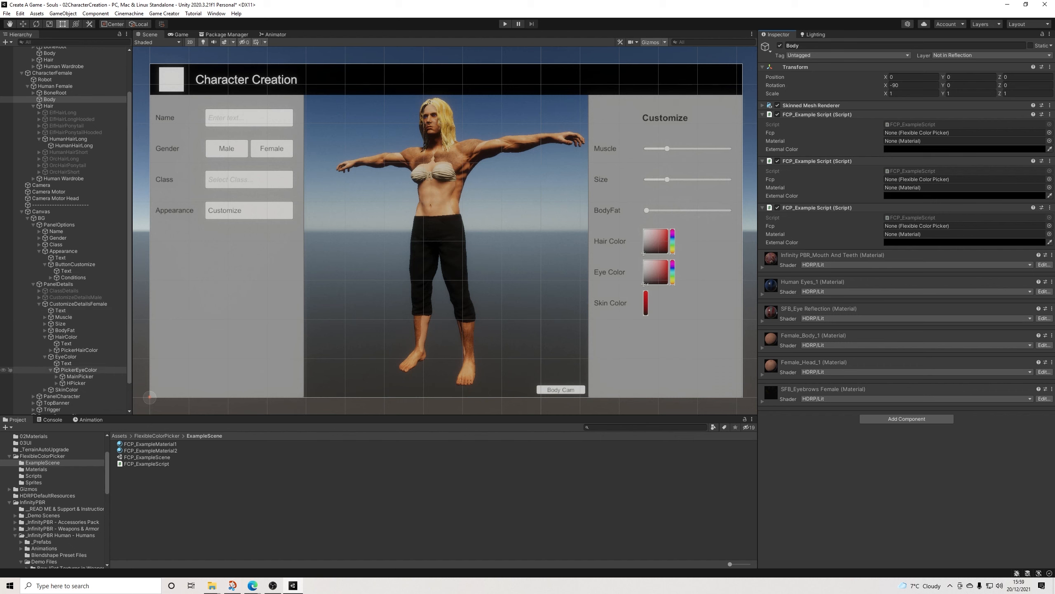
left_click_drag(79, 369, 956, 133)
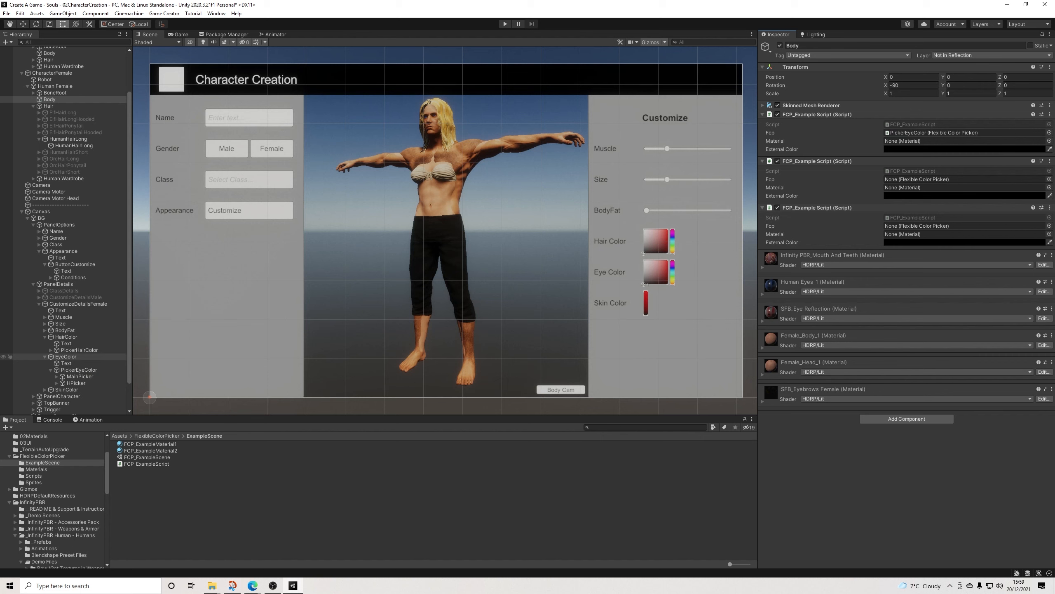
left_click(45, 356)
left_click(45, 337)
left_click(45, 359)
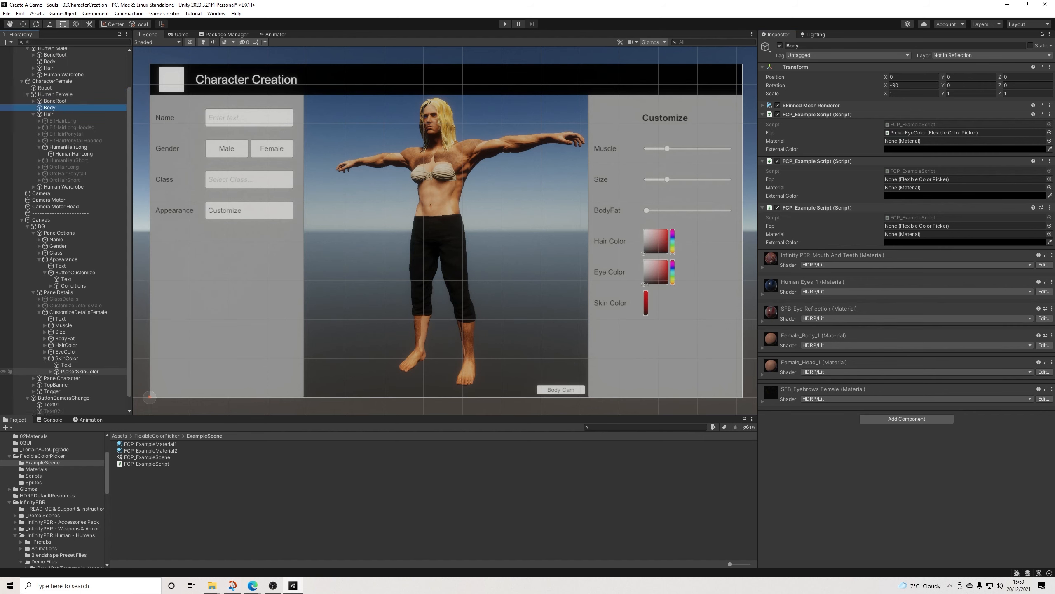
left_click_drag(79, 371, 956, 179)
left_click_drag(78, 372, 956, 226)
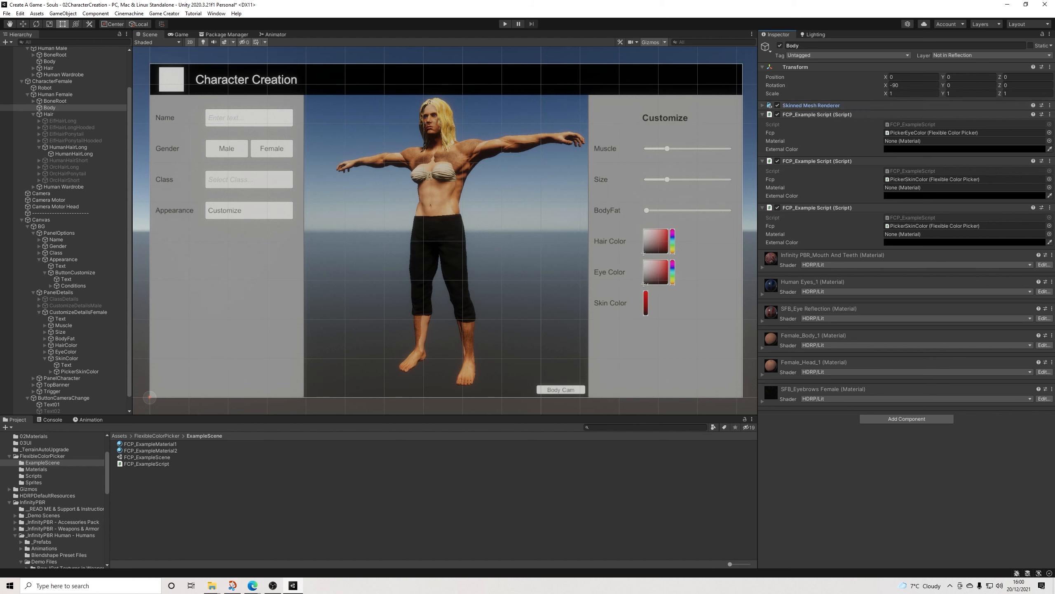
Step: Locate the body's Female_Body_1 material and assign it as the Material of the Body's second FCP_ExampleScript
left_click(812, 106)
left_click(907, 202)
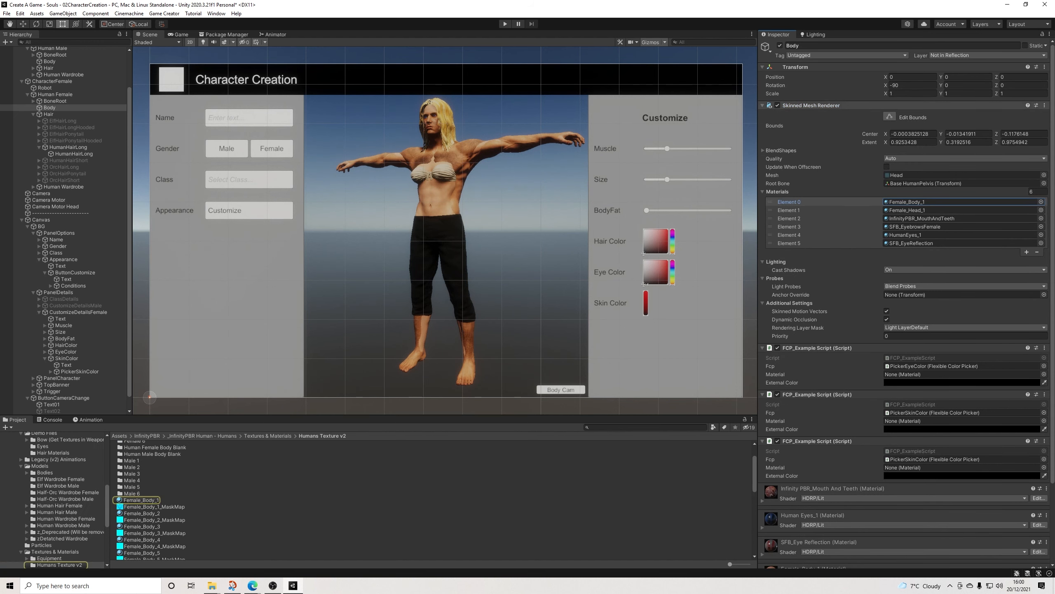
left_click(811, 106)
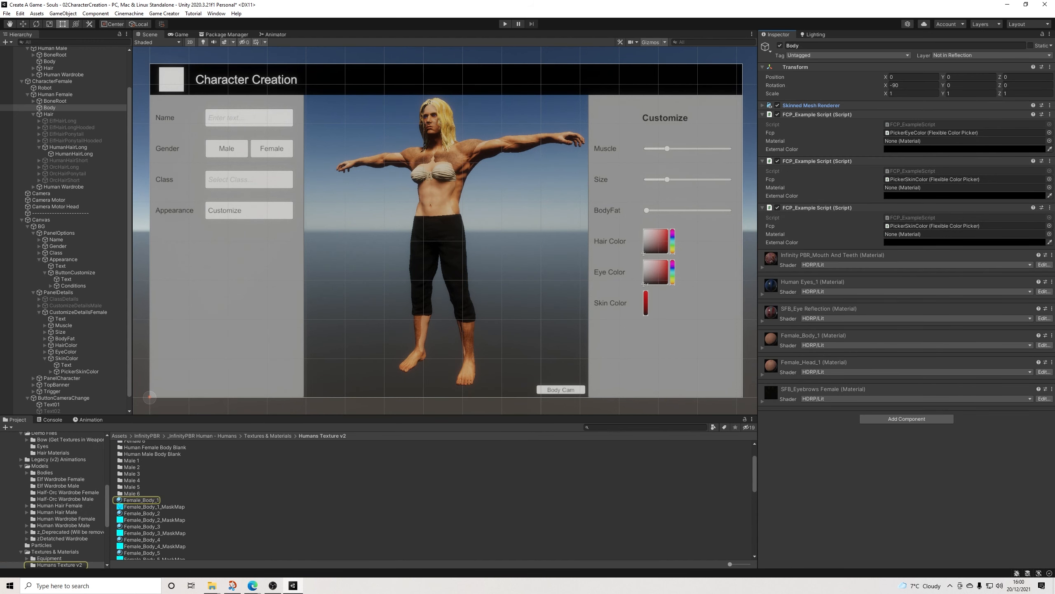
scroll(150, 499, "down", 3)
left_click_drag(142, 475, 908, 188)
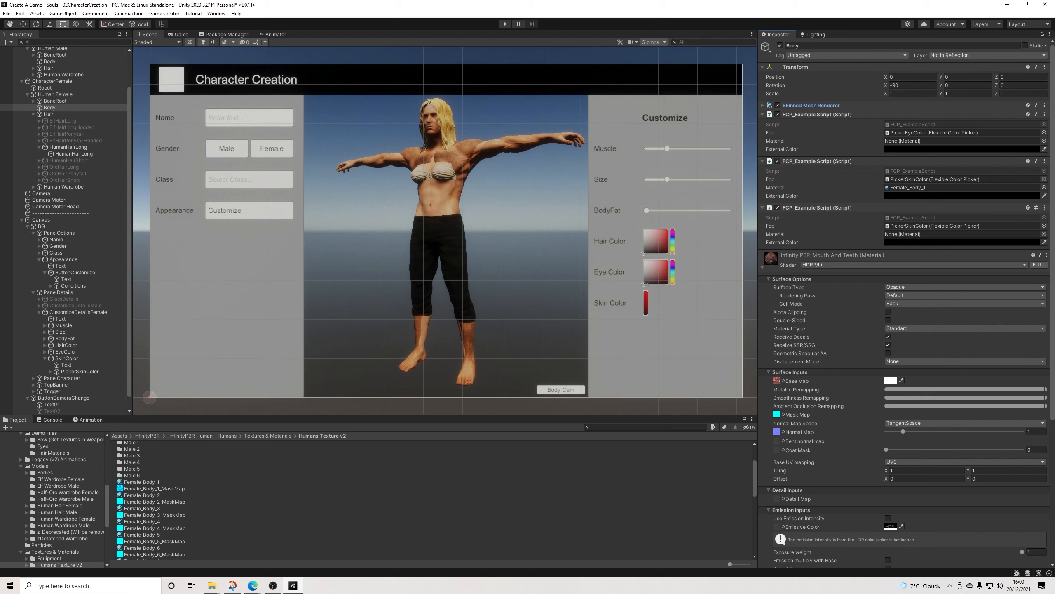
Step: Assign Female_Head_1 as the Material of the Body's third FCP_ExampleScript
scroll(149, 498, "down", 2)
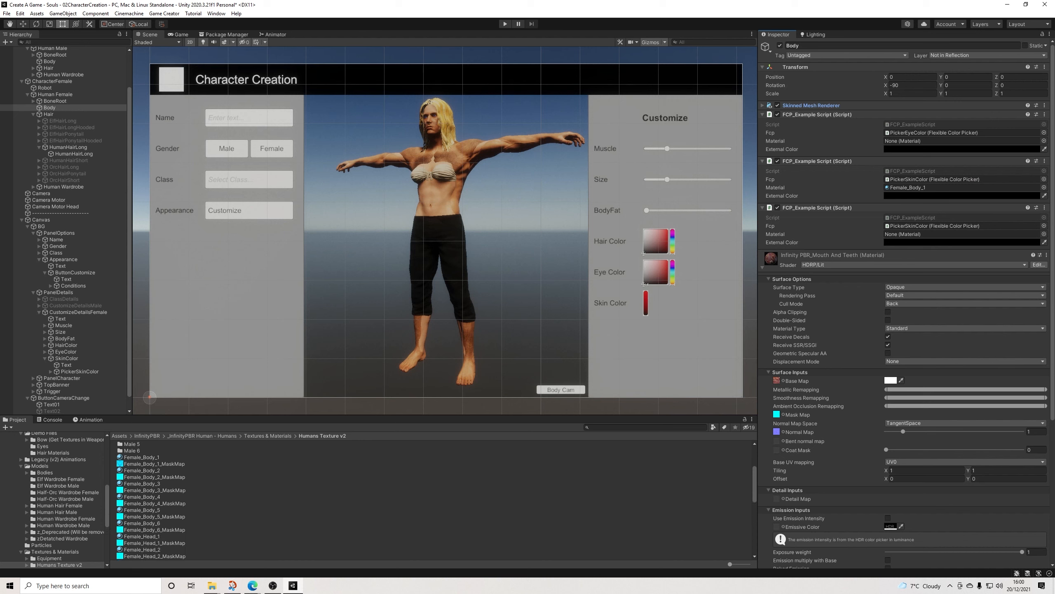
scroll(150, 499, "down", 5)
left_click_drag(142, 462, 956, 234)
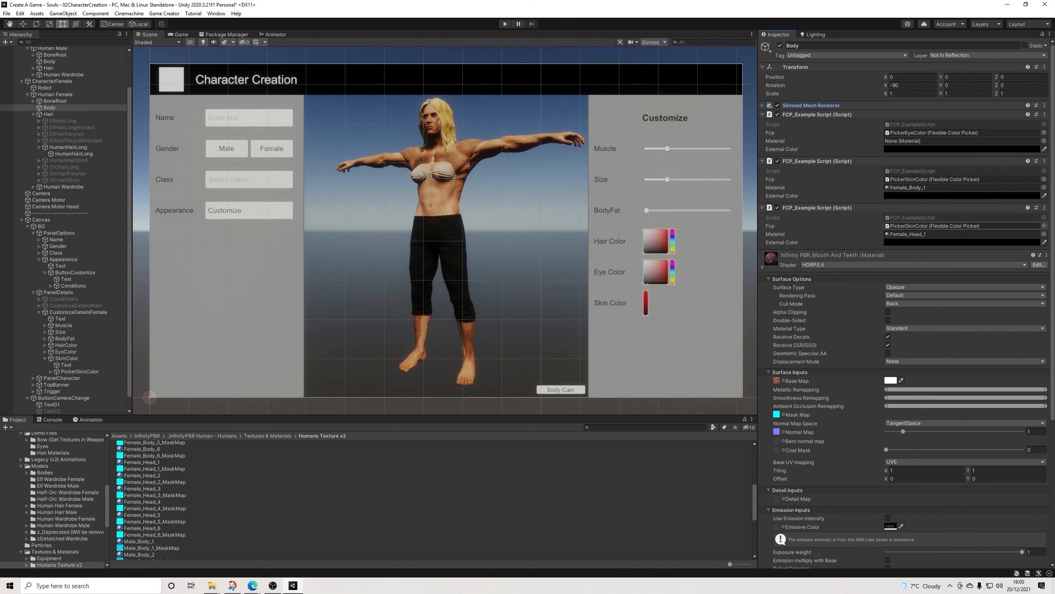
Step: Examine the Body's mouth, eye reflection and human eyes material settings to identify the eye color material, and collapse them again
scroll(906, 291, "down", 5)
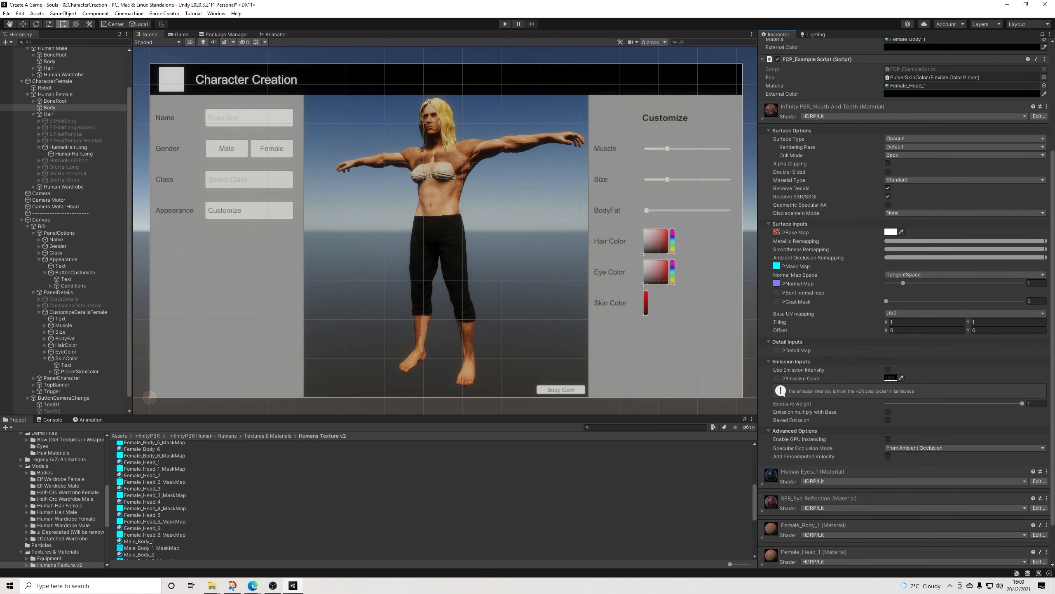
scroll(905, 291, "up", 5)
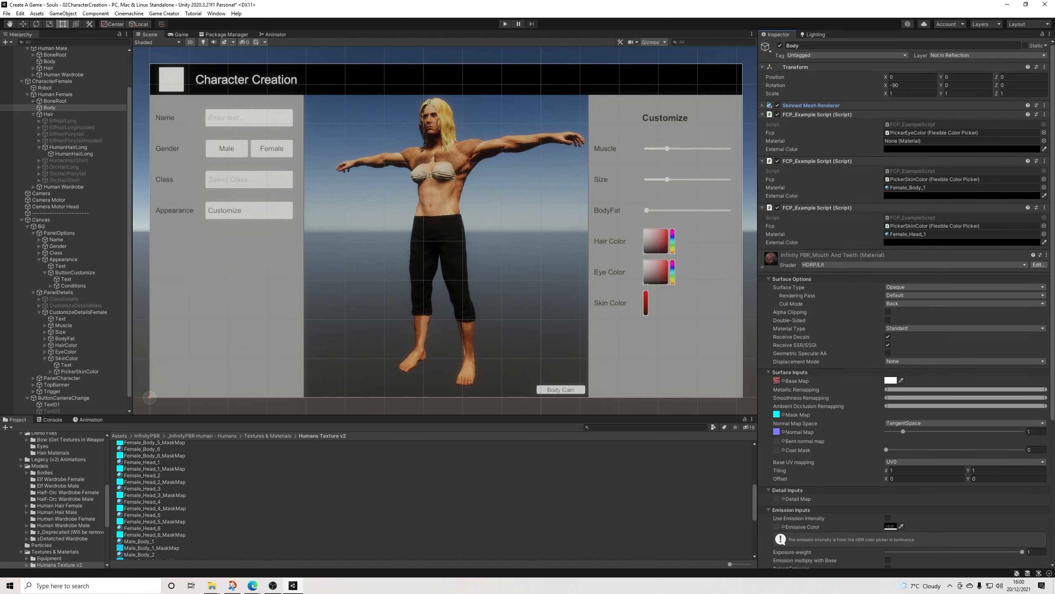
left_click(762, 267)
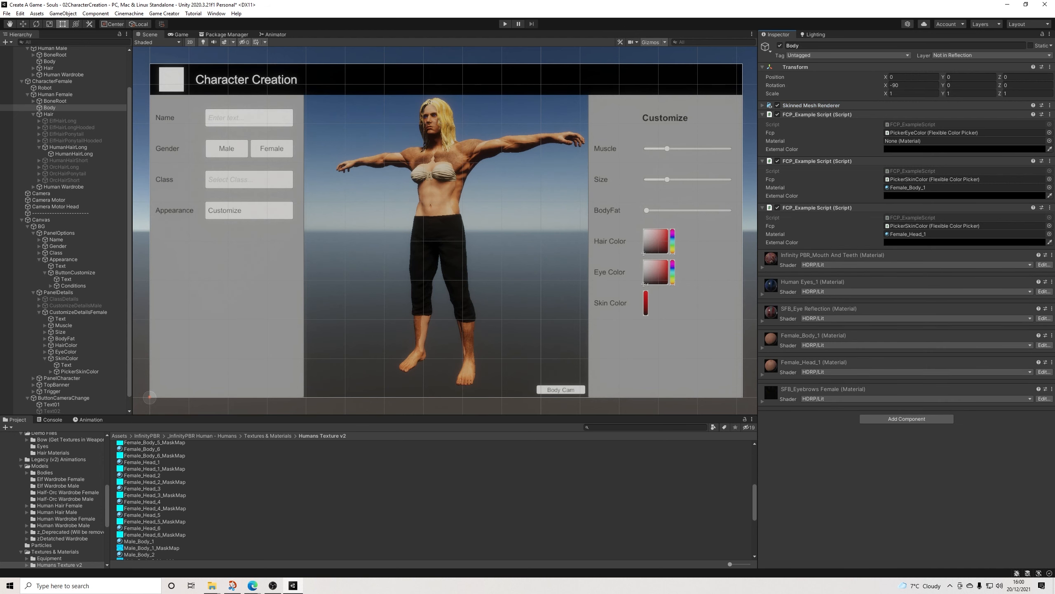
left_click(763, 321)
scroll(906, 303, "down", 6)
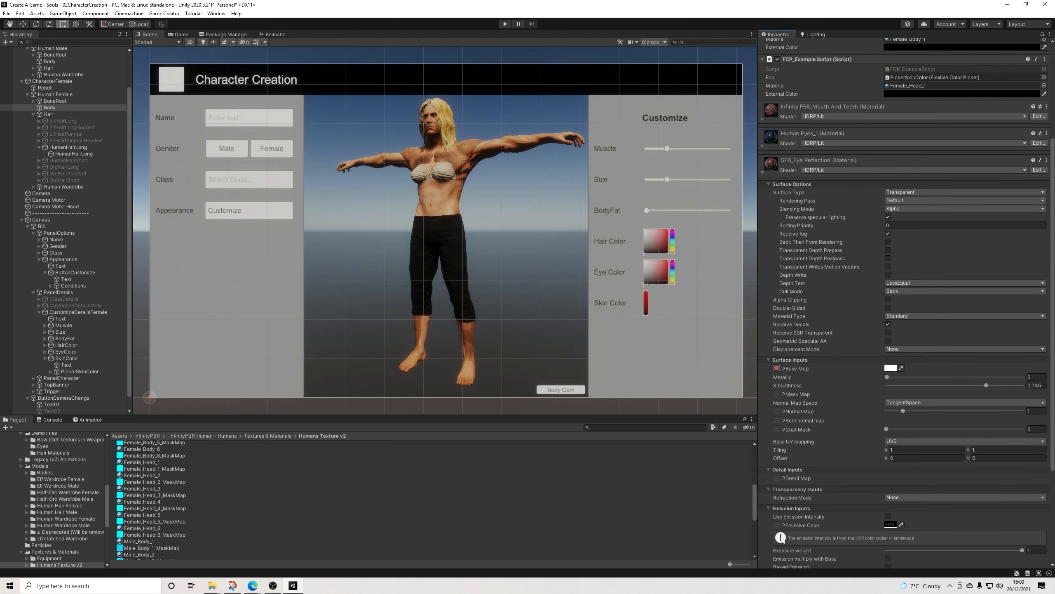
left_click(762, 145)
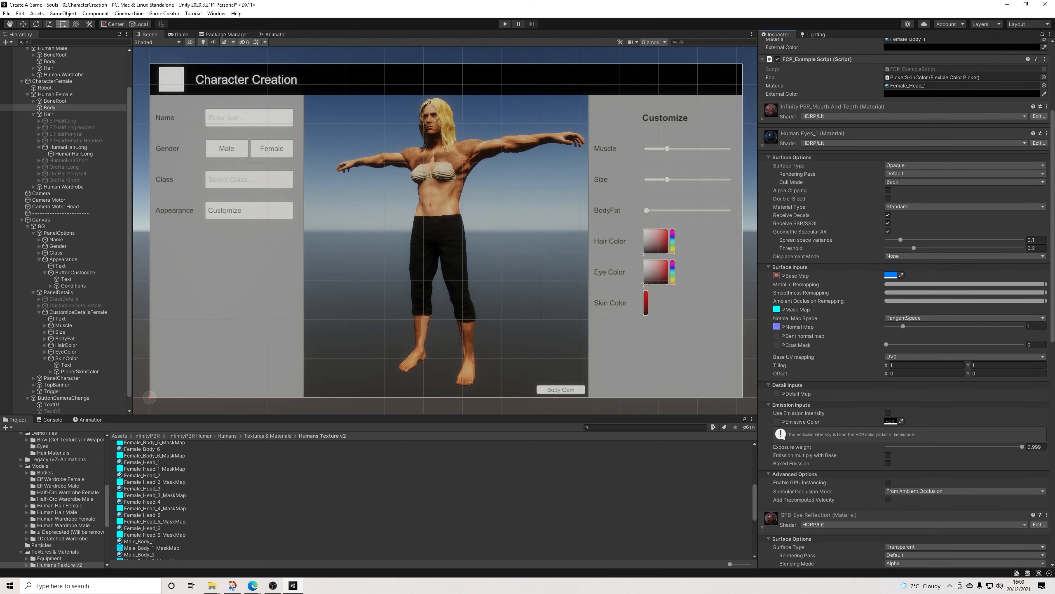
left_click(762, 145)
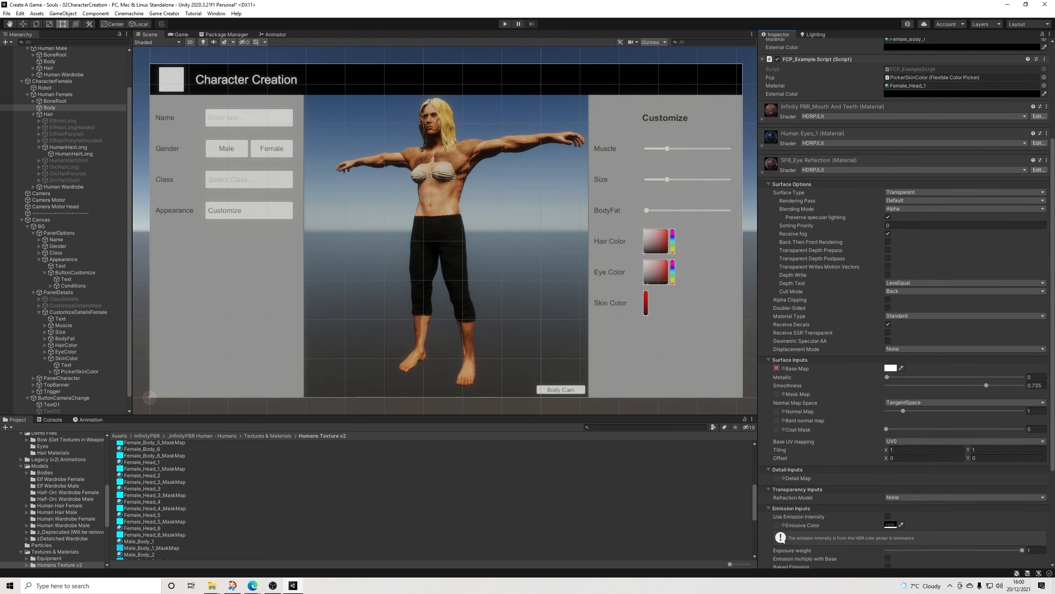
left_click(762, 172)
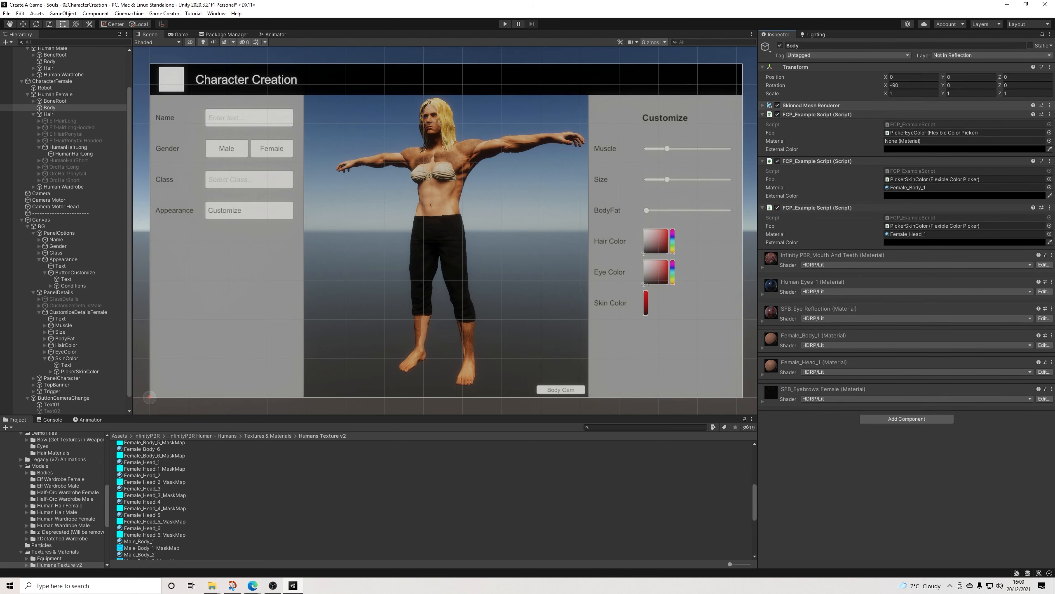
Step: Locate the HumanEyes_1 material from the Skinned Mesh Renderer and assign it as the Material of the Body's first FCP_ExampleScript
left_click(762, 105)
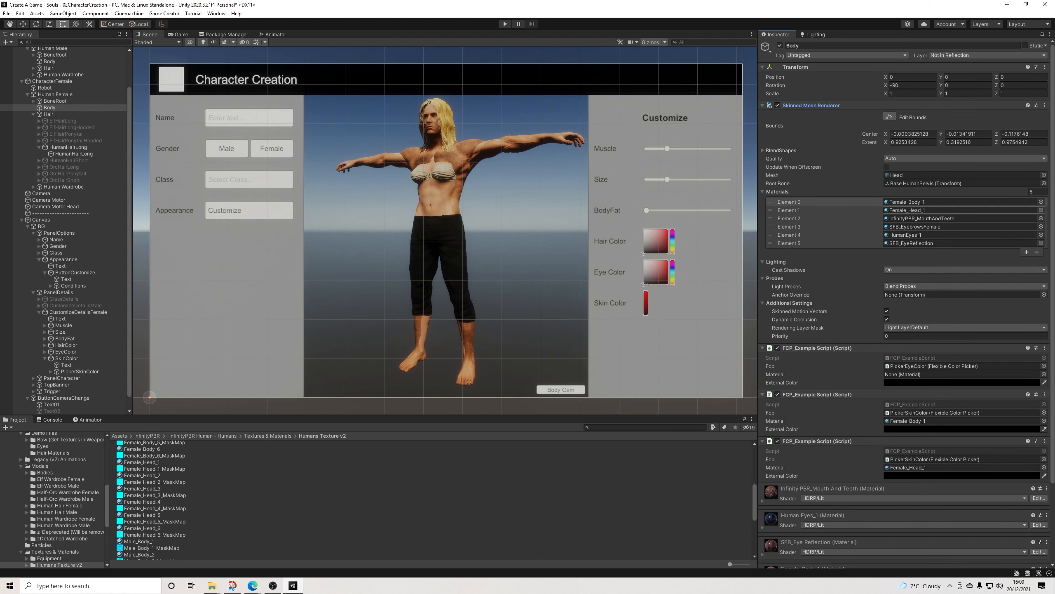
left_click(906, 234)
left_click(763, 105)
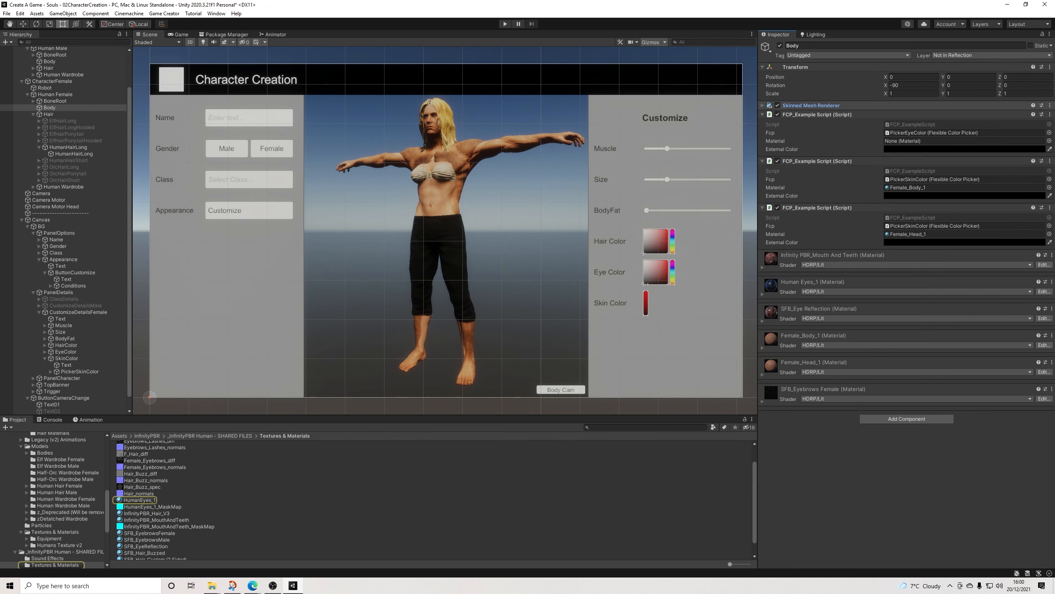
left_click_drag(139, 500, 956, 141)
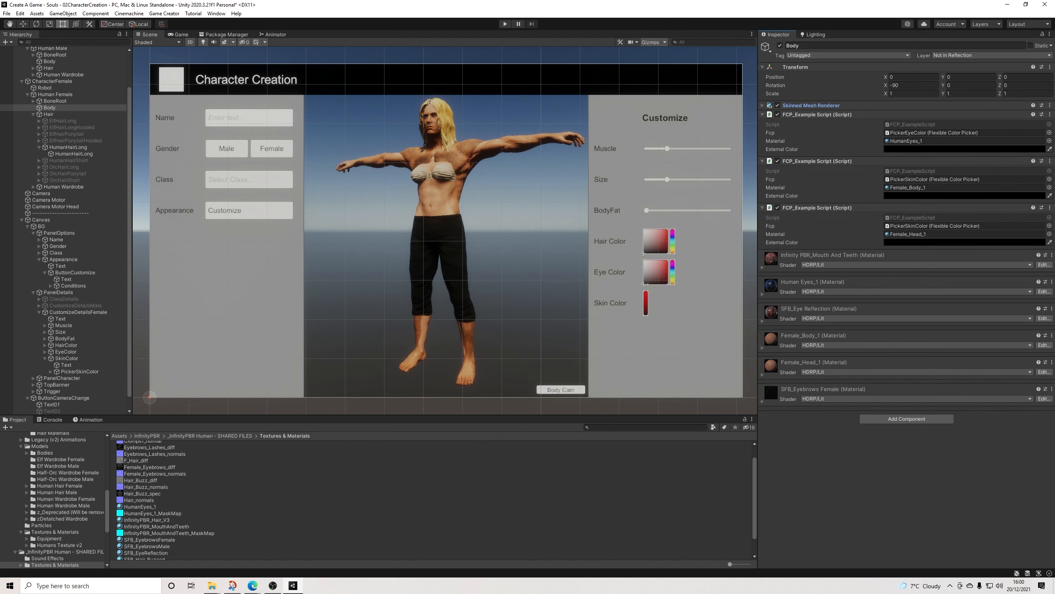
Step: Deactivate the Human Female model and the CustomizeDetailsFemale panel in the scene
scroll(62, 100, "up", 2)
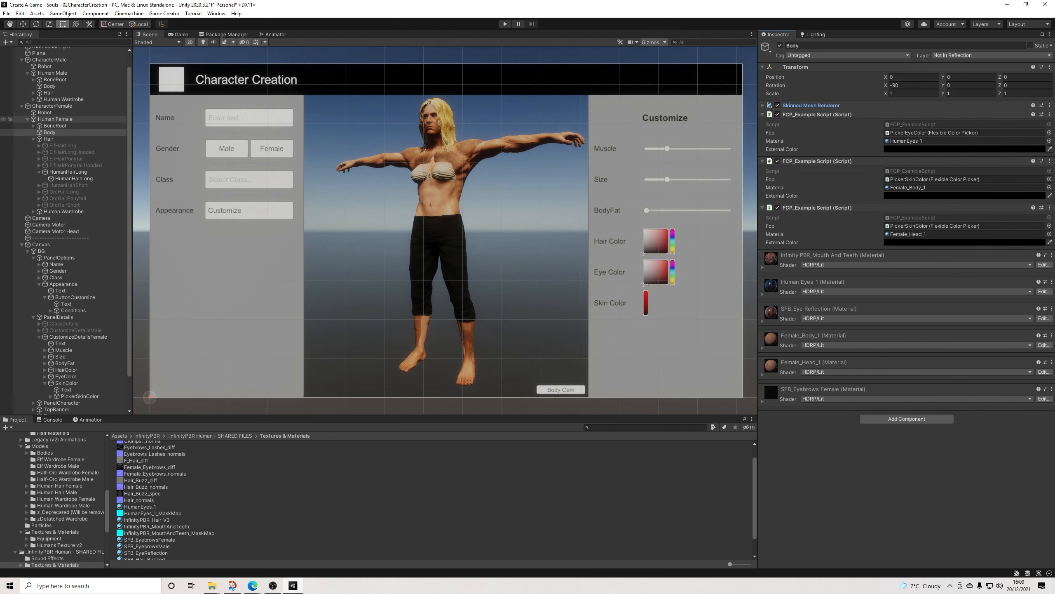
left_click(55, 119)
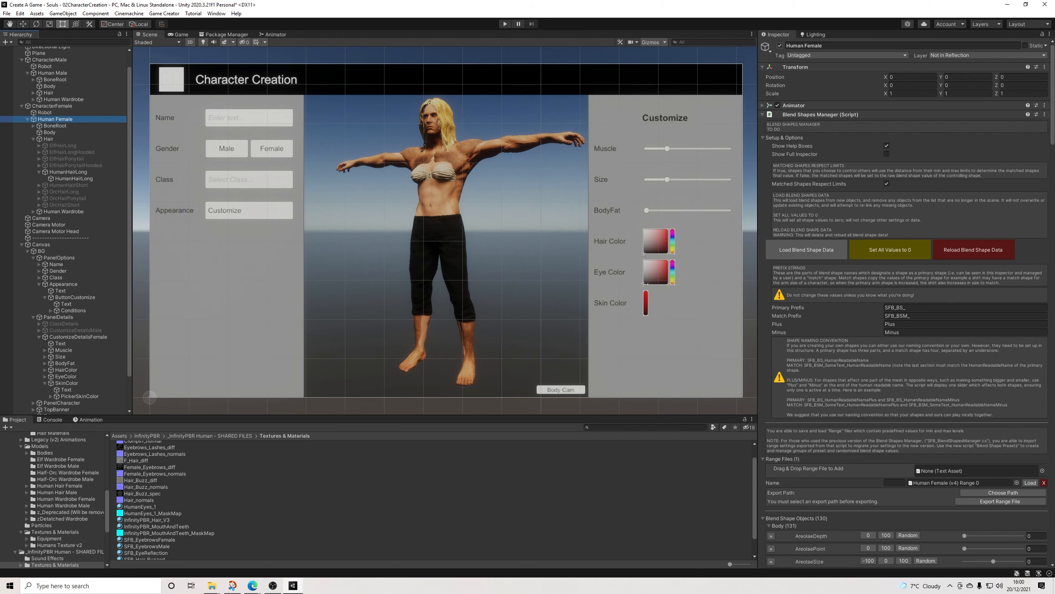
key("alt+shift+a")
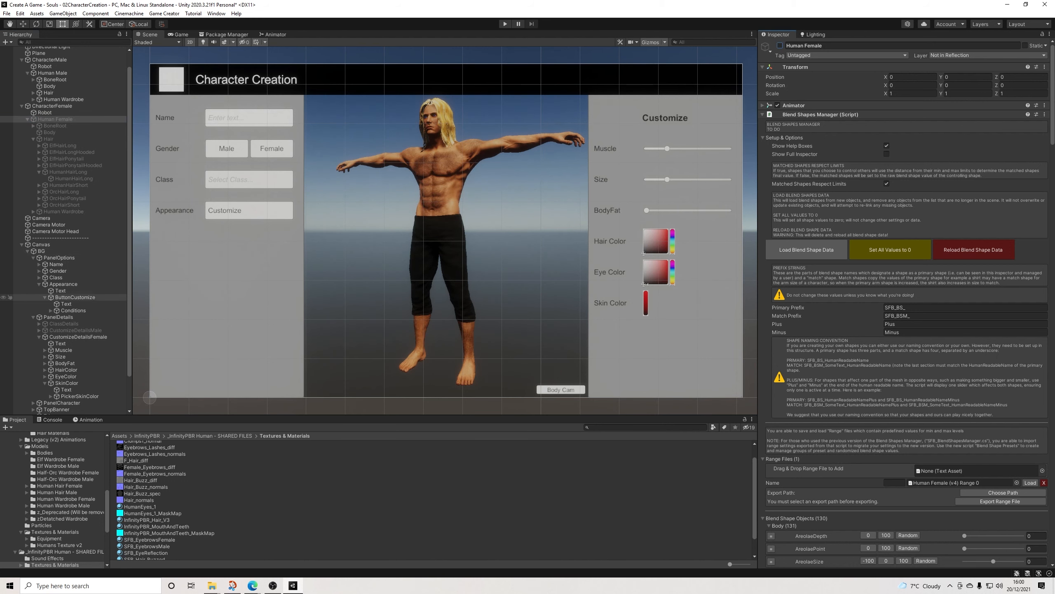
scroll(62, 316, "down", 2)
left_click(78, 311)
key("alt+shift+a")
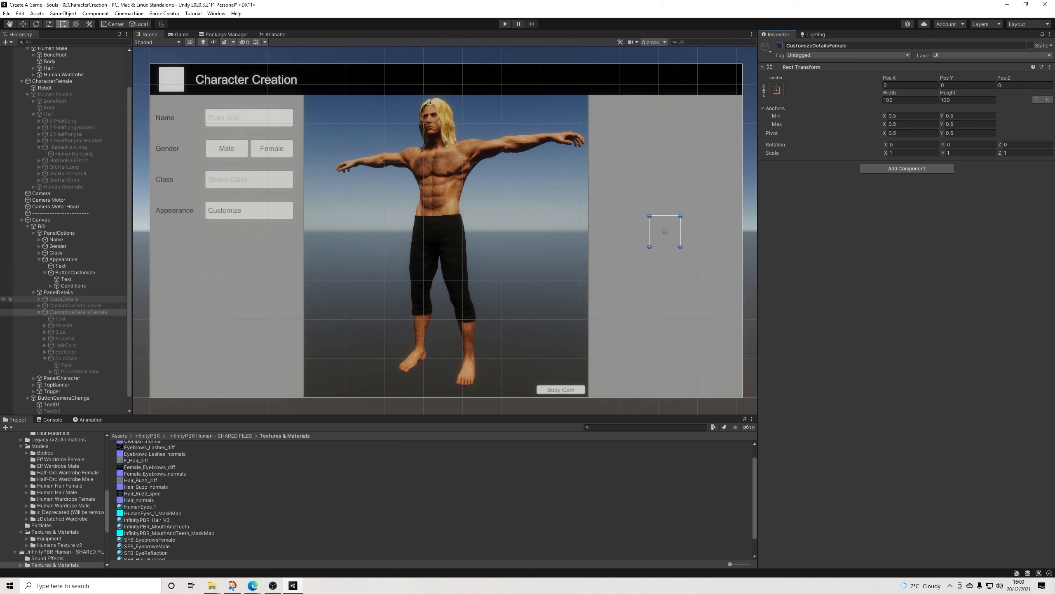
Step: Run the scene and test the gender selection by choosing Female, Male and Female again
key("ctrl+p")
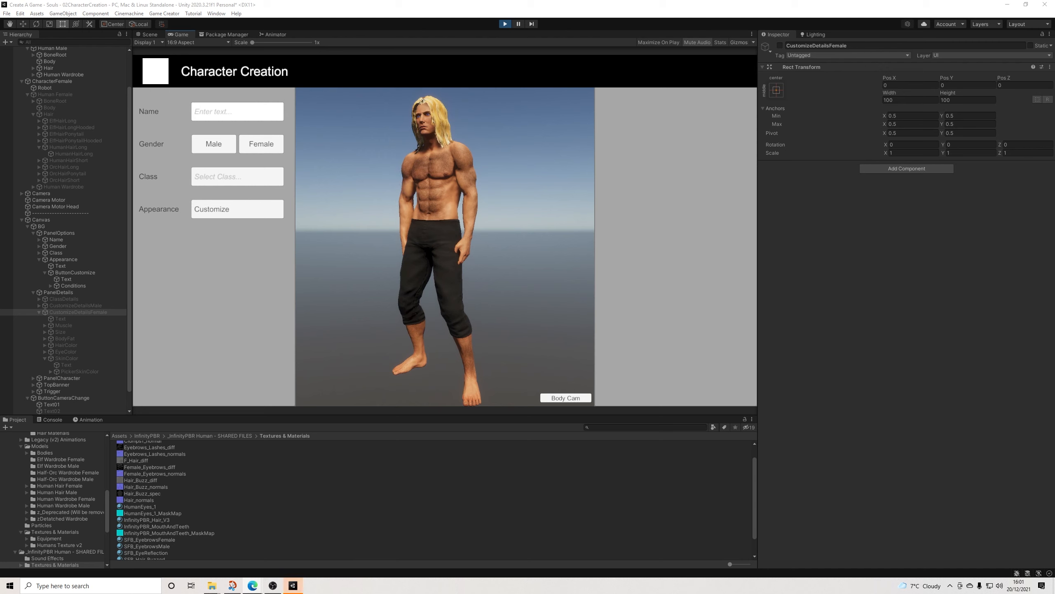
left_click(262, 144)
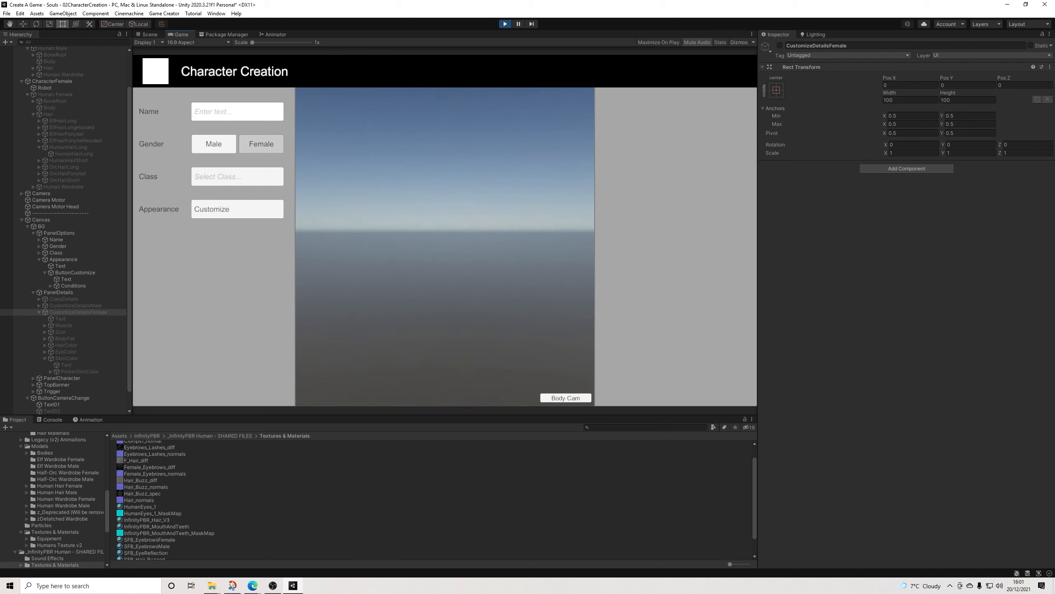
left_click(214, 144)
left_click(262, 144)
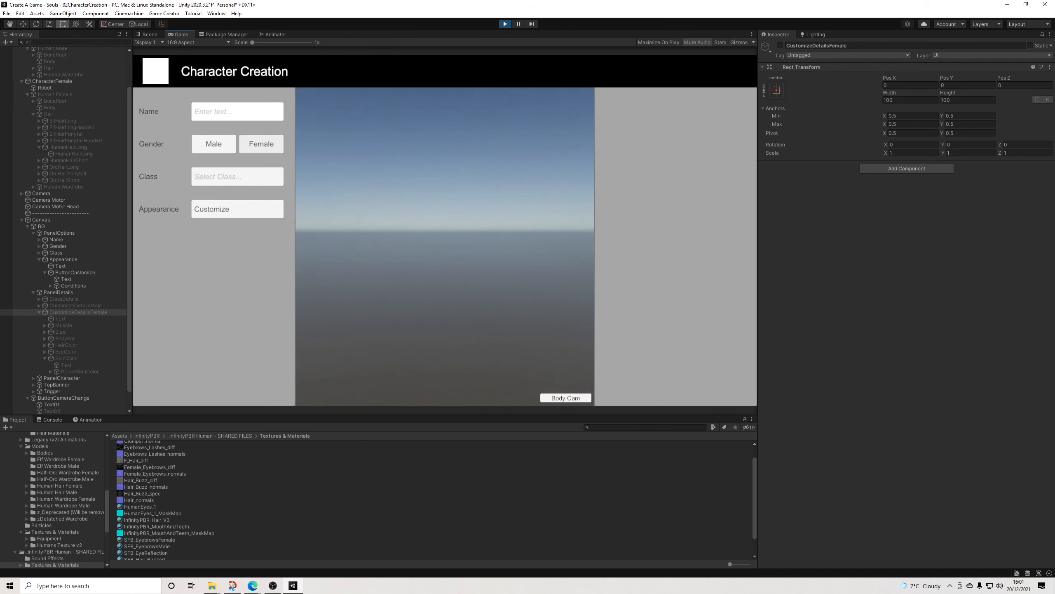
Step: In the running scene, activate Human Female and toggle the CharacterFemale object off and on again
scroll(69, 155, "up", 1)
left_click(58, 119)
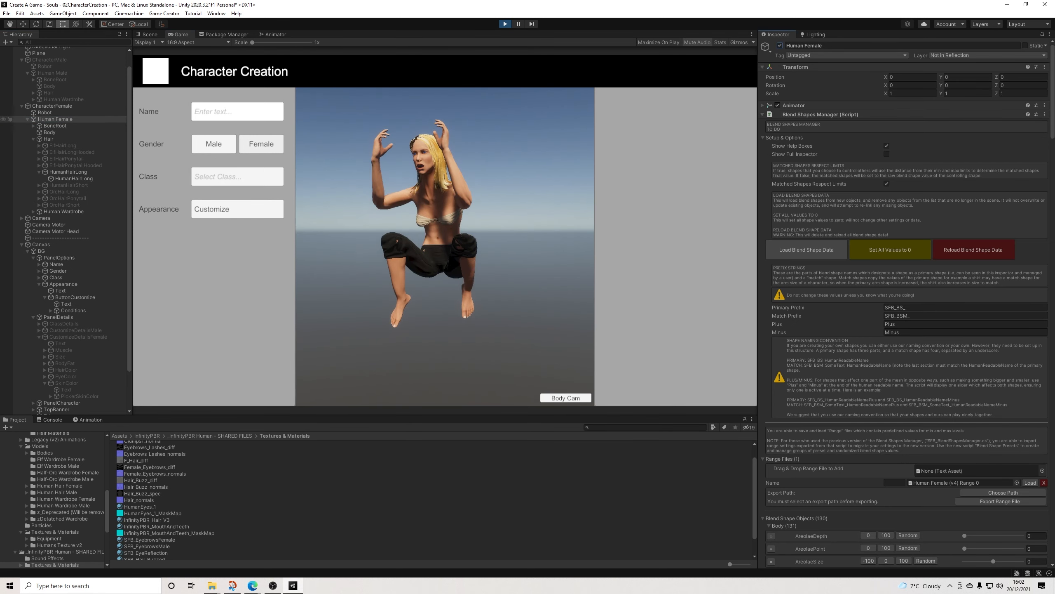
left_click(55, 106)
left_click(780, 45)
left_click(780, 46)
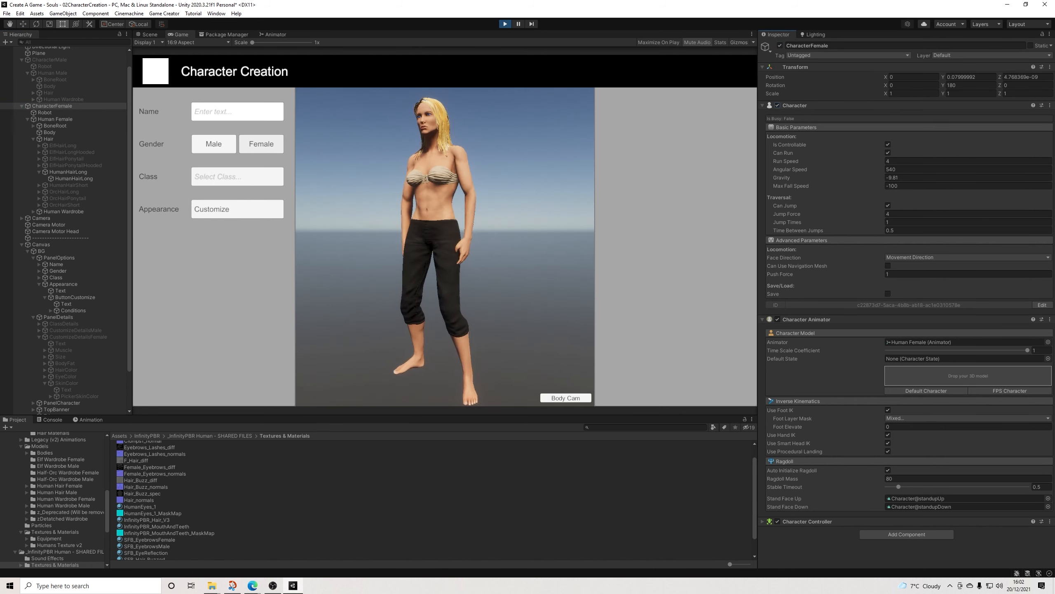
Step: Switch the gender to Male and back to Female, and open the appearance customization panel
left_click(213, 143)
left_click(261, 144)
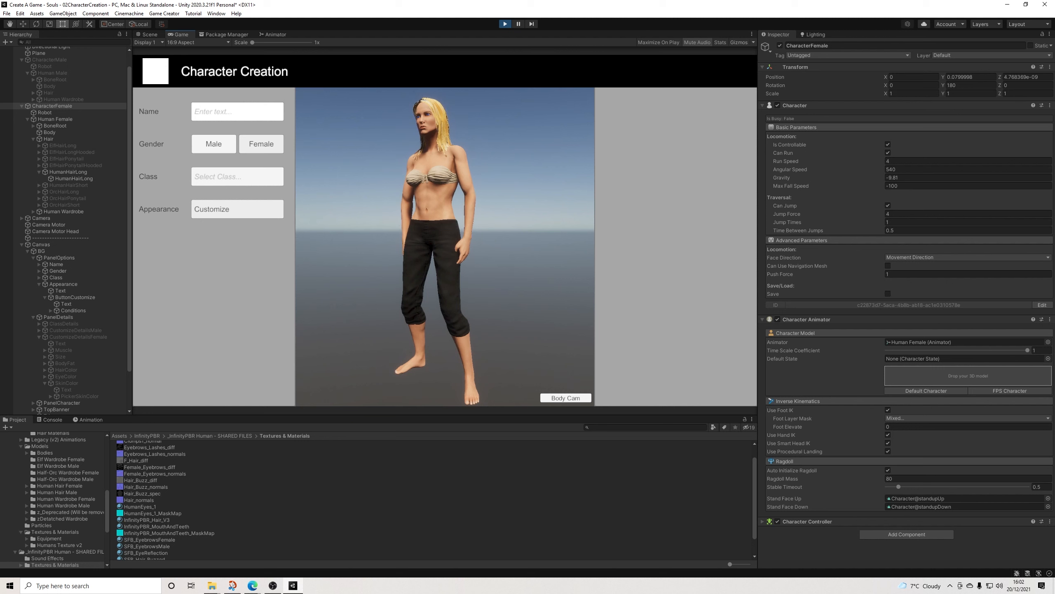
left_click(237, 209)
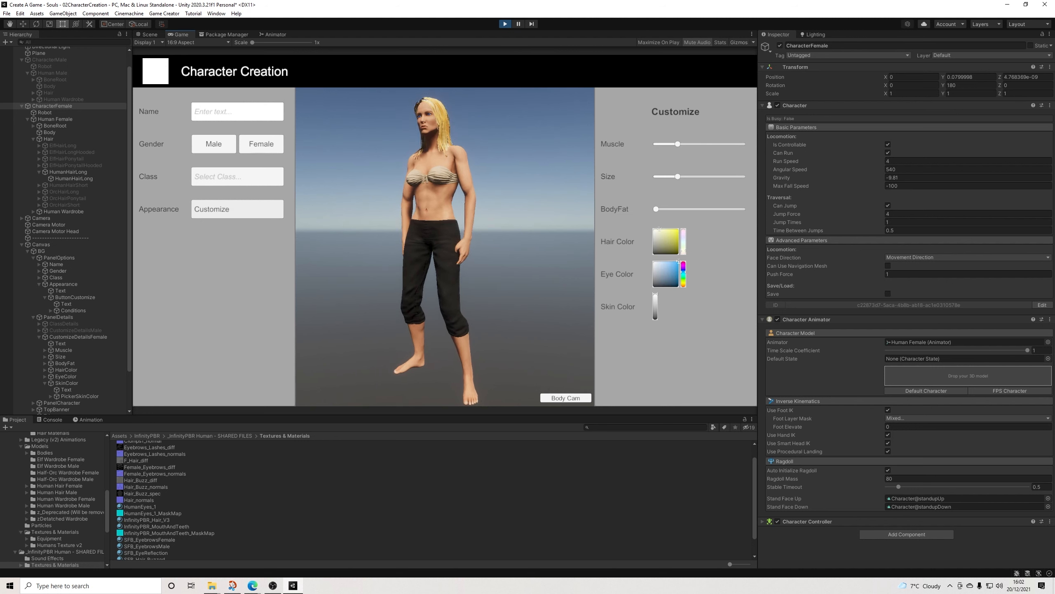
Step: Test the female hair and eye color pickers, using the close-up face view for the eyes and returning to the full-body view
mouse_move(683, 251)
left_mouse_down()
mouse_move(684, 229)
mouse_move(684, 253)
mouse_move(684, 242)
left_mouse_up()
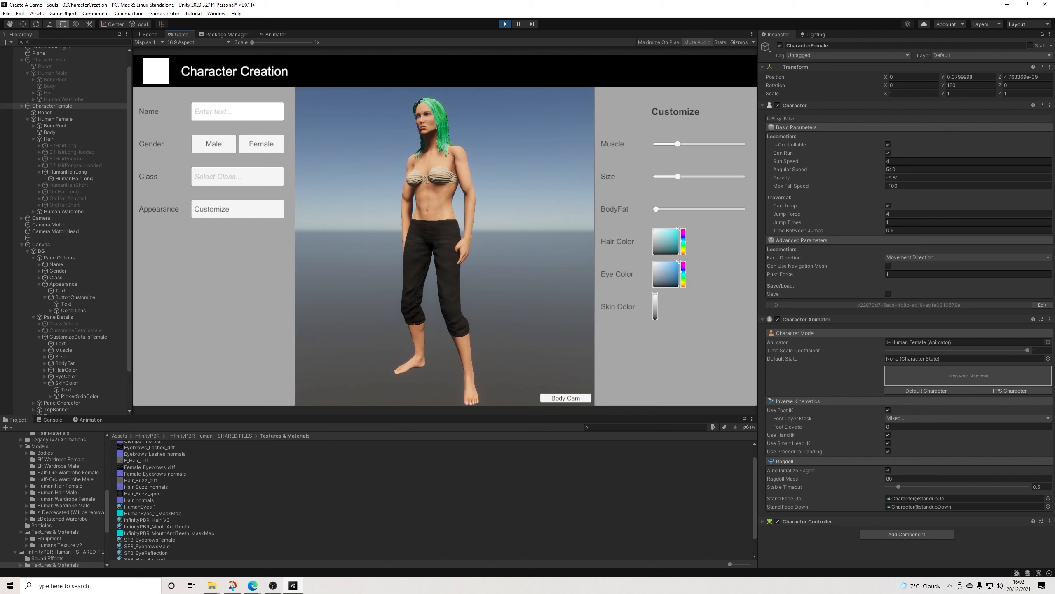
left_click(565, 398)
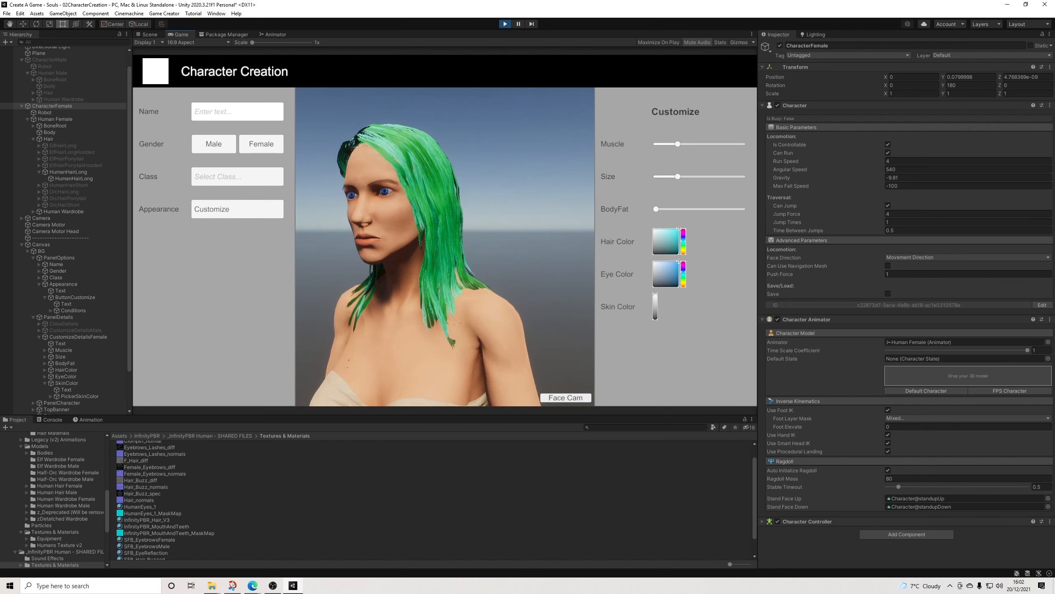
mouse_move(683, 271)
left_mouse_down()
mouse_move(683, 263)
mouse_move(683, 284)
mouse_move(683, 270)
mouse_move(655, 317)
mouse_move(655, 299)
left_mouse_up()
left_click_drag(678, 229, 660, 232)
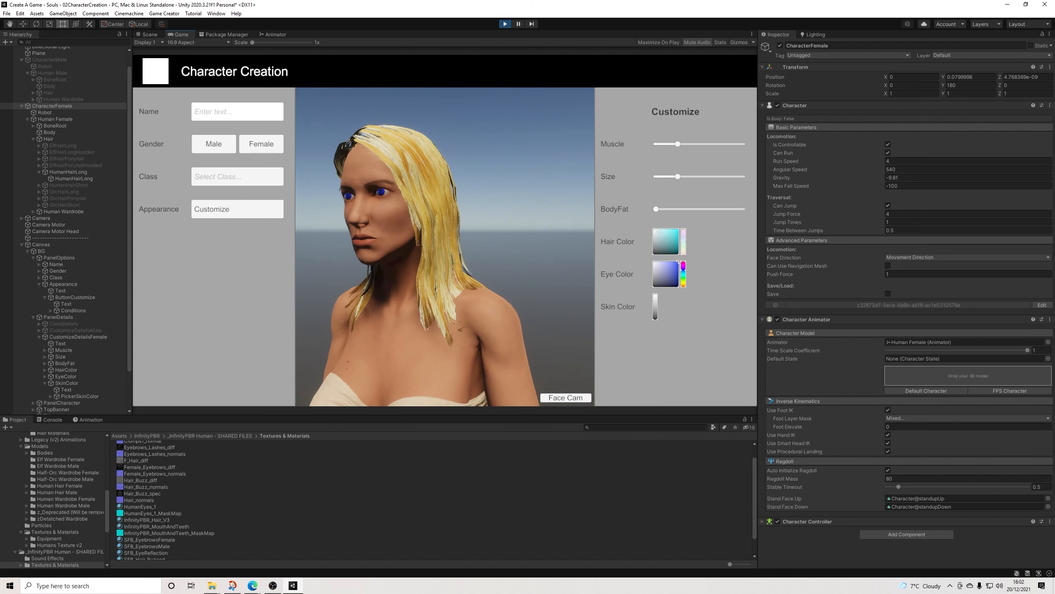
left_click(671, 267)
left_click_drag(670, 267, 669, 264)
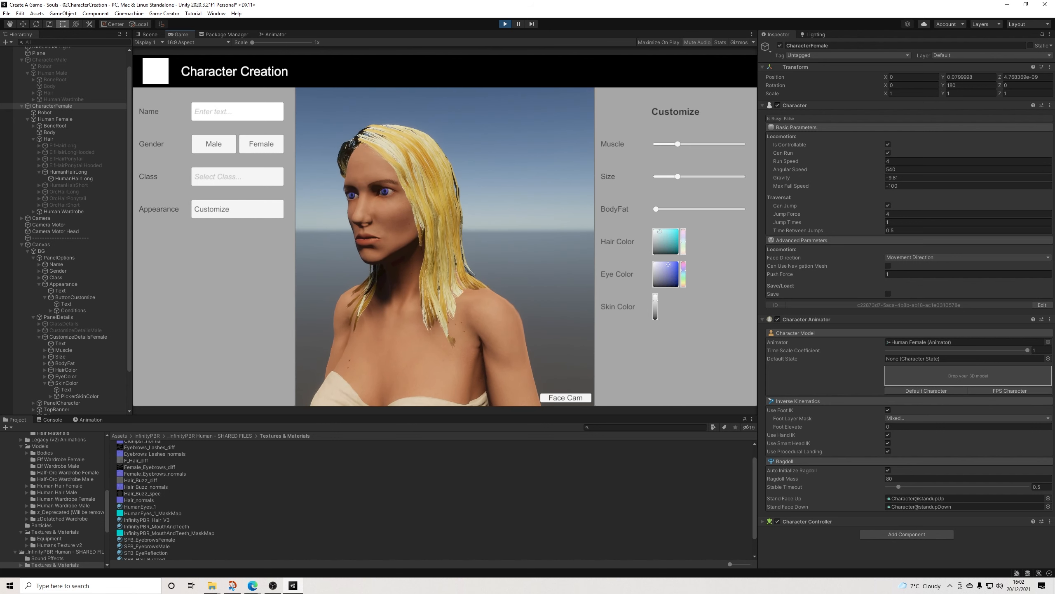
left_click(566, 398)
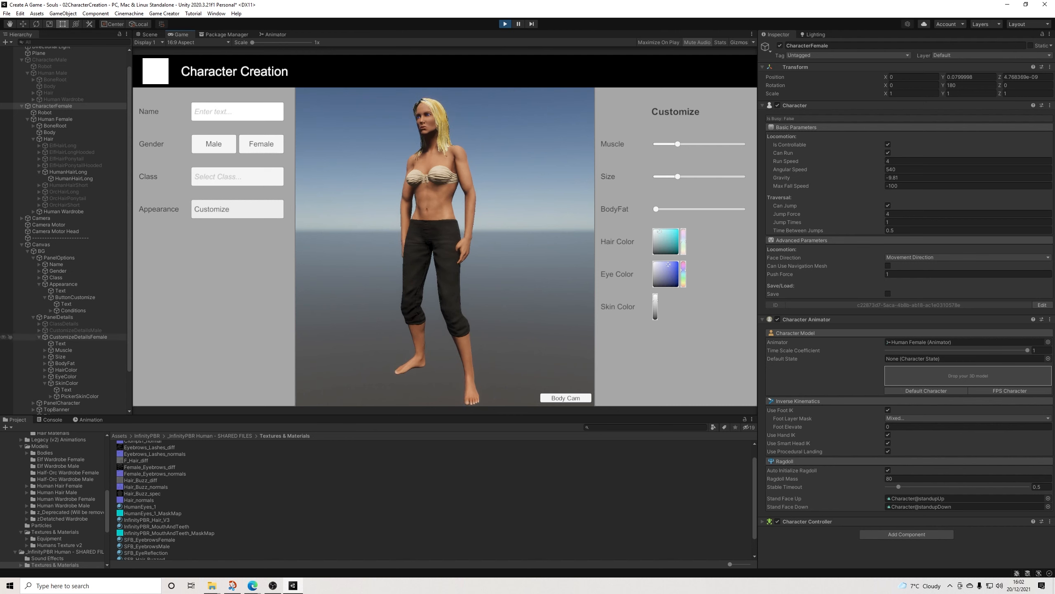
Step: Collapse the female details panel and inspect the first clause in ButtonCustomize's Conditions
left_click(40, 337)
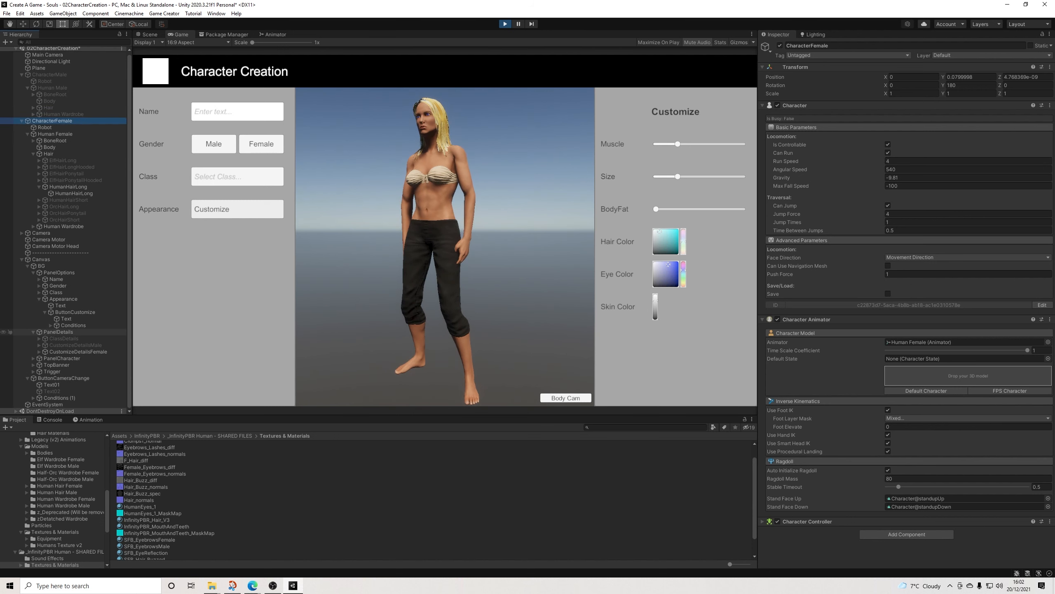
left_click(75, 311)
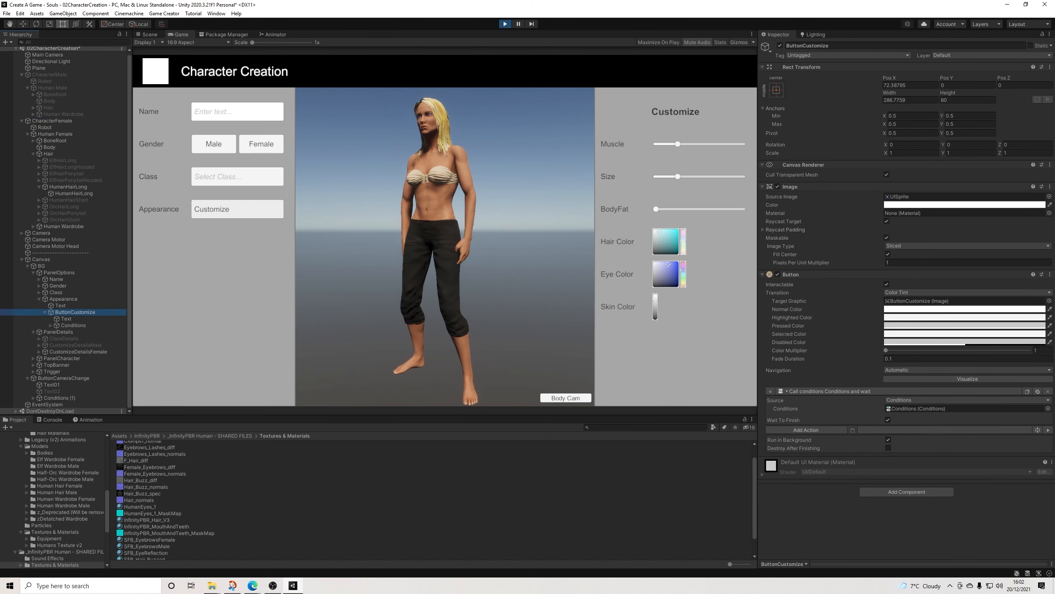
left_click(73, 325)
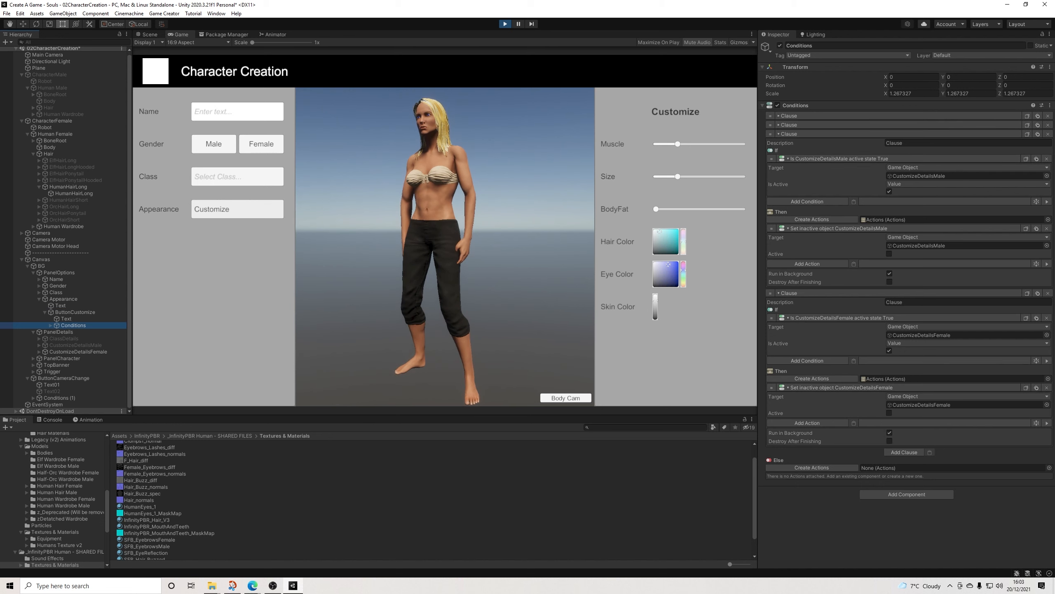
left_click(789, 115)
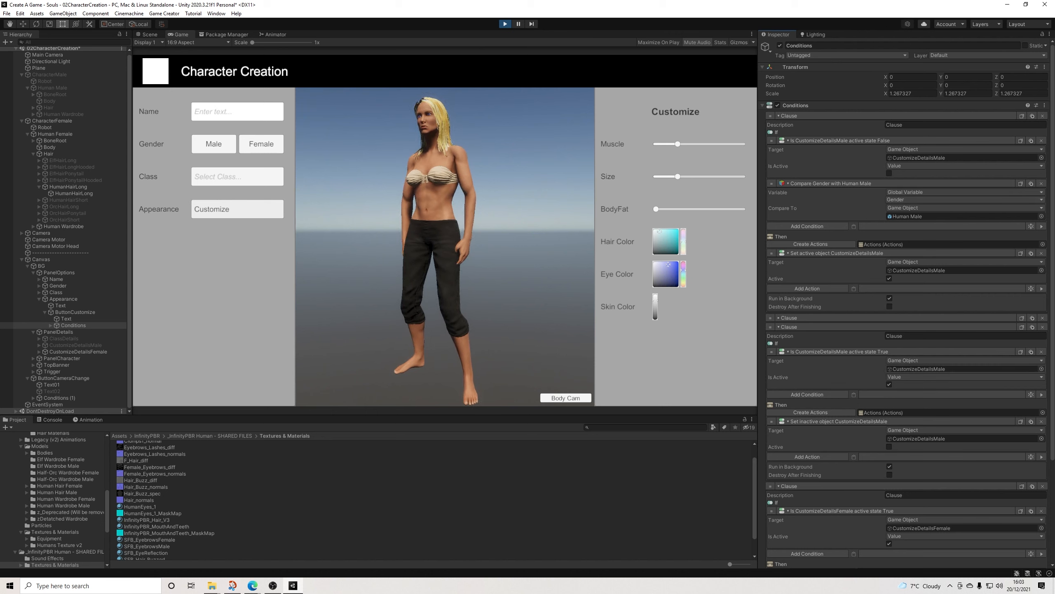
Step: Review the clauses in ButtonCustomize's Conditions, exit play mode, and collapse the expanded clauses
scroll(906, 291, "down", 5)
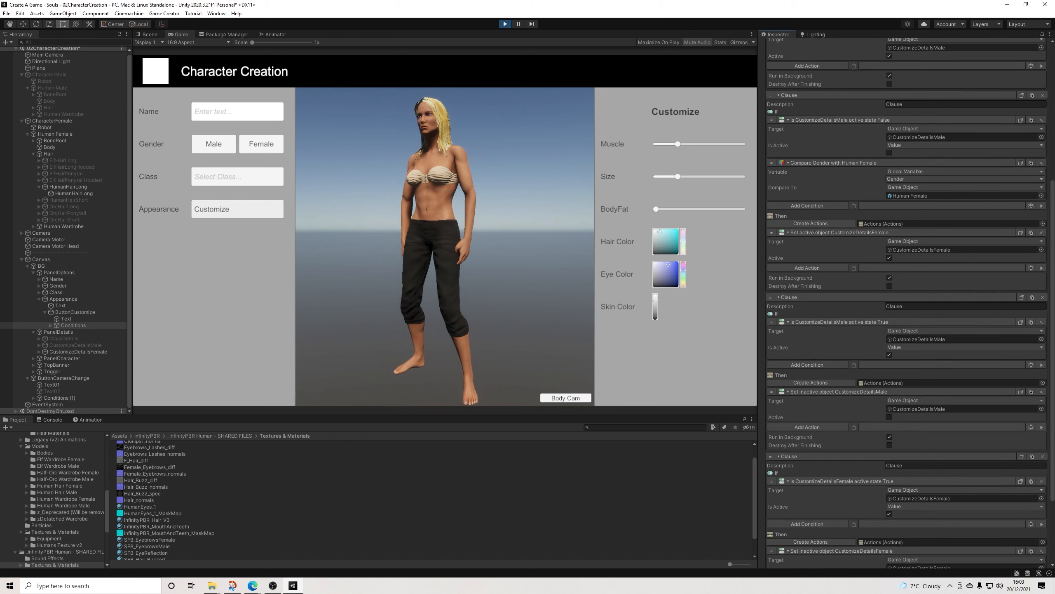
scroll(906, 291, "up", 5)
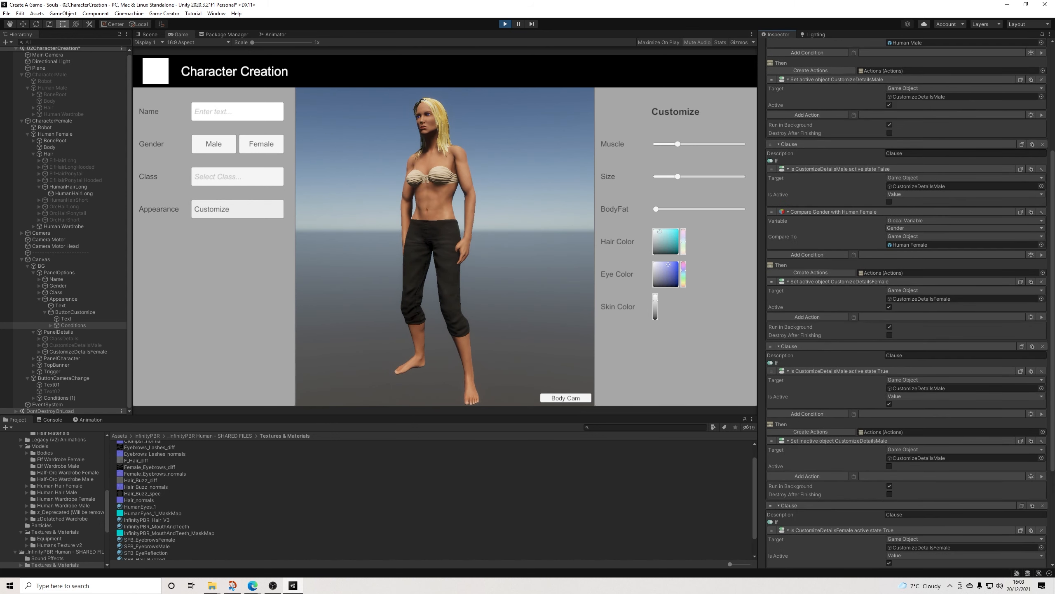
key("ctrl+p")
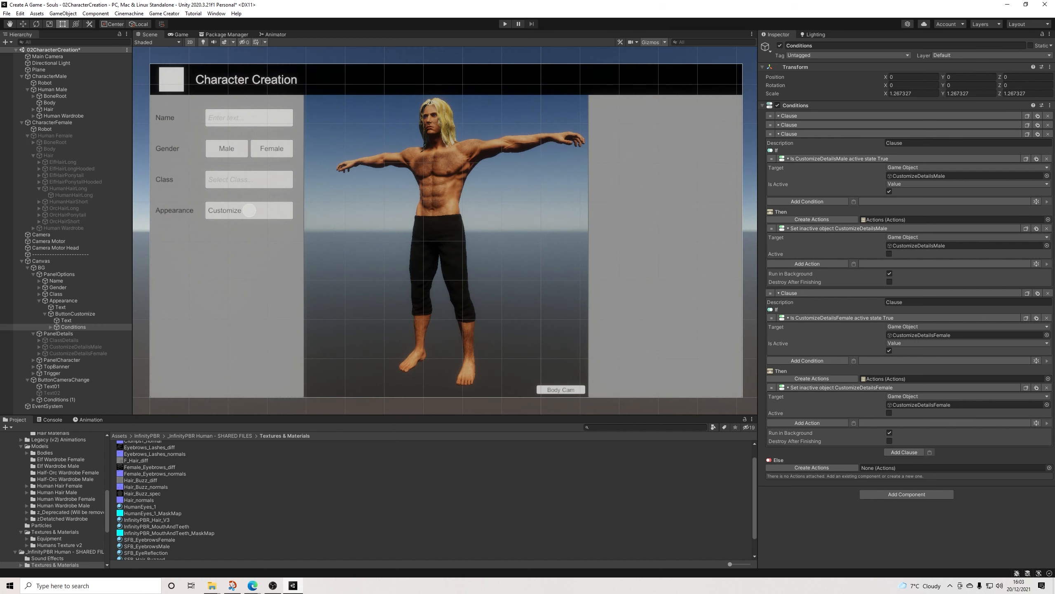
left_click(814, 116)
left_click(814, 115)
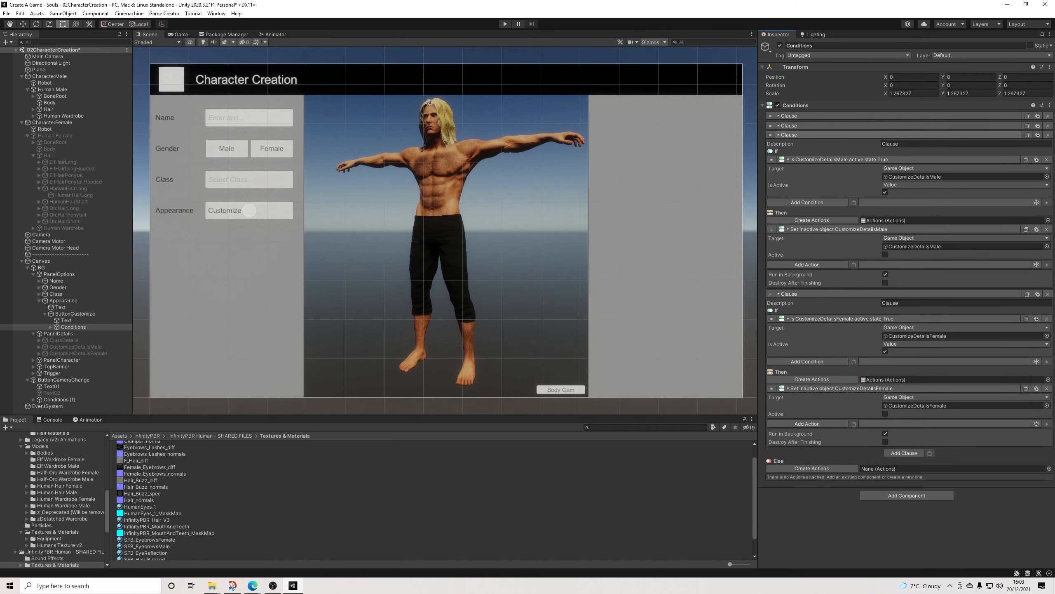
left_click(815, 134)
left_click(881, 143)
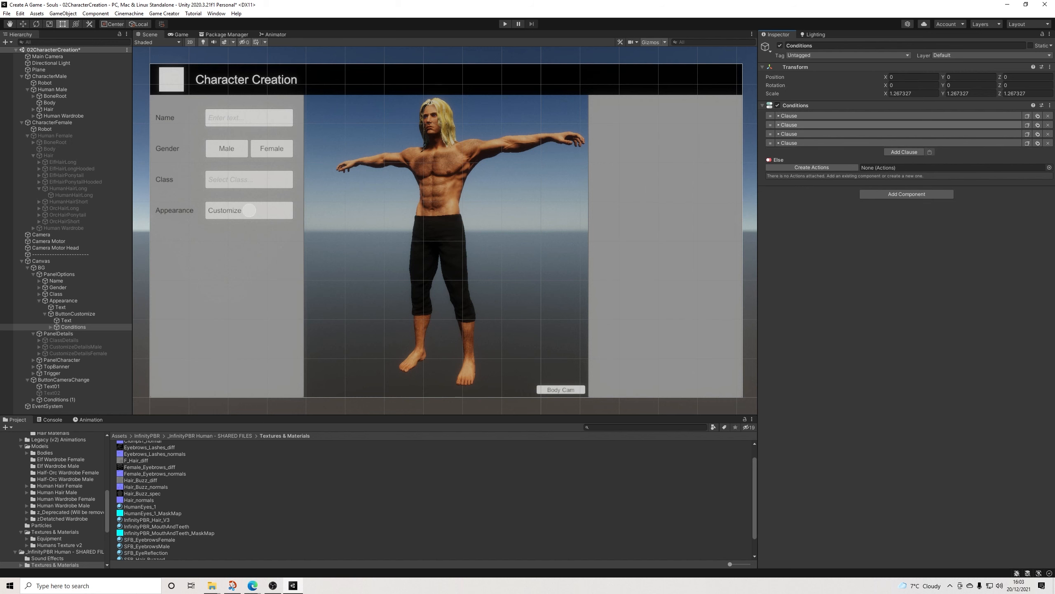
Step: In the second clause, set the target of the active state False condition to CustomizeDetailsFemale
left_click(881, 116)
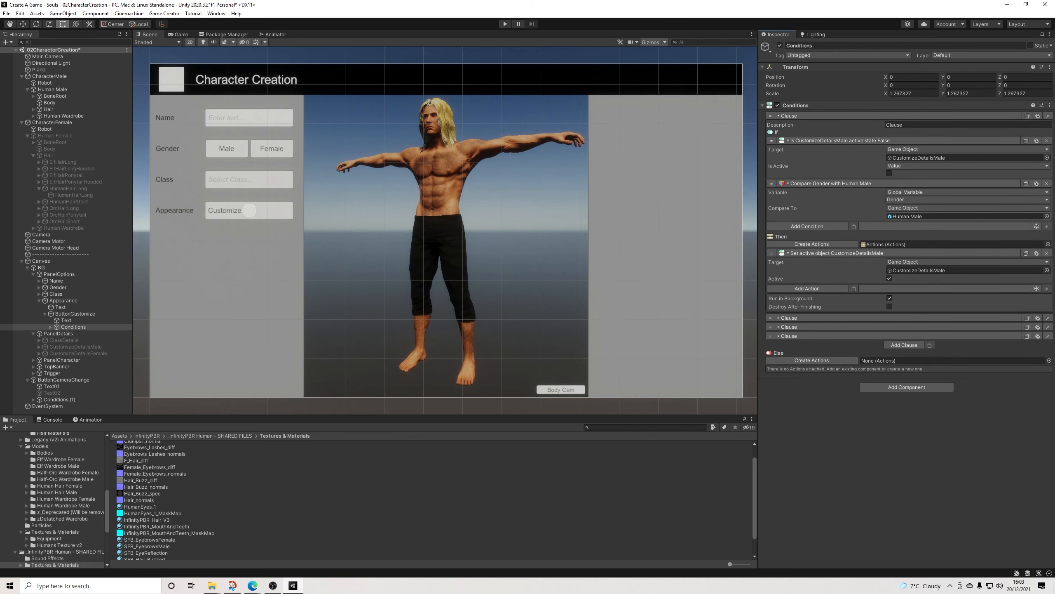
left_click(881, 116)
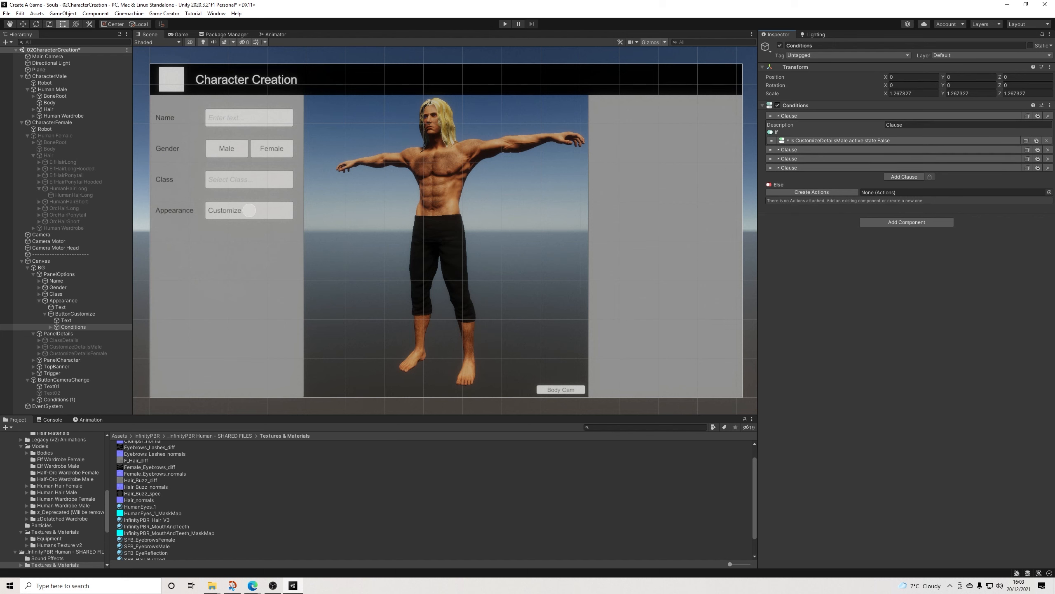
left_click(881, 125)
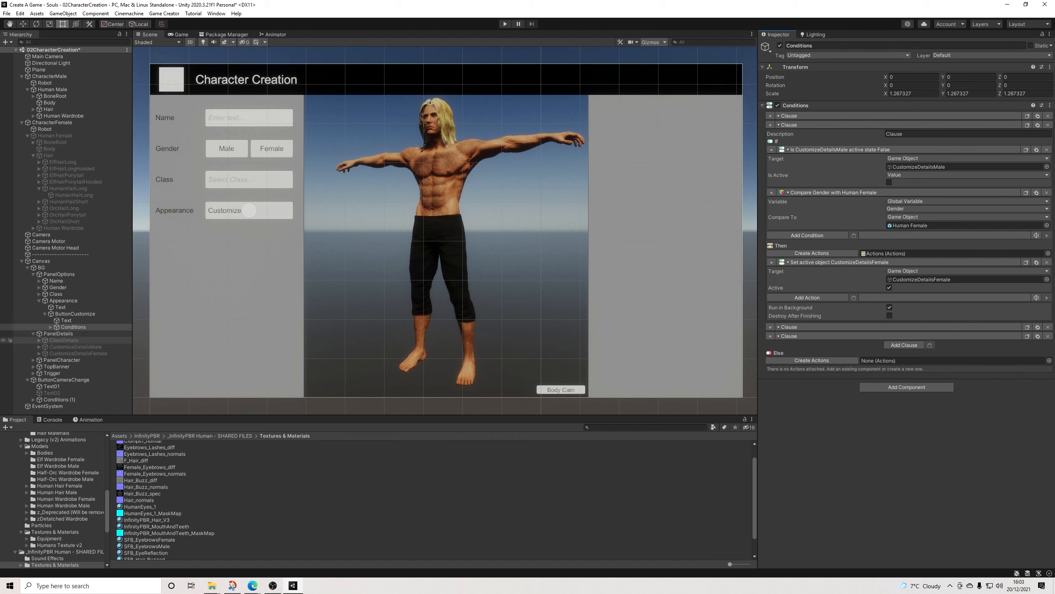
left_click_drag(77, 353, 927, 167)
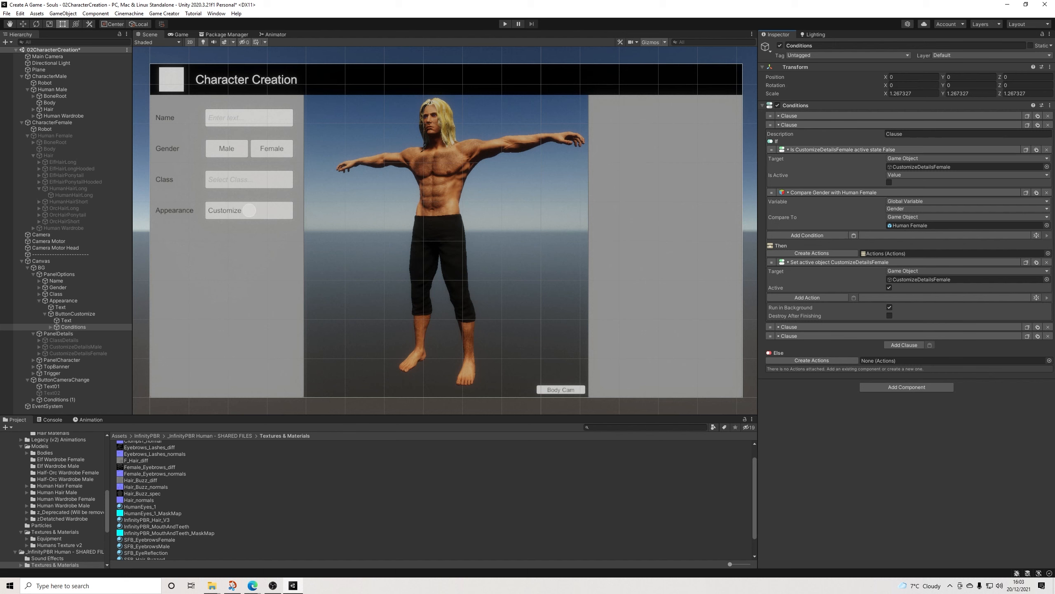
Step: Add a copied Compare Gender with Human Female condition to the fourth clause, which deactivates CustomizeDetailsFemale
left_click(831, 125)
left_click(831, 143)
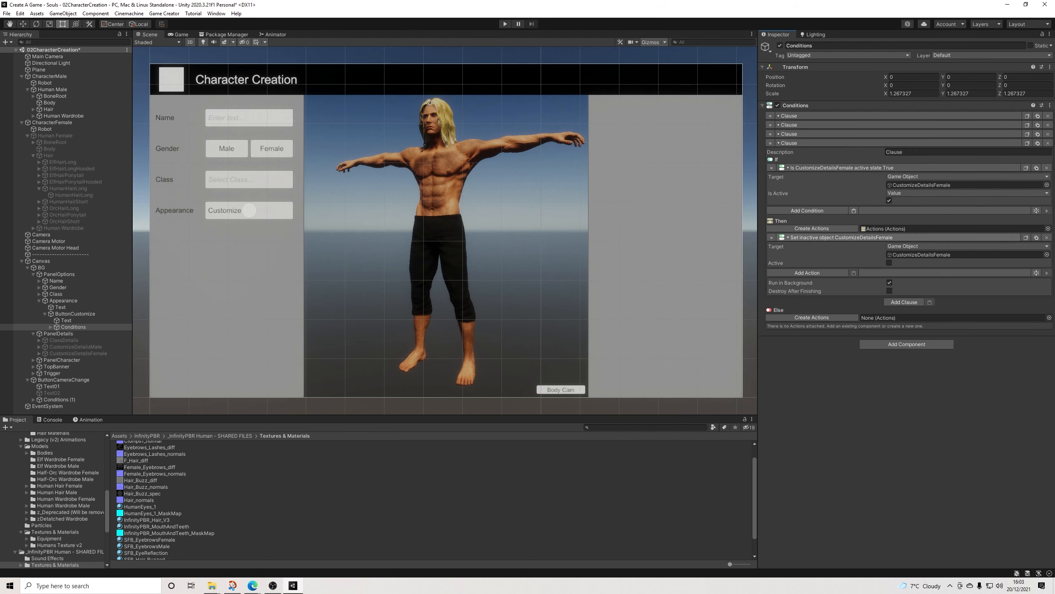
left_click(854, 210)
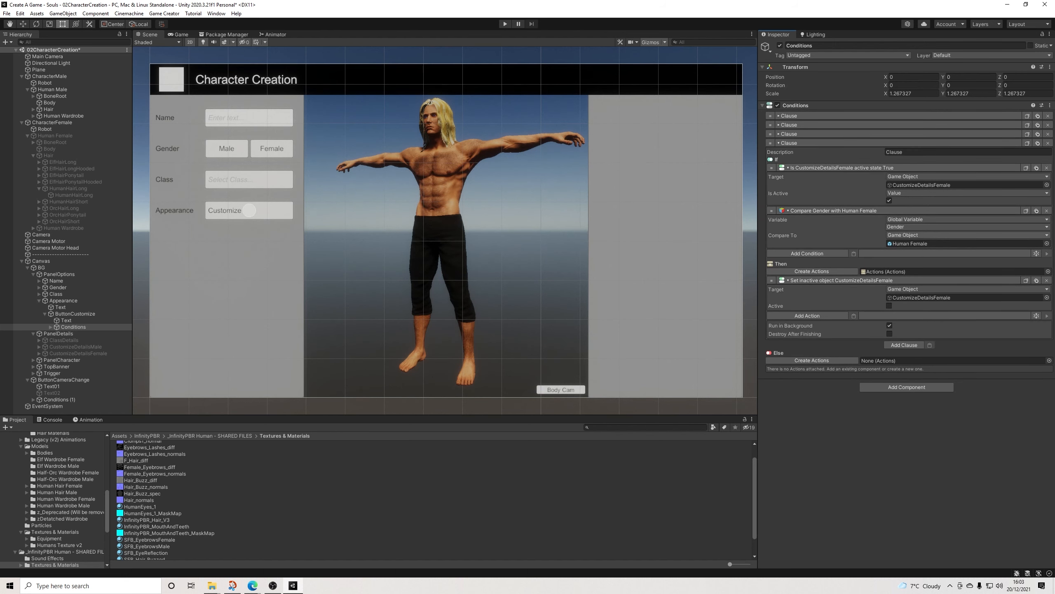
Step: Copy the first clause's Compare Gender with Human Male condition into the third clause, which deactivates CustomizeDetailsMale, and collapse the clauses
left_click(832, 134)
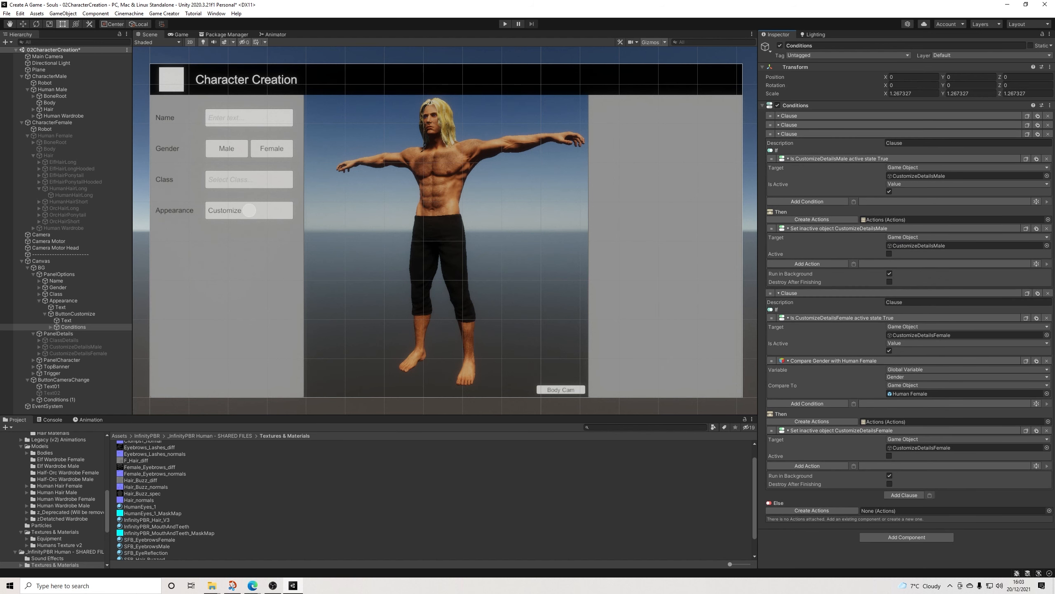
left_click(831, 116)
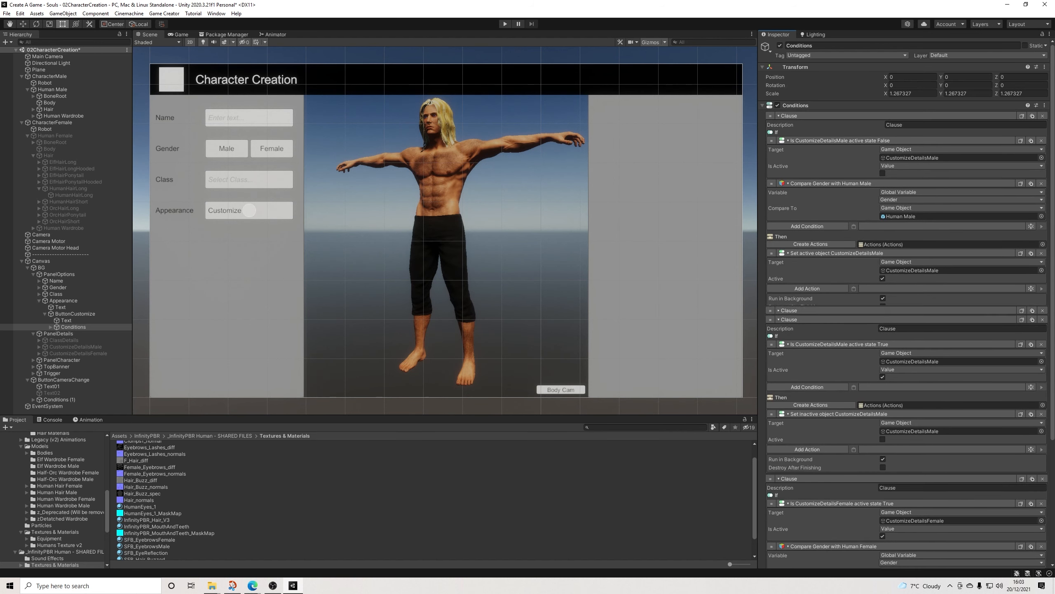
left_click(831, 116)
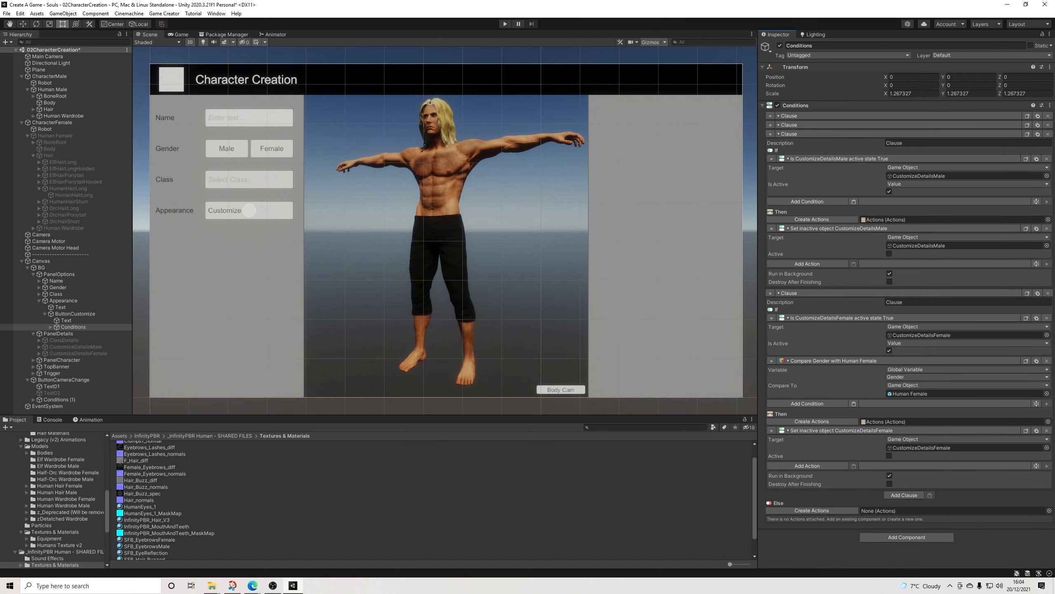
left_click(854, 201)
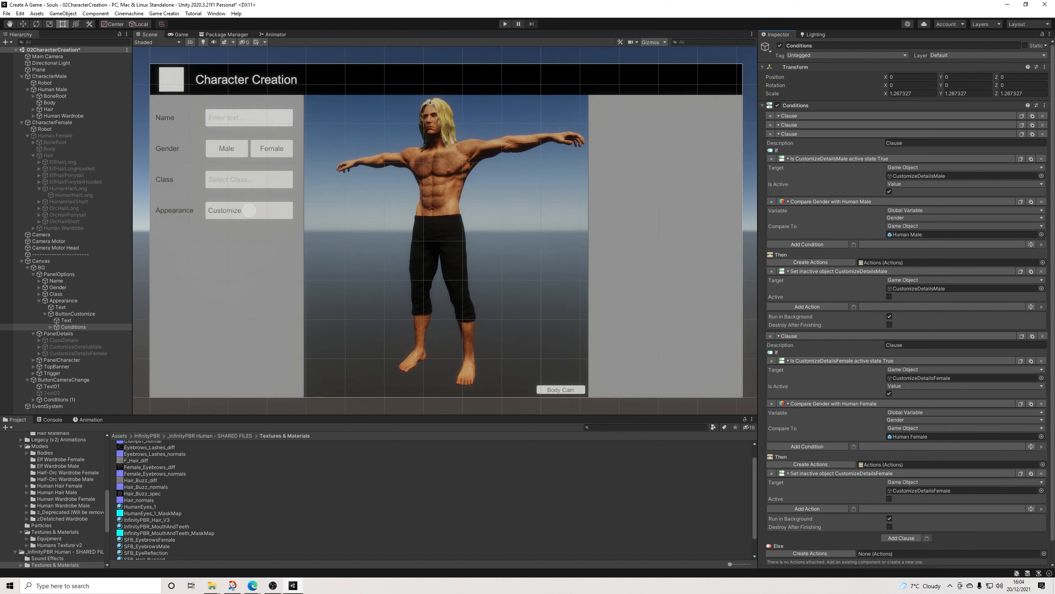
left_click(789, 134)
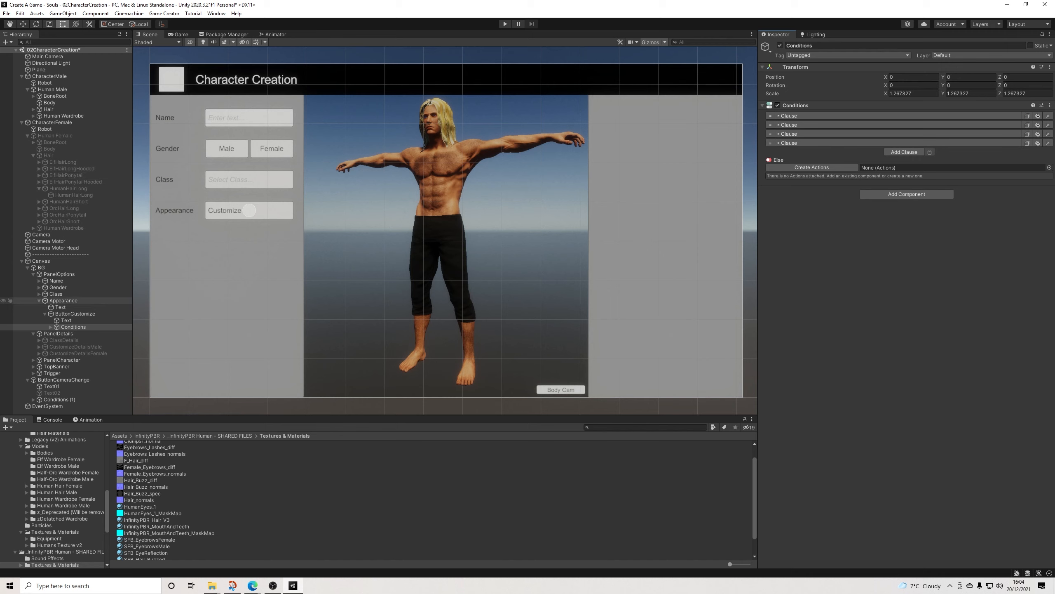
Step: Collapse PanelOptions in the hierarchy, activate CustomizeDetailsFemale, and look through its customization rows down to HairColor
left_click(63, 301)
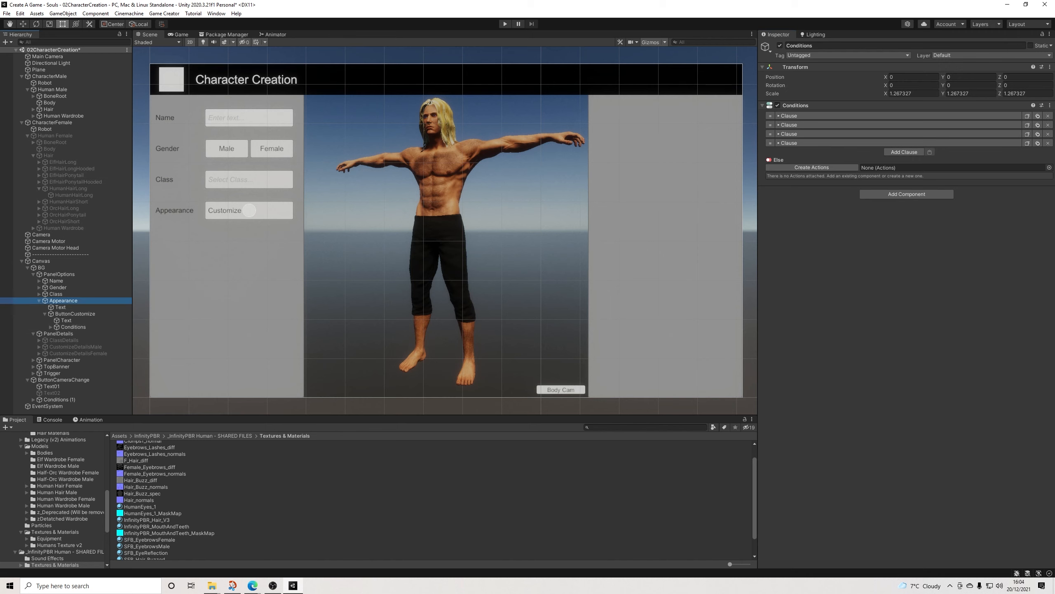
left_click(39, 300)
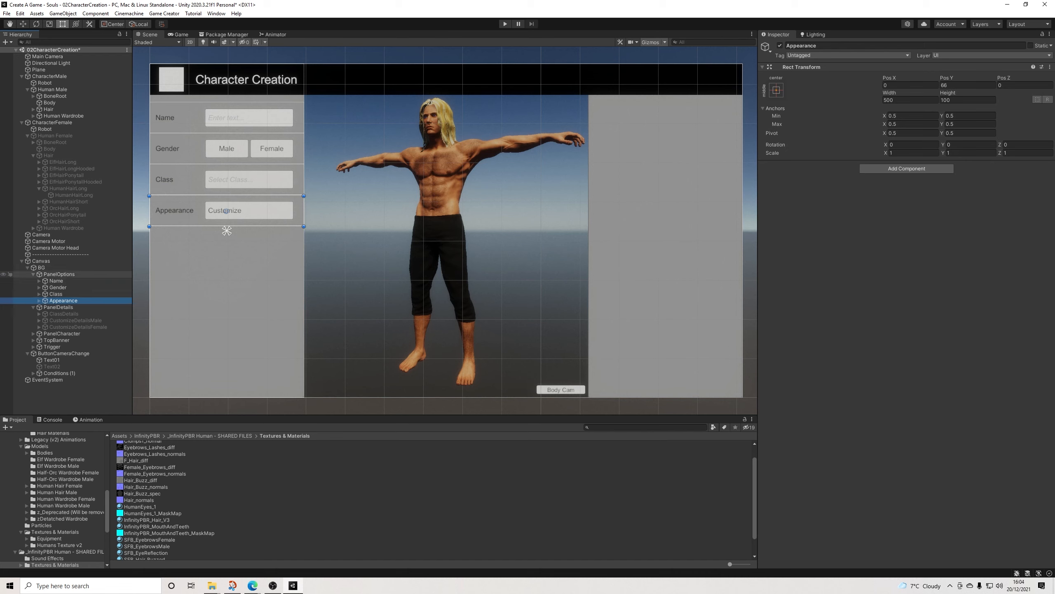
left_click(33, 274)
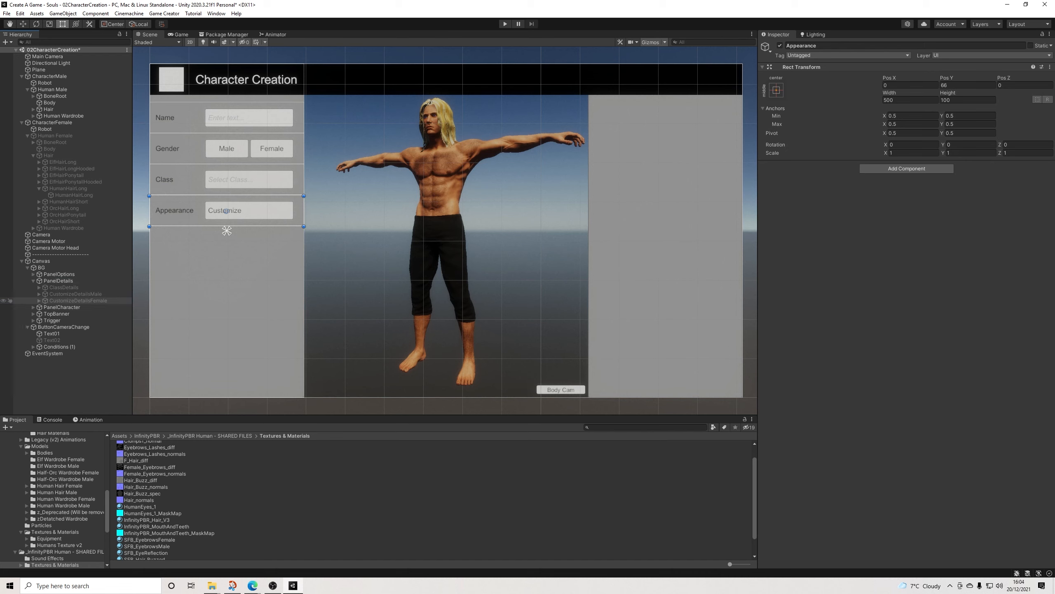
left_click(78, 300)
left_click(39, 301)
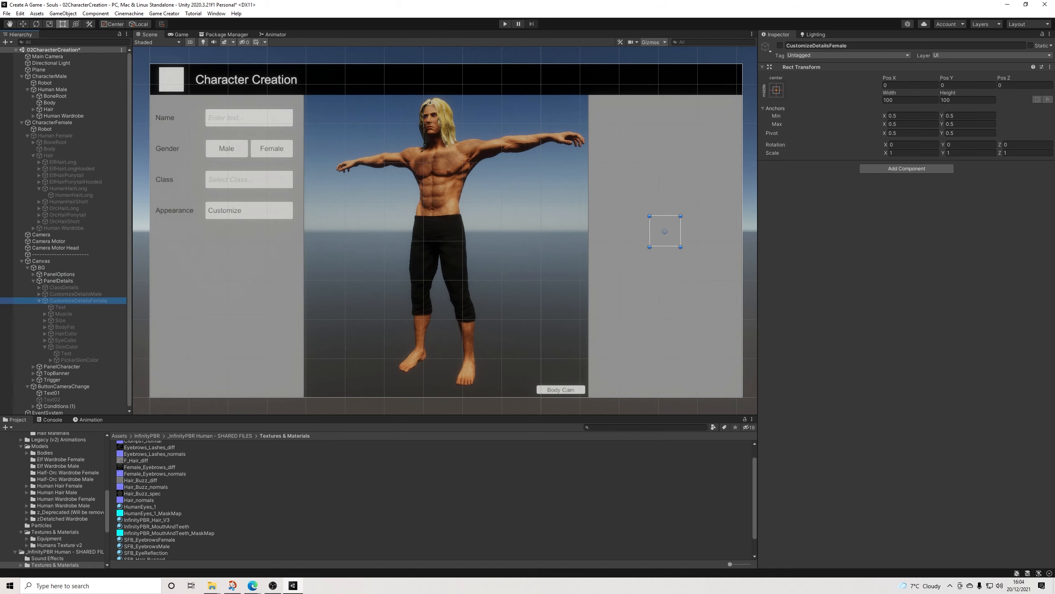
left_click(780, 46)
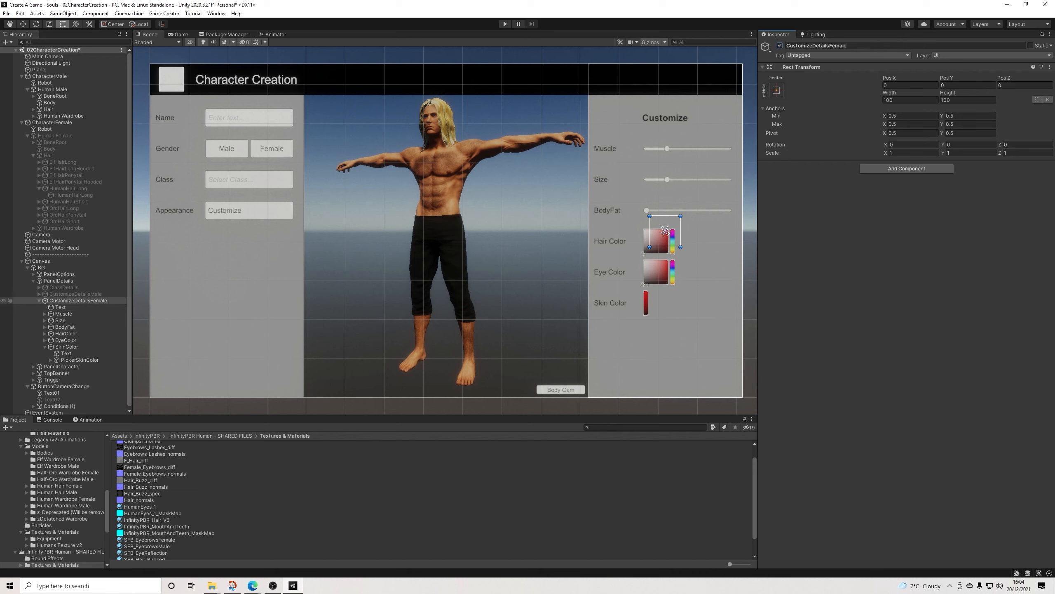
left_click(78, 300)
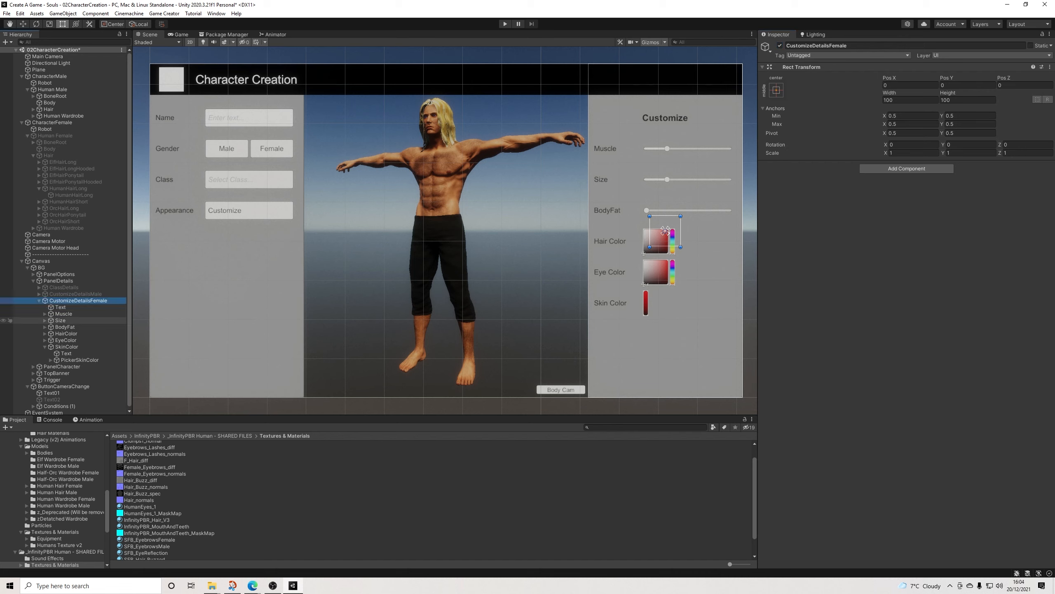
left_click(65, 326)
left_click(66, 333)
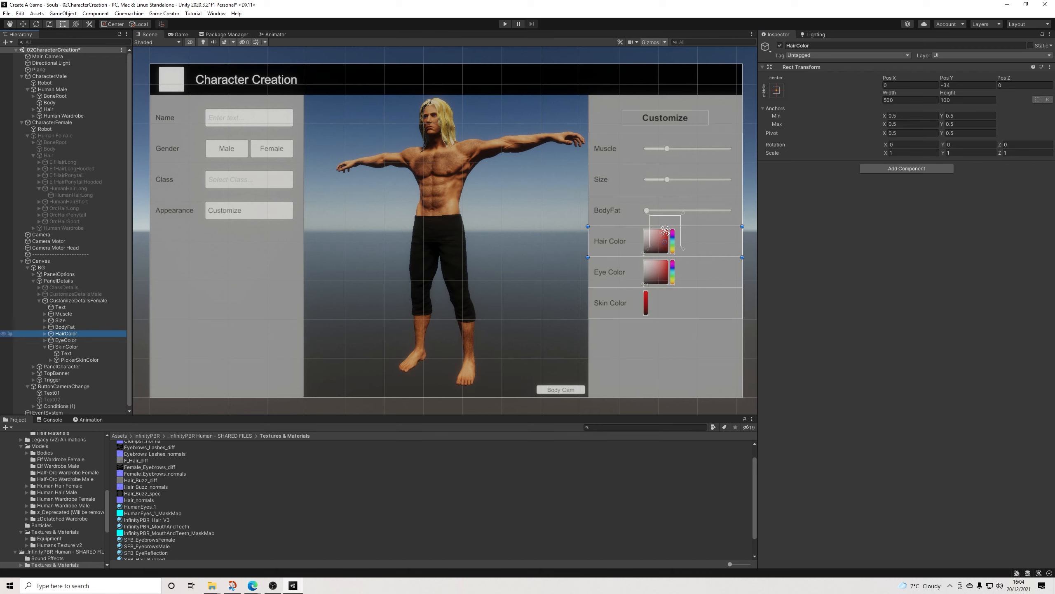
Step: Rename the Trigger object under the Canvas's BG as TriggerBlendShapes
left_click(34, 280)
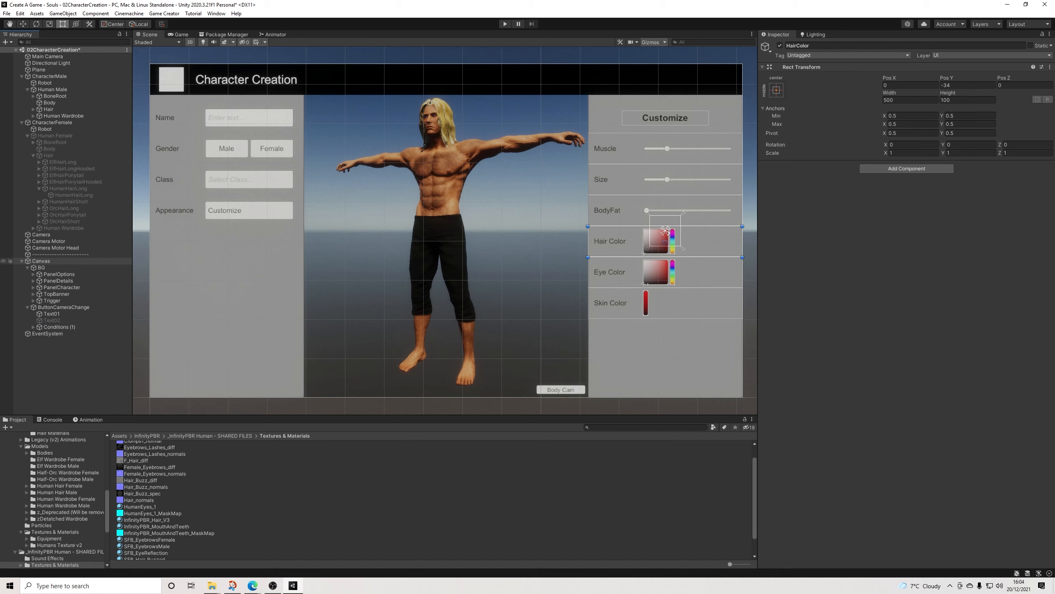
left_click(21, 261)
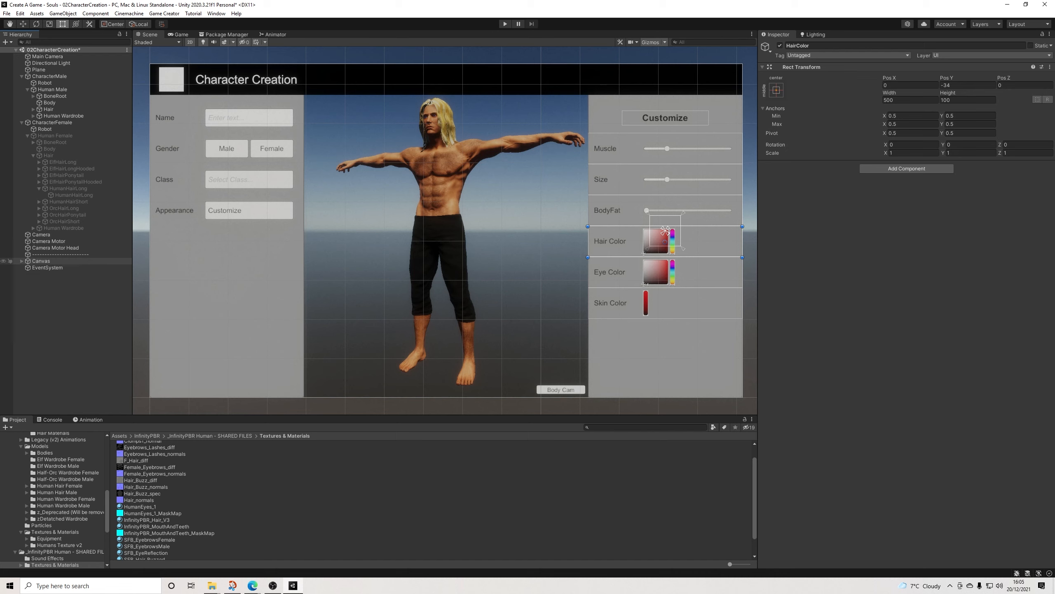
left_click(22, 260)
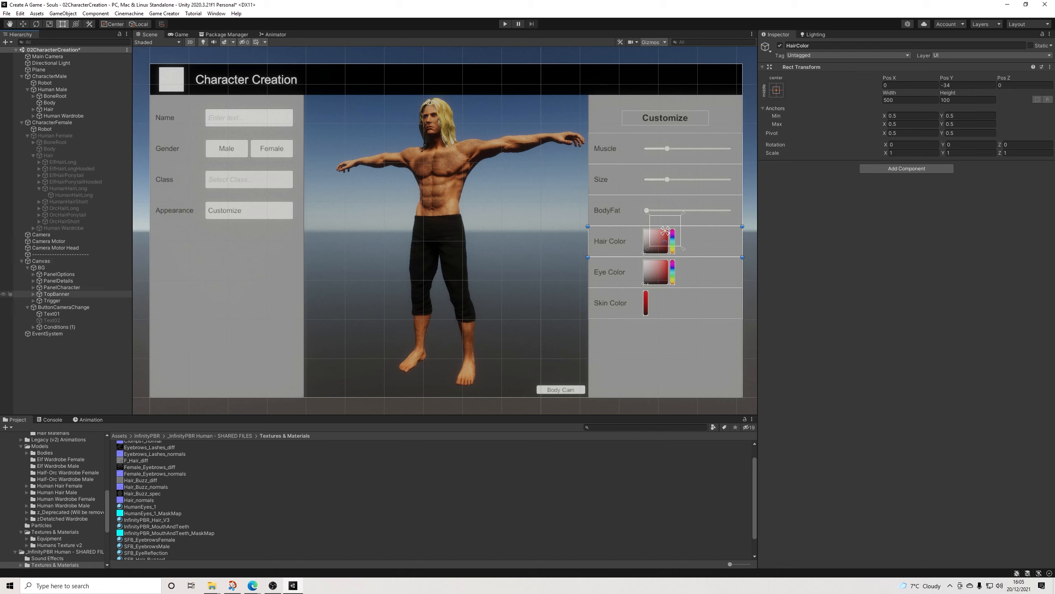
left_click(33, 300)
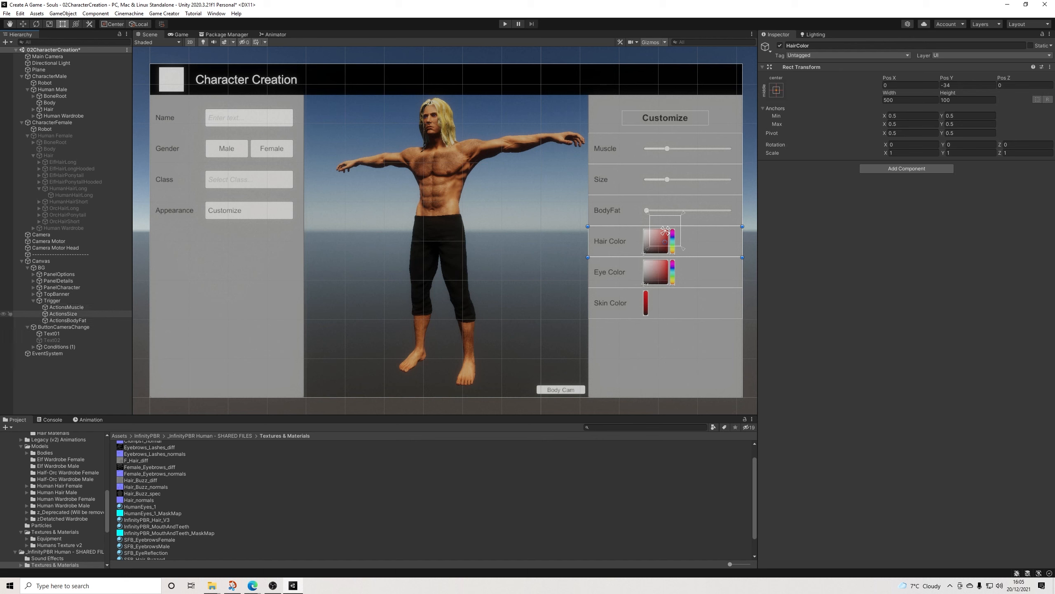
left_click(52, 300)
left_click(825, 46)
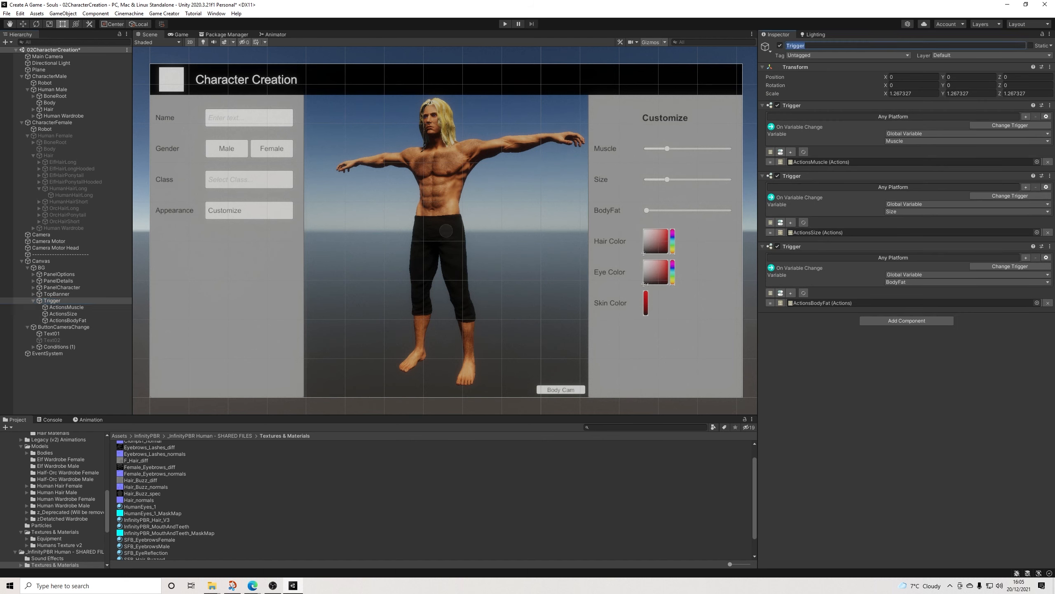
left_click(825, 46)
type("BlendShapes")
key("Return")
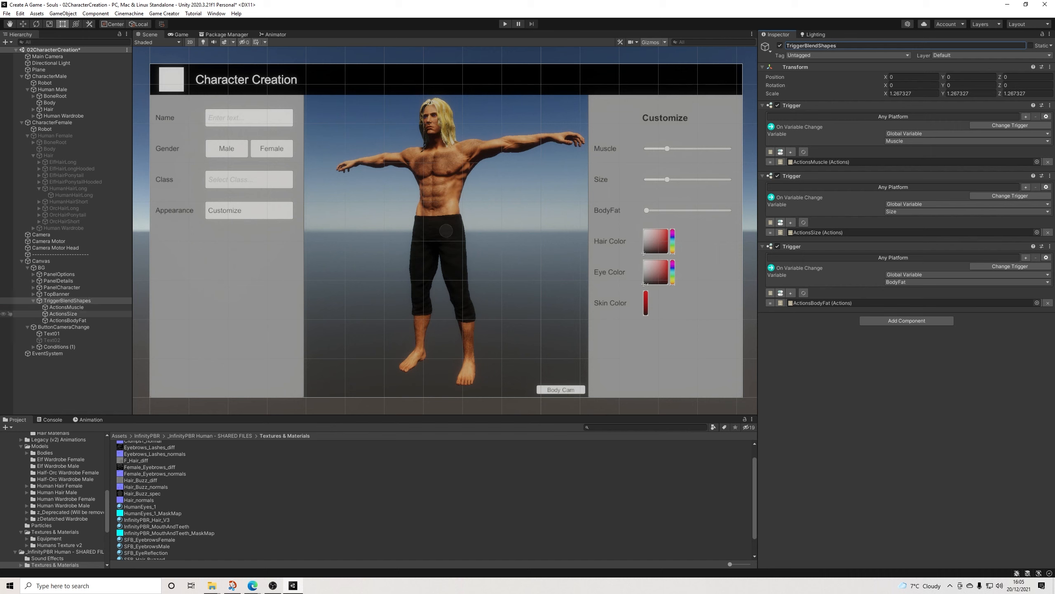
Step: Examine the TriggerBlendShapes triggers and the blend shape actions in ActionsMuscle, ActionsSize and ActionsBodyFat
left_click(67, 307)
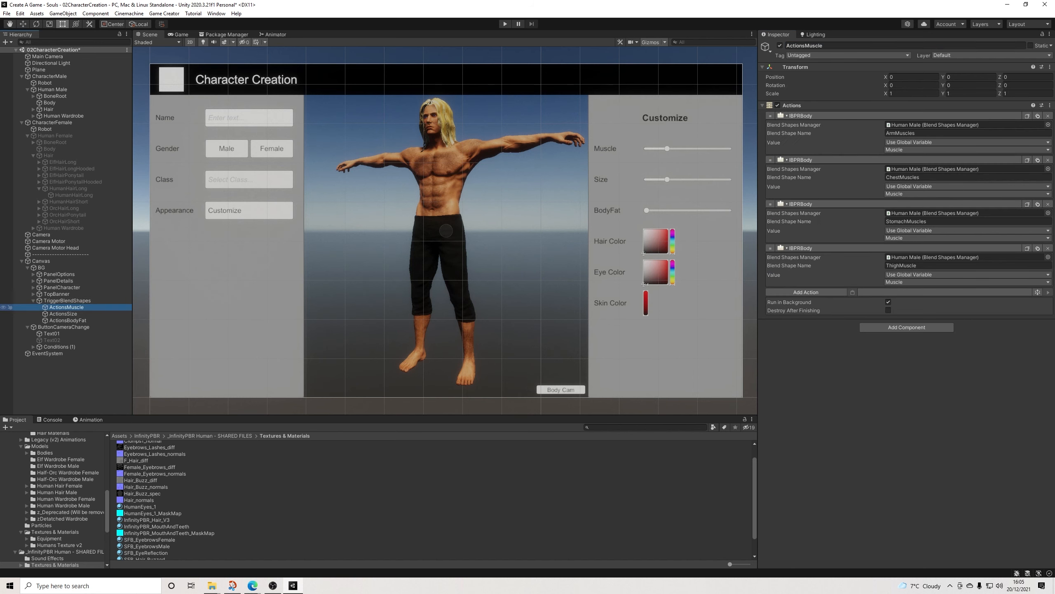
left_click(67, 301)
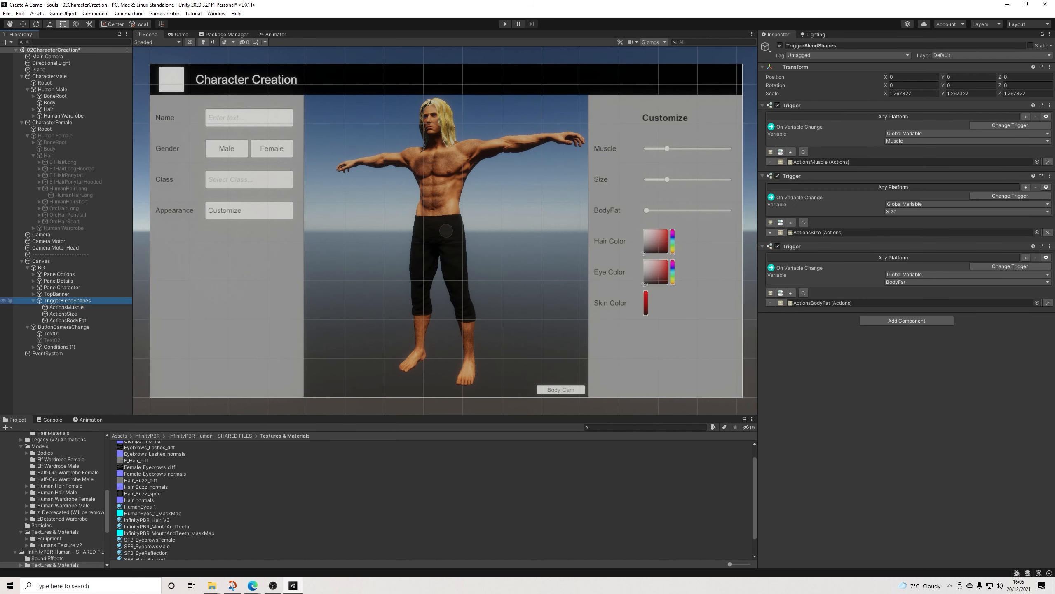
key("Down")
key("Down")
key("Down")
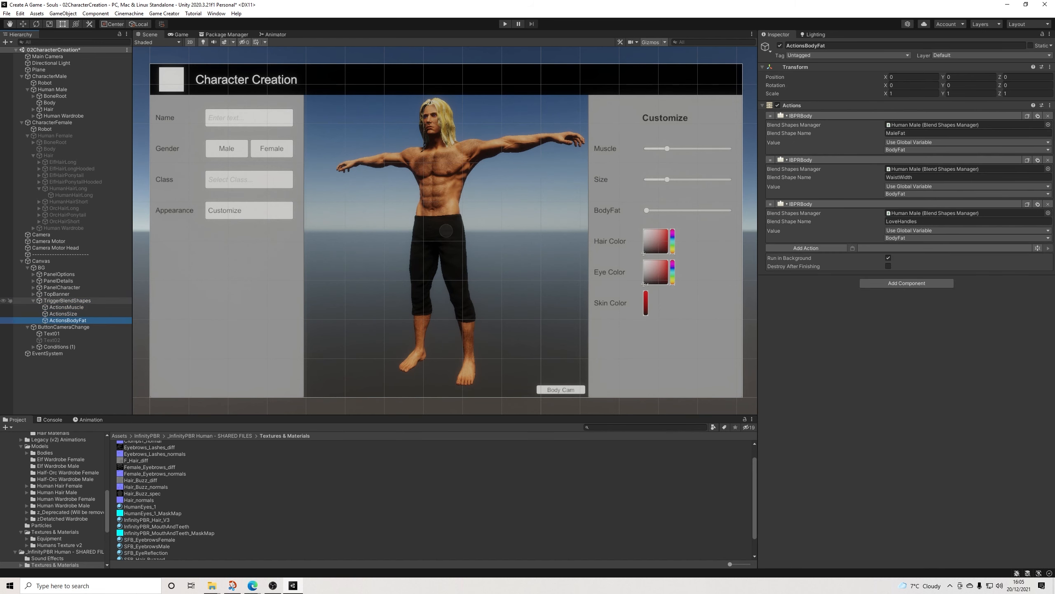
left_click(67, 300)
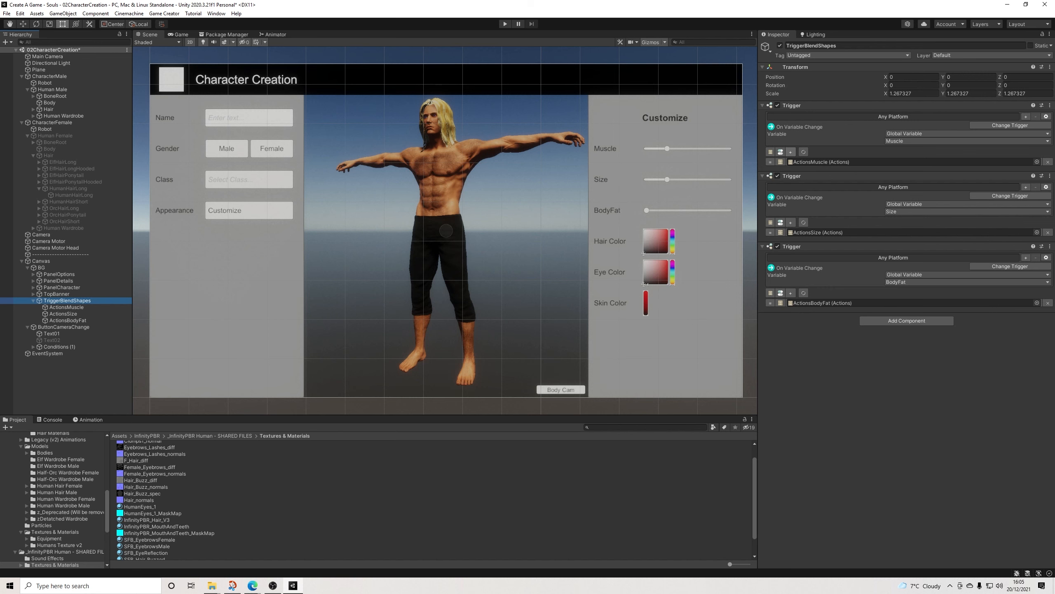
left_click(67, 307)
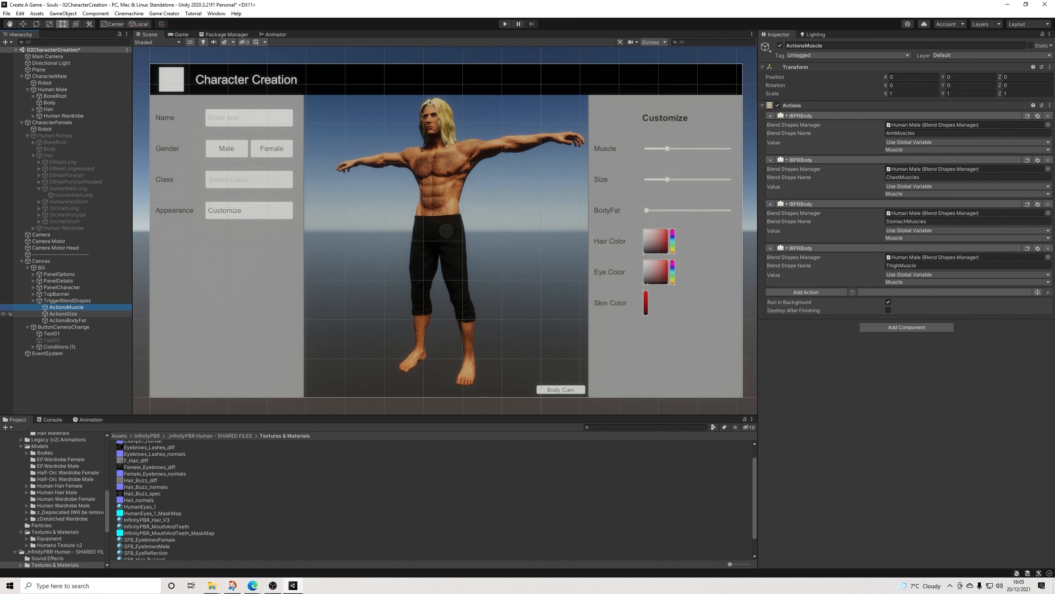
left_click(63, 314)
left_click(67, 320)
left_click(66, 307)
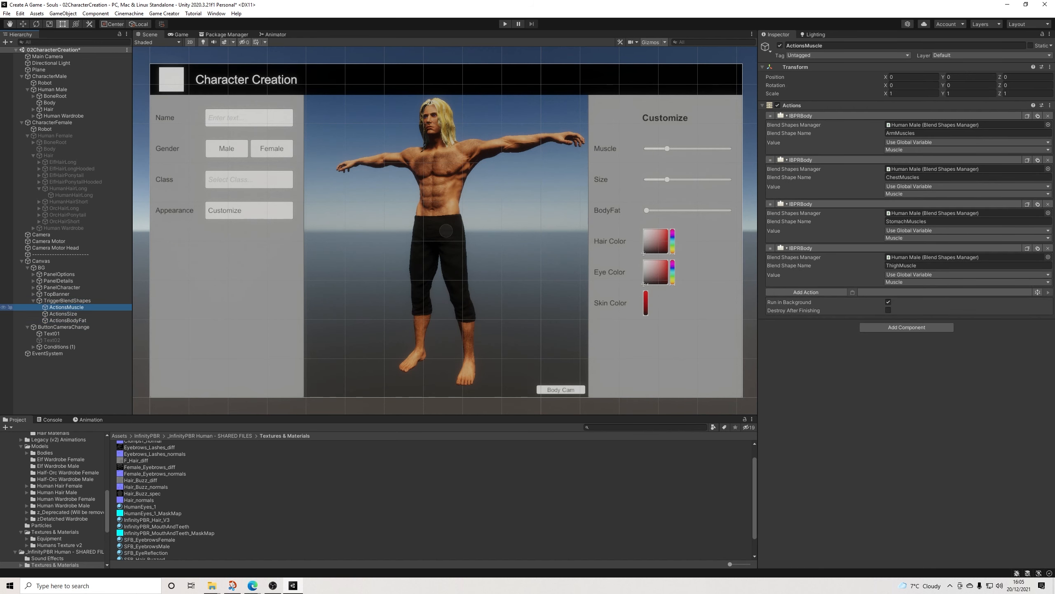
Step: Rename the ActionsMuscle object under TriggerBlendShapes as ActionsMuscleMale and duplicate it
left_click(827, 46)
left_click(827, 46)
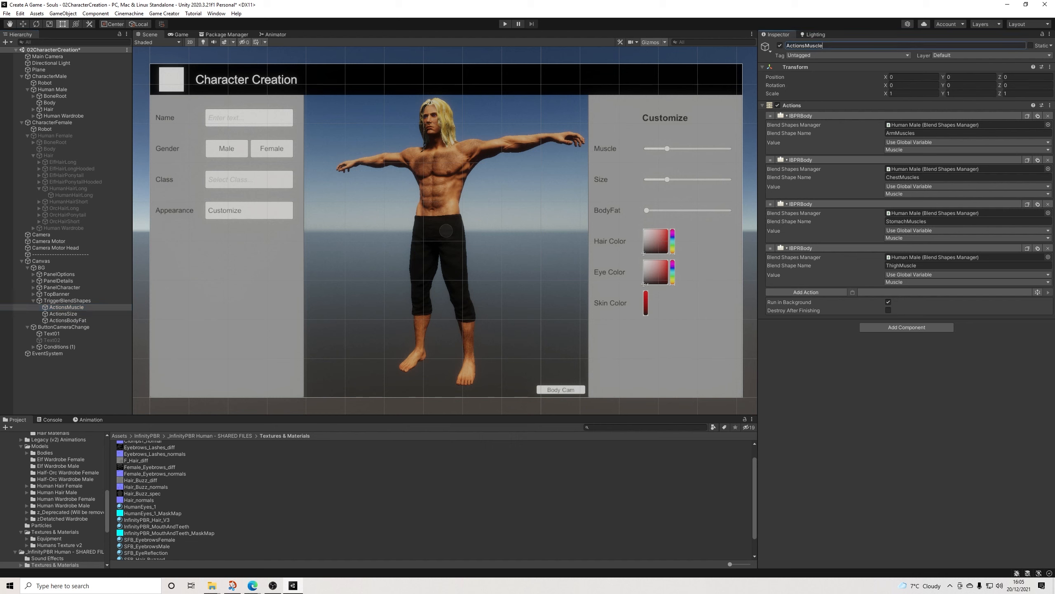
type("Male")
key("Return")
left_click(71, 307)
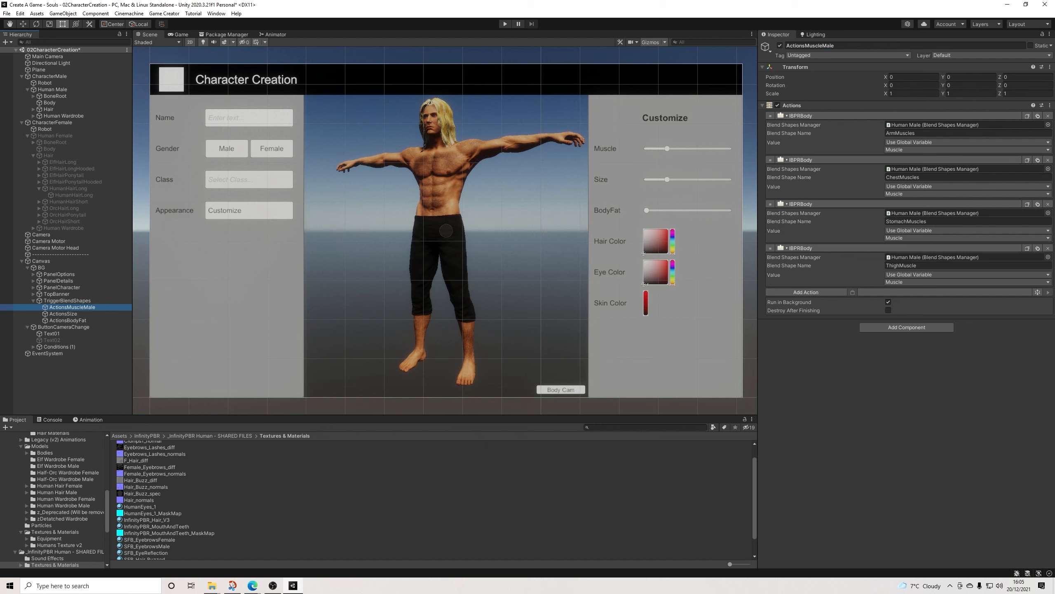
key("ctrl+d")
Step: Duplicate the ActionsSize object and rename the copy as ActionsSizeFemale
left_click(63, 313)
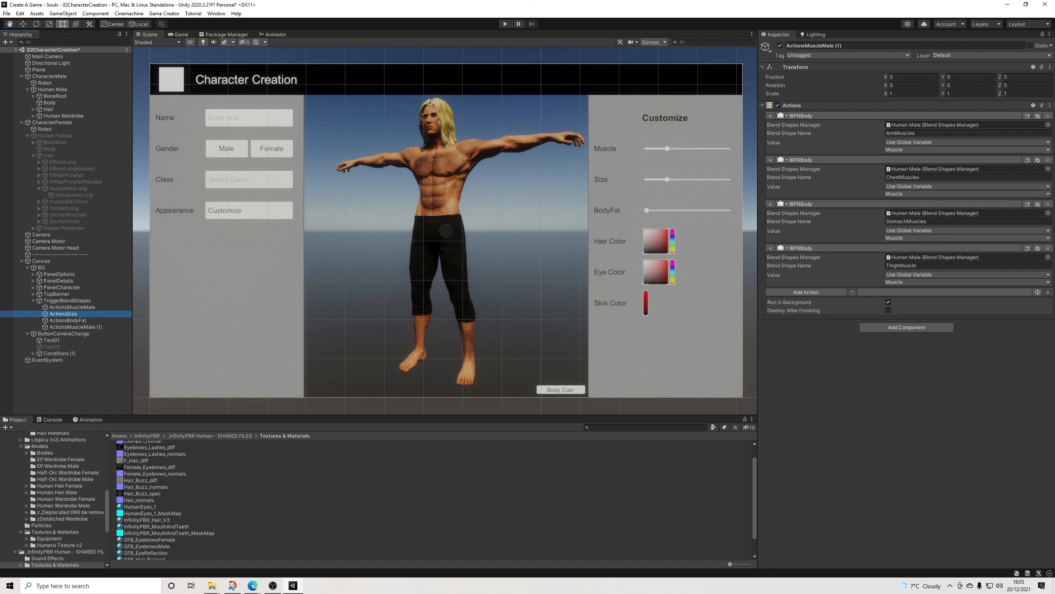
key("ctrl+d")
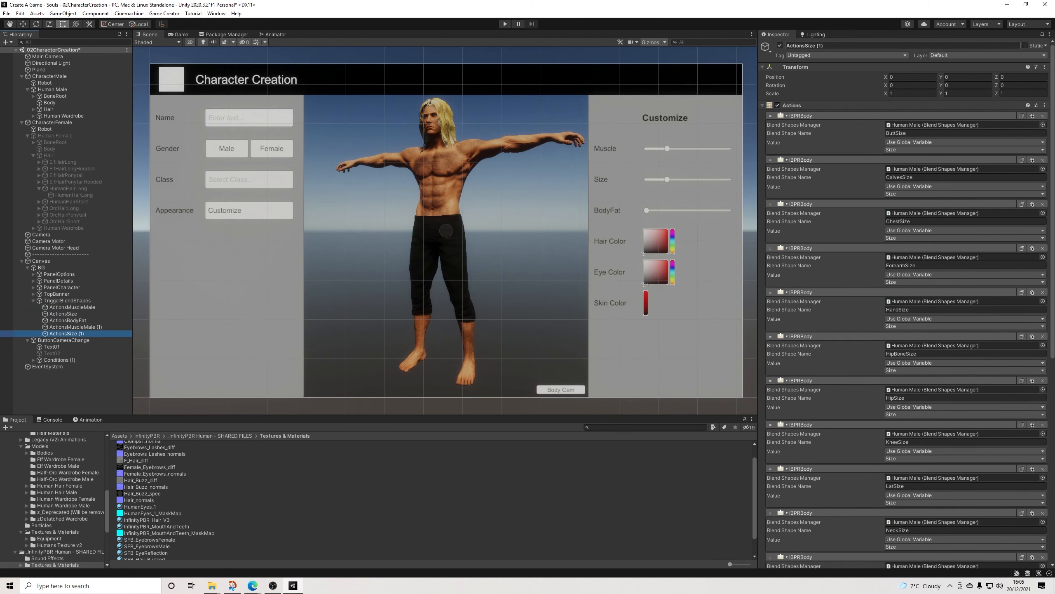
double_click(819, 45)
type("Female")
key("Return")
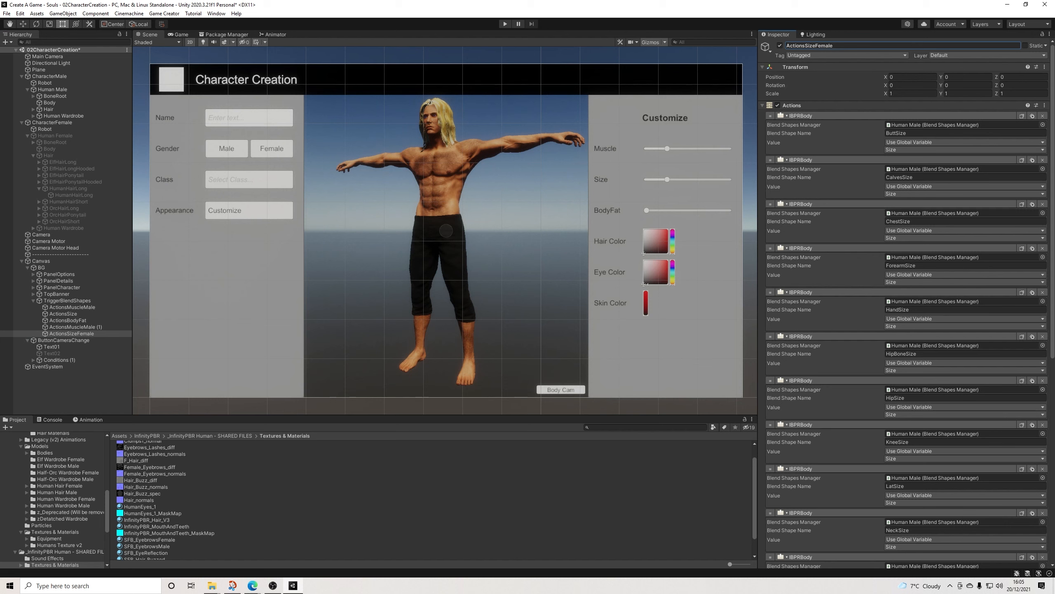
Step: Rename the duplicate of ActionsMuscleMale as ActionsMuscleFemale
left_click(75, 327)
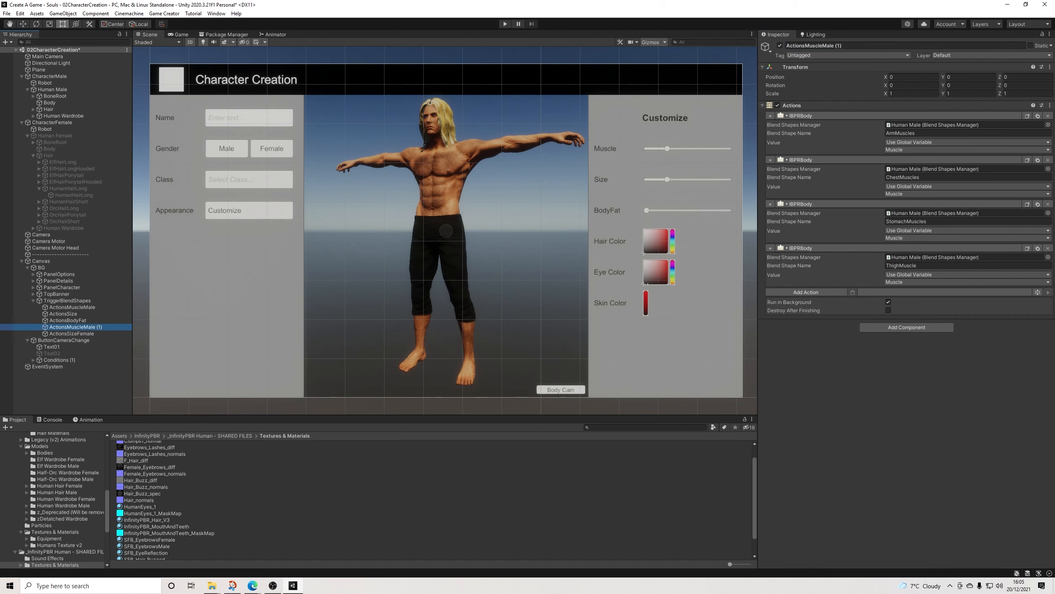
left_click_drag(845, 46, 823, 46)
type("Fem")
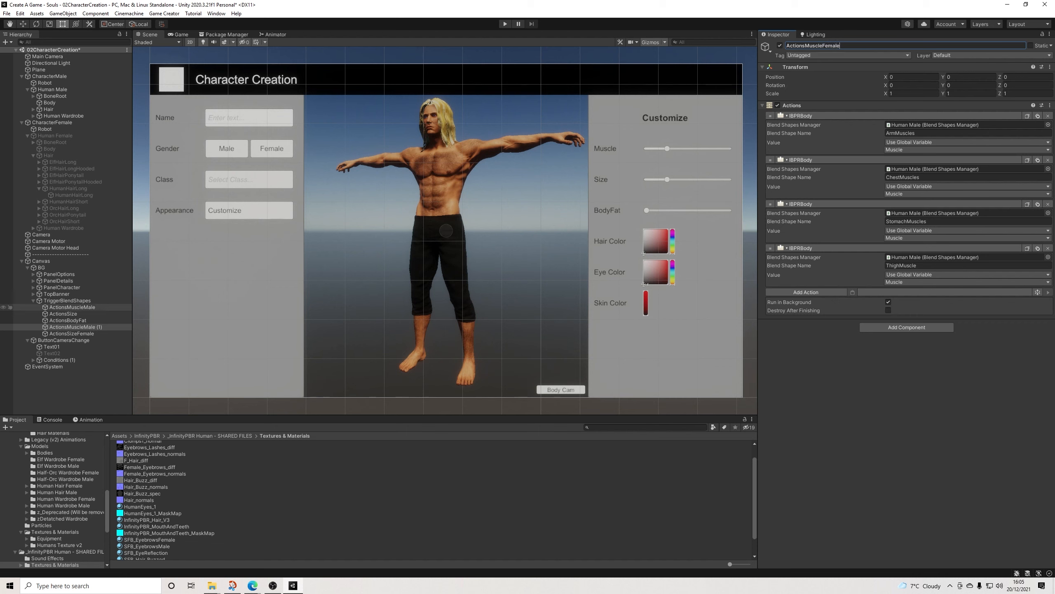
Step: Duplicate the ActionsBodyFat object and rename the copy as ActionsBodyFemale
left_click(67, 320)
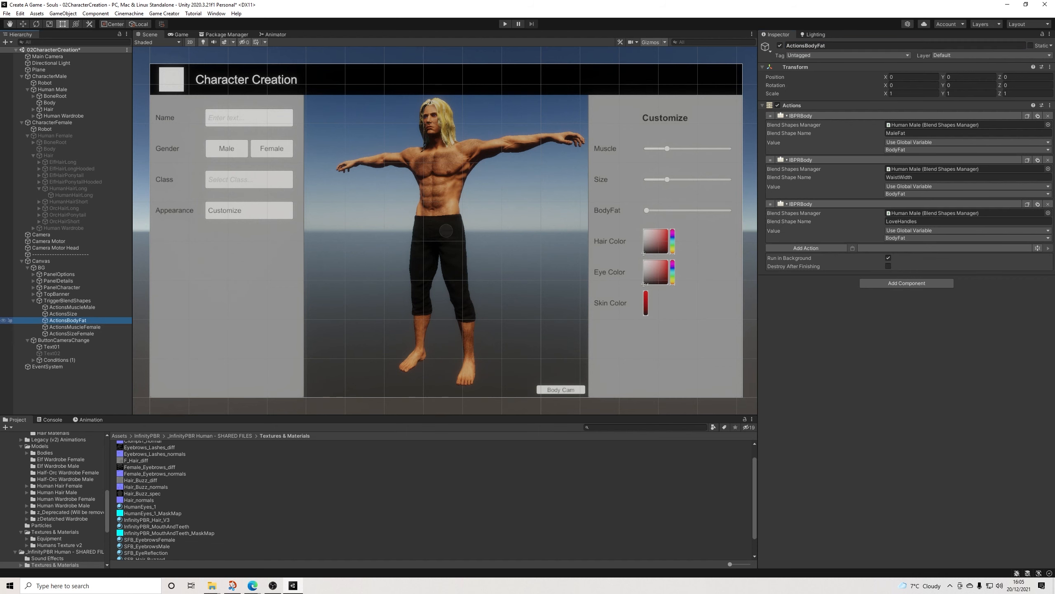
key("ctrl+d")
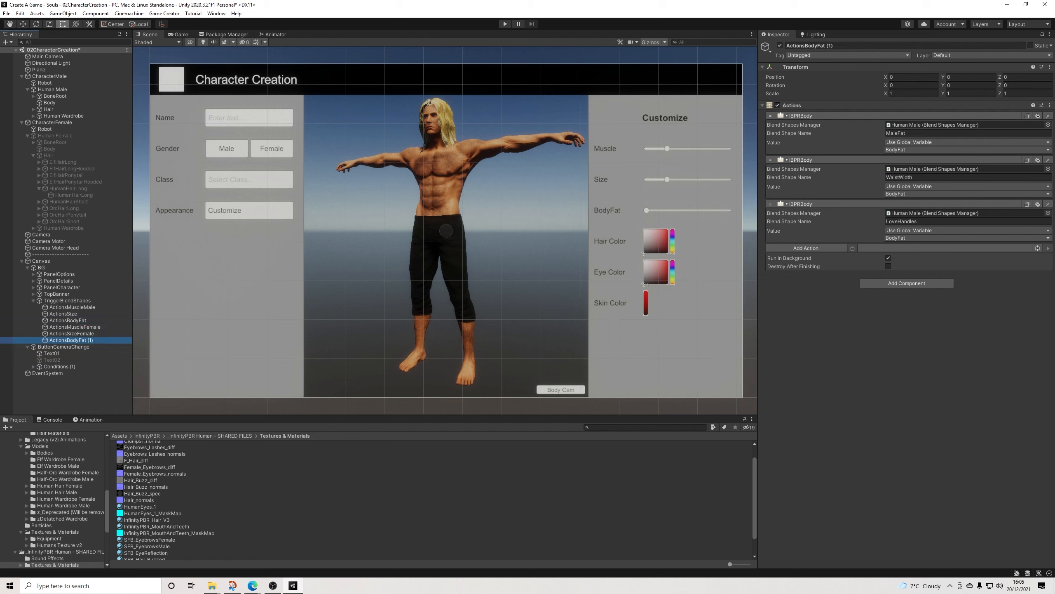
left_click_drag(834, 46, 818, 46)
type("Fm")
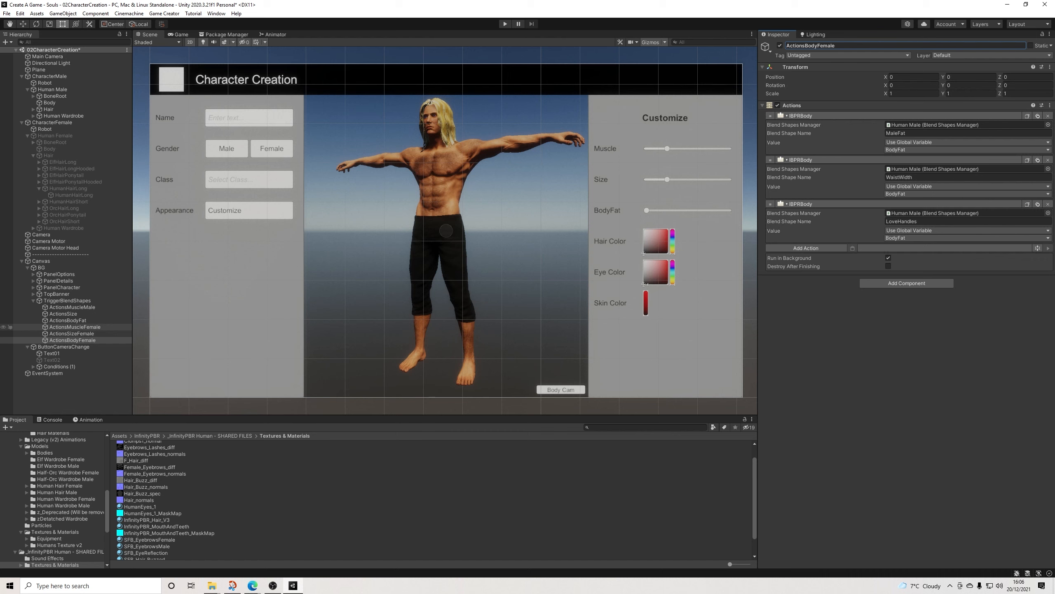
Step: Activate the Human Female model and deactivate its parent CharacterFemale instead
left_click(75, 327)
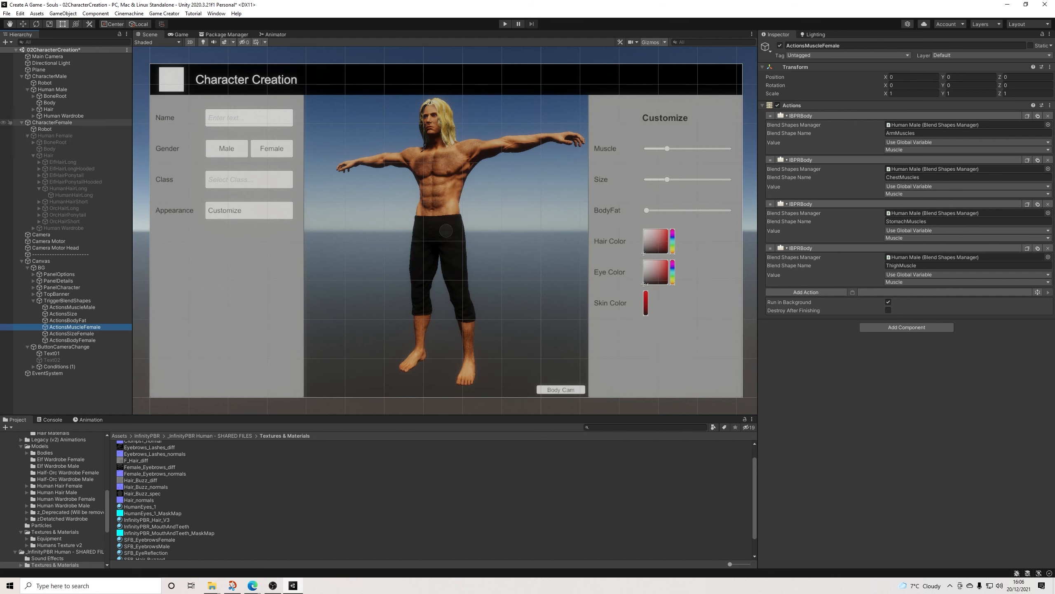
left_click(55, 136)
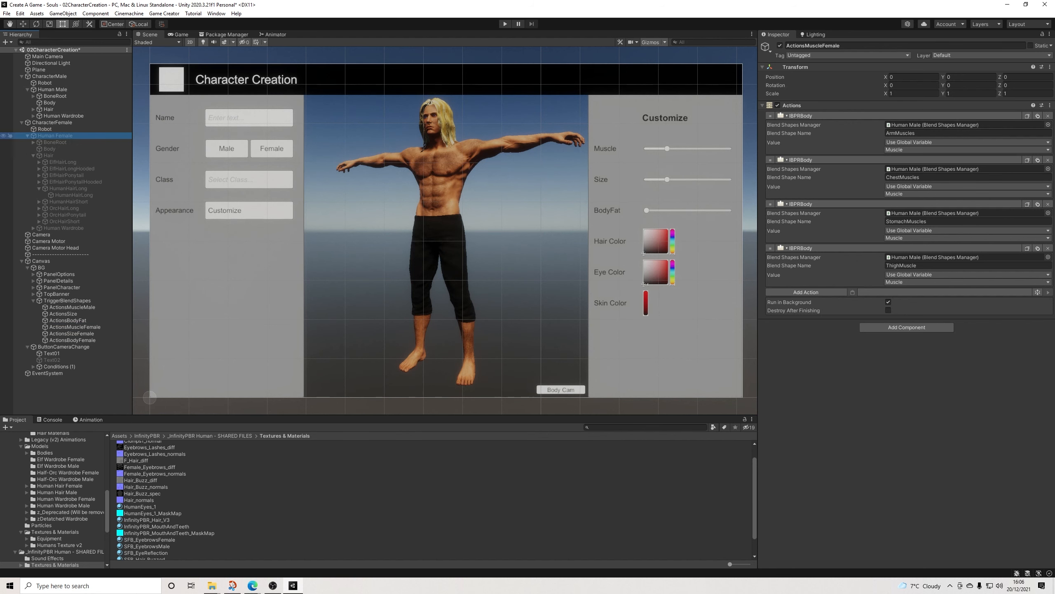
left_click(780, 45)
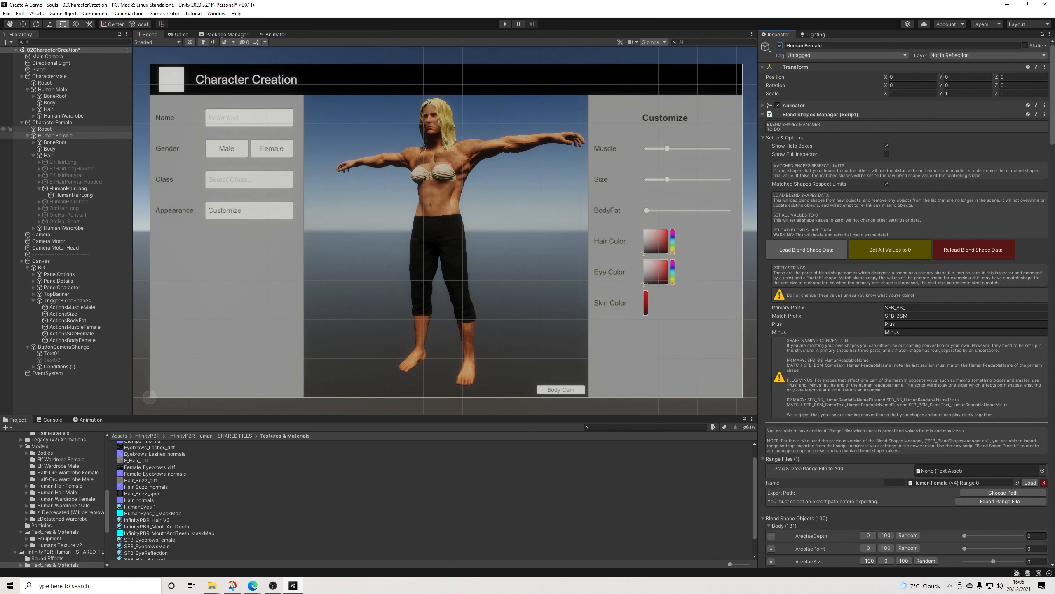
left_click(52, 122)
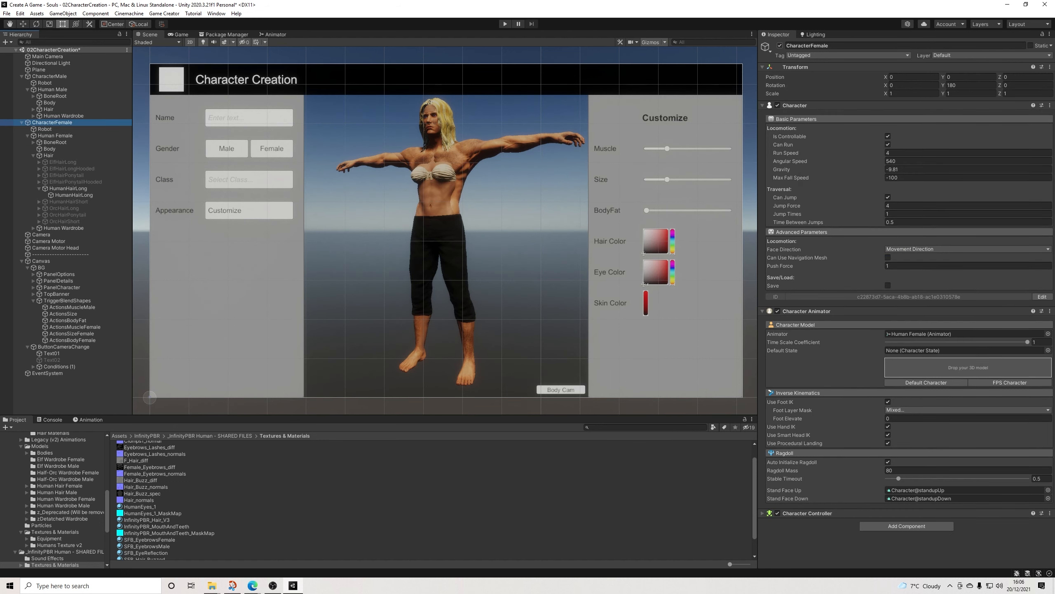
left_click(780, 45)
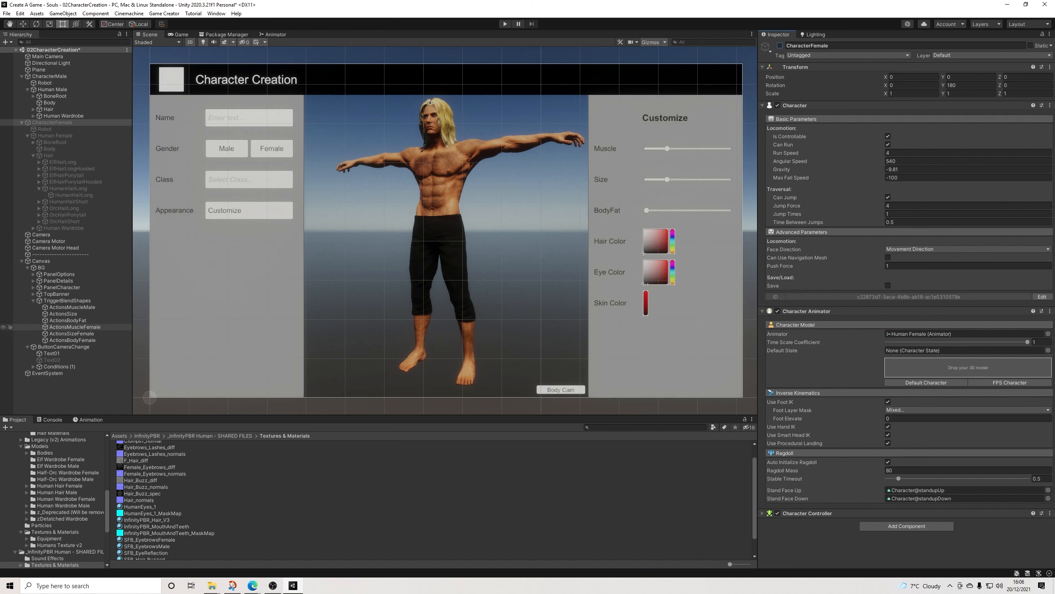
Step: Assign Human Female as the Blend Shapes Manager of all four IBPRBody actions in ActionsMuscleFemale
left_click(74, 327)
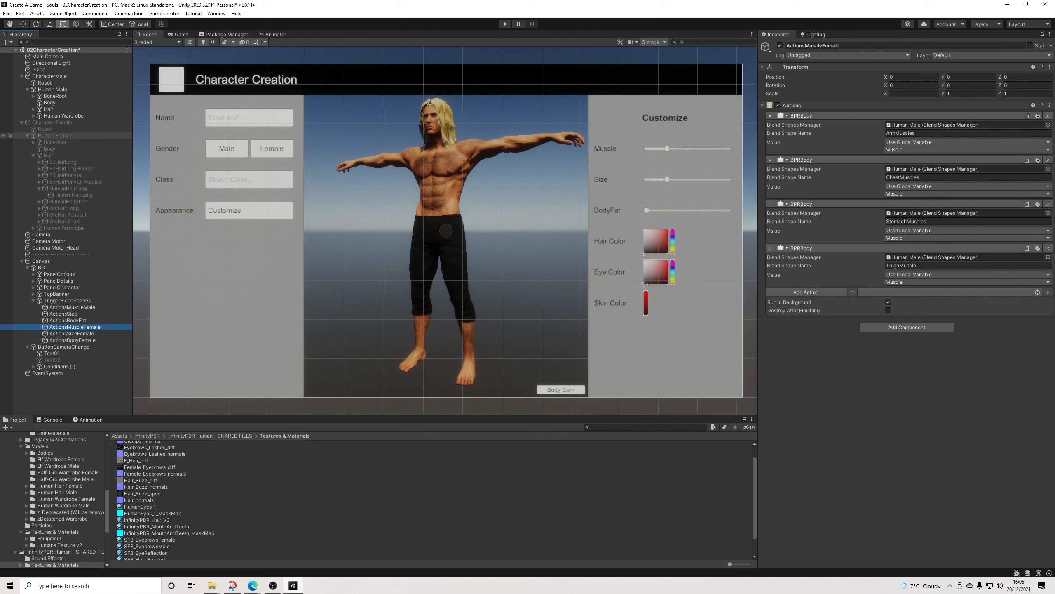
left_click(54, 136)
left_click_drag(54, 136, 955, 125)
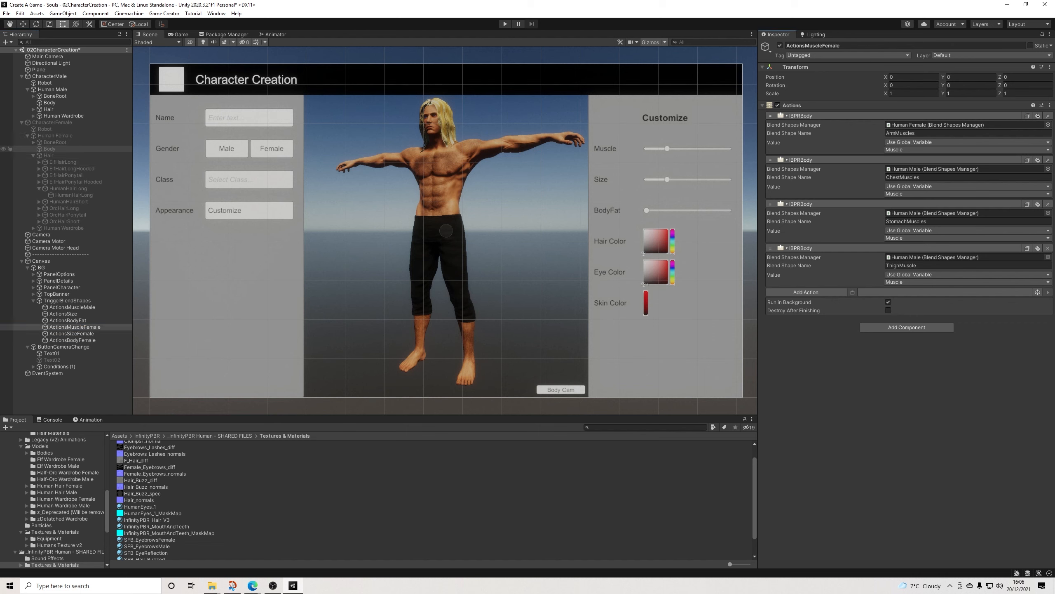
left_click_drag(54, 136, 956, 169)
left_click_drag(54, 135, 956, 212)
left_click_drag(54, 135, 955, 257)
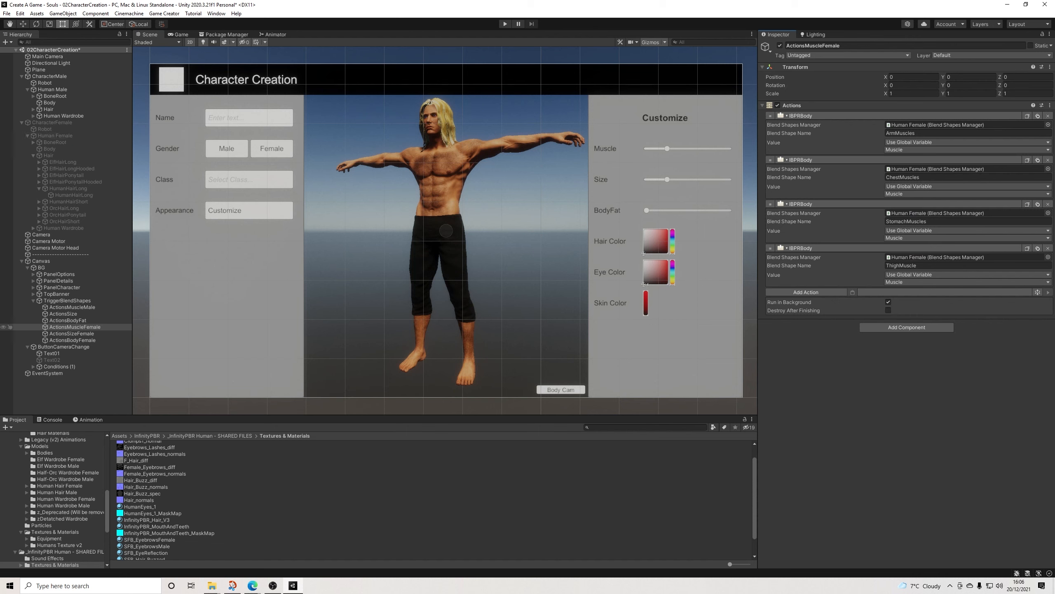
Step: Assign Human Female as Blend Shapes Manager to all three actions in ActionsBodyFemale and set the first action's Blend Shape Name to Pregnant
left_click(70, 340)
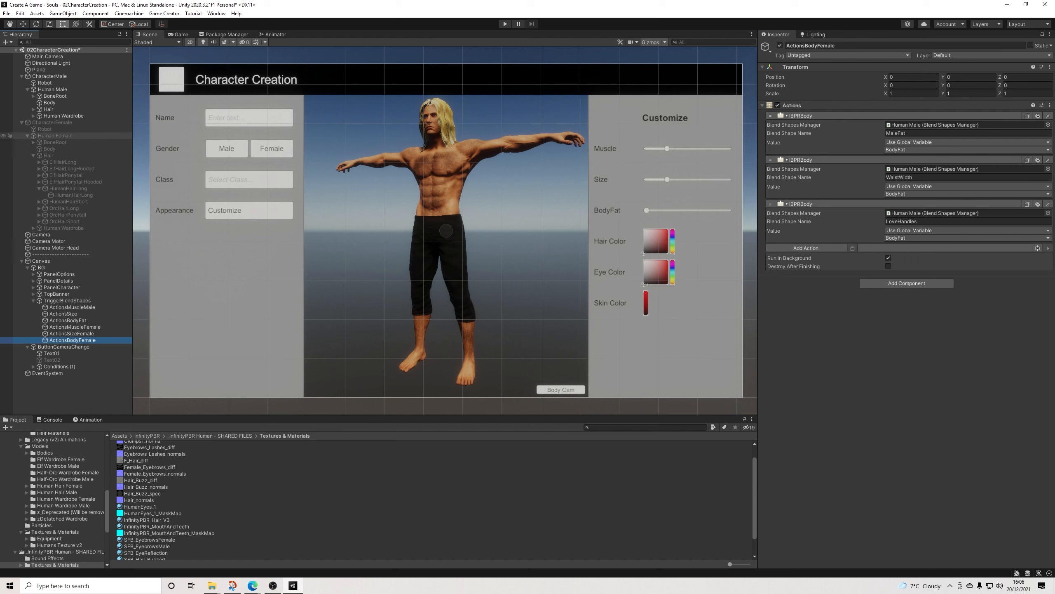
left_click_drag(54, 136, 935, 213)
left_click_drag(54, 136, 935, 169)
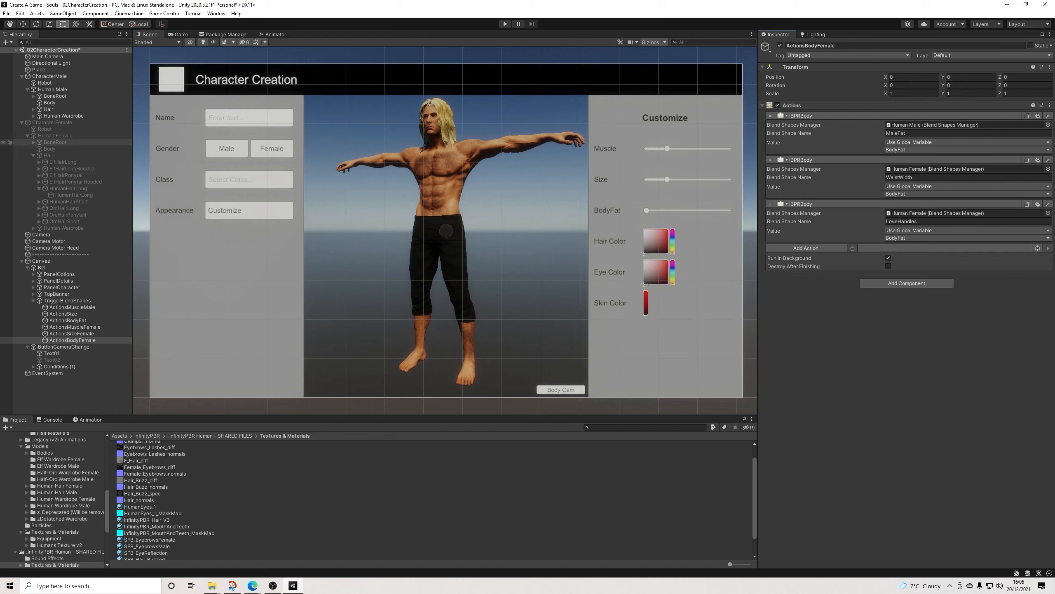
left_click_drag(54, 136, 935, 125)
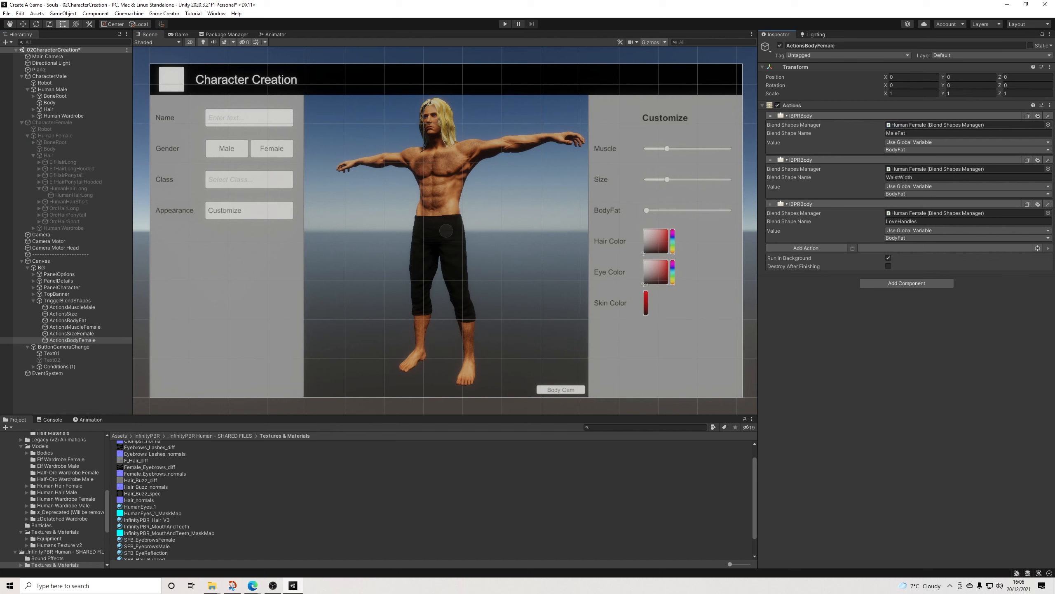
left_click(925, 134)
type("Pregnant")
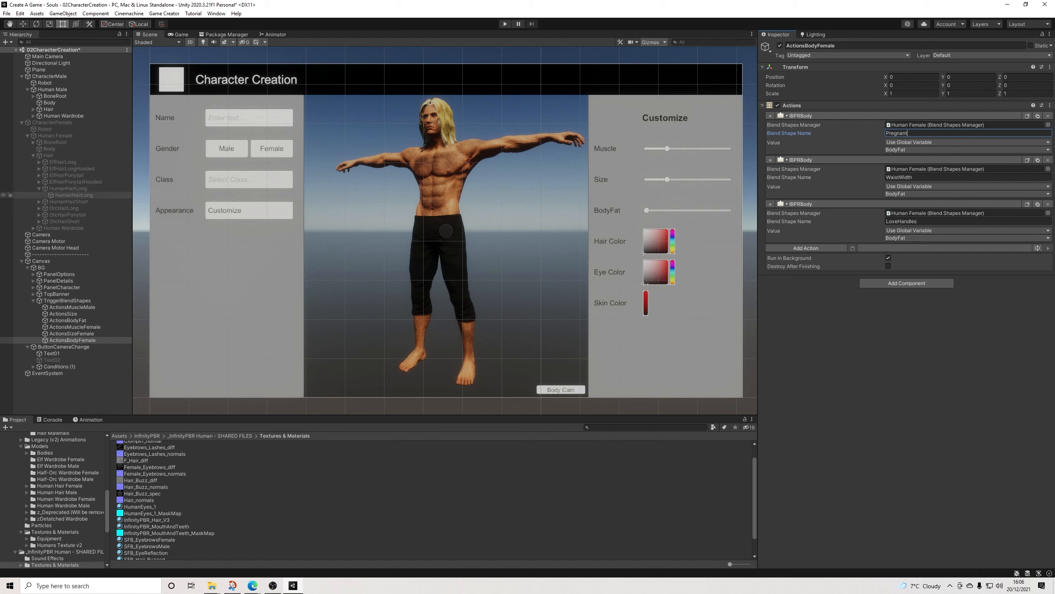
Step: Assign Human Female as the Blend Shapes Manager of every IBPRBody action in ActionsSizeFemale, down to WristSize
left_click(71, 334)
left_click_drag(55, 135, 933, 169)
left_click_drag(55, 135, 933, 213)
left_click_drag(54, 136, 933, 301)
left_click_drag(55, 136, 933, 389)
left_click_drag(55, 136, 933, 522)
scroll(933, 499, "down", 12)
left_click_drag(55, 136, 933, 224)
left_click_drag(54, 136, 933, 268)
left_click_drag(55, 135, 933, 399)
left_click_drag(54, 136, 933, 443)
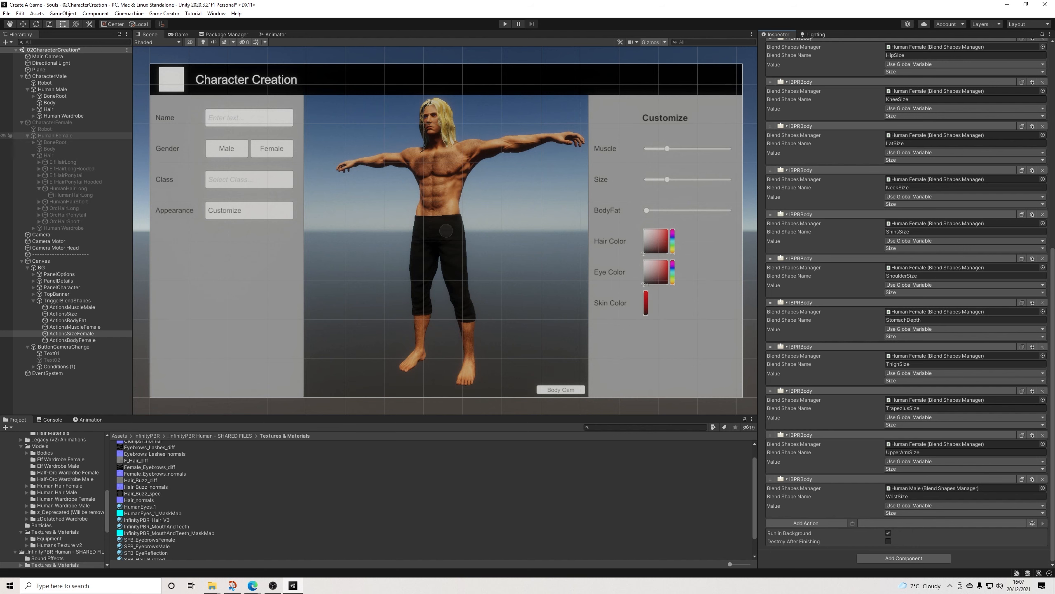
left_click_drag(55, 135, 933, 487)
scroll(907, 304, "up", 10)
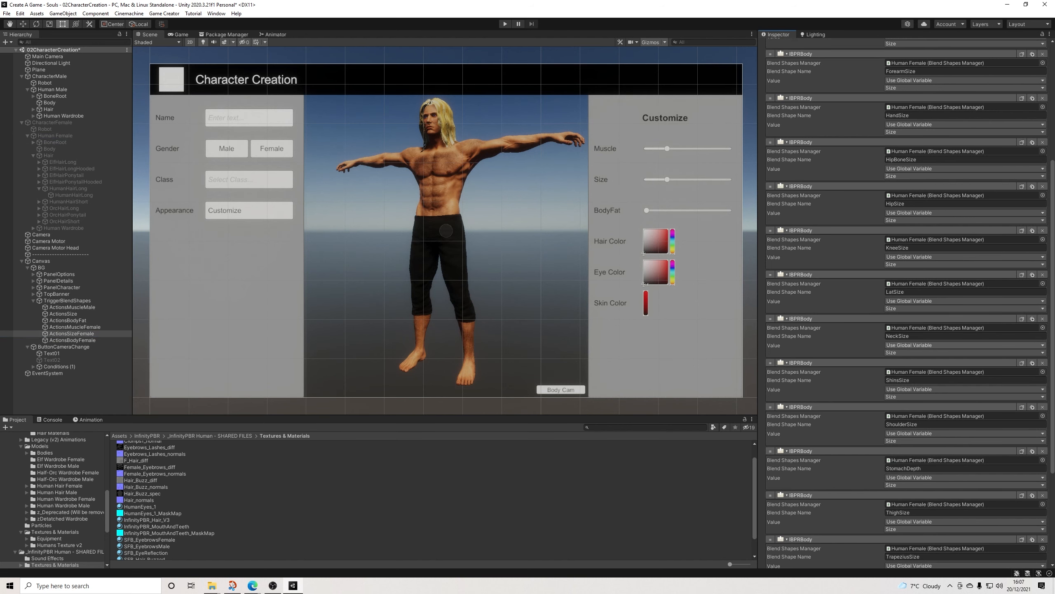
Step: Compare the body blend shape names in the Blend Shapes Managers of Human Female and Human Male
left_click(55, 136)
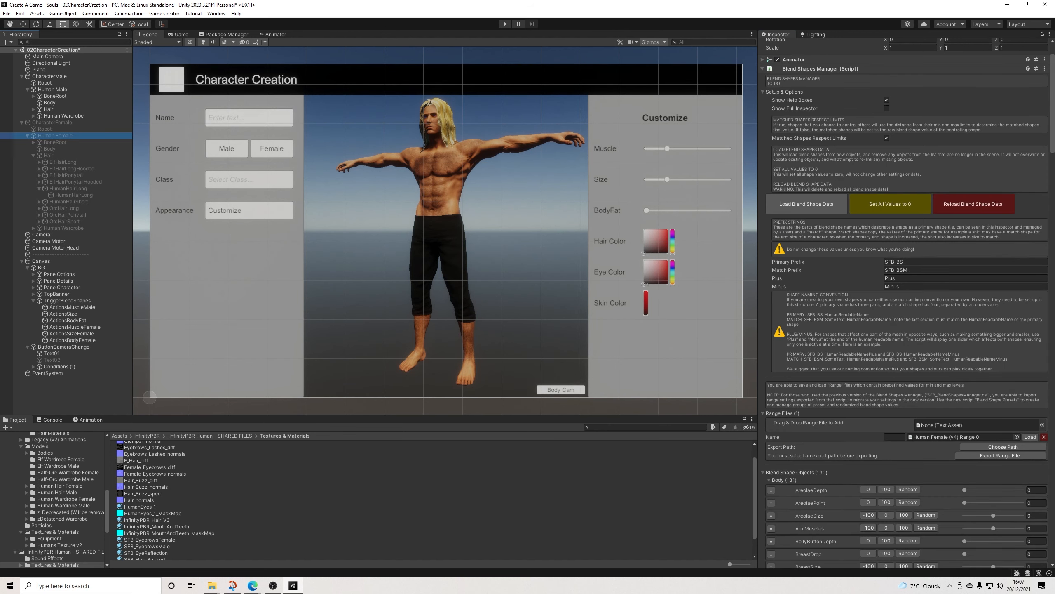
left_click(785, 92)
scroll(906, 303, "down", 3)
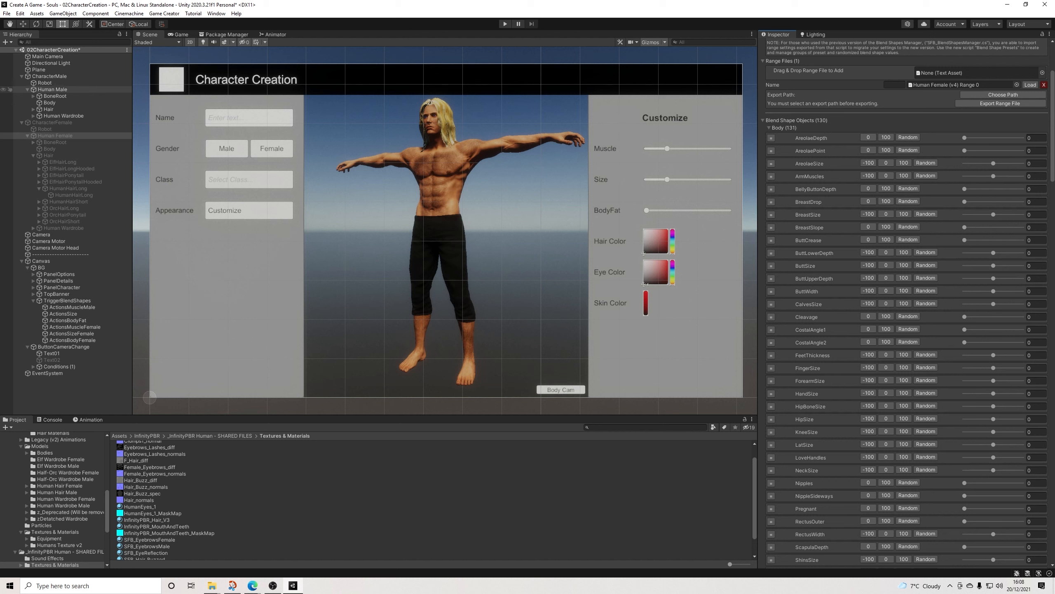
left_click(52, 90)
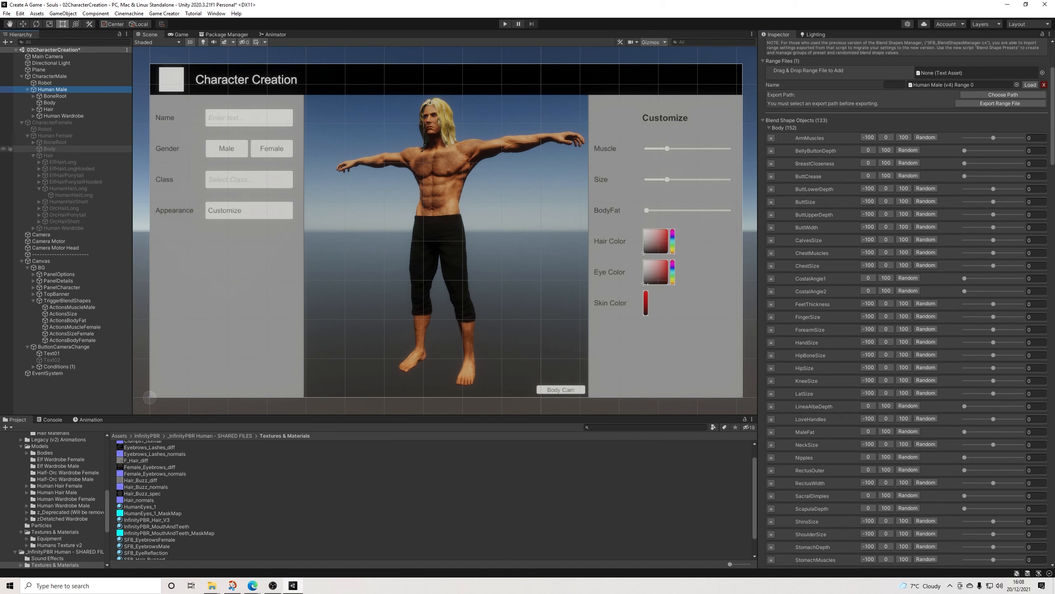
left_click(55, 136)
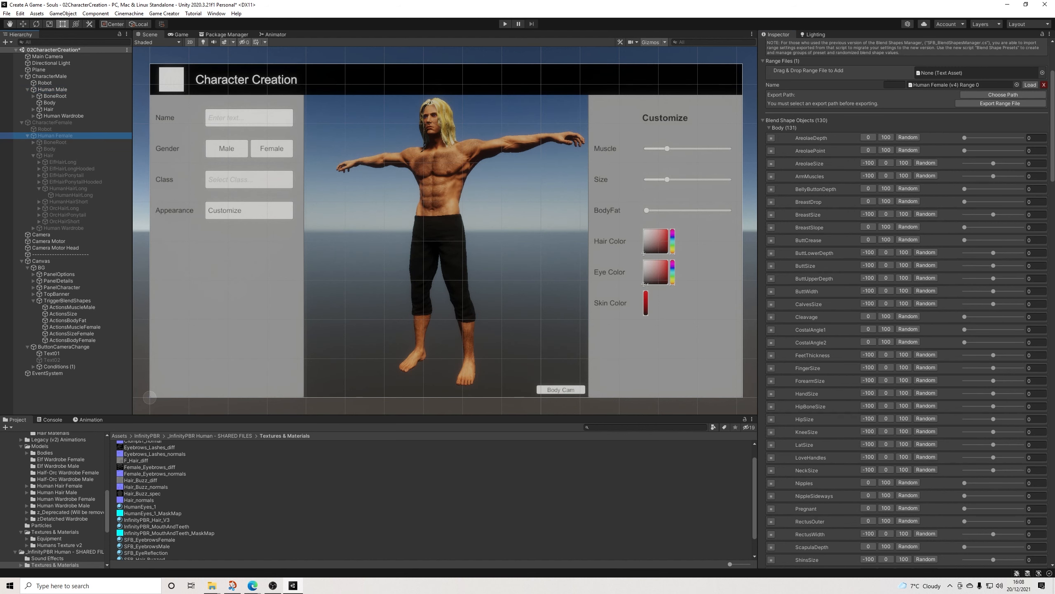
scroll(906, 304, "down", 20)
scroll(906, 304, "down", 12)
scroll(906, 304, "up", 20)
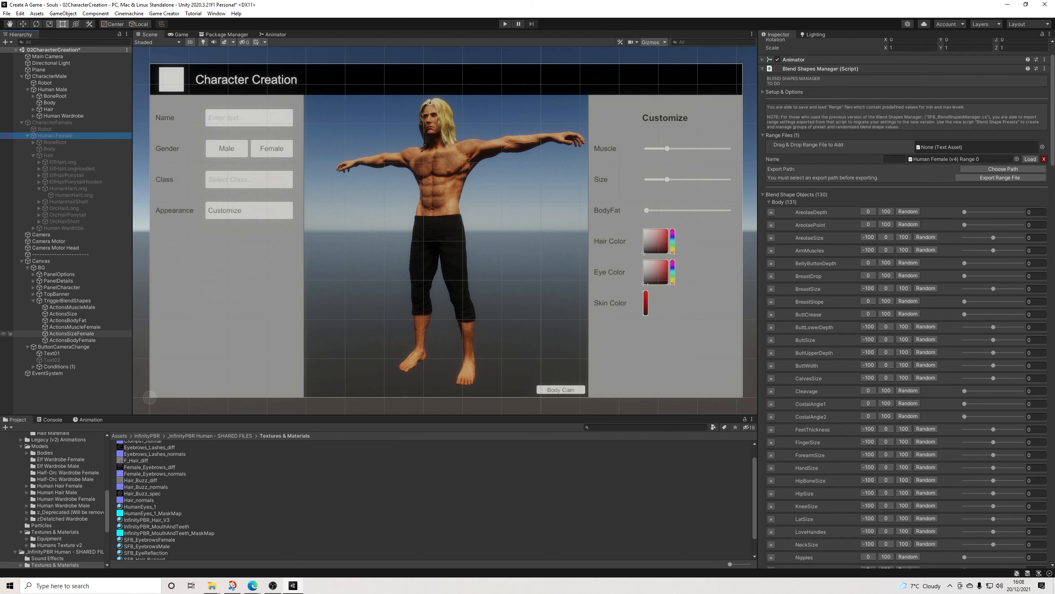
Step: Change the ChestSize action's Blend Shape Name in ActionsSizeFemale to BreastSize and check the names in Human Female's blend shape list
left_click(71, 334)
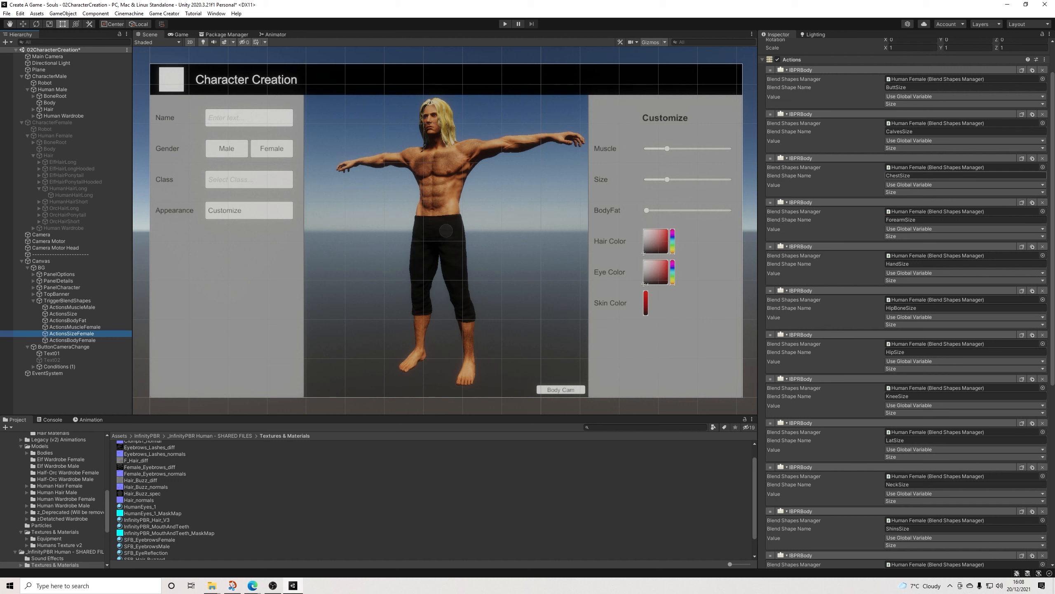
left_click_drag(886, 176, 900, 175)
type("Breast")
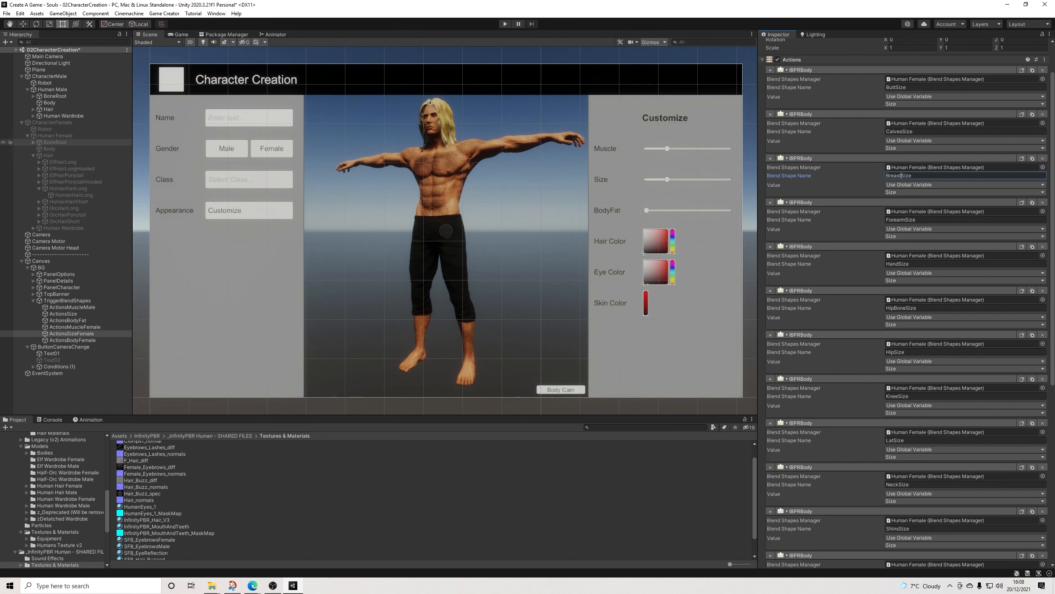
left_click(55, 136)
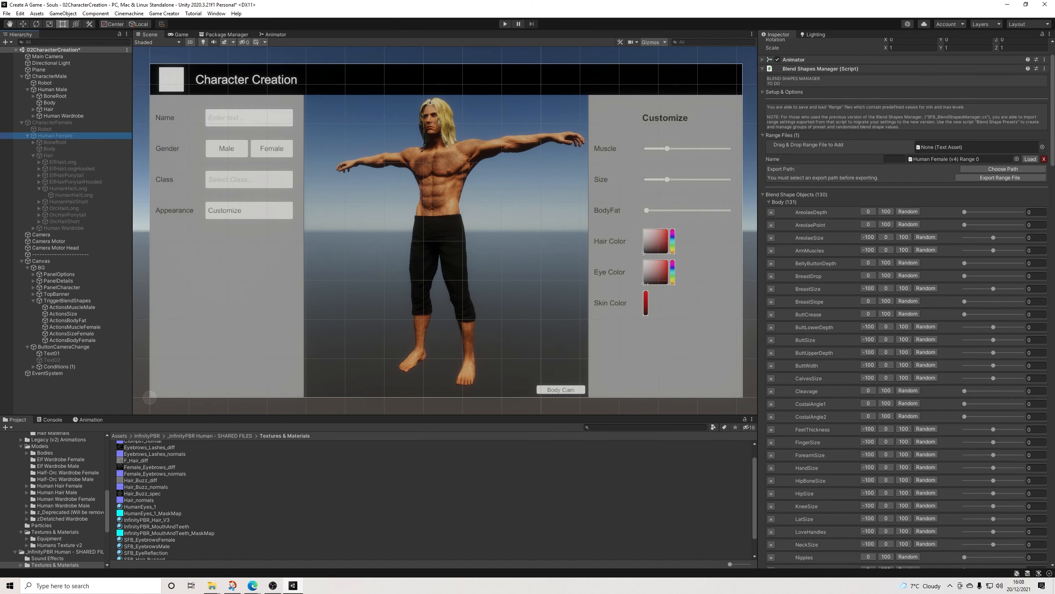
scroll(906, 291, "down", 12)
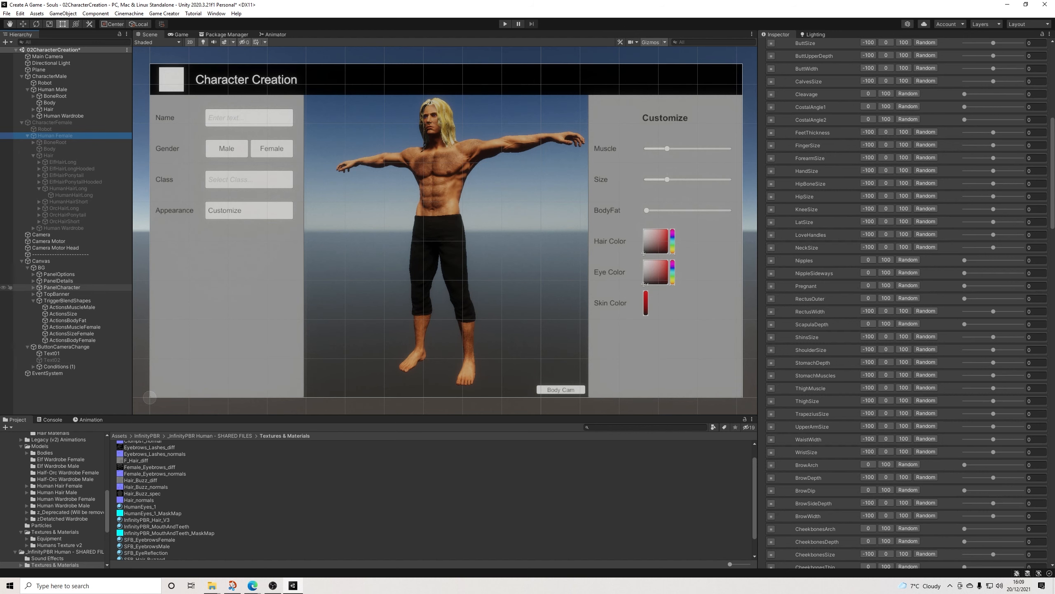
Step: Give the Muscle, Size and BodyFat triggers of TriggerBlendShapes a second Actions entry holding ActionsMuscleFemale, ActionsSizeFemale and ActionsBodyFemale respectively
left_click(66, 300)
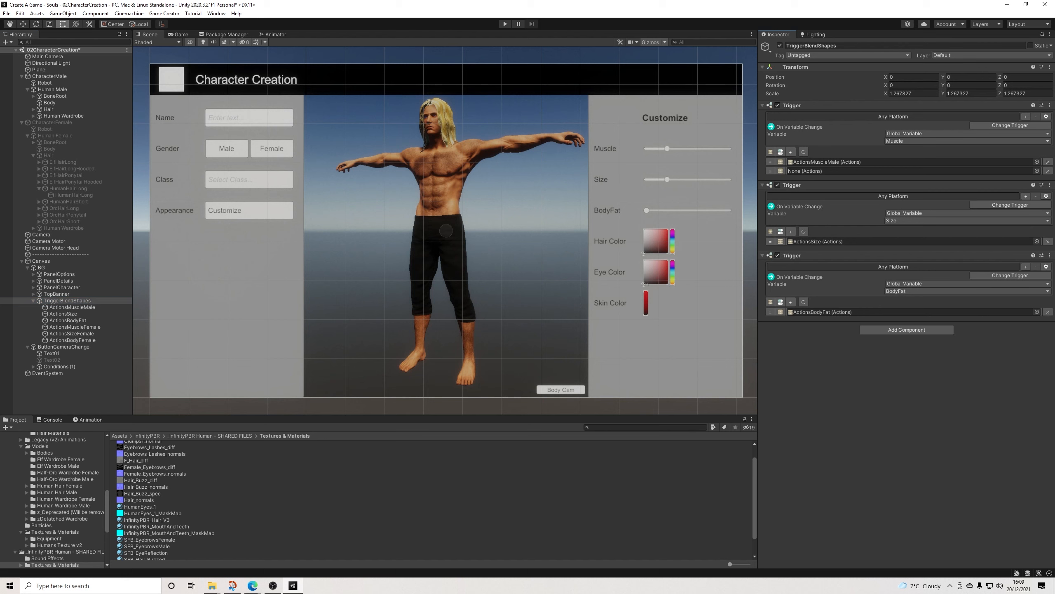
left_click(791, 231)
left_click(791, 311)
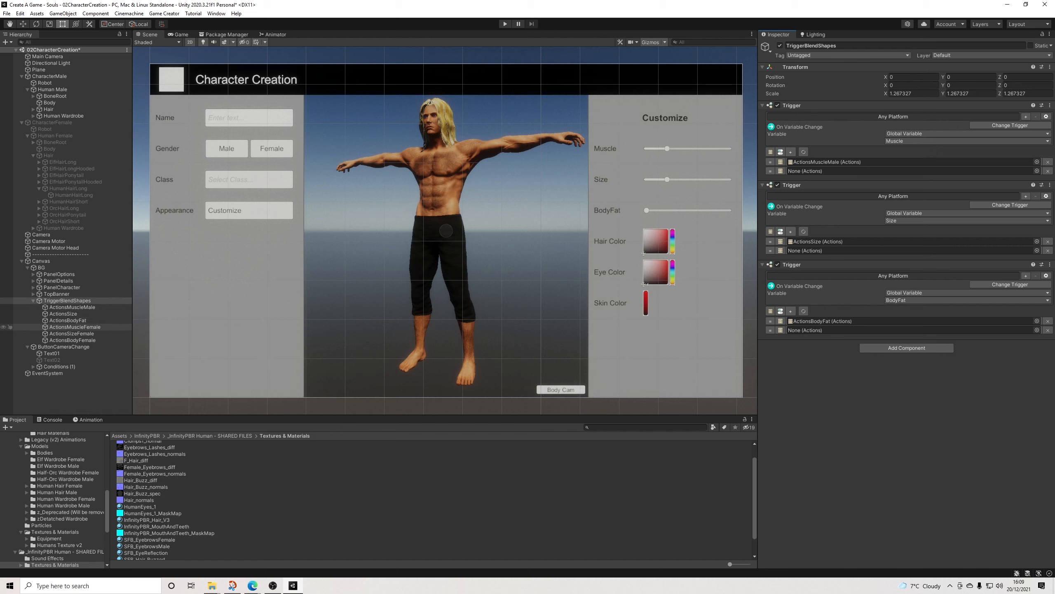
left_click_drag(75, 327, 827, 171)
left_click_drag(72, 334, 832, 250)
left_click_drag(72, 340, 827, 329)
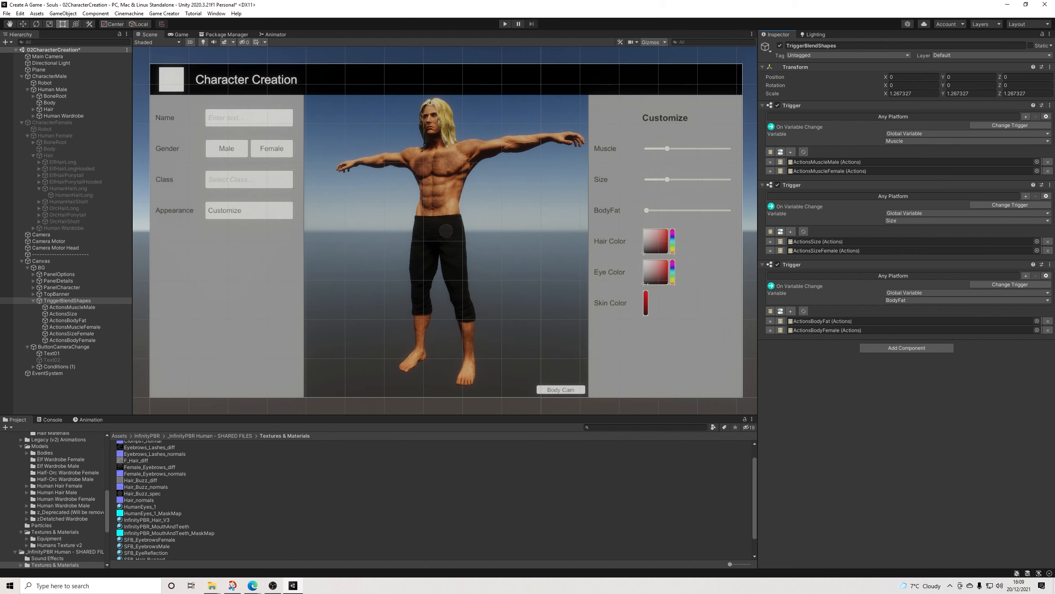
Step: Run the scene, switch the character's gender to Female and try the Customize option
left_click(505, 23)
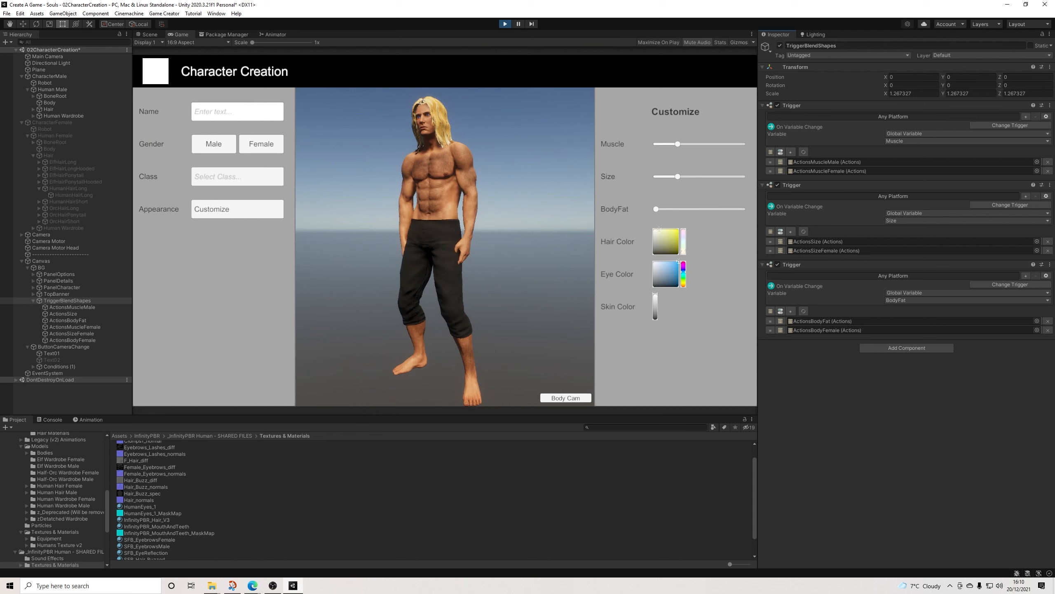
left_click(261, 144)
left_click(237, 209)
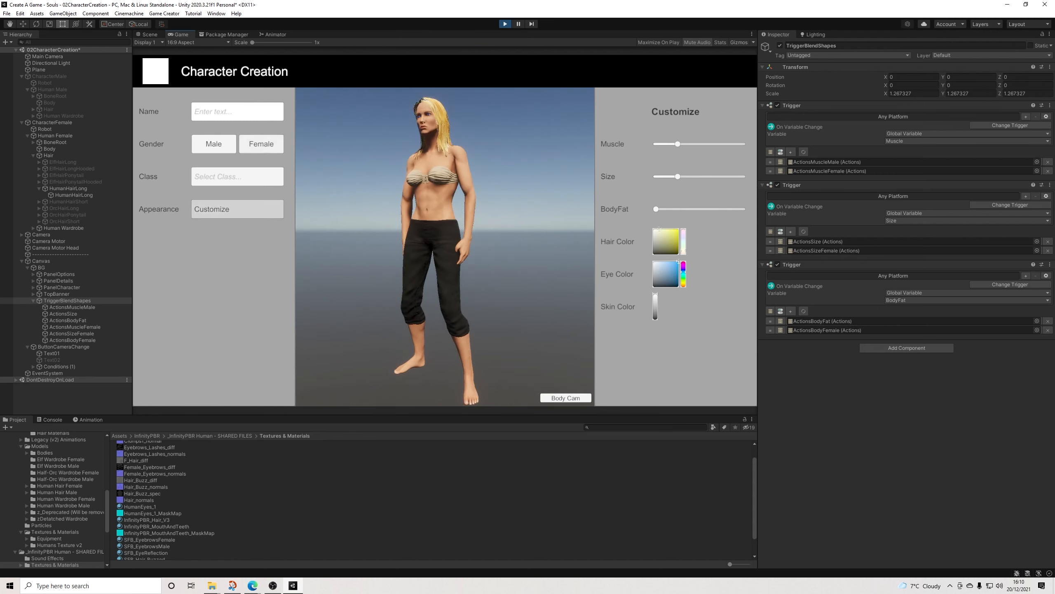
left_click(237, 209)
left_click(237, 209)
left_click(237, 209)
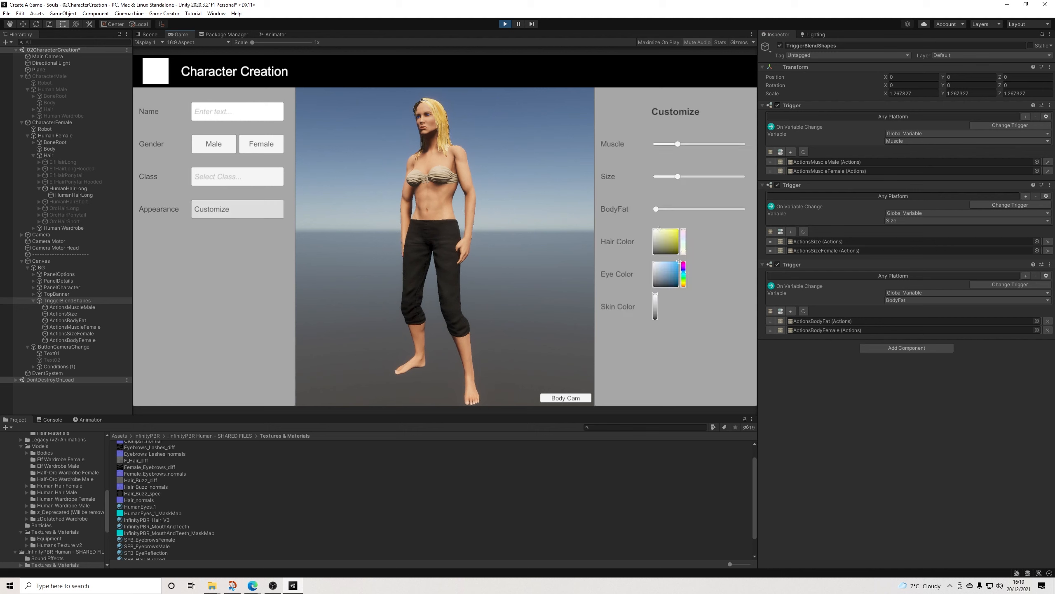
left_click(238, 209)
left_click(237, 209)
Step: Test the Muscle, Size and BodyFat sliders on the female character at high and low values, and stop the play test
left_click_drag(678, 144, 736, 144)
left_click_drag(737, 144, 682, 208)
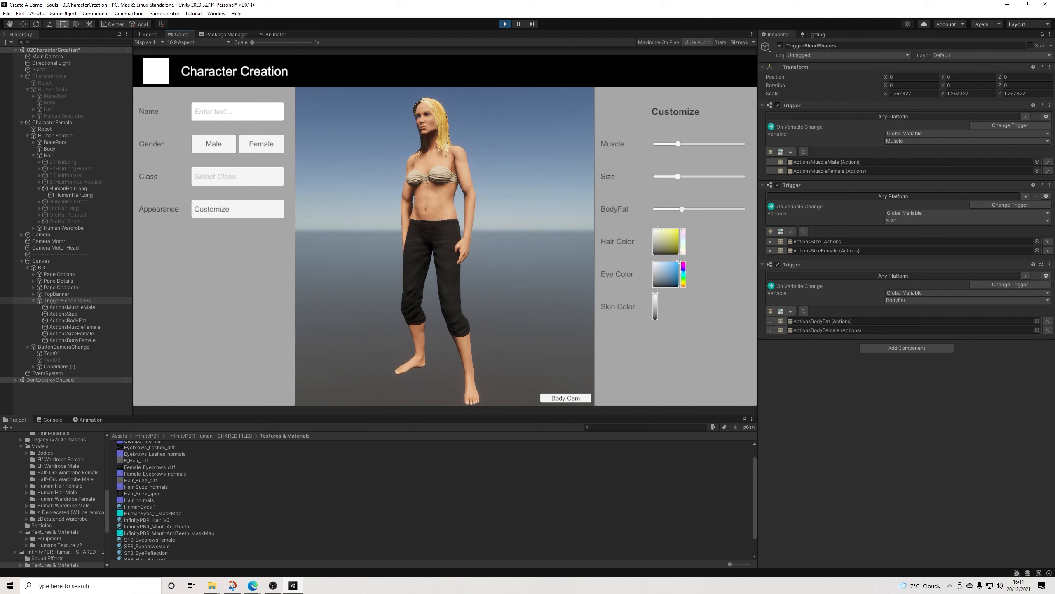
left_click_drag(682, 209, 743, 177)
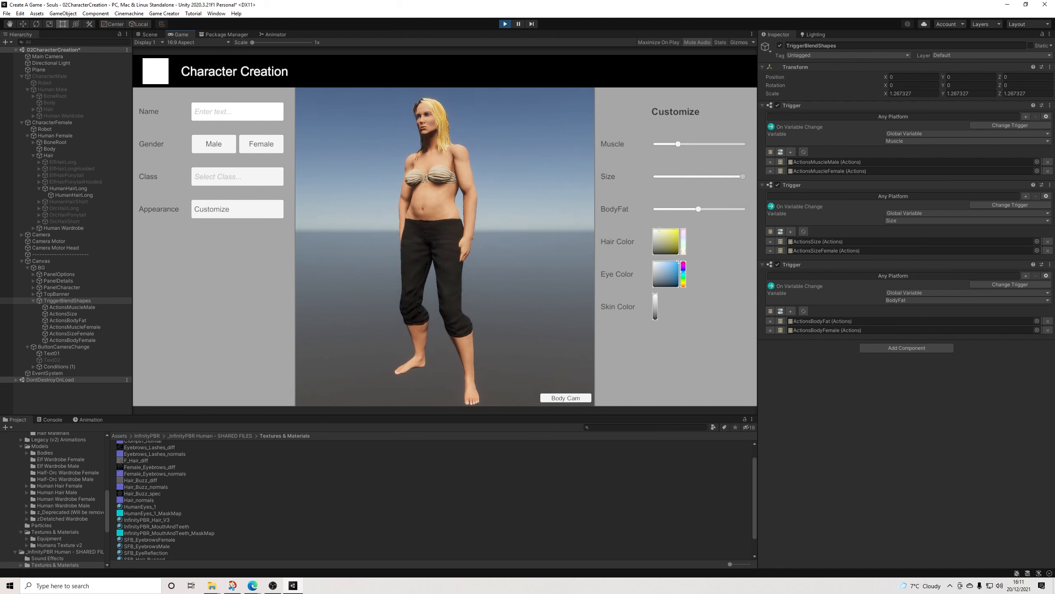
left_click_drag(698, 209, 722, 209)
left_click_drag(677, 144, 656, 144)
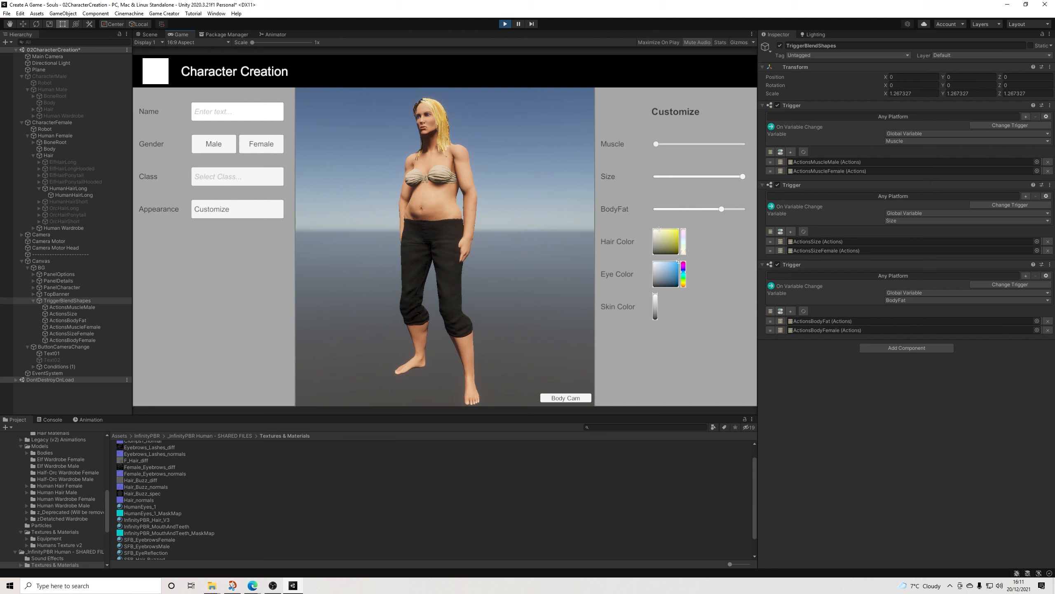
left_click_drag(656, 144, 678, 144)
left_click_drag(743, 177, 685, 177)
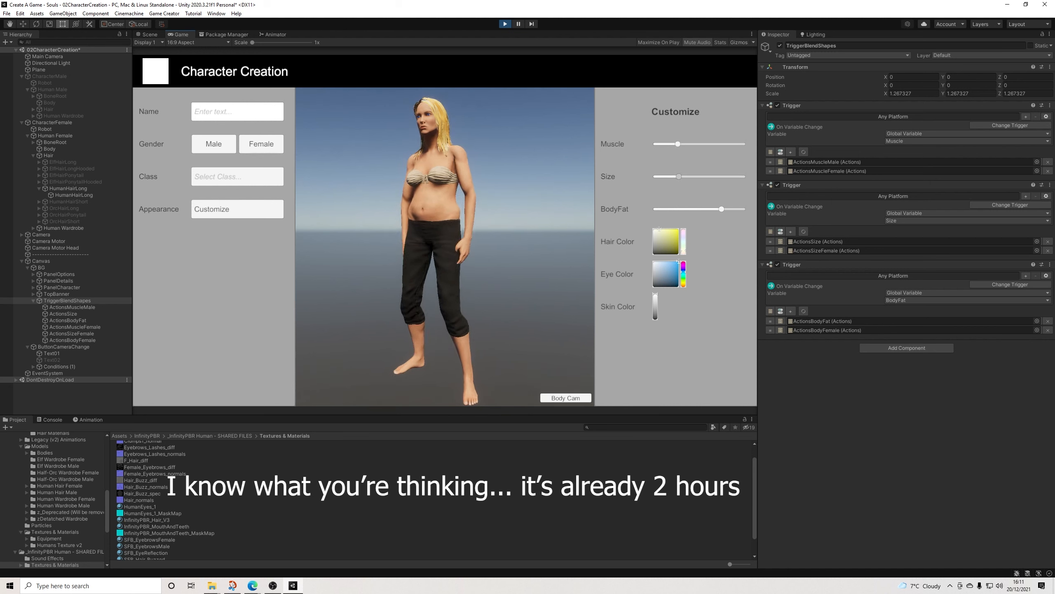
left_click_drag(722, 209, 678, 208)
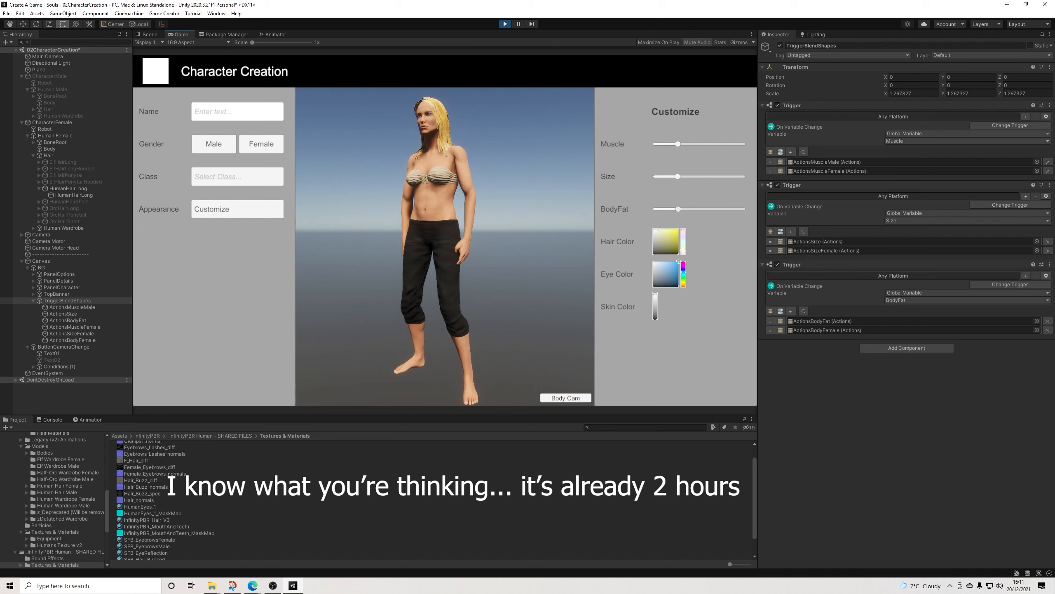
left_click_drag(679, 209, 656, 209)
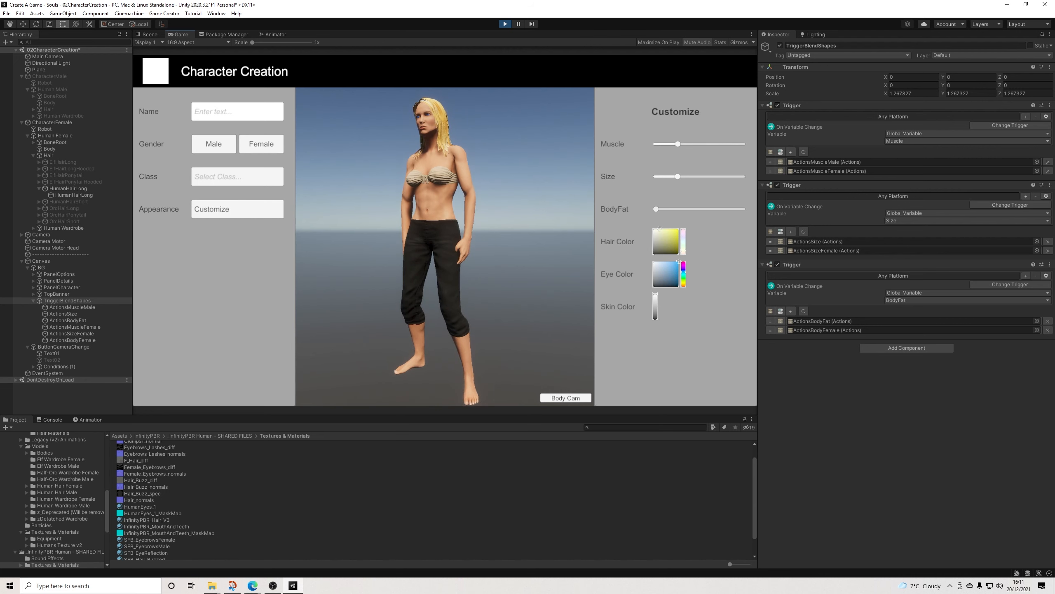
key("ctrl+p")
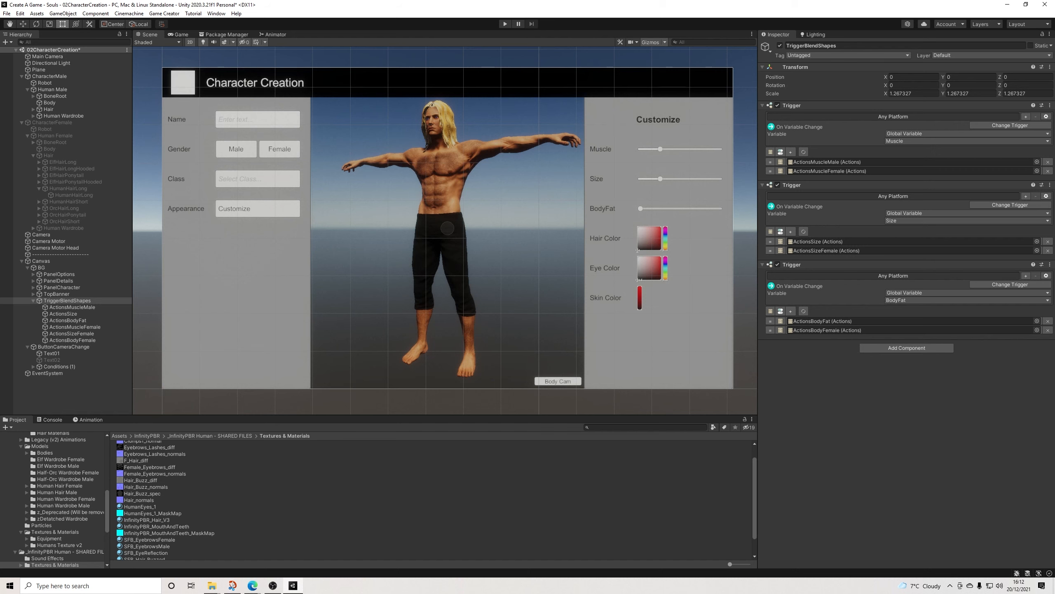
Step: Save the 02CharacterCreation scene
middle_click_drag(447, 228, 439, 227)
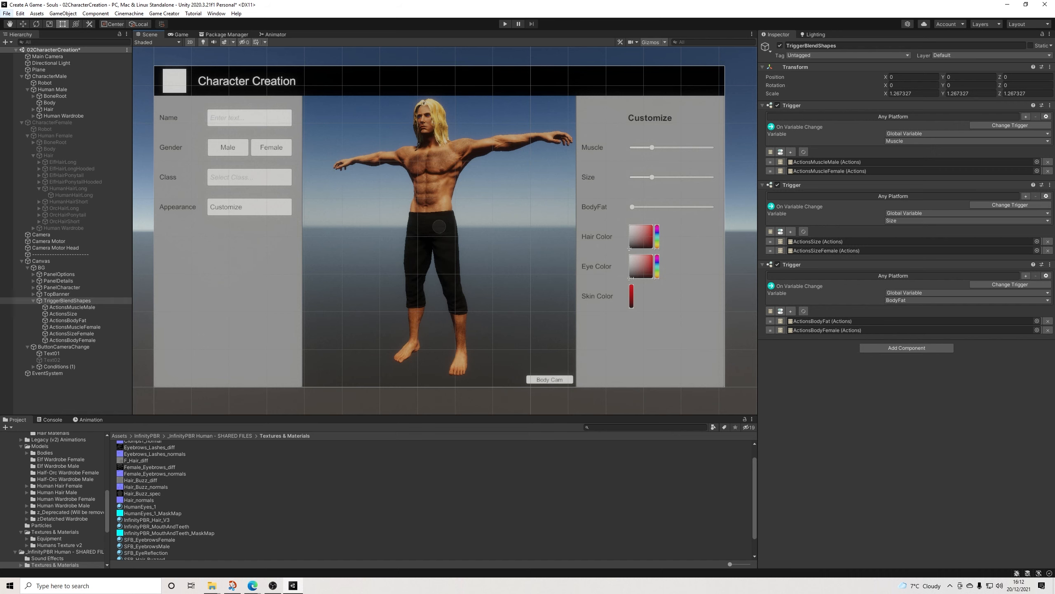
left_click(20, 14)
mouse_move(7, 13)
left_click(19, 53)
Step: Replace all scenes in the build settings' scene list with the open 02CharacterCreation scene
left_click(6, 14)
left_click(31, 113)
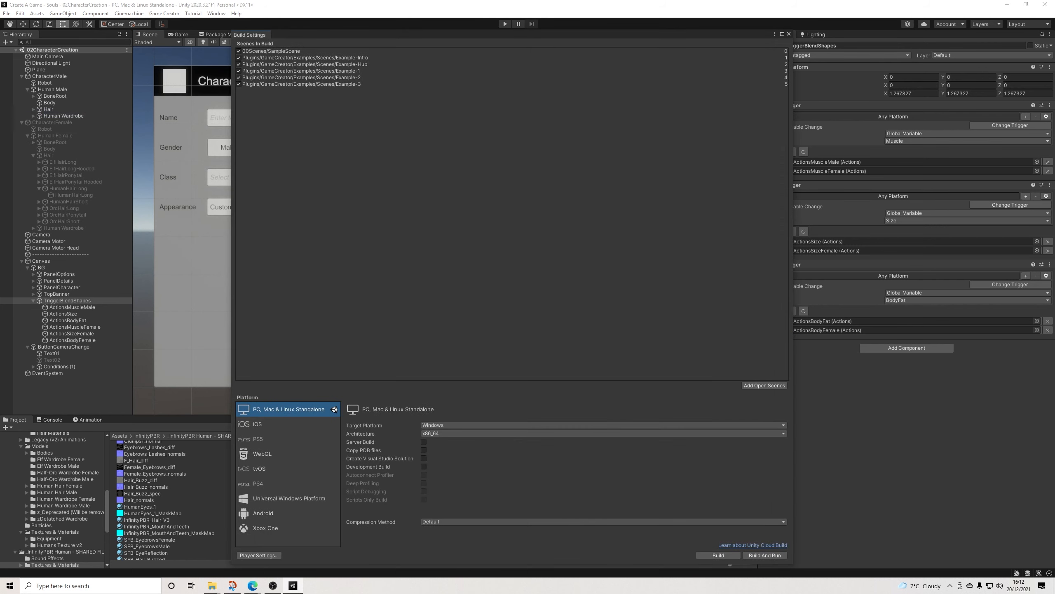
left_click(271, 51)
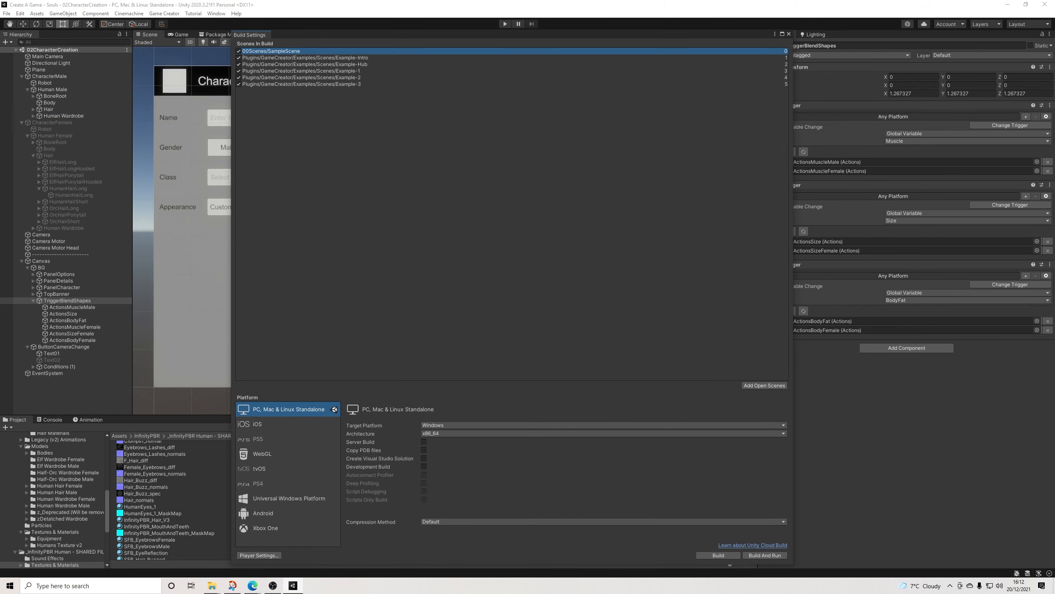
left_click(302, 85, "shift")
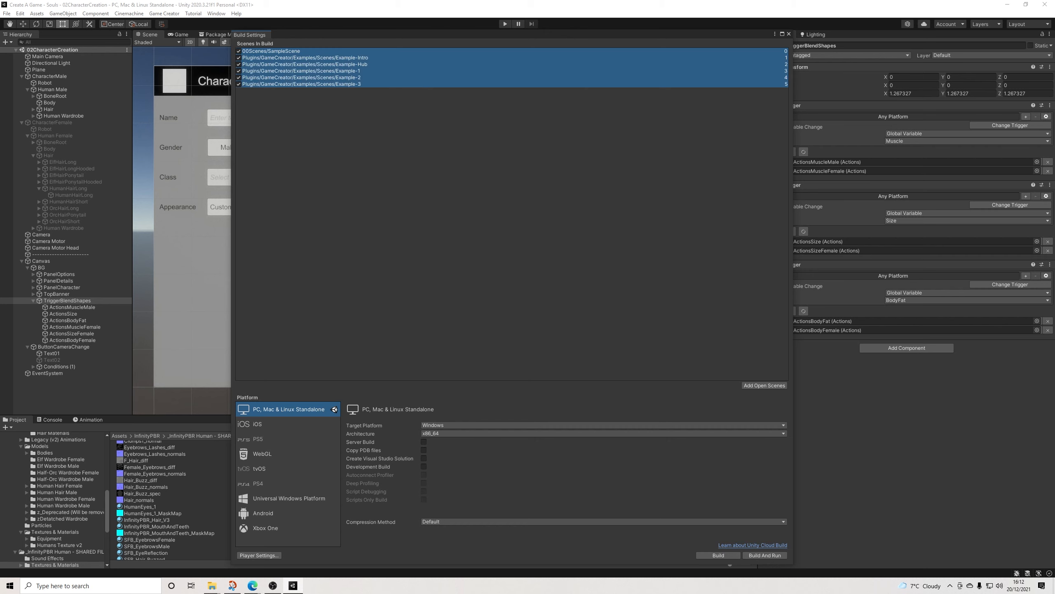
key("Delete")
left_click(764, 385)
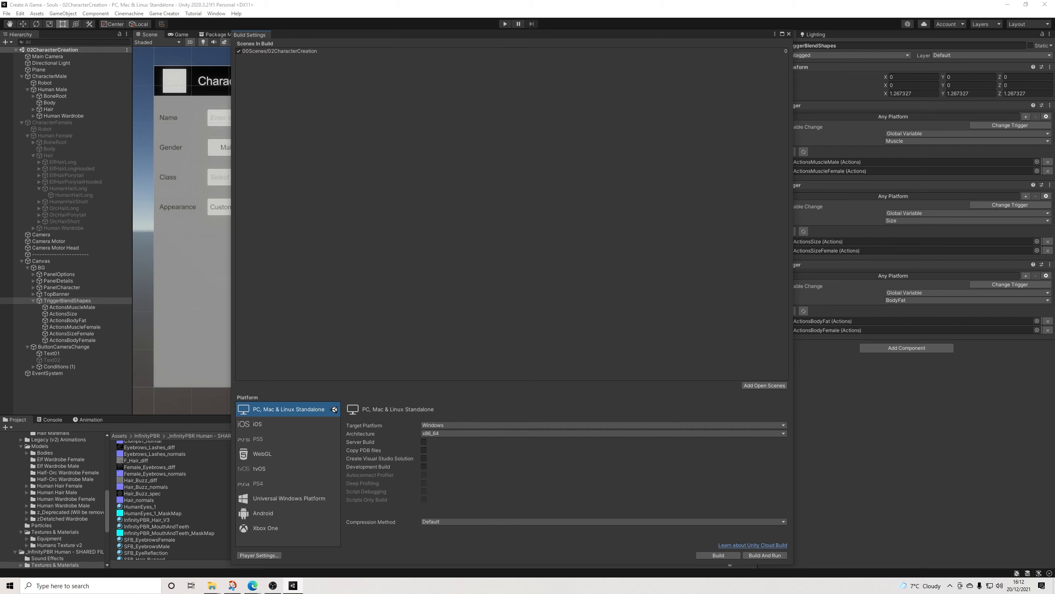
left_click(789, 34)
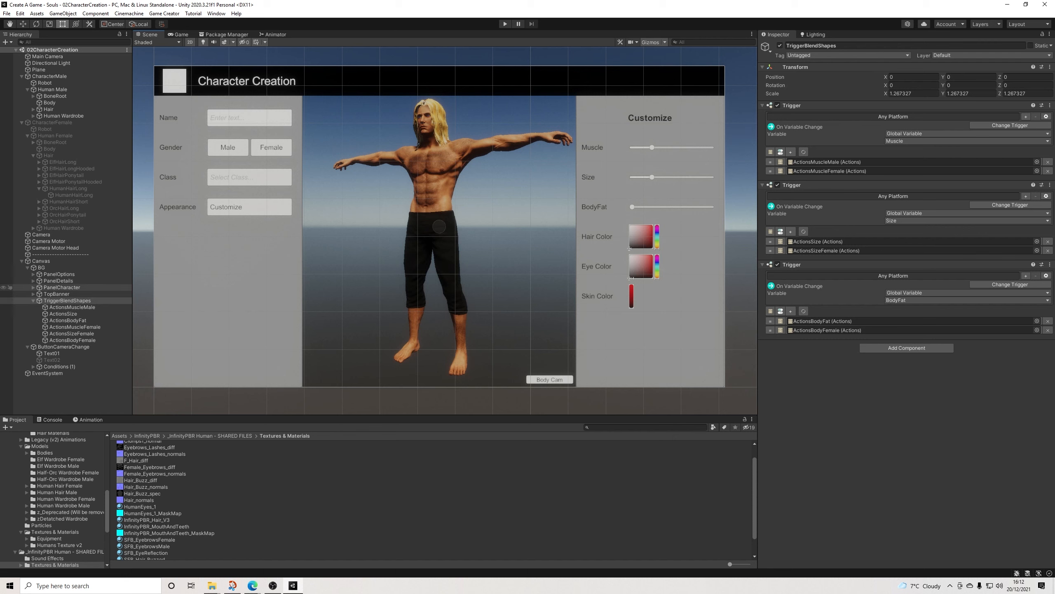
Step: Add a Game Creator UI button and place it below the Appearance row in the options panel, at about X -697, Y -311
right_click(39, 267)
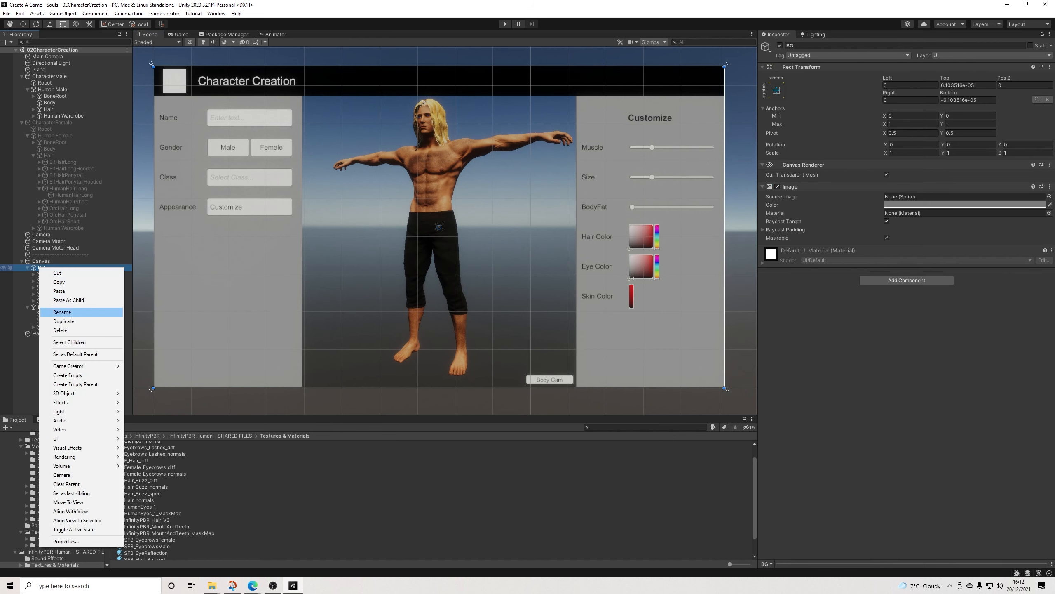
left_click(25, 361)
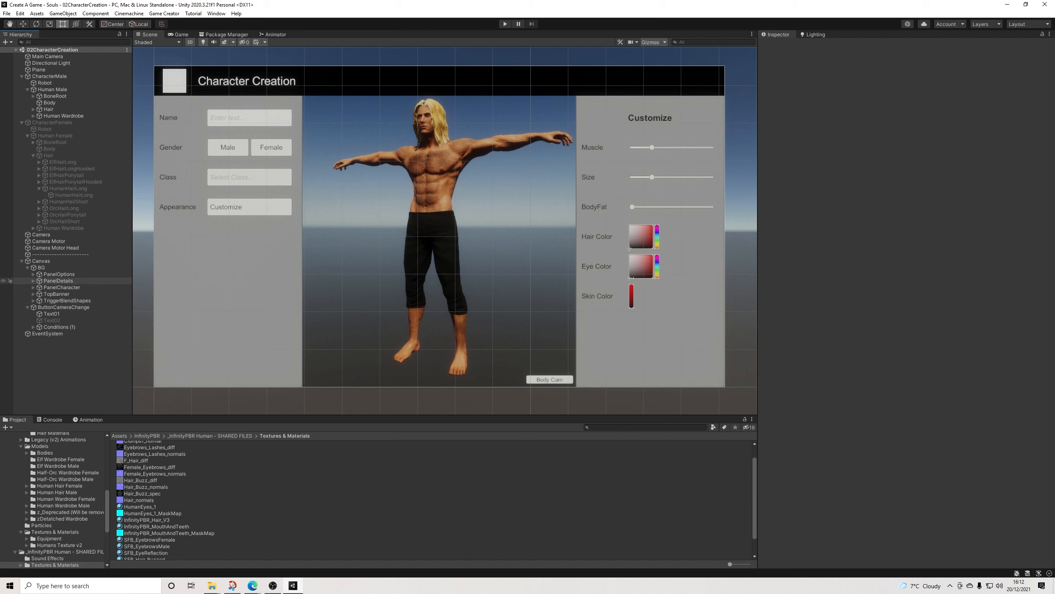
right_click(65, 274)
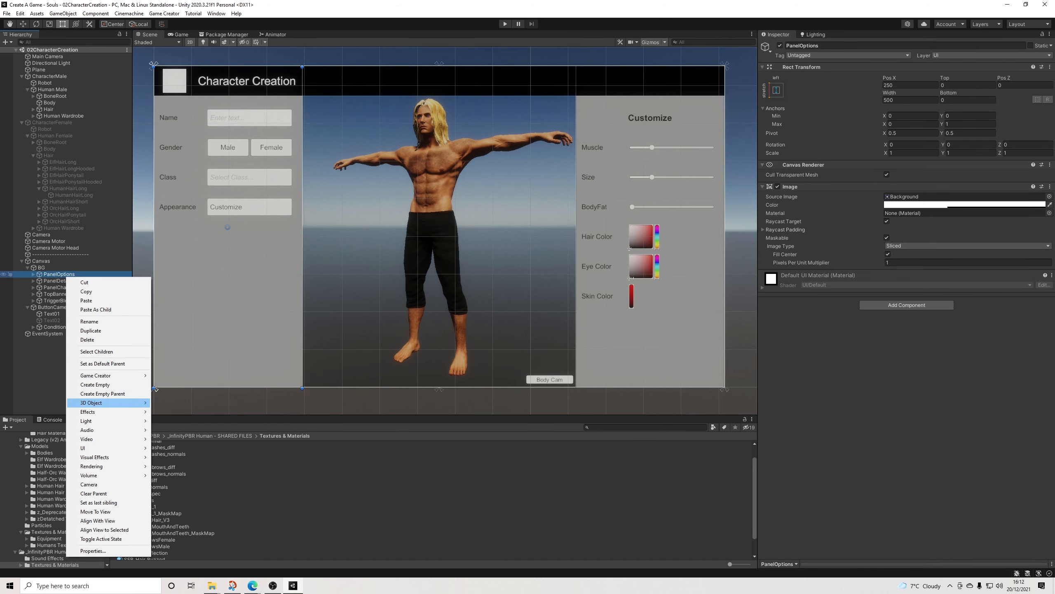
mouse_move(108, 376)
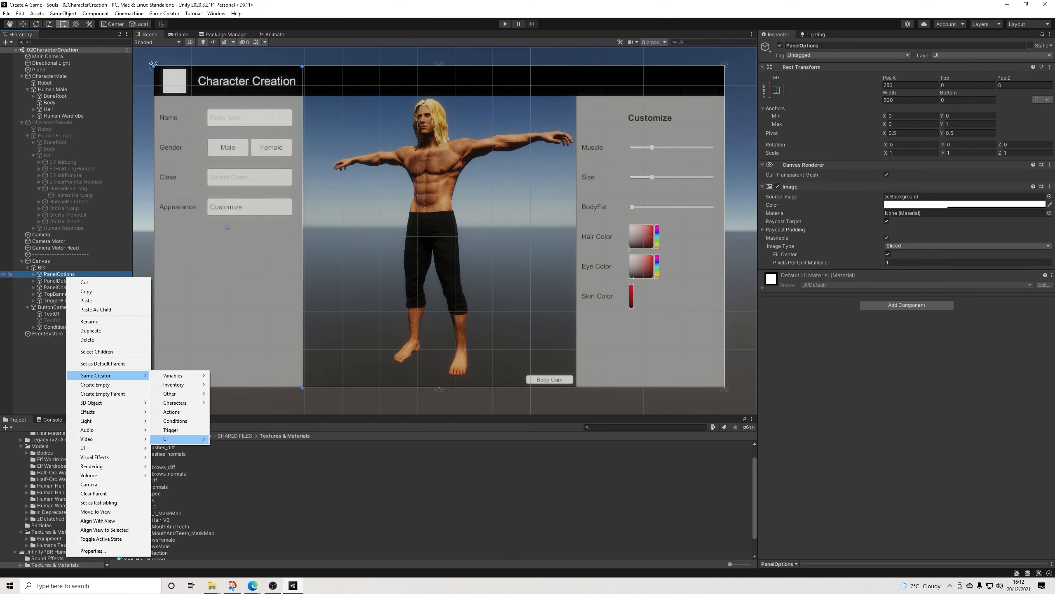
mouse_move(183, 438)
left_click(237, 493)
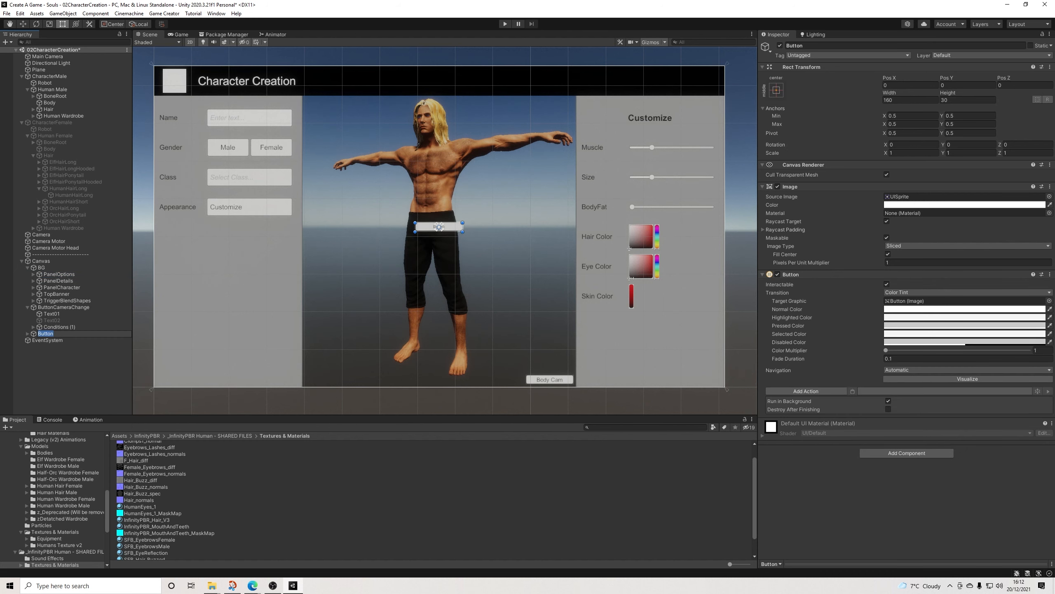
left_click_drag(439, 226, 273, 379)
left_click_drag(290, 320, 293, 320)
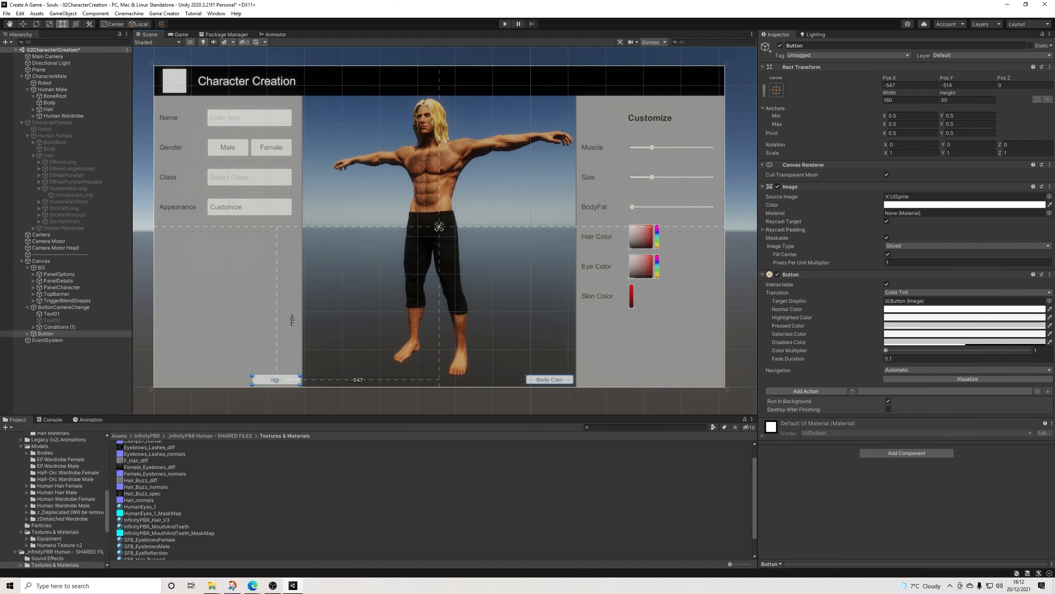
left_click_drag(275, 380, 232, 319)
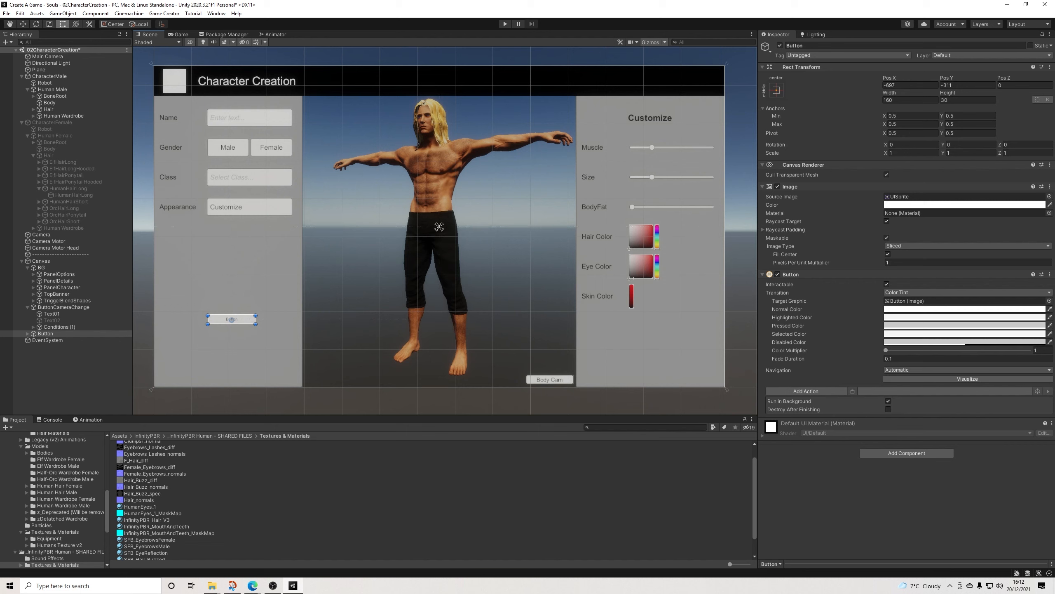
Step: Set the new button's height to 50
left_click(967, 100)
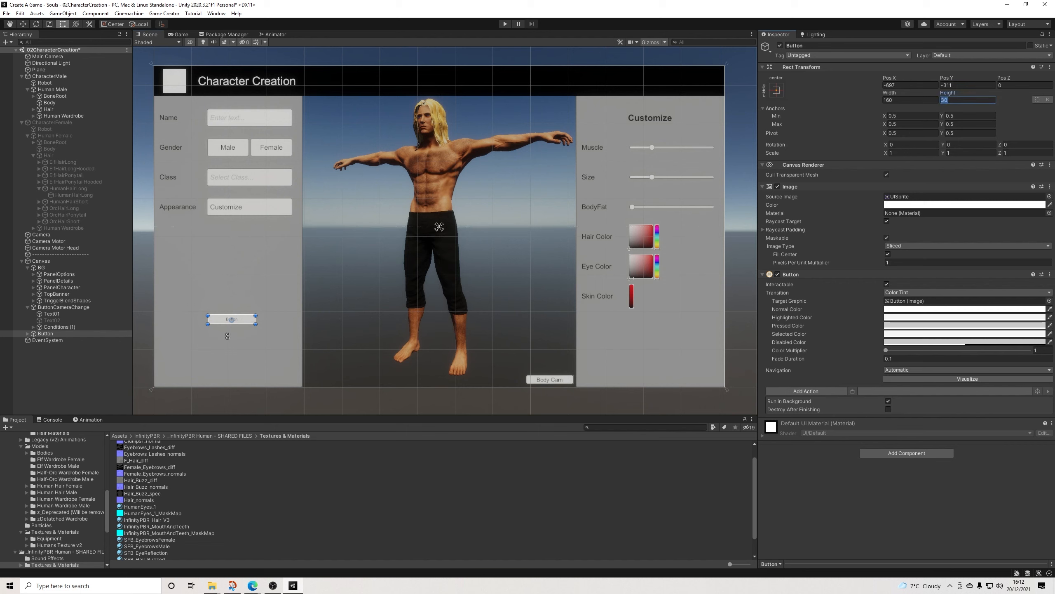
left_click(956, 100)
key("BackSpace")
key("BackSpace")
type("50")
Step: Change the new button's label to Ready with font size 24
left_click(230, 323)
left_click(797, 208)
type("Ready")
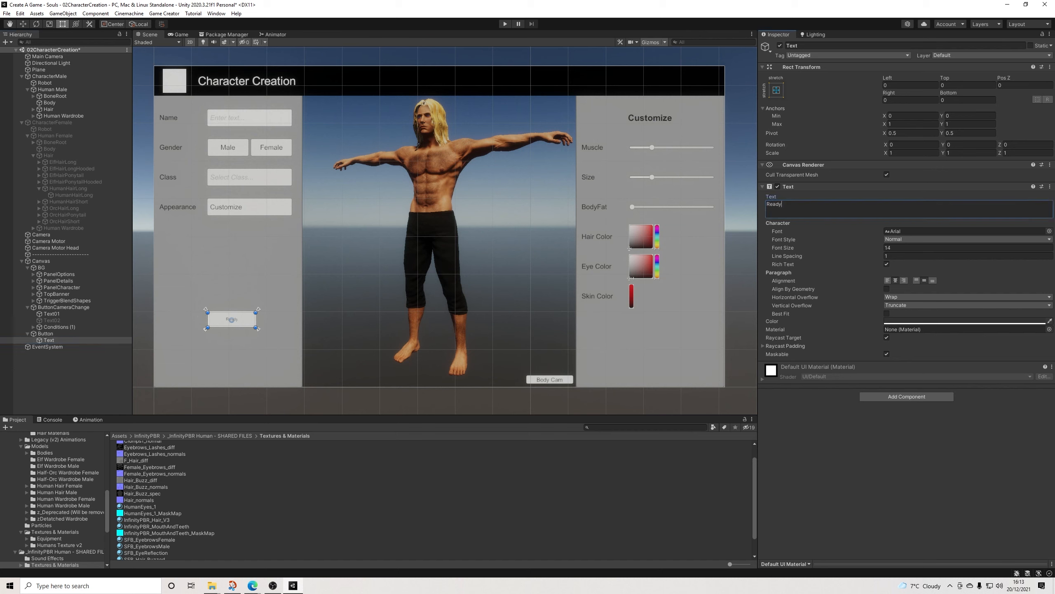
left_click(900, 248)
type("24")
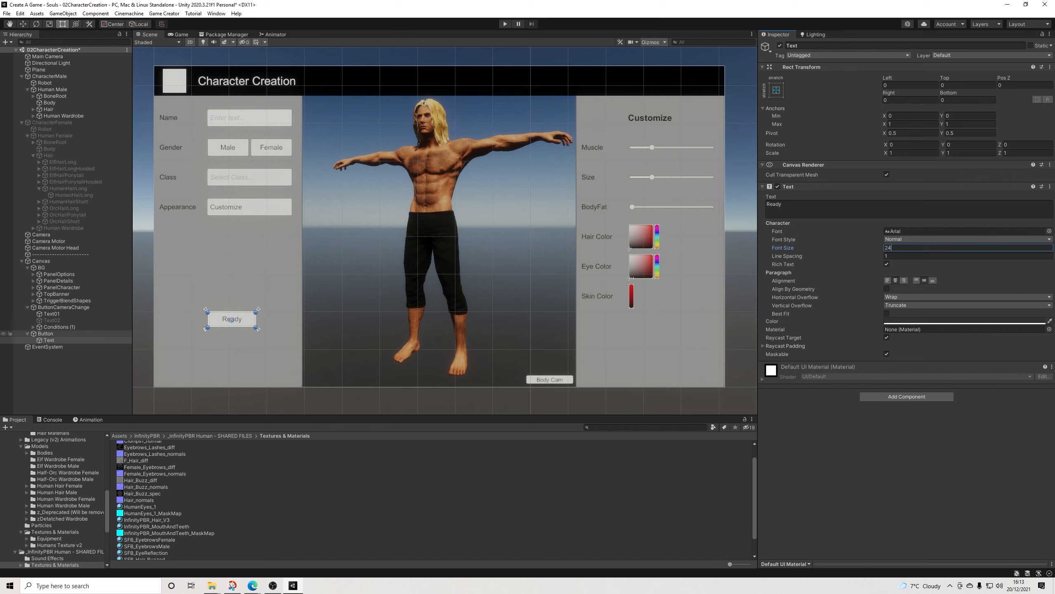
Step: Add a Save Game action using the current profile to the Ready button
left_click(46, 334)
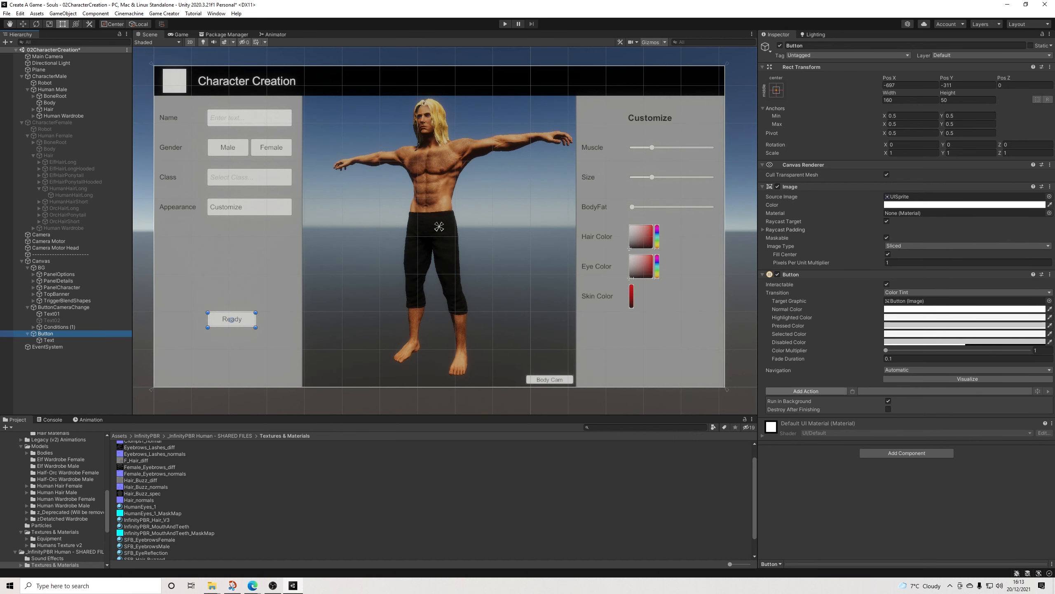
left_click(806, 391)
type("save")
key("Down")
key("Down")
key("Down")
key("Down")
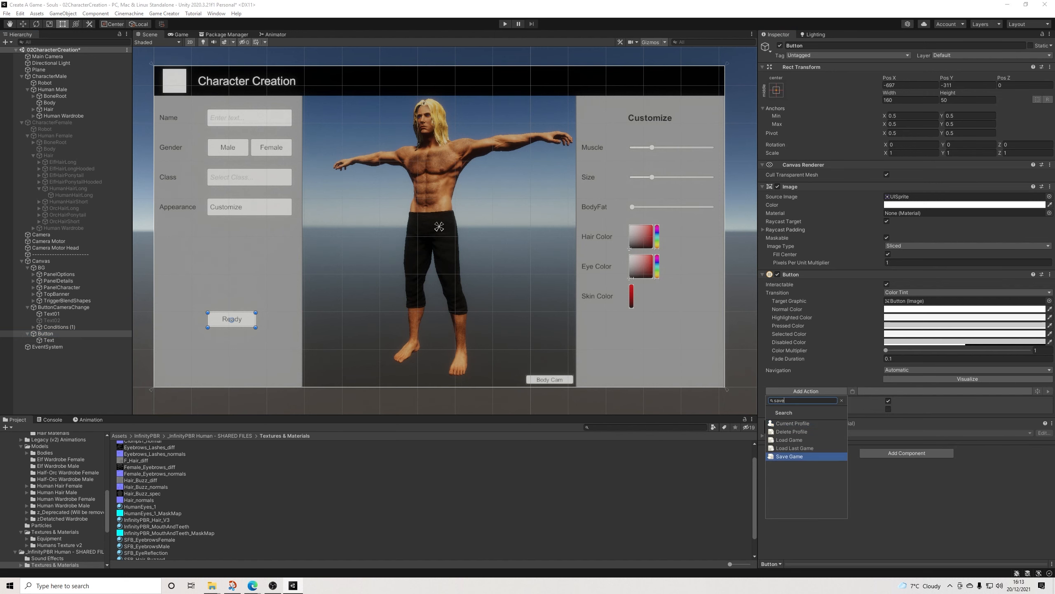
key("Return")
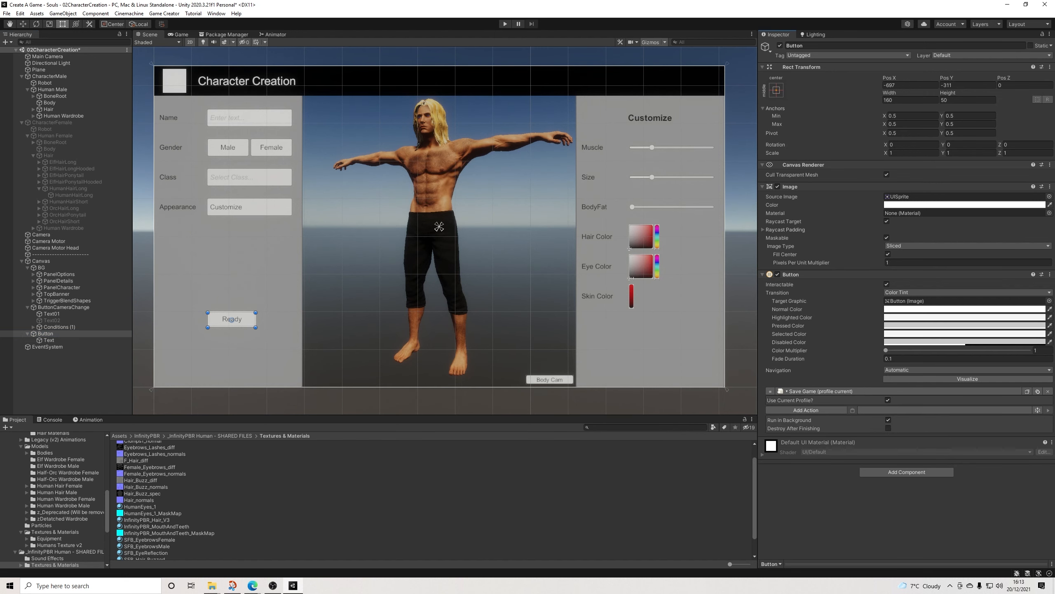
Step: Add a Wait action of 0.001 seconds after Save Game on the Ready button
left_click(806, 411)
type("wa")
key("Down")
key("Return")
type("0.001")
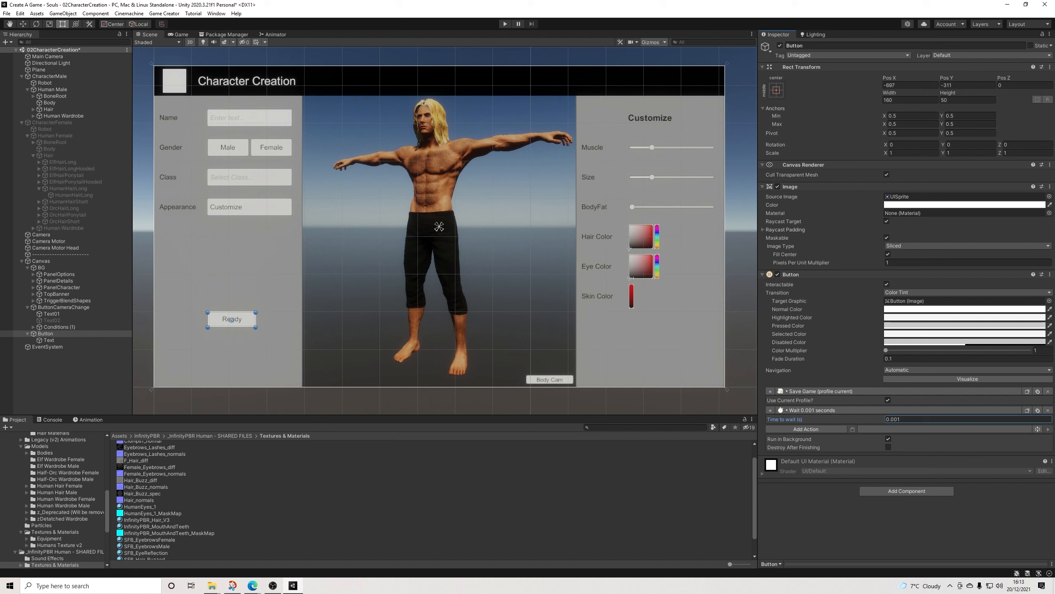
Step: Add a Load Scene action to the Ready button with TestScene as the scene name
left_click(806, 429)
type("load")
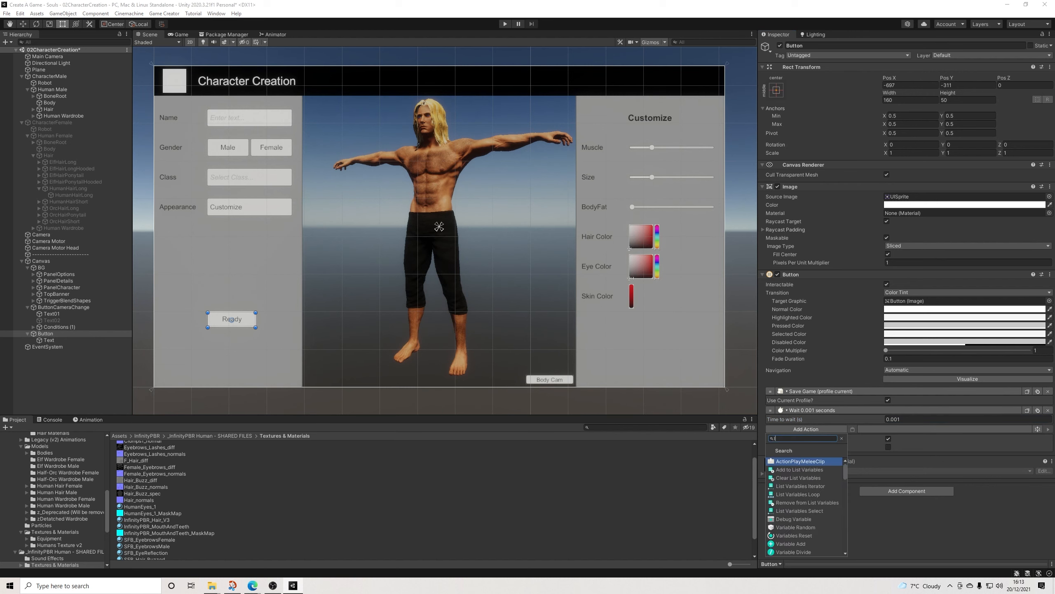
key("Down")
key("Down")
key("Down")
key("Down")
key("Down")
key("Down")
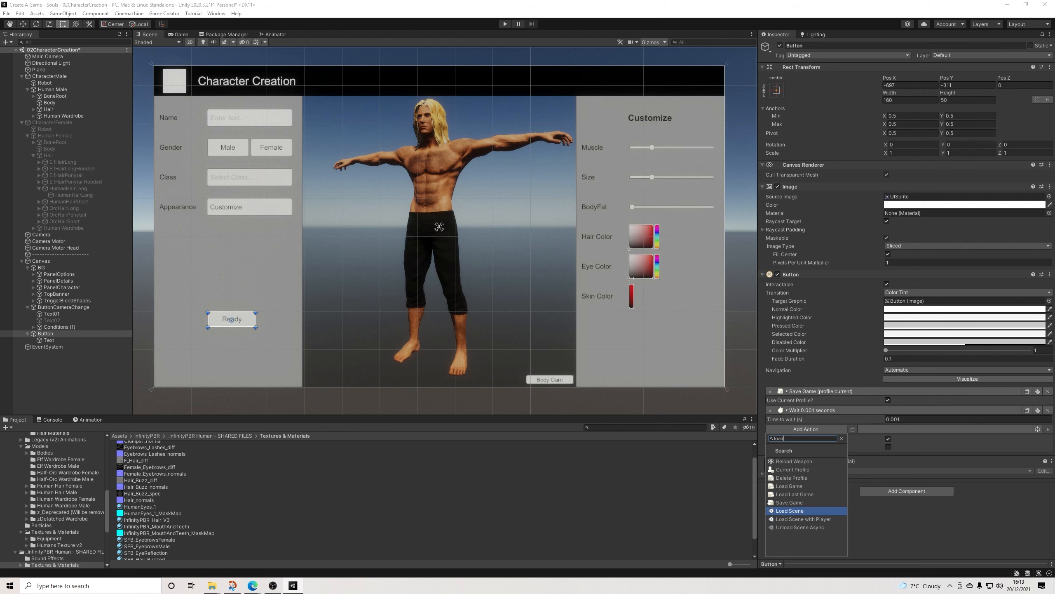
key("Return")
left_click(914, 445)
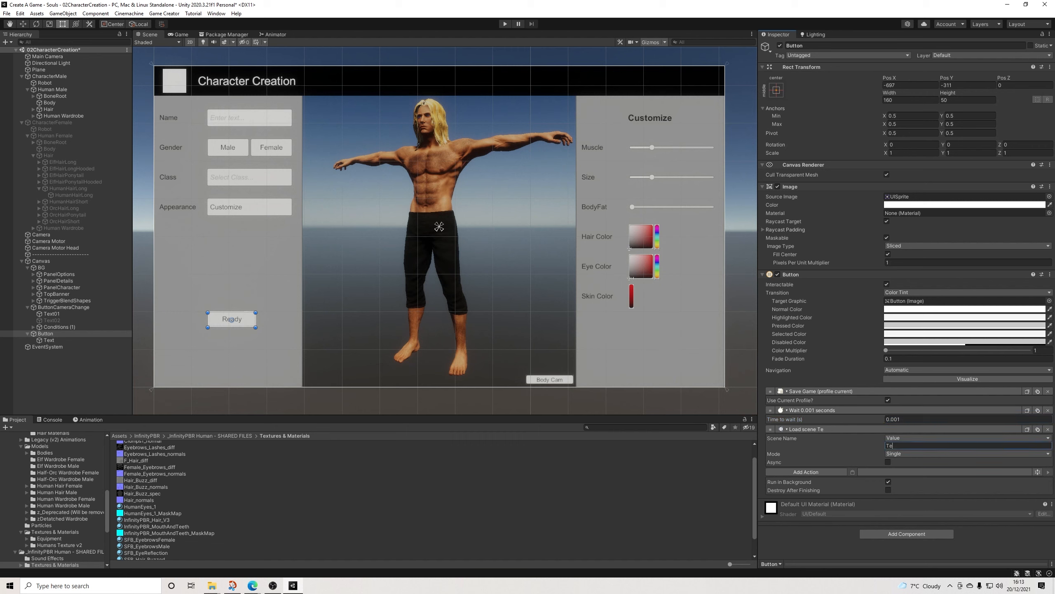
type("TestScene")
Step: Save the scene and show the contents of the 00Scenes project folder
left_click(6, 13)
left_click(19, 52)
scroll(54, 498, "up", 4)
scroll(58, 498, "up", 3)
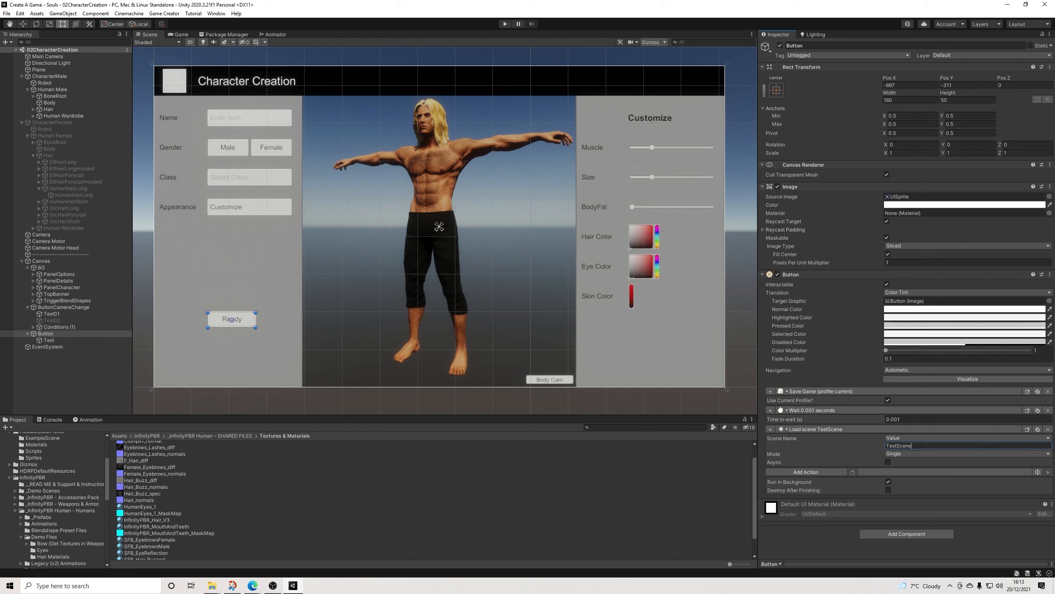
scroll(54, 499, "up", 5)
left_click(31, 475)
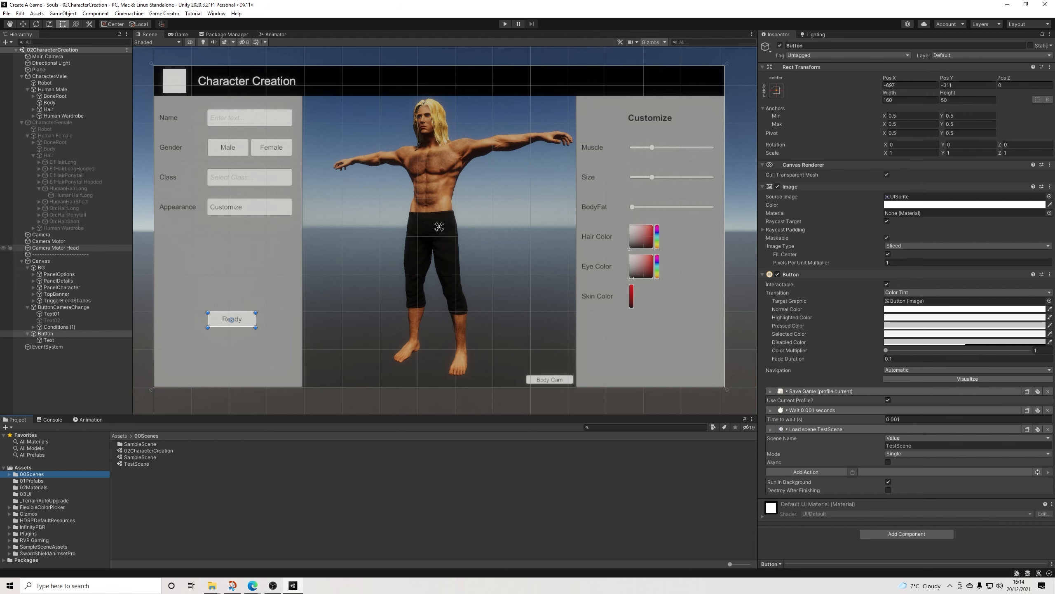
Step: Copy the TriggerBlendShapes object from the 02CharacterCreation scene
left_click(66, 300)
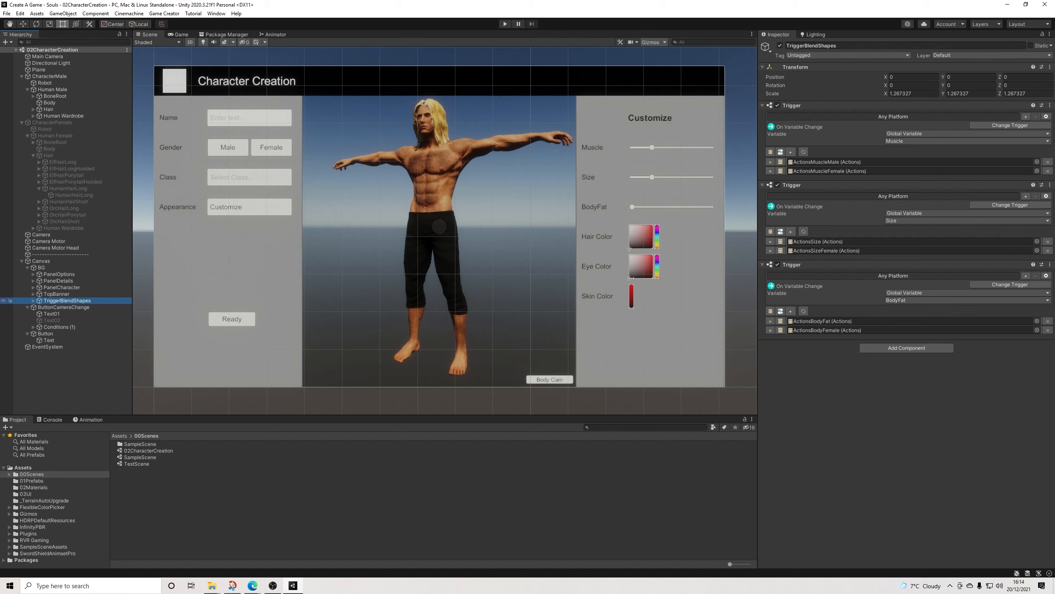
right_click(56, 301)
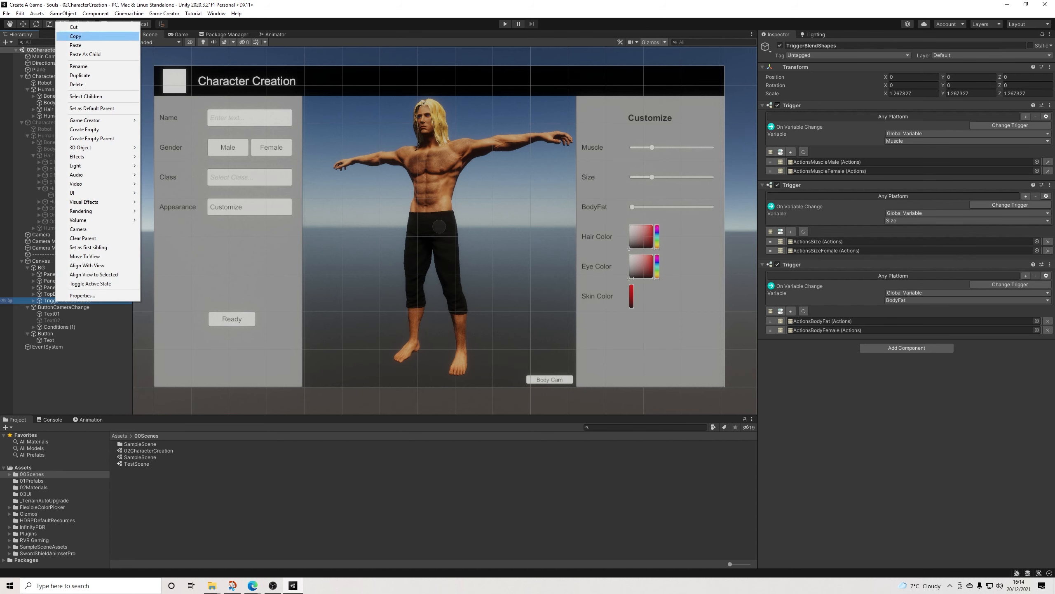
left_click(76, 36)
right_click(62, 300)
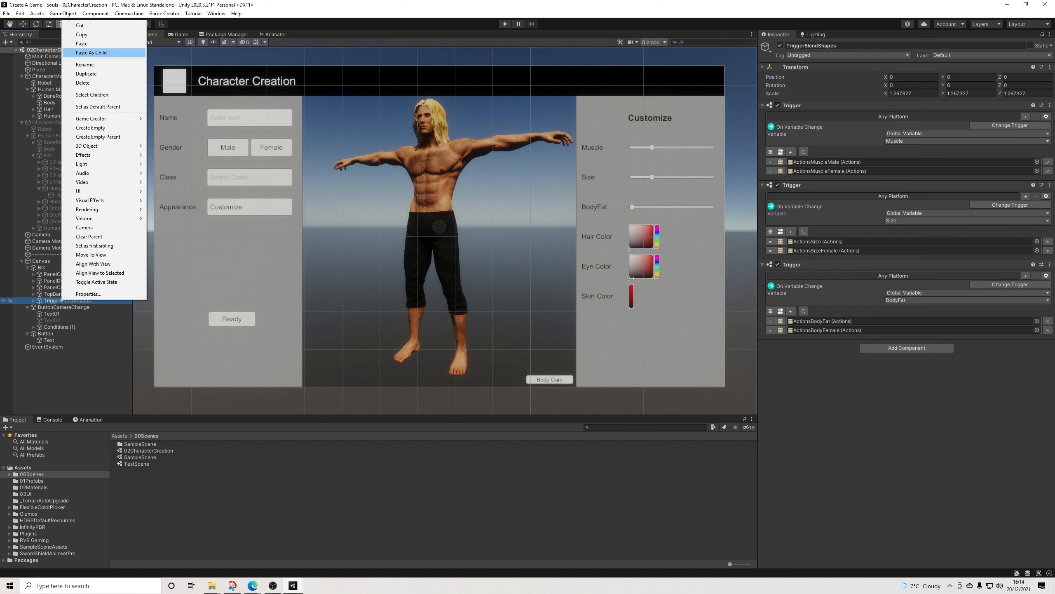
left_click(82, 35)
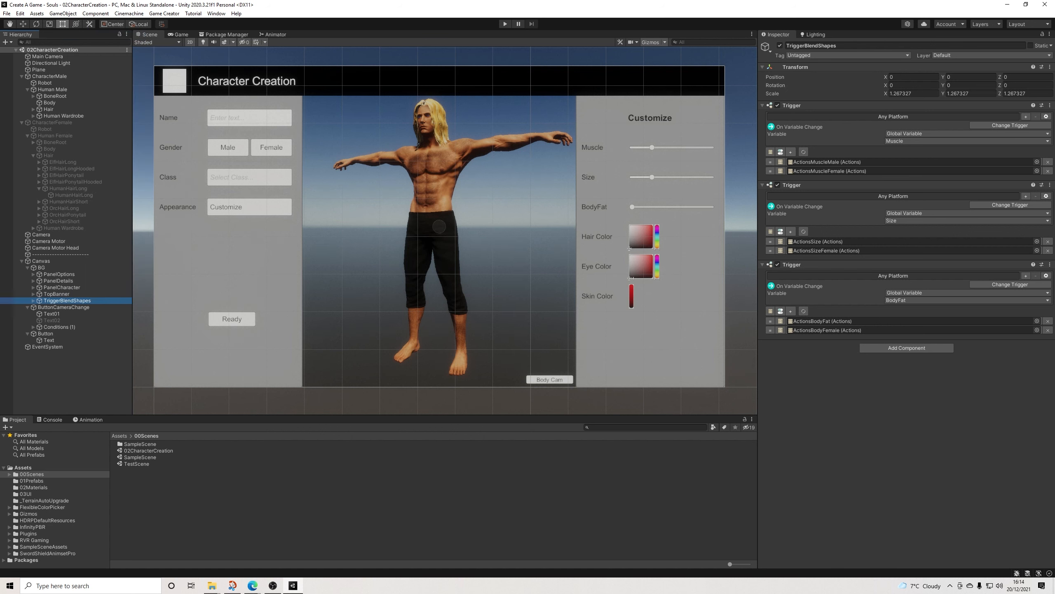
Step: Open TestScene and add it to the scenes included in the build
double_click(136, 463)
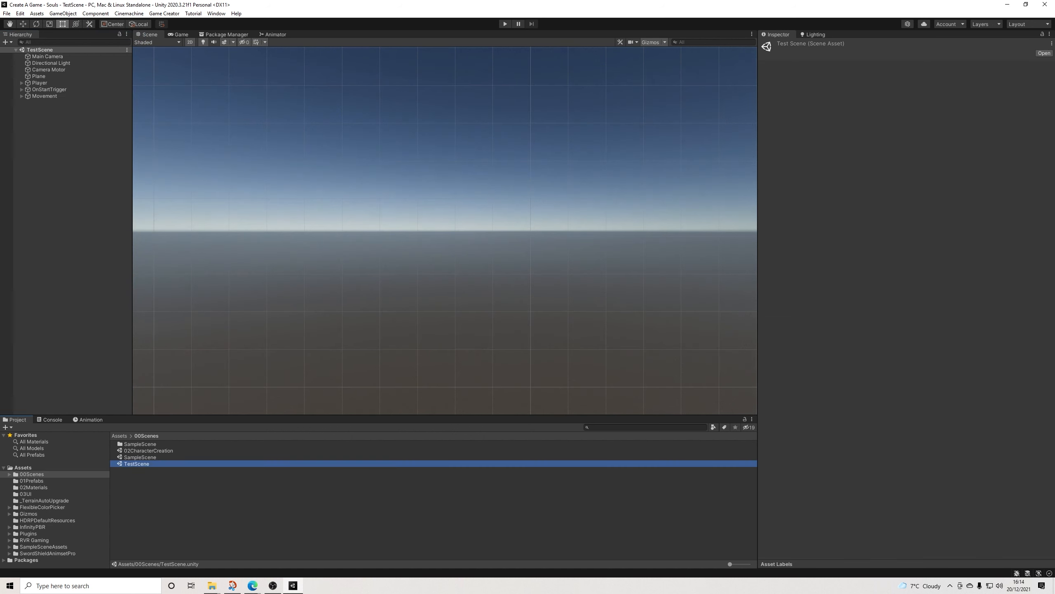
left_click(6, 13)
left_click(30, 113)
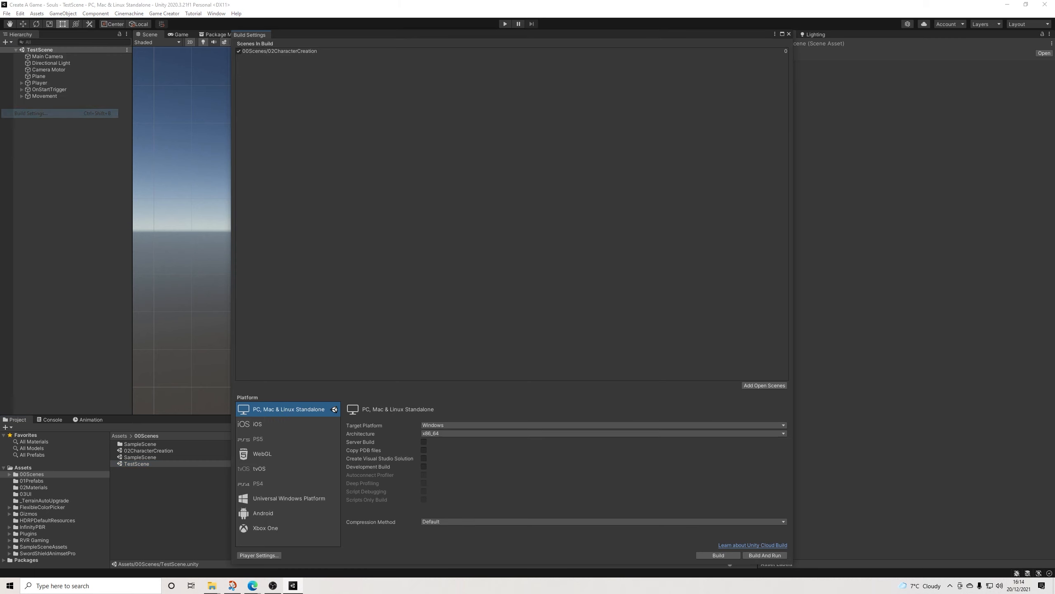
left_click(764, 385)
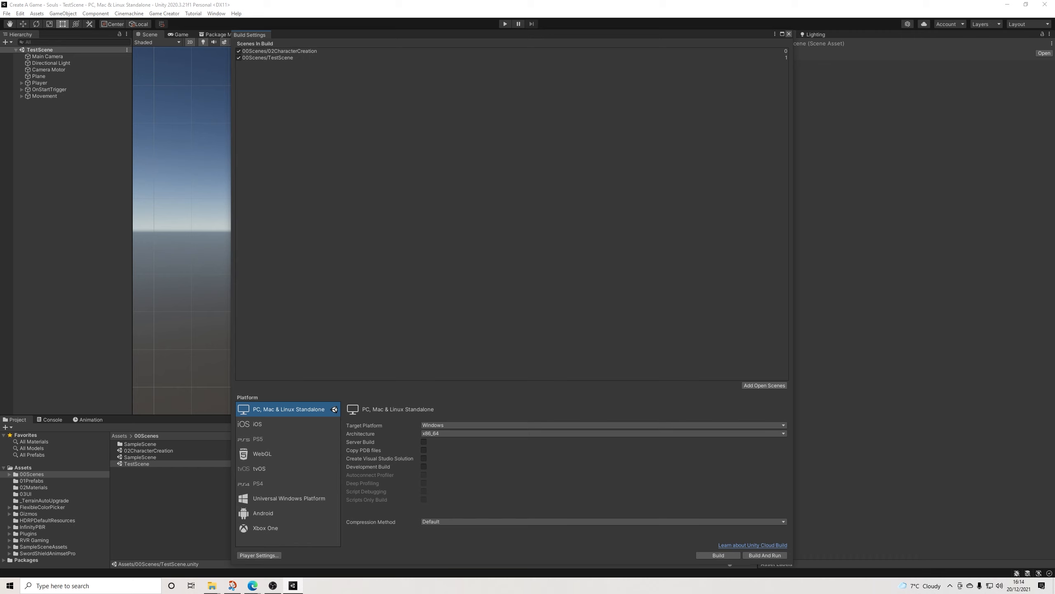
left_click(789, 34)
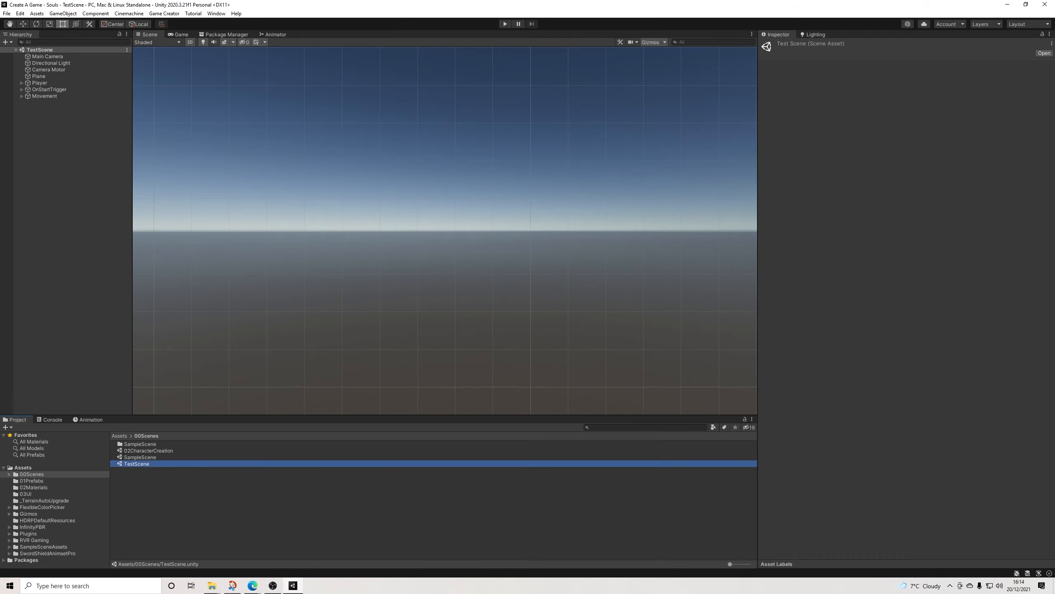
Step: Paste the copied TriggerBlendShapes object into TestScene and place it at root level directly above OnStartTrigger
left_click(66, 175)
left_click(49, 90)
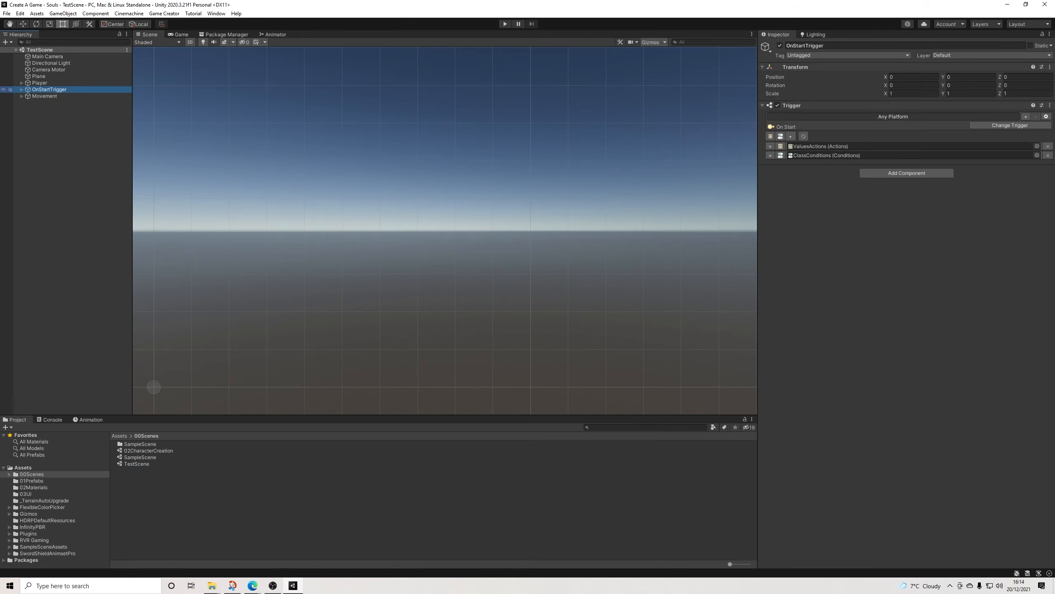
left_click(21, 89)
right_click(39, 88)
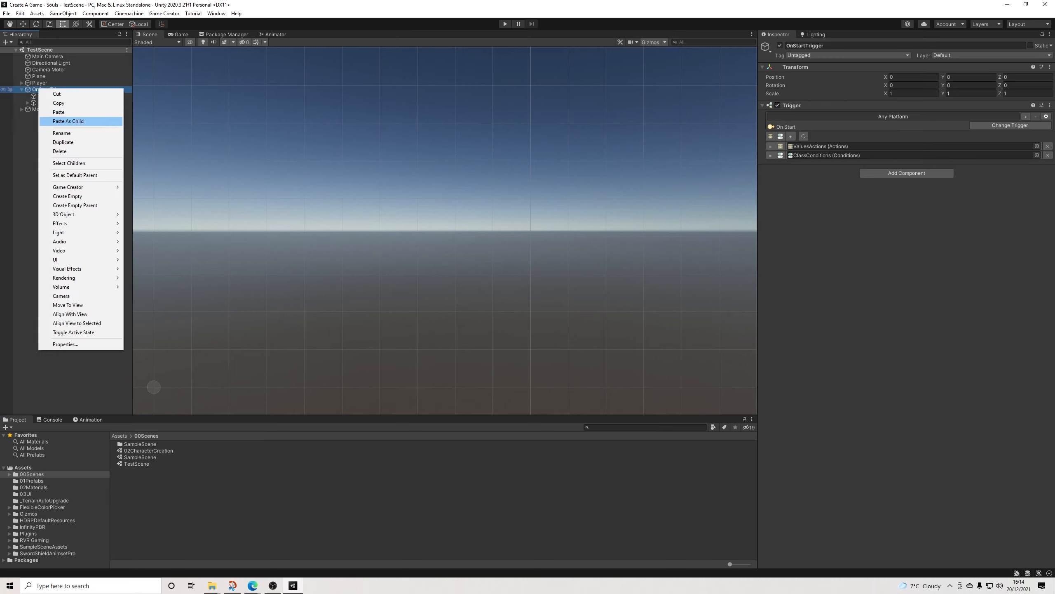
left_click(27, 135)
right_click(51, 91)
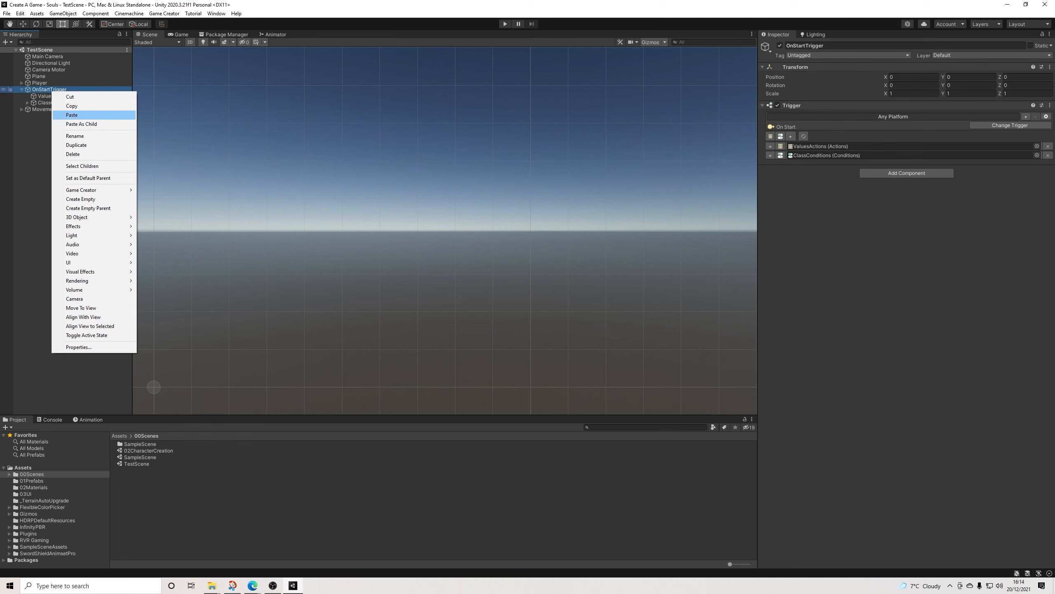
left_click(82, 124)
left_click(58, 141)
left_click_drag(57, 109, 54, 87)
Step: Rename the pasted TriggerBlendShapes object as OnStartCharacter
left_click(812, 46)
type("Ons")
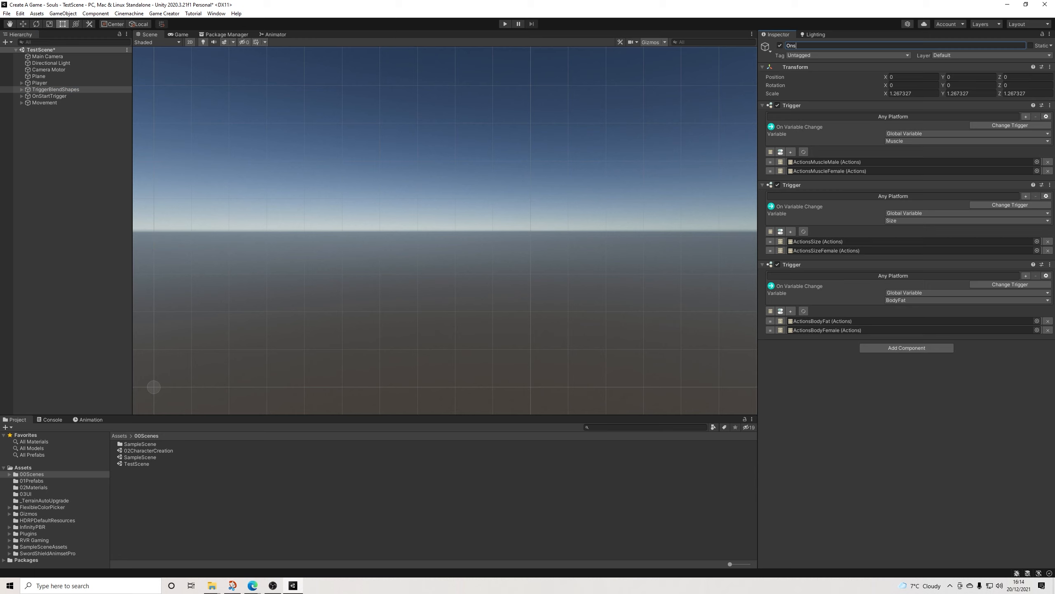
type("tartCharacter")
key("Return")
Step: Change the muscle trigger of OnStartCharacter from On Variable Change to On Start
left_click(1010, 126)
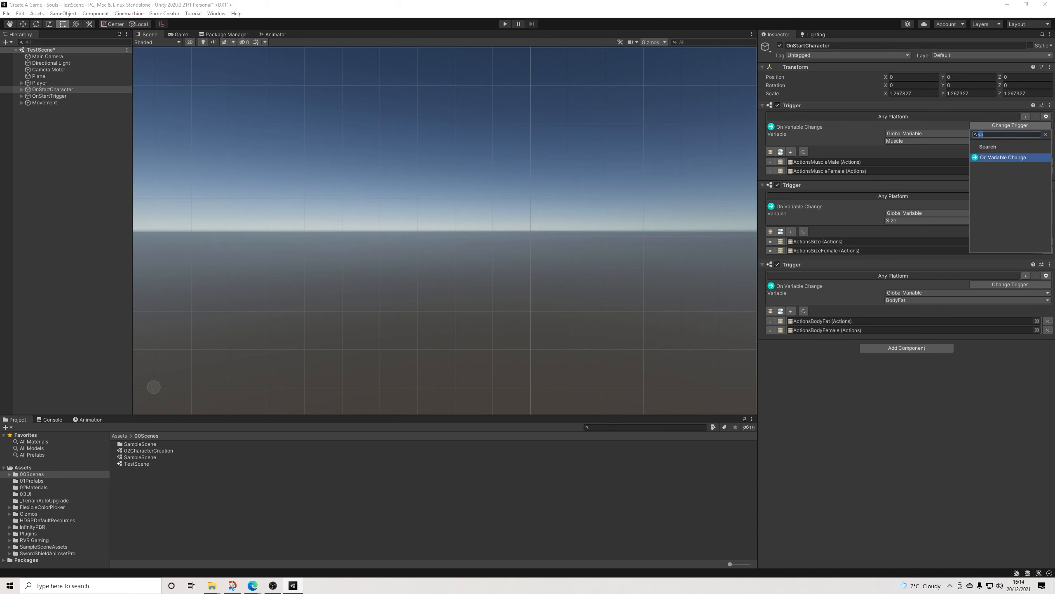
type("on")
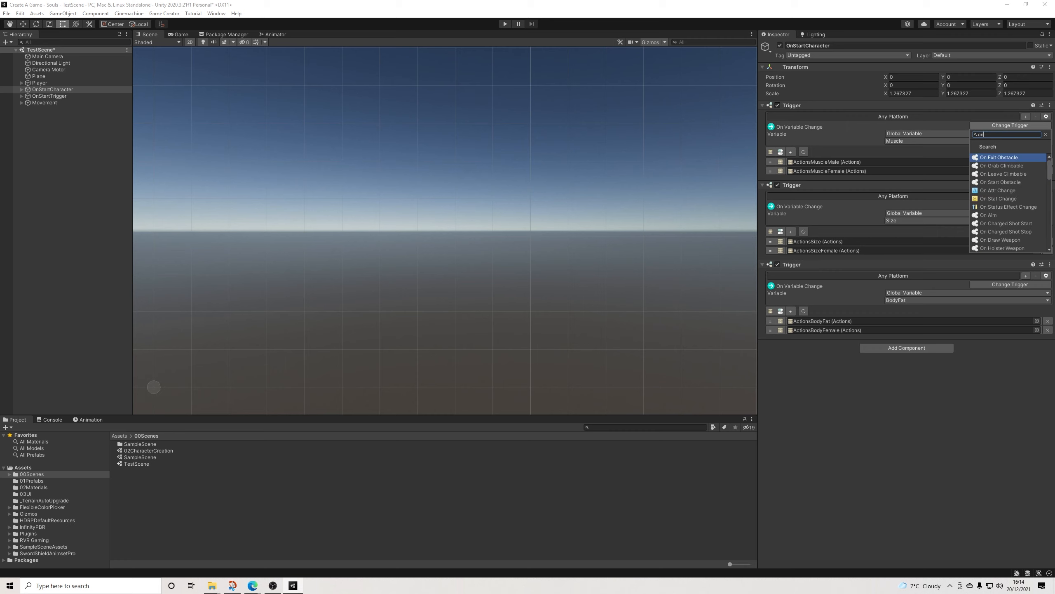
key("BackSpace")
key("BackSpace")
type("start")
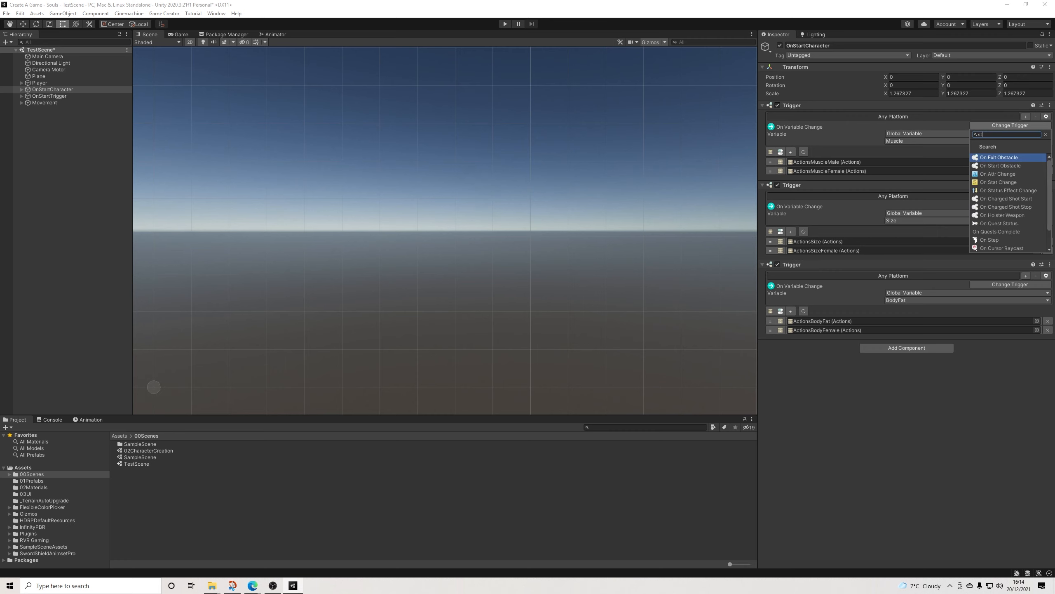
key("Down")
key("Down")
key("Return")
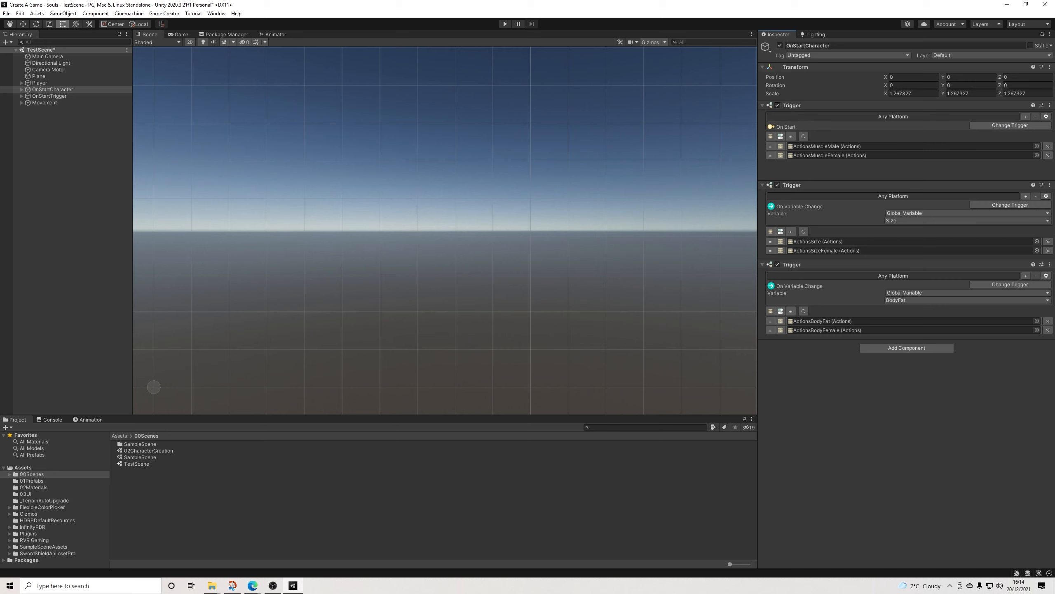
Step: Change the size and body fat triggers of OnStartCharacter to On Start as well
left_click(1010, 189)
type("stat")
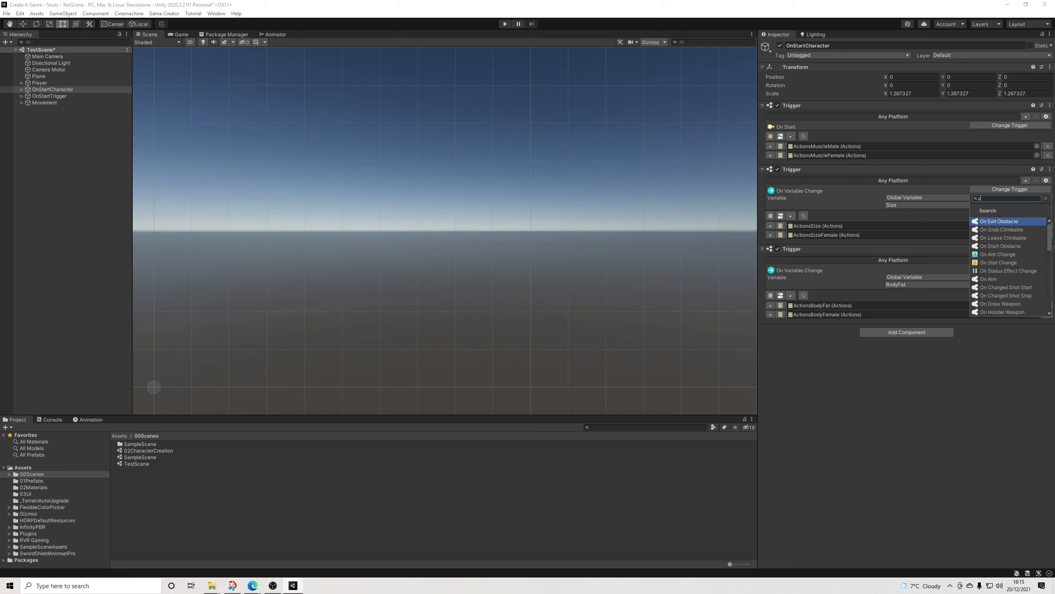
key("BackSpace")
type("rt")
key("Down")
key("Down")
key("Return")
left_click(1010, 253)
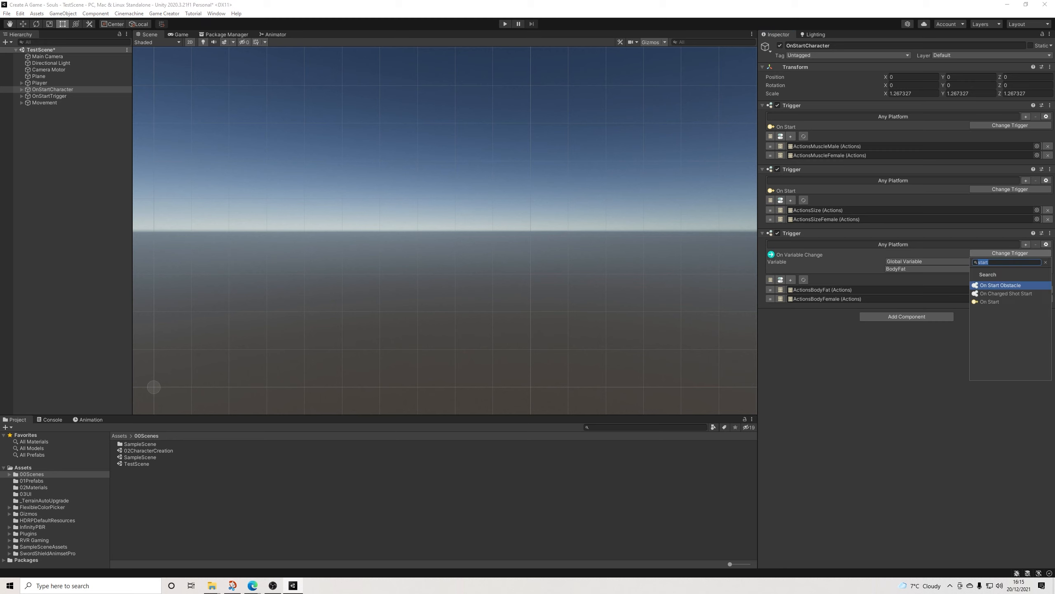
key("Down")
key("Down")
key("Return")
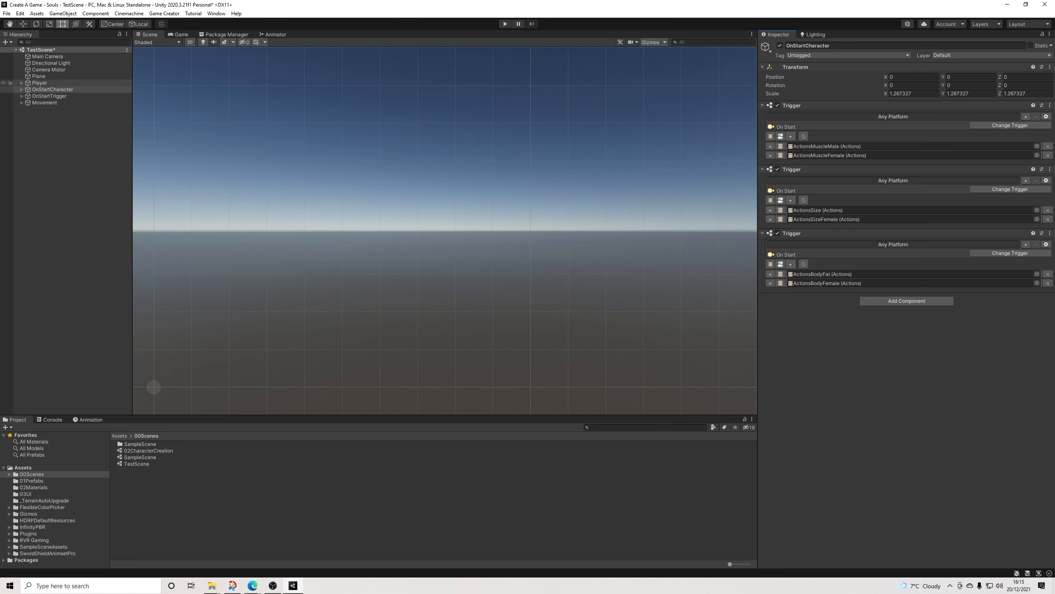
Step: Add a new Actions slot to OnStartTrigger and name its actions object GenderAction
left_click(40, 83)
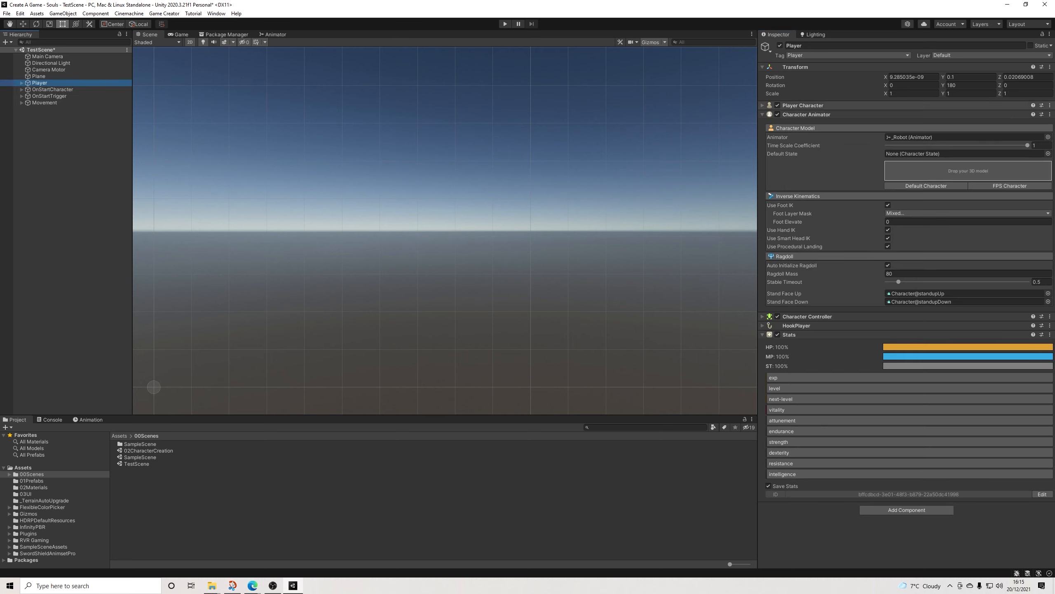
left_click(806, 115)
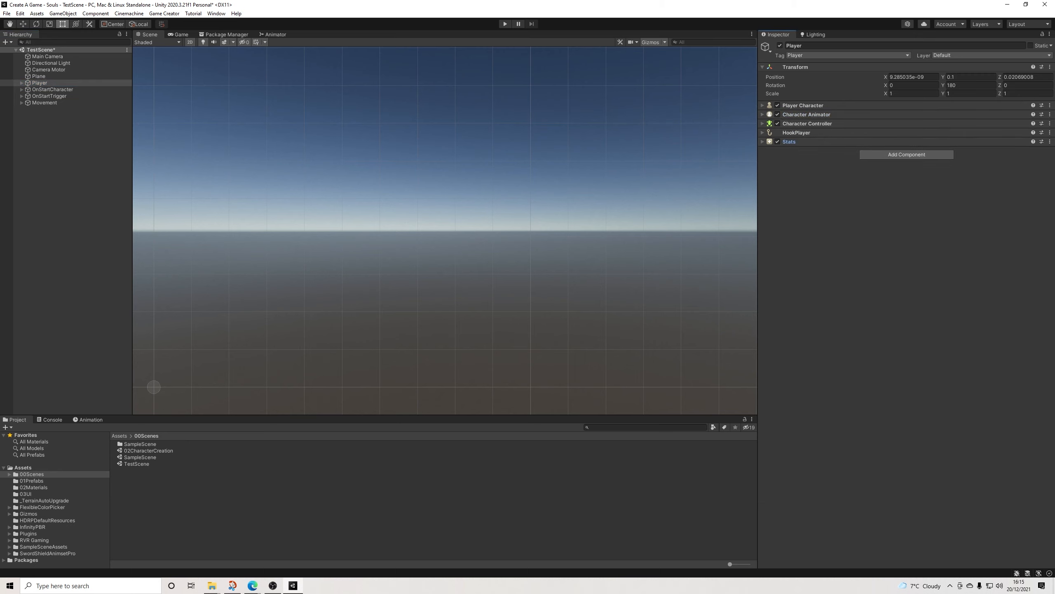
left_click(49, 96)
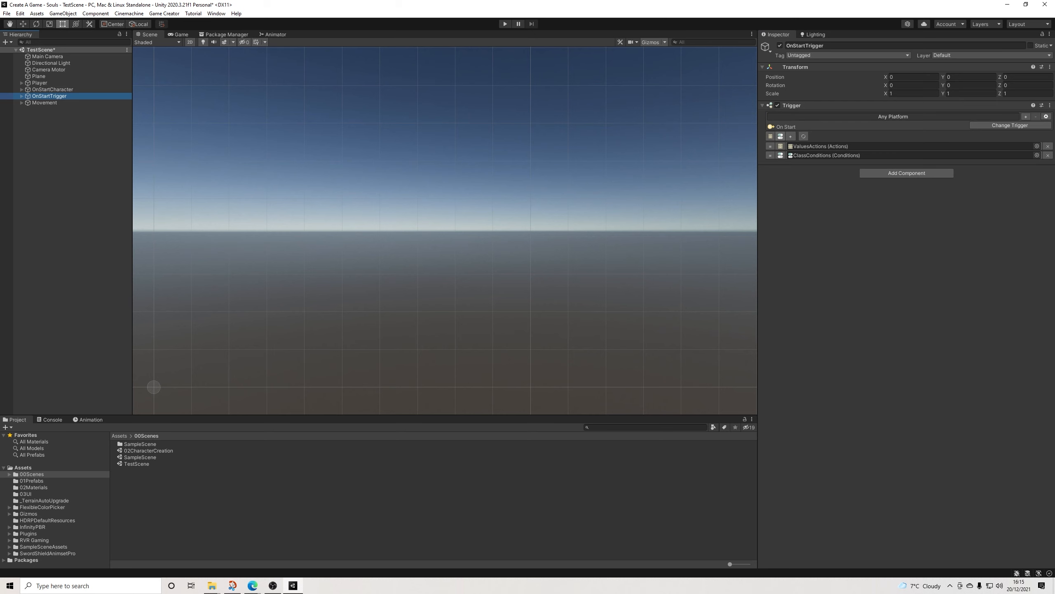
left_click(827, 155)
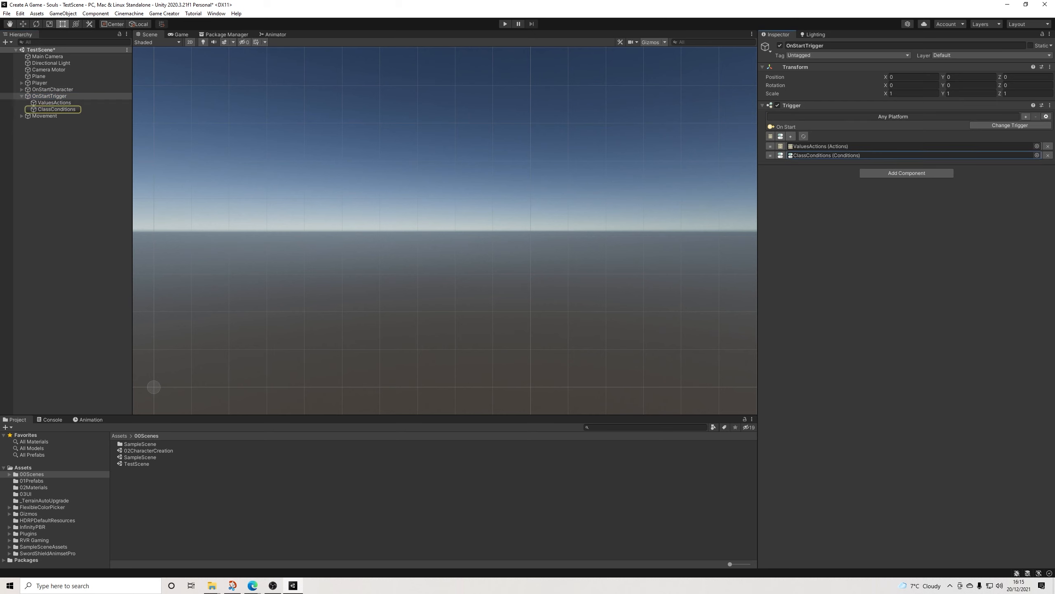
left_click(56, 109)
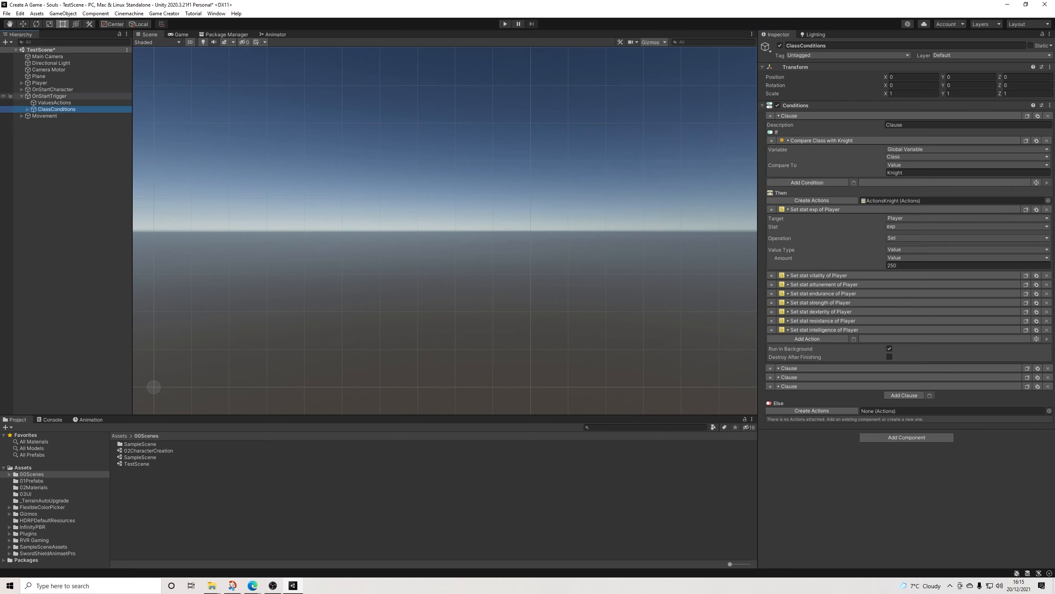
left_click(49, 96)
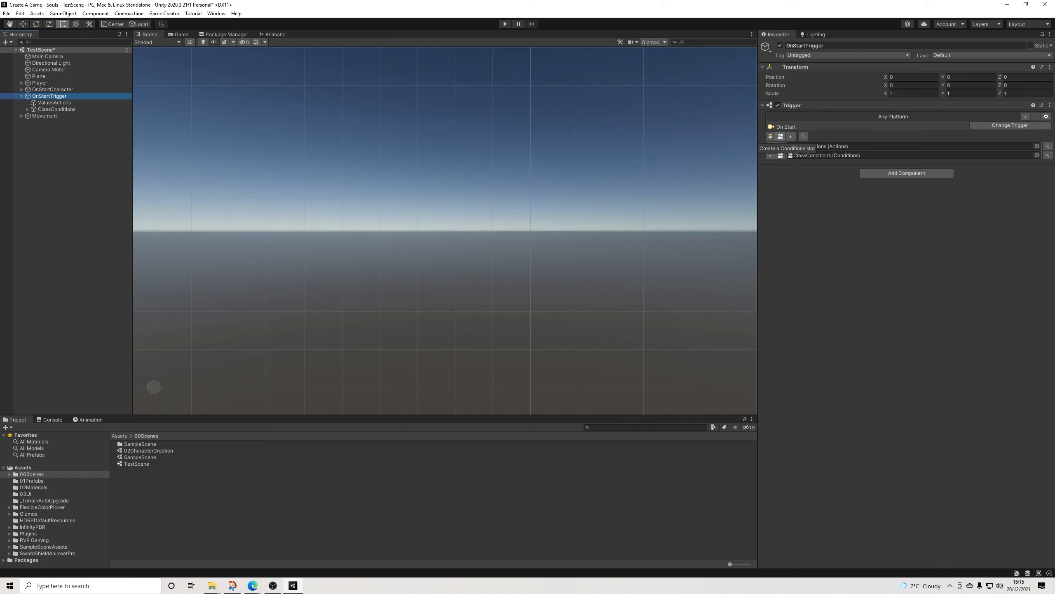
left_click(770, 136)
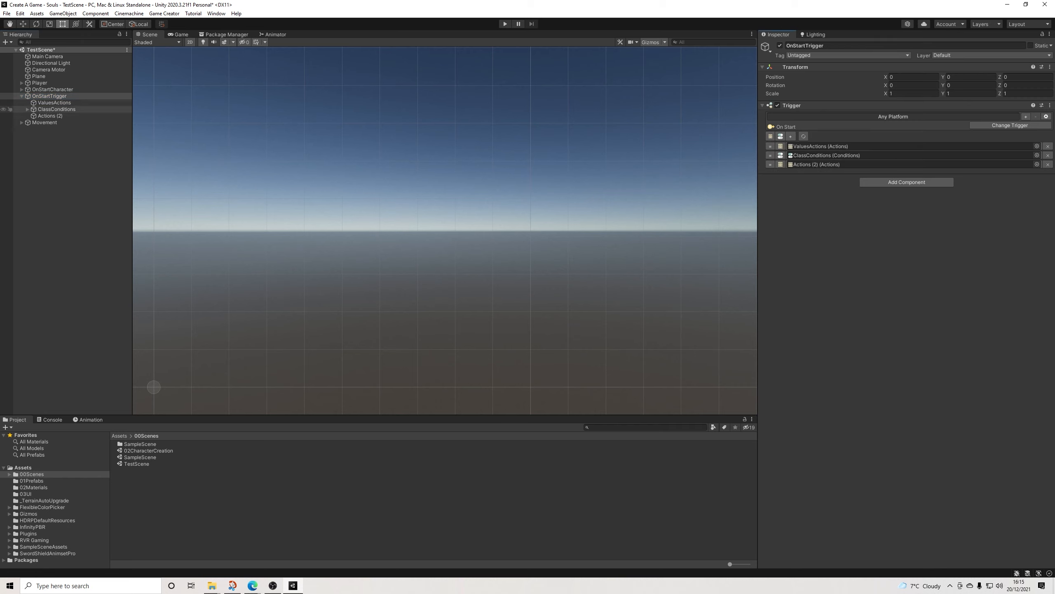
left_click(49, 116)
left_click(798, 46)
type("GenderAction")
key("Return")
Step: Add a Character Model action to GenderAction
left_click(806, 116)
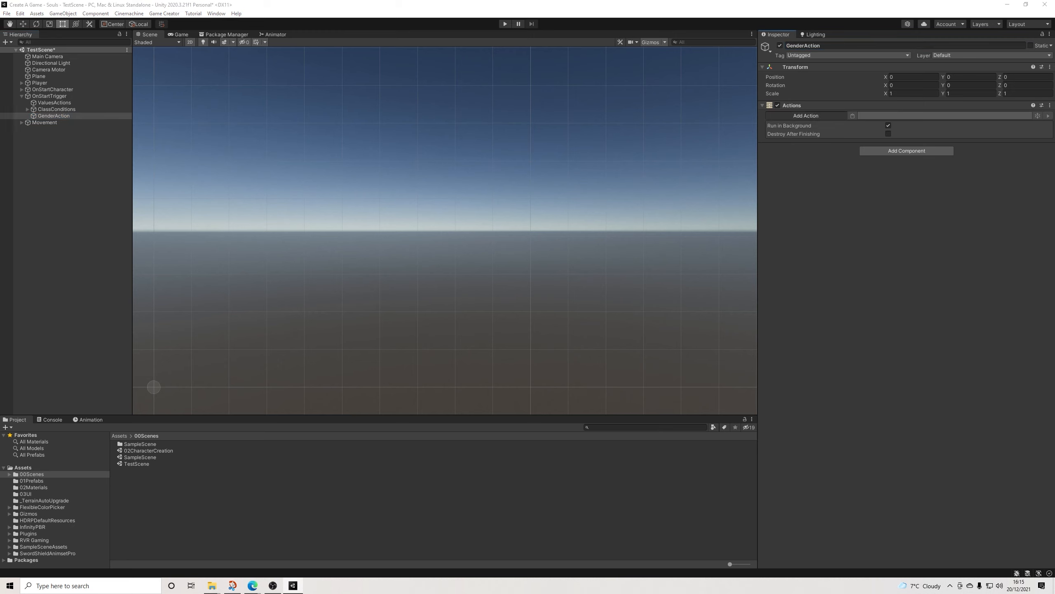
key("Down")
key("Down")
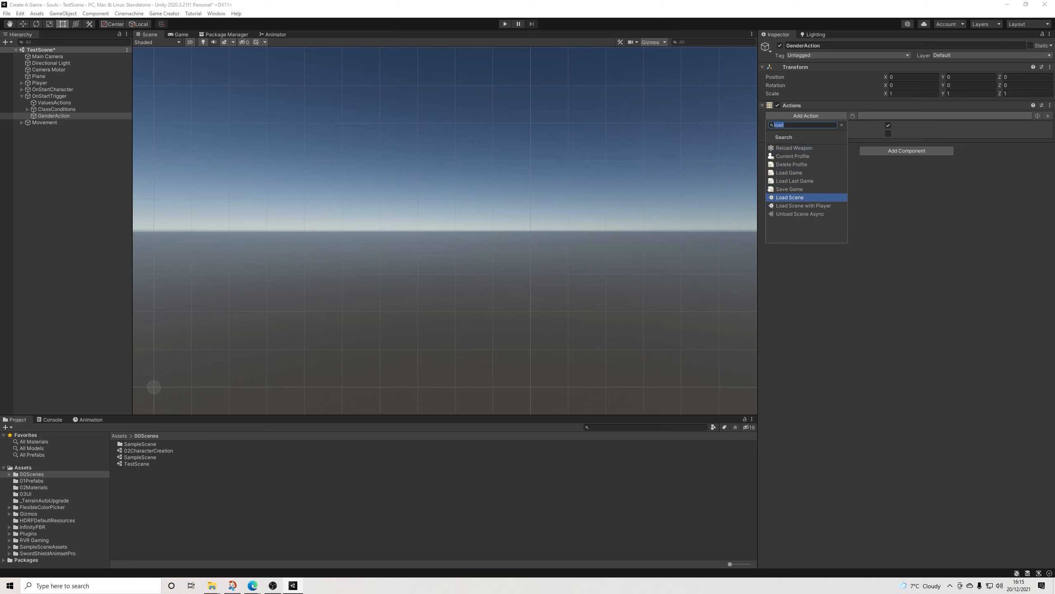
key("Up")
key("Up")
key("Up")
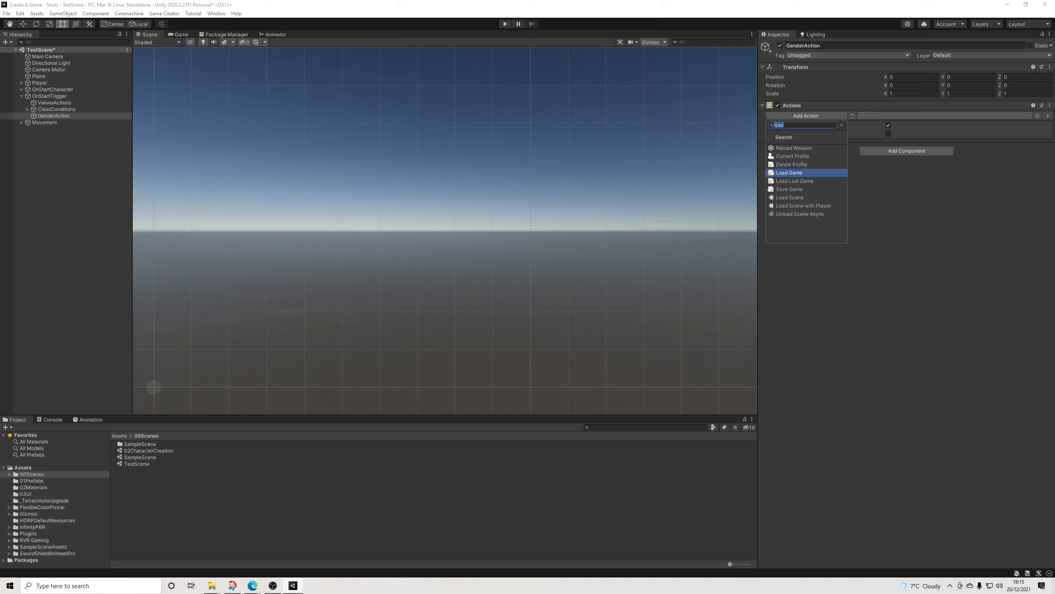
type("characte")
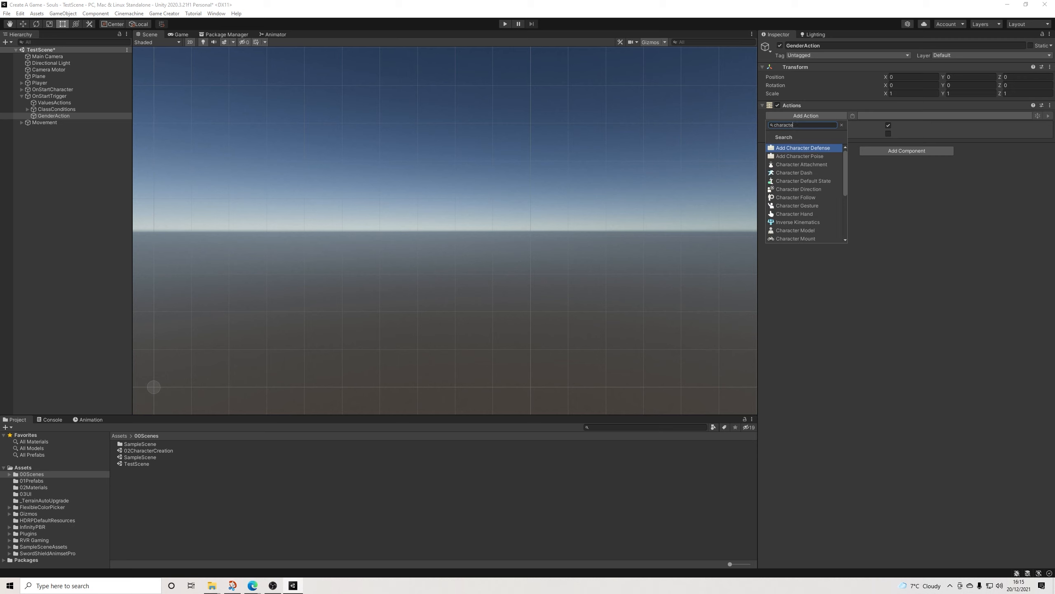
key("Down")
key("Down")
key("Down")
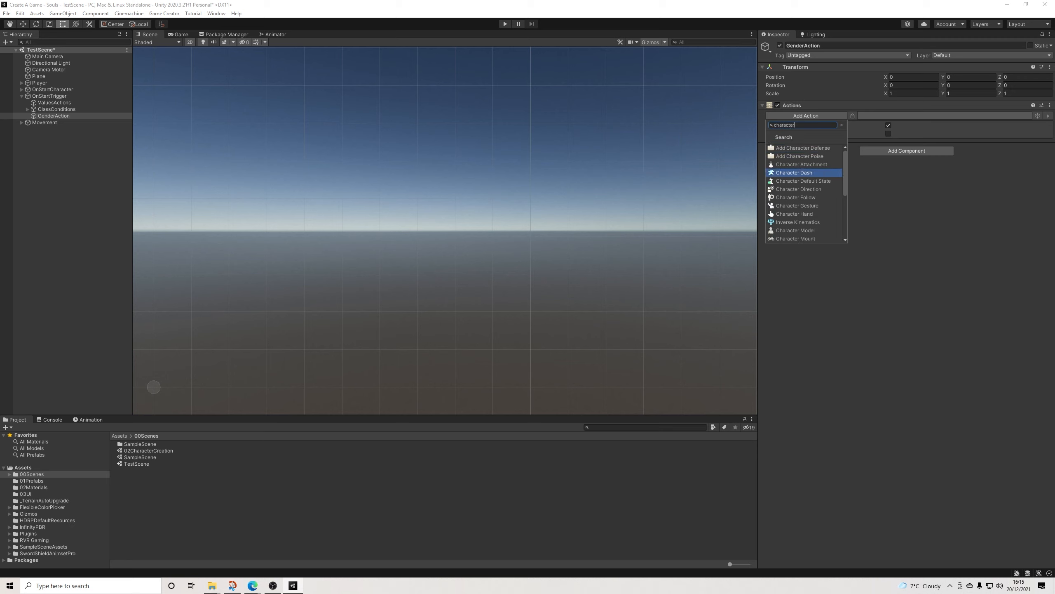
key("BackSpace")
key("BackSpace")
key("BackSpace")
key("BackSpace")
key("BackSpace")
key("BackSpace")
key("BackSpace")
key("BackSpace")
key("BackSpace")
type("model")
key("Return")
Step: Set the model action's character to Player and its prefab model to the global variable Gender
left_click(926, 125)
left_click(916, 134)
left_click(956, 133)
left_click(918, 197)
left_click(968, 141)
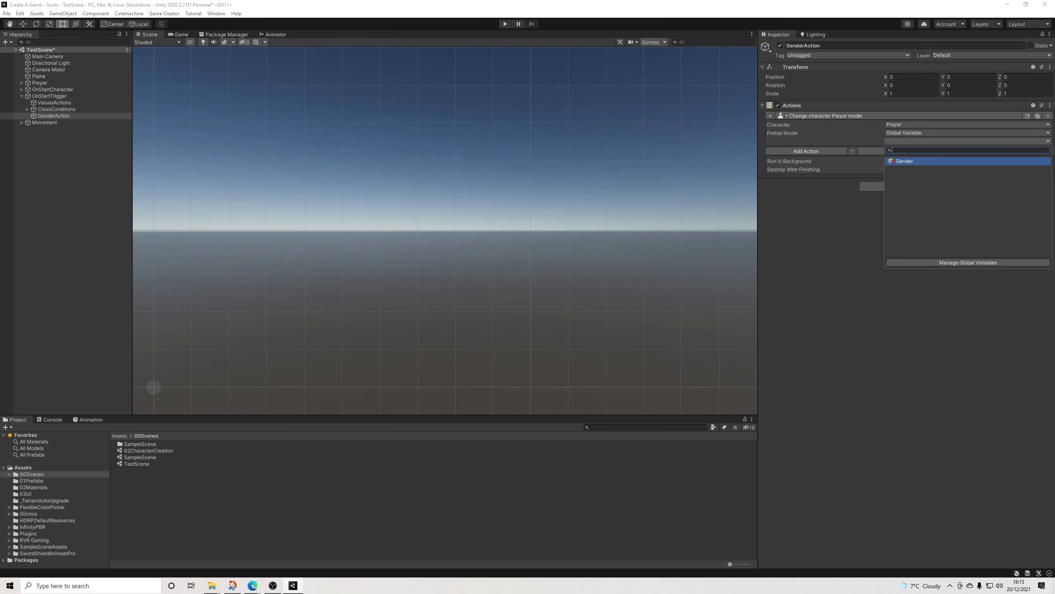
left_click(919, 161)
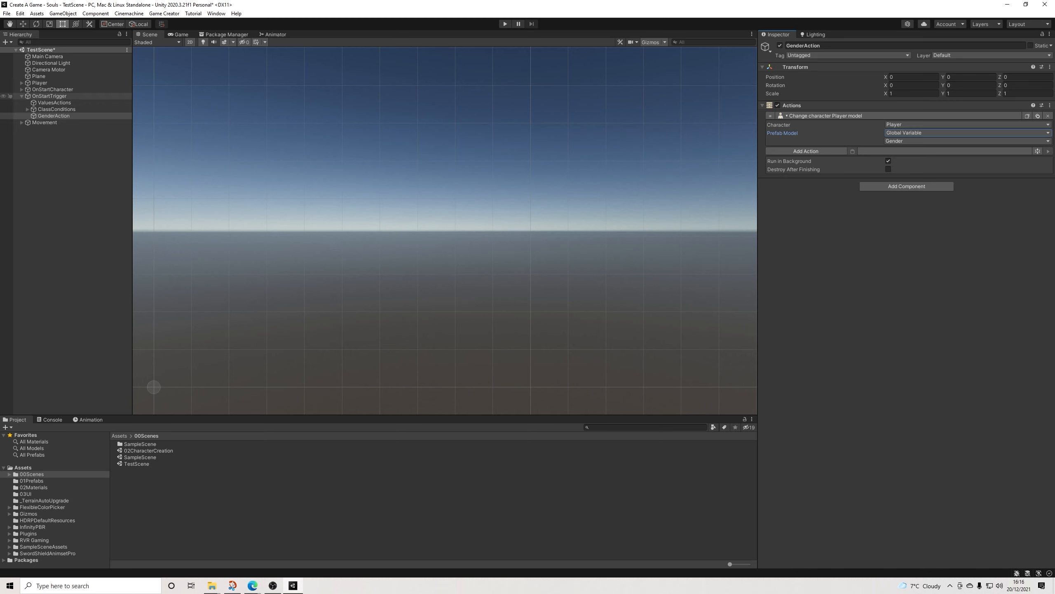
Step: Cut OnStartCharacter from the TestScene hierarchy and open the Human Male prefab from the 01Prefabs folder
left_click(53, 89)
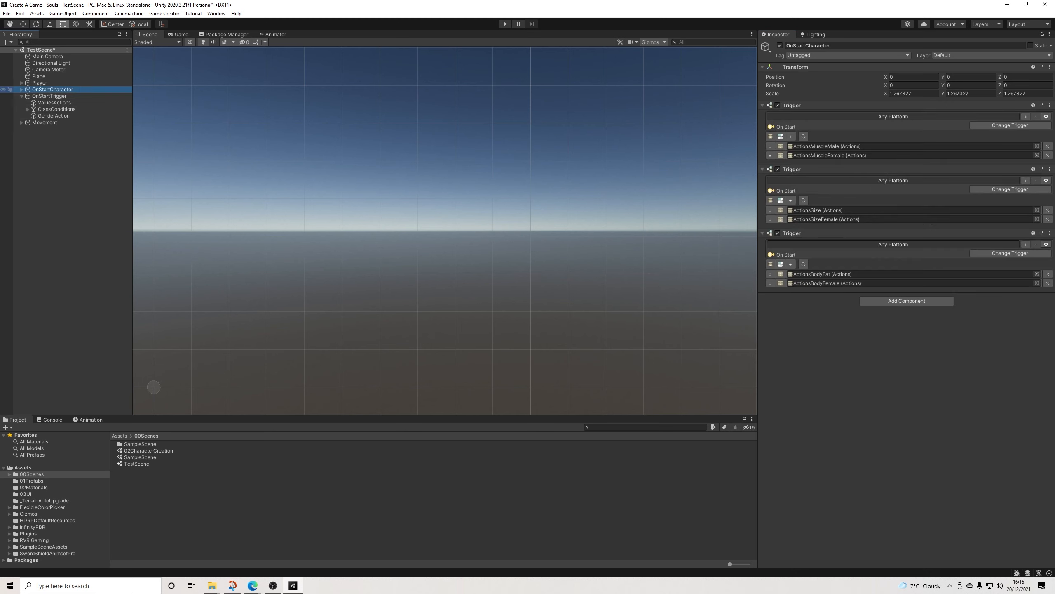
right_click(54, 90)
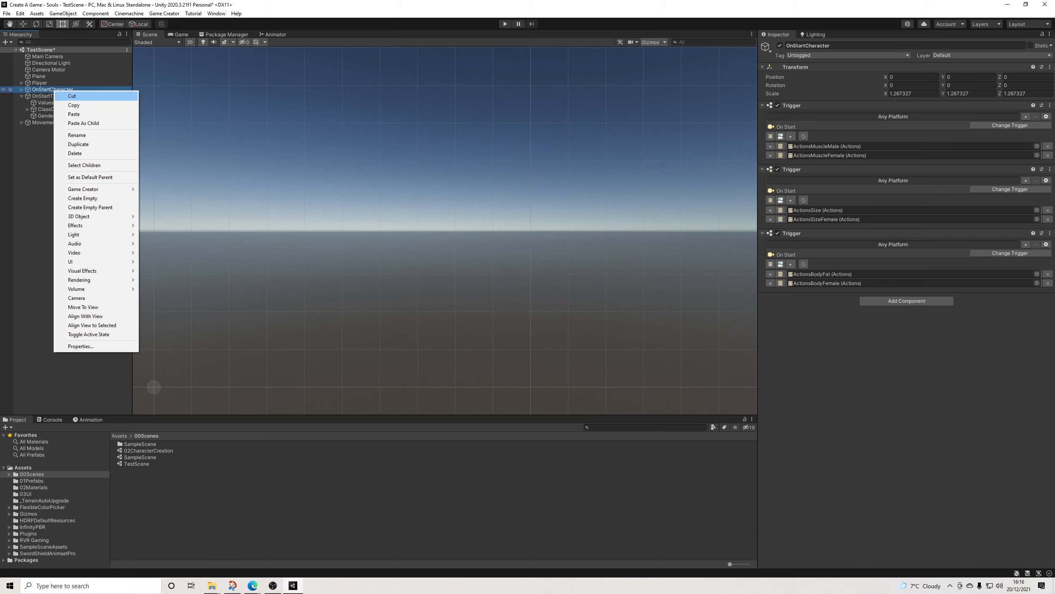
left_click(71, 96)
left_click(22, 97)
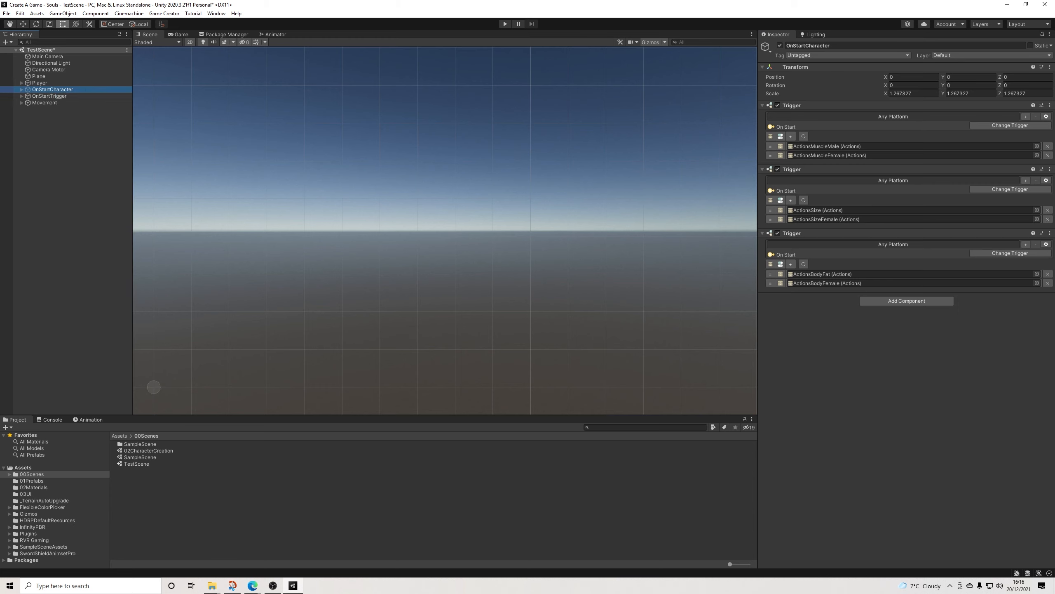
left_click(32, 481)
double_click(139, 450)
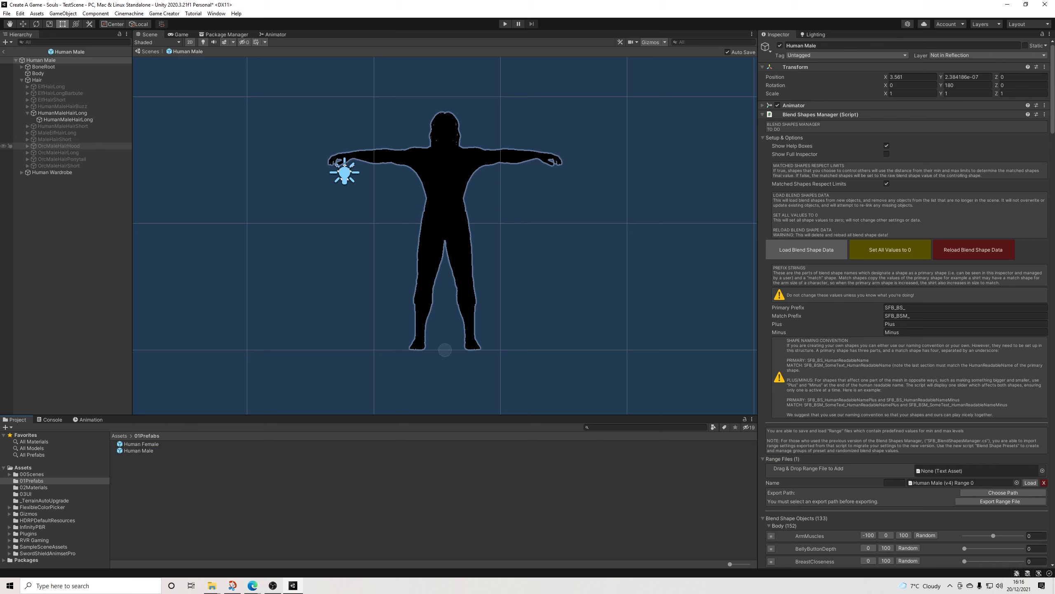
Step: Try to paste OnStartCharacter as a child of Human Wardrobe in the prefab, check its children, and return to TestScene
left_click(21, 80)
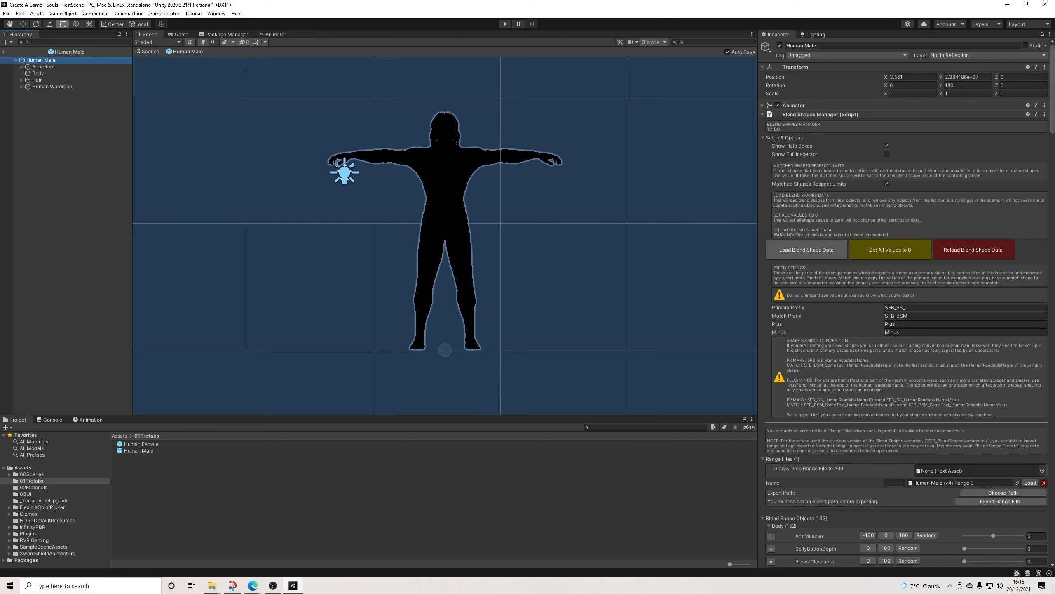
right_click(46, 106)
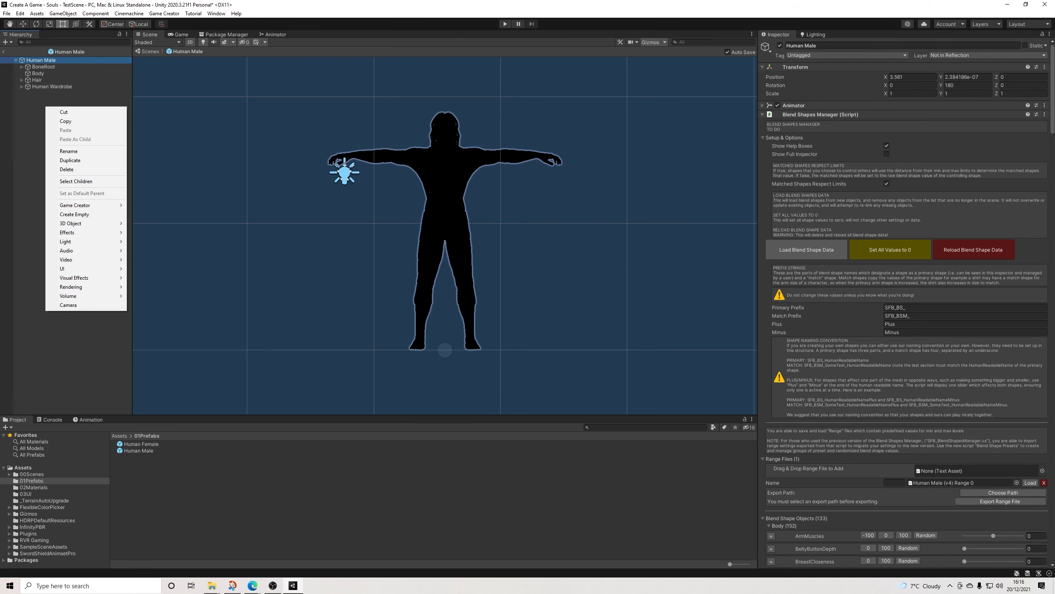
left_click(42, 99)
right_click(40, 87)
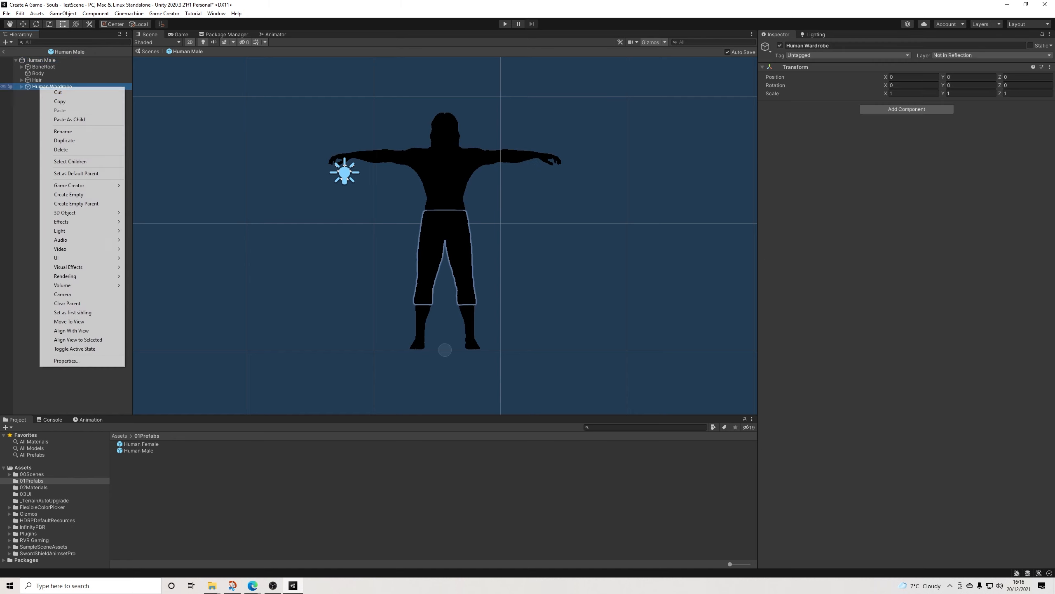
left_click(68, 119)
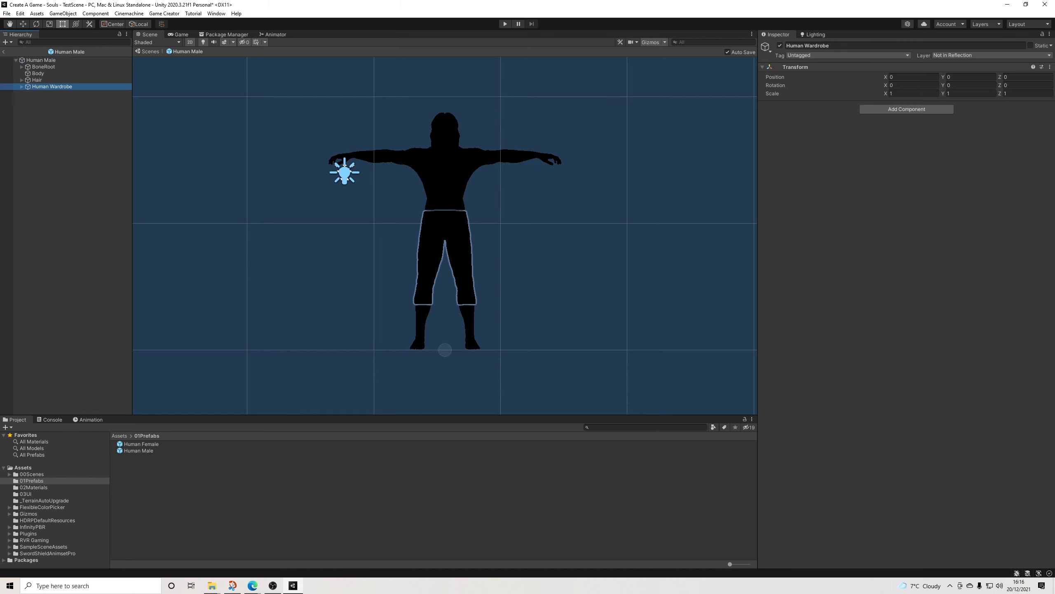
scroll(193, 126, "down", 3)
scroll(145, 126, "up", 2)
left_click(22, 87)
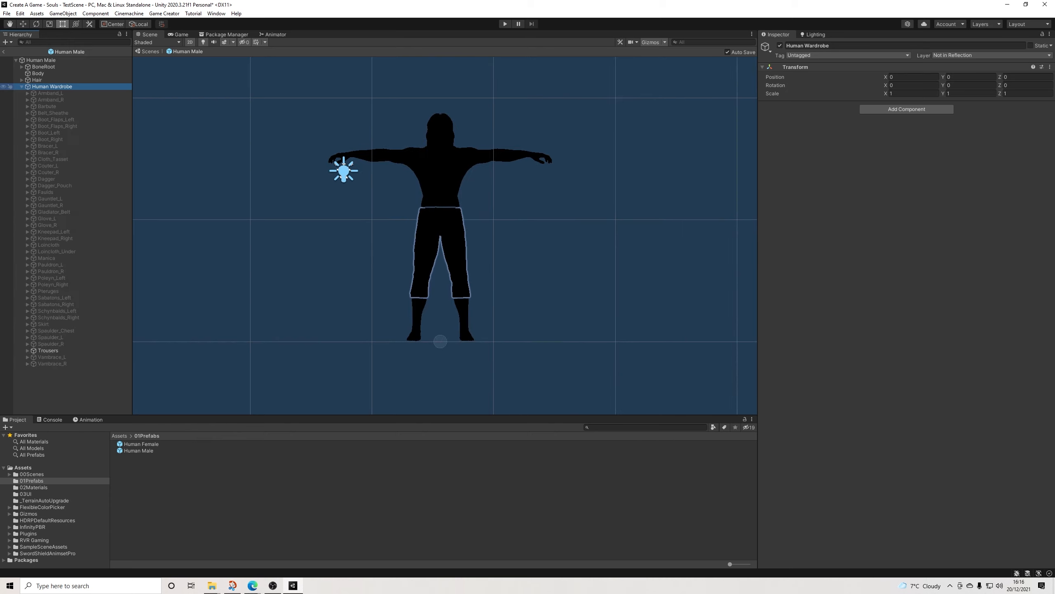
left_click(21, 87)
left_click(3, 52)
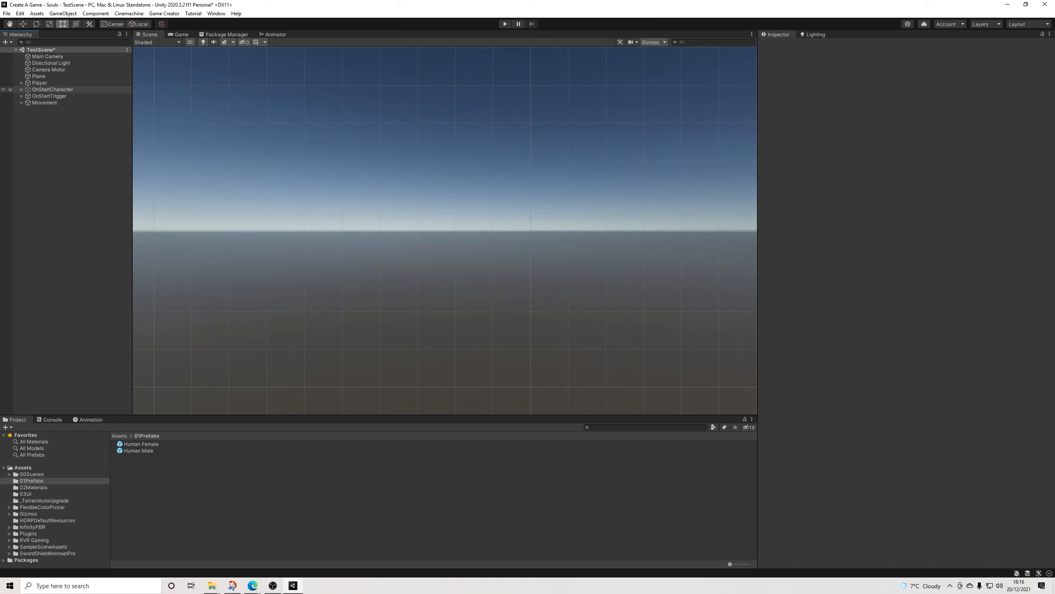
Step: Copy OnStartCharacter from TestScene and paste it as a child of the Human Male prefab's root object
right_click(48, 89)
left_click(65, 102)
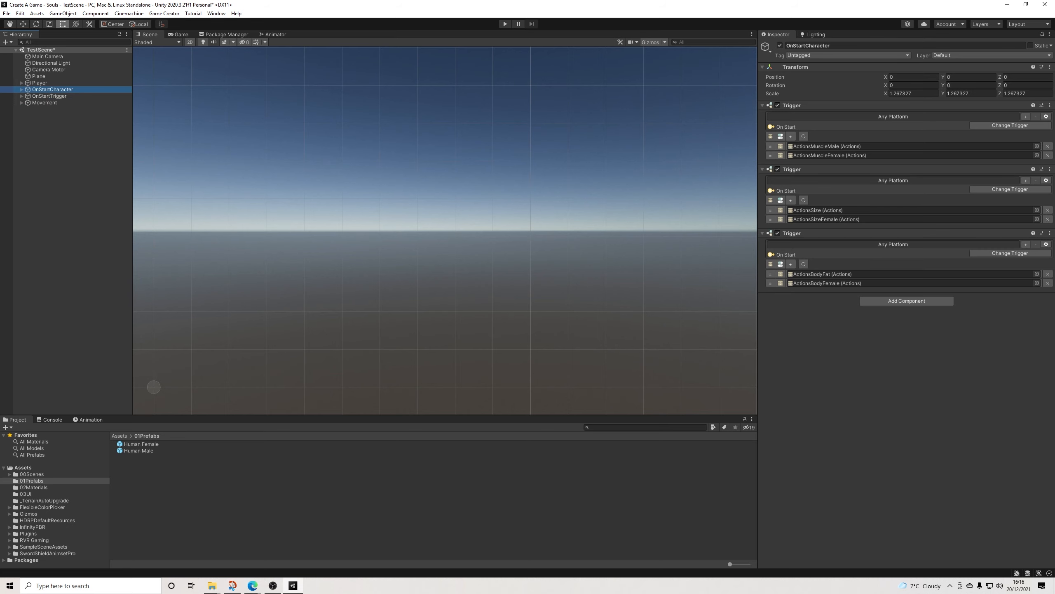
double_click(139, 450)
right_click(51, 61)
left_click(81, 94)
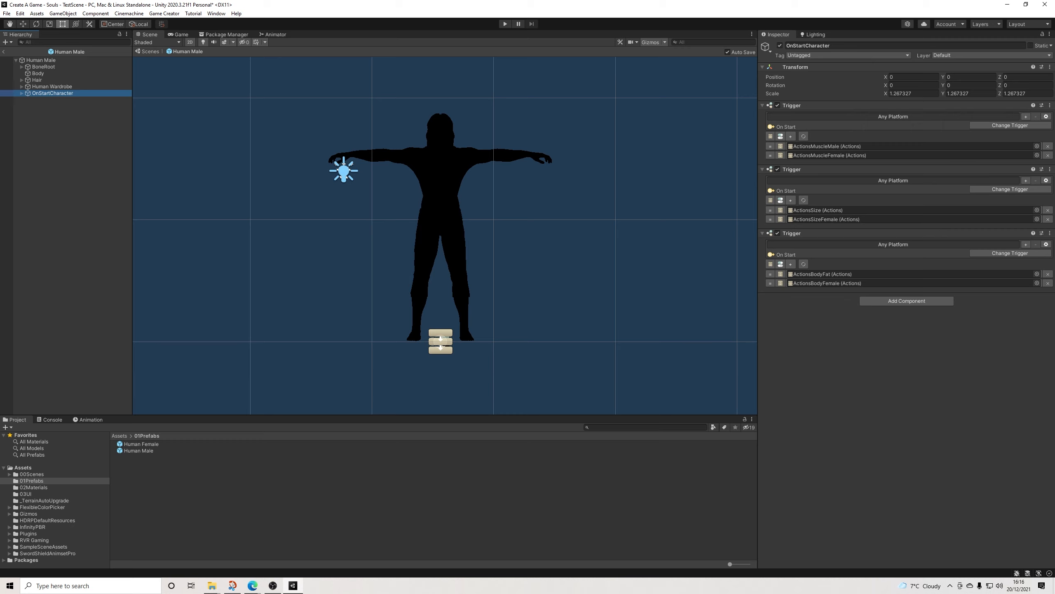
Step: Change the muscle, size and body fat triggers of the prefab's OnStartCharacter to On Enable
left_click(1010, 125)
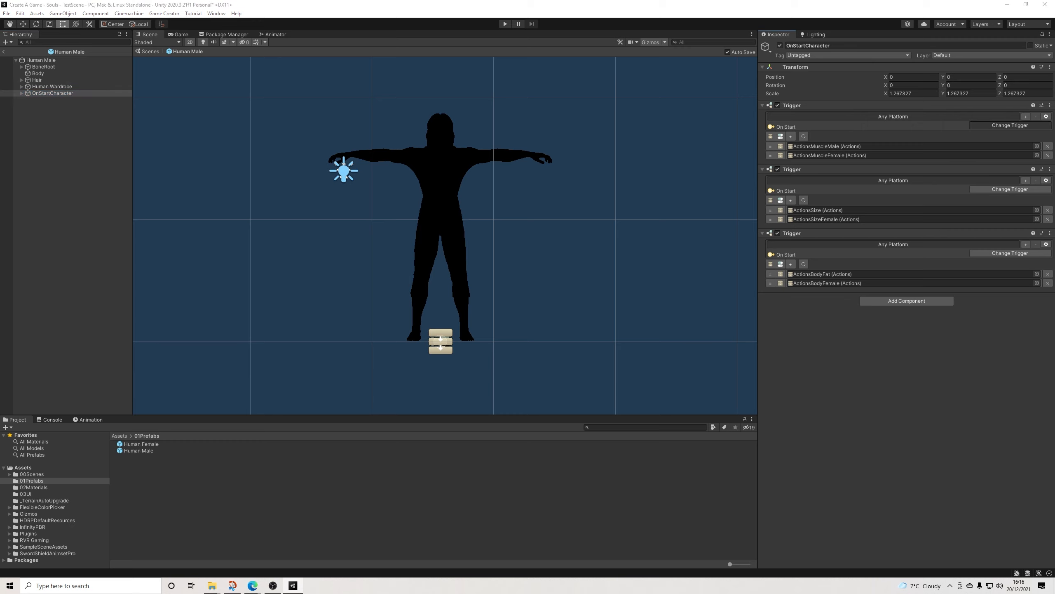
type("ena")
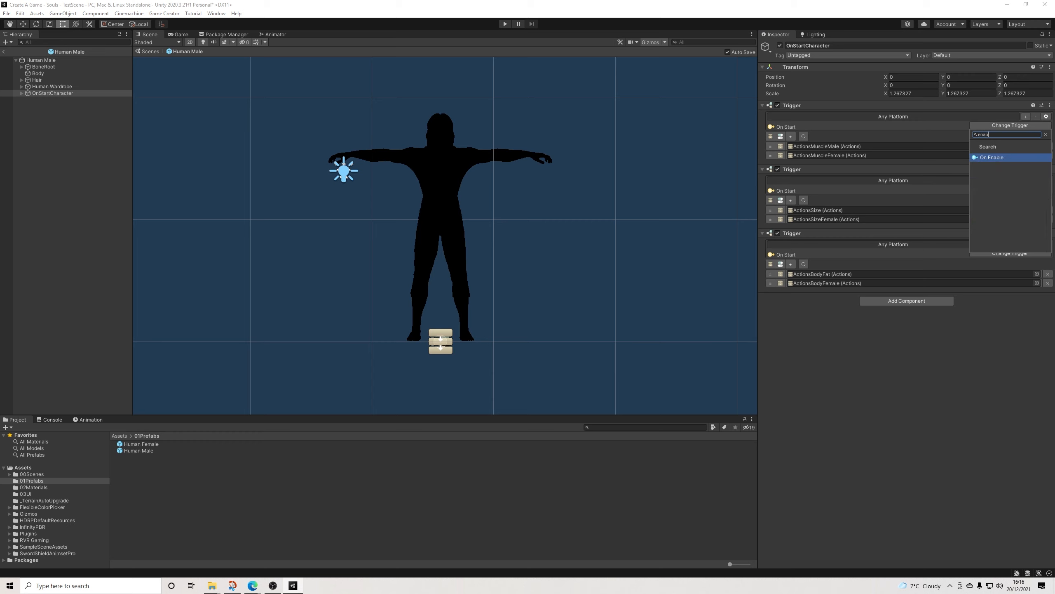
type("b")
key("Return")
left_click(1010, 189)
type("enab")
key("Return")
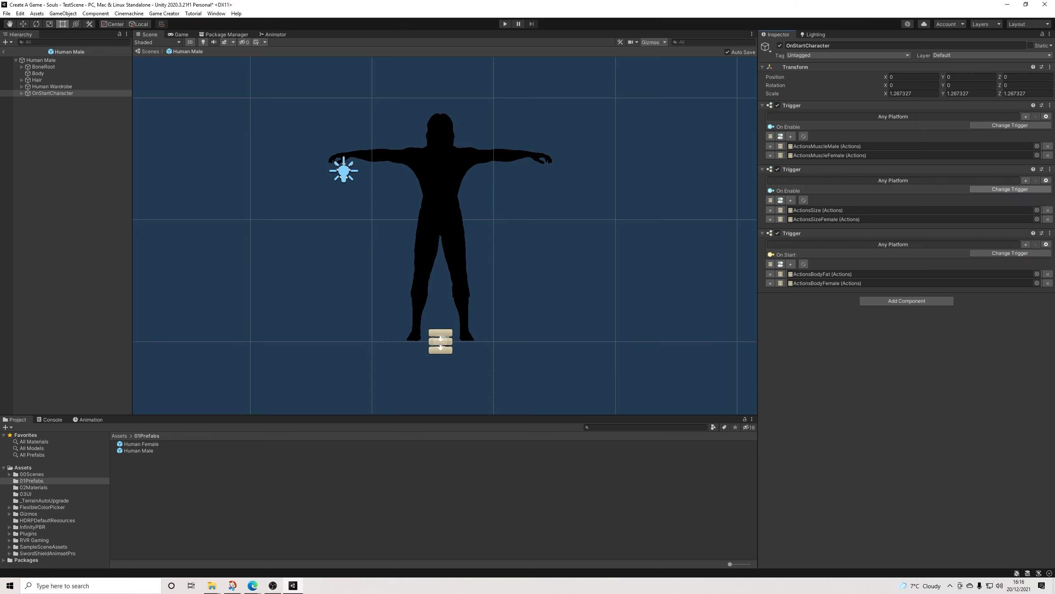
left_click(1010, 253)
left_click(1010, 285)
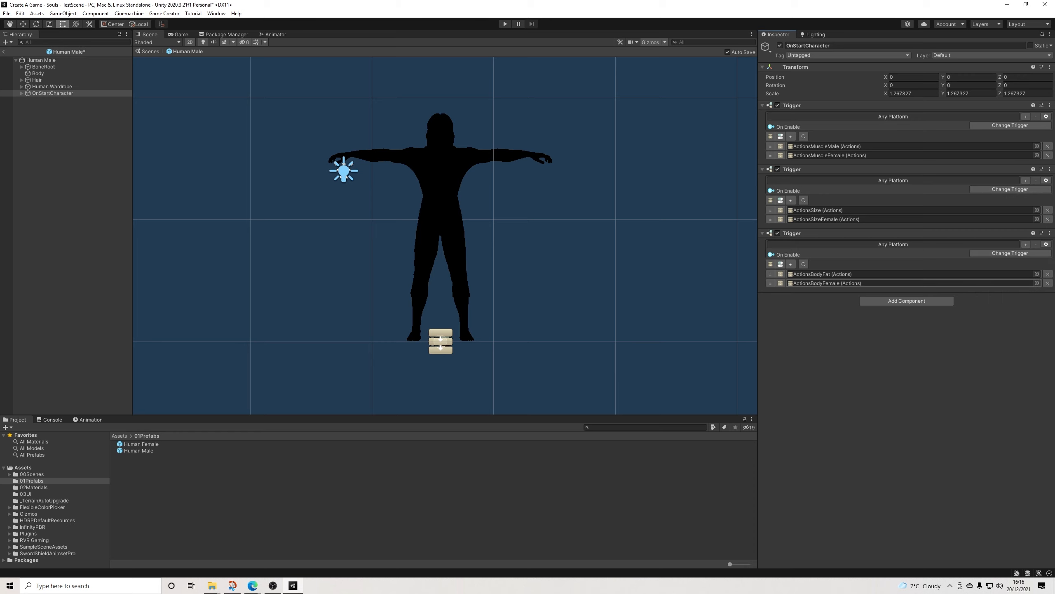
Step: Remove ActionsMuscleFemale, ActionsSizeFemale and ActionsBodyFemale from the three OnStartCharacter triggers in the Human Male prefab
left_click(21, 93)
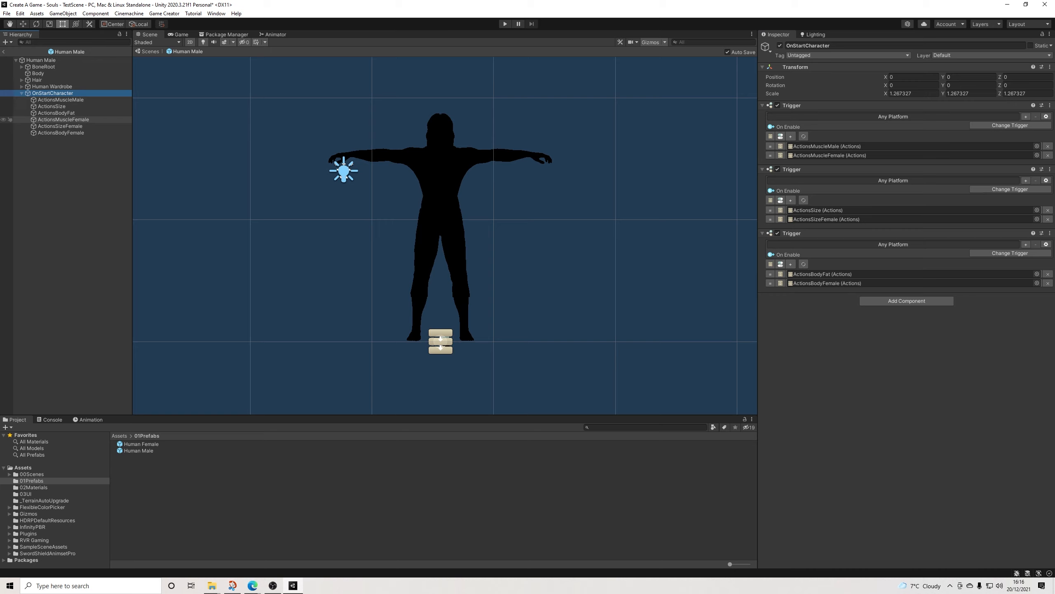
left_click(1048, 155)
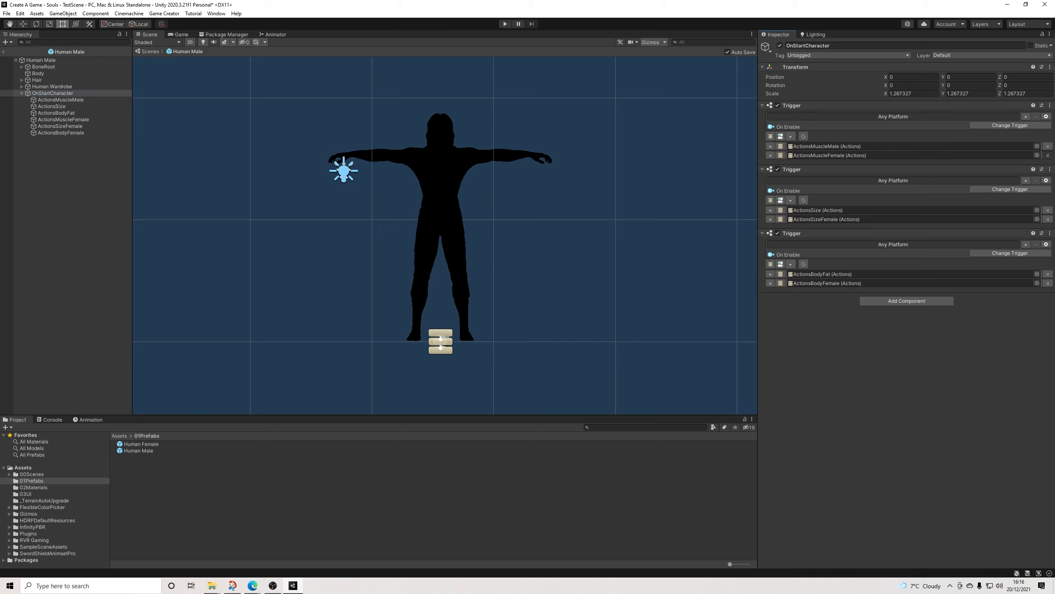
left_click(1048, 209)
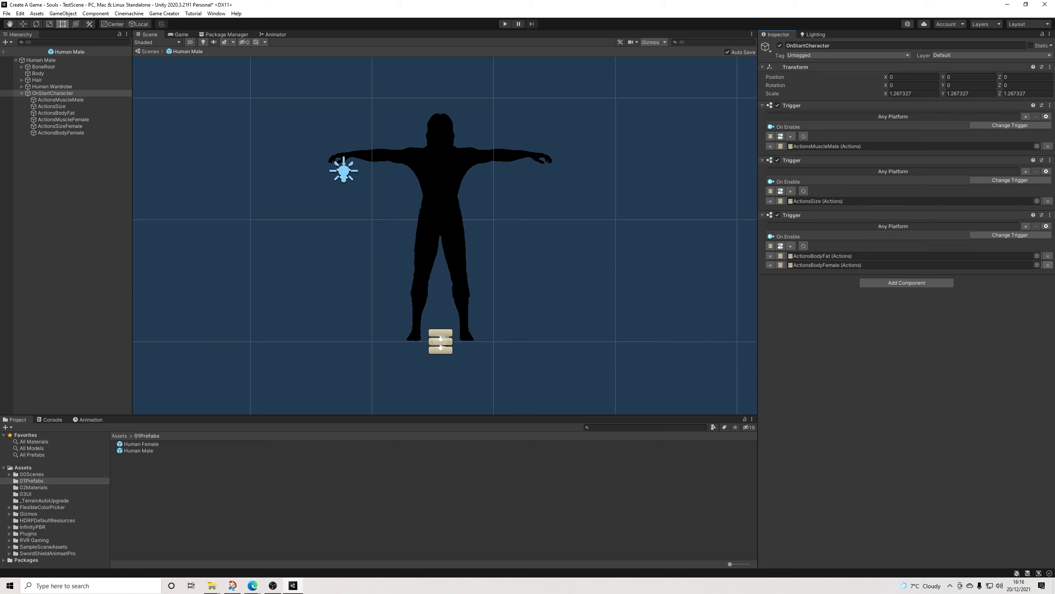
left_click(1048, 265)
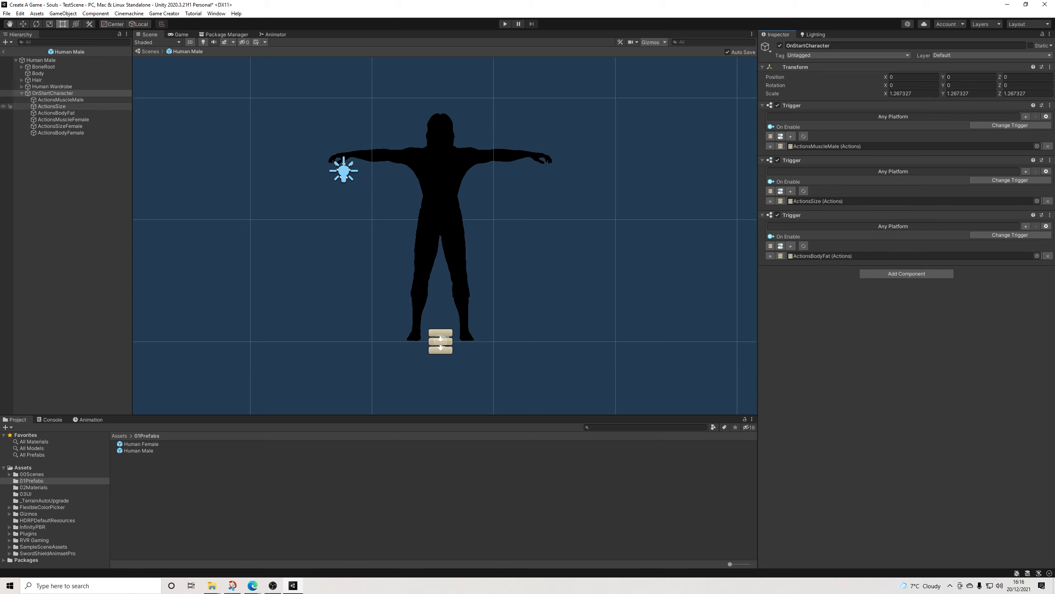